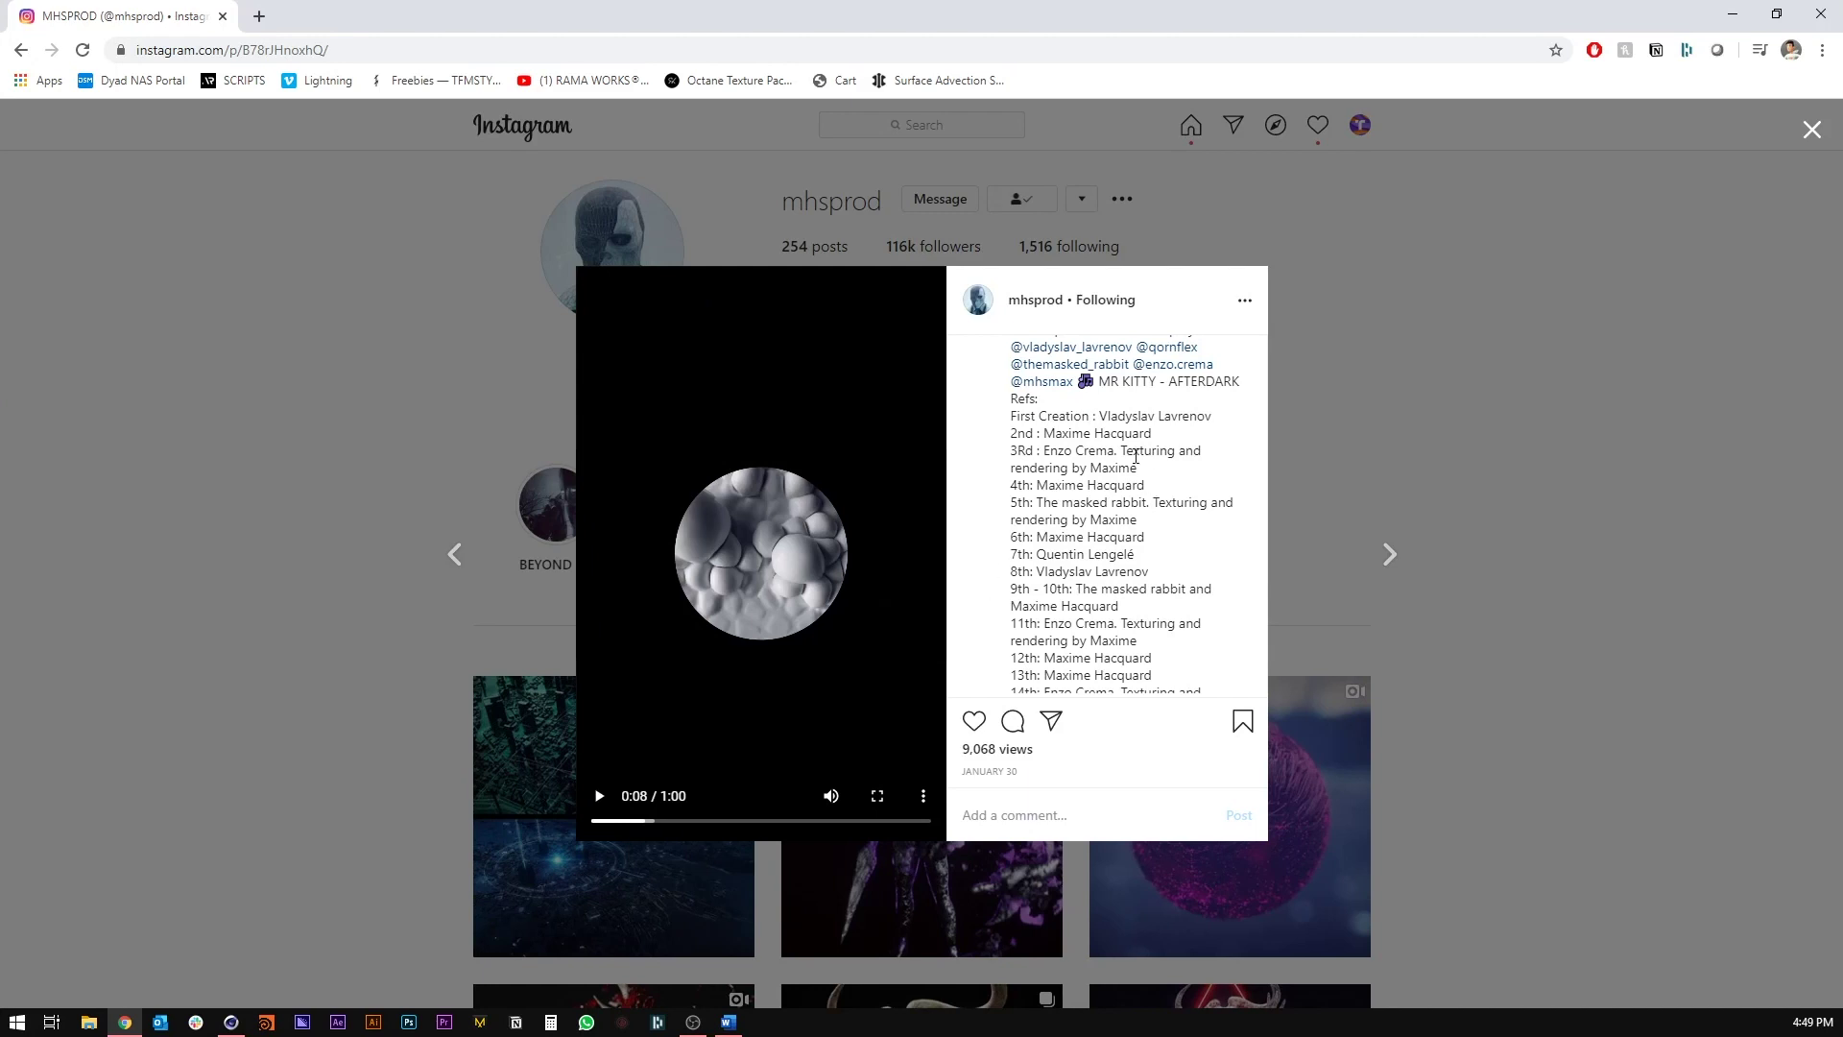
Step: Examine the creator credits in the post caption and play its reference video muted in full screen from about 0:07
scroll(1136, 456, "down", 2)
scroll(1094, 466, "up", 2)
scroll(1069, 538, "down", 1)
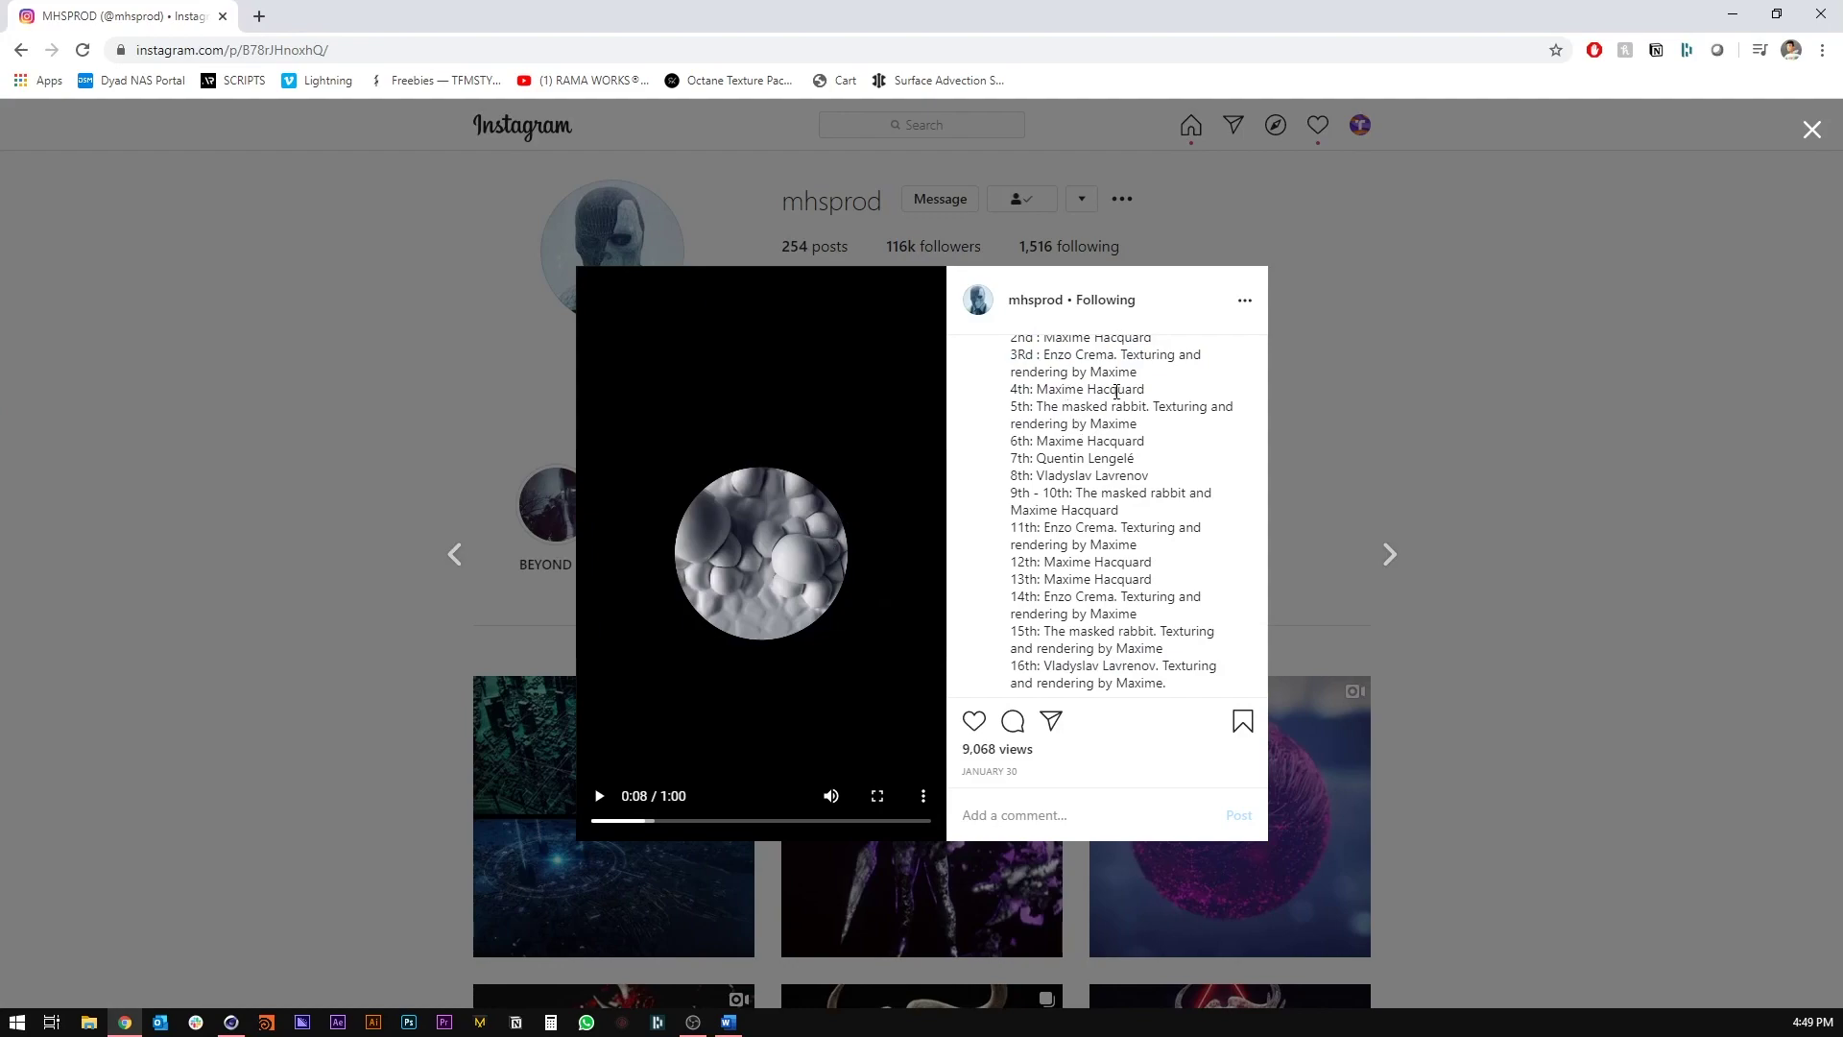
double_click(854, 488)
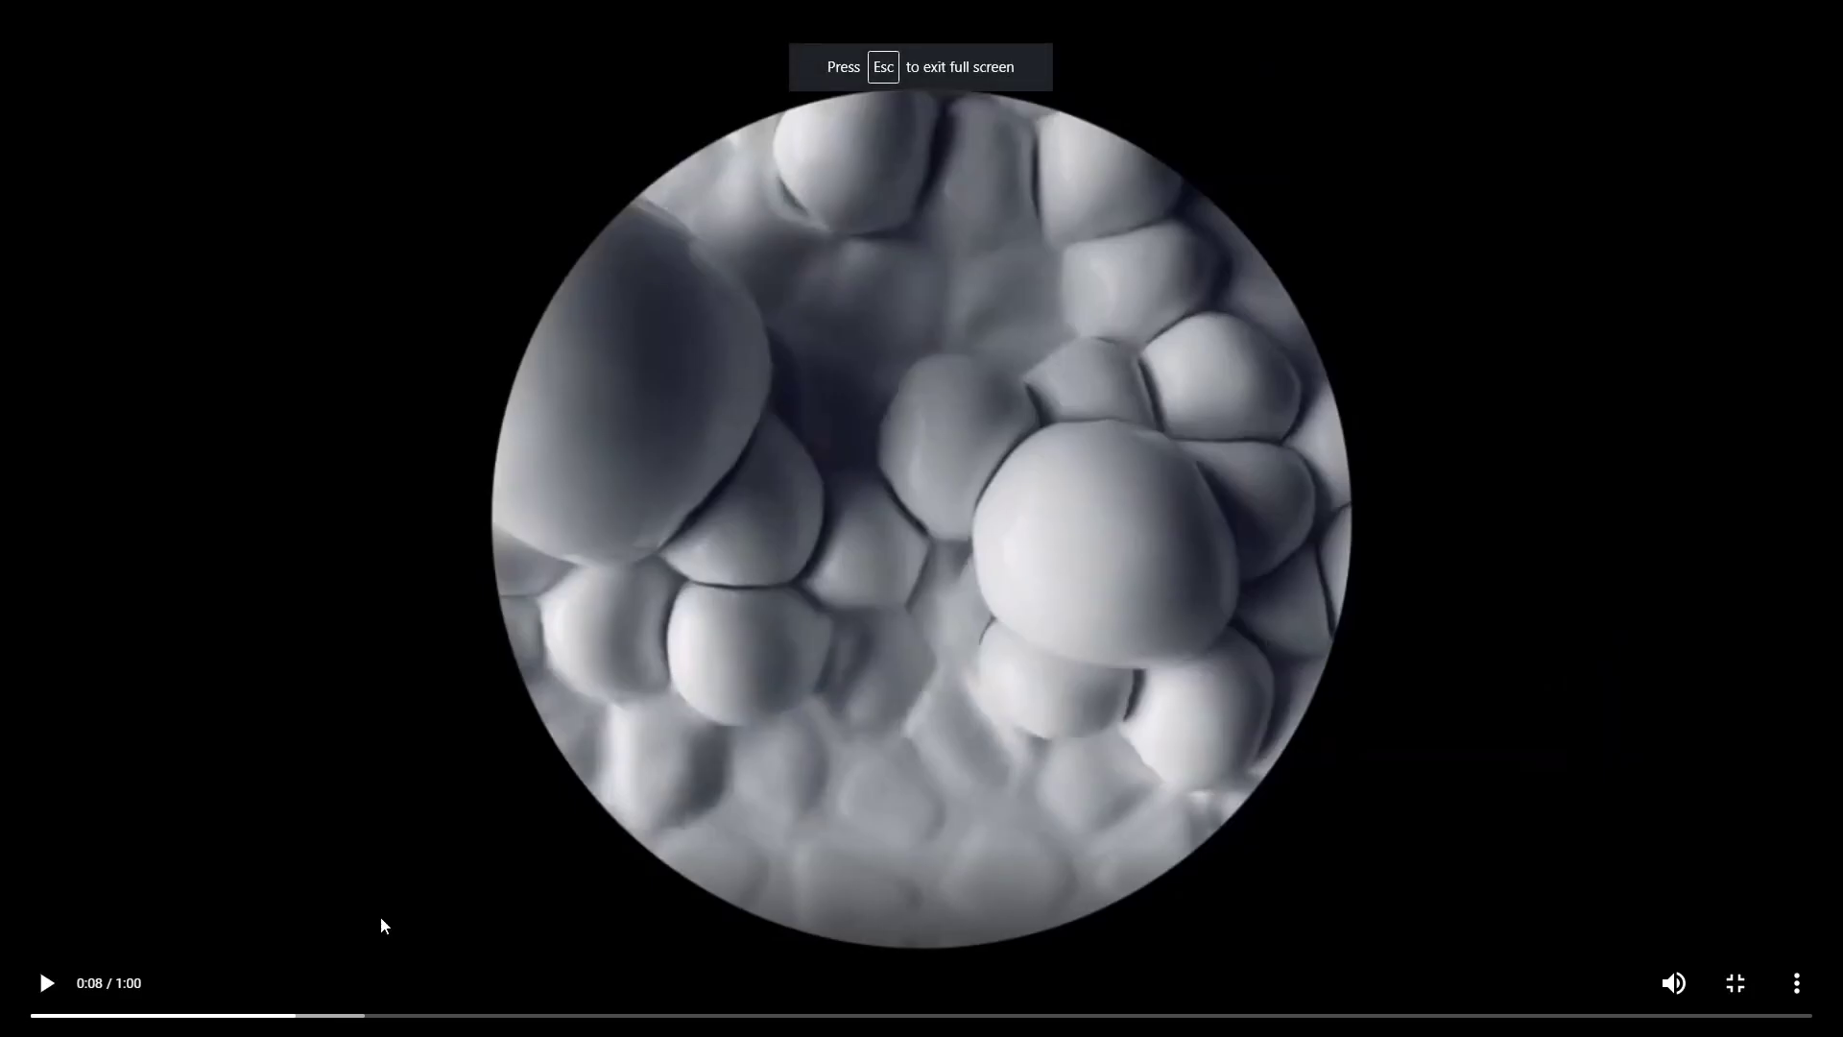
left_click(254, 1016)
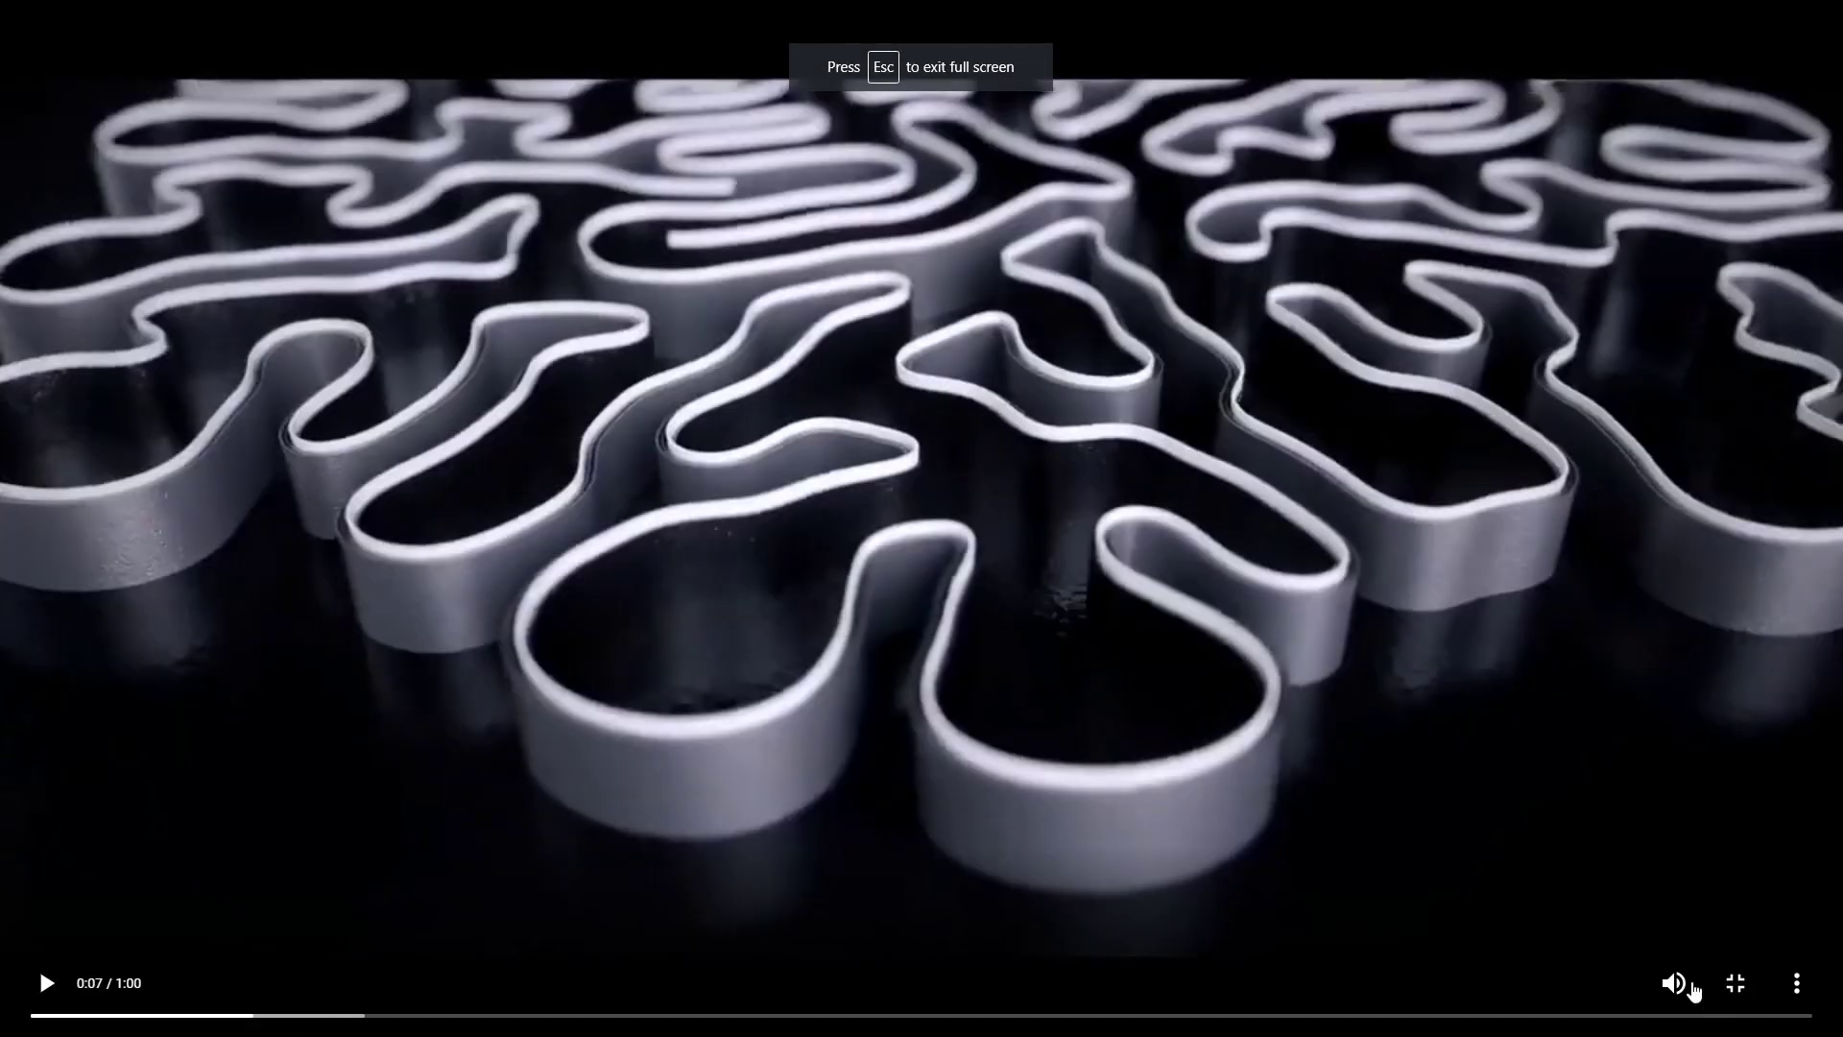
left_click(1674, 983)
left_click(44, 985)
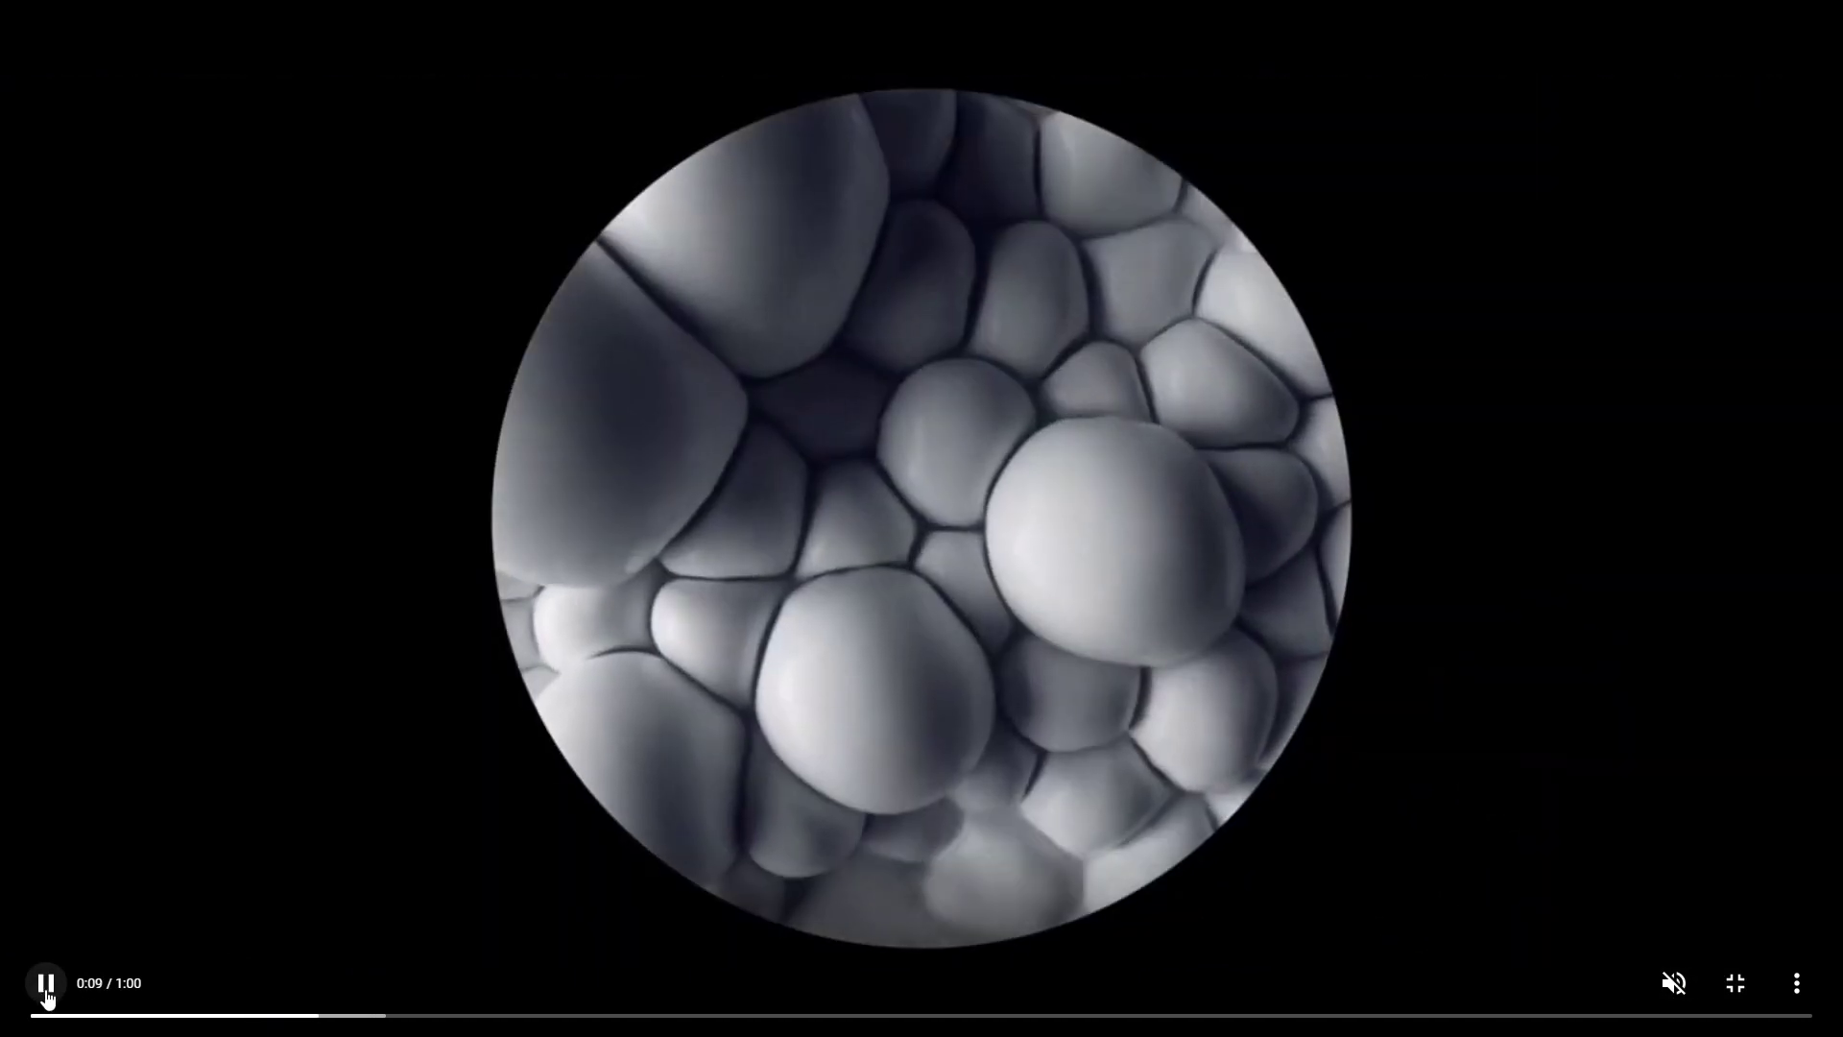
left_click(58, 996)
Step: Replay the white bubble animation around 0:09, pause on it to study the effect, and leave full screen
left_click(301, 1016)
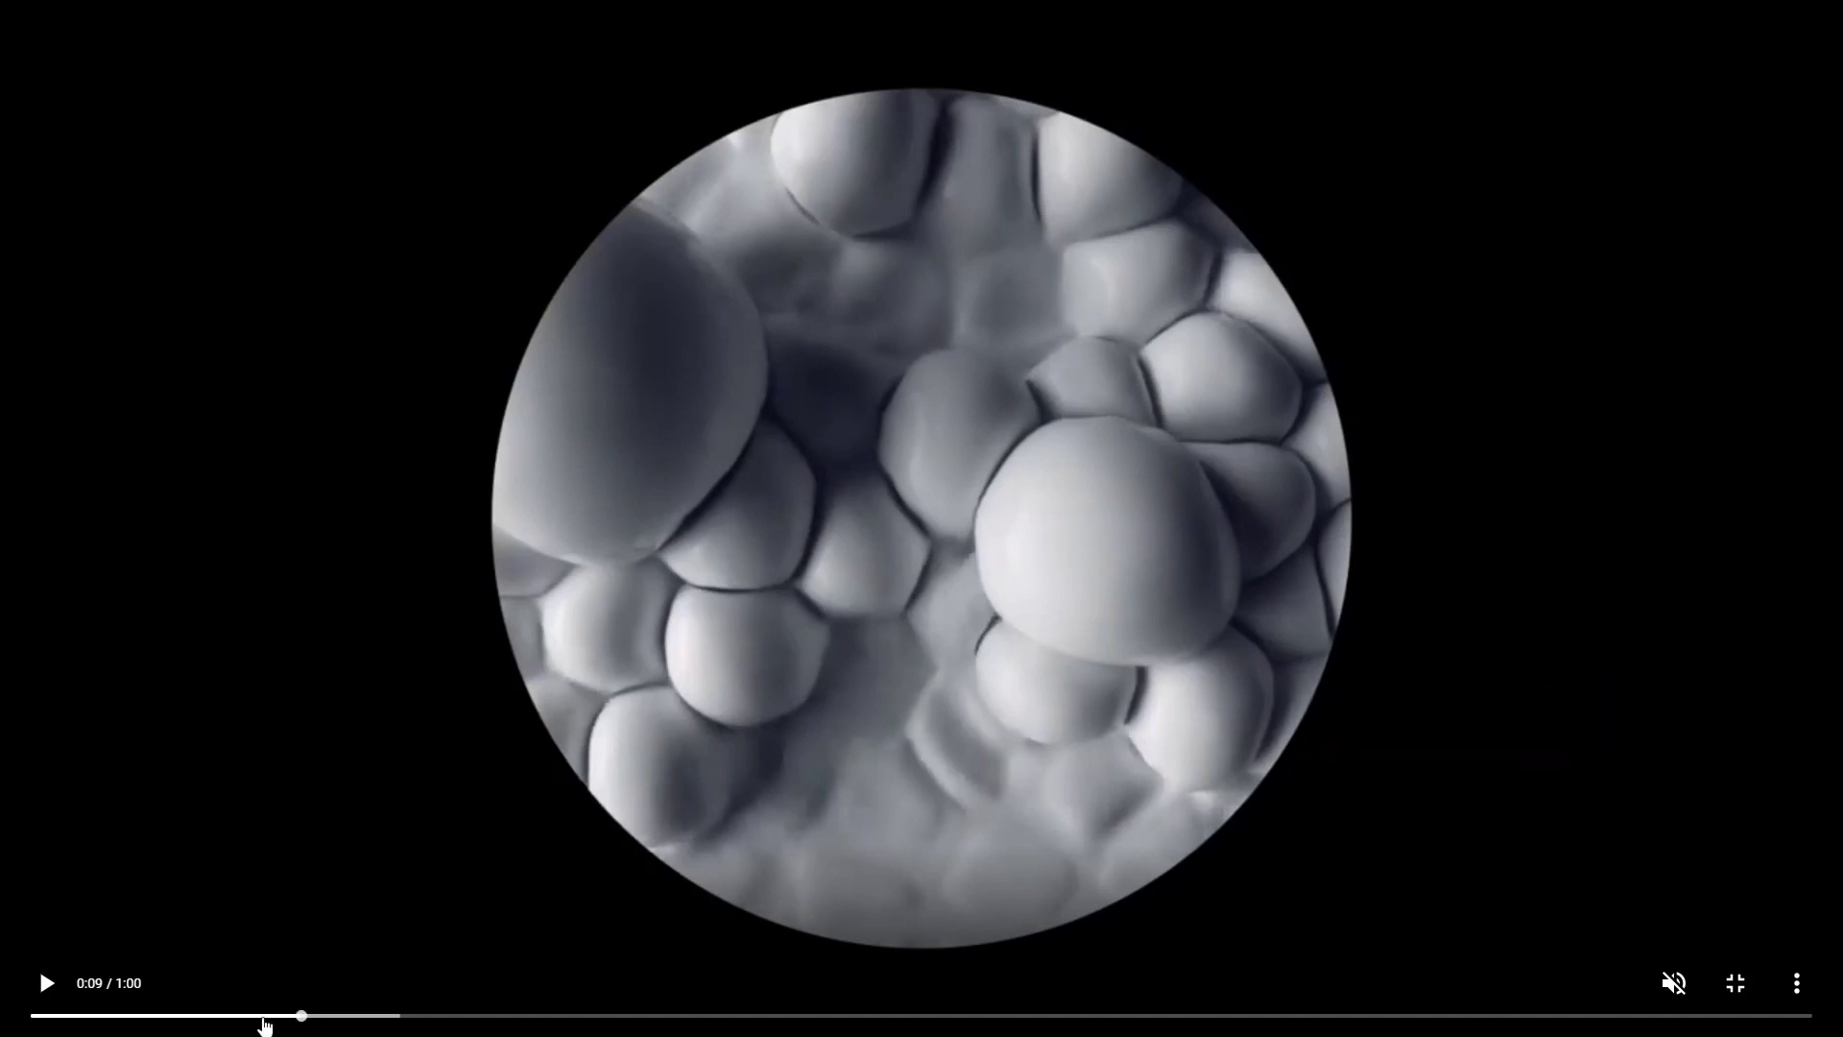
left_click(261, 1015)
left_click(46, 985)
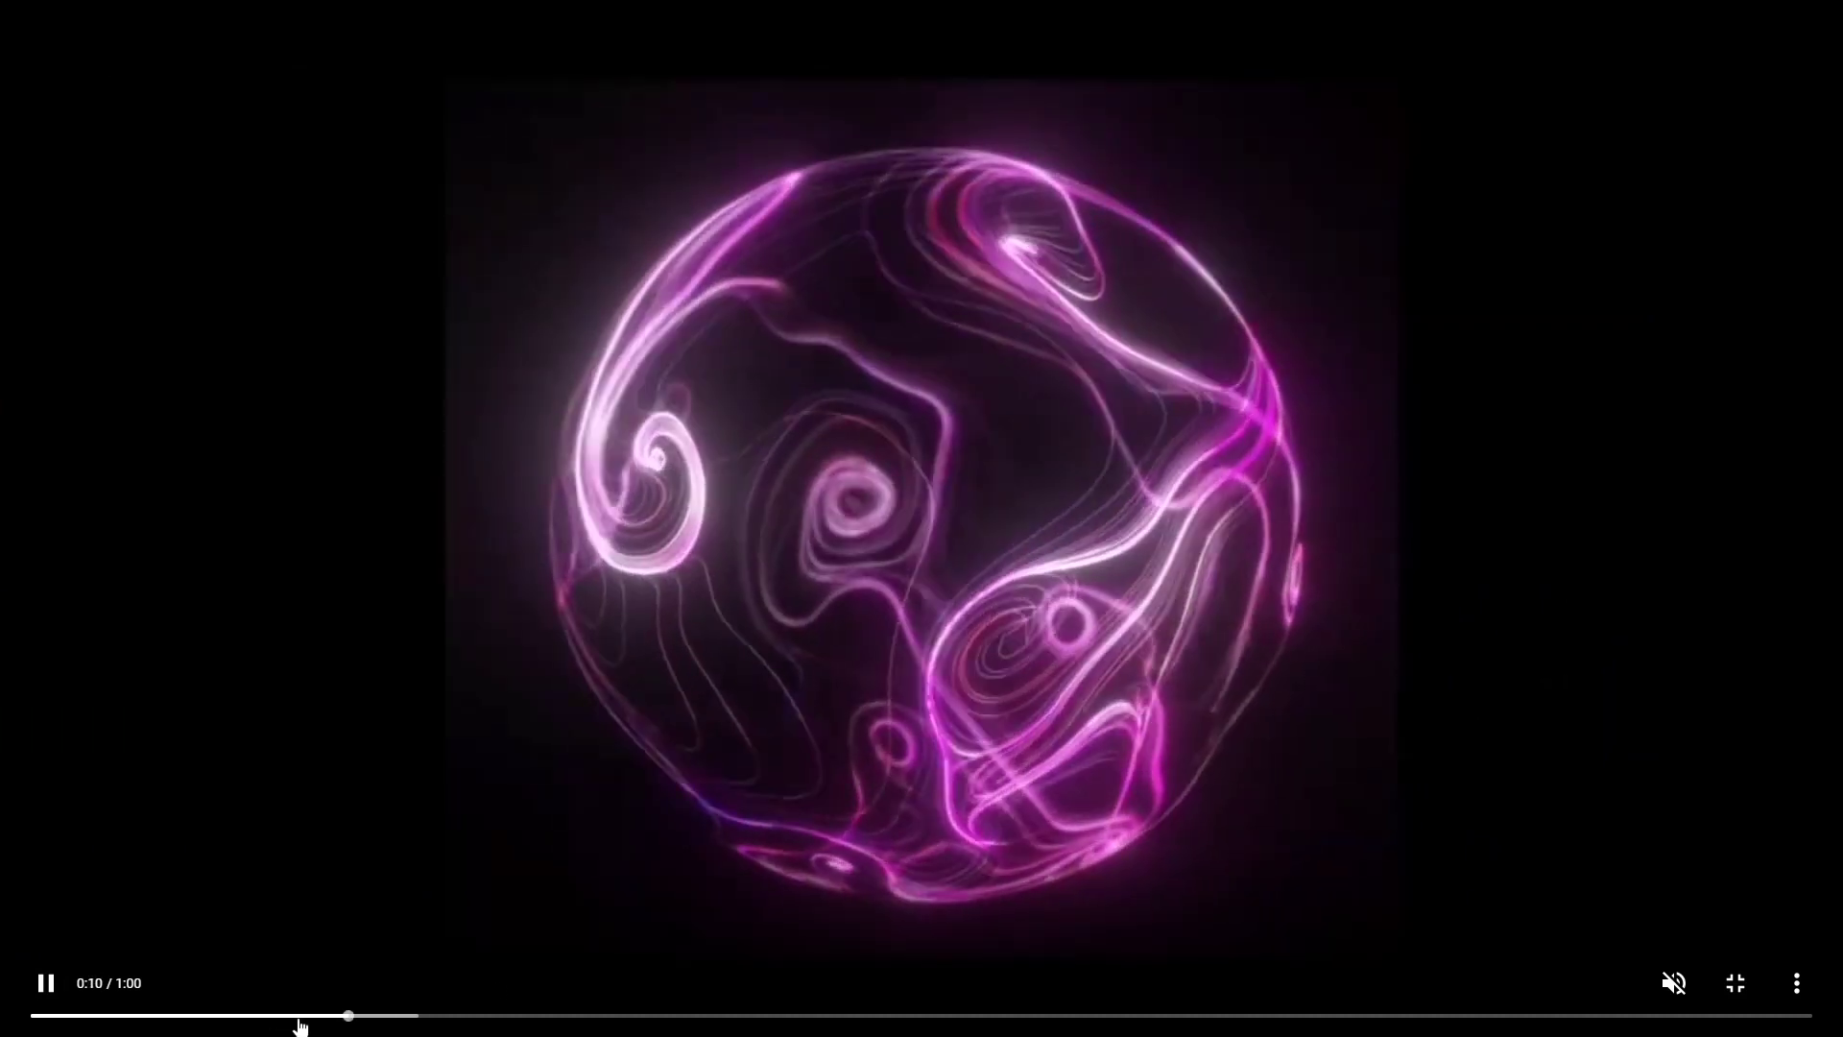
left_click(306, 1016)
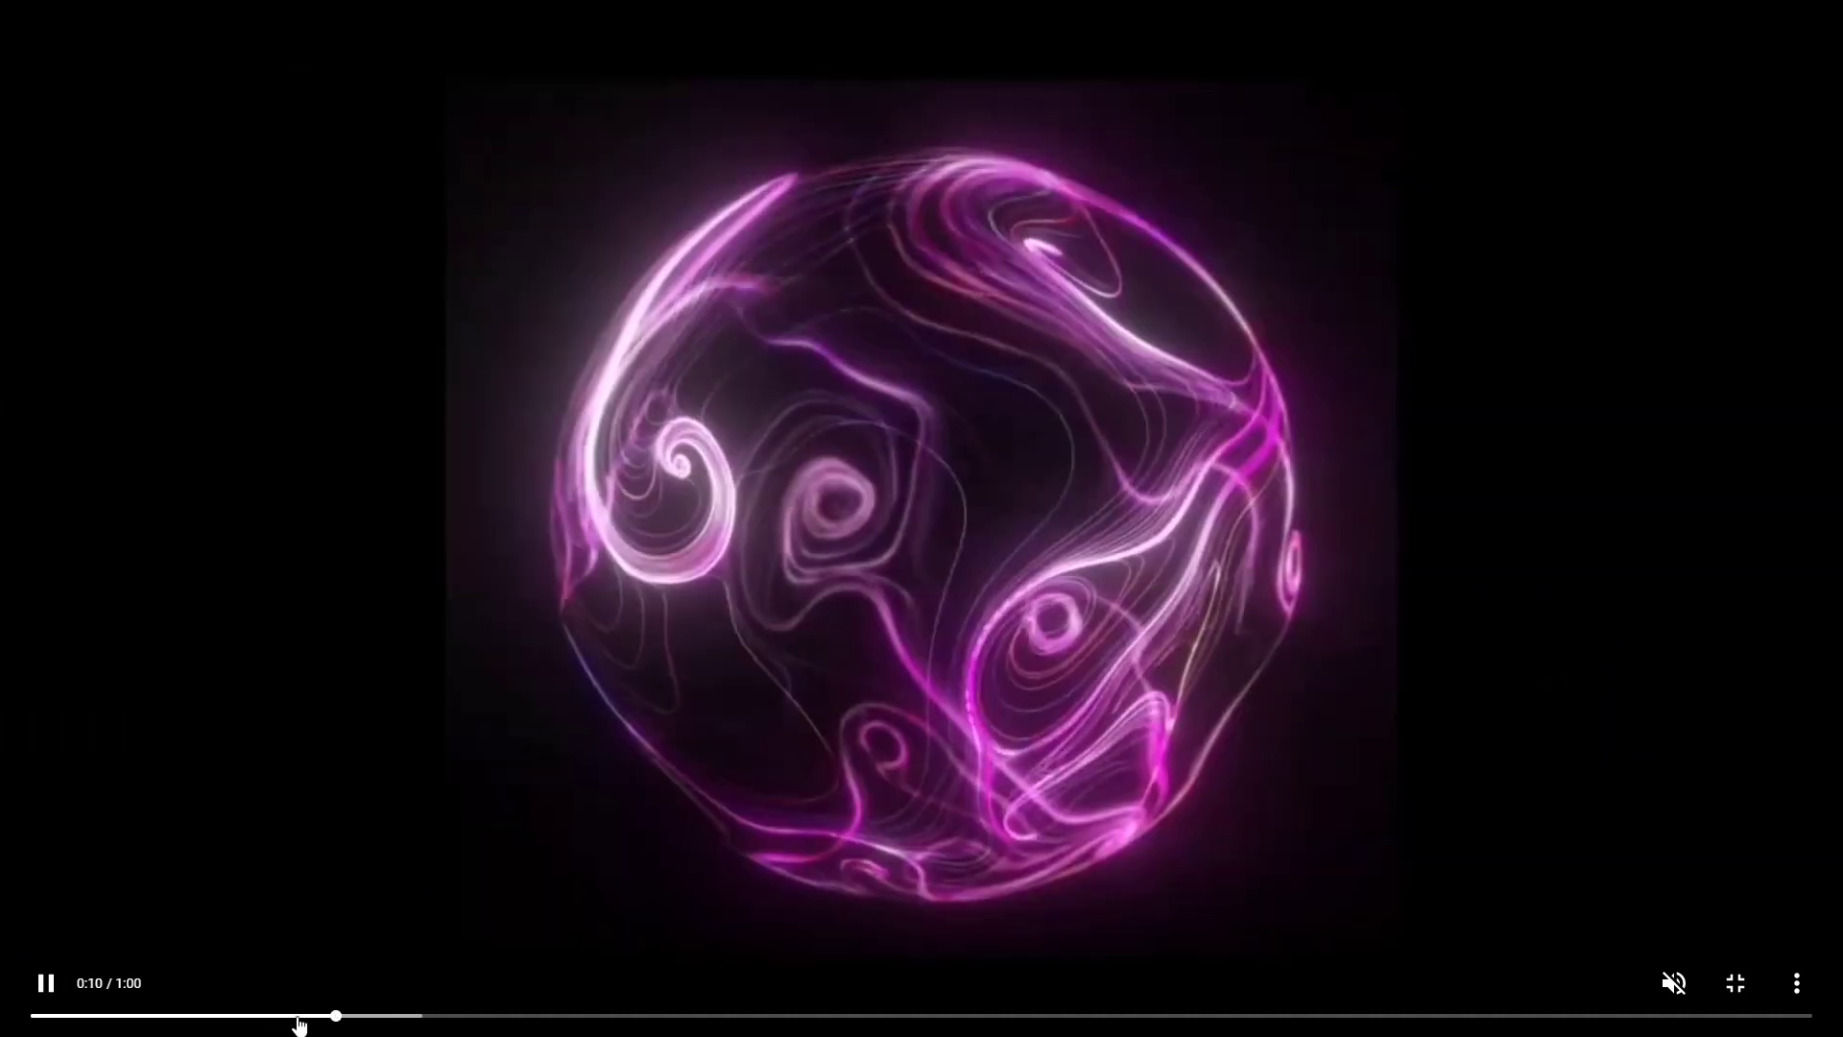
left_click(302, 1016)
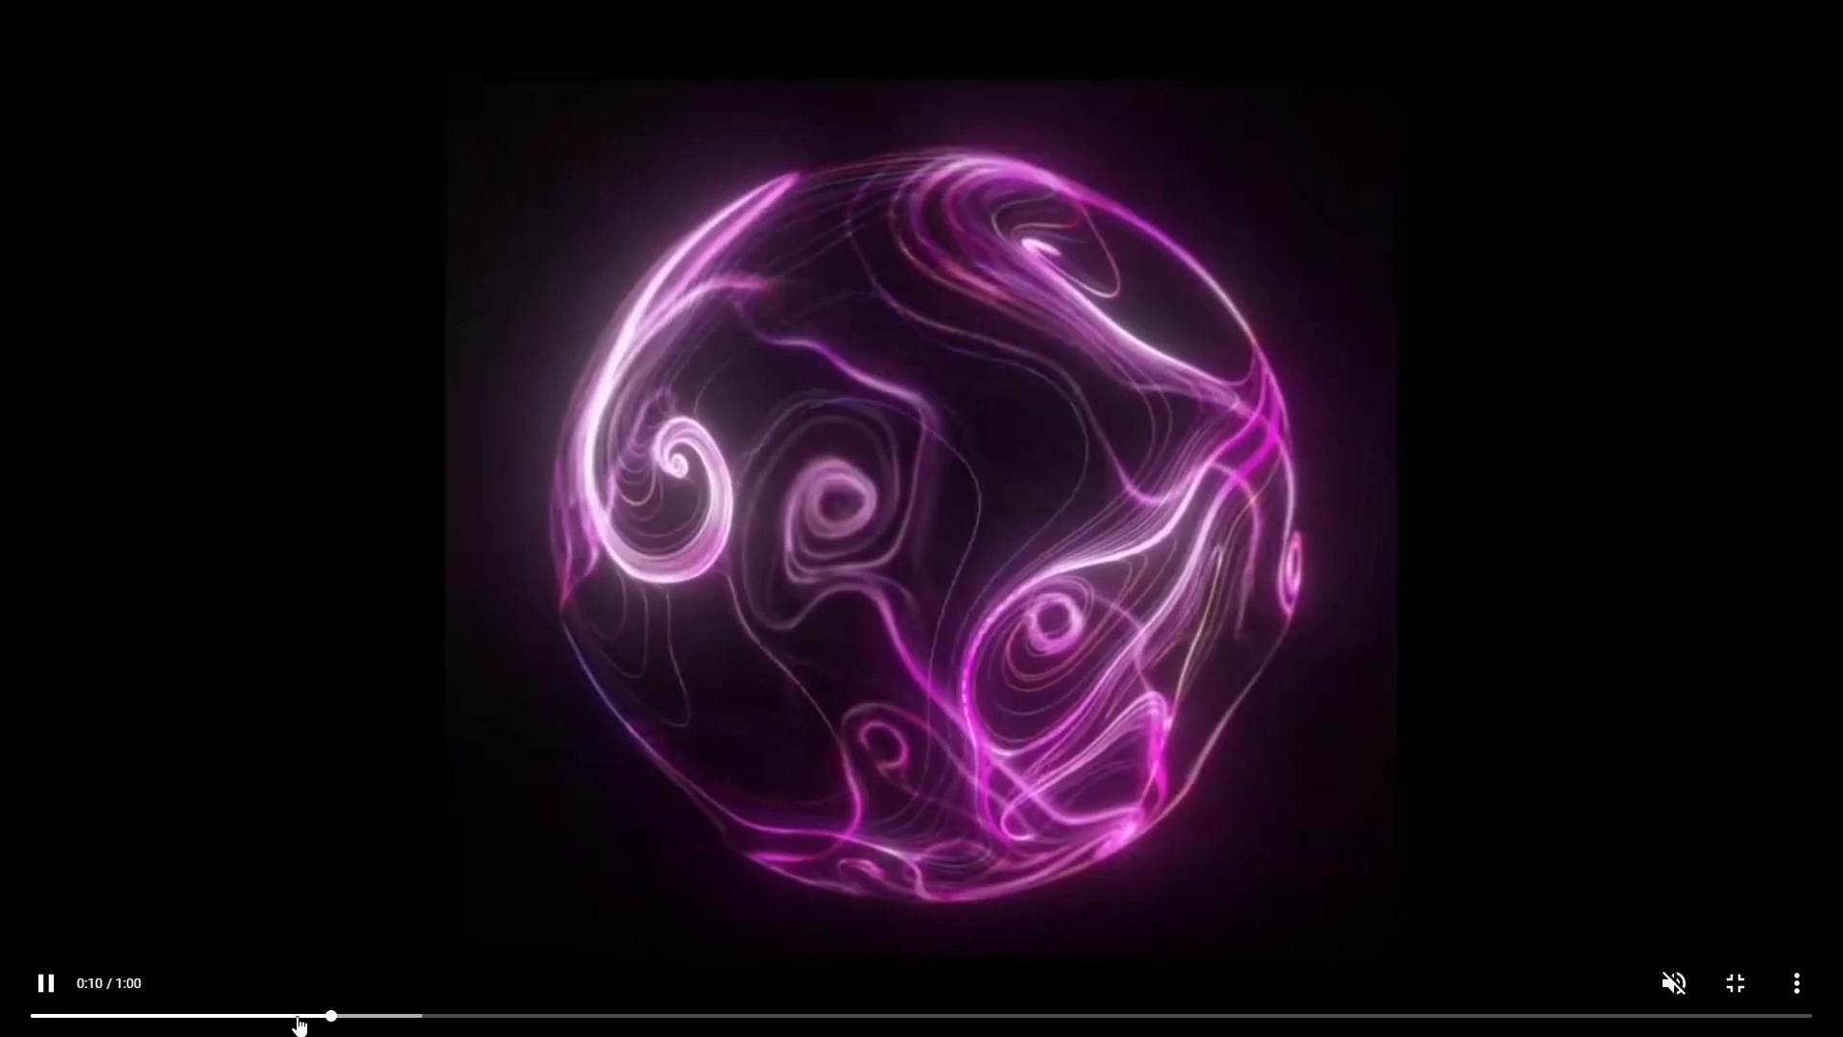
left_click(292, 1016)
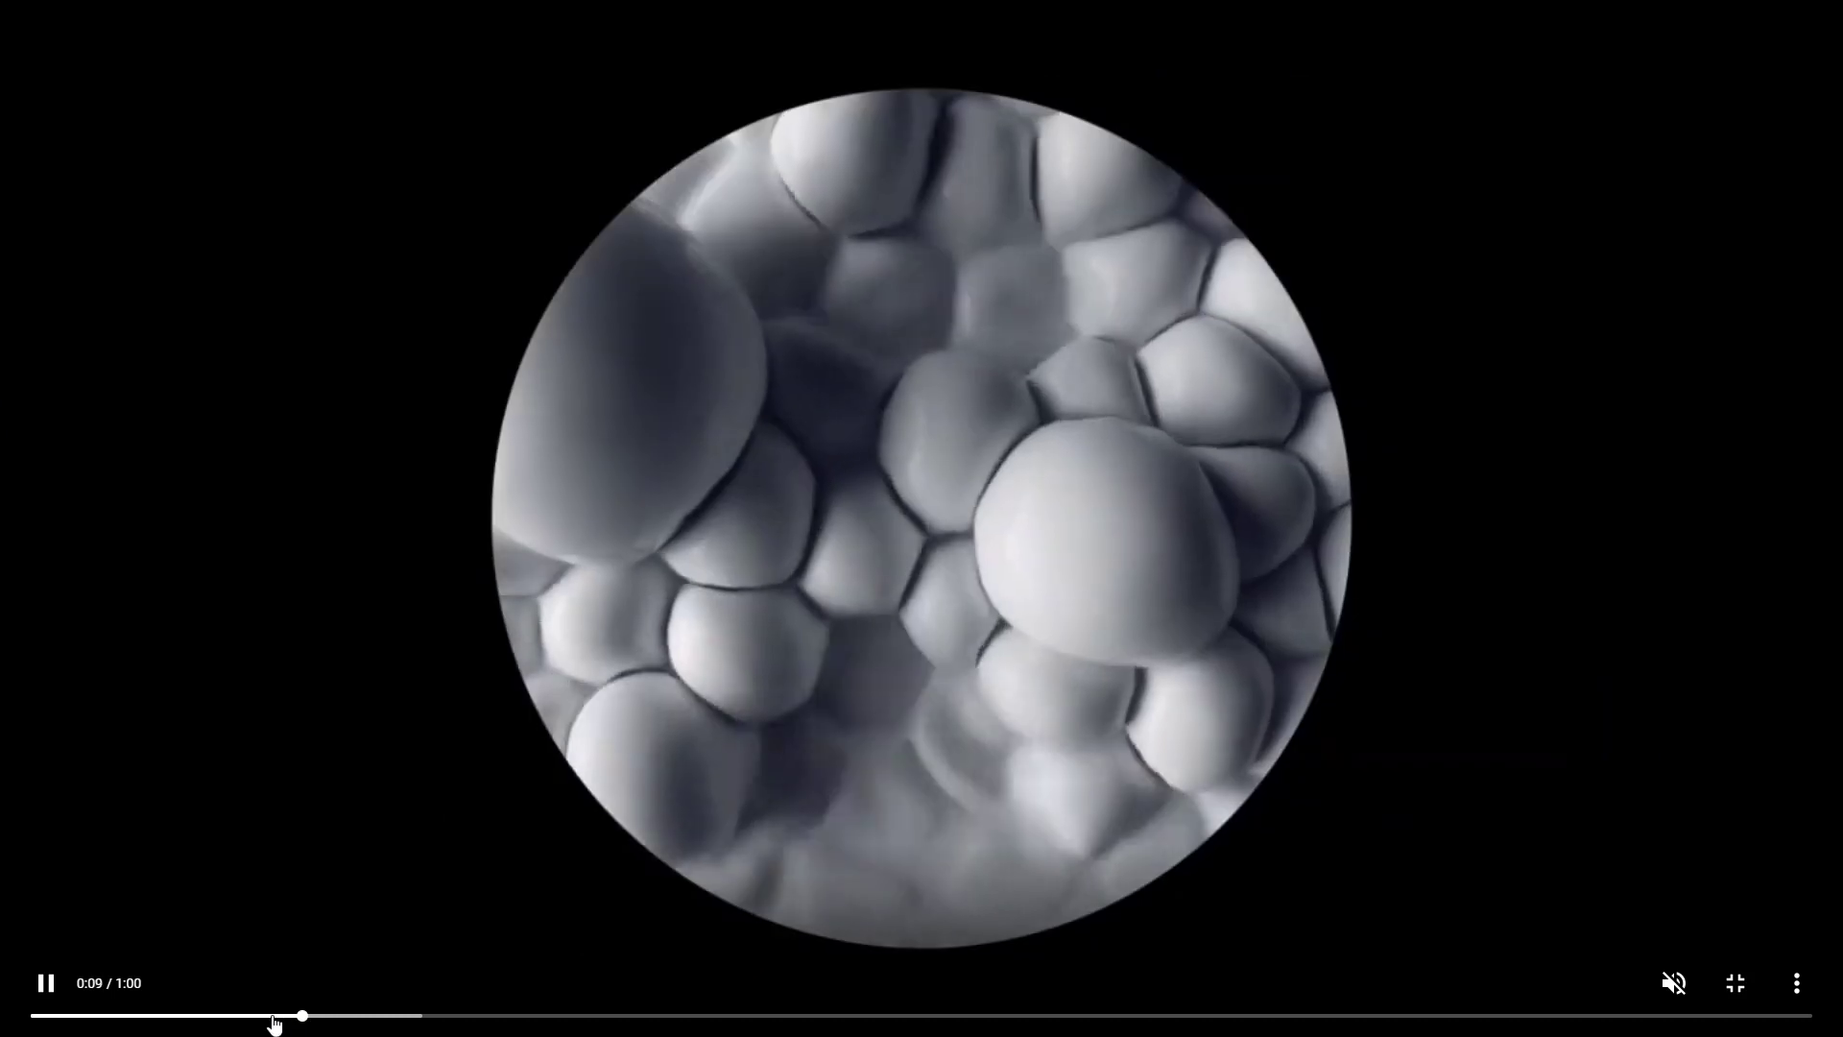
left_click(66, 988)
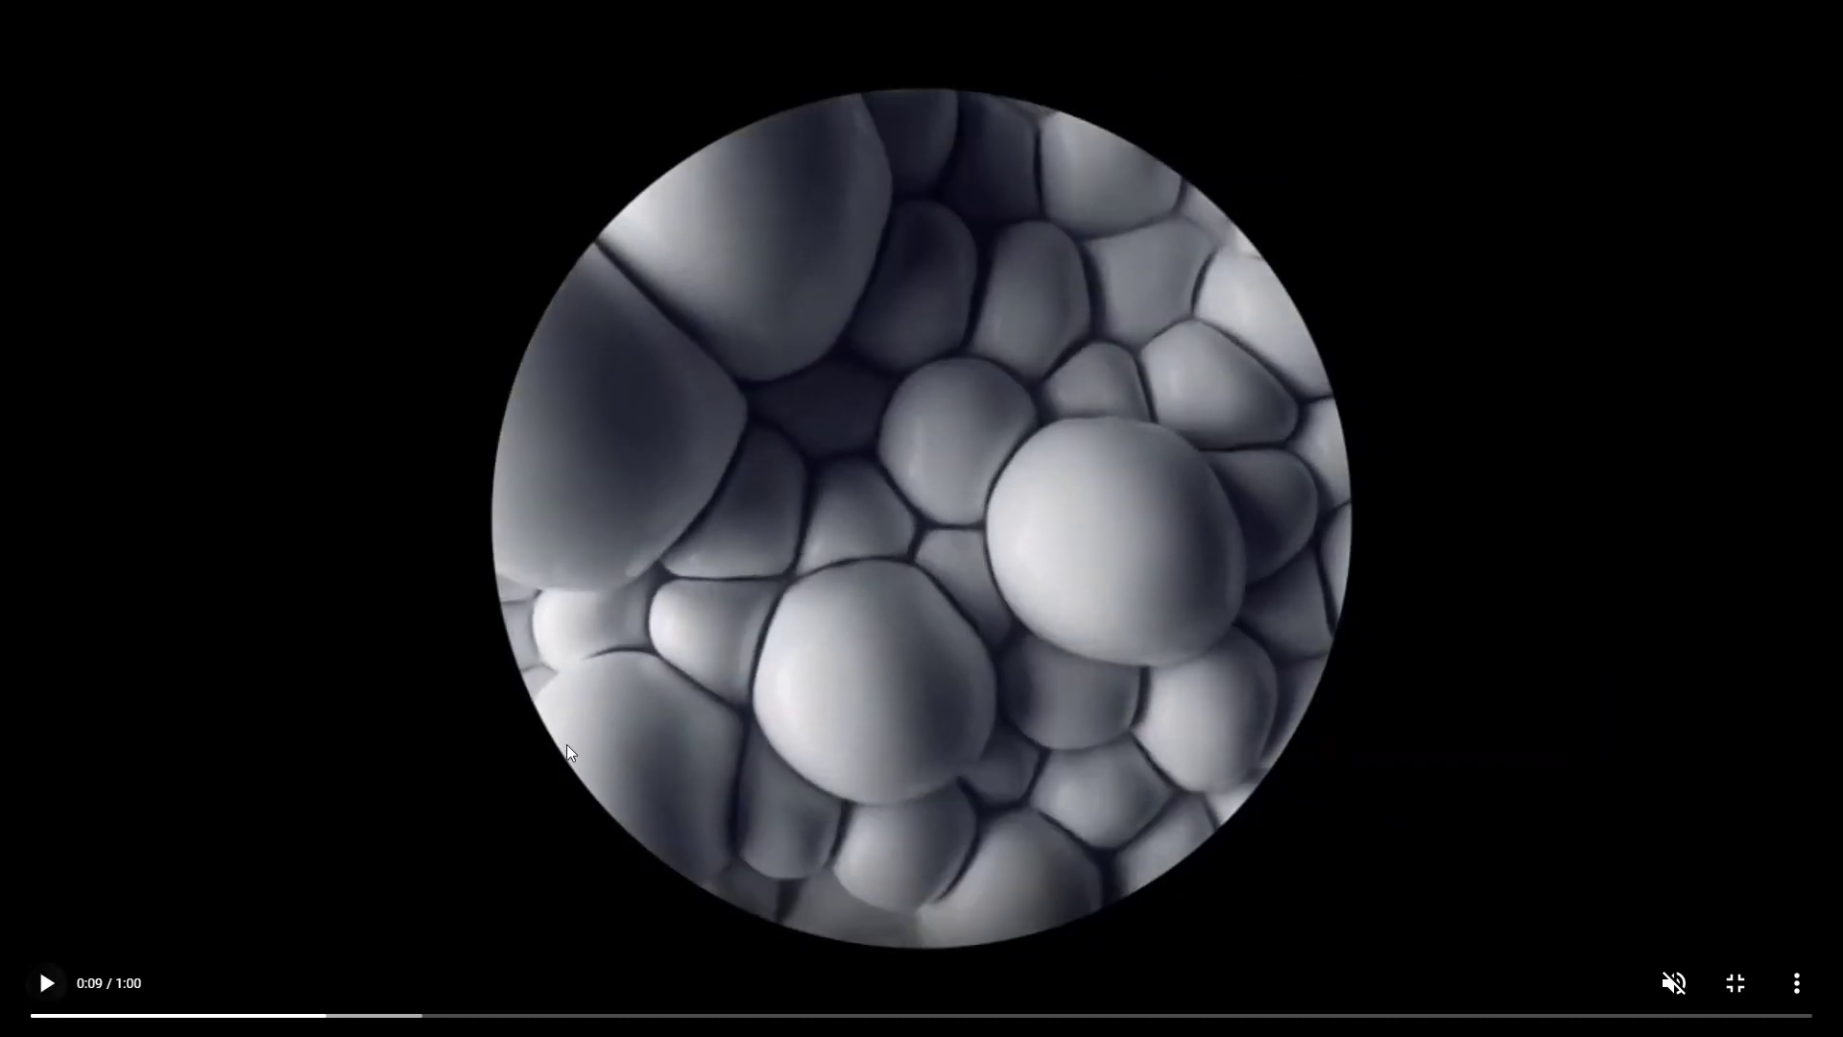
key("Escape")
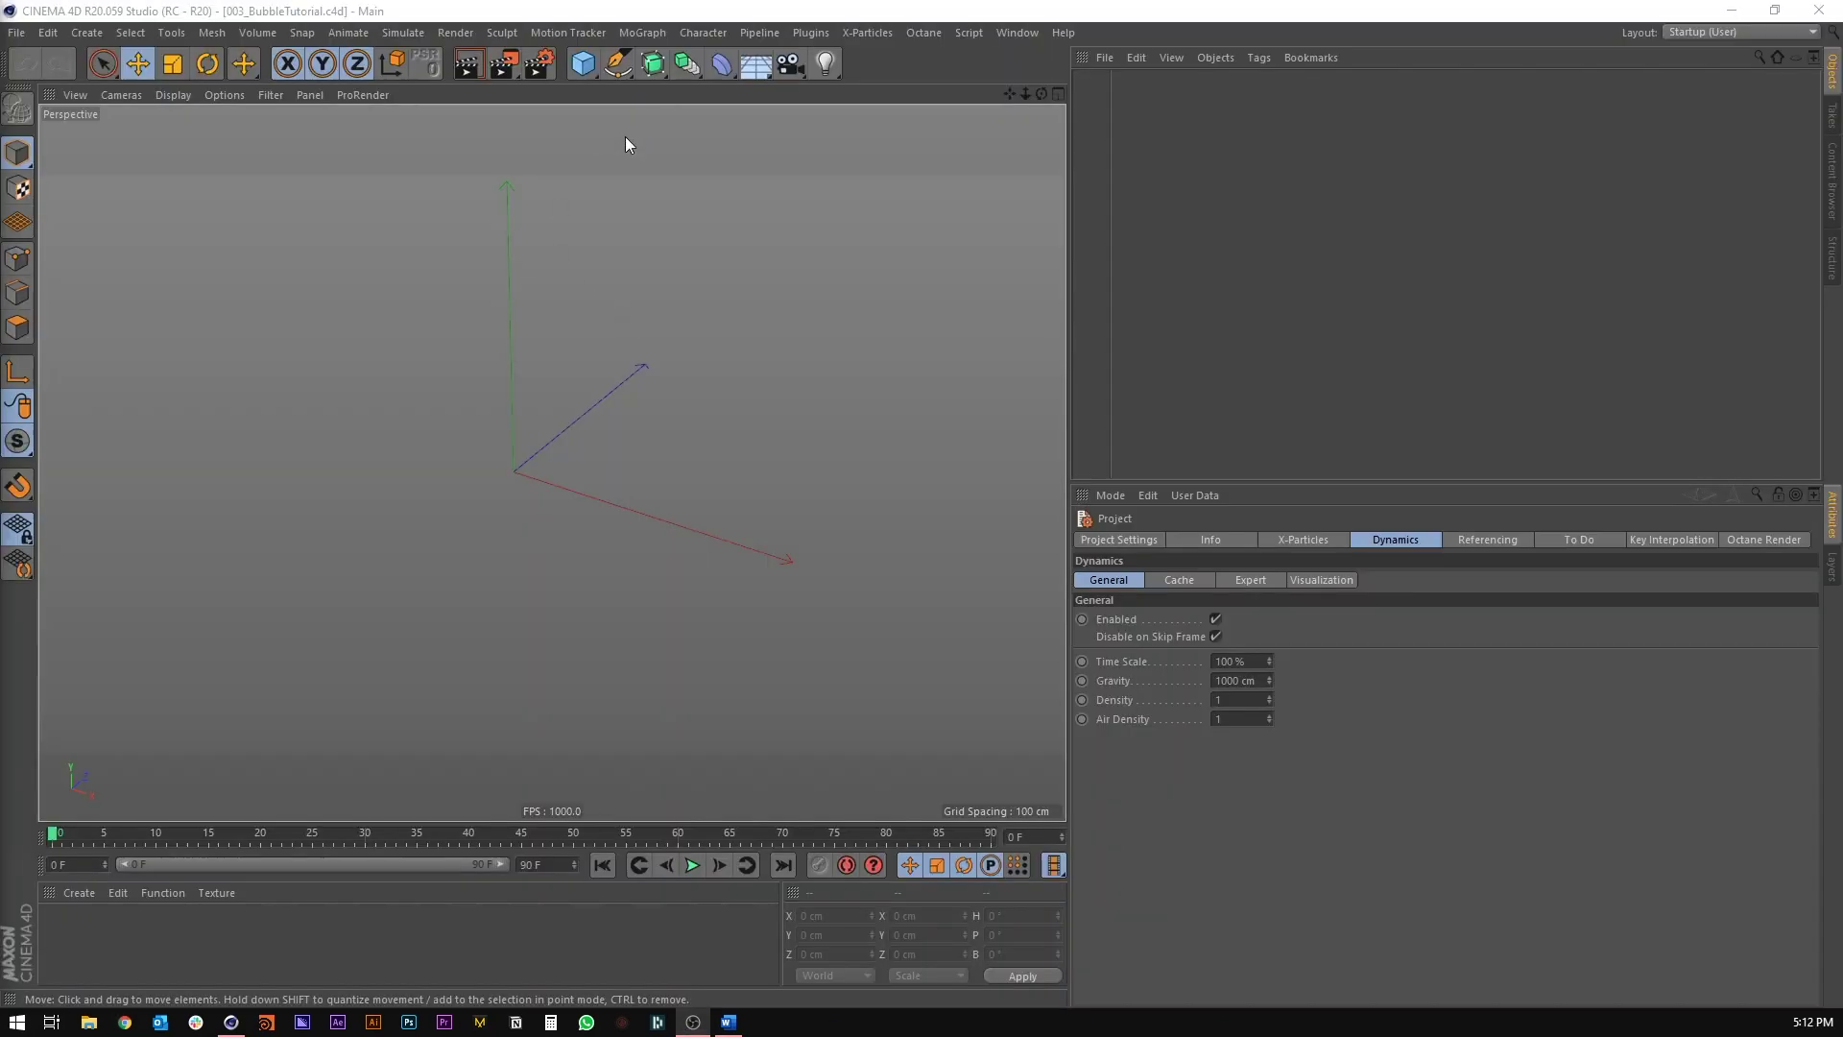
Step: Switch to Cinema 4D and add a plane object to the empty scene
left_click(583, 64)
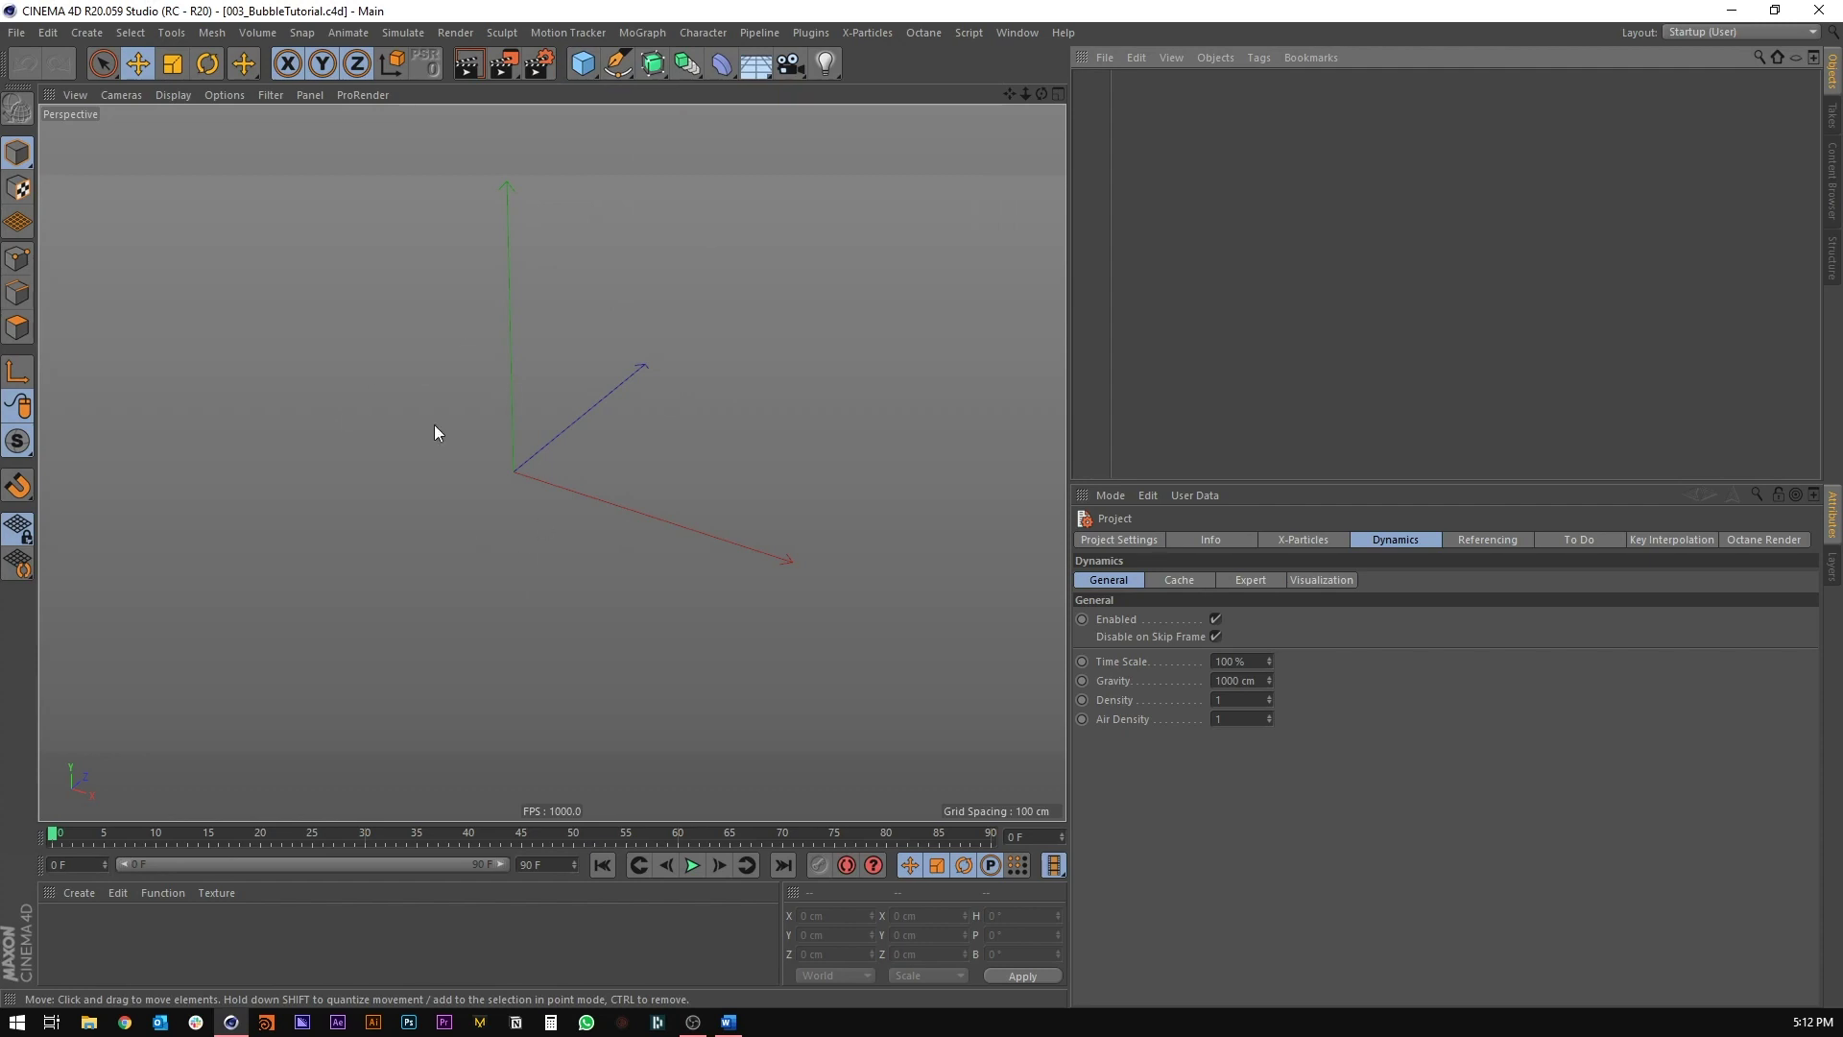
left_click(589, 67)
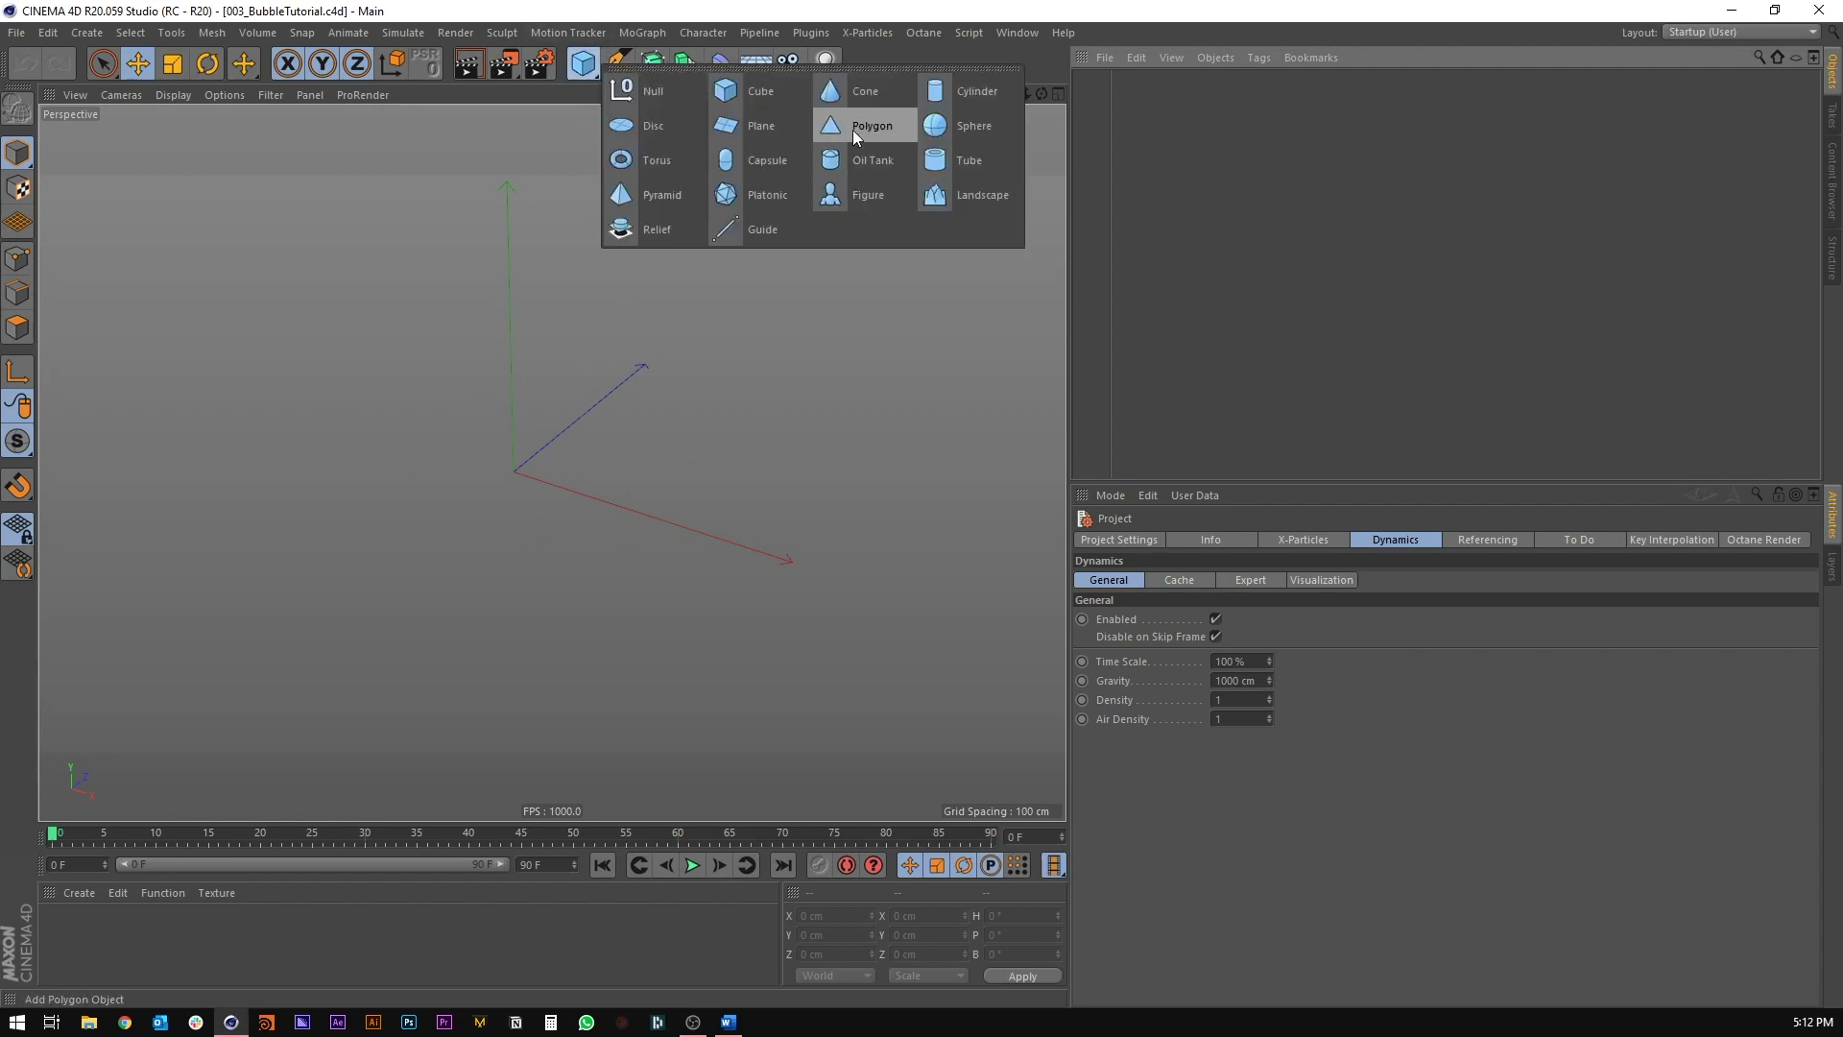
left_click(749, 125)
Step: Set the plane's width segments and height segments to 1
left_click_drag(564, 433, 534, 500, "alt")
middle_click_drag(539, 469, 569, 399, "alt")
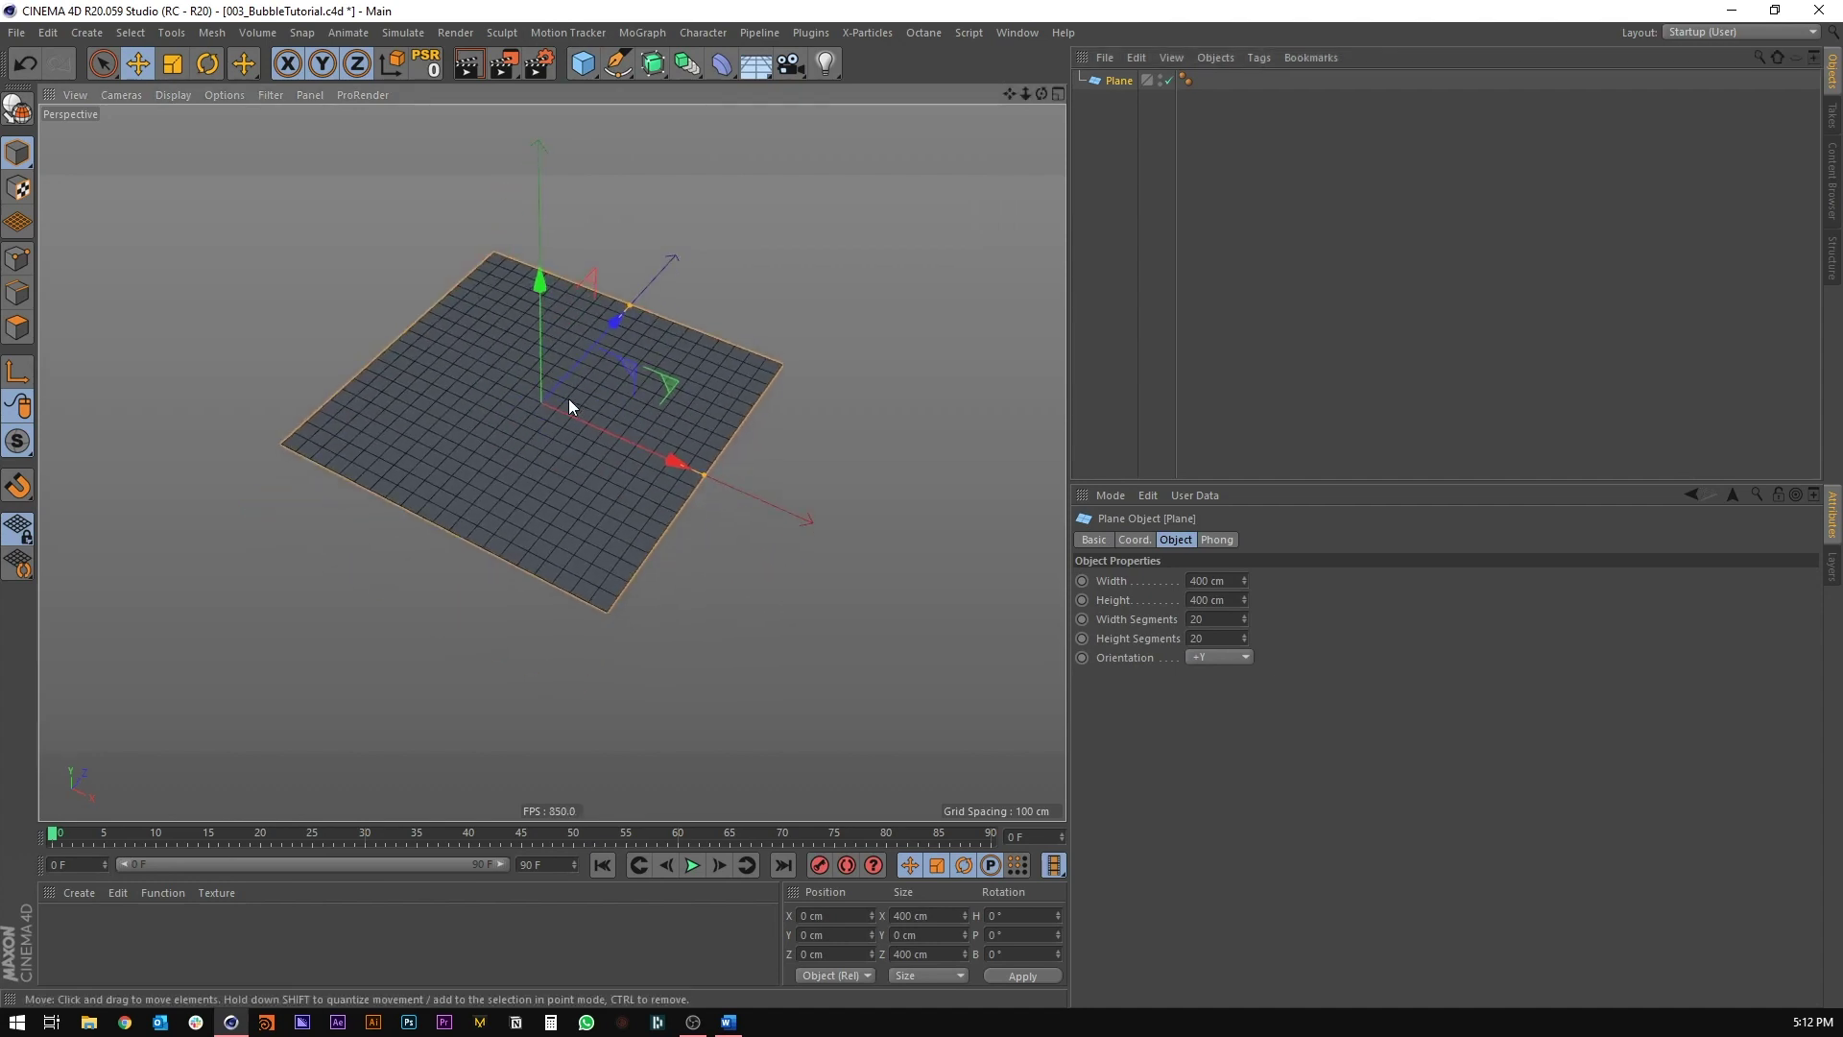
left_click_drag(1206, 621, 1122, 622)
type("1")
key("Tab")
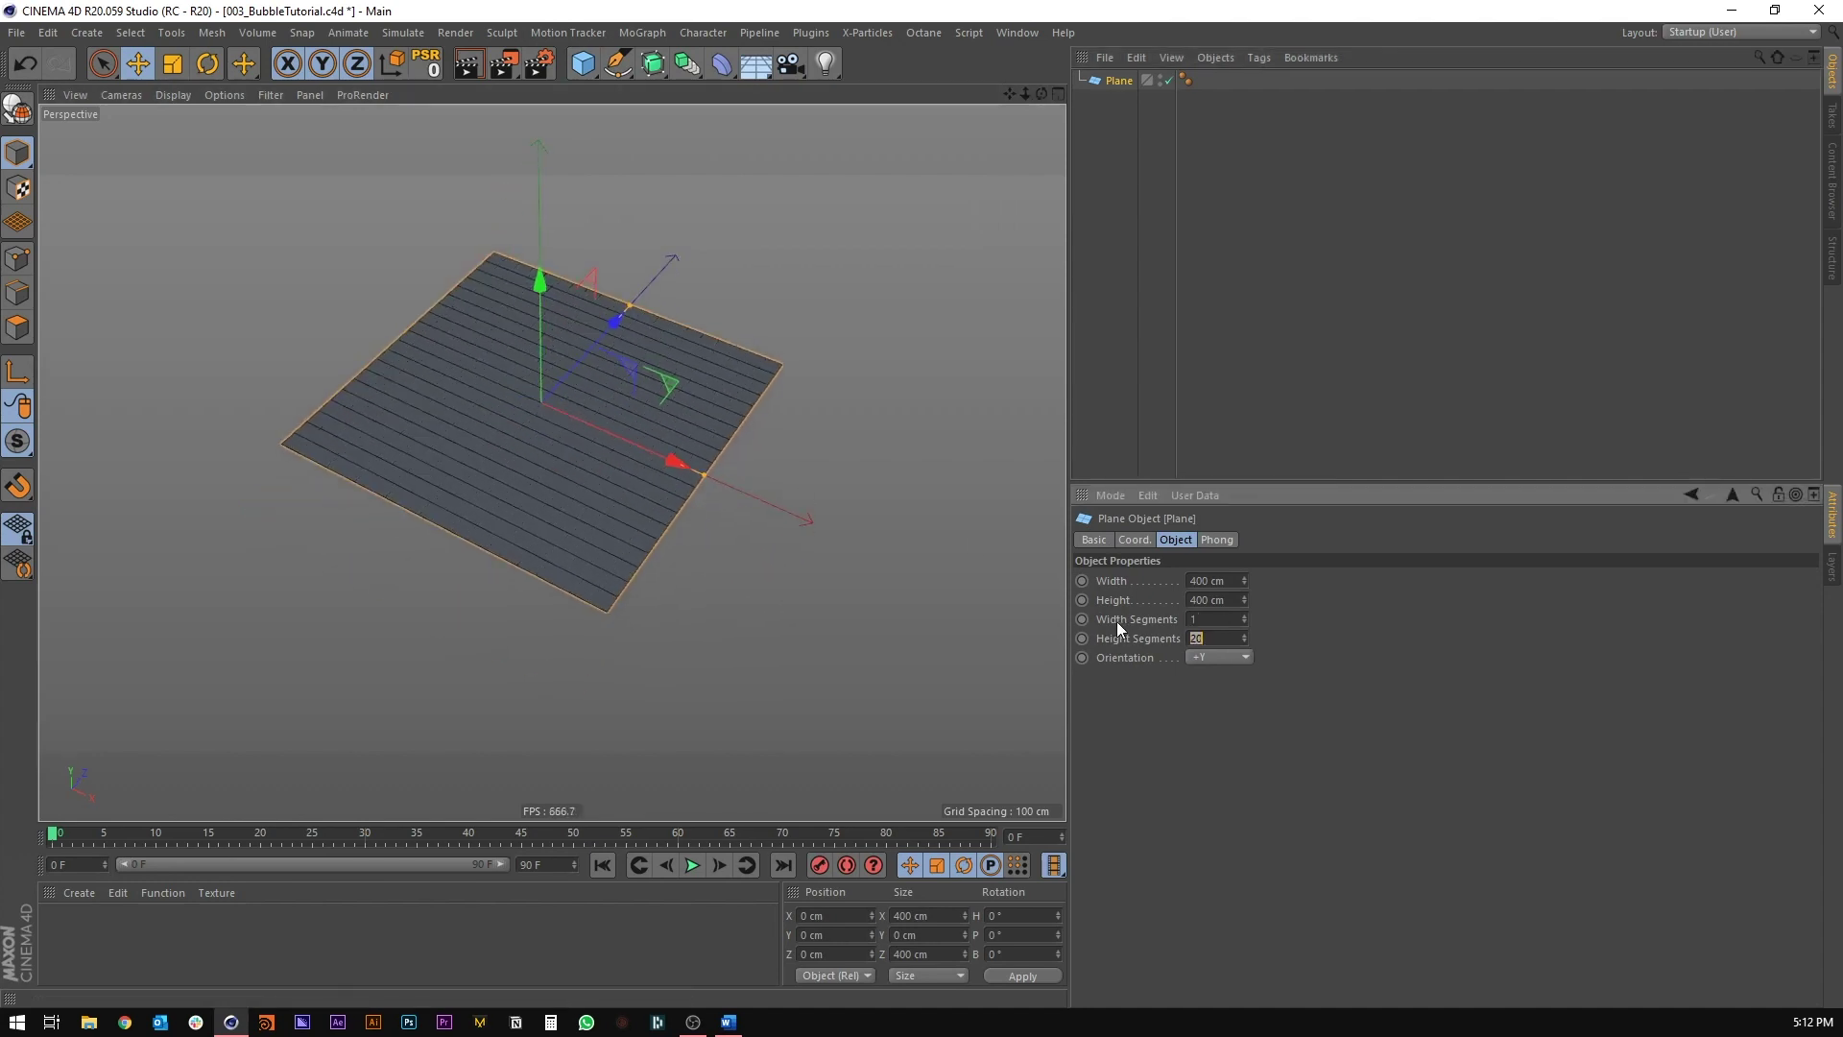
type("1")
key("Return")
Step: Add a Voronoi Fracture as the parent of the plane so the plane is split into fragments
mouse_move(550, 401)
left_mouse_down("alt")
mouse_move(545, 504)
mouse_move(551, 401)
left_mouse_up("alt")
scroll(550, 365, "up", 3)
middle_click_drag(550, 365, 547, 356, "alt")
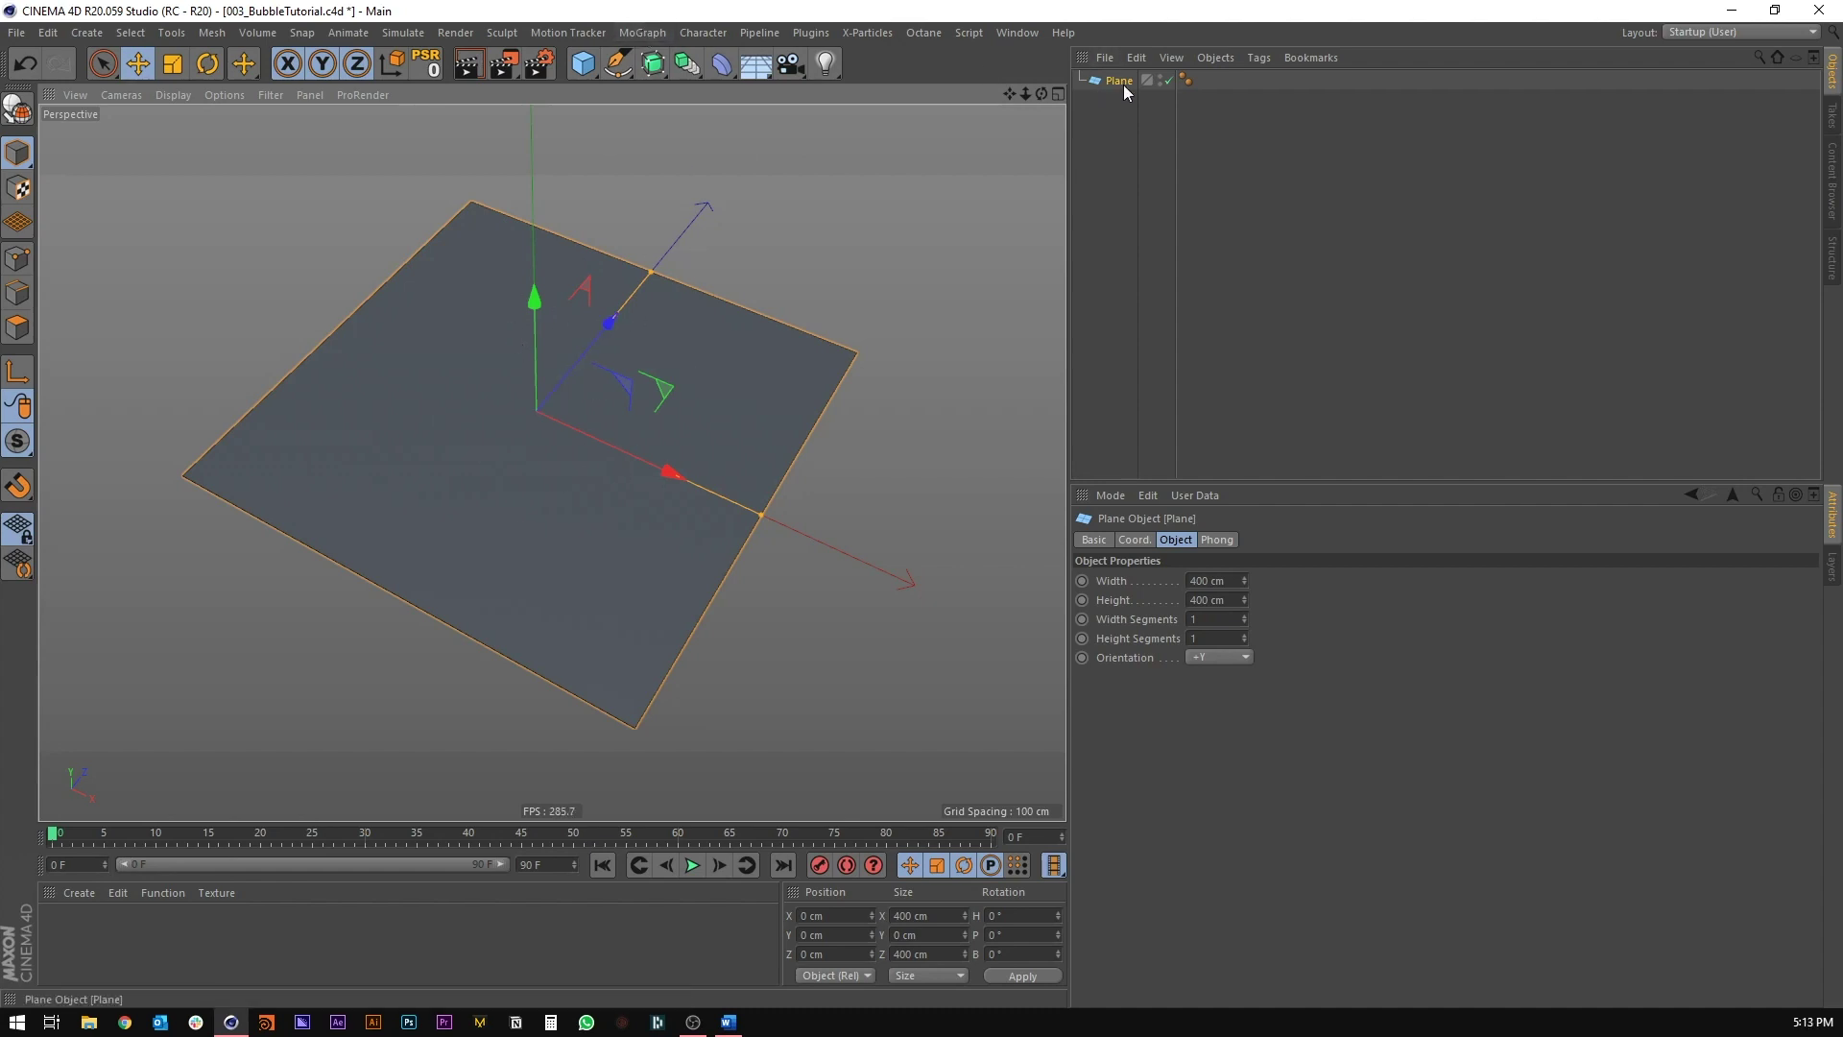
left_click(641, 32)
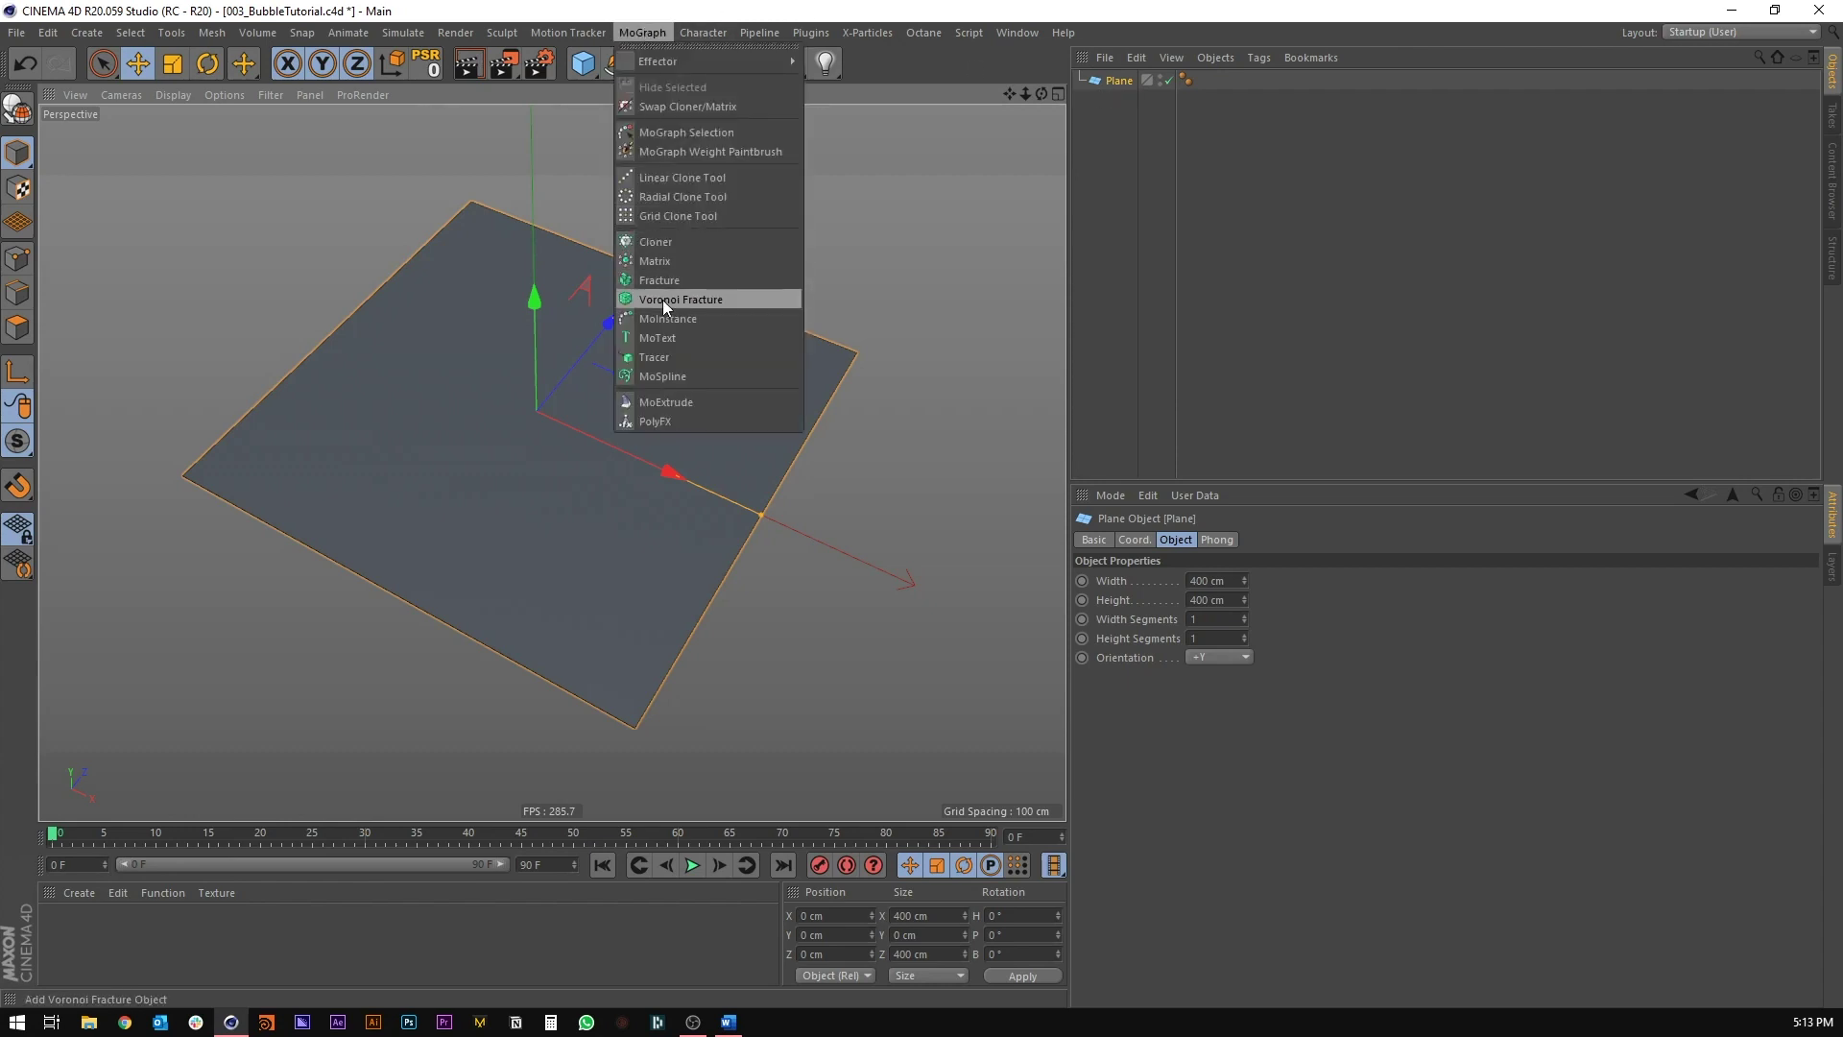
left_click(662, 299, "alt")
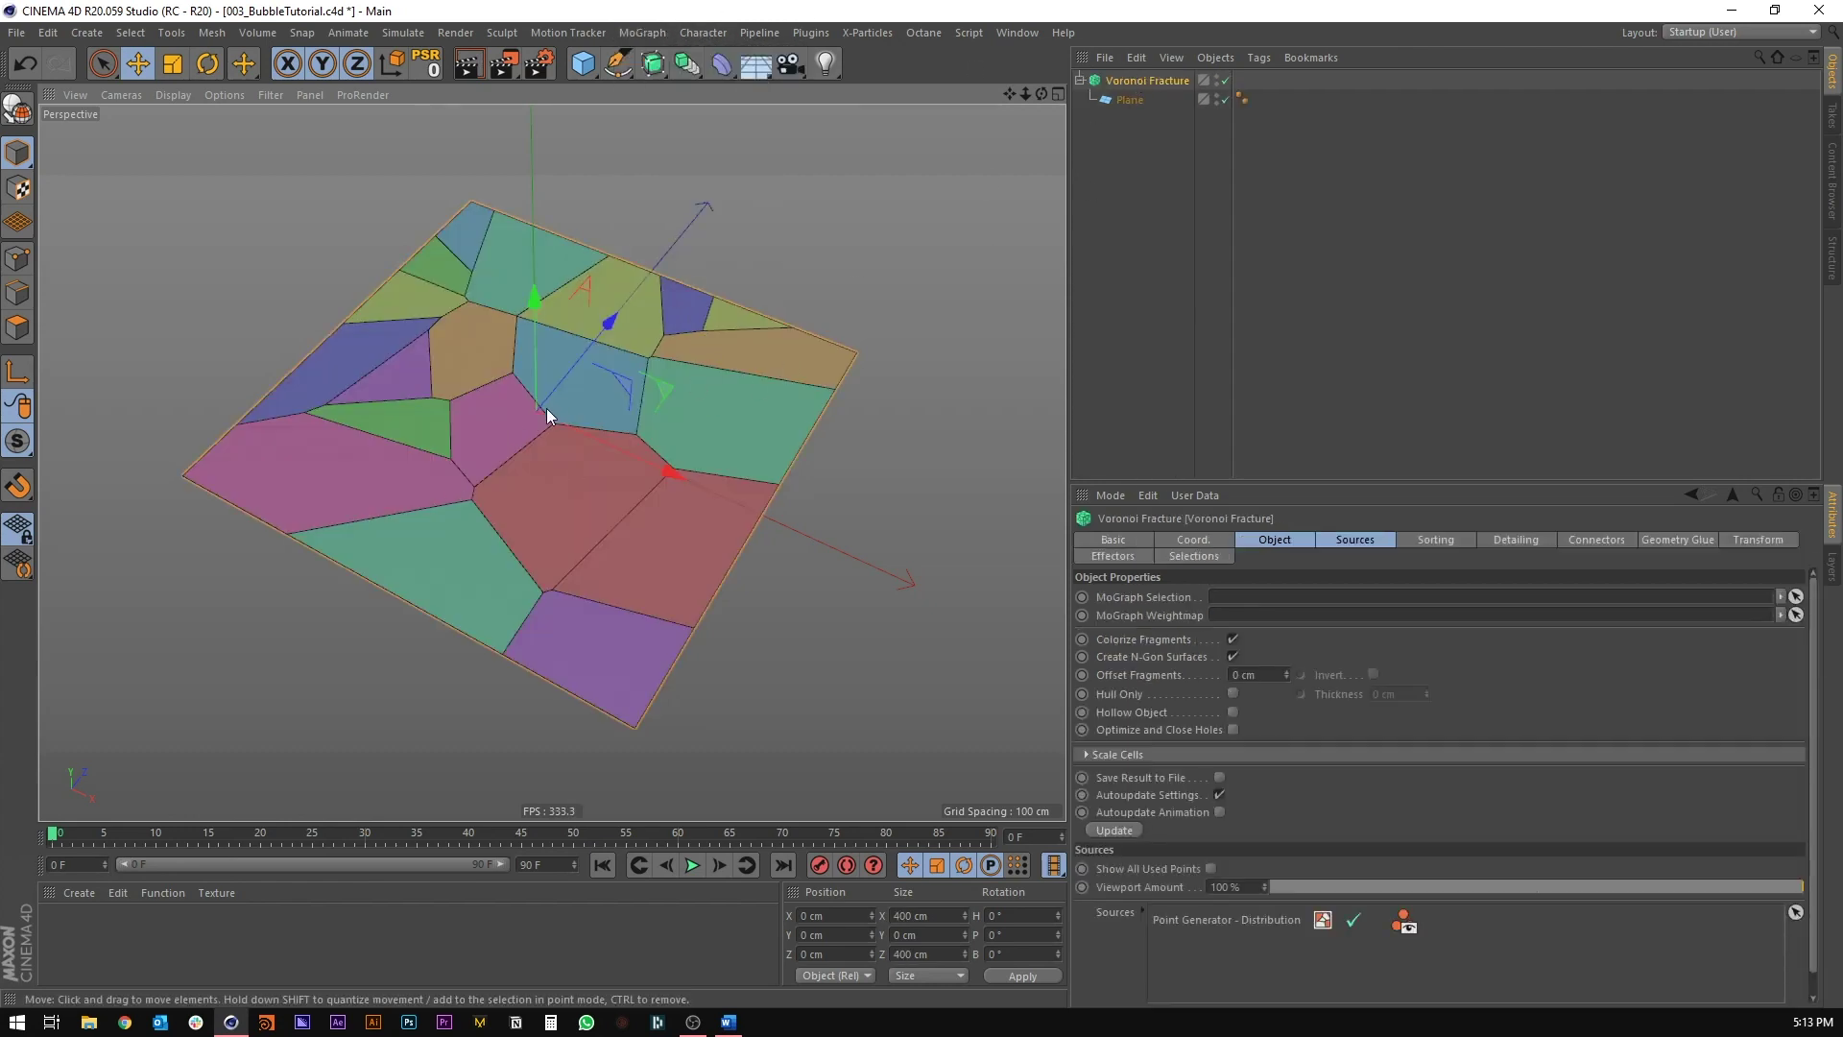
left_click_drag(545, 407, 619, 459, "alt")
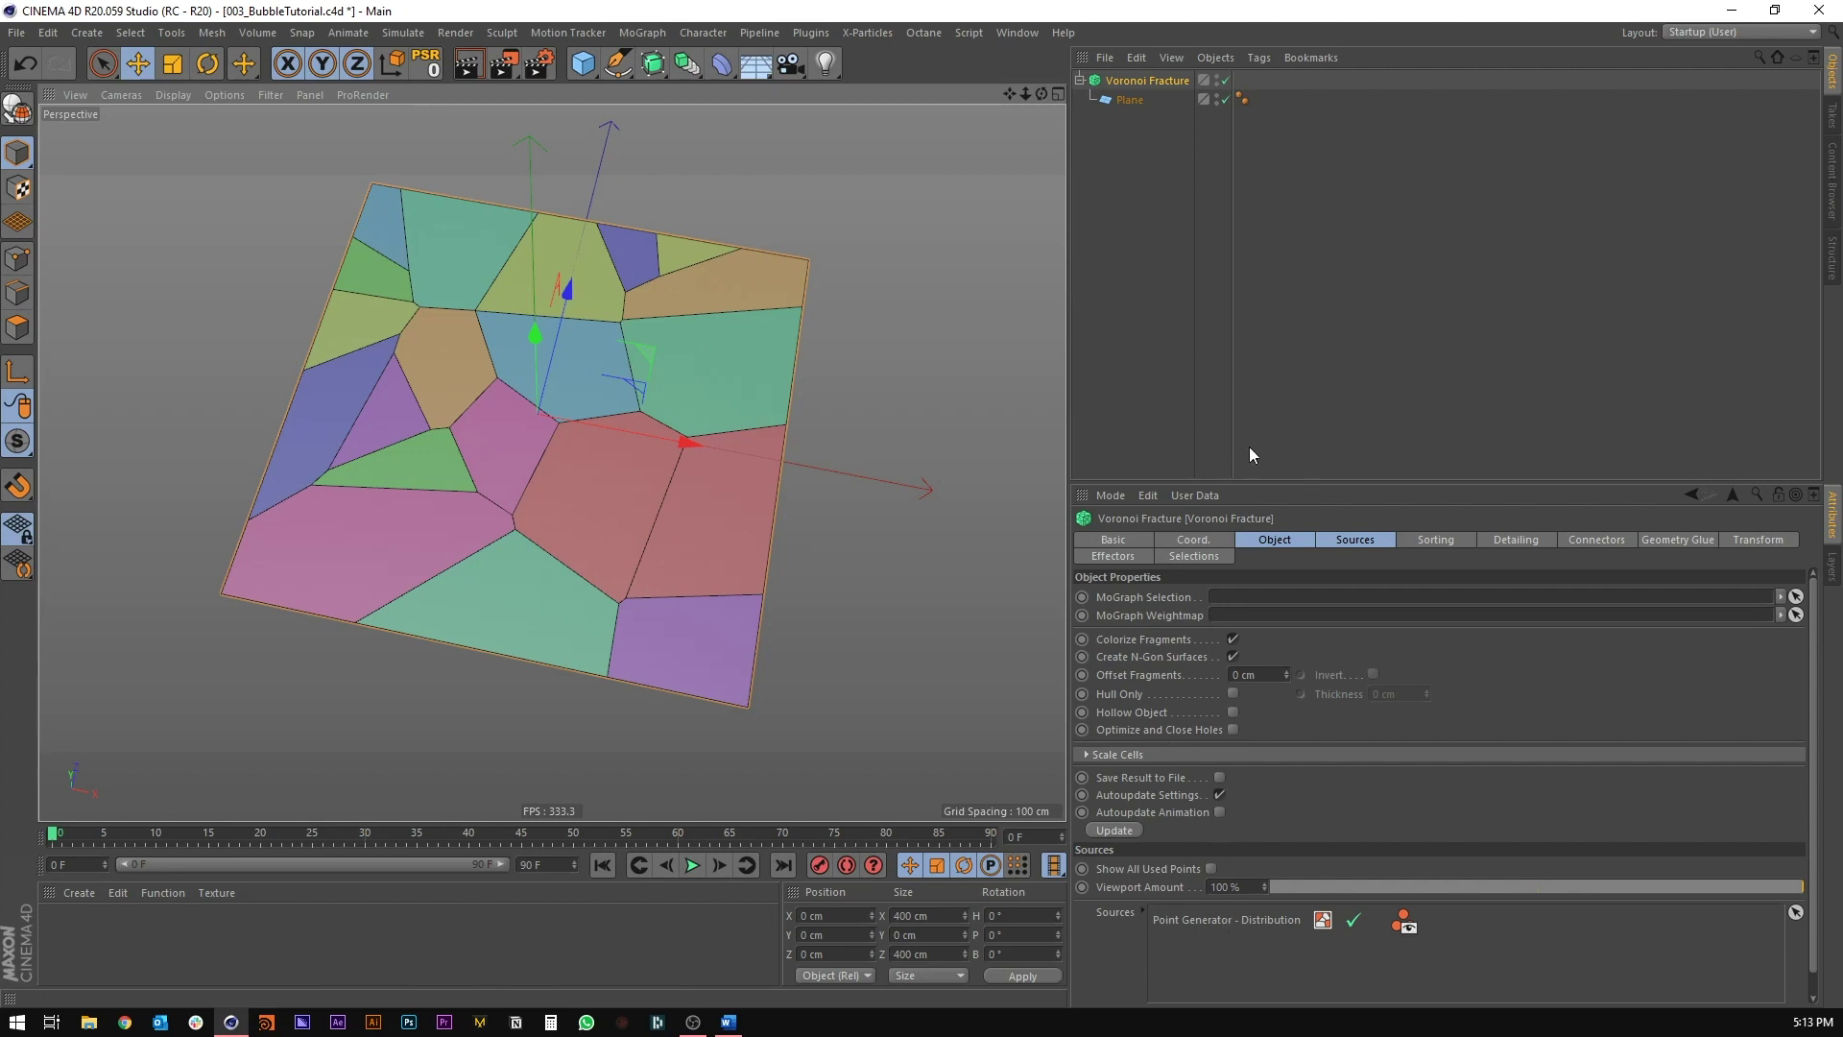
Step: Set the point amount of the Voronoi Fracture's Point Generator - Distribution source to 35
left_click_drag(1224, 485, 1240, 272)
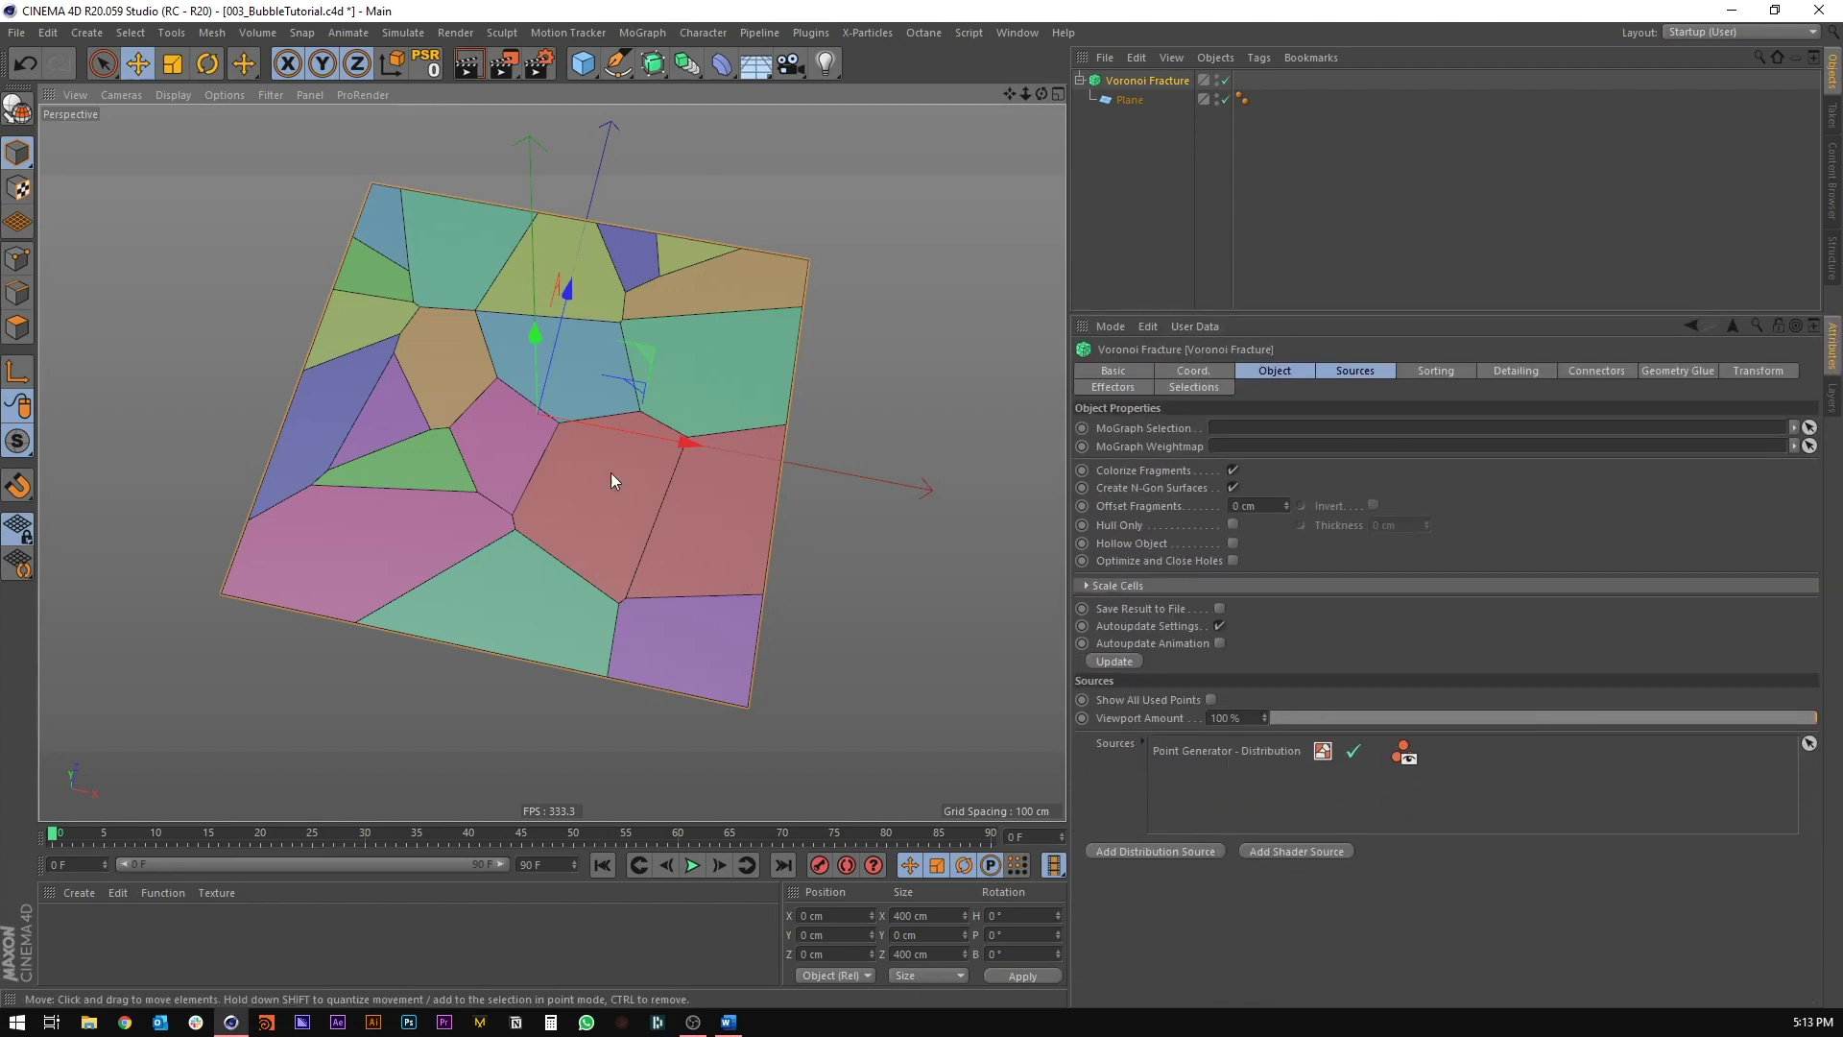
left_click(1208, 753)
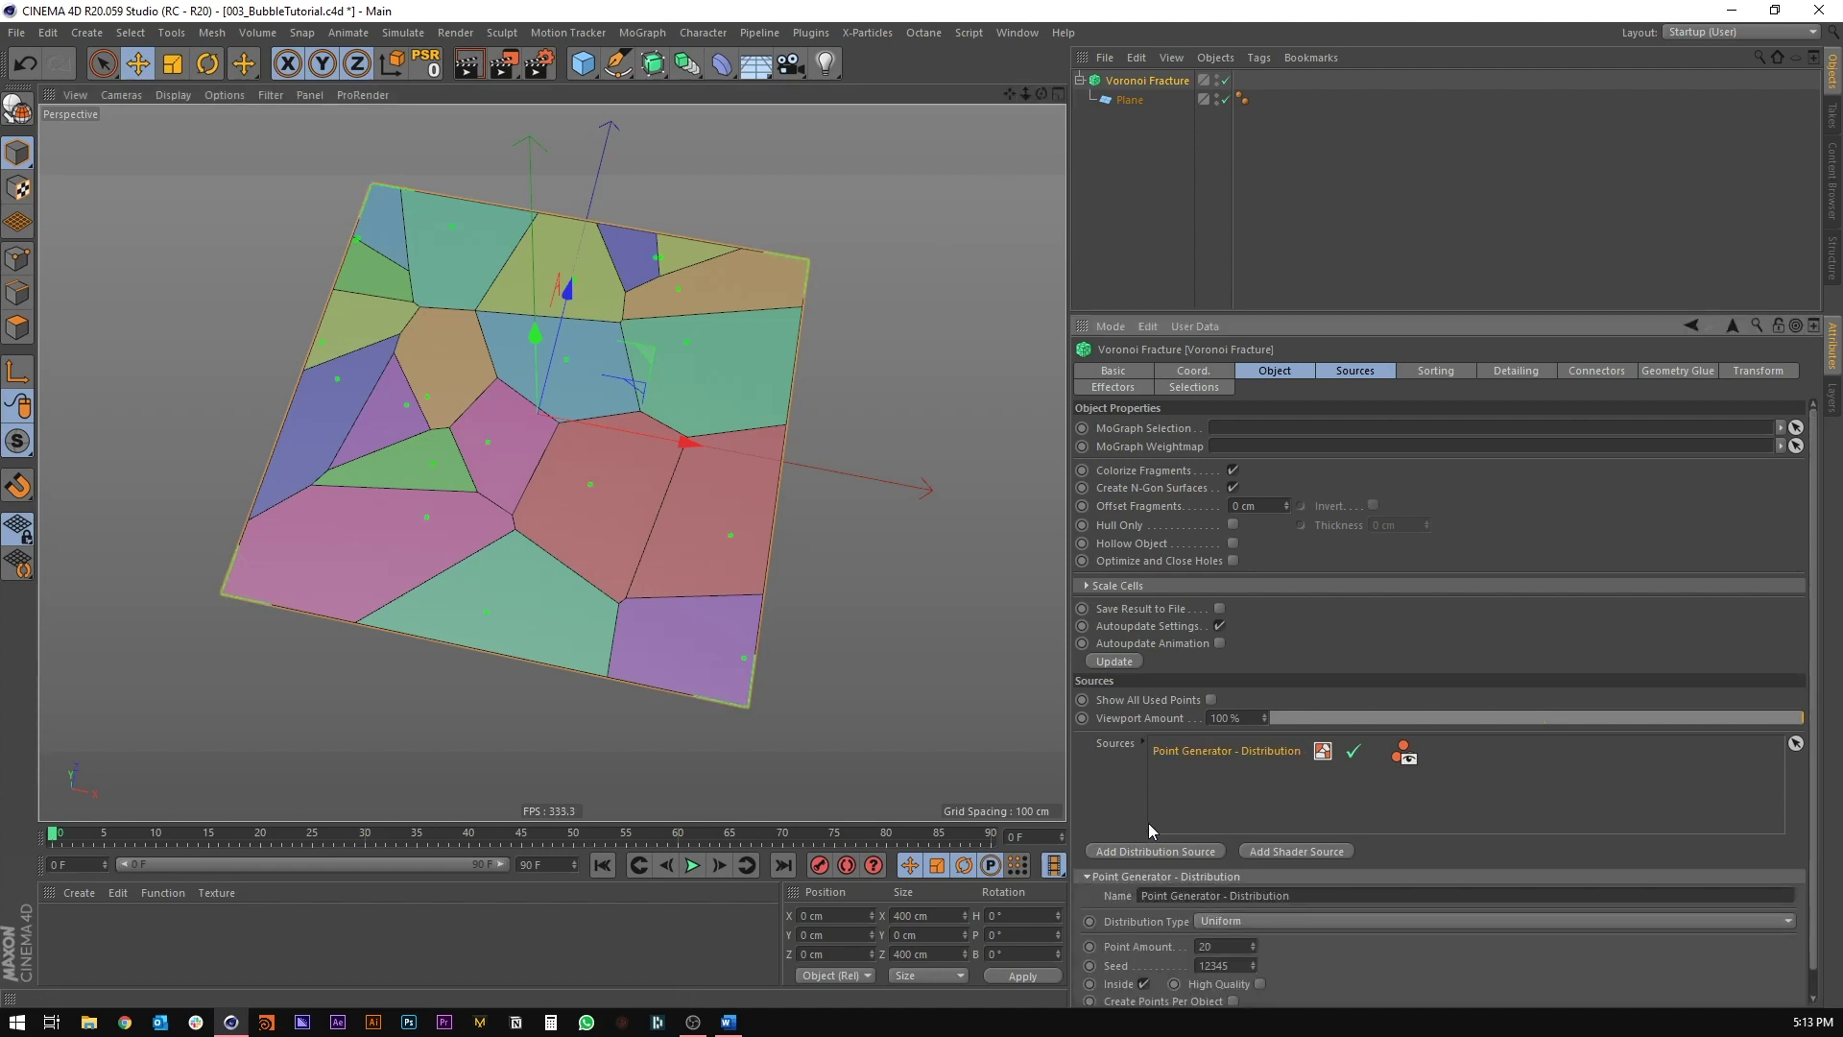
scroll(1148, 822, "down", 1)
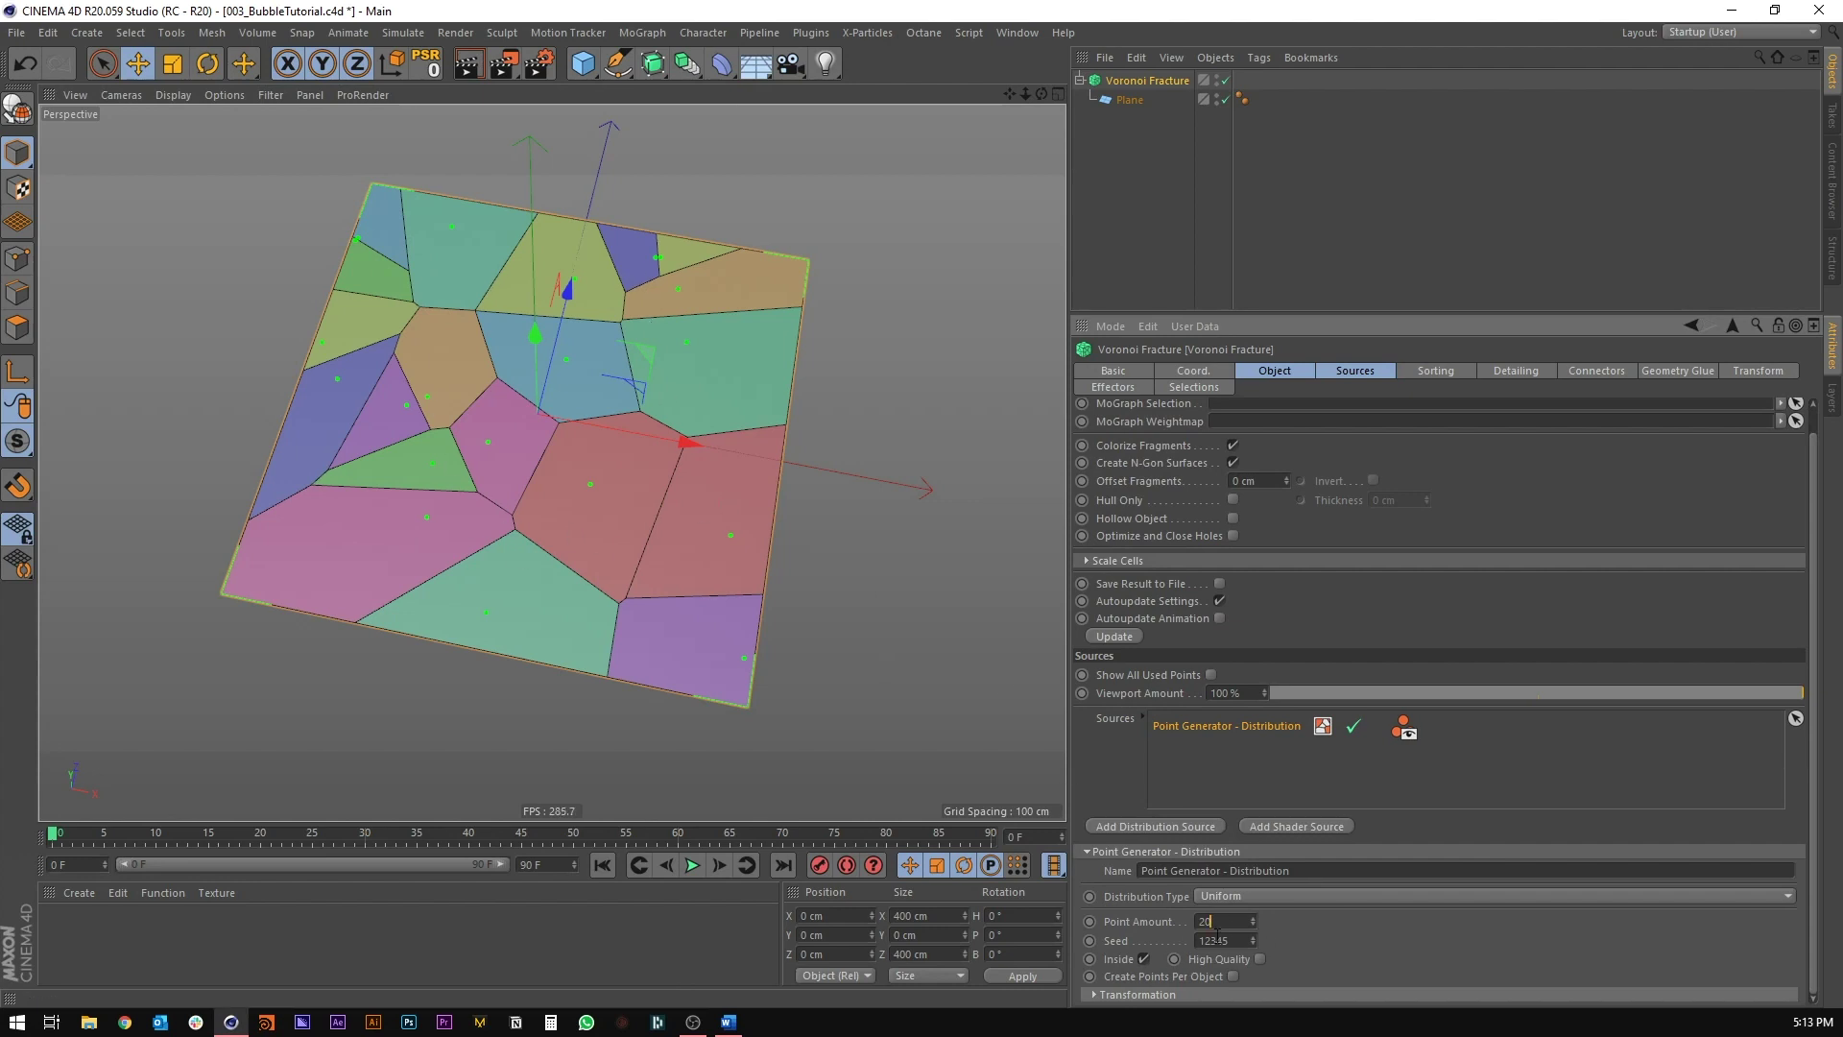
type("35")
key("Return")
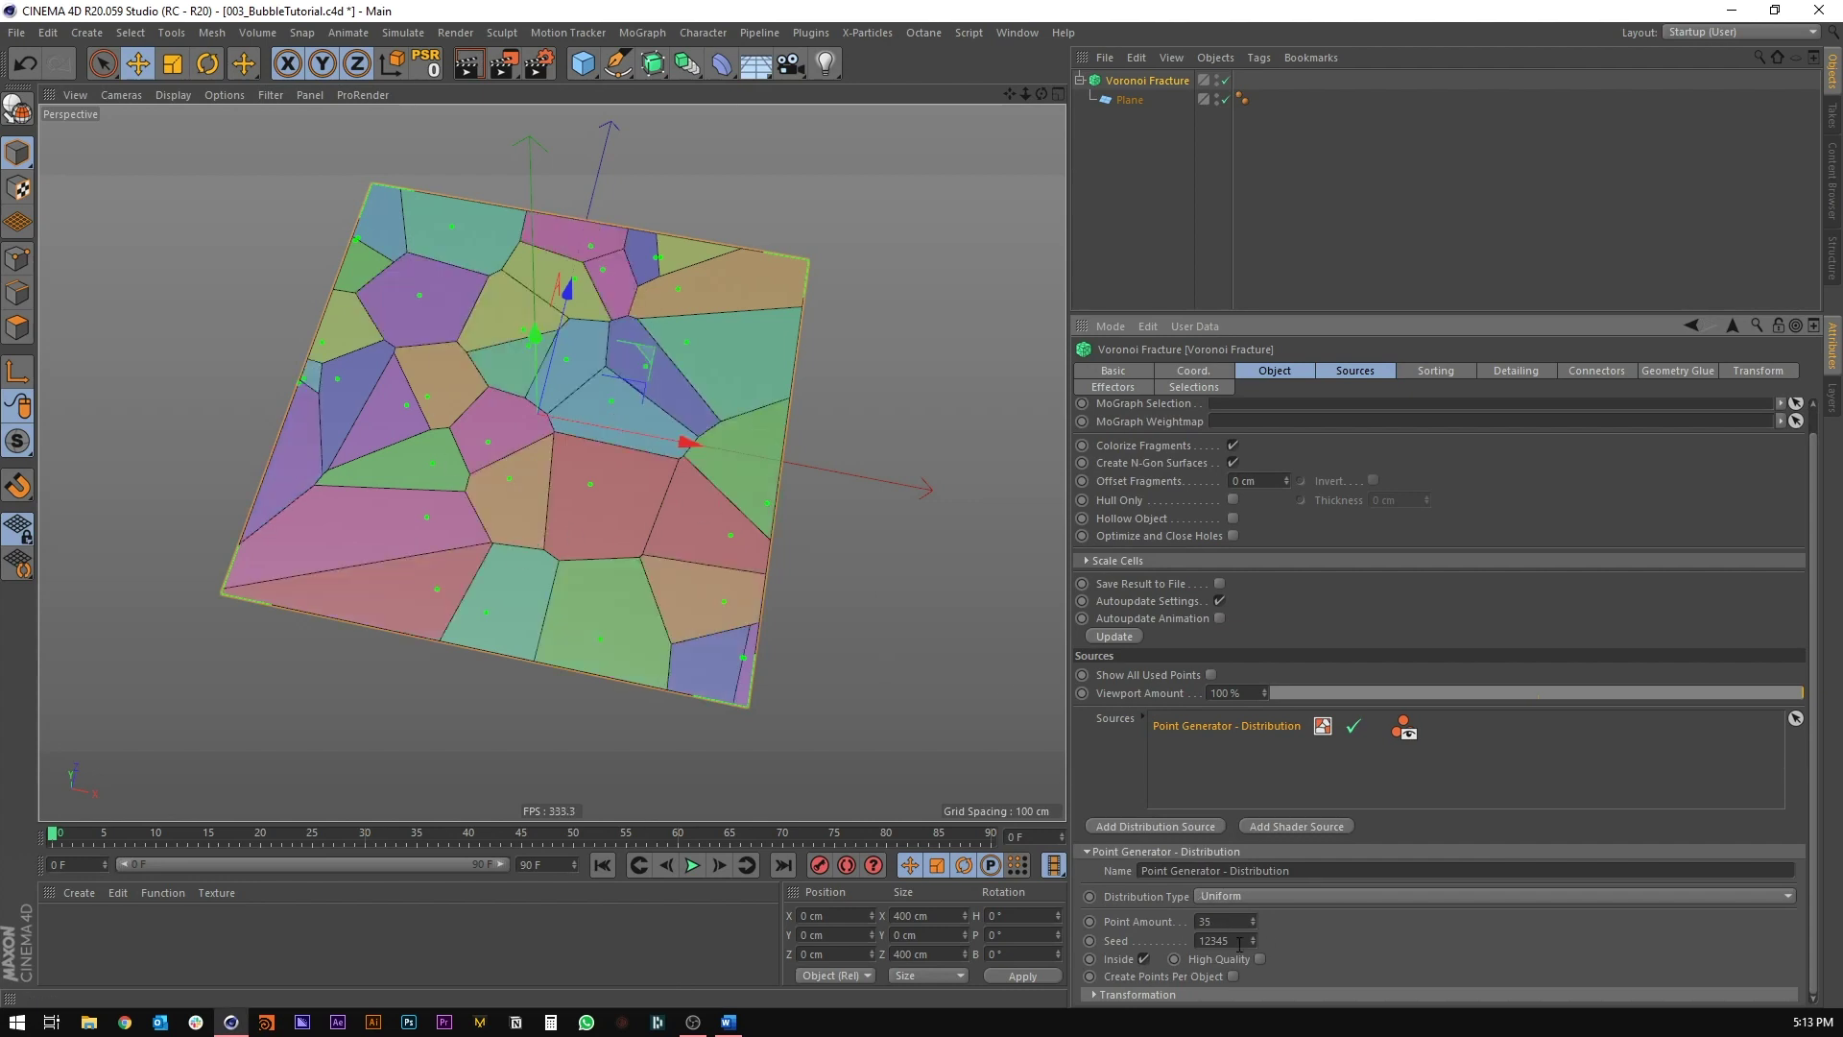
Step: Change the distribution source's seed to 12341 and collapse the Voronoi Fracture hierarchy
scroll(1238, 944, "down", 2)
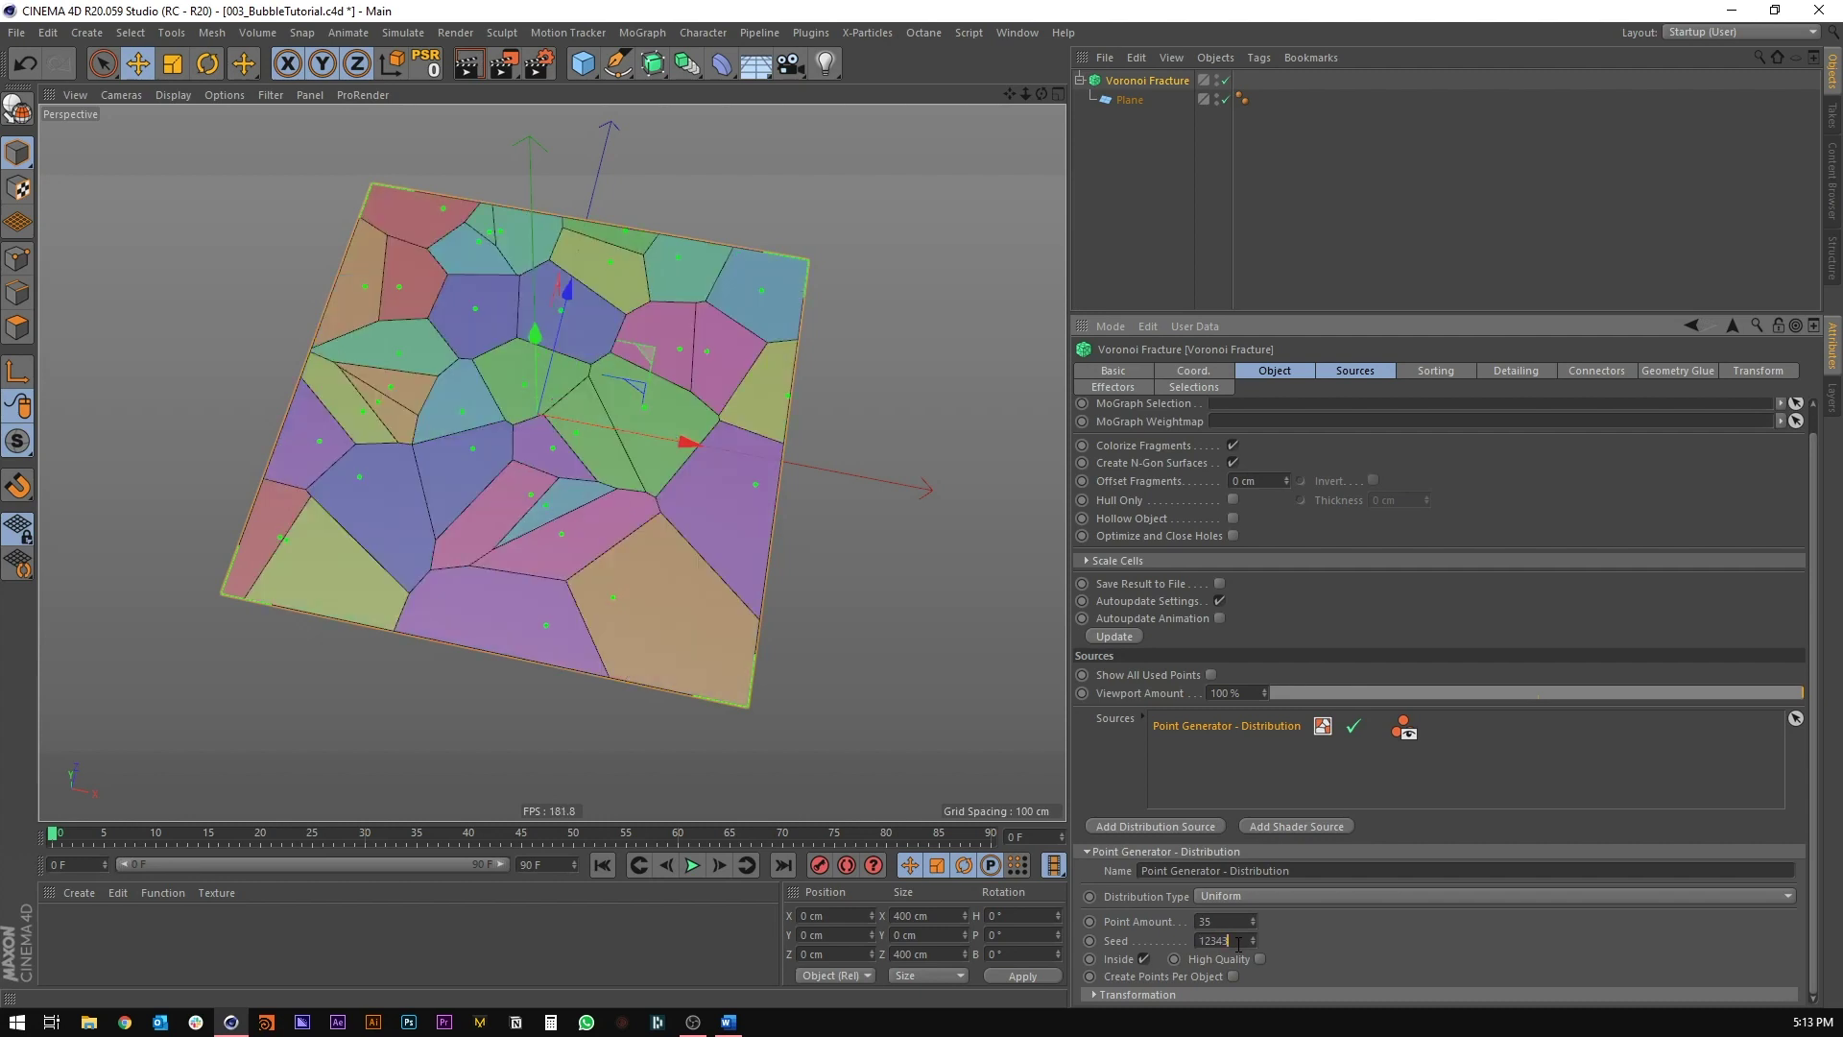
scroll(1239, 945, "down", 1)
scroll(1237, 942, "down", 1)
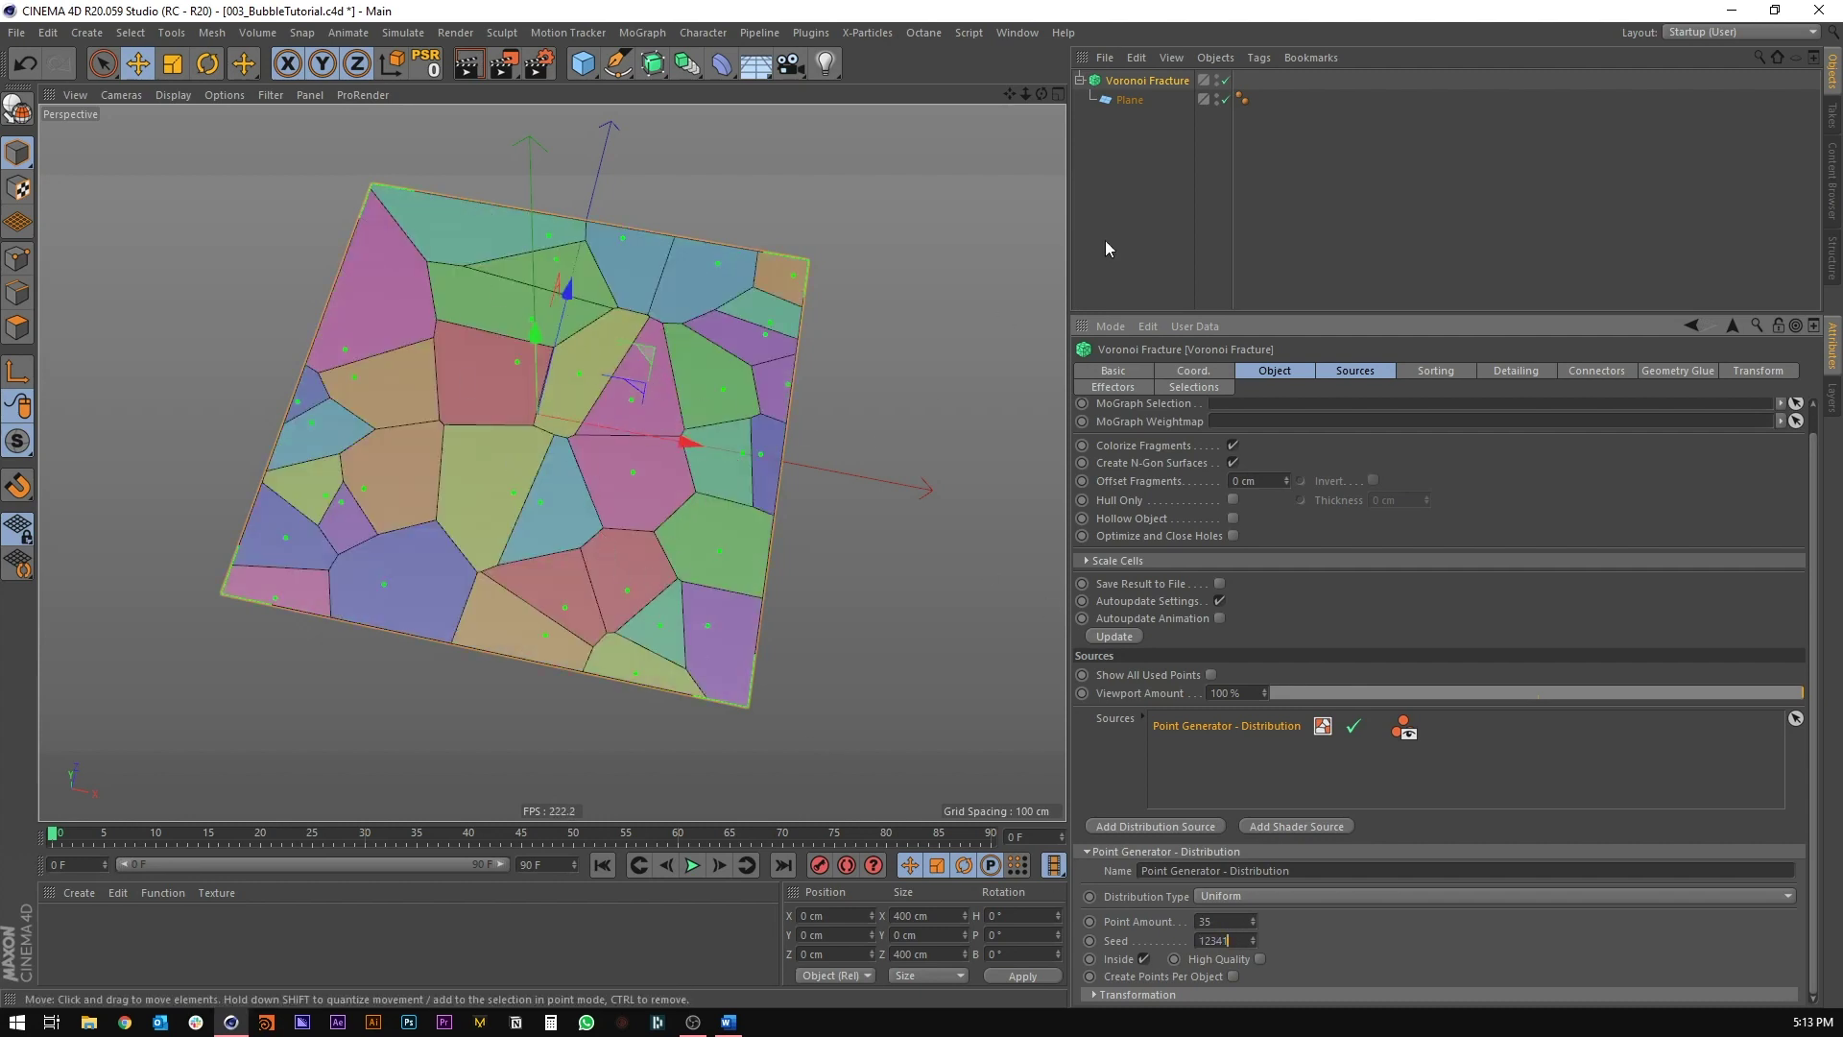
left_click(1108, 215)
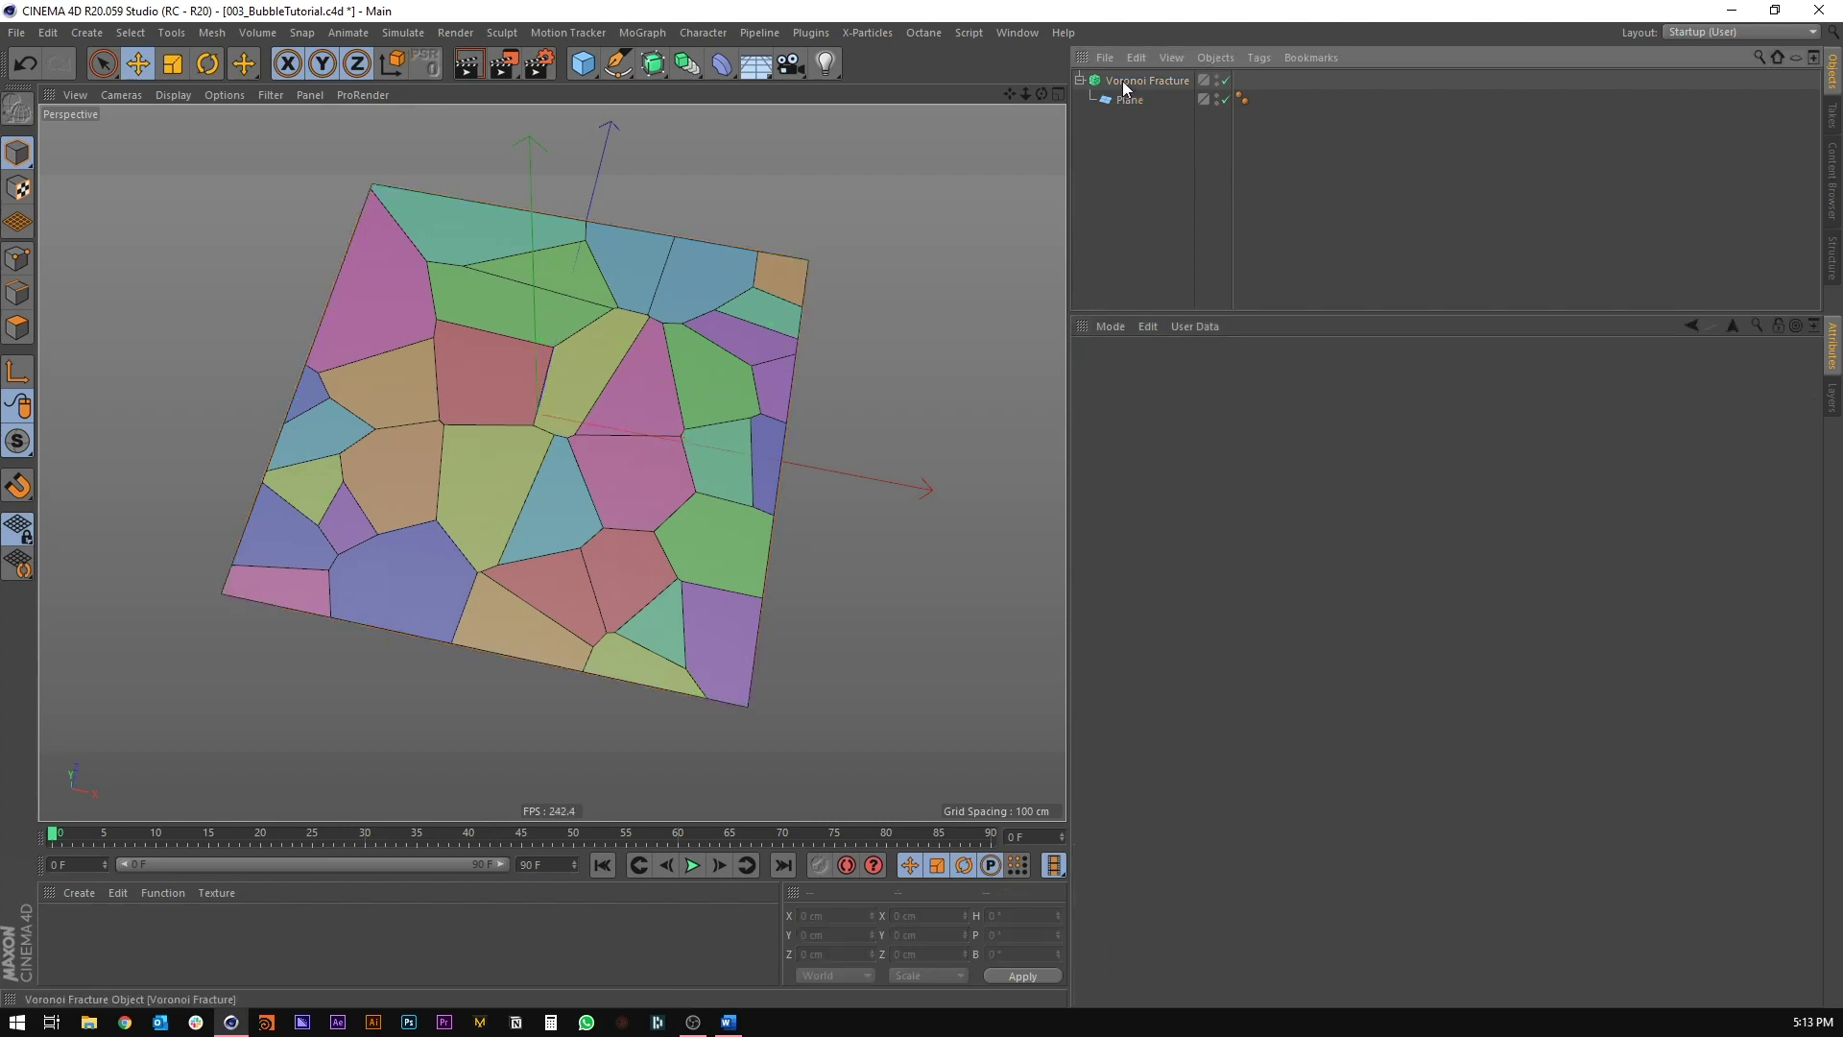
left_click(1125, 83)
left_click(1080, 80)
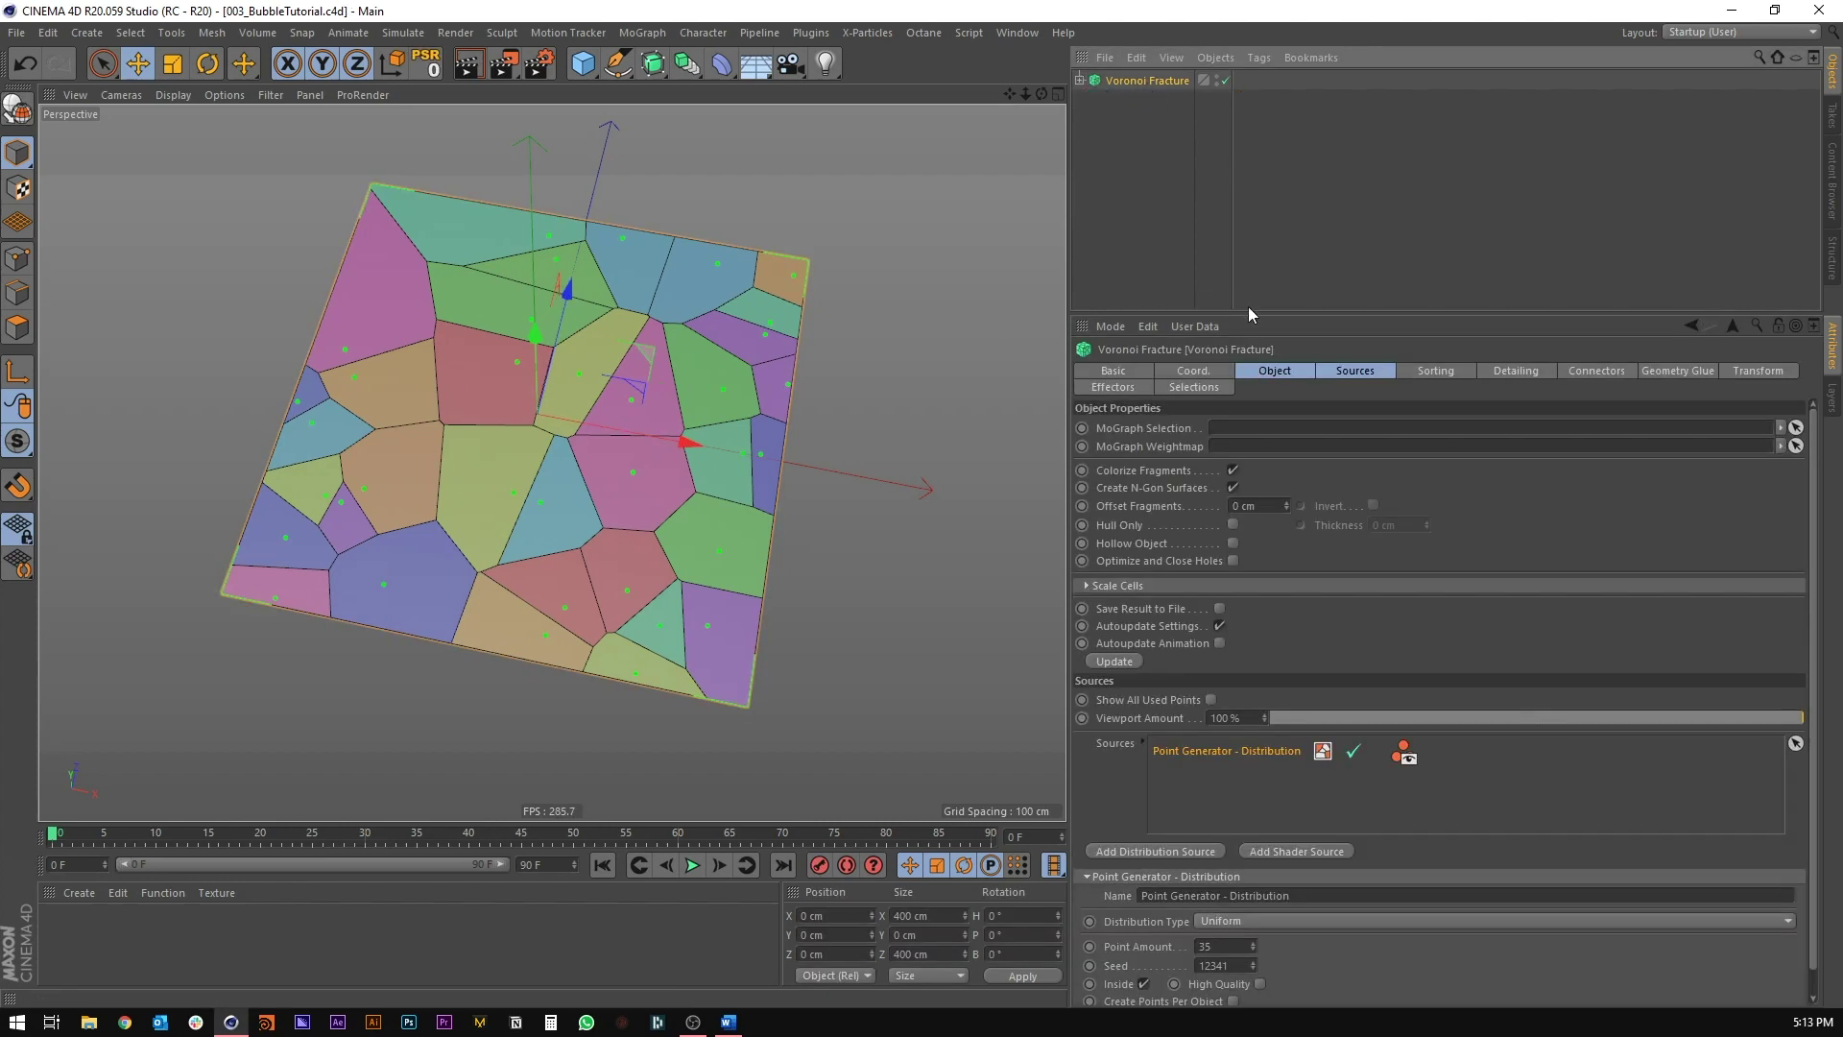
left_click_drag(1248, 309, 1248, 453)
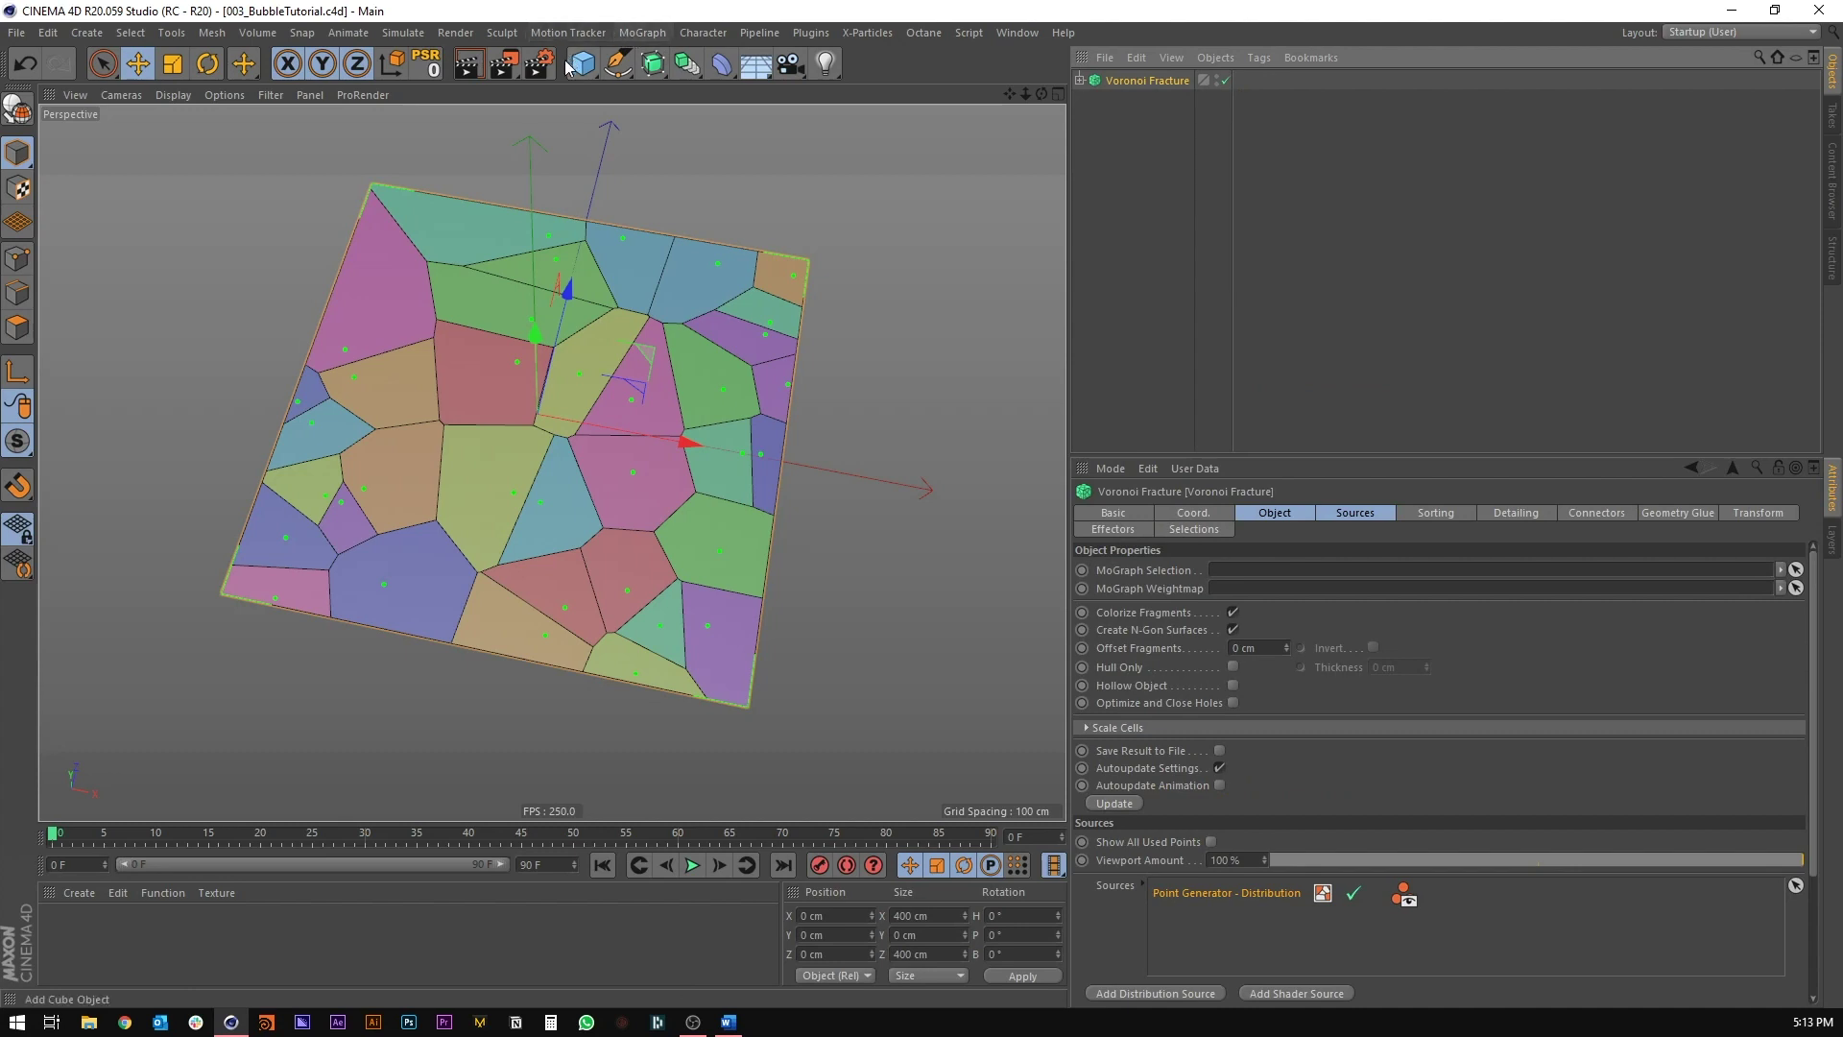
Step: Add a sphere of type Icosahedron and set its radius to 20 cm
left_click_drag(569, 65, 964, 126)
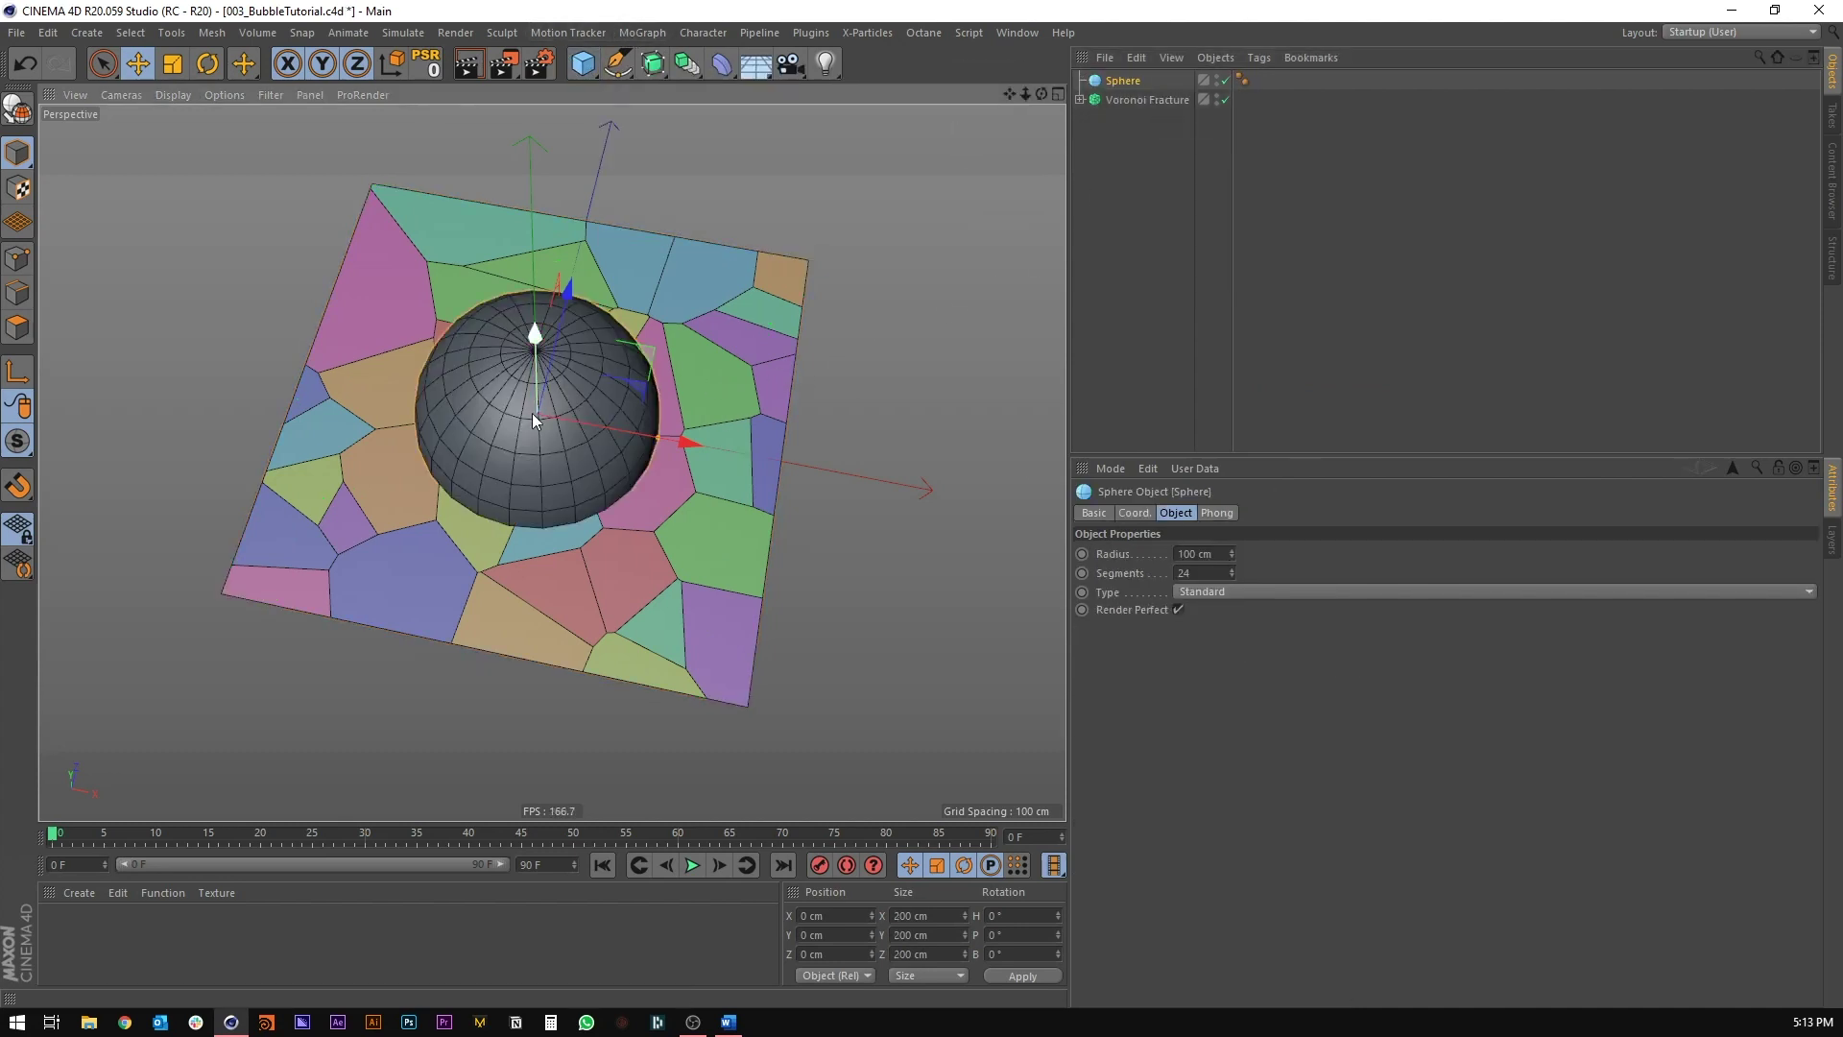
left_click(1225, 592)
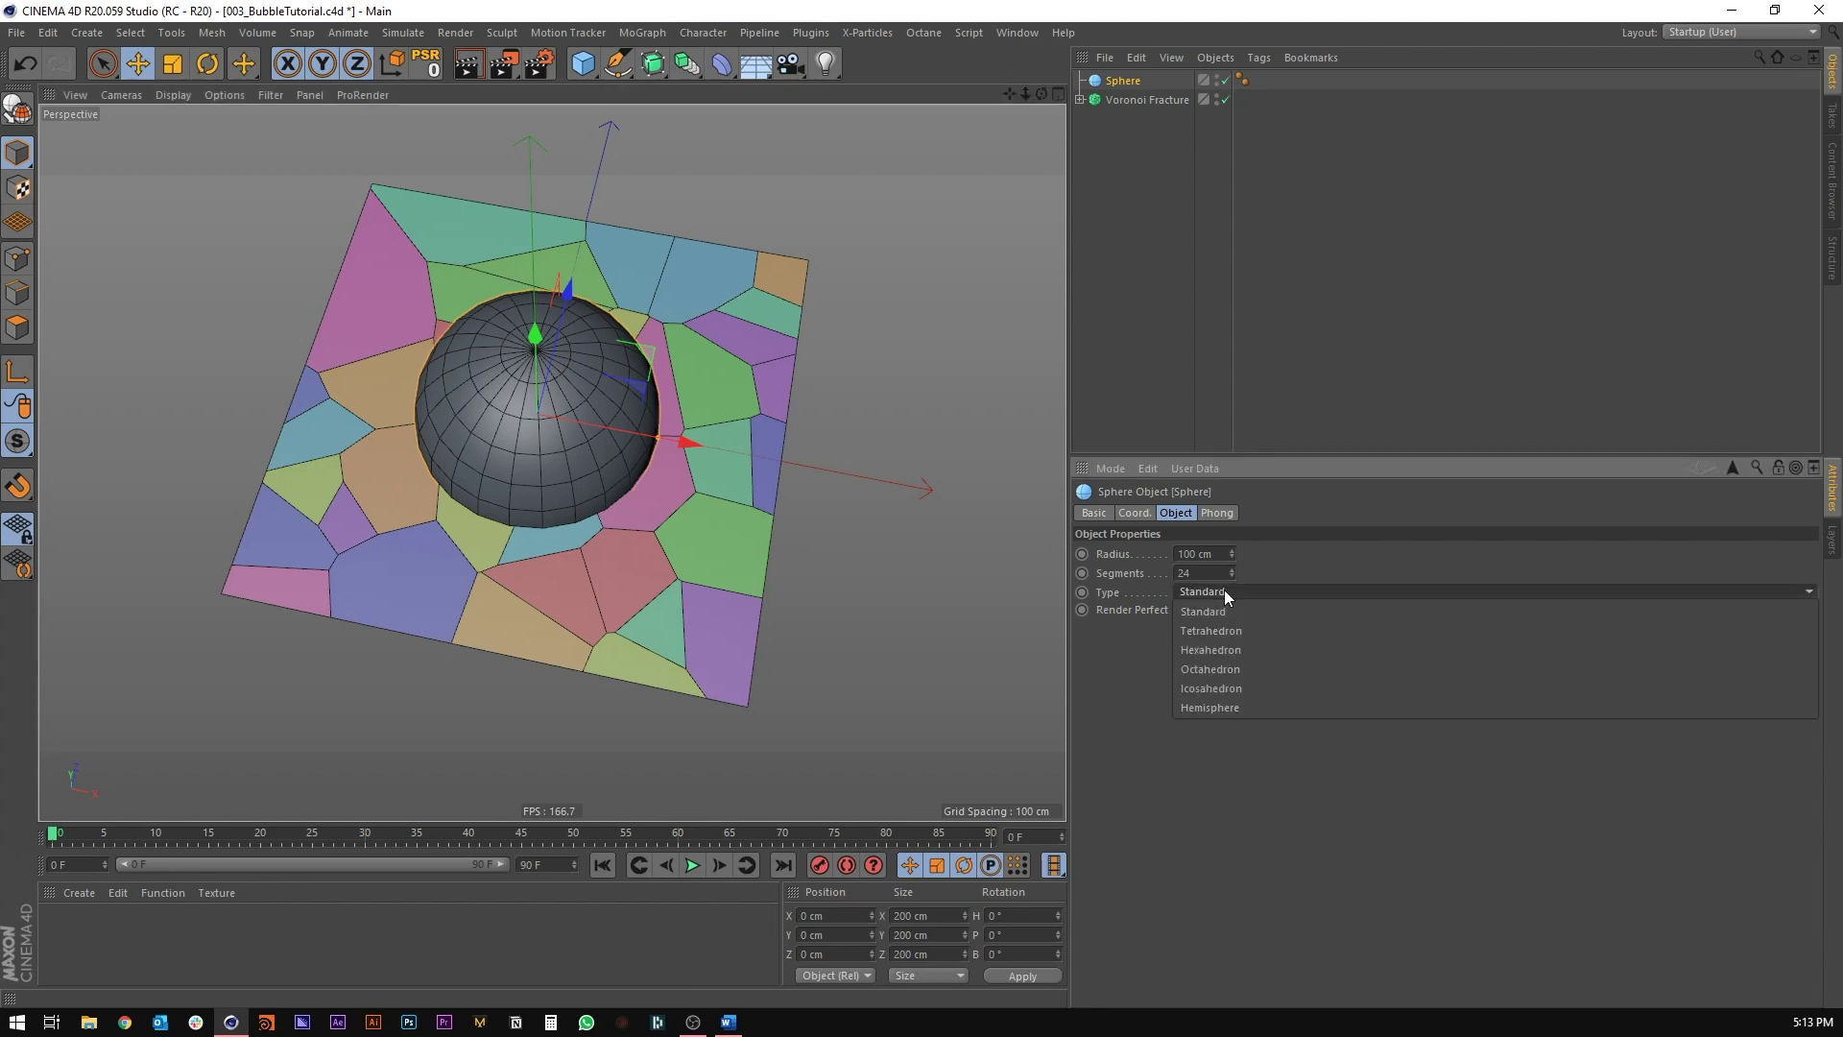
left_click(1230, 692)
left_click_drag(597, 383, 555, 384, "alt")
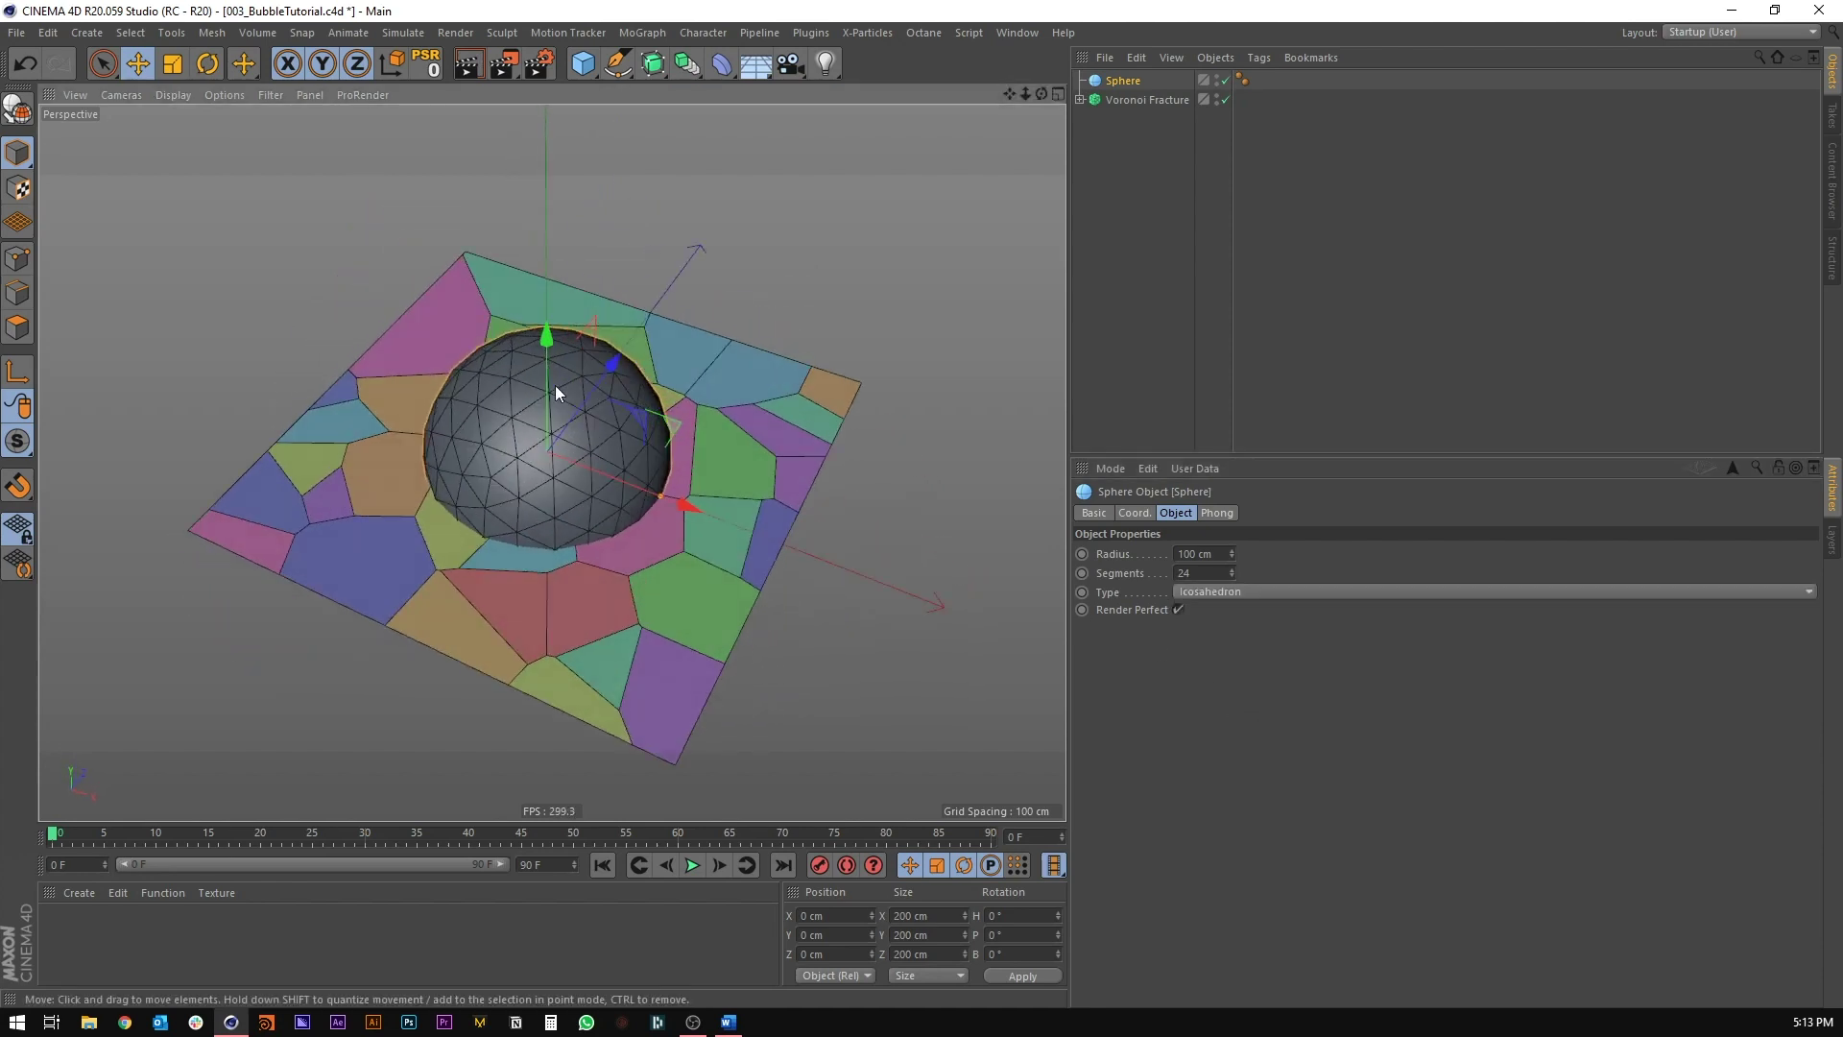
double_click(1198, 554)
type("20")
key("Return")
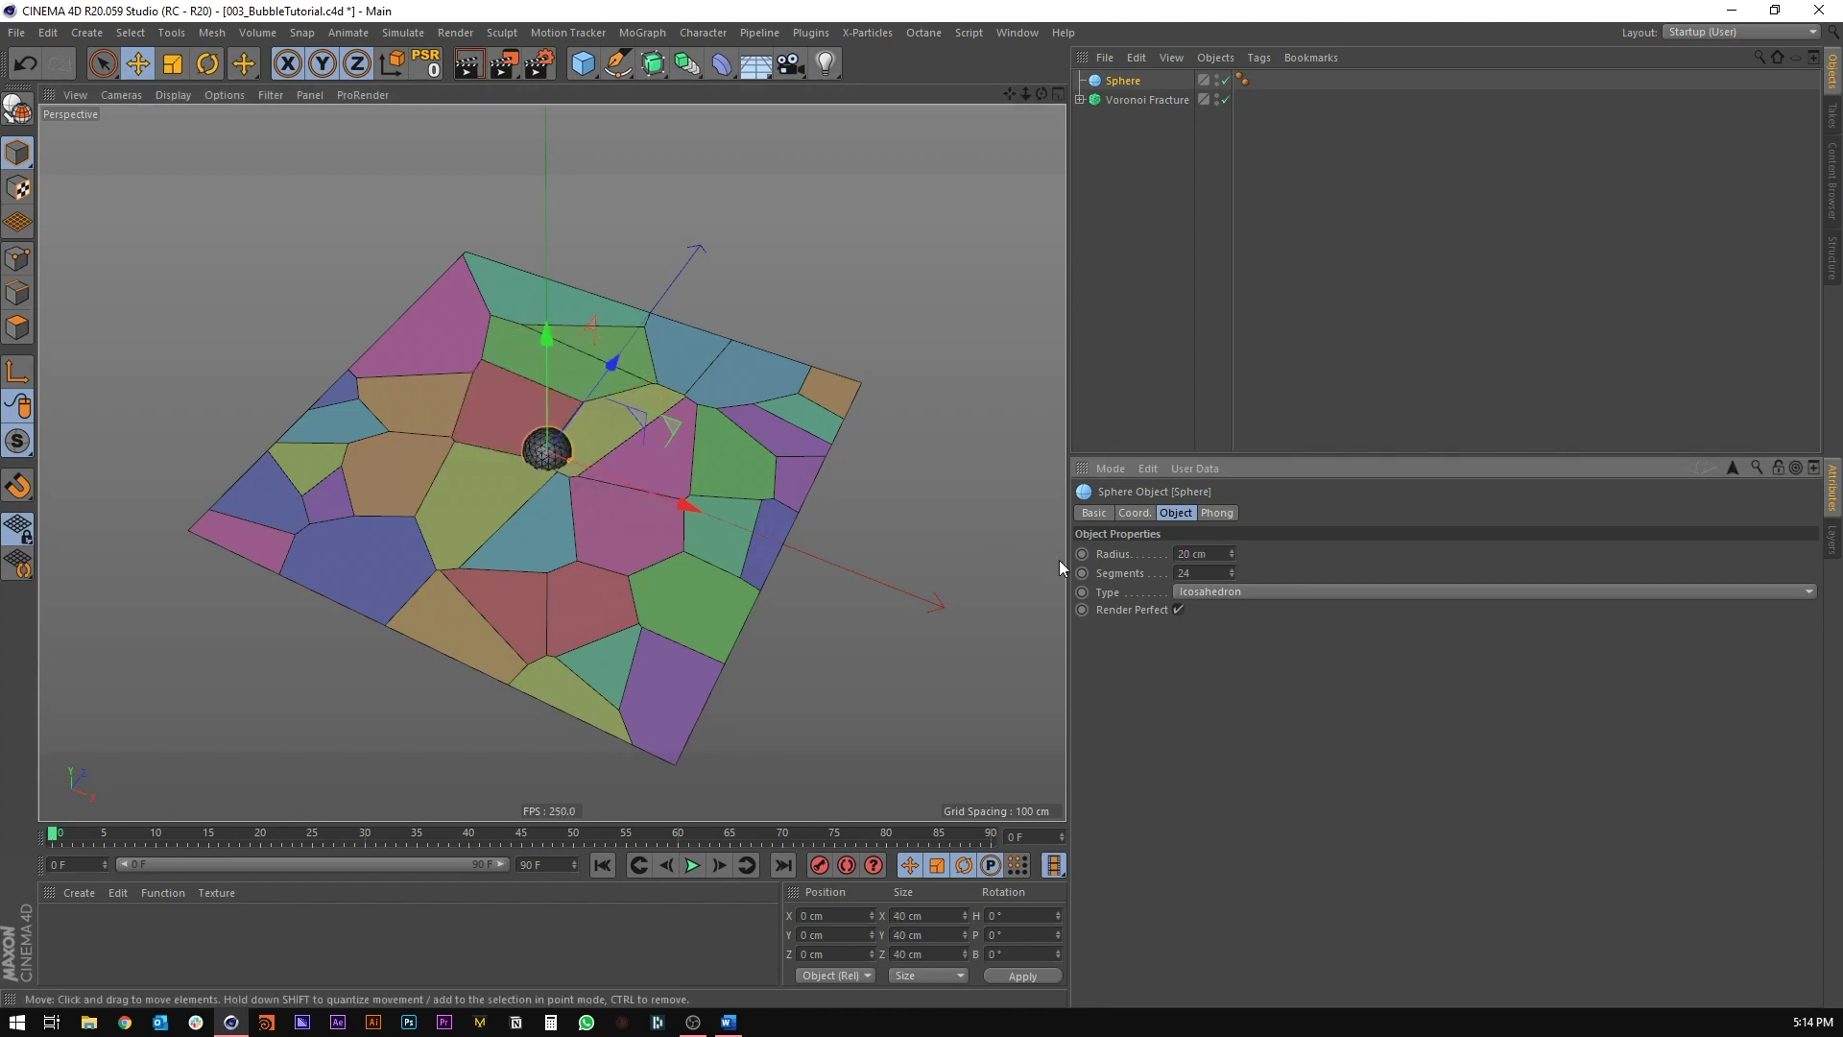
Step: Add a MoGraph Cloner as the parent of the sphere
scroll(625, 441, "up", 4)
left_click_drag(580, 347, 574, 394, "alt")
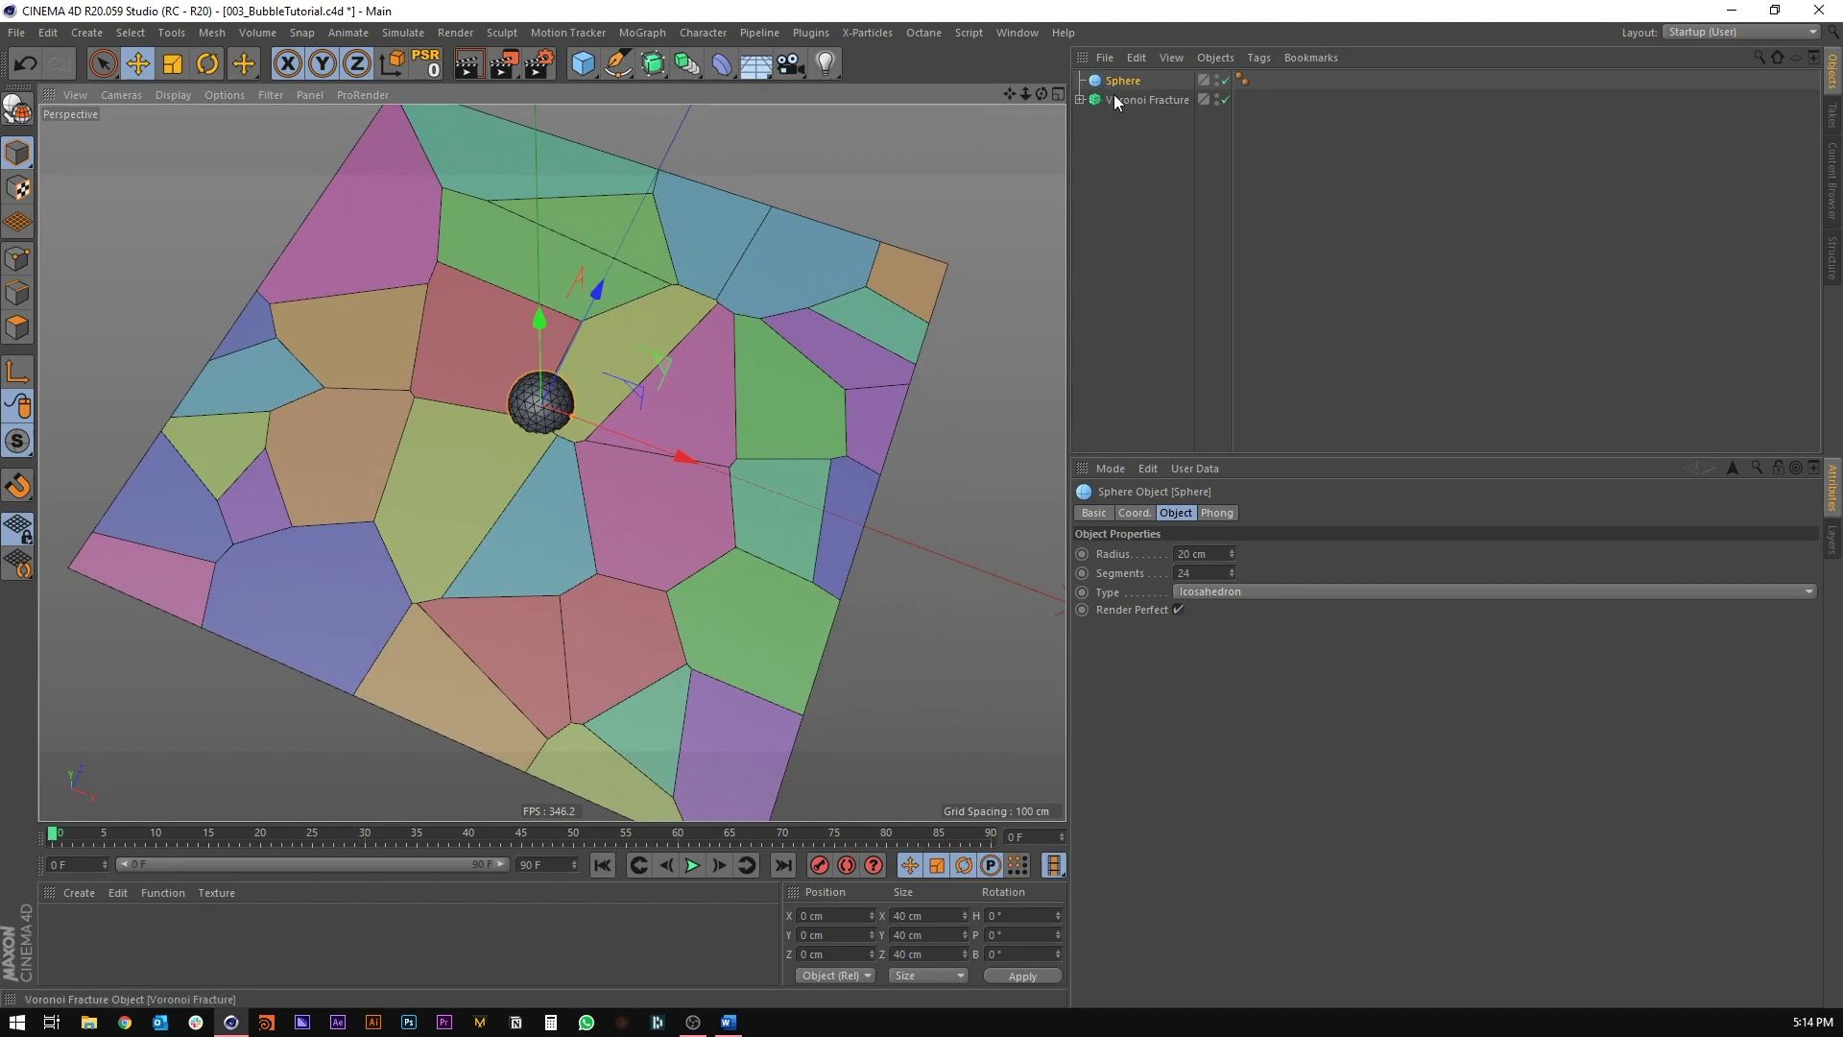
left_click(642, 33)
mouse_move(662, 59)
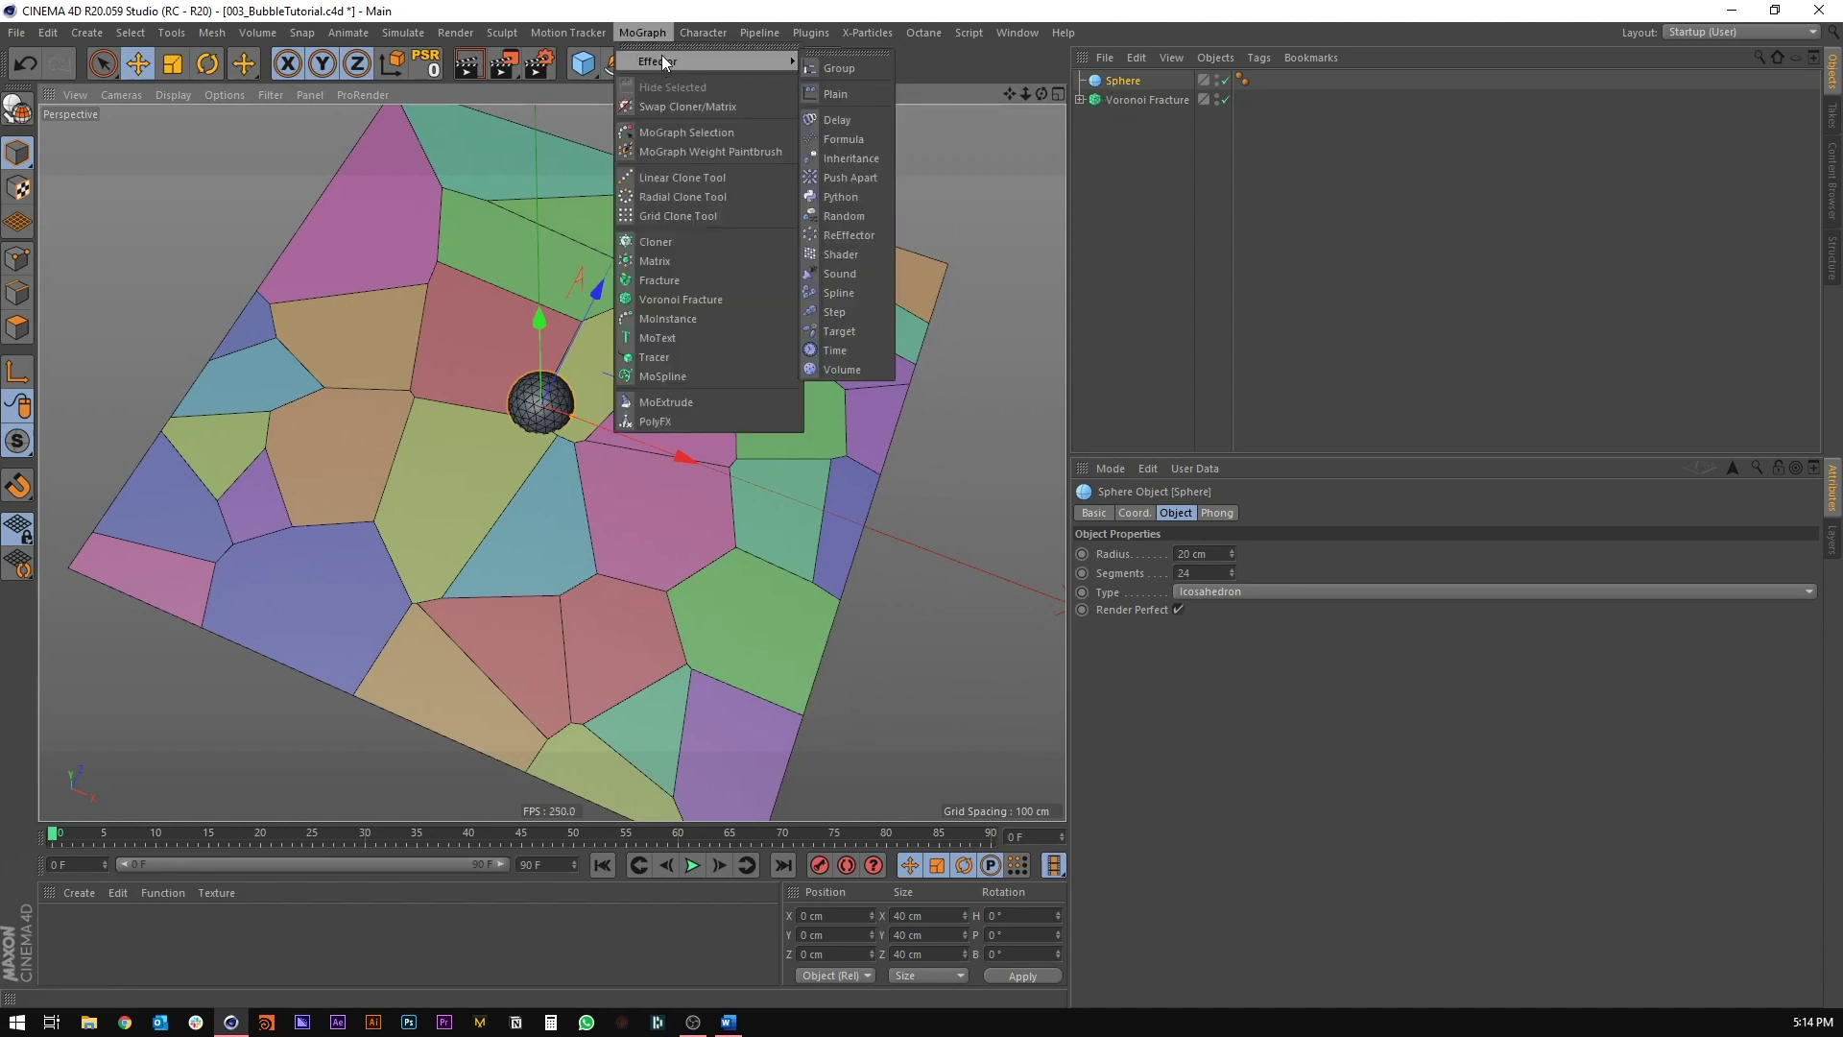
left_click(658, 240)
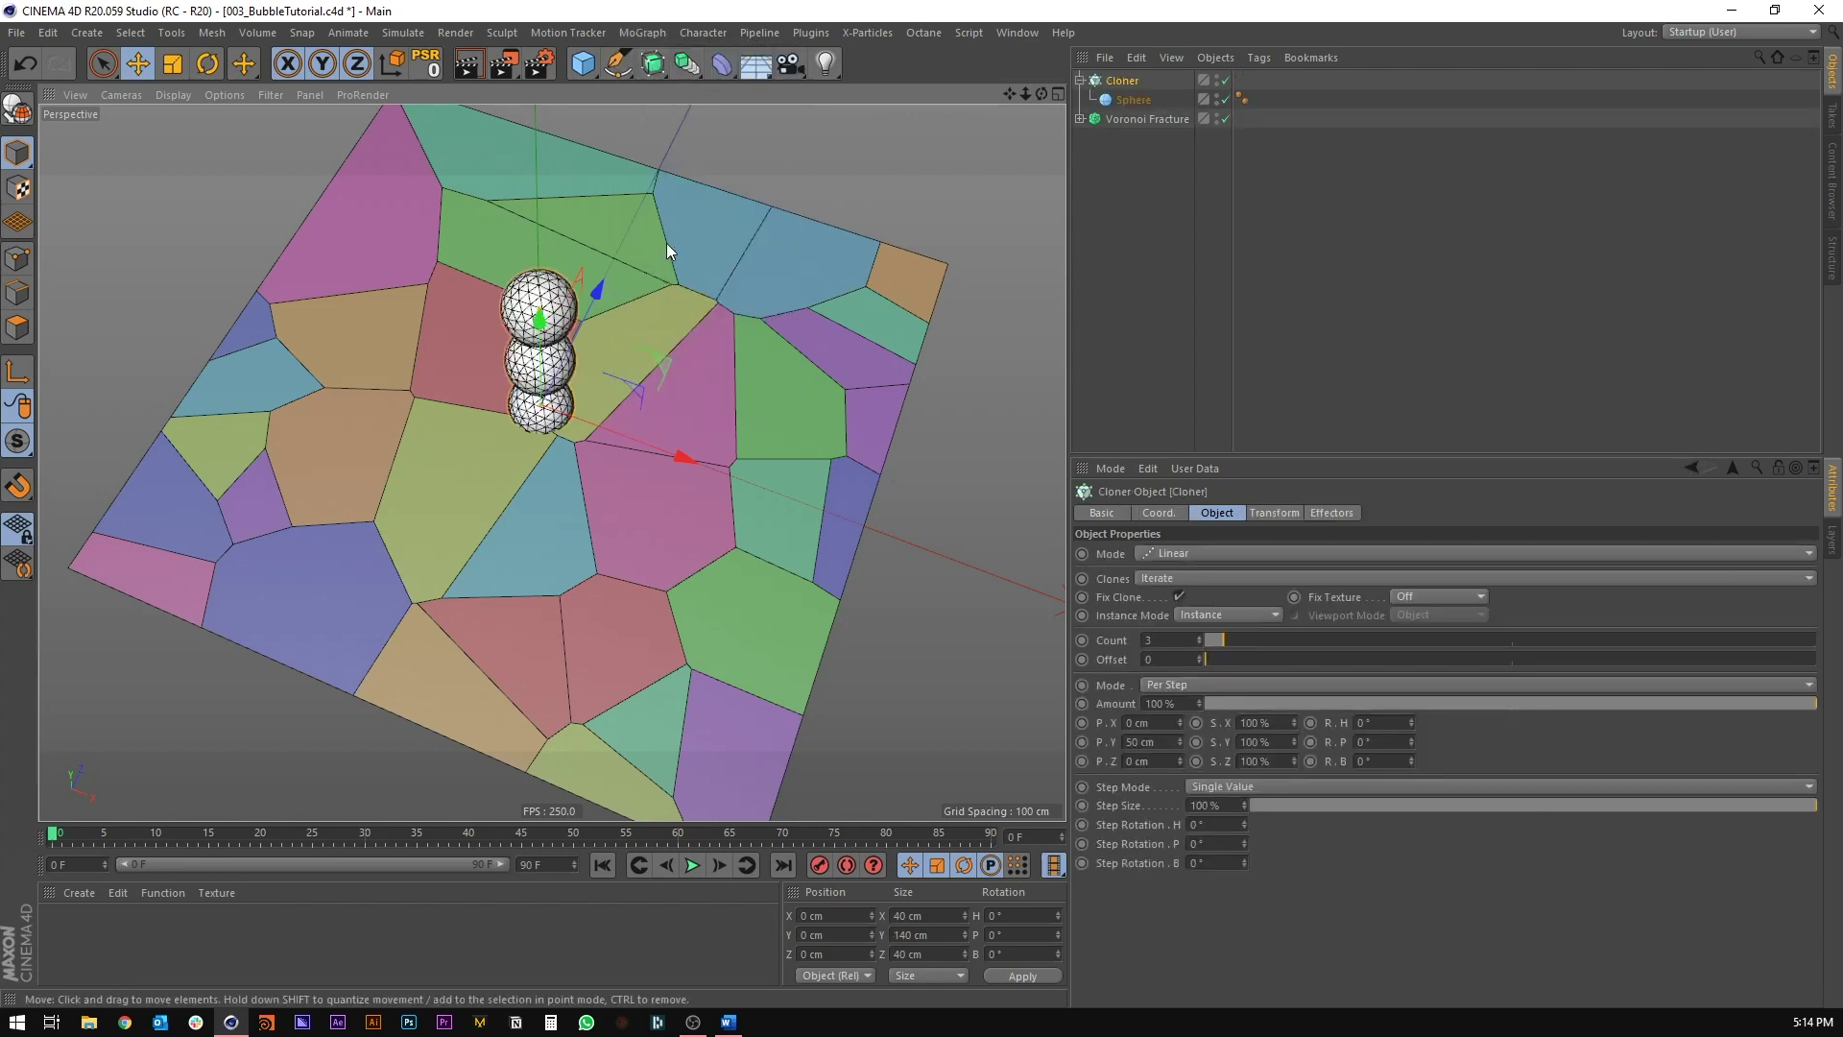
Step: Set the Cloner's mode to Object and assign the Voronoi Fracture as the object to clone onto
left_click(1160, 553)
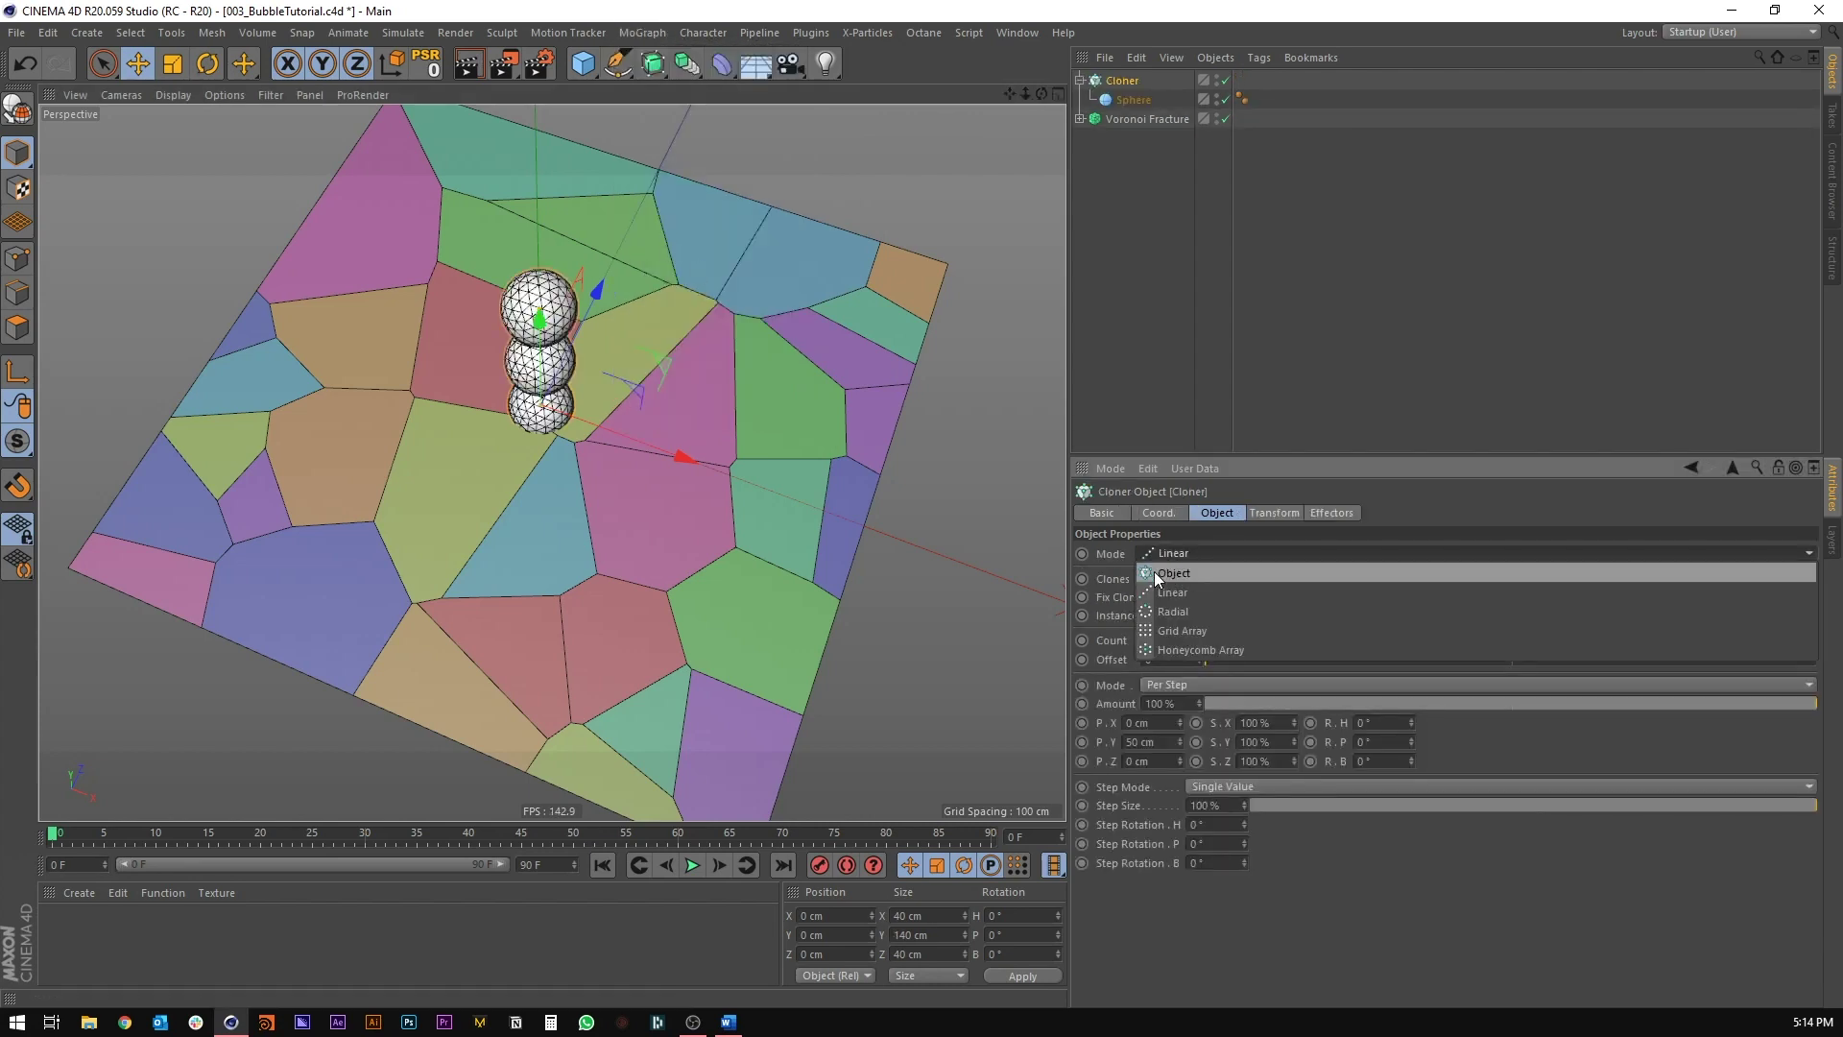
left_click(1171, 574)
left_click_drag(1115, 118, 1197, 646)
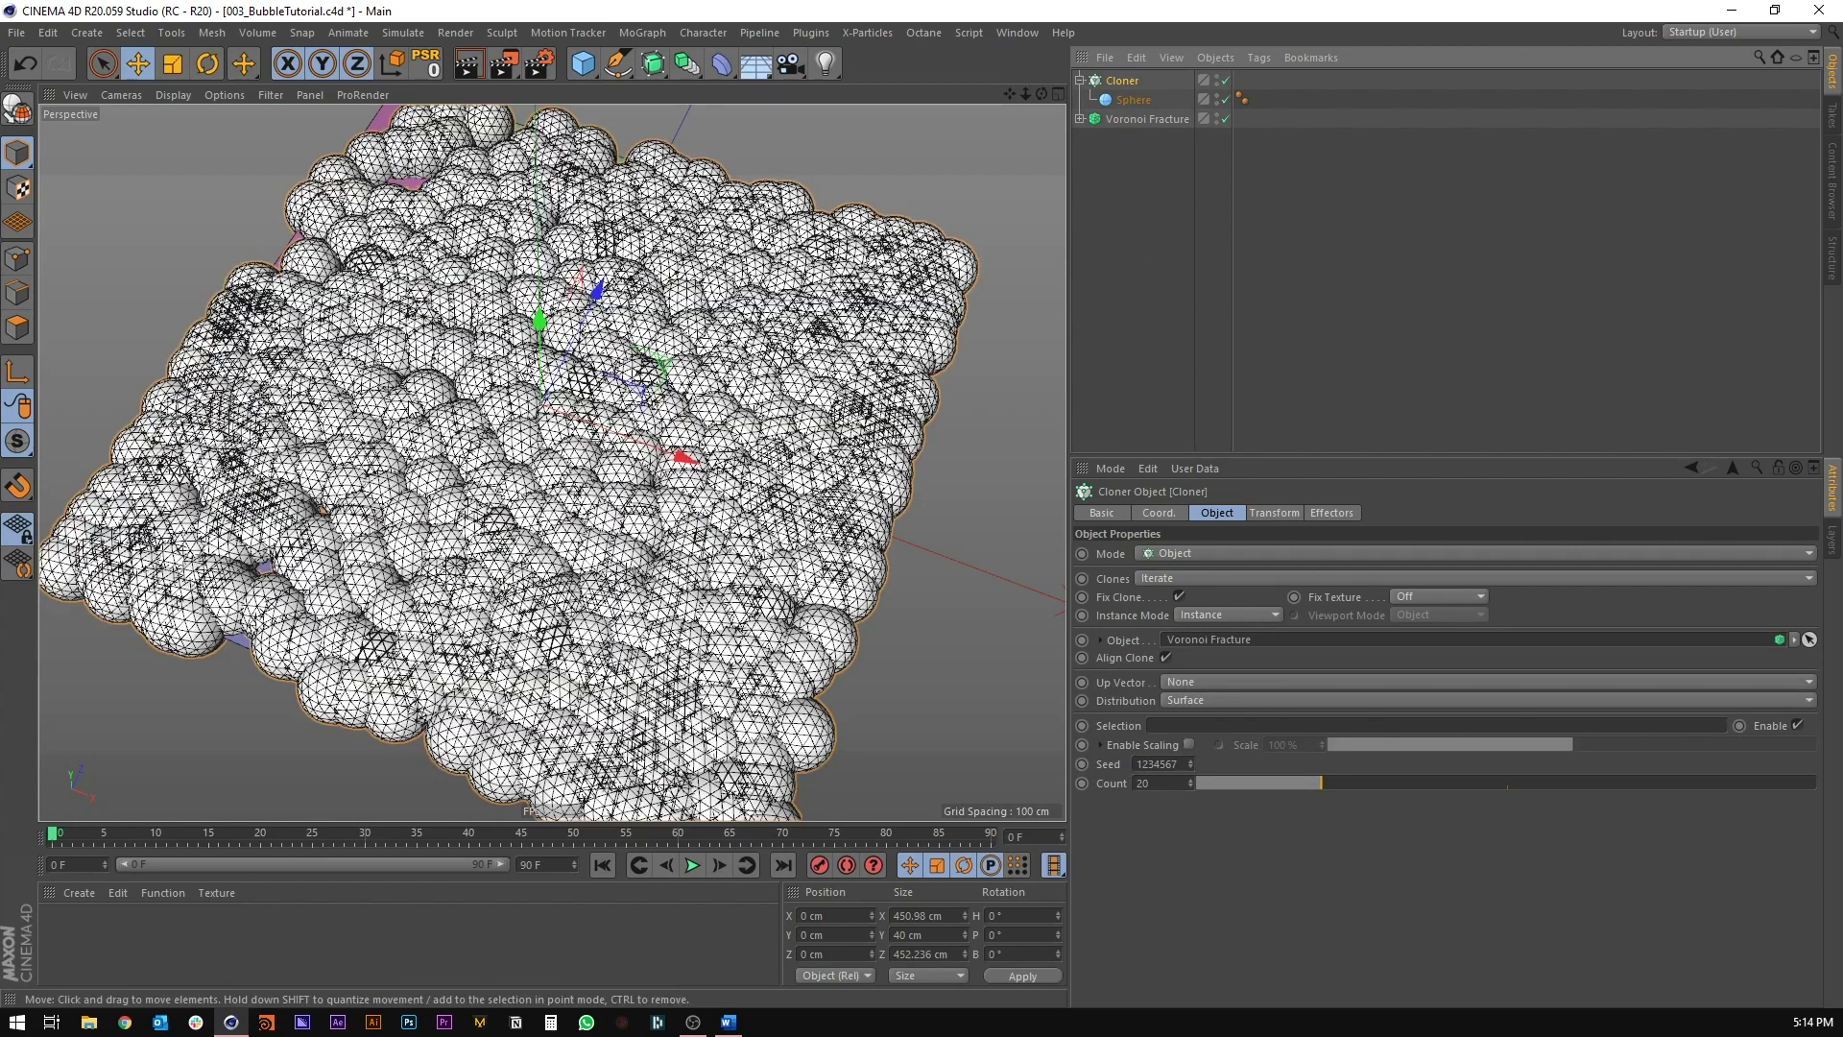
Step: Change the Cloner's distribution to Polygon Center so the spheres are placed on the fracture cells
scroll(529, 435, "up", 3)
scroll(529, 435, "down", 2)
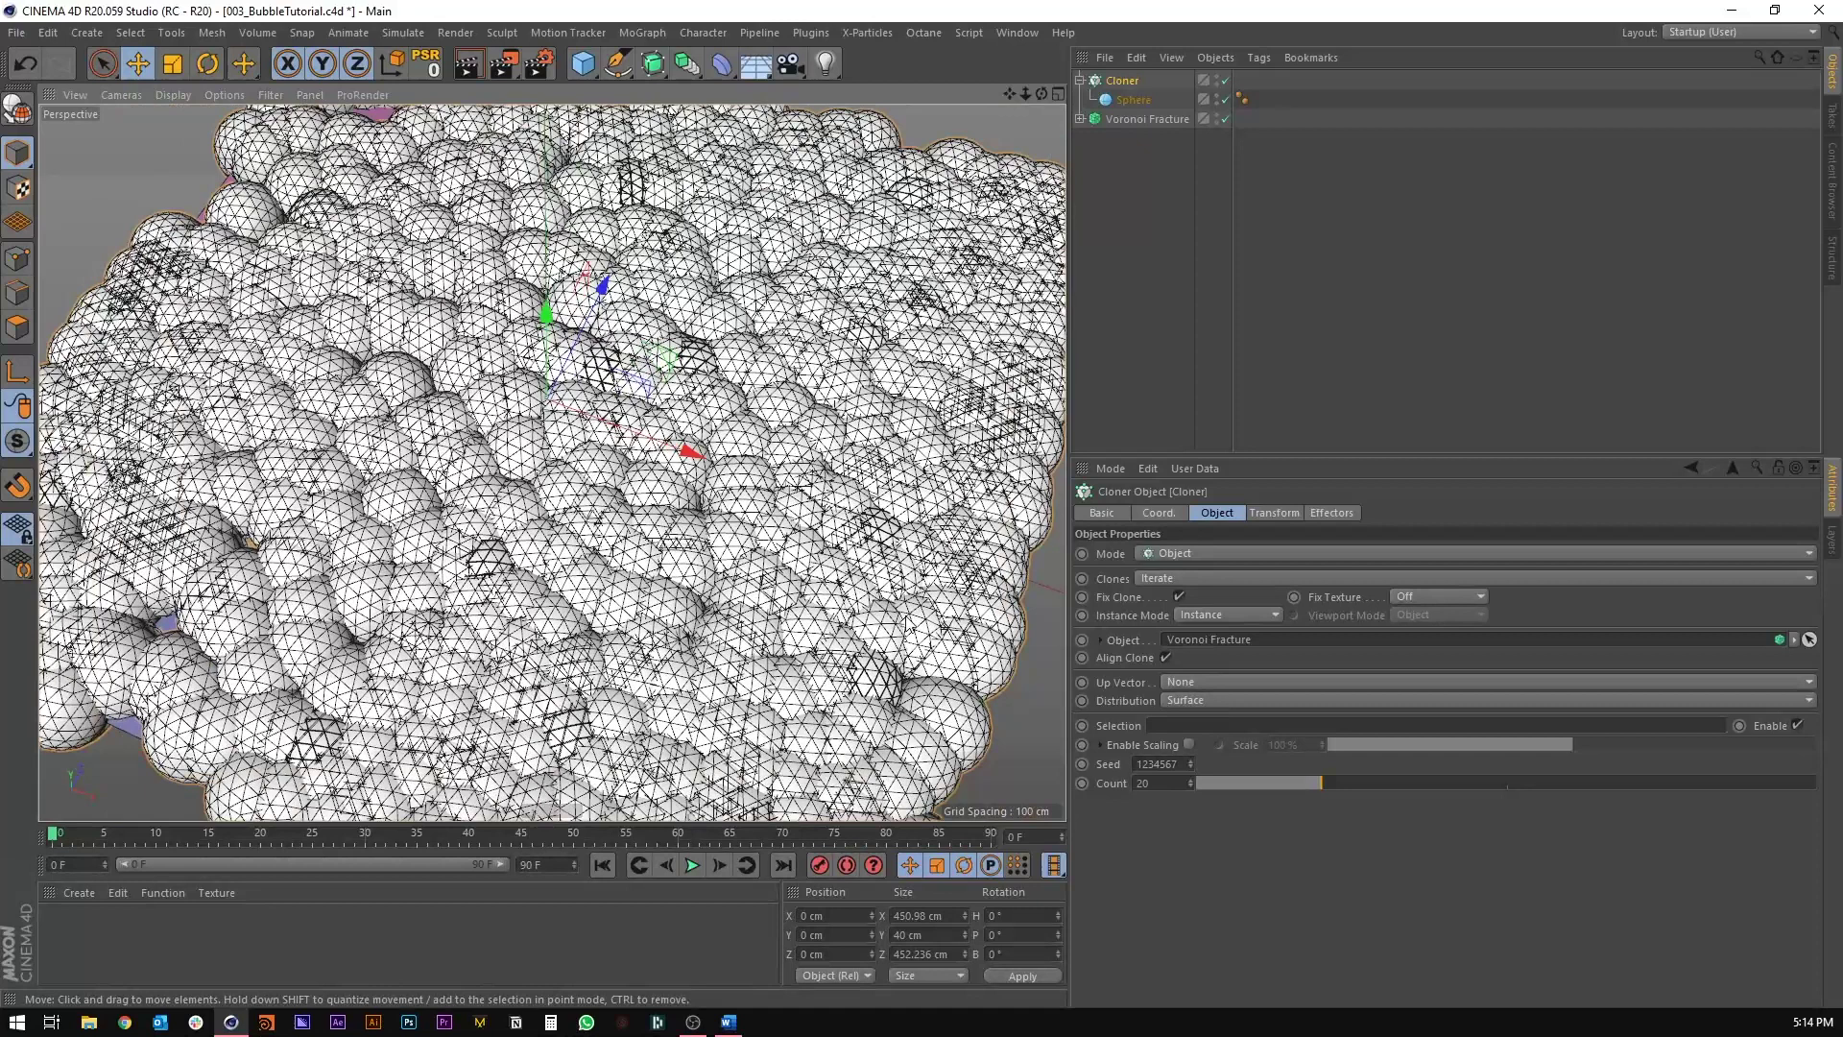
left_click(1185, 701)
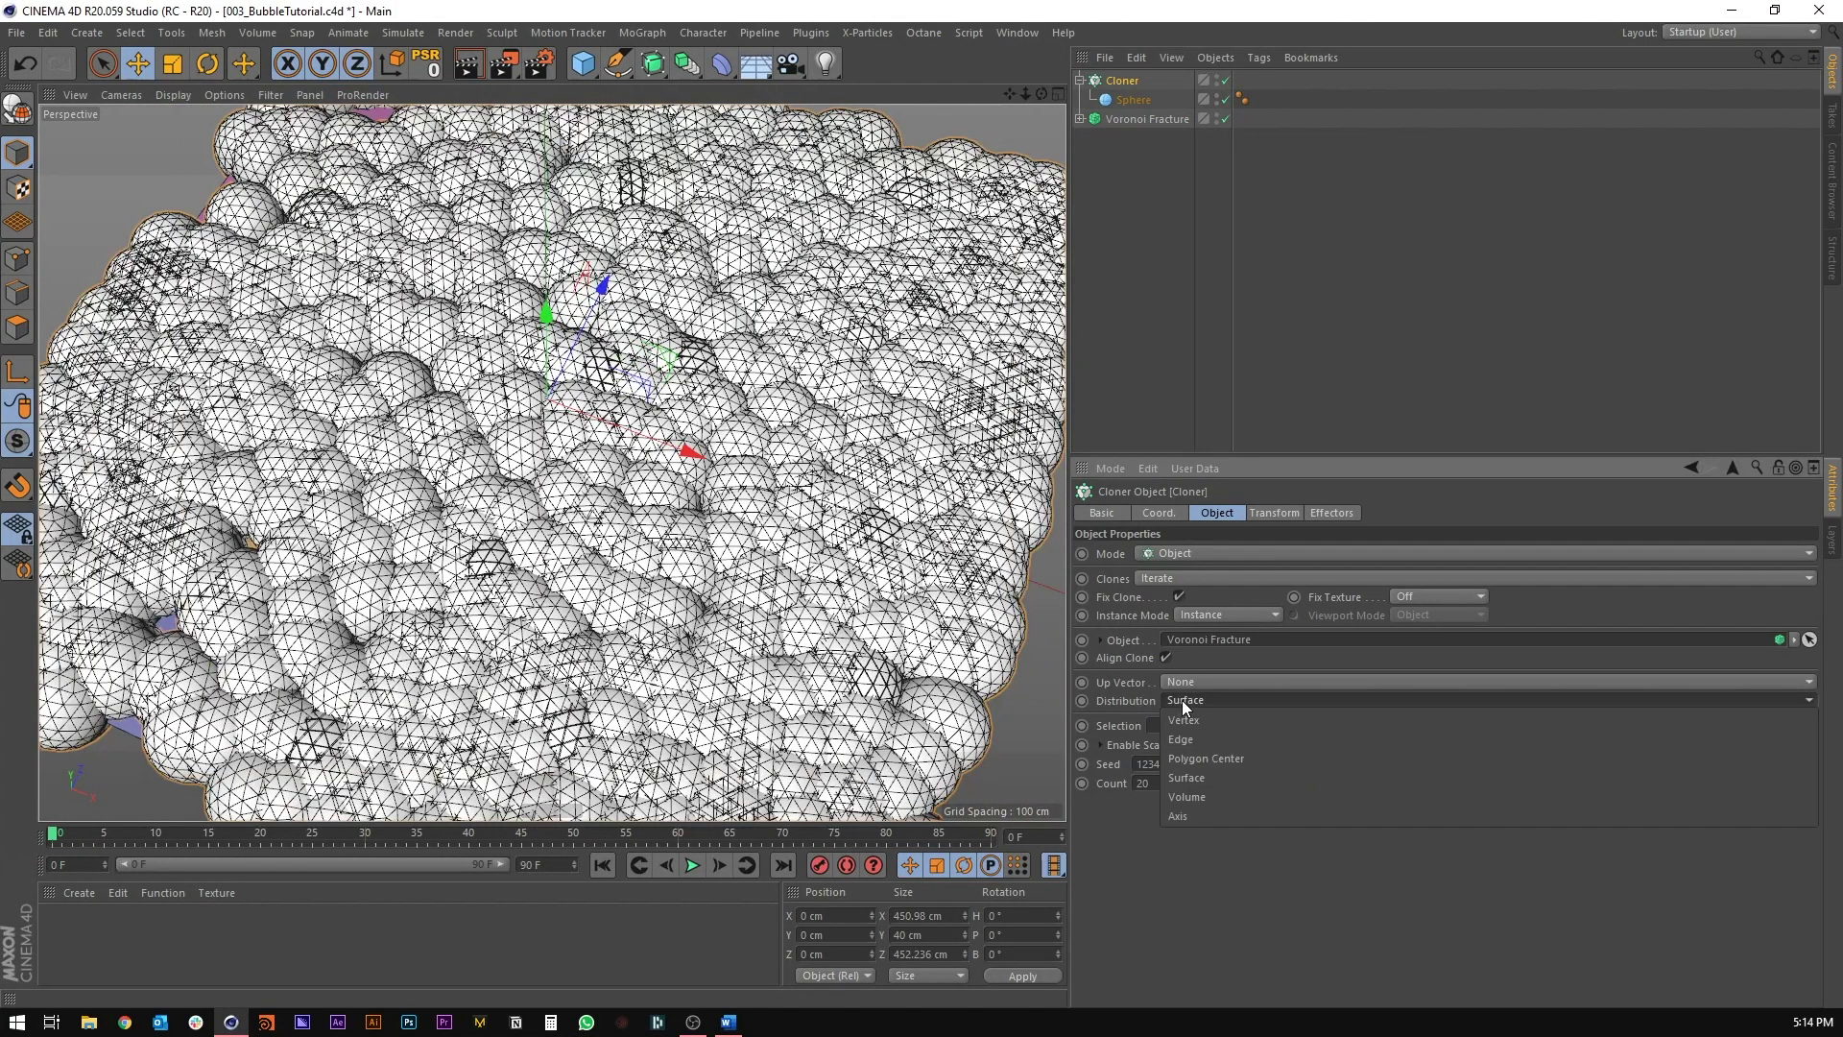
left_click(1190, 758)
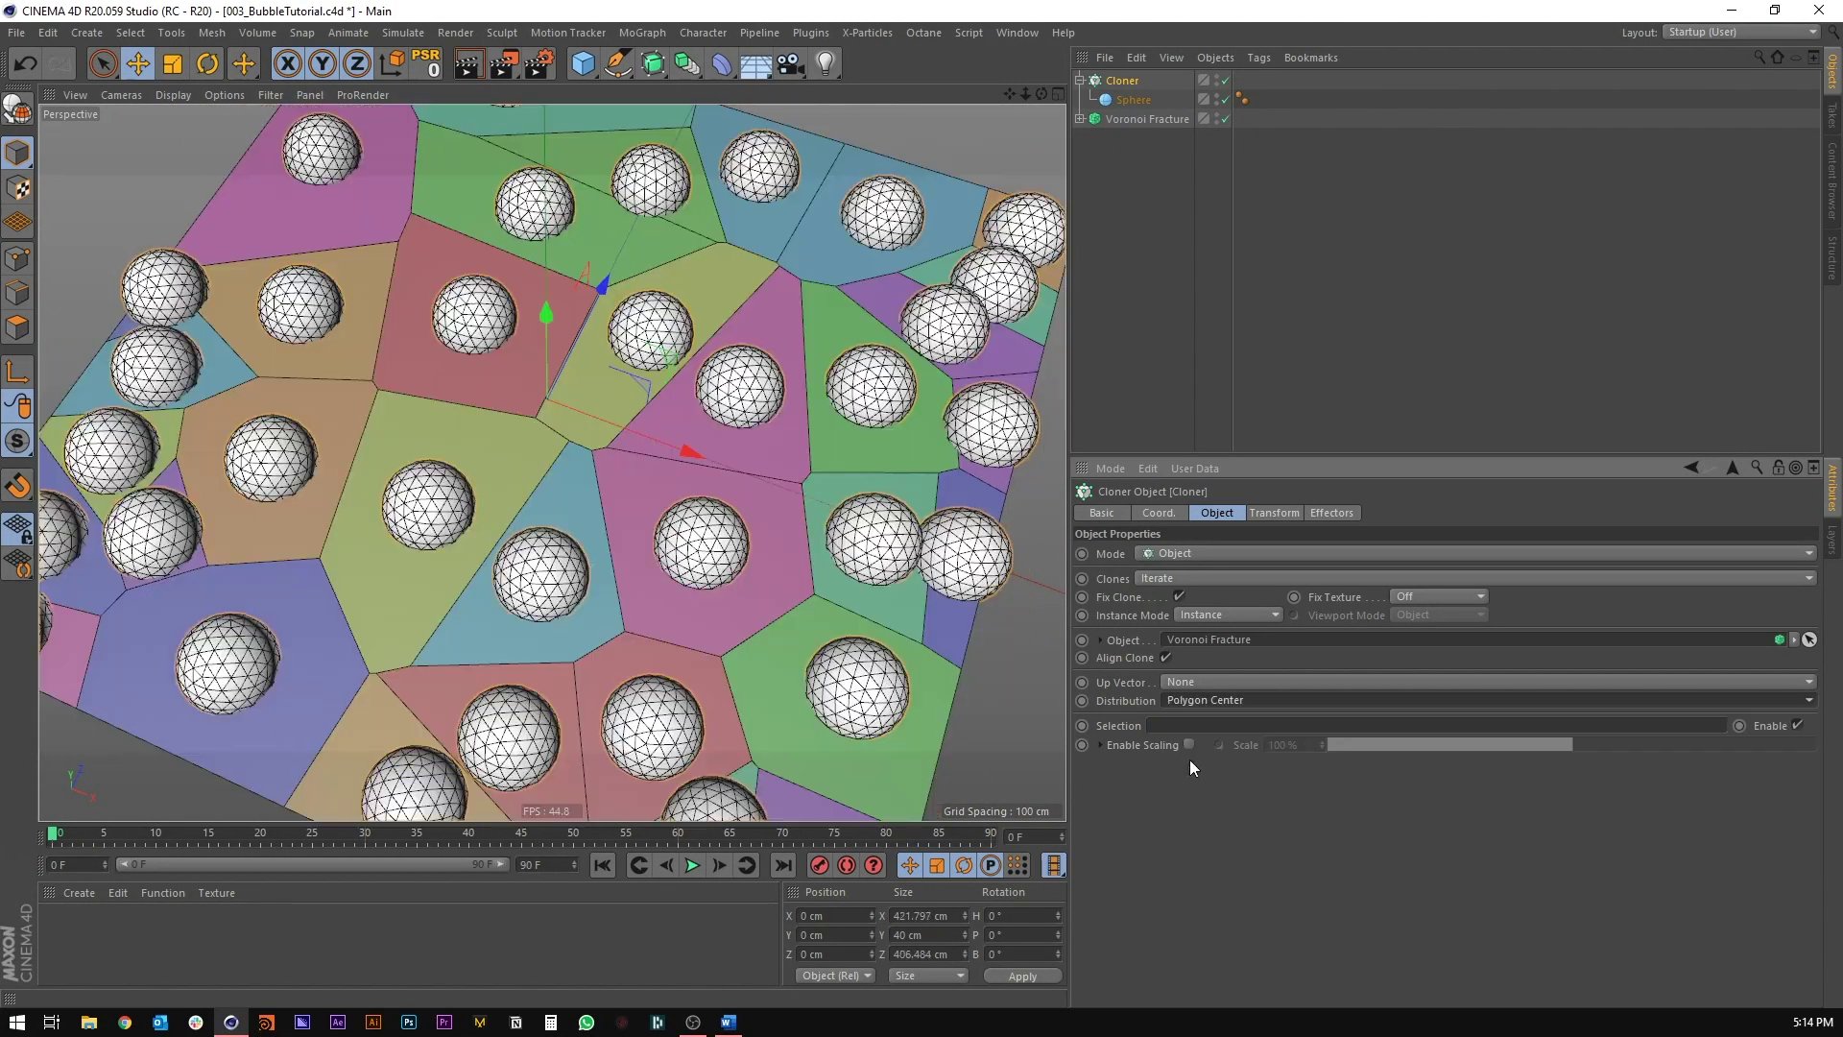
Step: Enable scaling for the Cloner's spheres and try out a different scale amount
scroll(555, 390, "down", 4)
left_click_drag(555, 390, 604, 454, "alt")
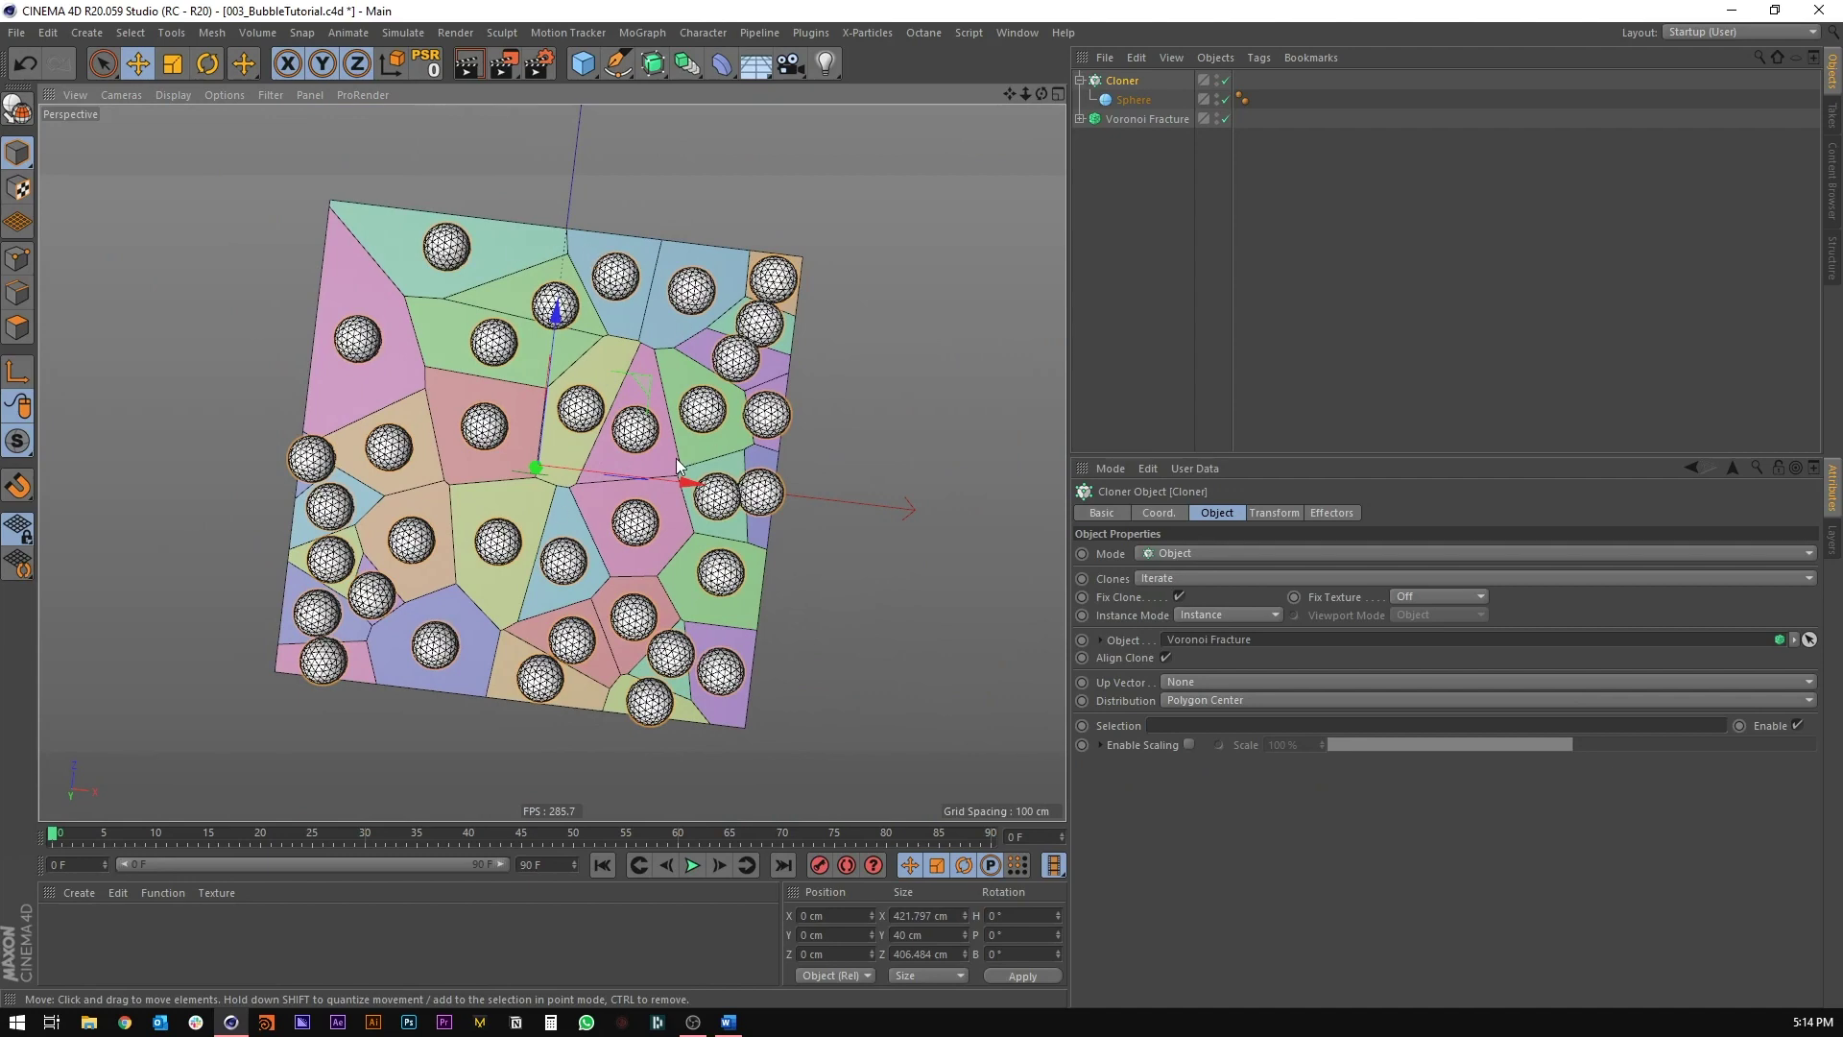
left_click_drag(661, 494, 559, 393, "alt")
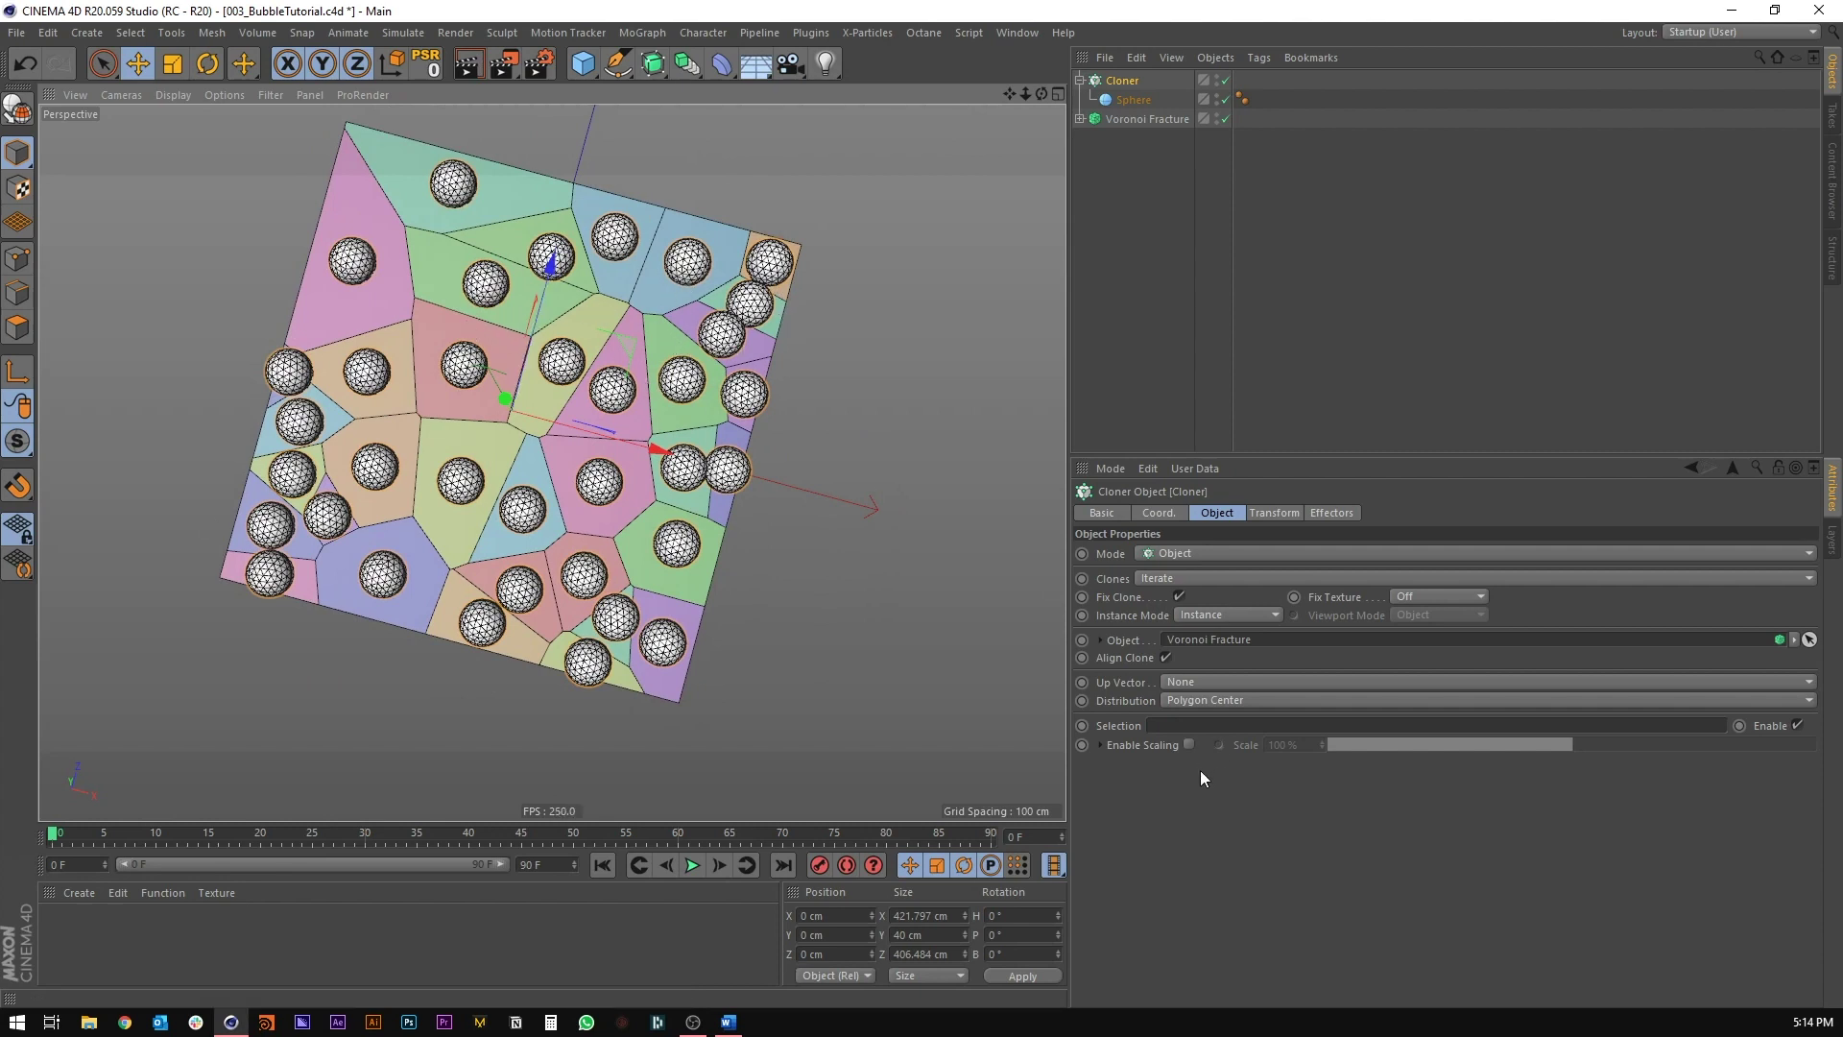
left_click(1187, 745)
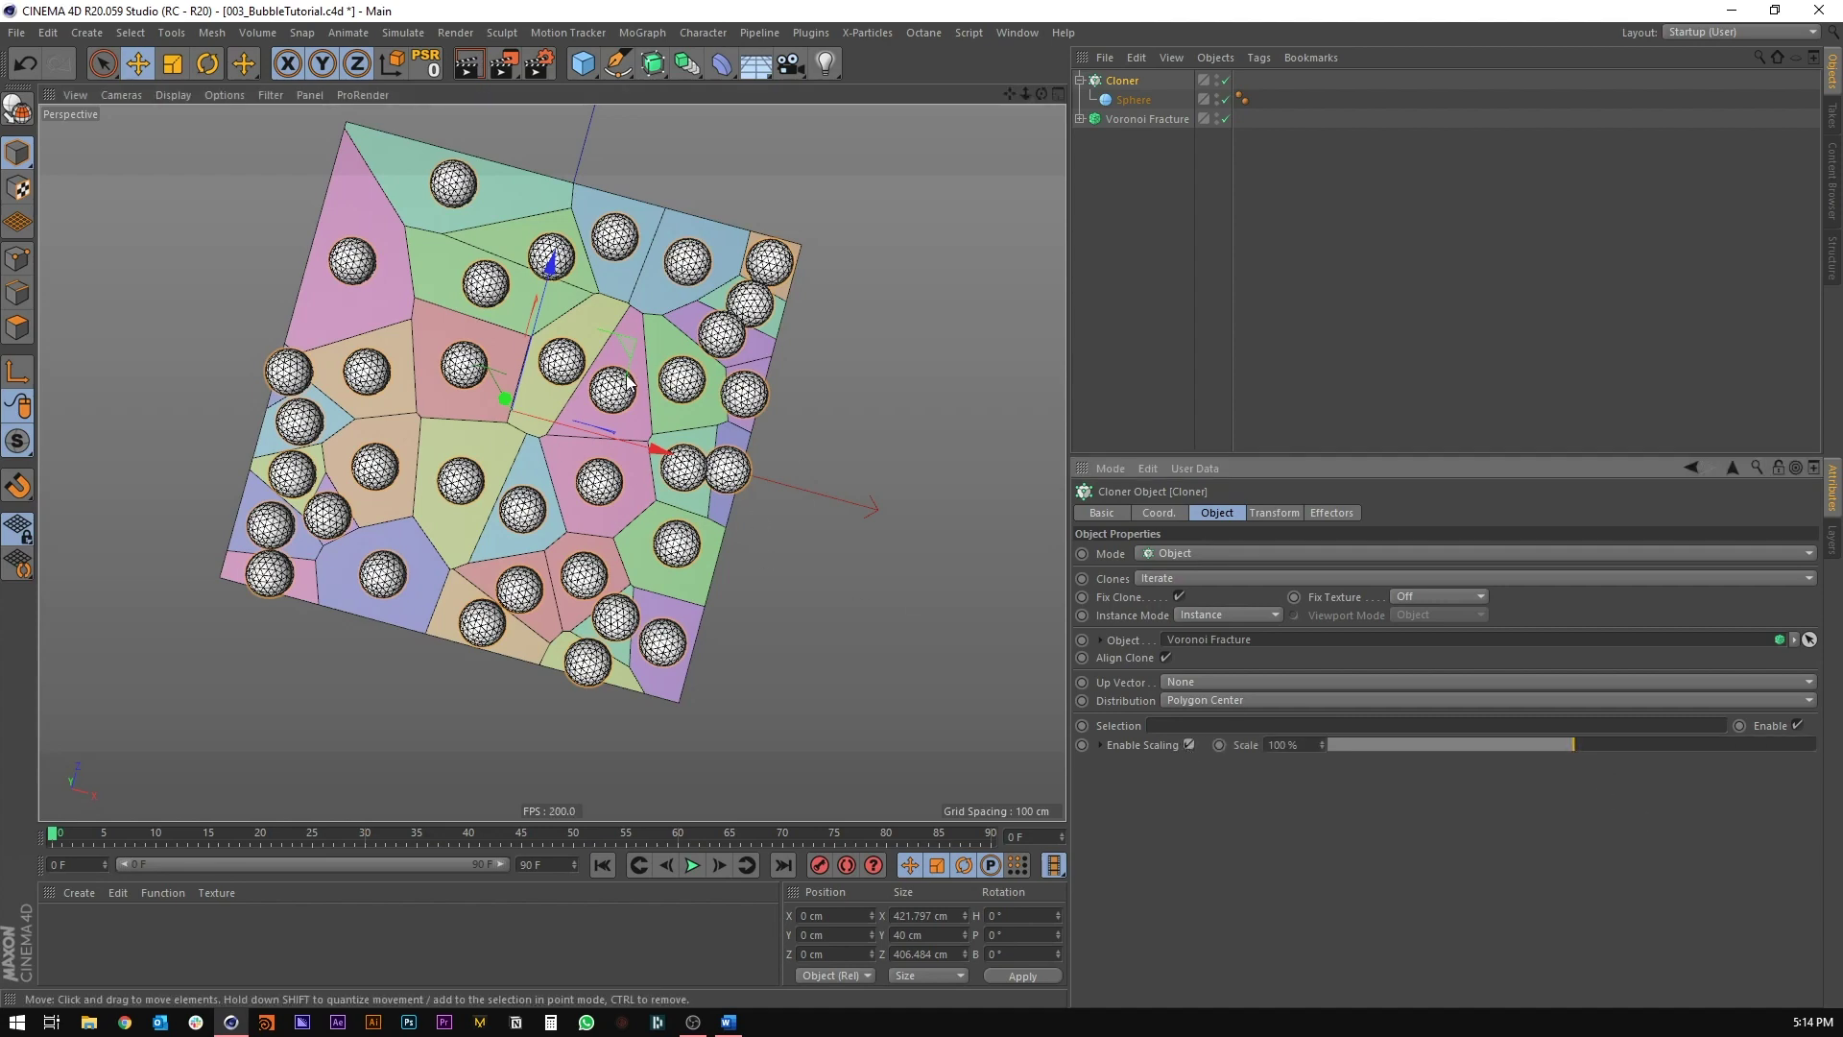
scroll(540, 303, "up", 1)
scroll(541, 307, "up", 1)
mouse_move(534, 407)
left_mouse_down("alt")
mouse_move(526, 424)
mouse_move(534, 307)
mouse_move(470, 399)
mouse_move(549, 394)
left_mouse_up("alt")
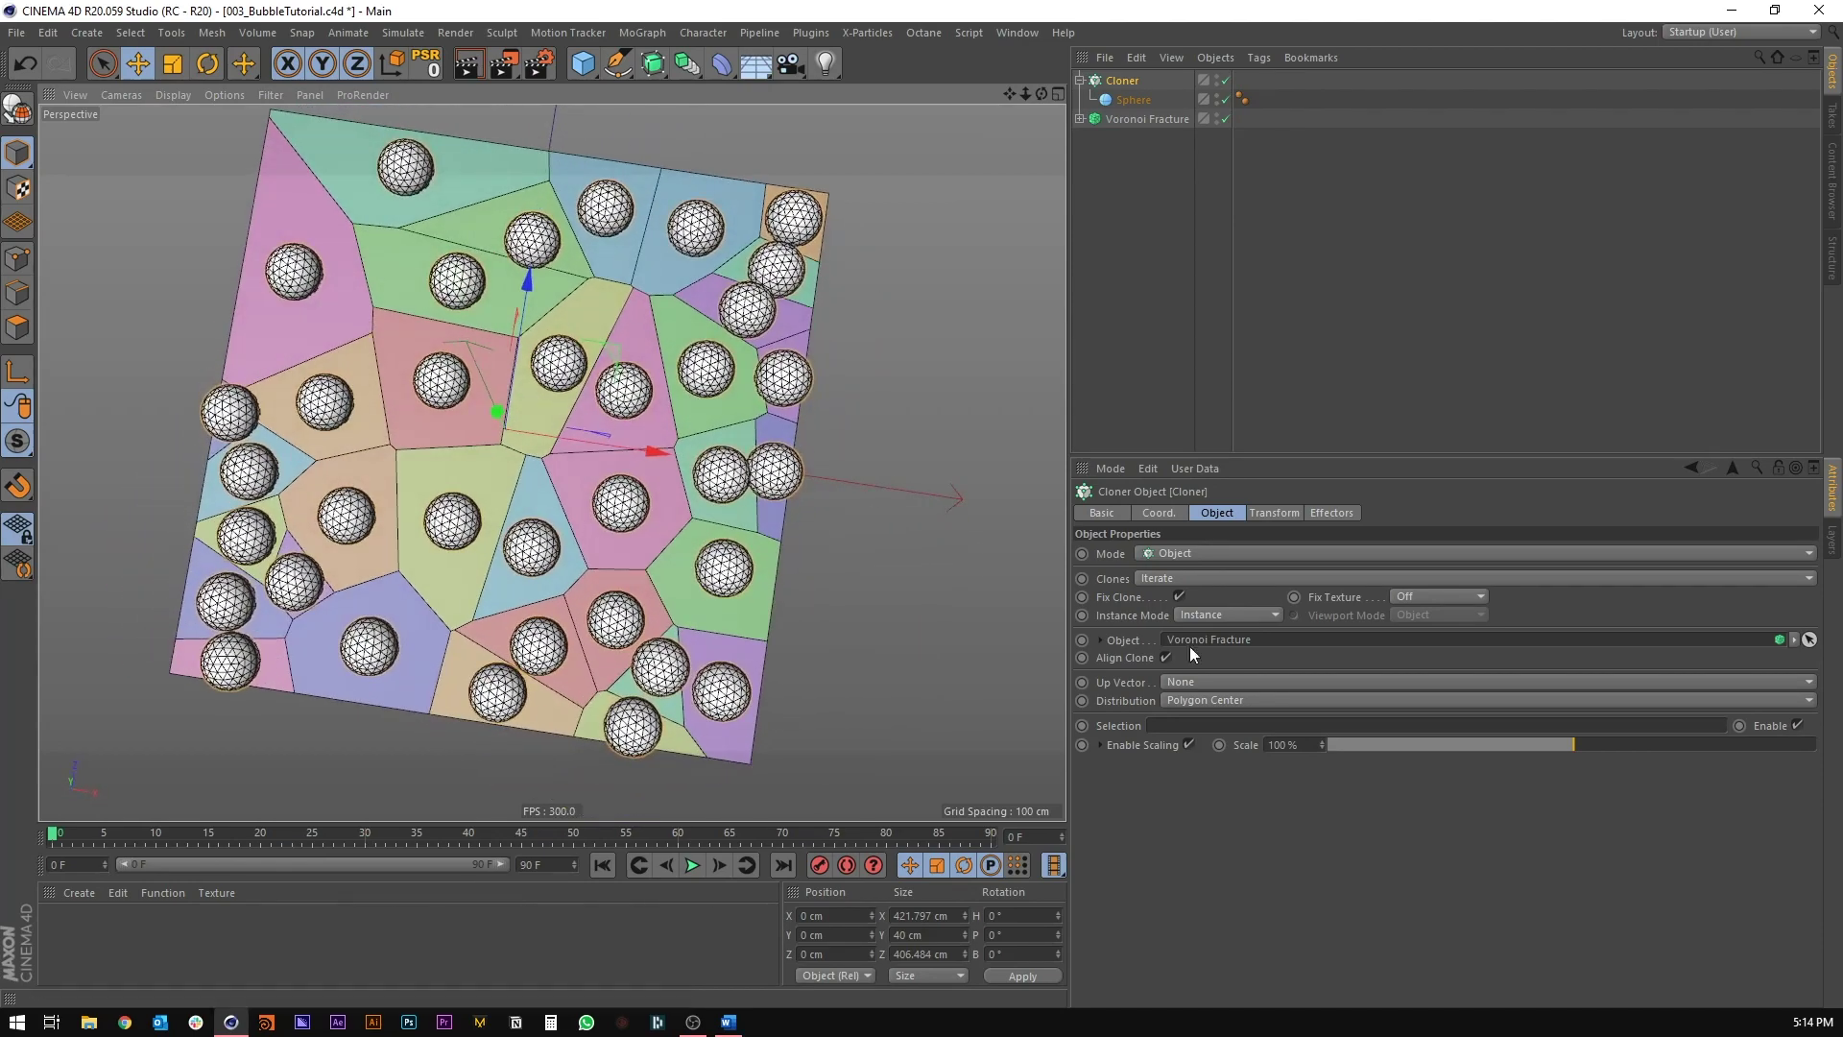
left_click(1444, 745)
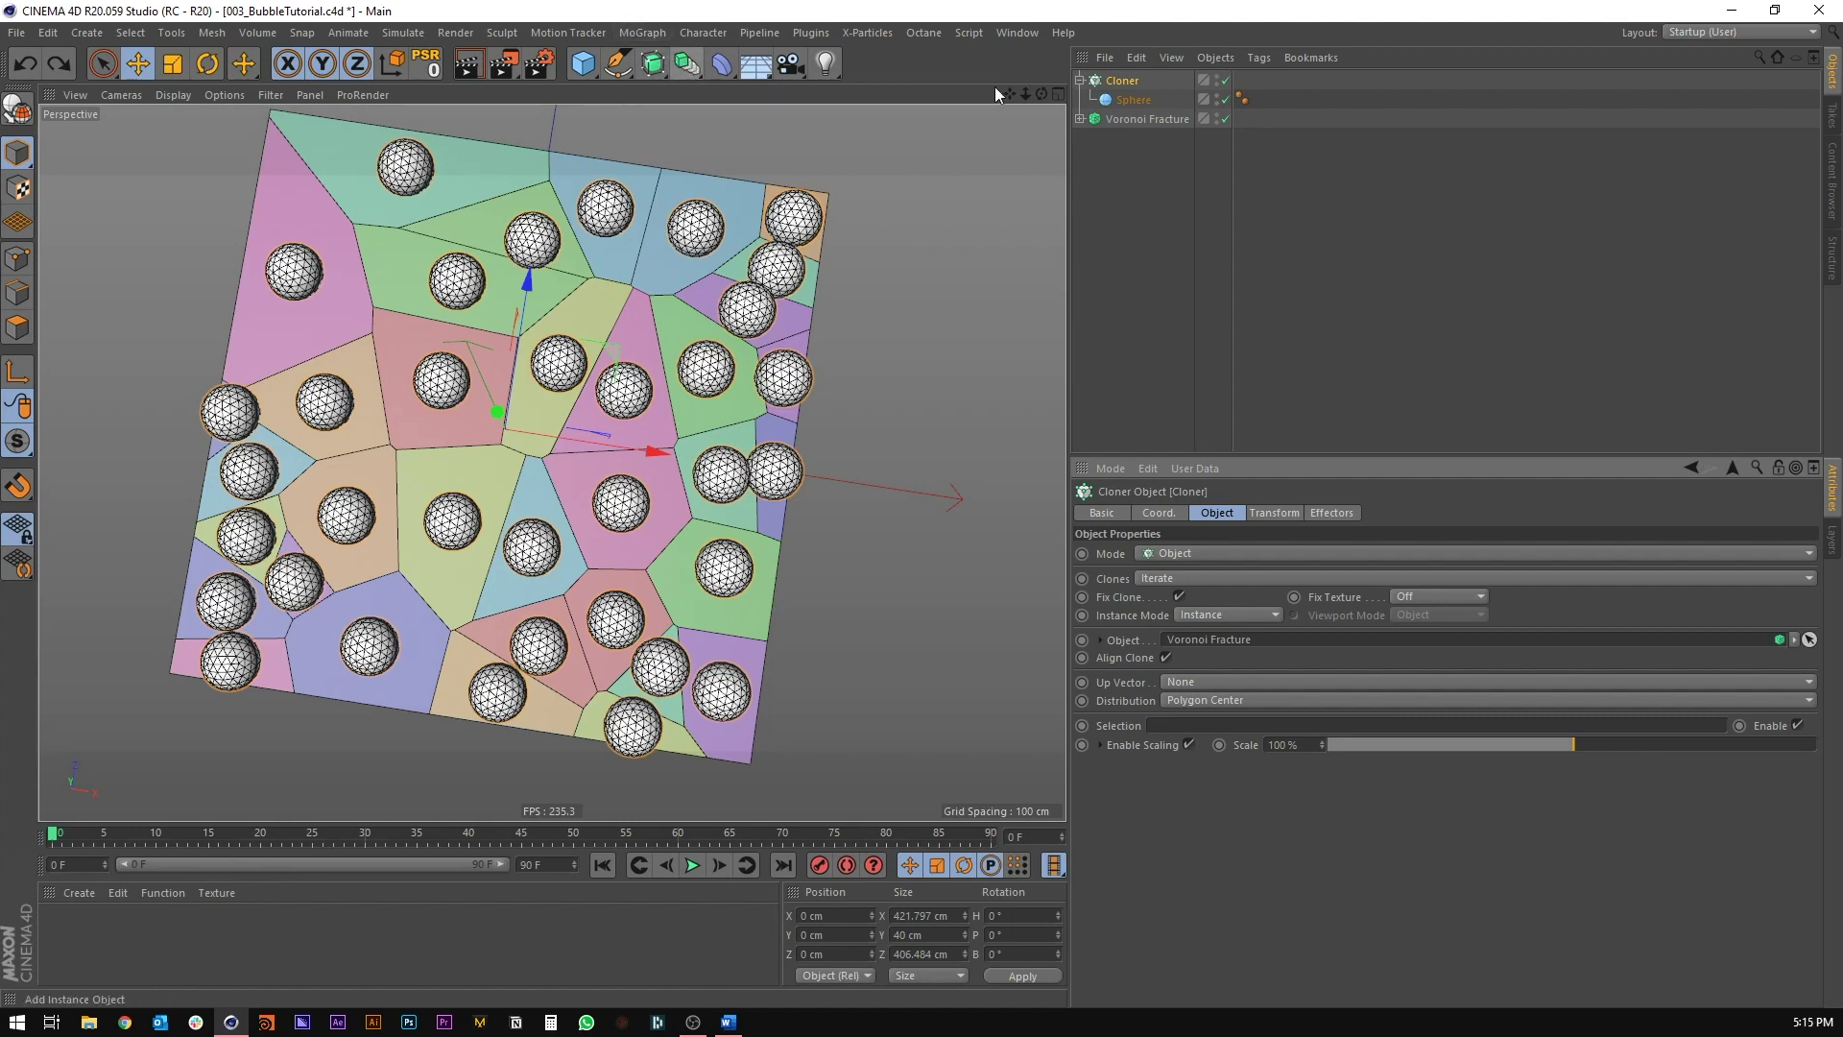
Step: Add a Connect object as the parent of the Voronoi Fracture and turn off its Weld option
left_click(1128, 118)
left_click(681, 60)
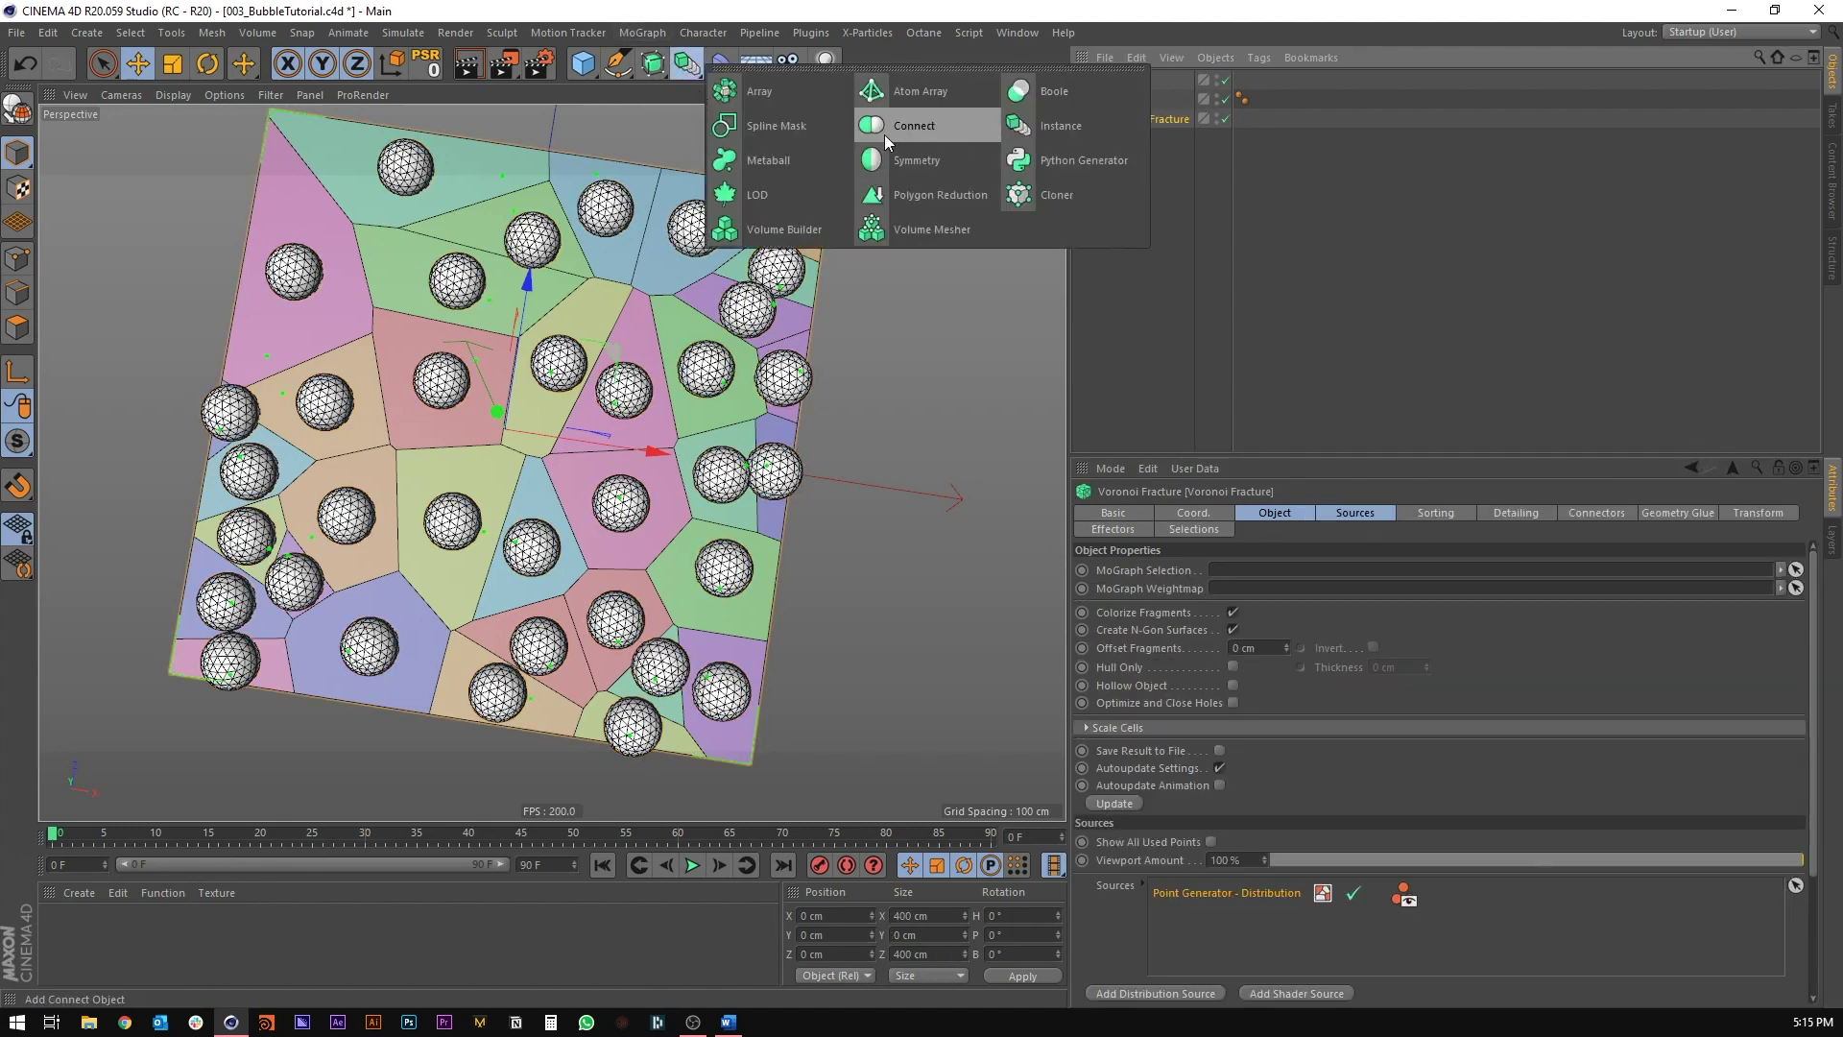
left_click(888, 126)
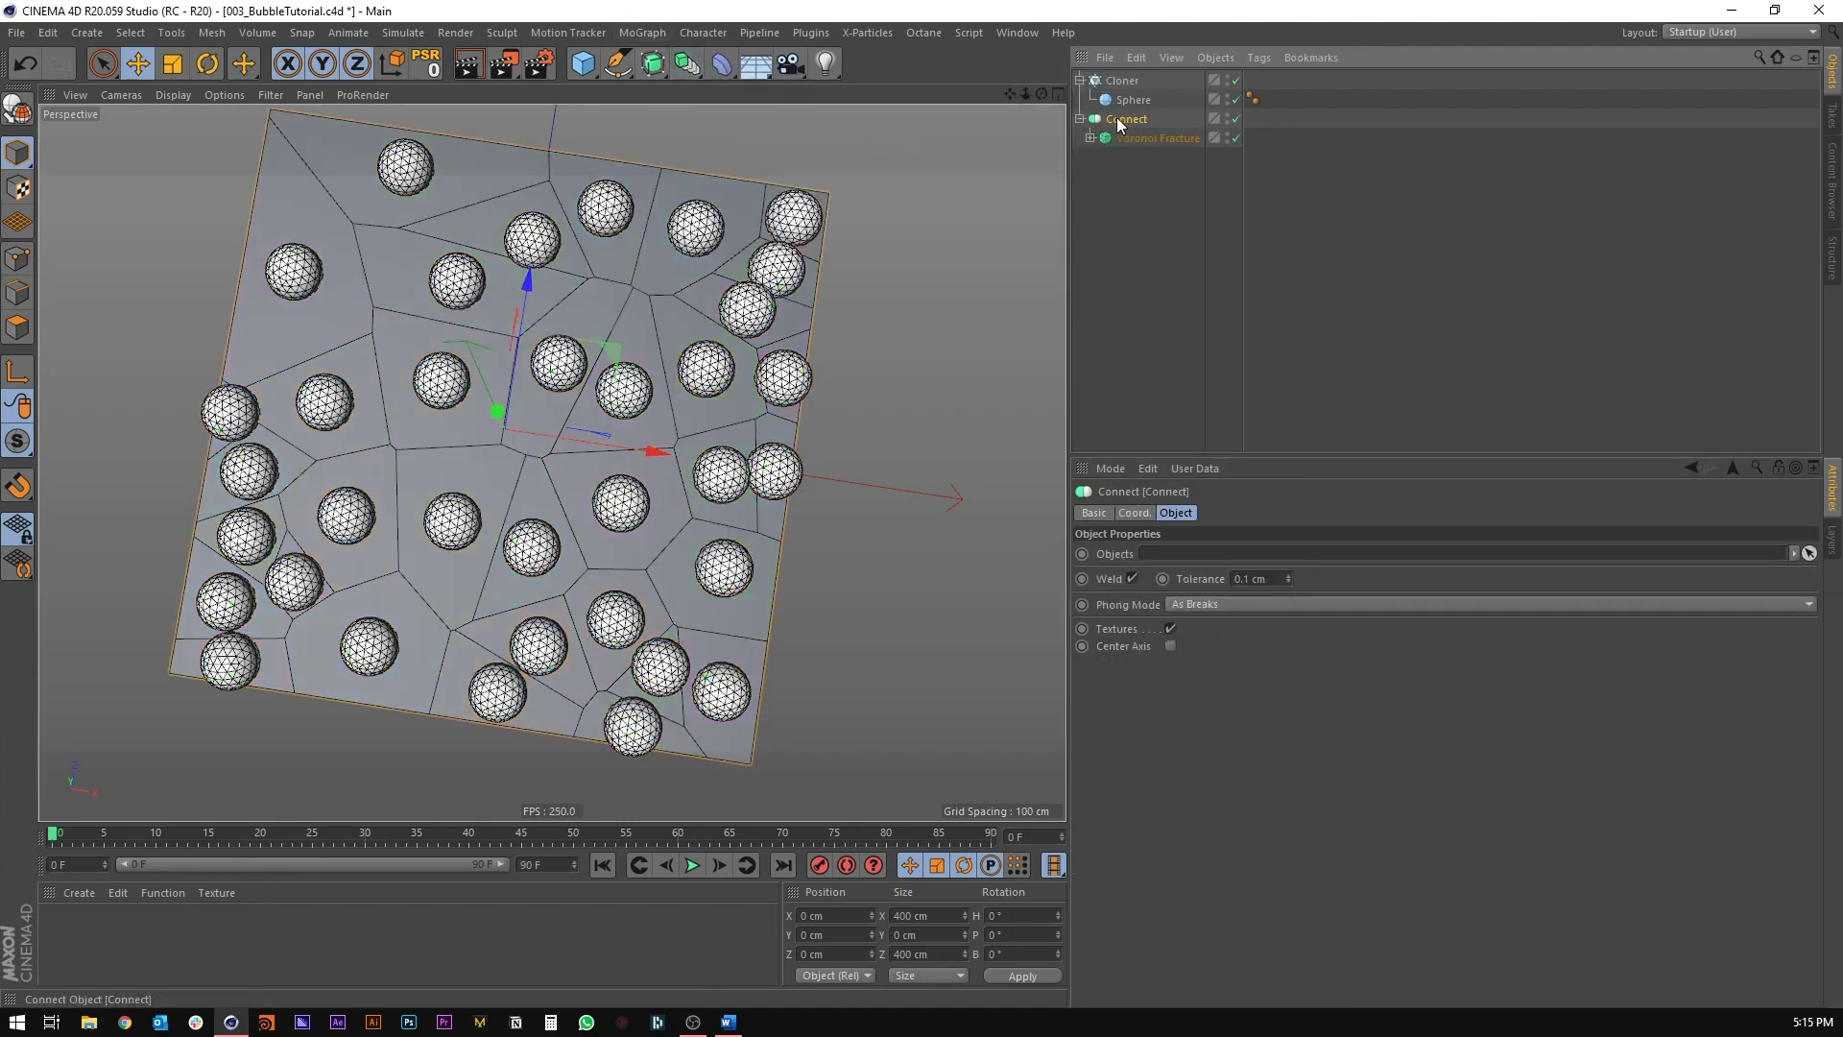
left_click(1133, 578)
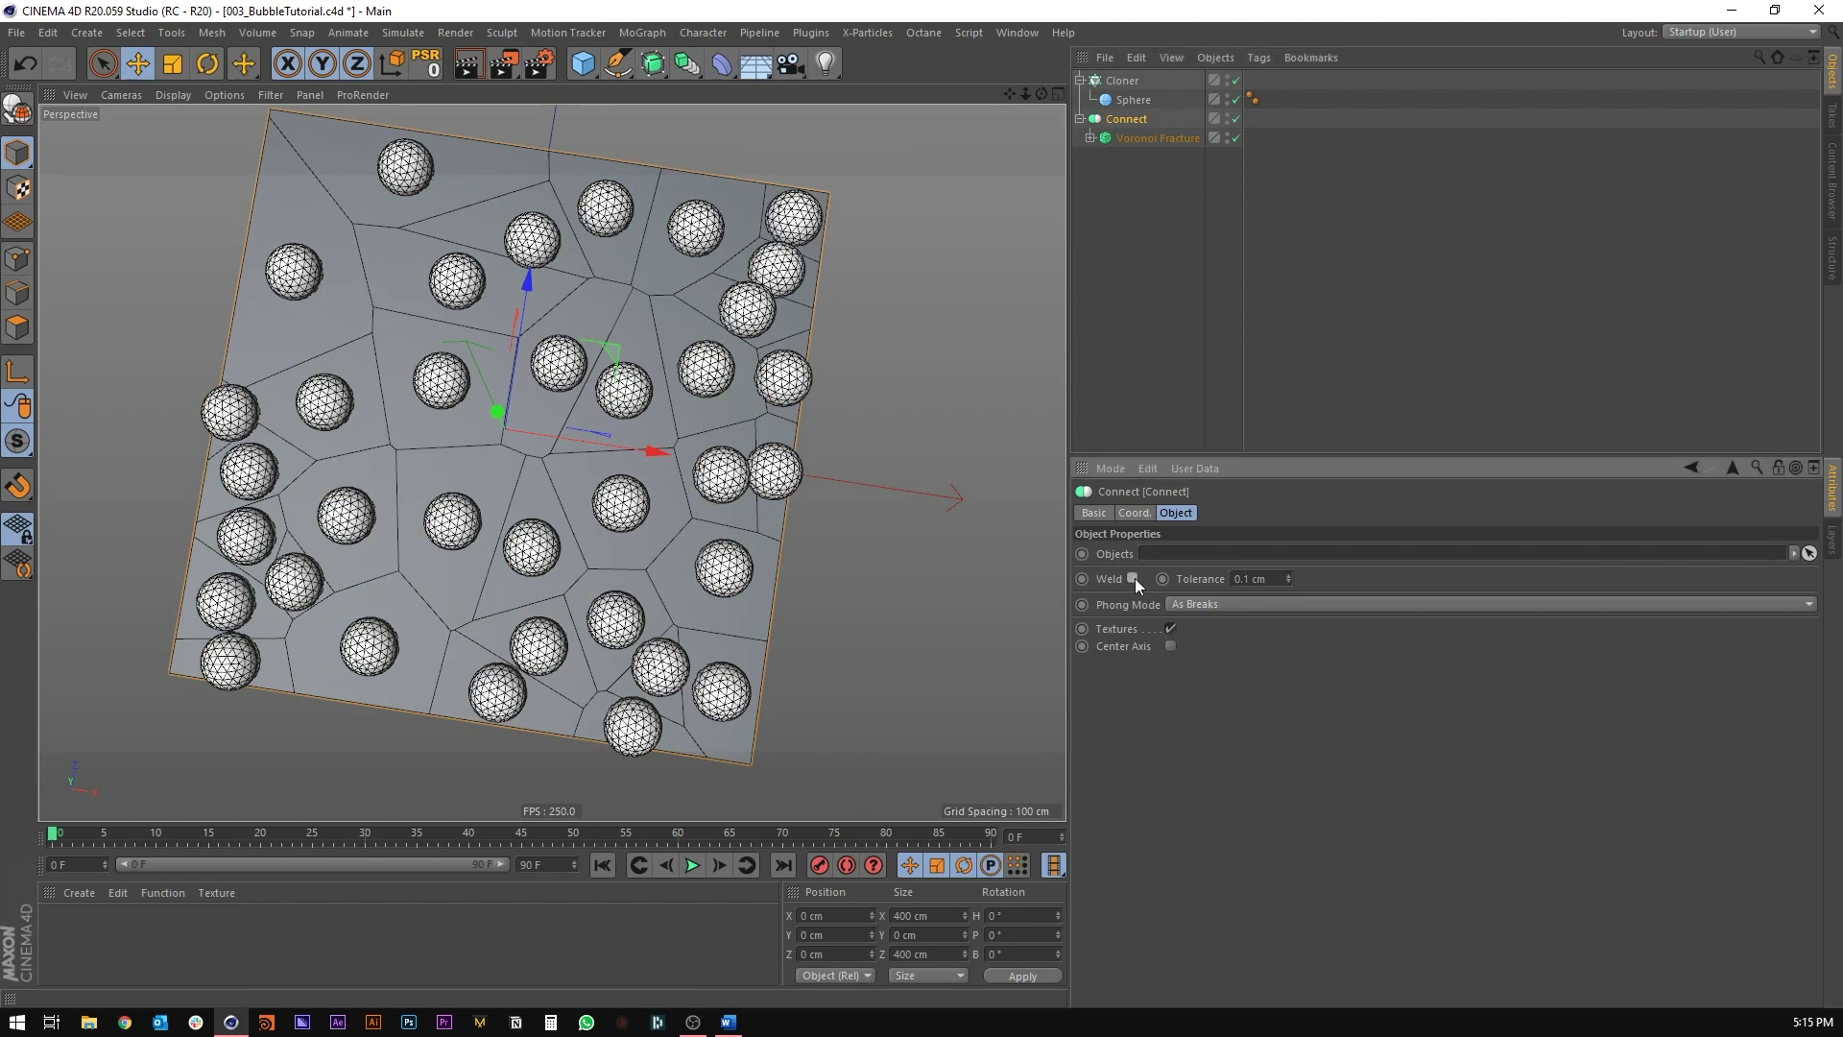
Step: Collapse the Connect object's hierarchy and rename it Bubble Source
left_click(1079, 118)
double_click(1120, 119)
type("Bubbl;e")
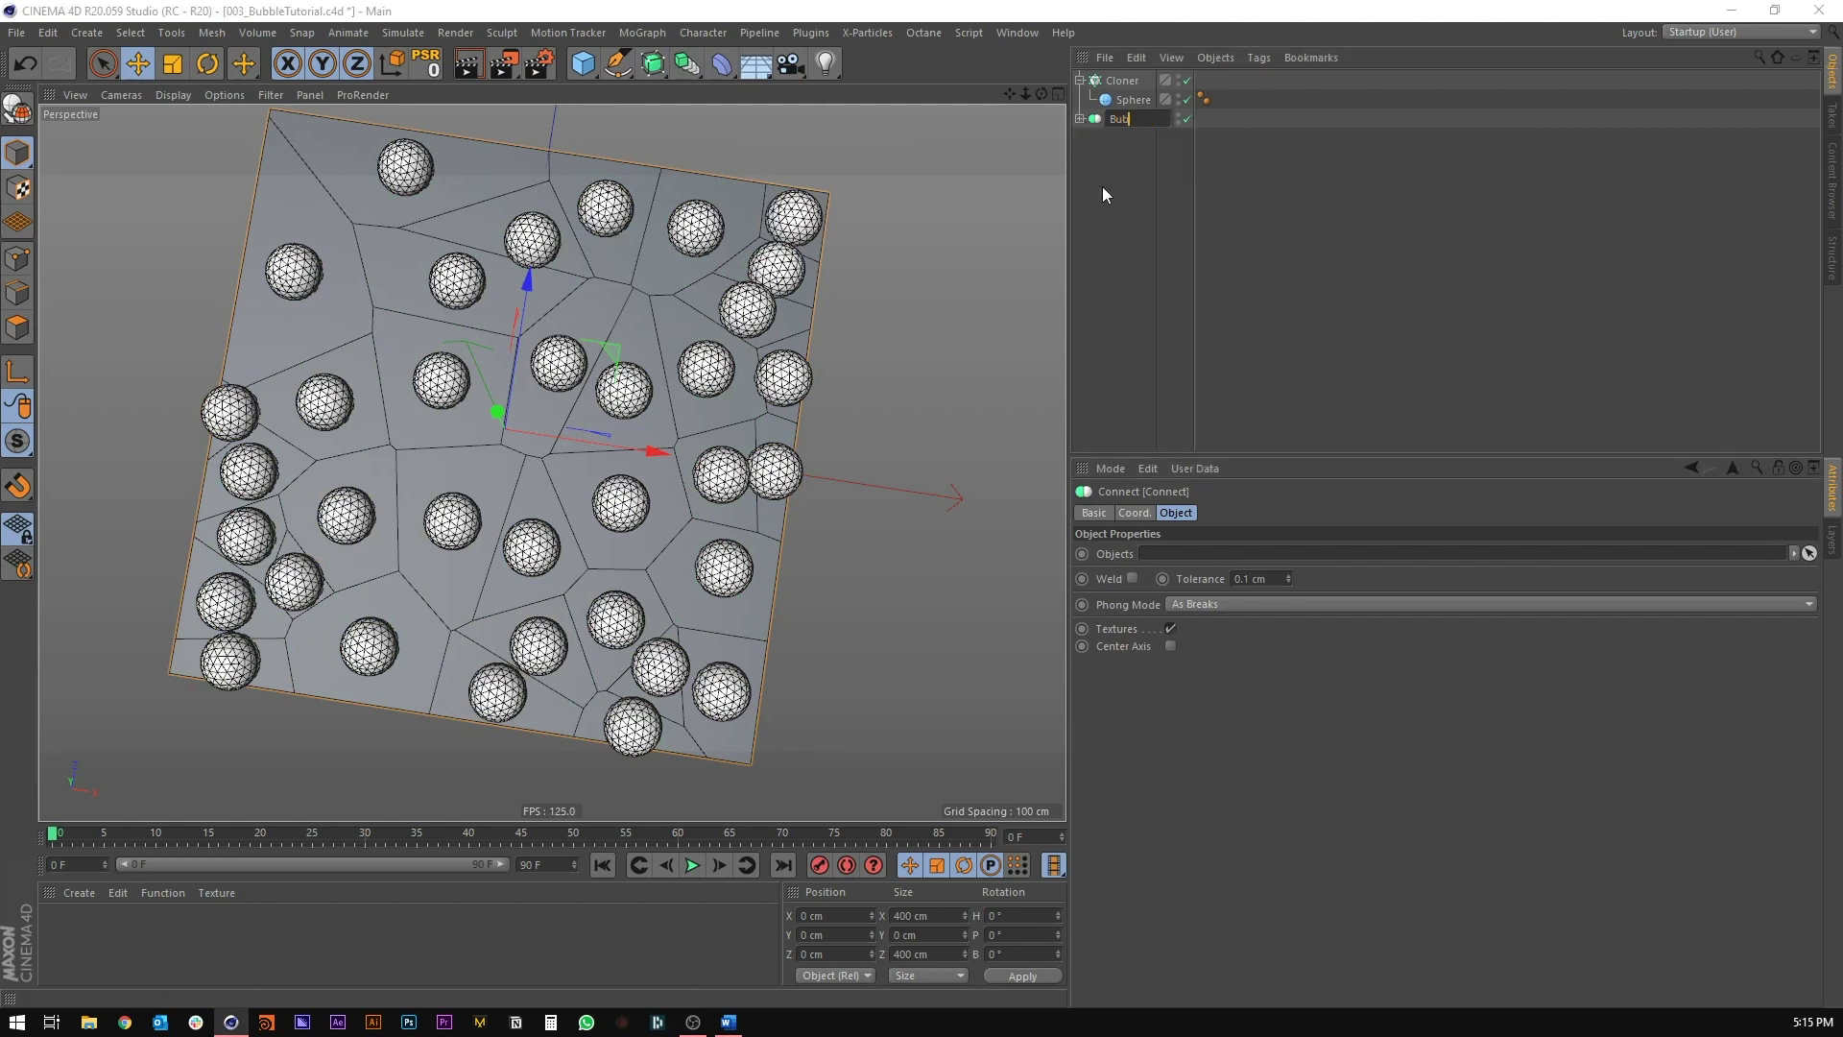
key("BackSpace")
key("BackSpace")
type("e Source")
key("Return")
Step: Replace the Cloner's linked object with Bubble Source
left_click(1121, 81)
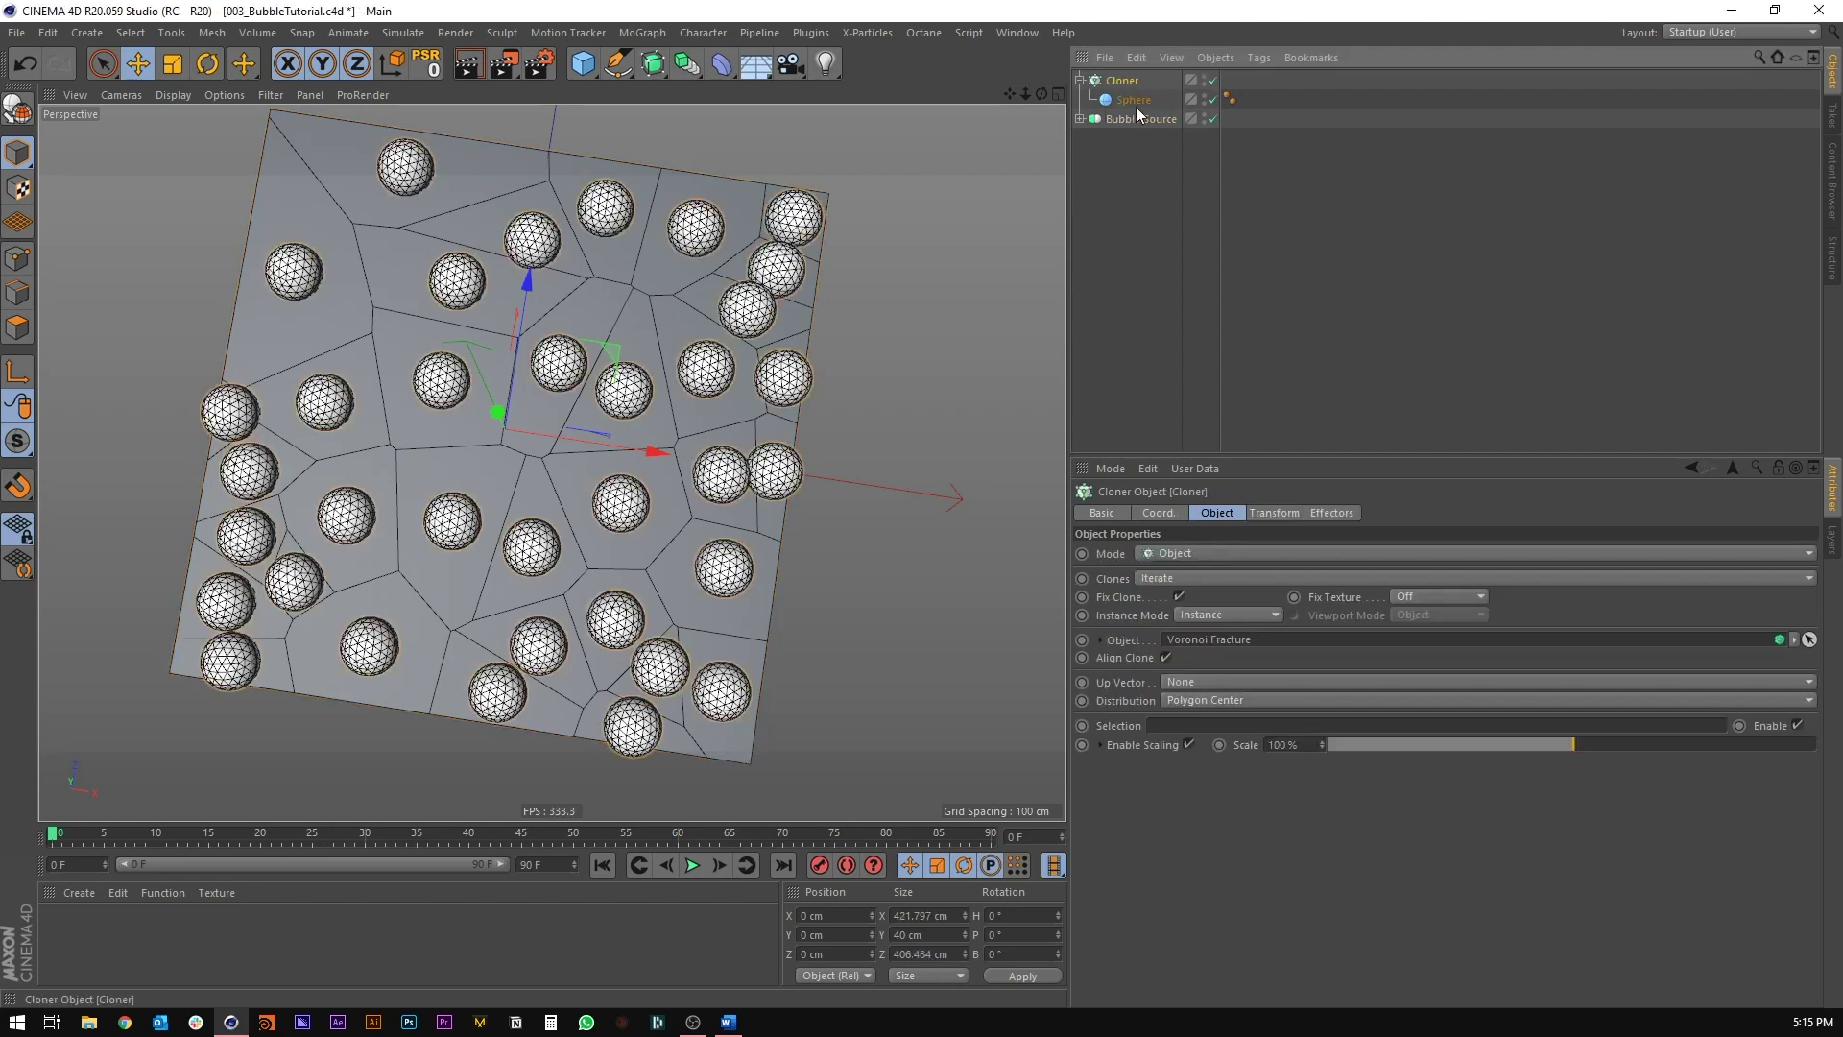
mouse_move(1155, 402)
left_mouse_down()
mouse_move(1212, 661)
mouse_move(1212, 645)
left_mouse_up()
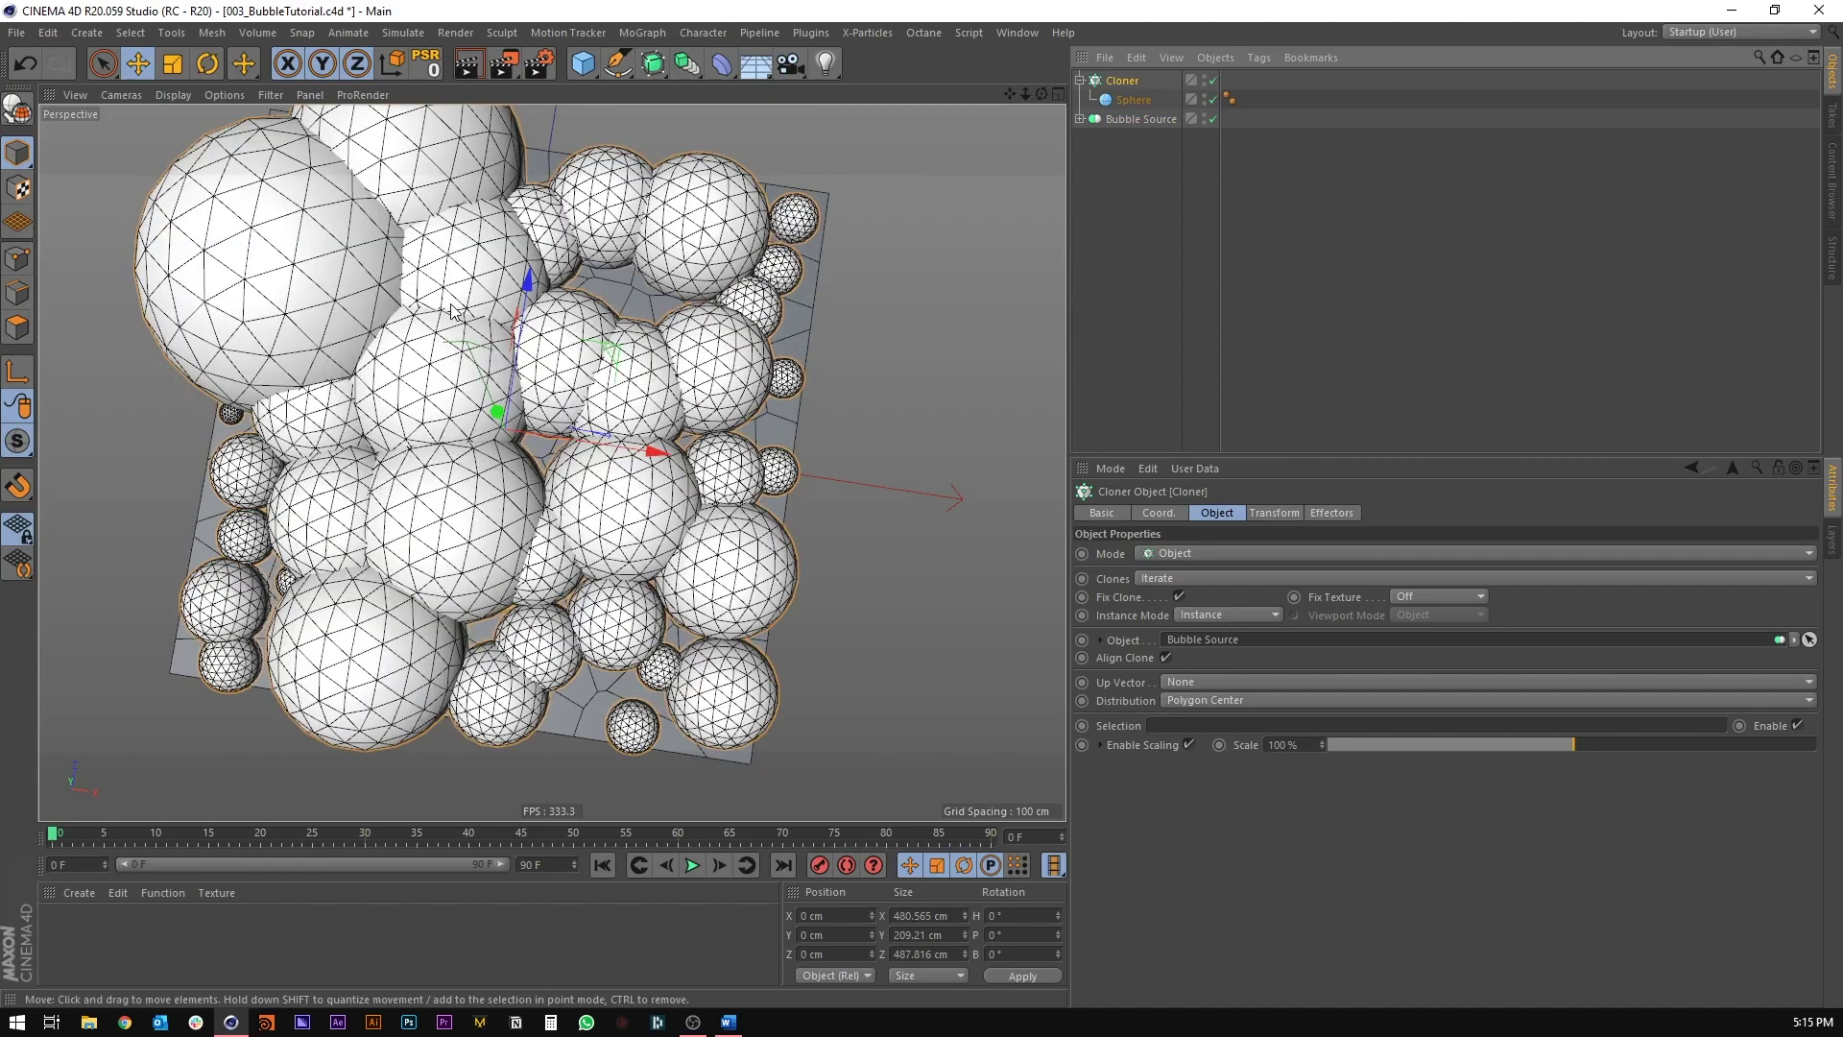
mouse_move(456, 314)
left_mouse_down("alt")
mouse_move(601, 165)
mouse_move(489, 303)
left_mouse_up("alt")
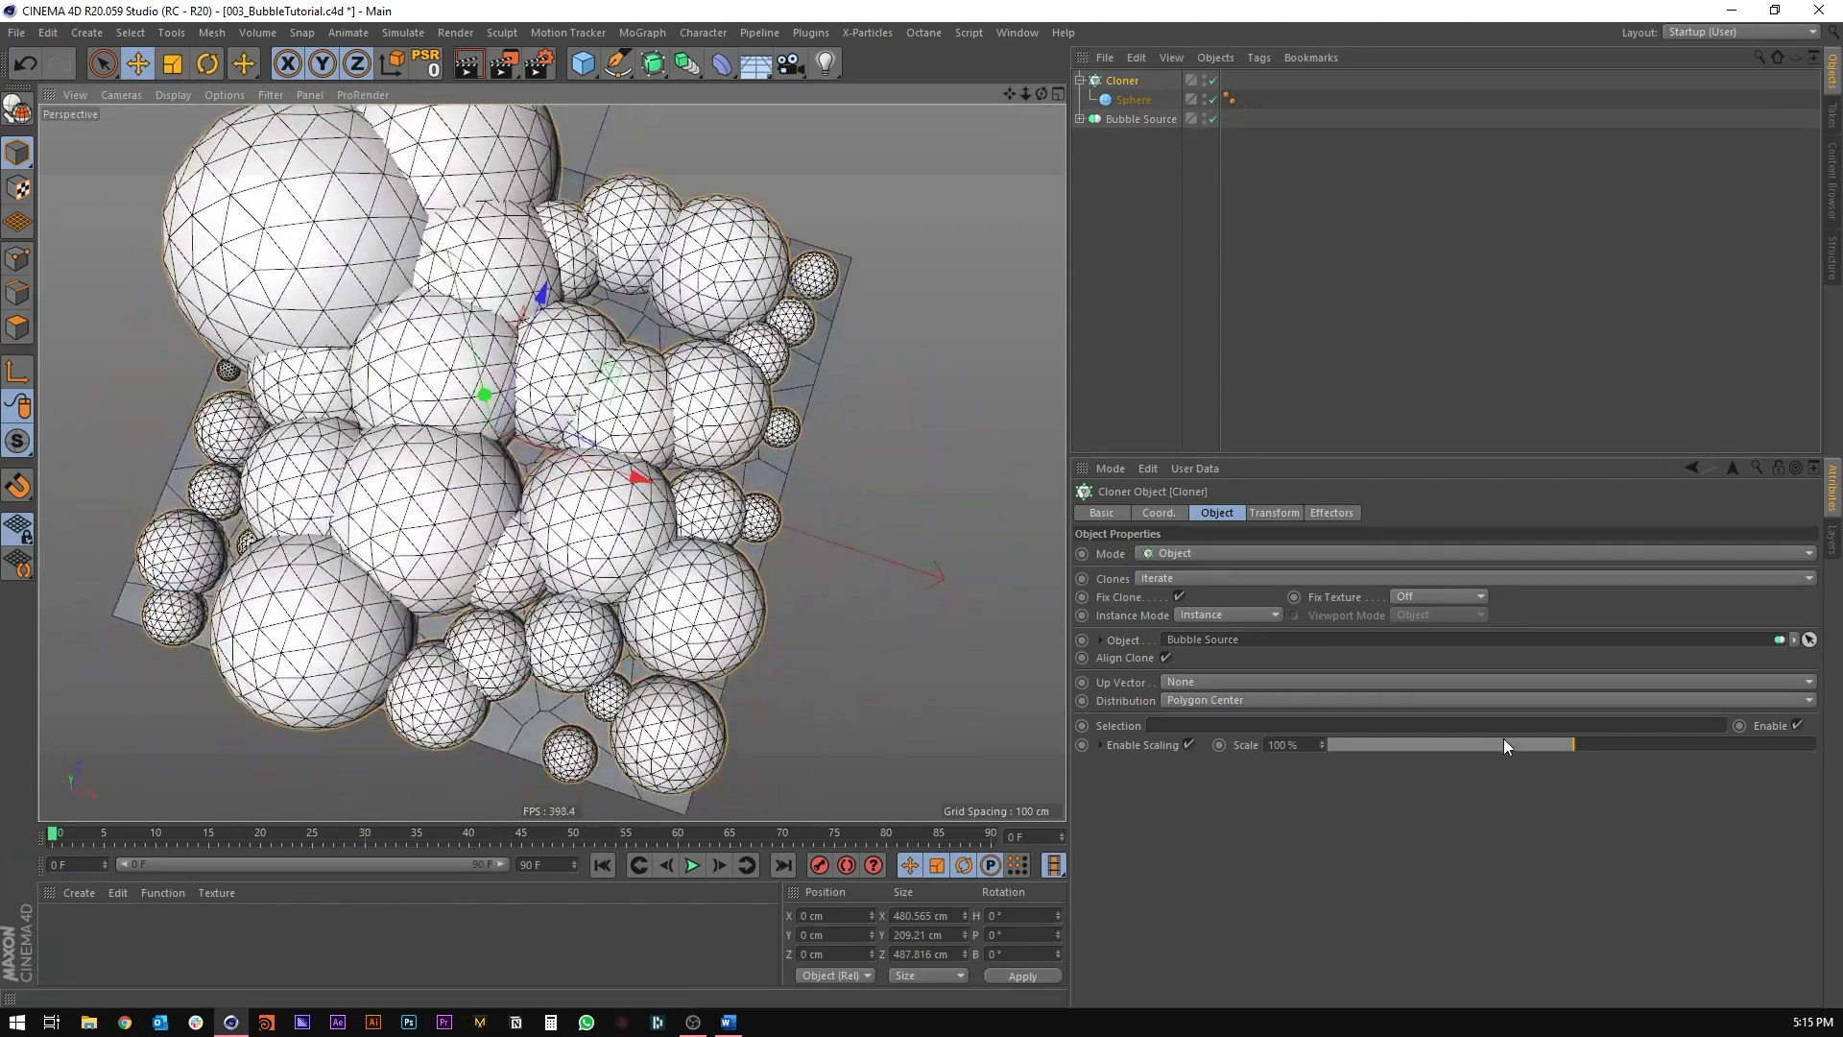
Step: Try lower scale amounts on the Cloner, from 18 % and 23 % down to 16 %
left_click_drag(1503, 745, 1372, 749)
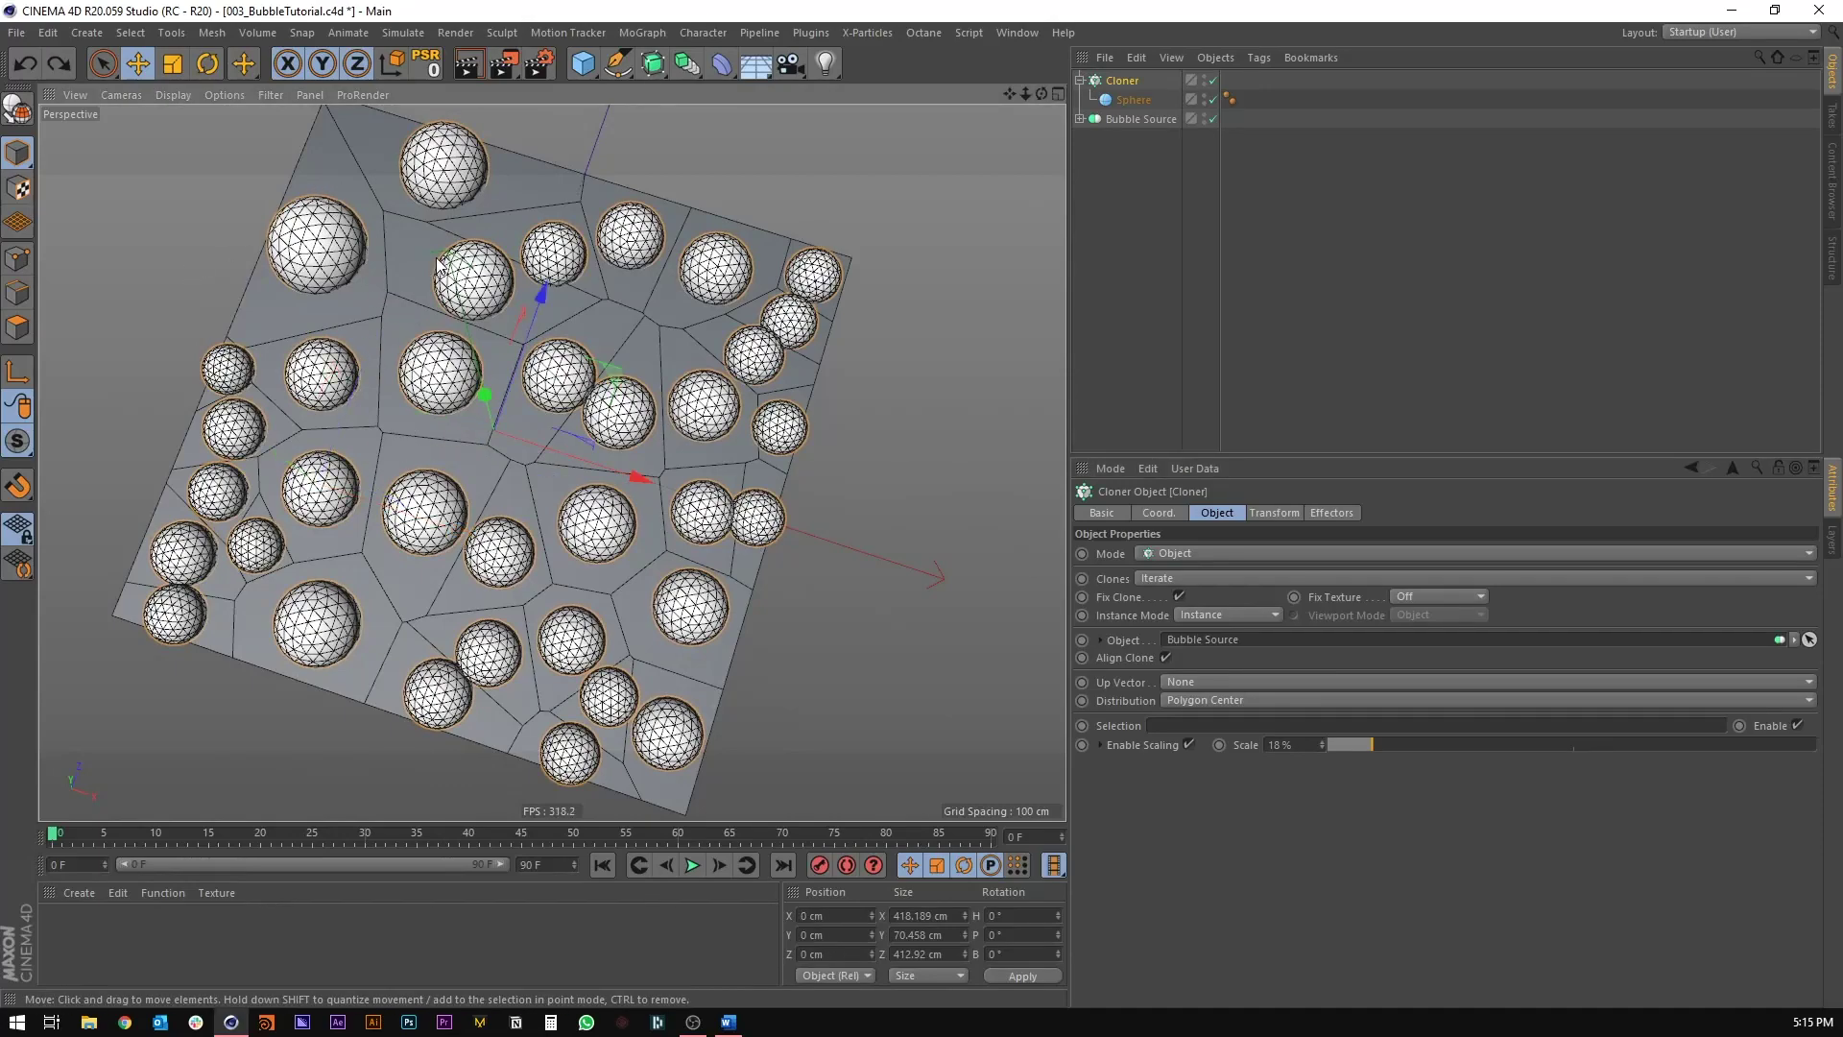
left_click_drag(418, 177, 445, 310, "alt")
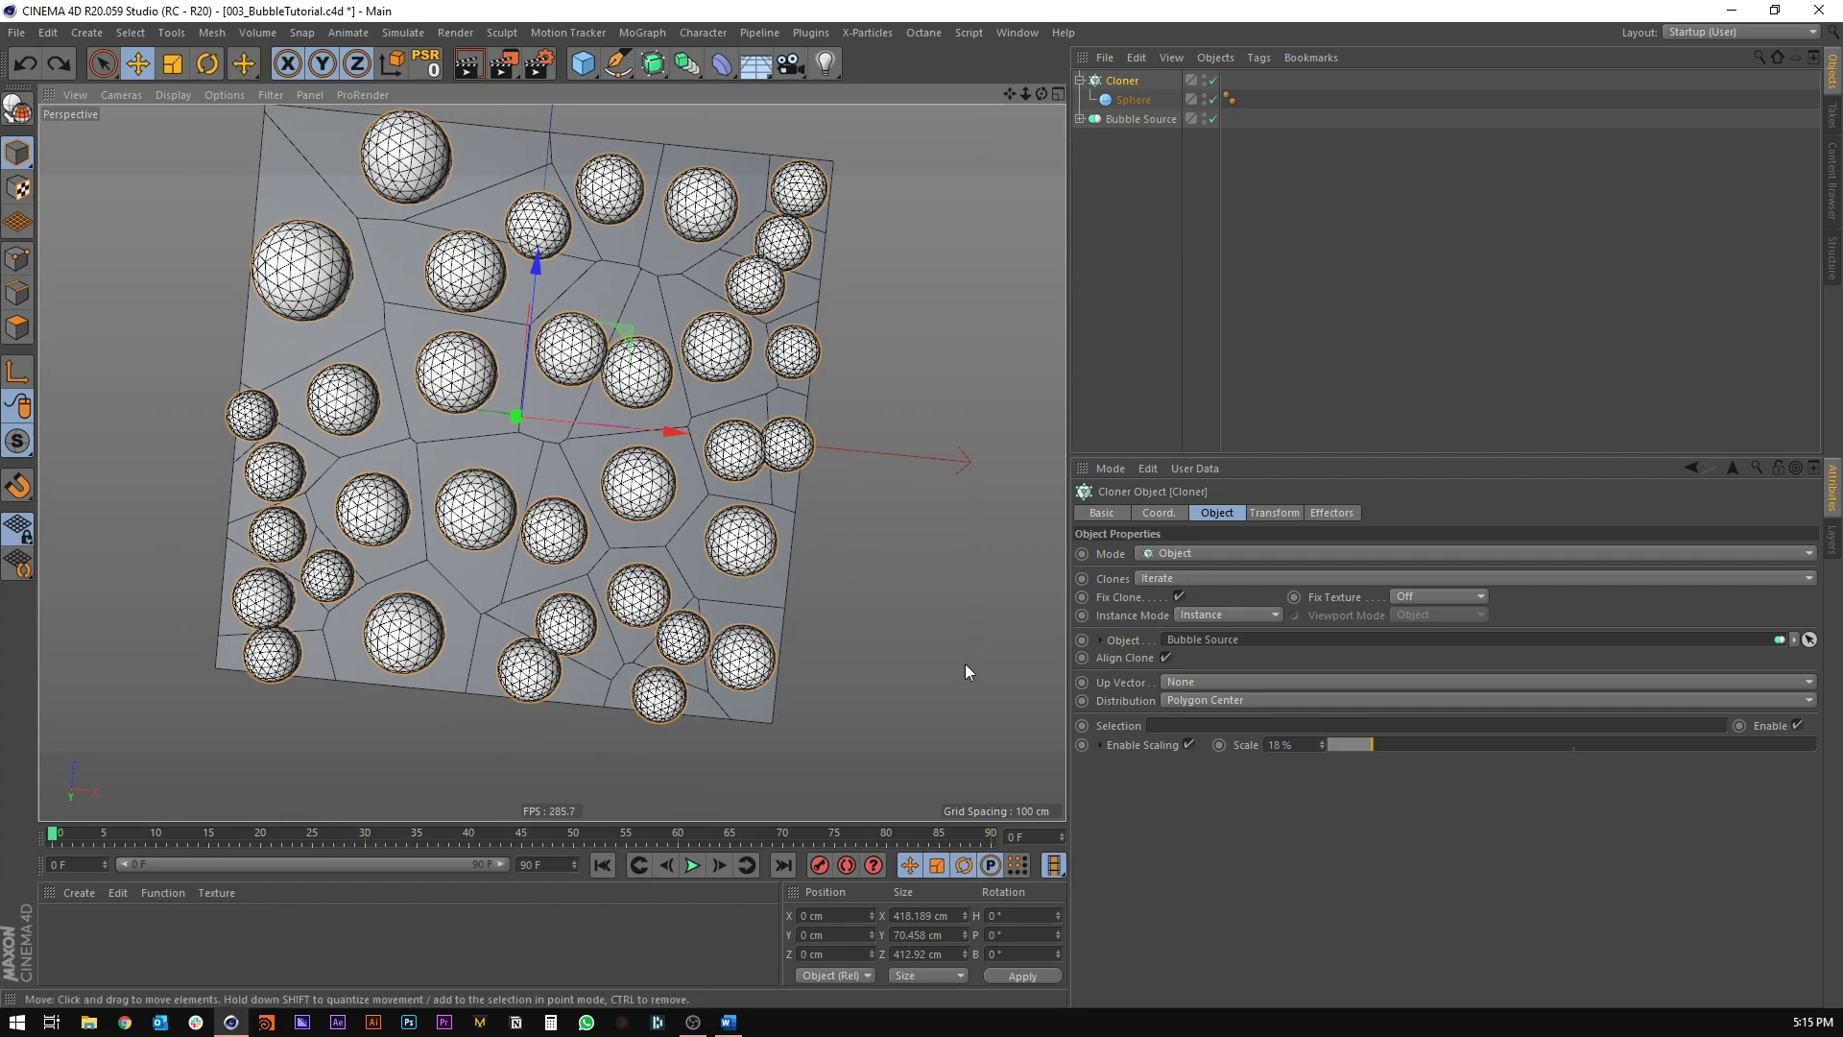
left_click_drag(1369, 745, 1383, 745)
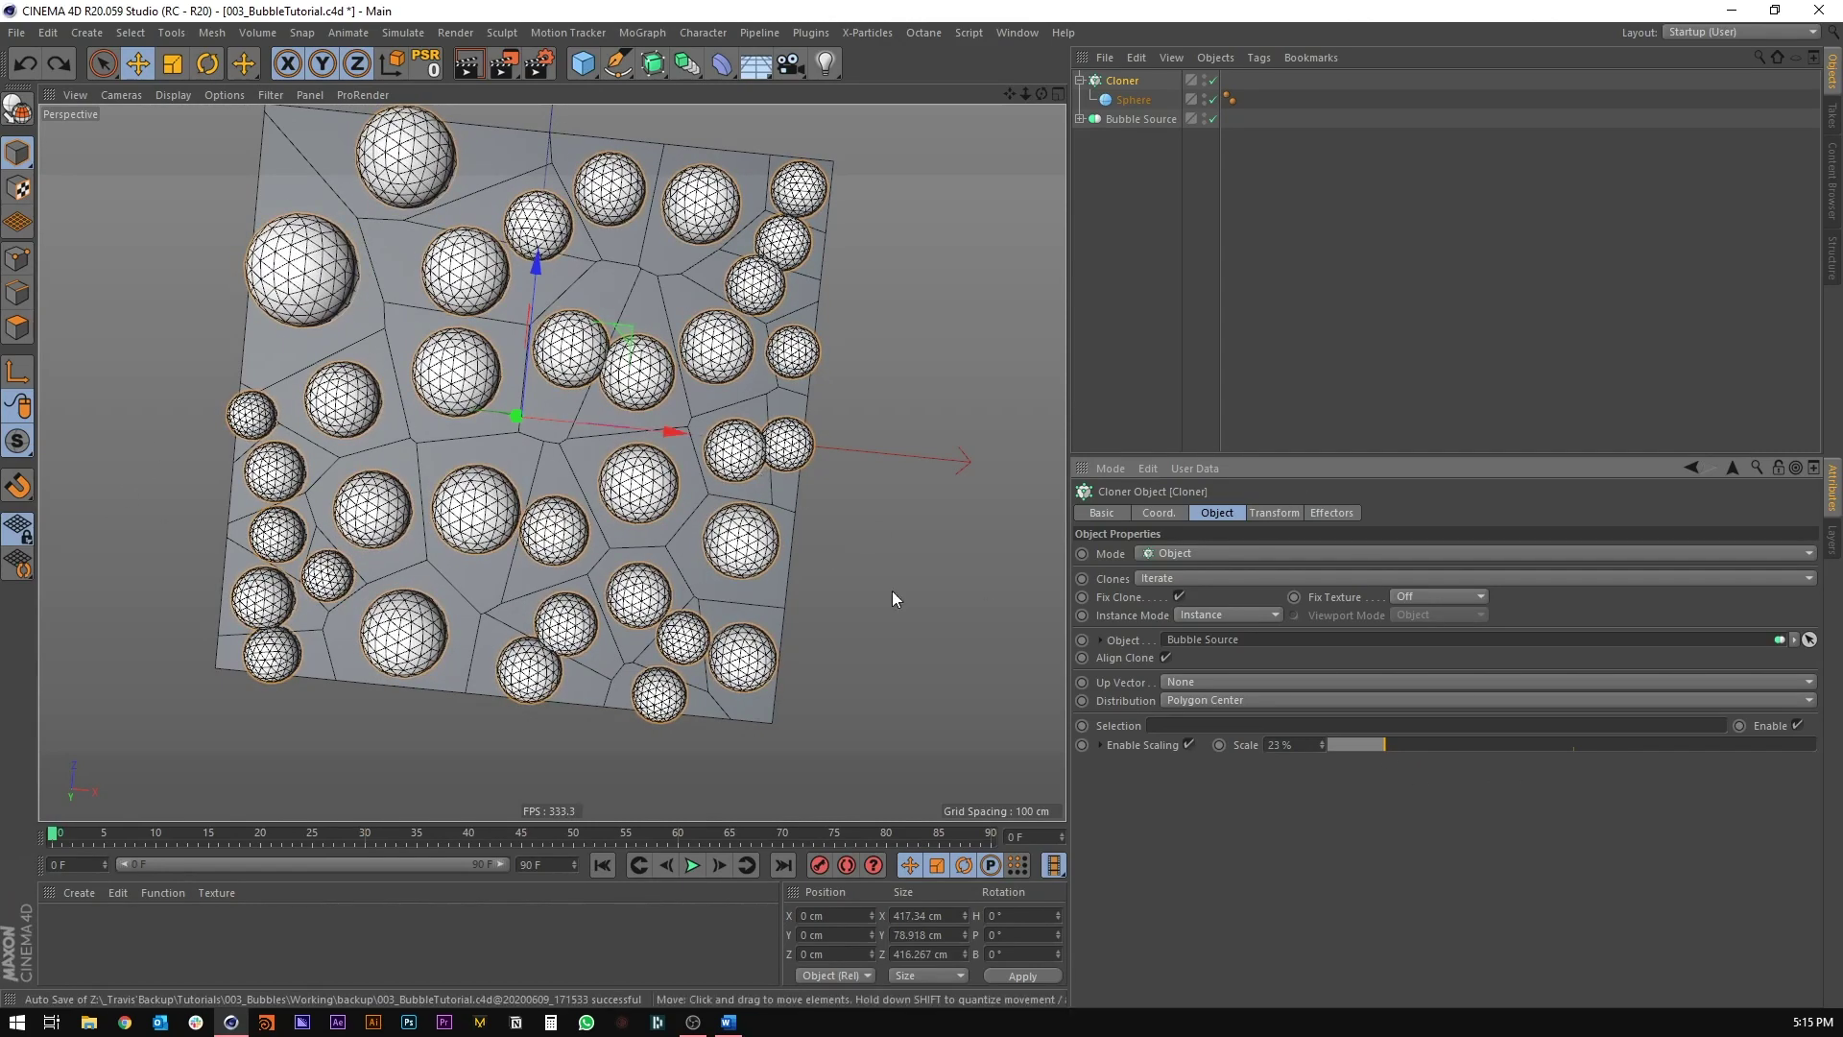
key("ctrl+z")
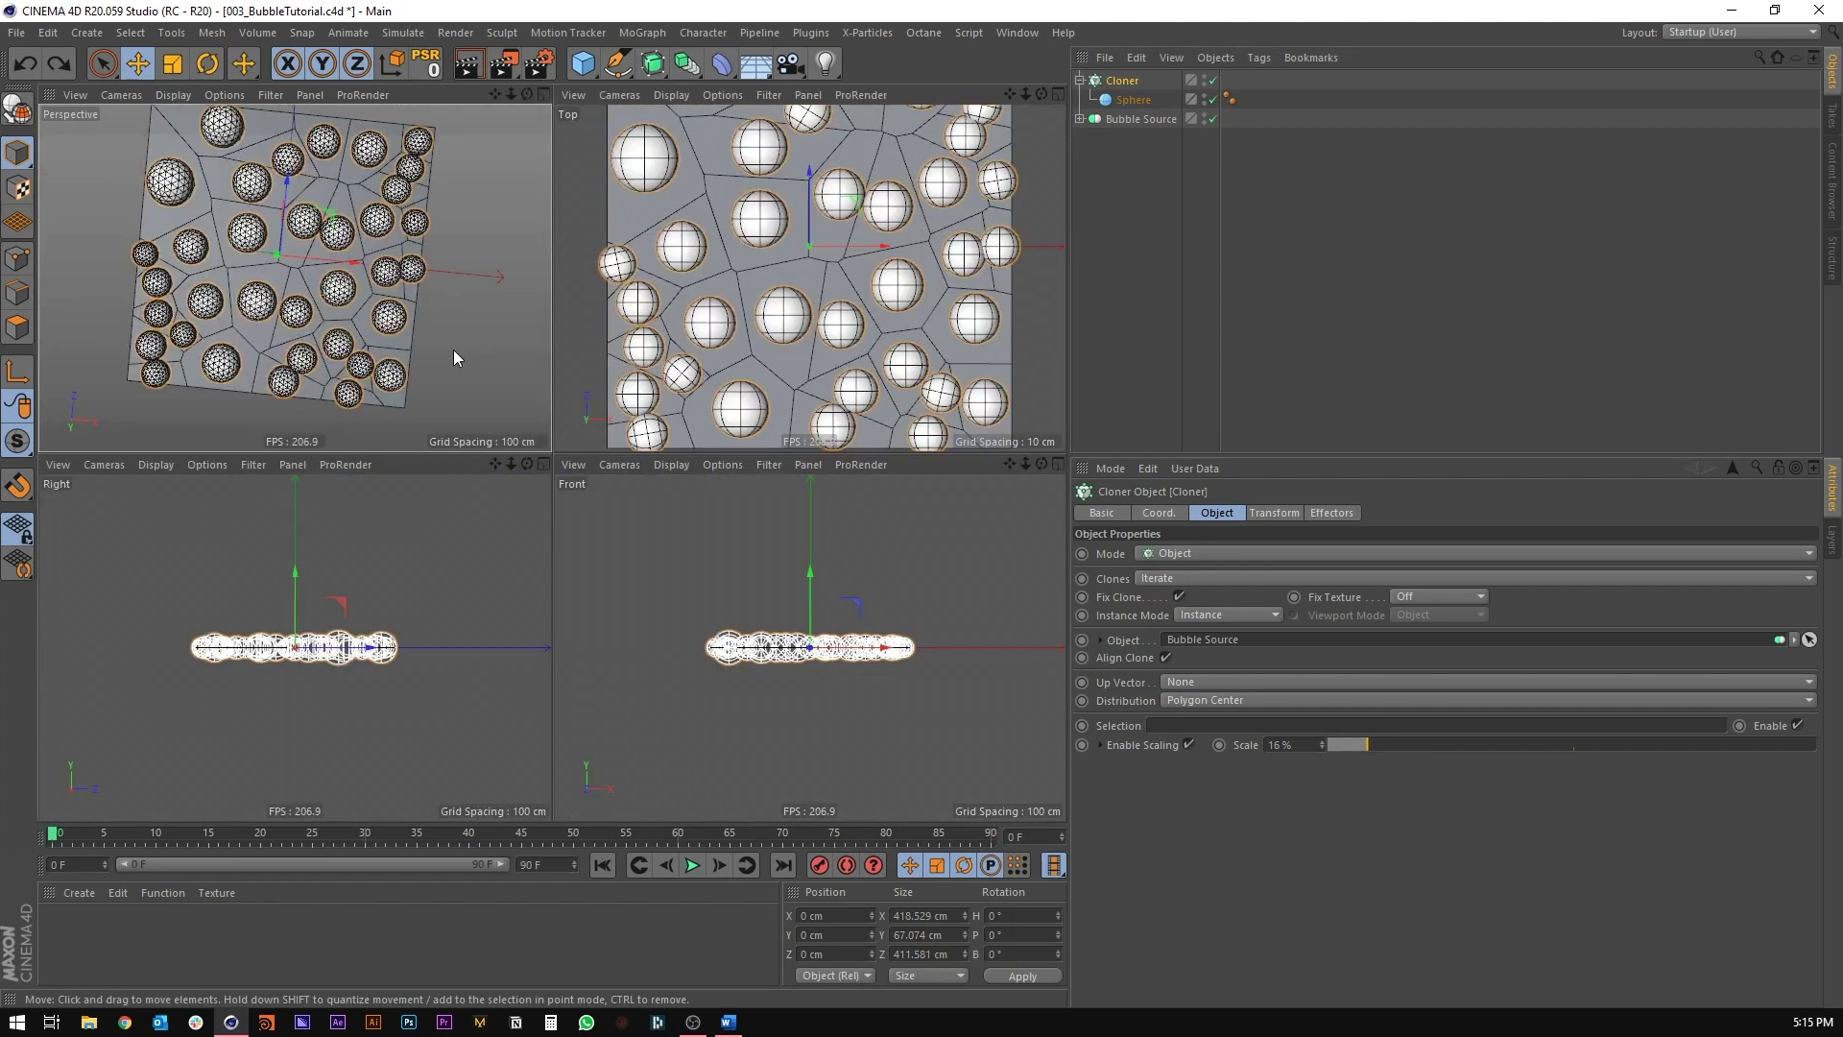
Step: In the top view, scale the cloned sphere down uniformly to about 32.8 cm across
middle_click(453, 350)
middle_click(723, 247)
scroll(584, 429, "down", 3)
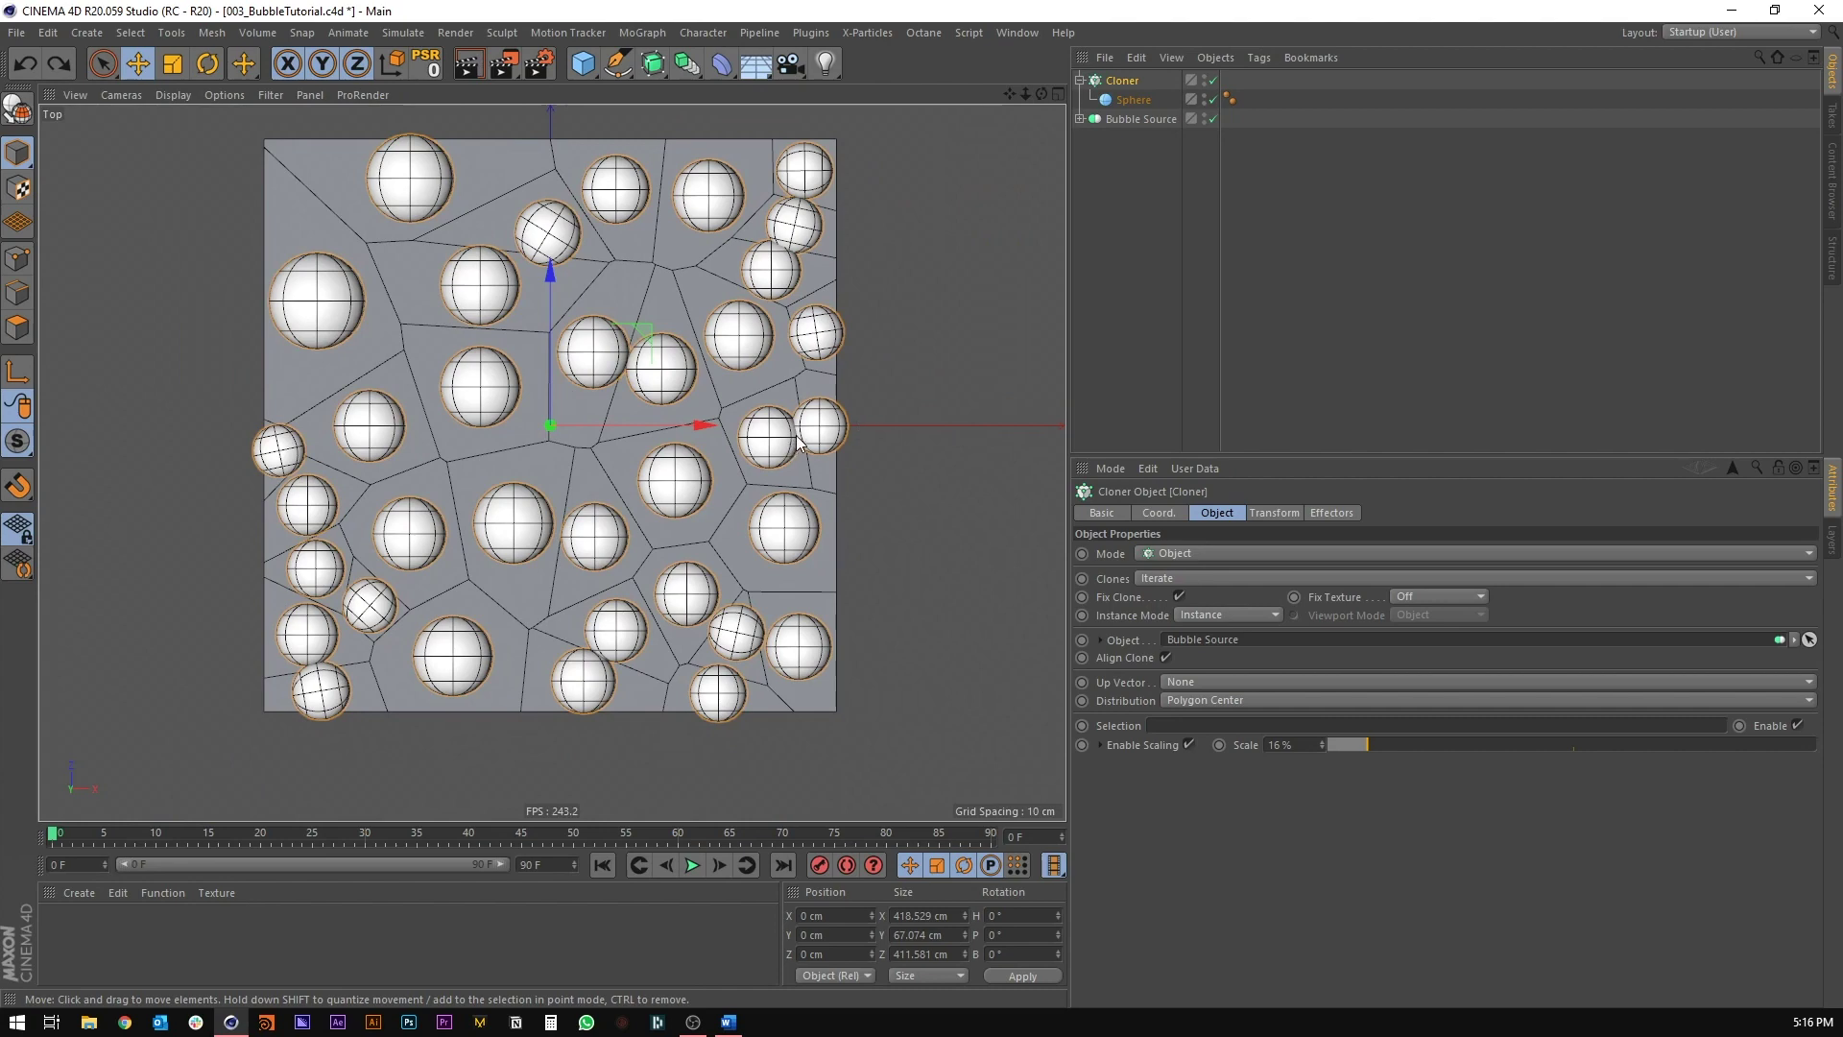
scroll(799, 442, "up", 4)
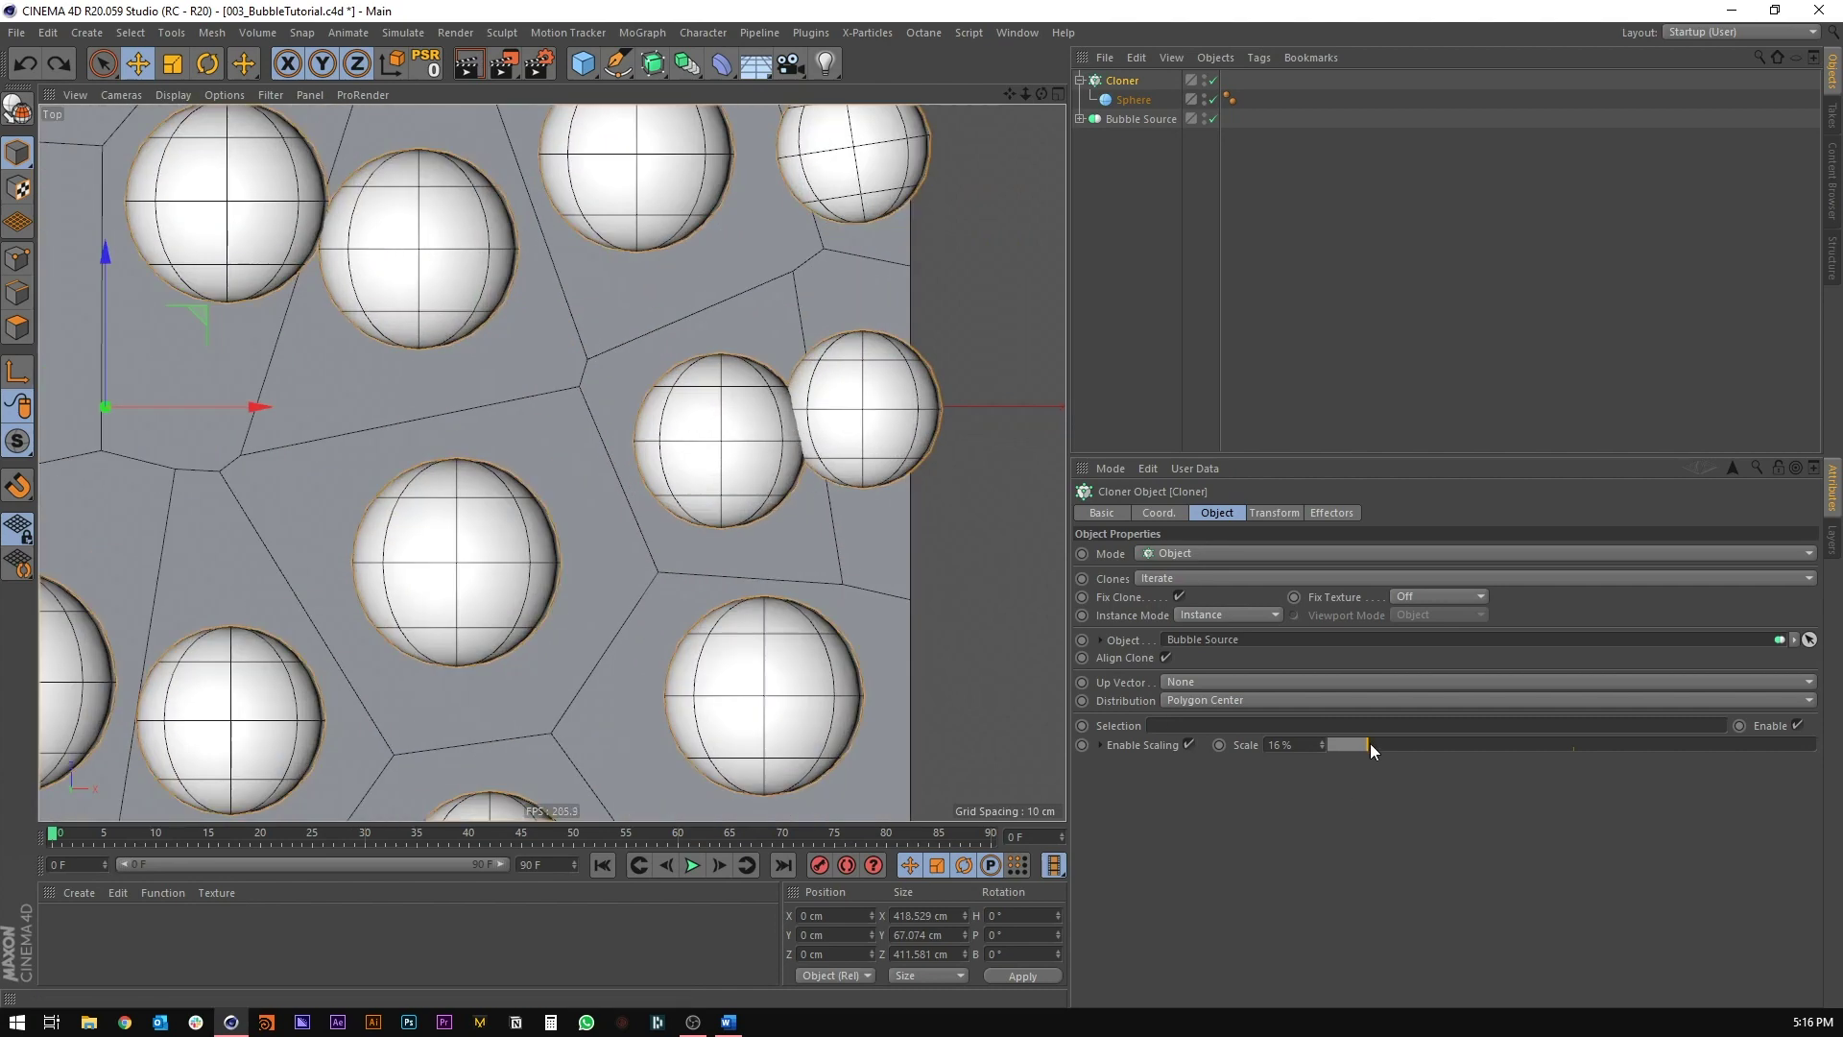
left_click(1142, 99)
key("t")
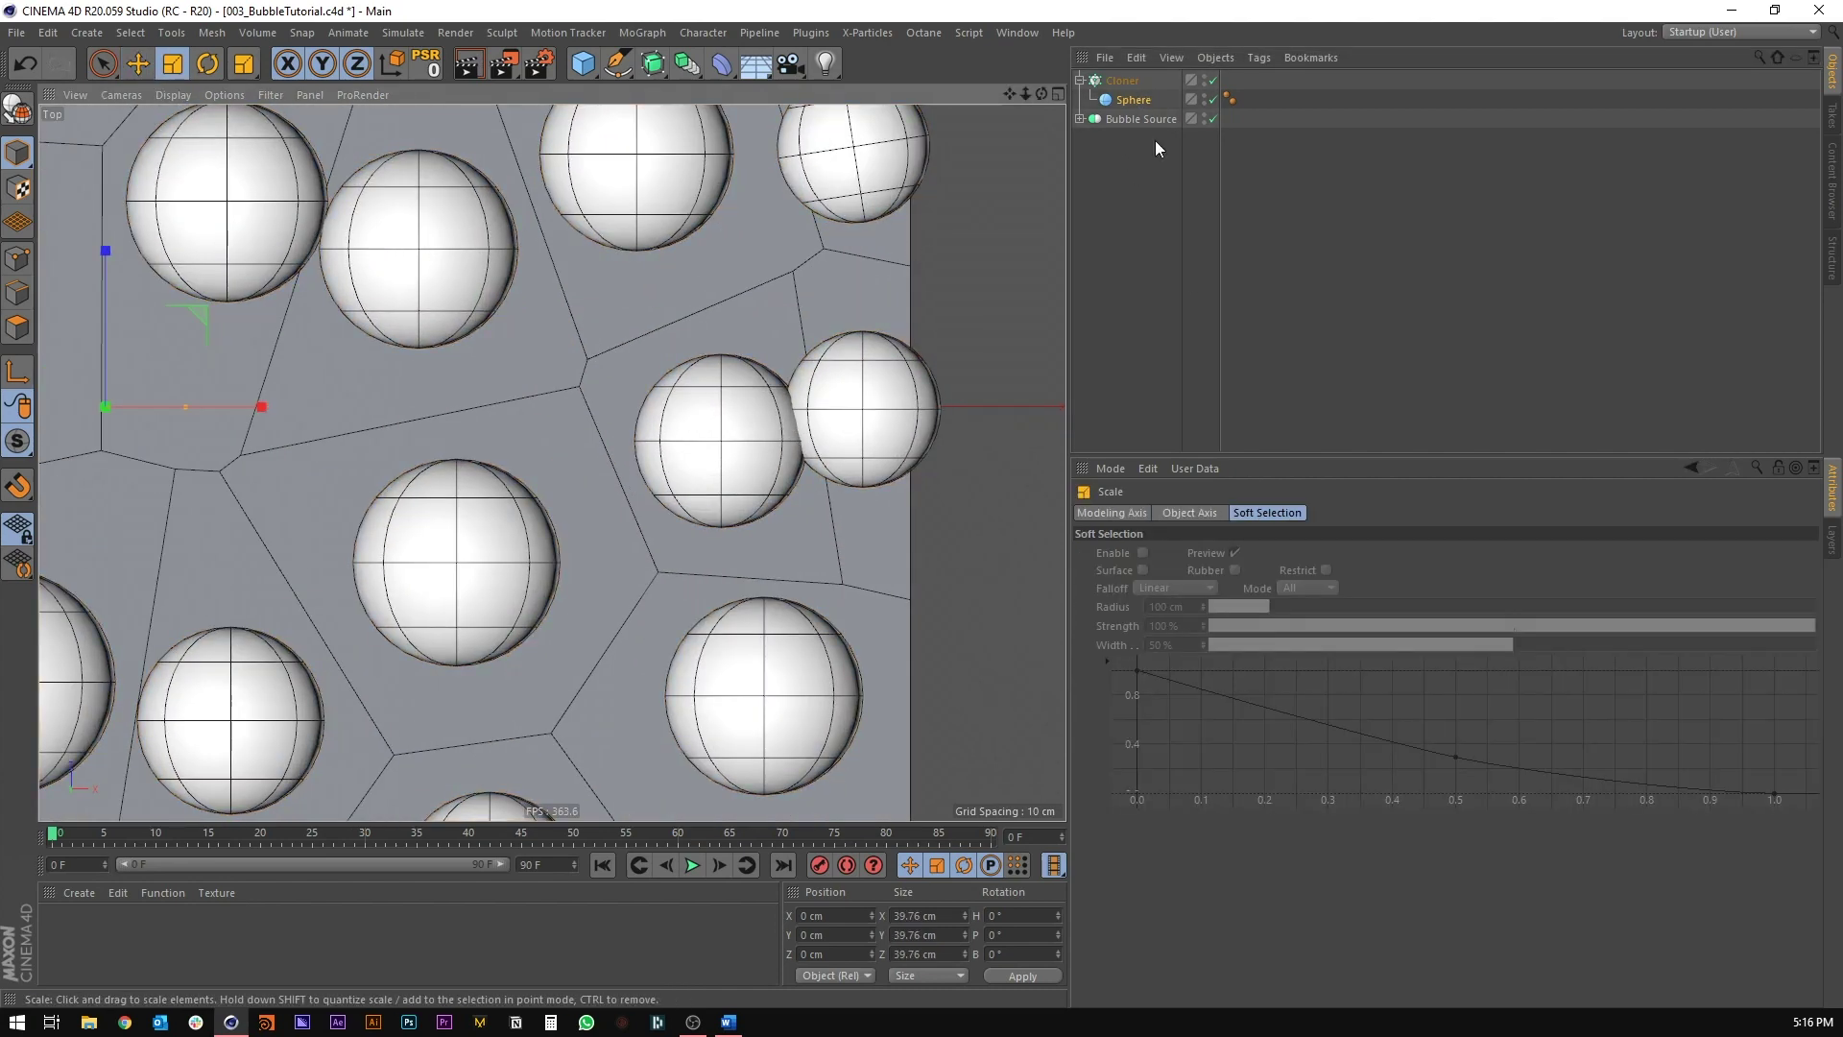
left_click_drag(720, 219, 595, 261)
Step: Scale the sphere down slightly more, to about 32.1 cm, checking for overlaps across the plane
scroll(595, 261, "down", 5)
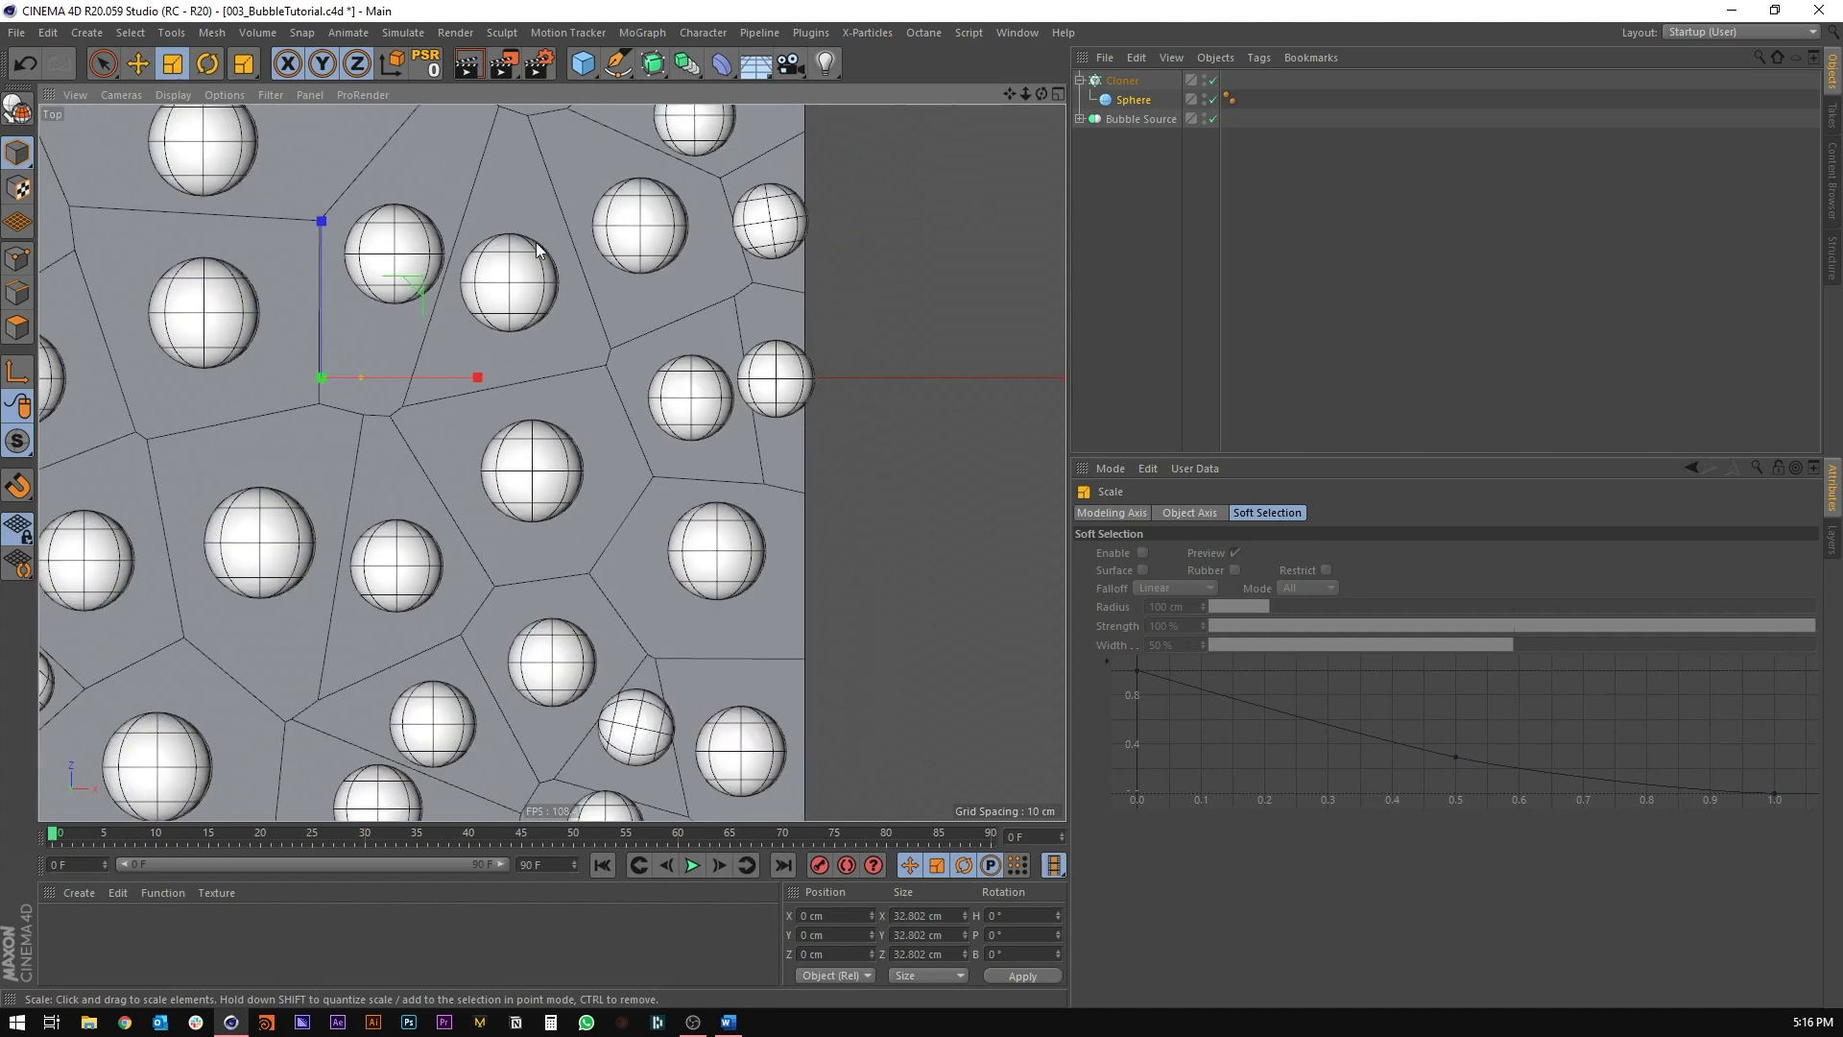
scroll(672, 332, "up", 5)
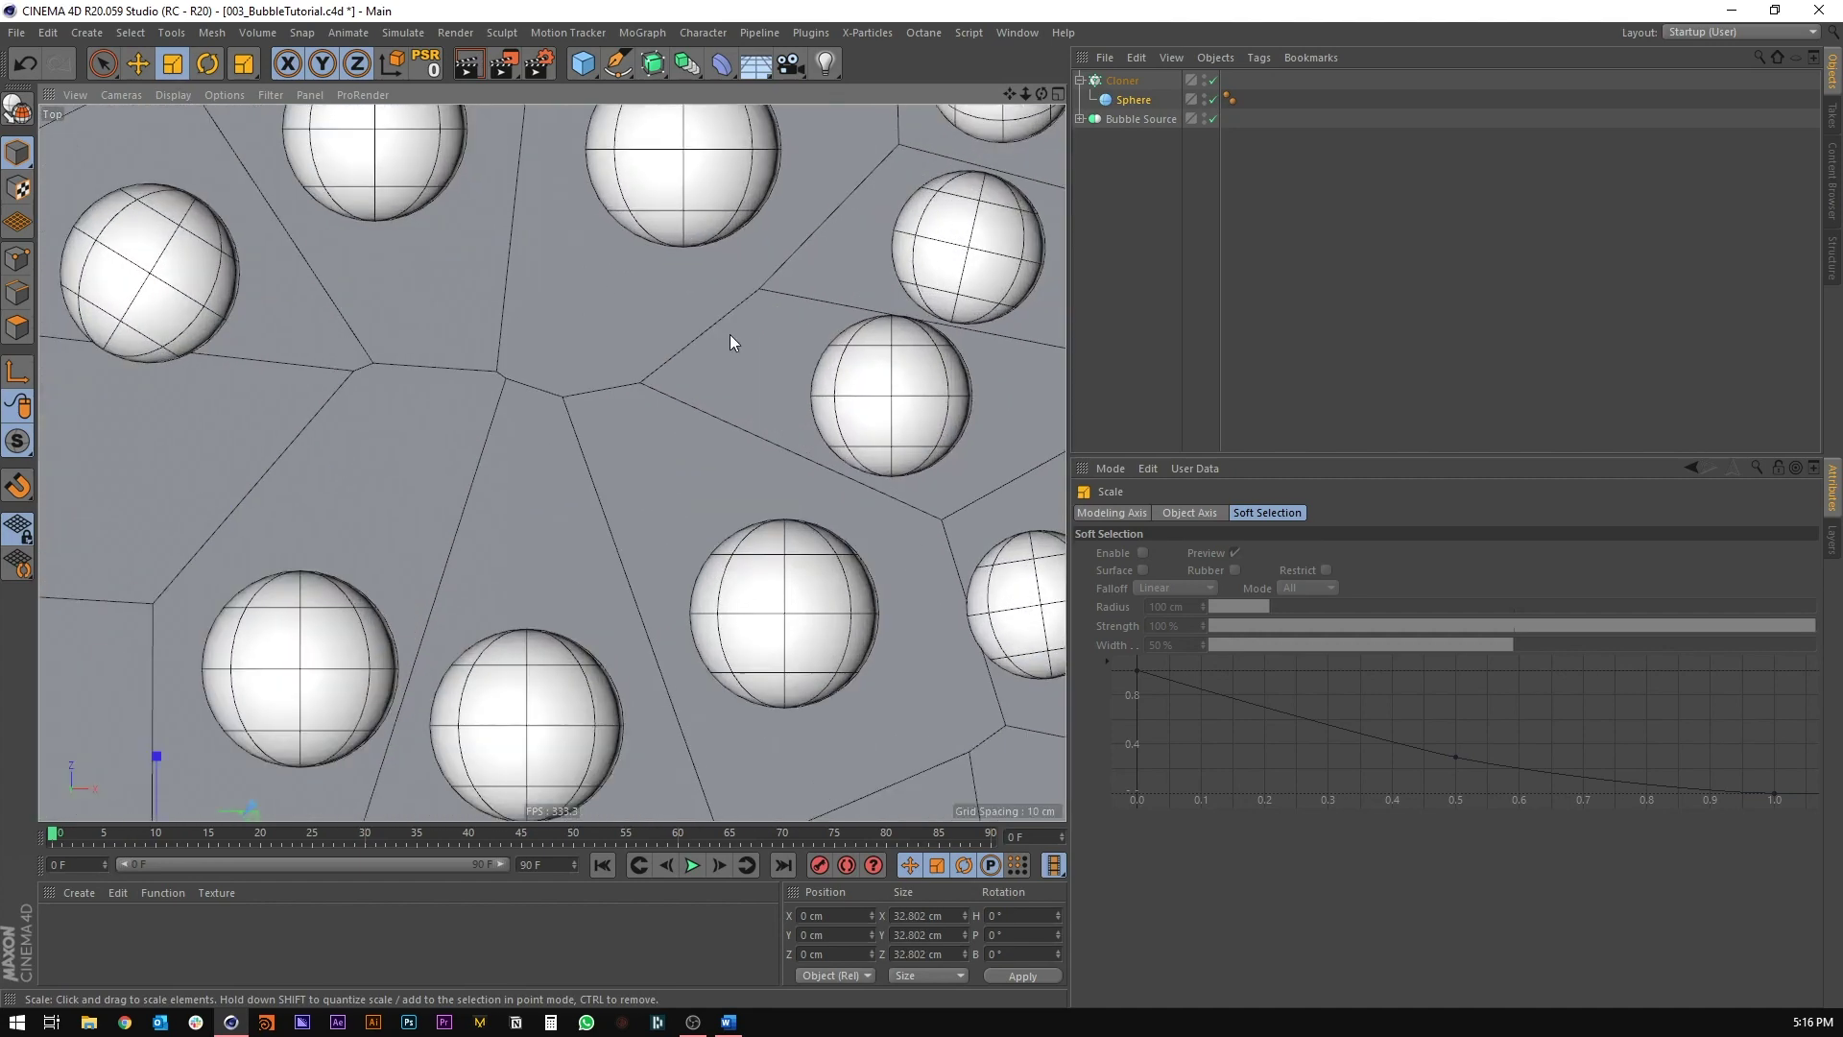
scroll(729, 344, "down", 3)
left_click_drag(732, 346, 716, 349)
scroll(773, 164, "down", 4)
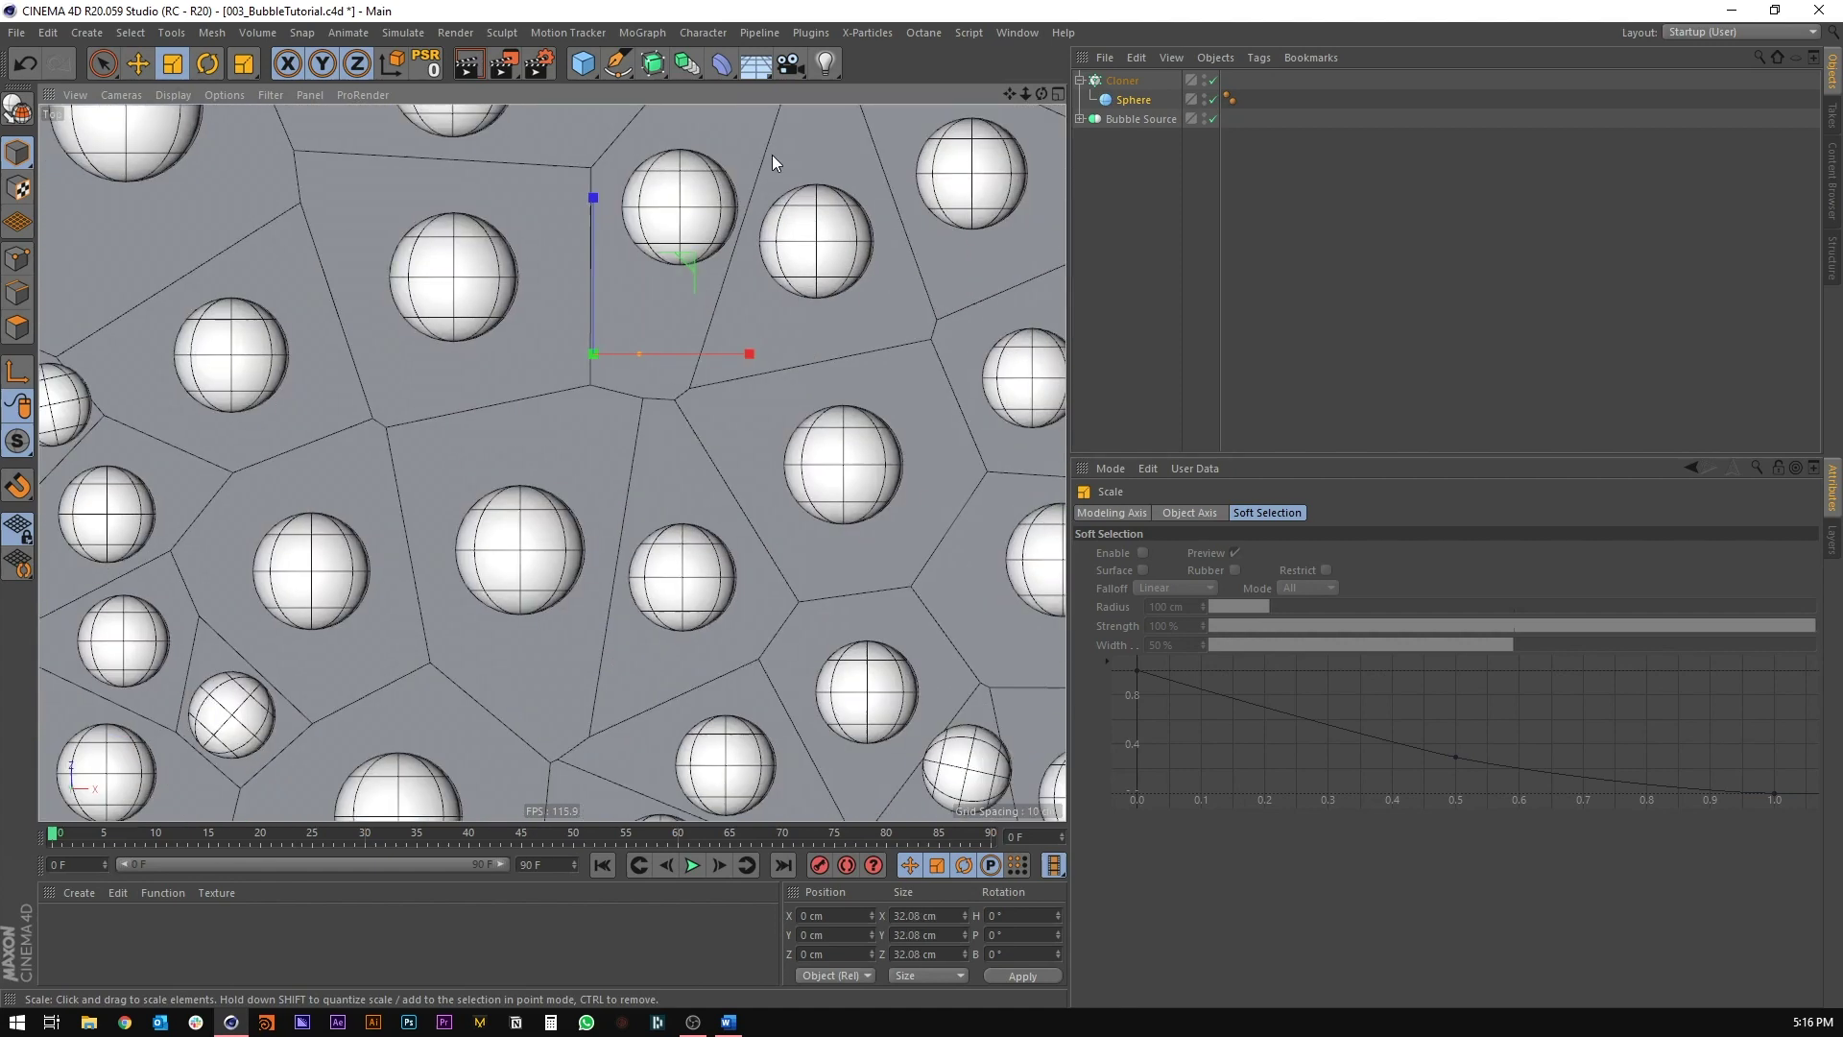
scroll(252, 331, "up", 5)
scroll(252, 331, "down", 3)
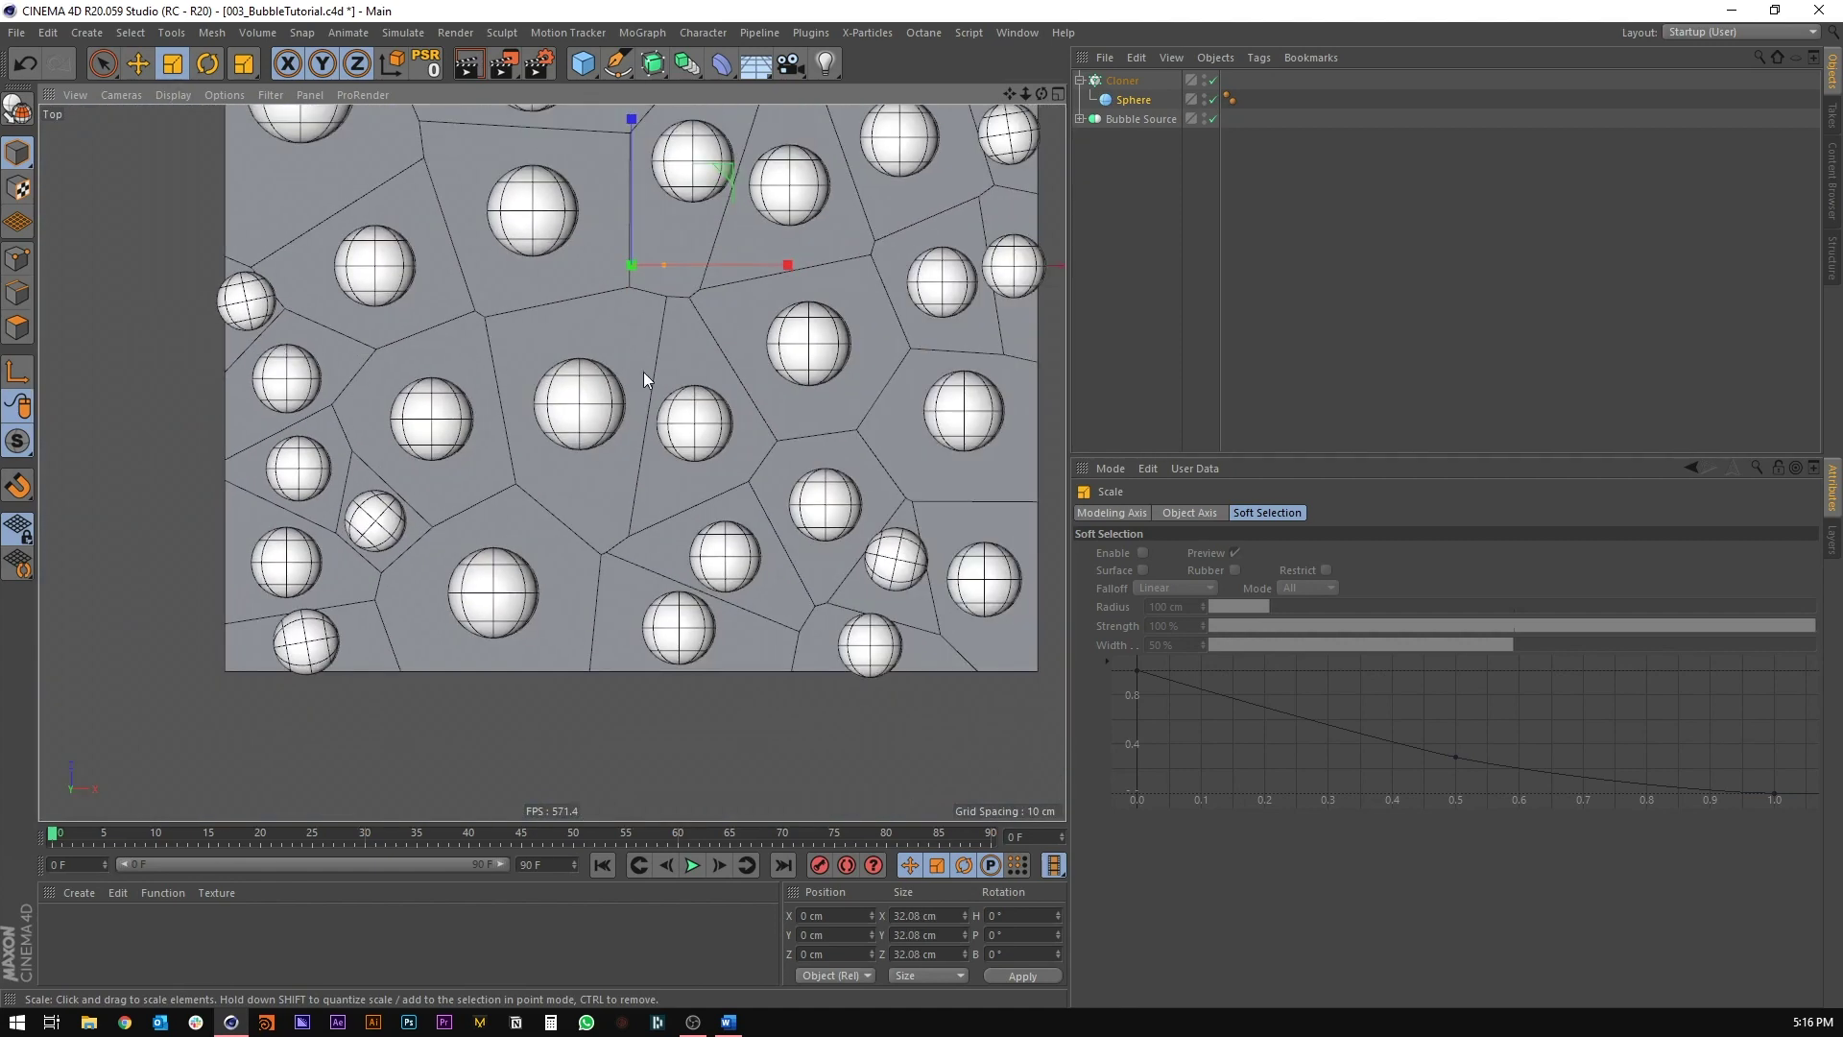
scroll(576, 403, "up", 3)
Step: Shrink the sphere to about 30.2 cm across and set the Cloner's scale amount to 24 %
left_click(1131, 85)
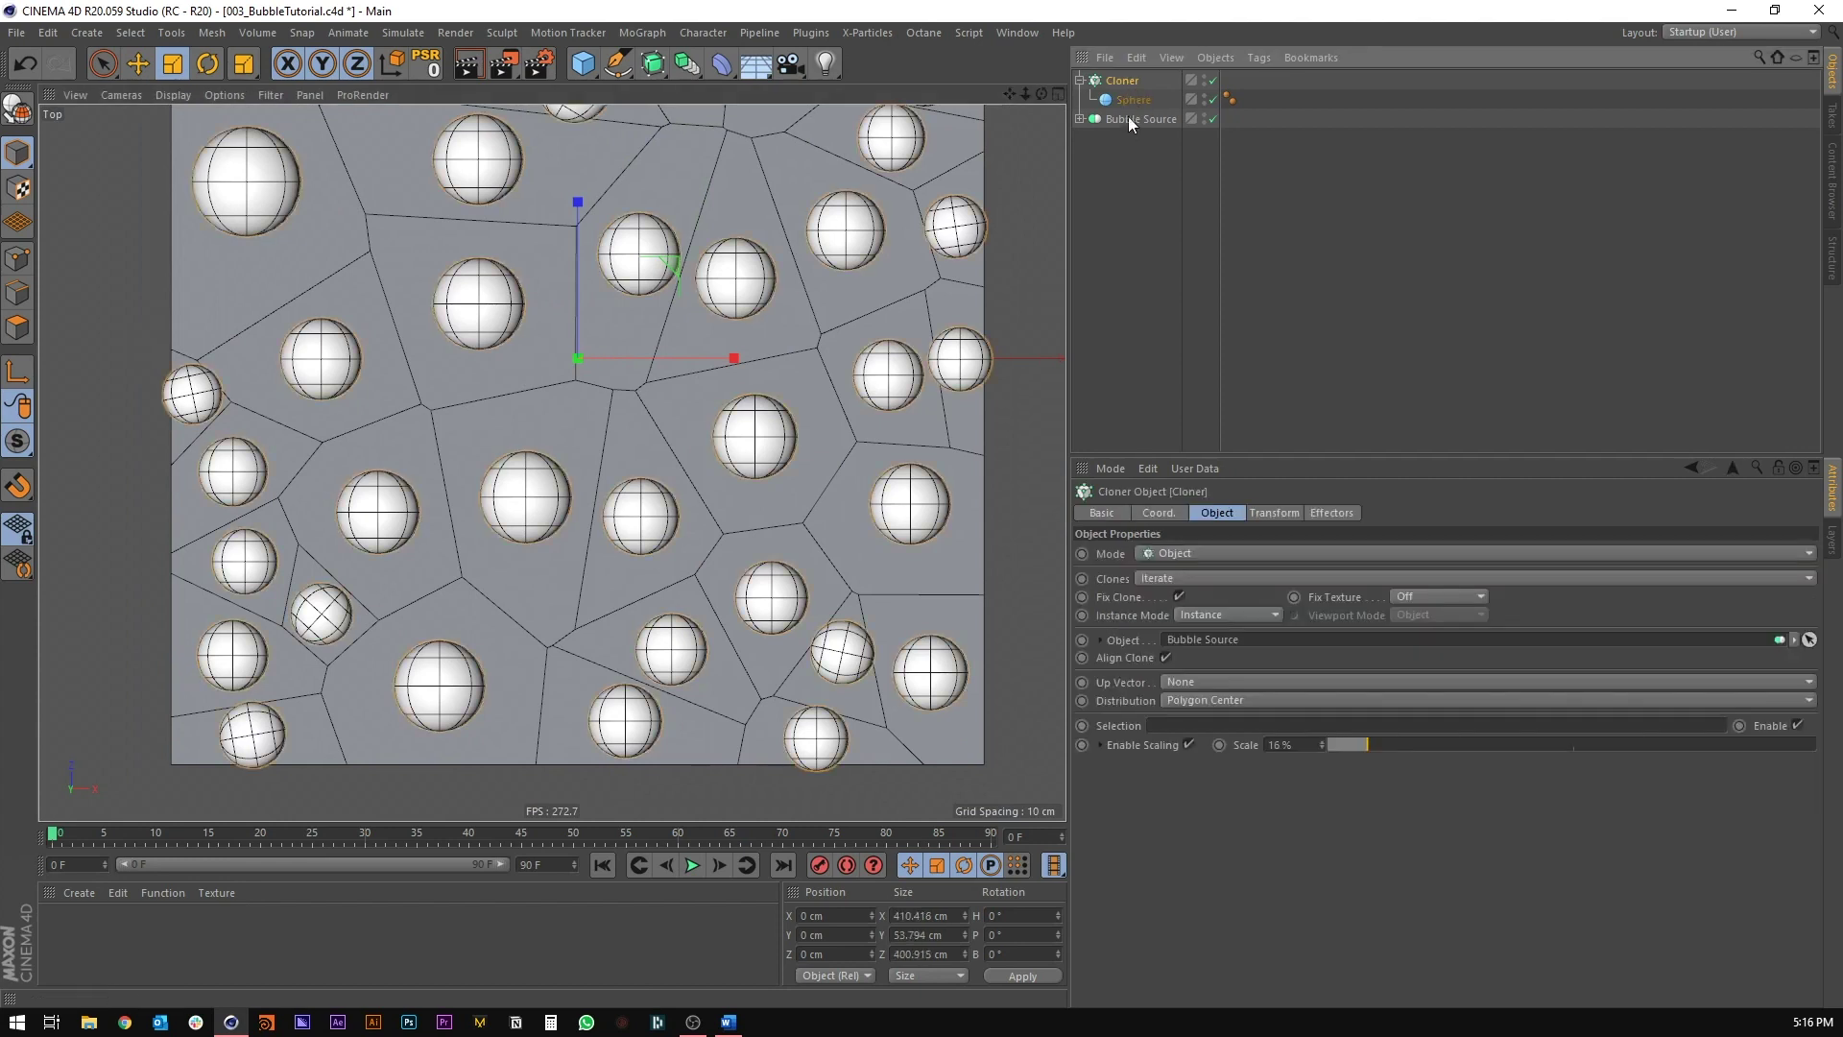
left_click(1132, 99)
left_click_drag(706, 284, 669, 283)
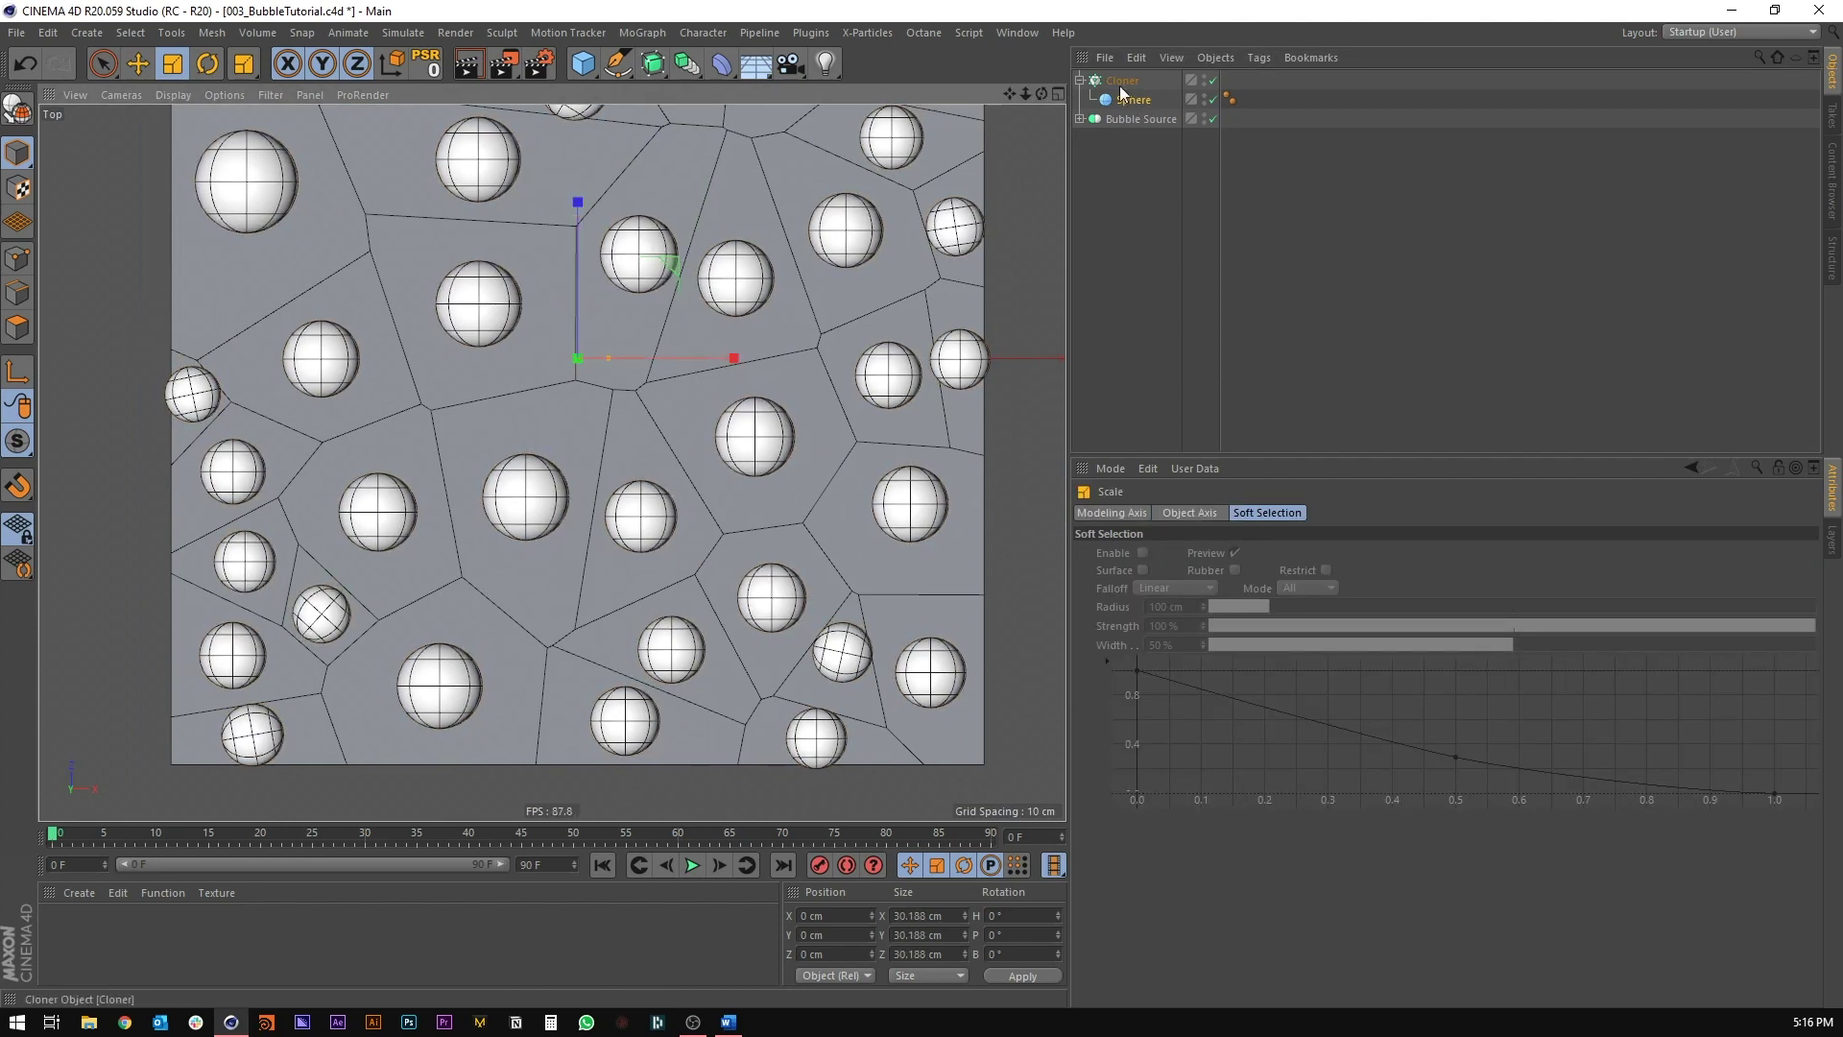
left_click(1121, 80)
left_click_drag(1369, 741, 1388, 741)
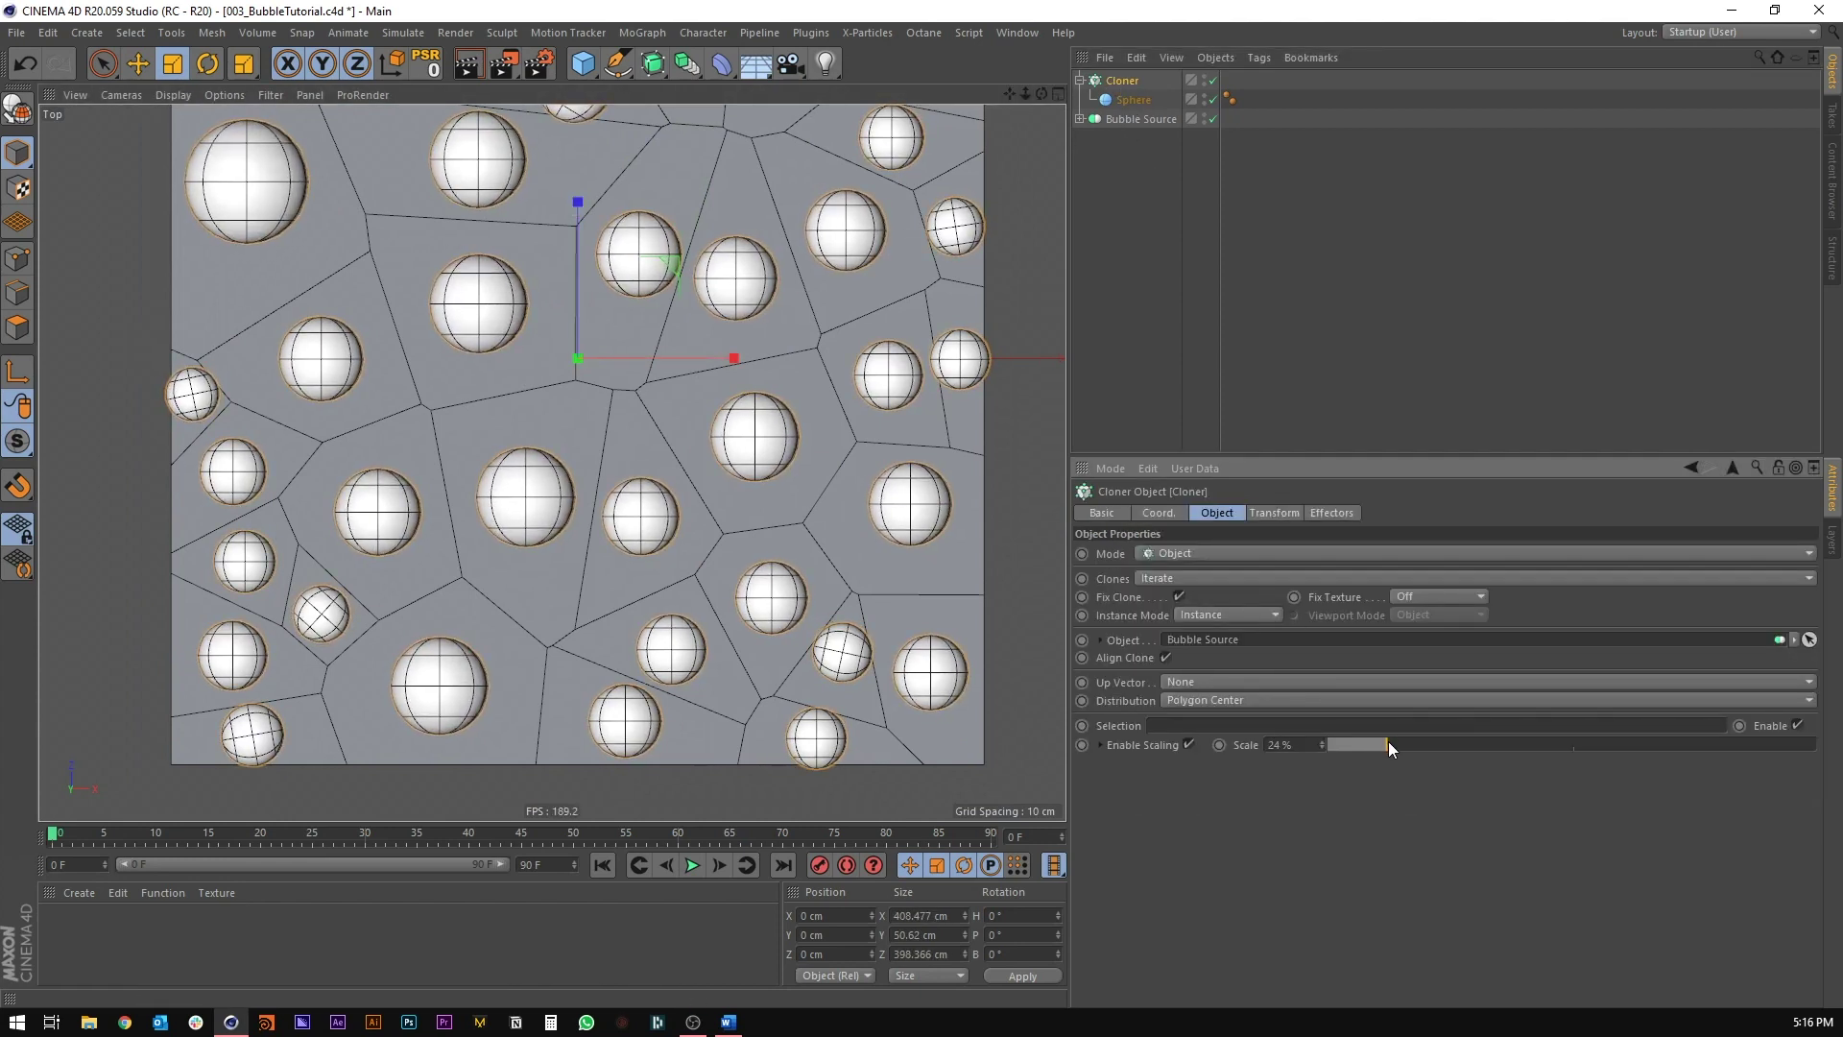
Step: Return to the perspective view, deselect everything and save the project
middle_click_drag(721, 431, 724, 491, "alt")
middle_click(607, 487)
middle_click(367, 348)
left_click_drag(367, 348, 518, 378, "alt")
left_click(920, 363)
key("ctrl+s")
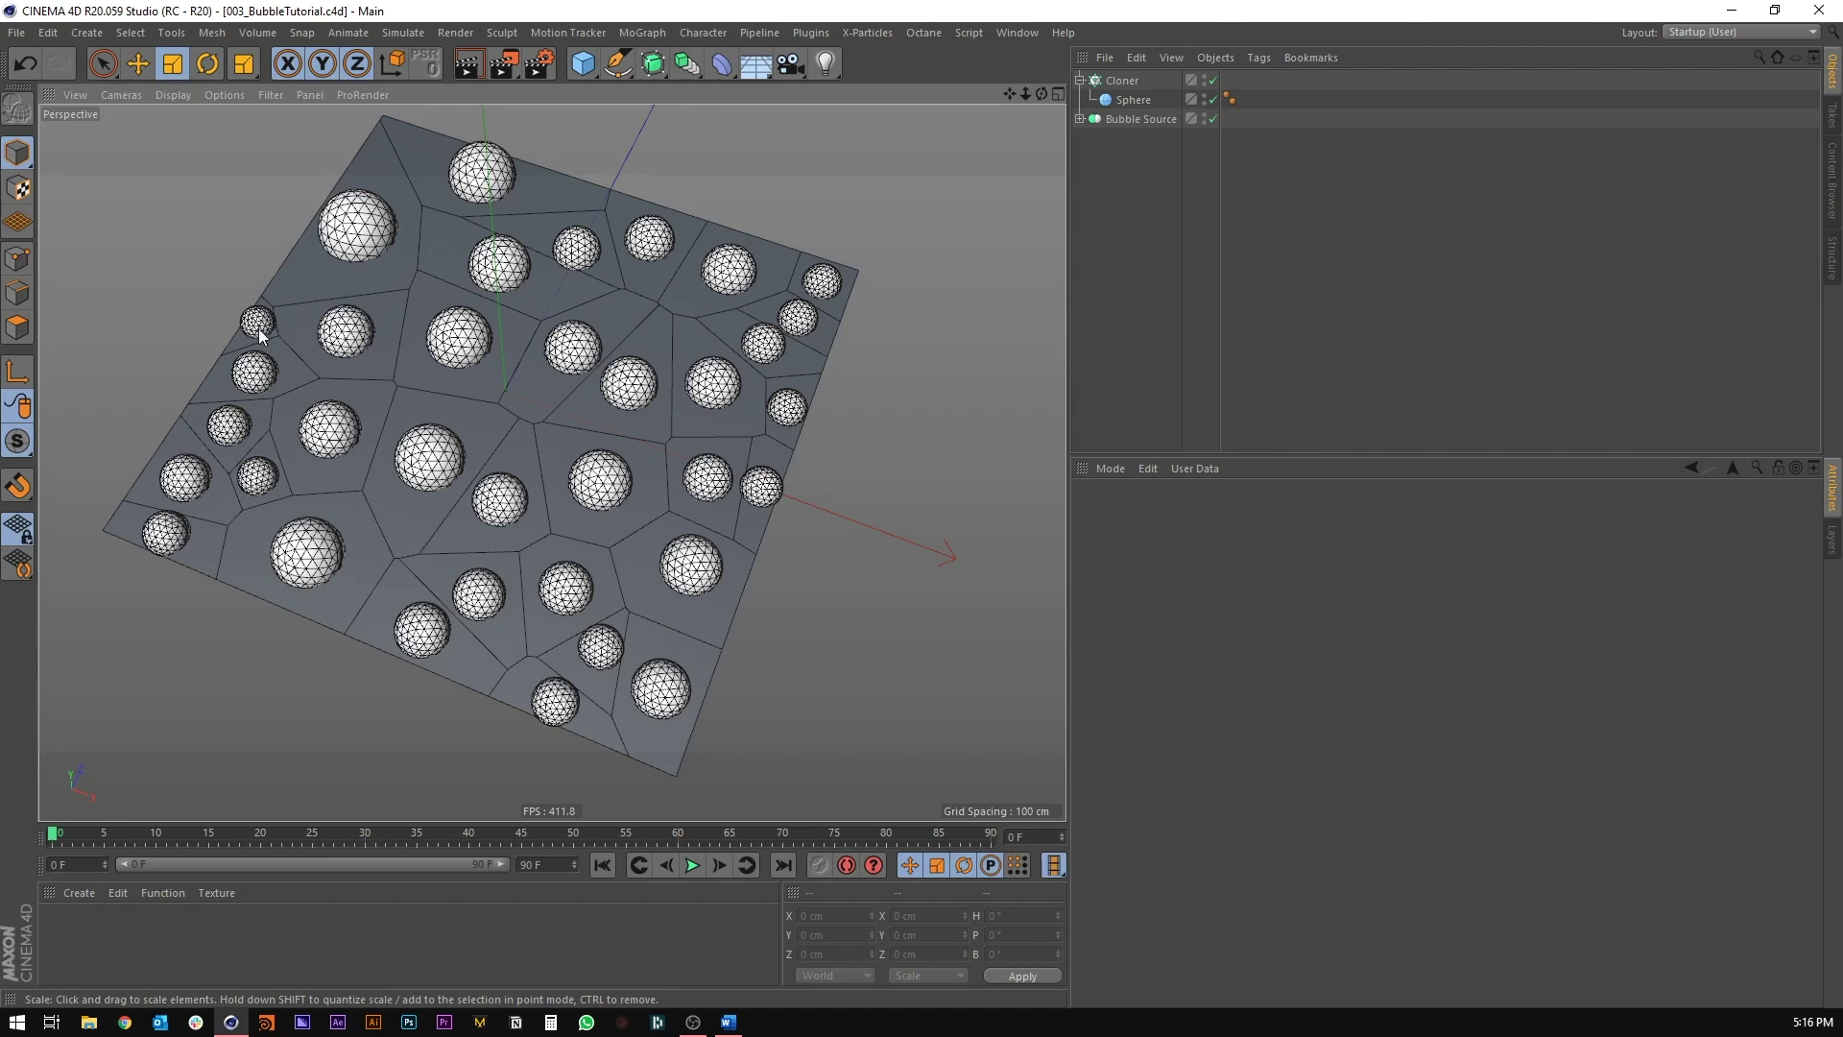
Step: Collapse the Cloner's hierarchy, rename it Bubbles and clear the selection
left_click(1079, 79)
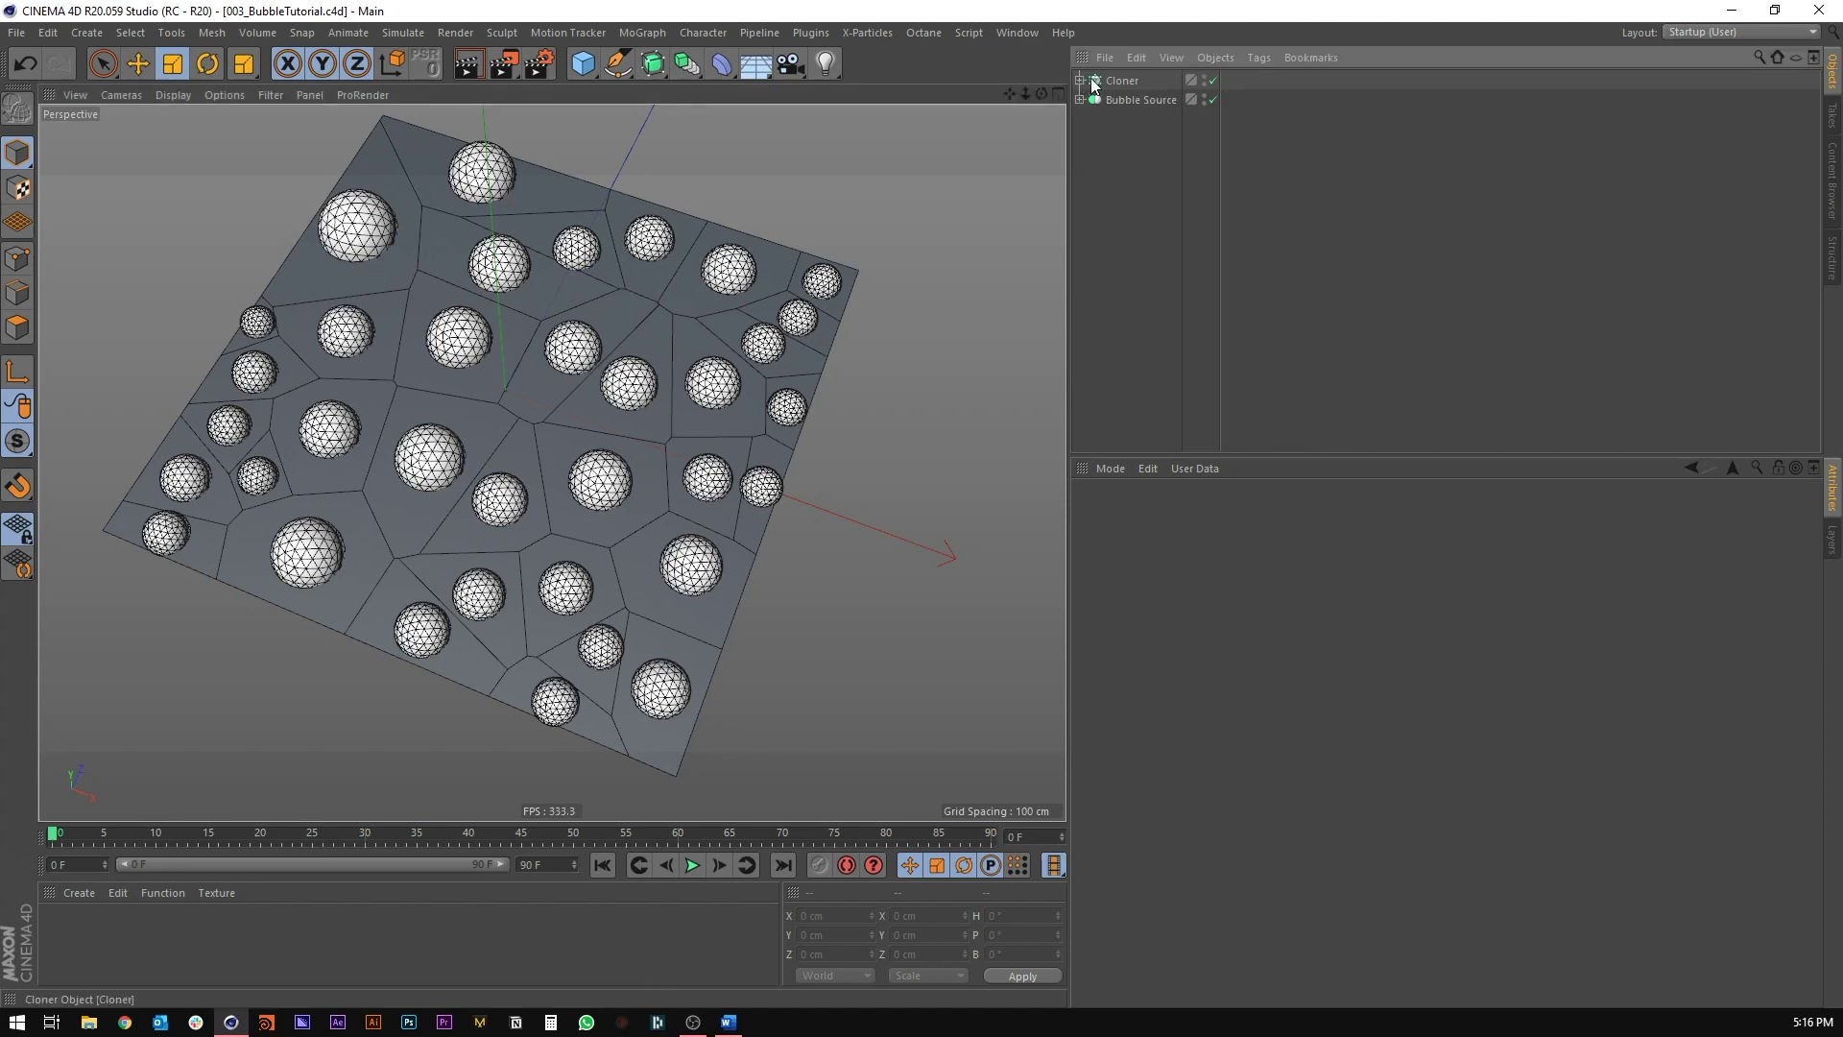
left_click(1121, 80)
double_click(1122, 80)
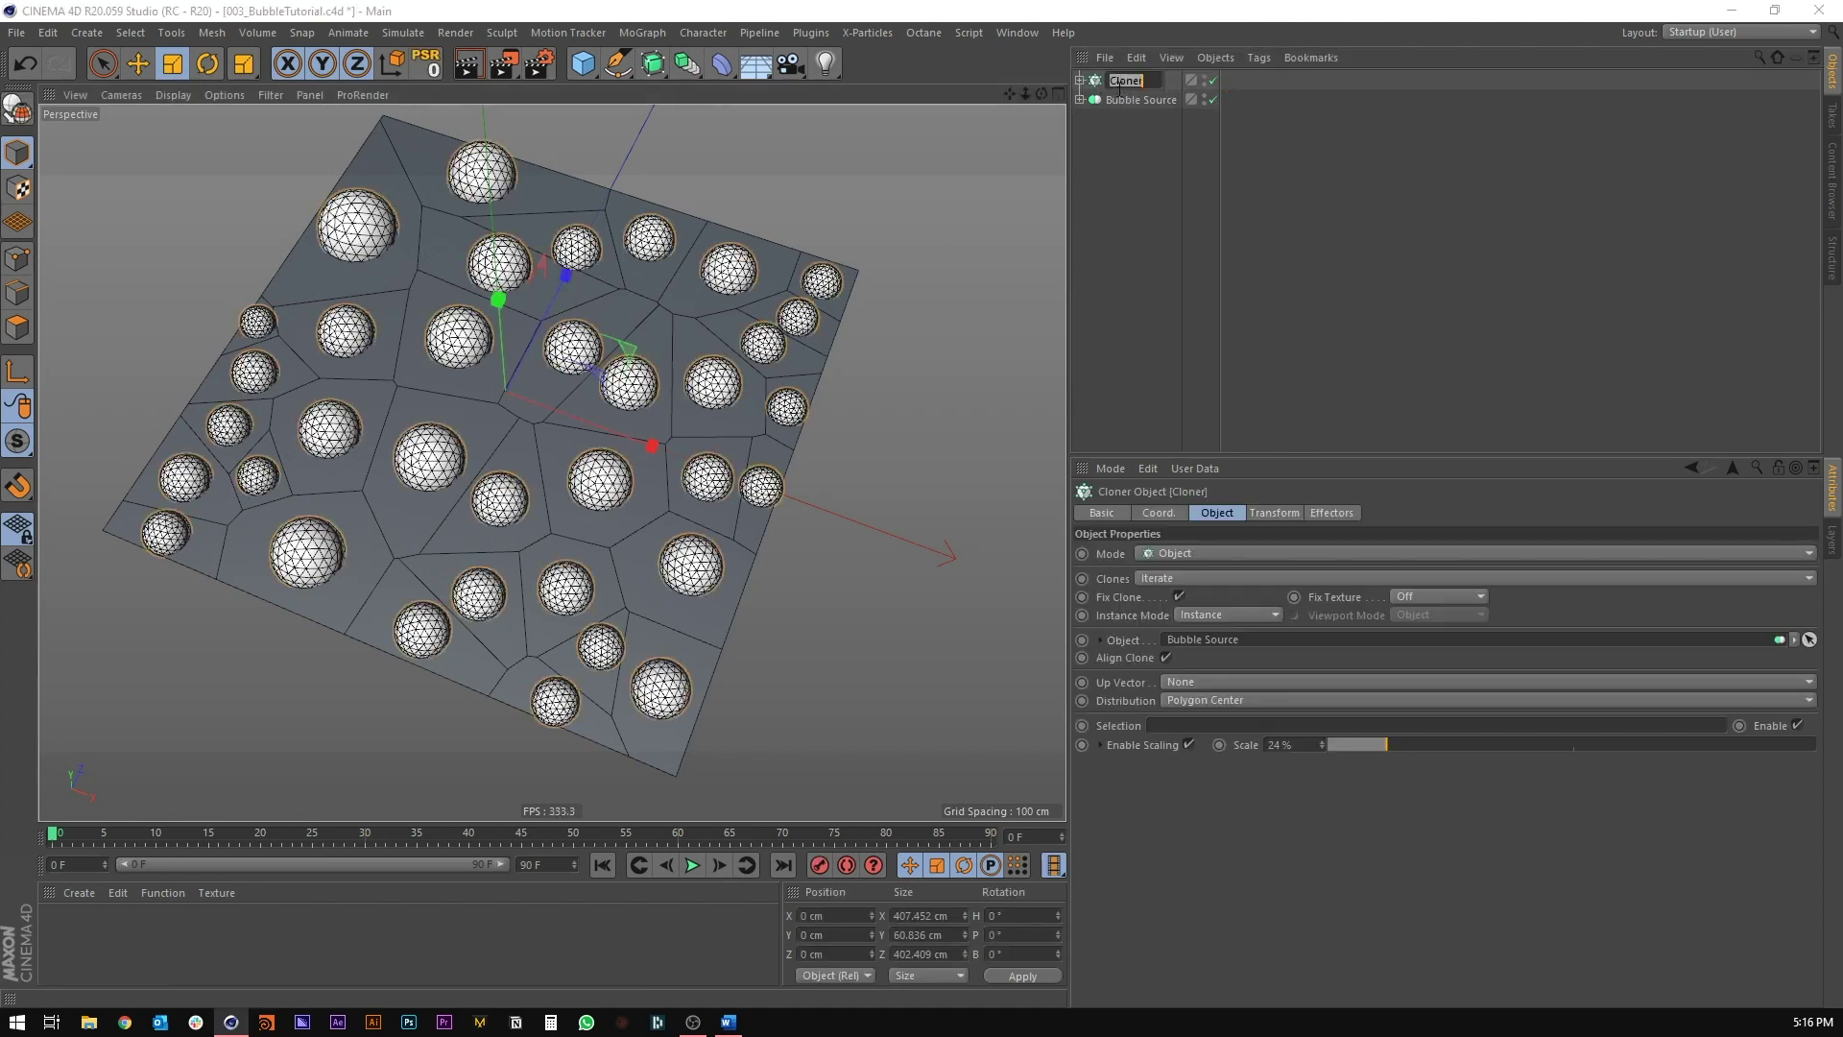
type("Bubbles")
key("Return")
left_click(1087, 114)
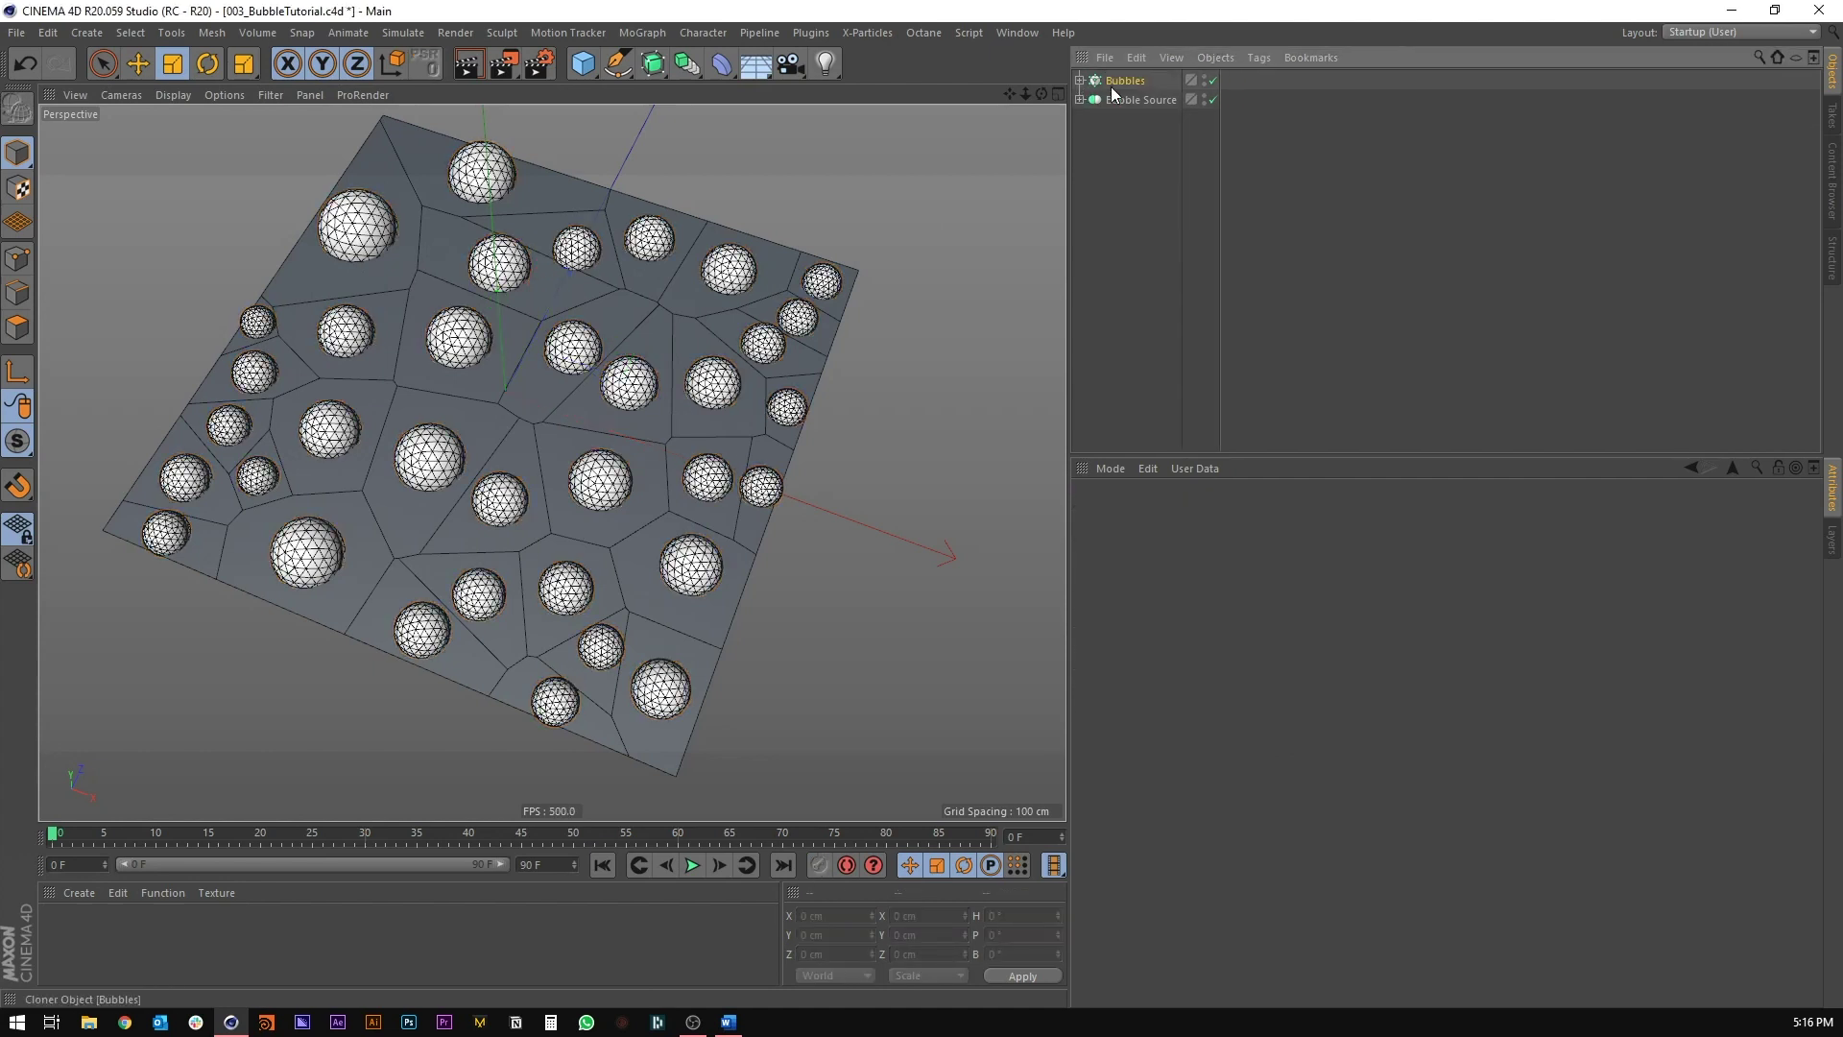
Step: Save the project and add a Plain effector to the Bubbles cloner
left_click(1114, 93)
key("ctrl+s")
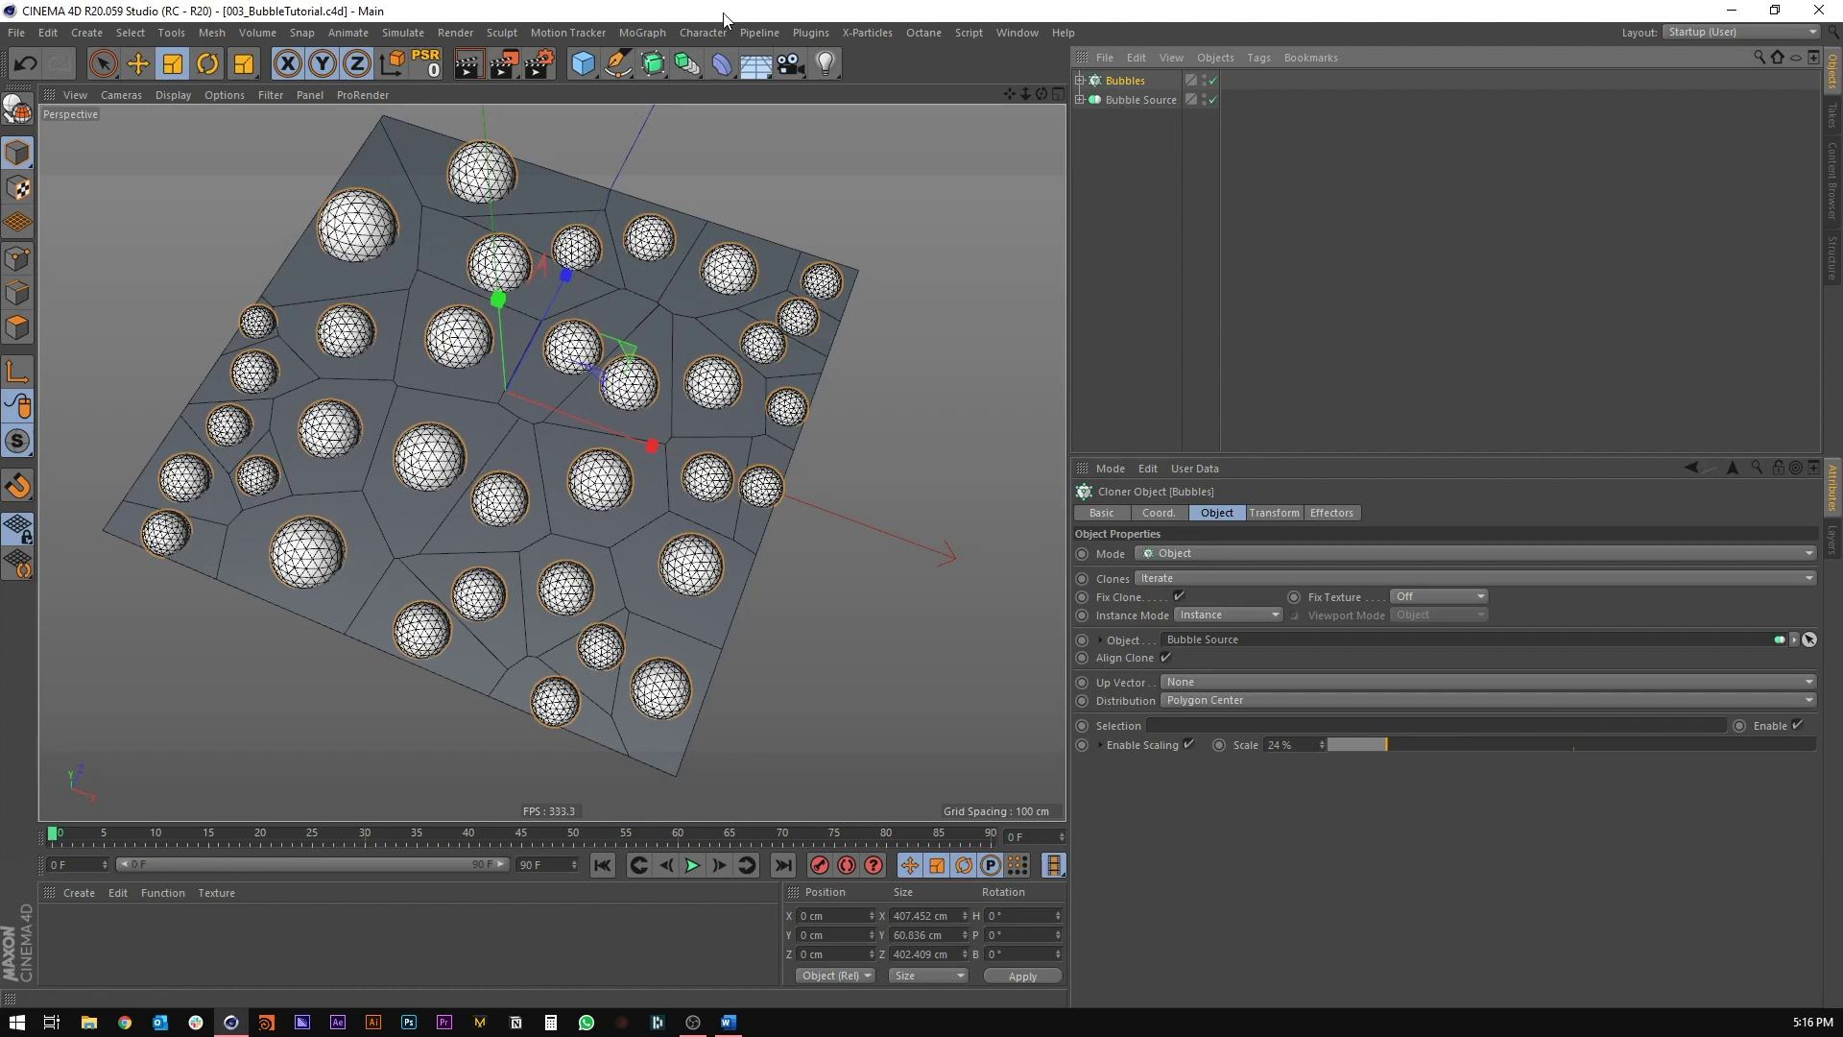
left_click(651, 33)
mouse_move(660, 61)
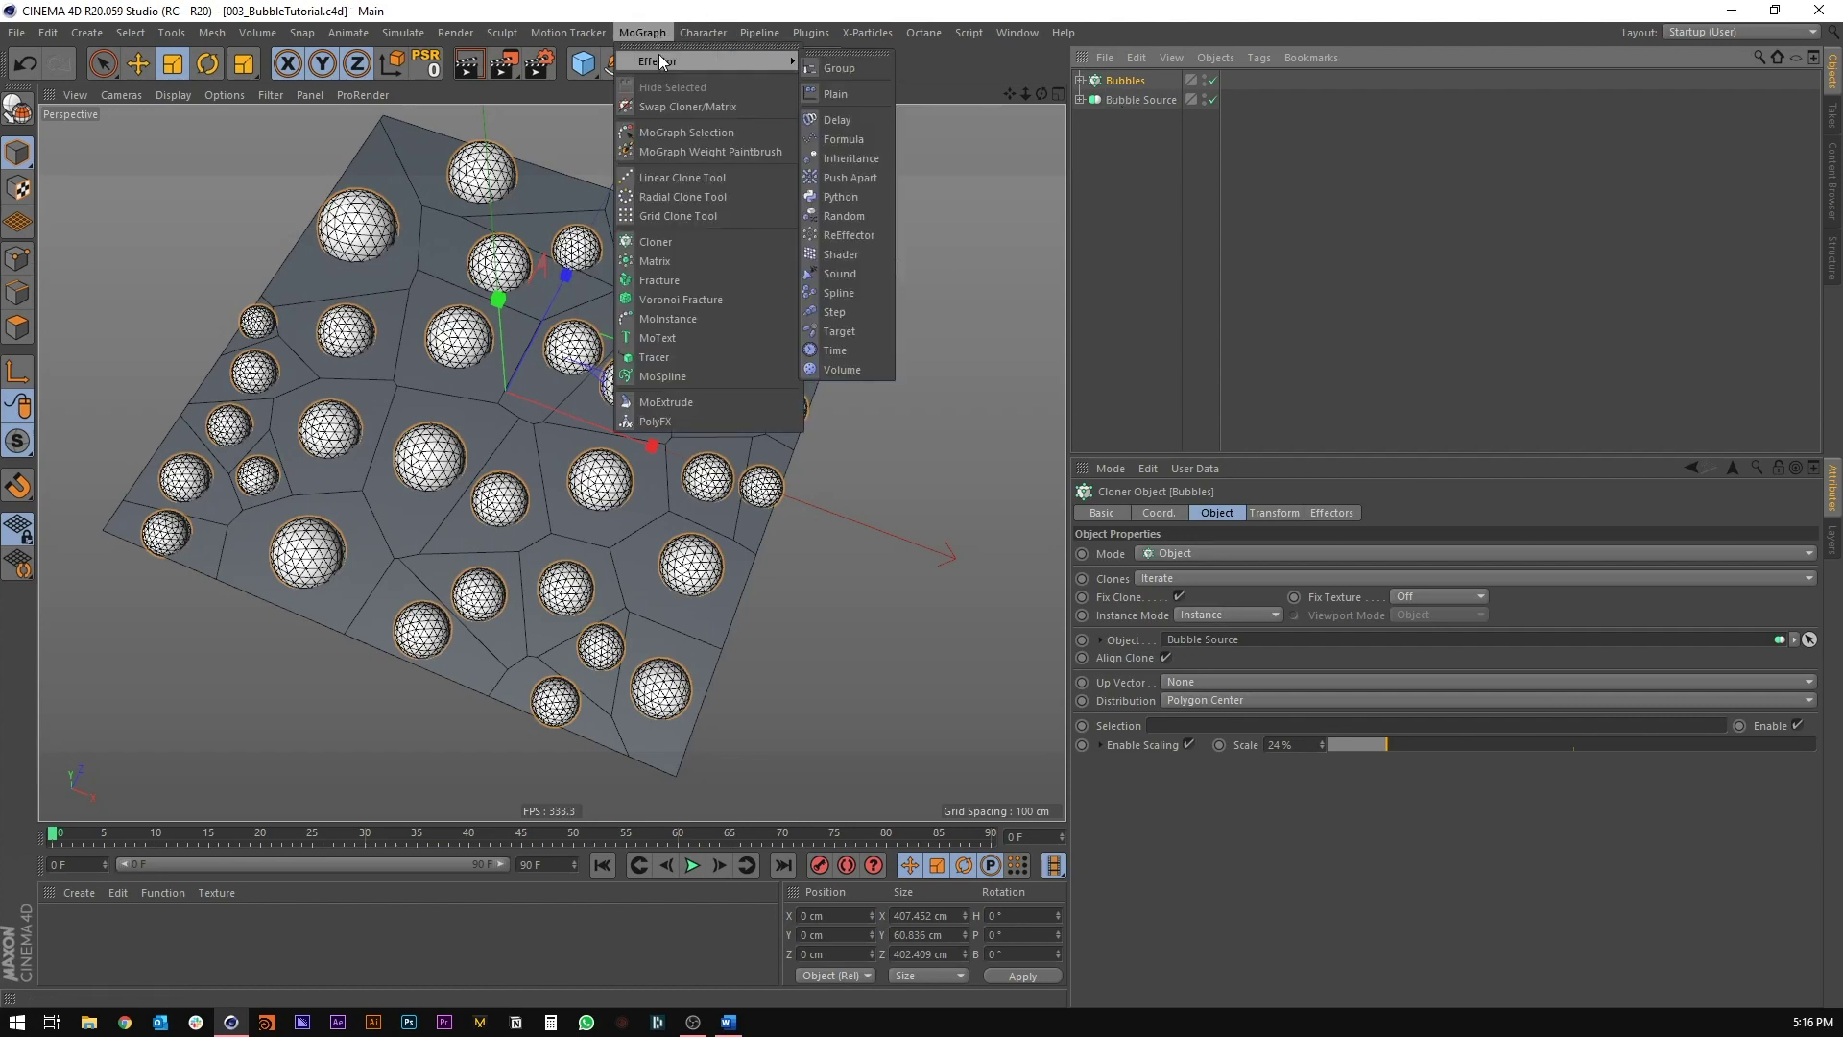
left_click(870, 94)
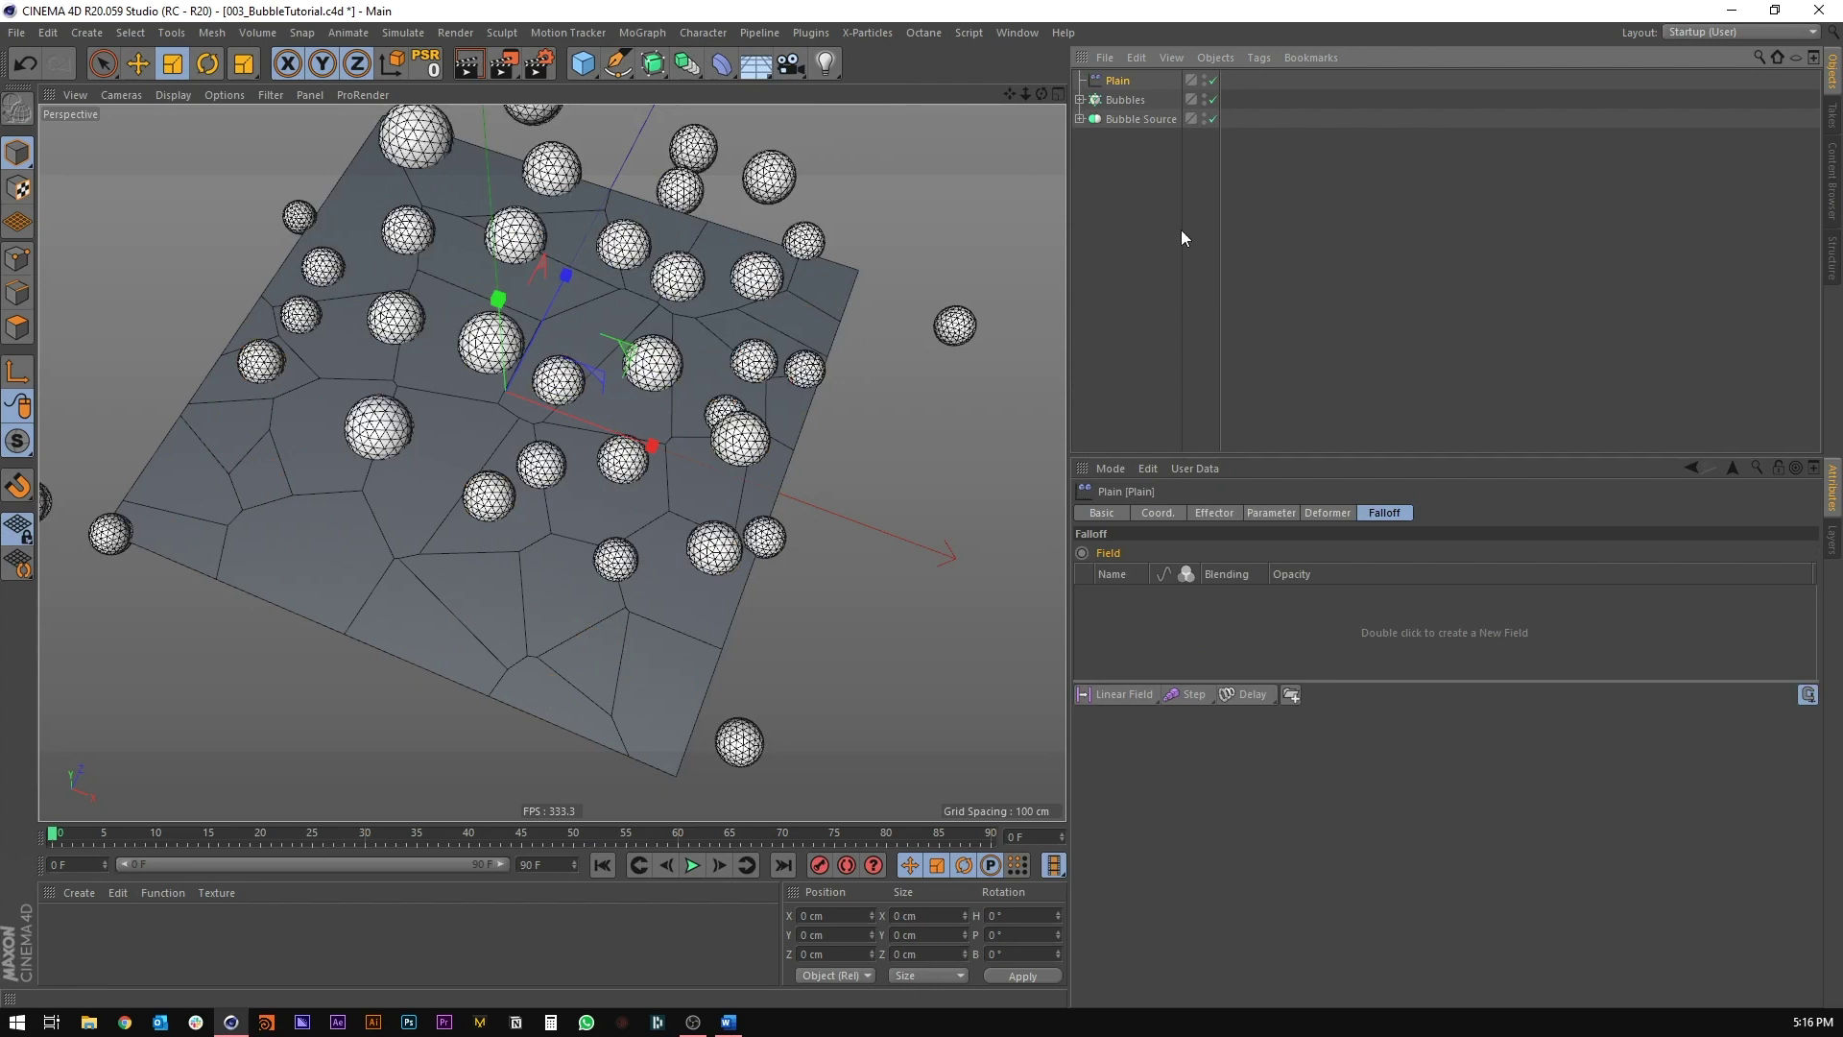
Step: Set the Plain effector's Y position to 0 cm and turn off its Position influence
left_click(1271, 513)
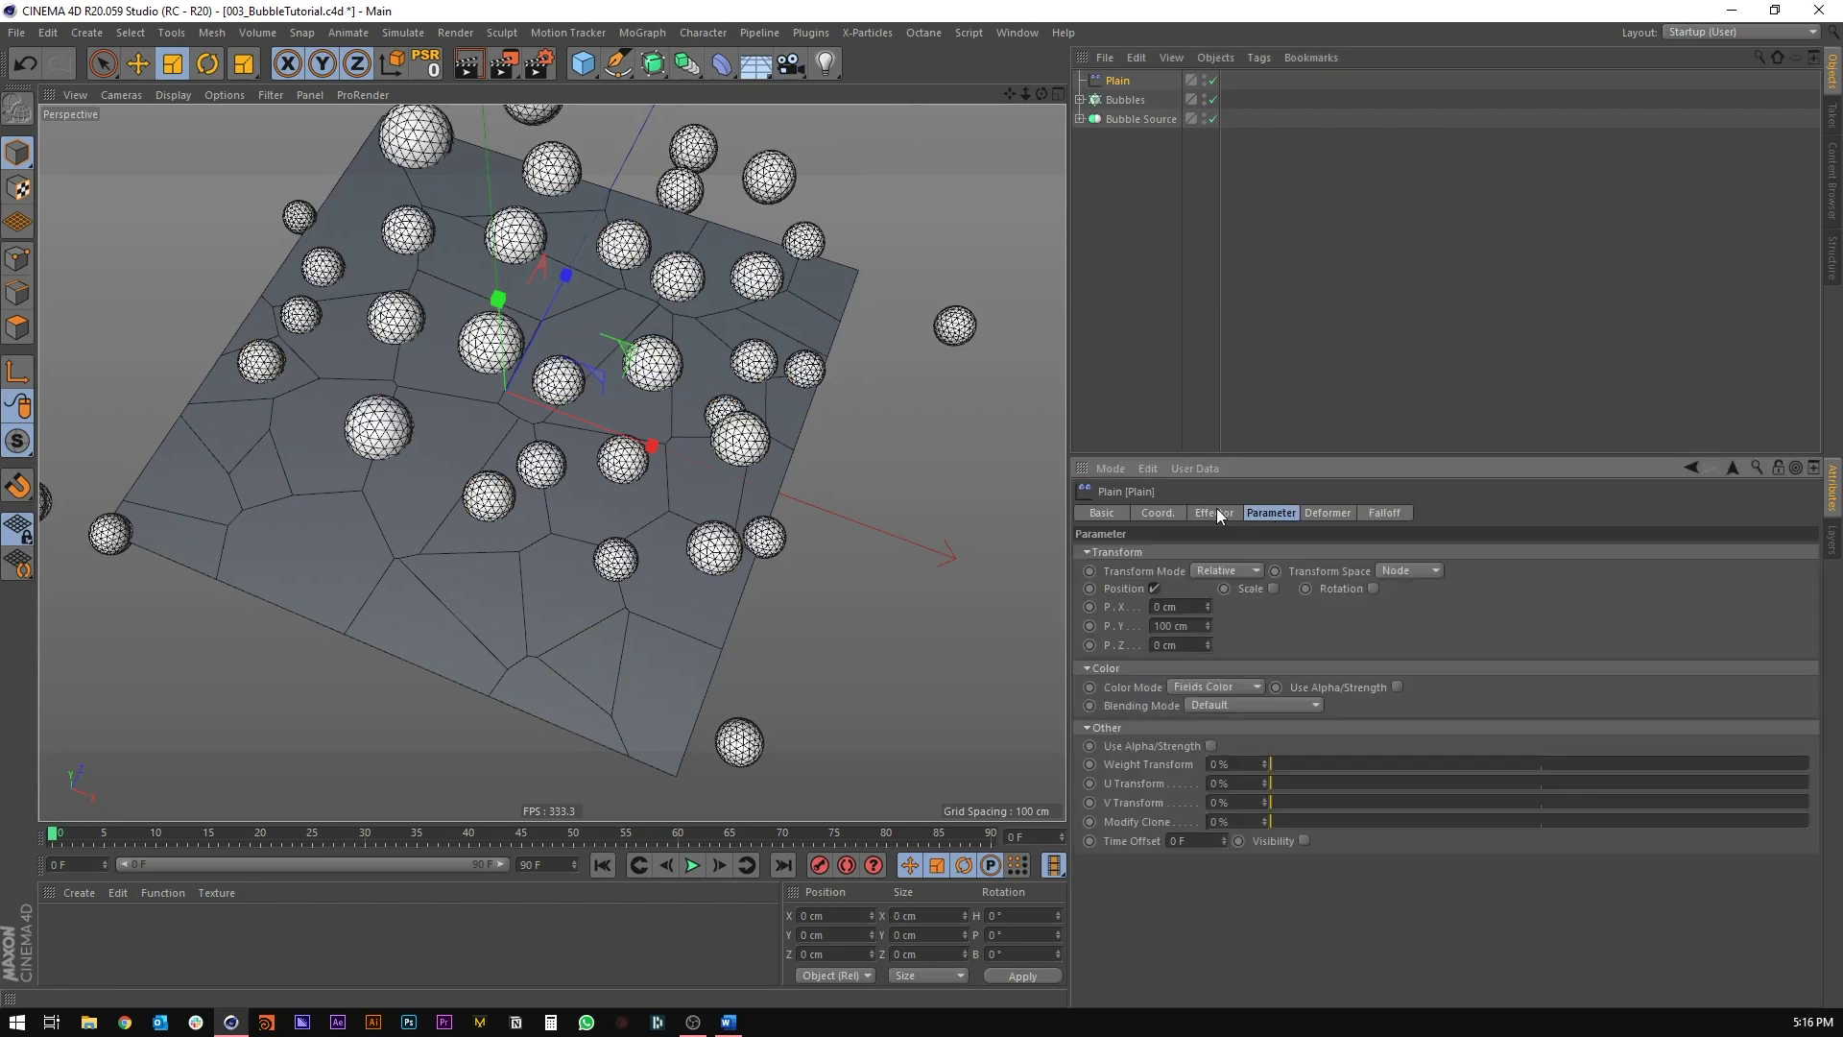
left_click(1188, 626)
type("0")
key("Return")
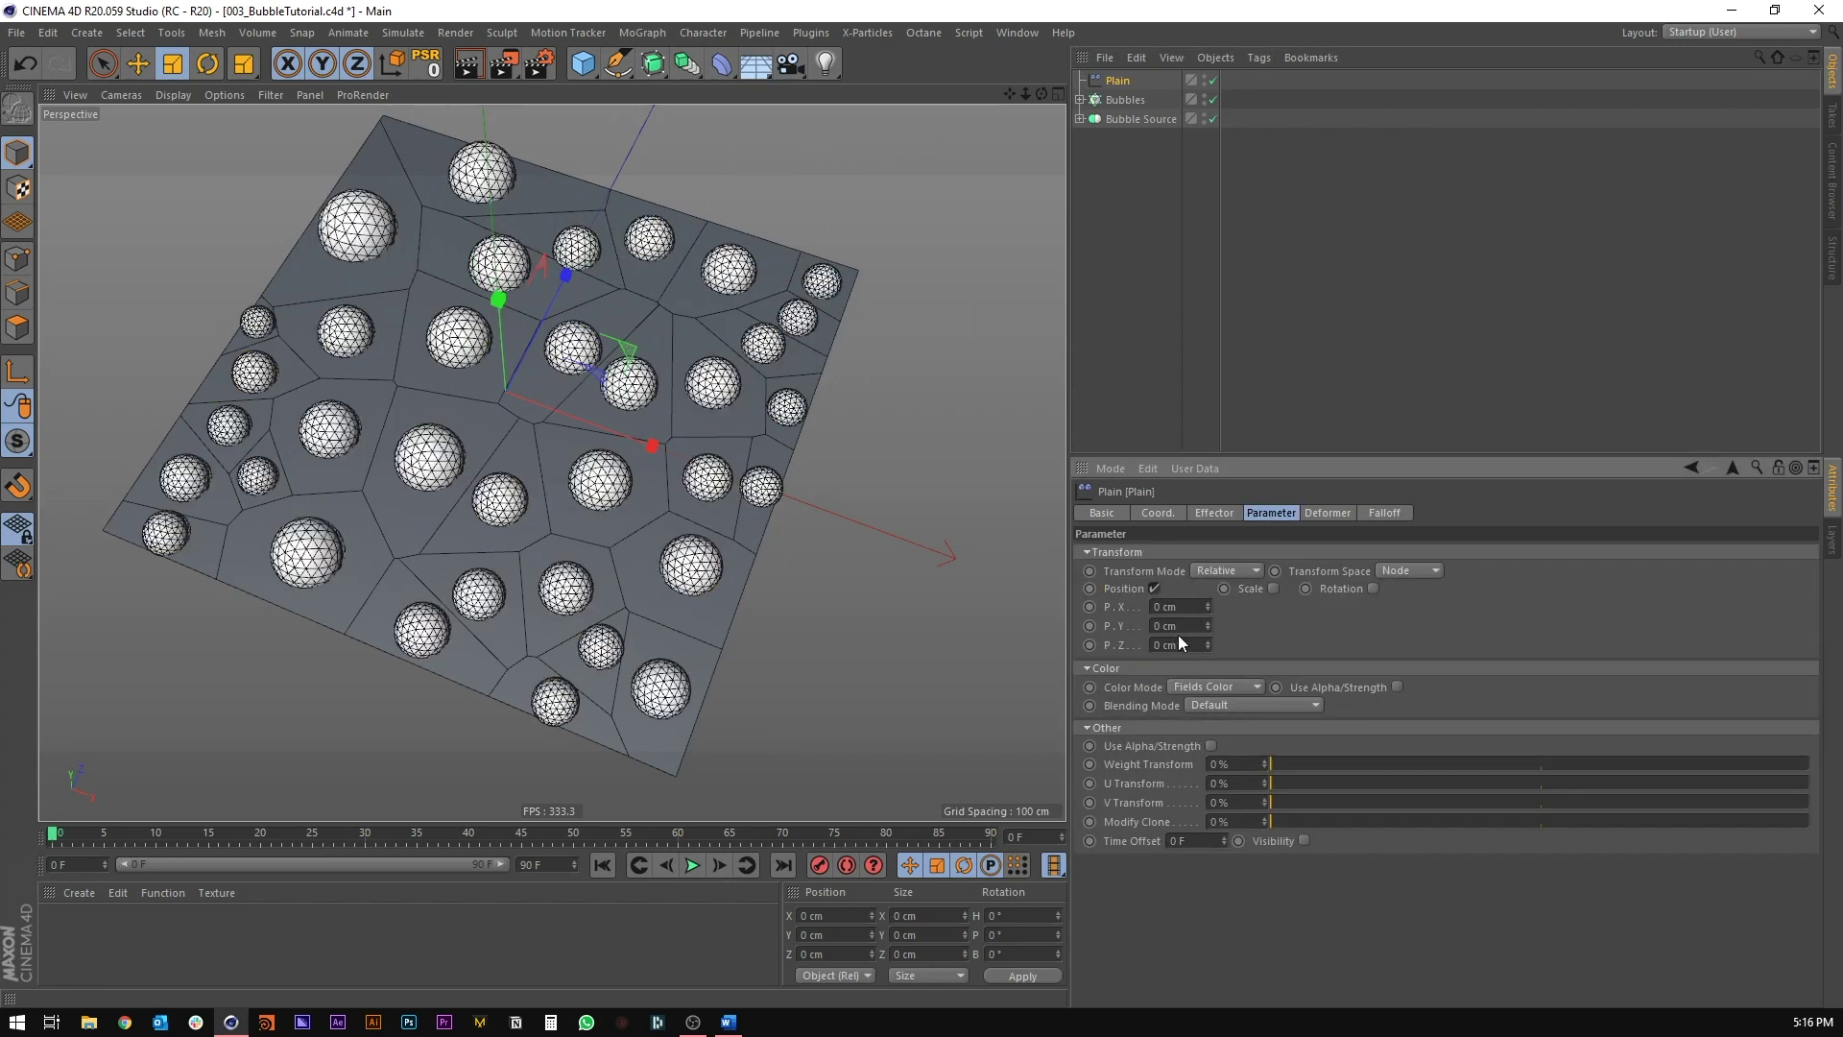
left_click(1155, 589)
Step: Enable Scale with Uniform Scale on the Plain effector and set the scale to 0.75
left_click(1235, 589)
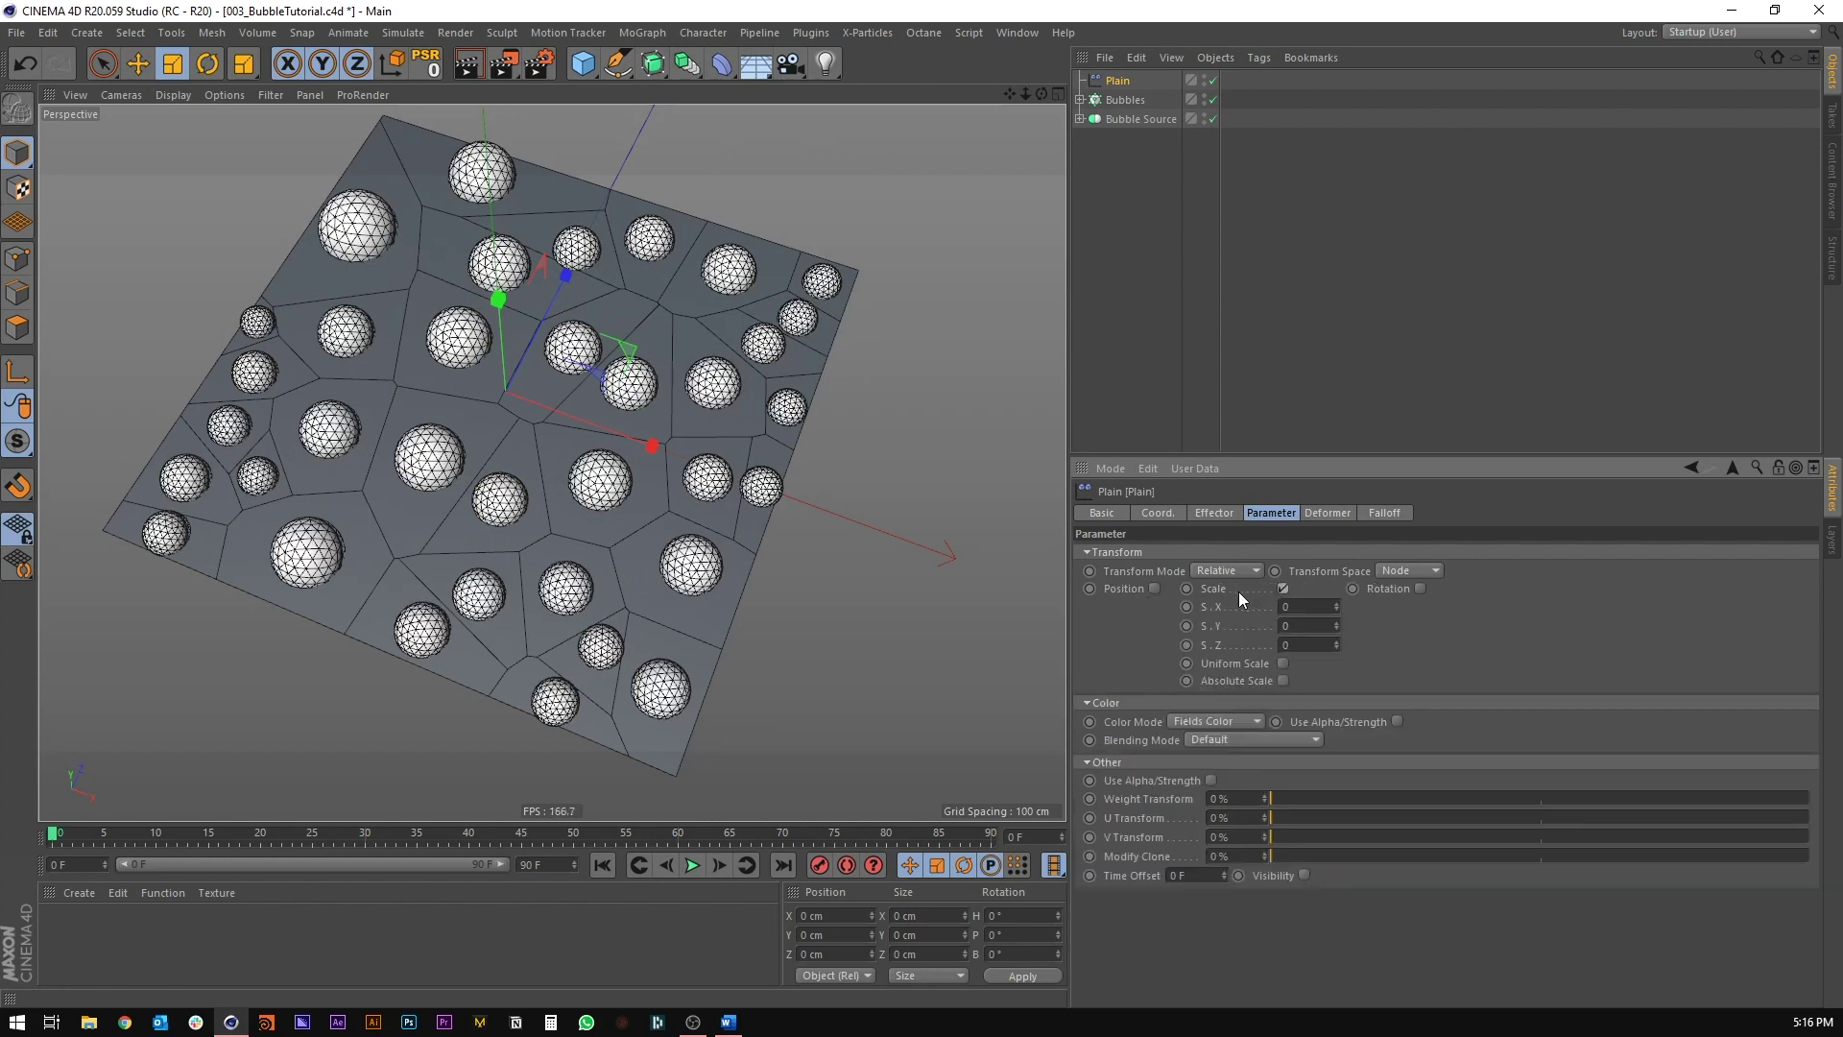
left_click(1283, 663)
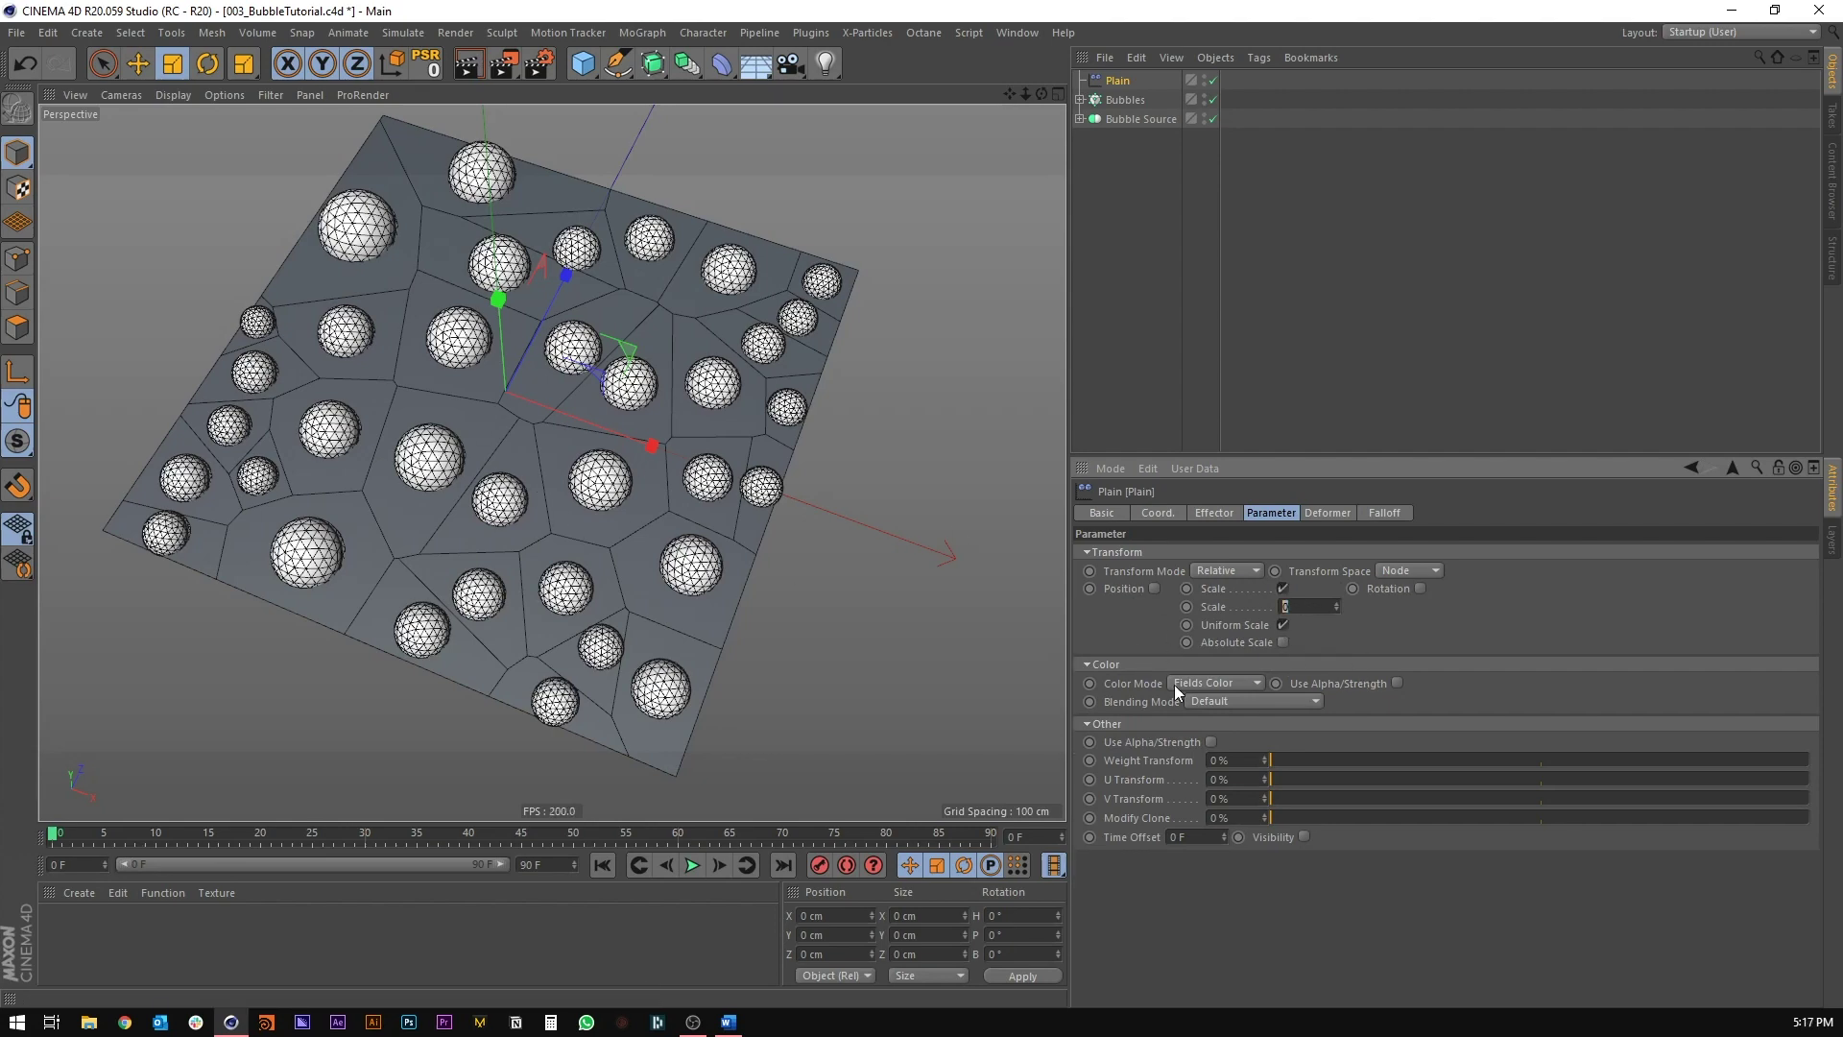
type("0.75")
key("Return")
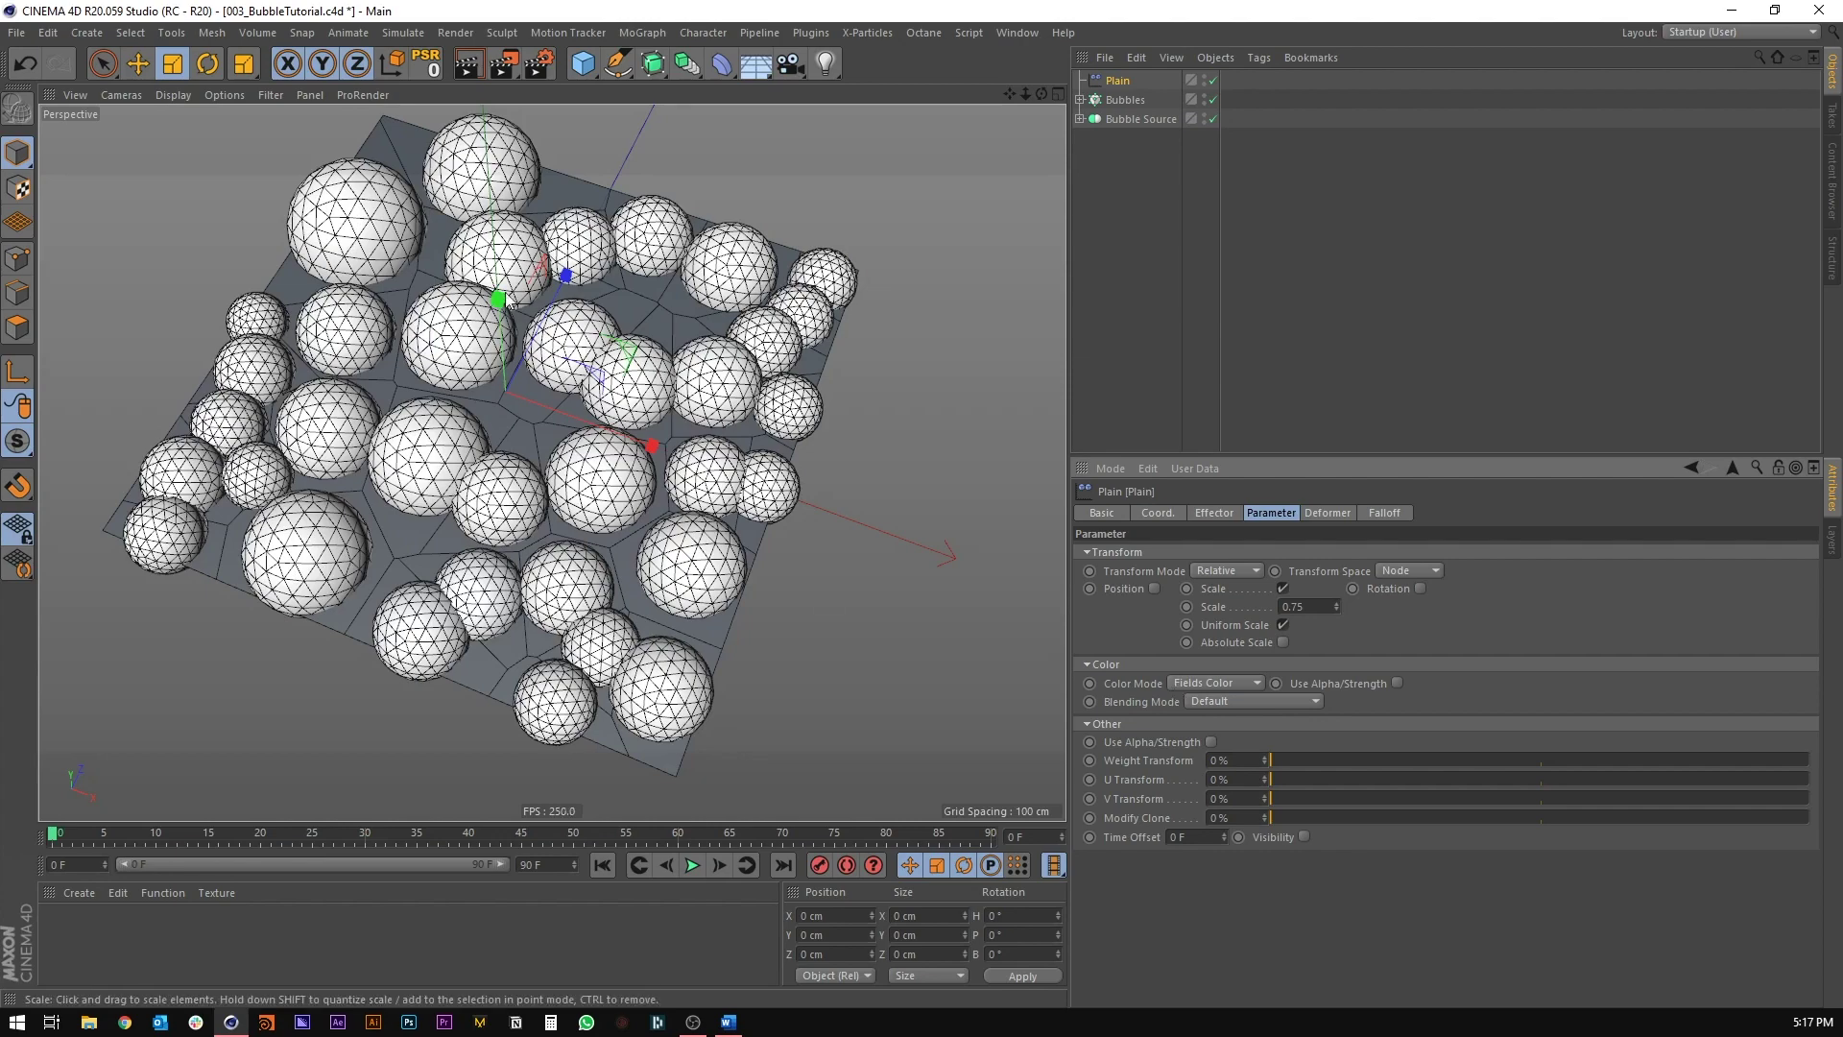
Step: Raise the effector's uniform scale in stages to 0.85, 1 and finally 1.15, checking how the bubbles overlap
left_click_drag(506, 293, 559, 380, "alt")
left_click(1314, 605)
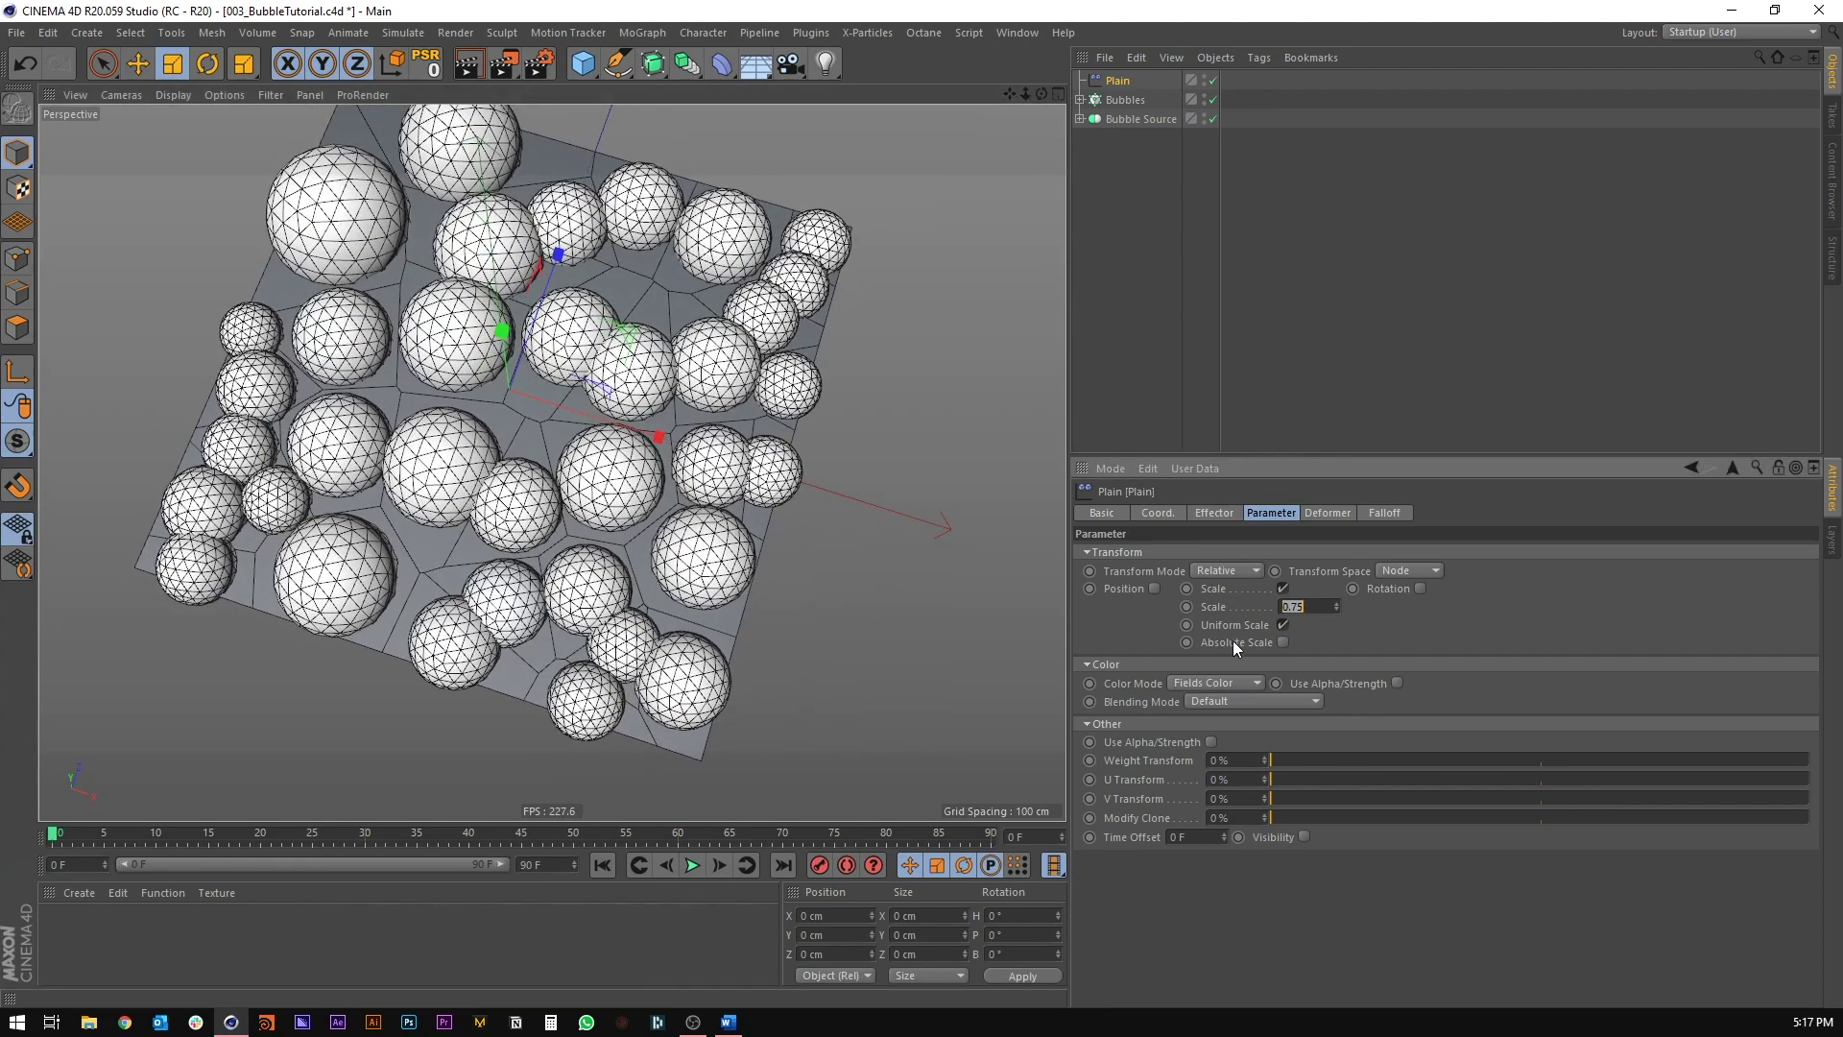
type("0.85")
key("Return")
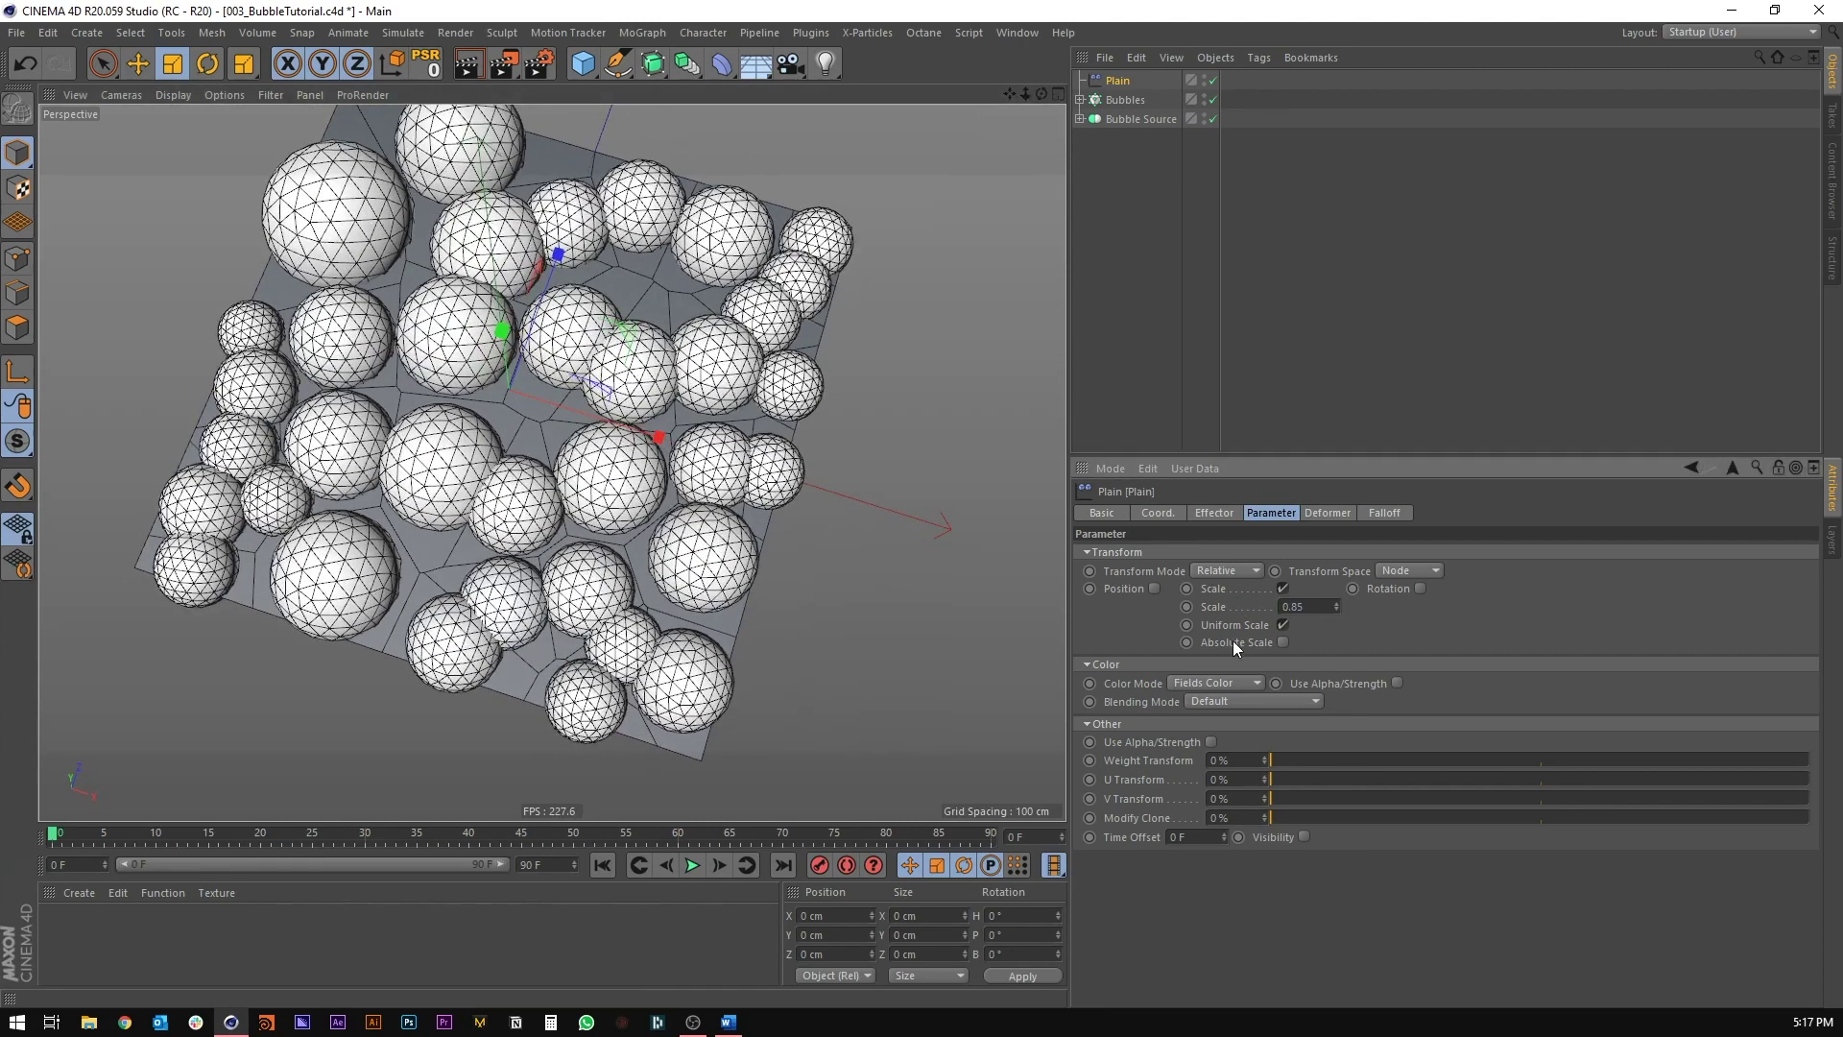
left_click_drag(517, 294, 455, 404, "alt")
left_click(1302, 606)
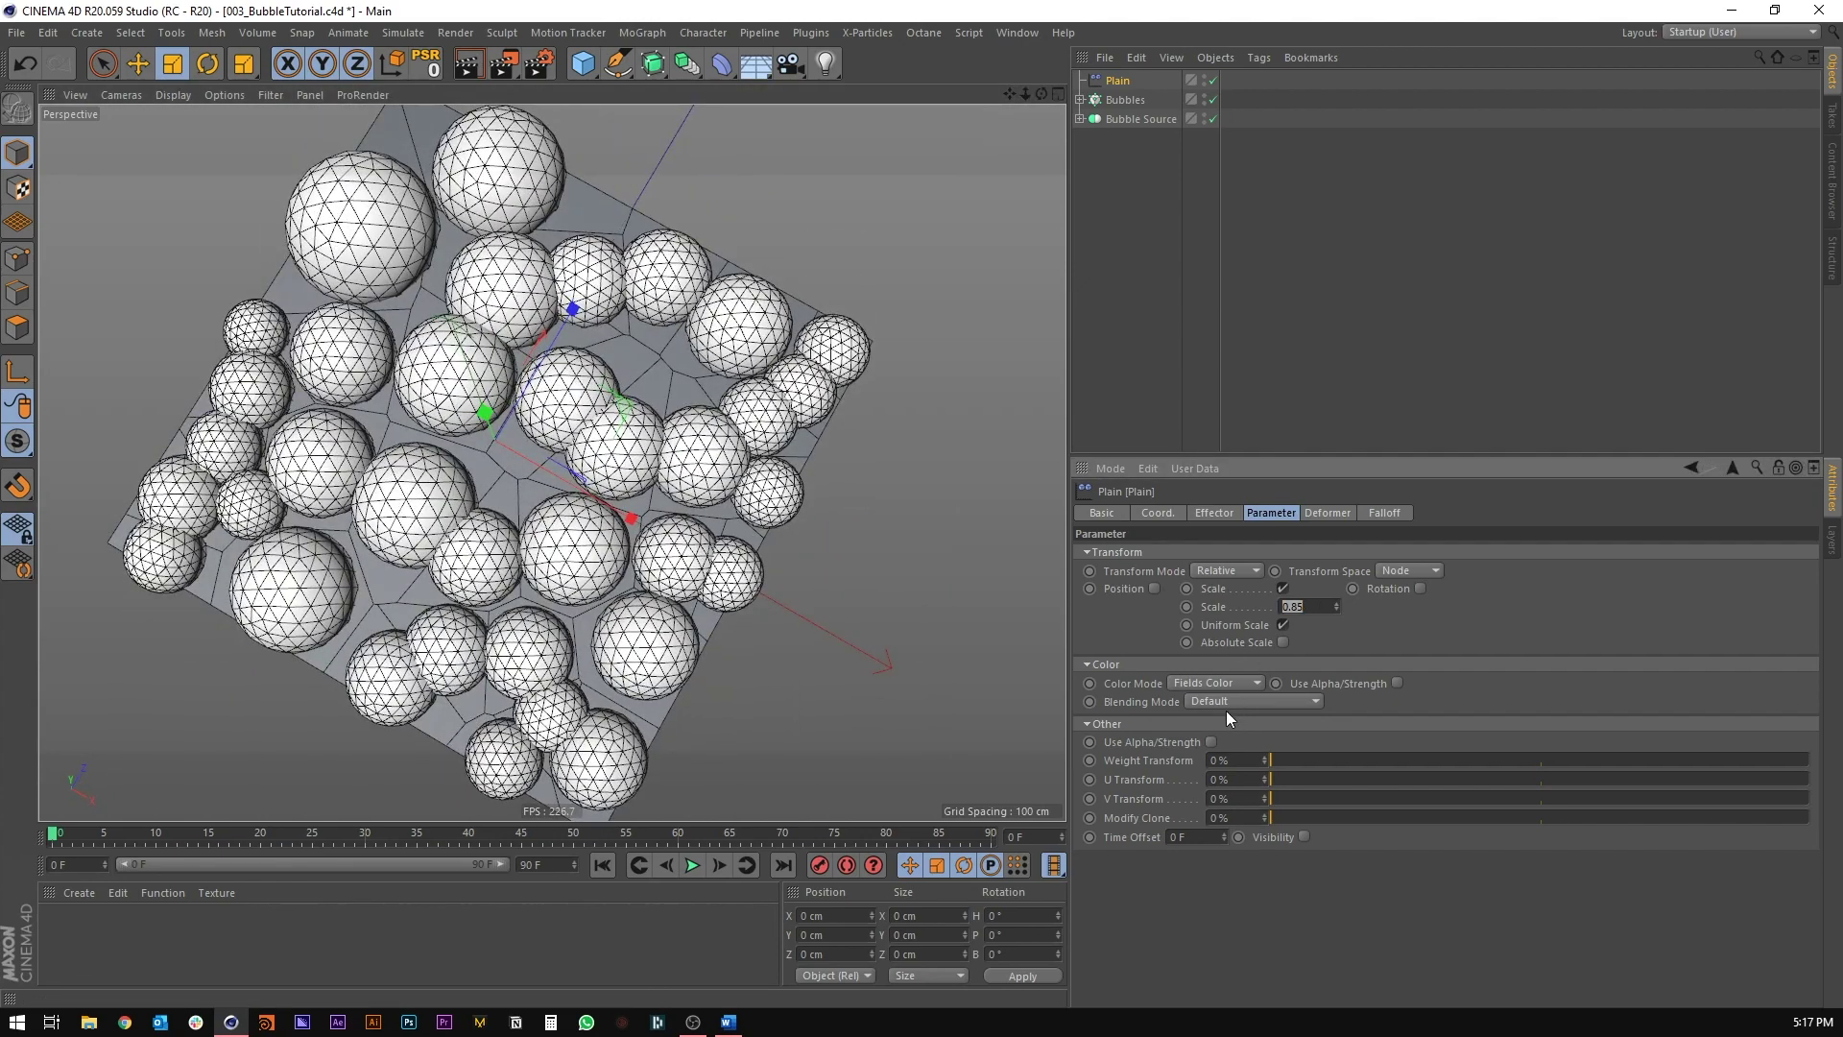
type("1")
key("Return")
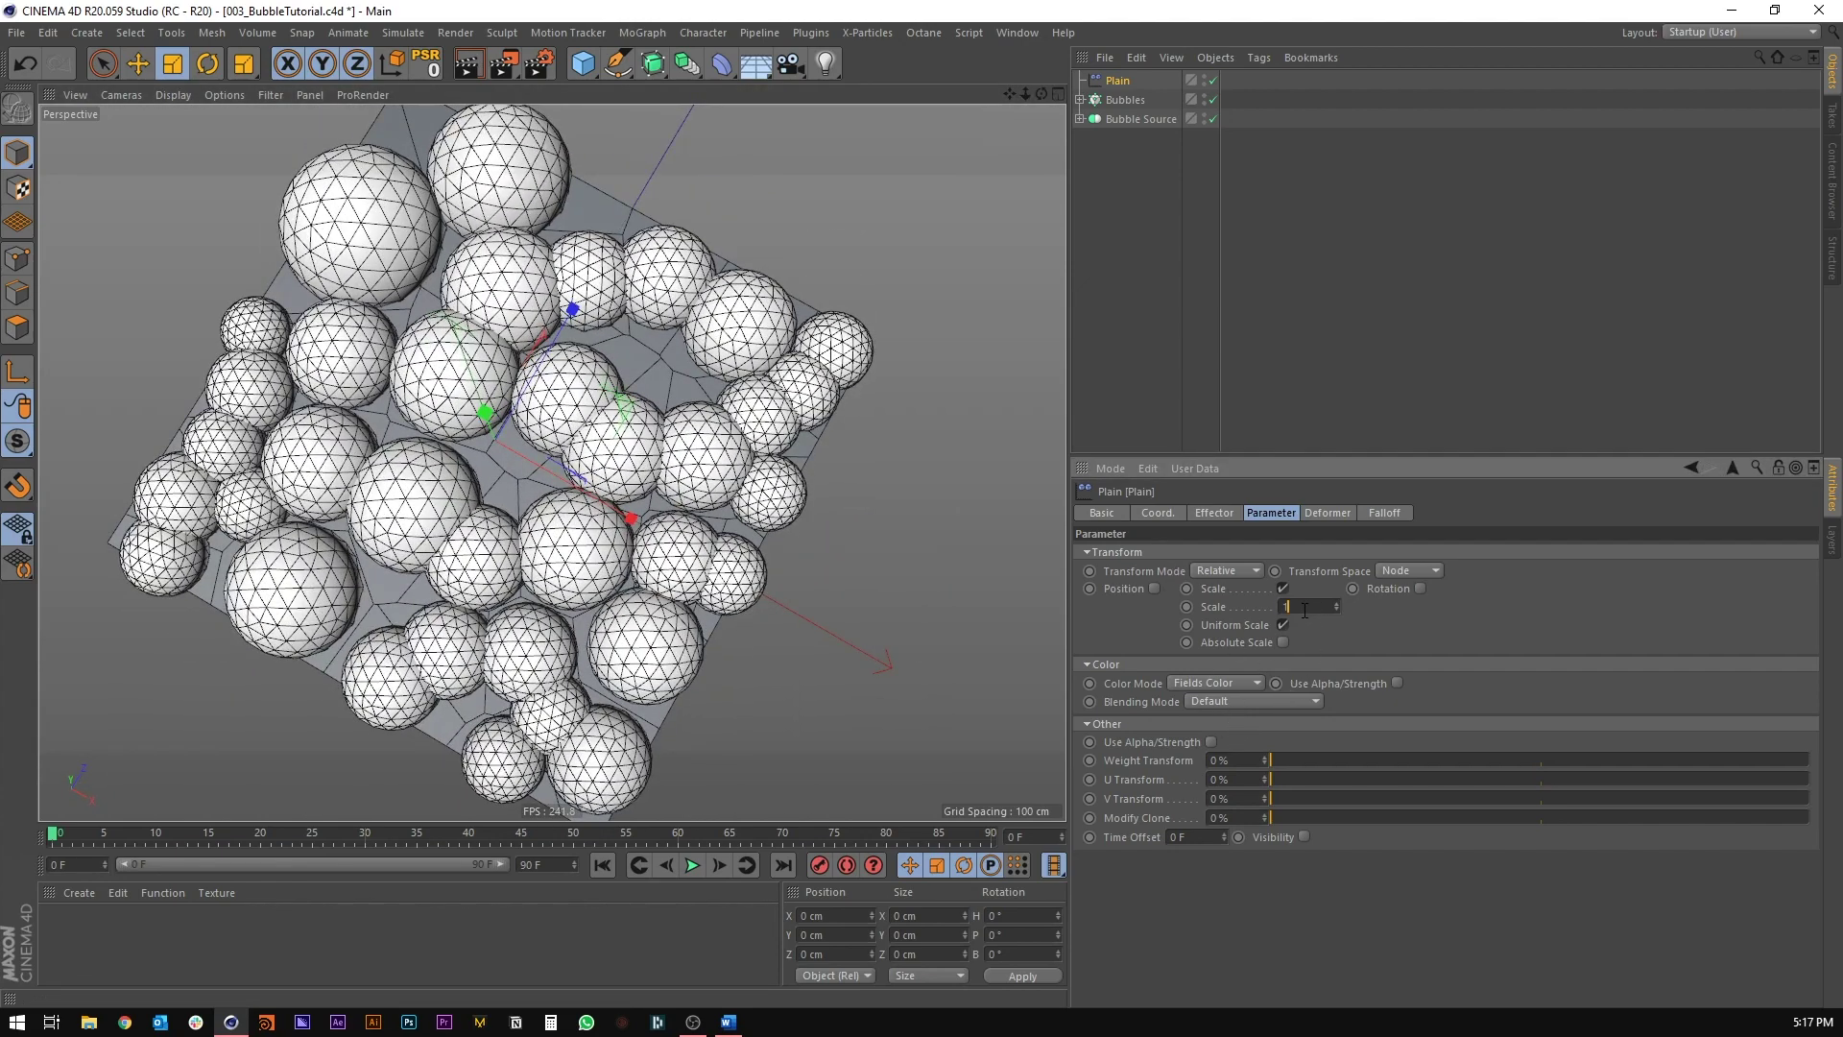
type(".15")
key("Return")
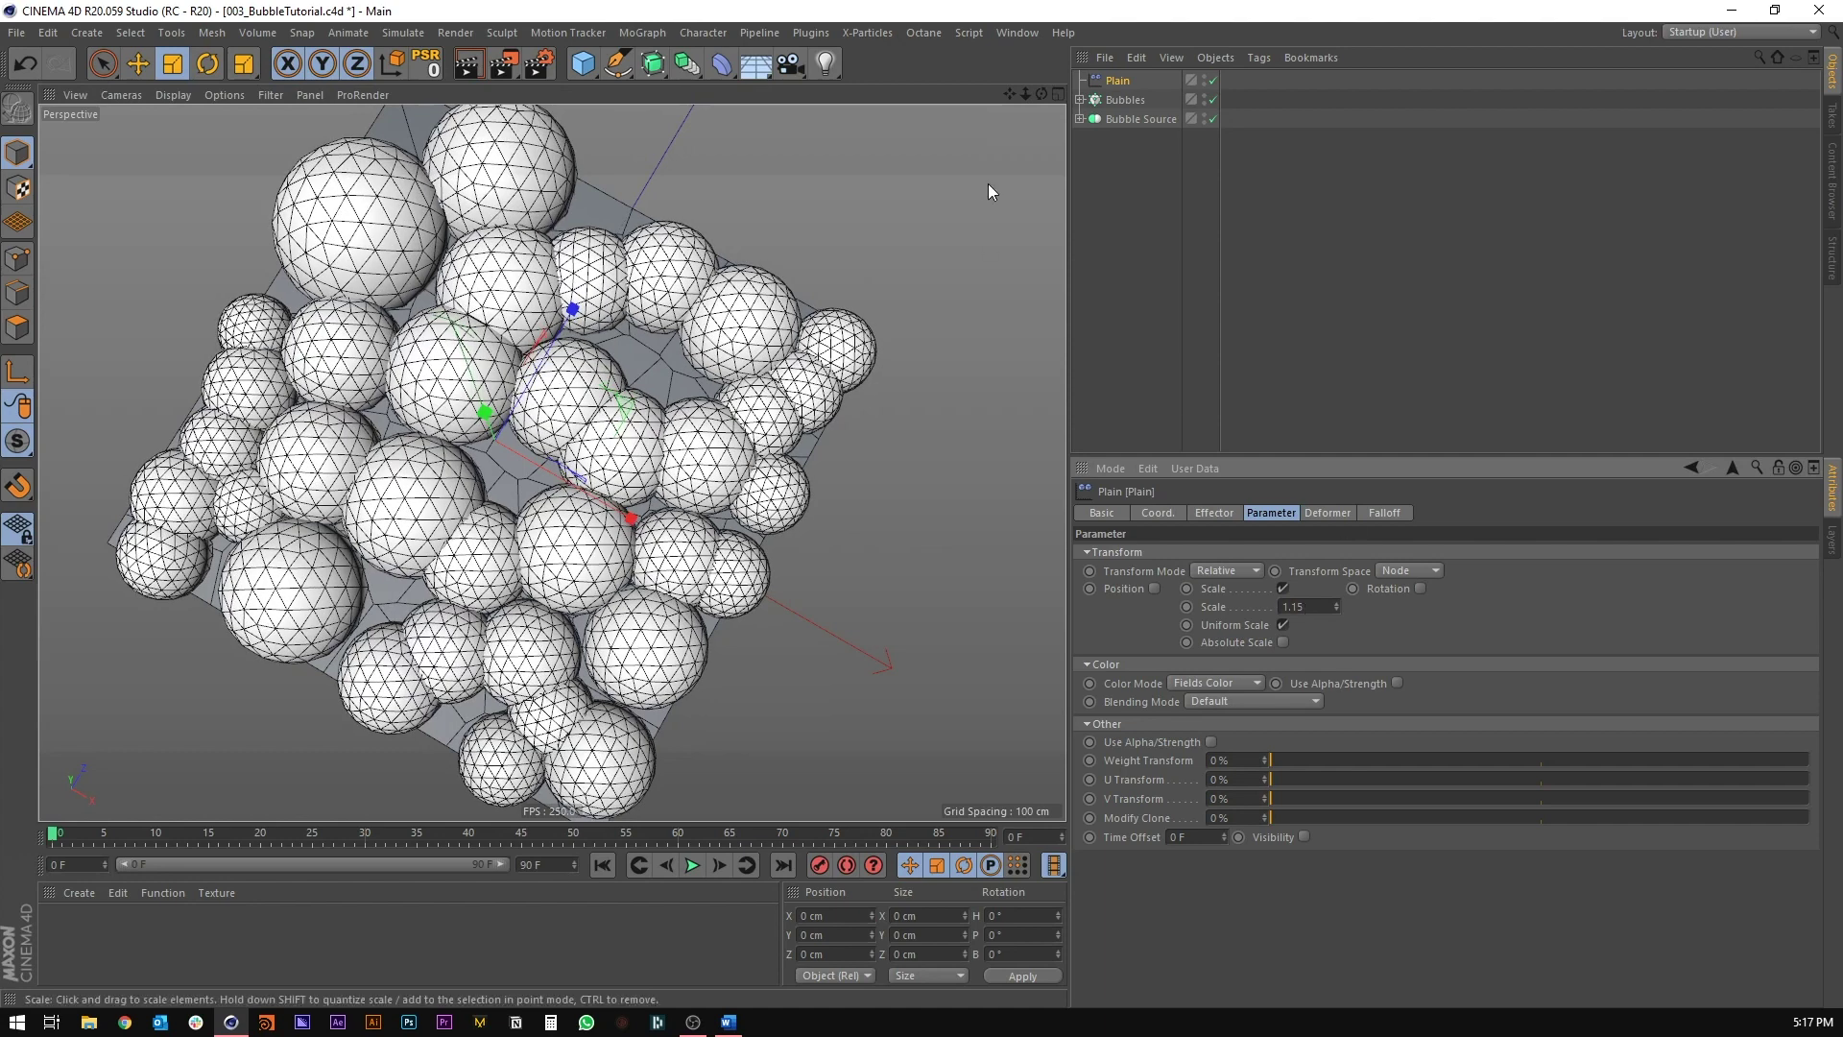
left_click(1119, 85)
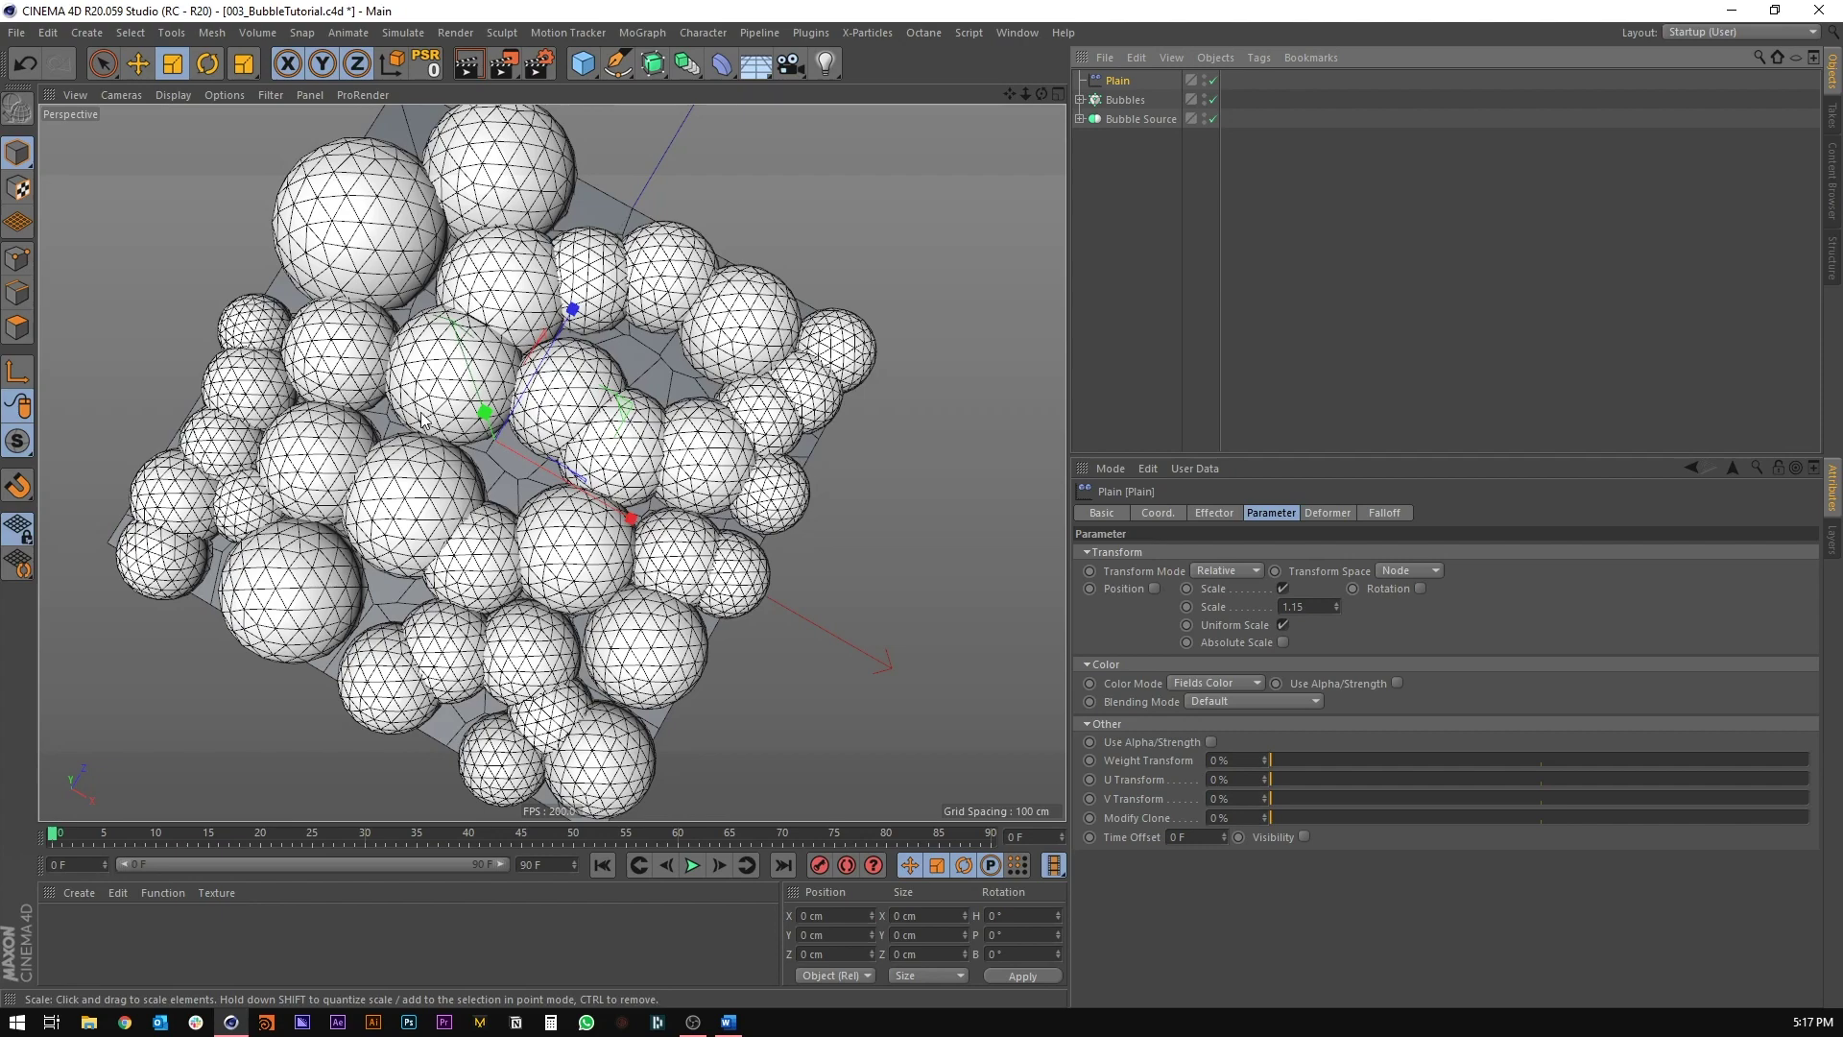
left_click_drag(424, 418, 426, 338, "alt")
middle_click_drag(403, 410, 423, 373, "alt")
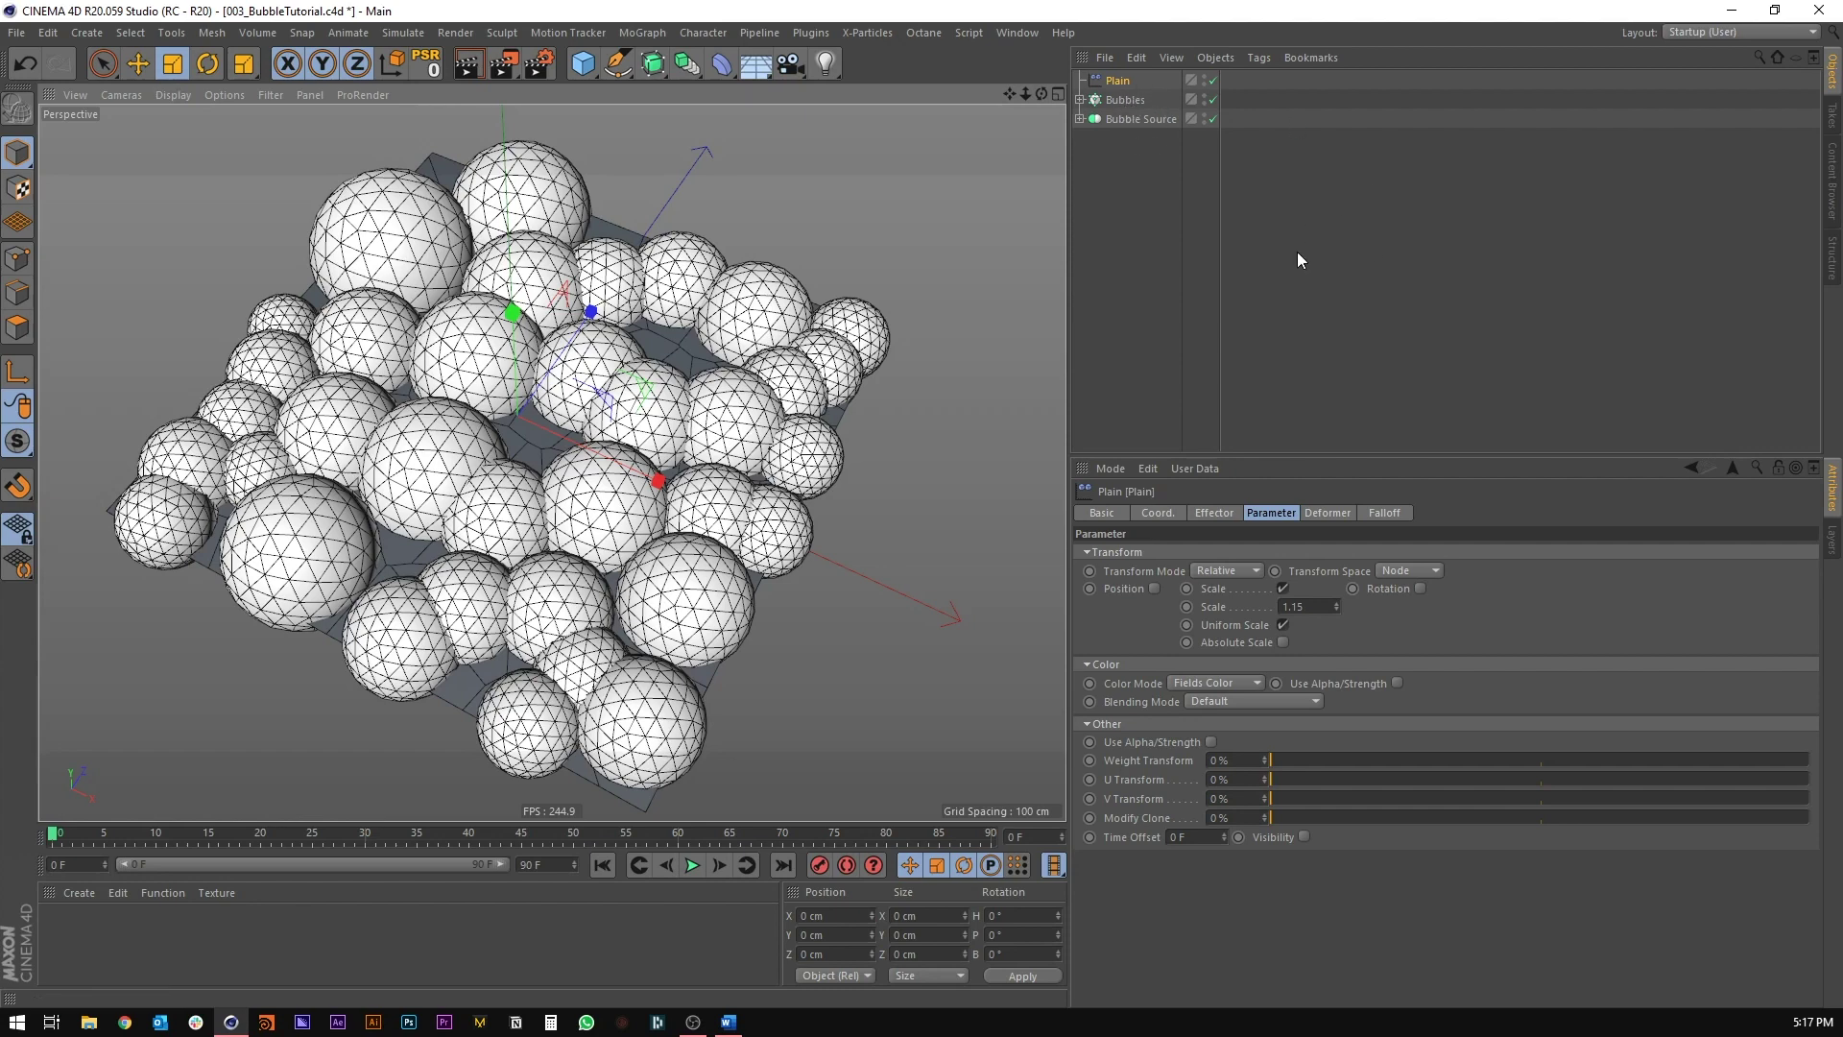
right_click(1135, 96)
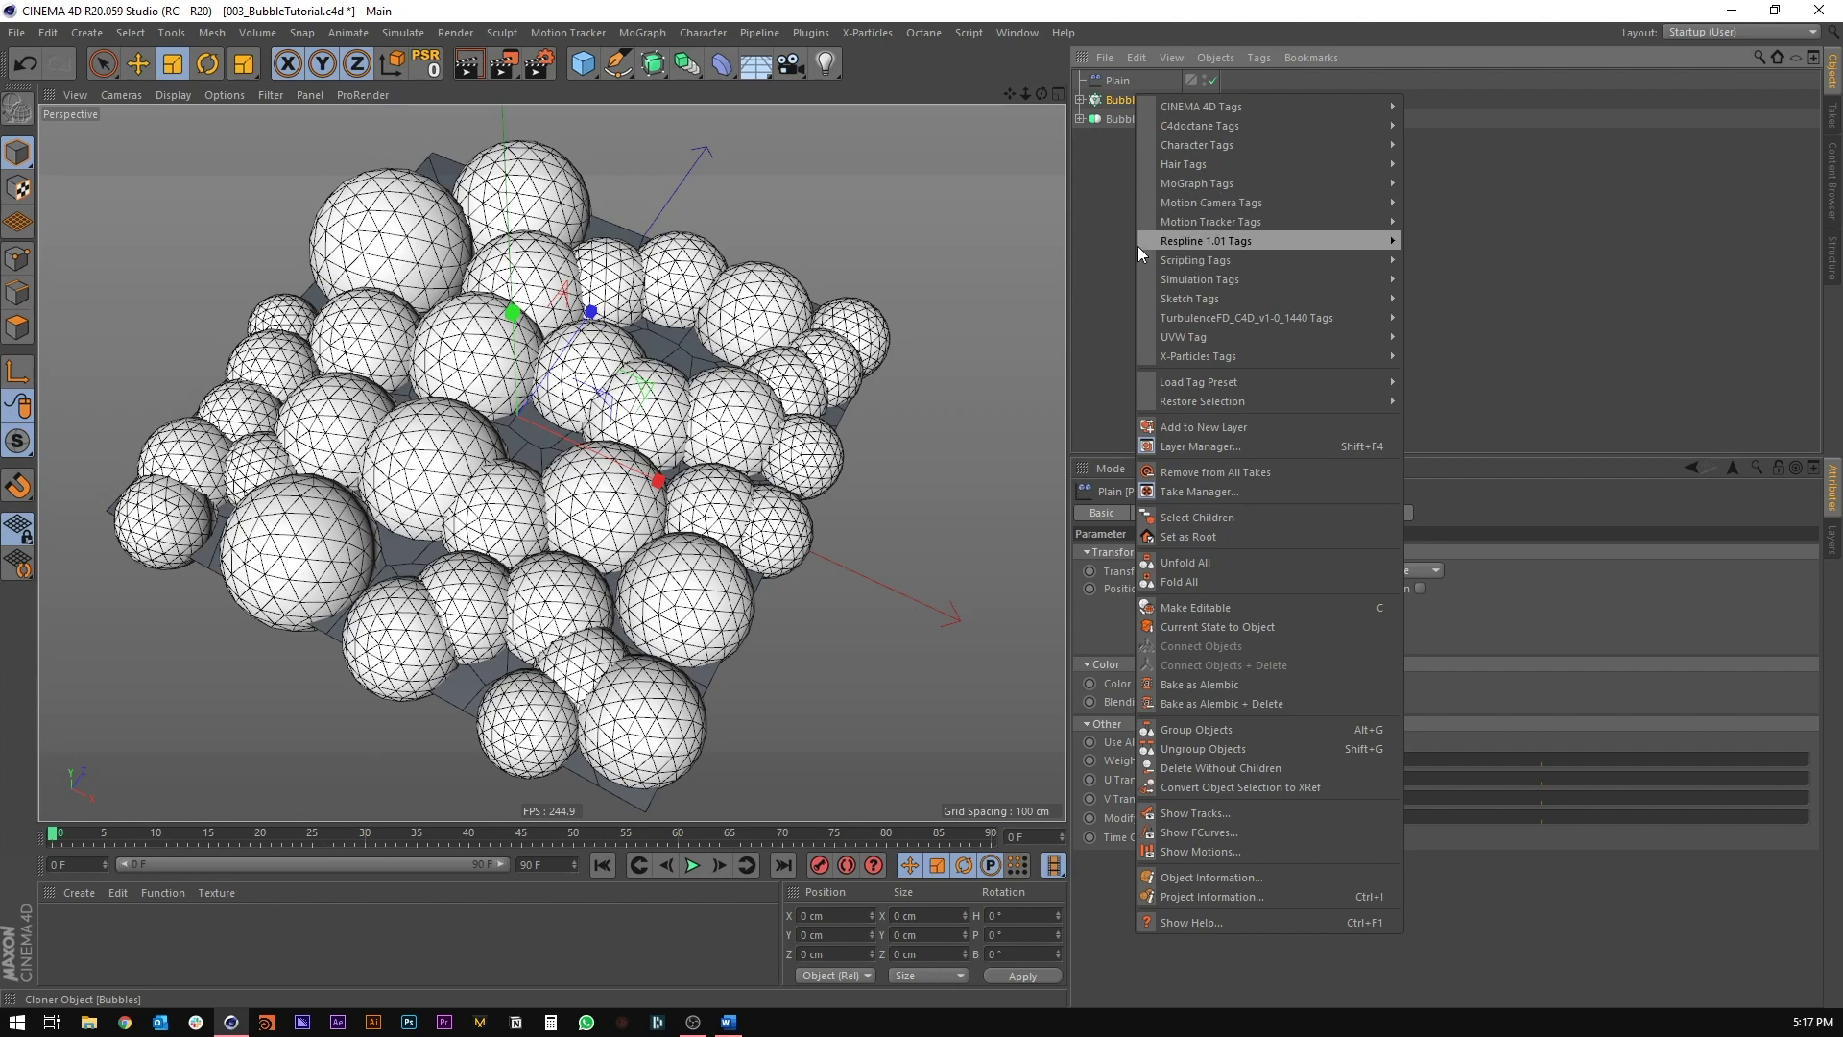
left_click(1113, 214)
left_click(1118, 81)
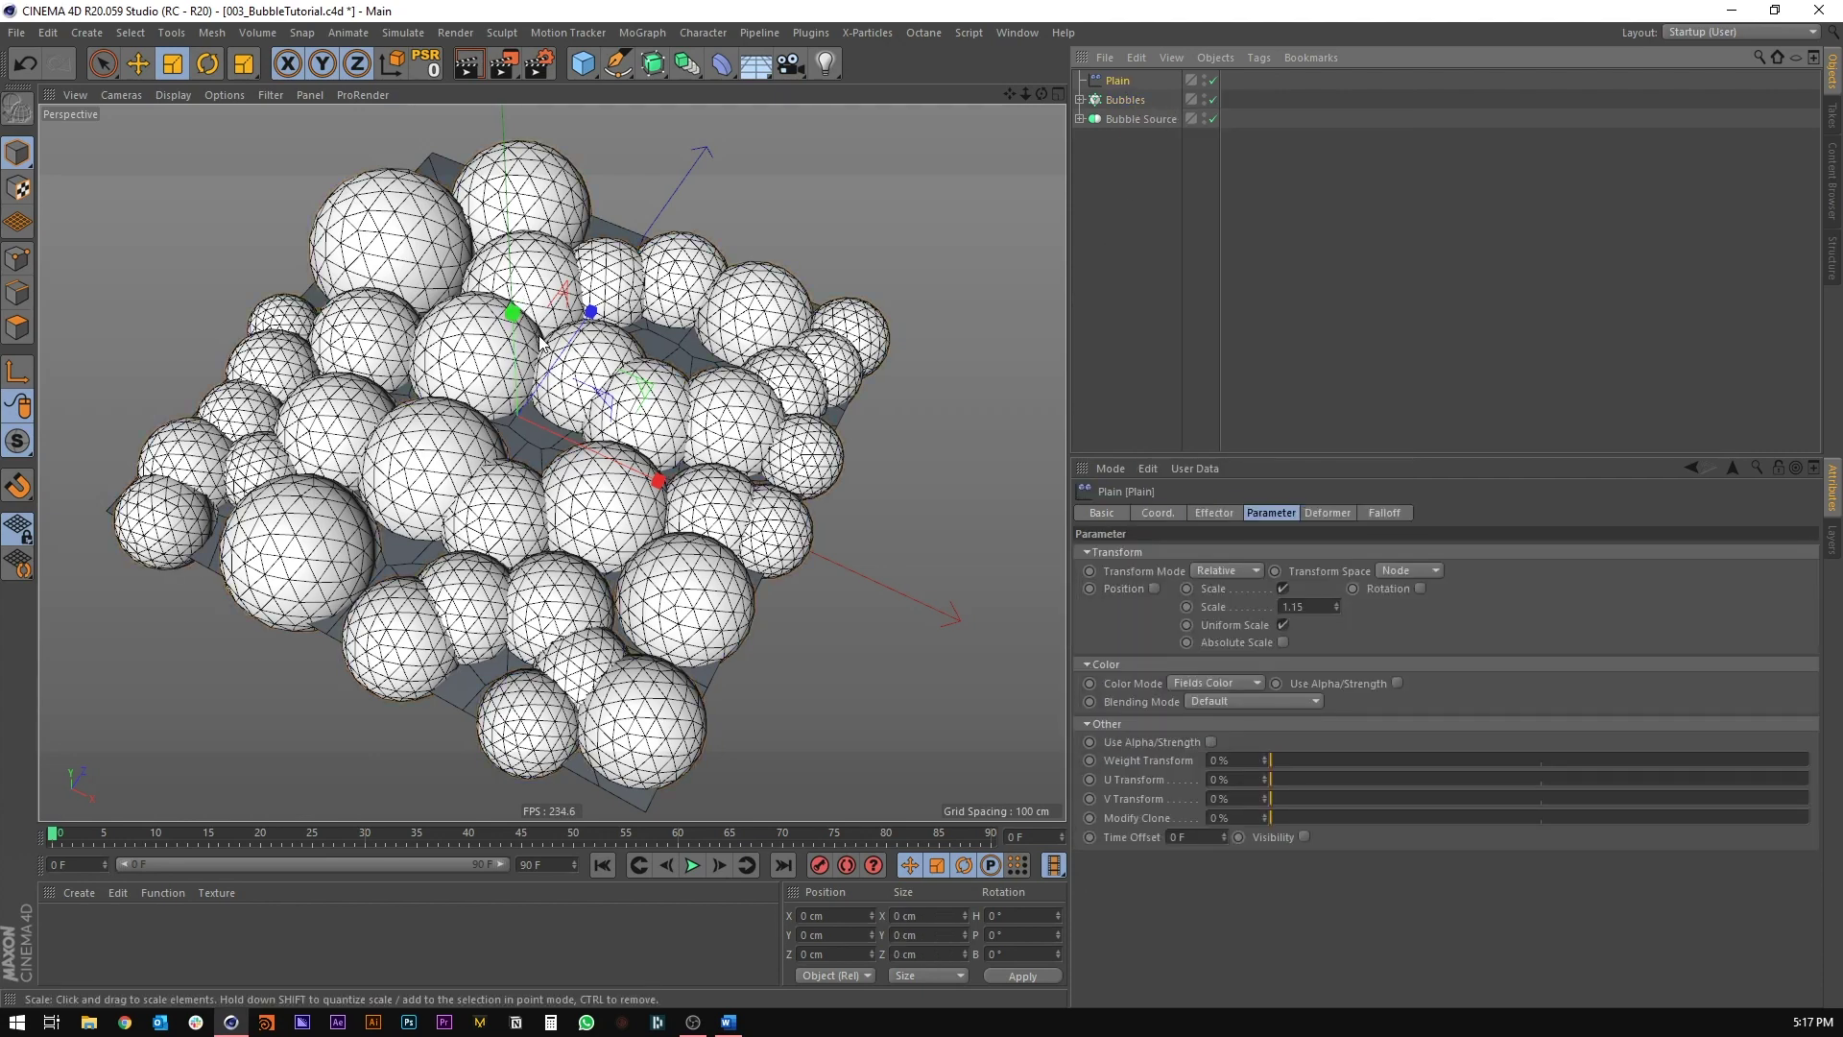
left_click_drag(541, 340, 510, 336)
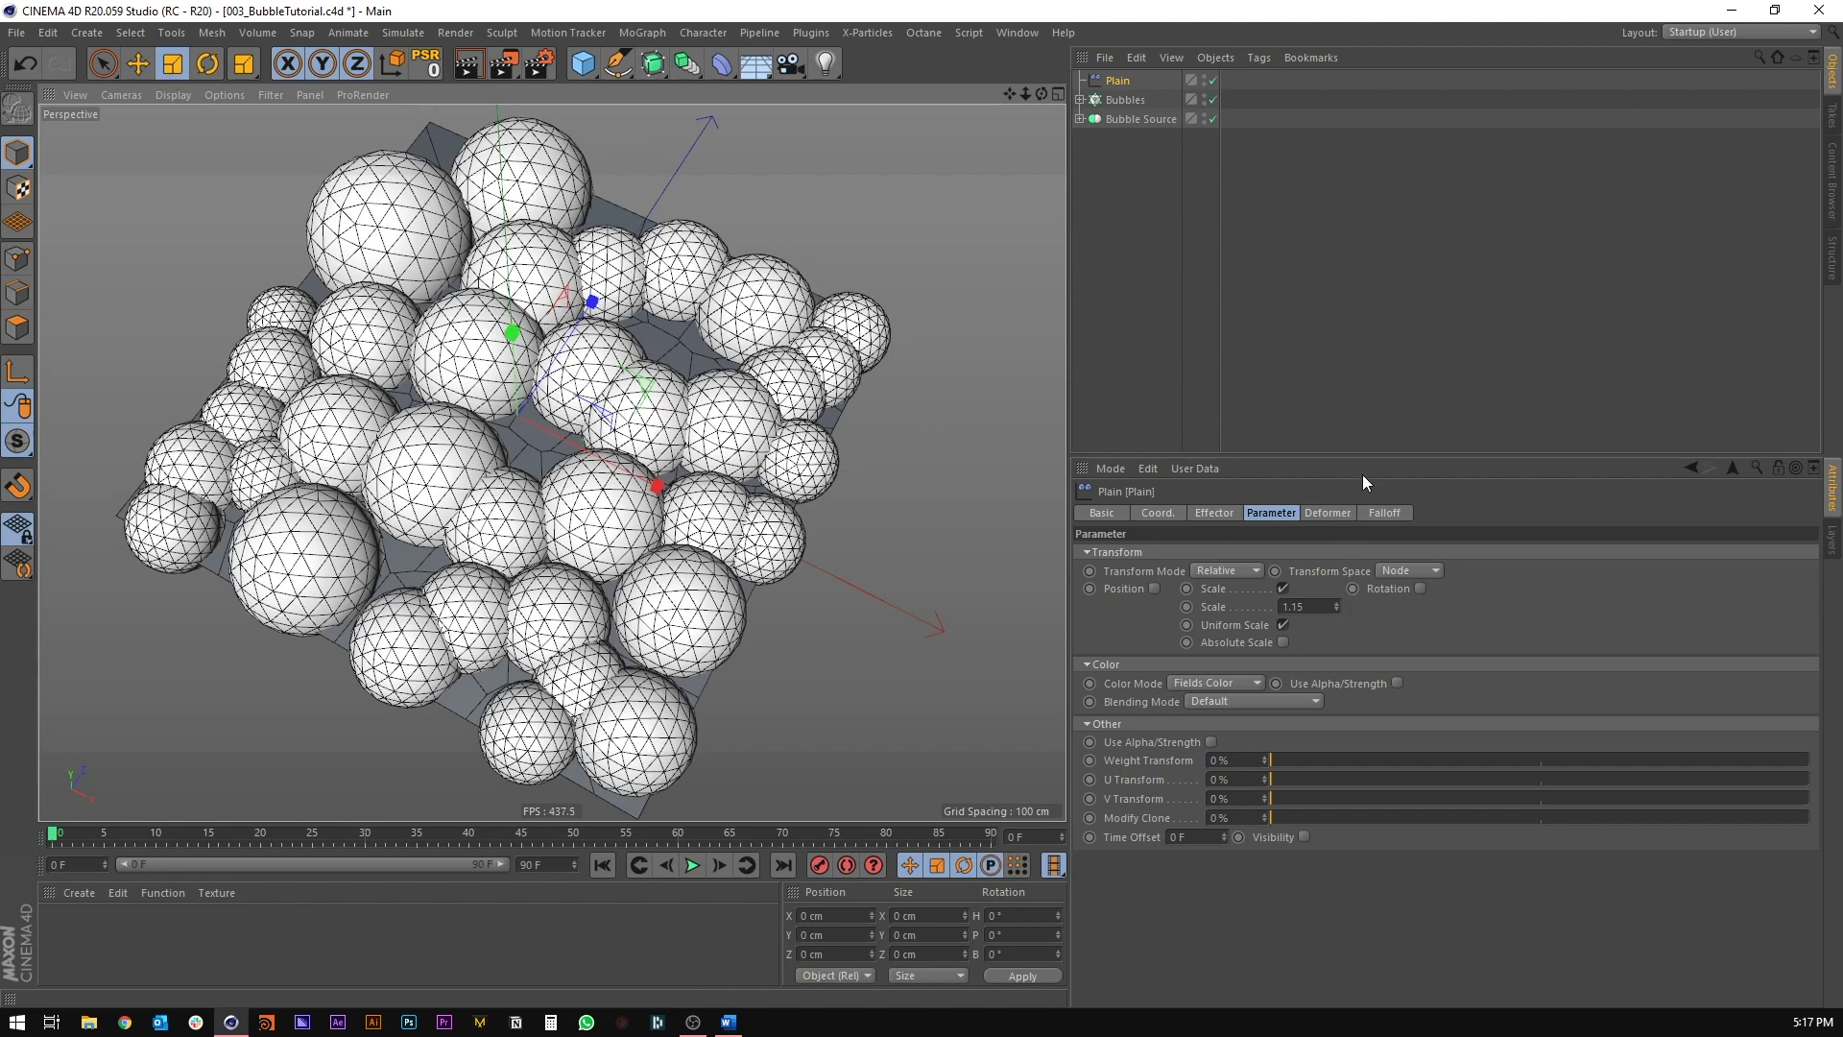
Step: Enlarge the attribute area, show the Plain effector's falloff settings and rename the effector Inflation
left_click_drag(1357, 456, 1346, 368)
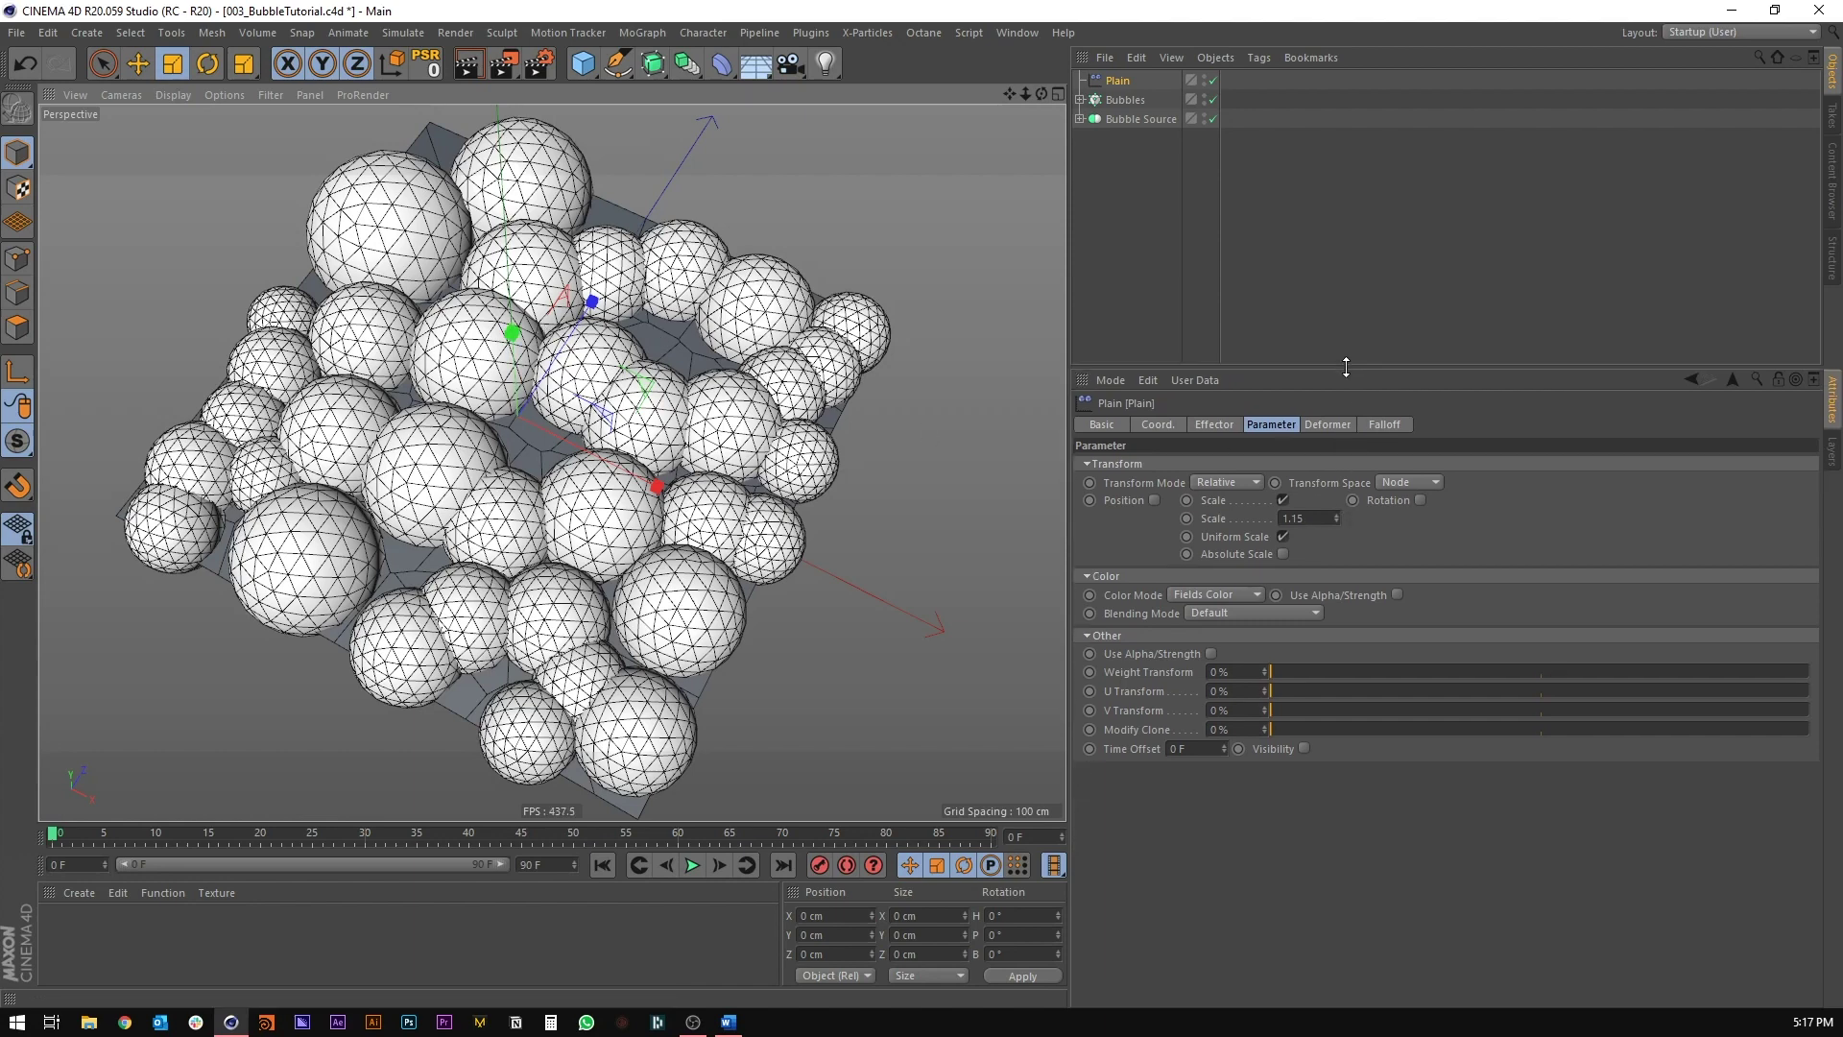
left_click(1380, 428)
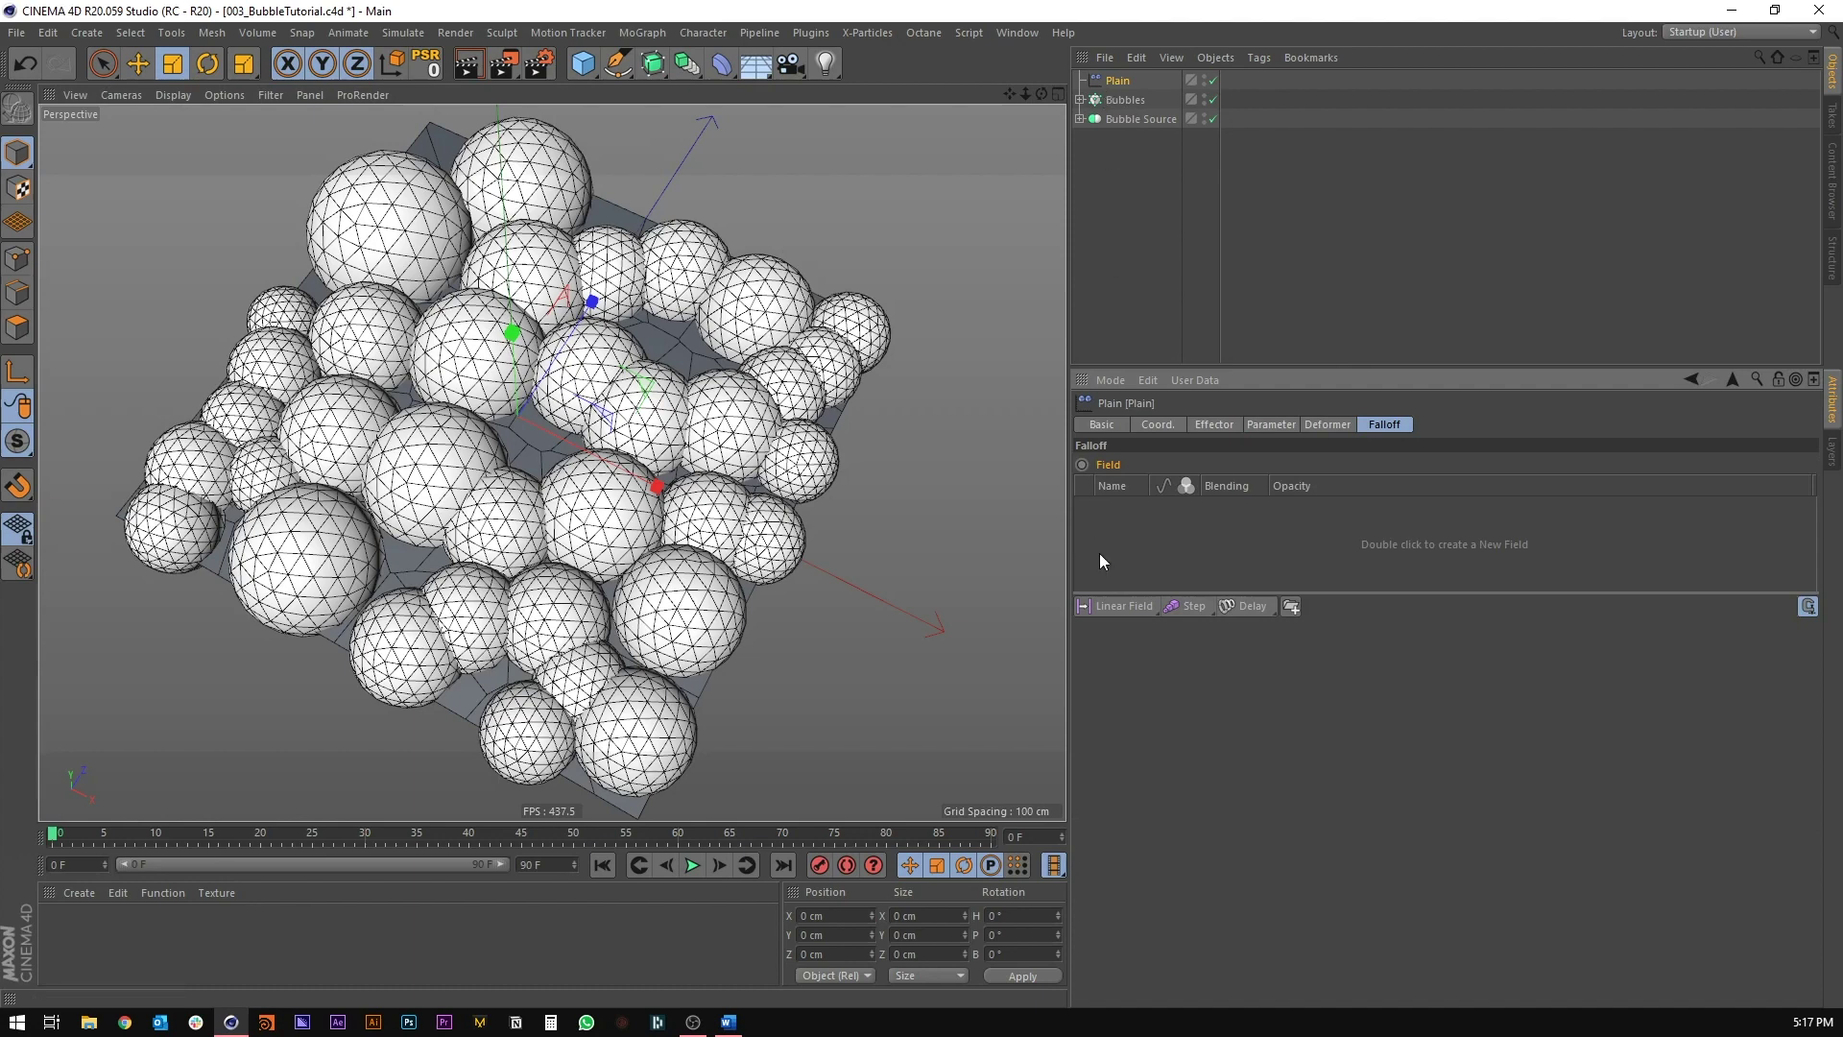
double_click(1122, 78)
type("Infla")
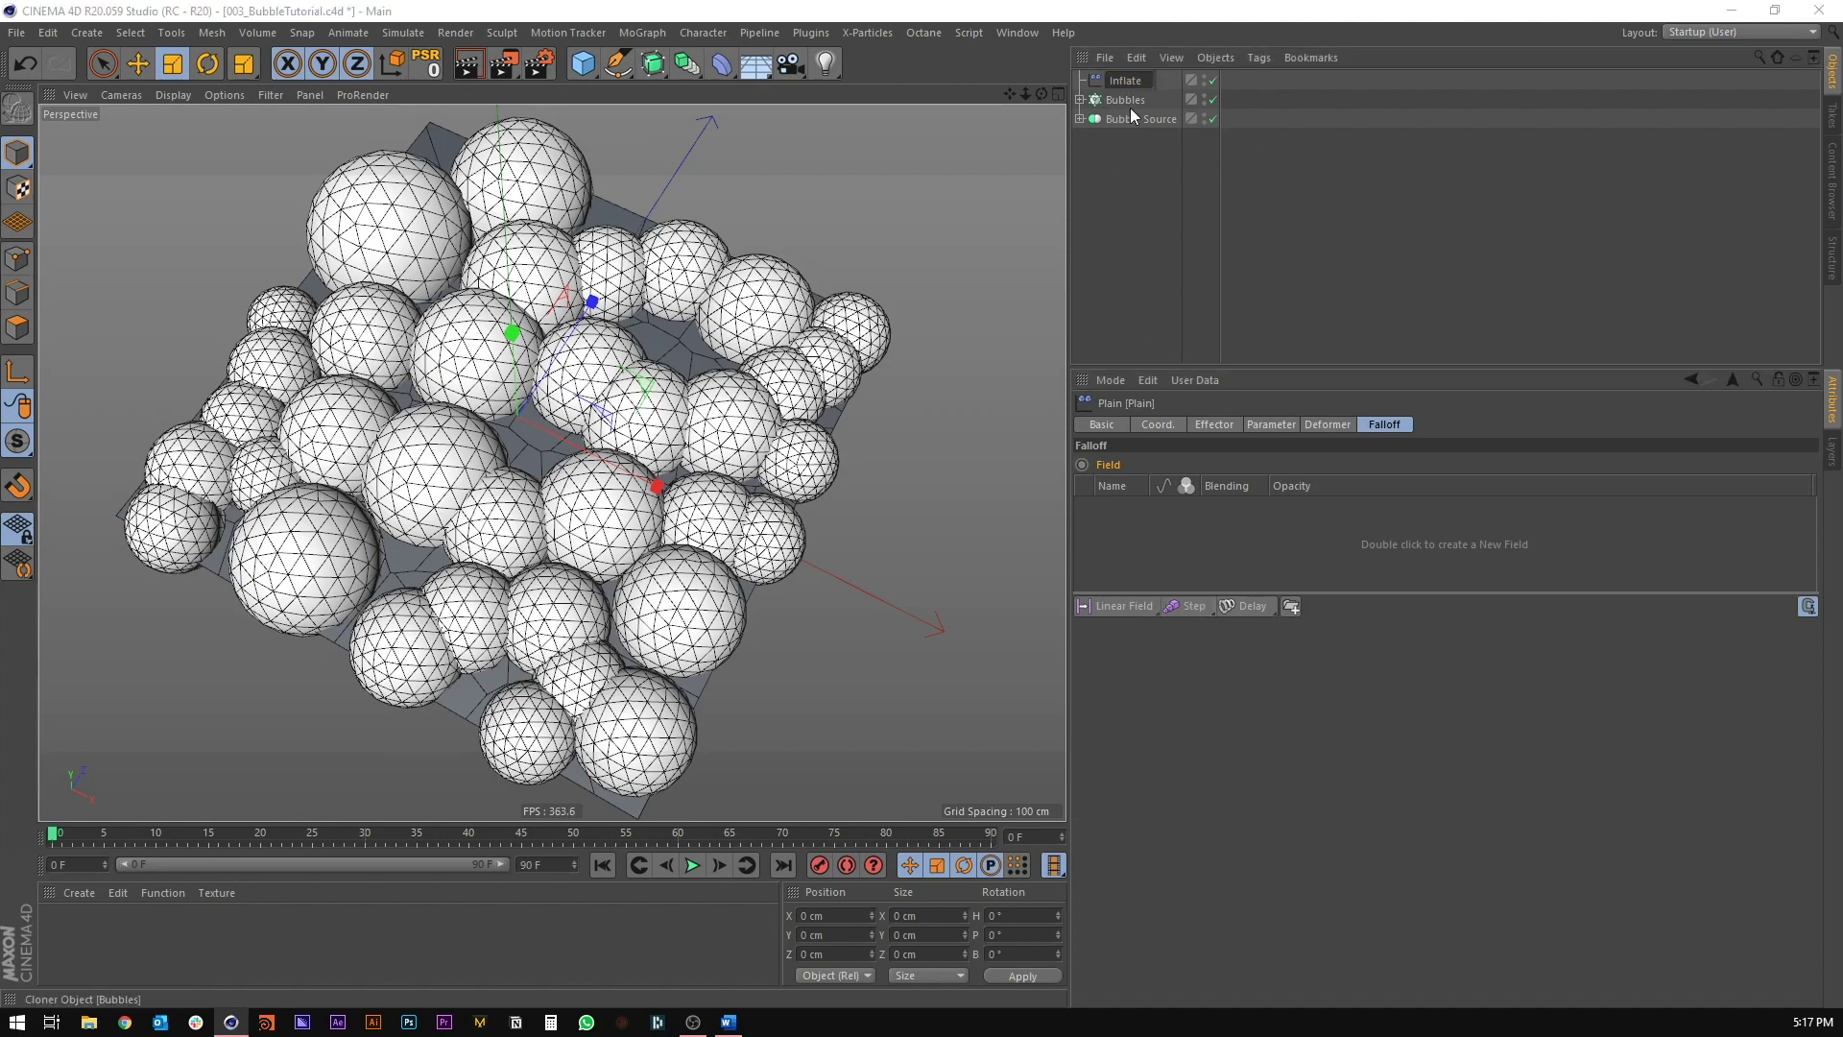
type("tion")
key("Return")
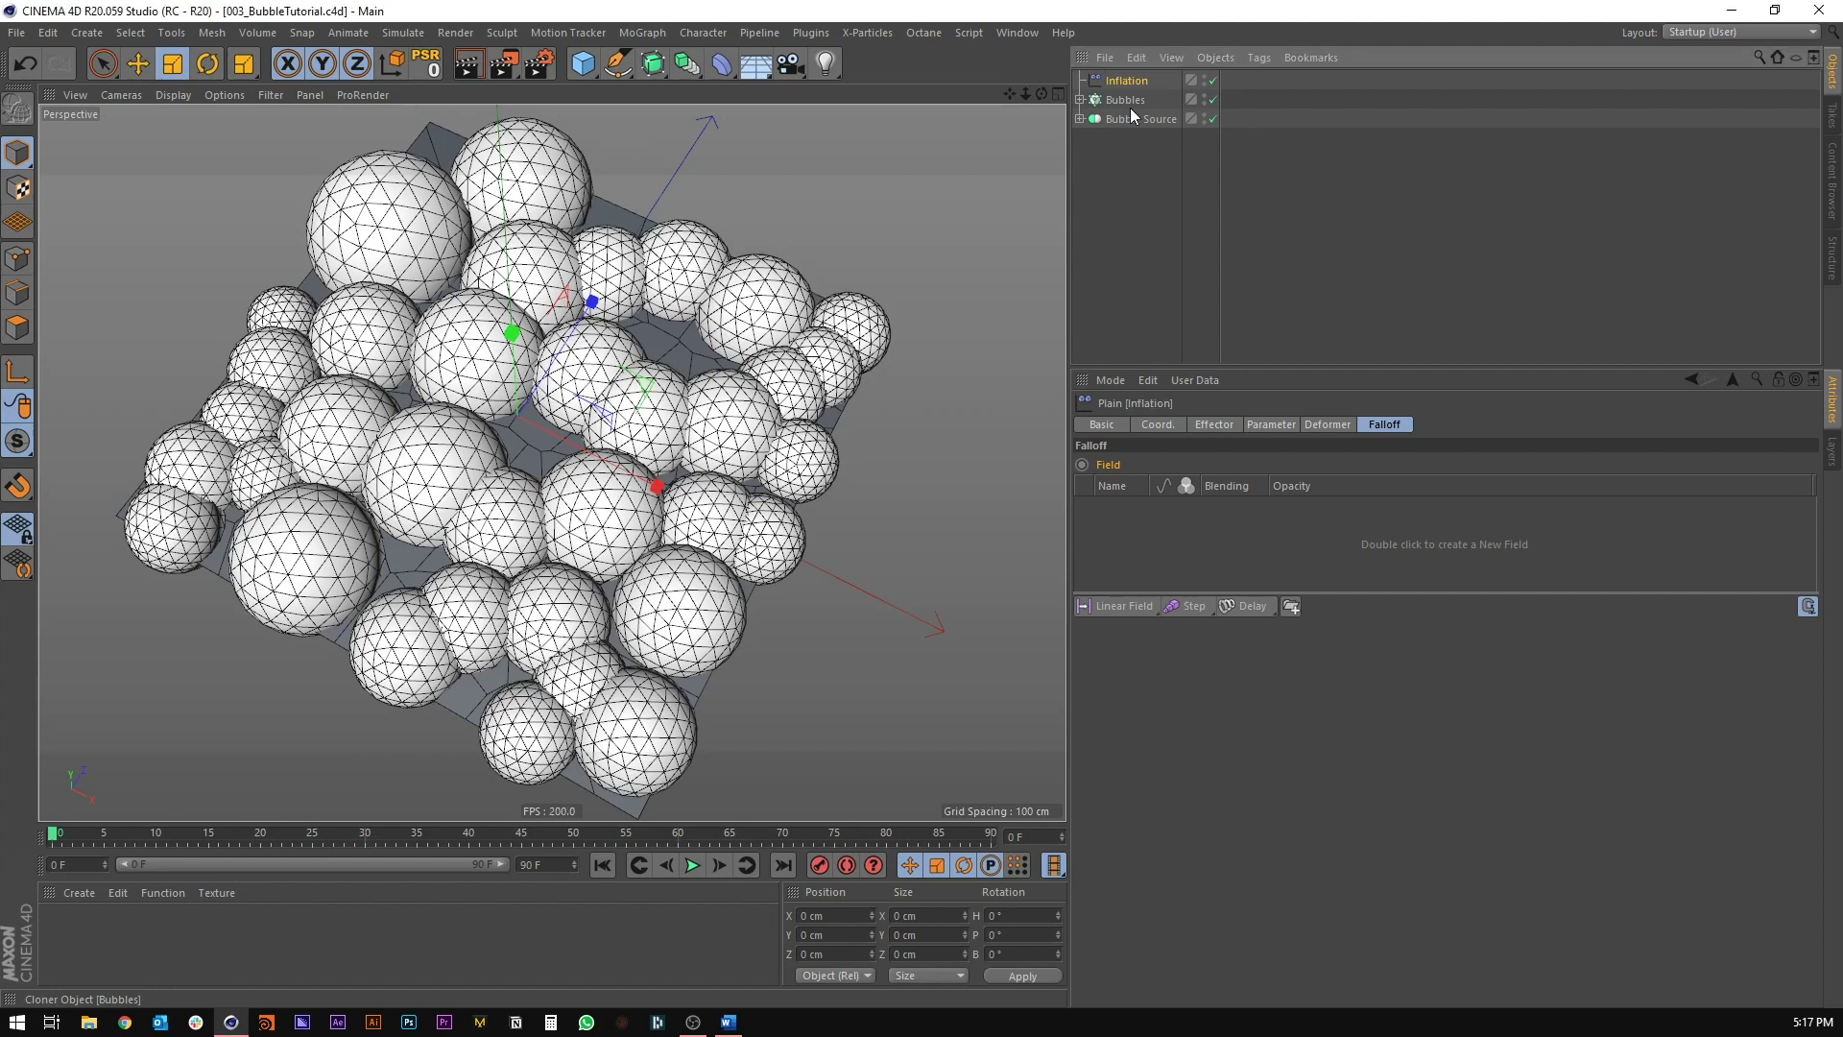
Step: Add a Step field to the Inflation effector's falloff and set its contour mode to Curve
left_click(1188, 607)
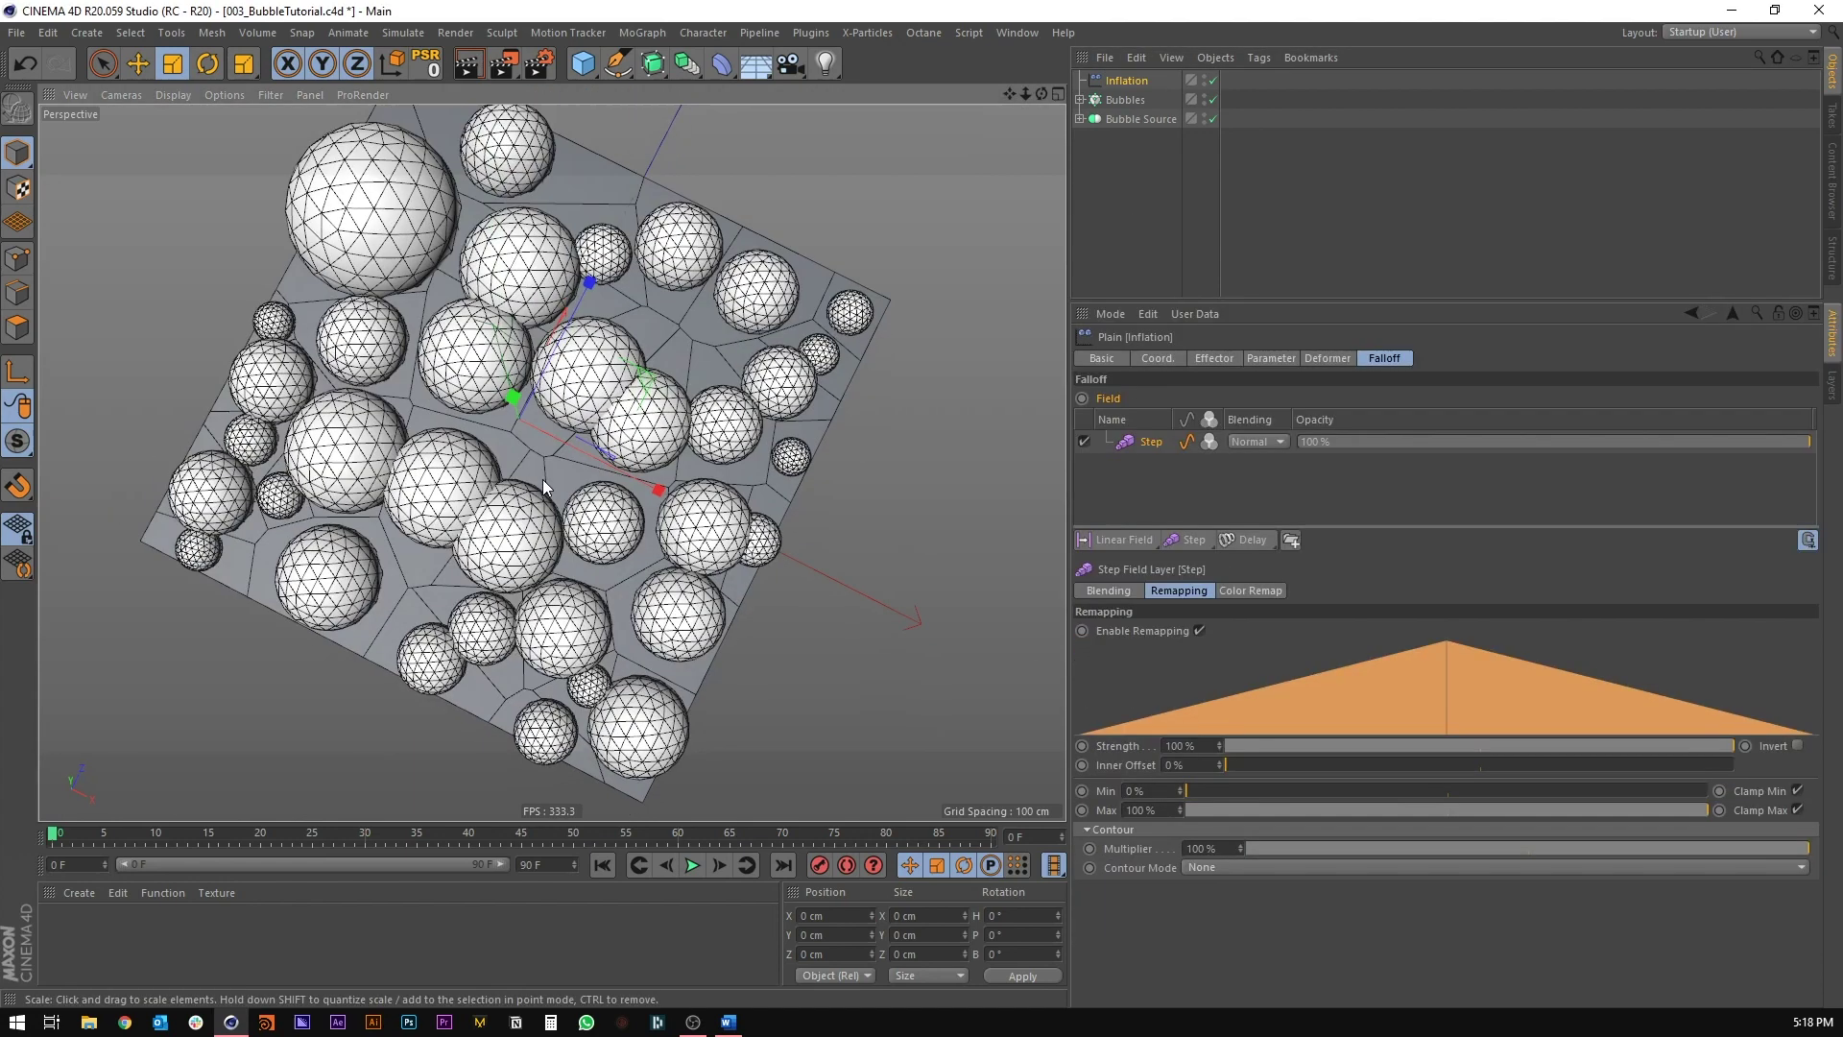
mouse_move(543, 480)
left_mouse_down("alt")
mouse_move(526, 416)
mouse_move(530, 485)
left_mouse_up("alt")
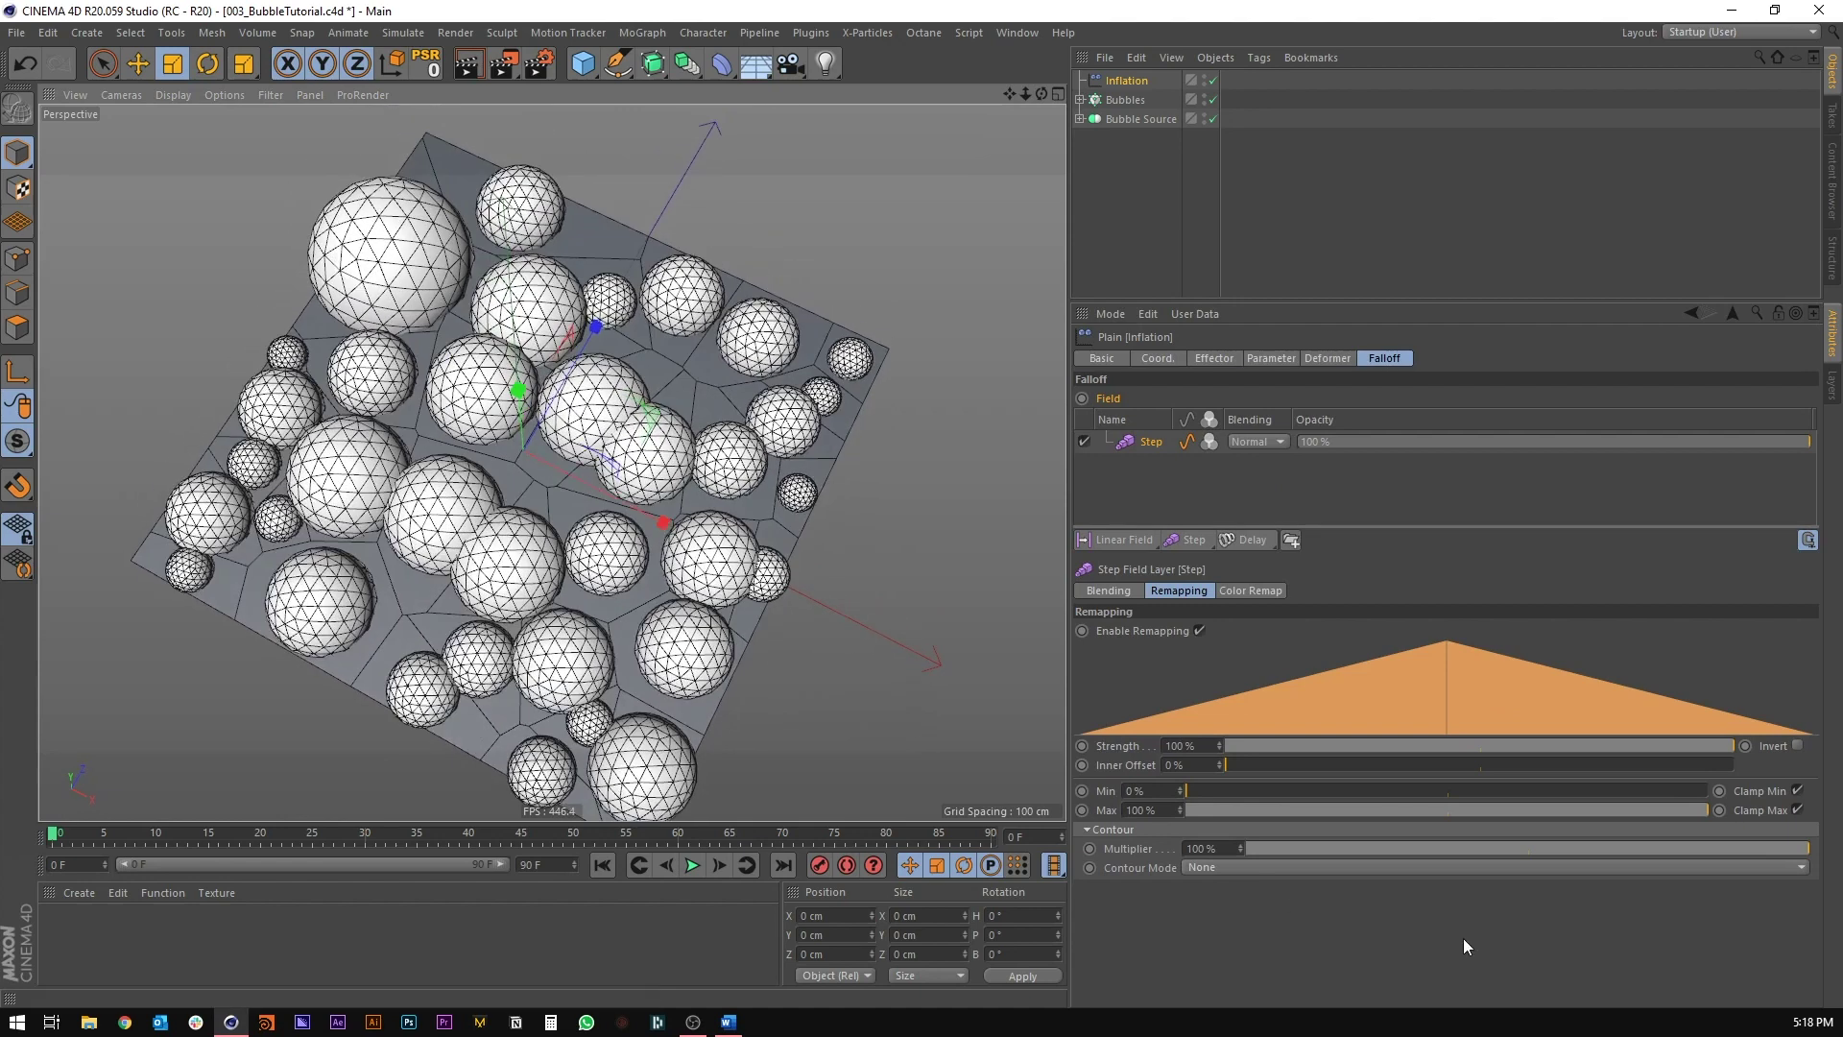
left_click(1204, 865)
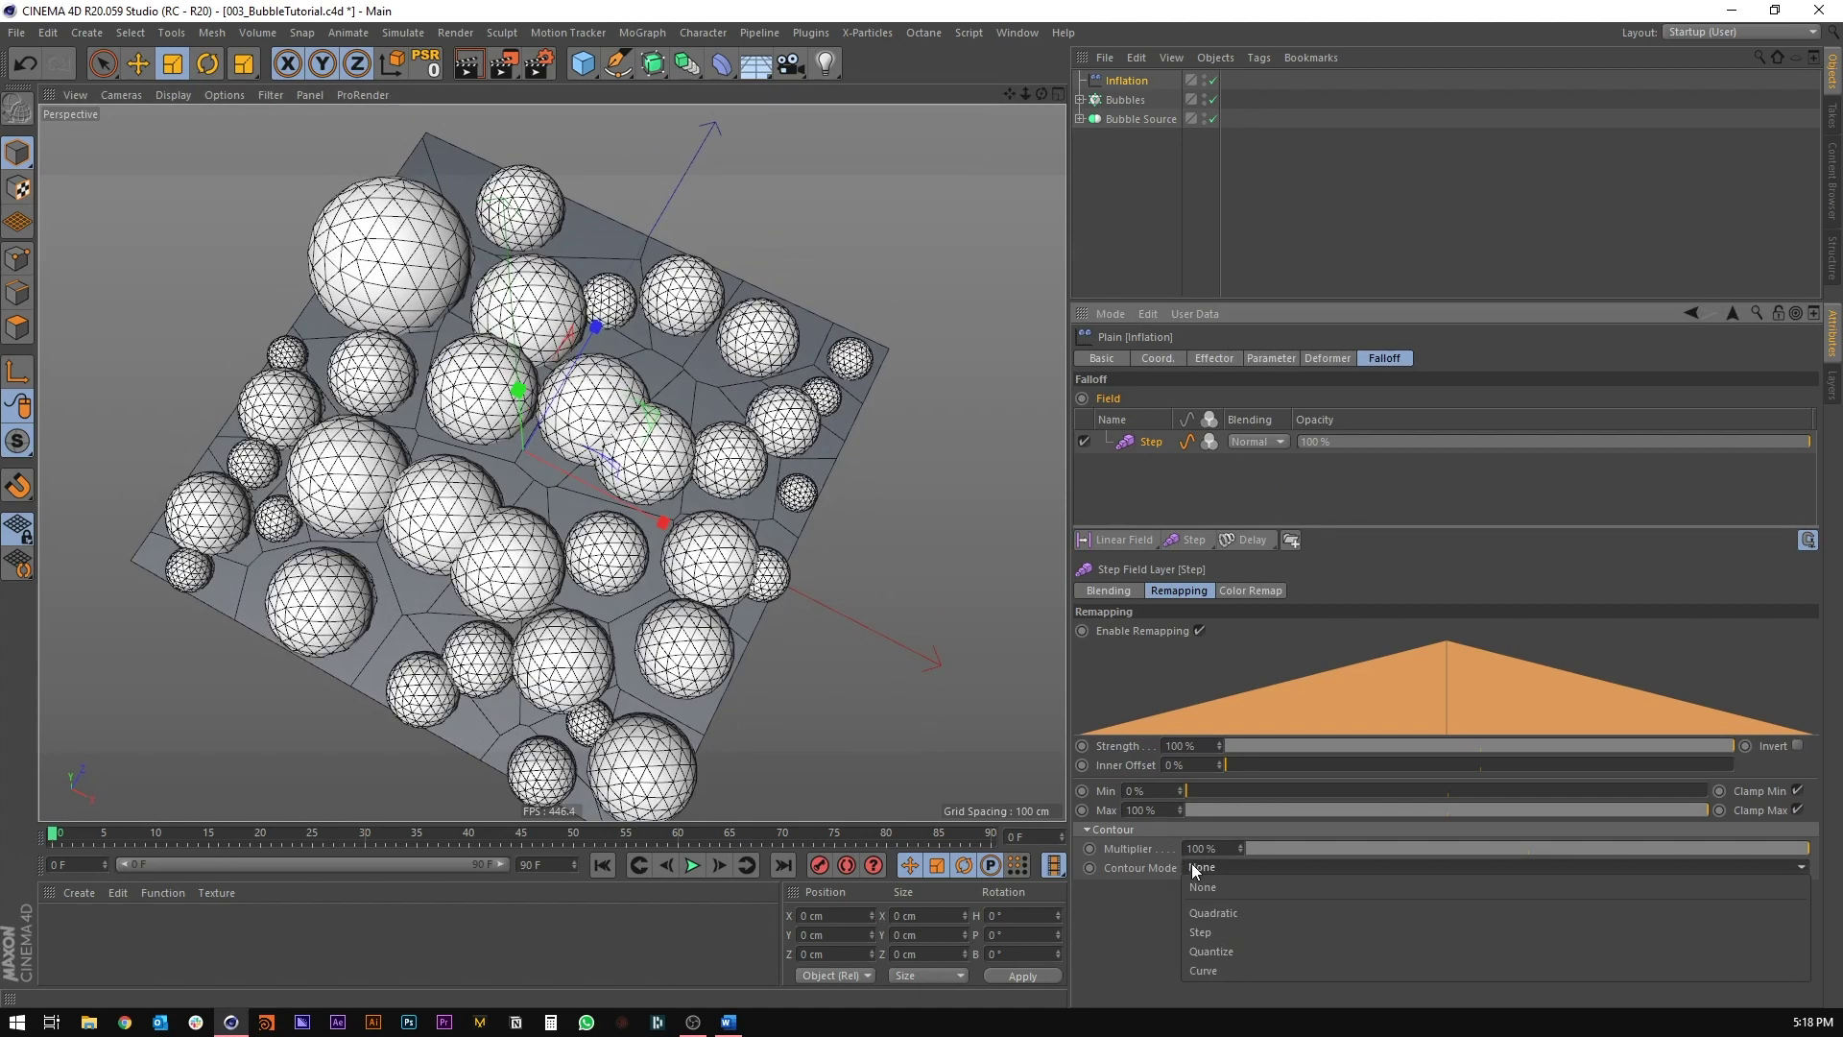
left_click(1223, 971)
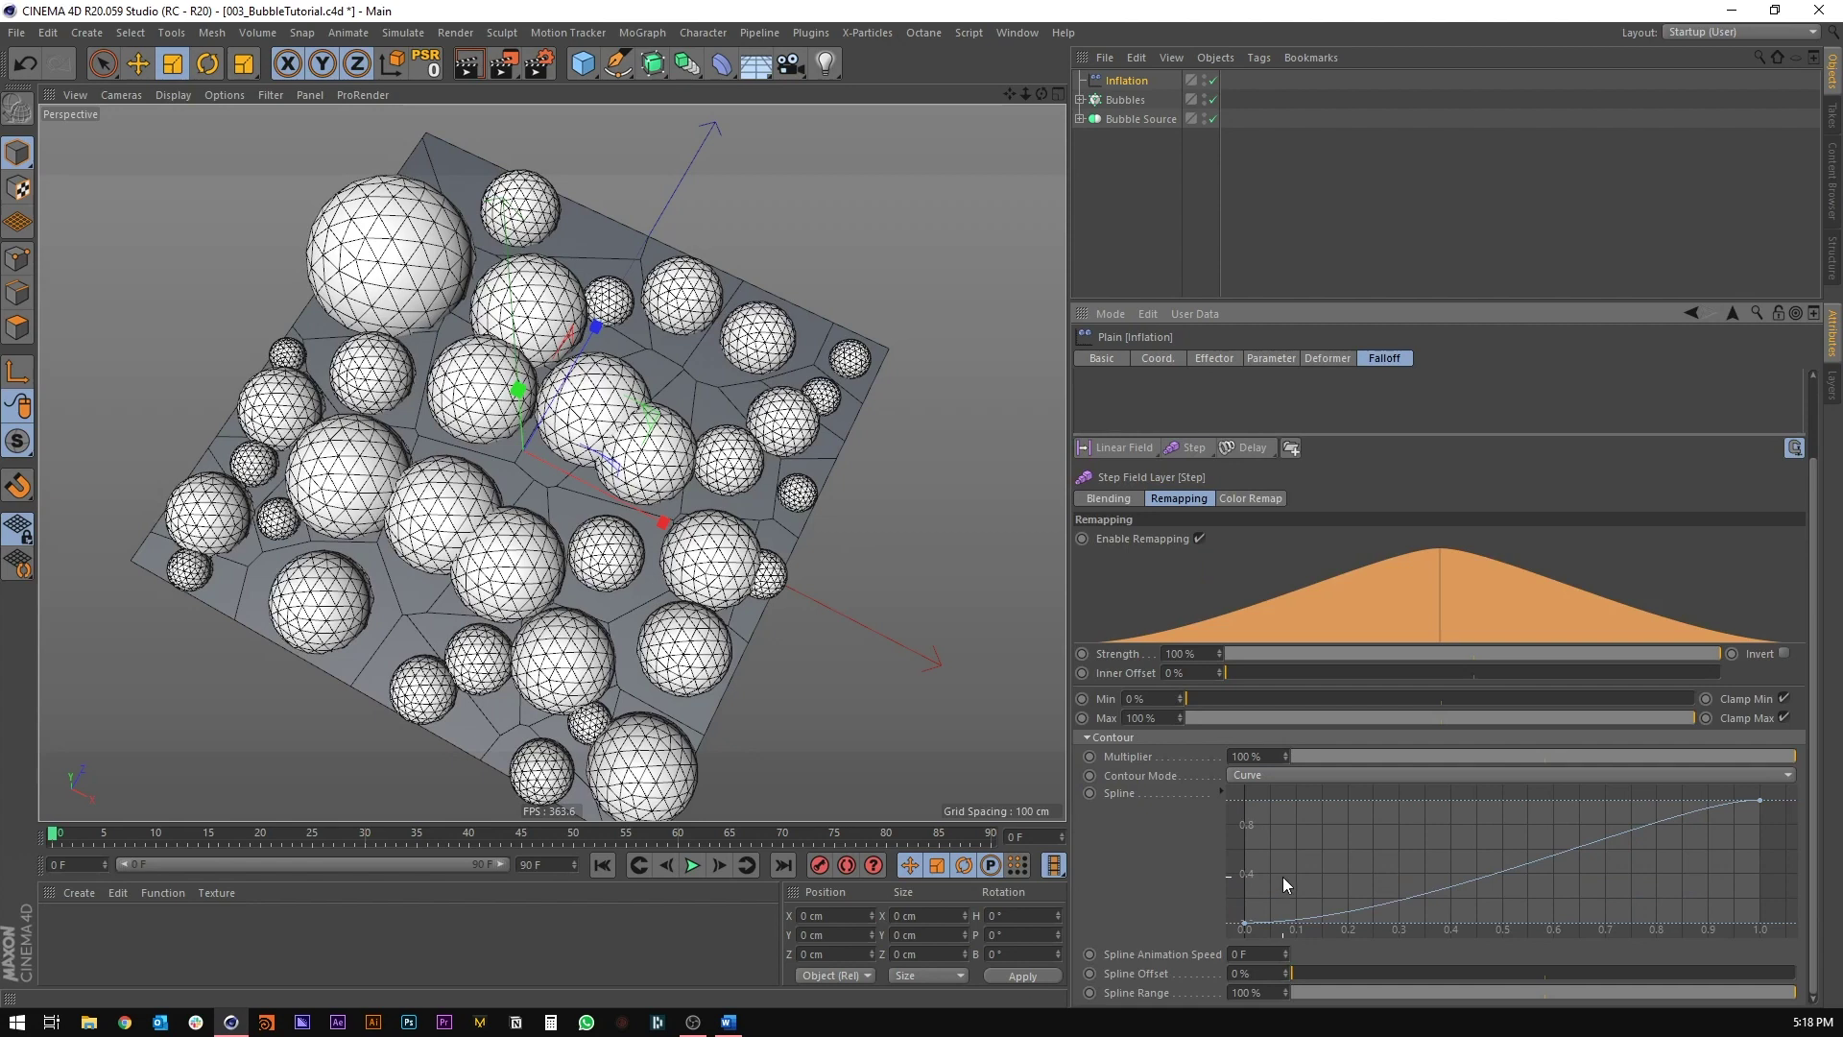
Step: Apply the Linear spline preset to the Step field's contour curve
right_click(1282, 877)
mouse_move(1337, 866)
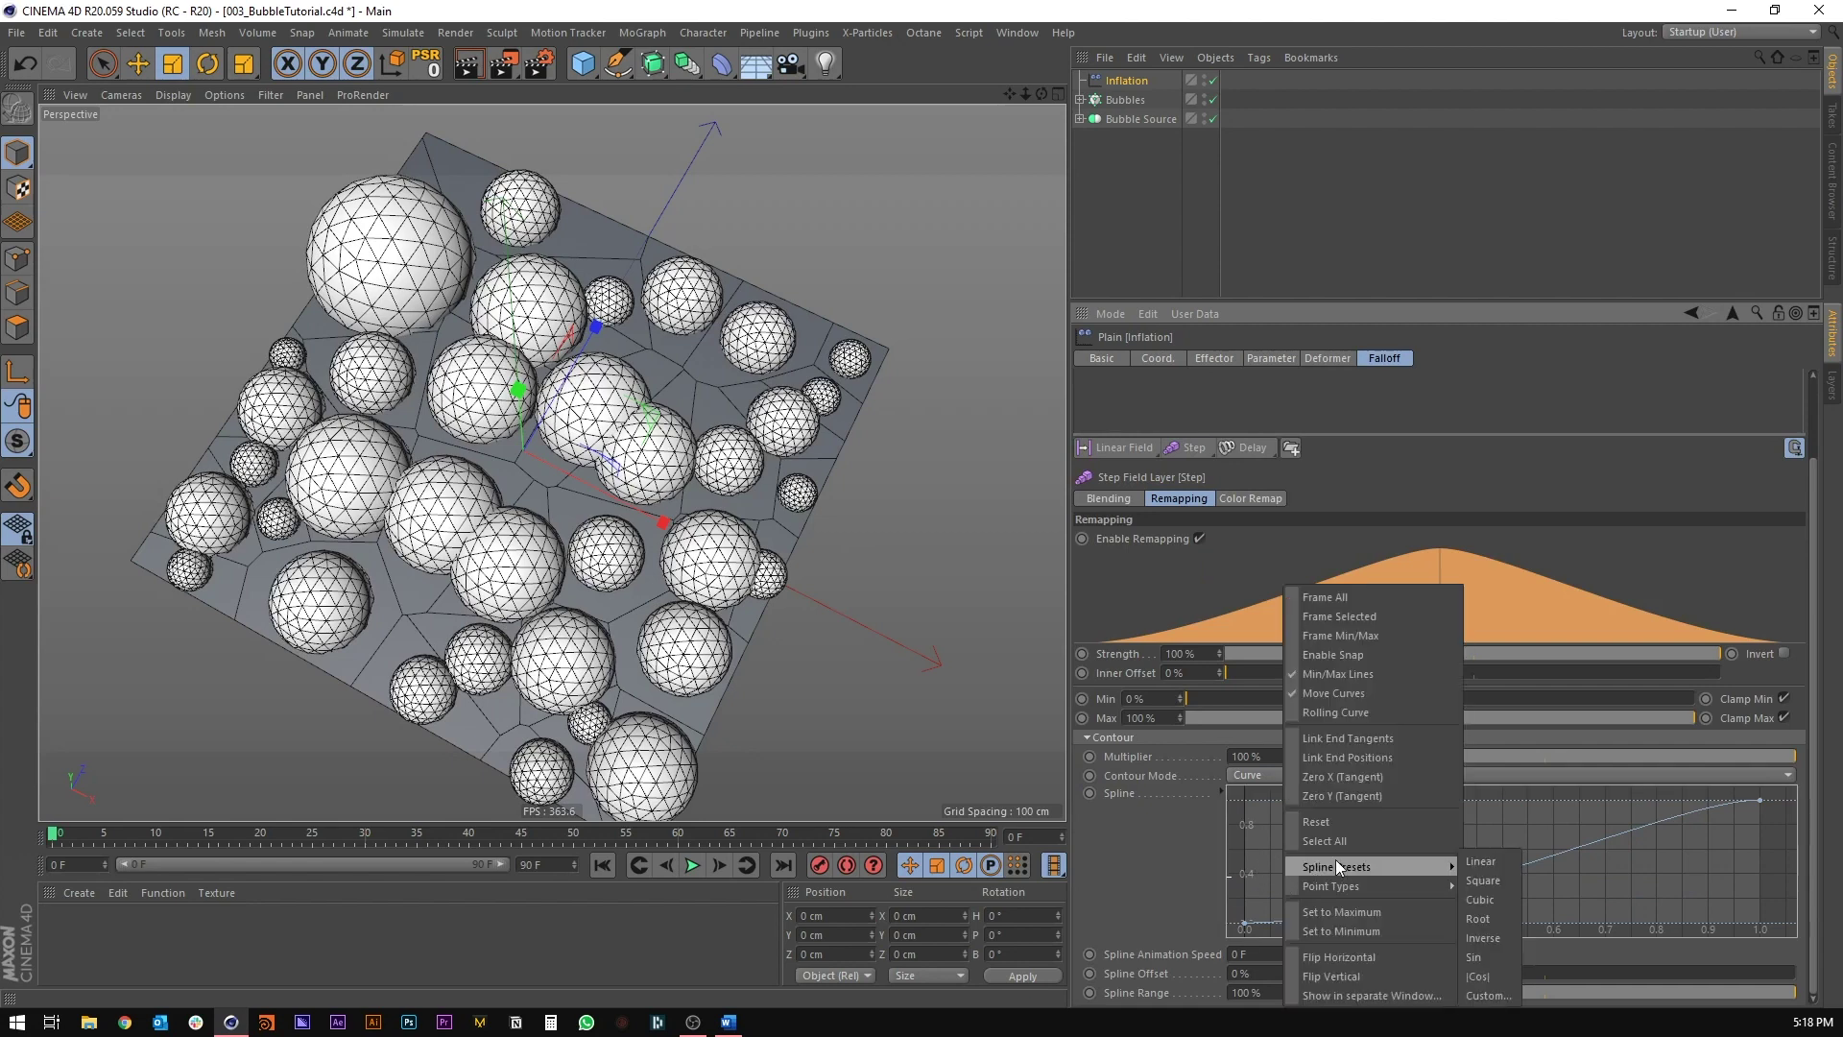
left_click(1495, 866)
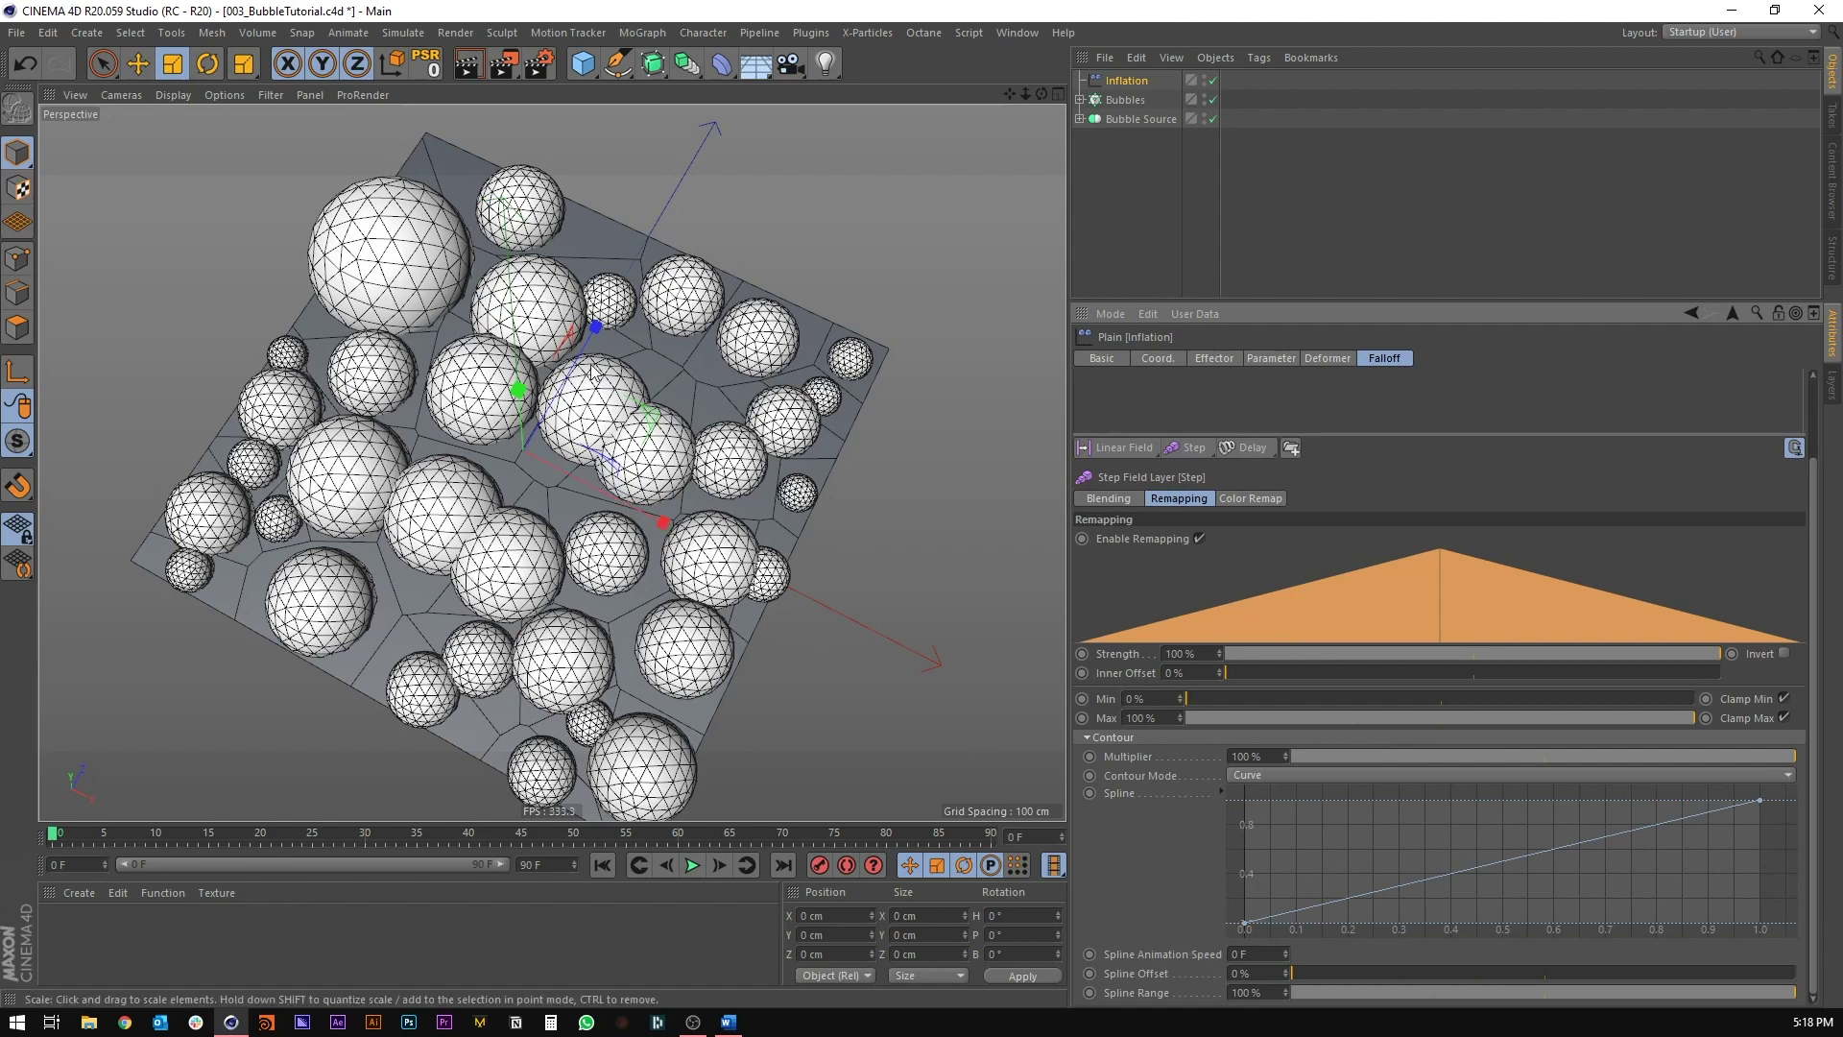
left_click(1243, 924)
left_click_drag(1239, 928, 1248, 973)
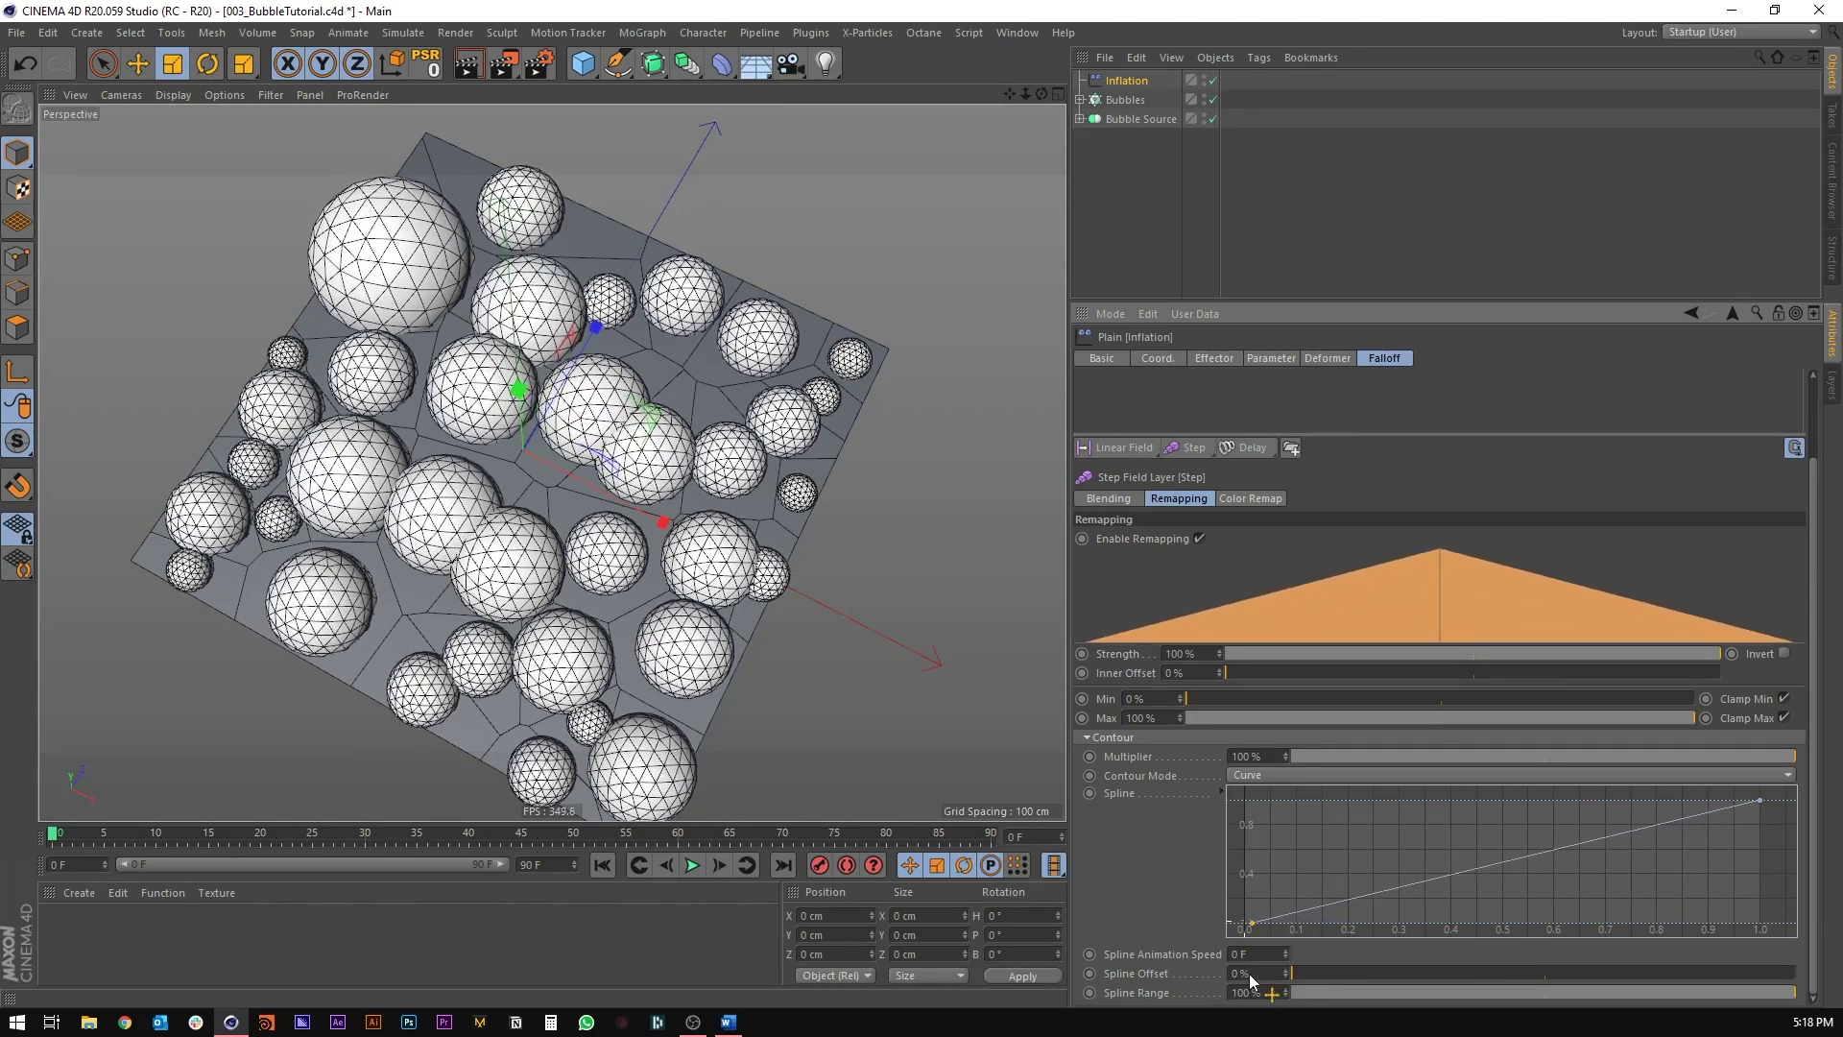
mouse_move(1760, 801)
left_mouse_down()
mouse_move(1237, 815)
mouse_move(1777, 814)
left_mouse_up()
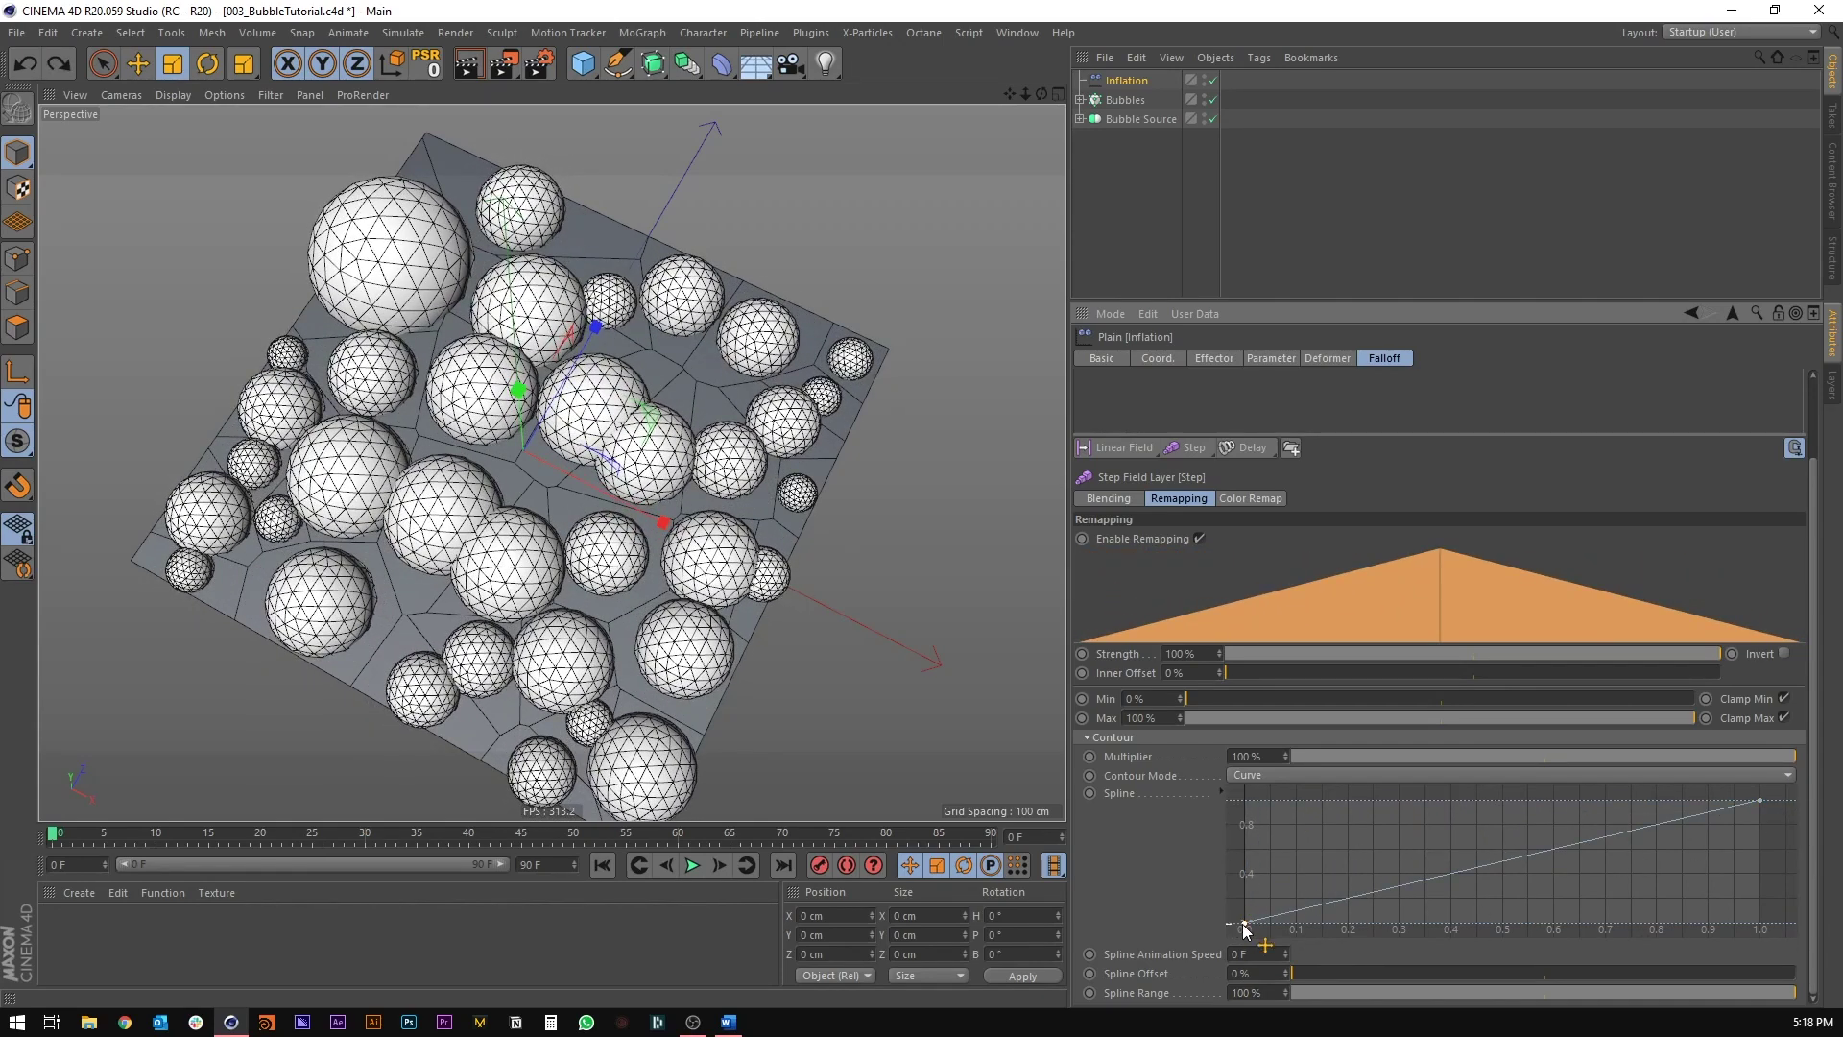
Step: Move the contour curve's start point along the zero line to 1.0, undoing a trial move of the end point
left_click_drag(1245, 925, 1736, 926)
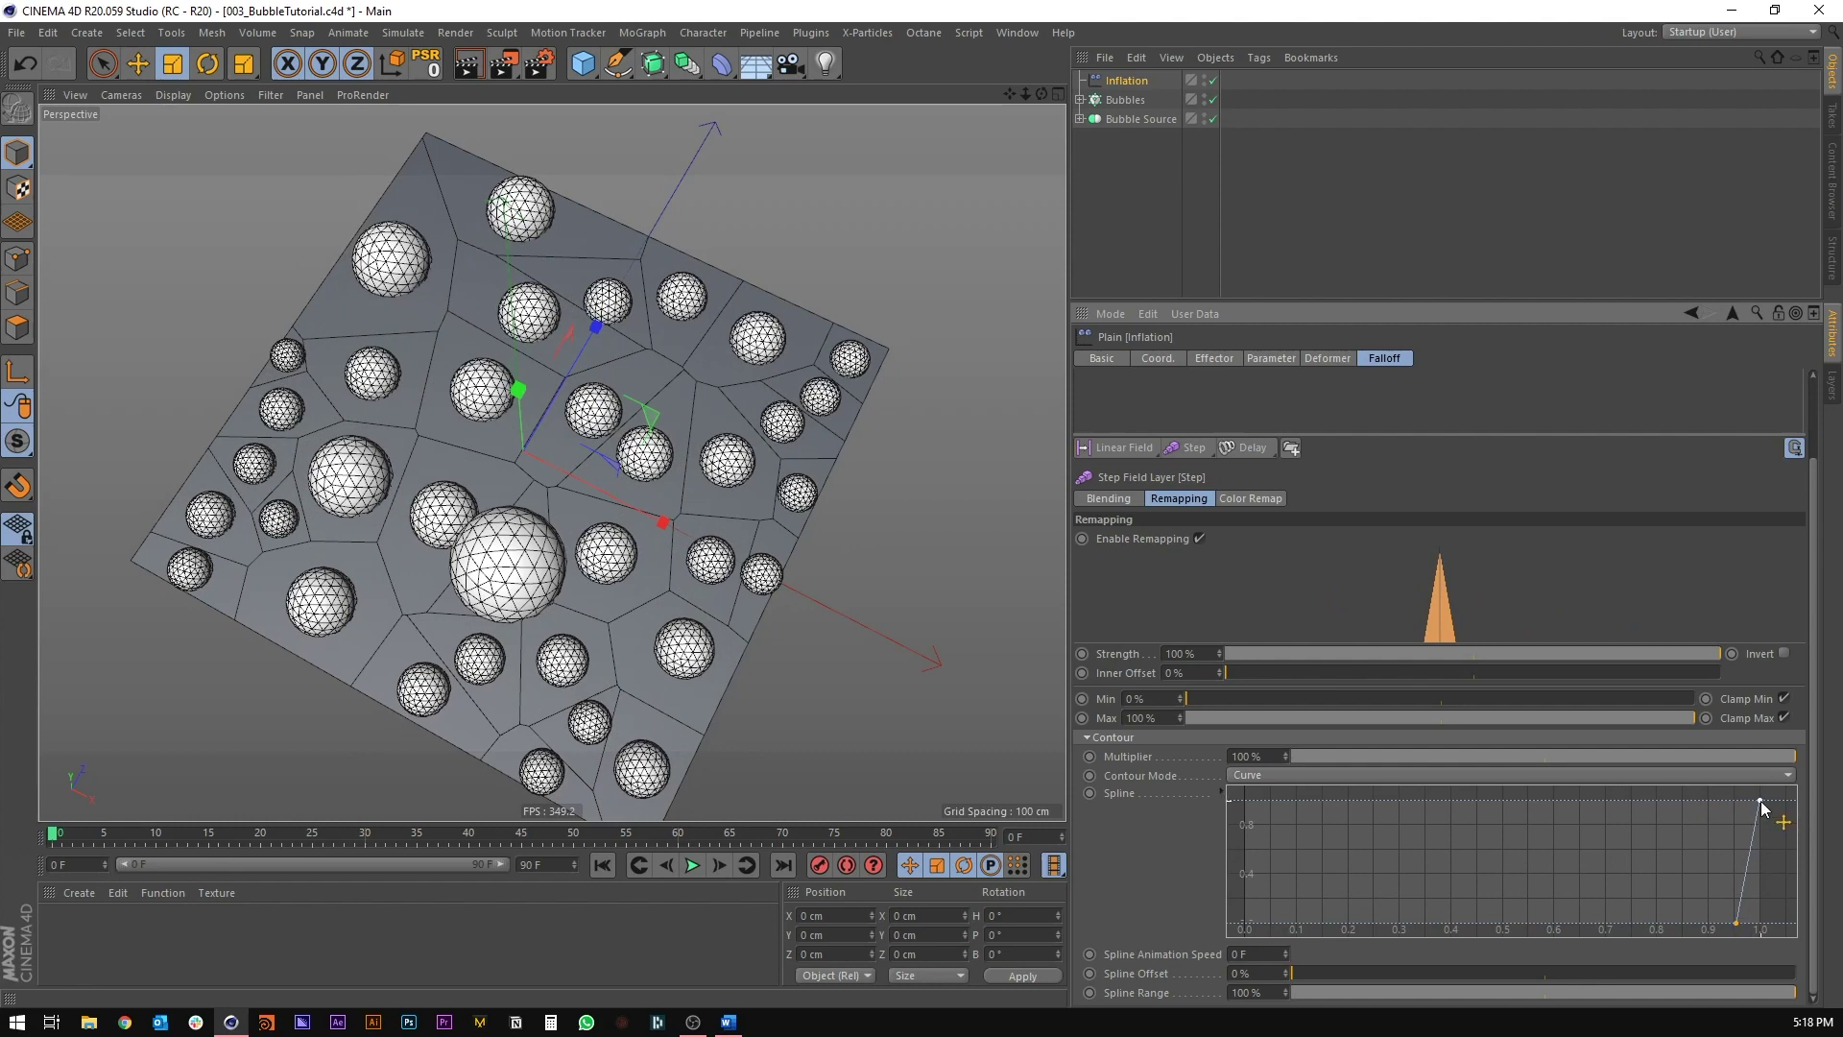
left_click_drag(1763, 805, 1247, 791)
key("ctrl+z")
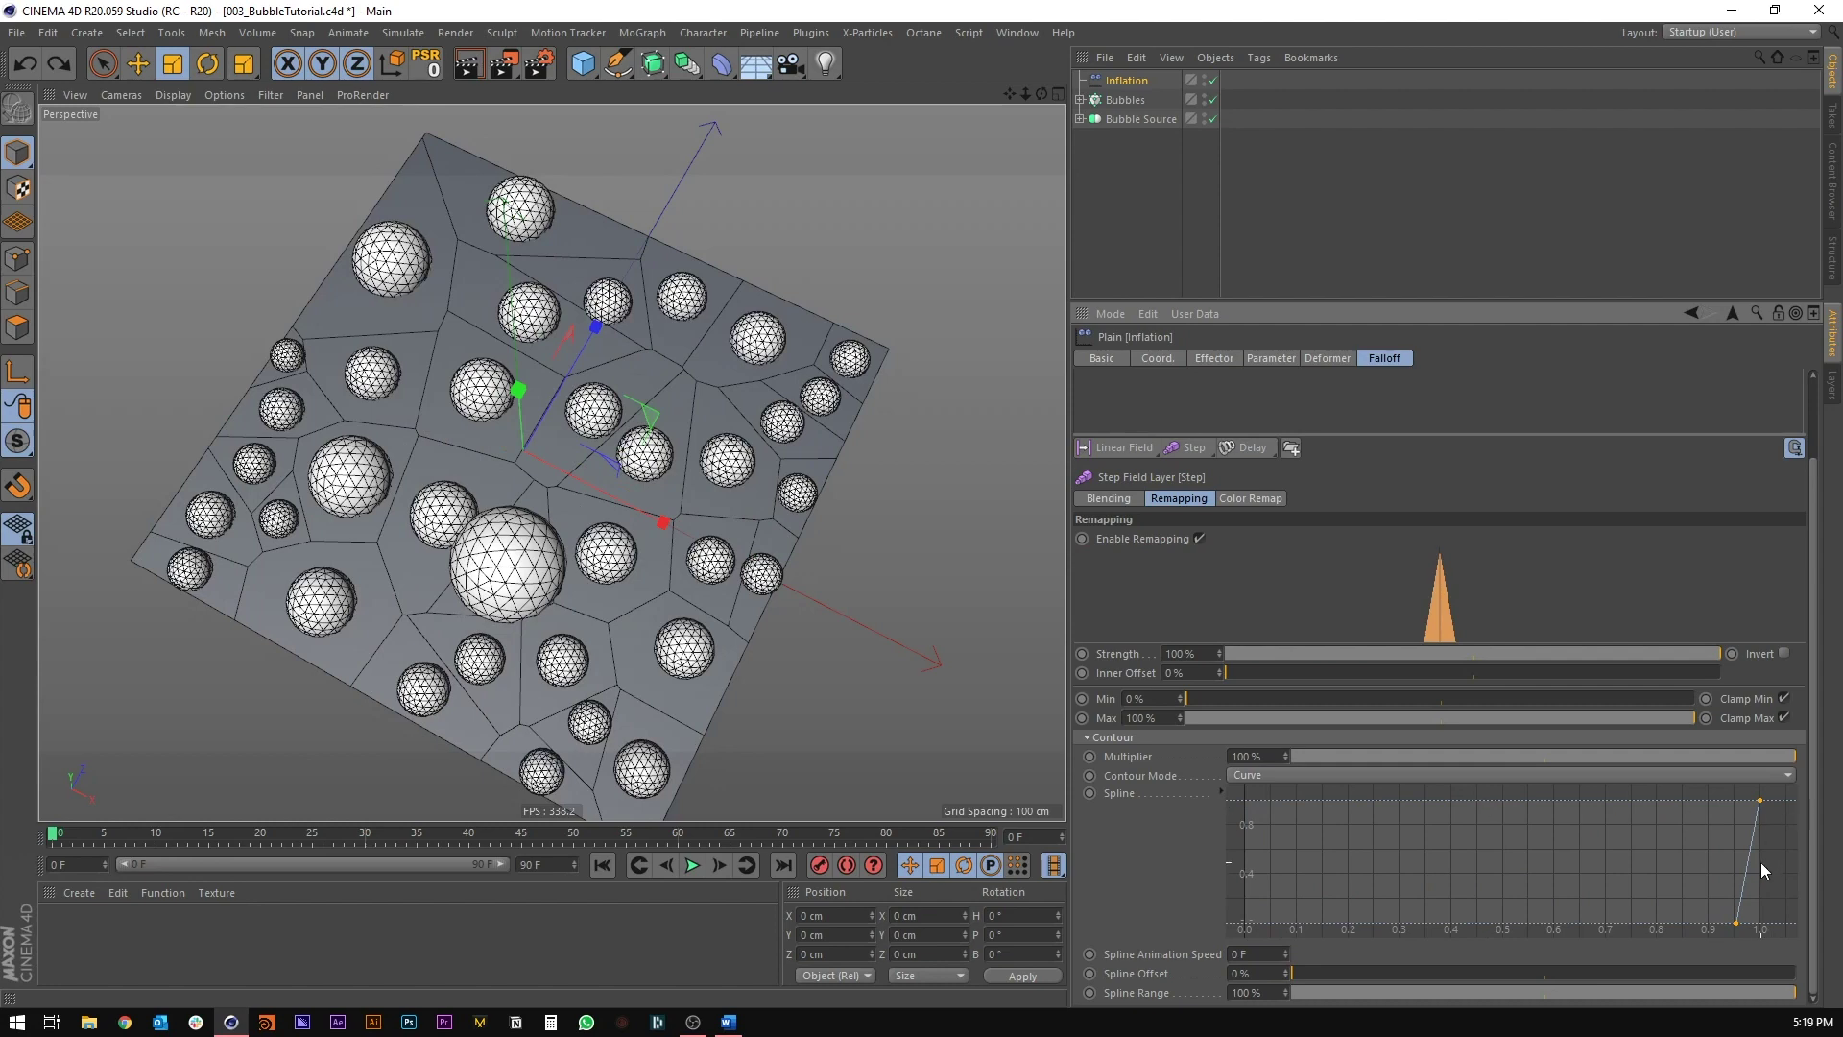
left_click_drag(1740, 925, 1774, 939)
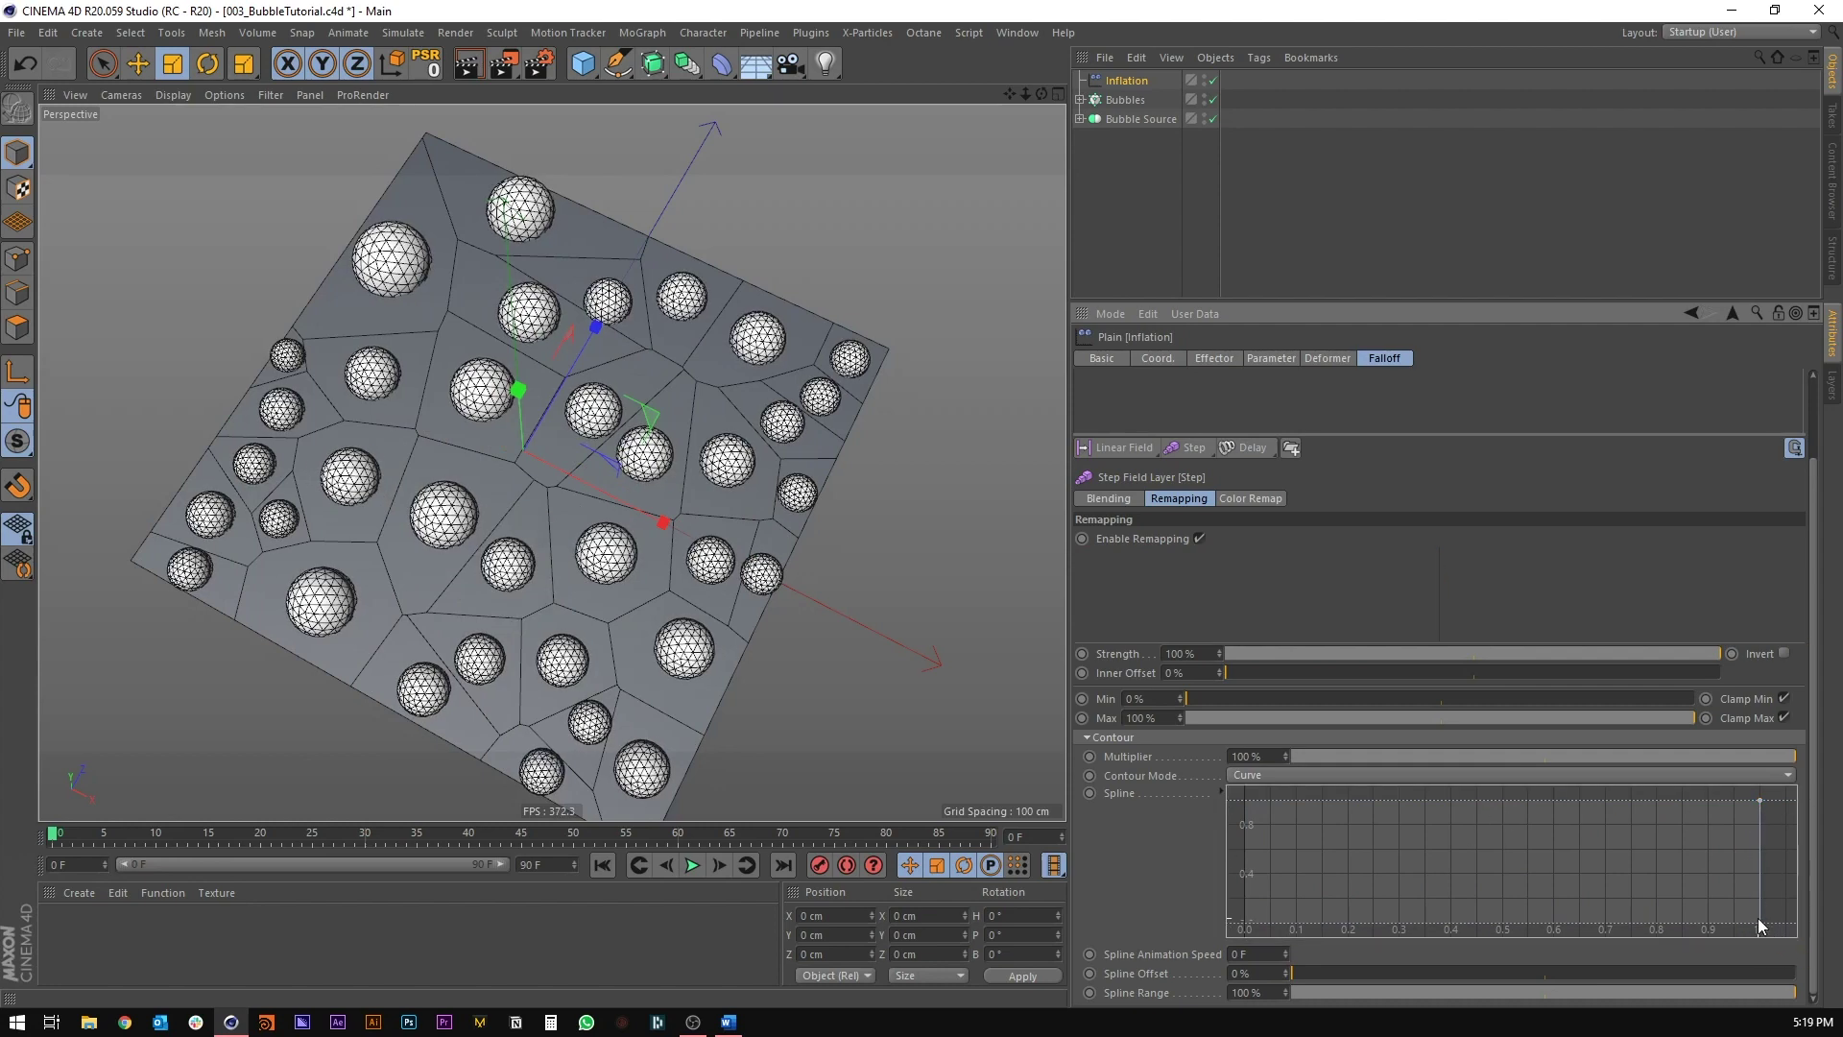
Step: Keyframe the Step field's contour spline at frame 0, and again at frame 10 with its lower point moved to 0.9
left_click(1091, 793, "ctrl")
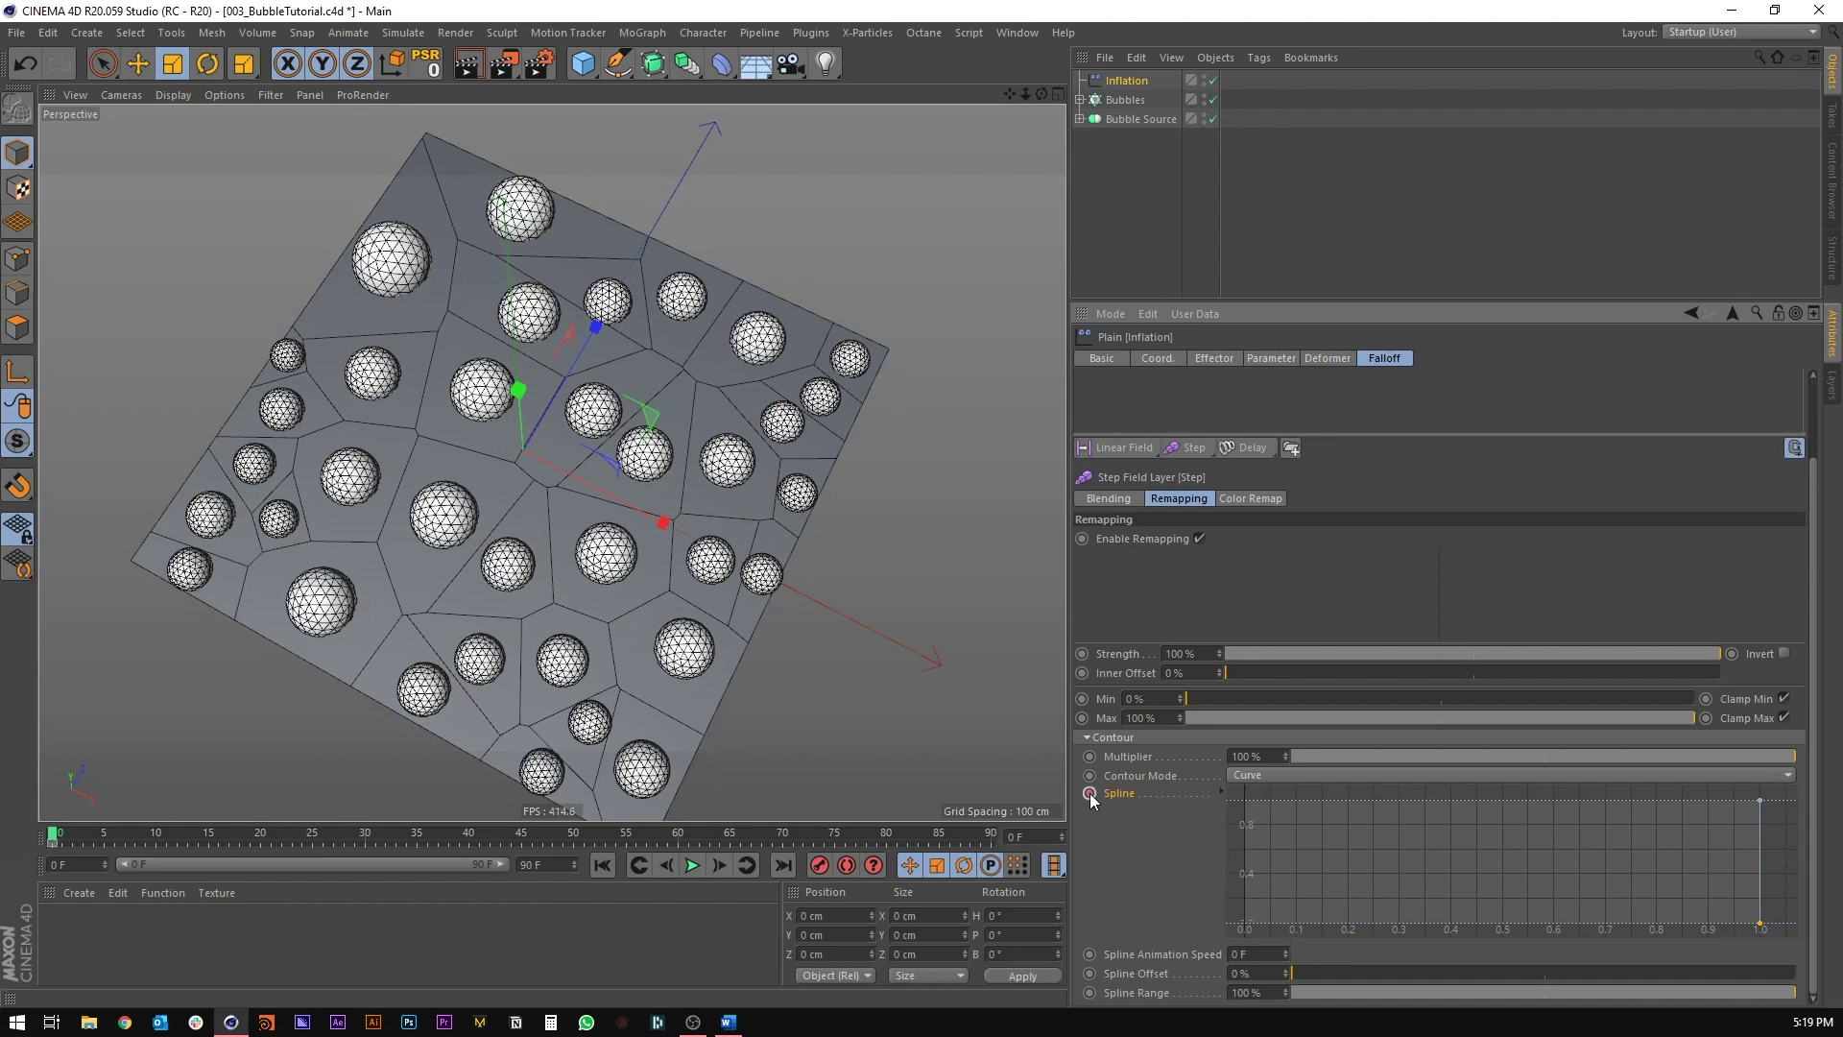
left_click(156, 834)
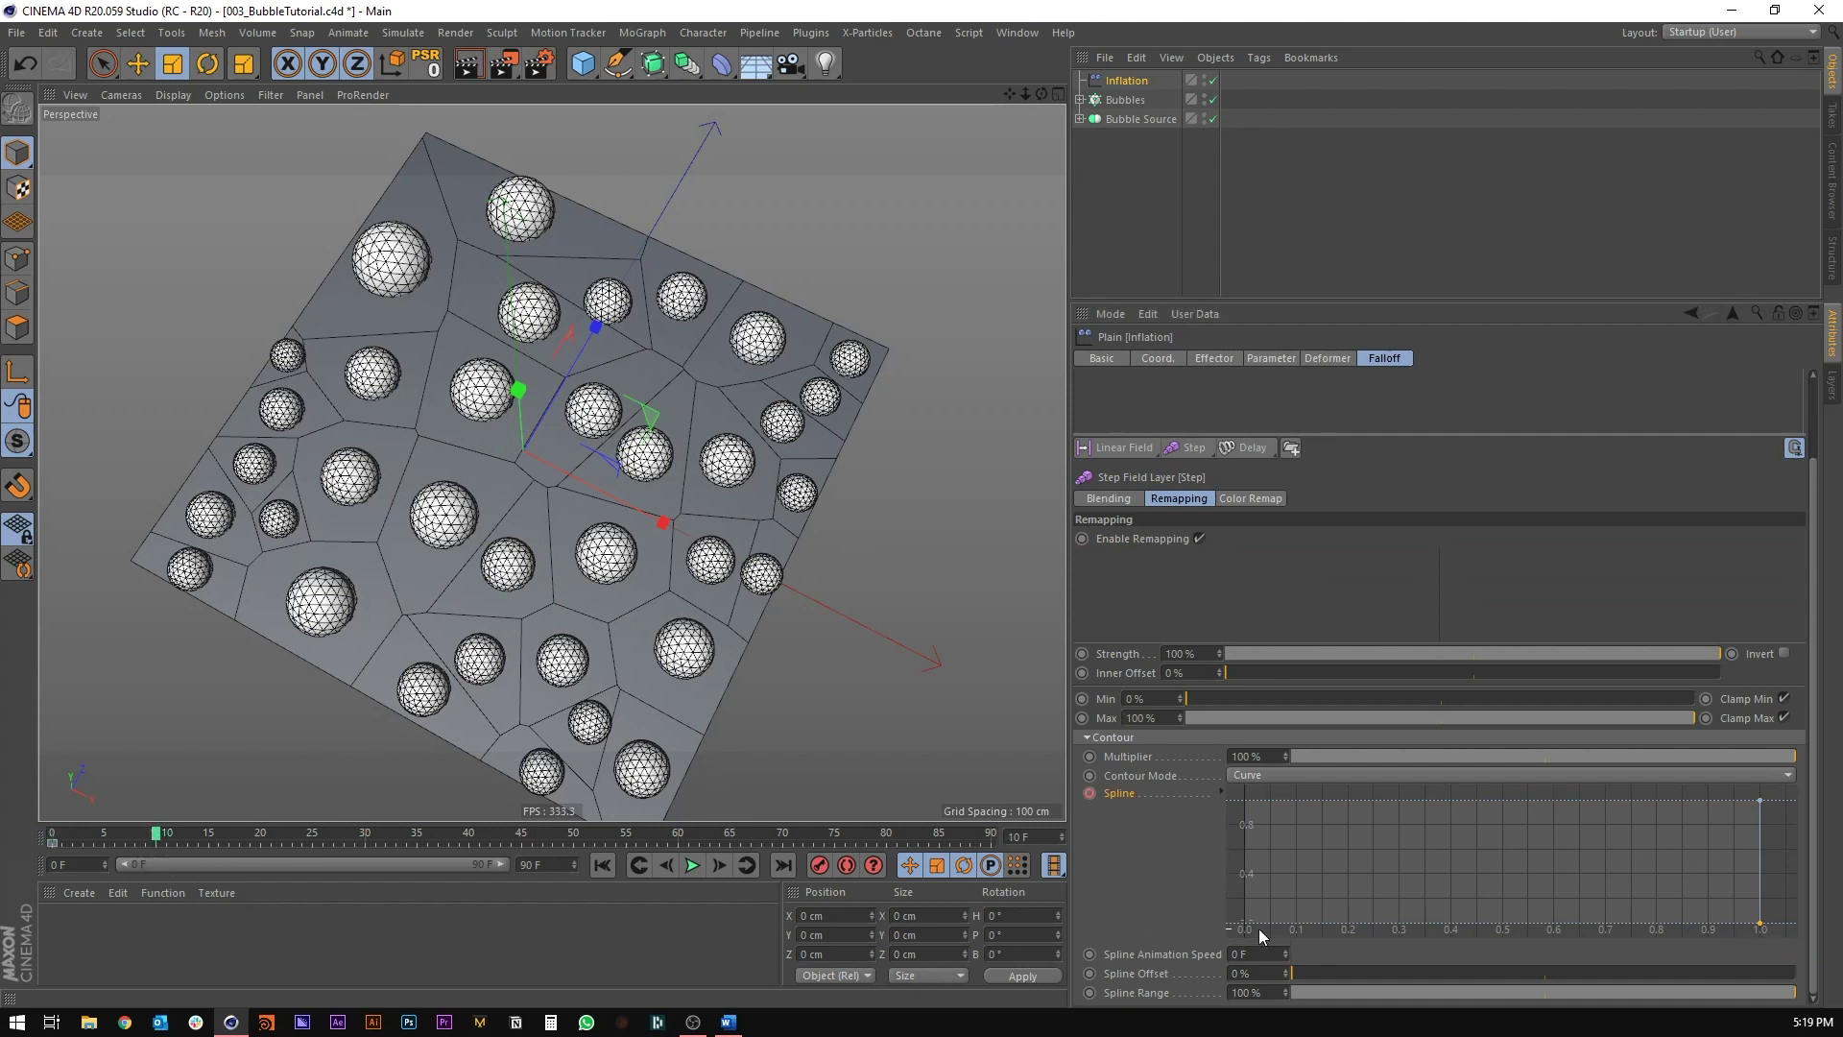
left_click_drag(1759, 924, 1707, 927)
left_click_drag(1705, 932, 1708, 932)
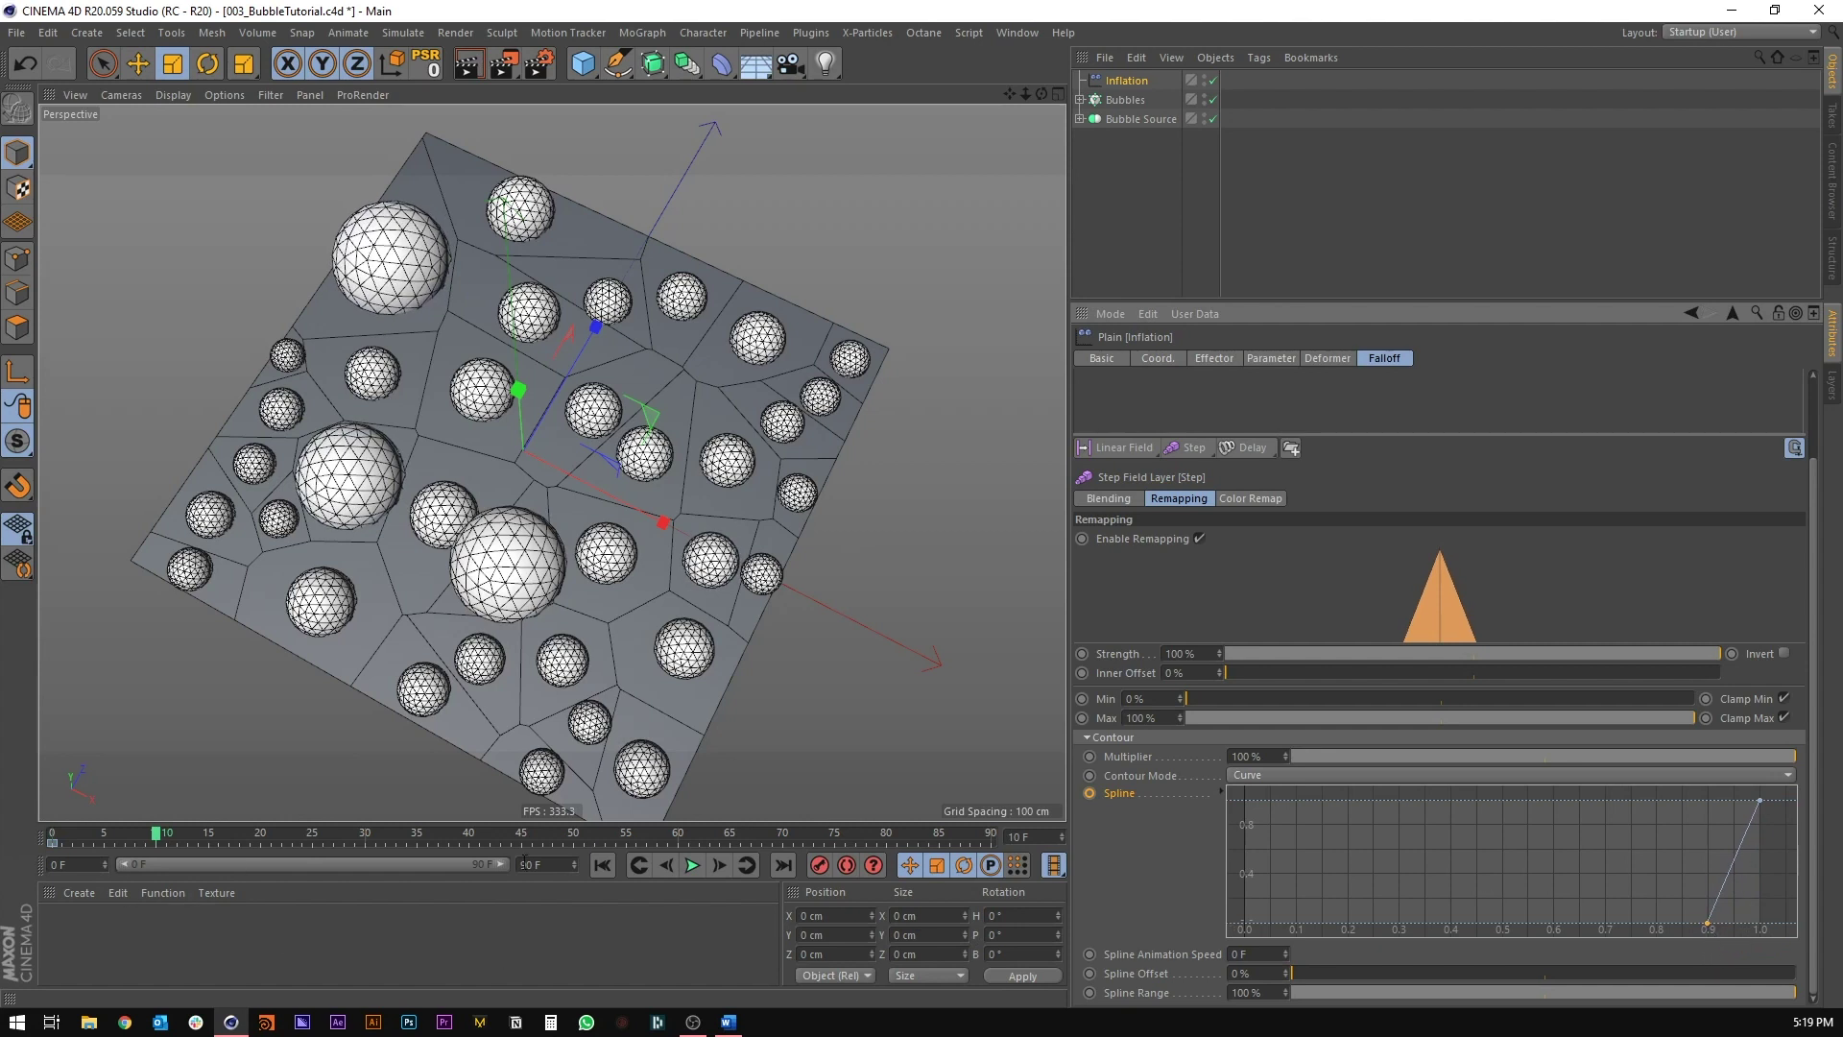
left_click(1090, 793)
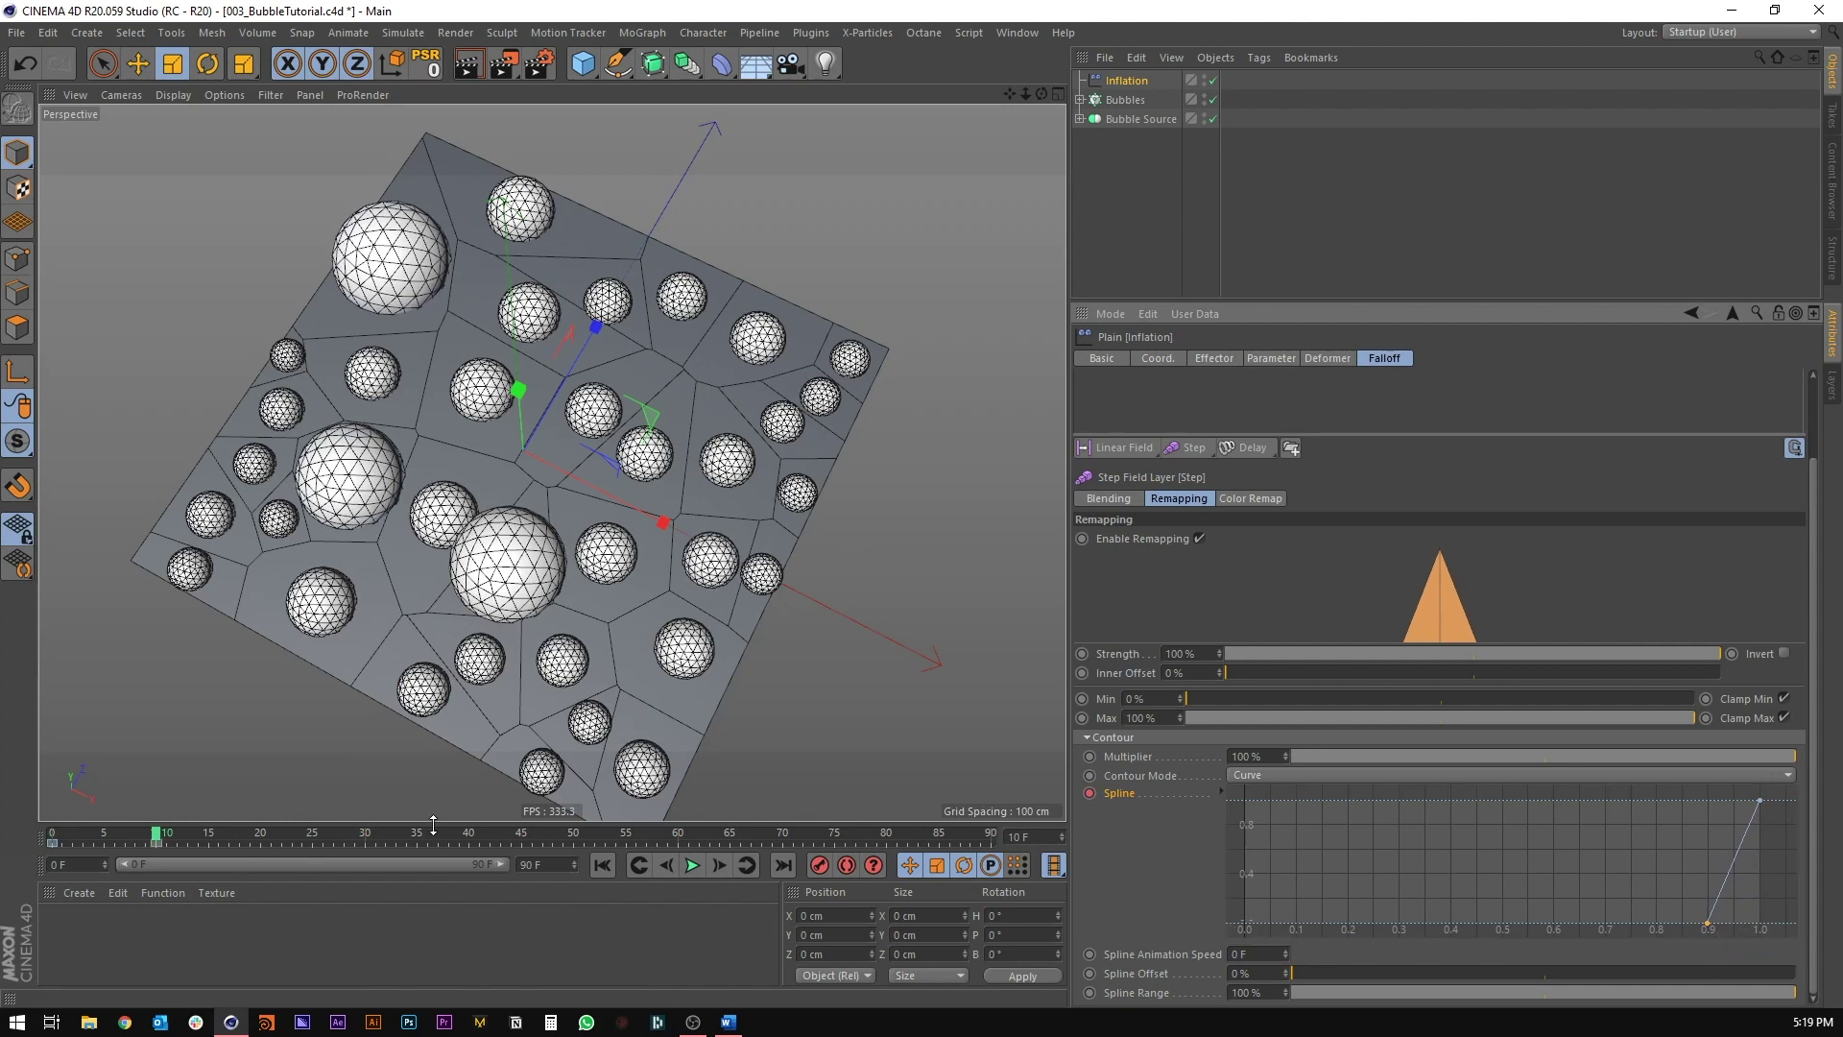
Step: At frame 40, shift the contour curve so its lower point sits at 0.0 and upper point at 0.1, and keyframe the spline
left_click(467, 834)
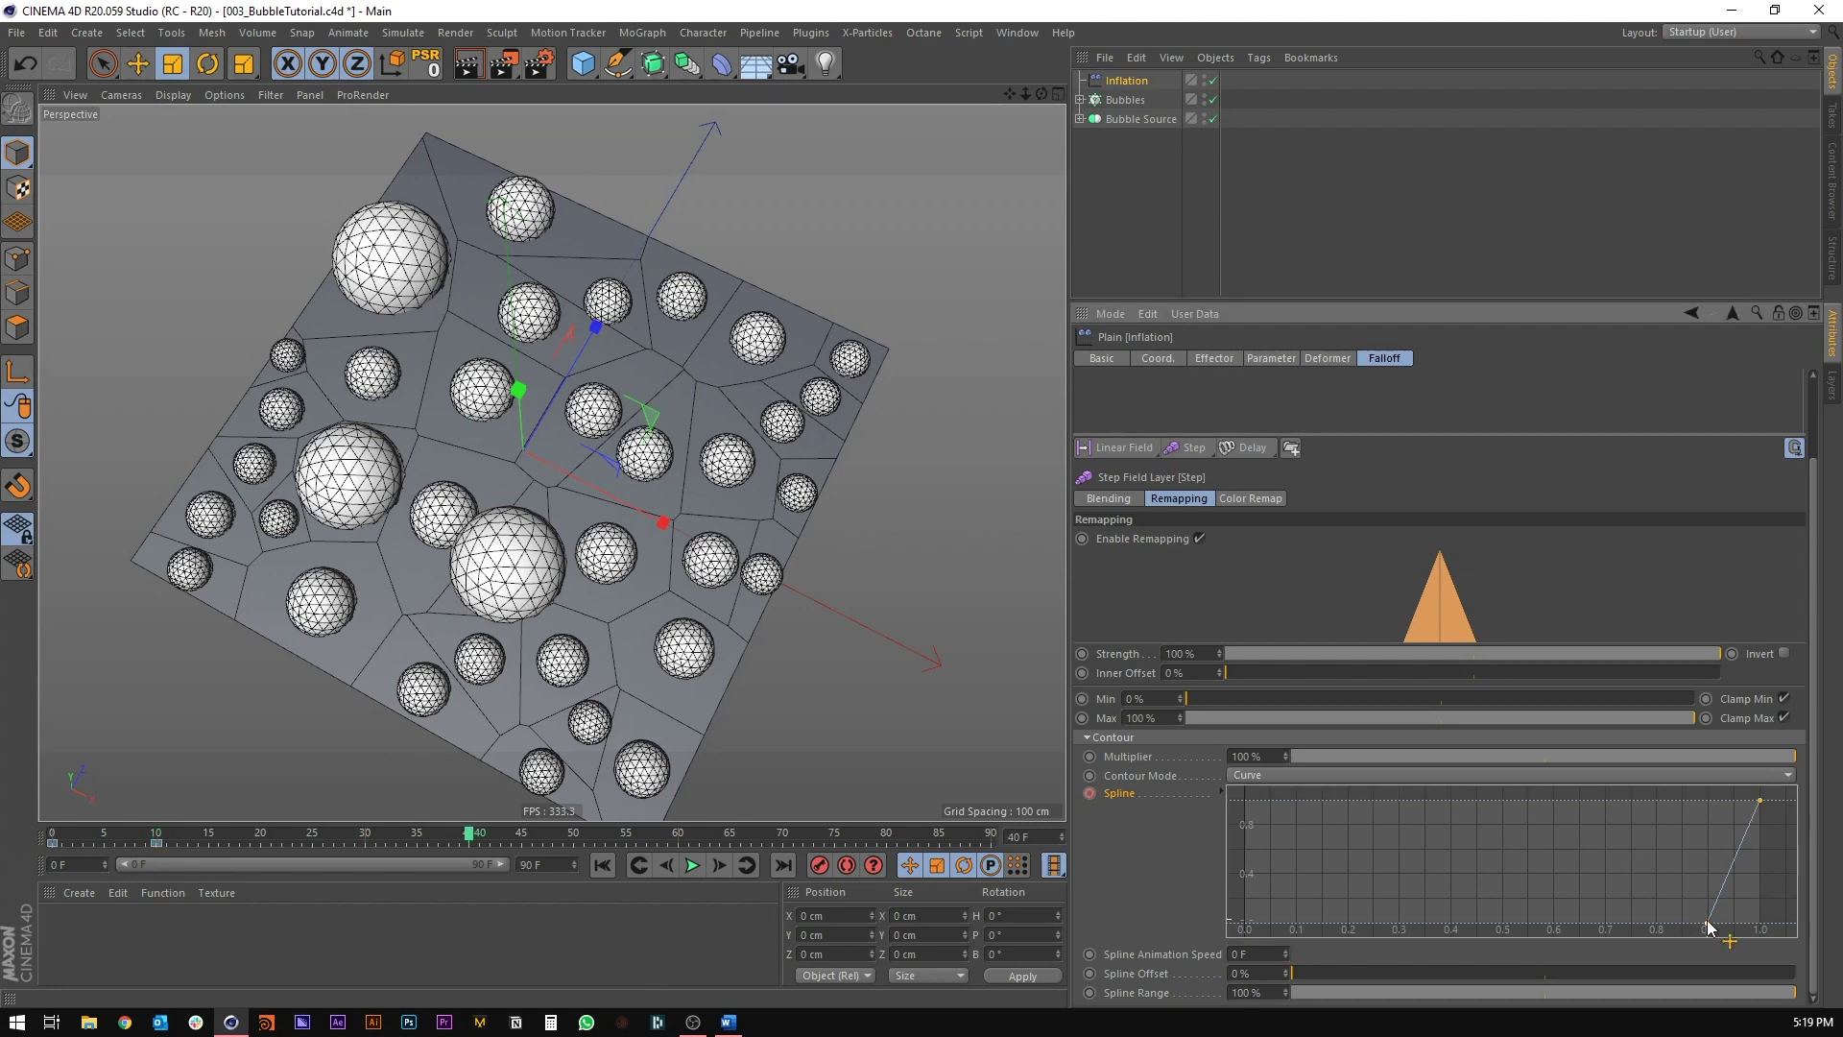
left_click_drag(1708, 924, 1241, 930)
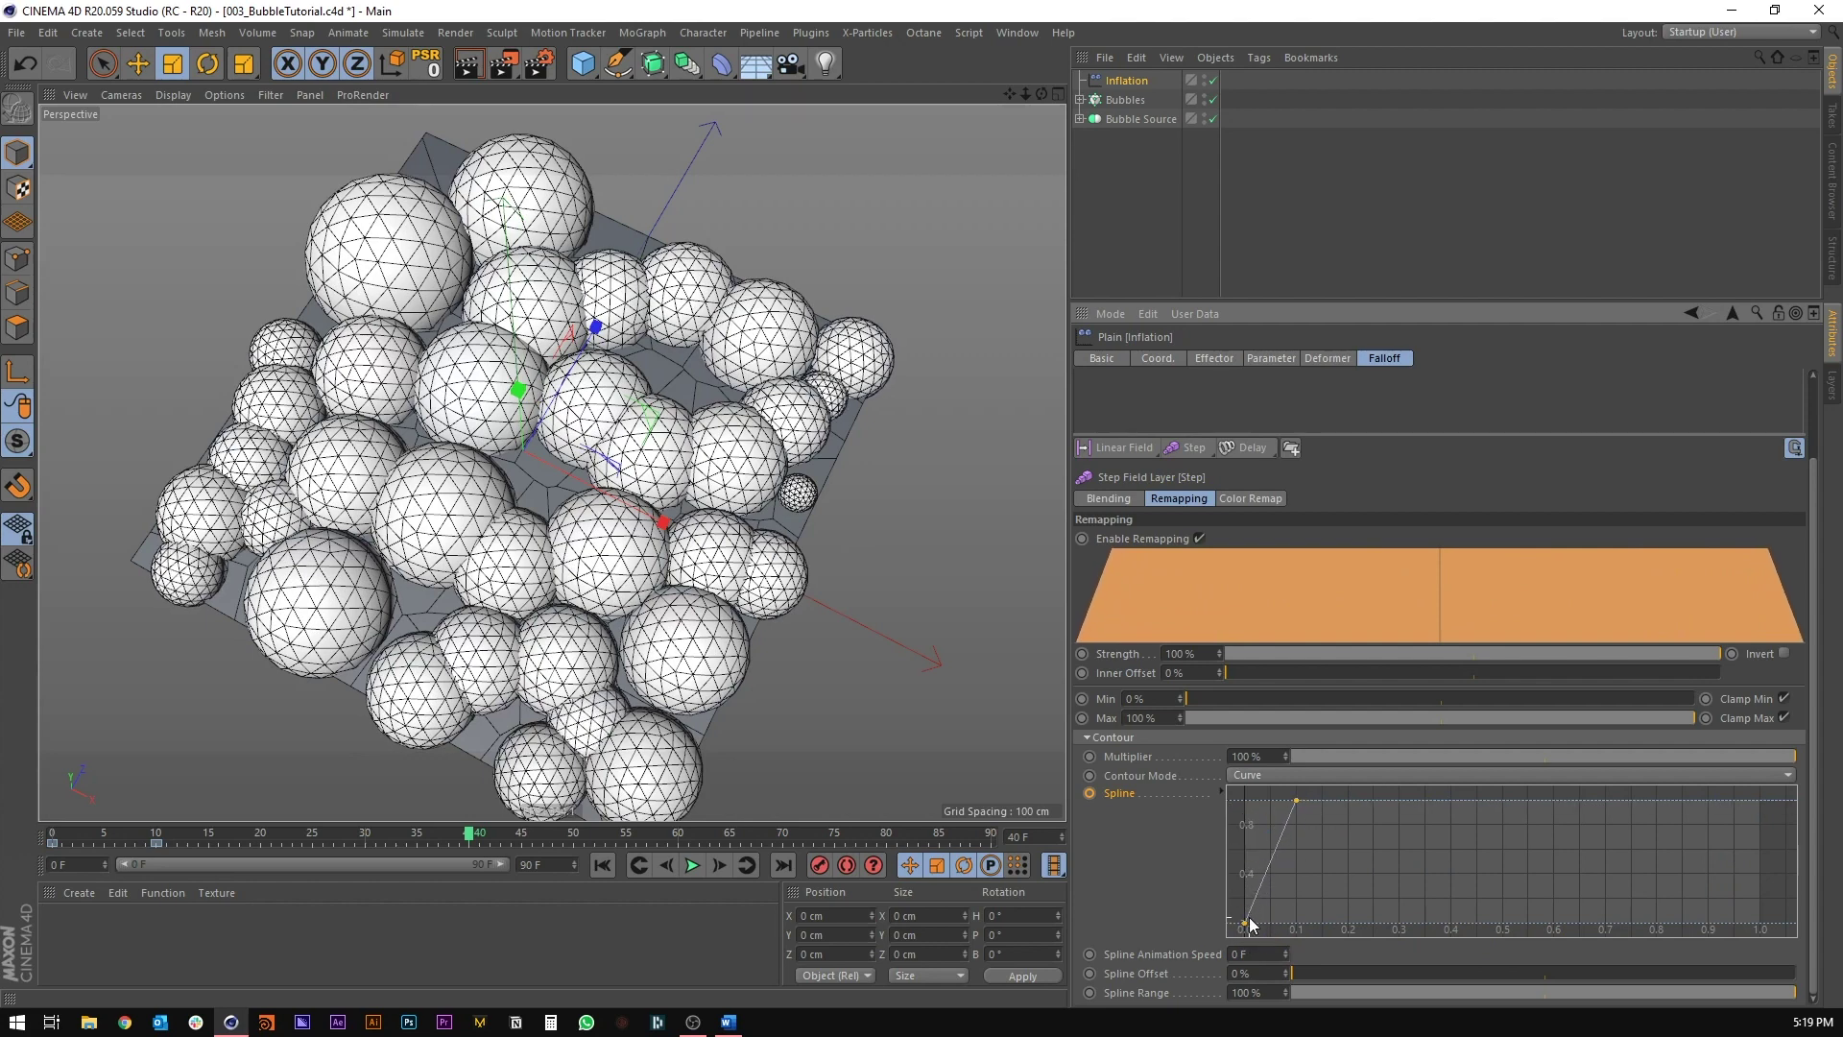
left_click(1091, 793)
Step: At frame 50, move the contour curve's upper point to 0.0 and keyframe the spline
left_click(574, 834)
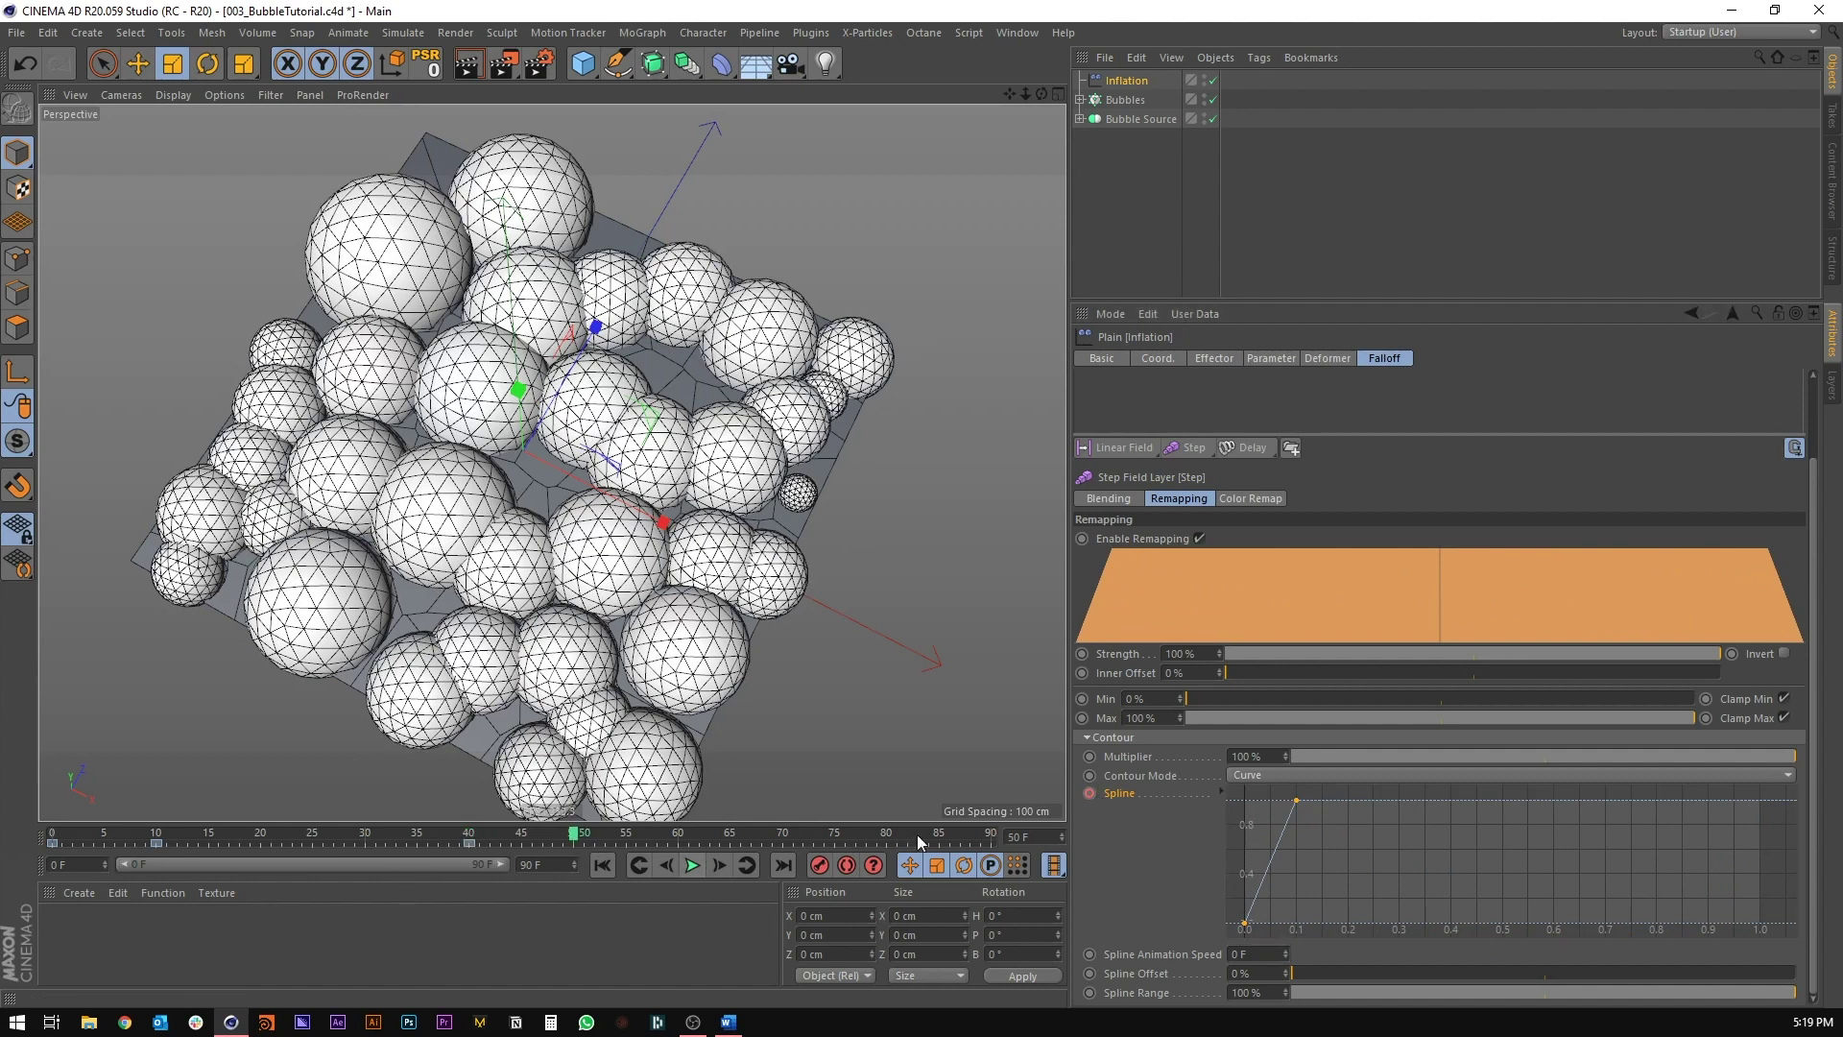
left_click_drag(1297, 800, 1244, 800)
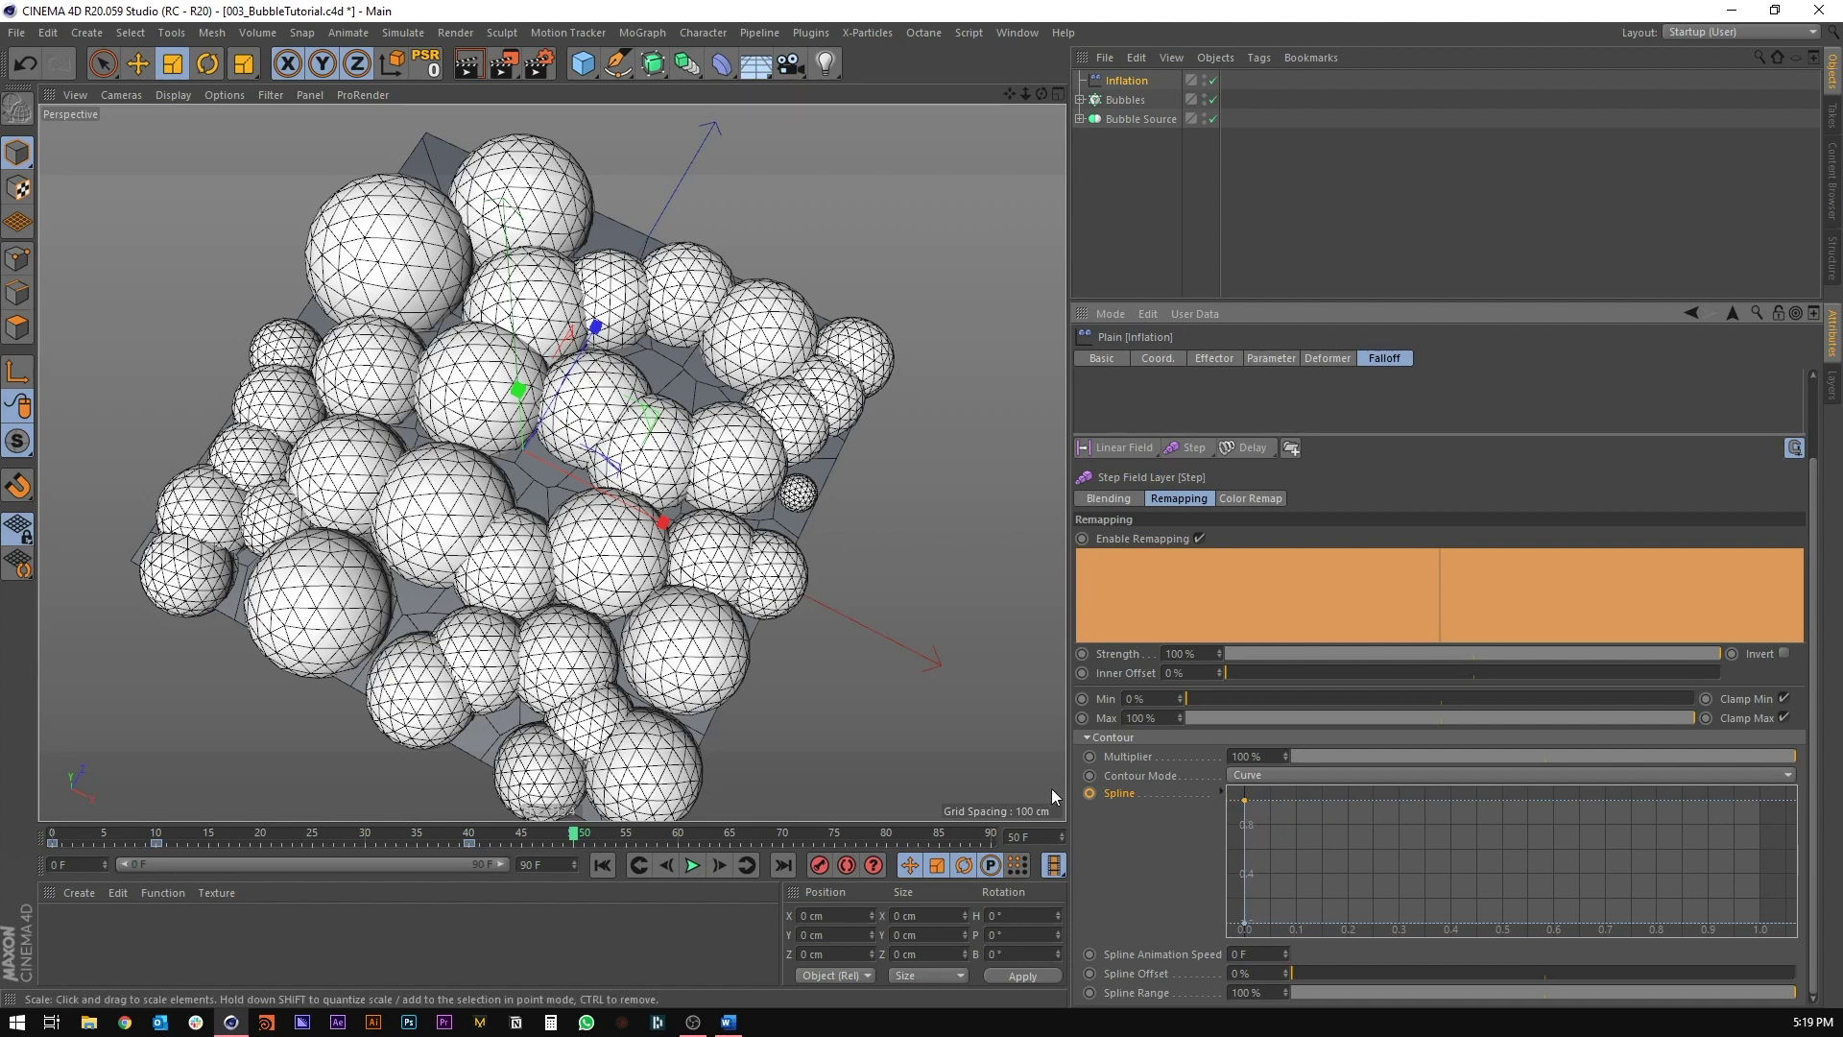
left_click(1089, 793, "ctrl")
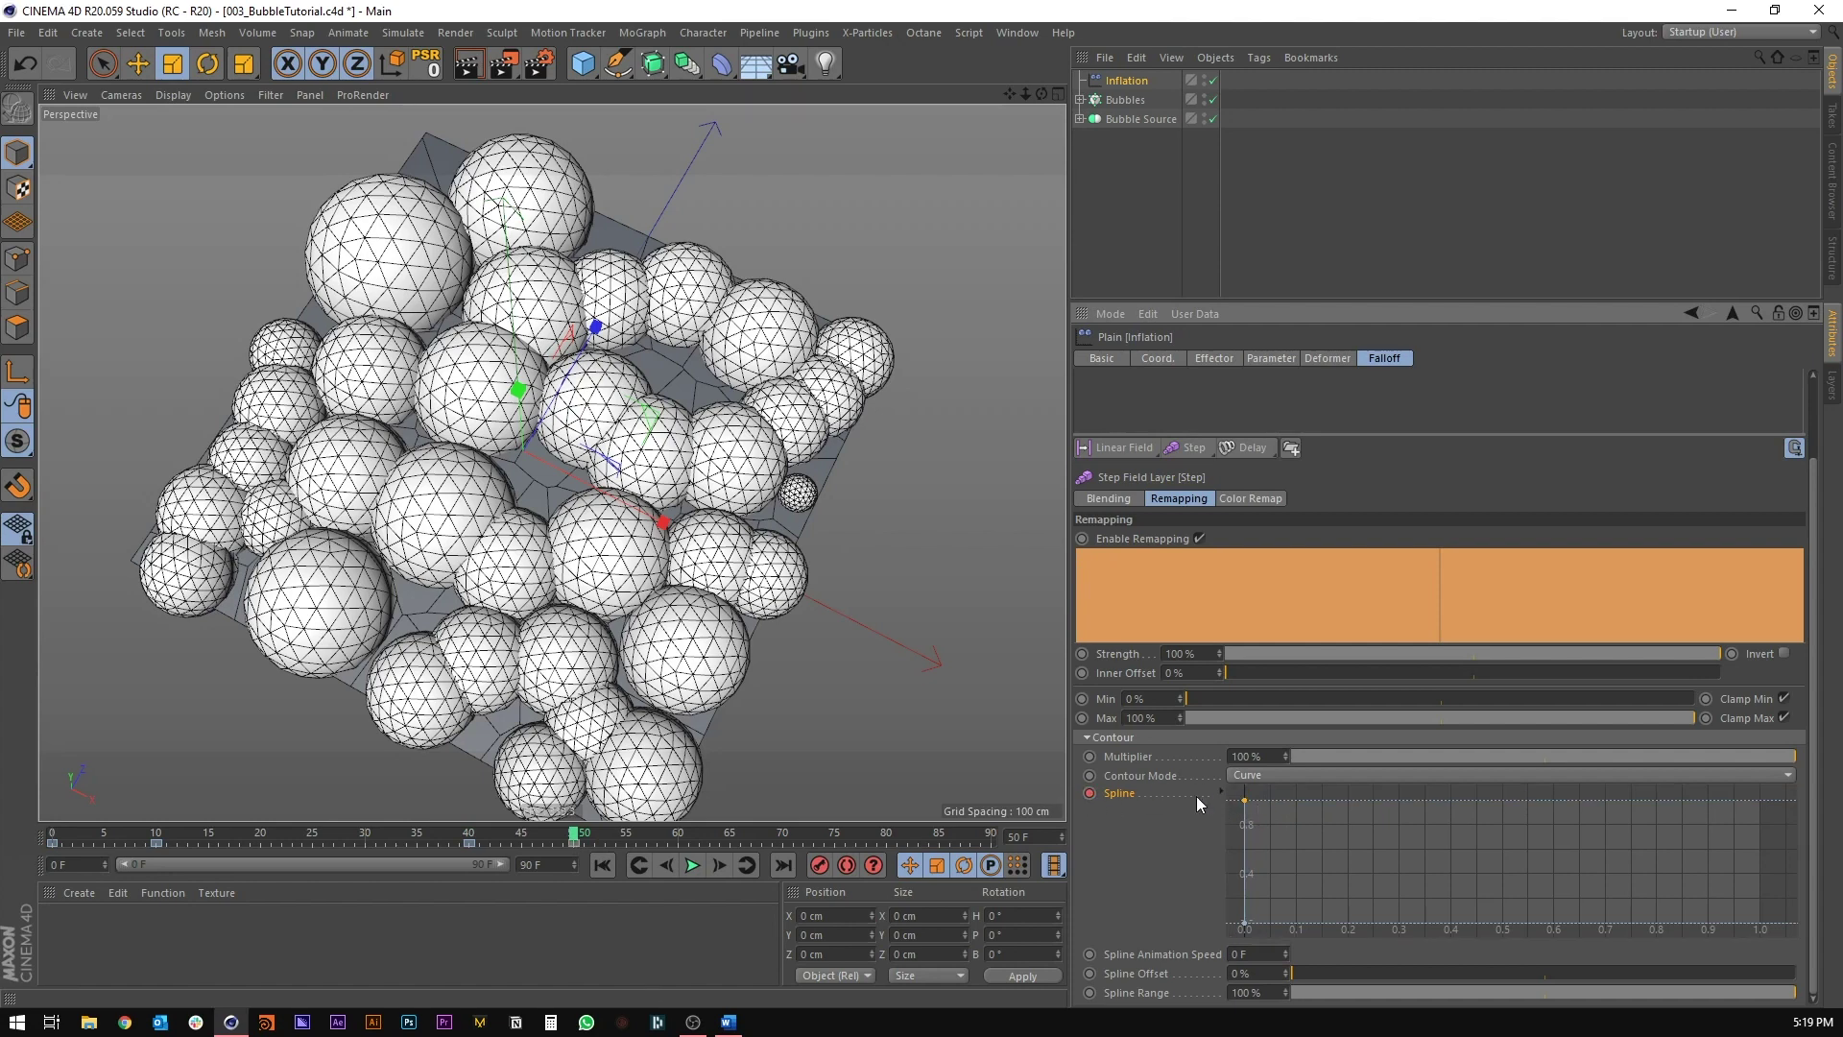
Step: Play the inflation animation twice from the first frame and return to frame 0
left_click(602, 865)
left_click(692, 865)
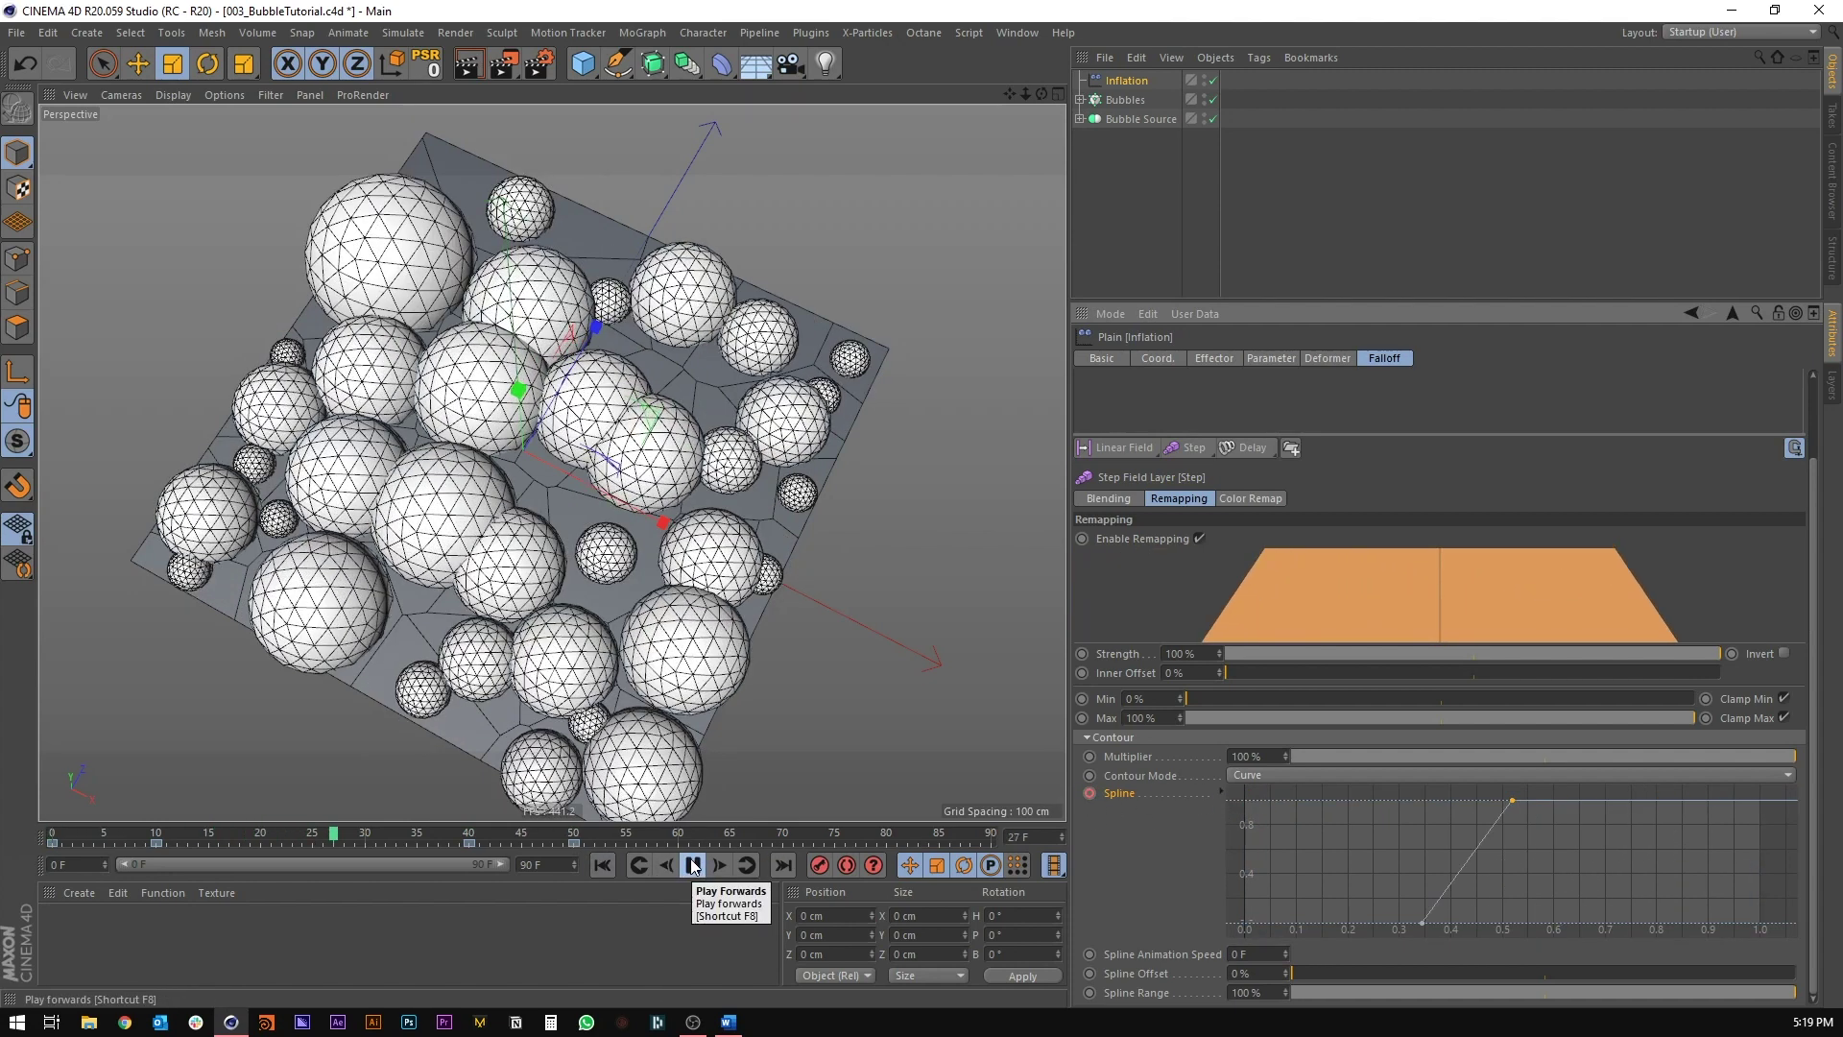
left_click(692, 865)
left_click(602, 865)
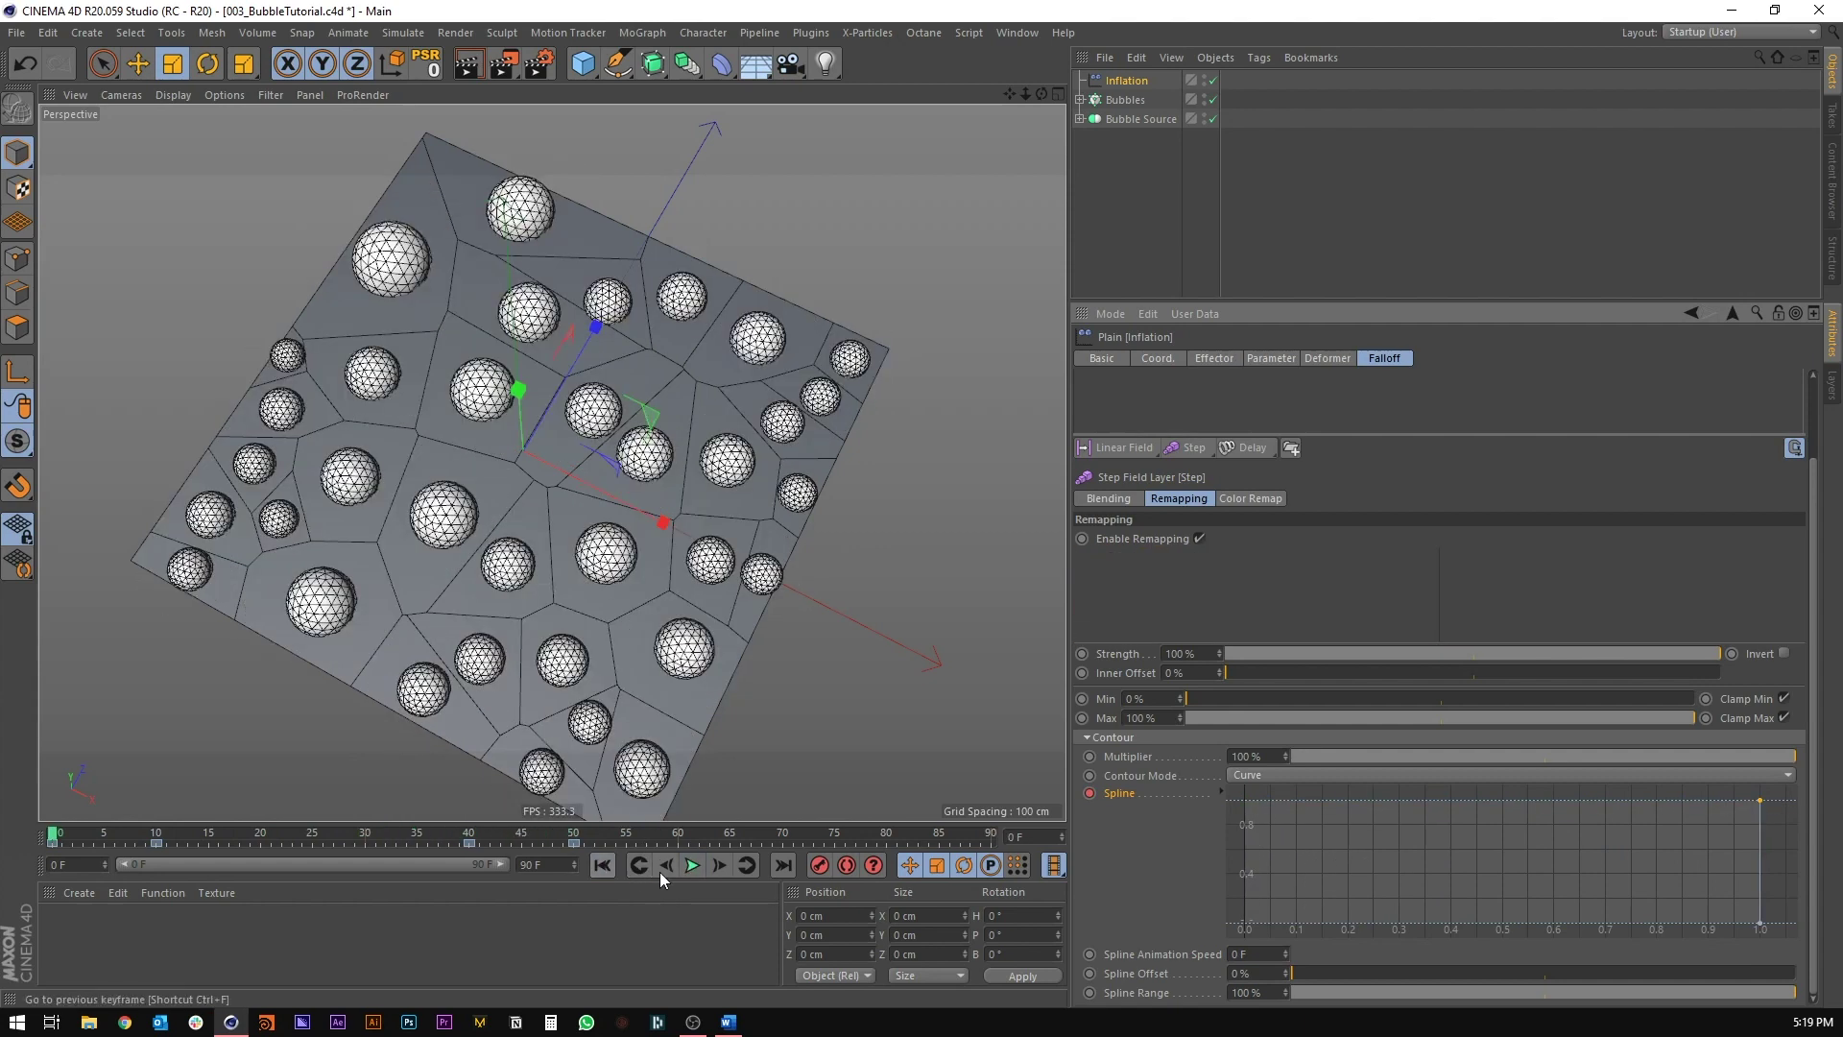
left_click(692, 865)
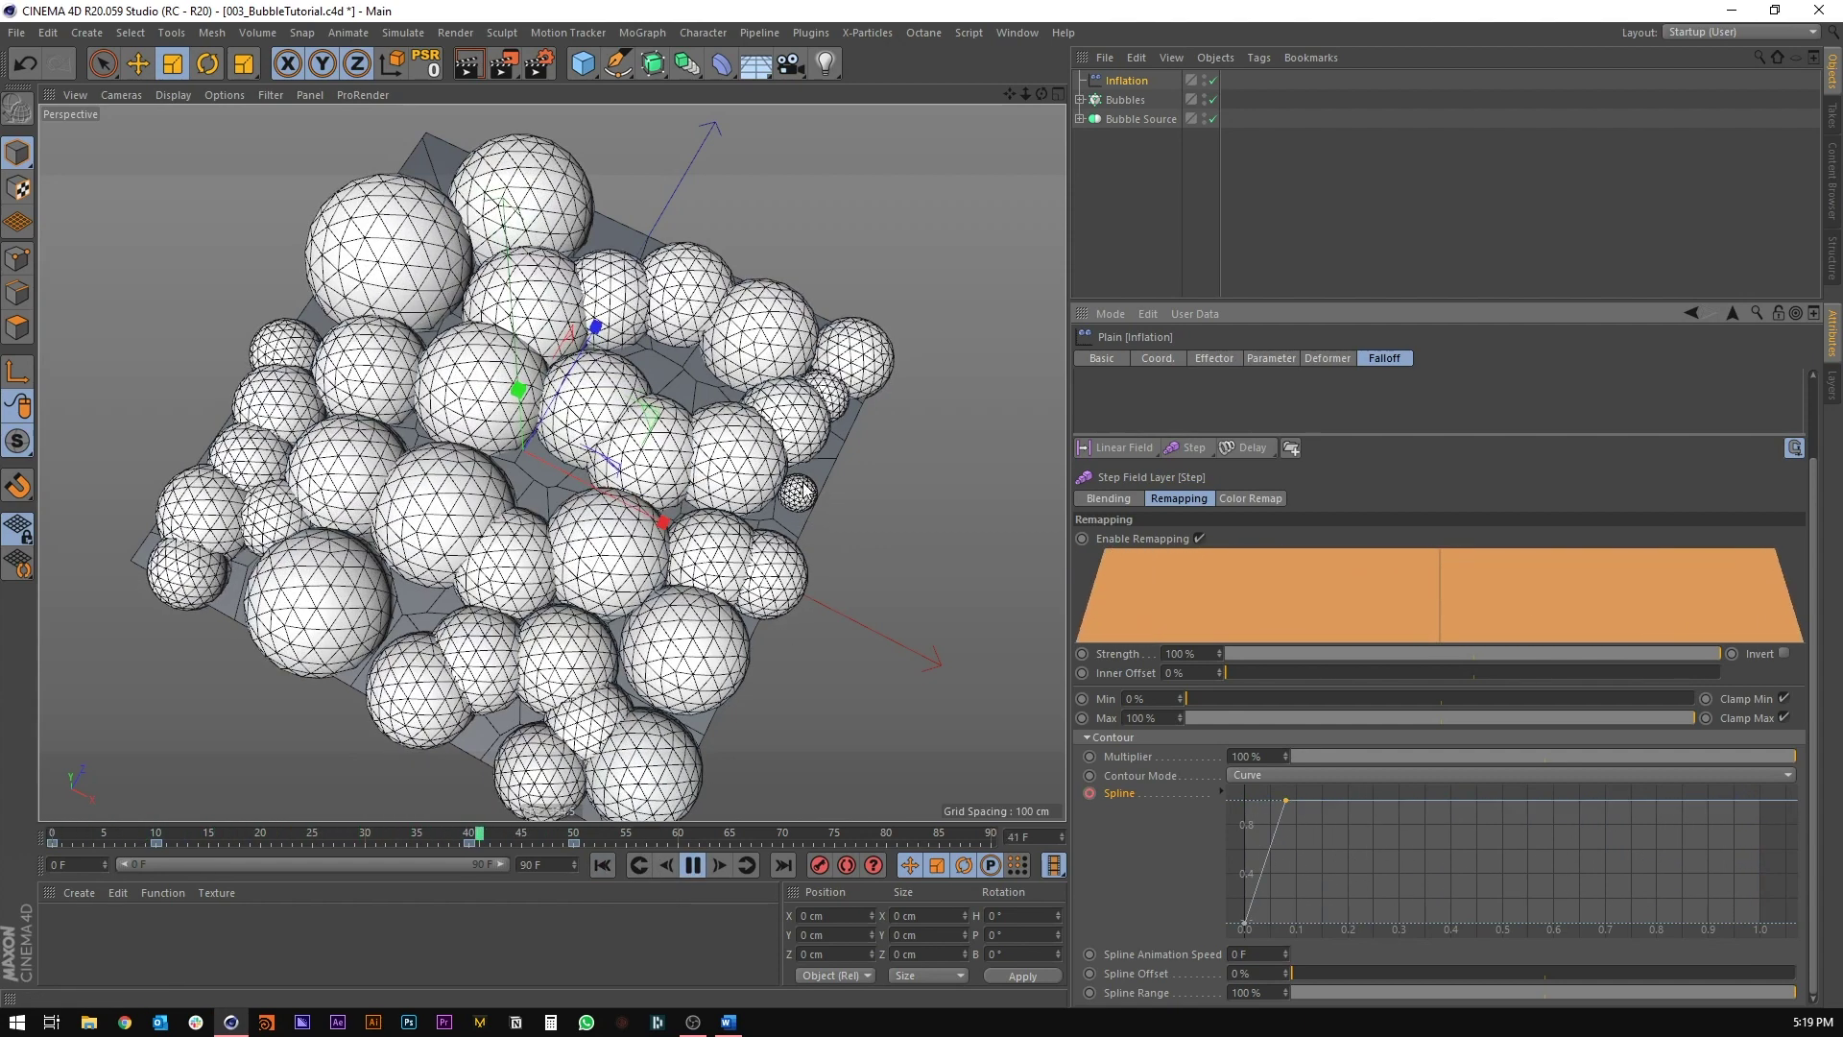
left_click(692, 865)
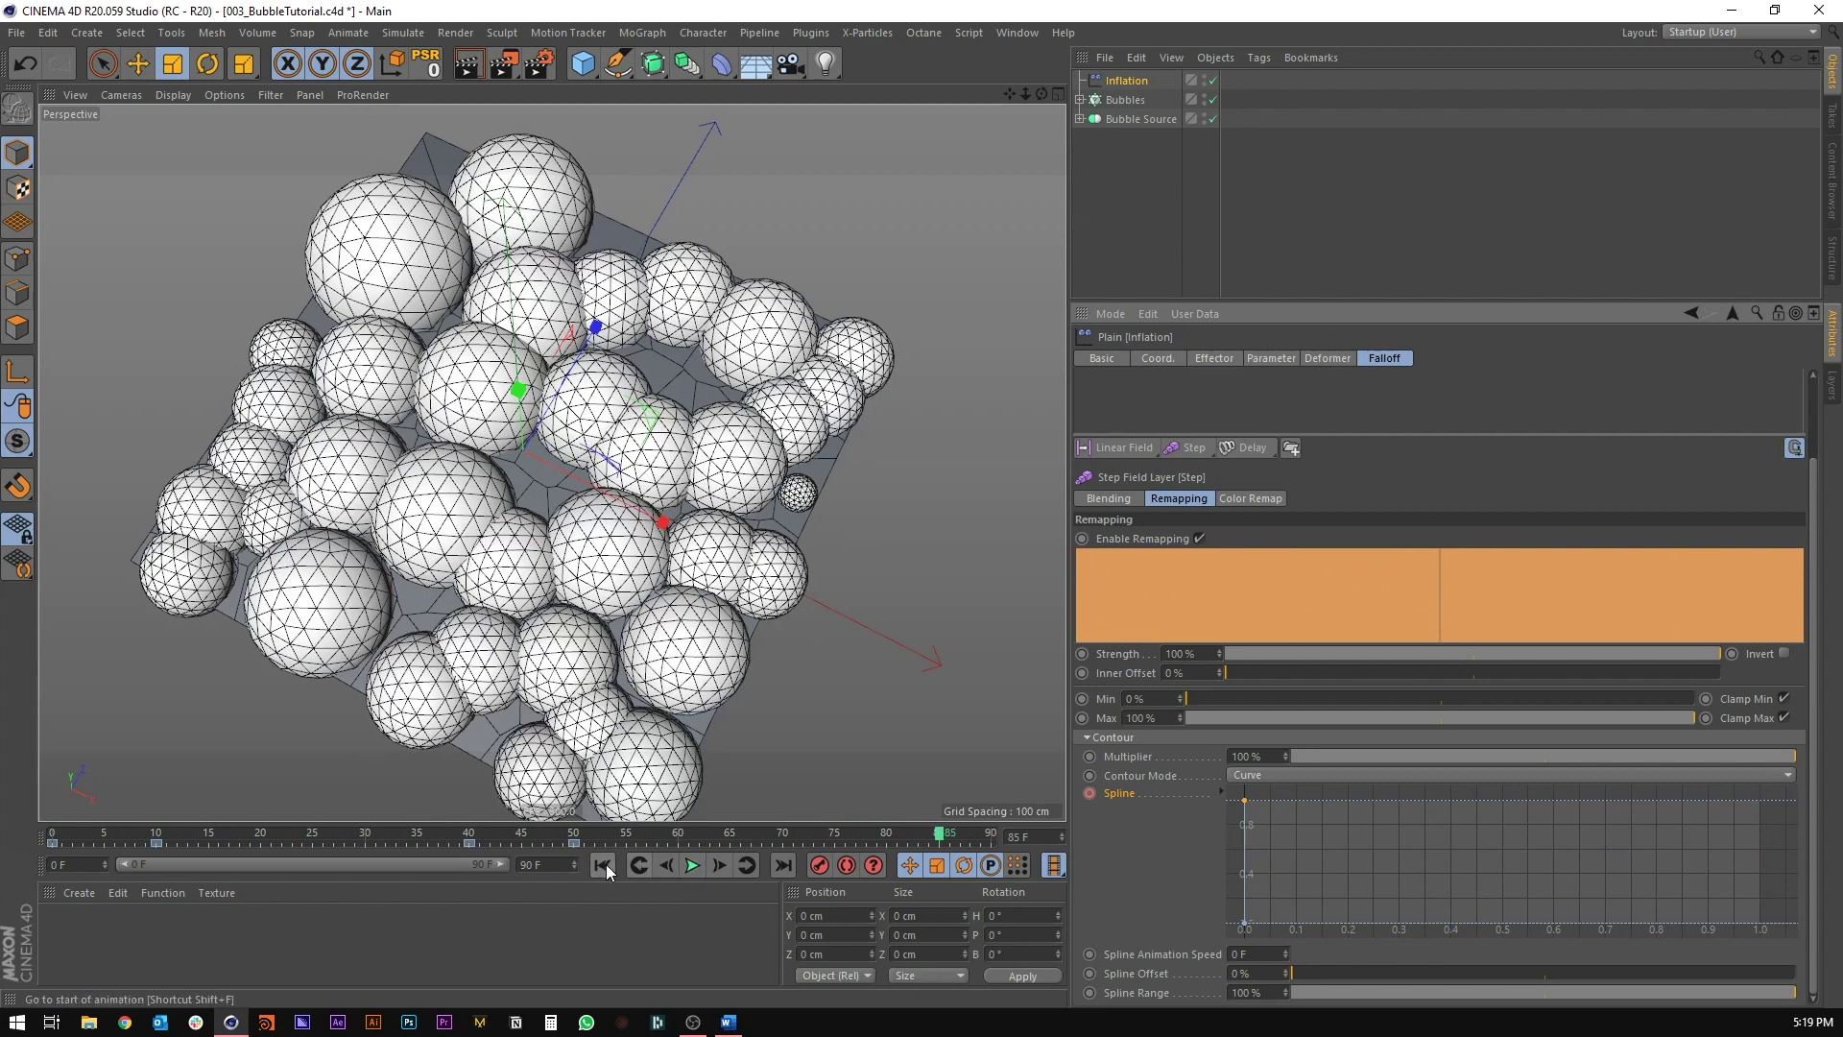
left_click(602, 865)
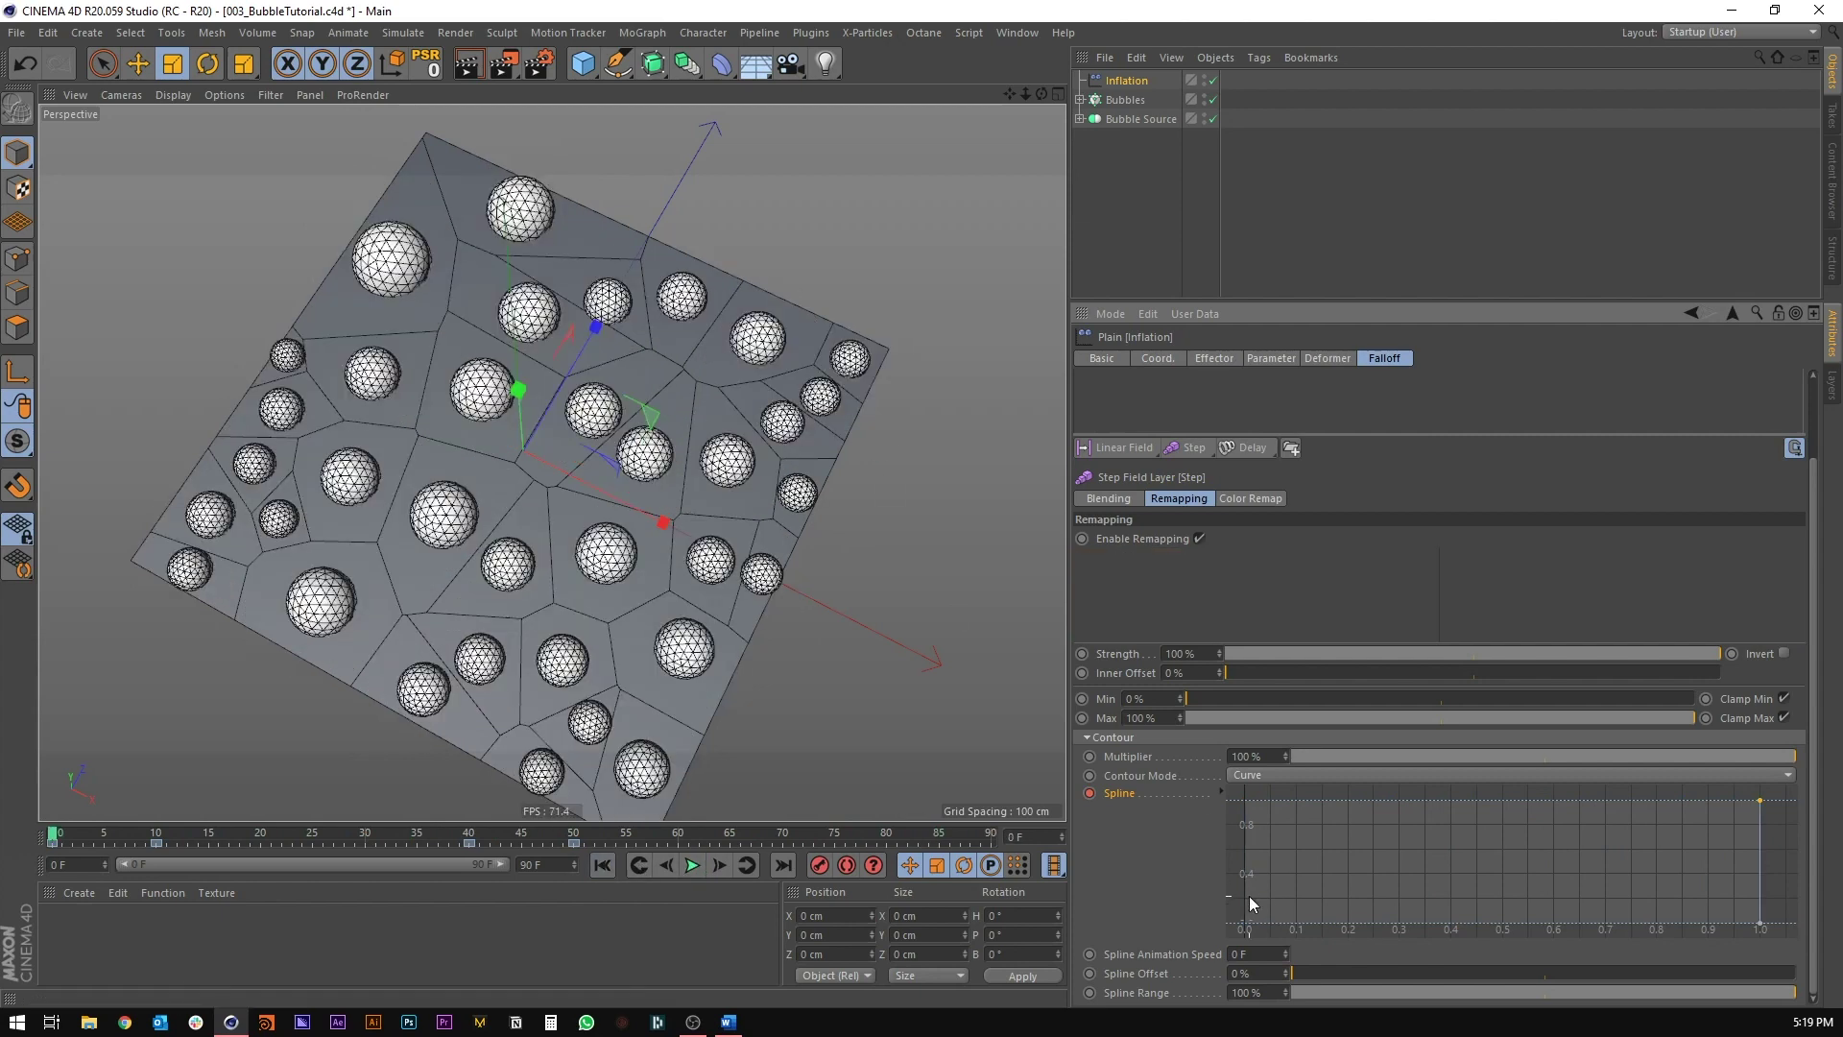
Step: Set the Step field contour's Spline Offset to 1%
left_click(1249, 974)
type("1")
key("Return")
Step: Set the Bubbles cloner's transform display to Index, inspect the clones in the viewport, and set the display back to None
left_click(1125, 100)
left_click(1274, 358)
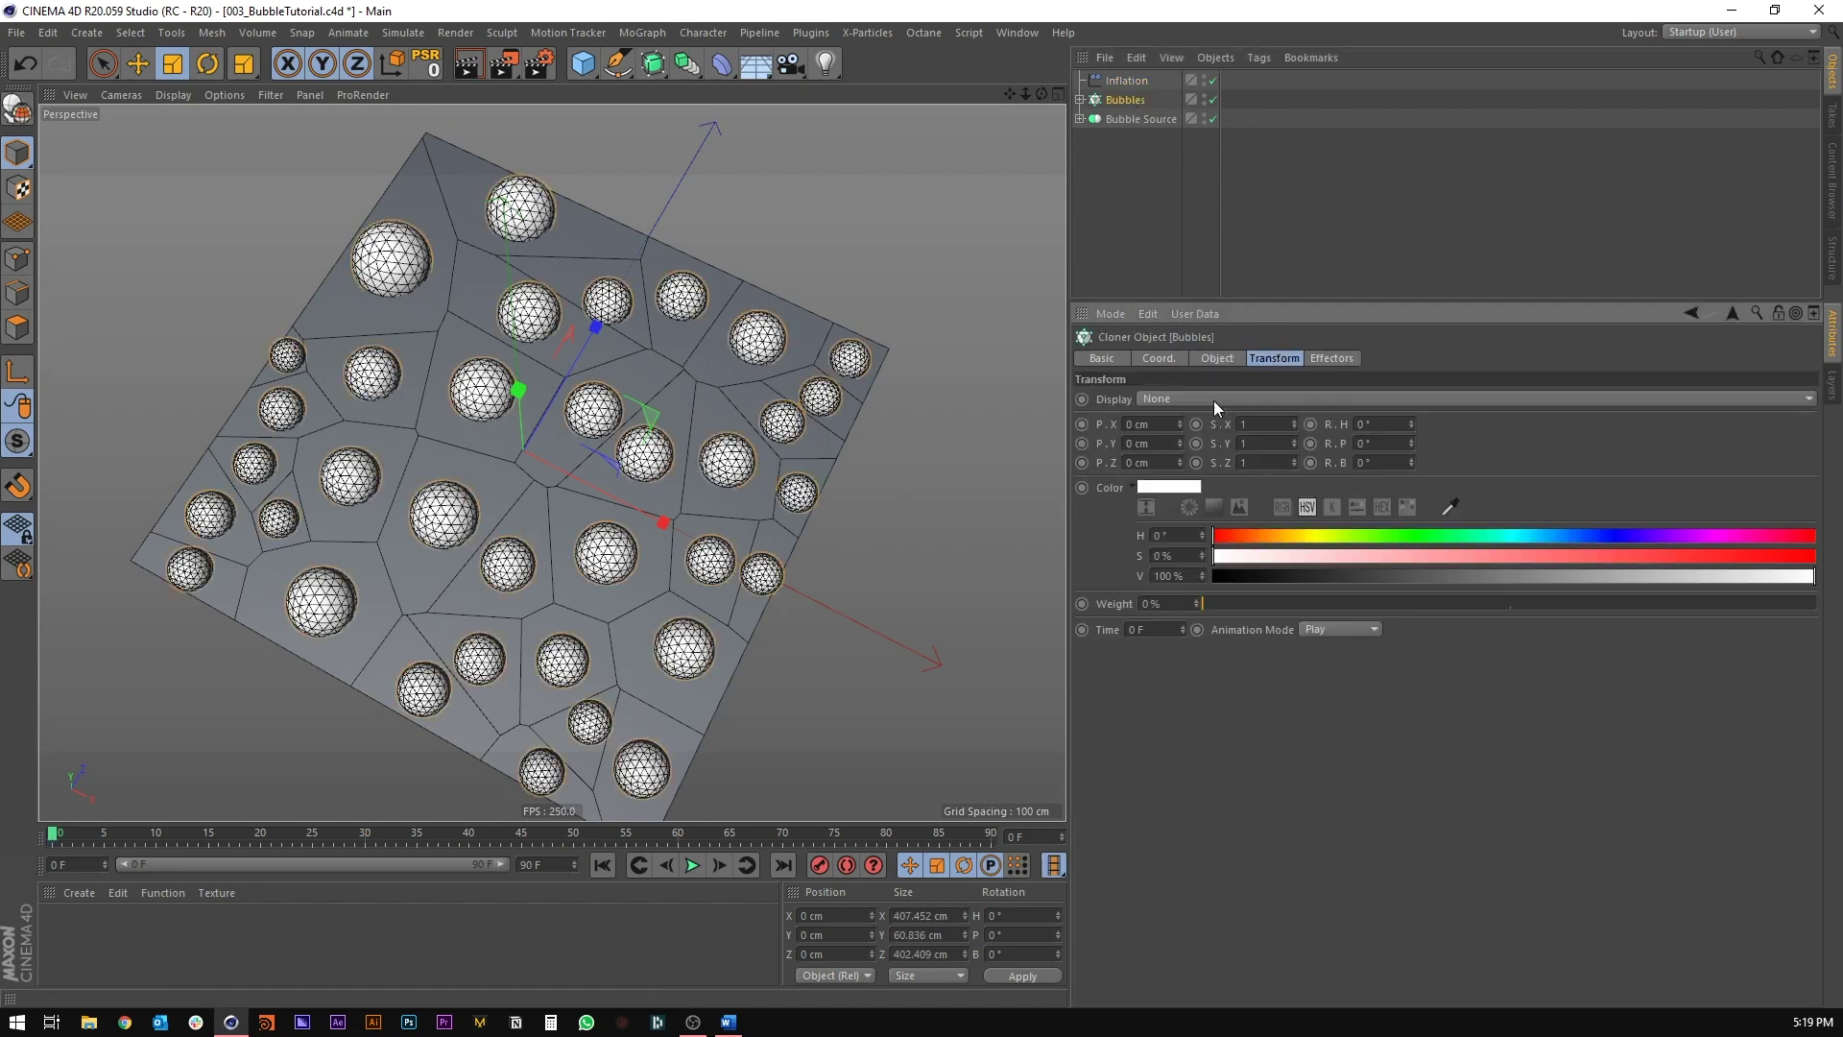
left_click(1214, 398)
left_click(1158, 495)
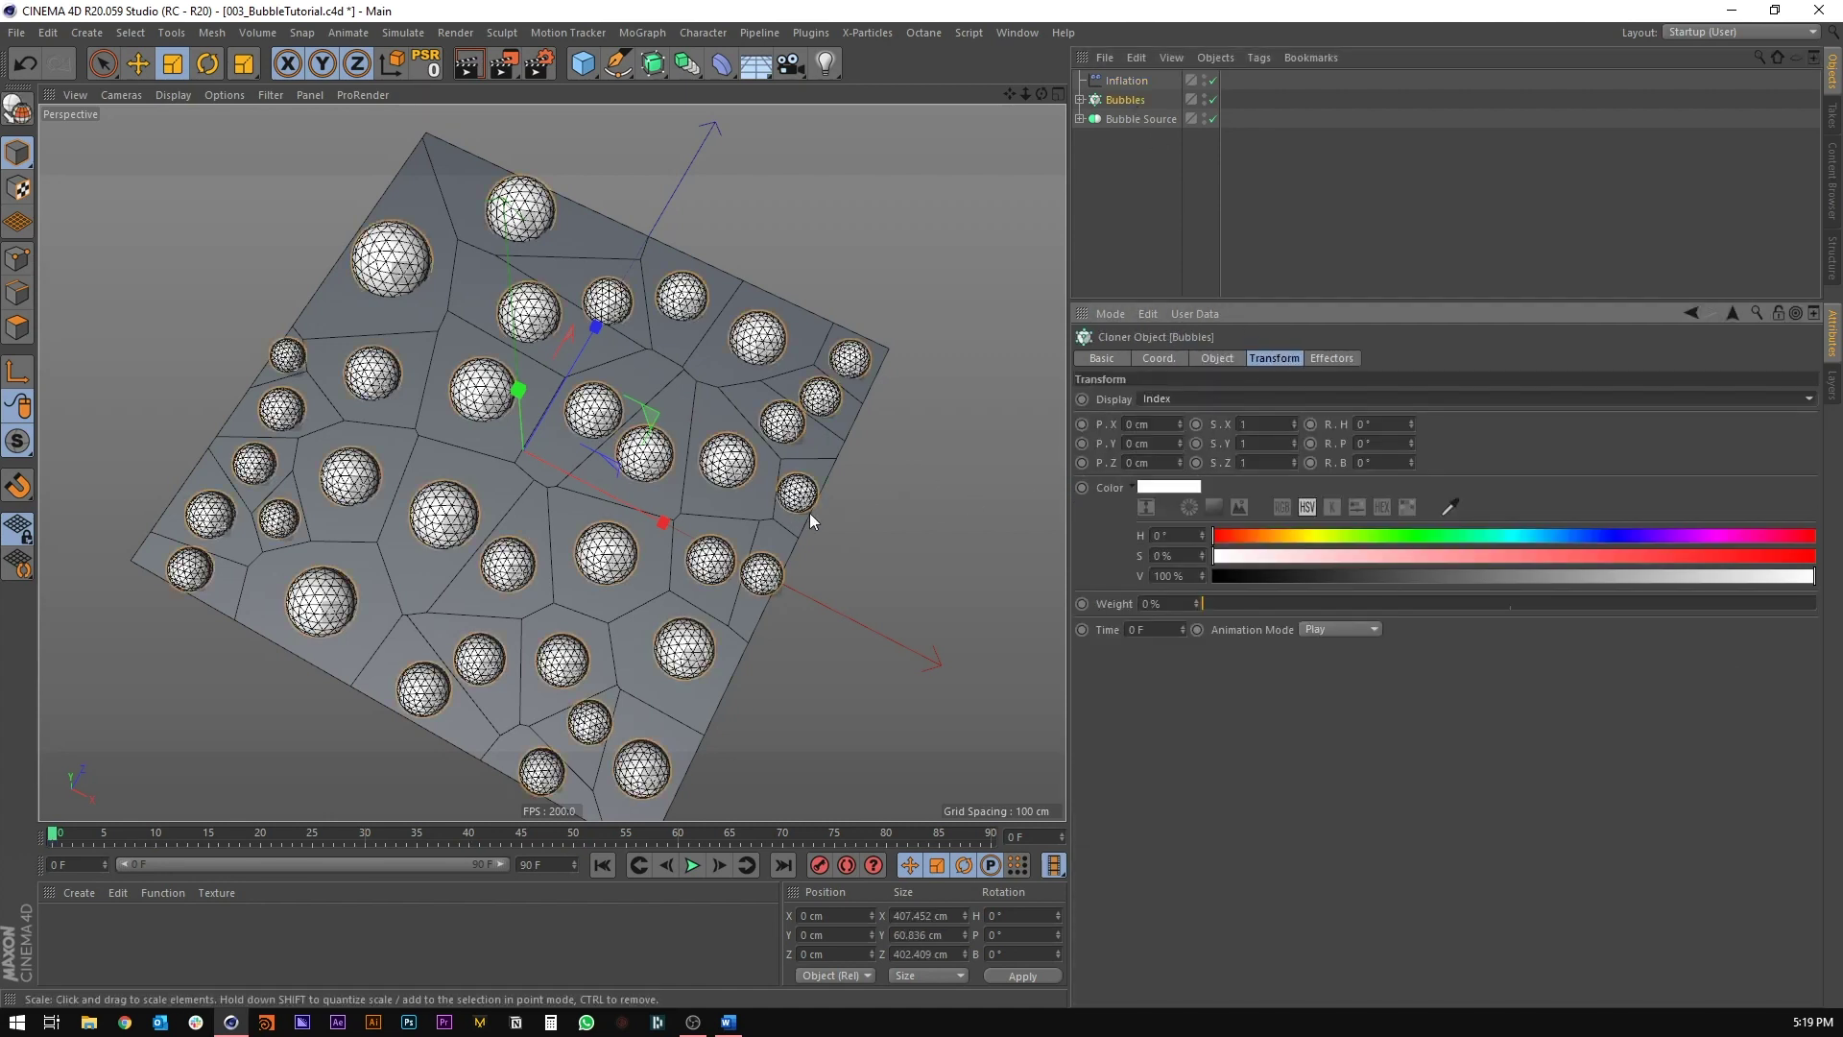
scroll(814, 512, "up", 5)
scroll(811, 516, "down", 8)
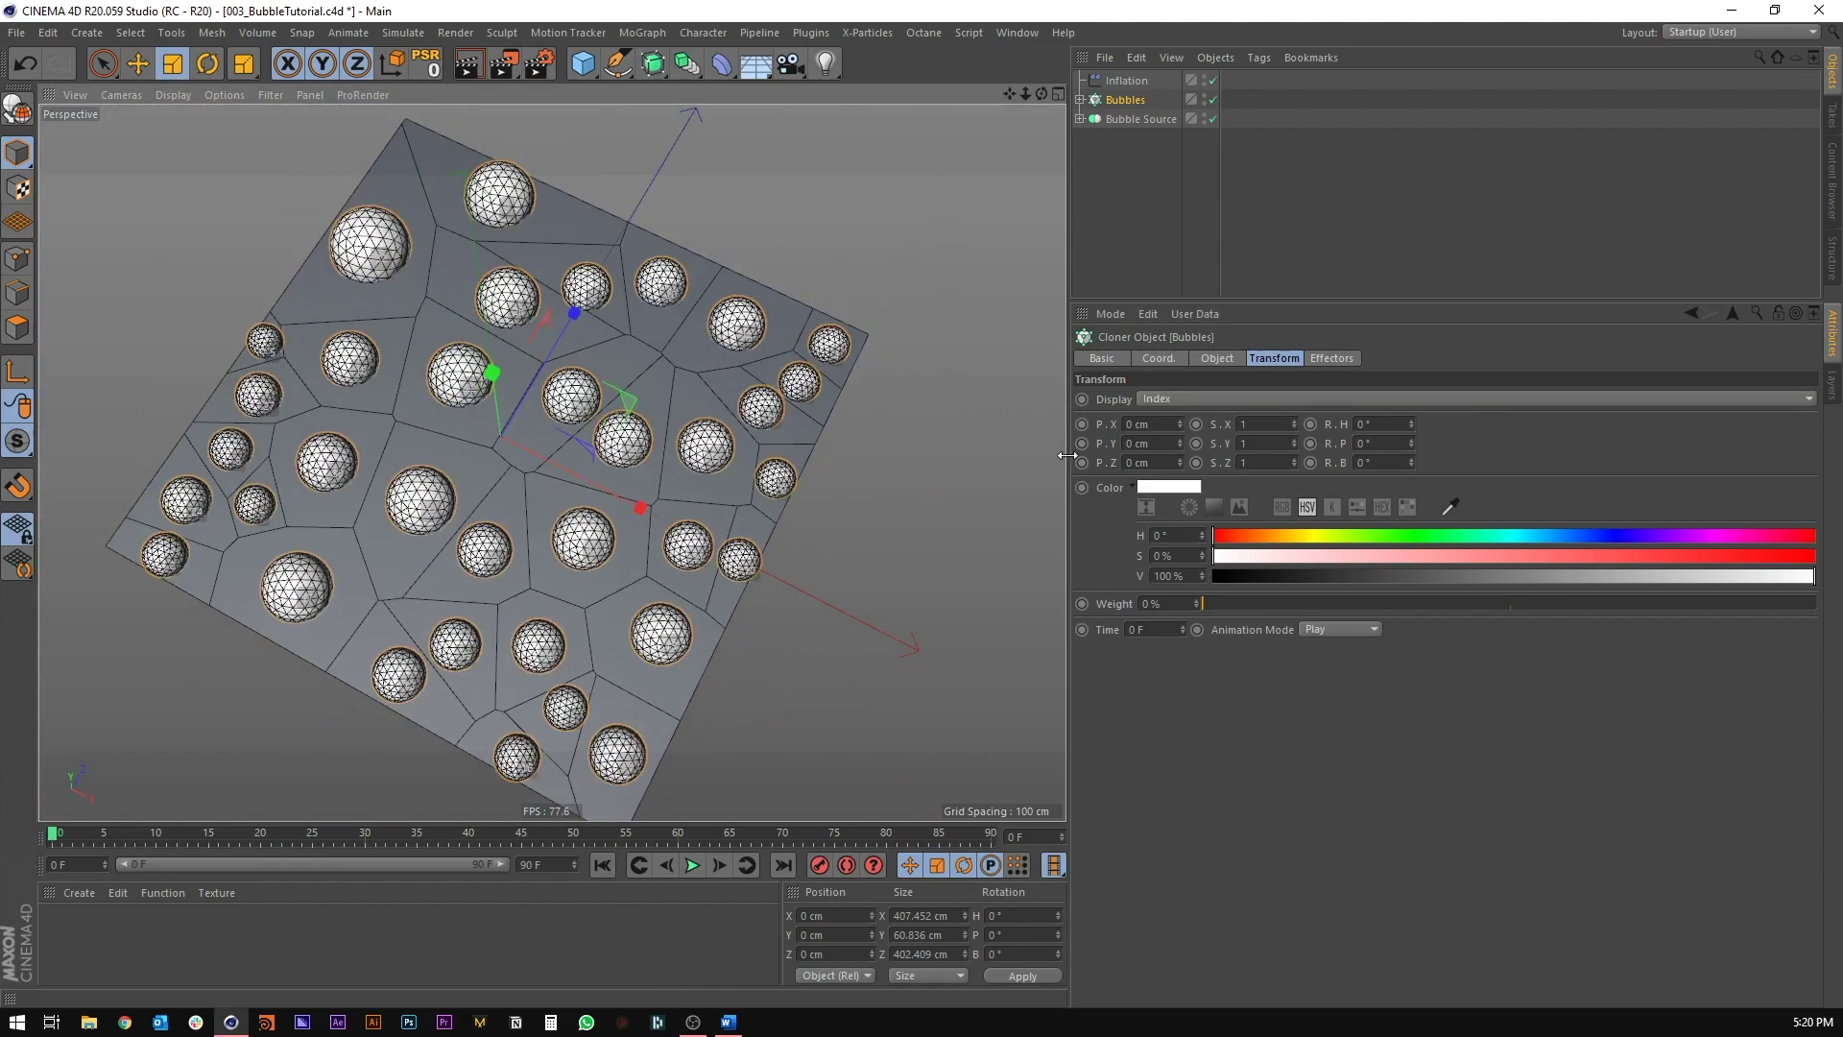
mouse_move(782, 509)
left_mouse_down("alt")
mouse_move(848, 363)
mouse_move(811, 439)
mouse_move(692, 549)
left_mouse_up("alt")
scroll(774, 497, "up", 3)
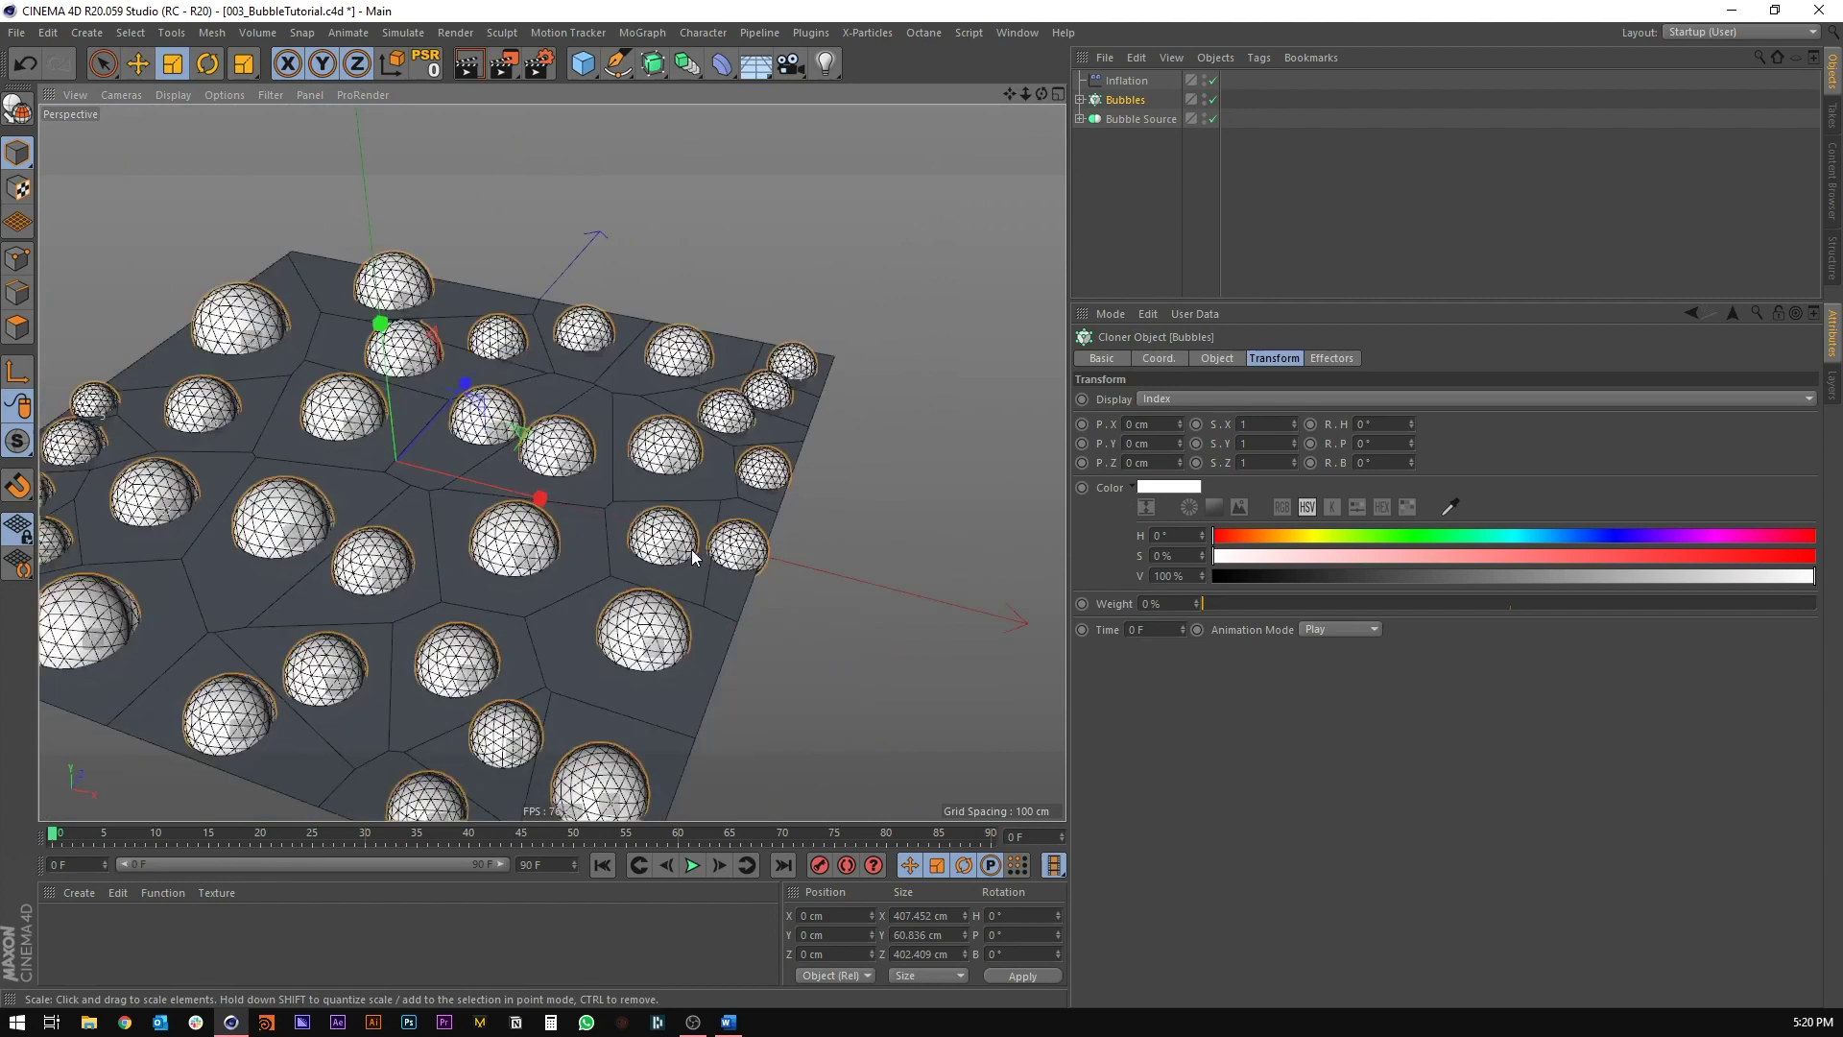
scroll(691, 549, "up", 3)
left_click(1190, 398)
left_click(1184, 413)
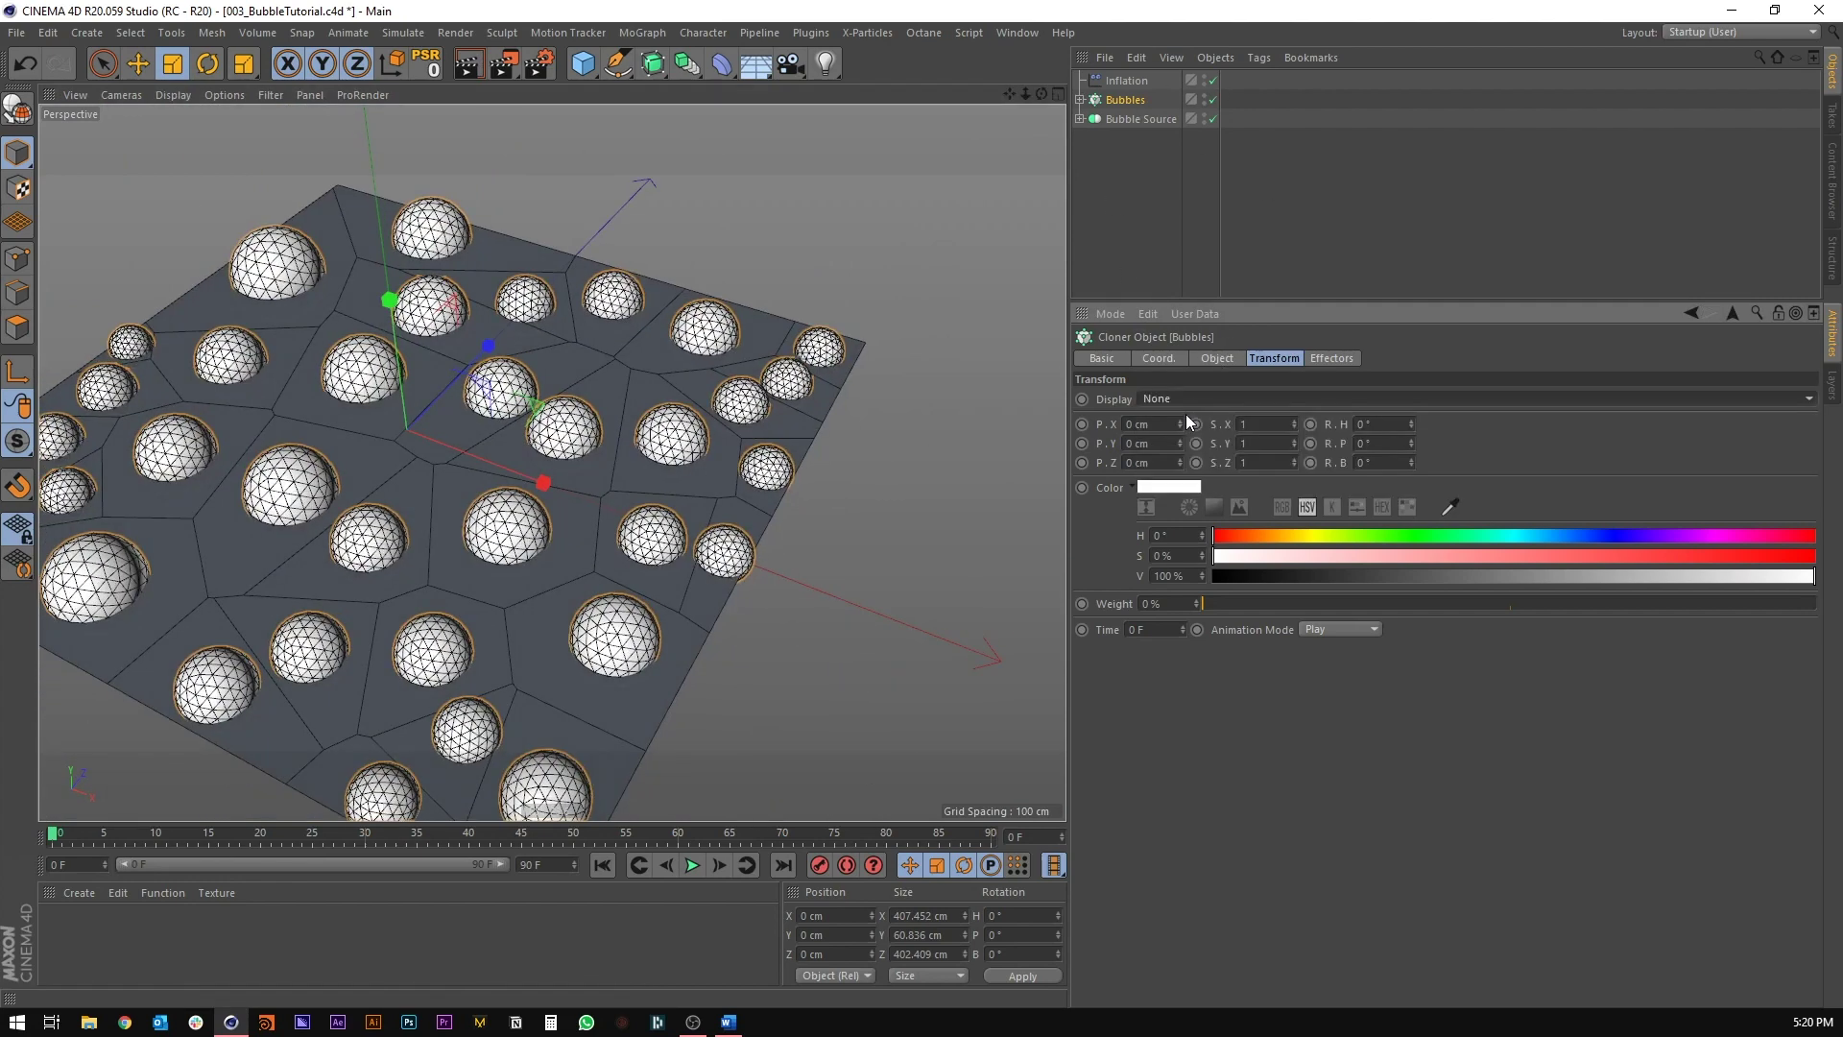
Step: Reselect the Inflation effector and play the animation while examining the inflating bubbles from several angles
left_click(1126, 81)
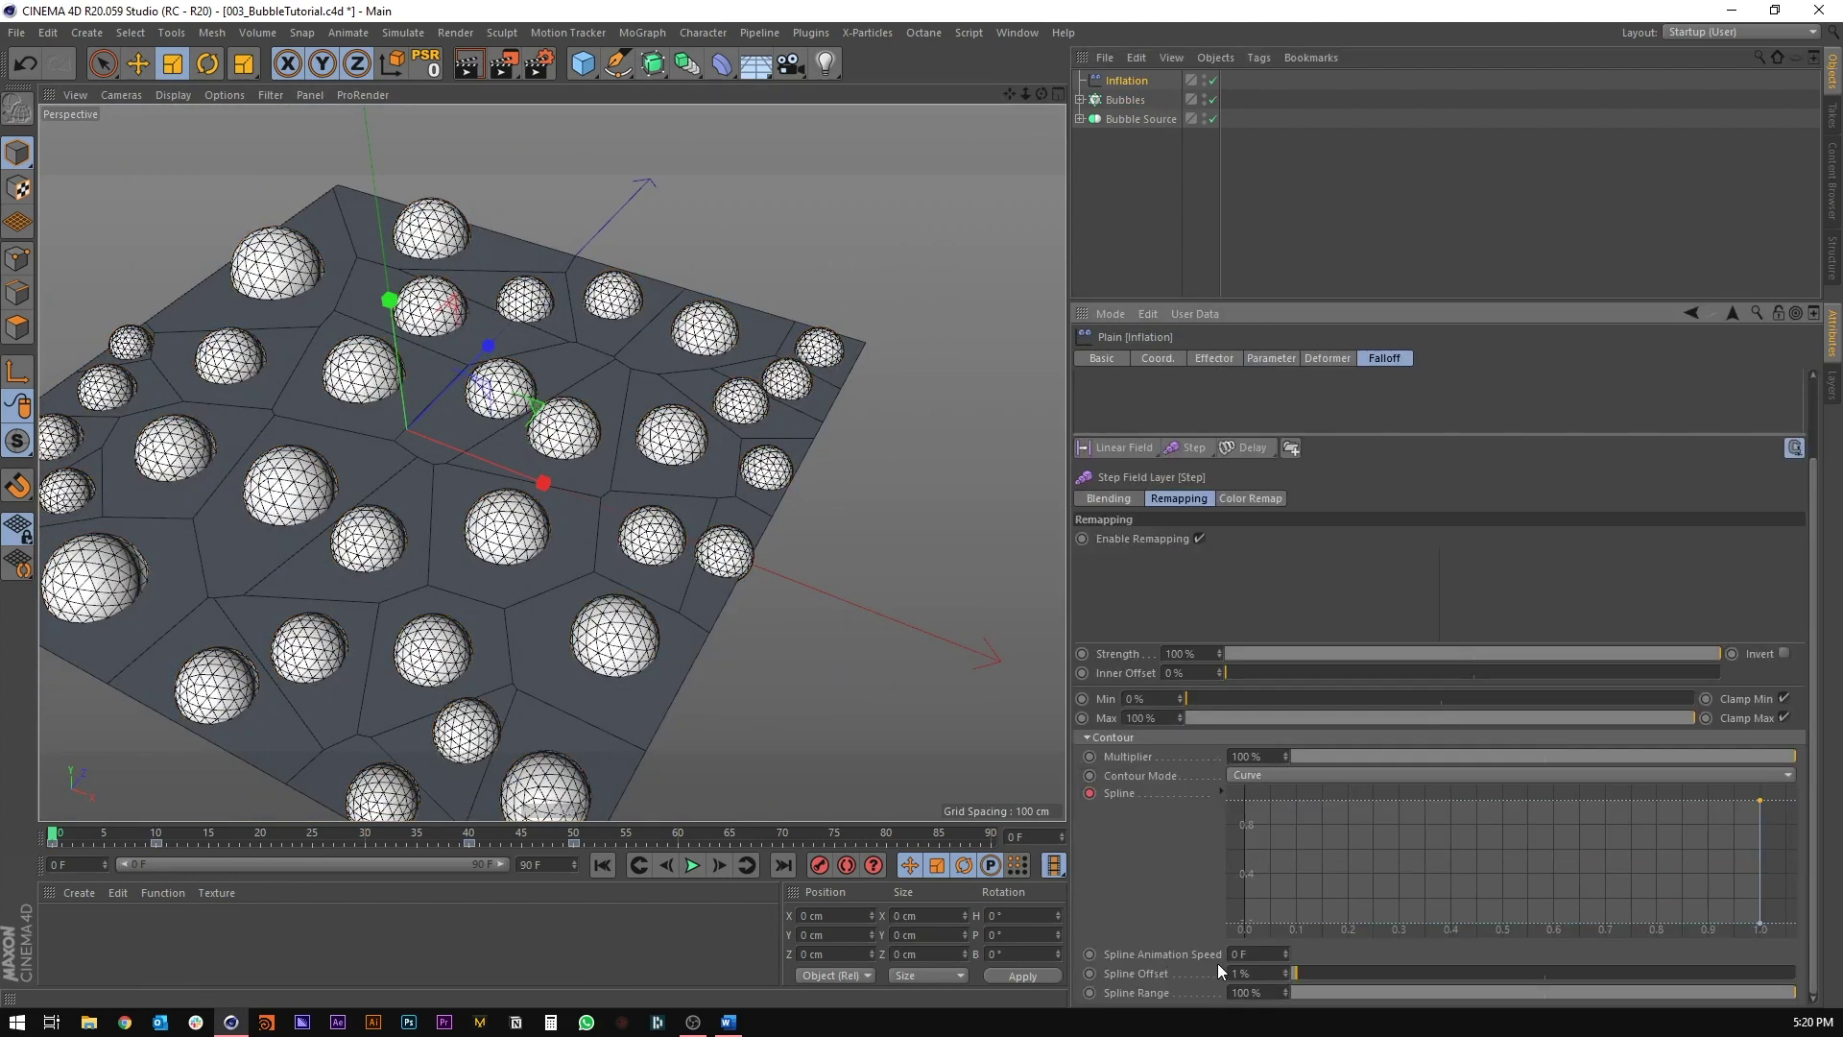
middle_click_drag(809, 451, 871, 429, "alt")
left_click(691, 865)
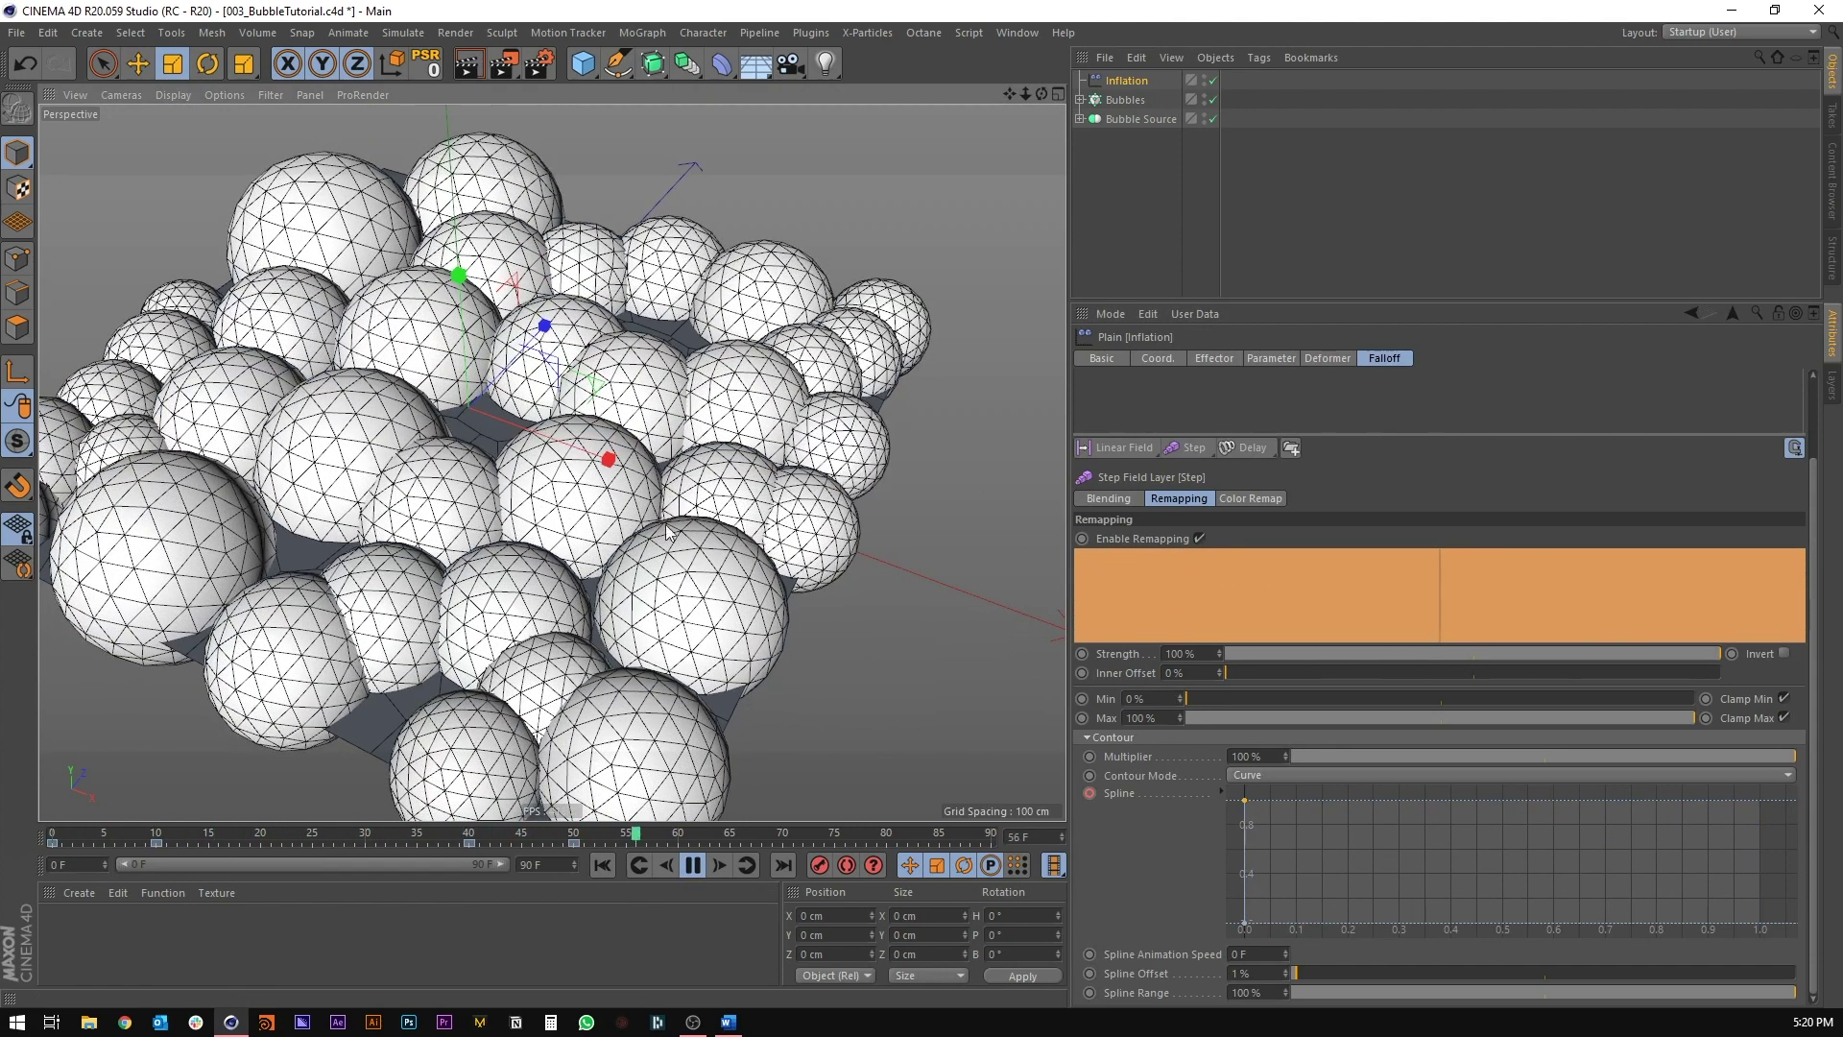
middle_click_drag(469, 422, 539, 367, "alt")
left_click_drag(539, 367, 535, 404, "alt")
scroll(535, 402, "down", 4)
middle_click_drag(553, 363, 534, 400, "alt")
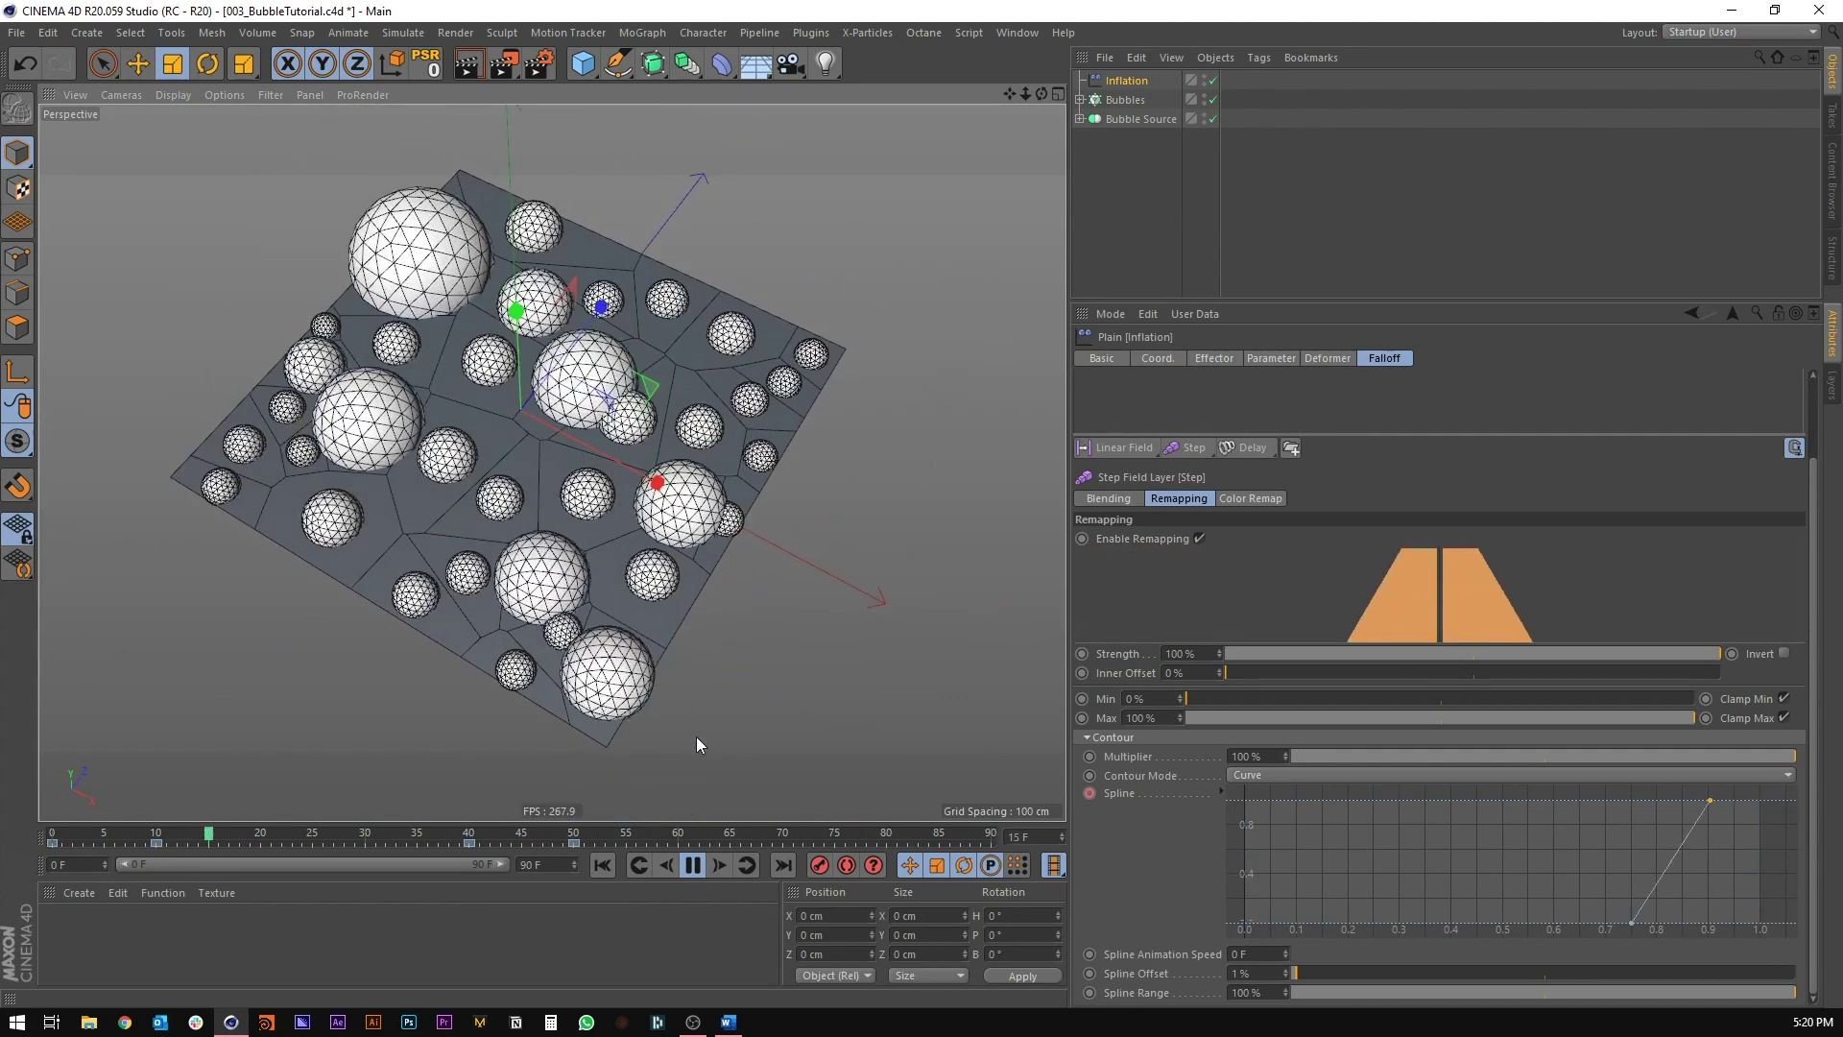
left_click(690, 865)
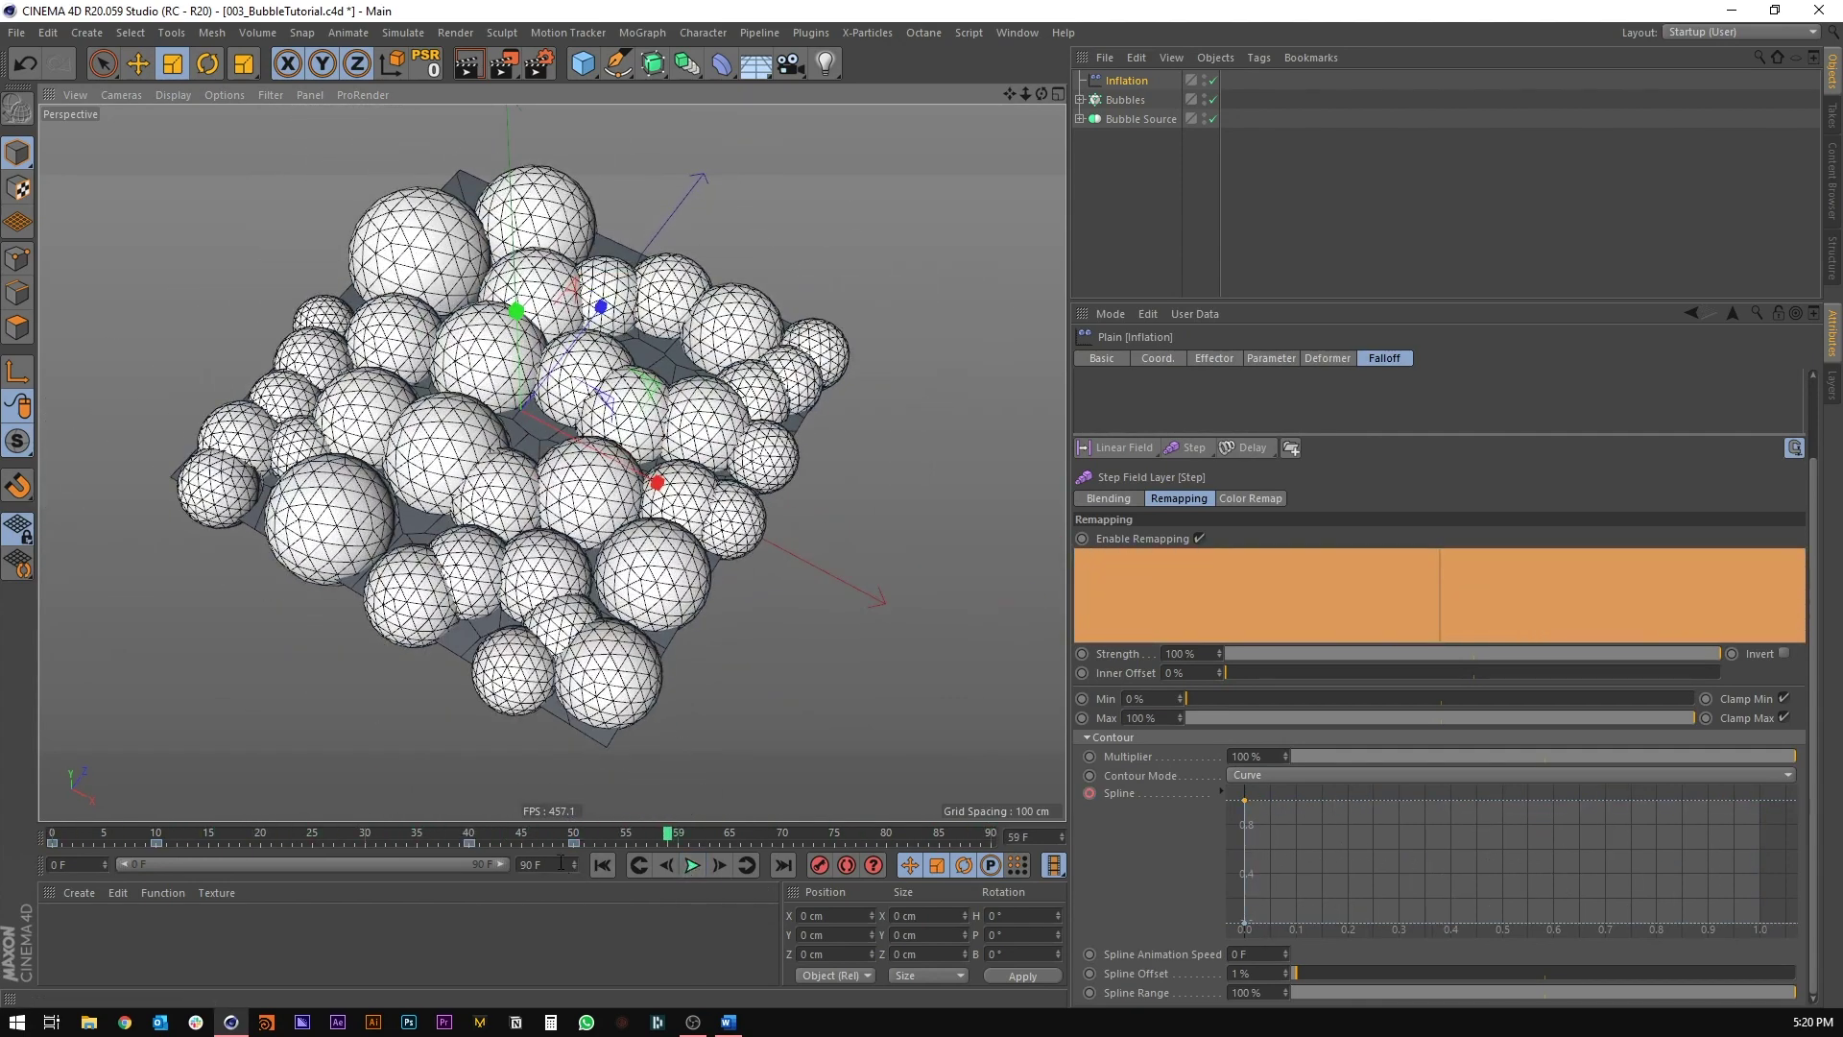
Step: Return to frame 0, save the scene, and add a Delay layer above Step in the Inflation effector's falloff
left_click_drag(569, 837, 34, 826)
key("ctrl+s")
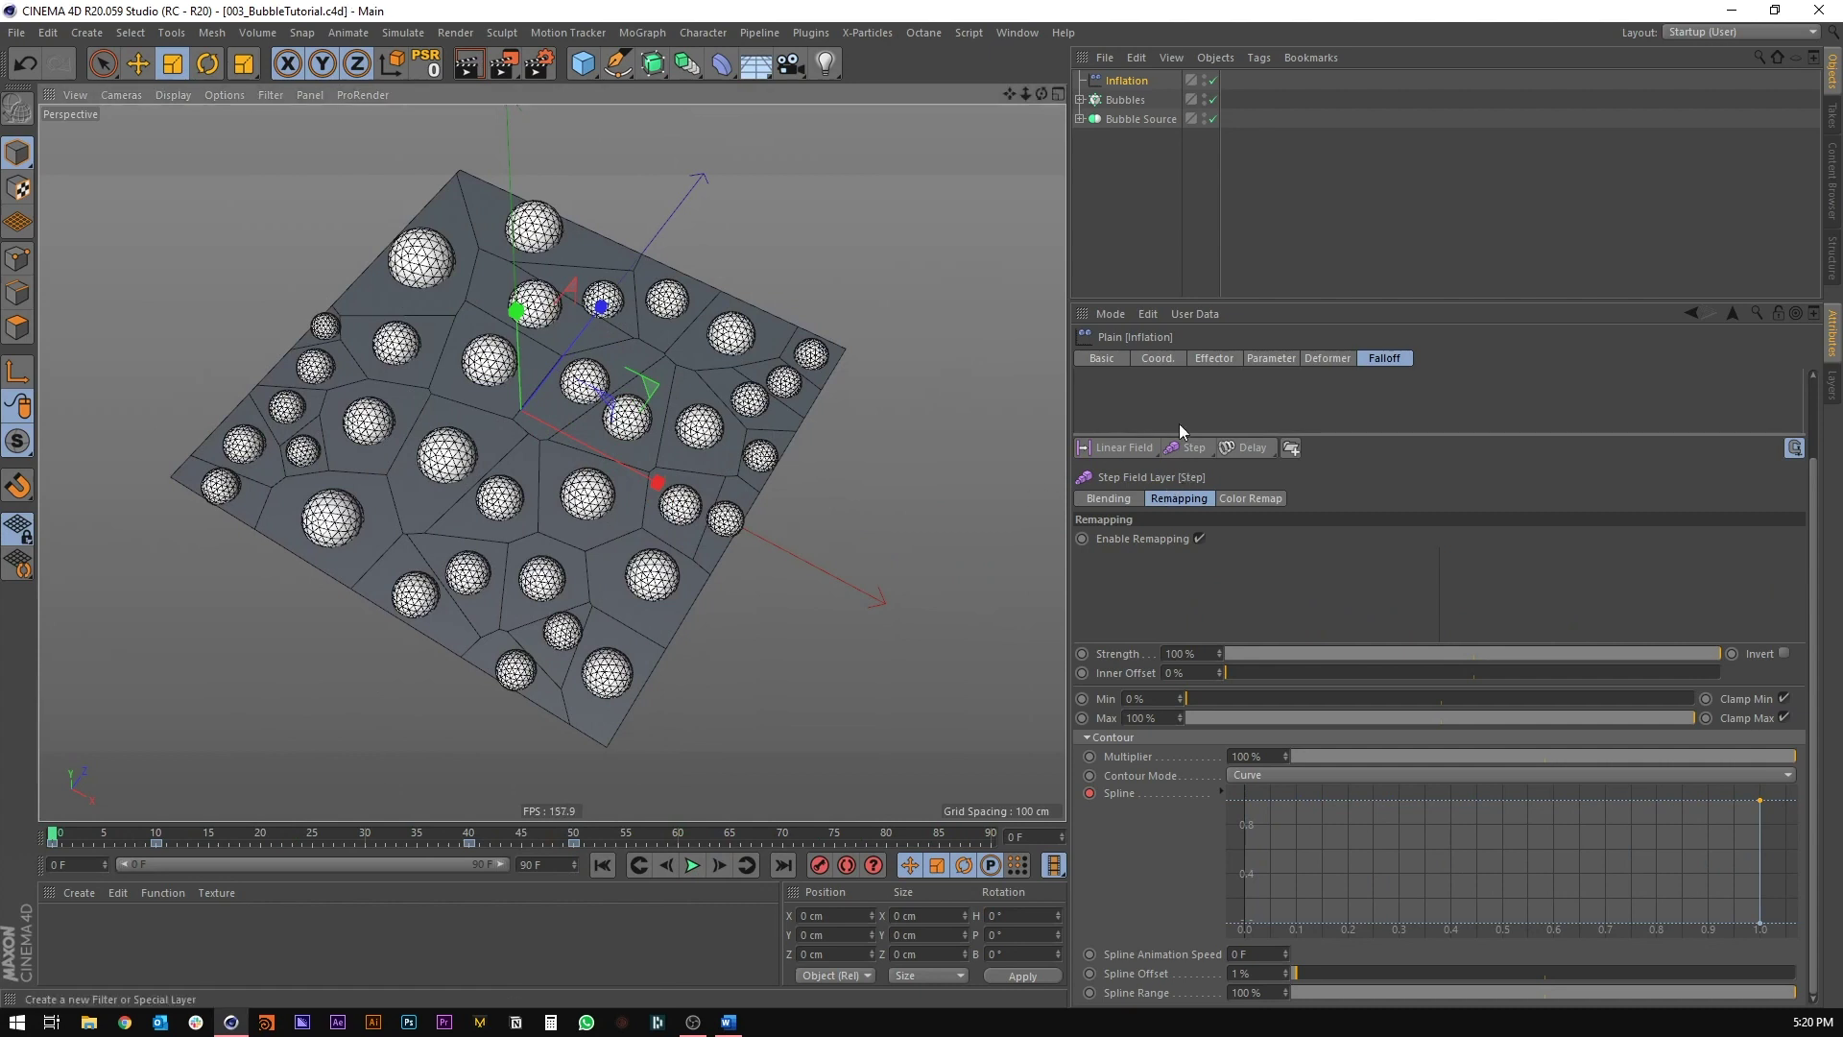
left_click_drag(1181, 435, 1157, 670)
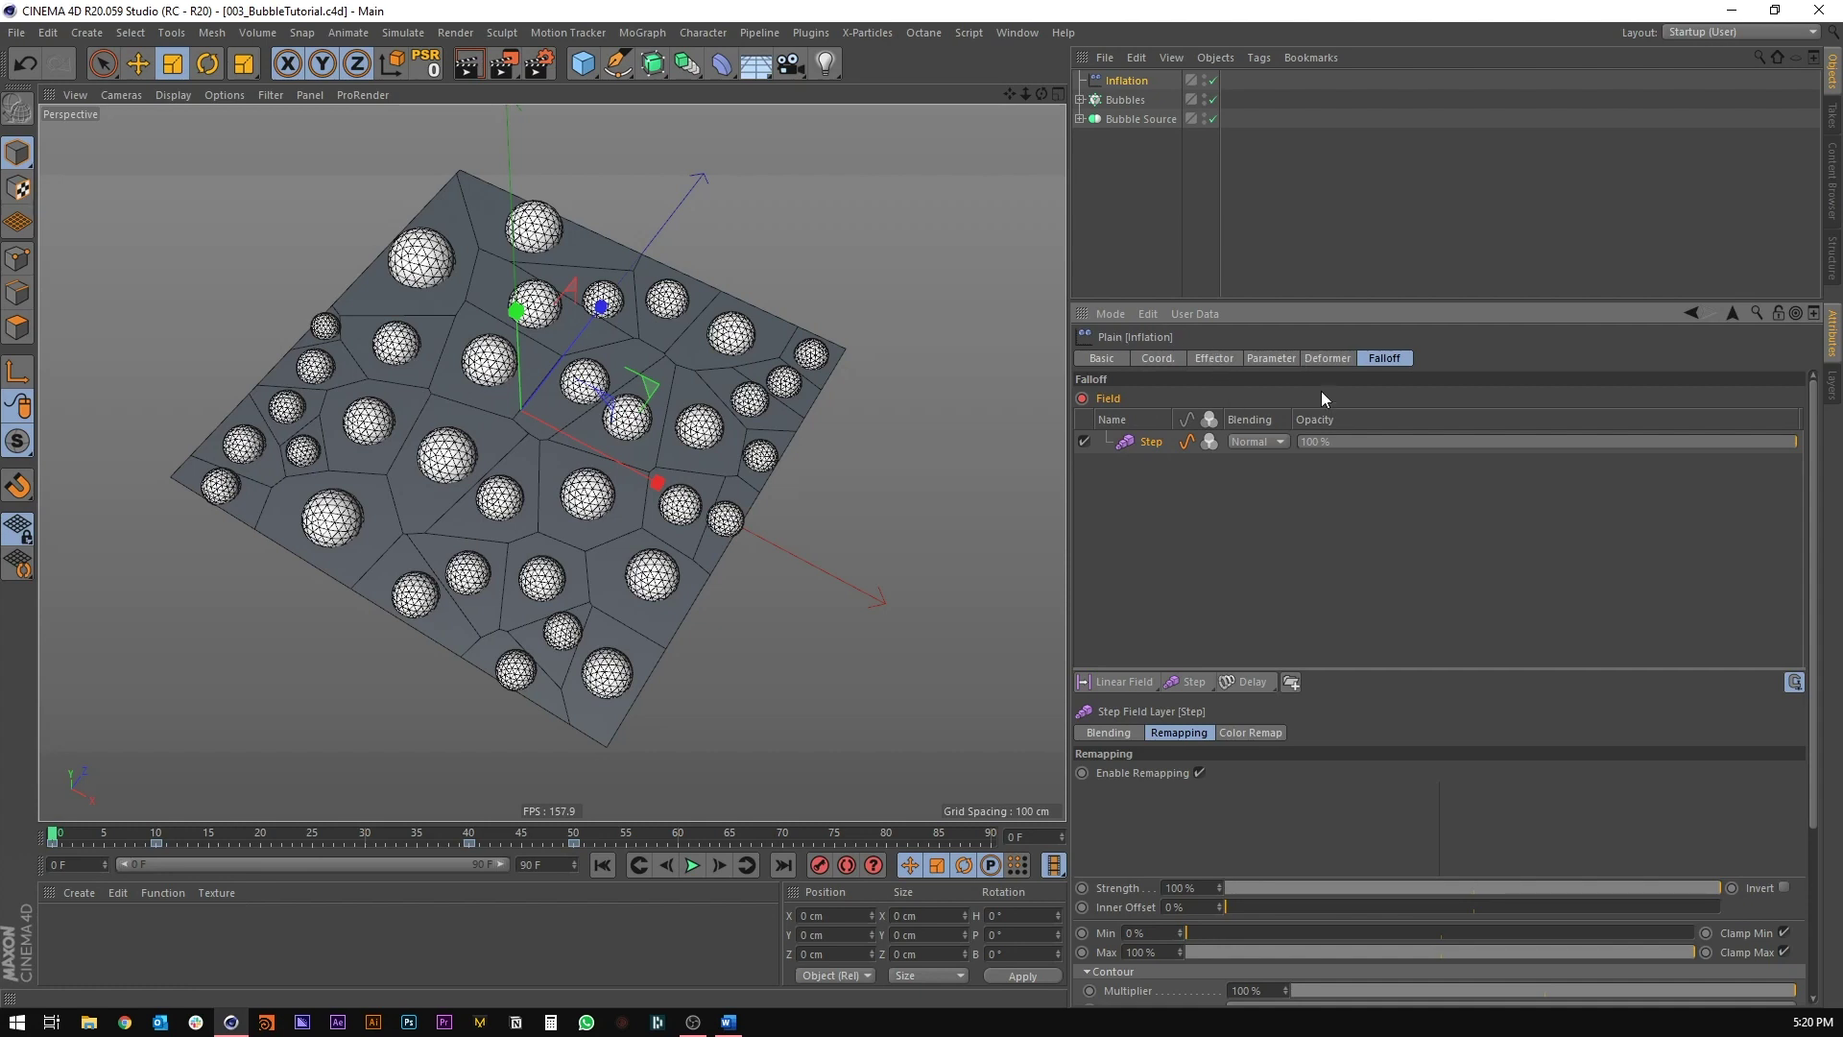
left_click(1254, 682)
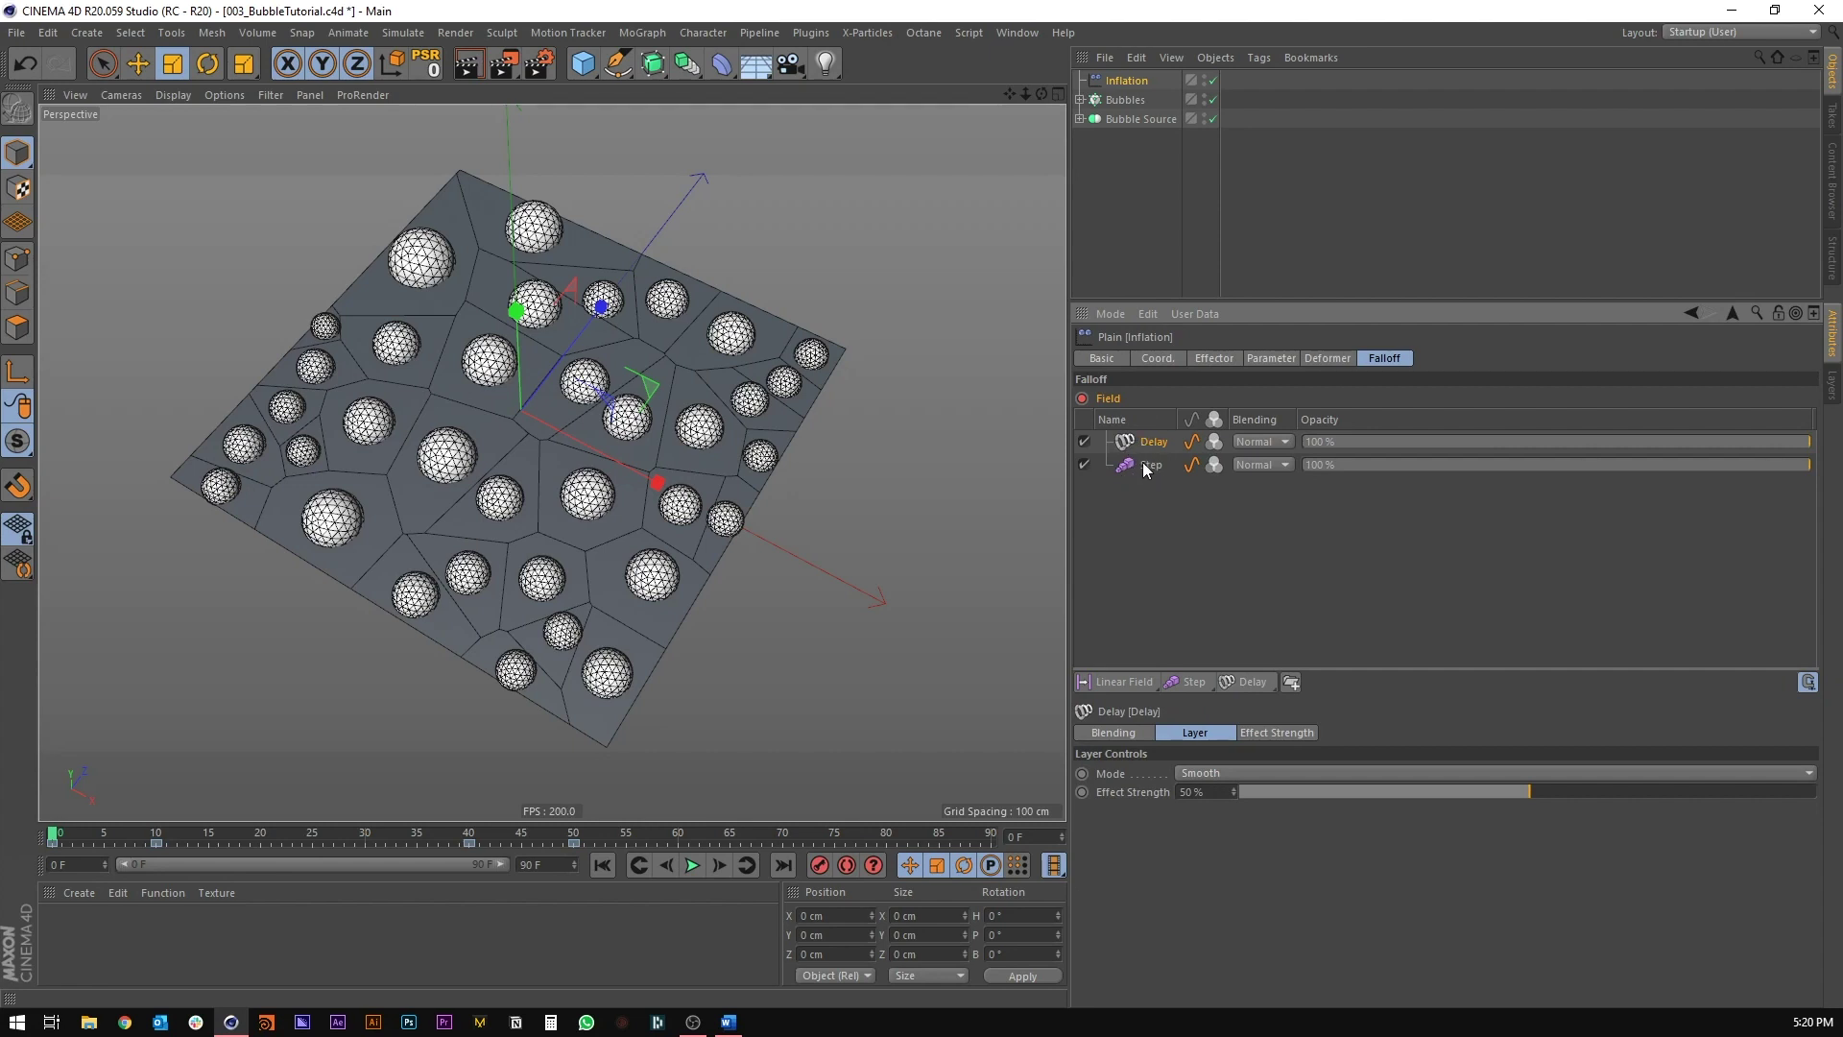
Step: Set the Delay layer's Effect Strength to 25%
left_click(1374, 792)
key("BackSpace")
key("BackSpace")
key("BackSpace")
key("BackSpace")
type("25")
key("Return")
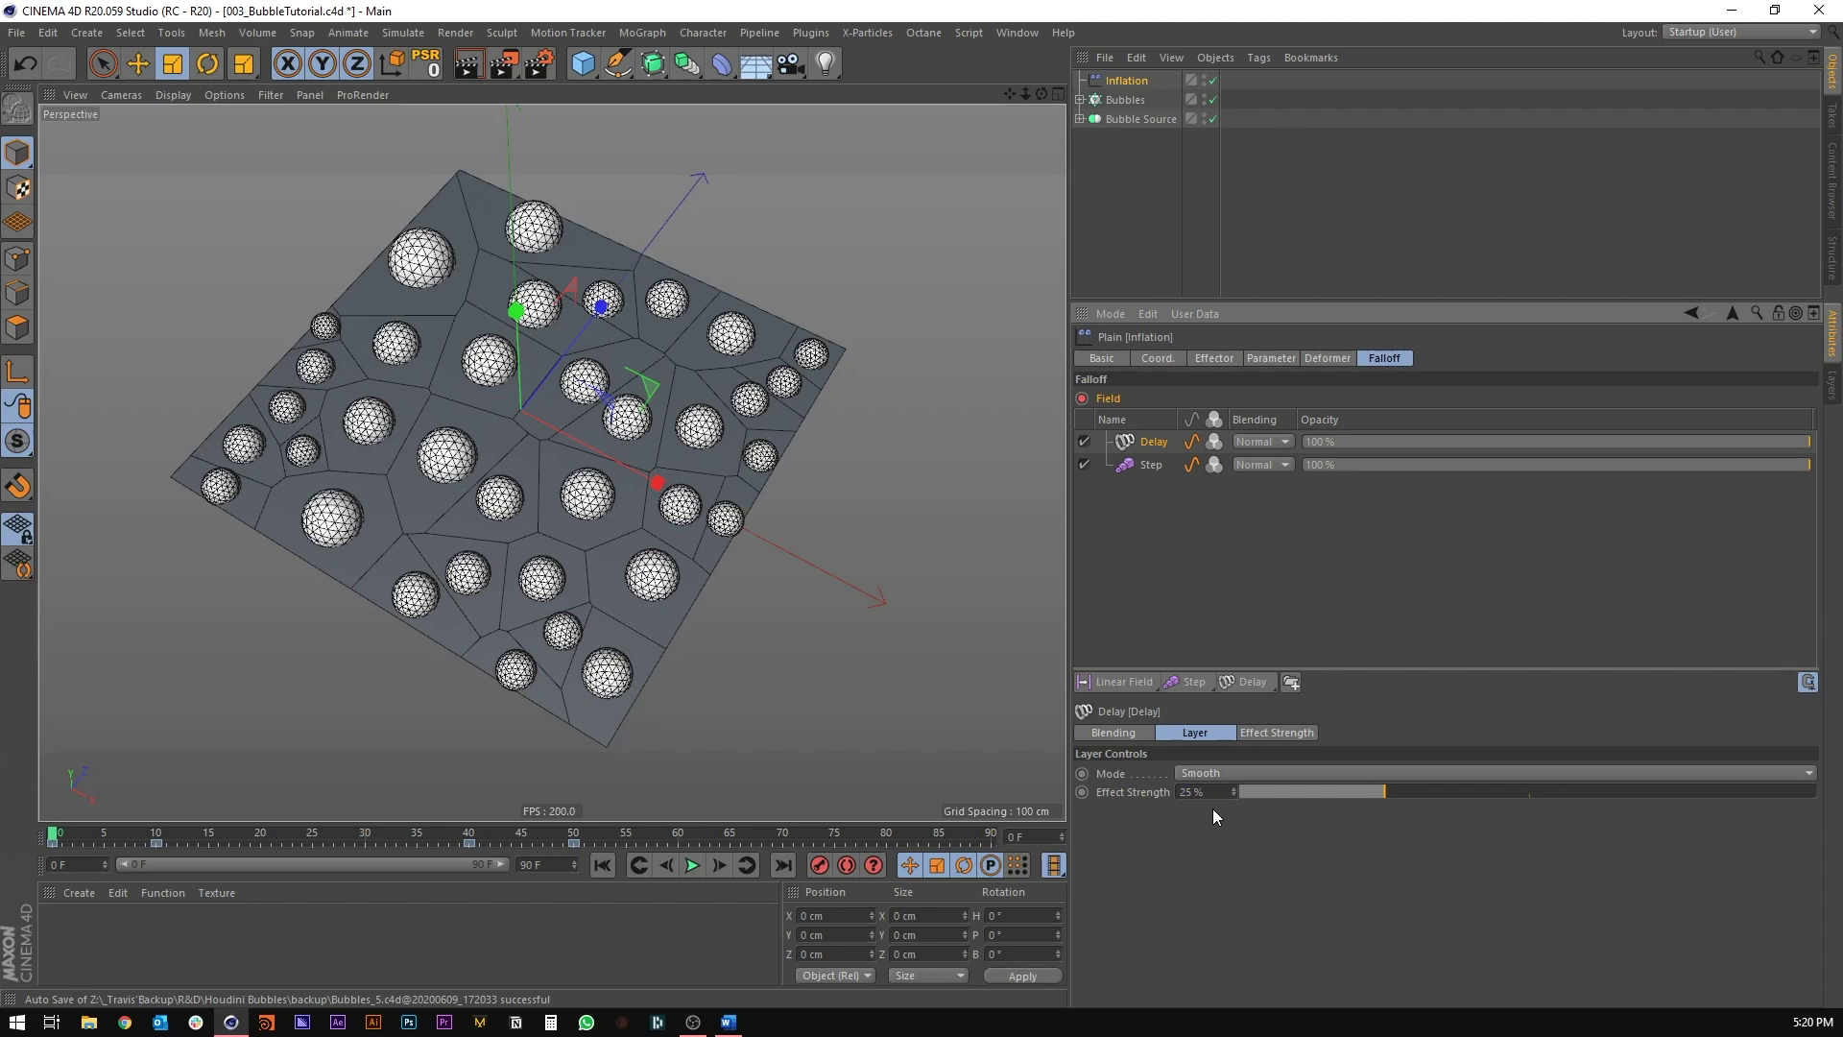
Step: Play the animation with the Delay layer active, rewind to the start and replay it to check the inflation
left_click(695, 864)
left_click(694, 865)
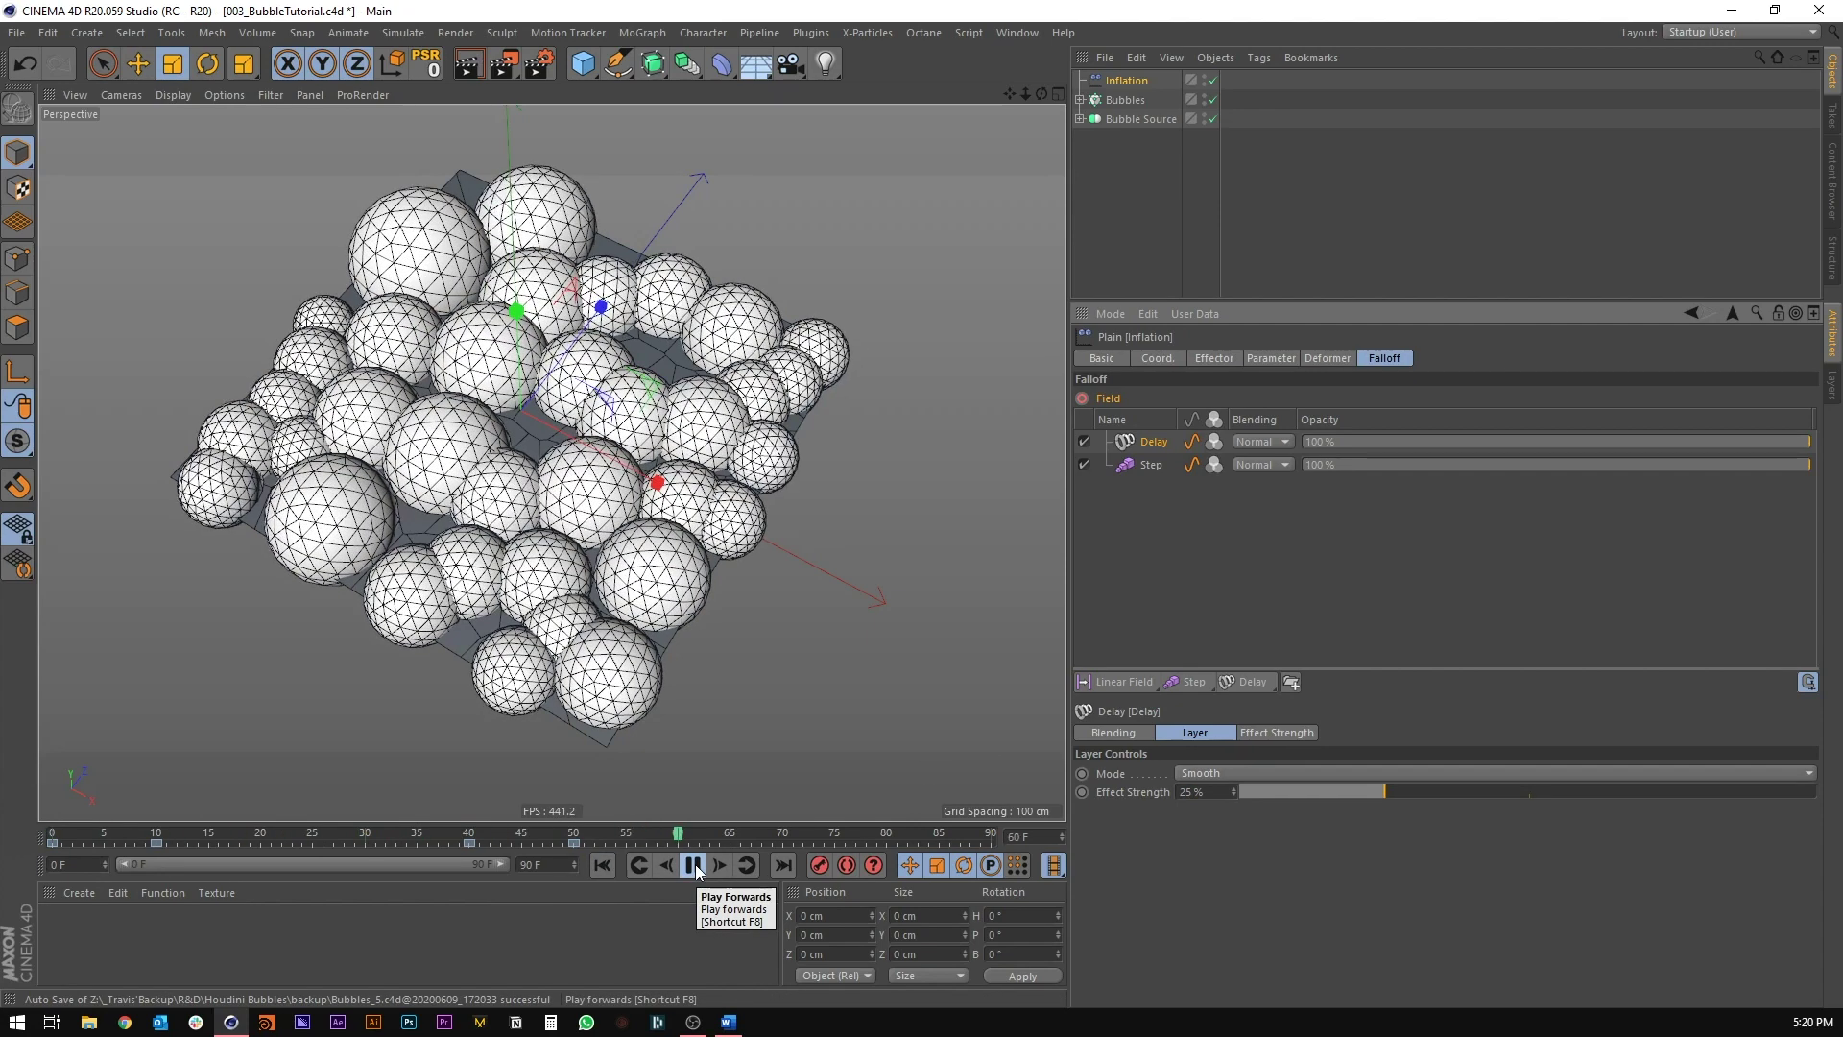
left_click_drag(545, 836, 54, 835)
left_click(691, 865)
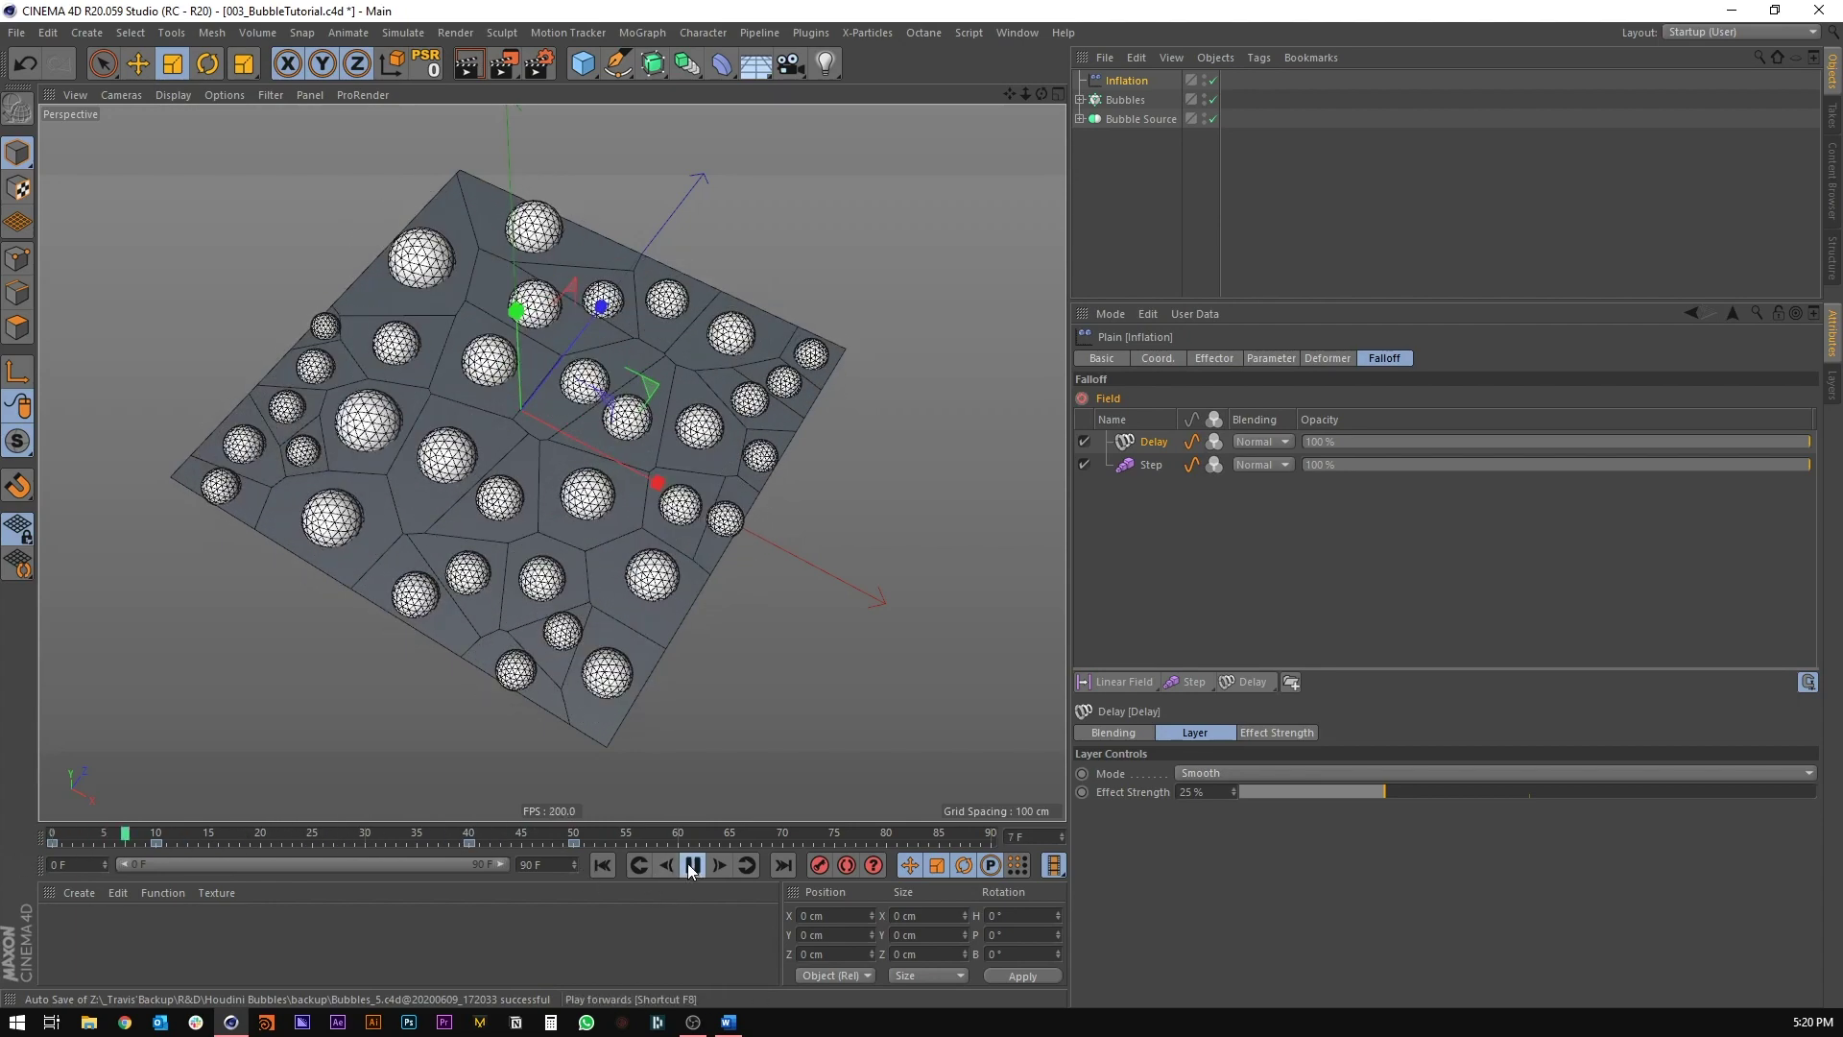
left_click(691, 865)
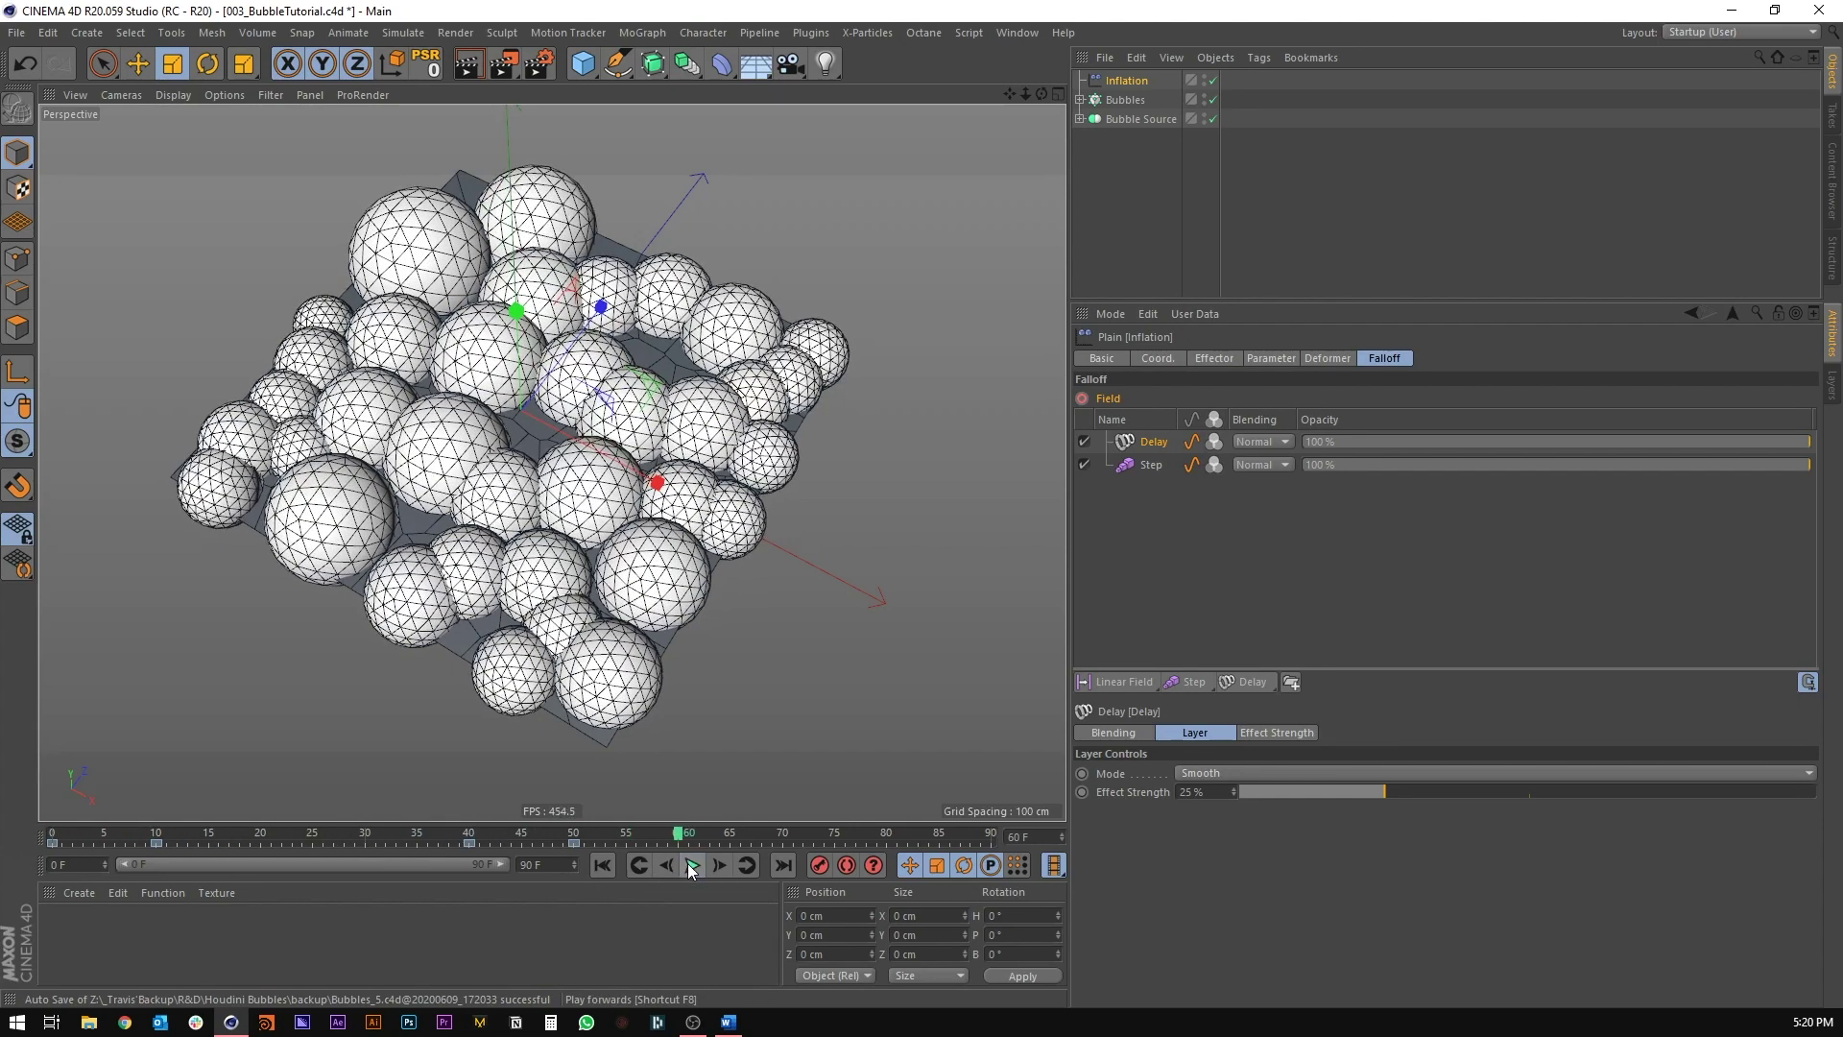
Step: Compare the playback from frame 0 with the Delay layer disabled and with it enabled again
left_click(1084, 442)
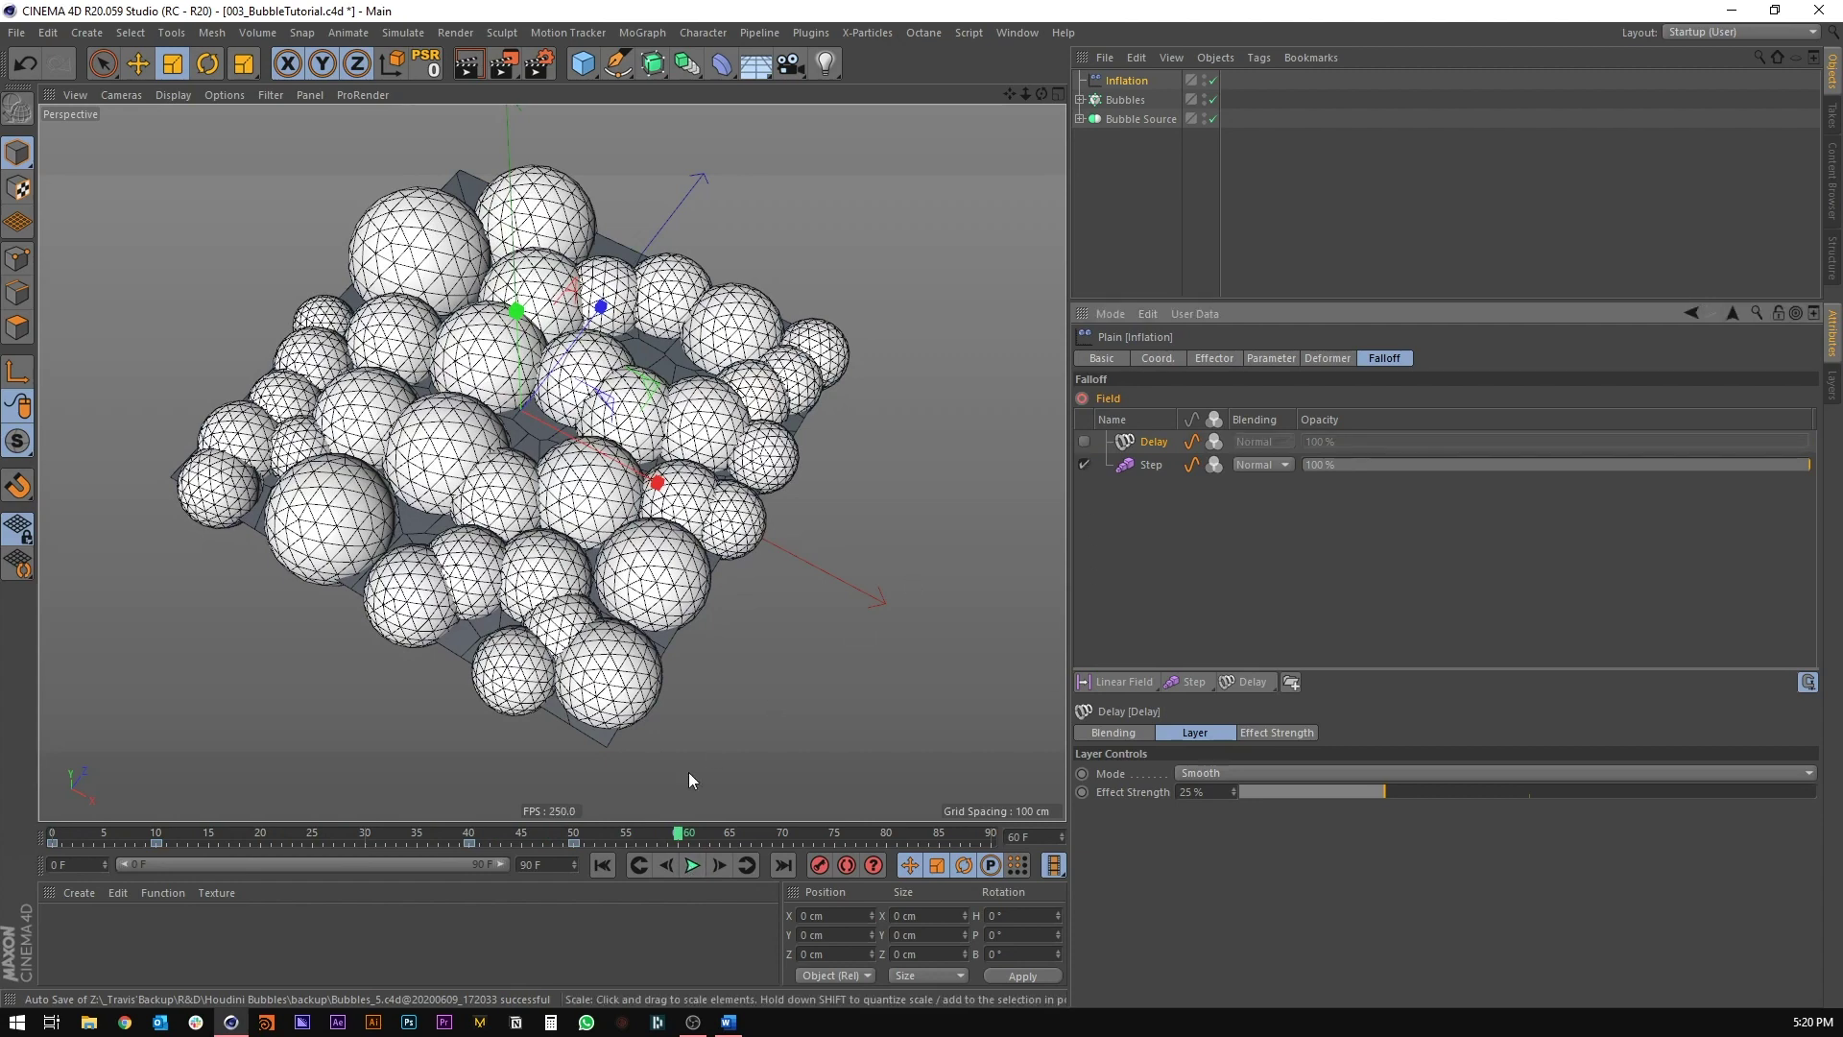
left_click(602, 865)
left_click(691, 865)
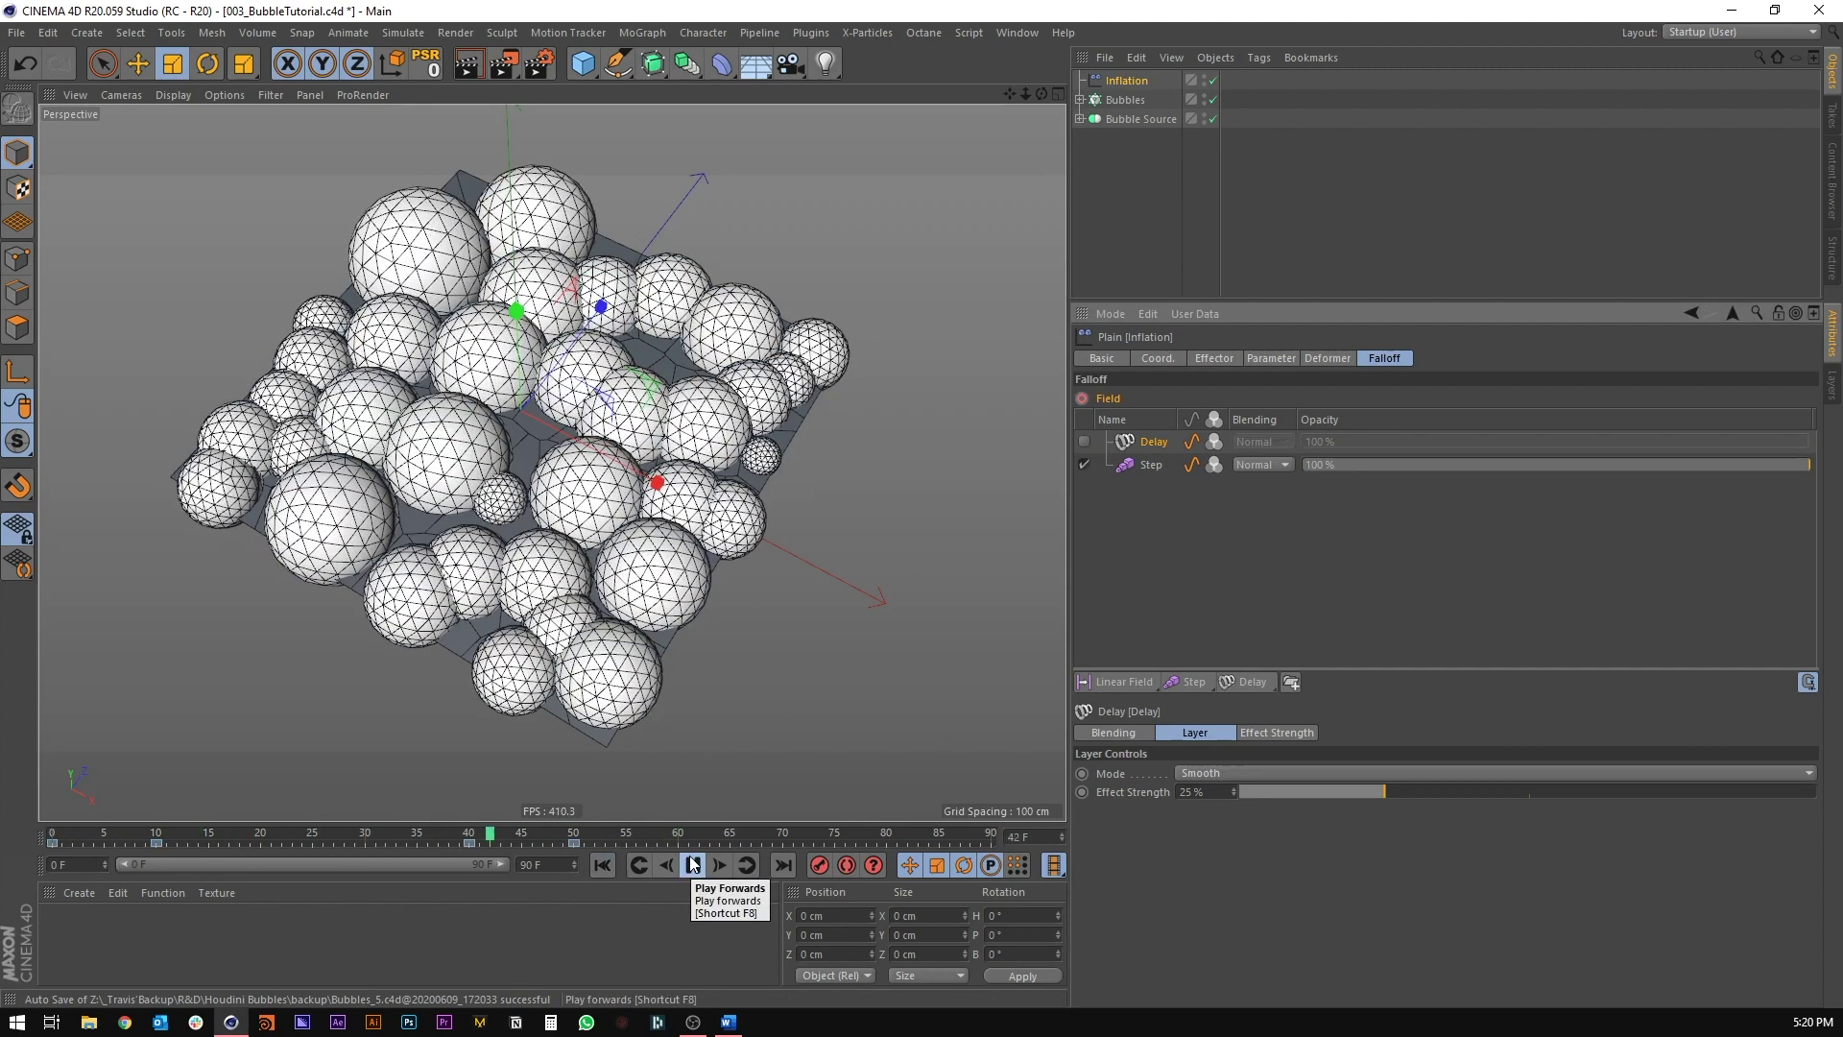
left_click(691, 865)
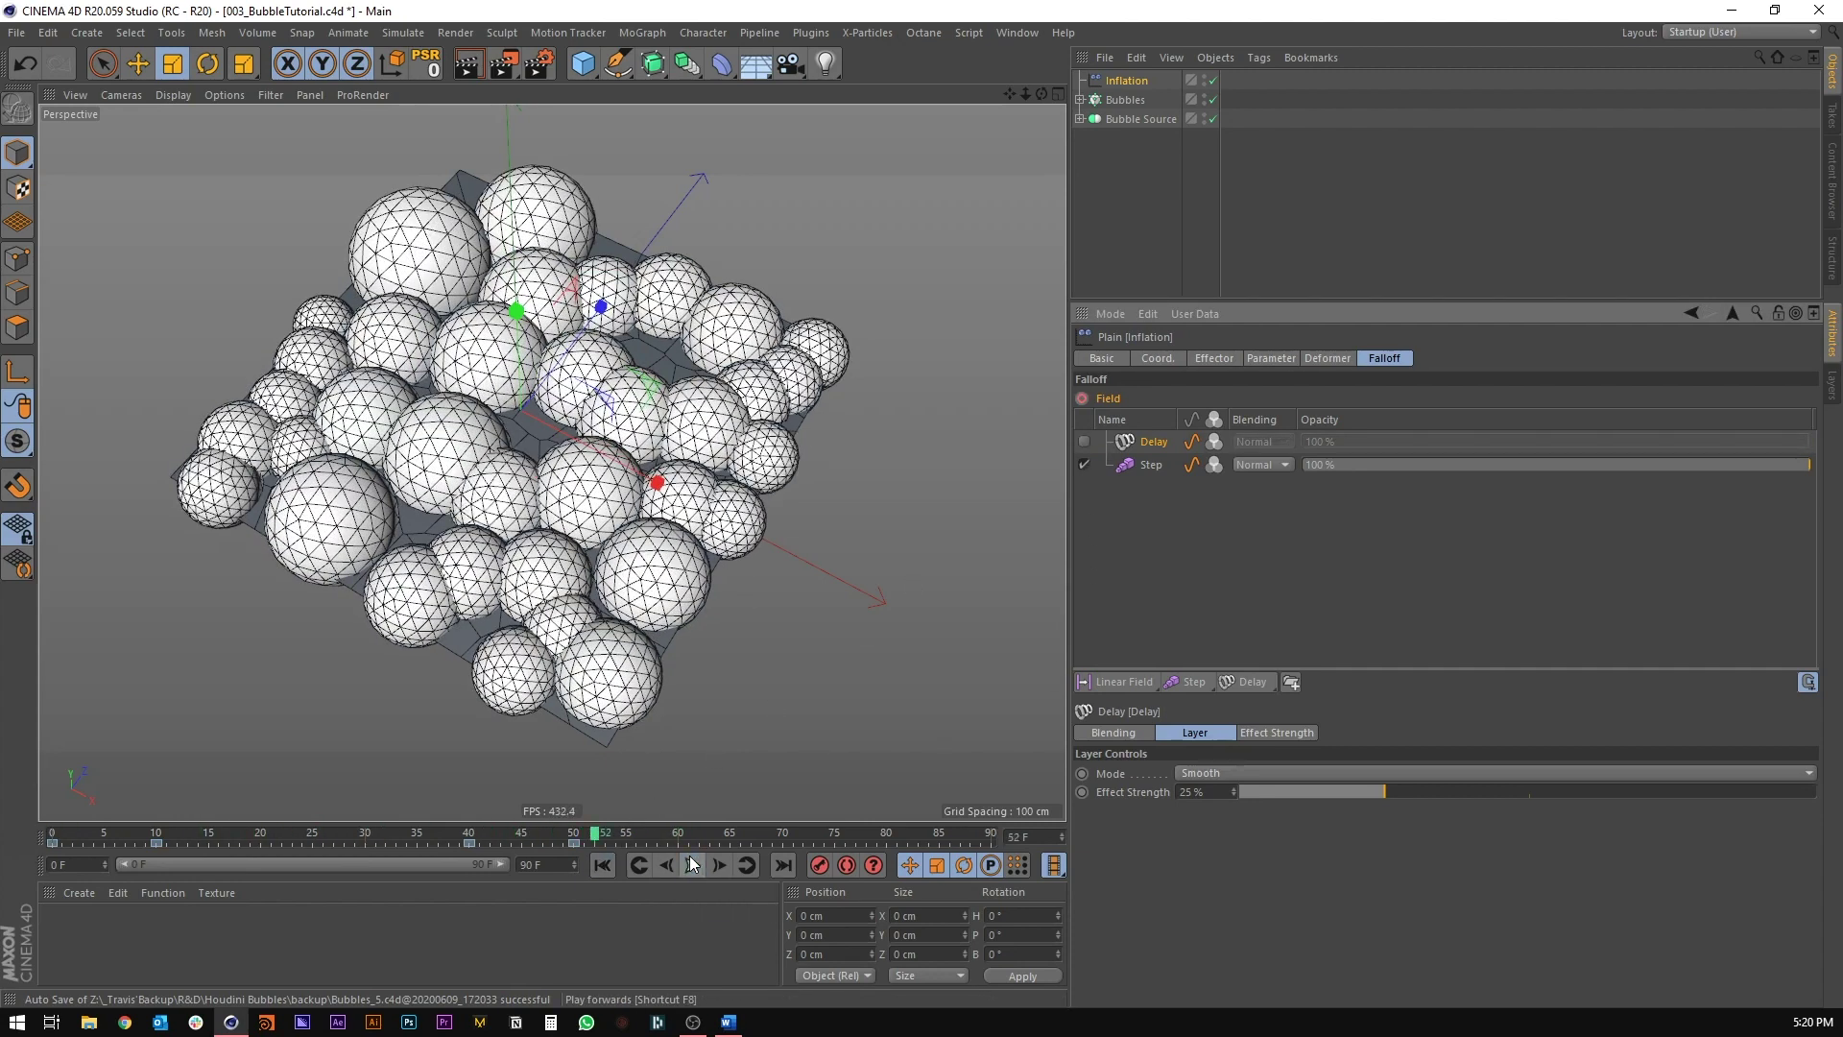
left_click(1084, 442)
left_click(602, 865)
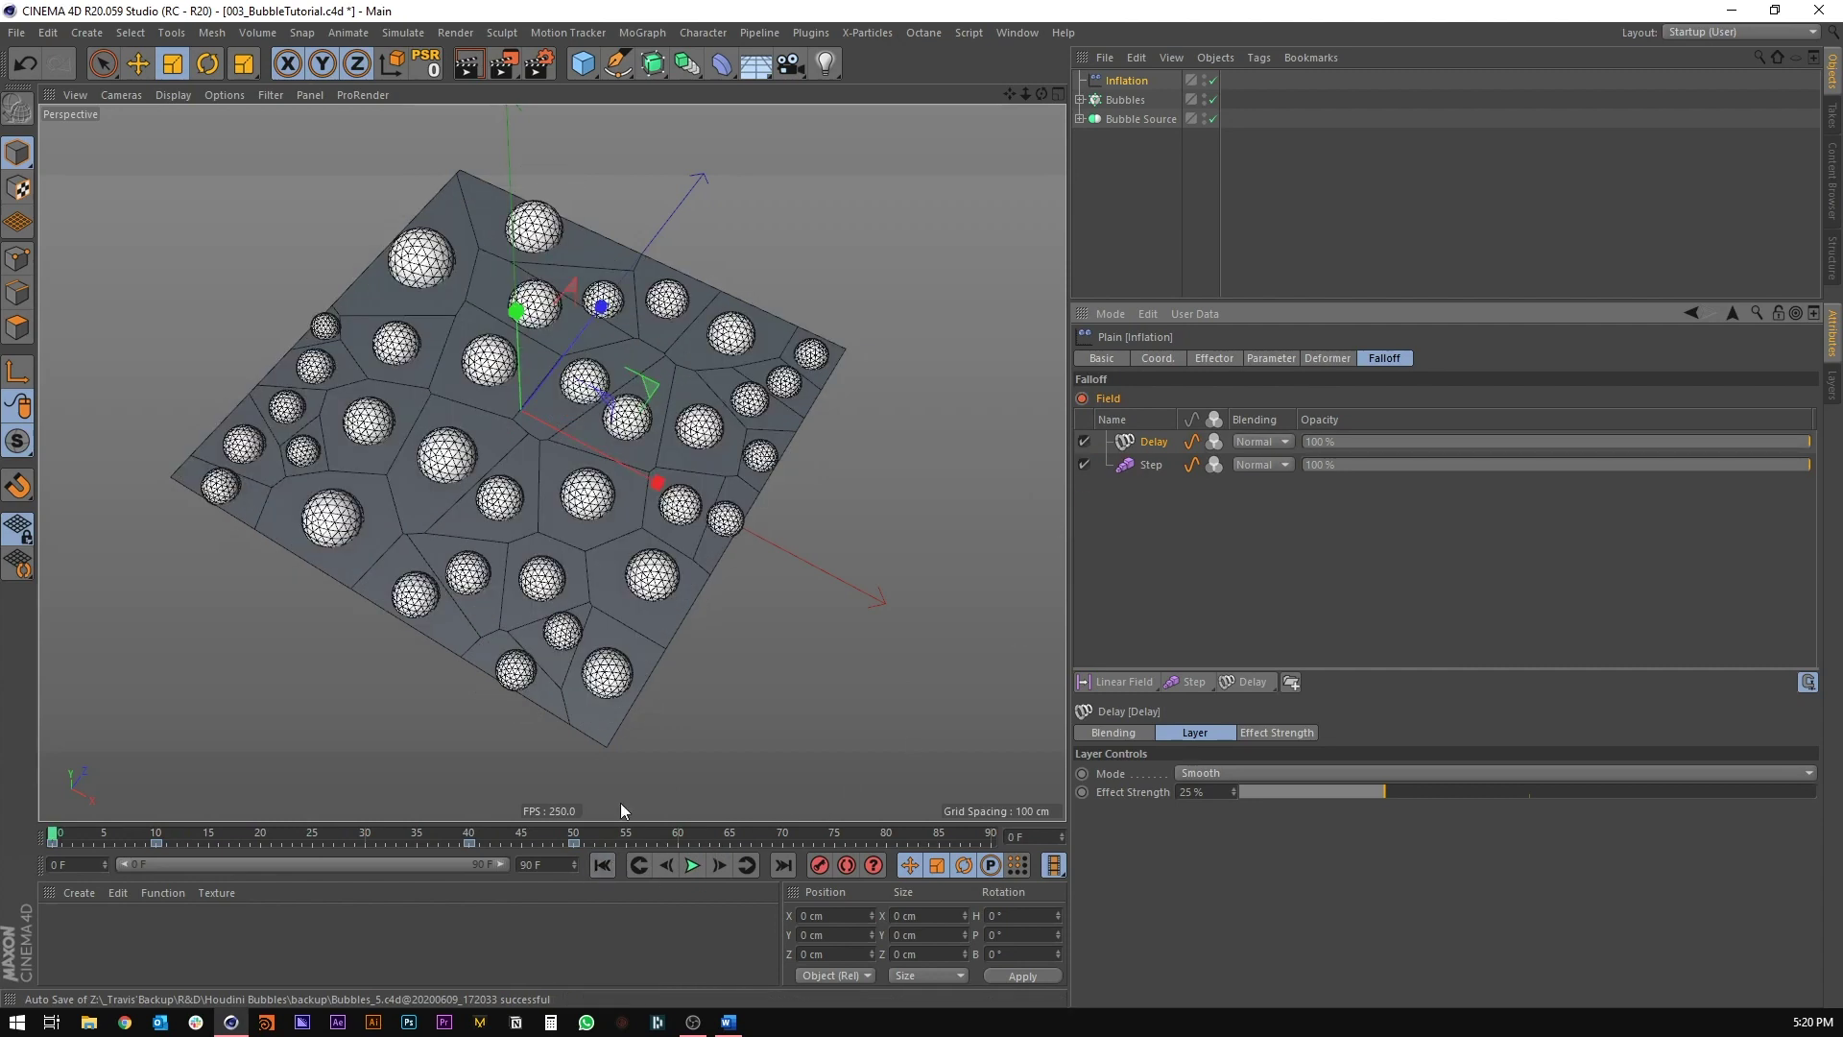
left_click(692, 865)
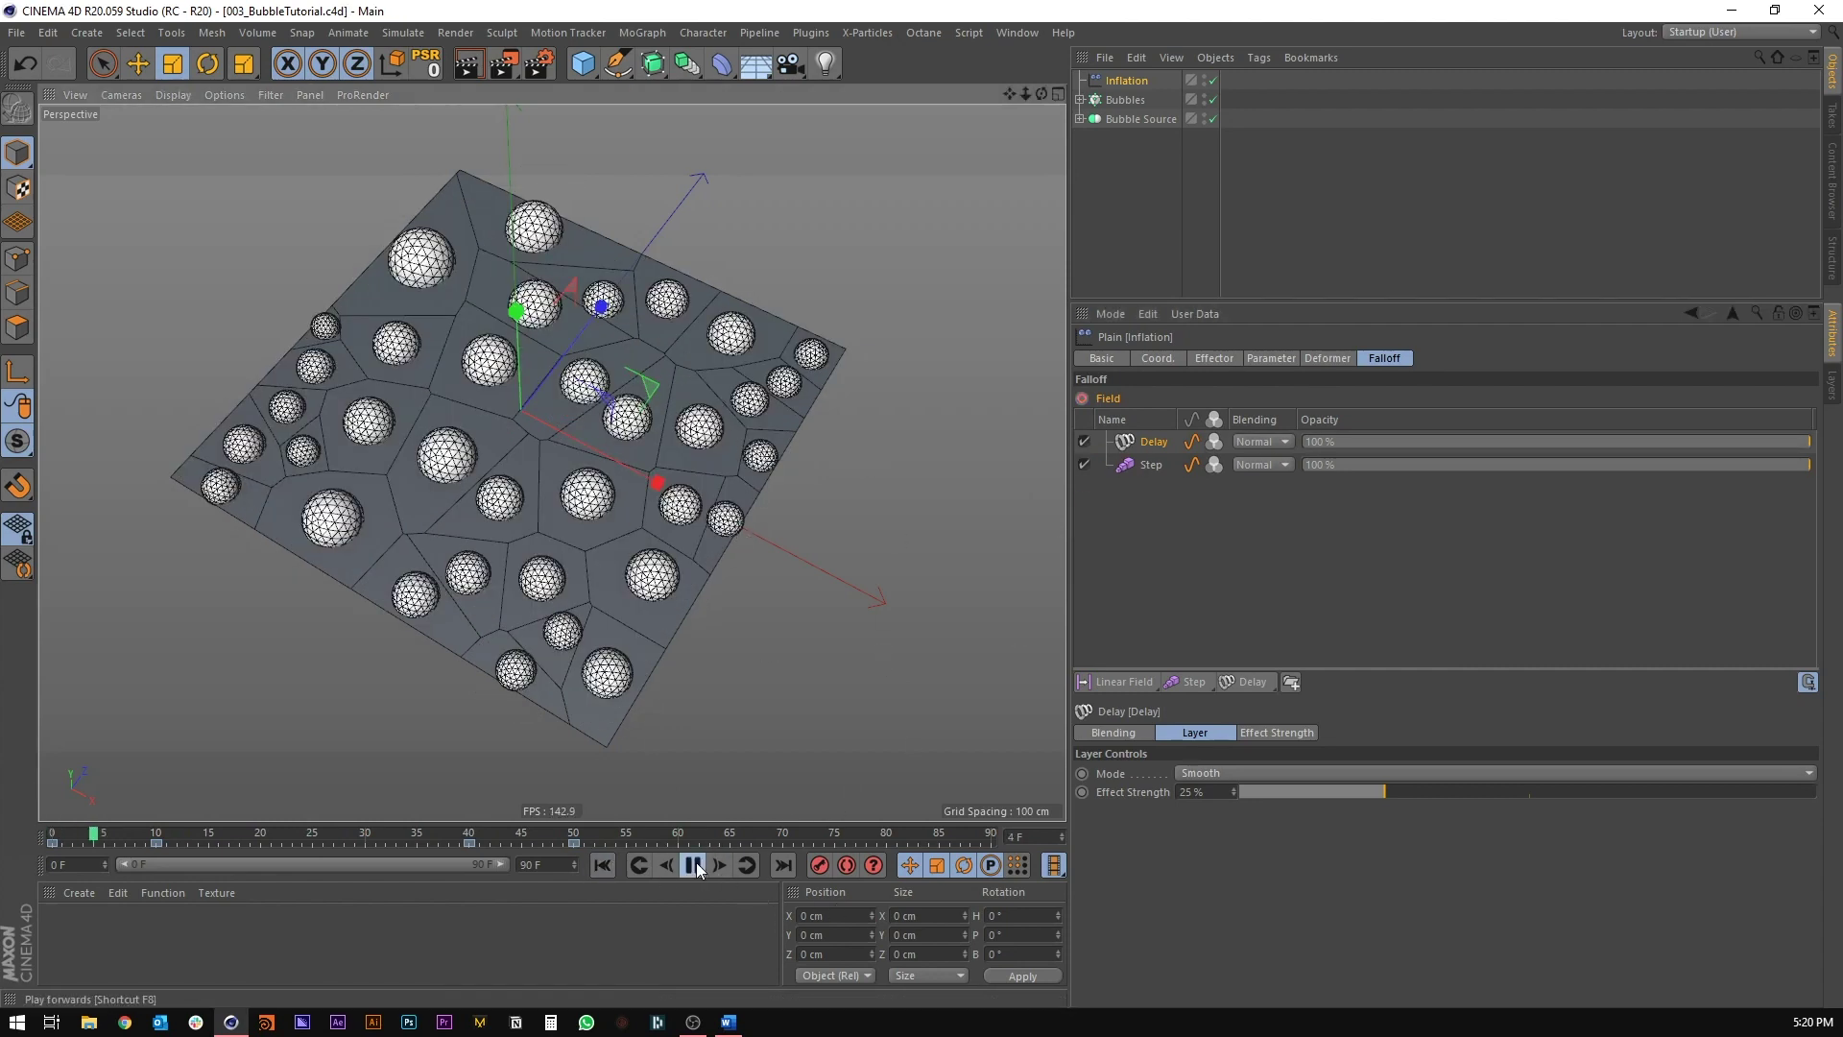
Step: Stop the playback, rewind to frame 0 and view the bubbles on the plane from higher up
left_click(695, 864)
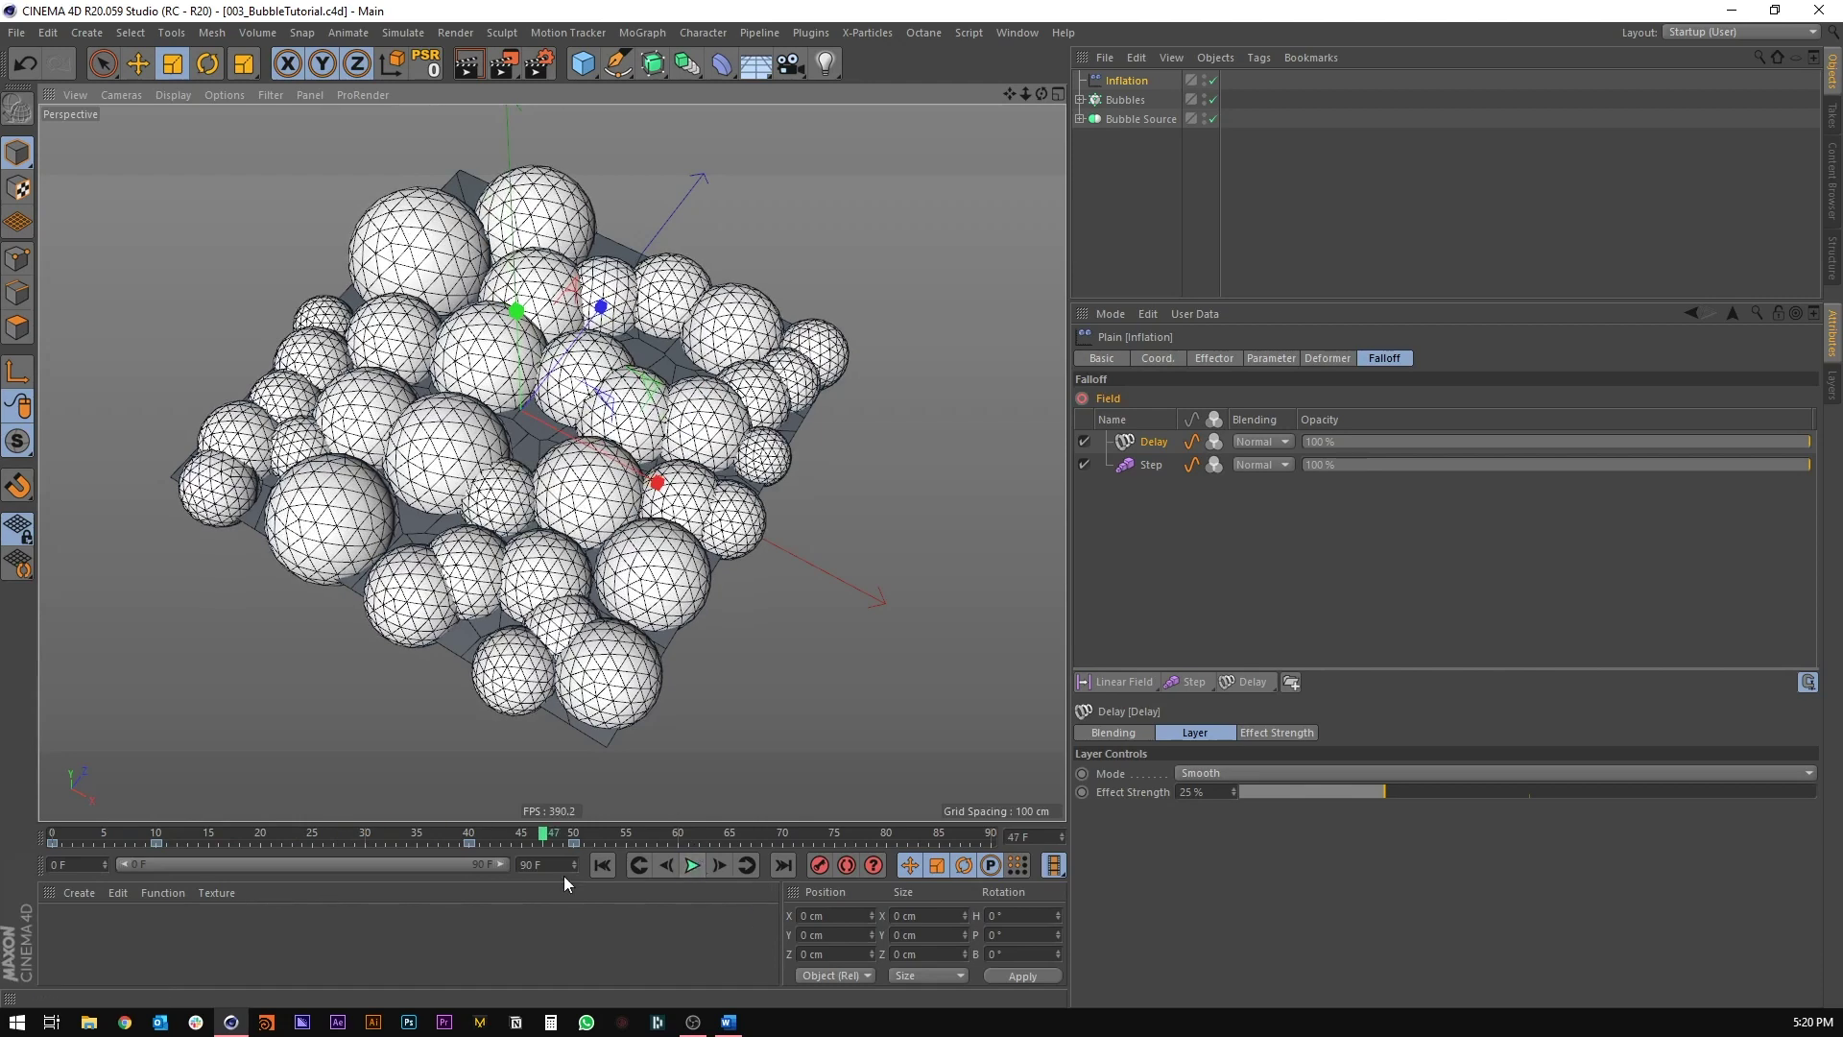
left_click(602, 865)
left_click_drag(622, 520, 520, 465, "alt")
scroll(544, 370, "up", 3)
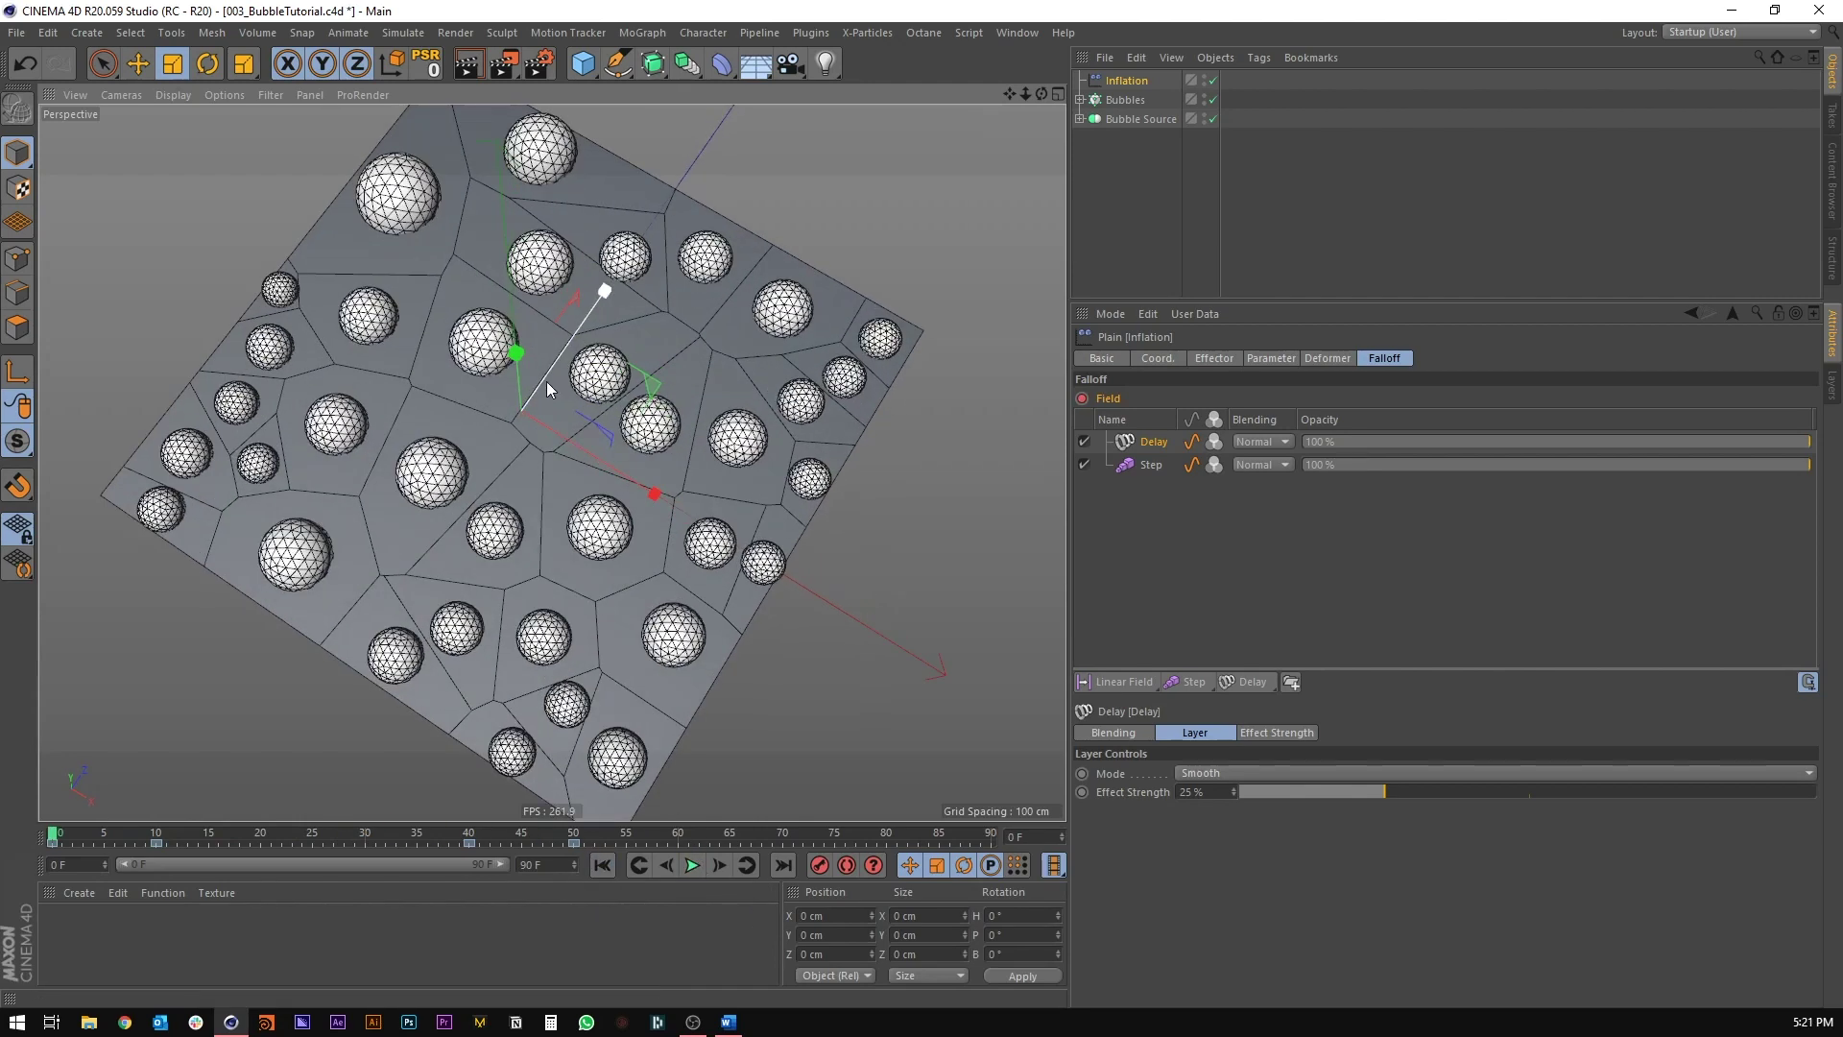
scroll(543, 384, "up", 2)
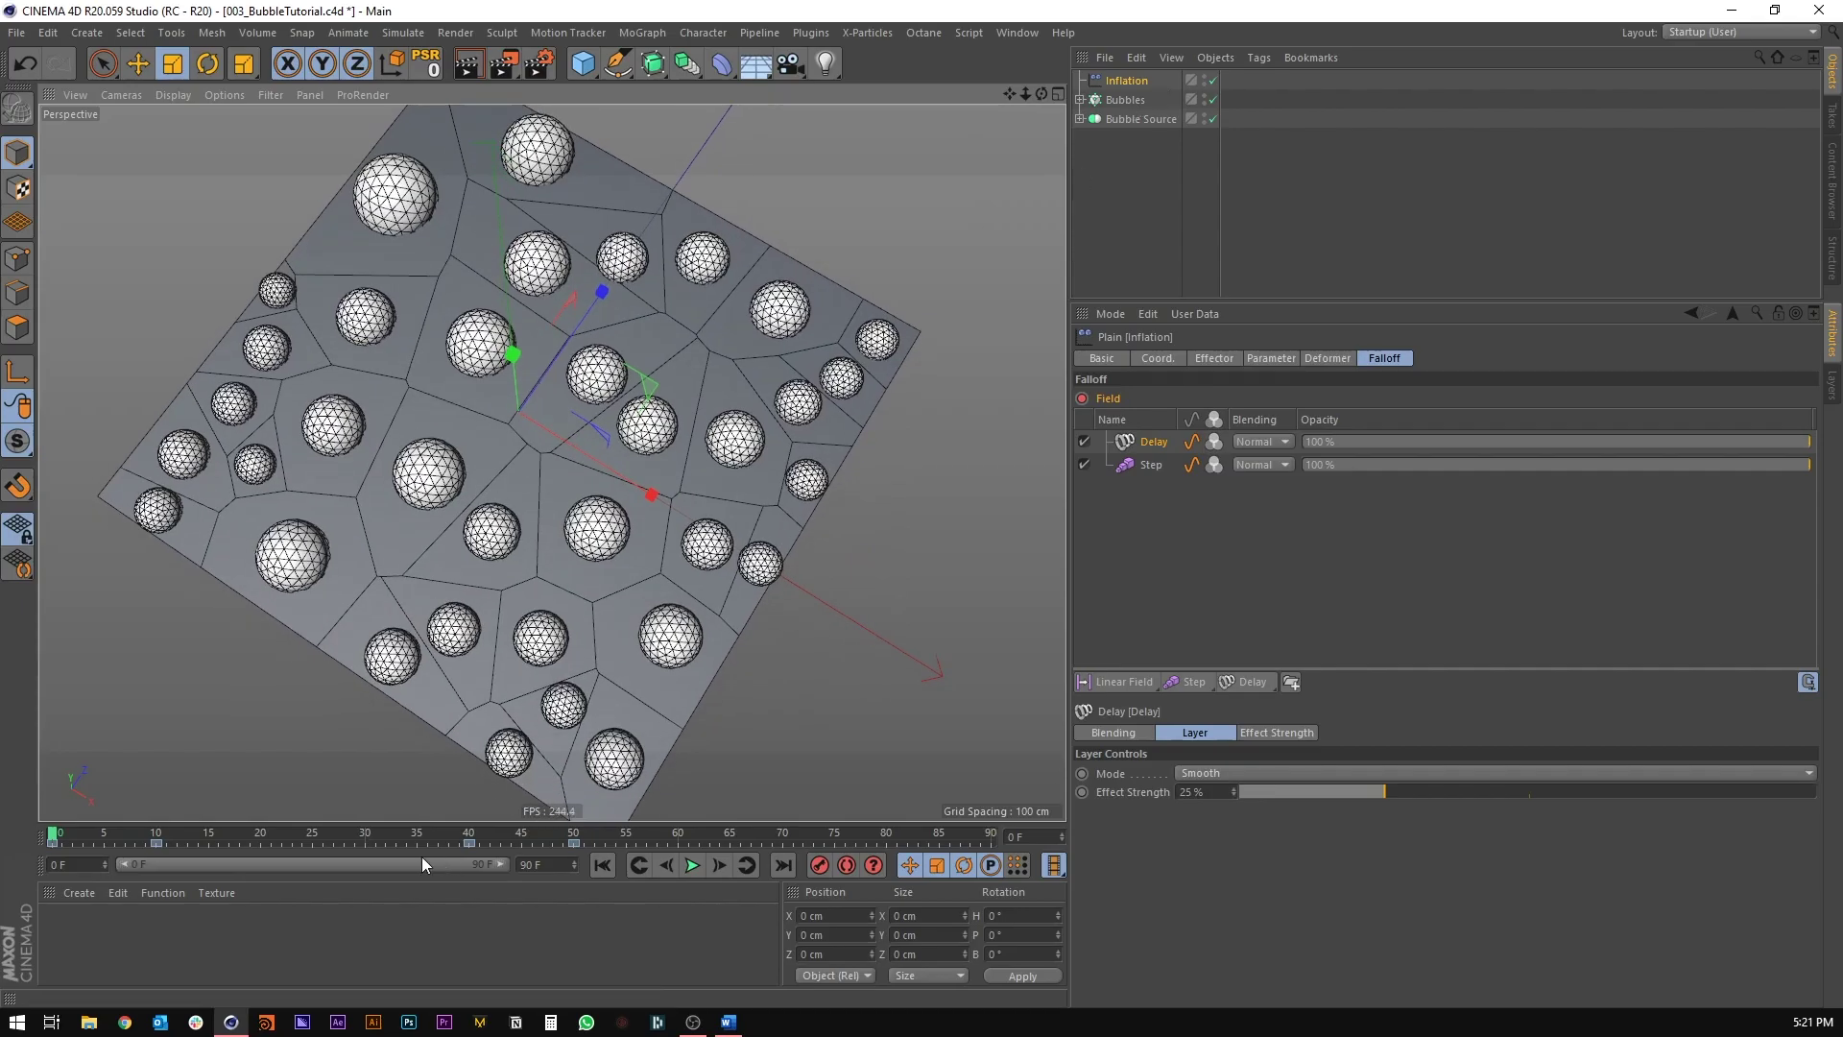
Step: Scrub to frame 39 and examine where neighbouring inflated bubbles meet, close up and from above
left_click_drag(56, 834, 461, 834)
scroll(362, 428, "up", 5)
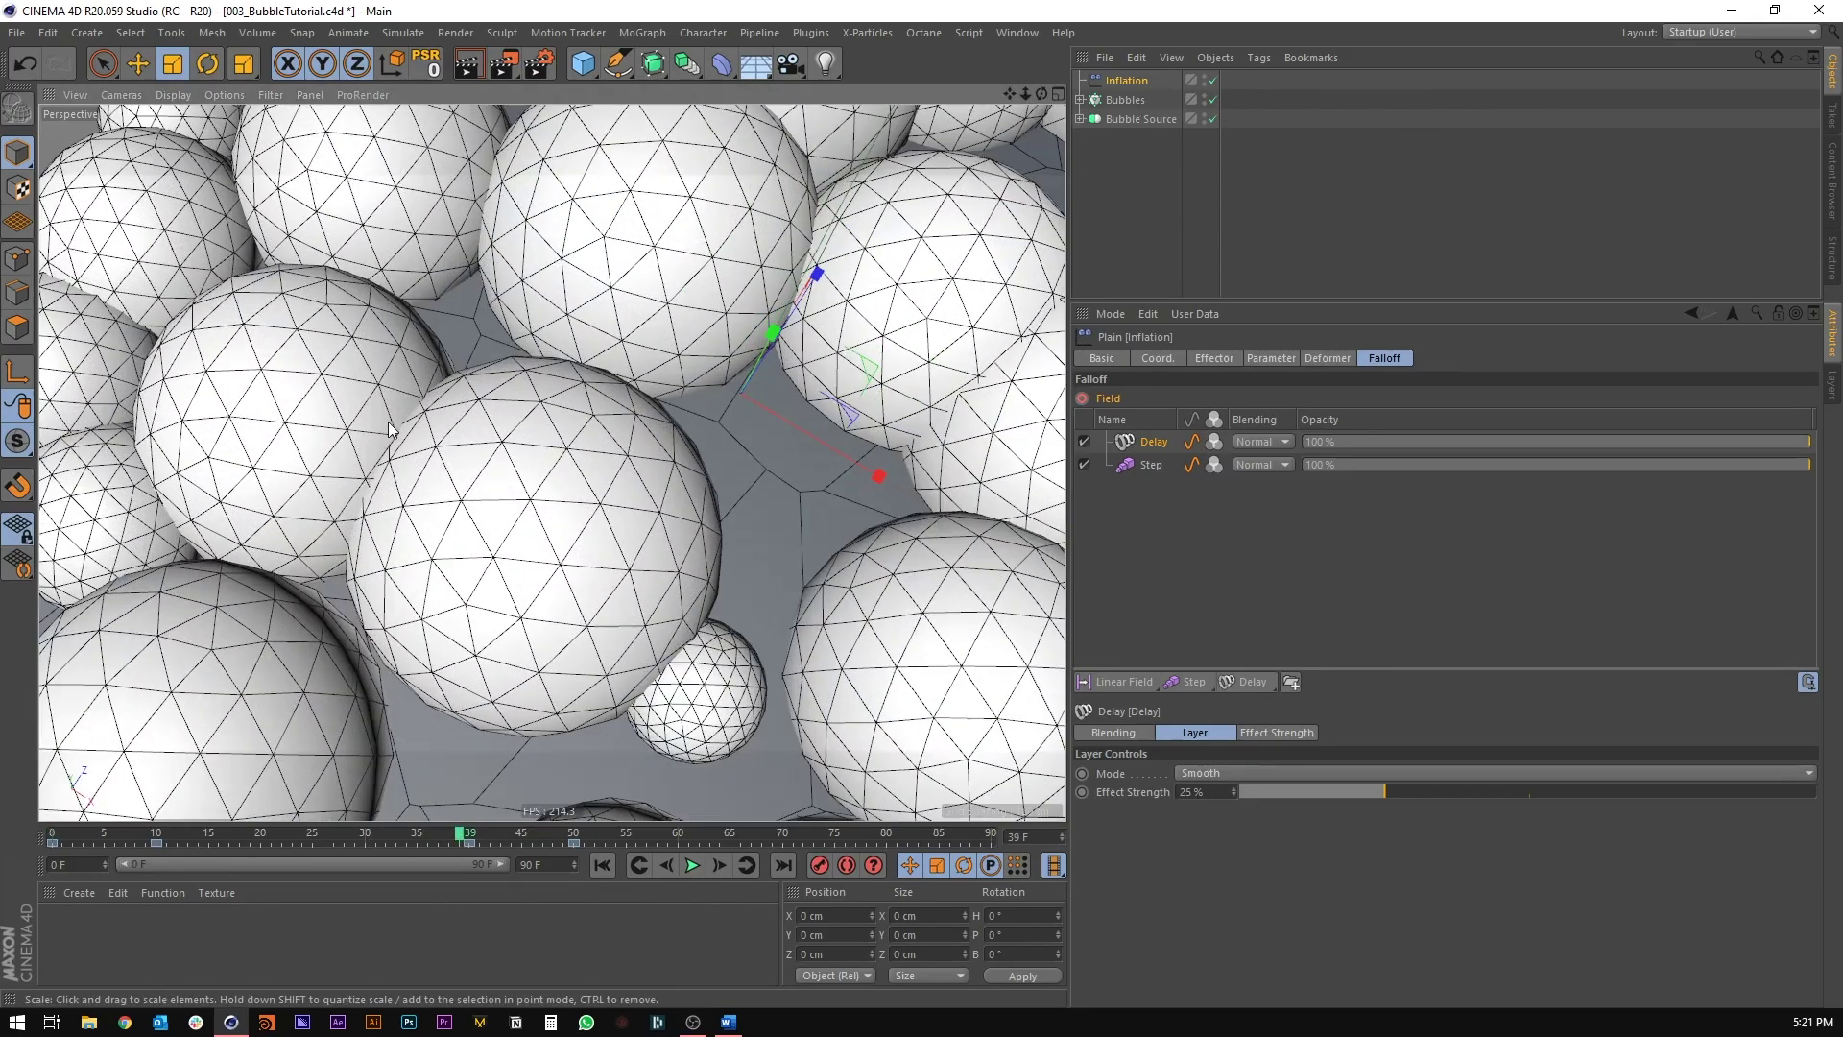
left_click_drag(392, 429, 494, 342, "alt")
scroll(495, 343, "down", 3)
scroll(636, 261, "down", 4)
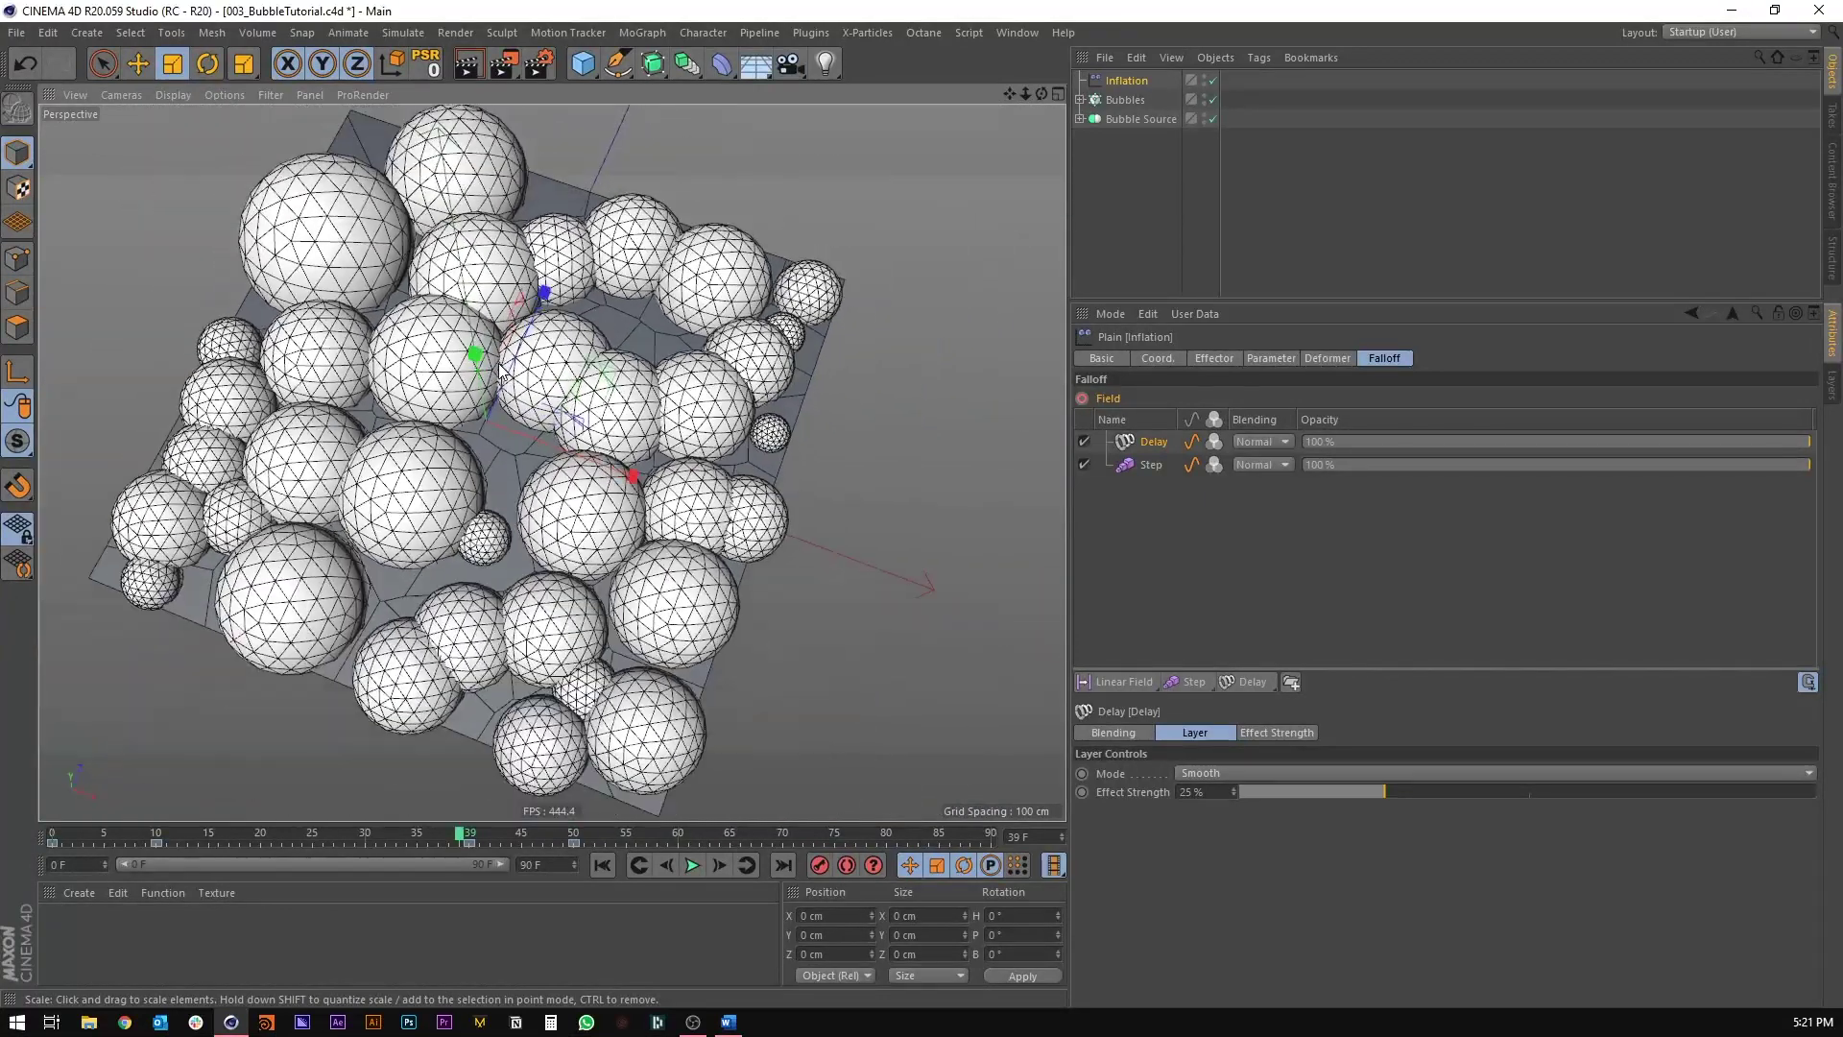
left_click_drag(451, 461, 559, 520, "alt")
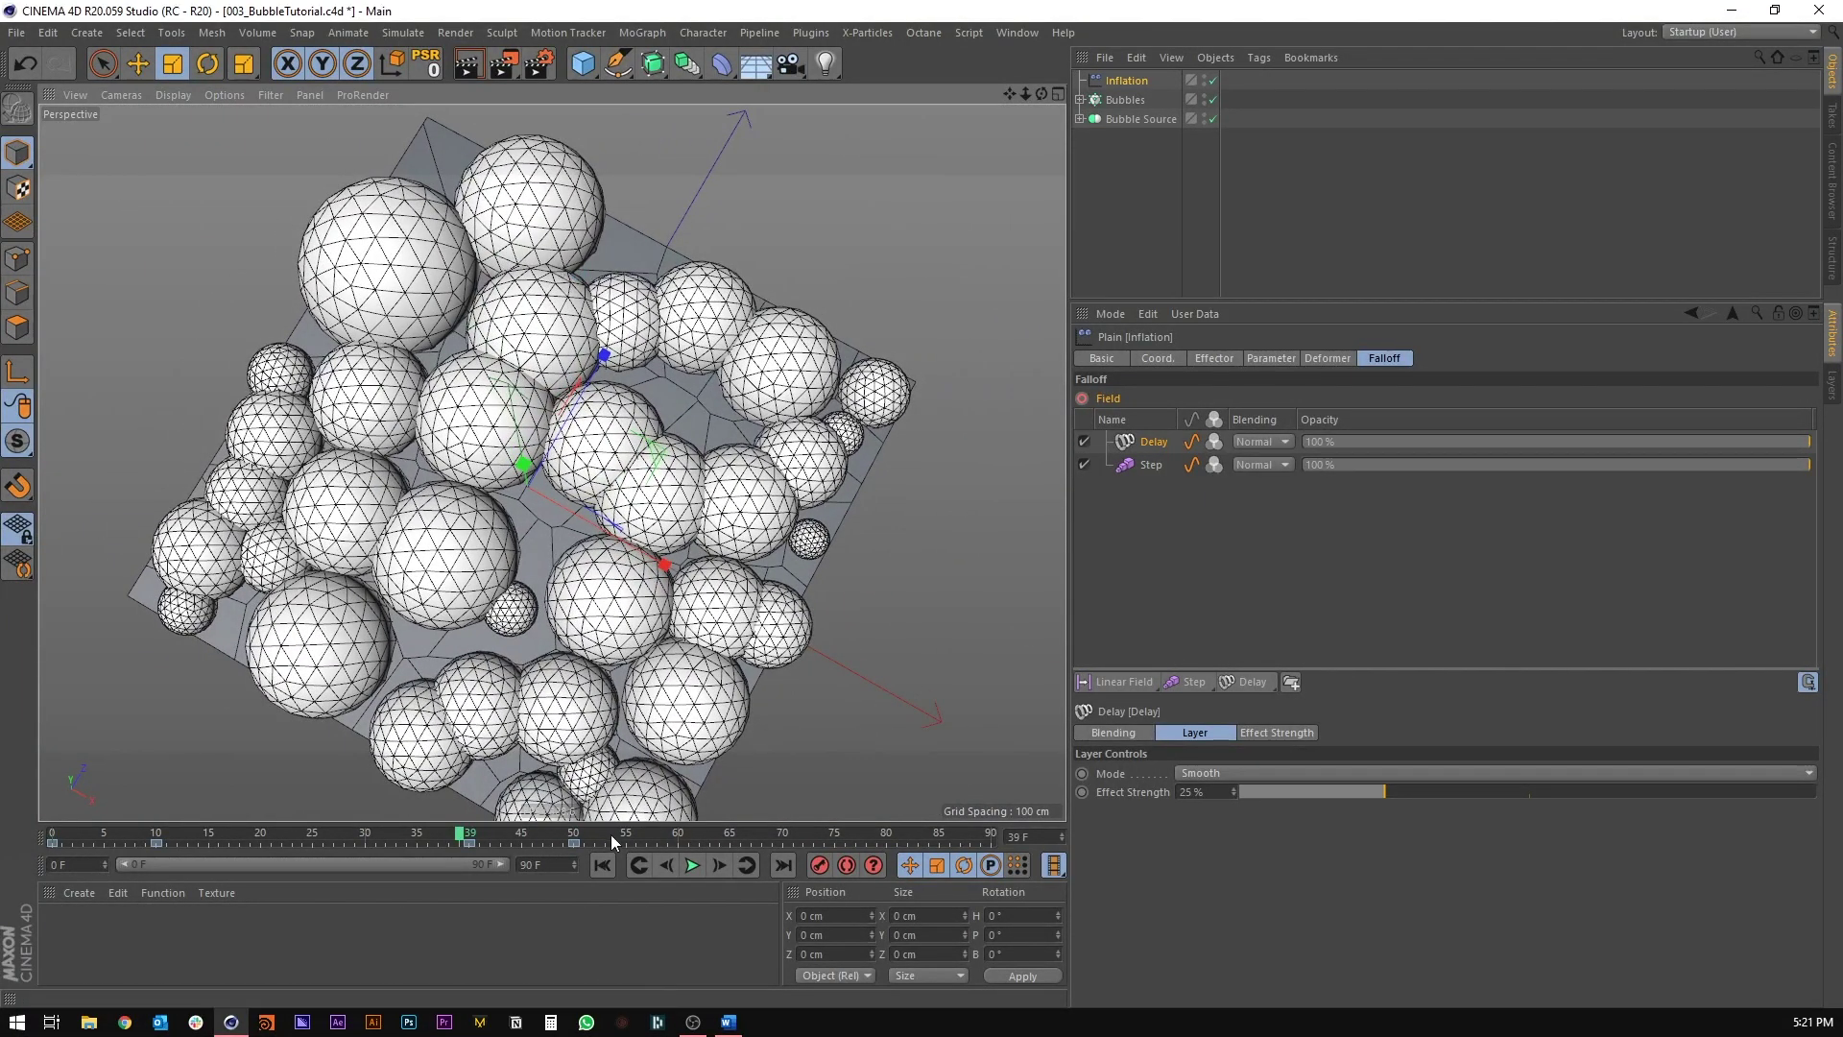
Step: Return to frame 0 and add a Soft Body simulation tag to the Bubbles cloner
left_click(603, 865)
right_click(1114, 100)
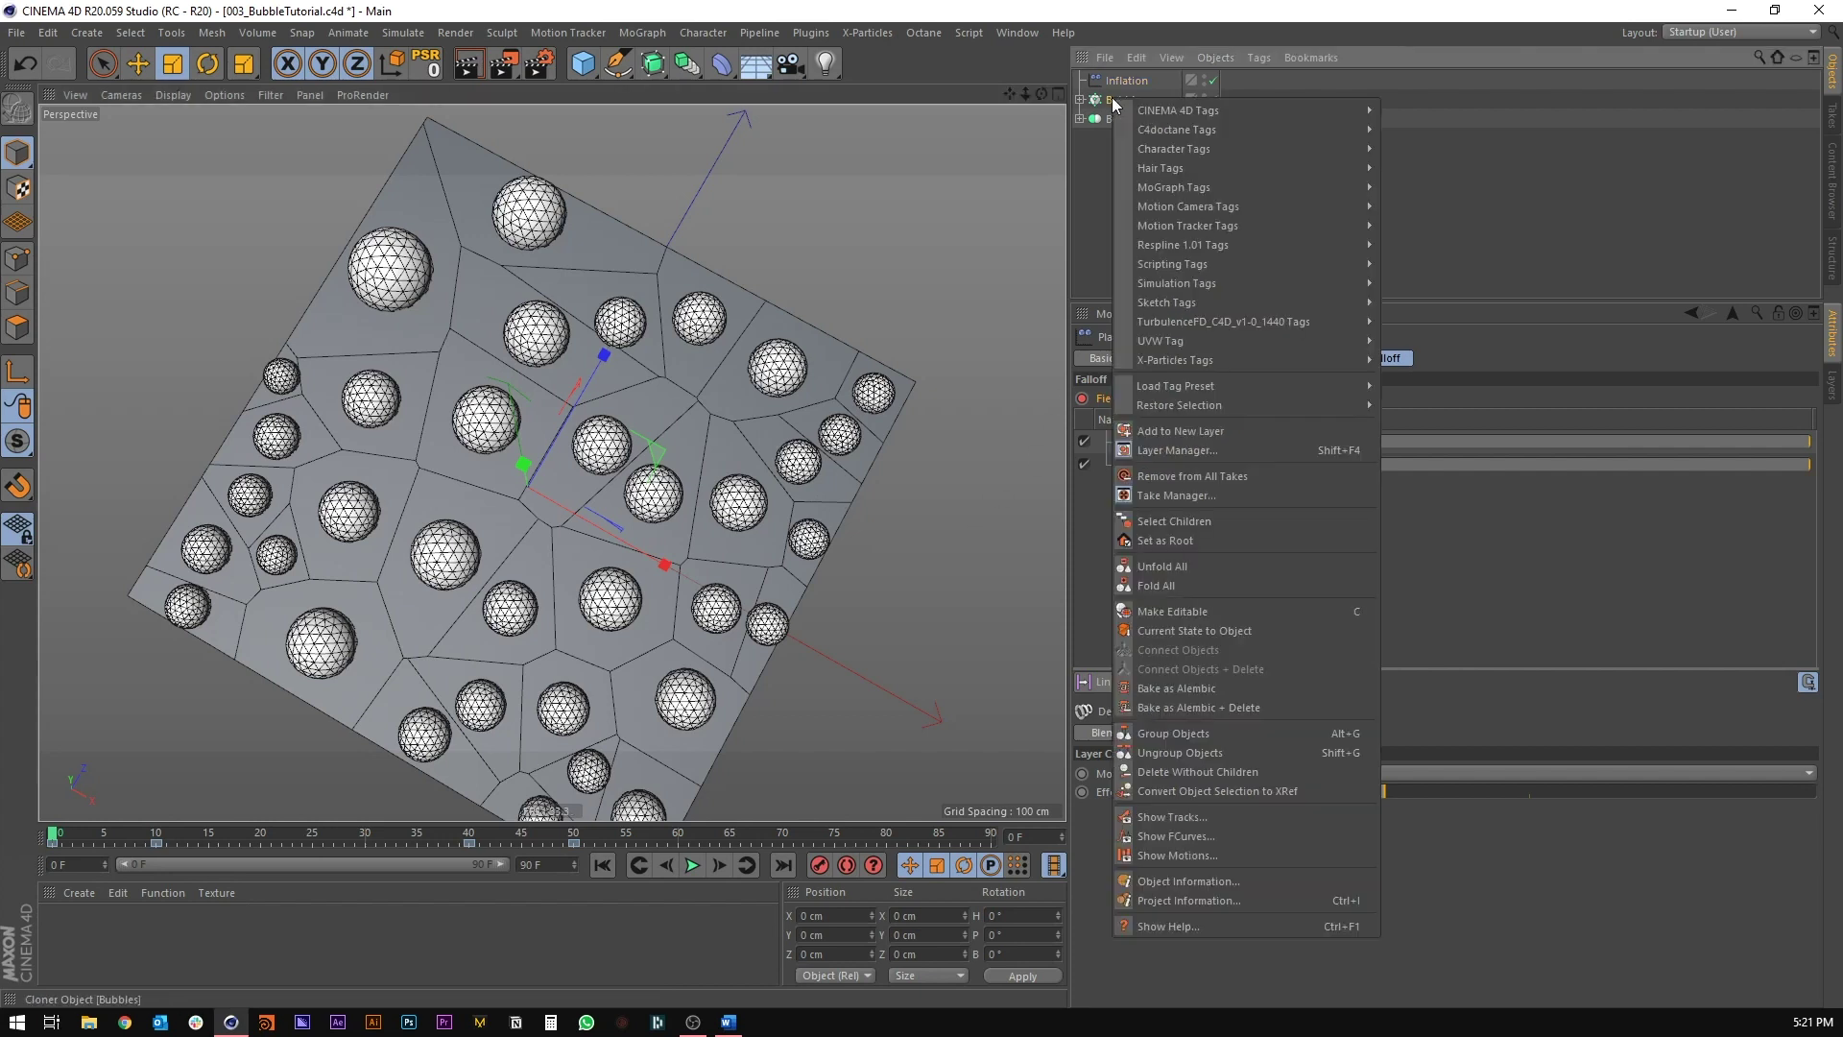
mouse_move(1184, 286)
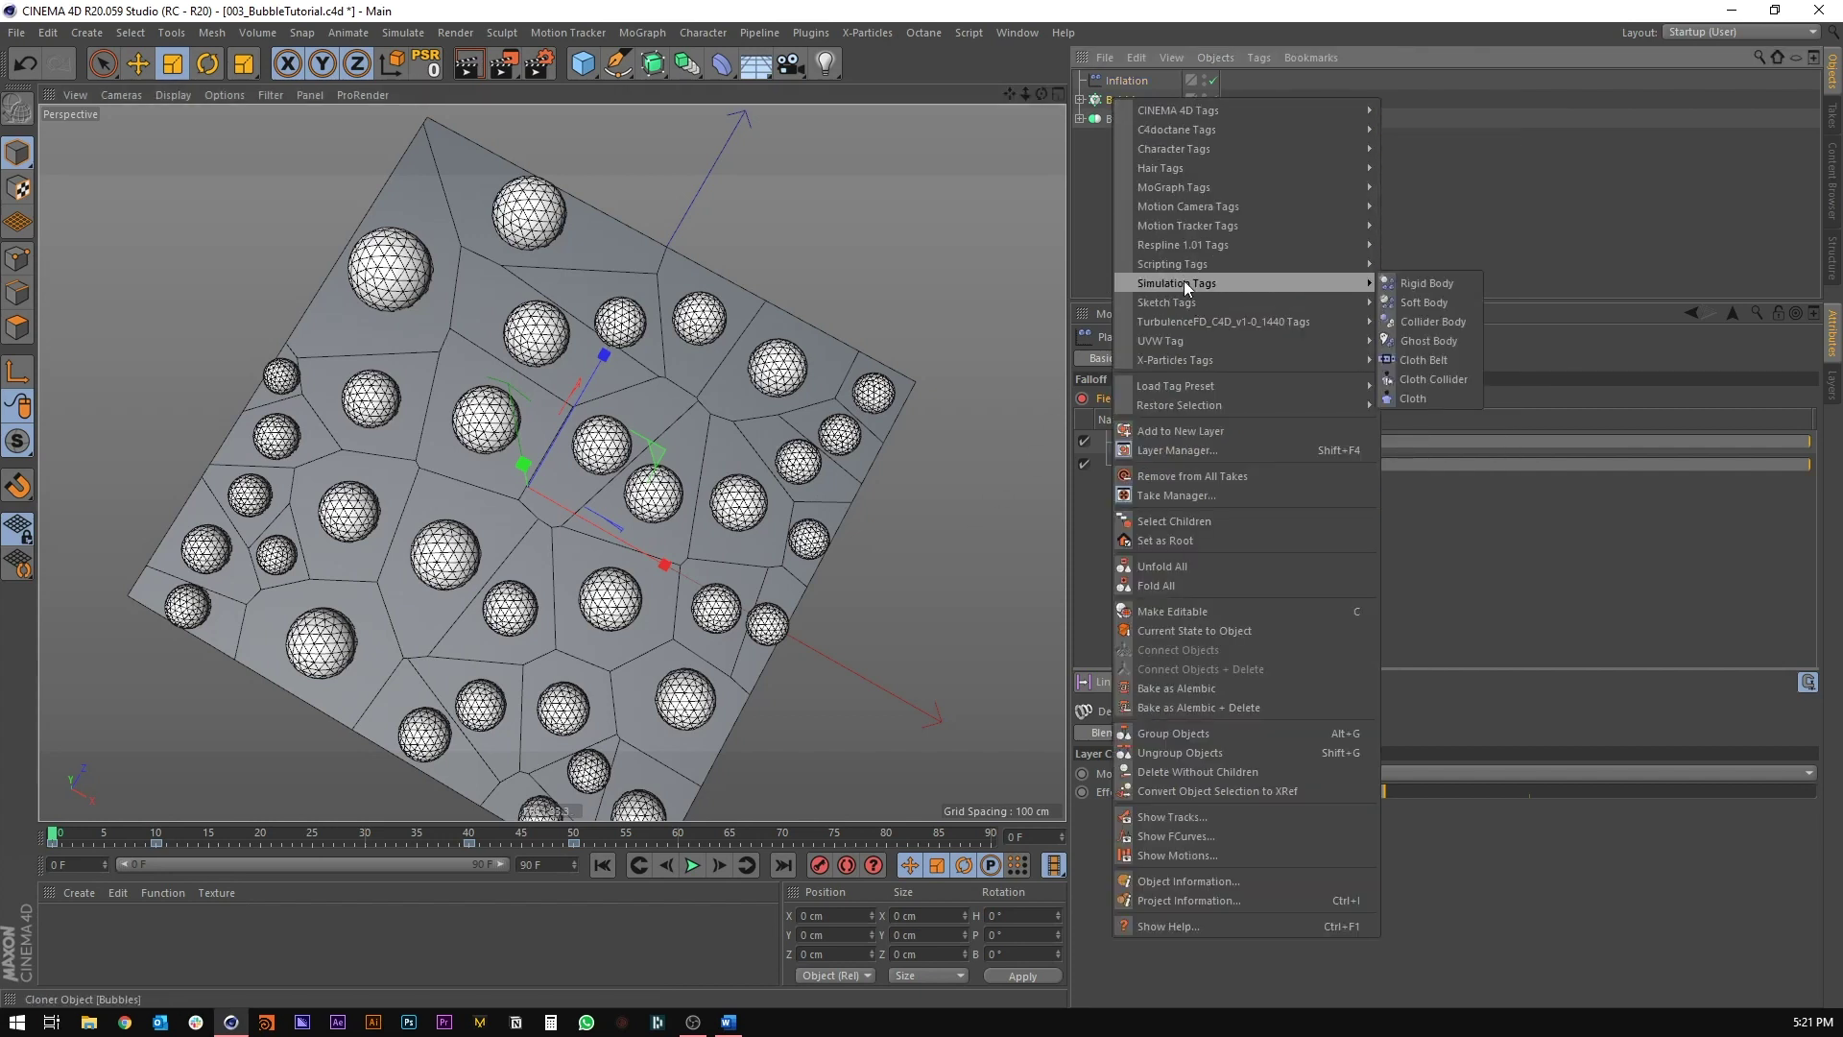
left_click(1388, 306)
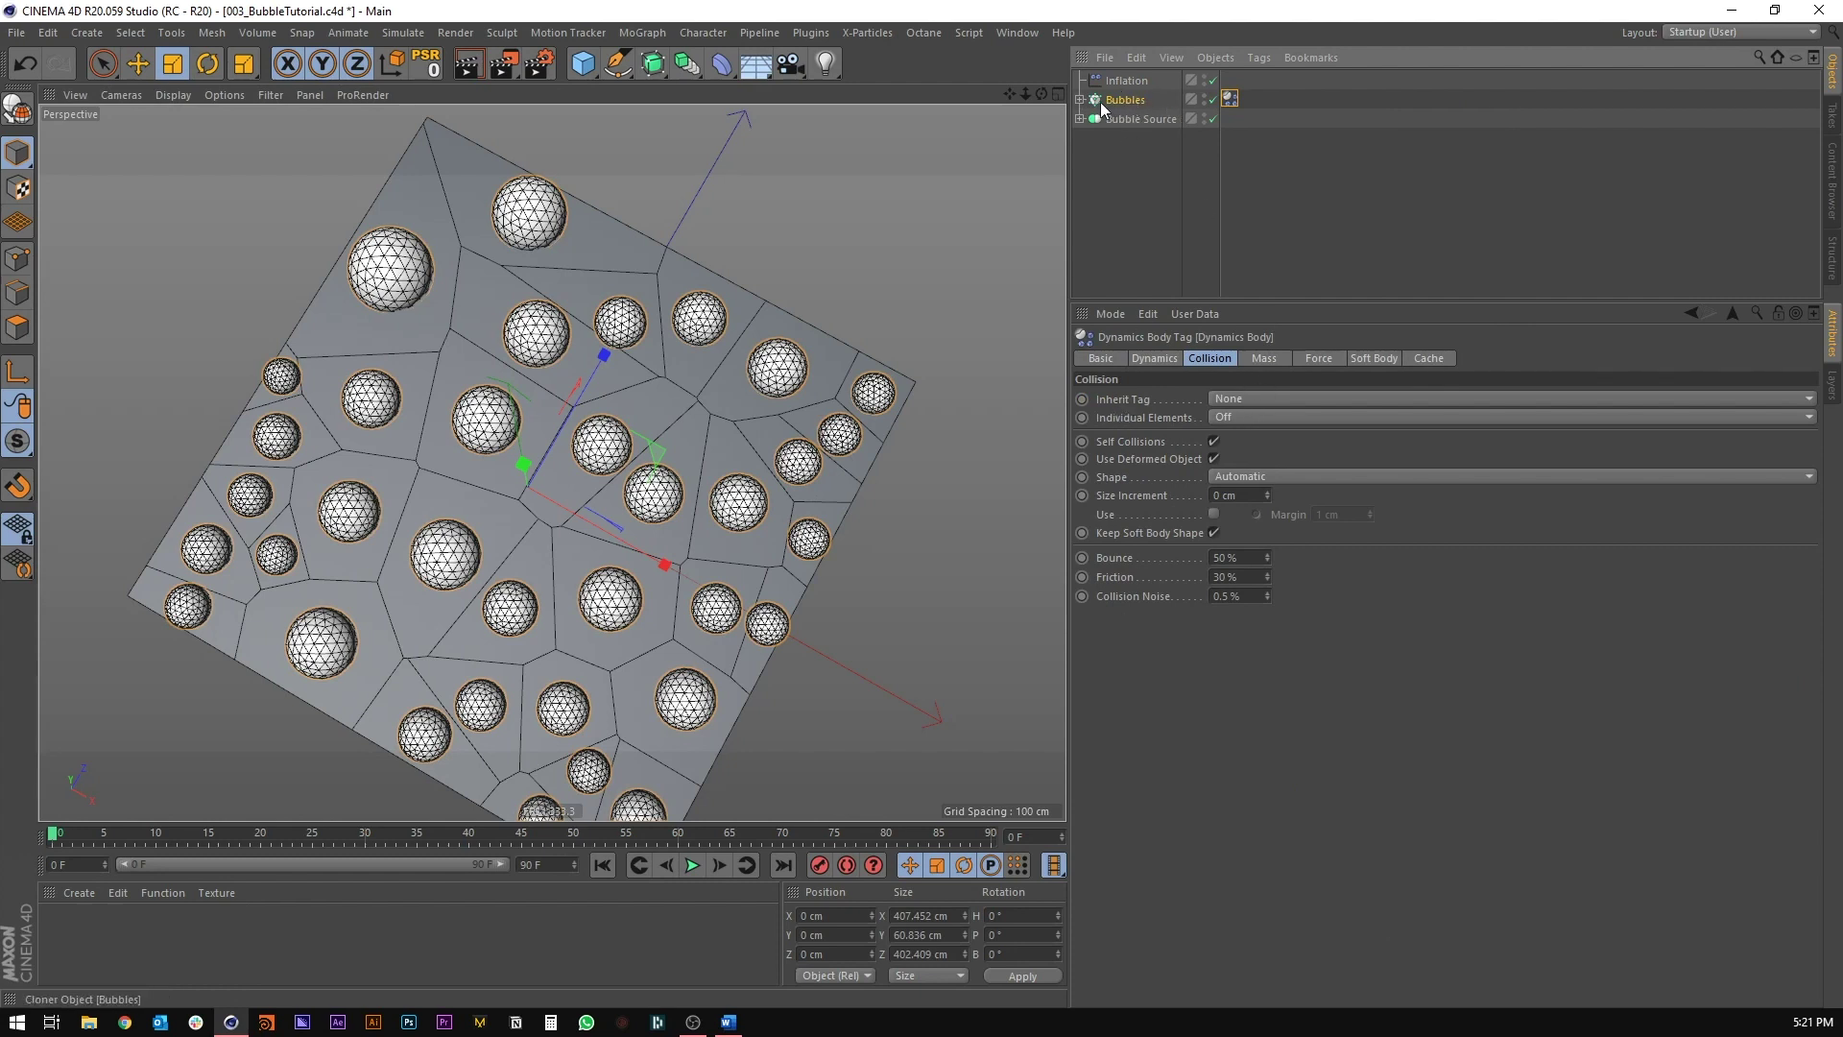
Step: Set the dynamics tag's Inherit Tag to Apply Tag to Children and Individual Elements to Top Level, and save the scene
left_click(1238, 399)
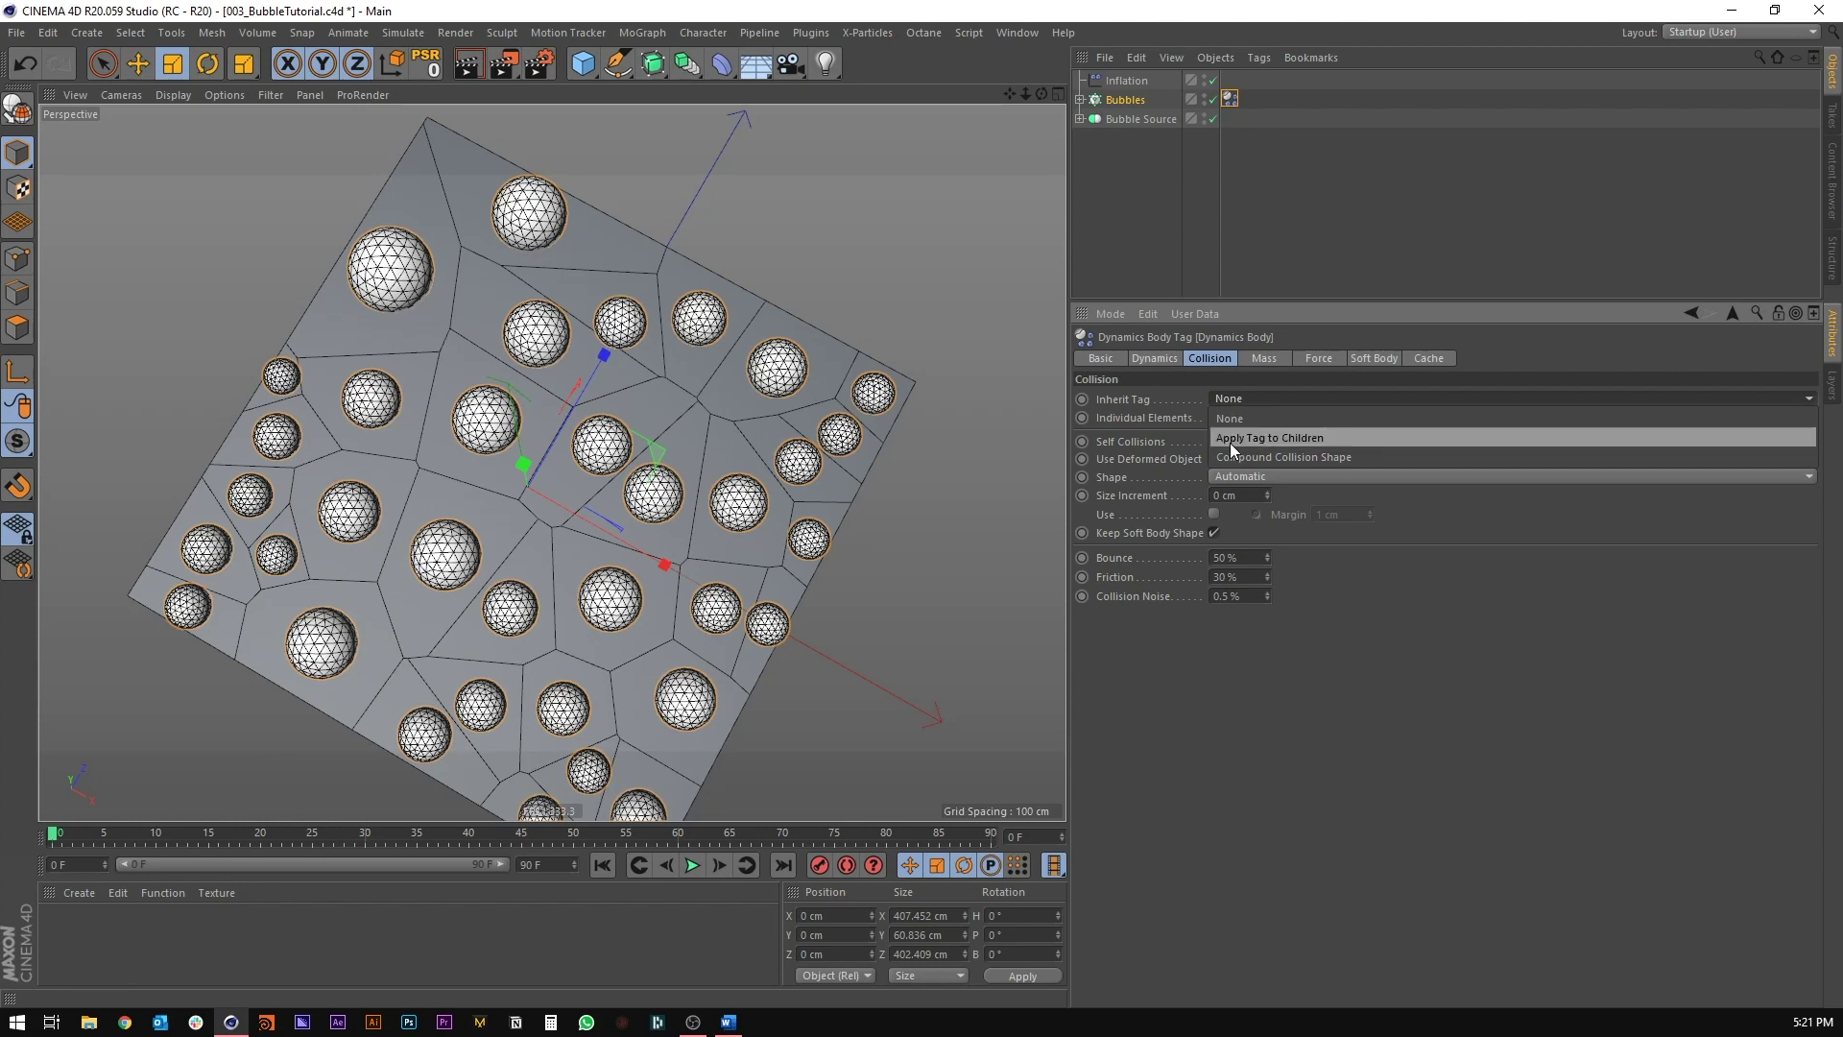
left_click(1229, 440)
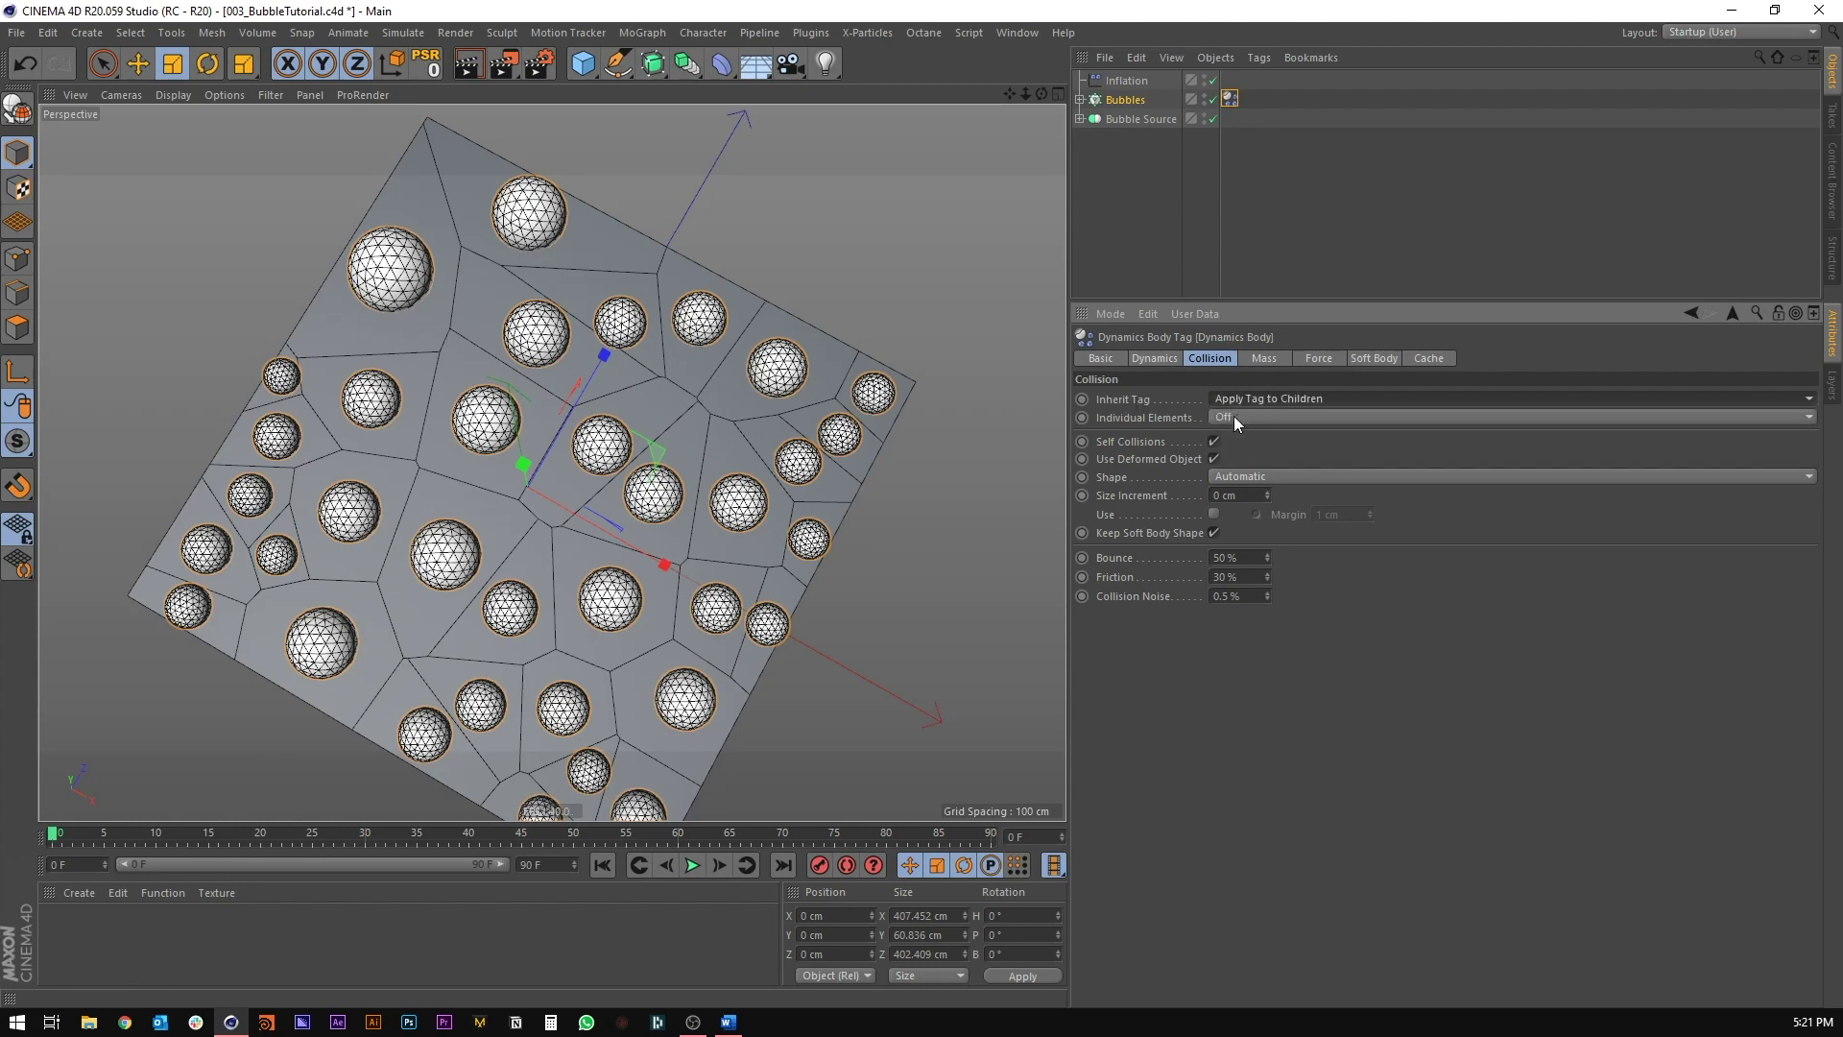
left_click(1234, 416)
left_click(1233, 459)
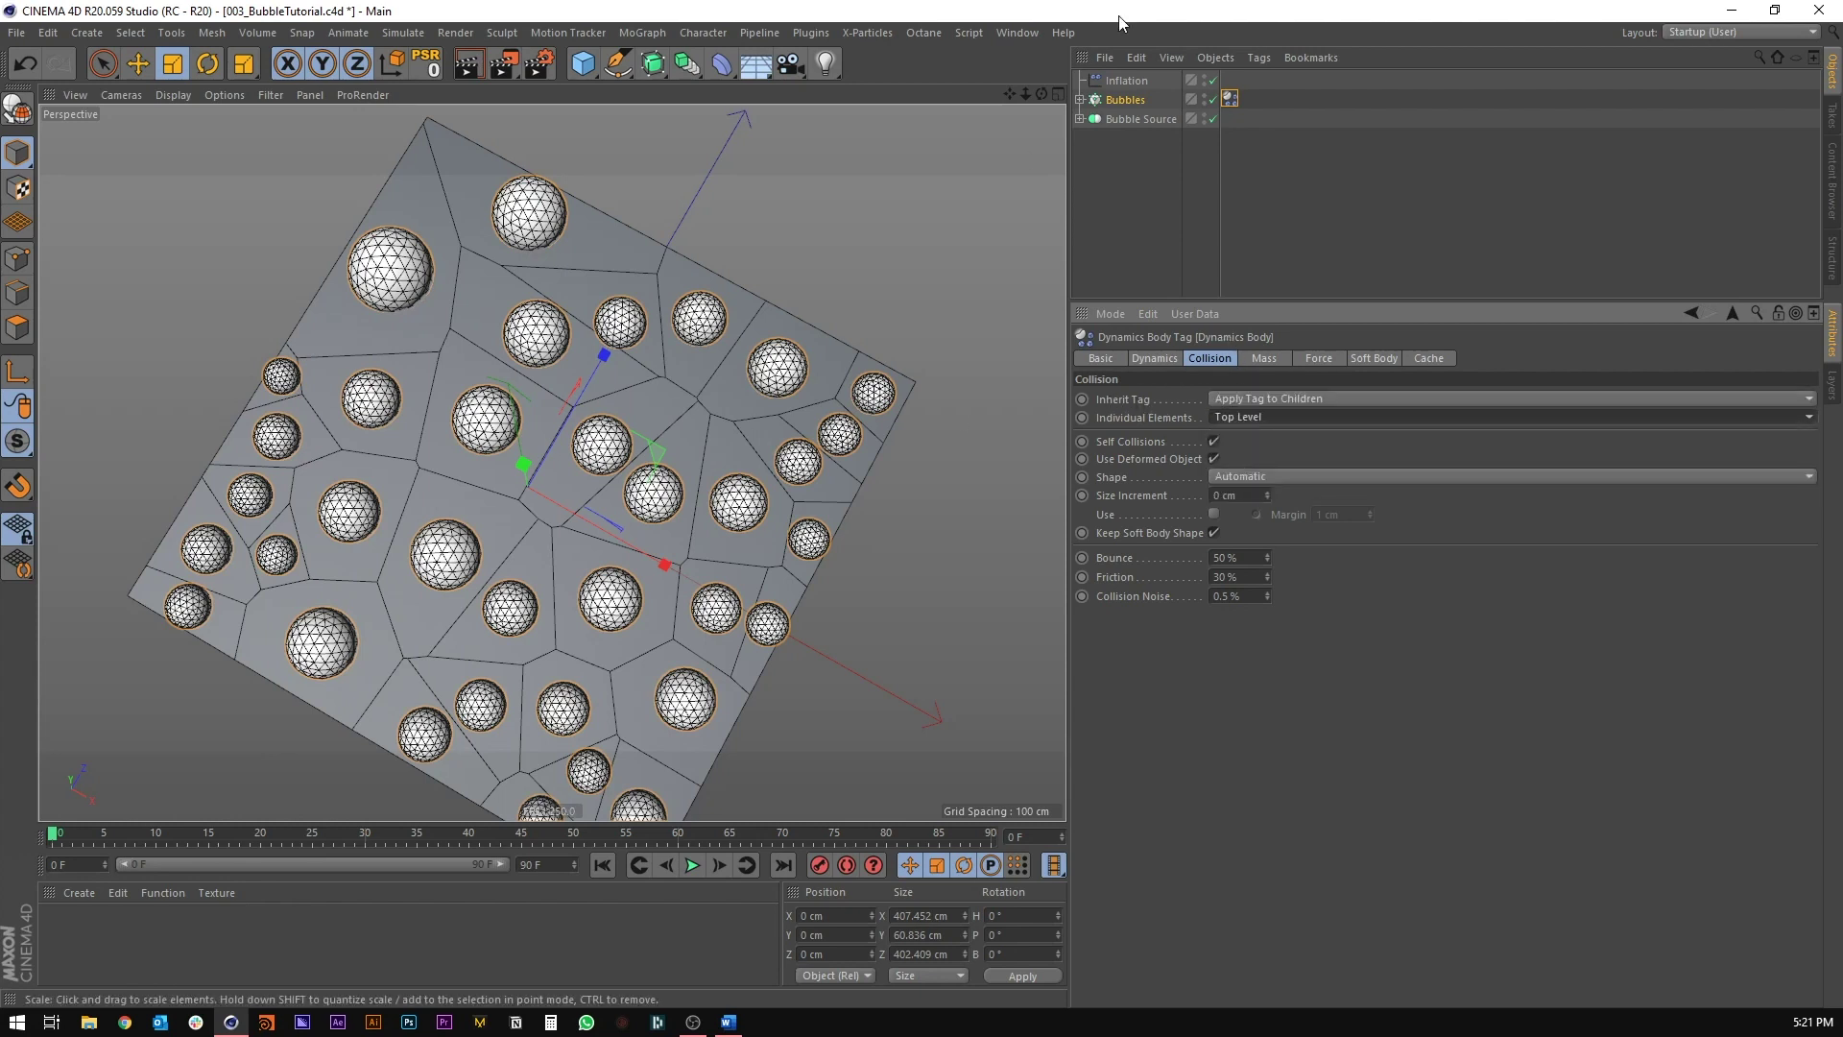
left_click(1080, 100)
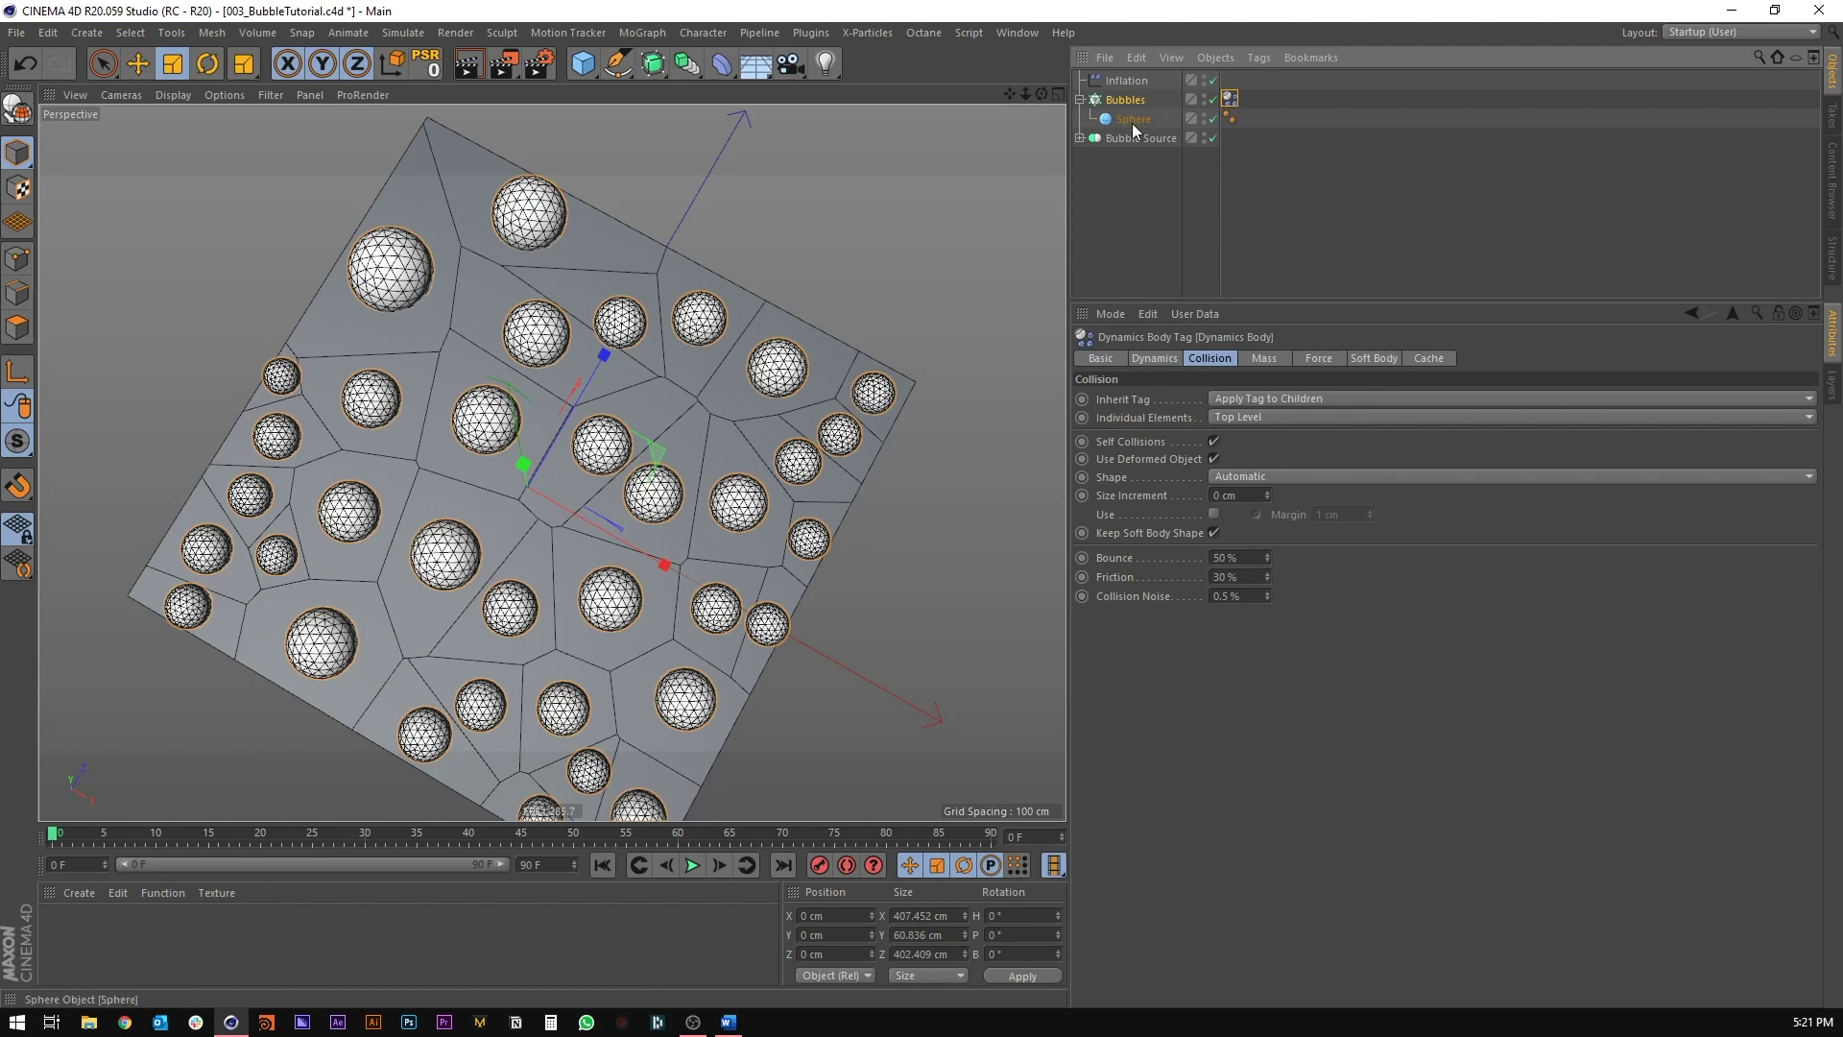
left_click(1080, 100)
left_click(1131, 100)
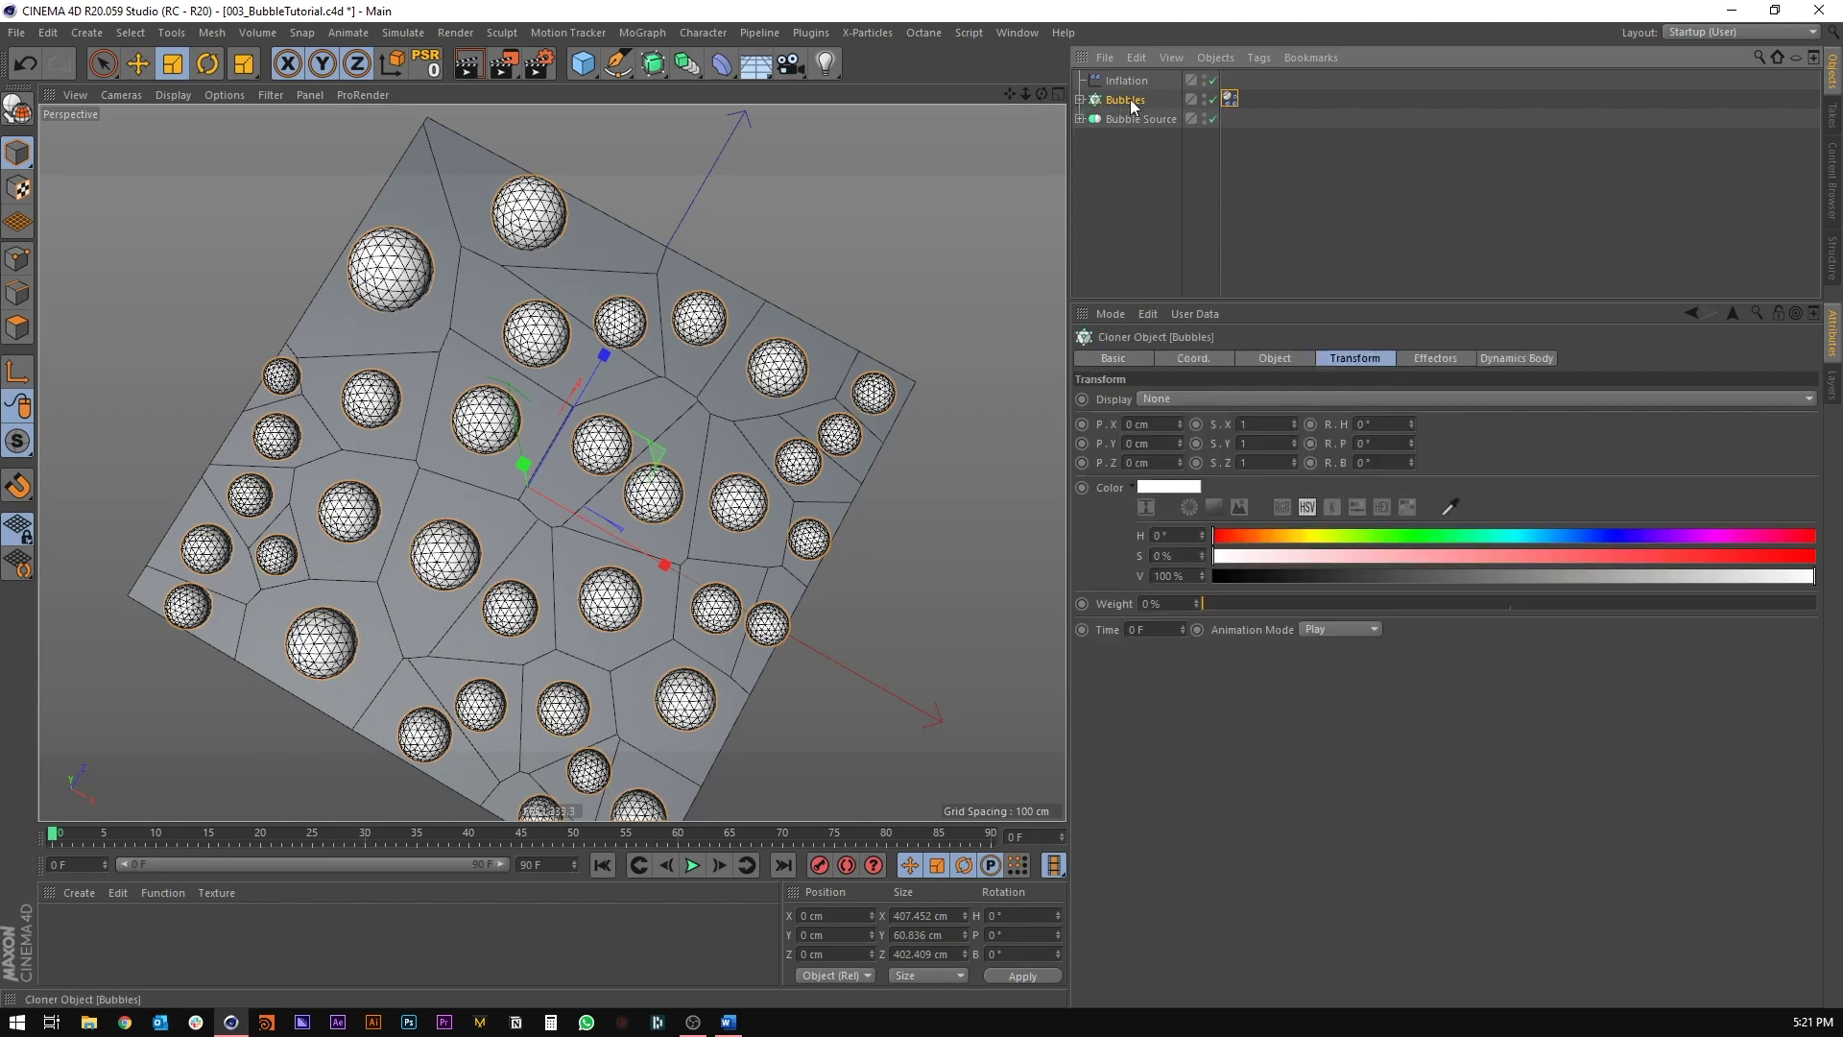
left_click(1231, 100)
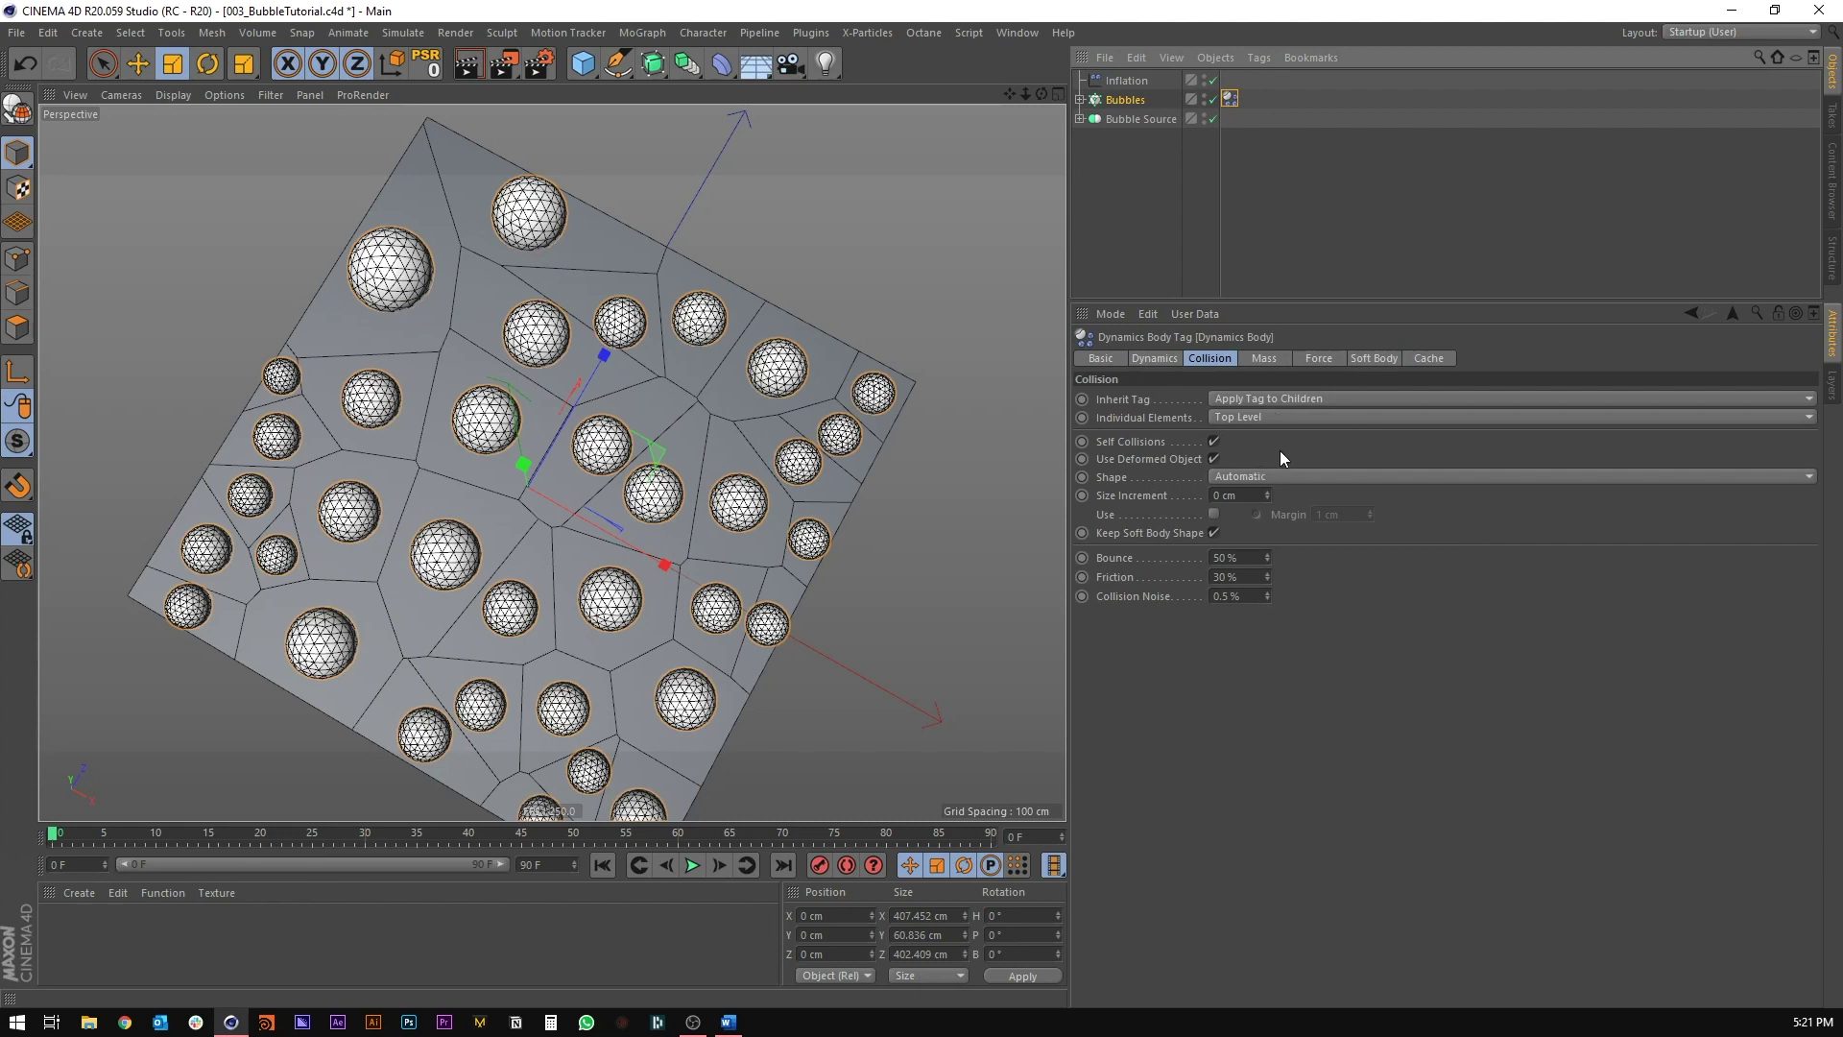
key("ctrl+s")
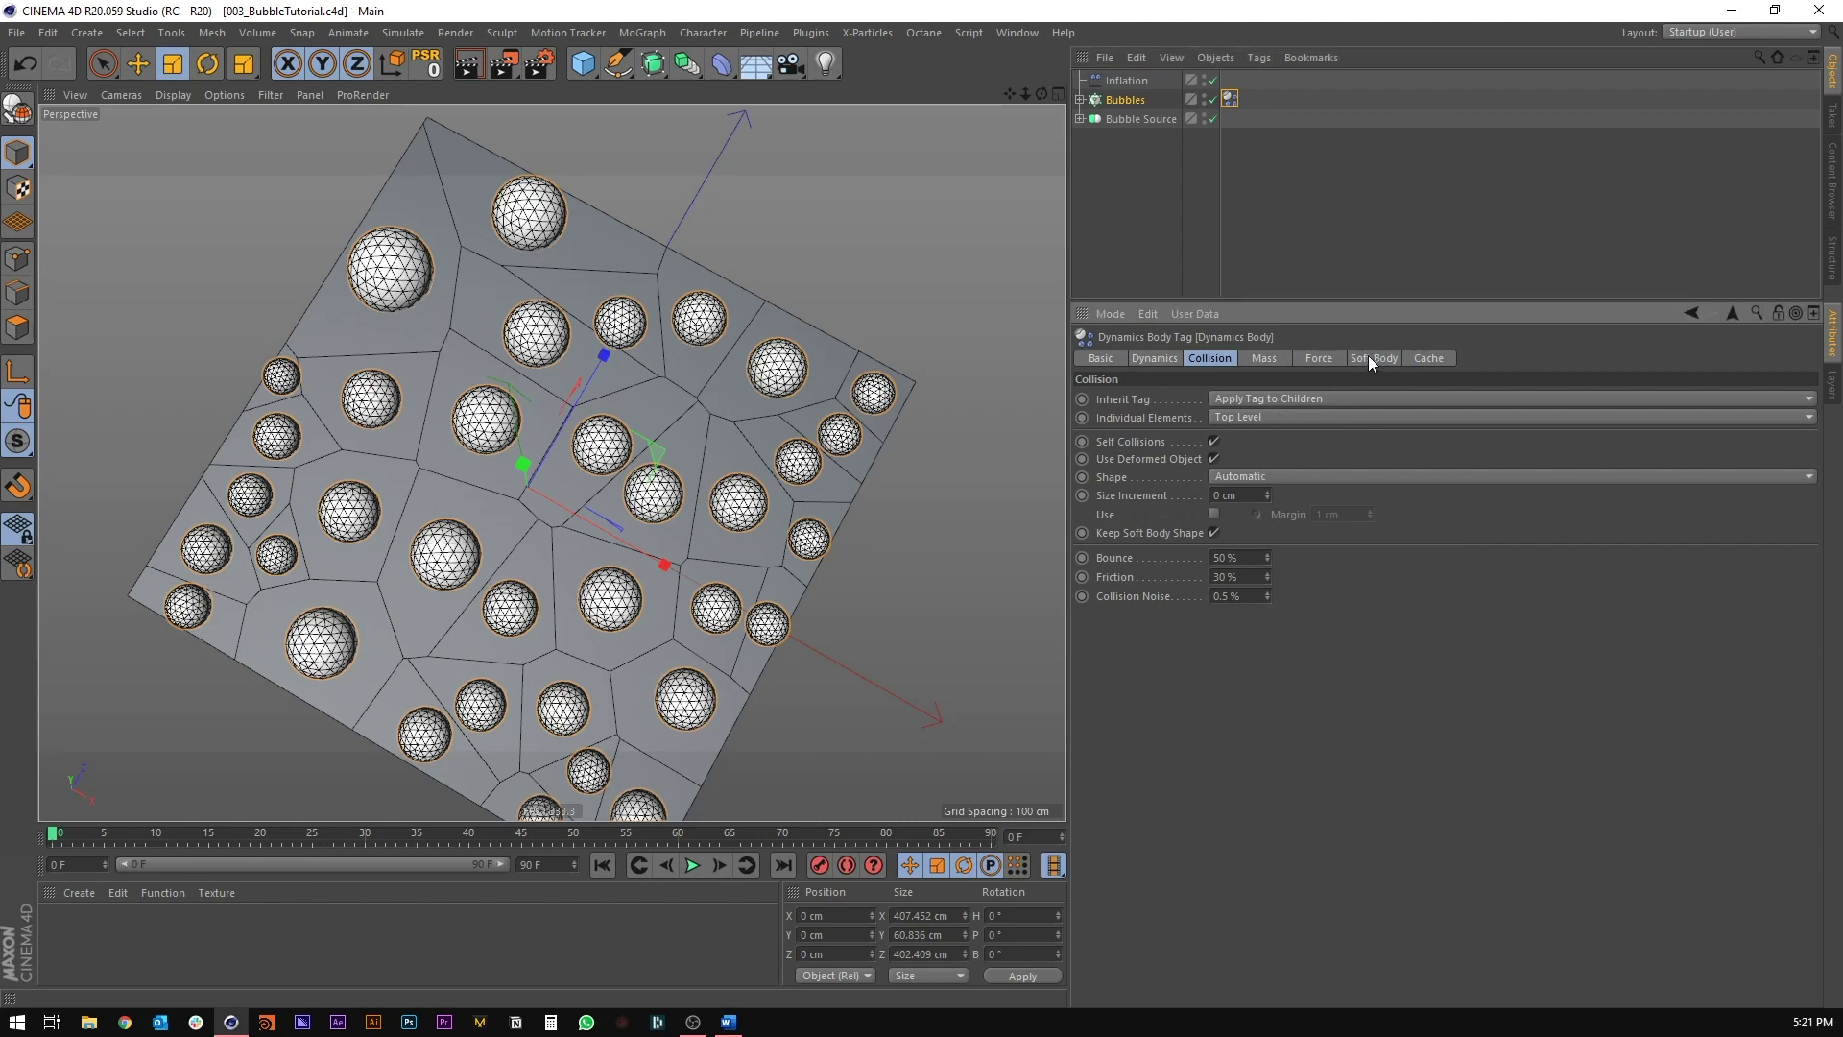
Step: Set the soft body's Flexion to 25 in the Bubbles dynamics tag and save the scene
left_click(1368, 356)
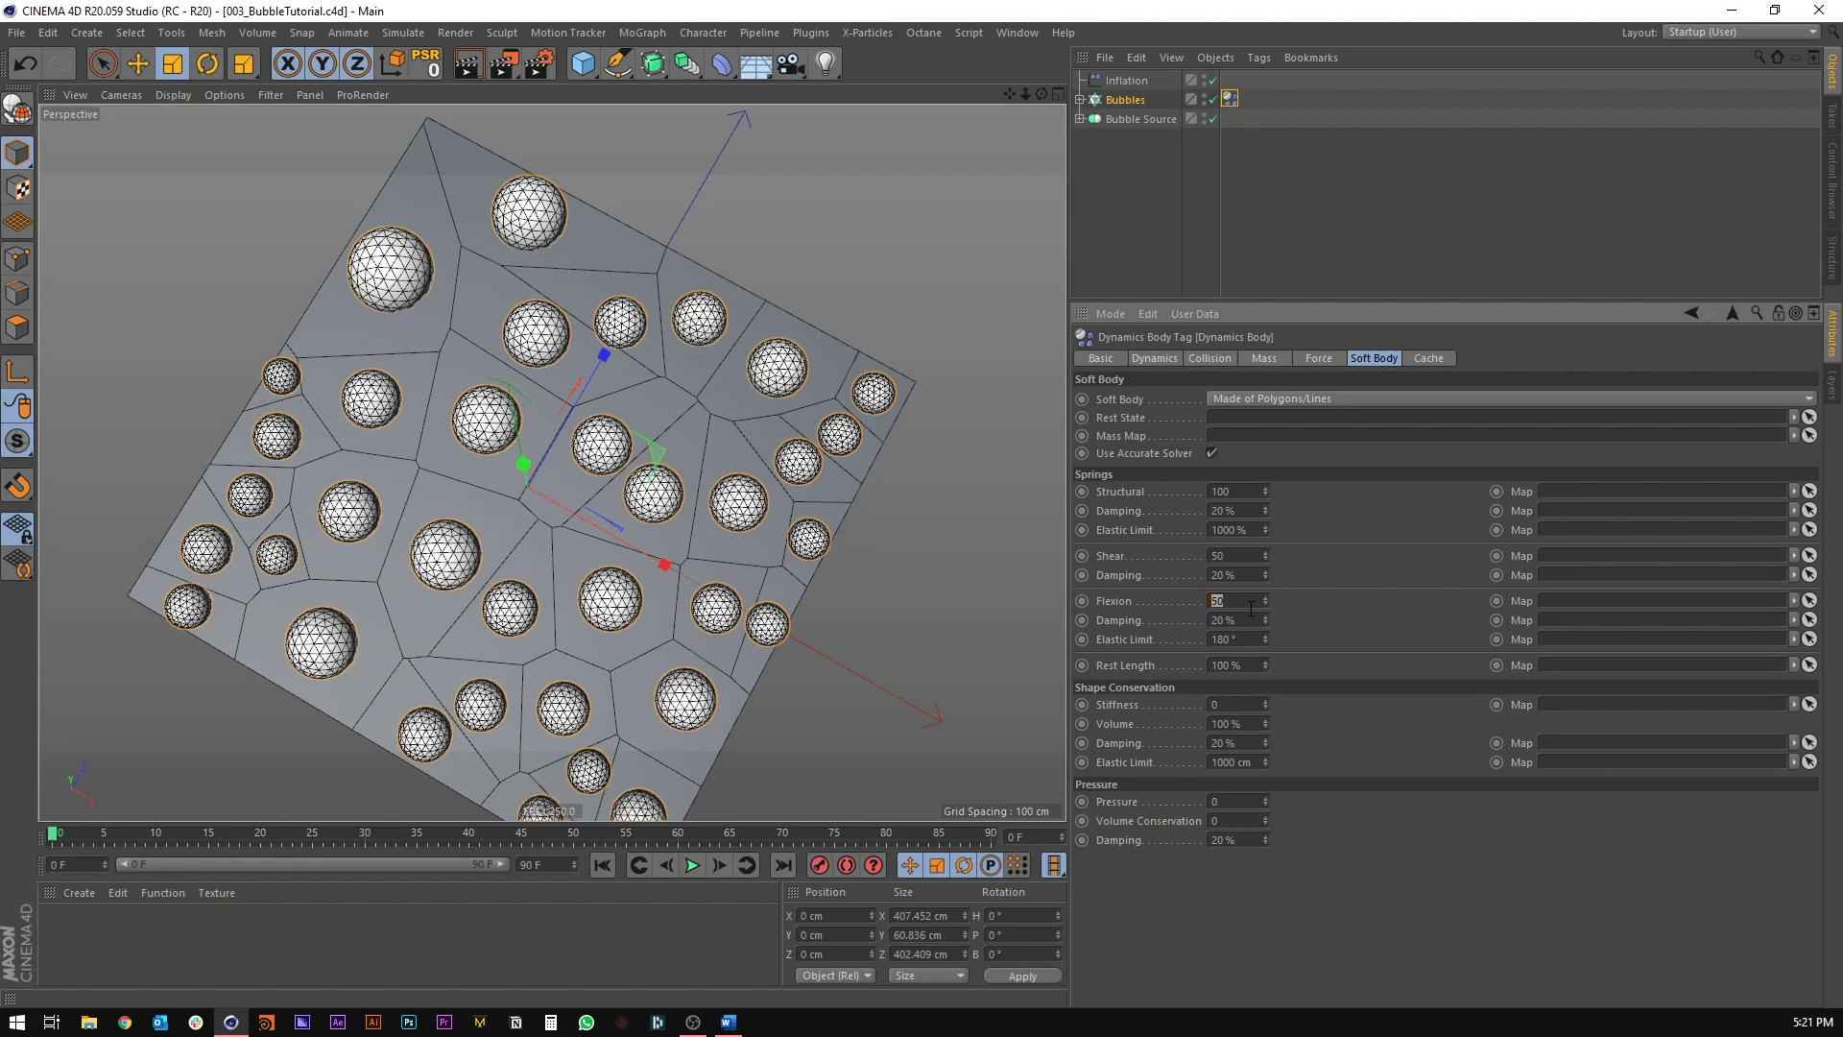
type("5")
key("Return")
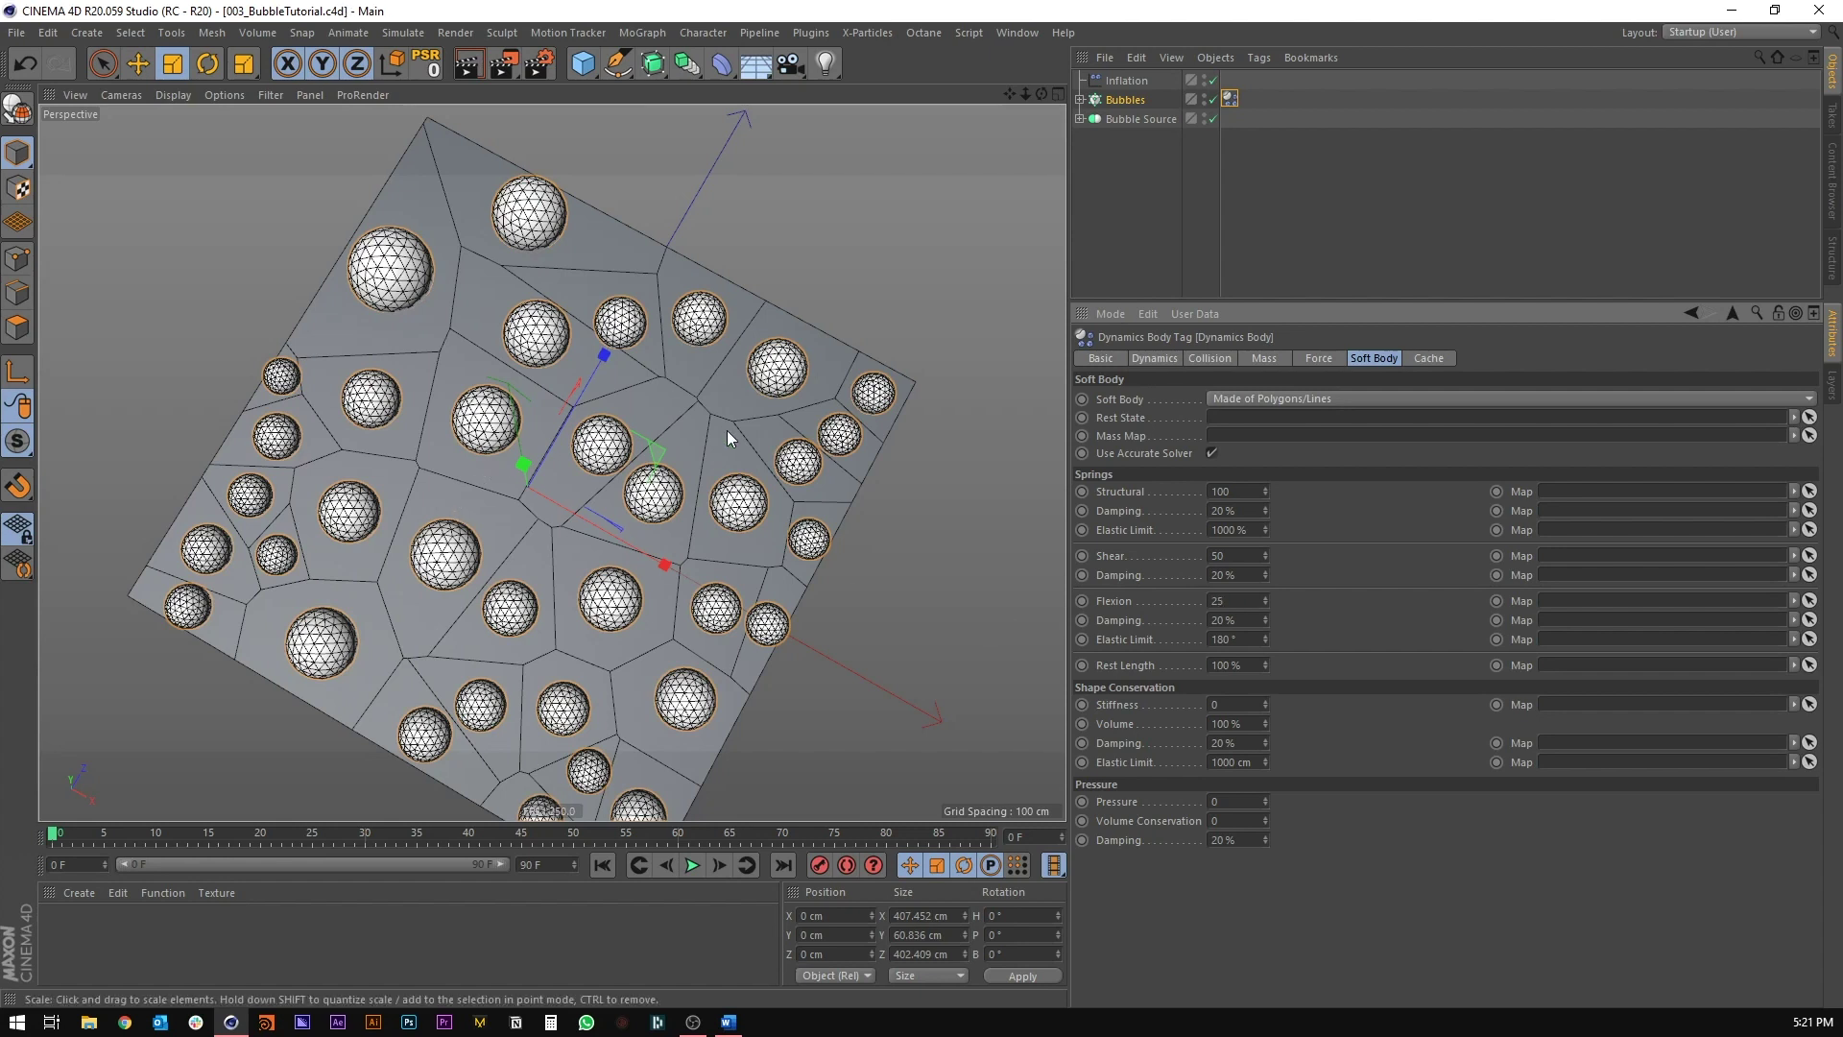
left_click_drag(528, 504, 525, 434, "alt")
left_click(1262, 294)
key("ctrl+s")
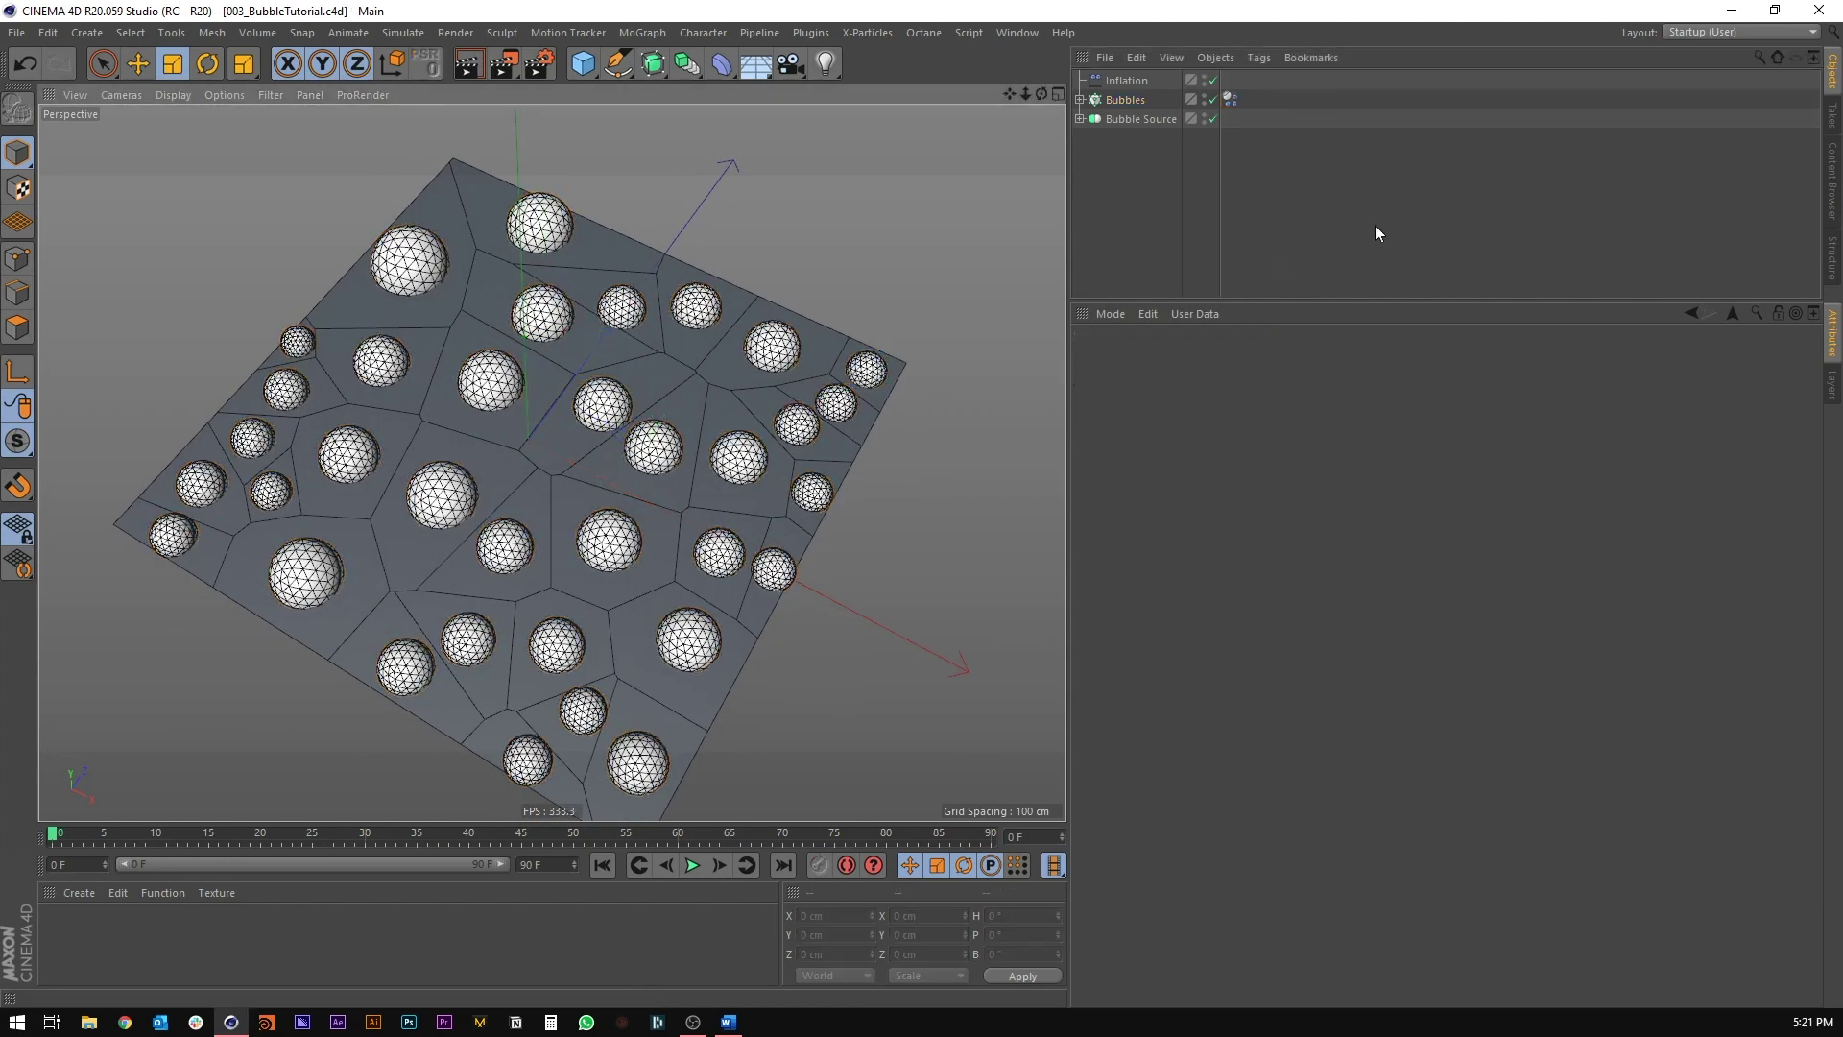
Step: Enlarge the object list area and set the project's dynamics Gravity to 0 cm
left_click_drag(1221, 298, 1223, 422)
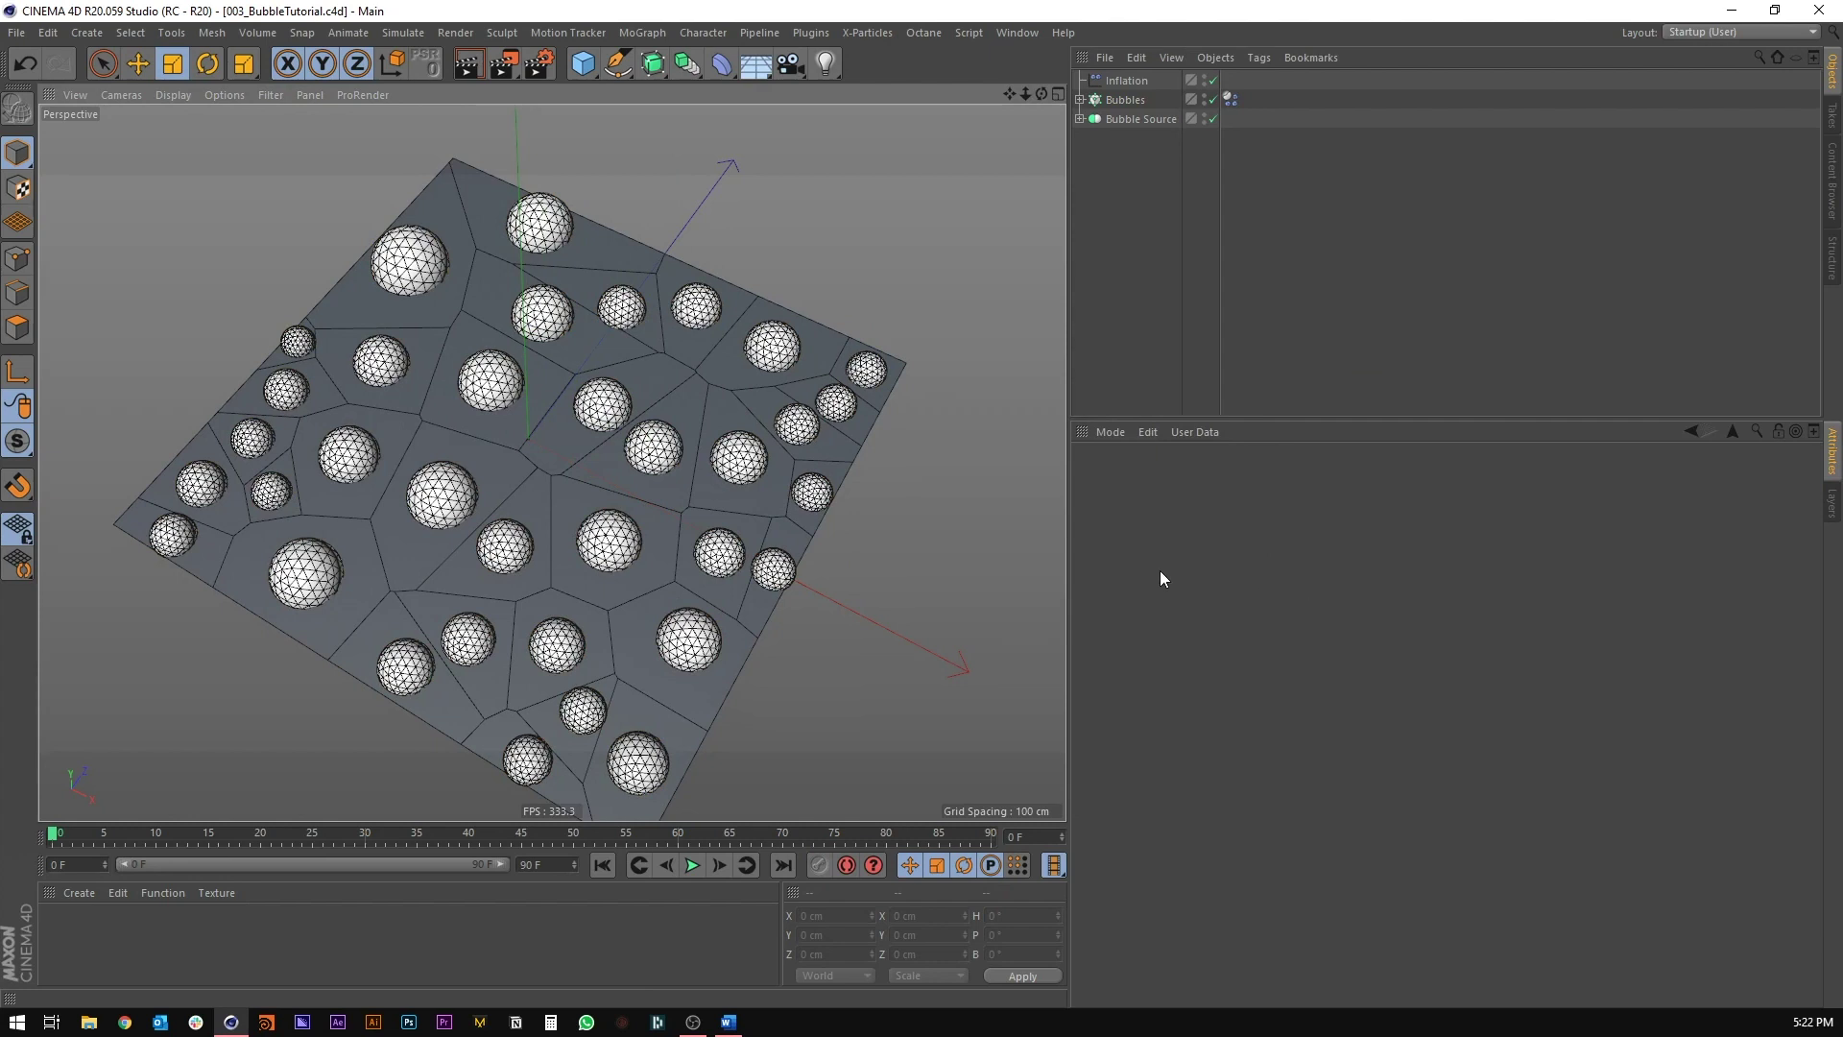
key("ctrl+d")
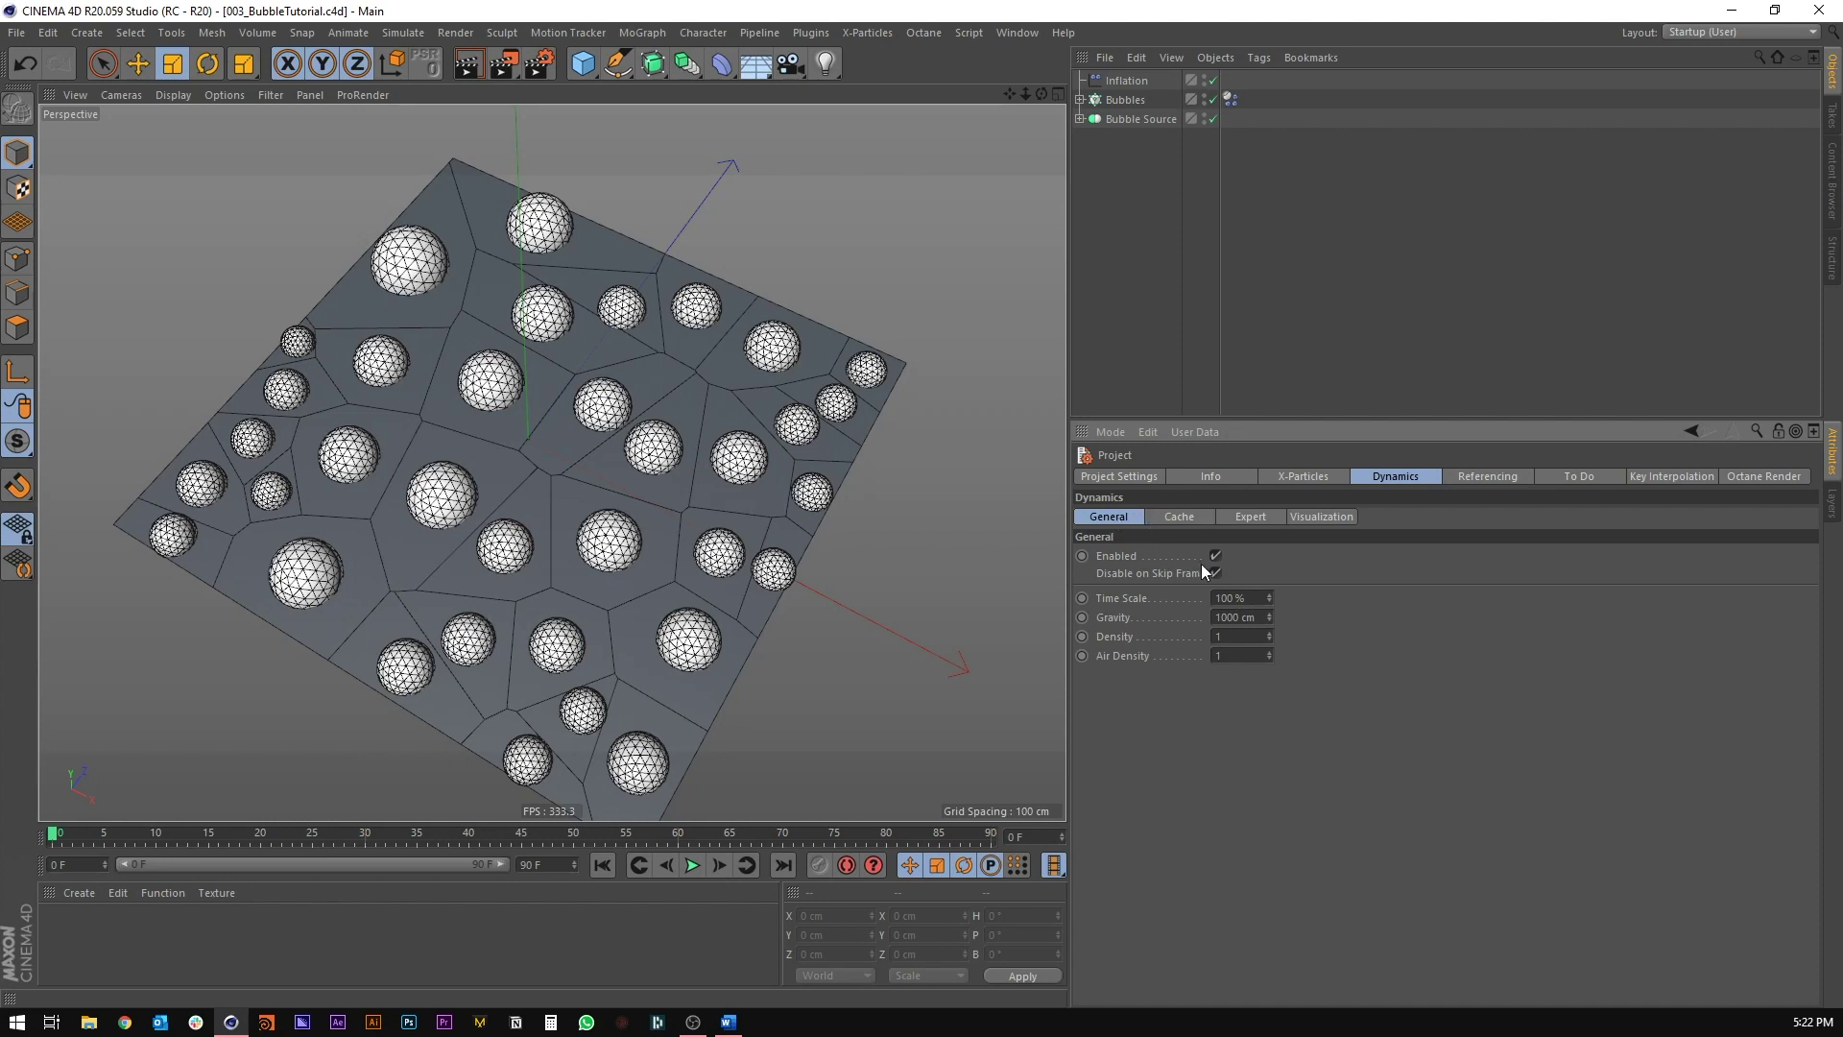
left_click(1243, 617)
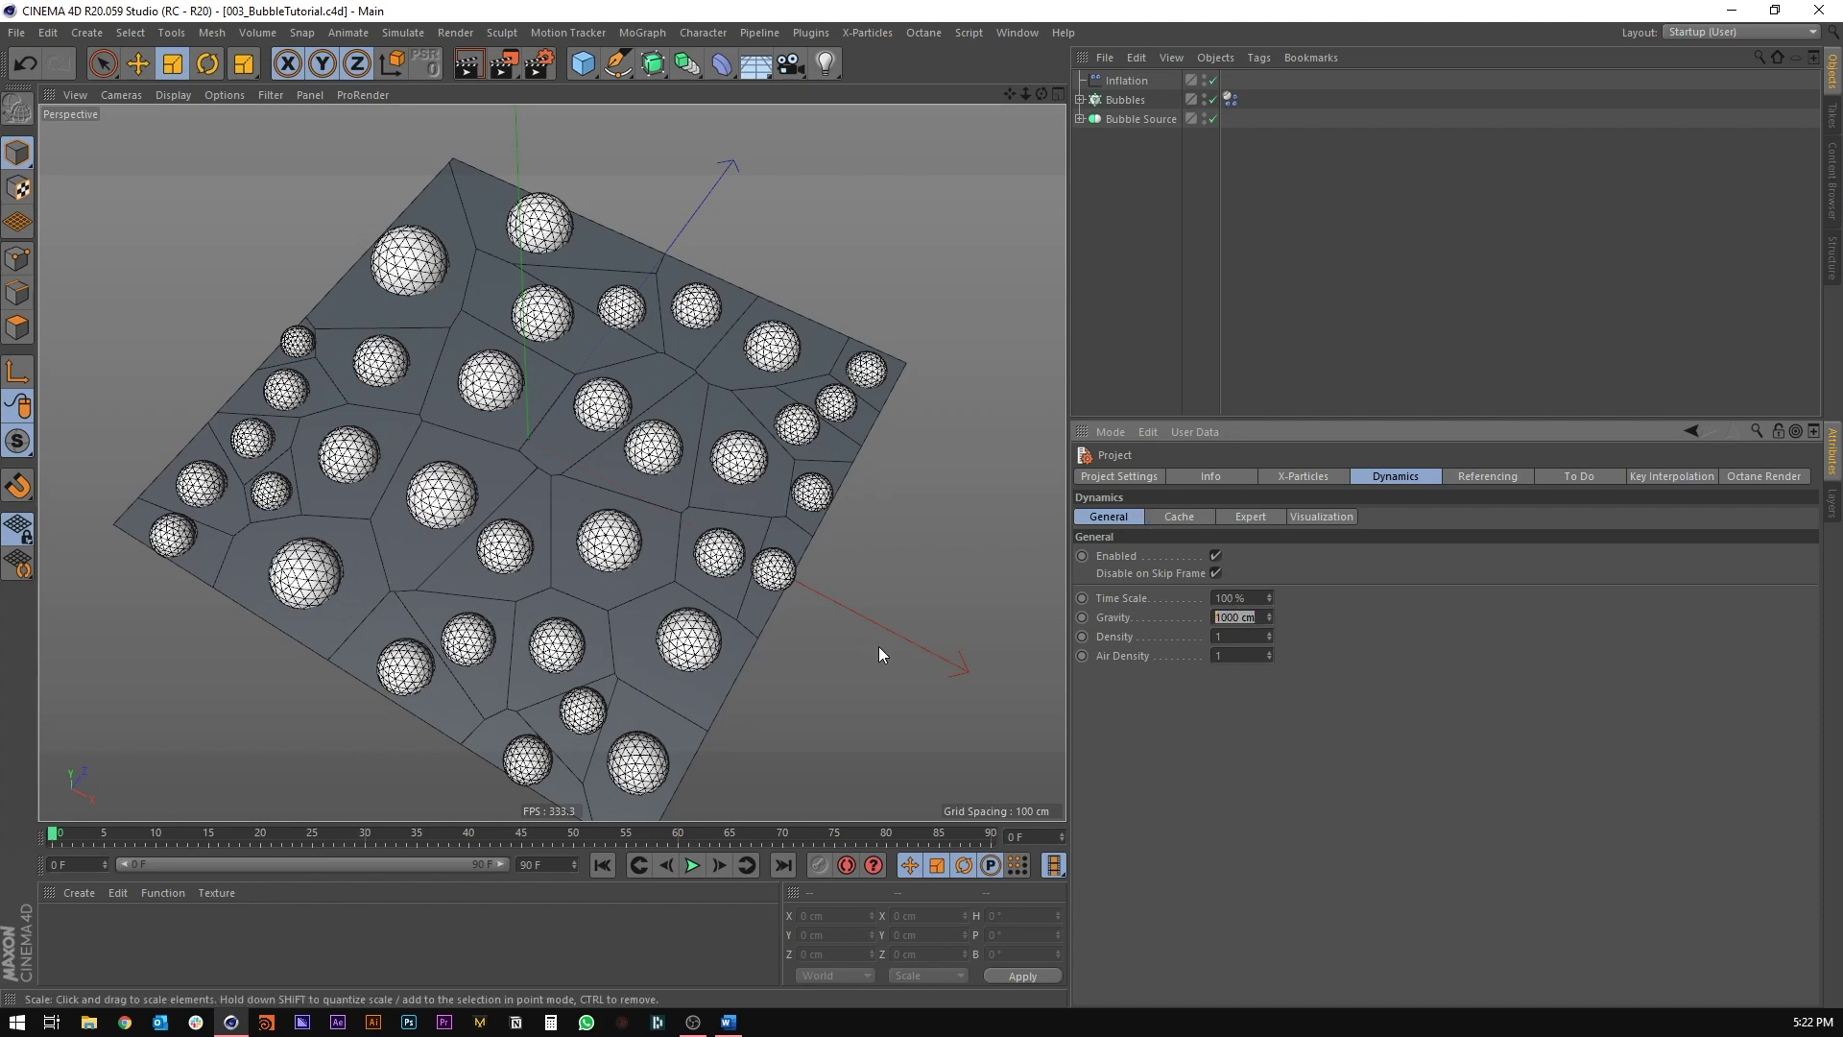
type("0")
key("Return")
Step: Set the project's expert dynamics options to 10 Steps per Frame and a 0.5 cm Collision Margin
left_click(1250, 518)
left_click(1112, 517)
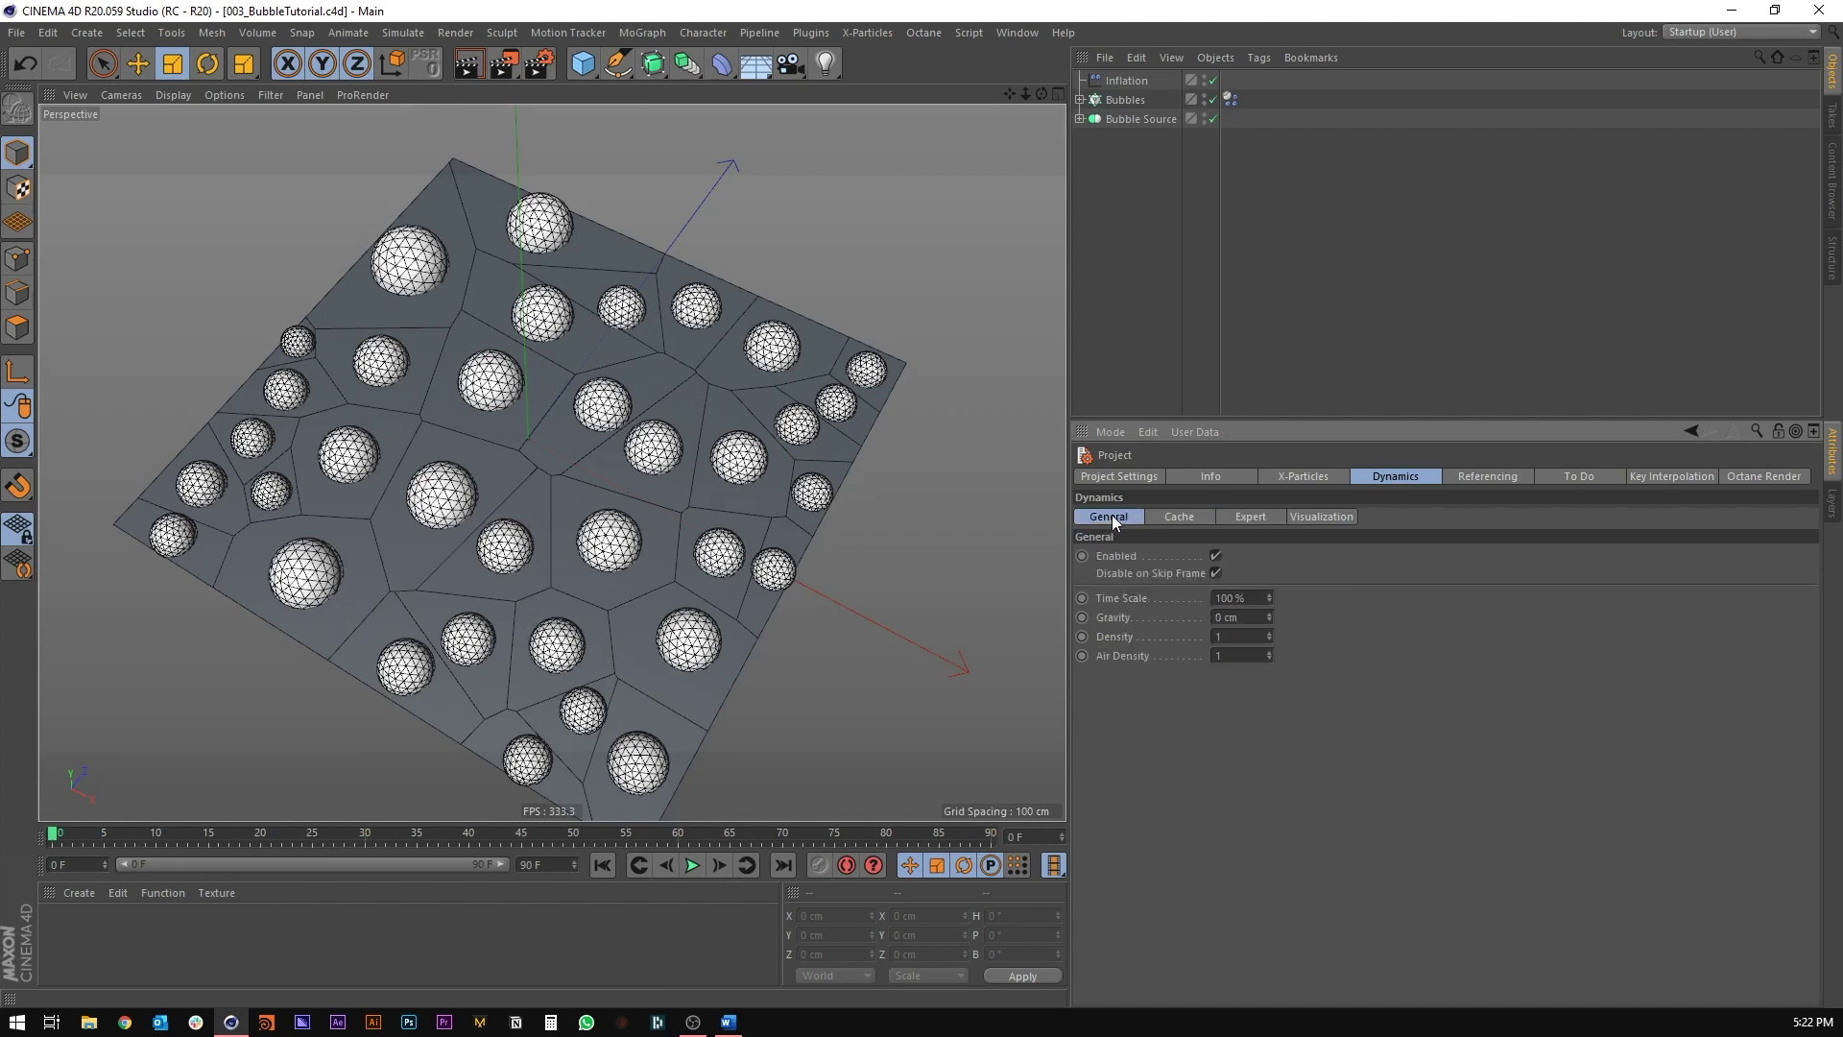
left_click(1242, 516)
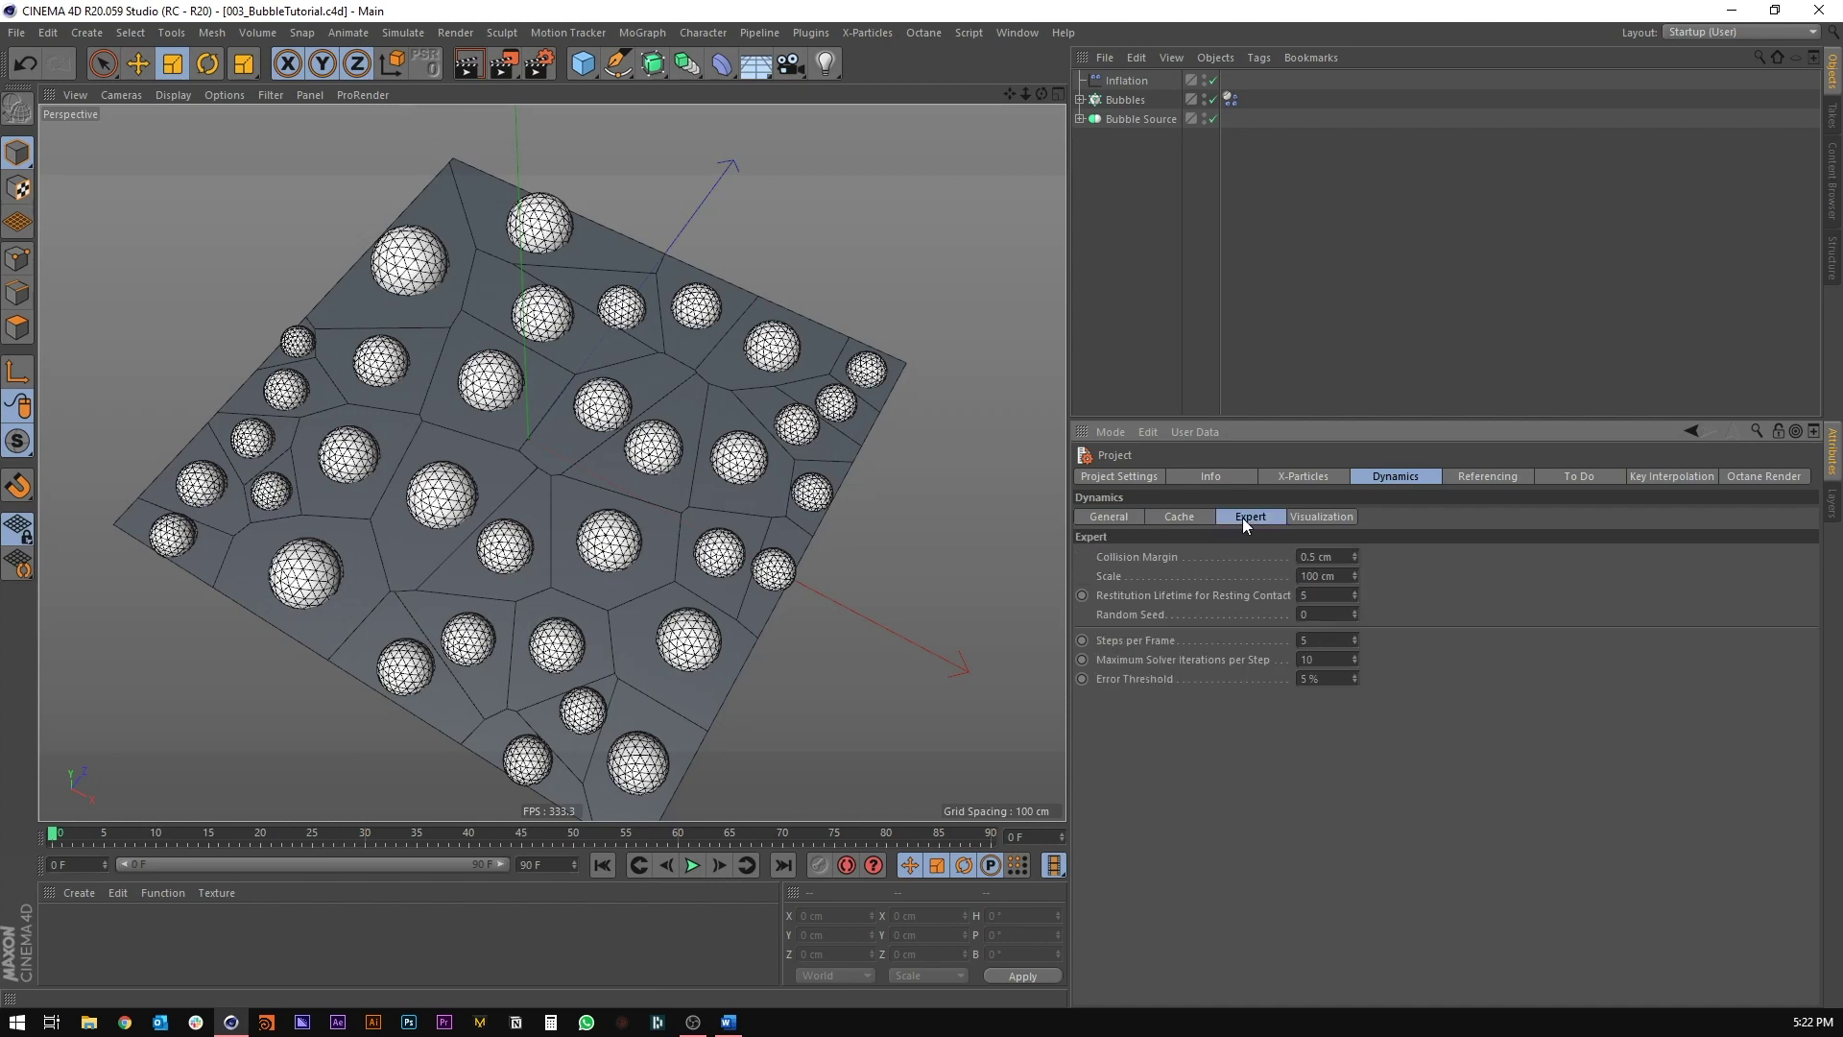
left_click(1108, 517)
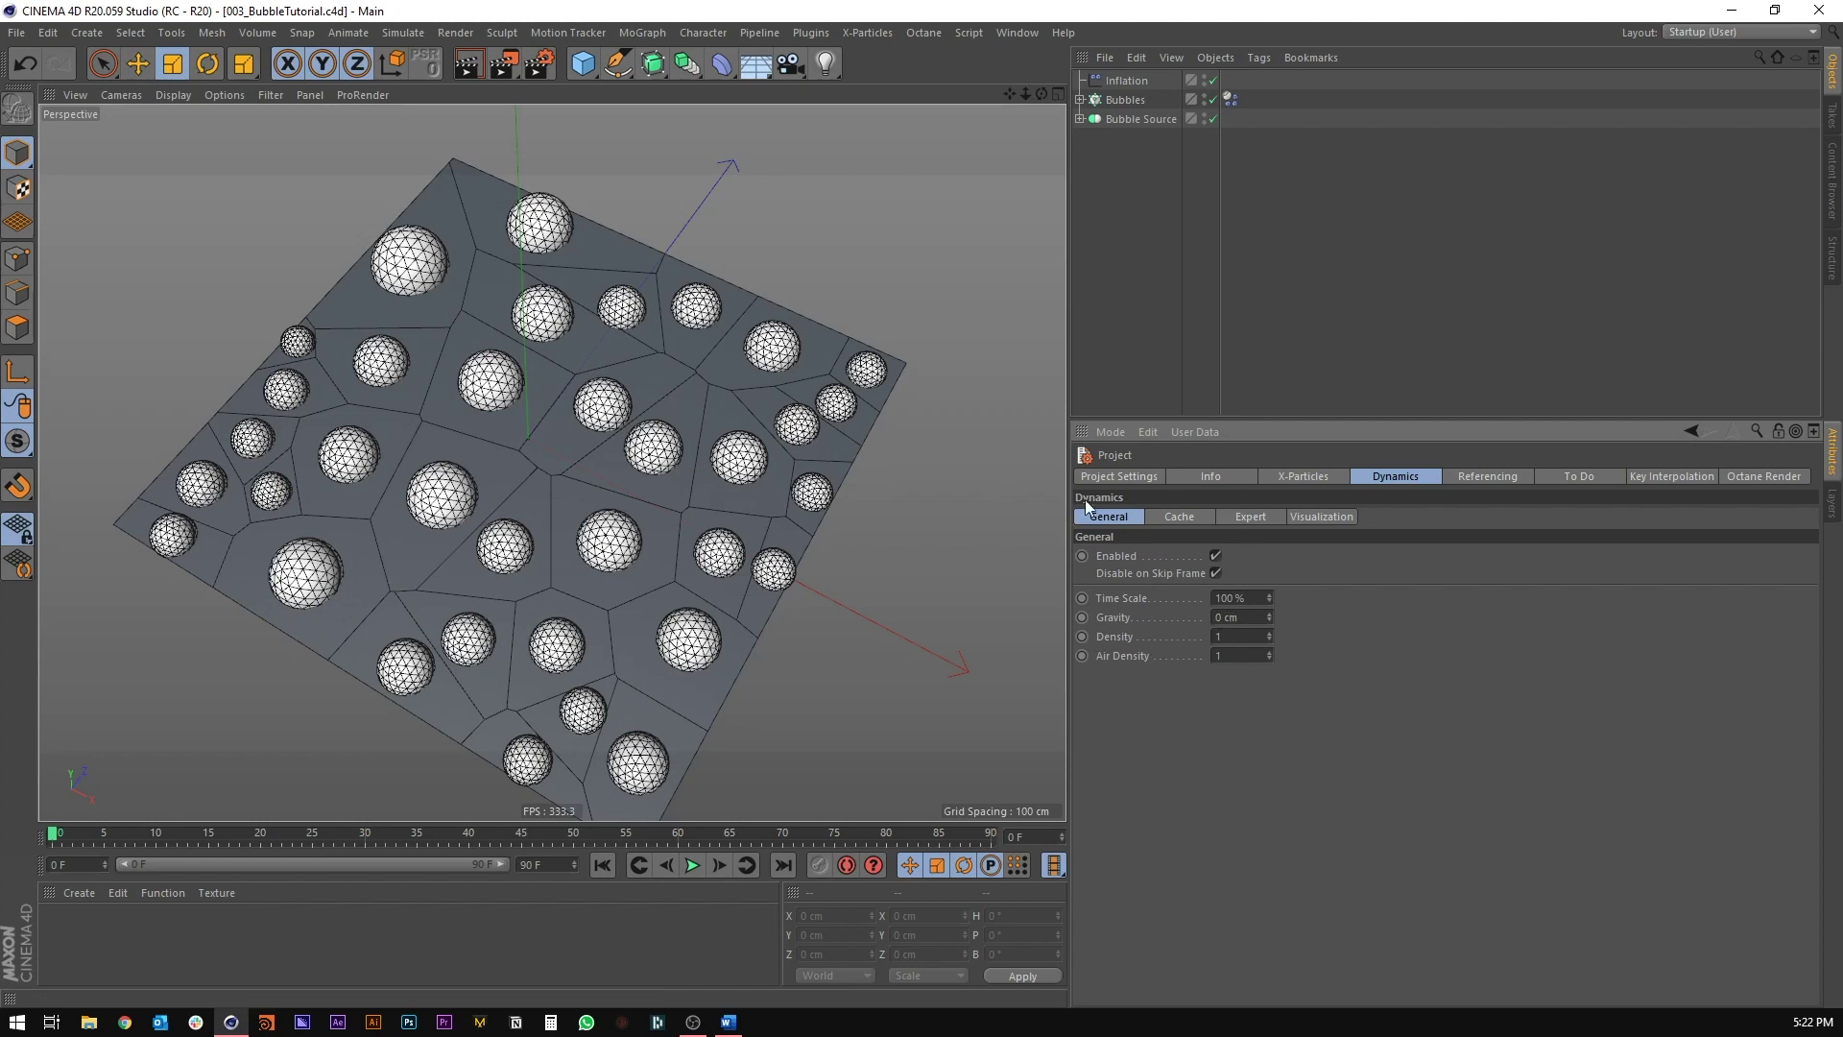
left_click(1257, 516)
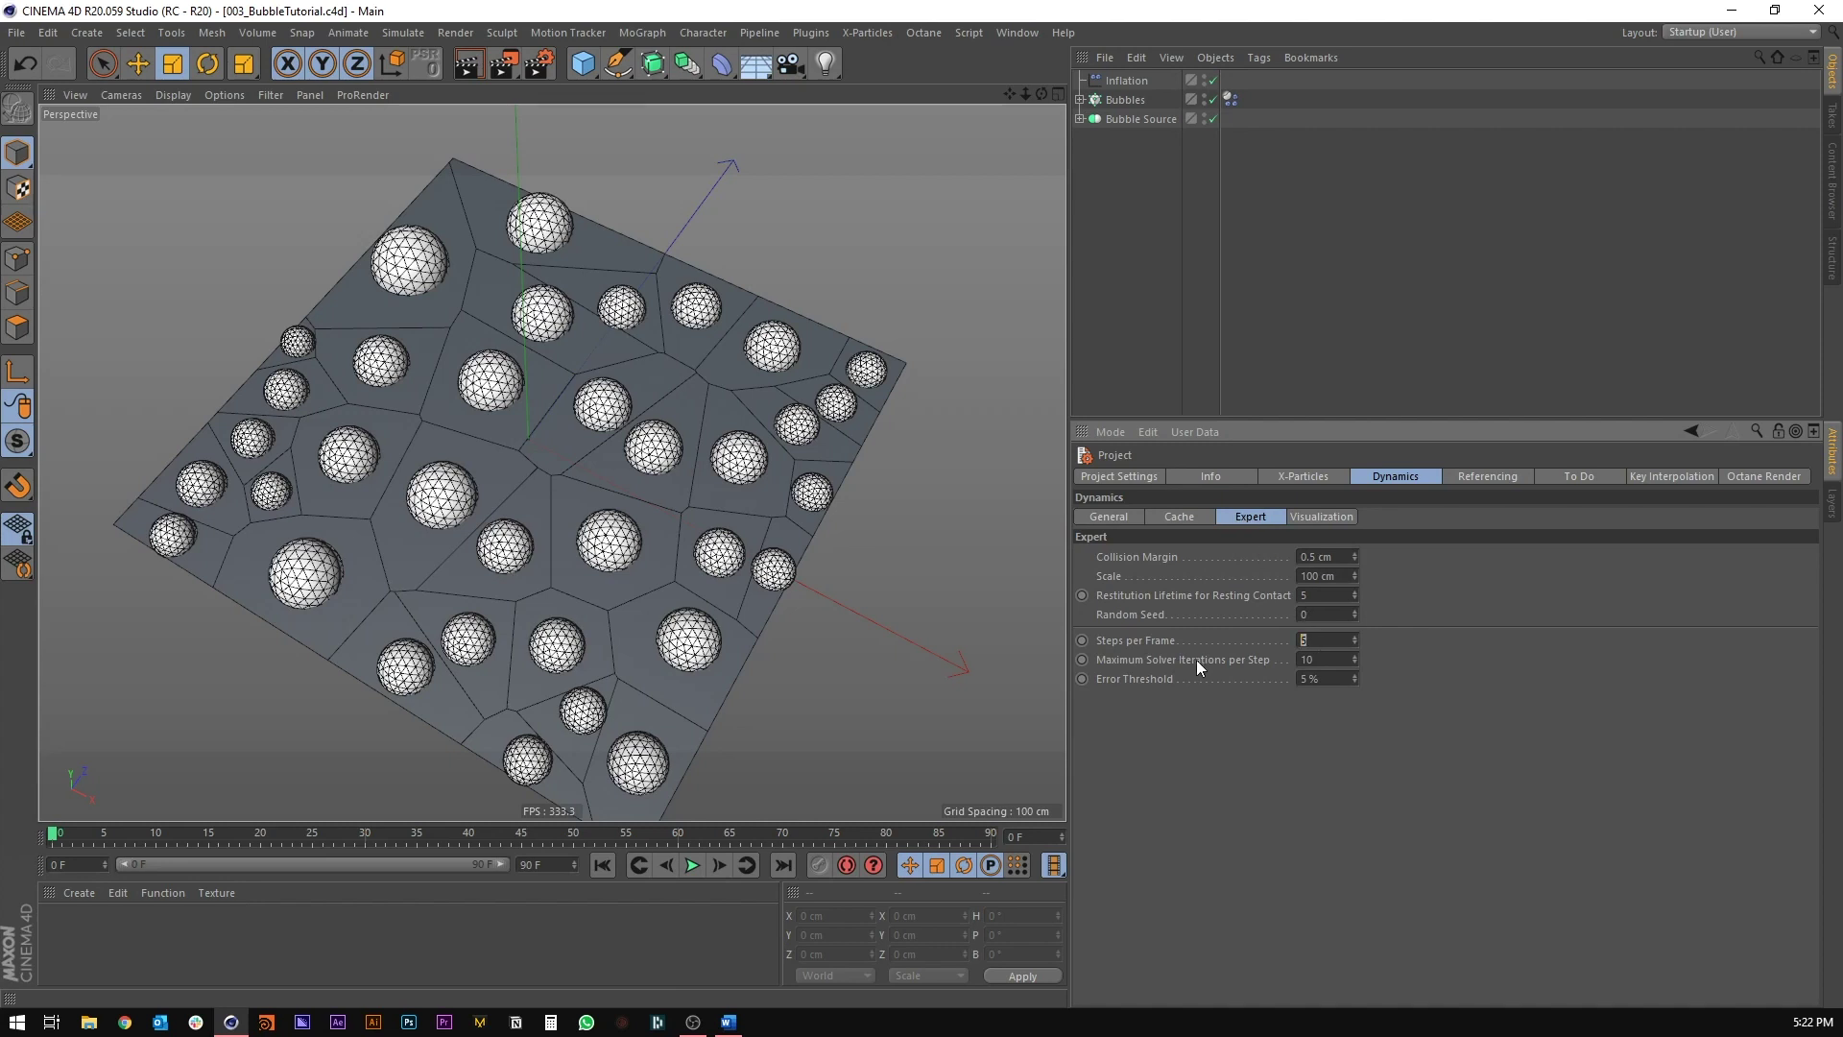
type("10")
key("Return")
right_click(1145, 551)
left_click(1200, 658)
type("0.5")
key("Return")
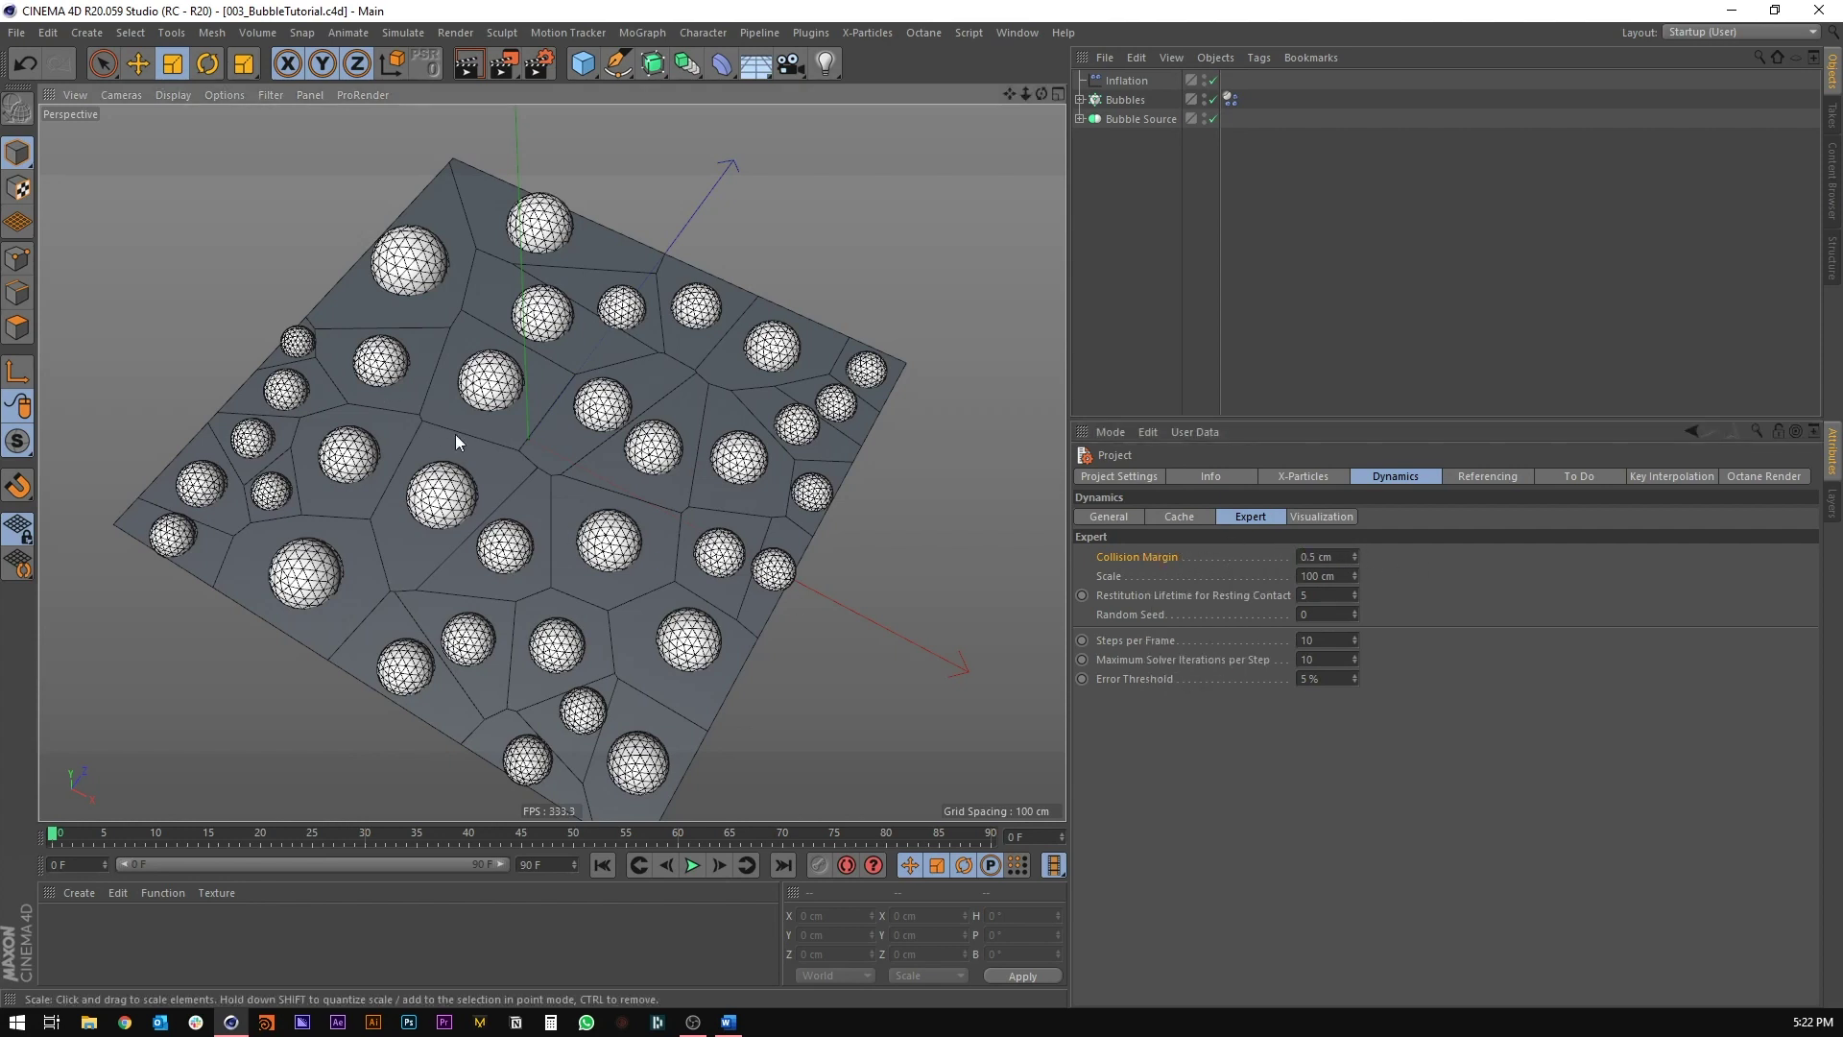
Step: Play the soft body simulation to frame 41, examine how the bubbles collide and deform, and rewind to the start
scroll(530, 418, "up", 2)
mouse_move(530, 419)
left_mouse_down("alt")
mouse_move(528, 465)
mouse_move(520, 419)
mouse_move(515, 450)
left_mouse_up("alt")
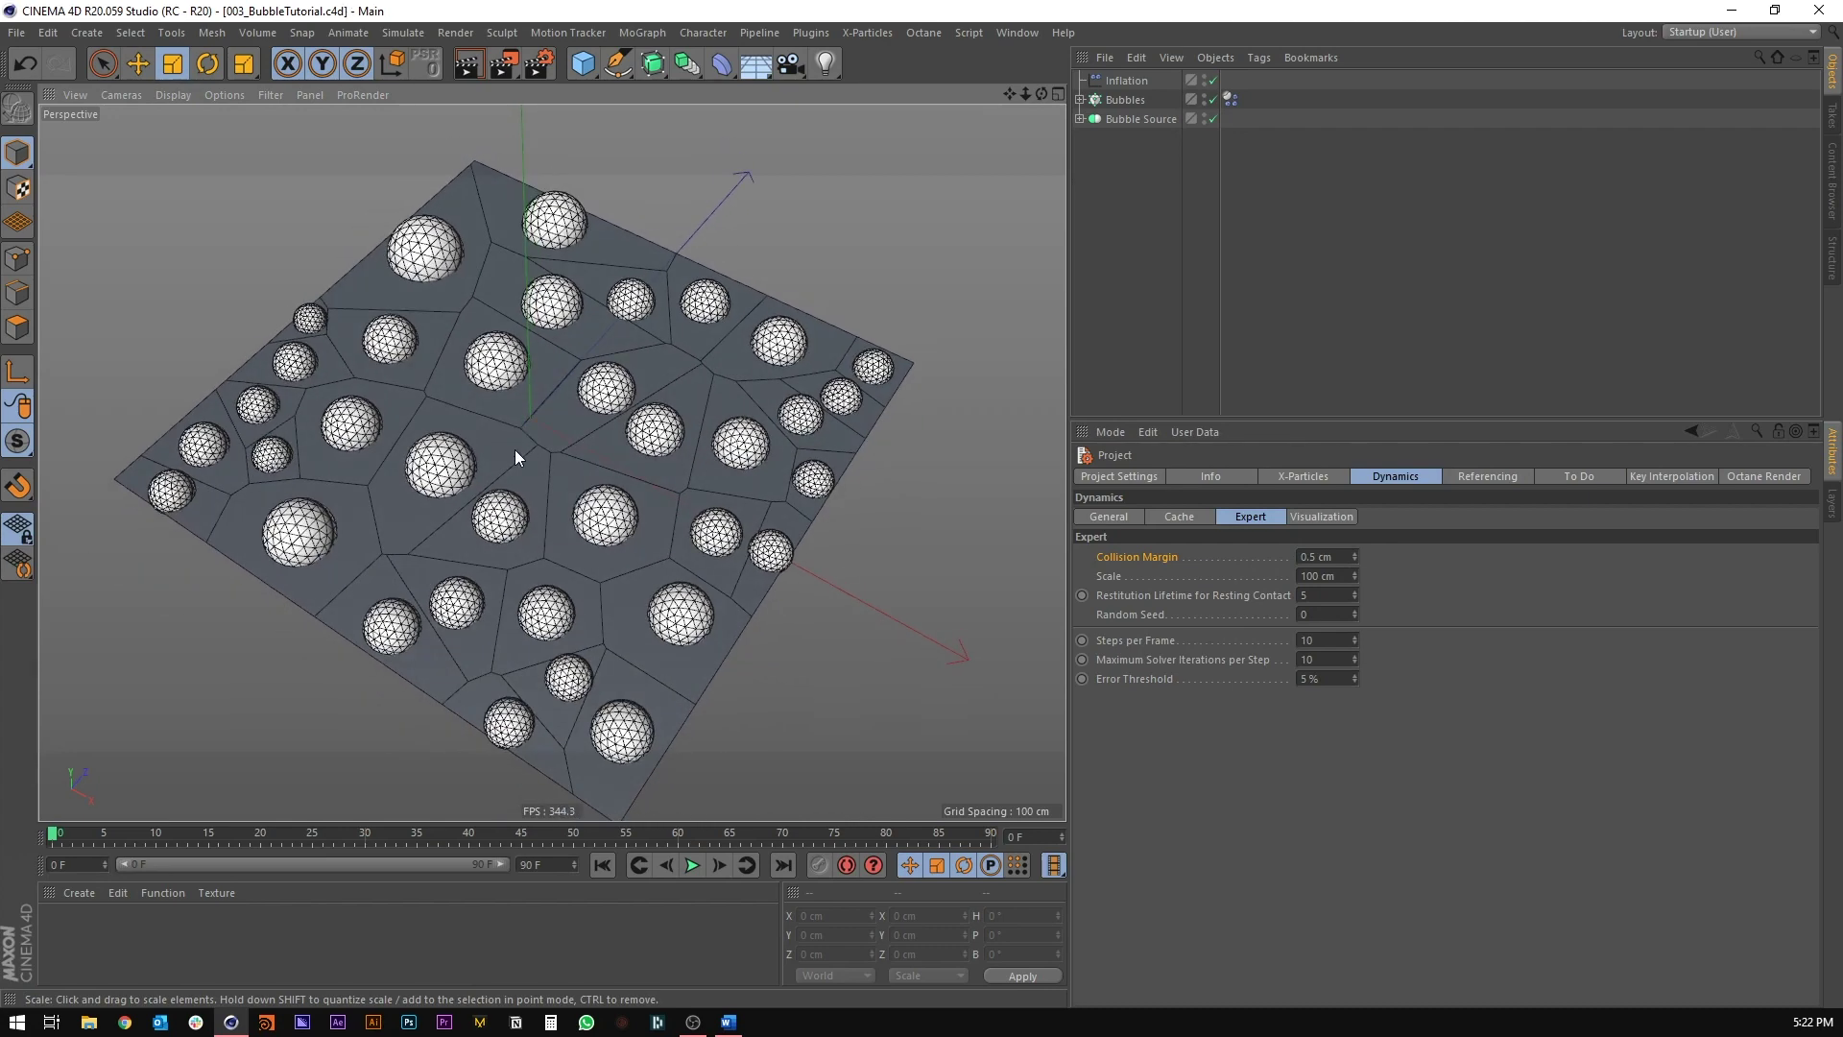
left_click(692, 866)
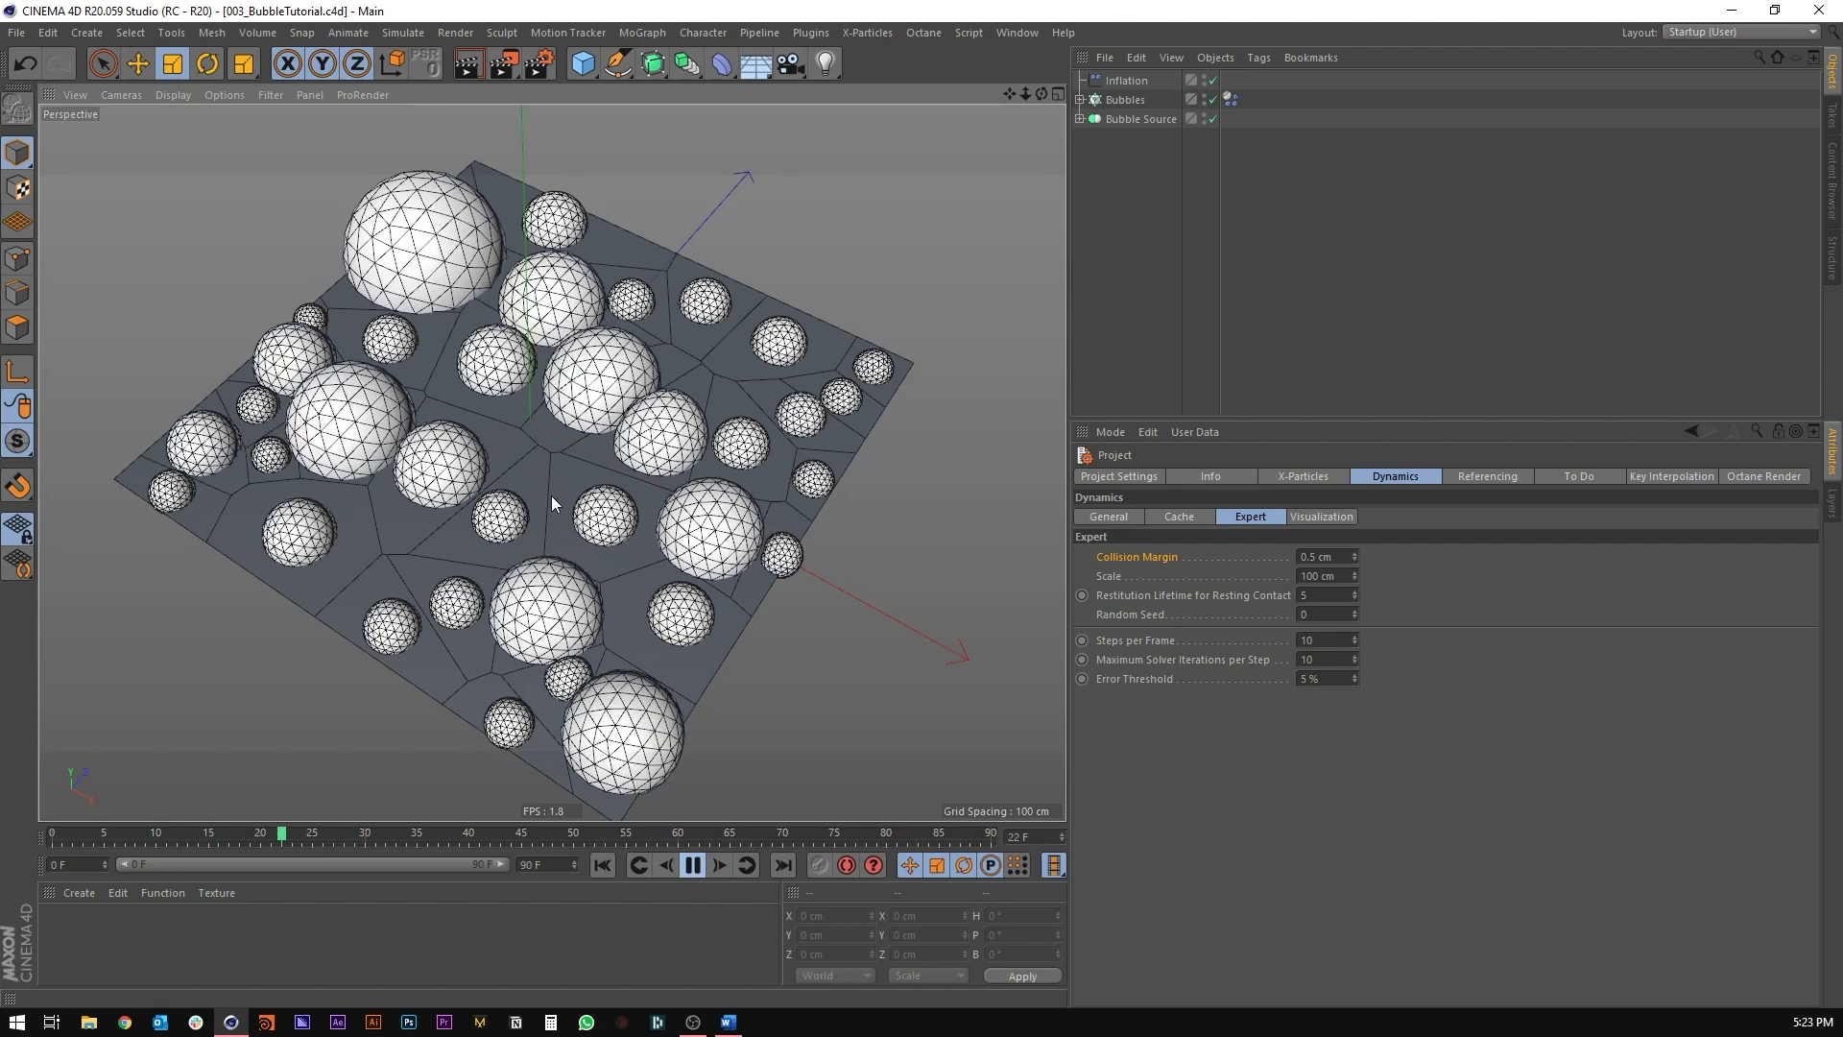
left_click_drag(555, 499, 537, 462, "alt")
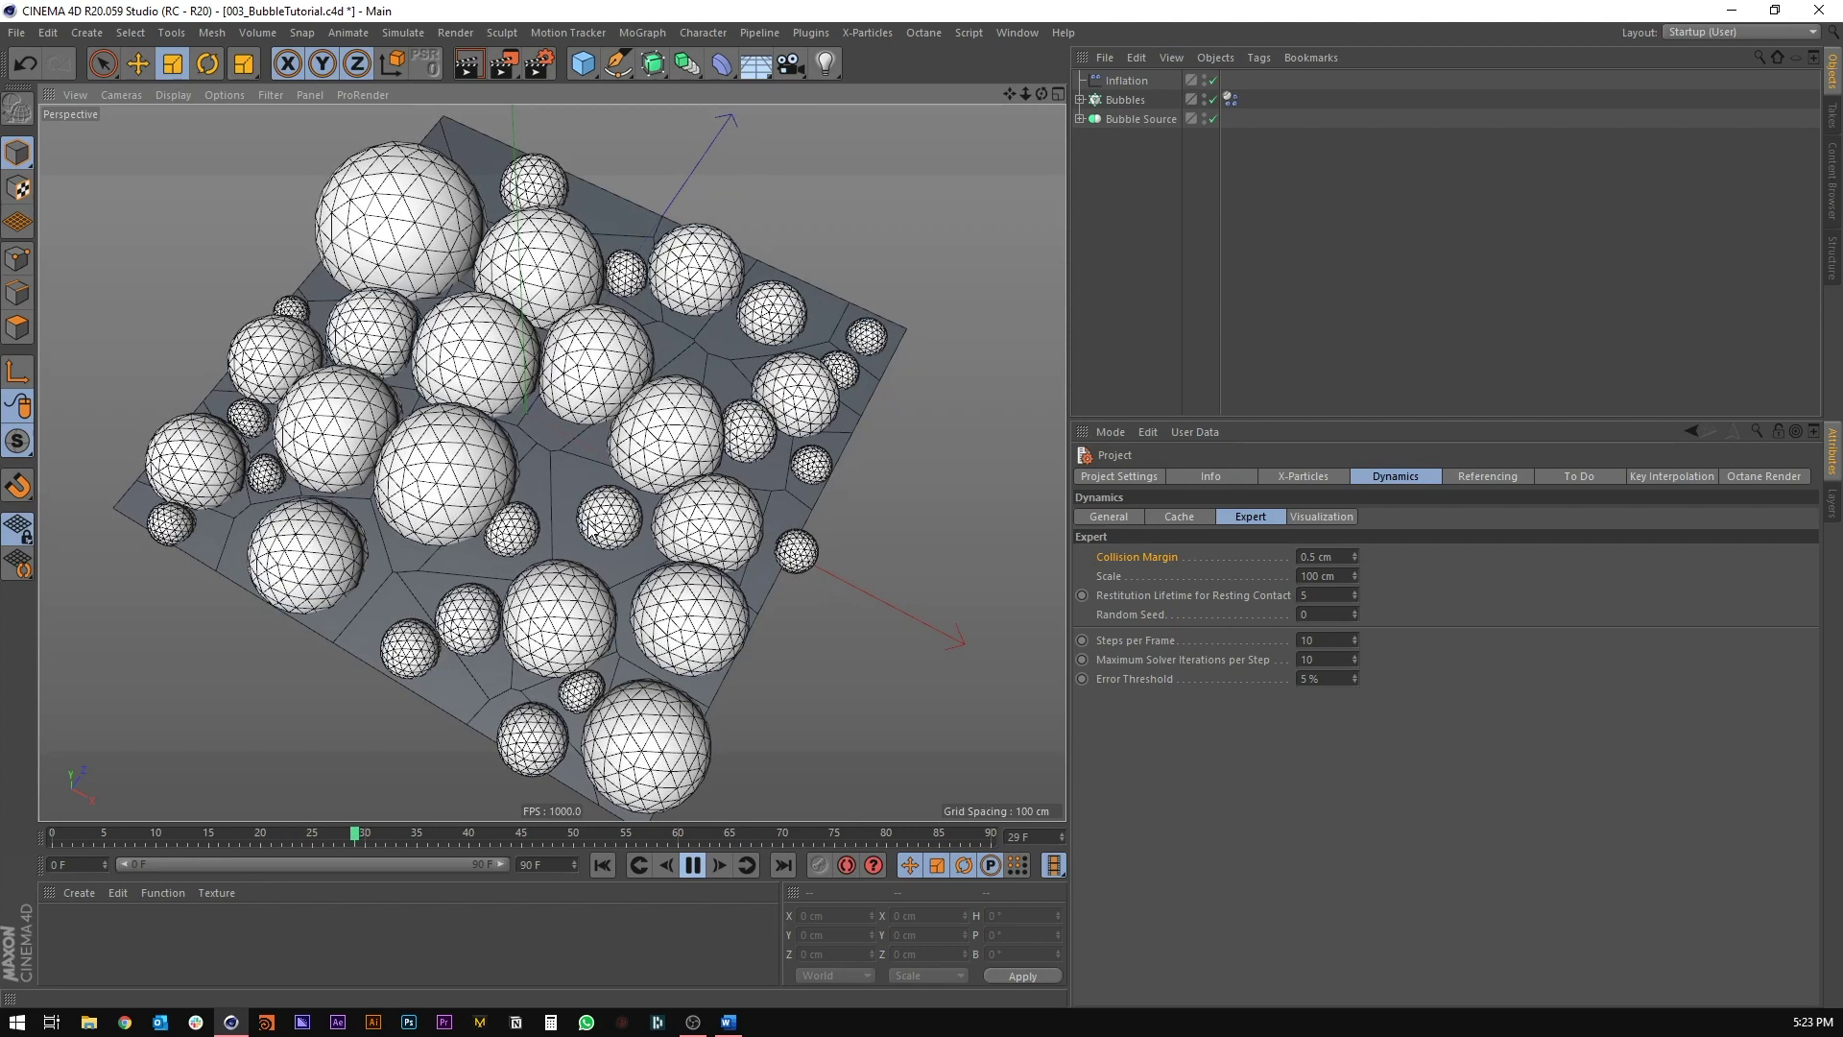
left_click_drag(592, 531, 558, 415, "alt")
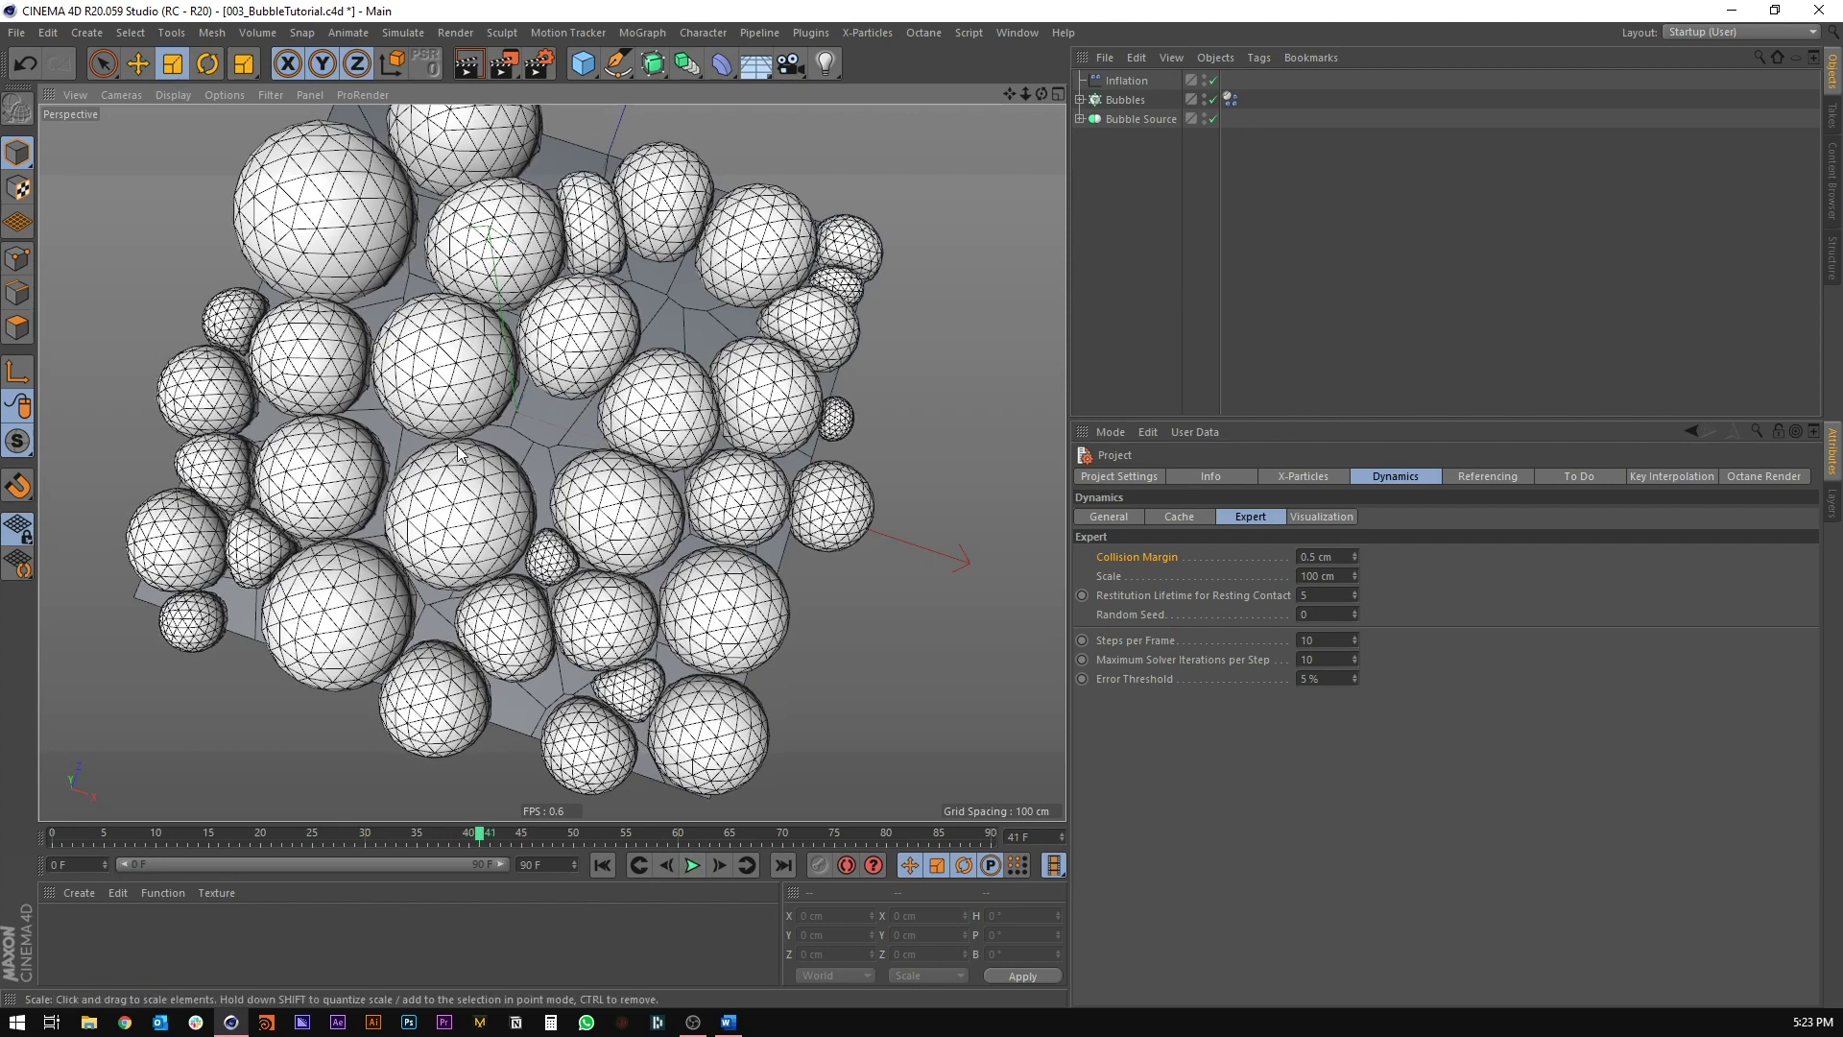
left_click(602, 865)
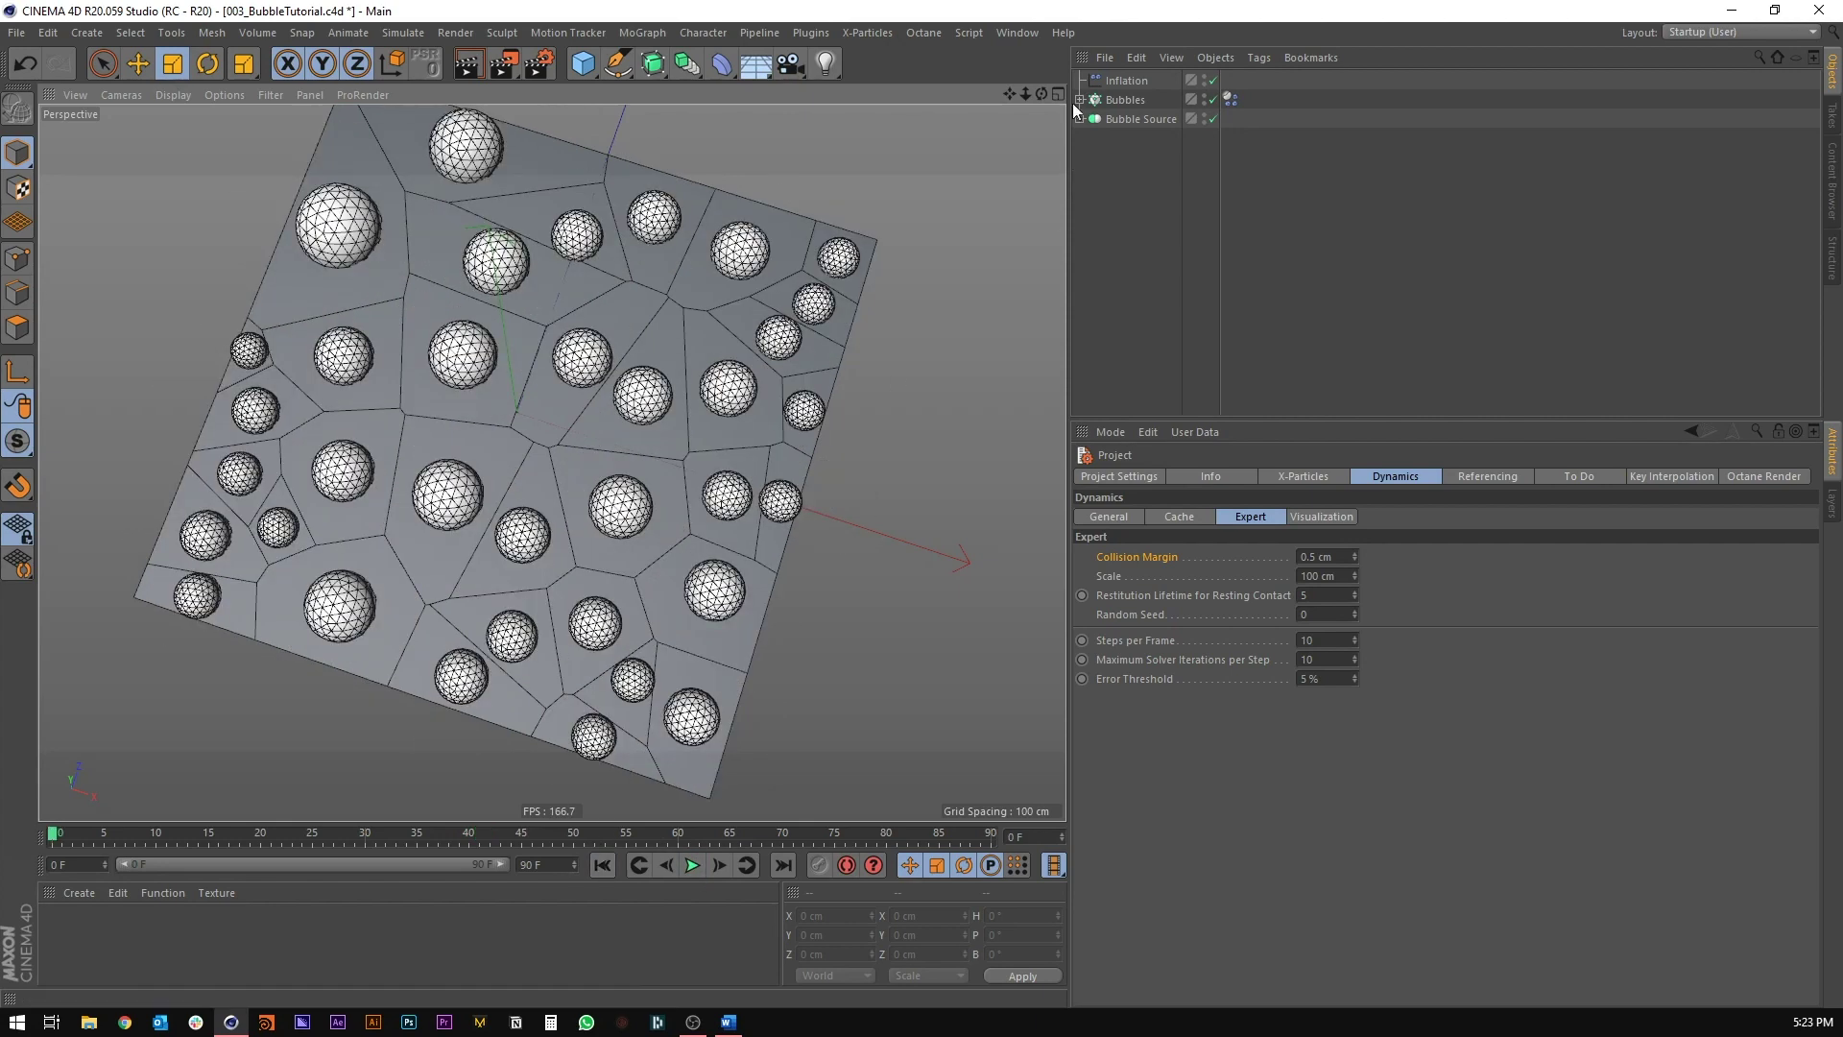
Step: Set Follow Position and Follow Rotation to 100 in the Bubbles dynamics tag's force settings
left_click(1232, 100)
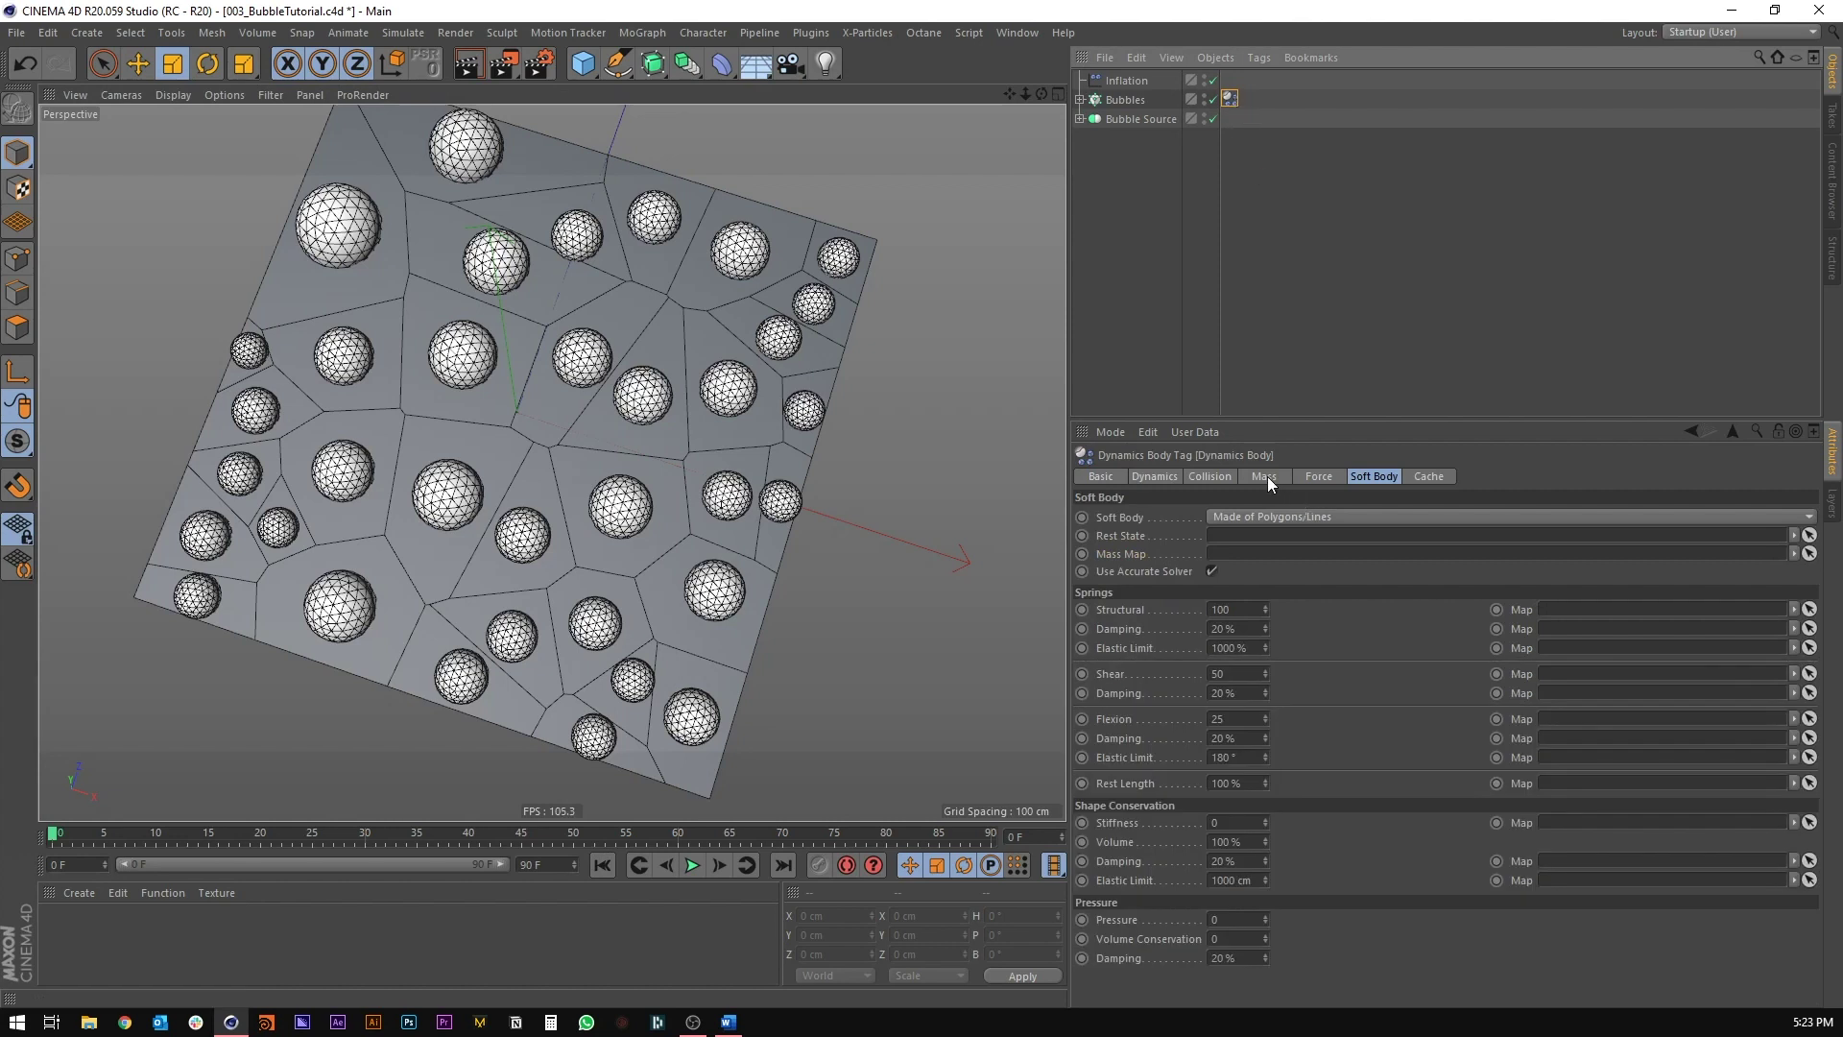
left_click(1321, 478)
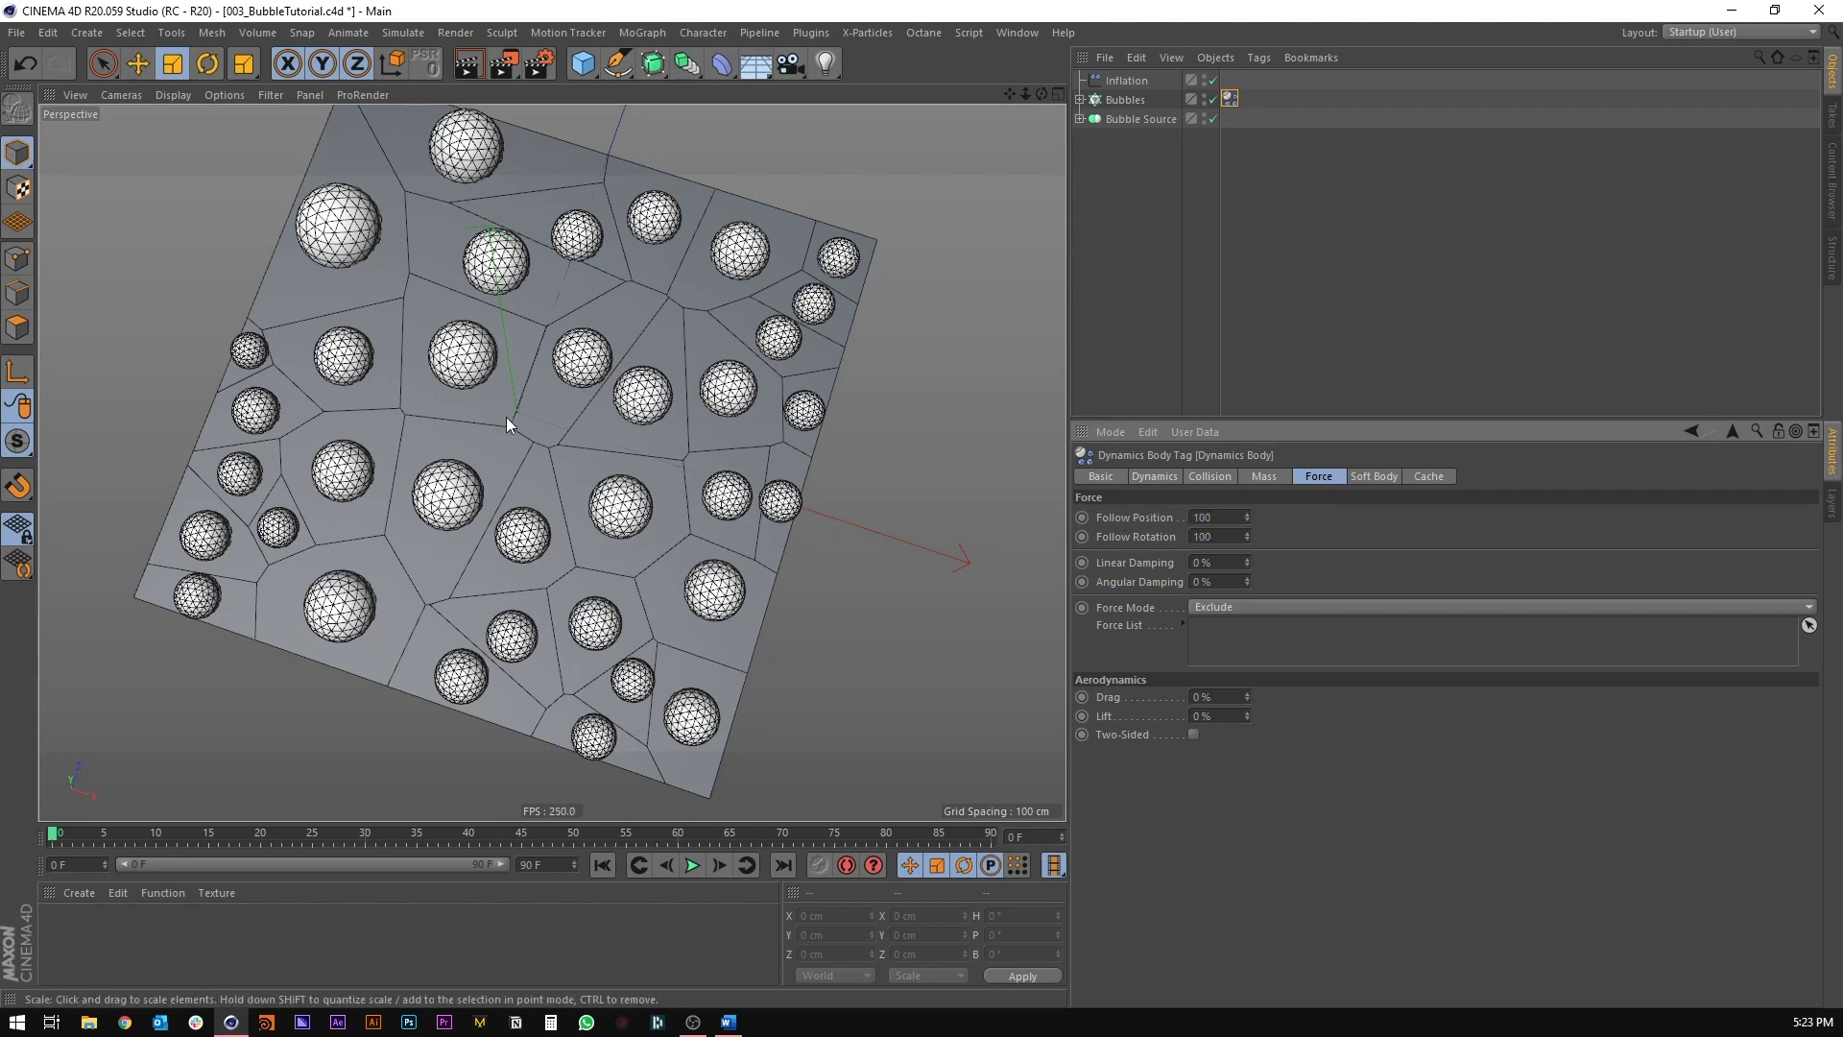
left_click_drag(505, 416, 605, 369, "alt")
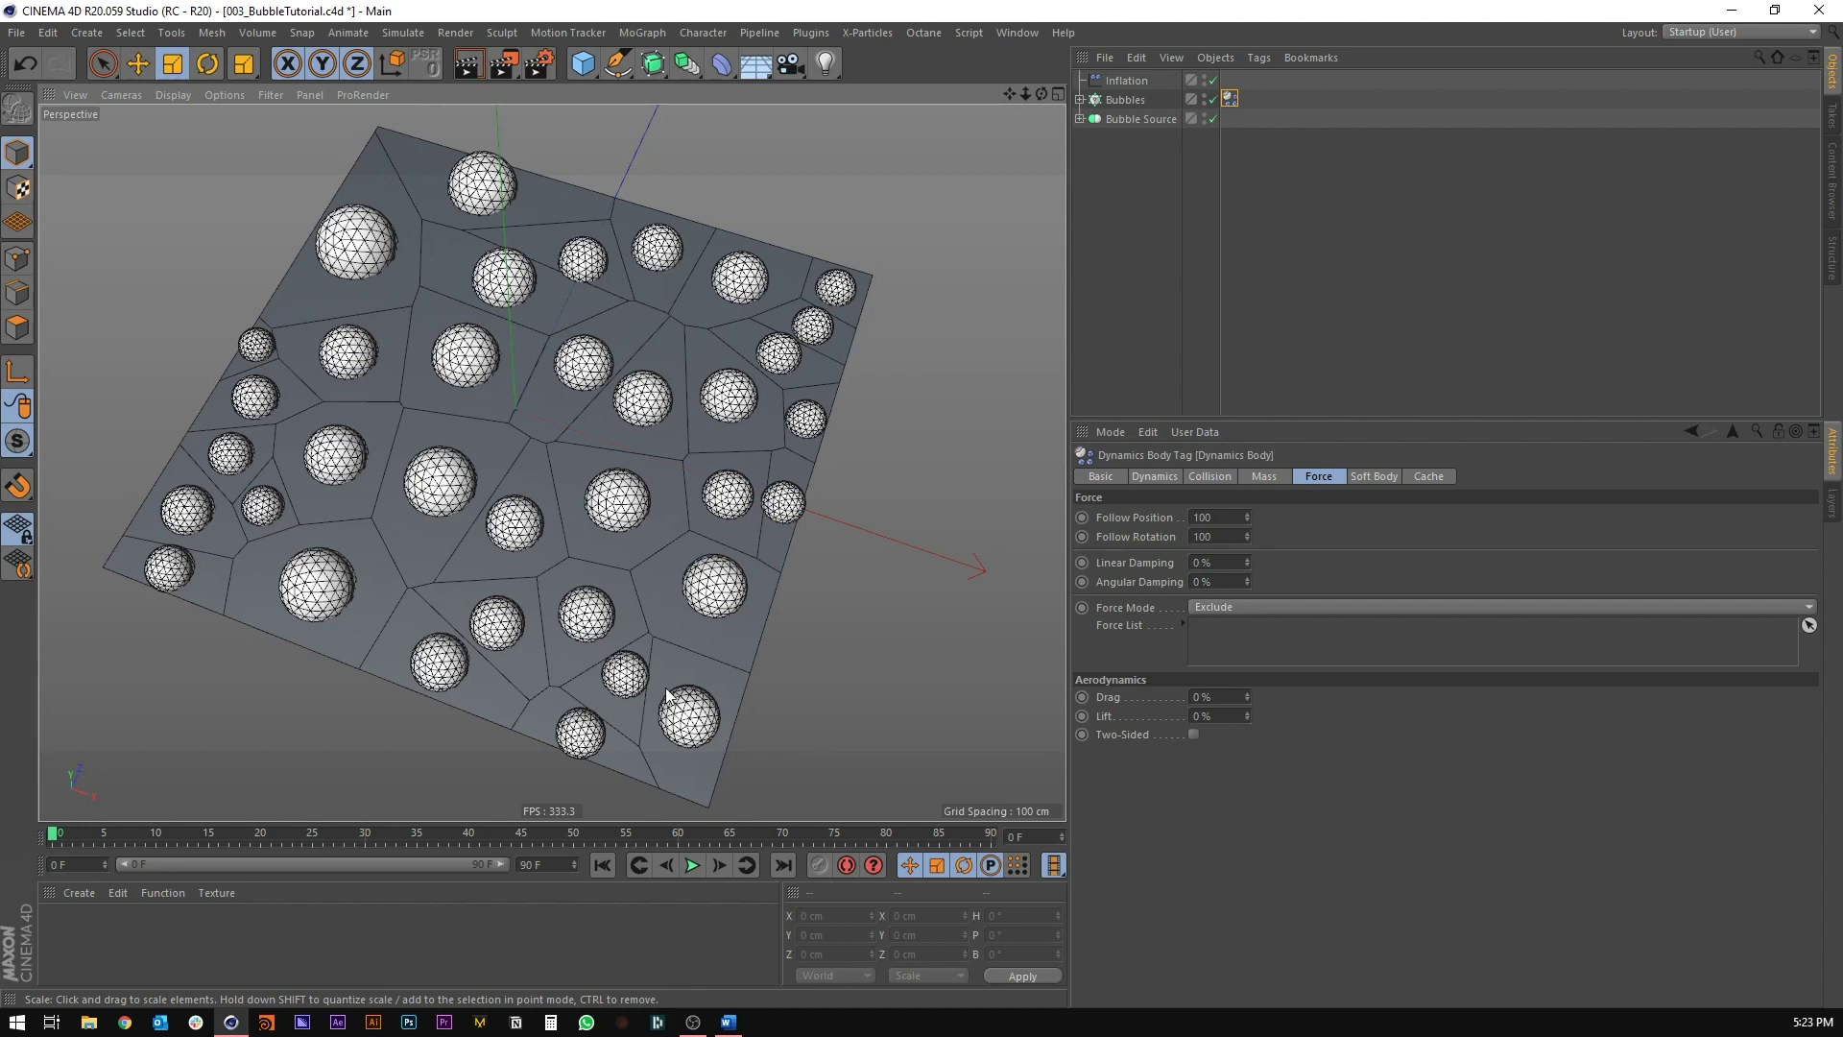
Step: Play the simulation to frame 38, examine how the bubbles hold position while colliding, and rewind to the start
left_click(691, 865)
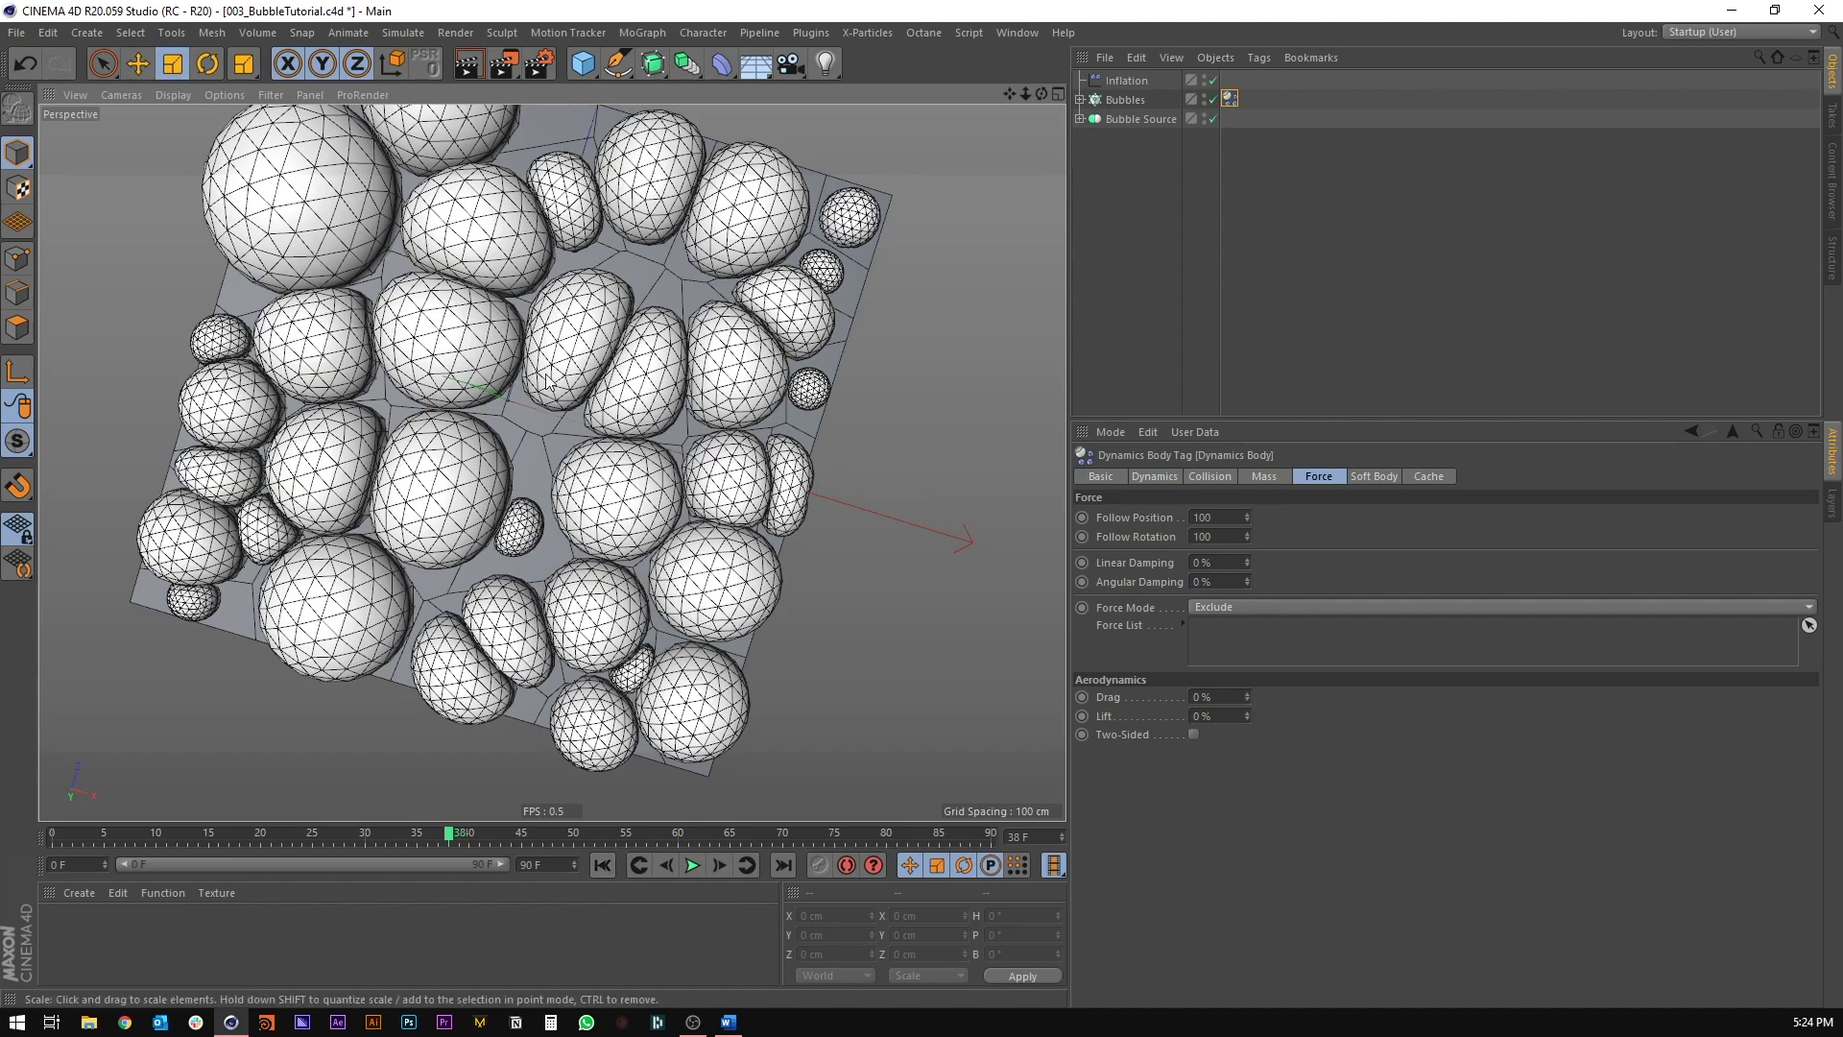
left_click_drag(547, 380, 507, 426, "alt")
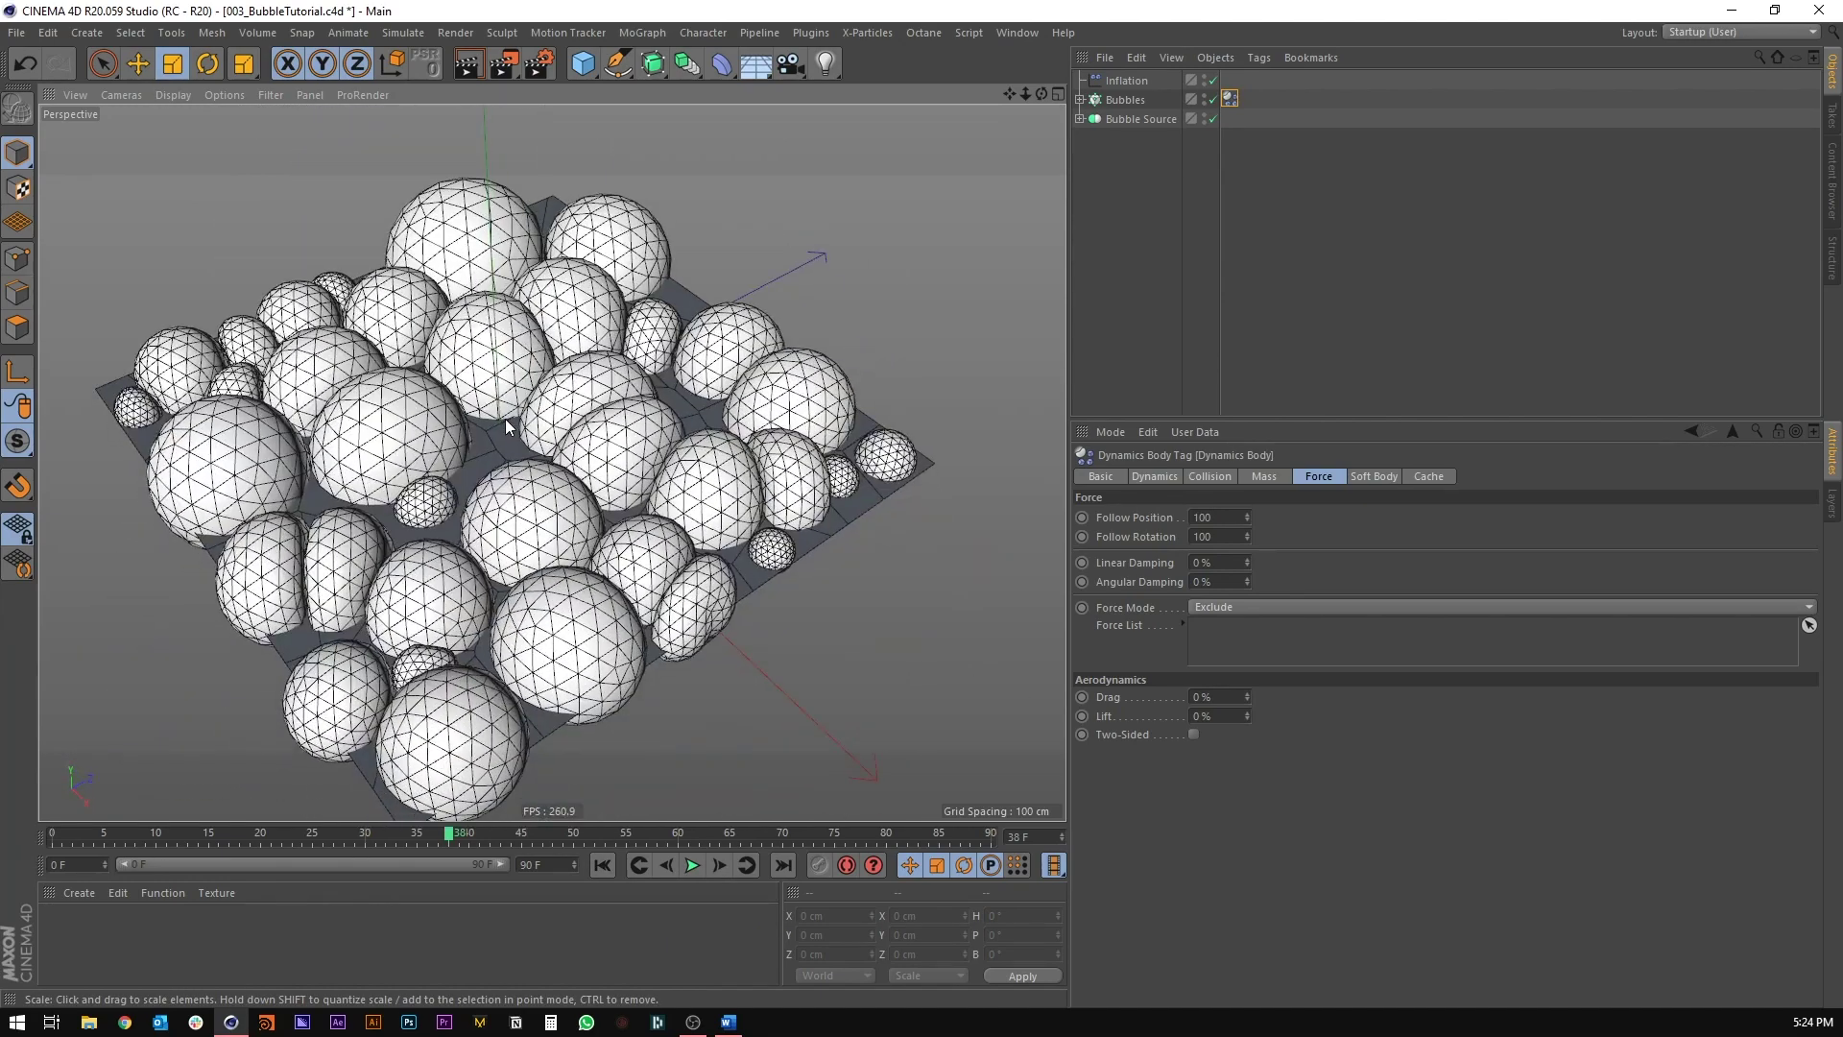
left_click(602, 865)
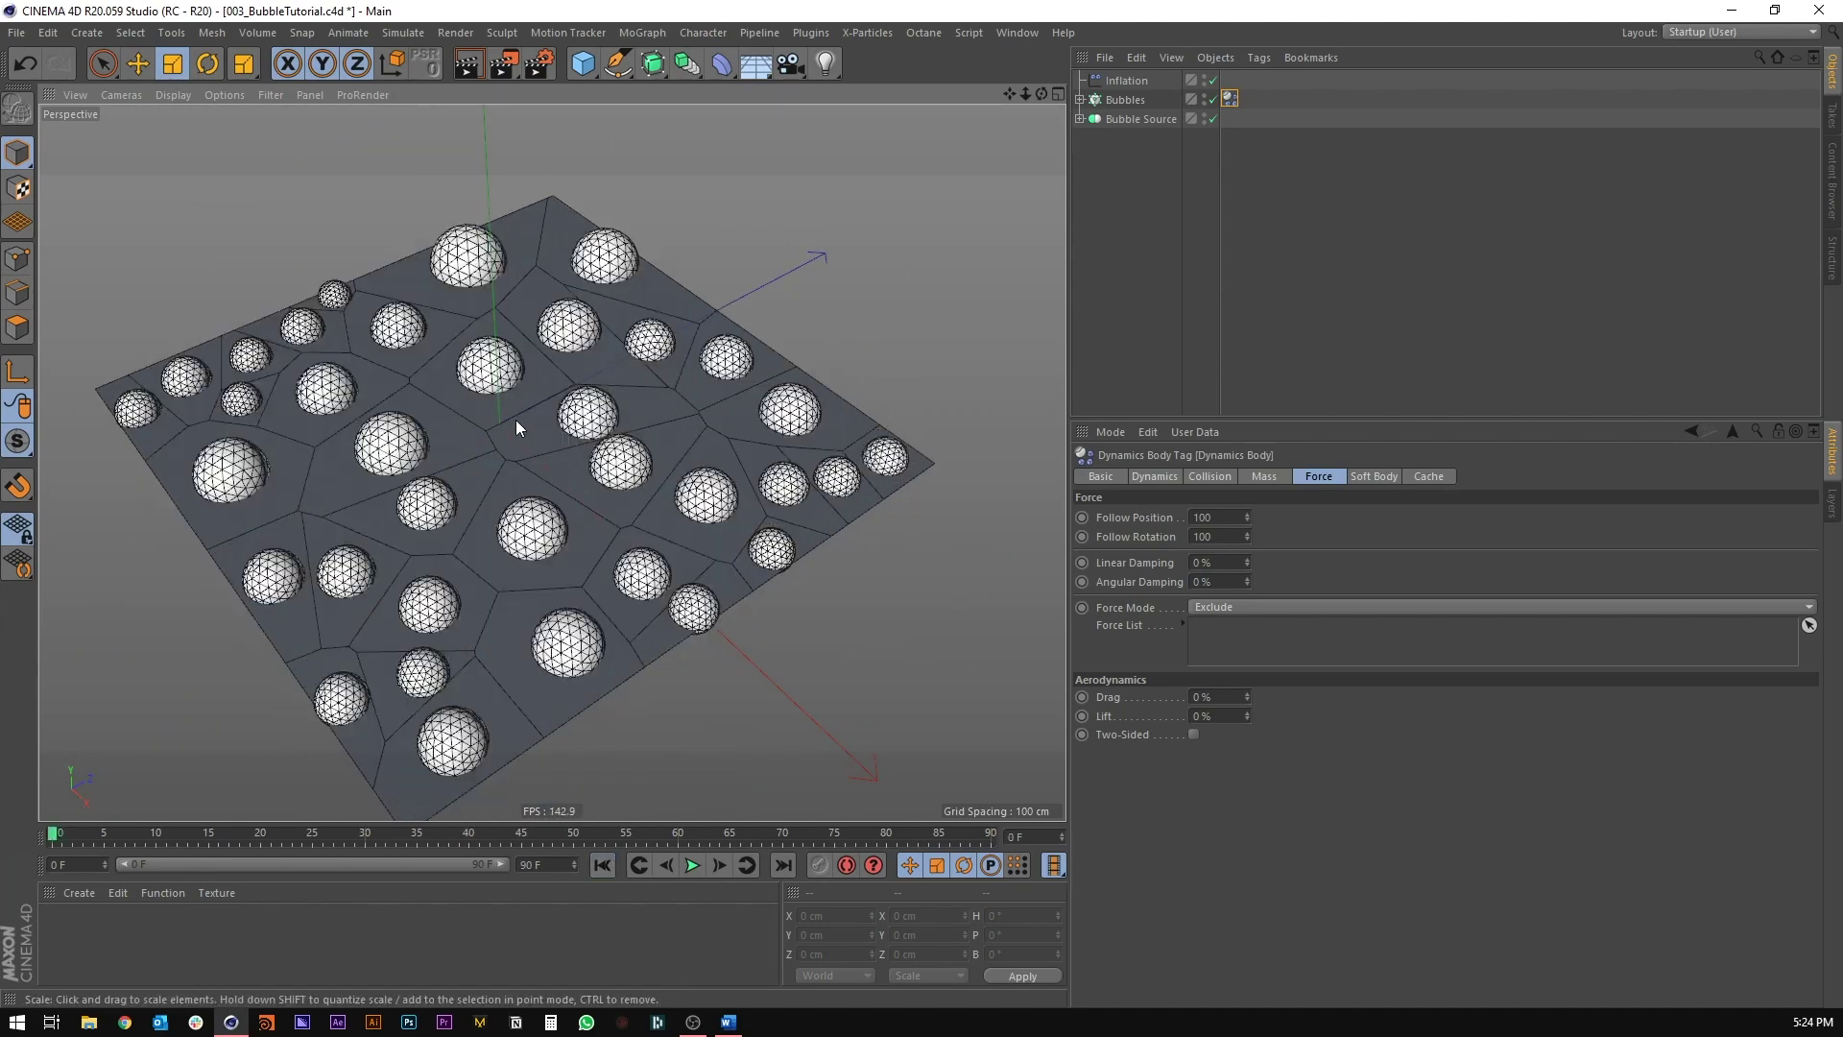
middle_click_drag(536, 445, 571, 414, "alt")
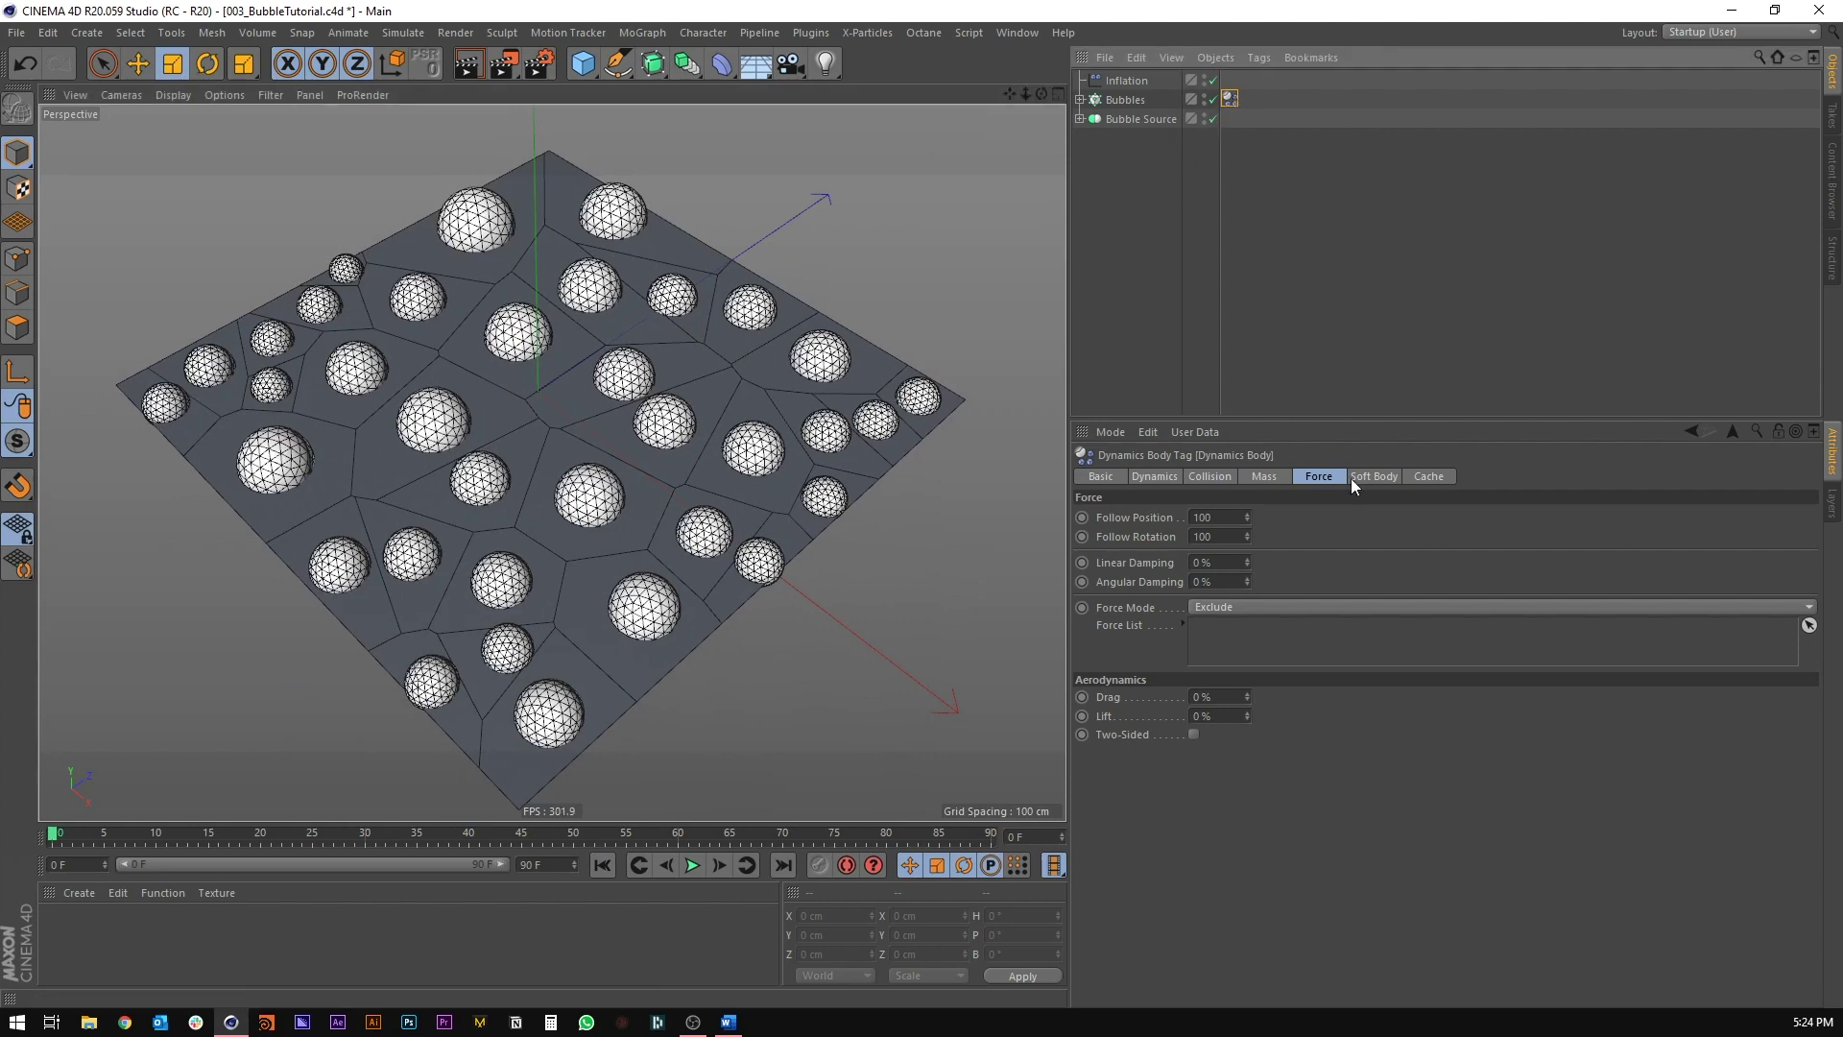
Step: Set the Flexion spring value to 10 in the Bubbles dynamics tag's soft body settings
left_click(1371, 480)
type("100")
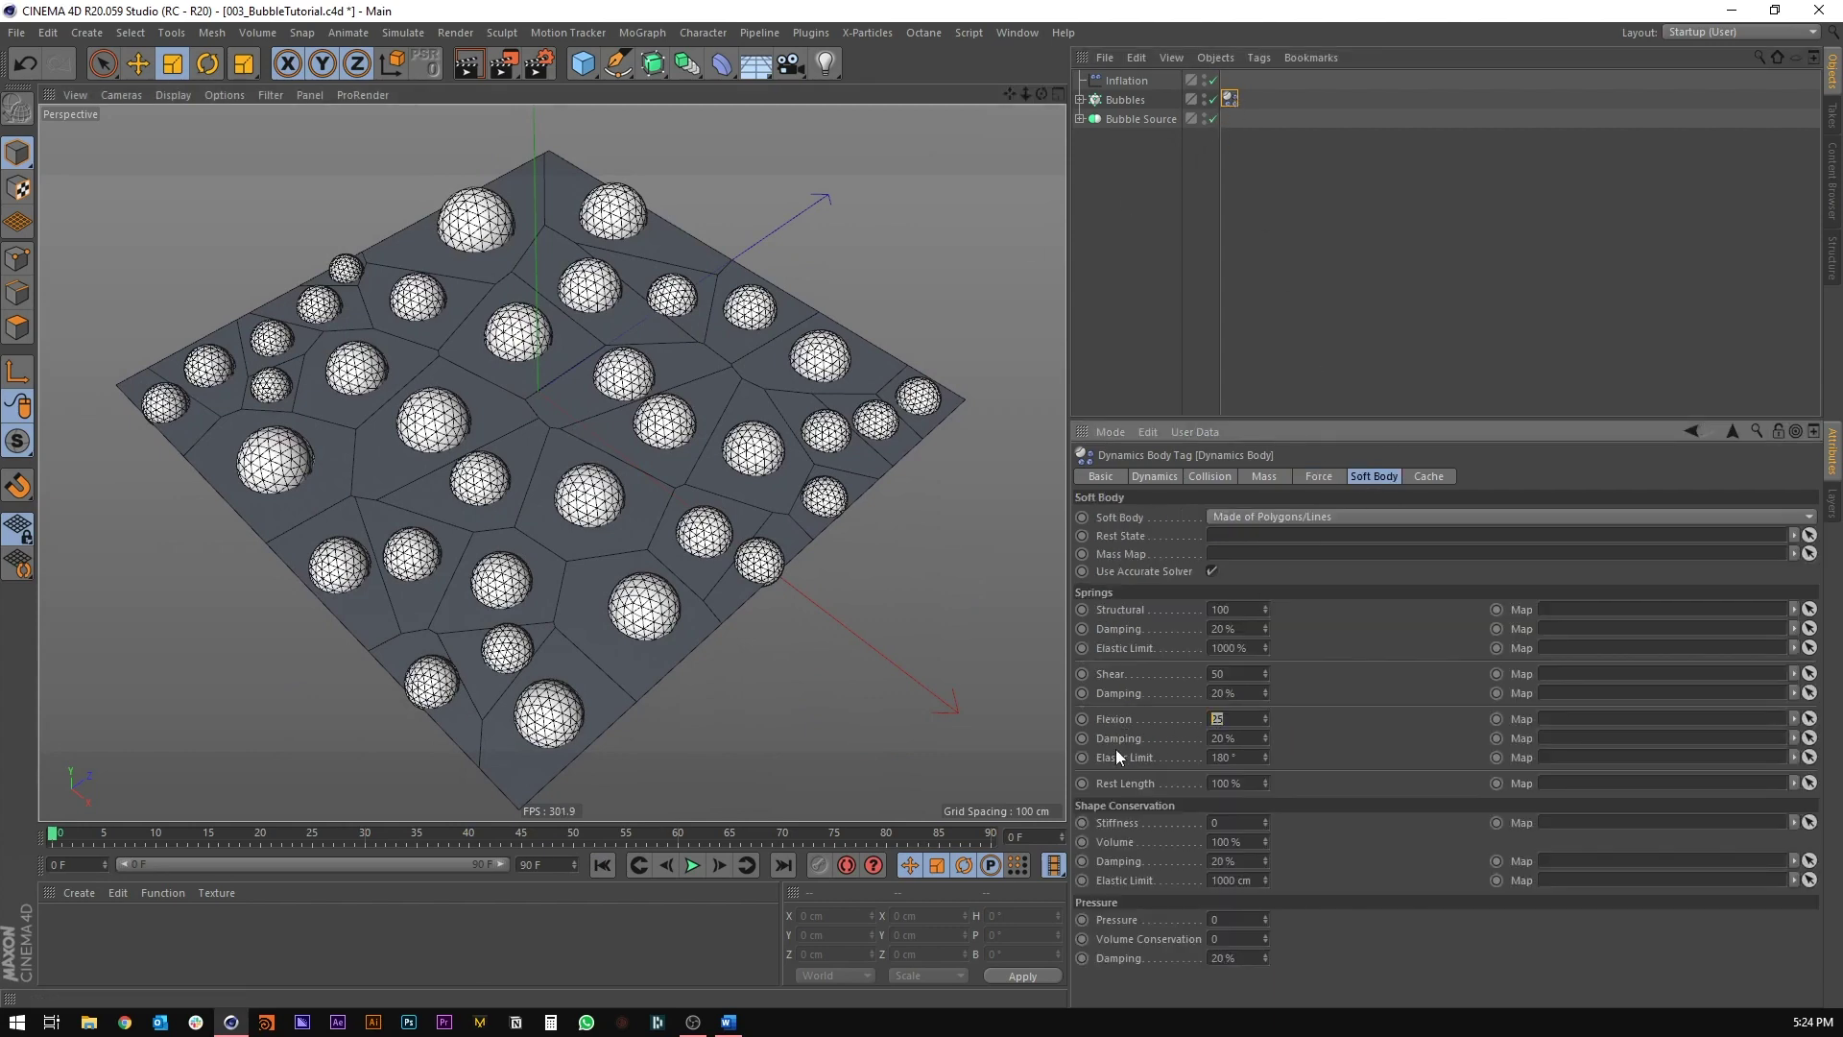
key("Return")
Step: Play the simulation to frame 34, examine the effect of the new flexion on the bubbles, and rewind
left_click_drag(561, 391, 603, 433, "alt")
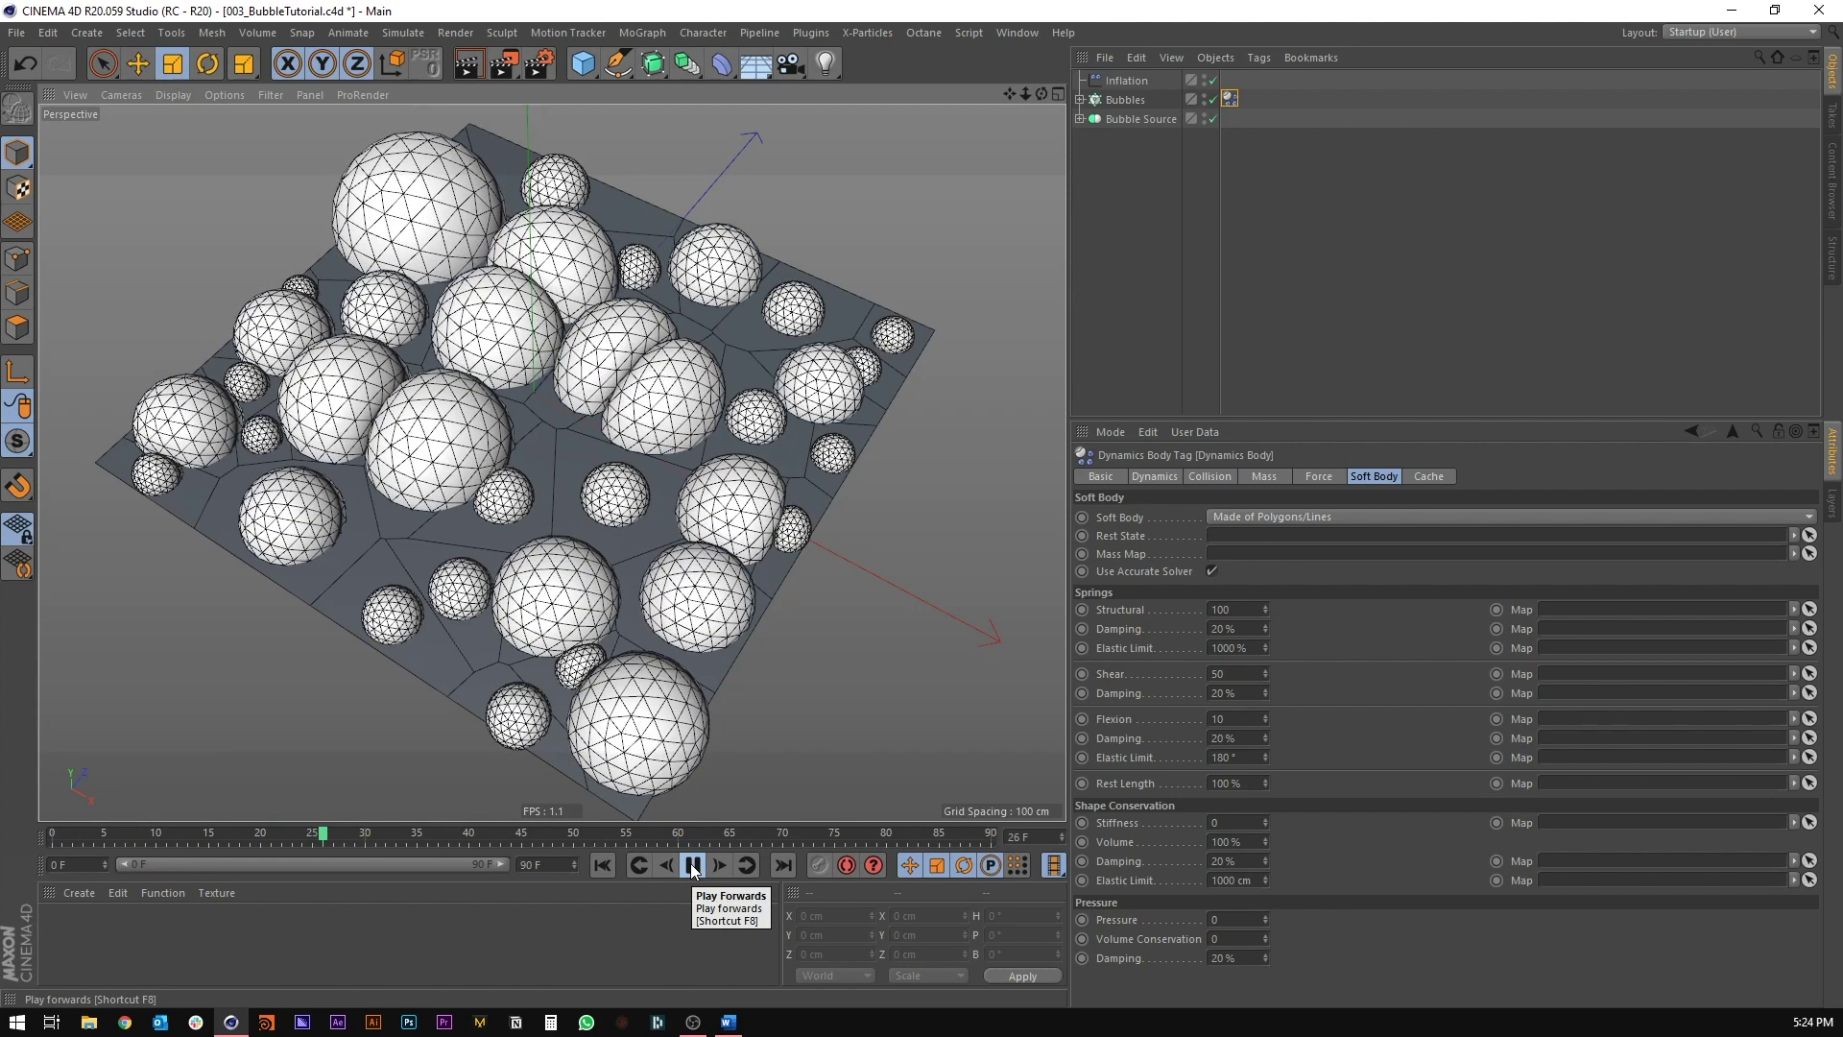
left_click(692, 866)
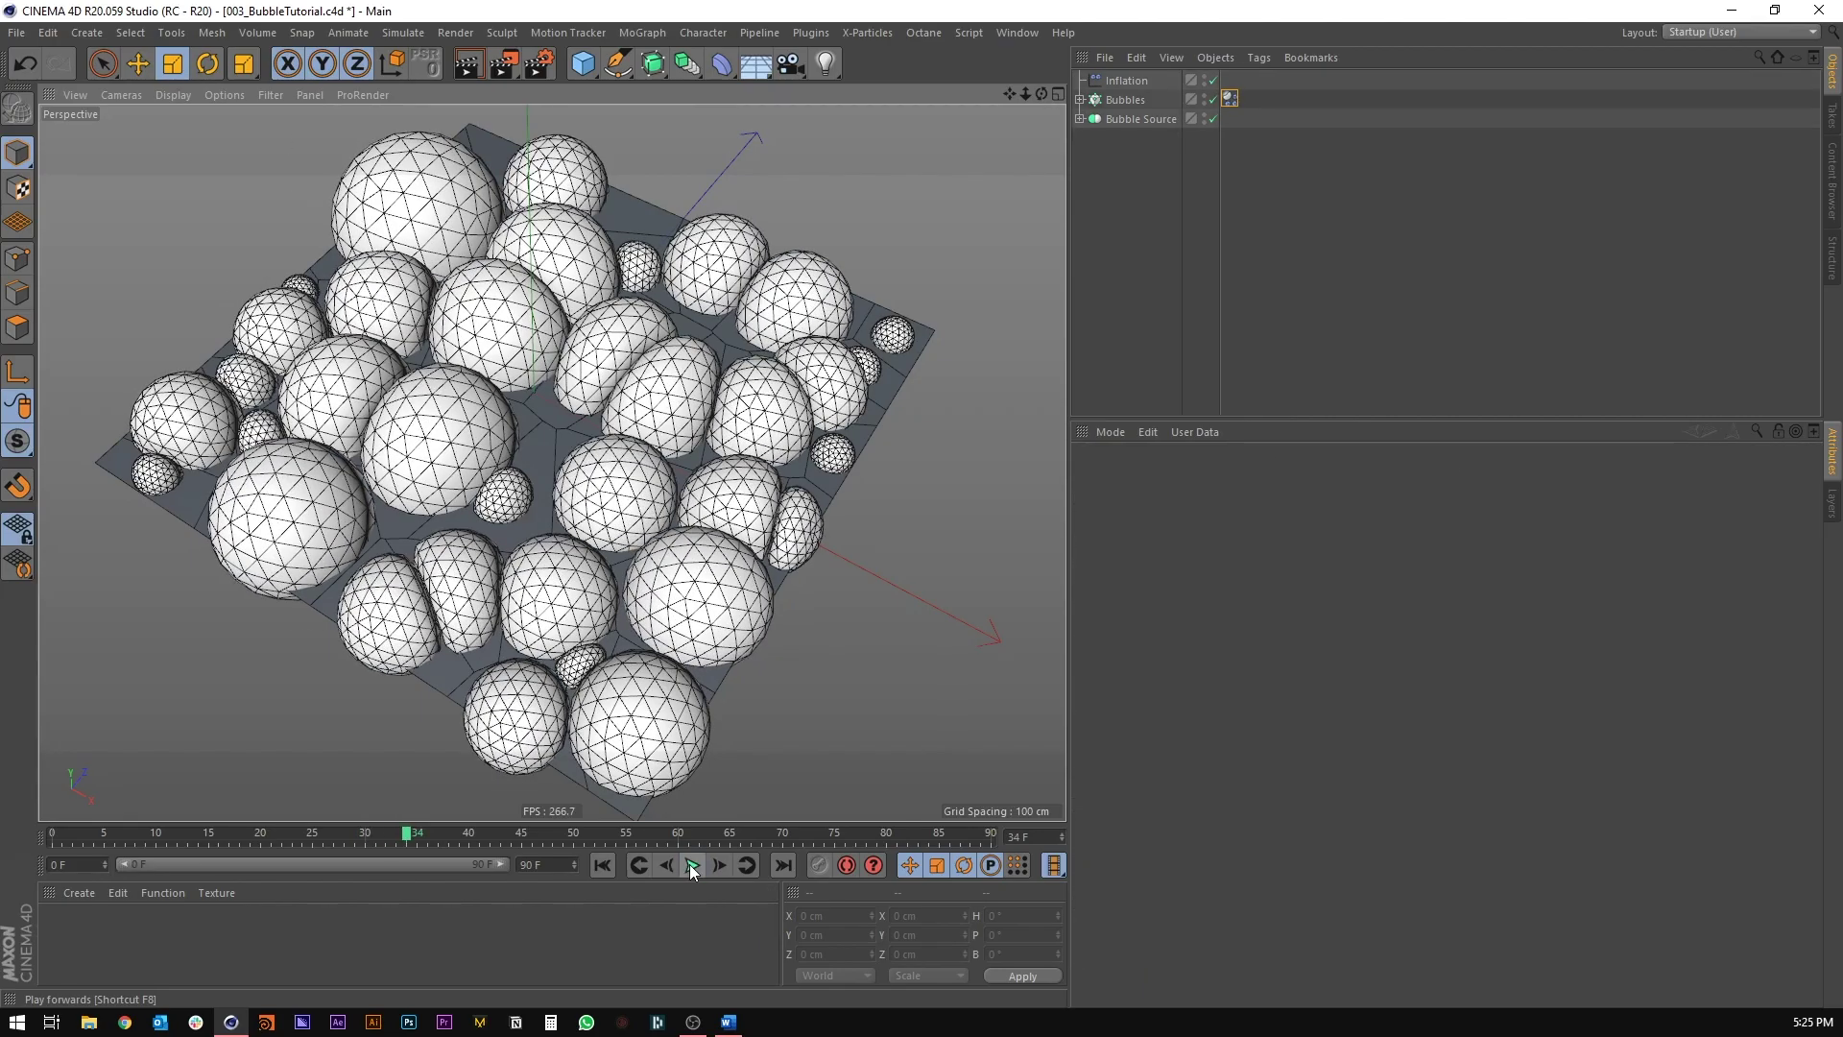
left_click_drag(559, 396, 620, 519, "alt")
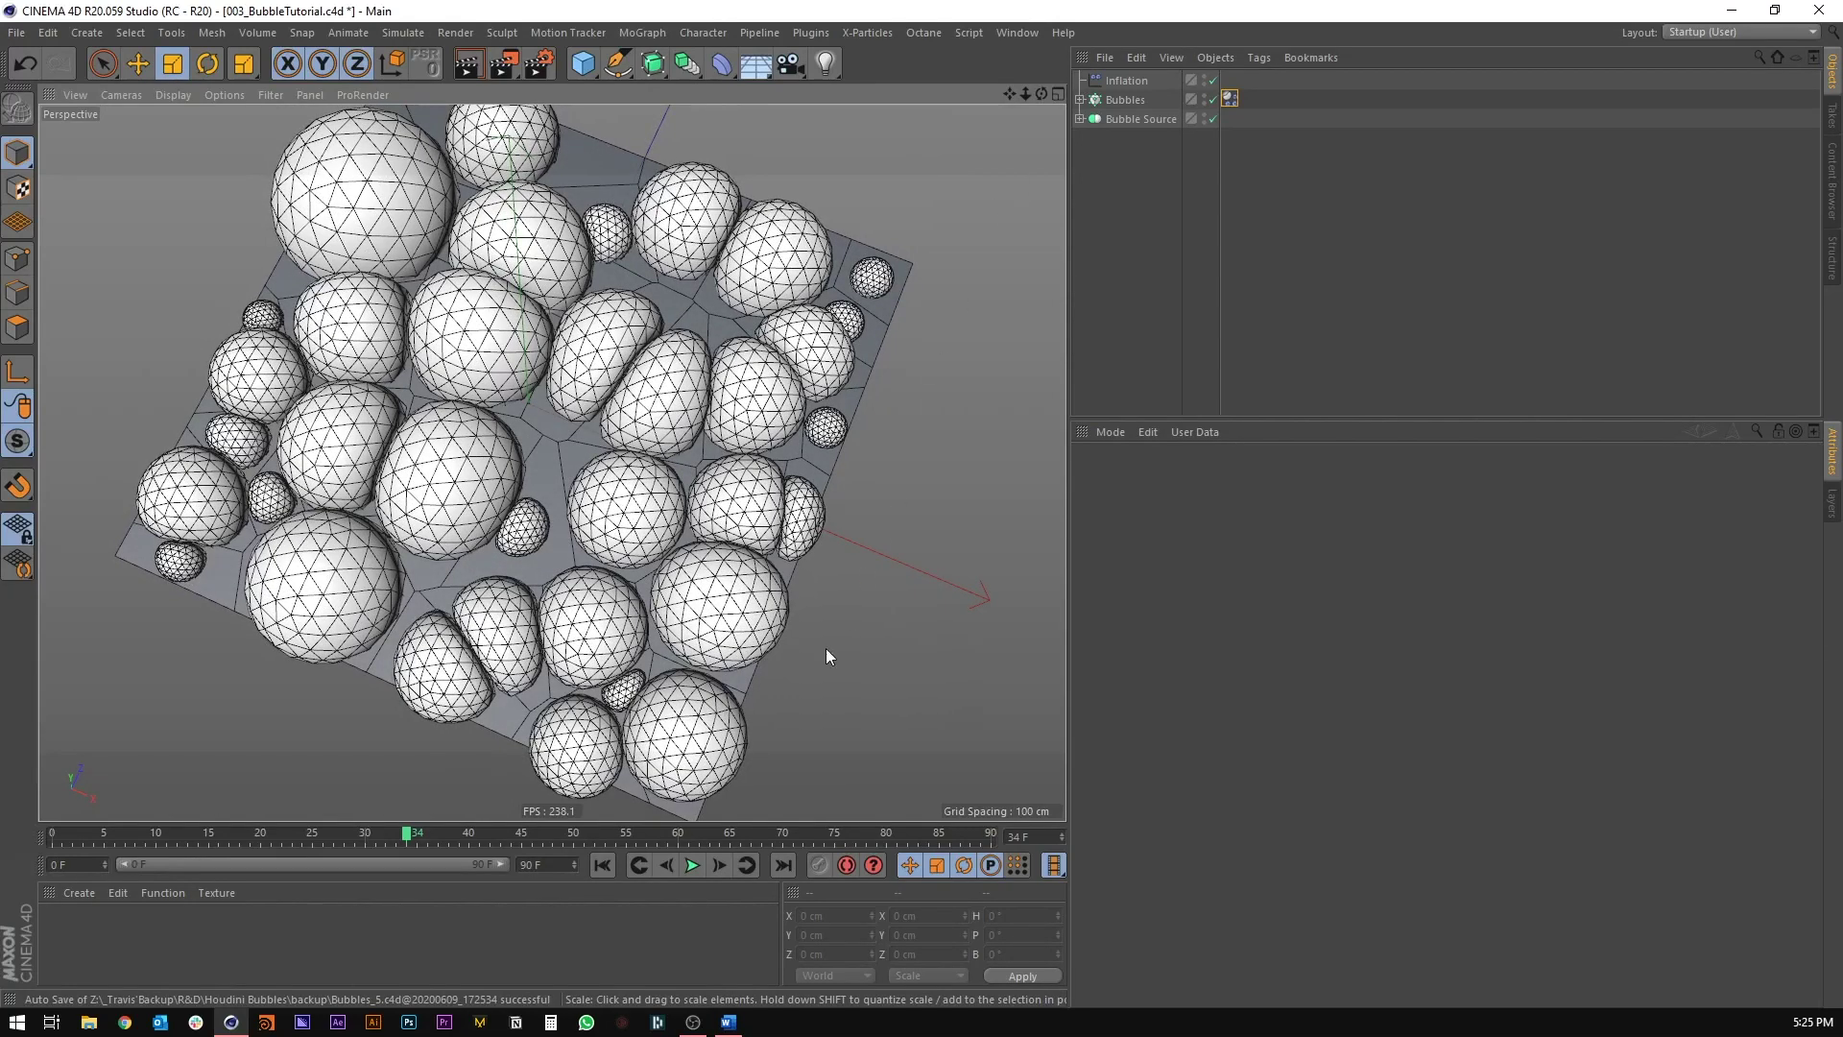
left_click(605, 865)
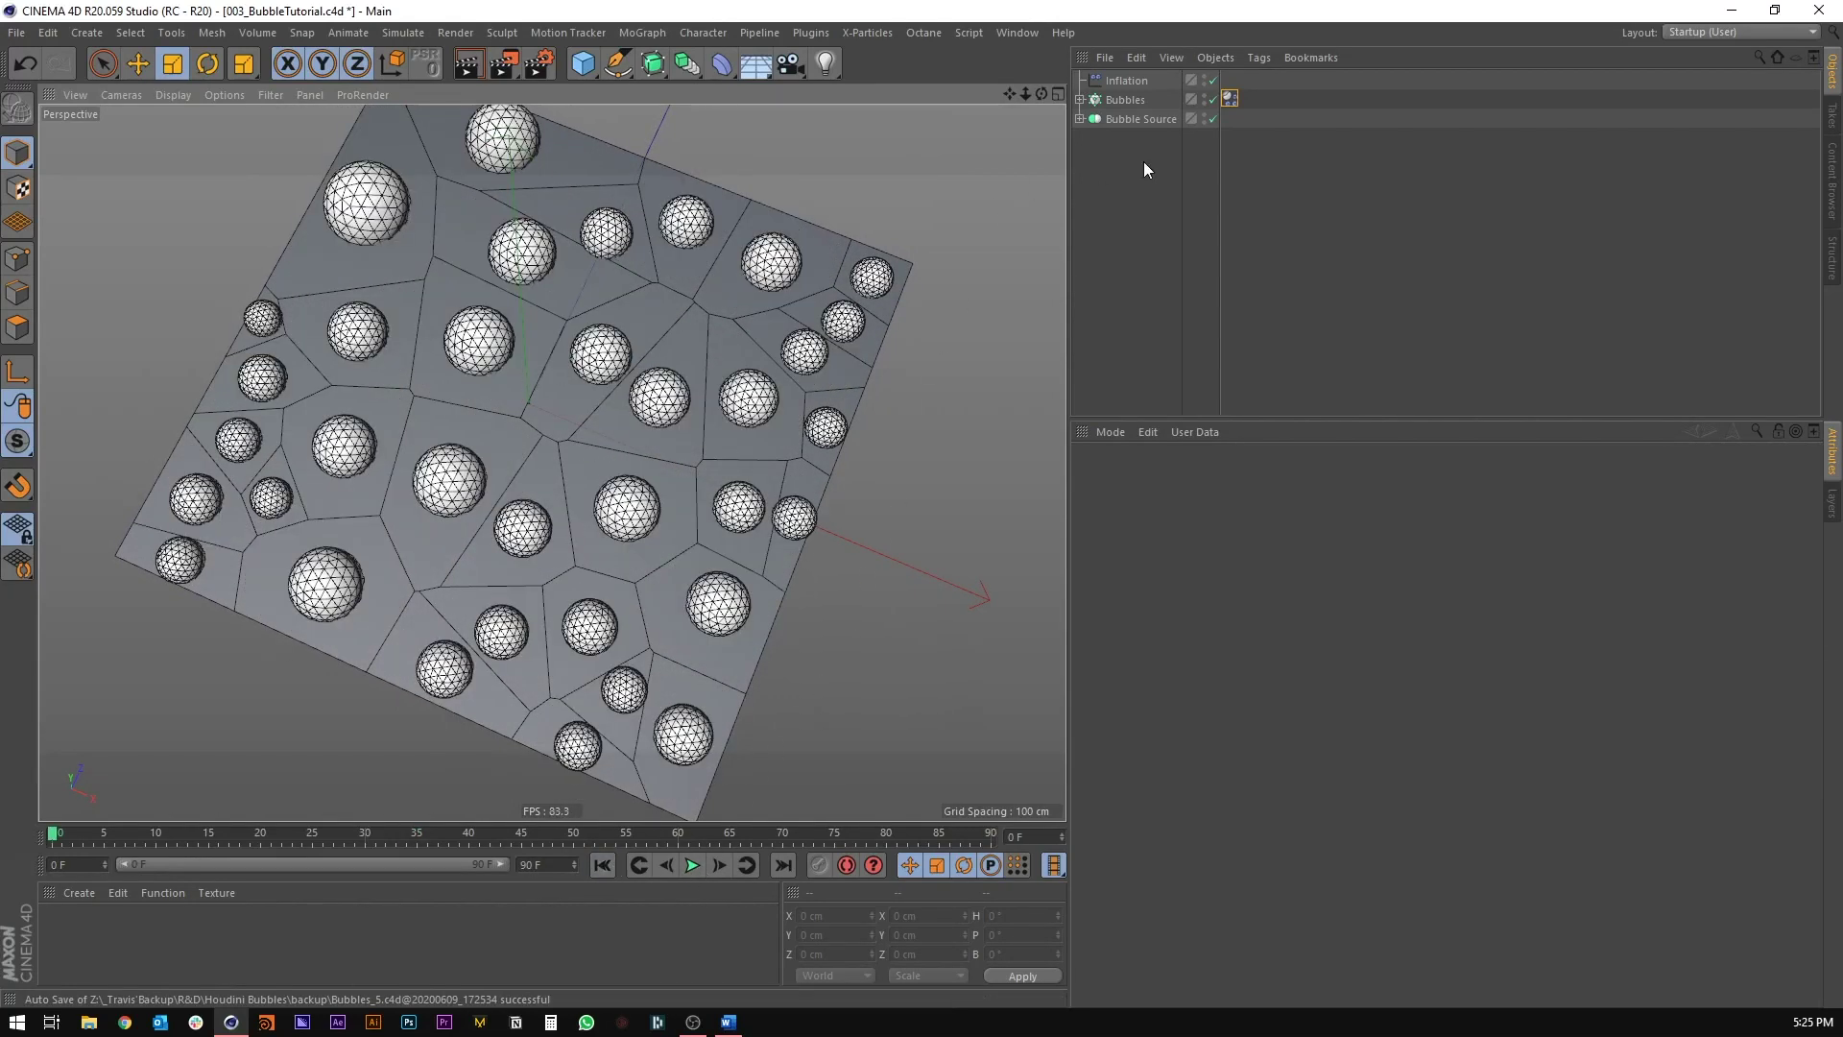
Step: Set the radius of the sphere inside the Bubbles cloner to 20 cm
left_click(1080, 100)
left_click(1131, 102)
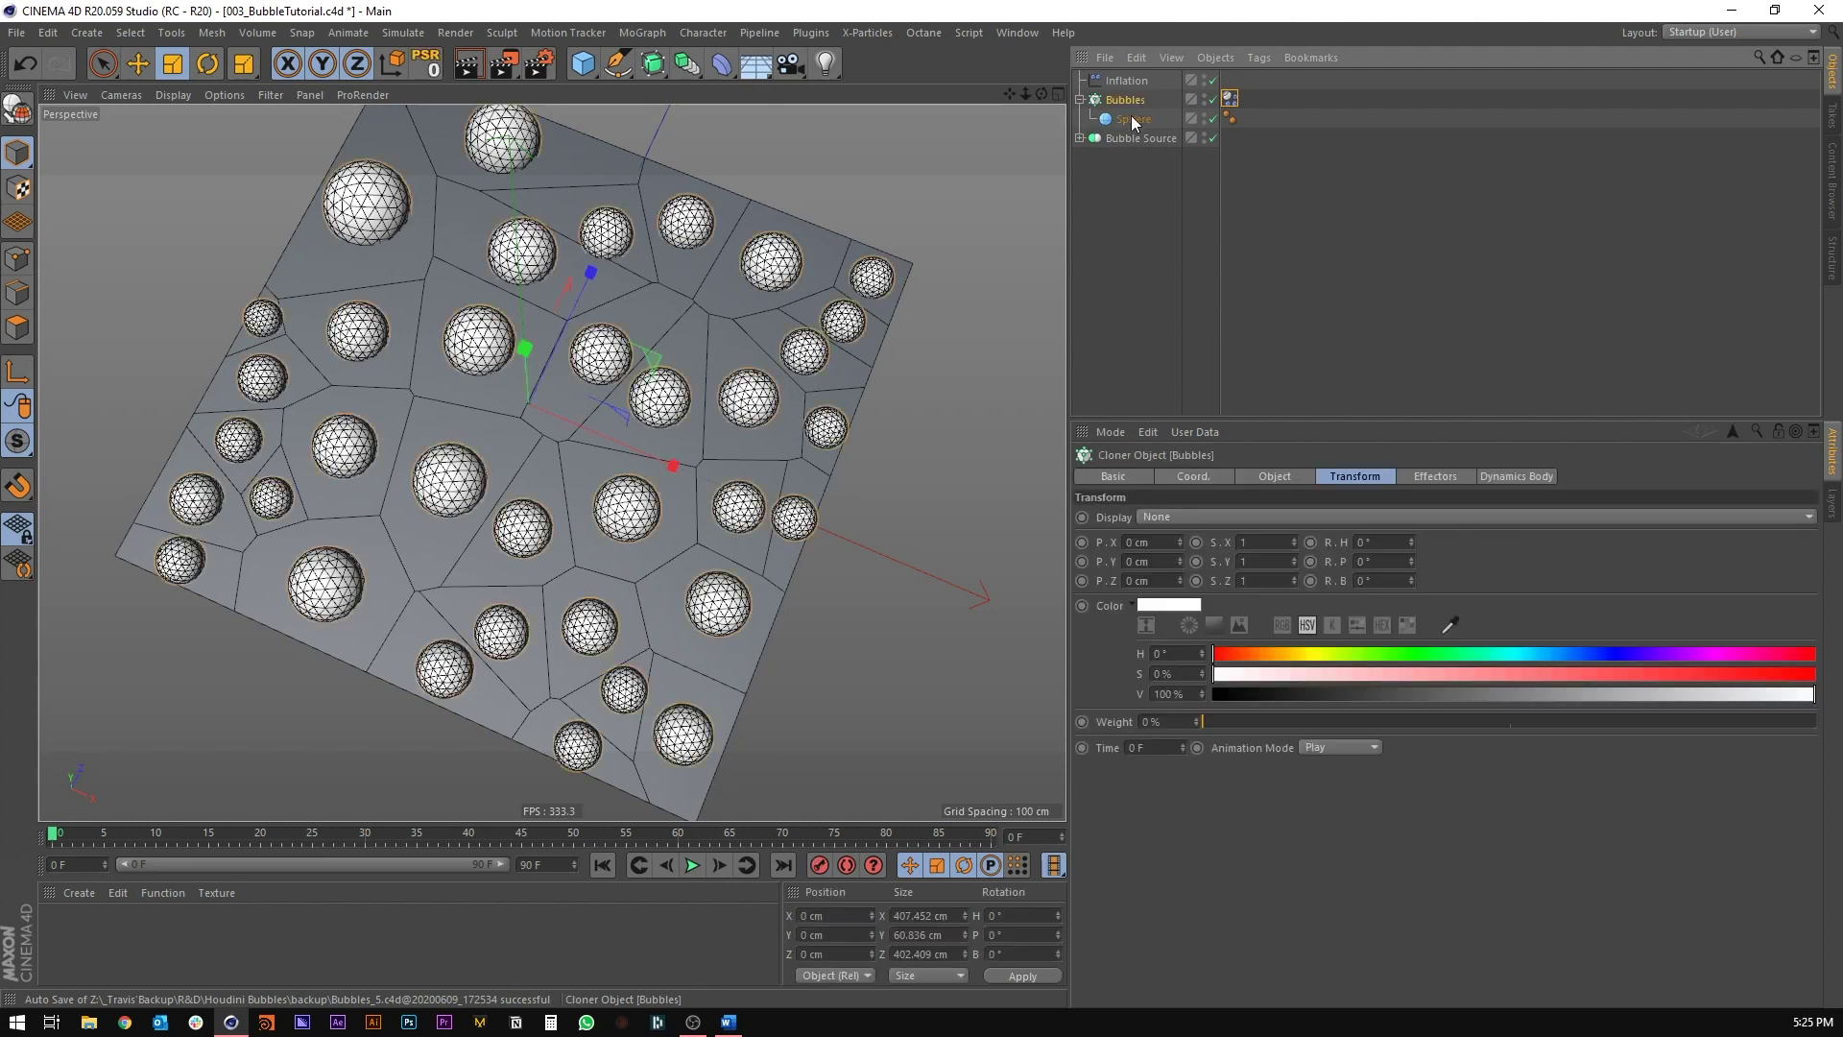
left_click(1275, 476)
left_click(1133, 119)
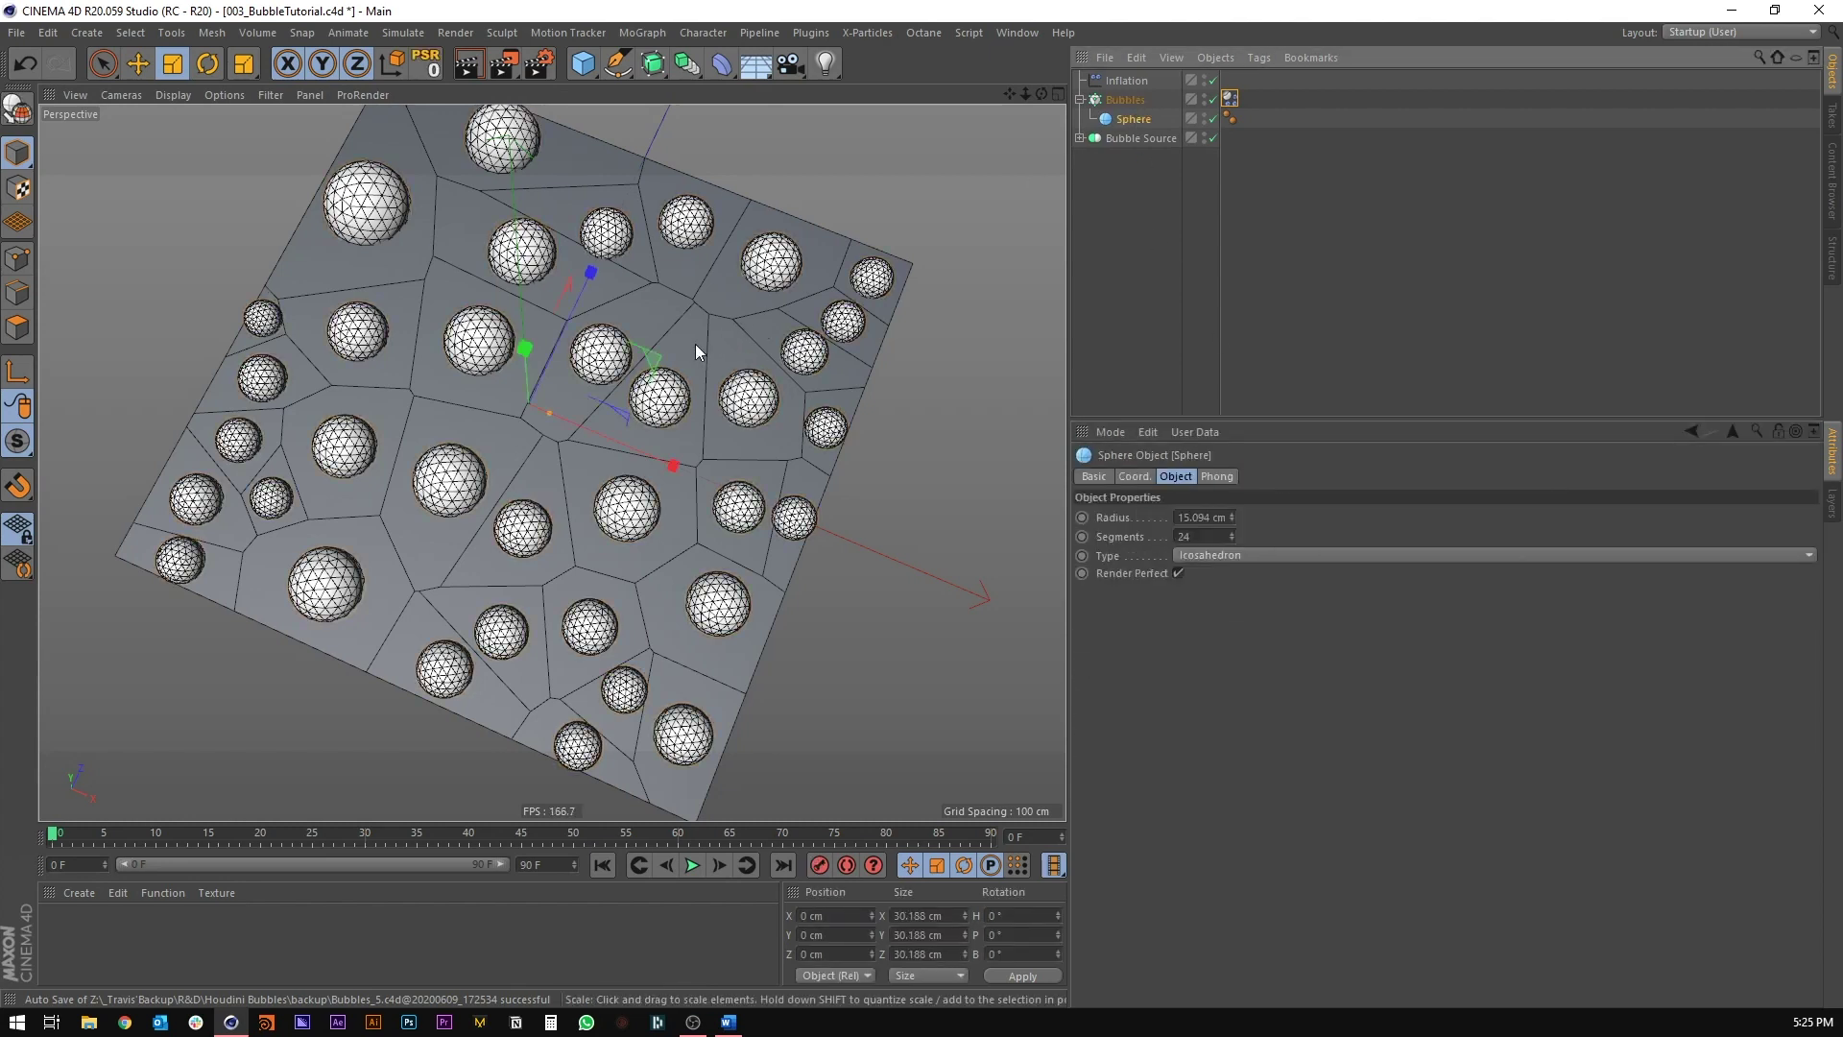
key("t")
left_click(1135, 119)
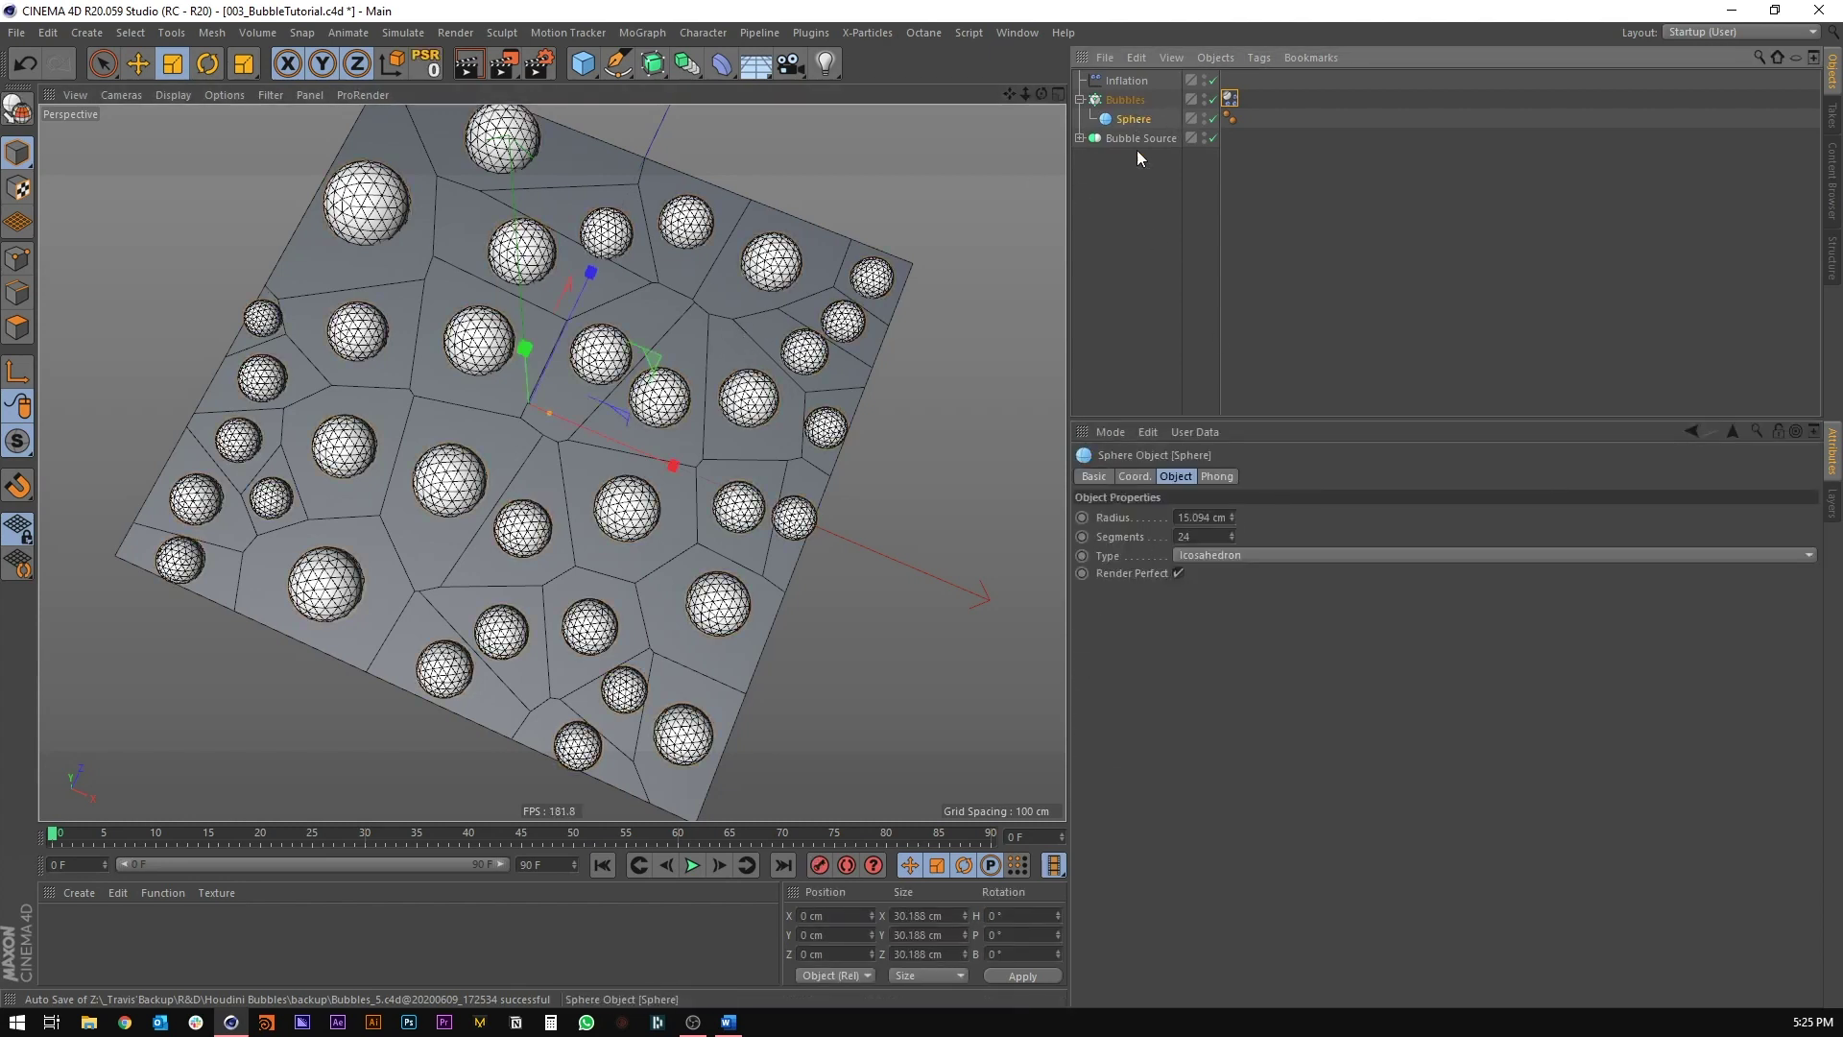
left_click(1199, 518)
type("20")
key("Return")
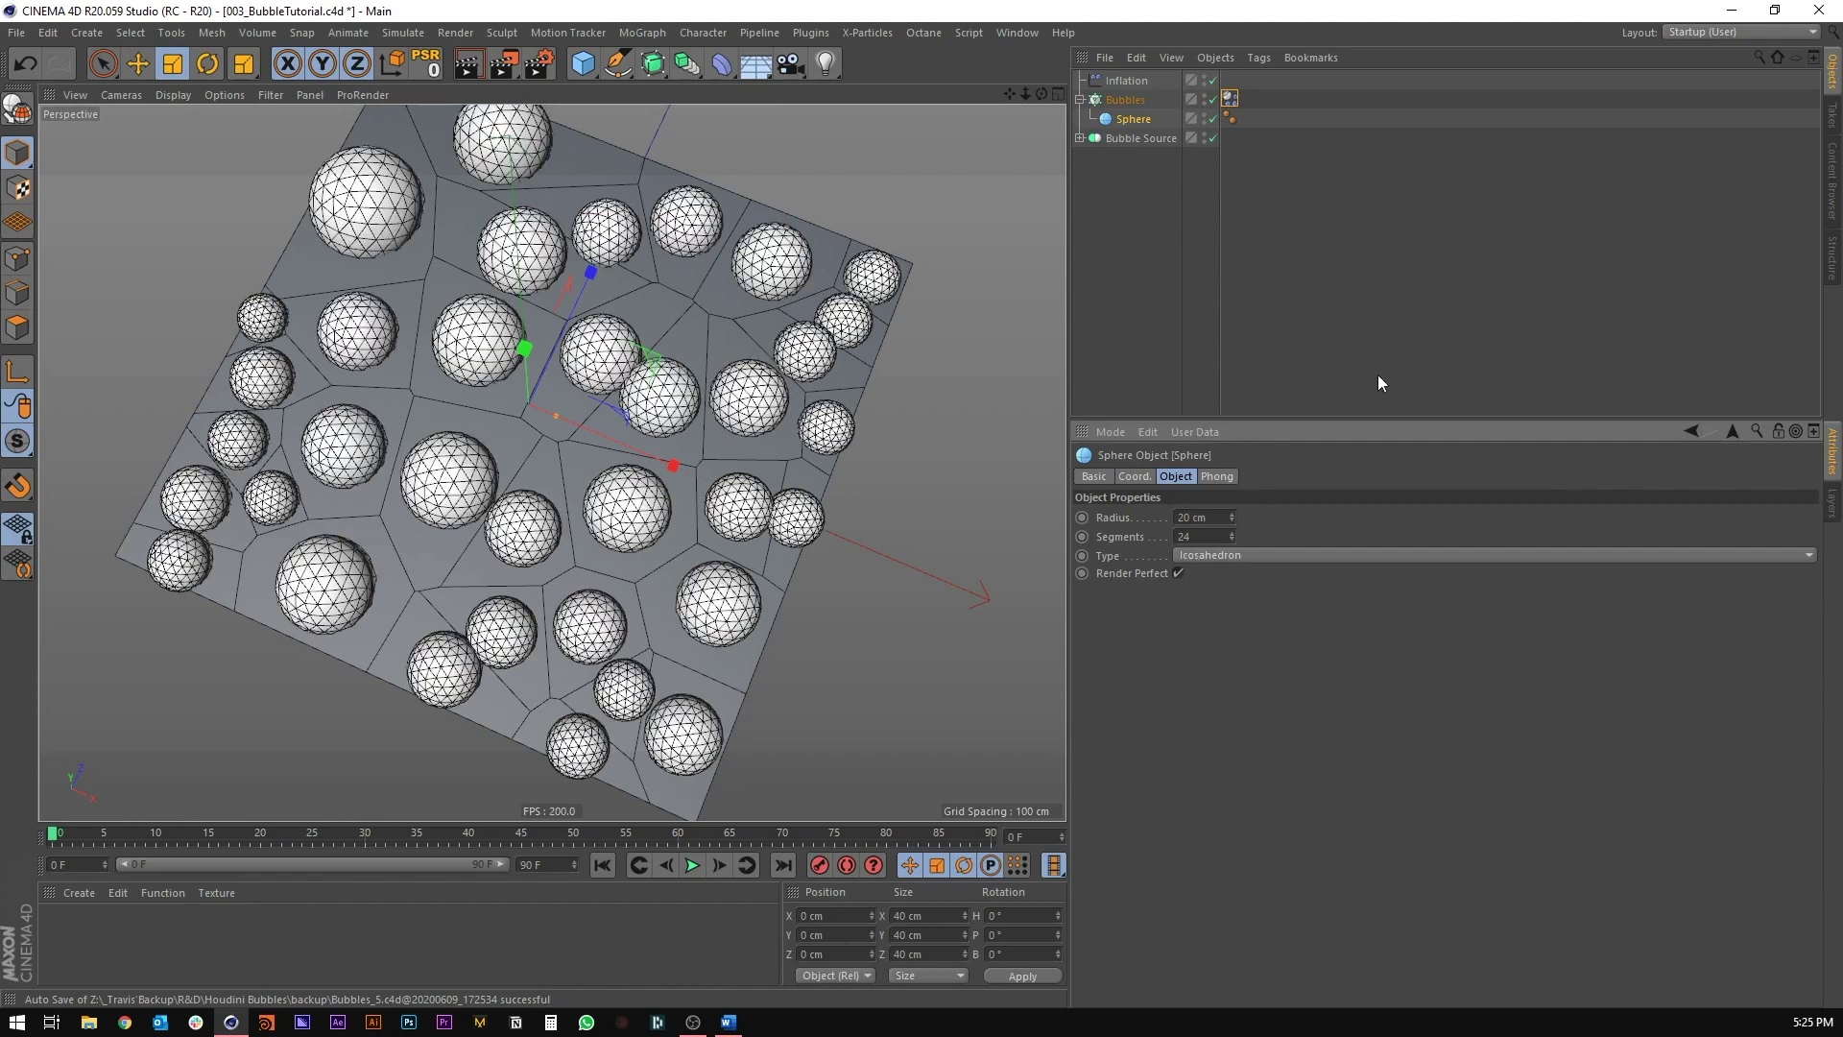
Step: Lower the Bubbles cloner's polygon-based scaling and scale its sphere down to about 30.4 cm across
left_click(1125, 100)
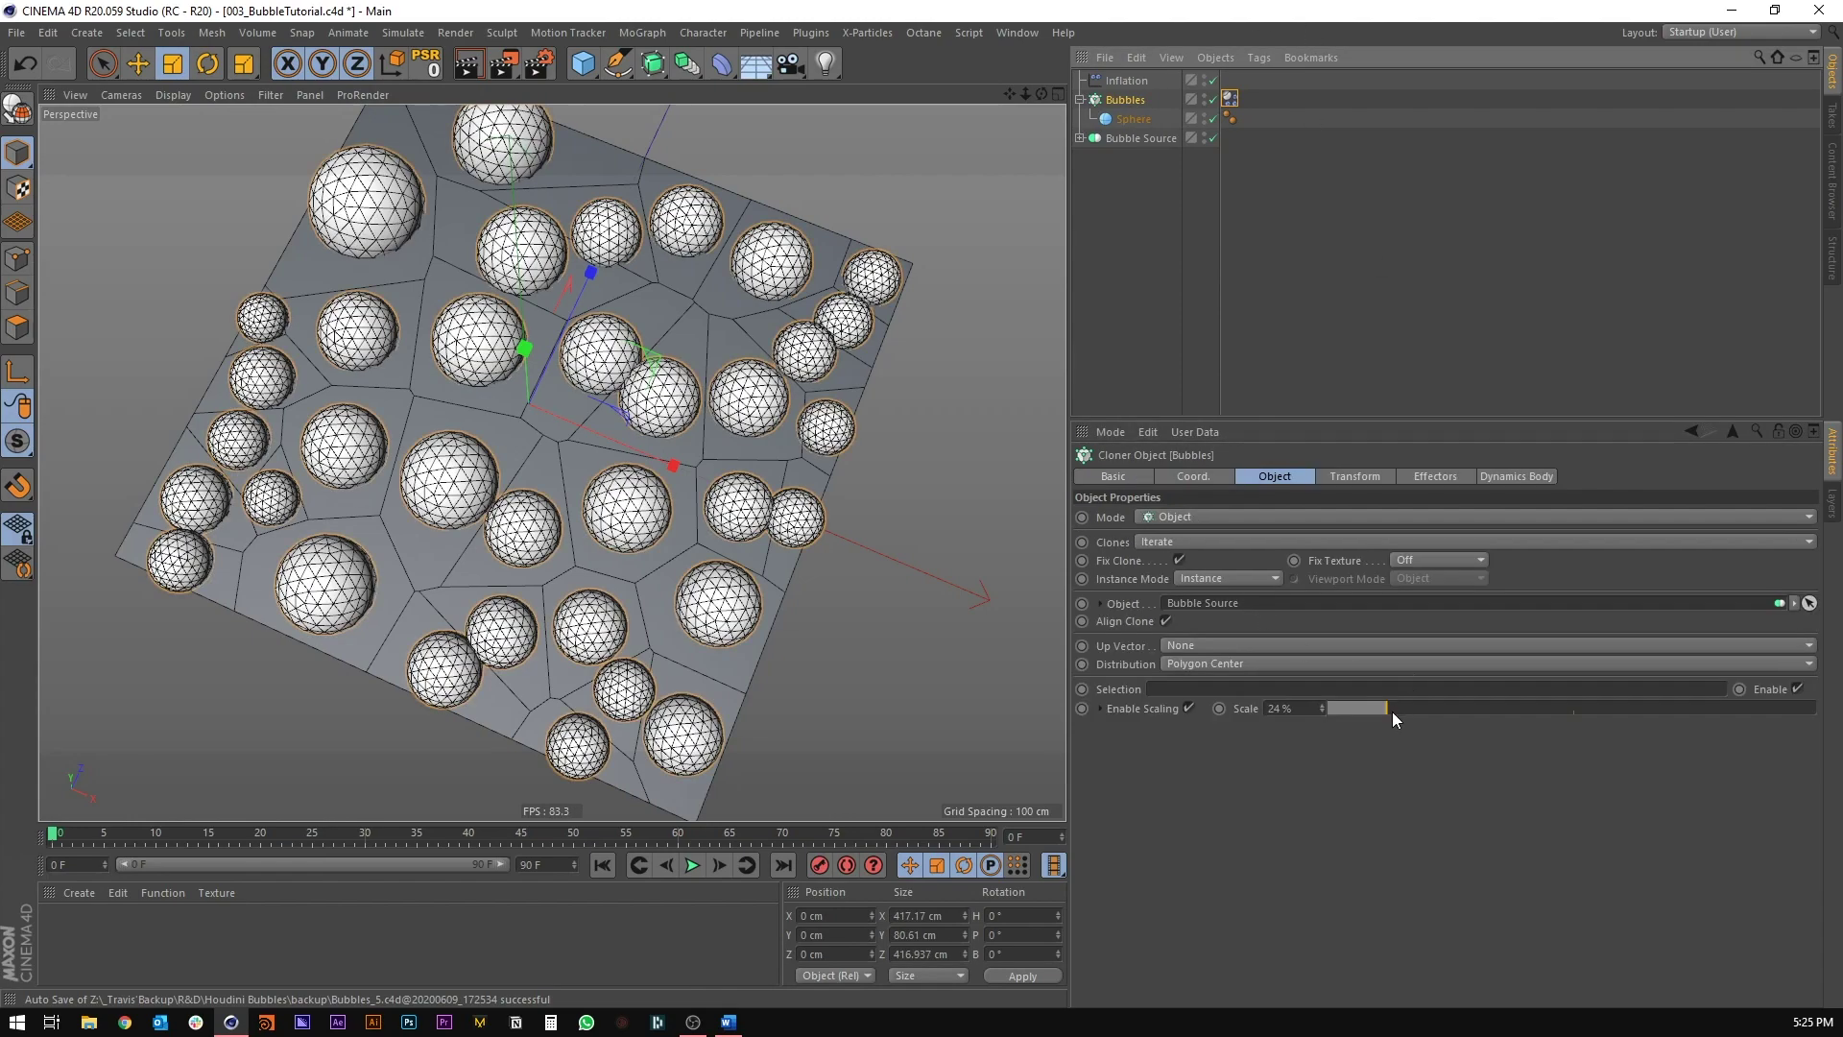
left_click_drag(1392, 712, 1363, 709)
left_click(1132, 120)
key("t")
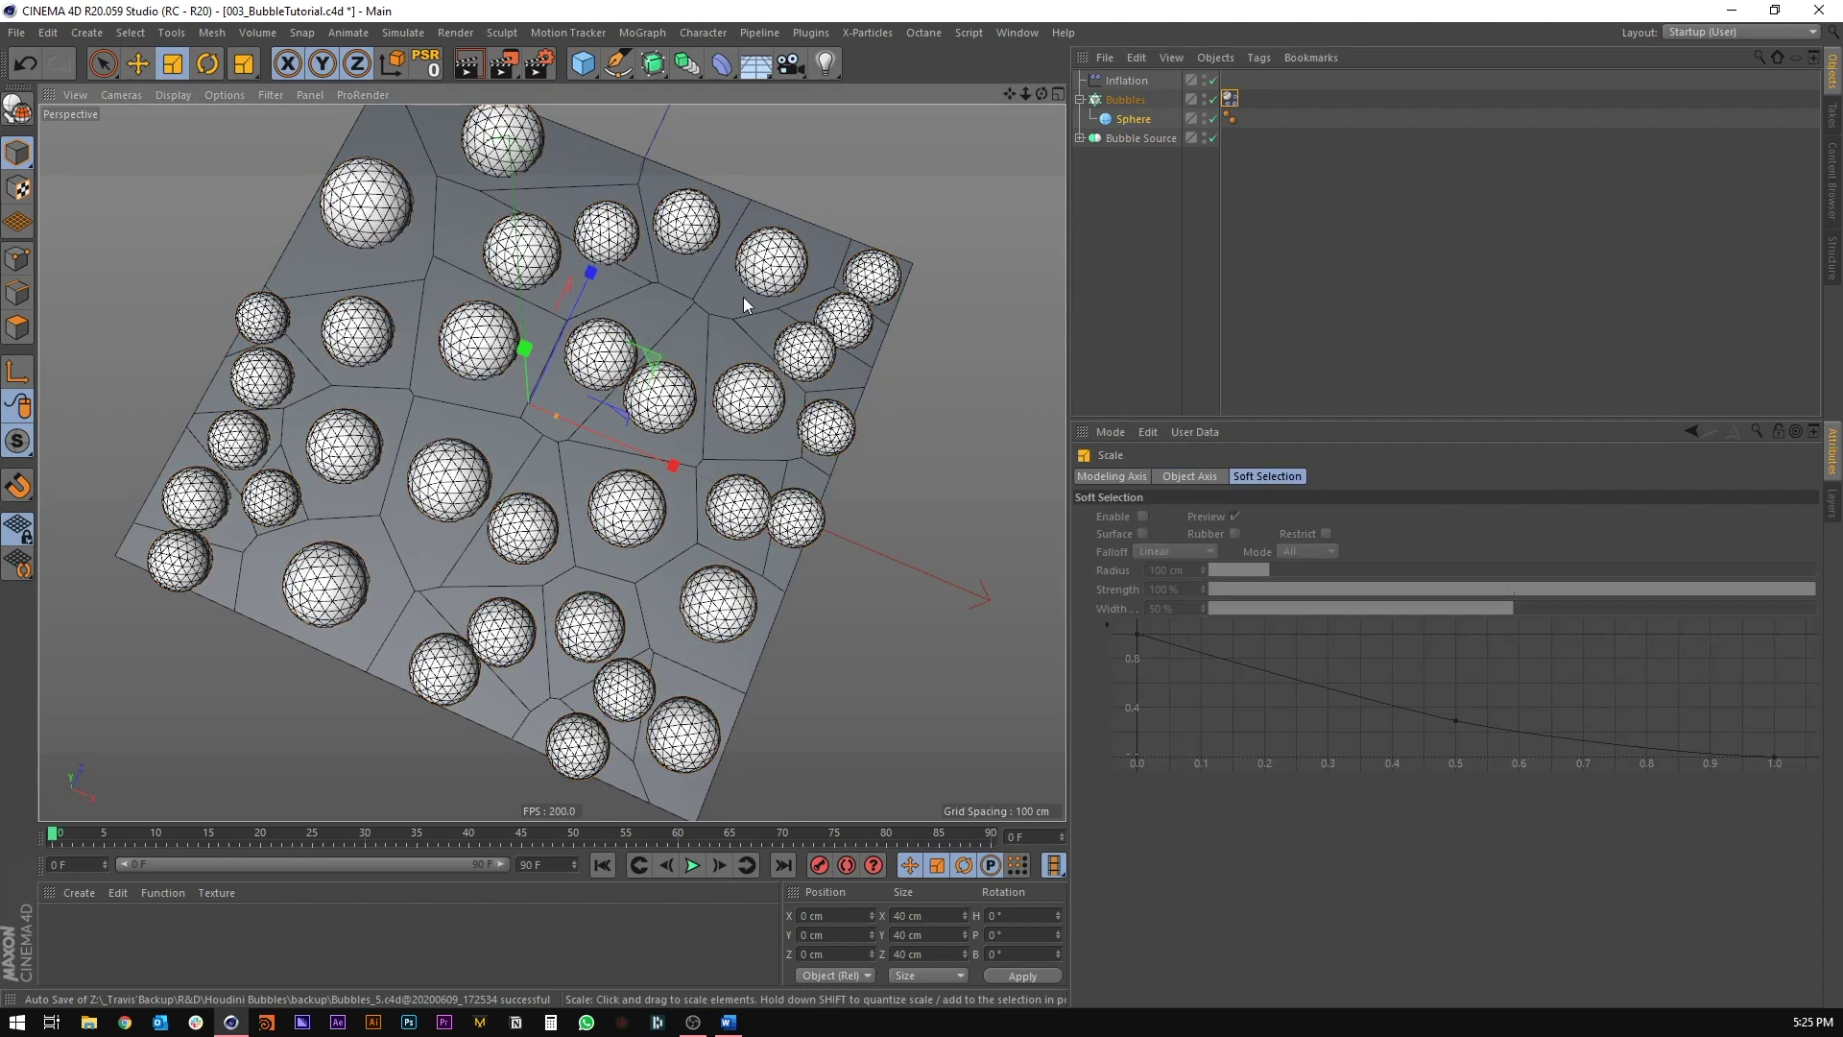
left_click_drag(744, 305, 677, 309)
Step: Set the Bubbles cloner's polygon-based Scale to 34% for more size variation, and deselect it
left_click(1120, 102)
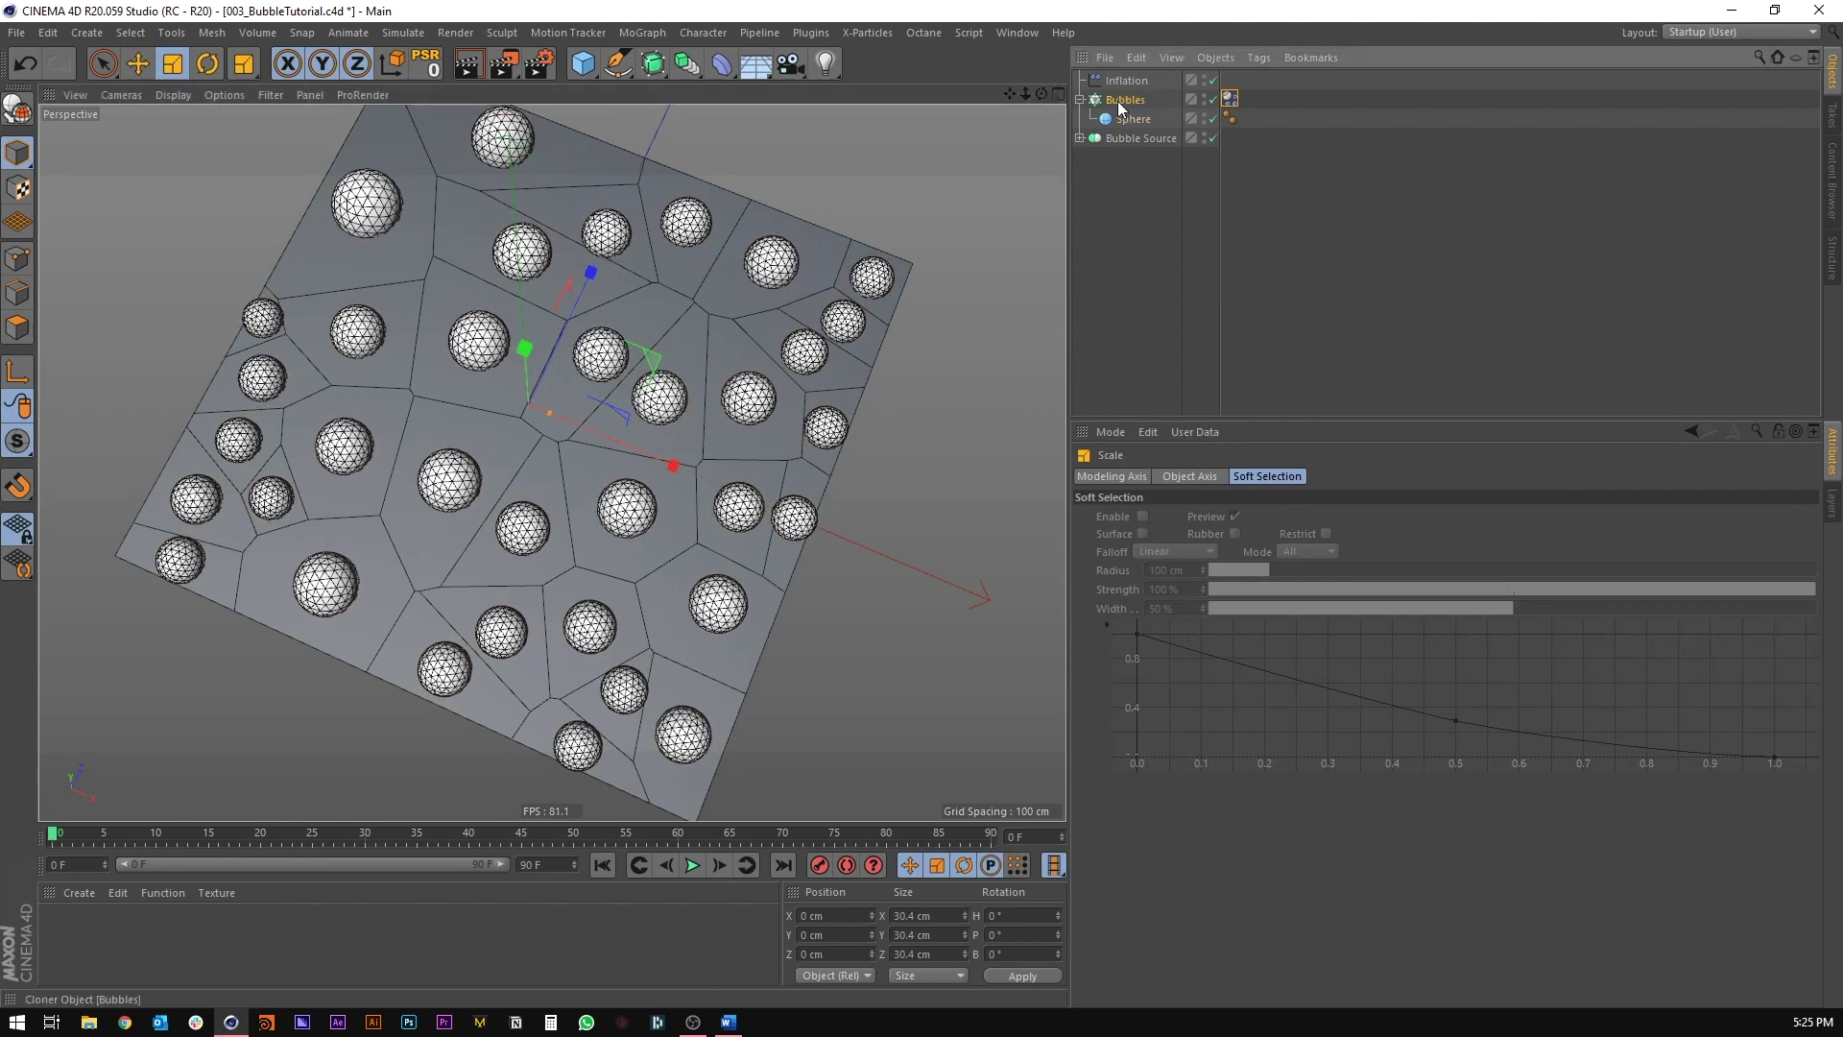
left_click_drag(1380, 707, 1413, 711)
left_click_drag(566, 422, 621, 480, "alt")
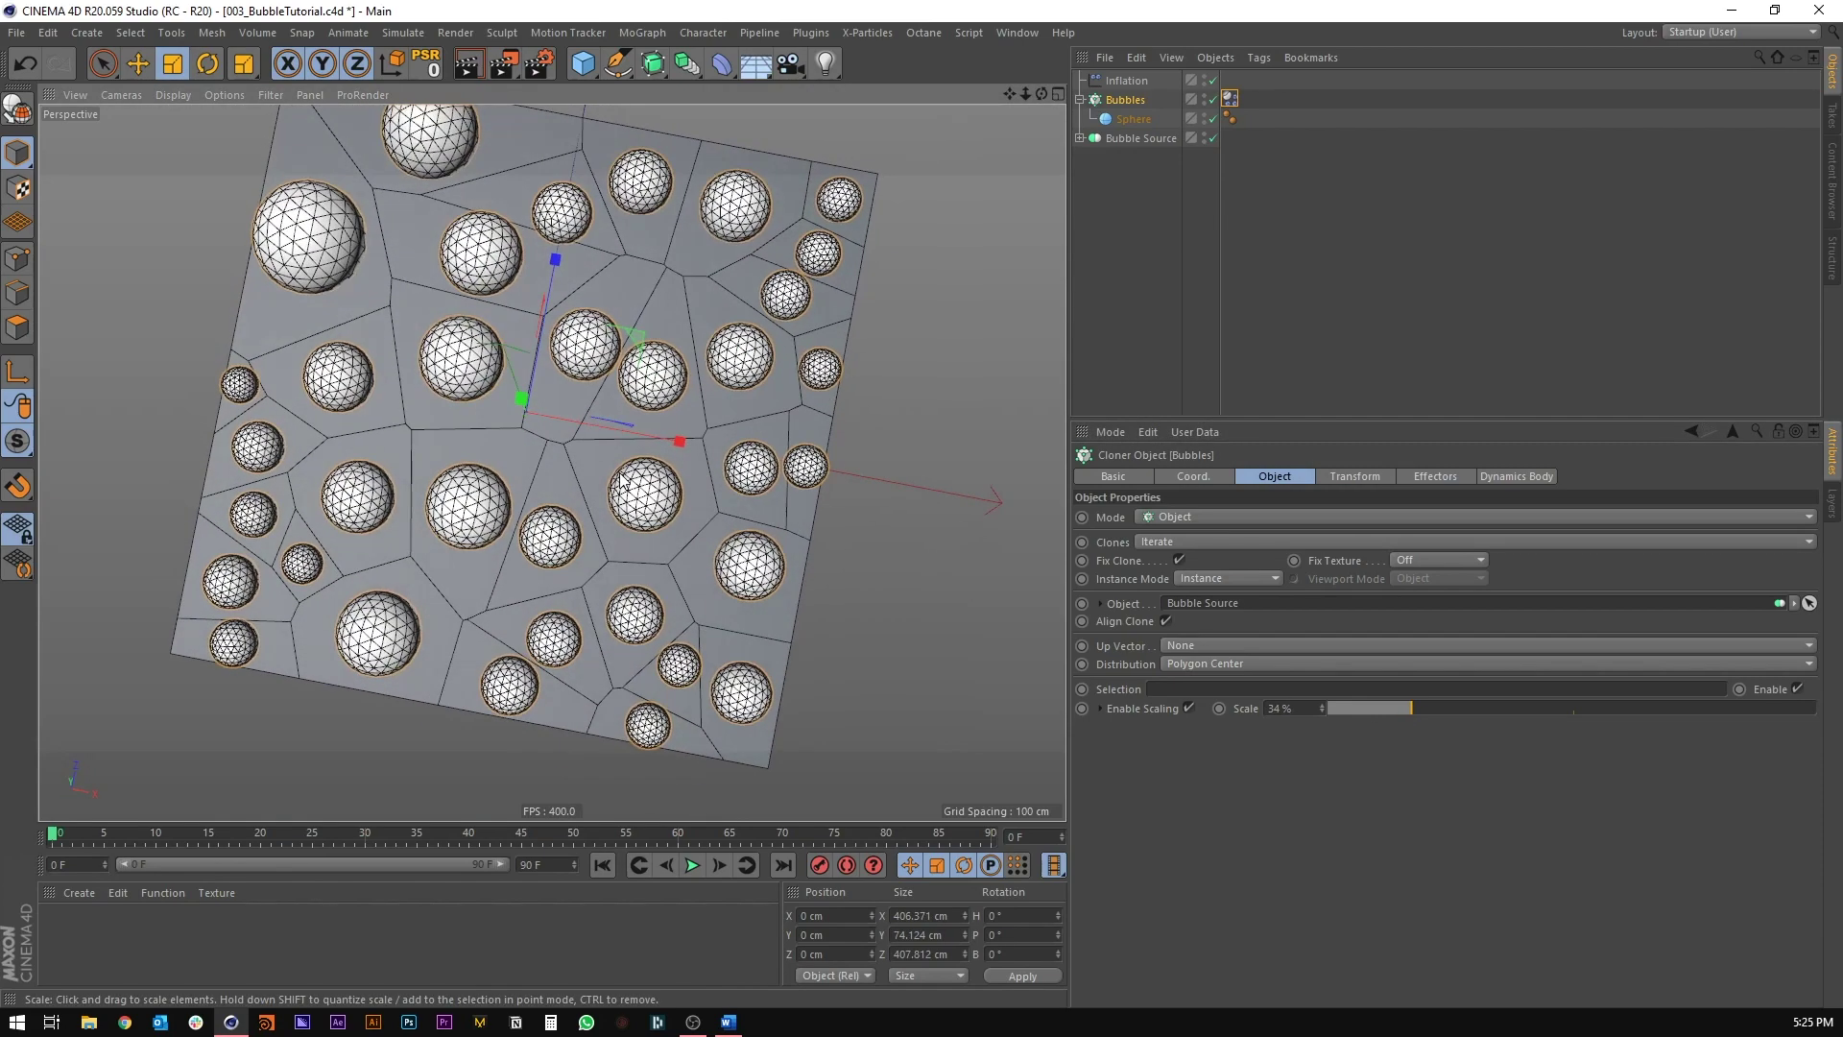
left_click_drag(589, 390, 547, 461, "alt")
left_click(1273, 290)
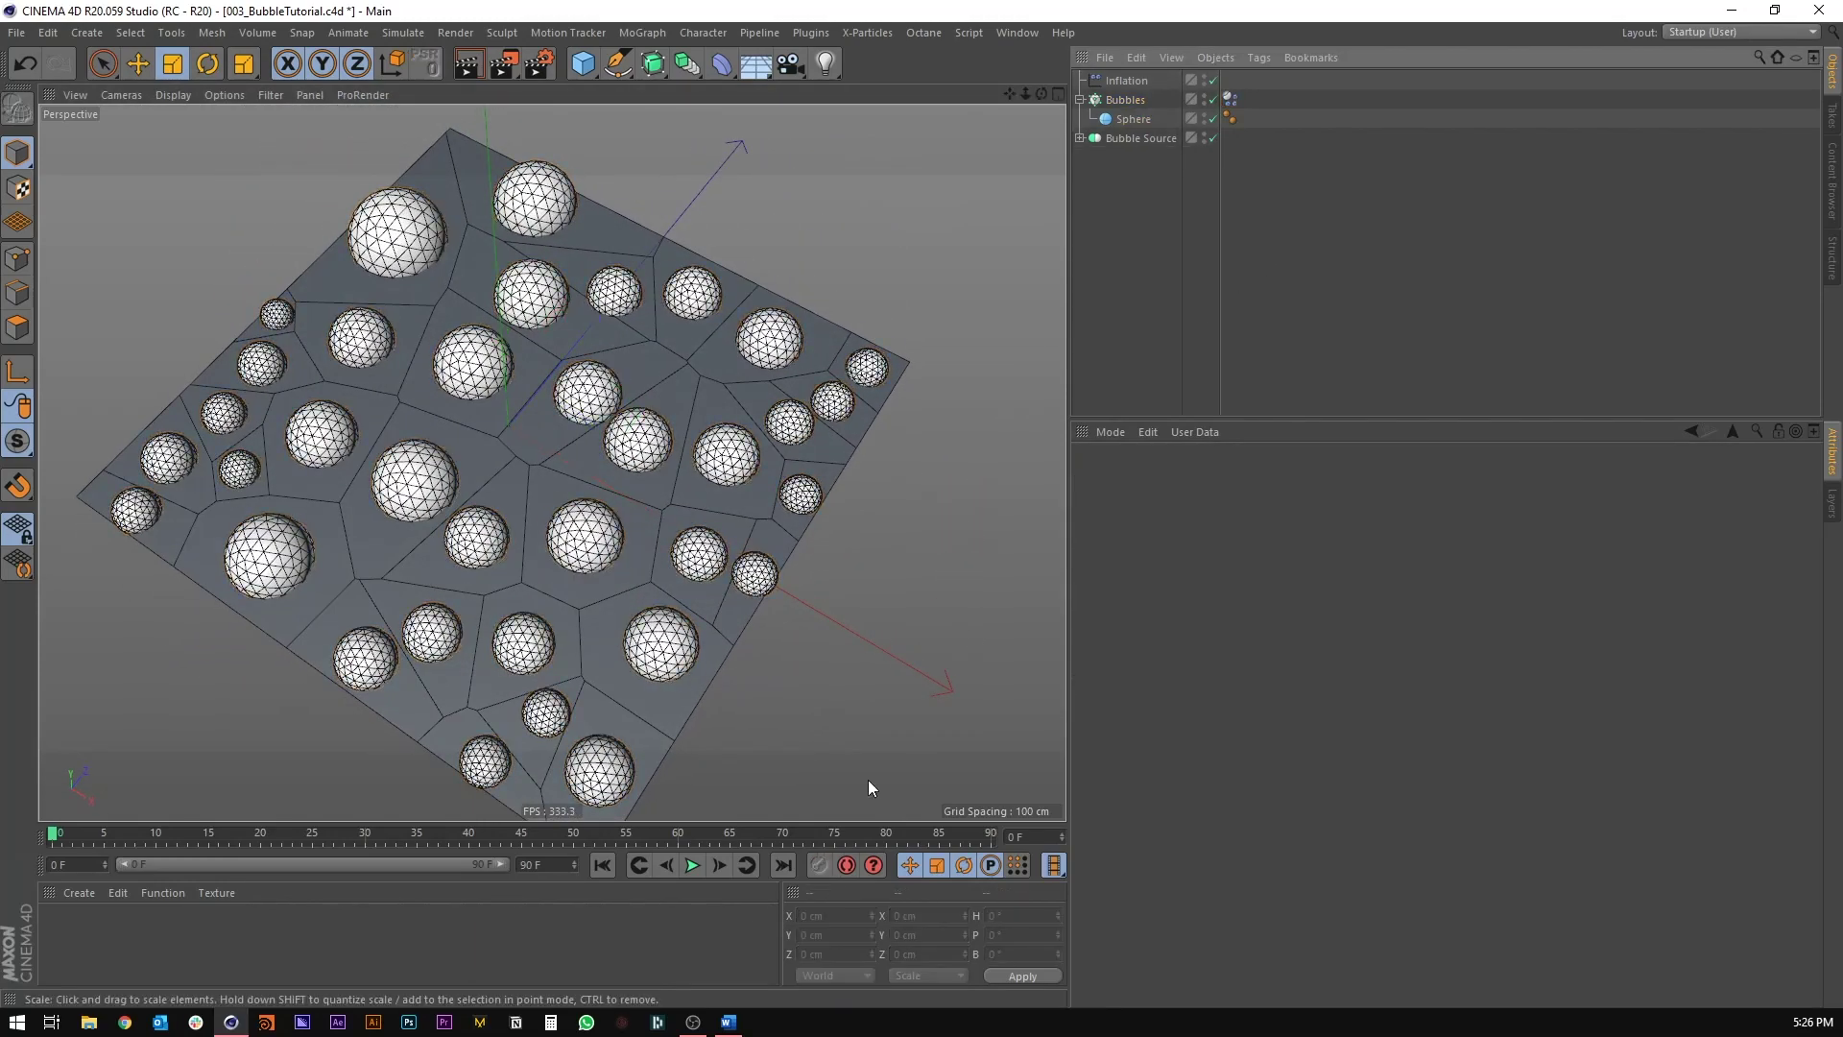
Step: Play the simulation to frame 37 and examine how the differently sized bubbles deform against each other
left_click(694, 866)
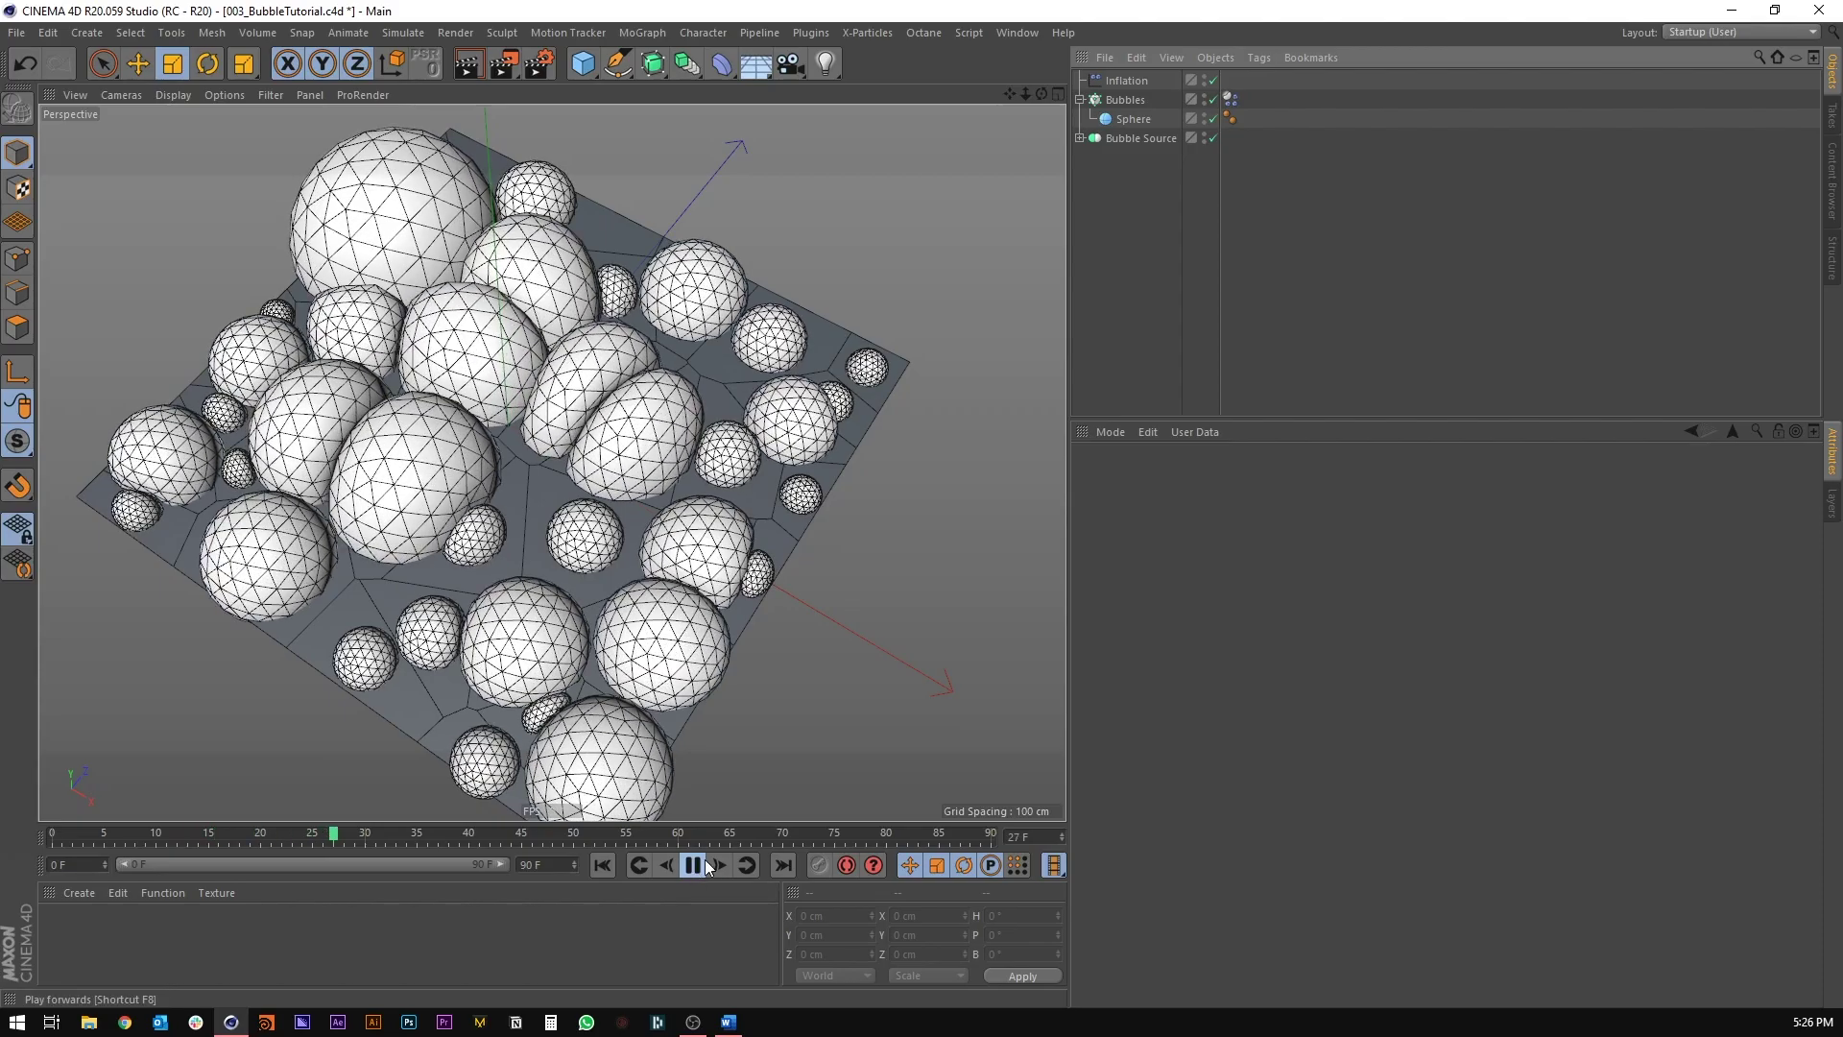
left_click(693, 866)
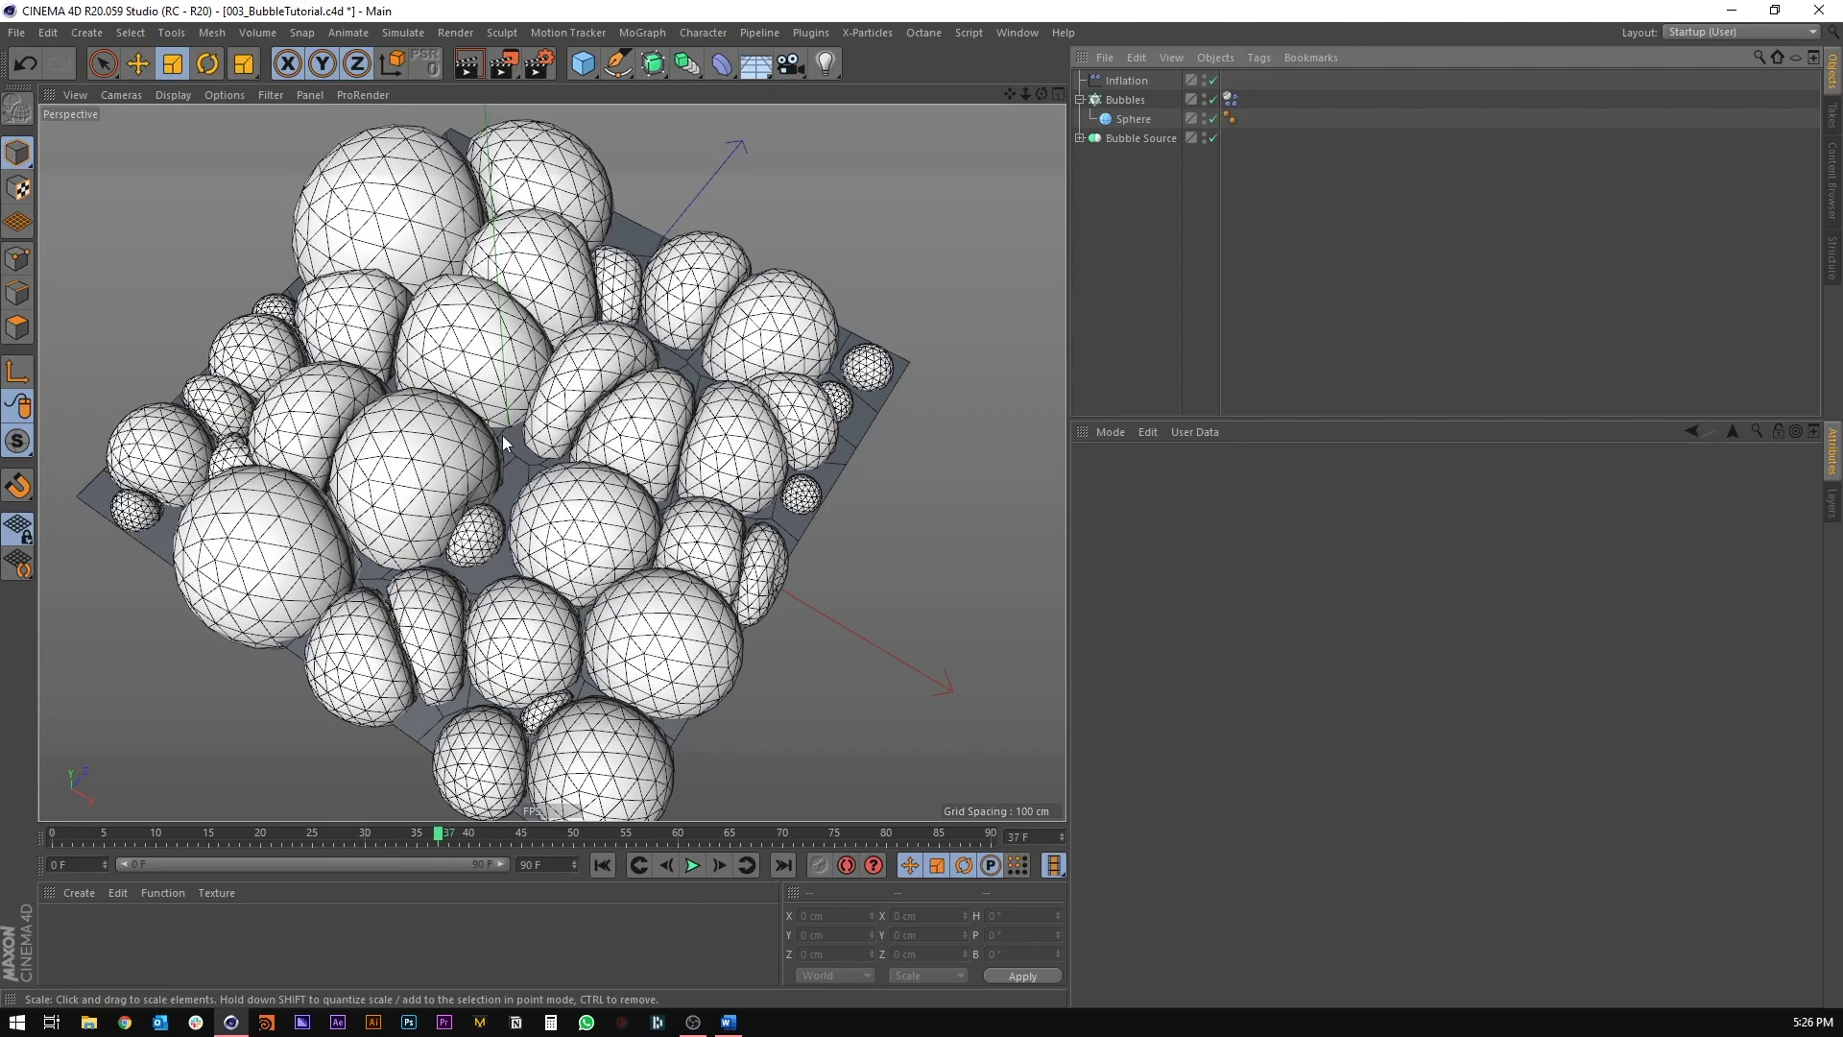
left_click_drag(614, 538, 593, 443, "alt")
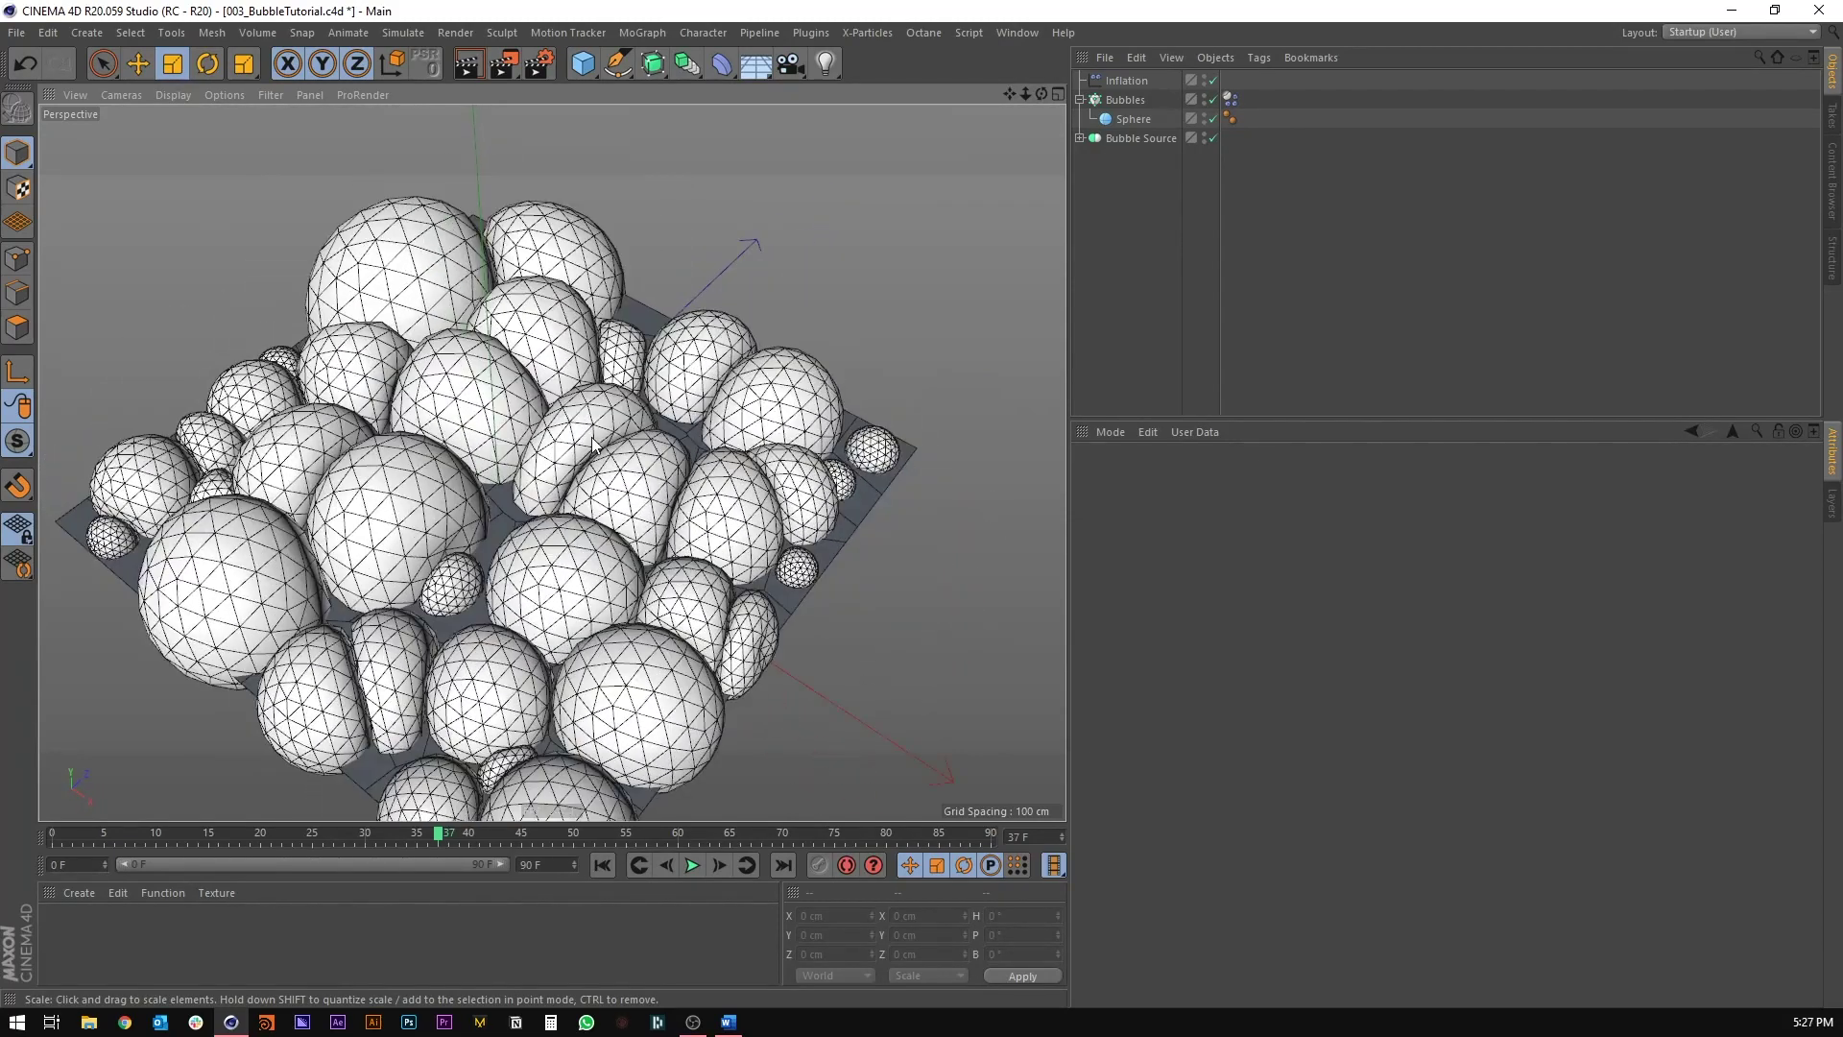
Step: Rewind the animation to frame 0 and save the project
left_click(602, 865)
key("ctrl+s")
left_click_drag(488, 509, 498, 446, "alt")
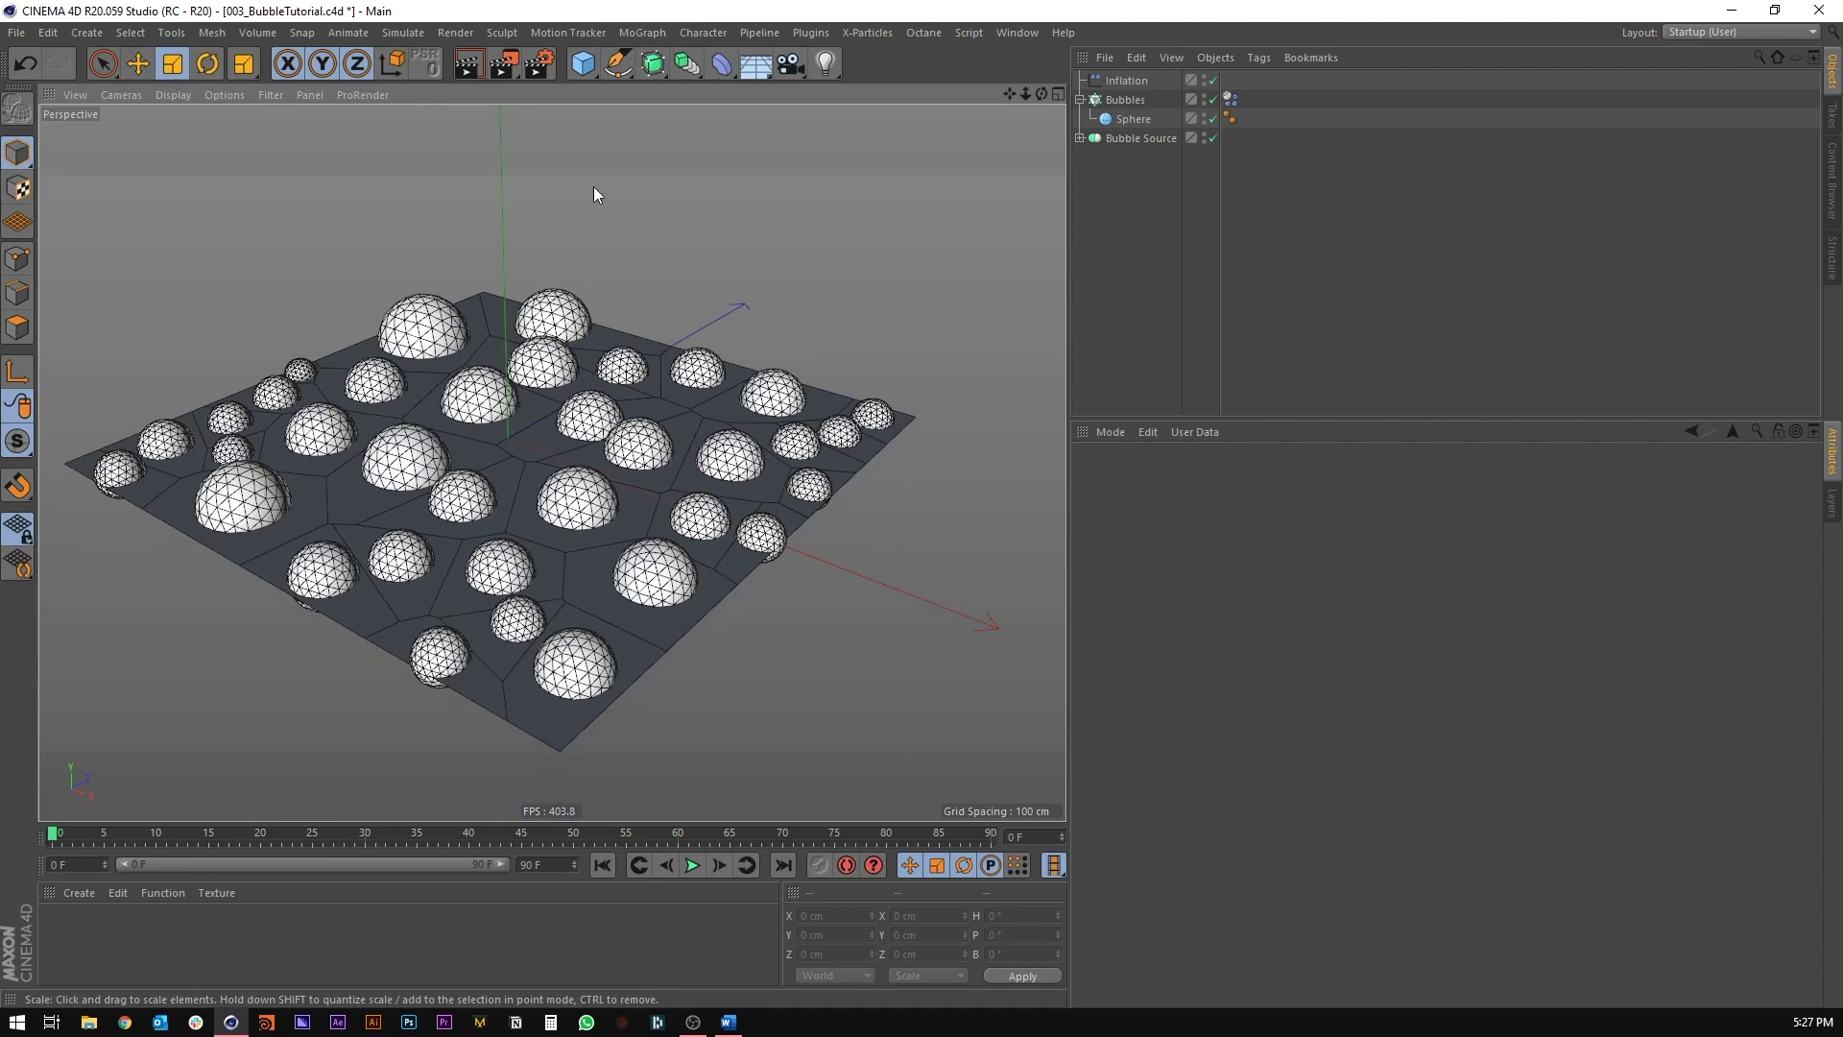
Step: Hide the Bubbles cloner, examine the Voronoi-fractured plane beneath it, and show the cloner again
double_click(1203, 96, "alt")
left_click_drag(588, 413, 506, 421, "alt")
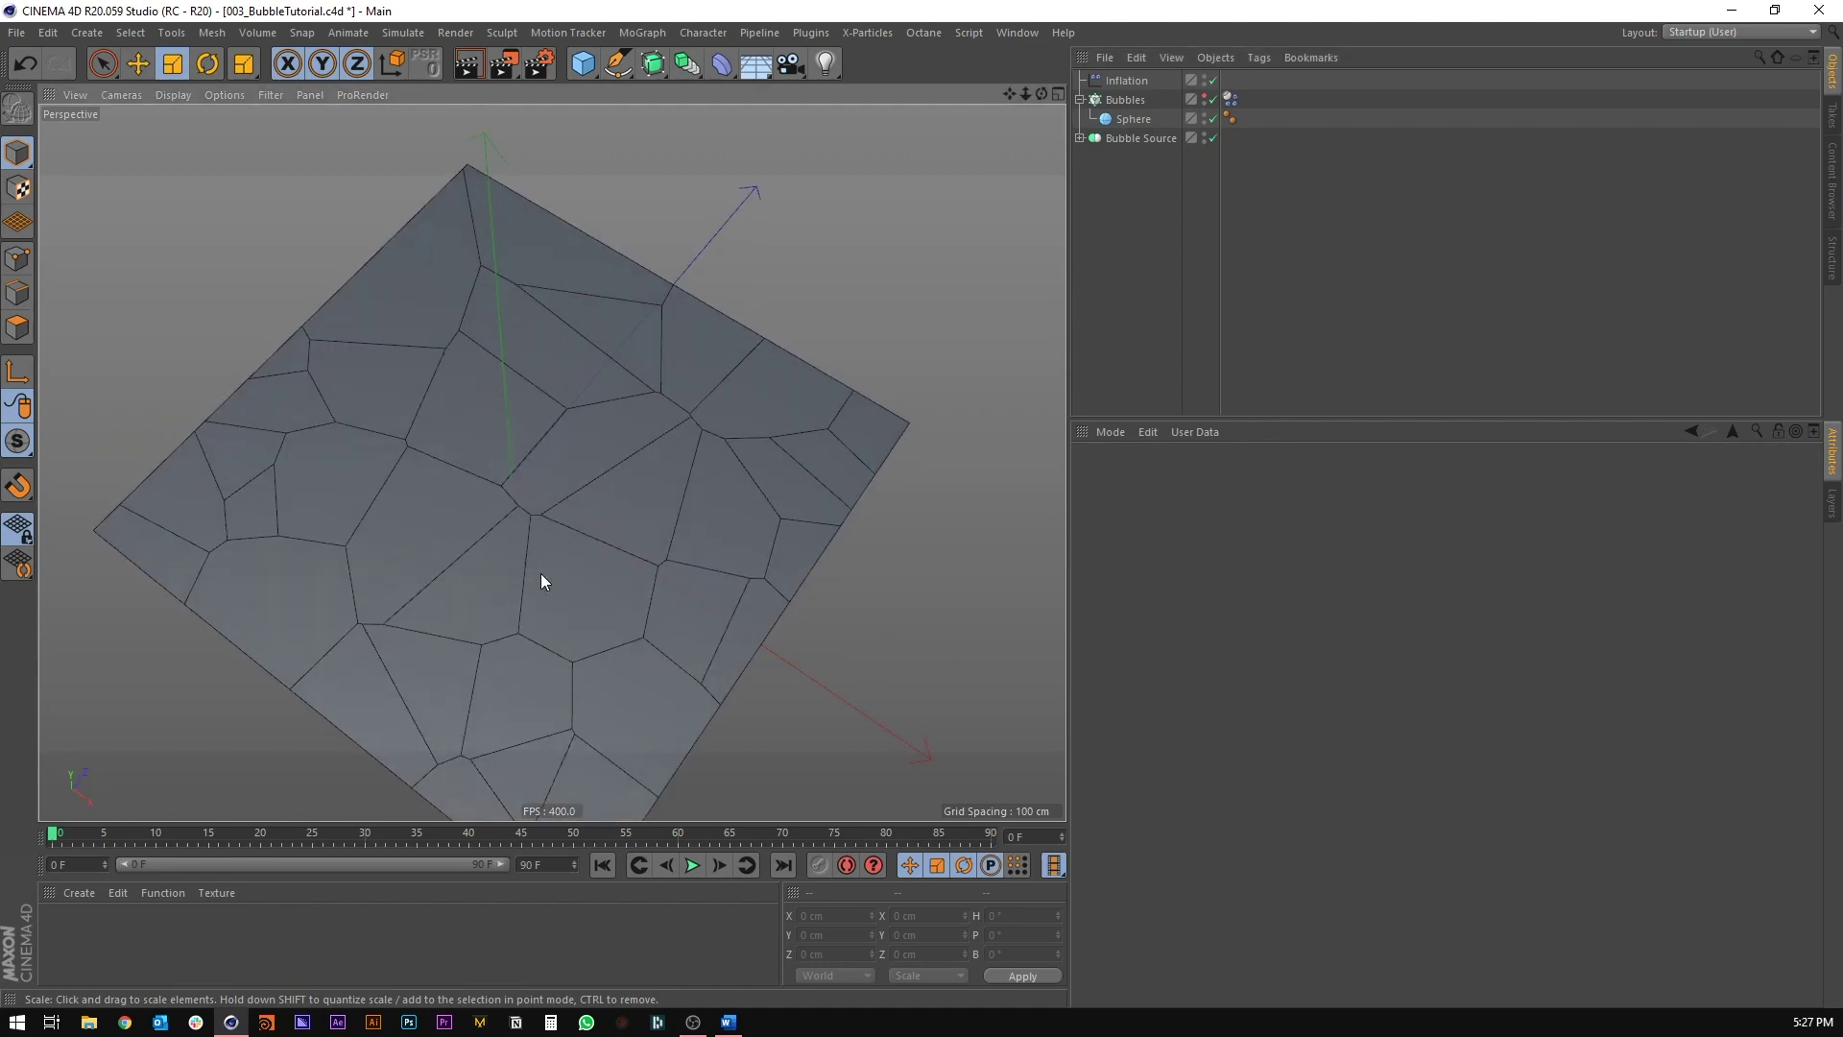
left_click(1204, 96, "alt")
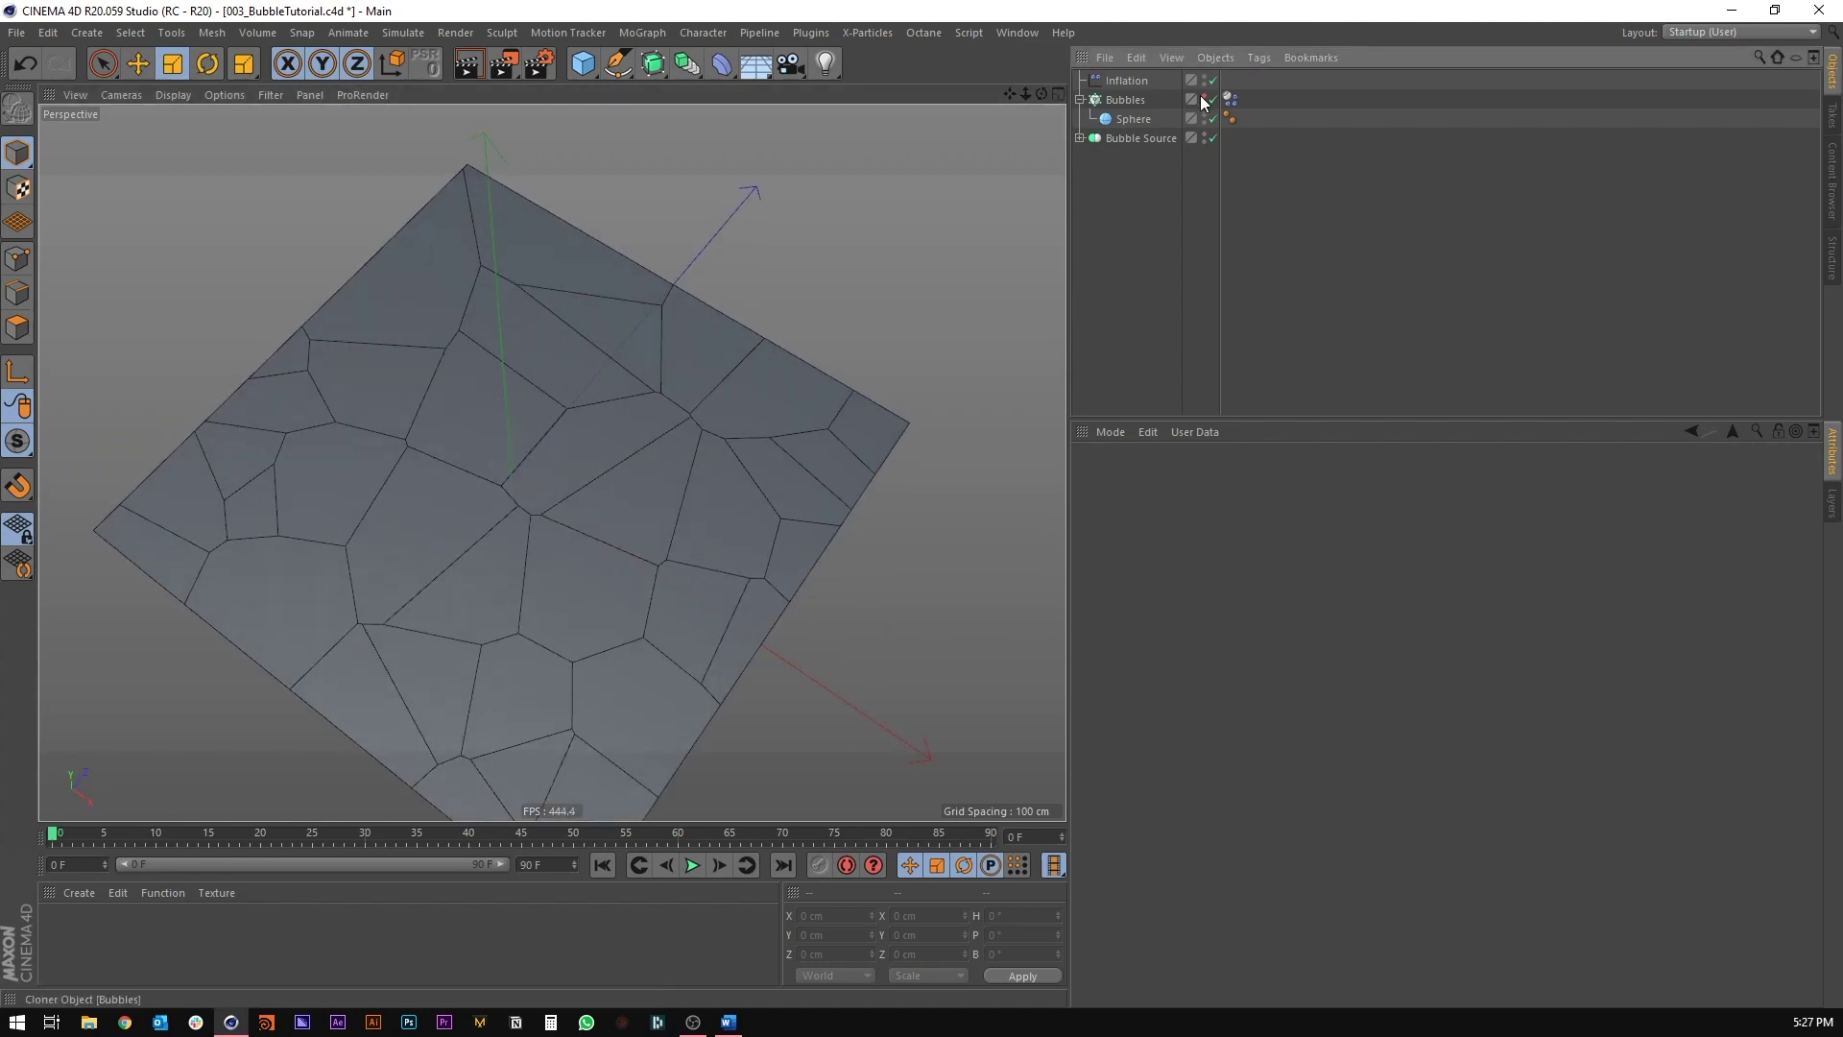
Step: Add a cube at the bubbles' center and set its Y size to 80 cm to enclose their height
left_click(1126, 104)
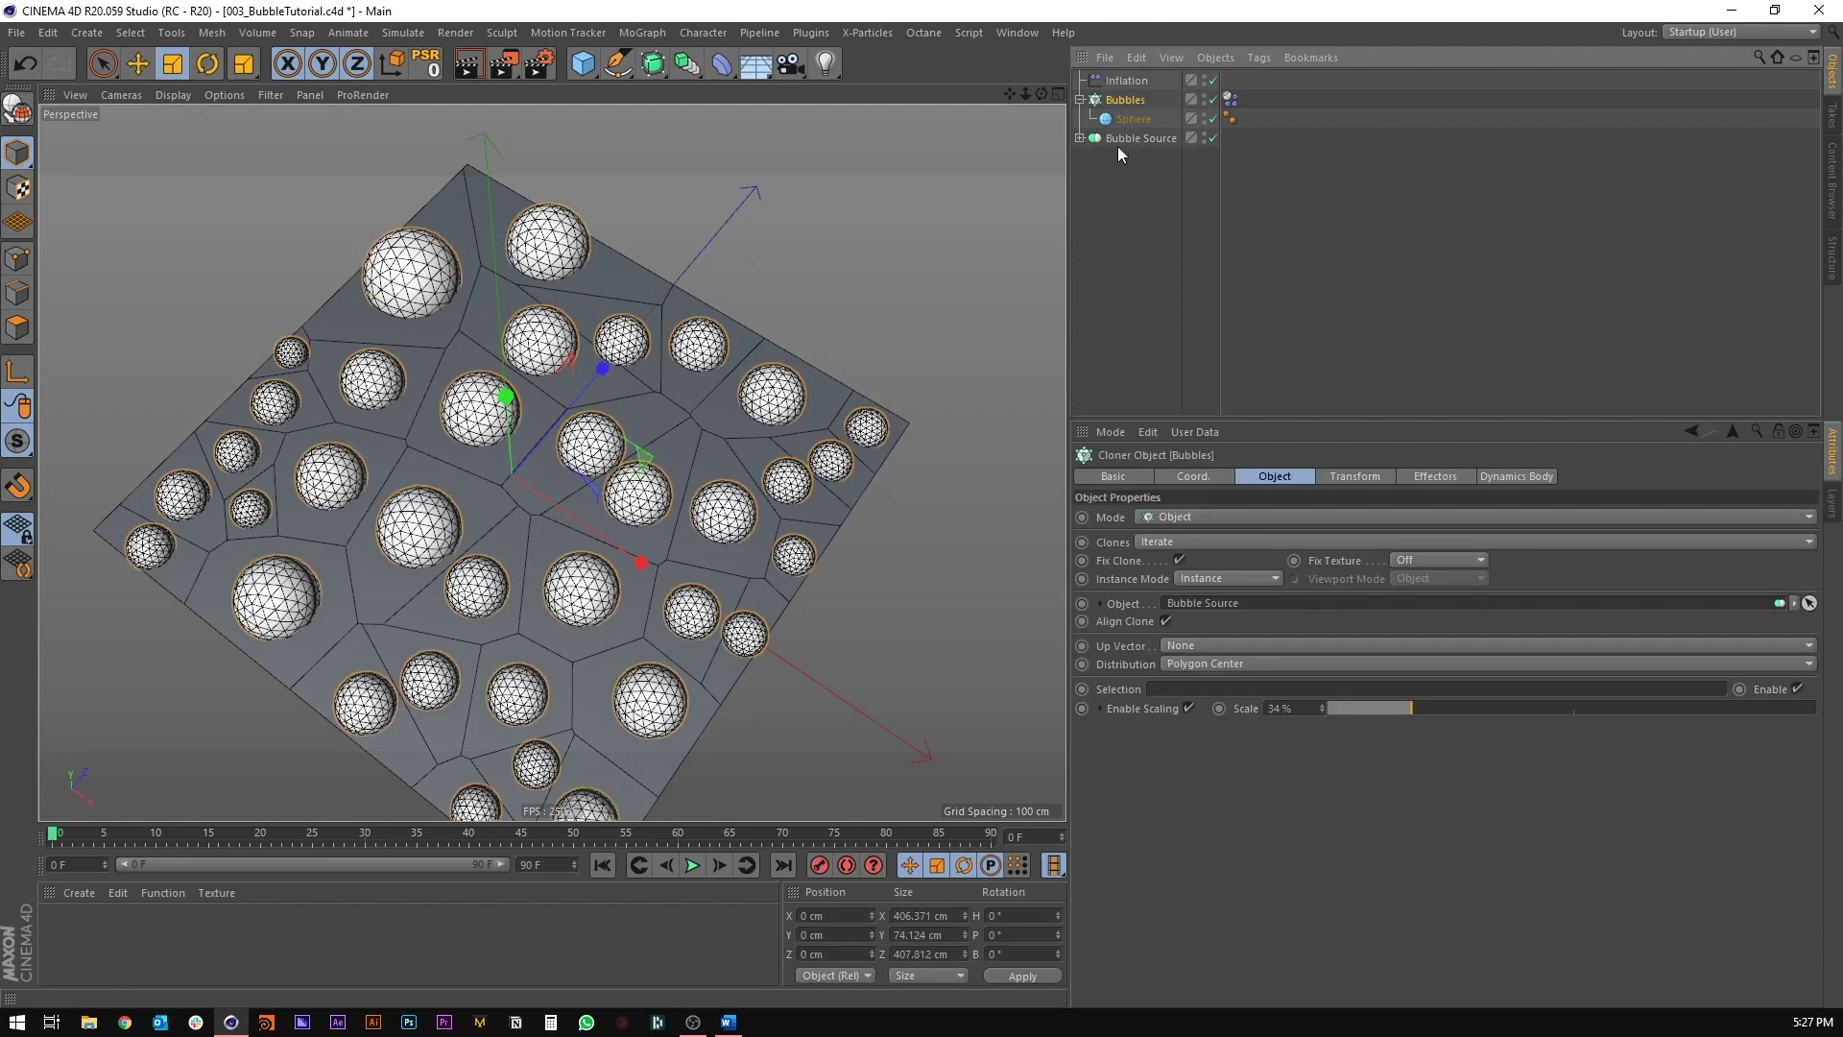
left_click(584, 64)
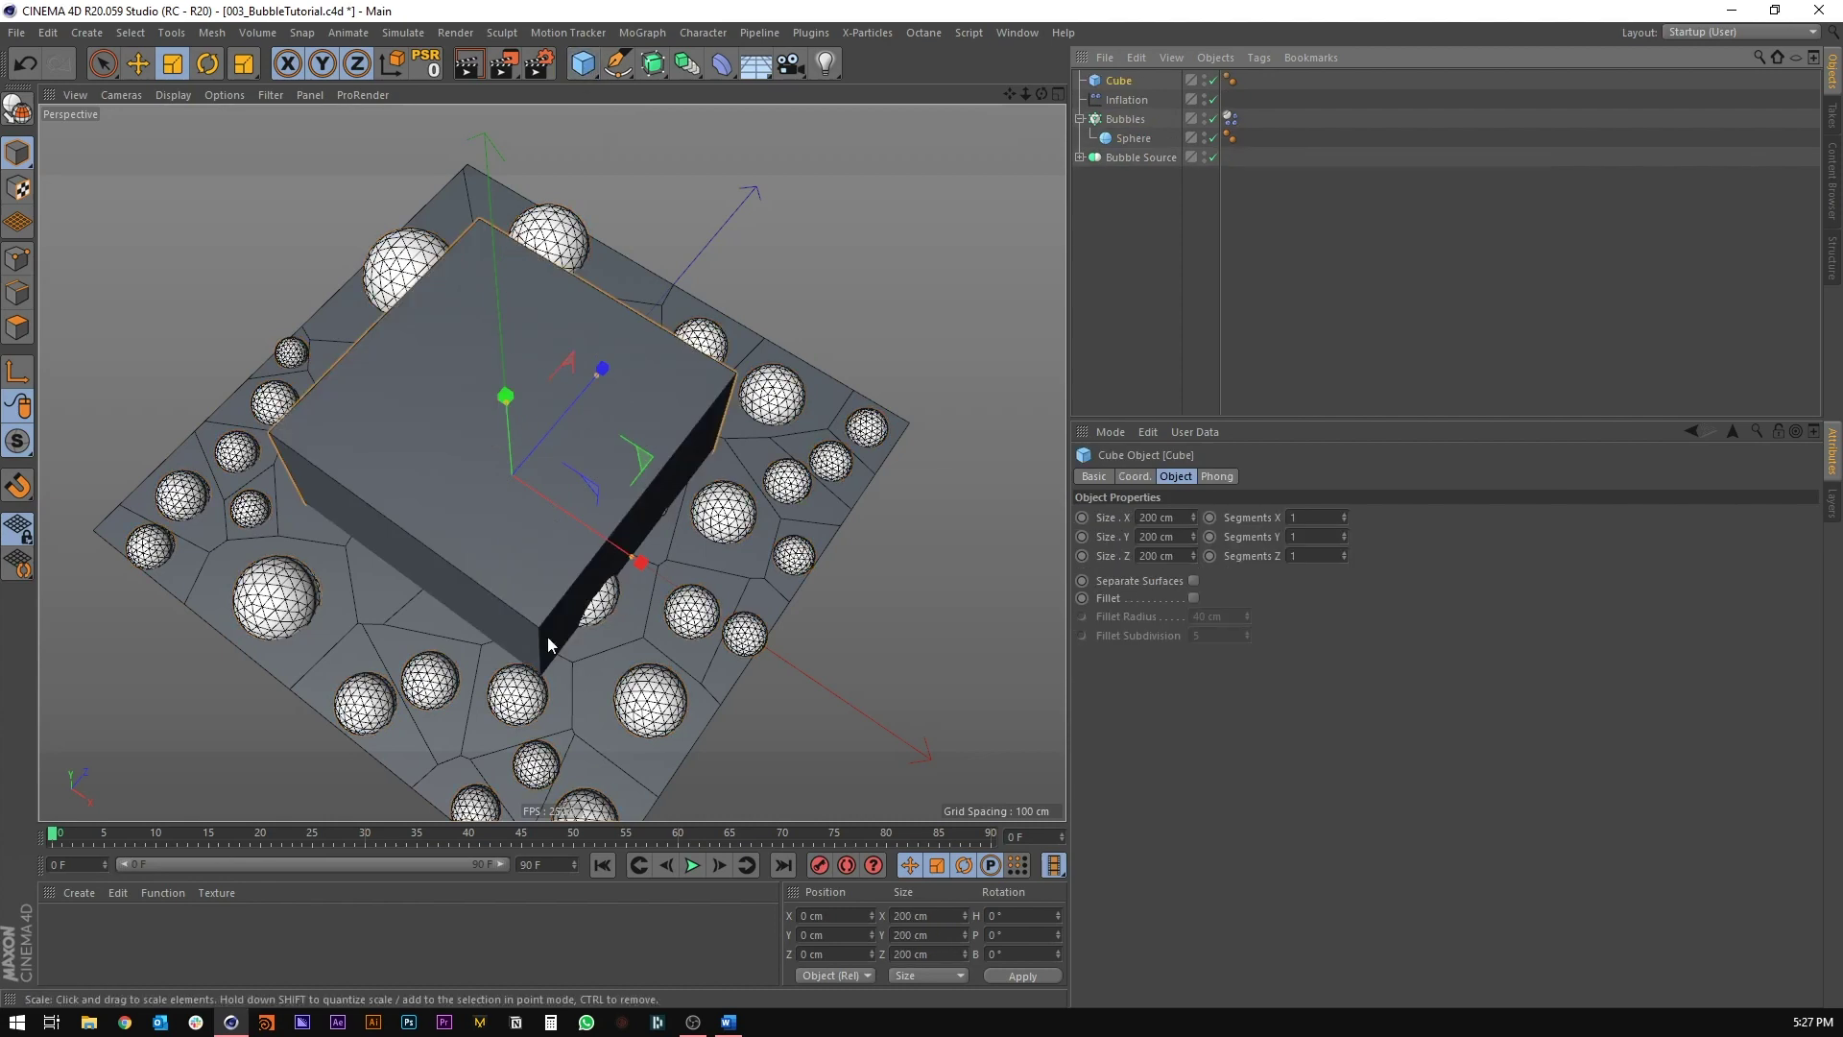
left_click_drag(548, 636, 507, 384, "alt")
middle_click(471, 460)
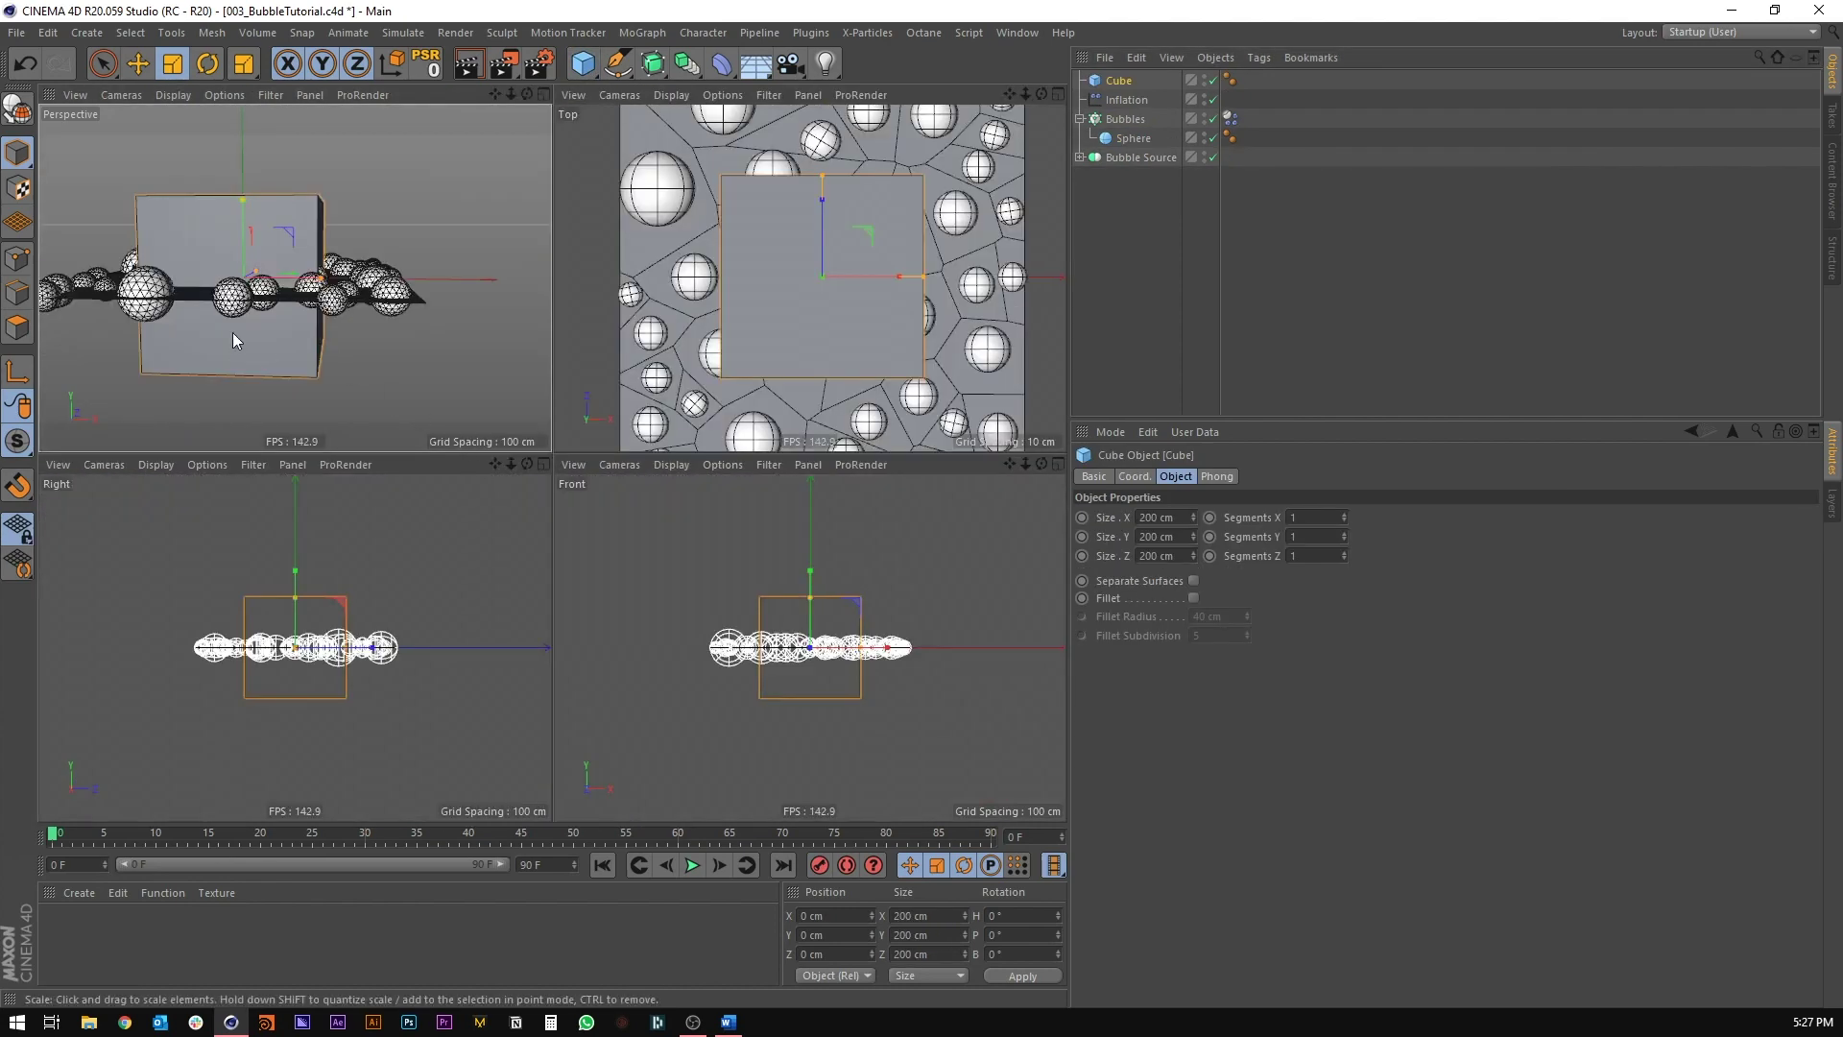
middle_click(315, 642)
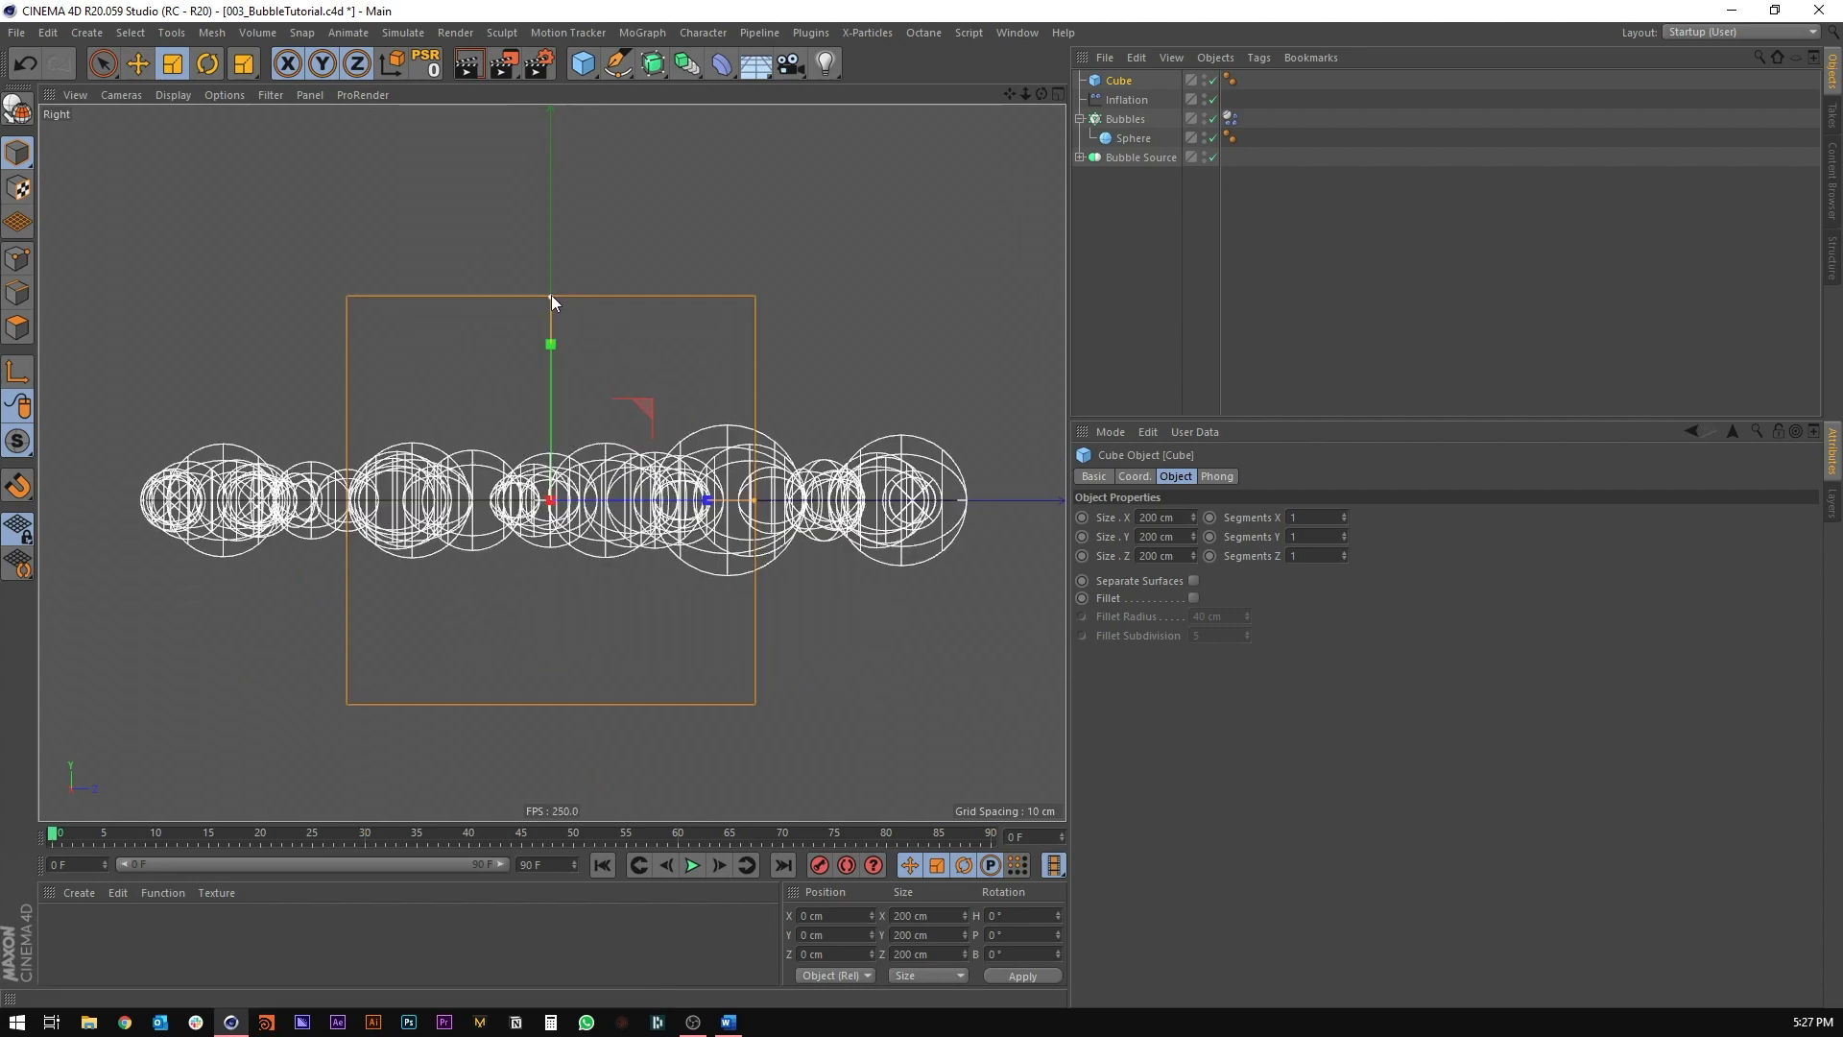
left_click_drag(551, 296, 549, 421)
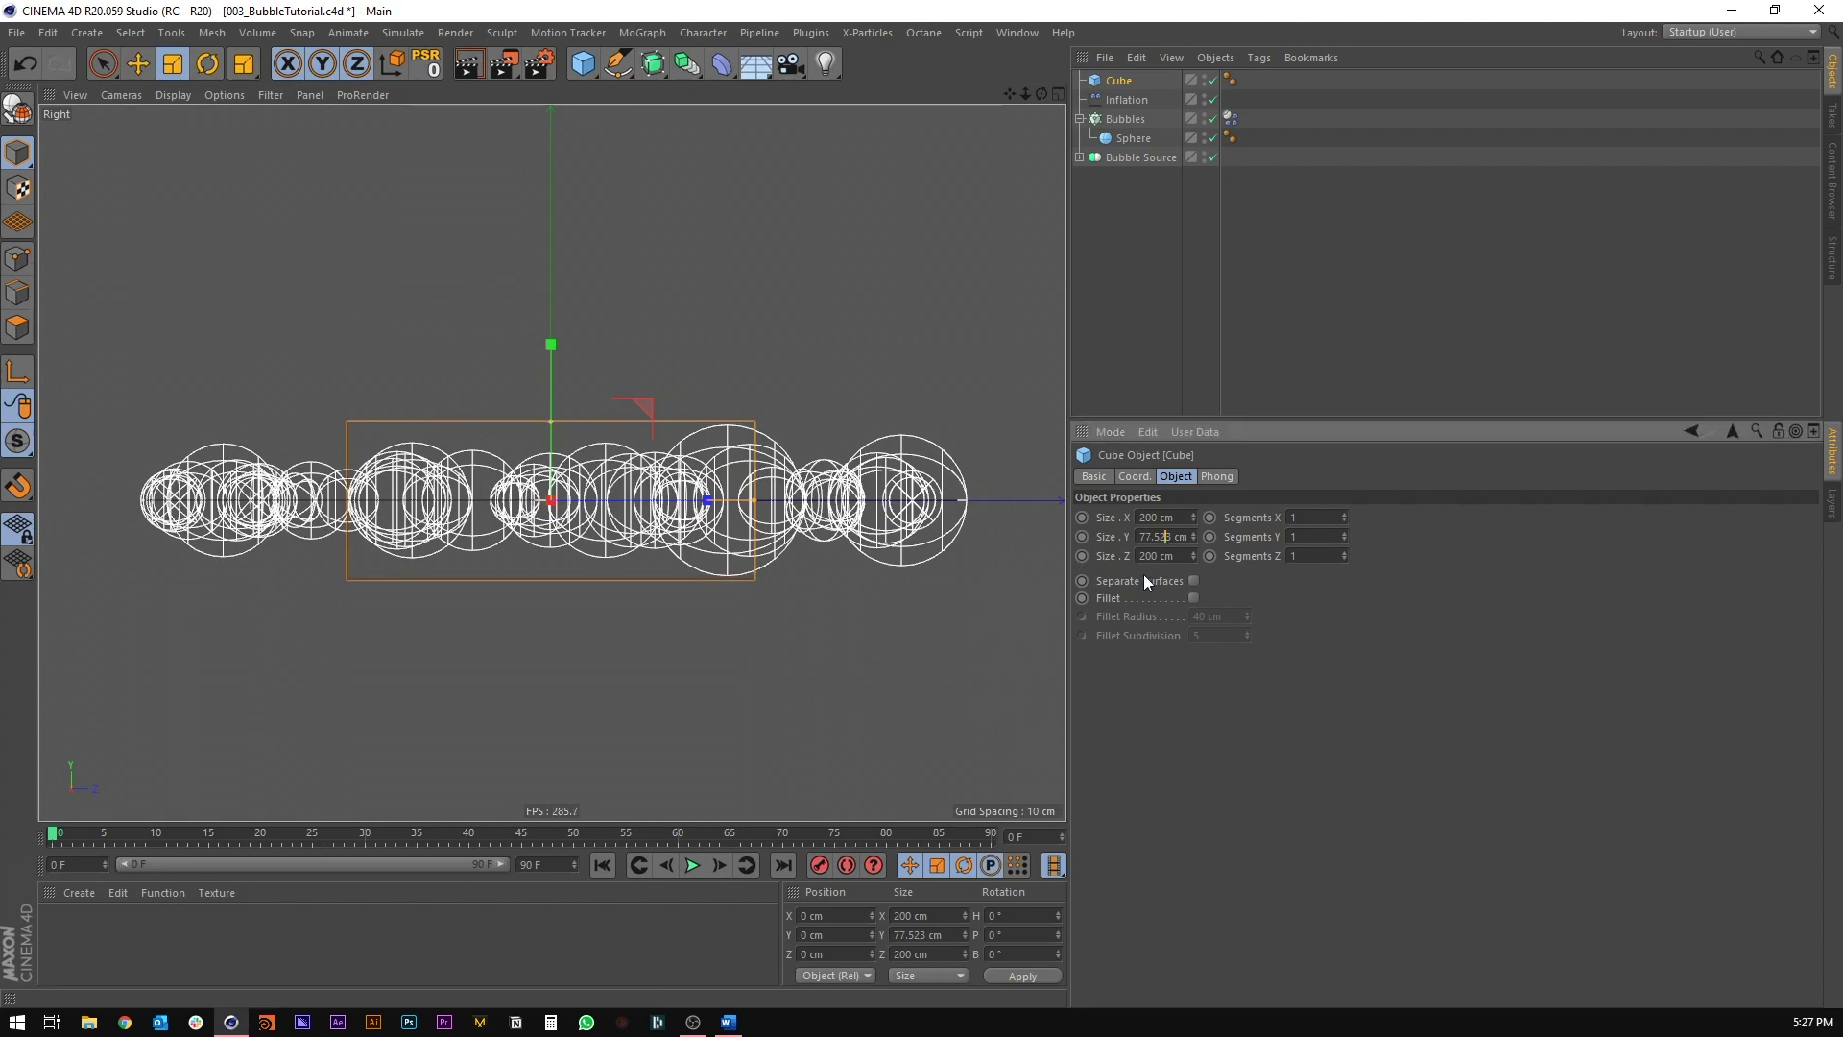
type("80")
key("Return")
Step: Compare the cube's height with the bubbles and switch the Right view's object display from isoparms to Wireframe
scroll(726, 417, "up", 4)
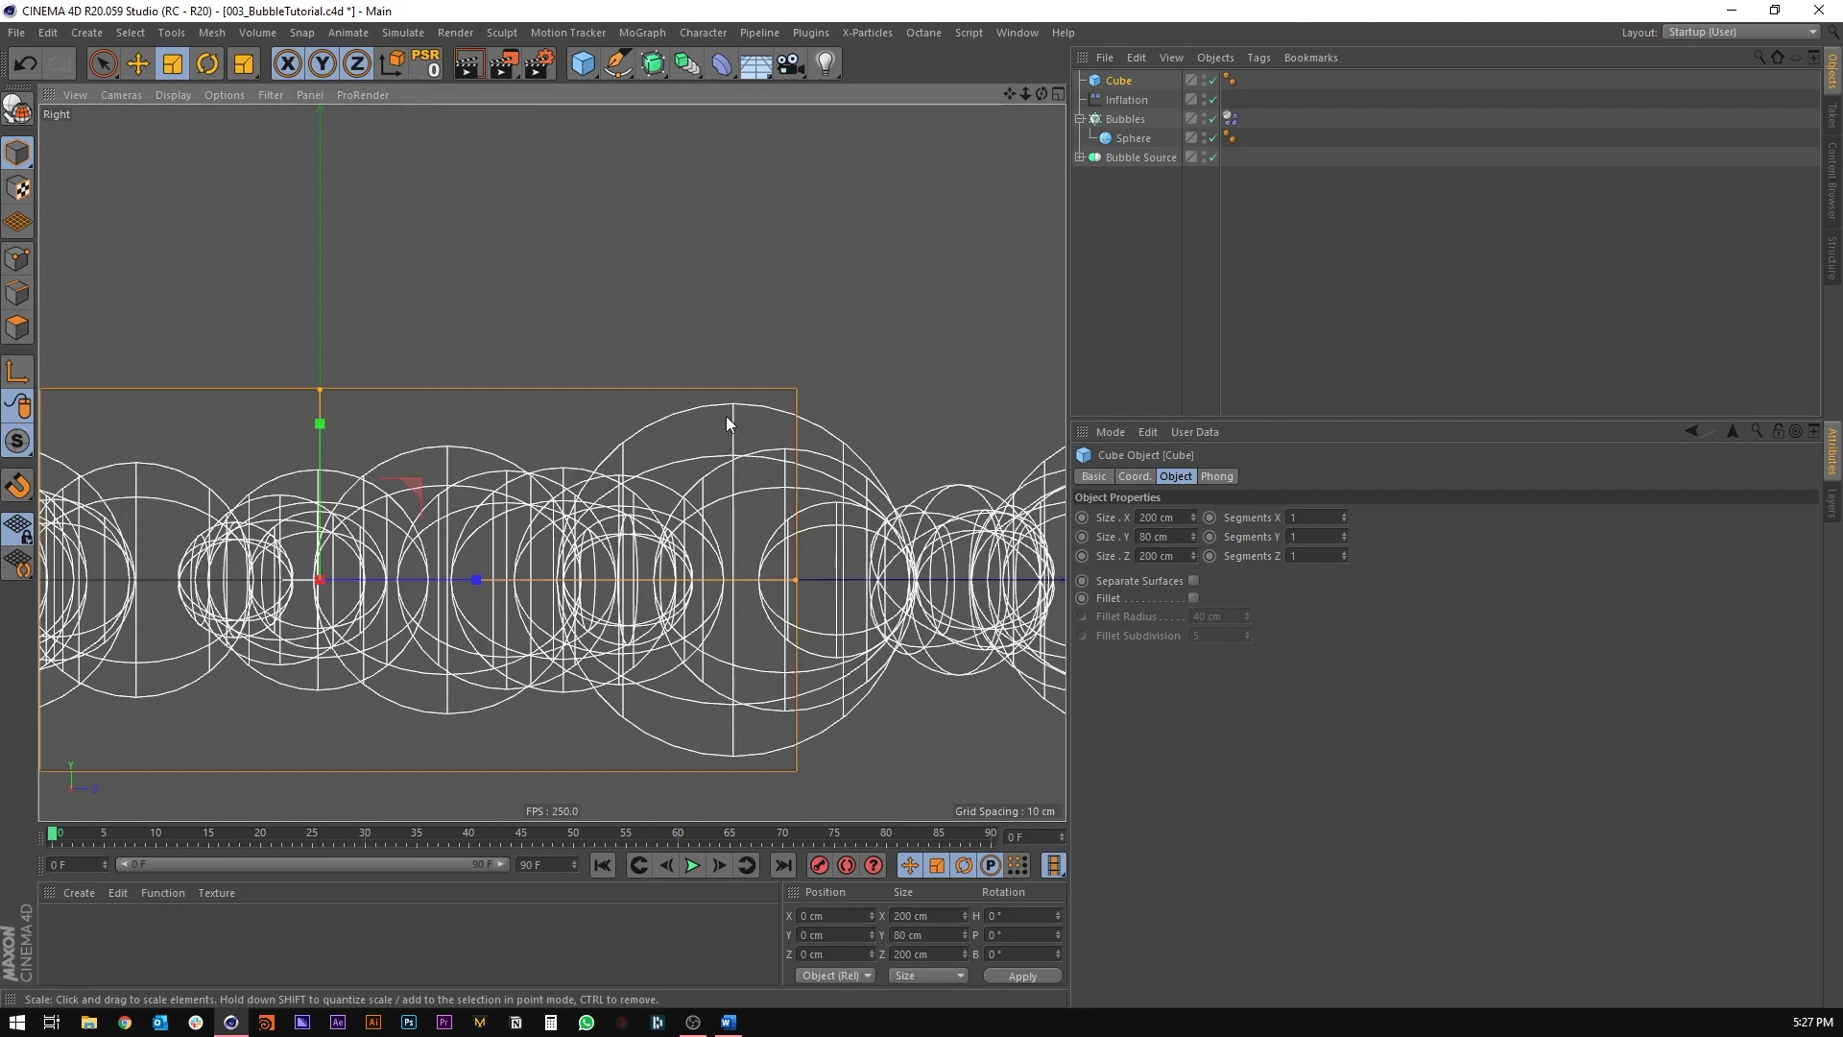
left_click(187, 140)
left_click(180, 93)
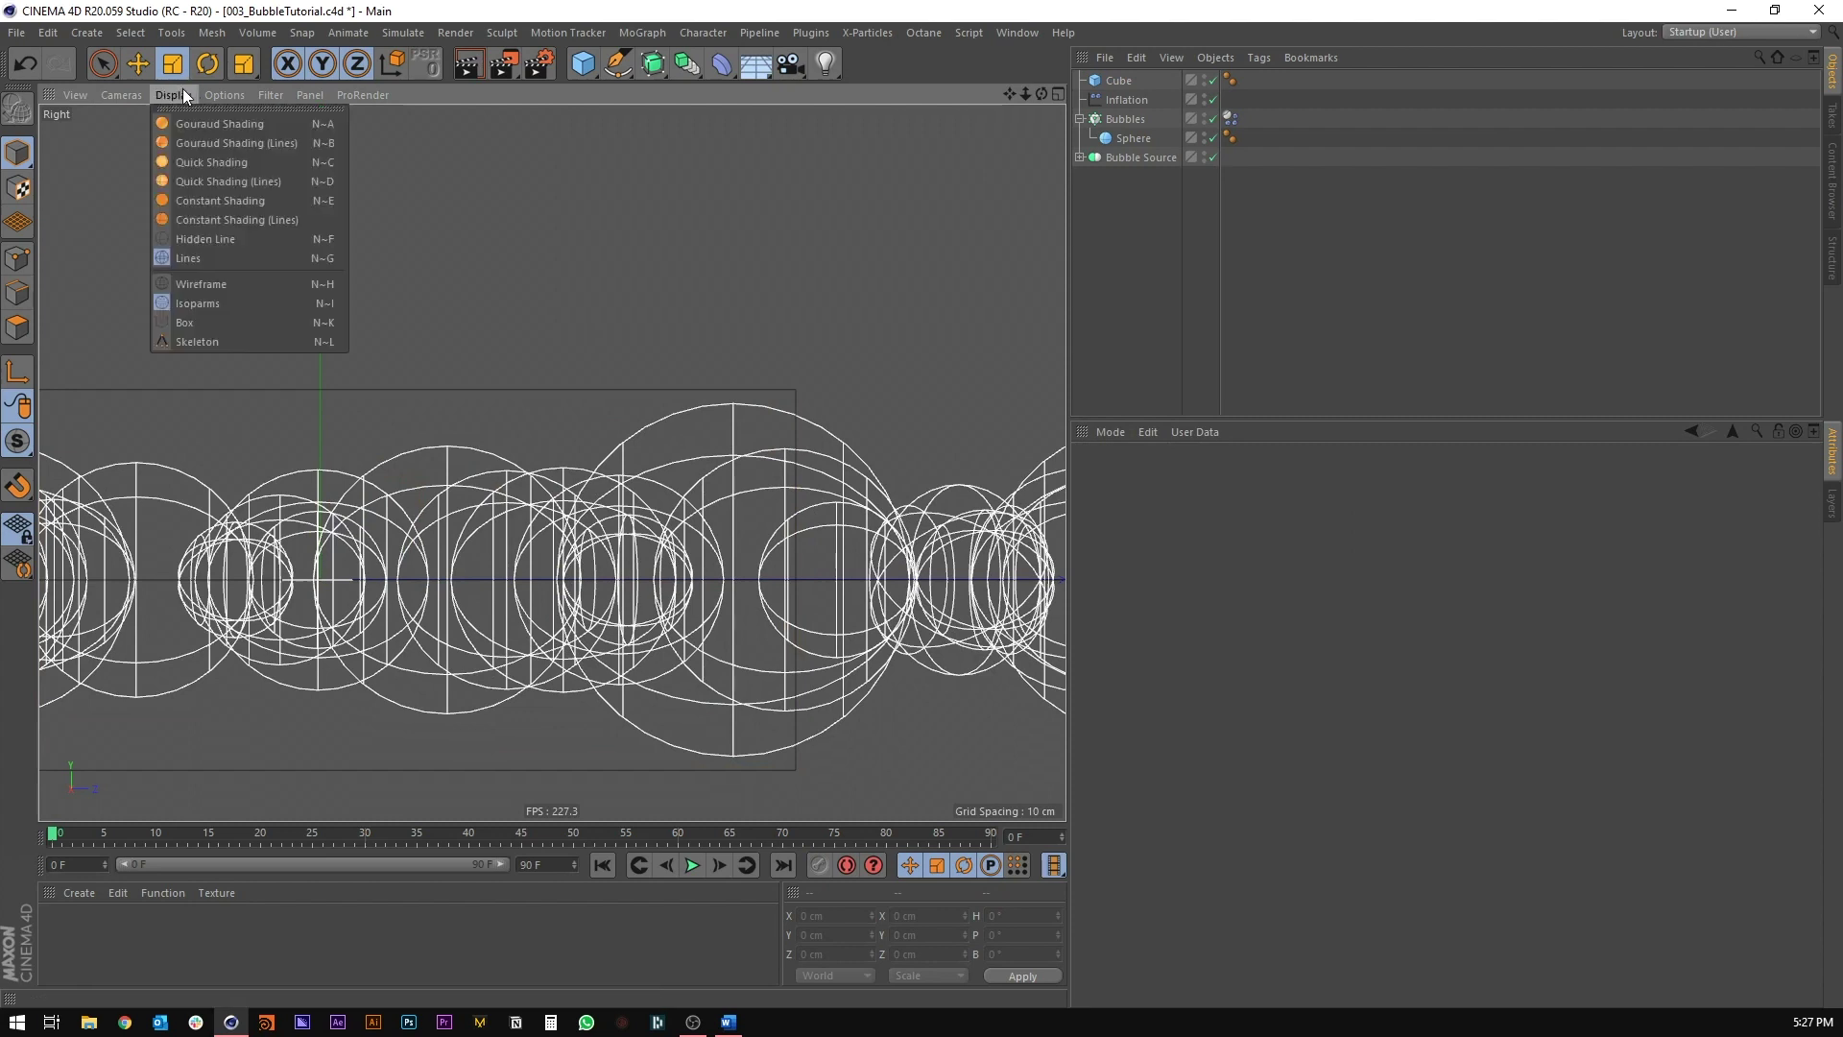
left_click(198, 281)
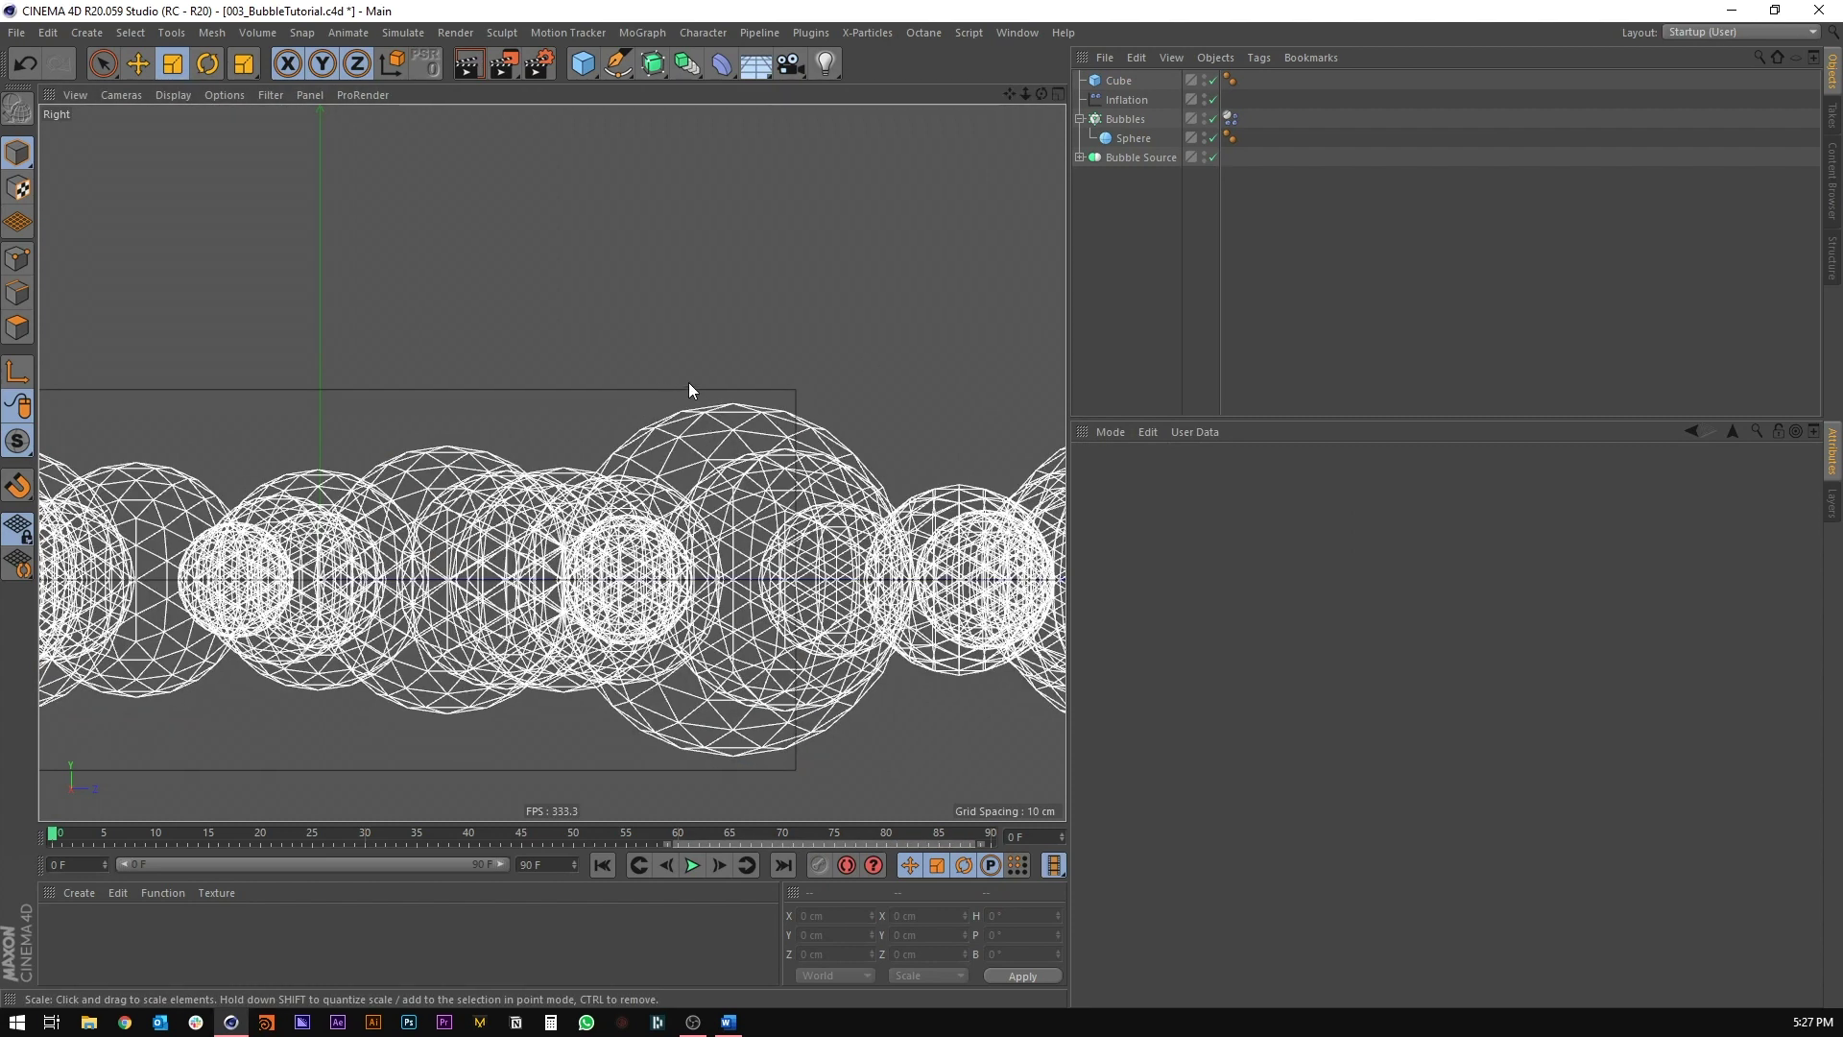
Step: Set the cube's X and Z sizes to 500 cm so it extends beyond the fractured plane
left_click(1118, 81)
scroll(406, 392, "down", 4)
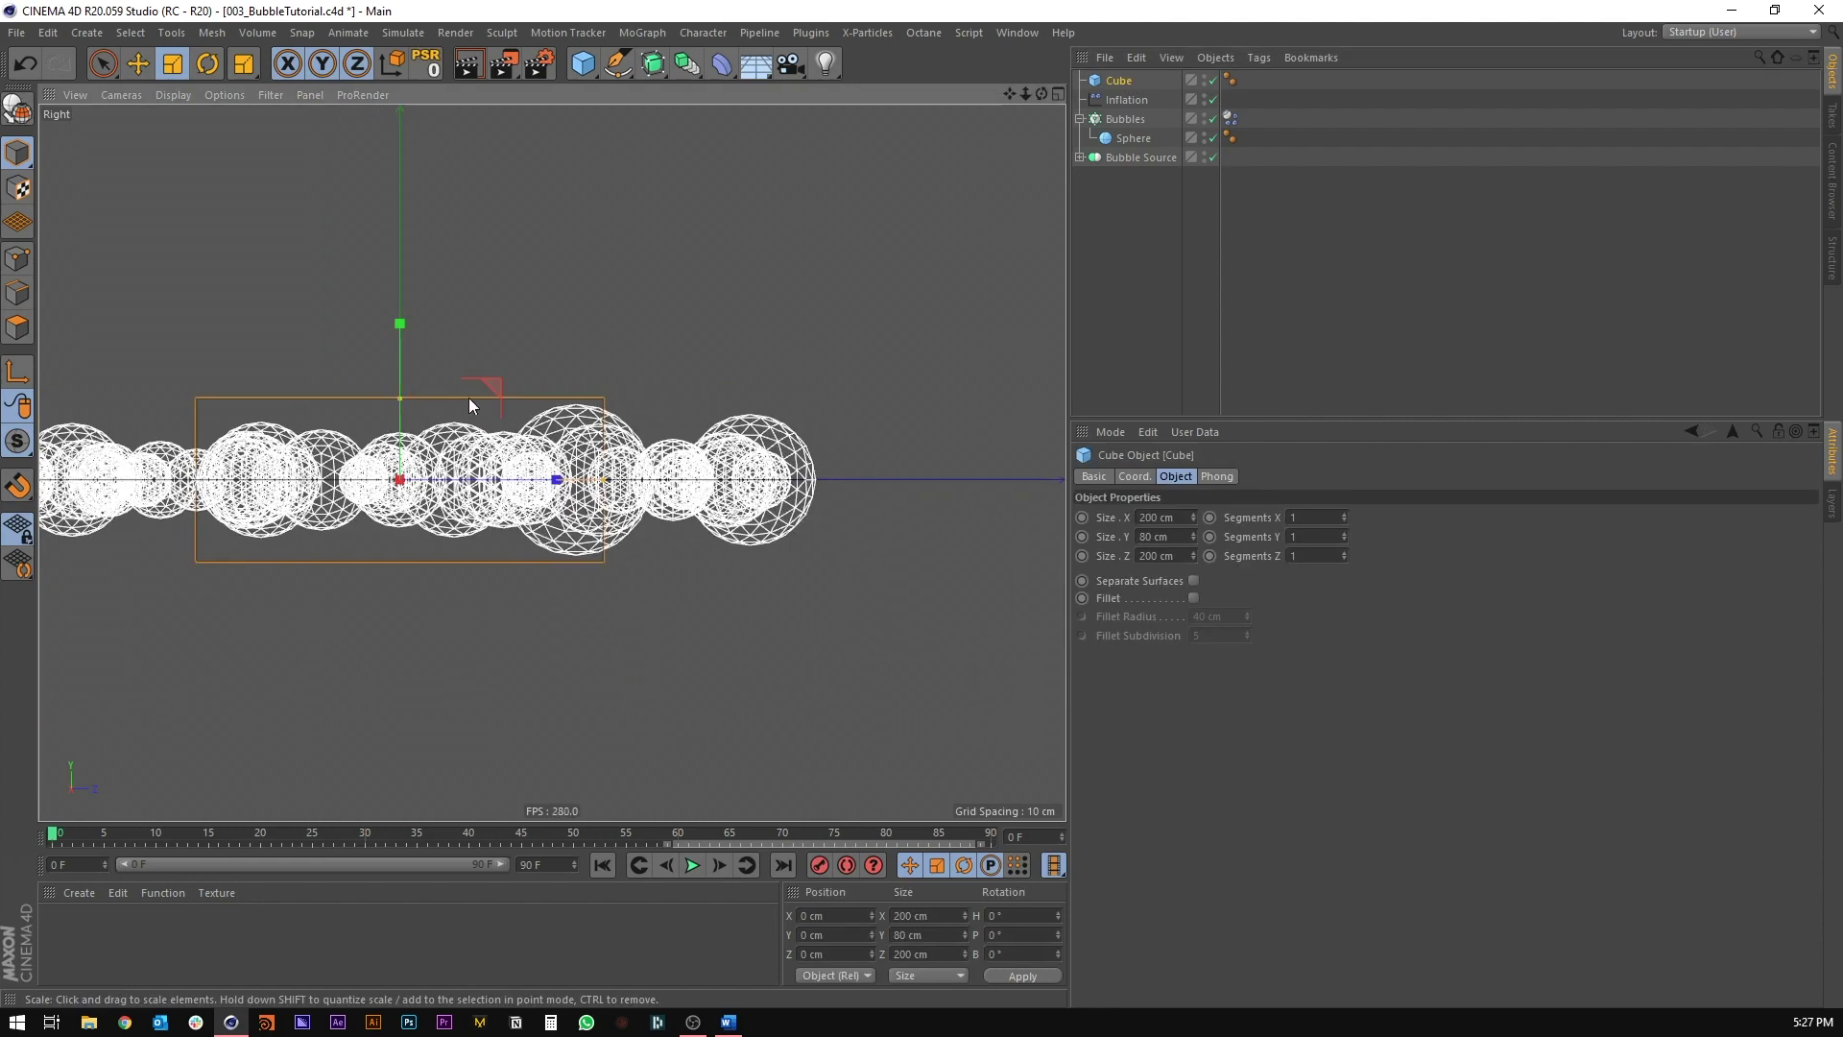
middle_click_drag(469, 399, 620, 408, "alt")
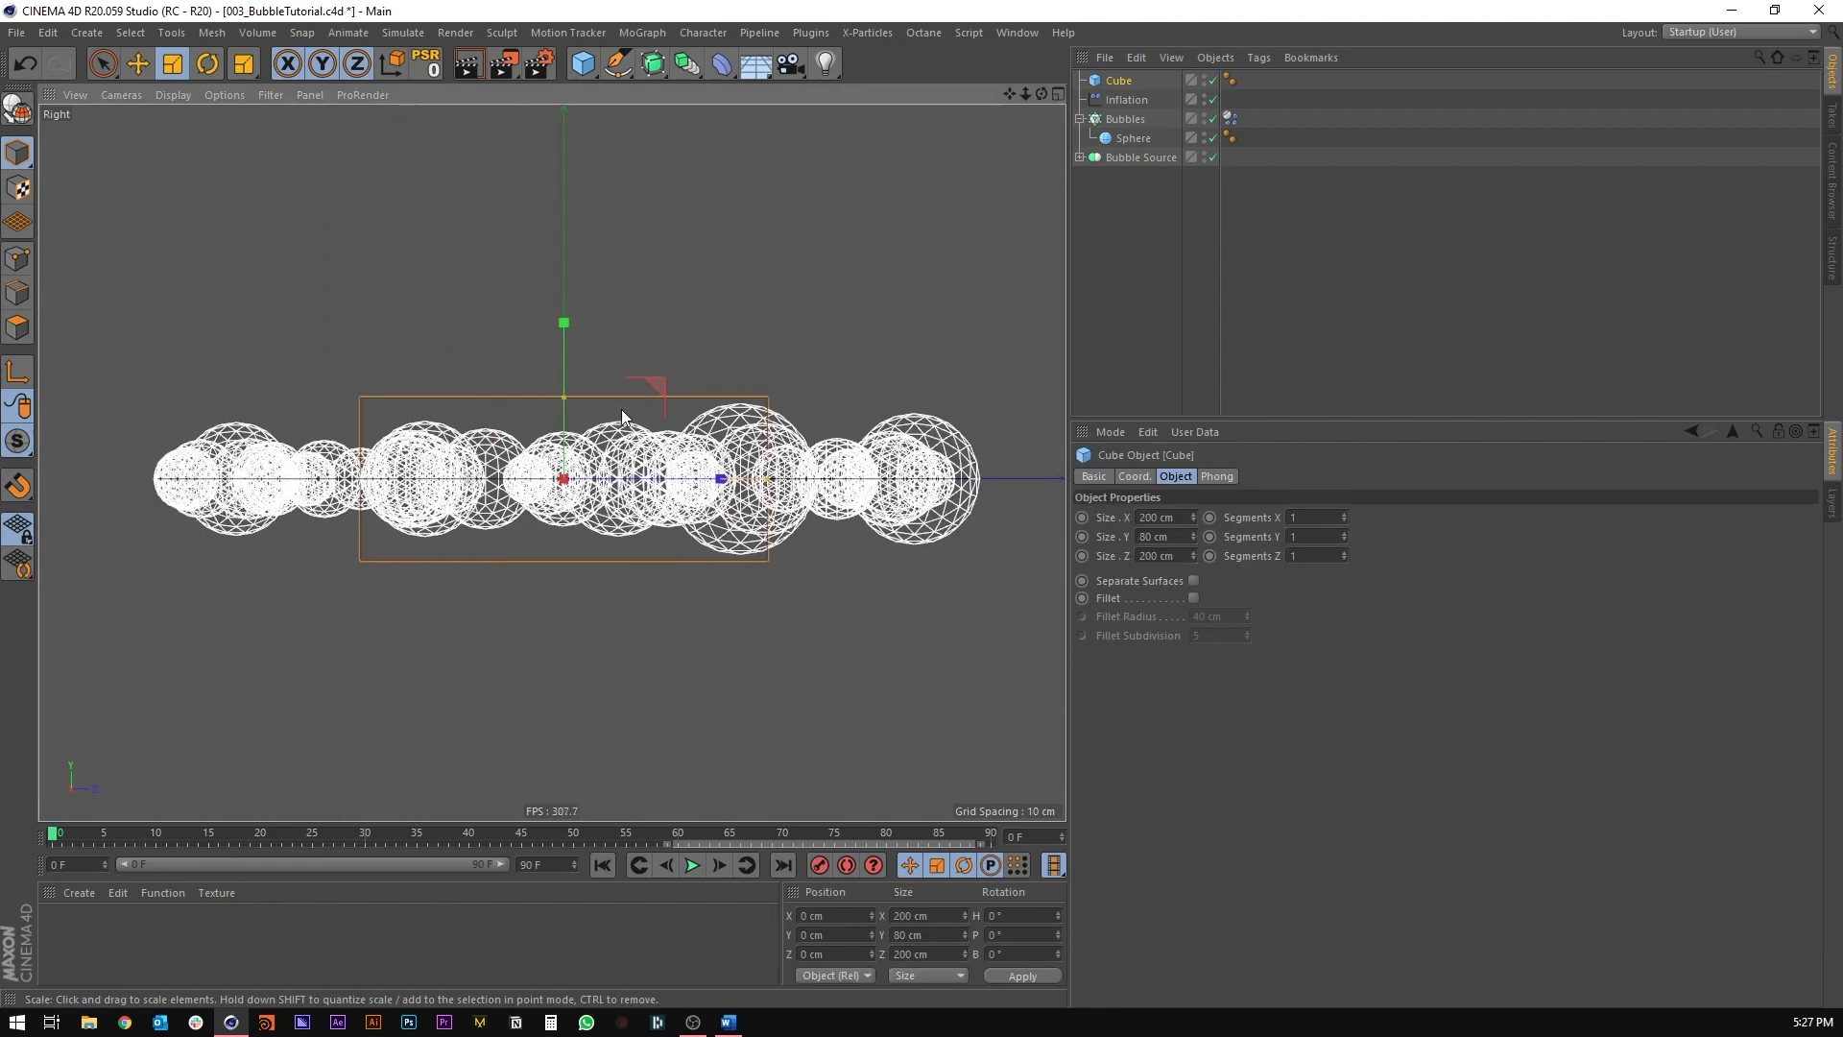
left_click(1181, 519)
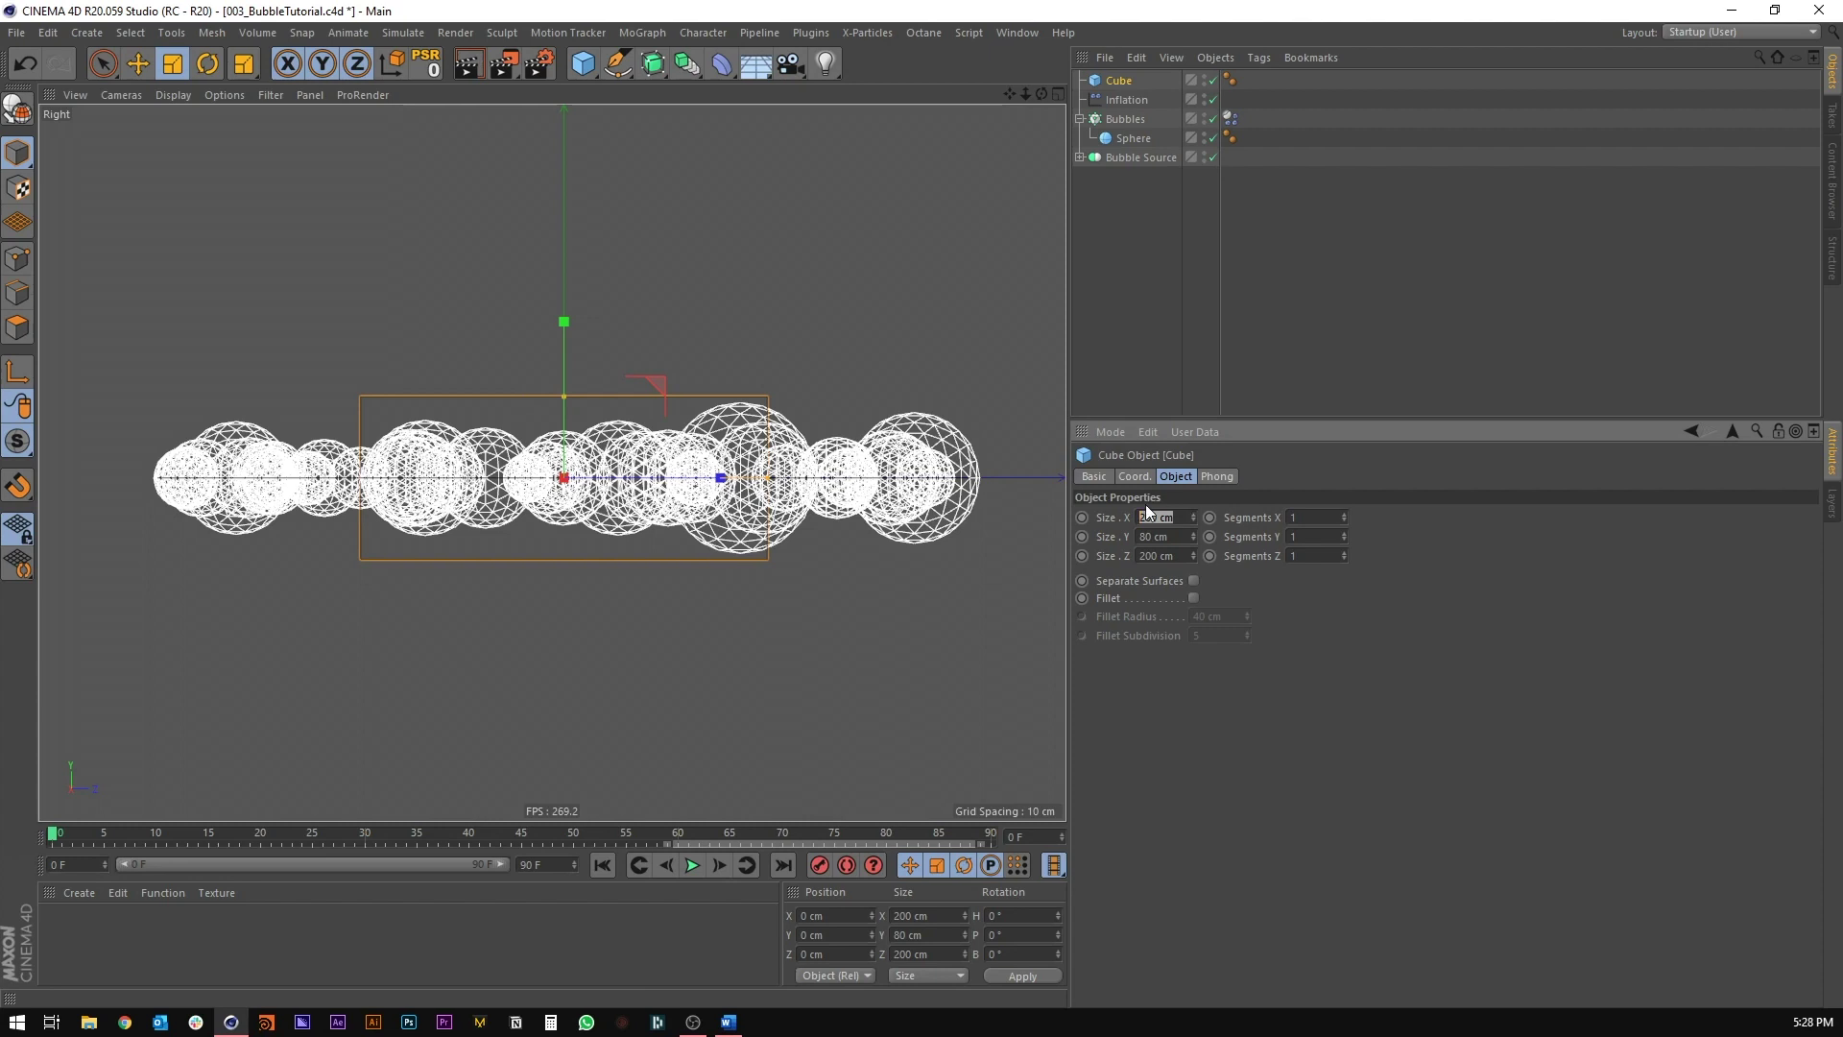
middle_click(515, 407)
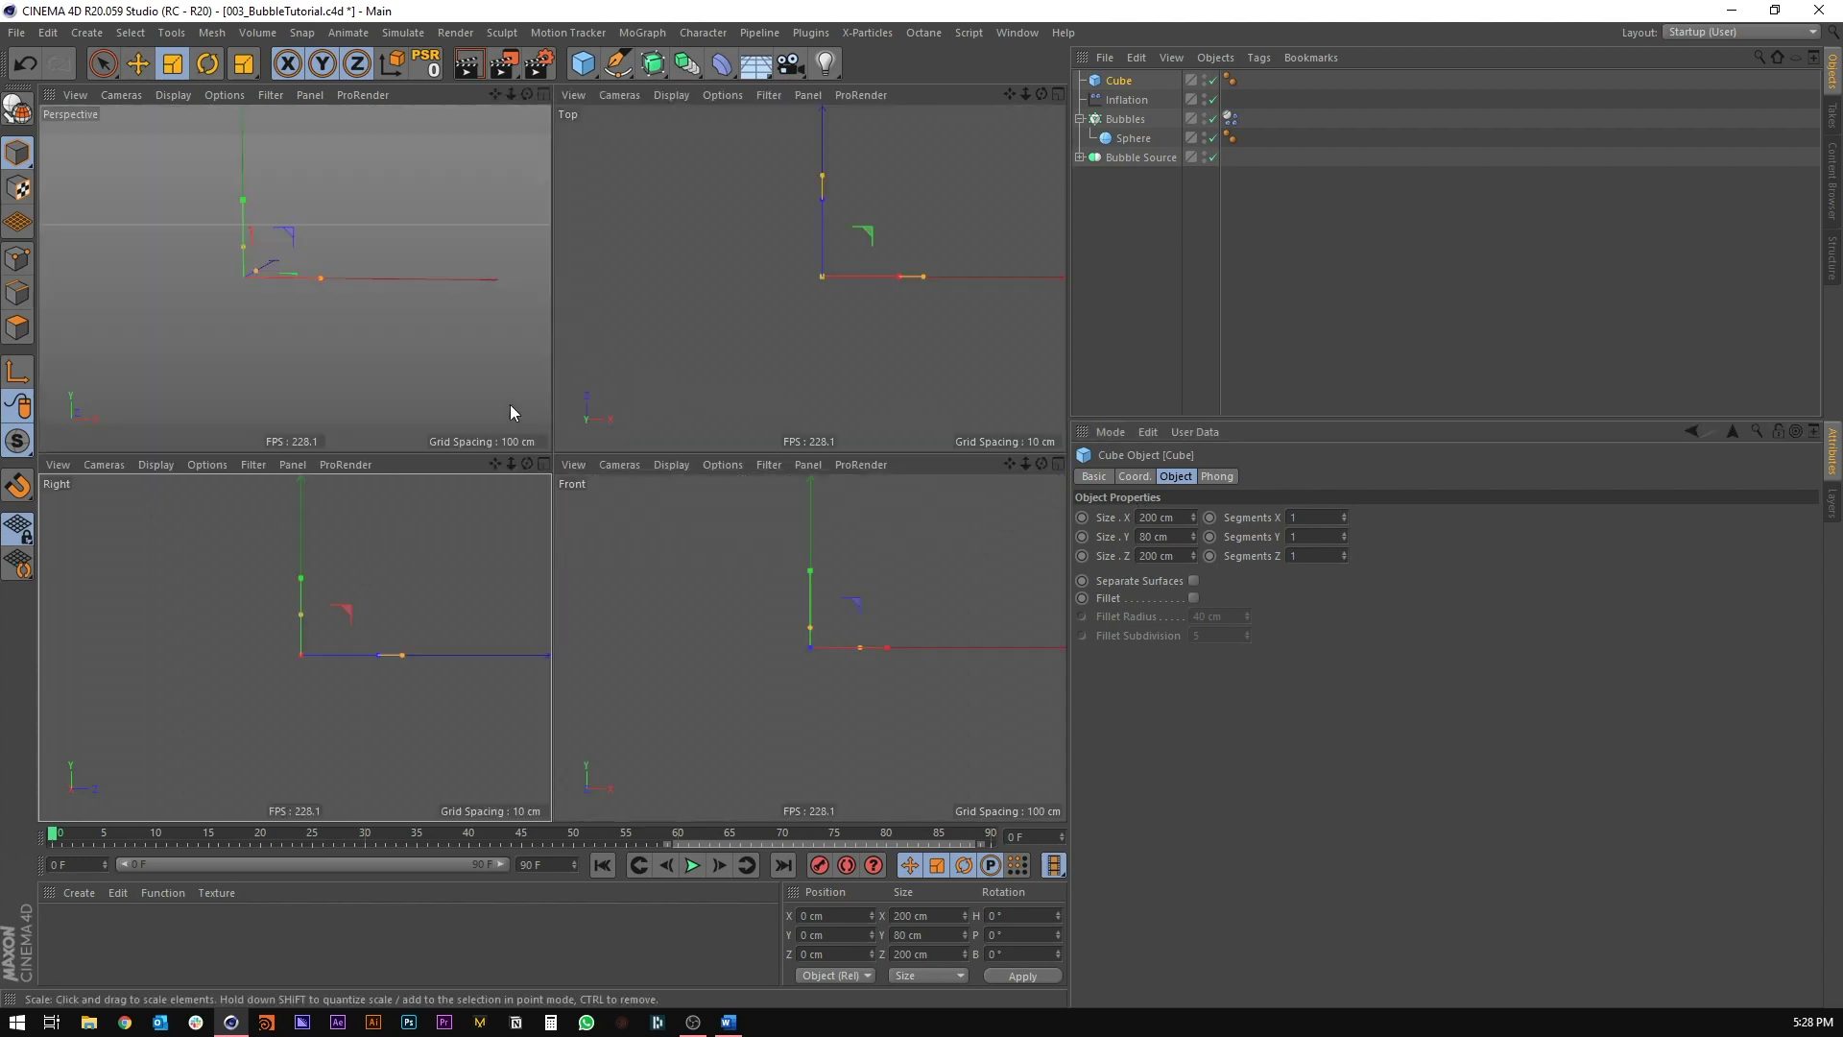
middle_click(508, 405)
left_click_drag(436, 401, 539, 431, "alt")
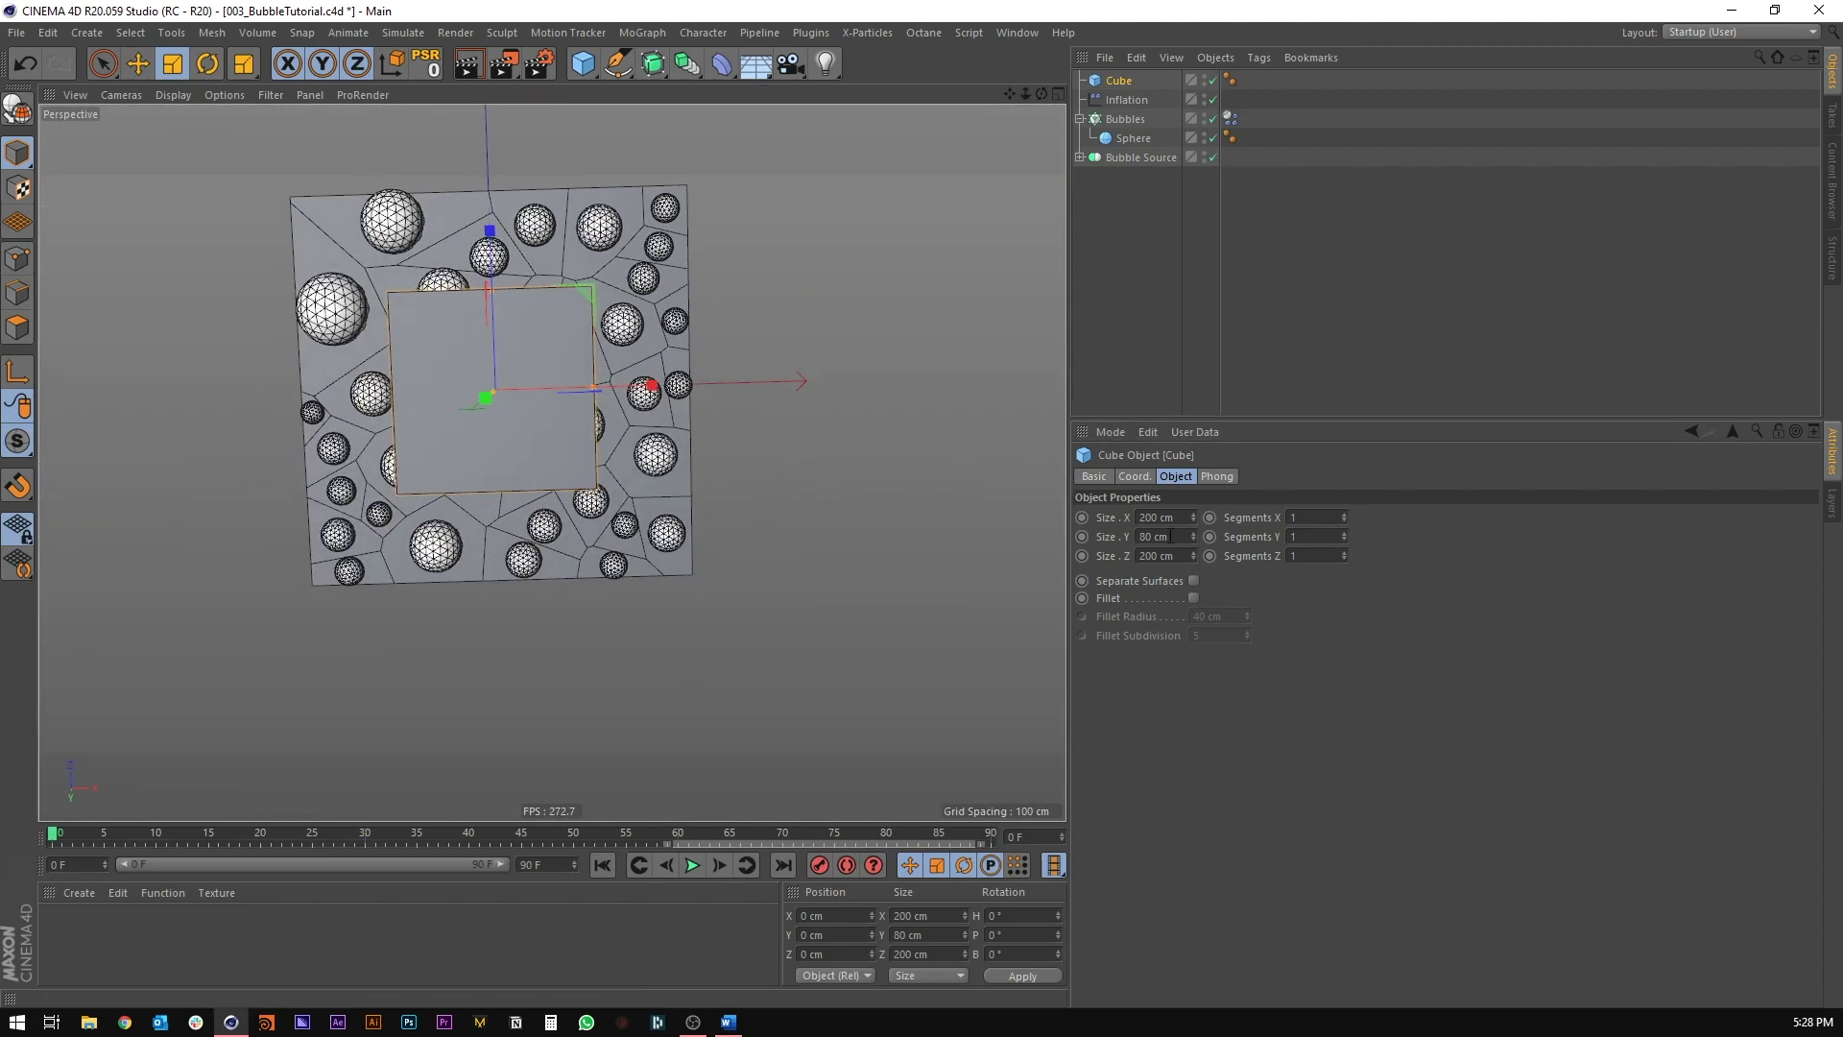
left_click_drag(1175, 517, 1048, 521)
type("500")
key("Tab")
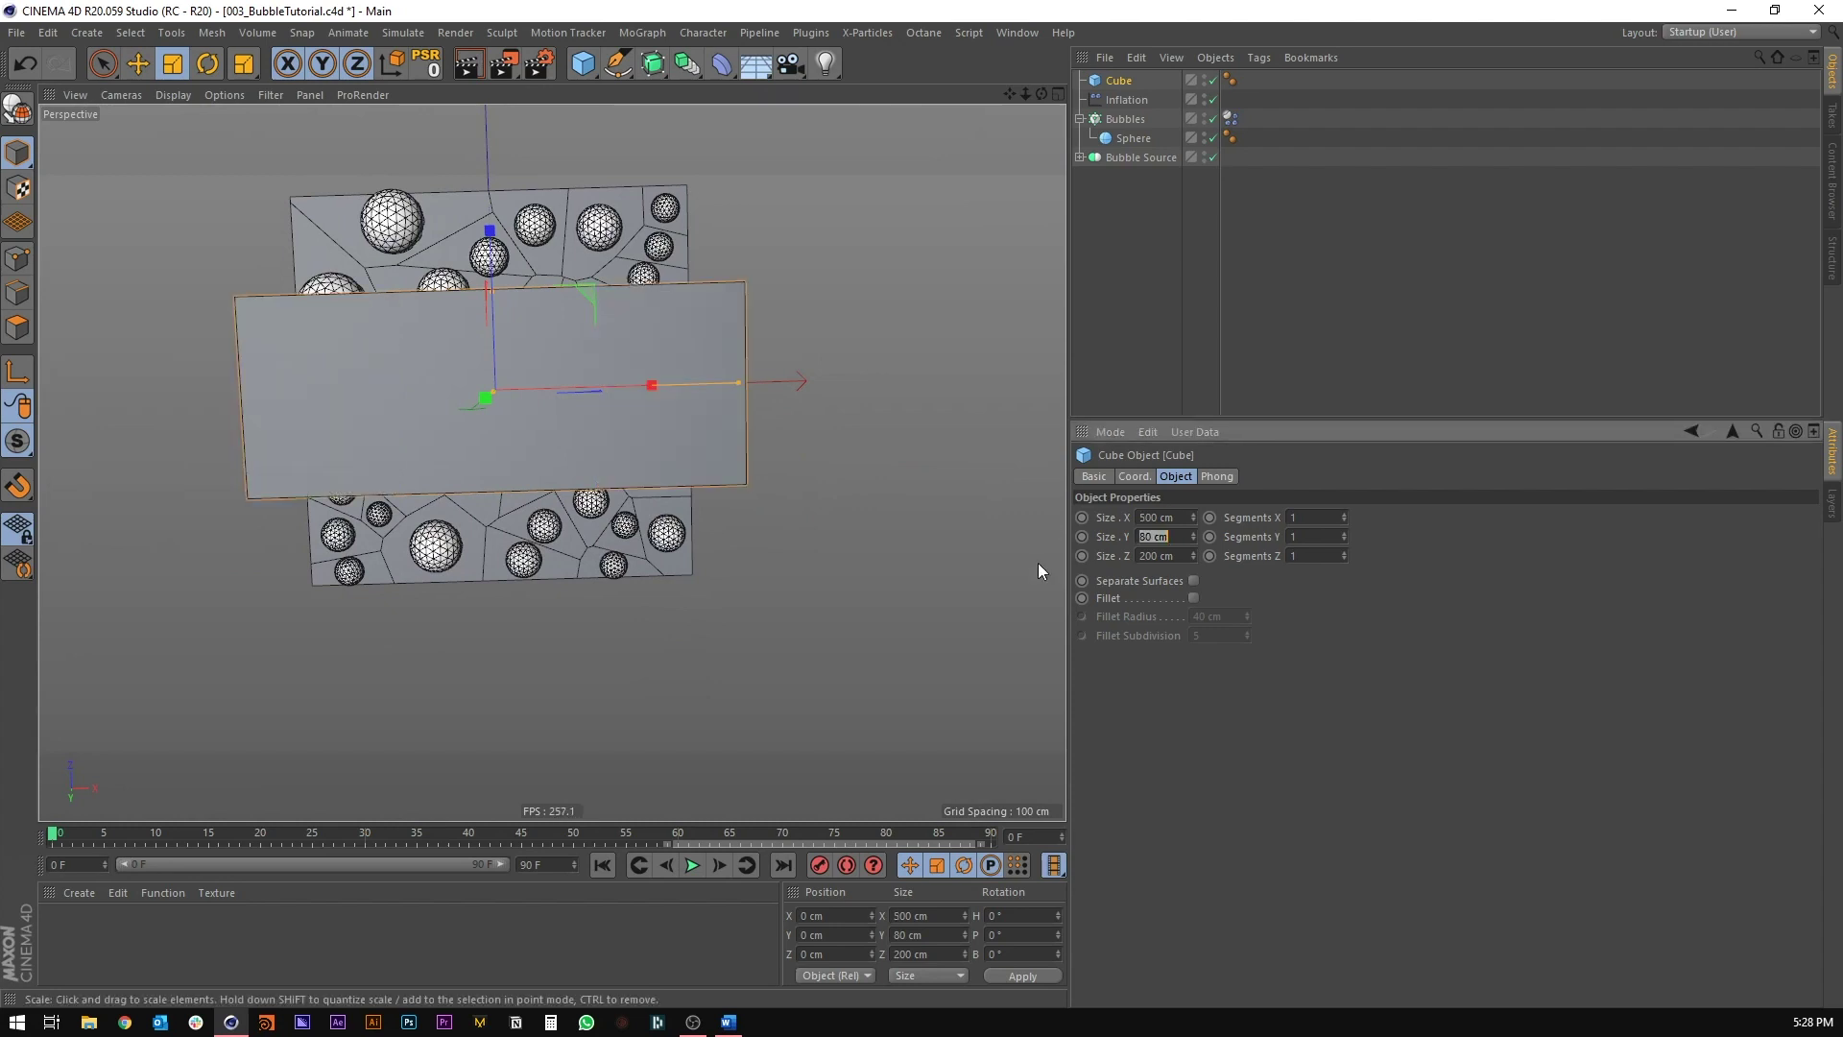
key("Tab")
type("500")
key("Return")
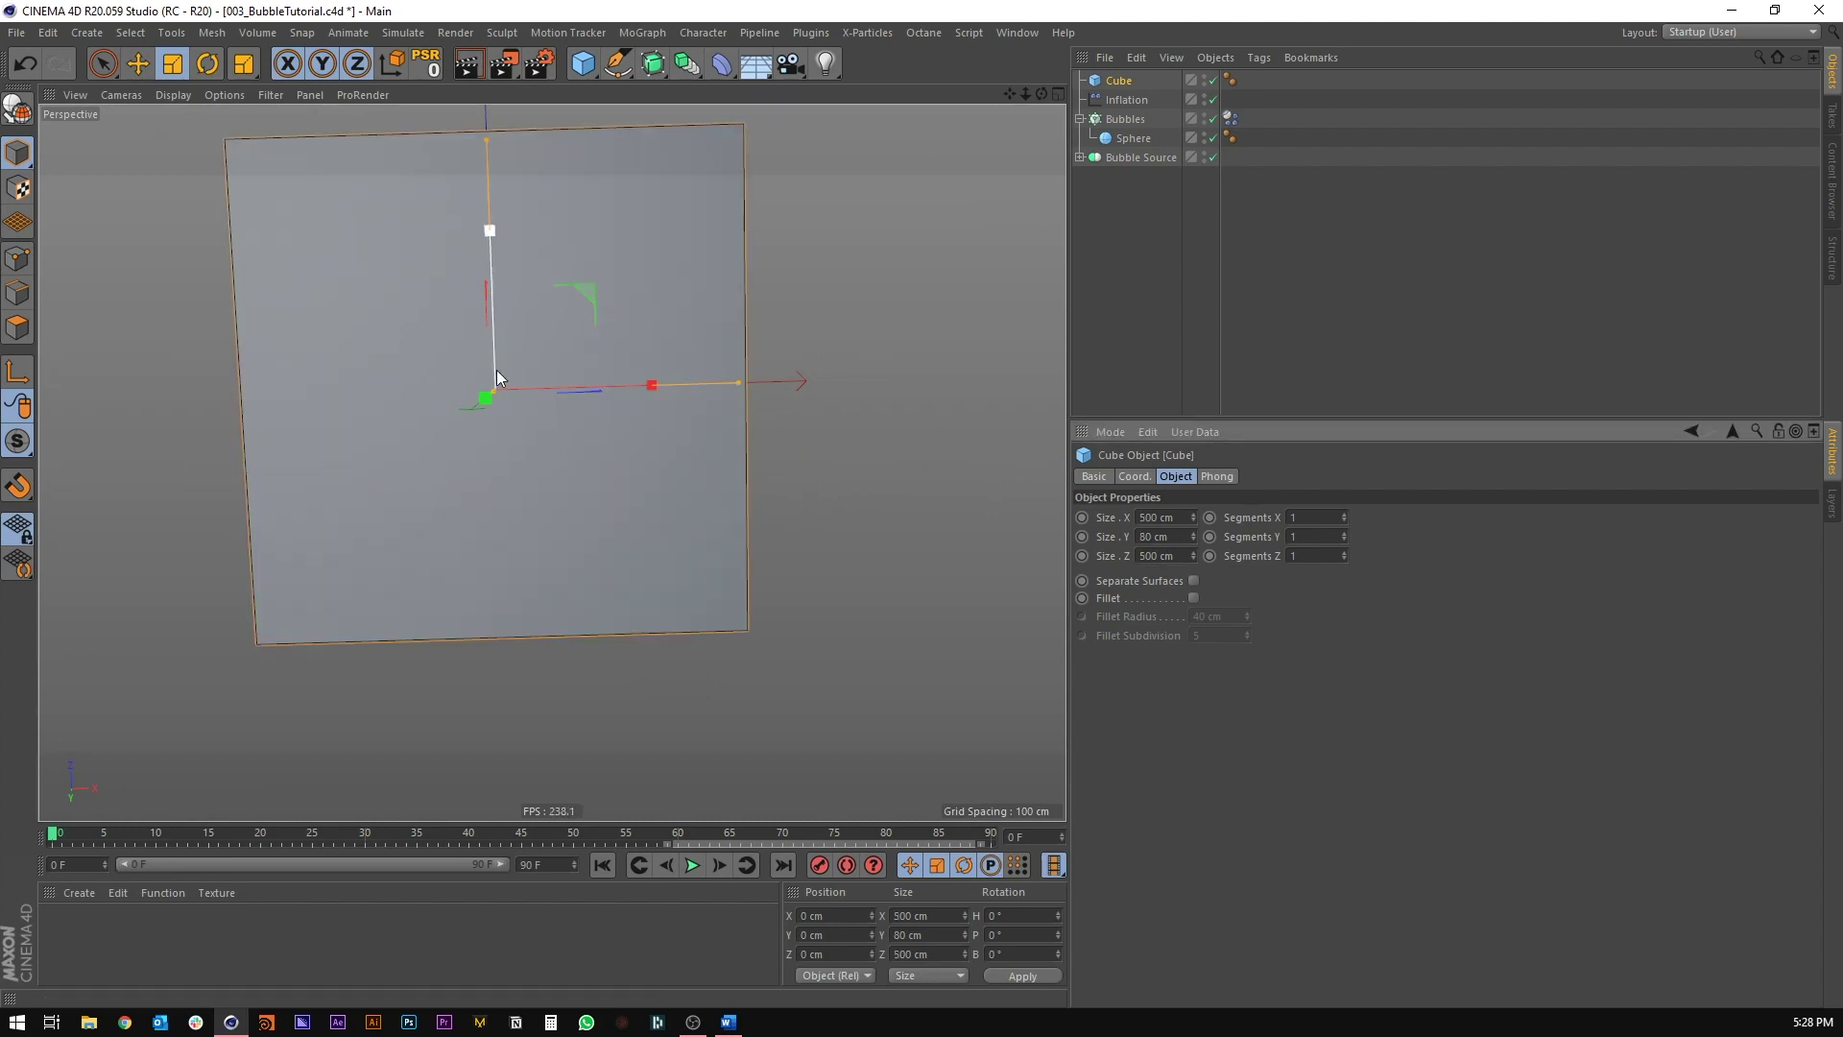
Step: Set the Top view's shading to Lines and compare the cube's footprint with the fractured plane
left_click_drag(498, 371, 835, 288, "alt")
middle_click(534, 386)
middle_click(700, 304)
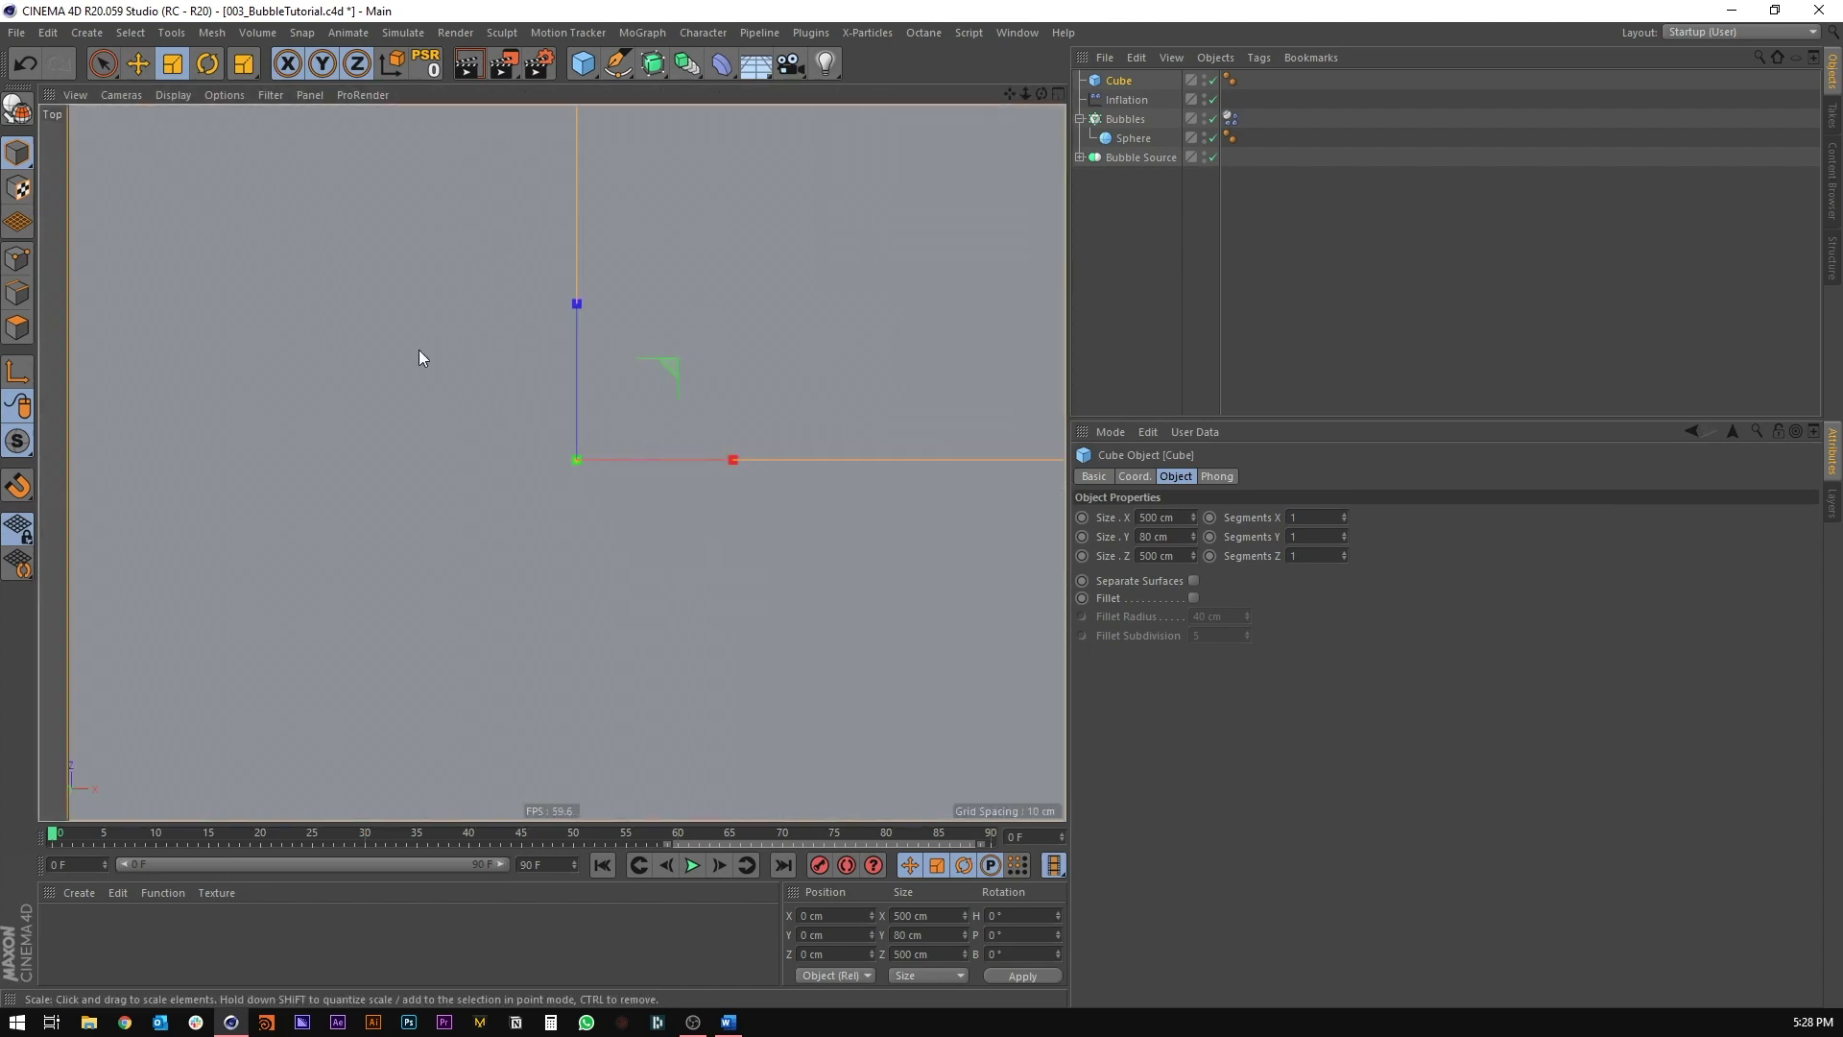
left_click(165, 94)
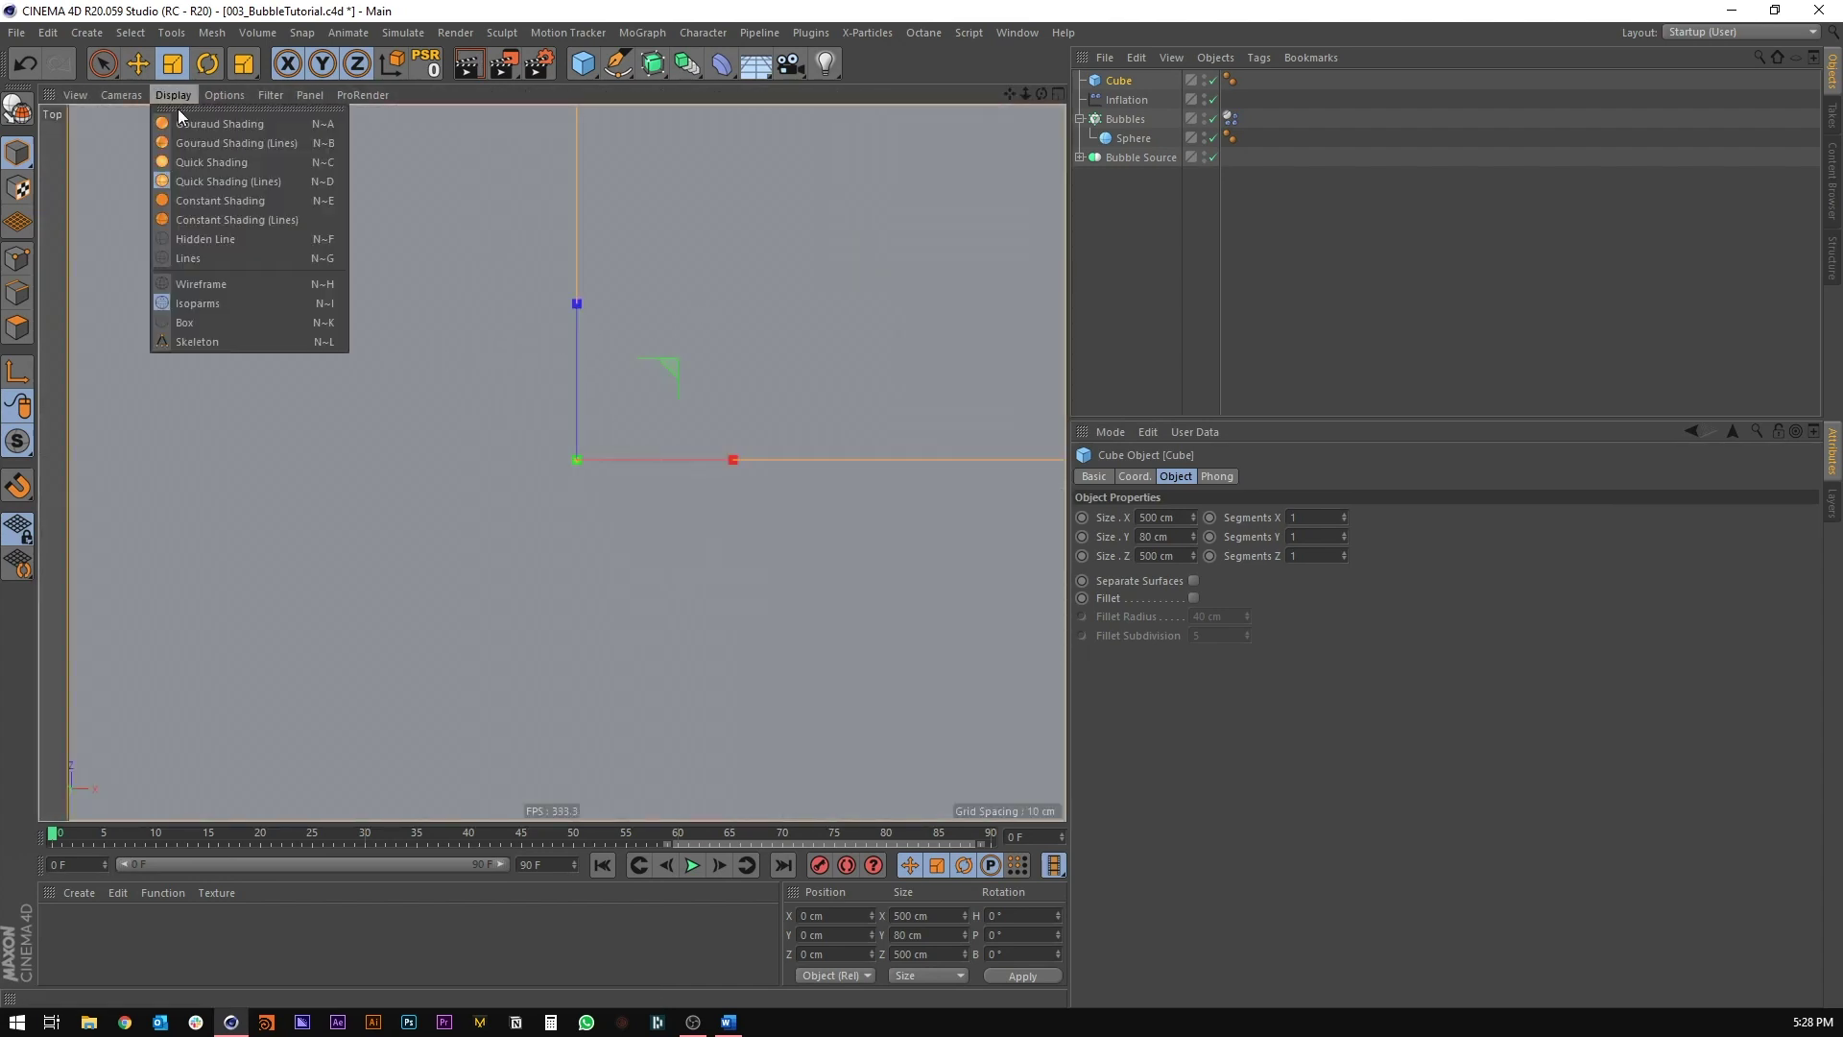
left_click(193, 255)
scroll(417, 488, "down", 5)
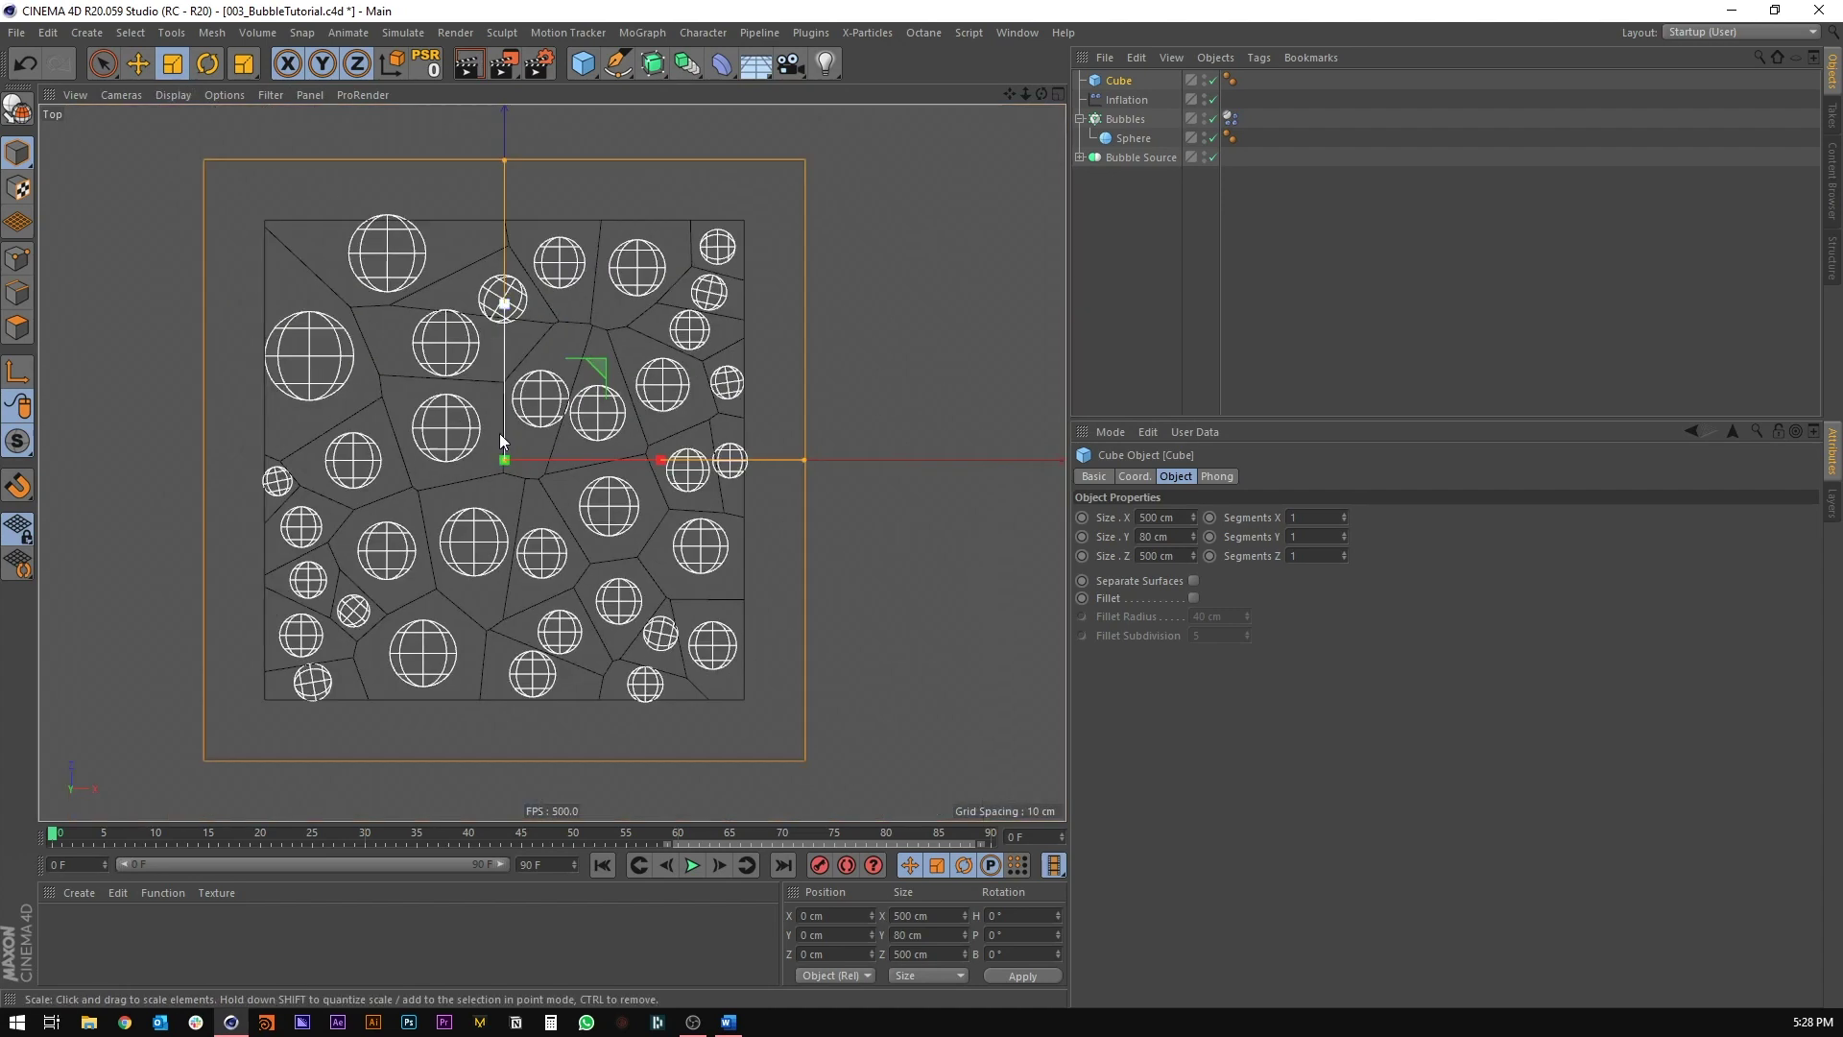
Step: Collapse the Bubbles hierarchy and enable X-Ray on the cube in the Perspective view
middle_click(398, 332)
middle_click(376, 326)
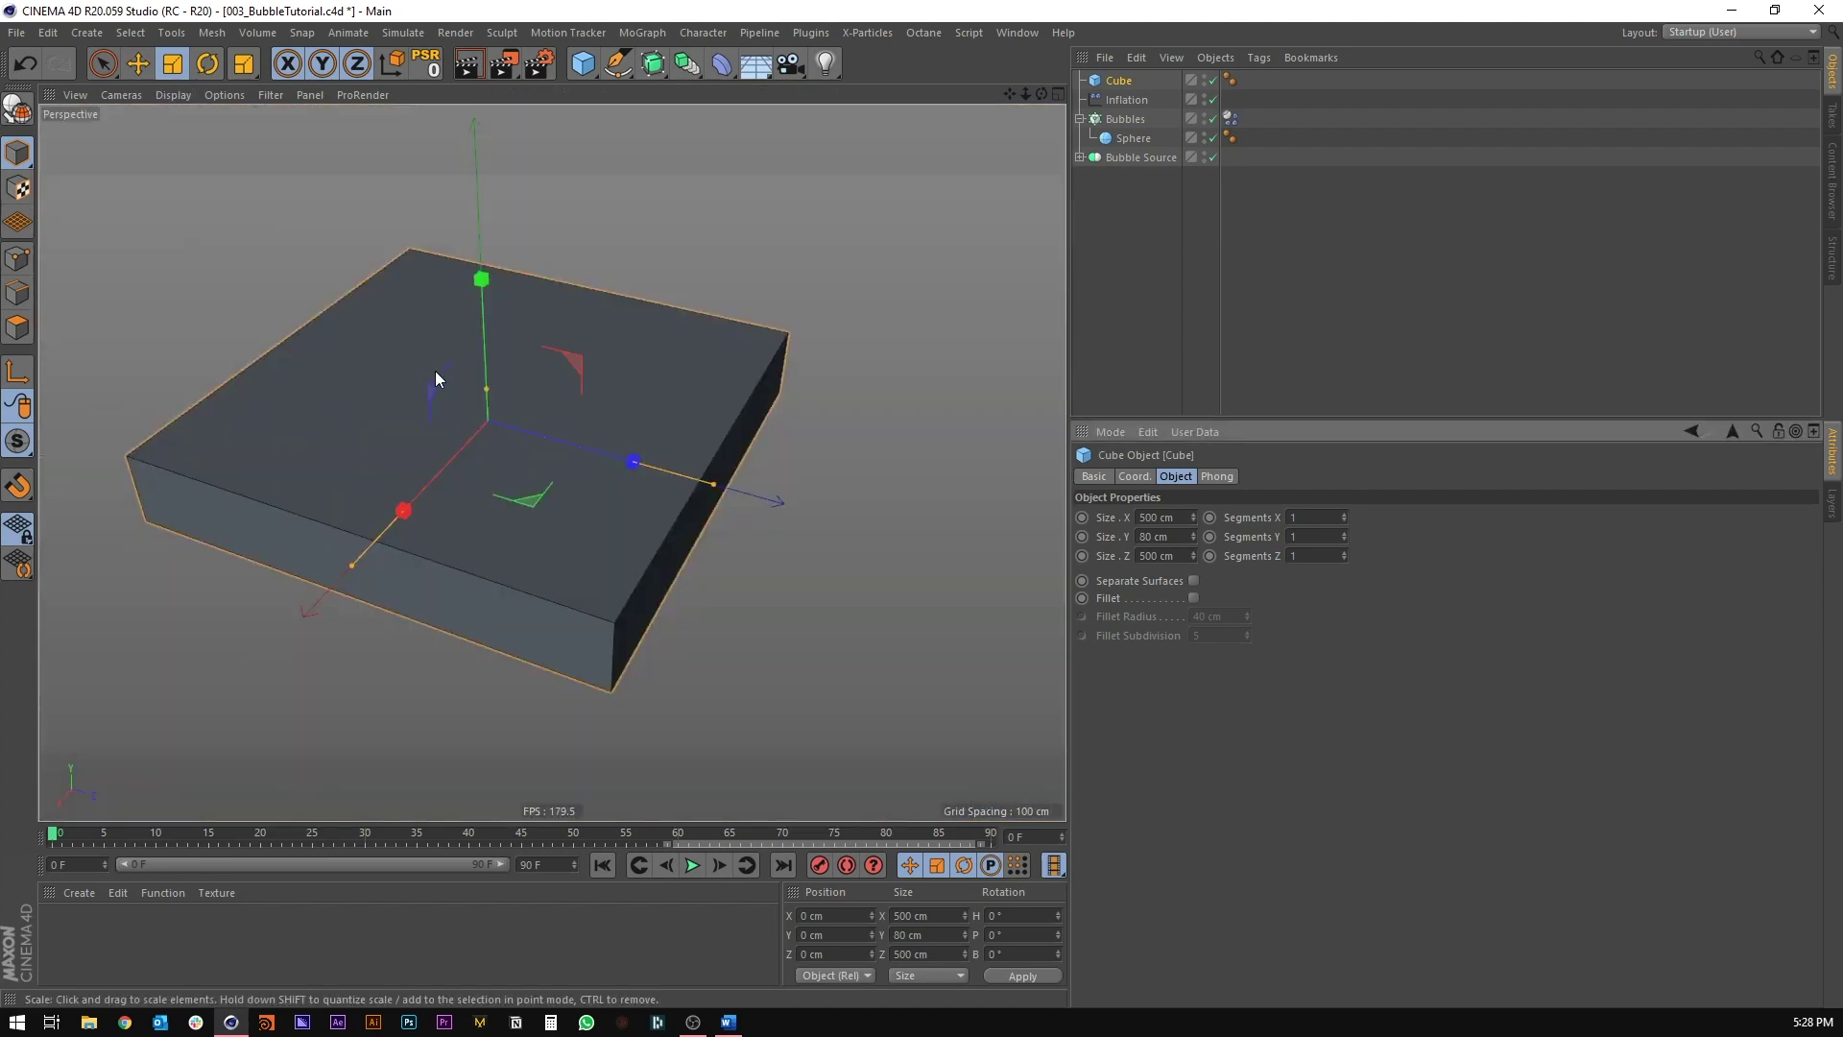
left_click_drag(539, 342, 563, 279, "alt")
middle_click_drag(562, 279, 535, 400, "alt")
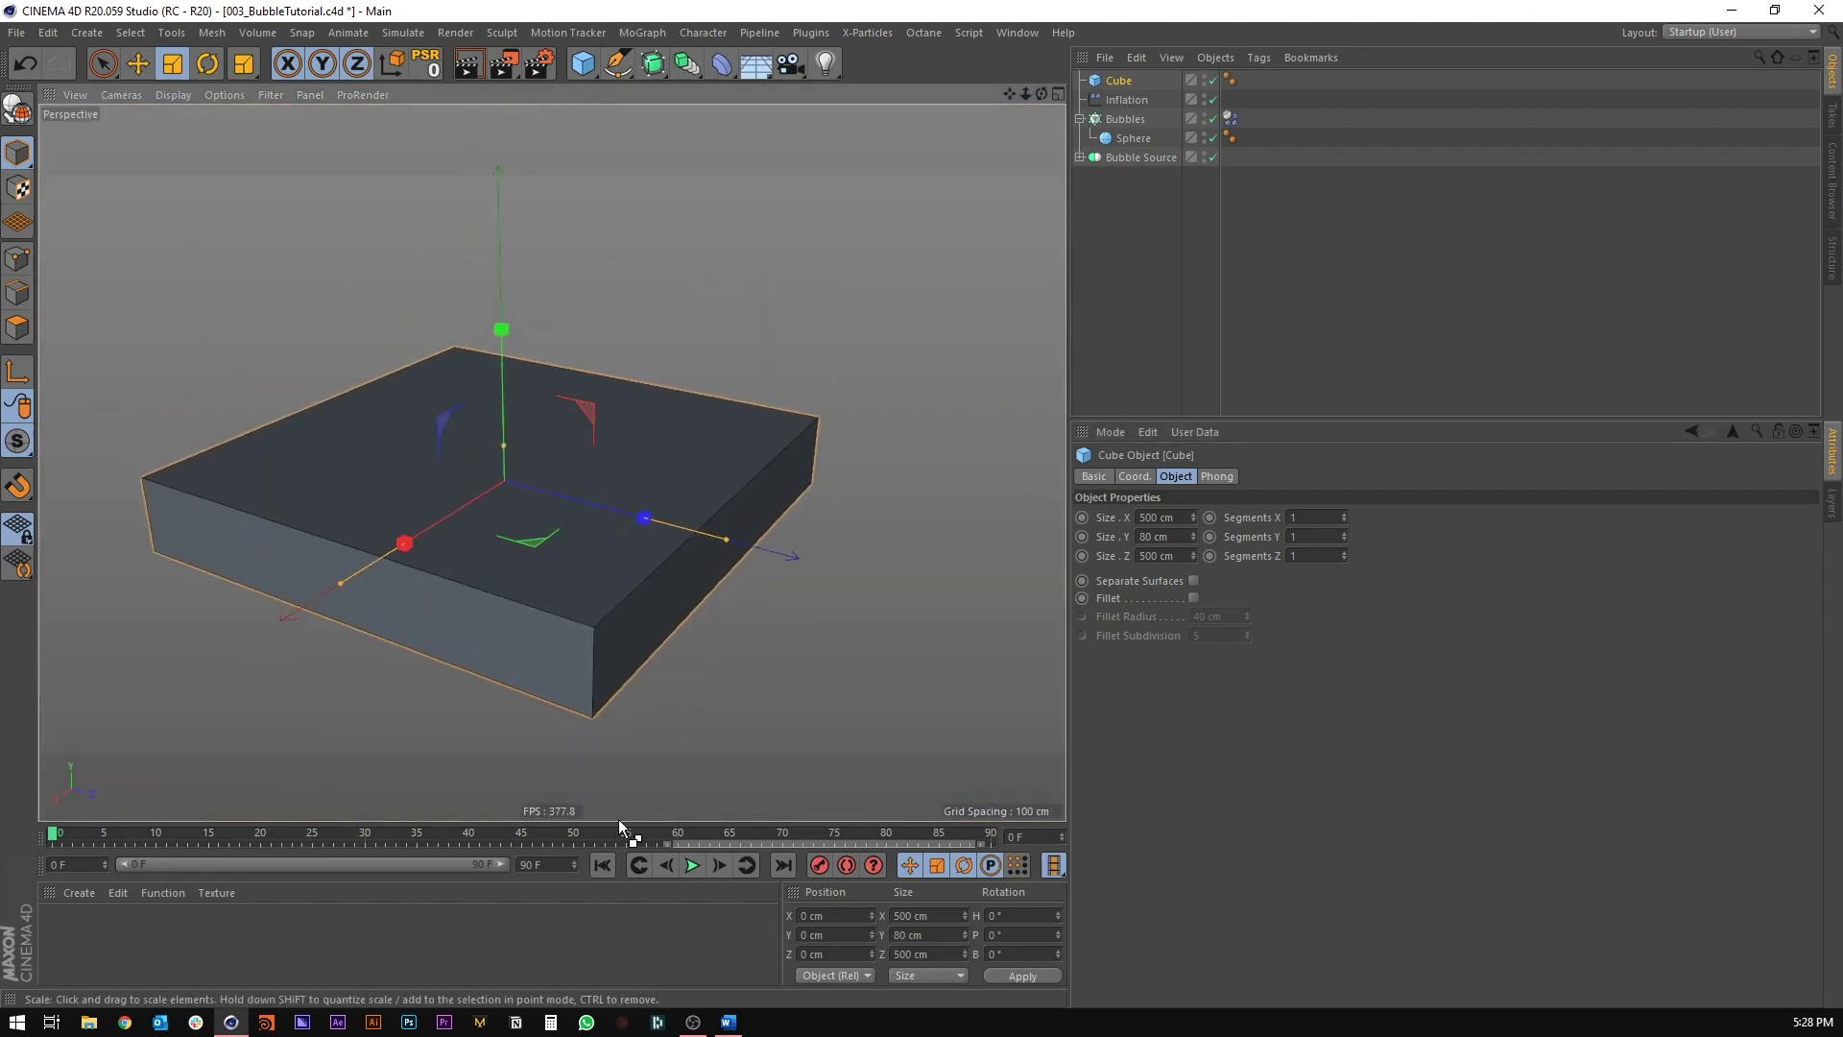
left_click(1243, 245)
left_click(1114, 82)
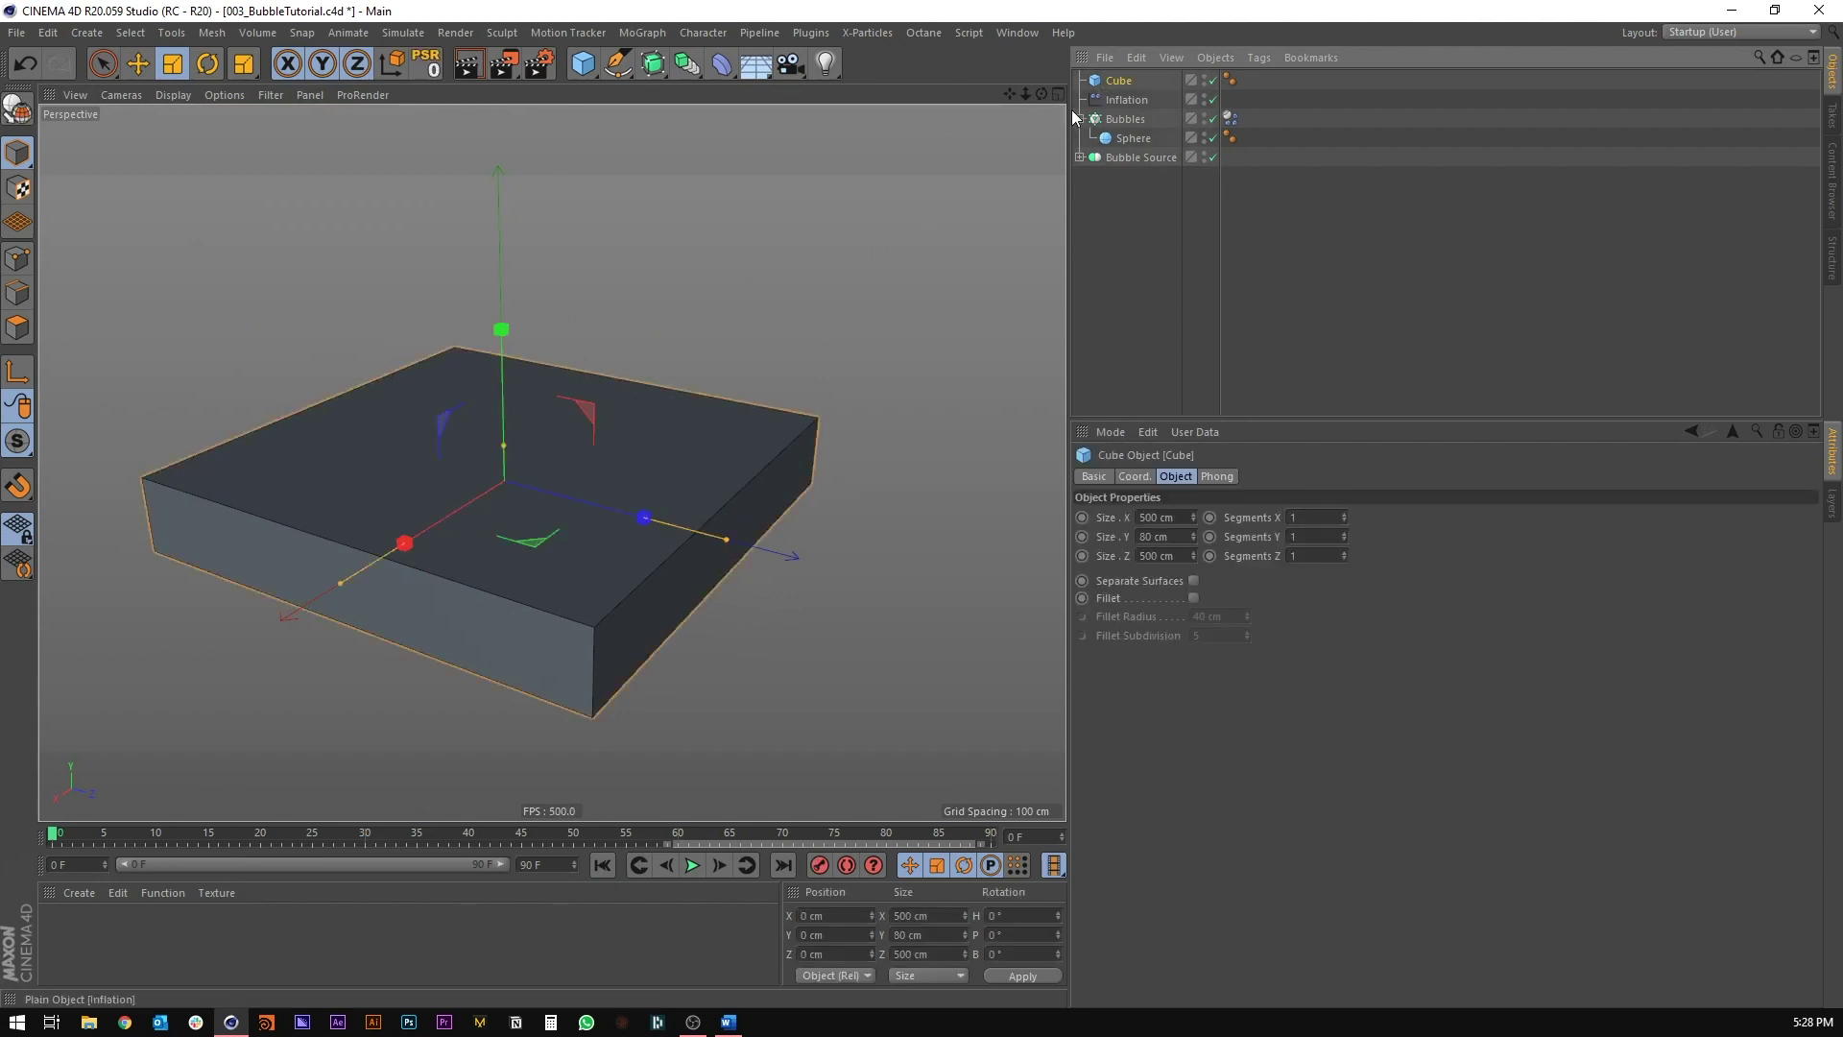
left_click(1080, 119)
scroll(480, 475, "up", 4)
left_click_drag(480, 474, 516, 465, "alt")
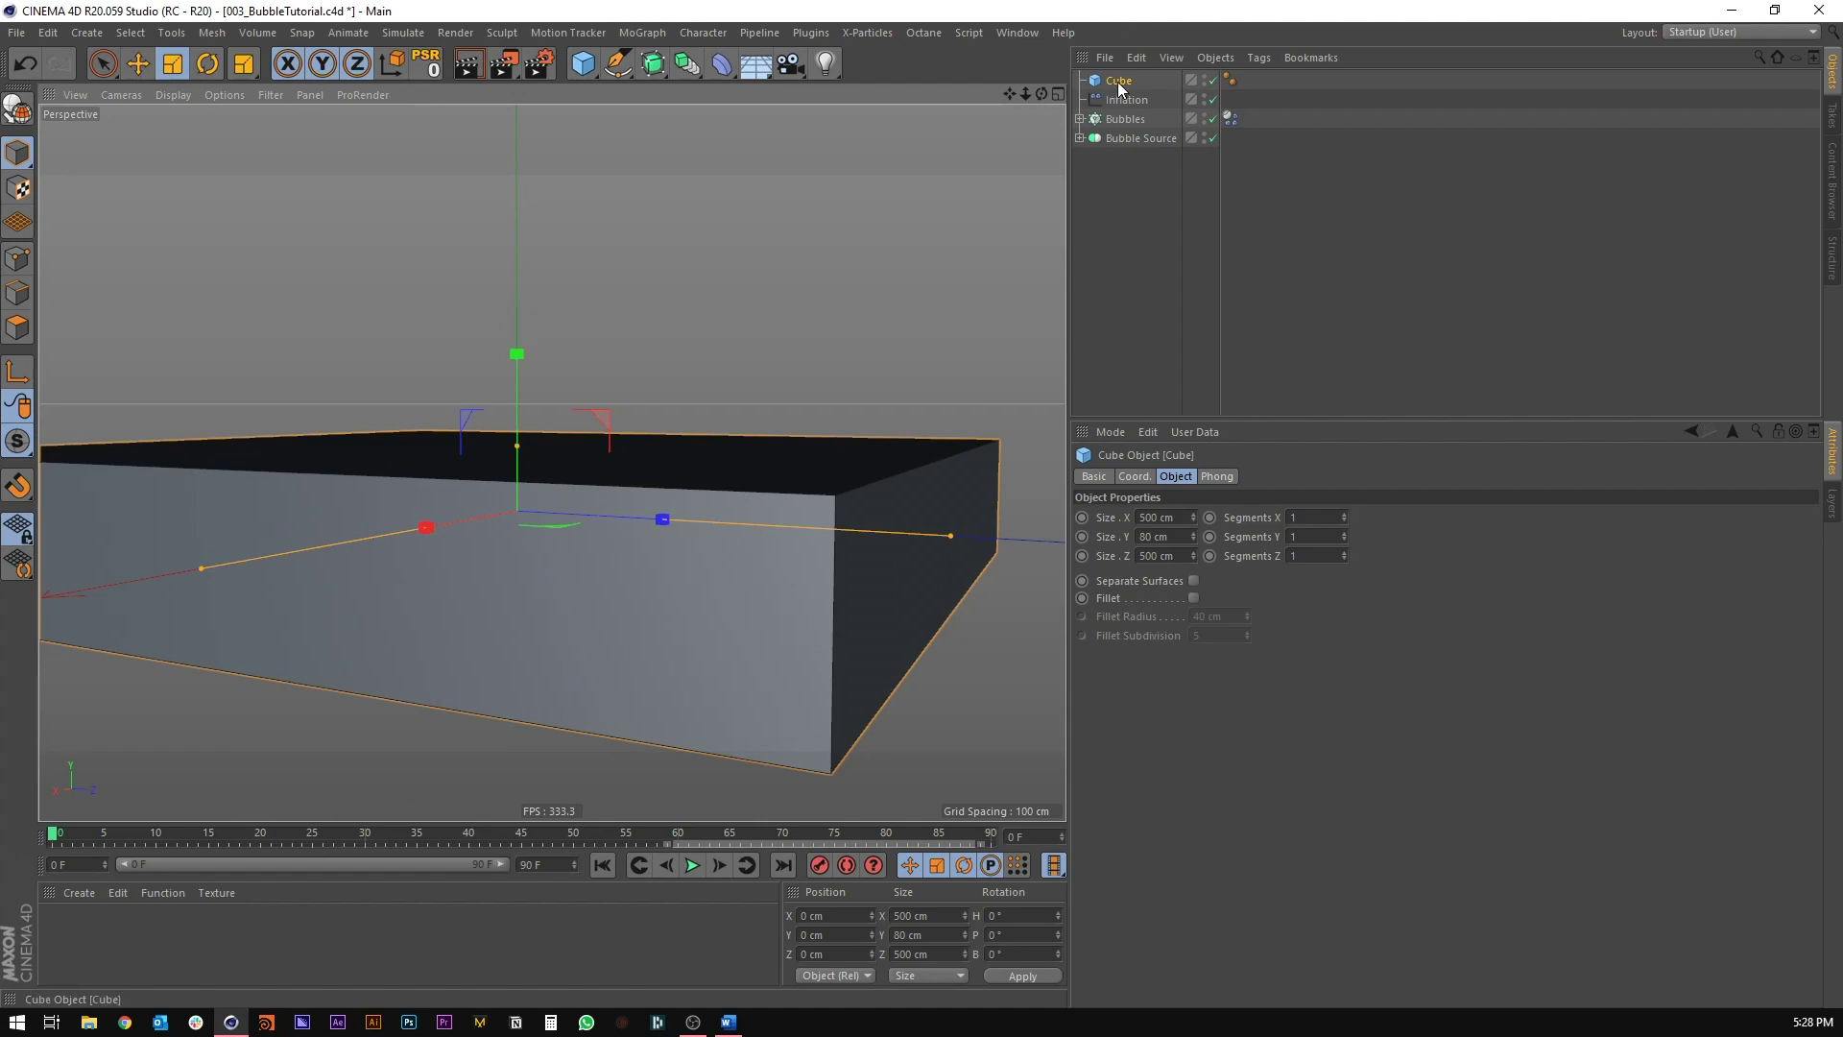
left_click(1094, 478)
left_click(1198, 643)
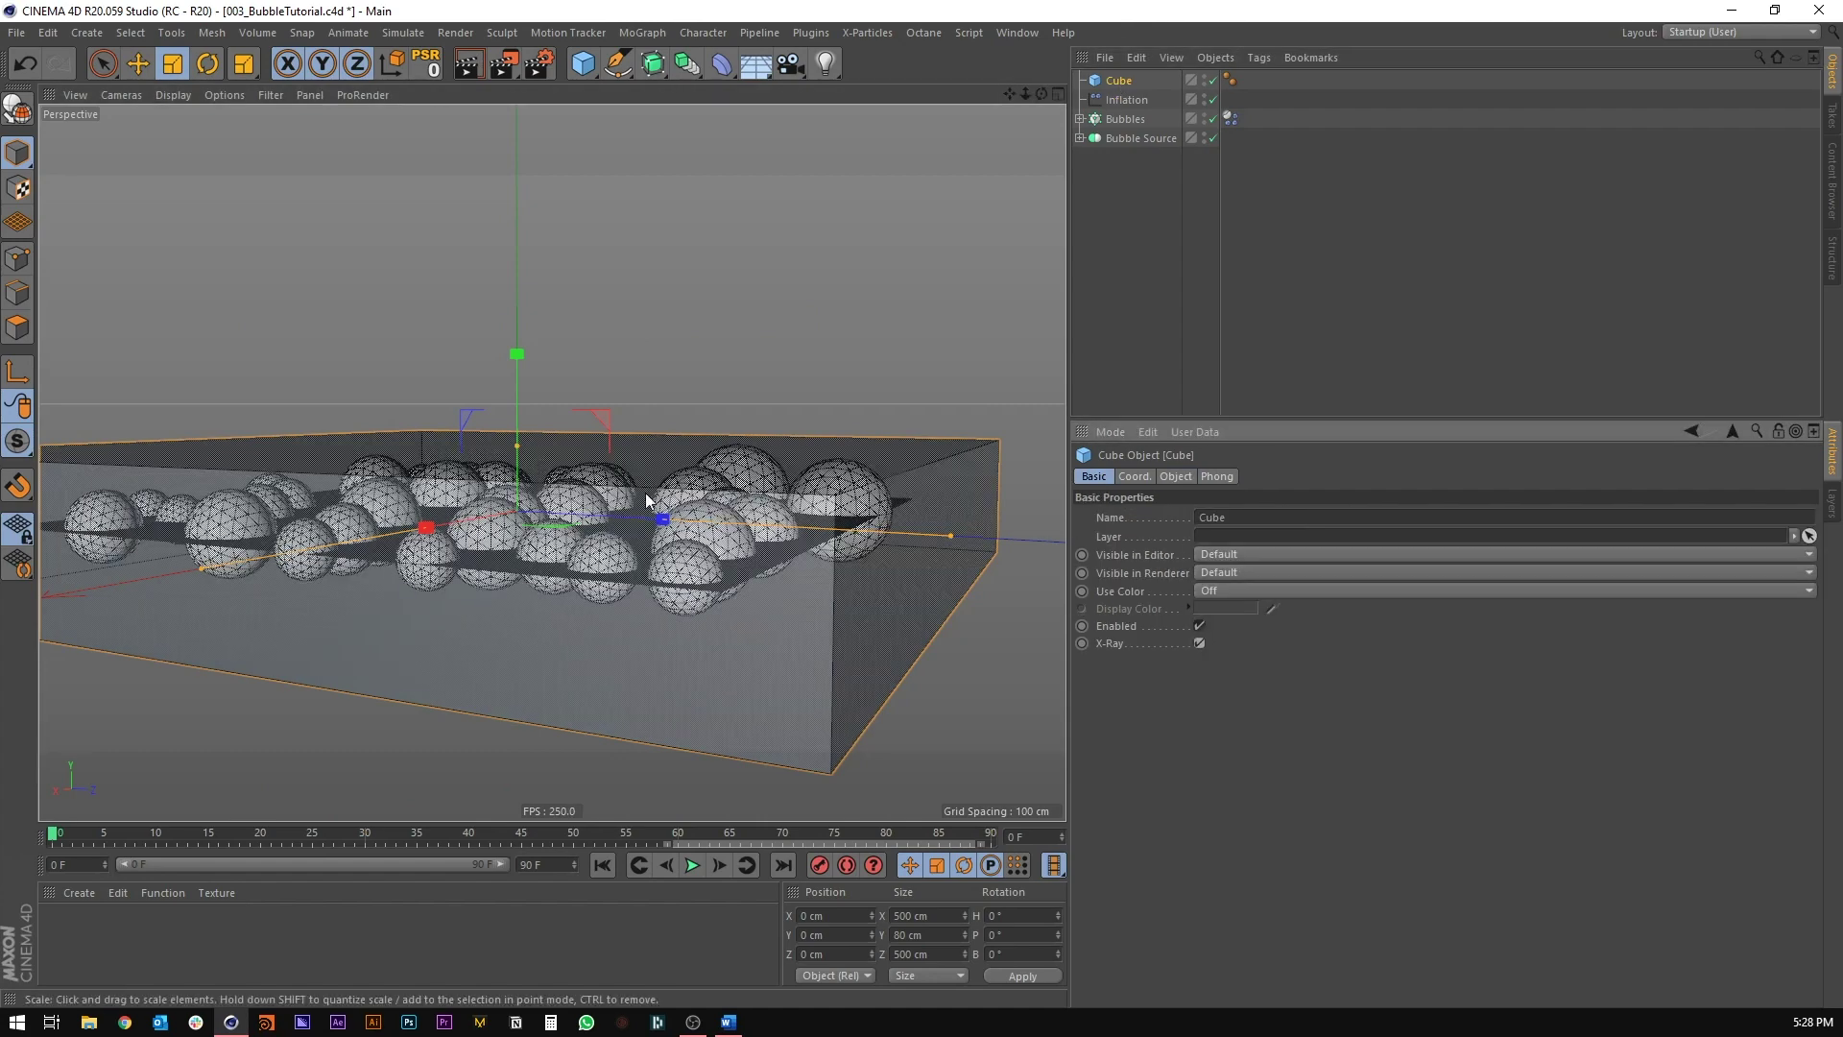
left_click_drag(645, 492, 522, 545, "alt")
Step: Hide the Bubble Source object in the viewport so only the bubbles show inside the cube
left_click(1154, 198)
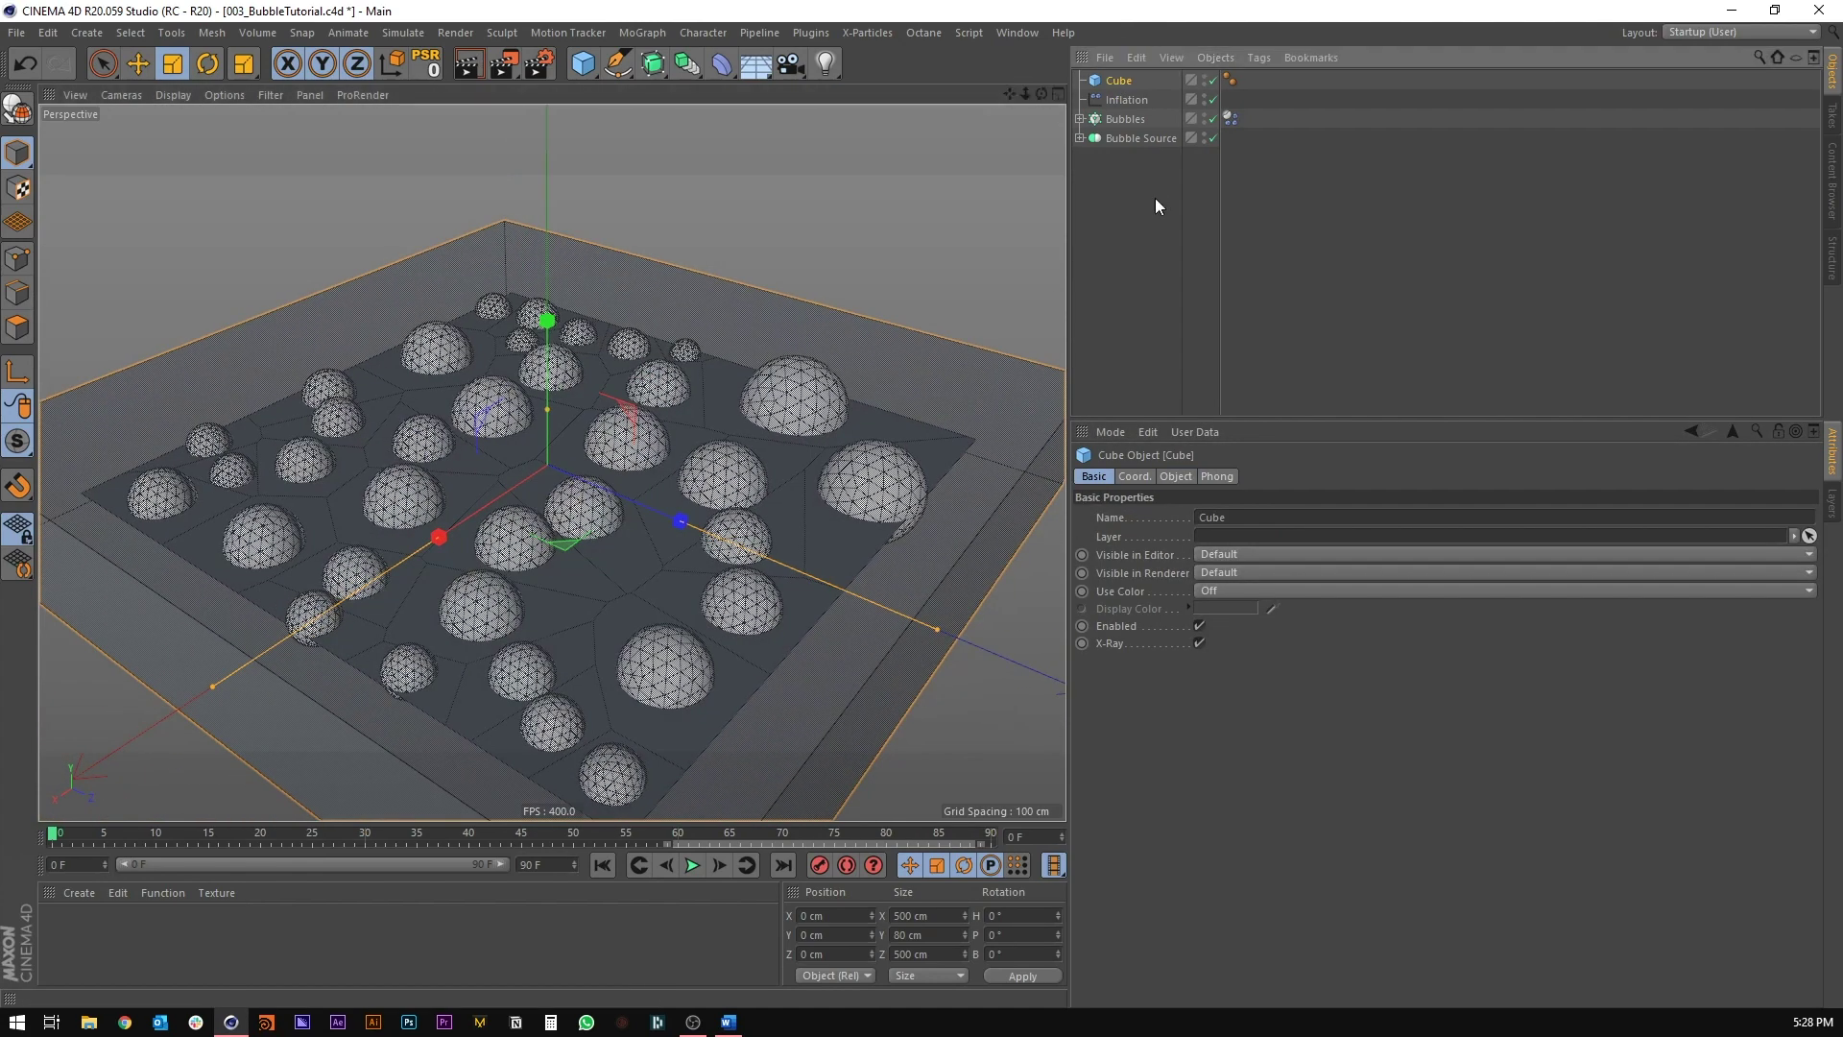
left_click(1204, 134)
left_click_drag(602, 482, 584, 530, "alt")
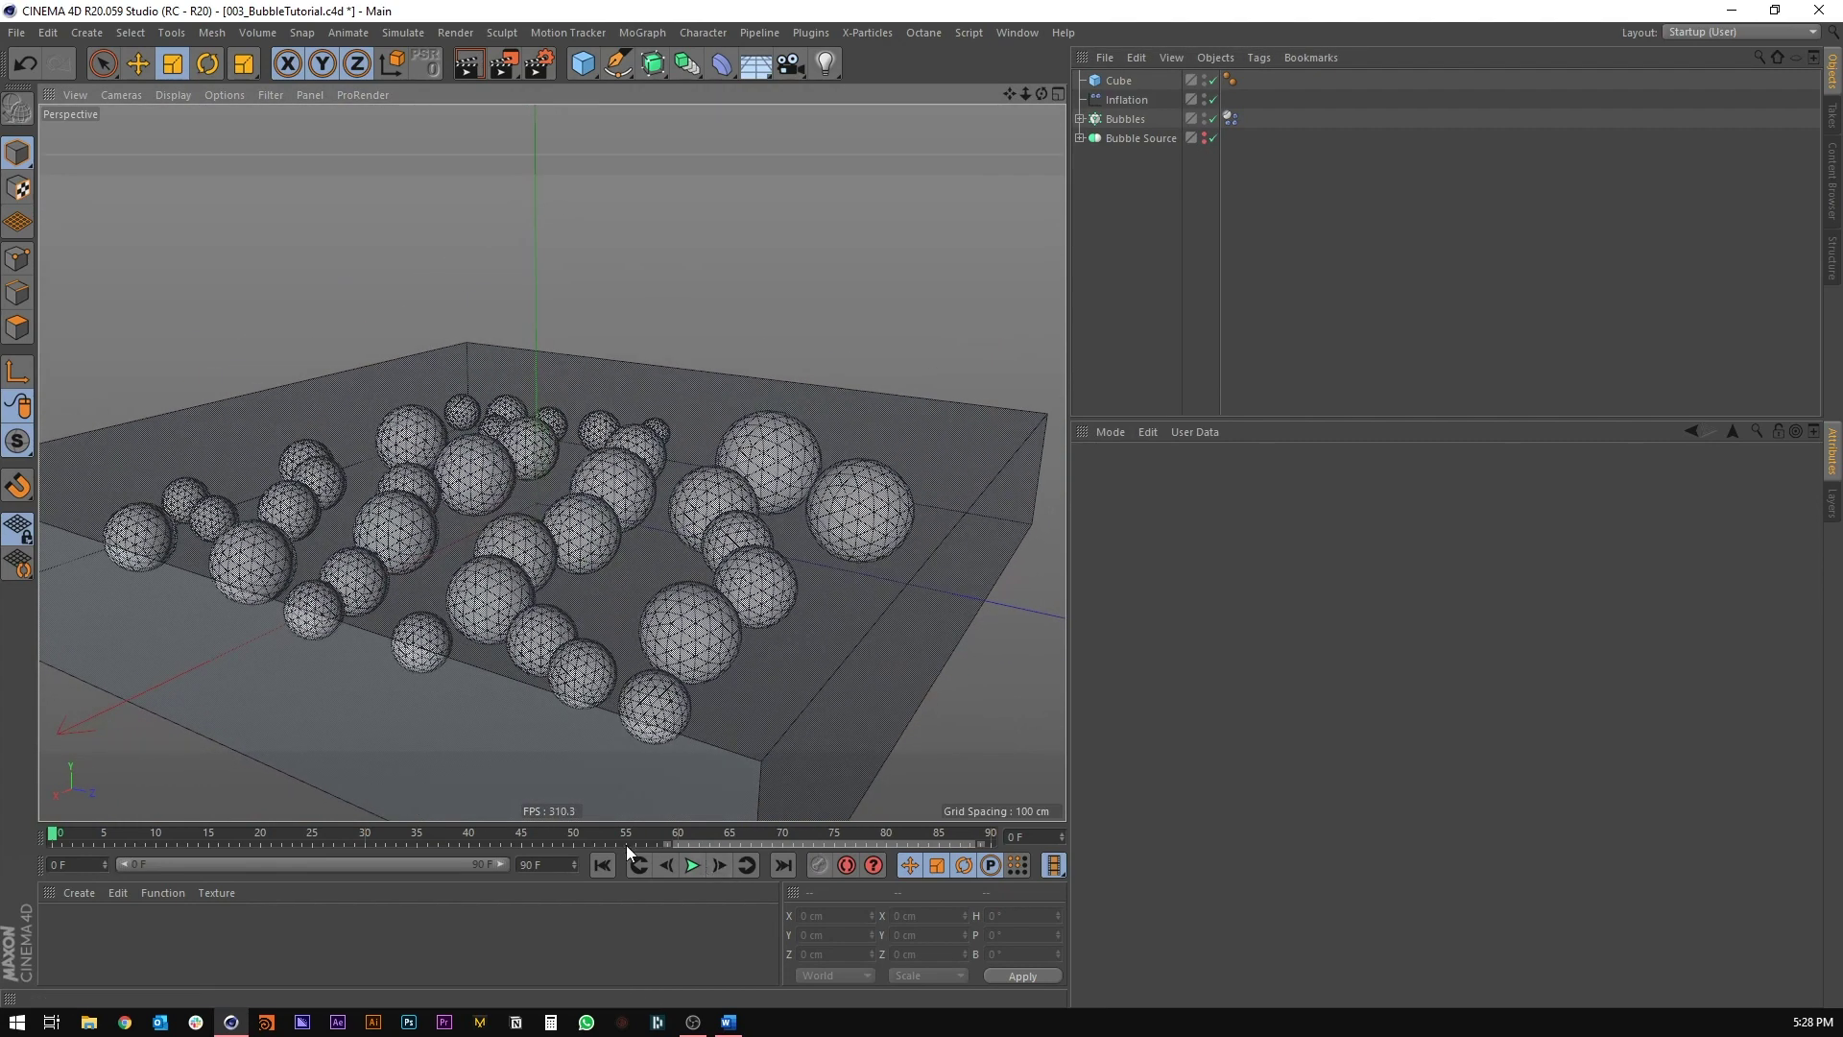
left_click_drag(521, 471, 548, 422, "alt")
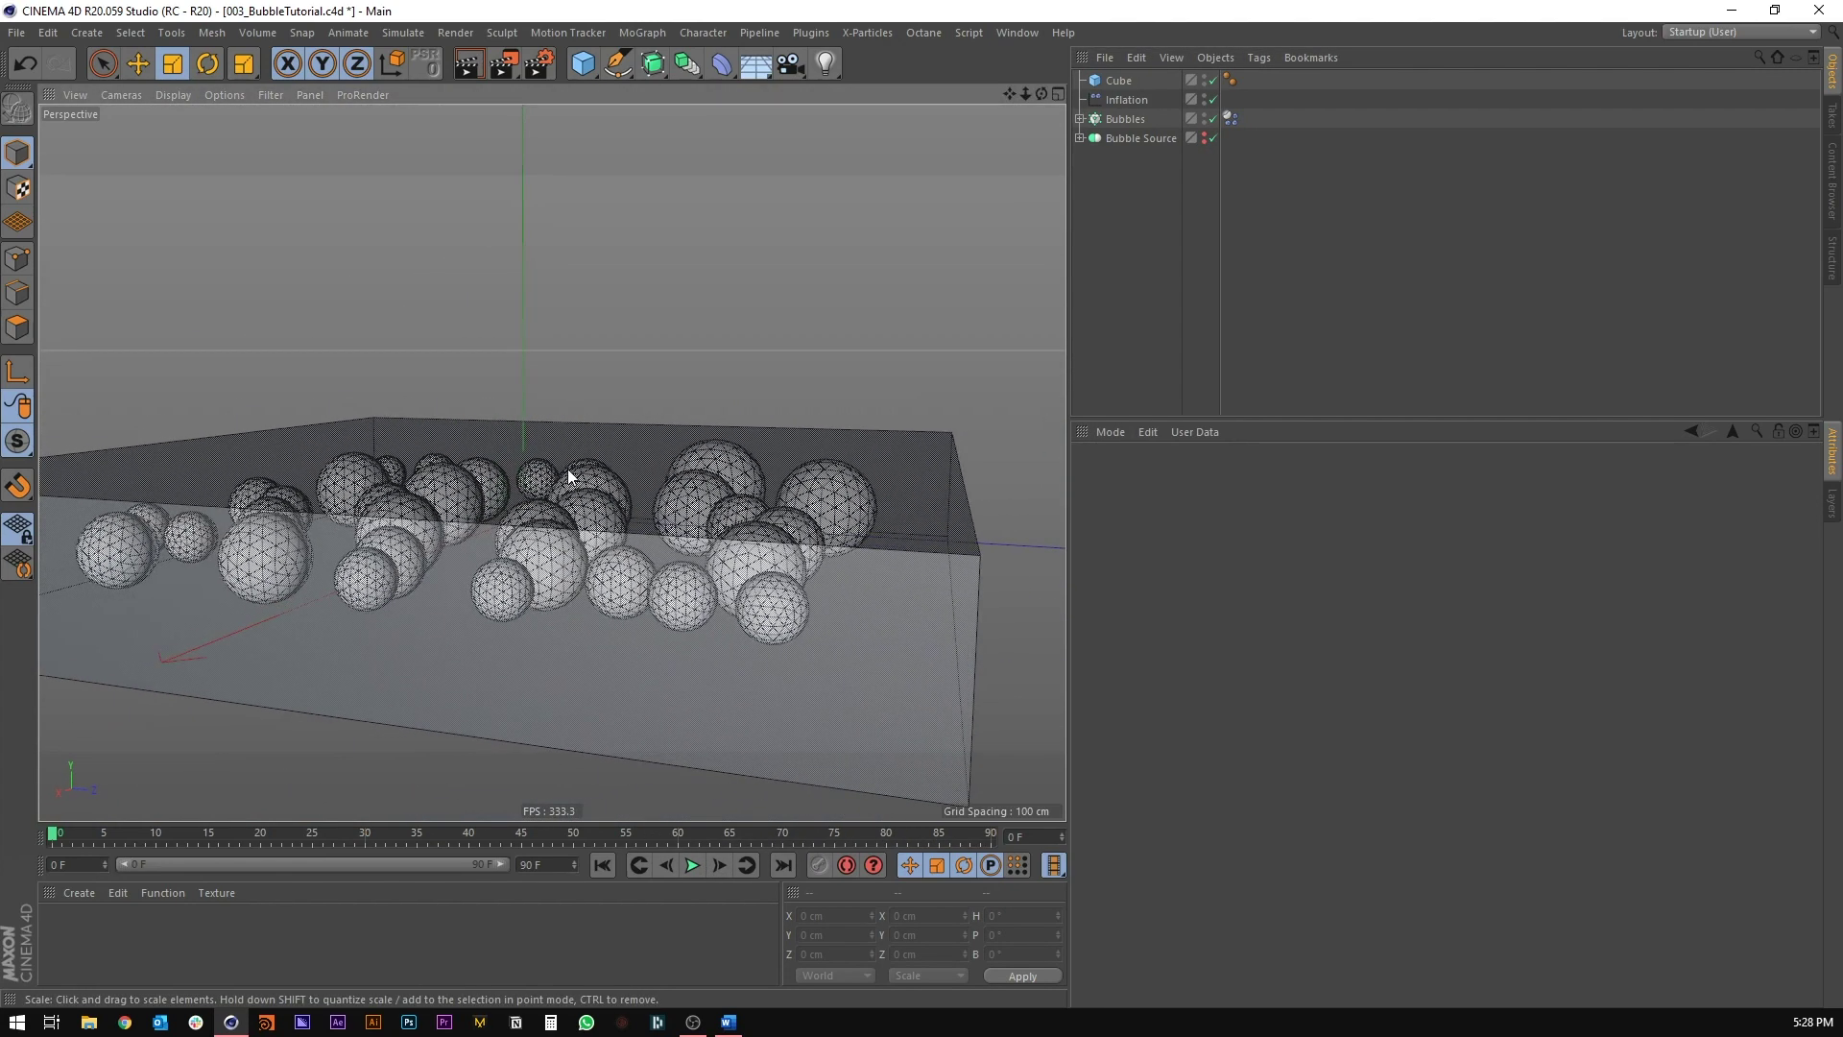
Step: Examine how the bubbles sit inside the cube in the Right, Top and Perspective views
key("F3")
right_click_drag(463, 495, 1004, 494, "alt")
middle_click_drag(1004, 494, 312, 482, "alt")
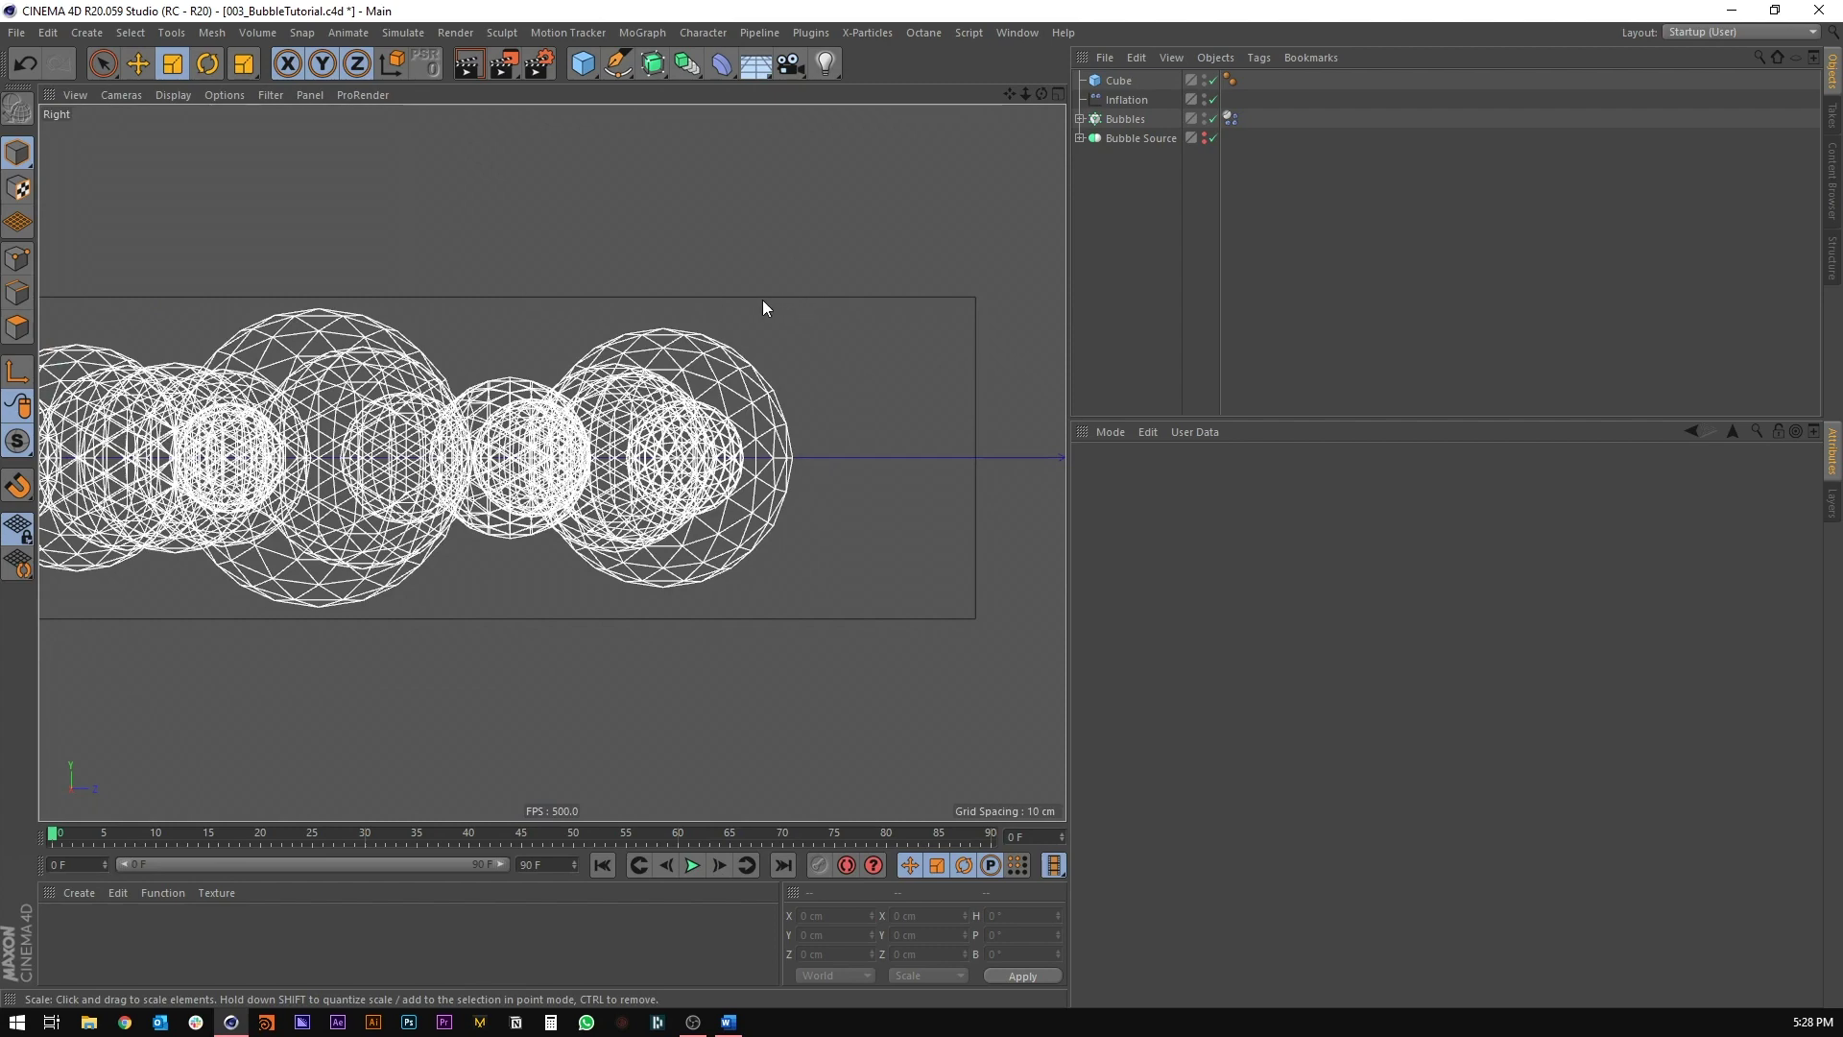
right_click_drag(726, 308, 594, 363, "alt")
middle_click_drag(593, 363, 867, 384, "alt")
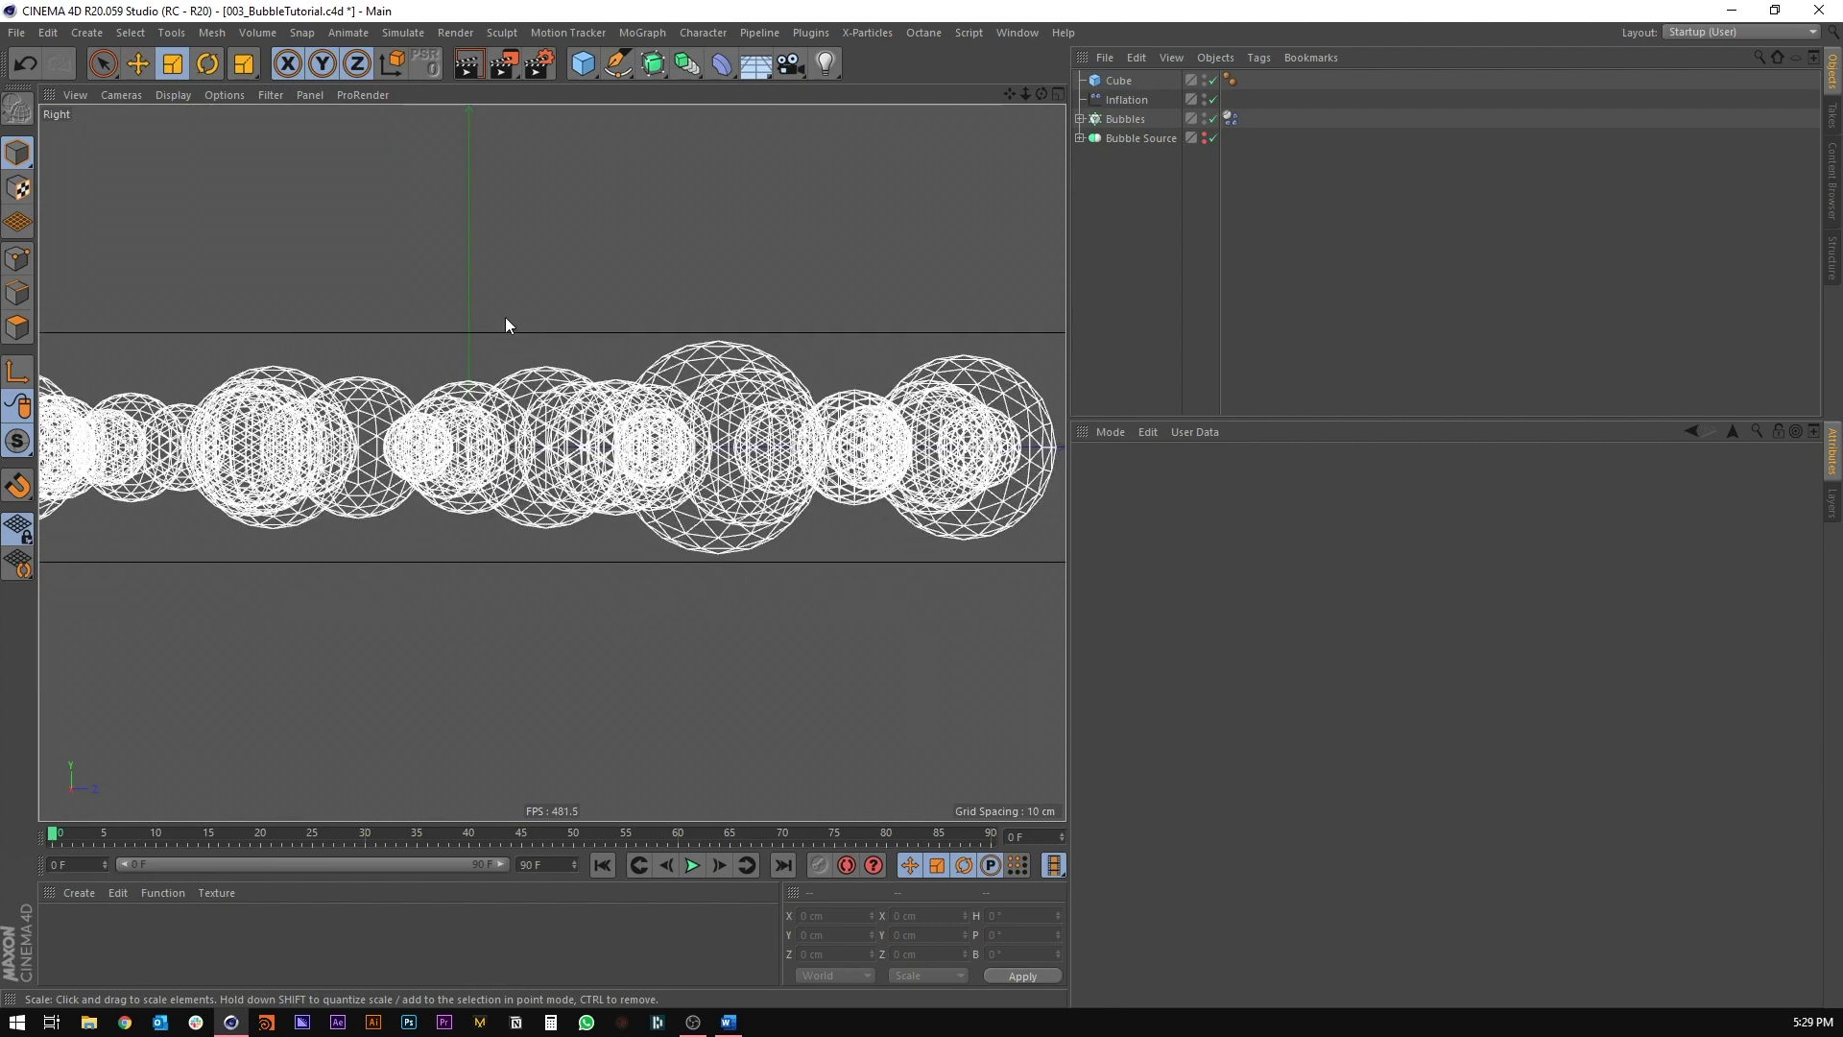
middle_click(505, 317)
middle_click(704, 327)
middle_click(657, 339)
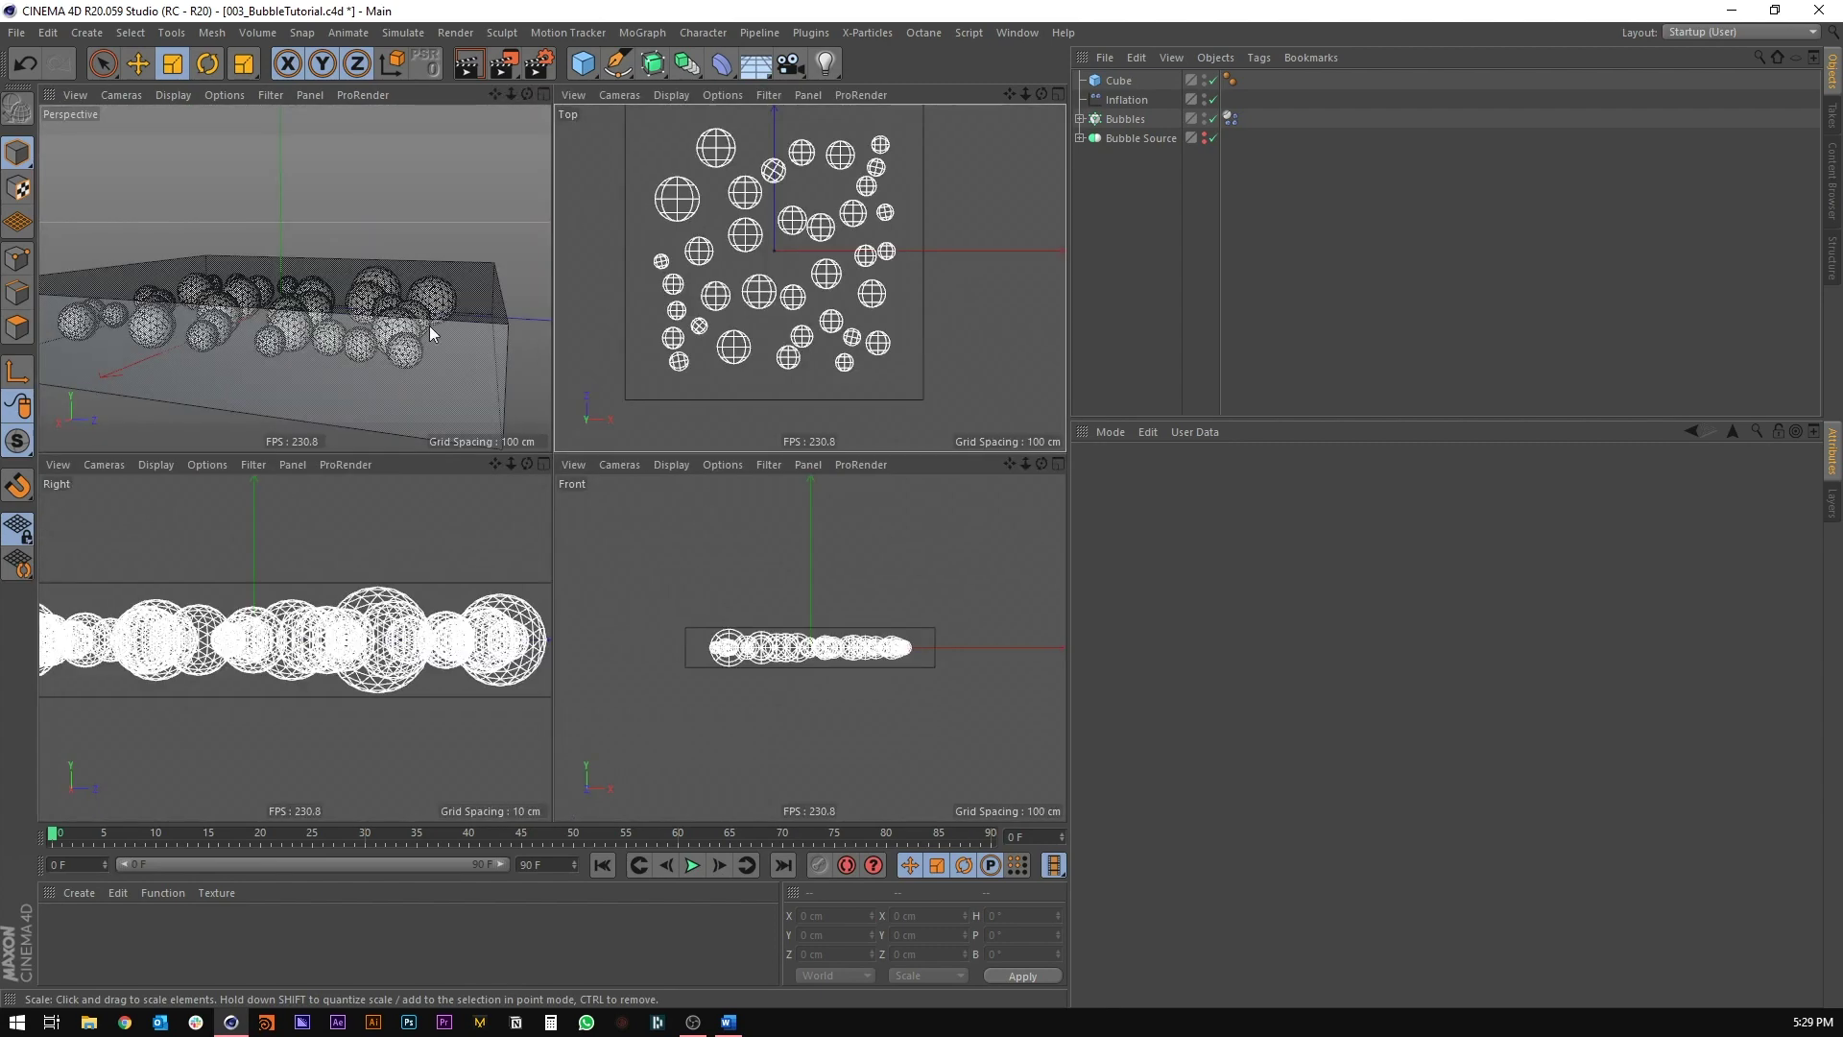
middle_click(362, 328)
left_click_drag(561, 474, 530, 576, "alt")
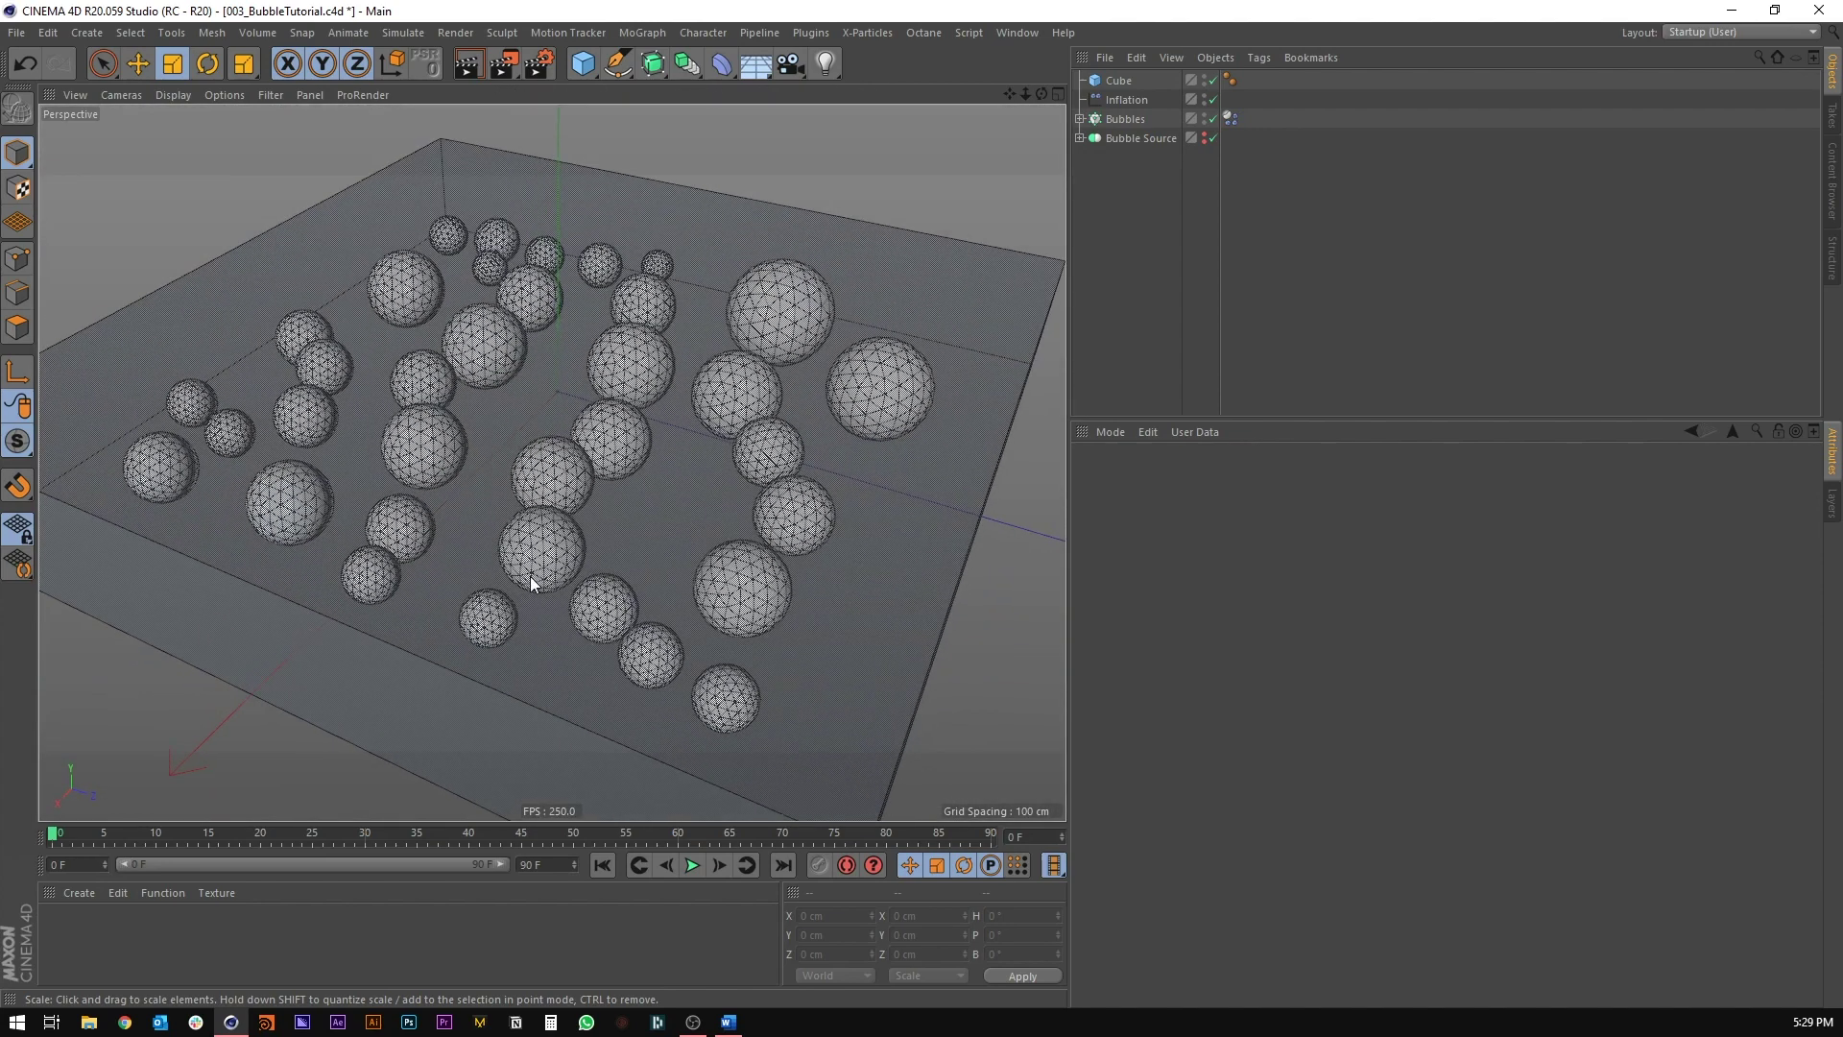
right_click_drag(530, 576, 513, 465, "alt")
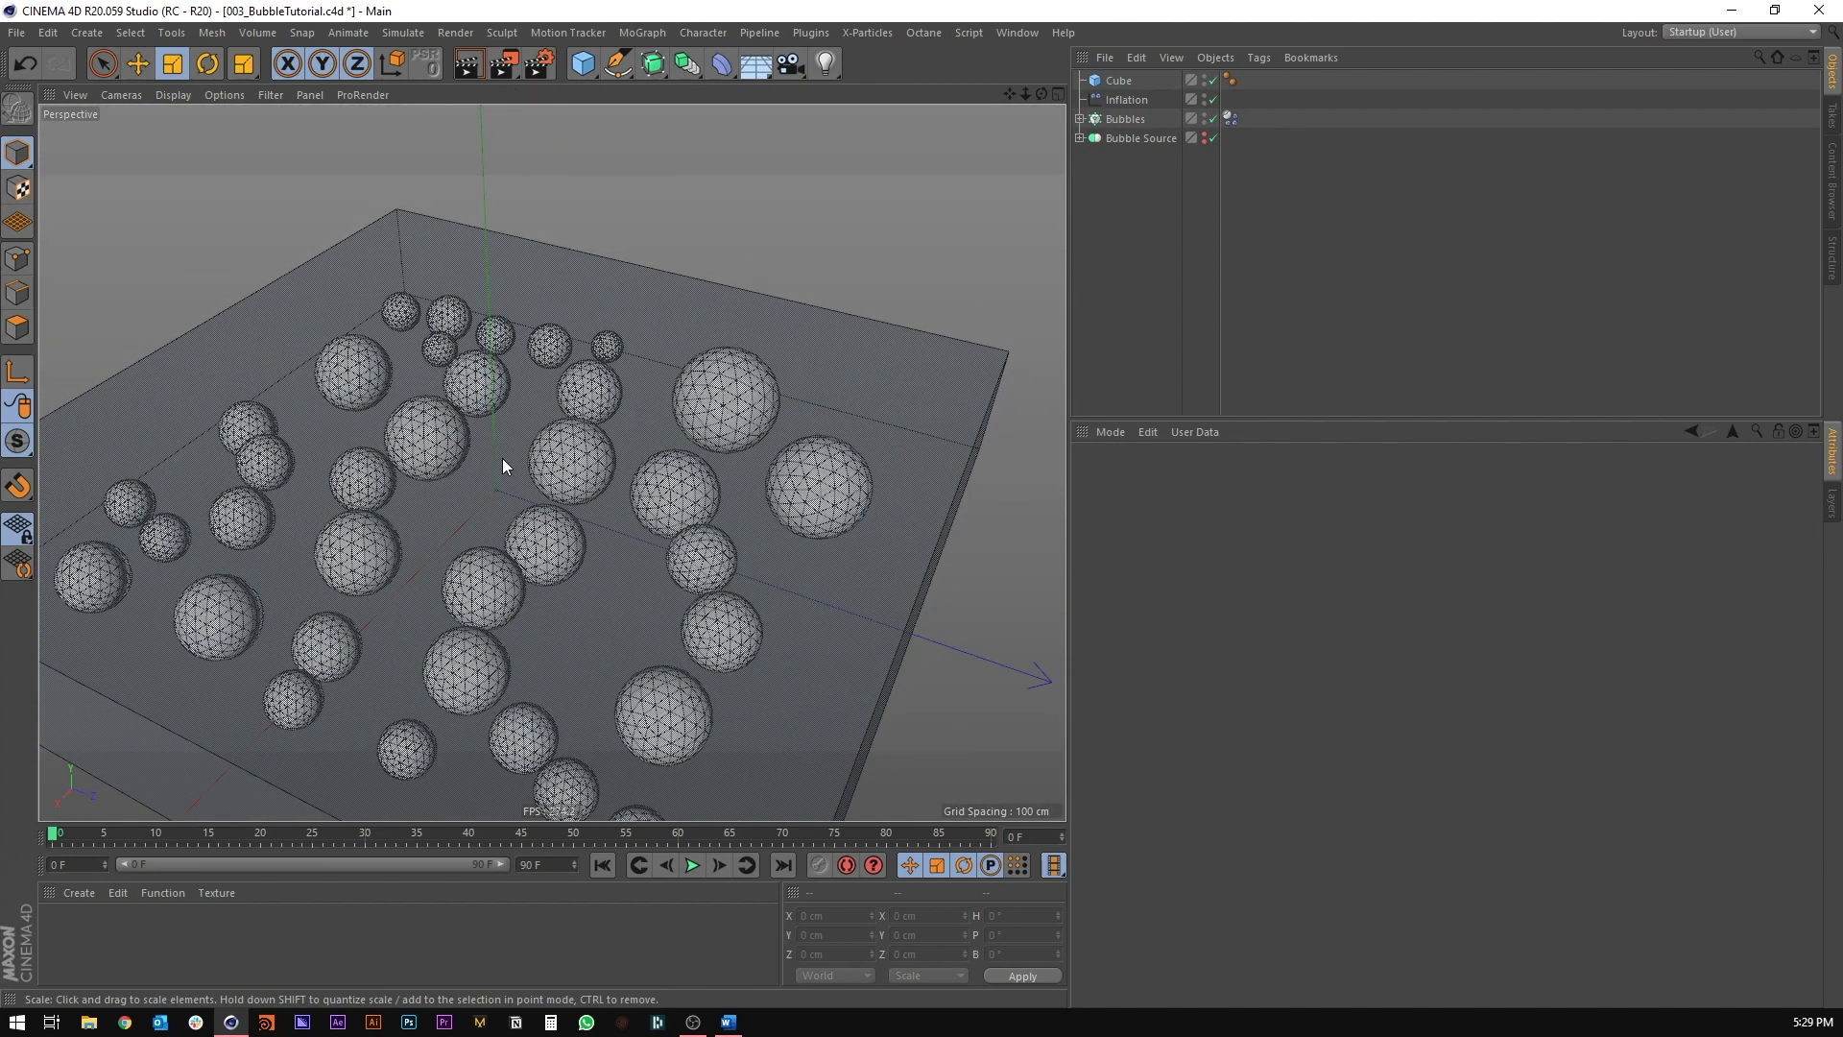
Step: Enable the Position transform in the Inflation effector's parameters and bring up the Right view
left_click(1124, 99)
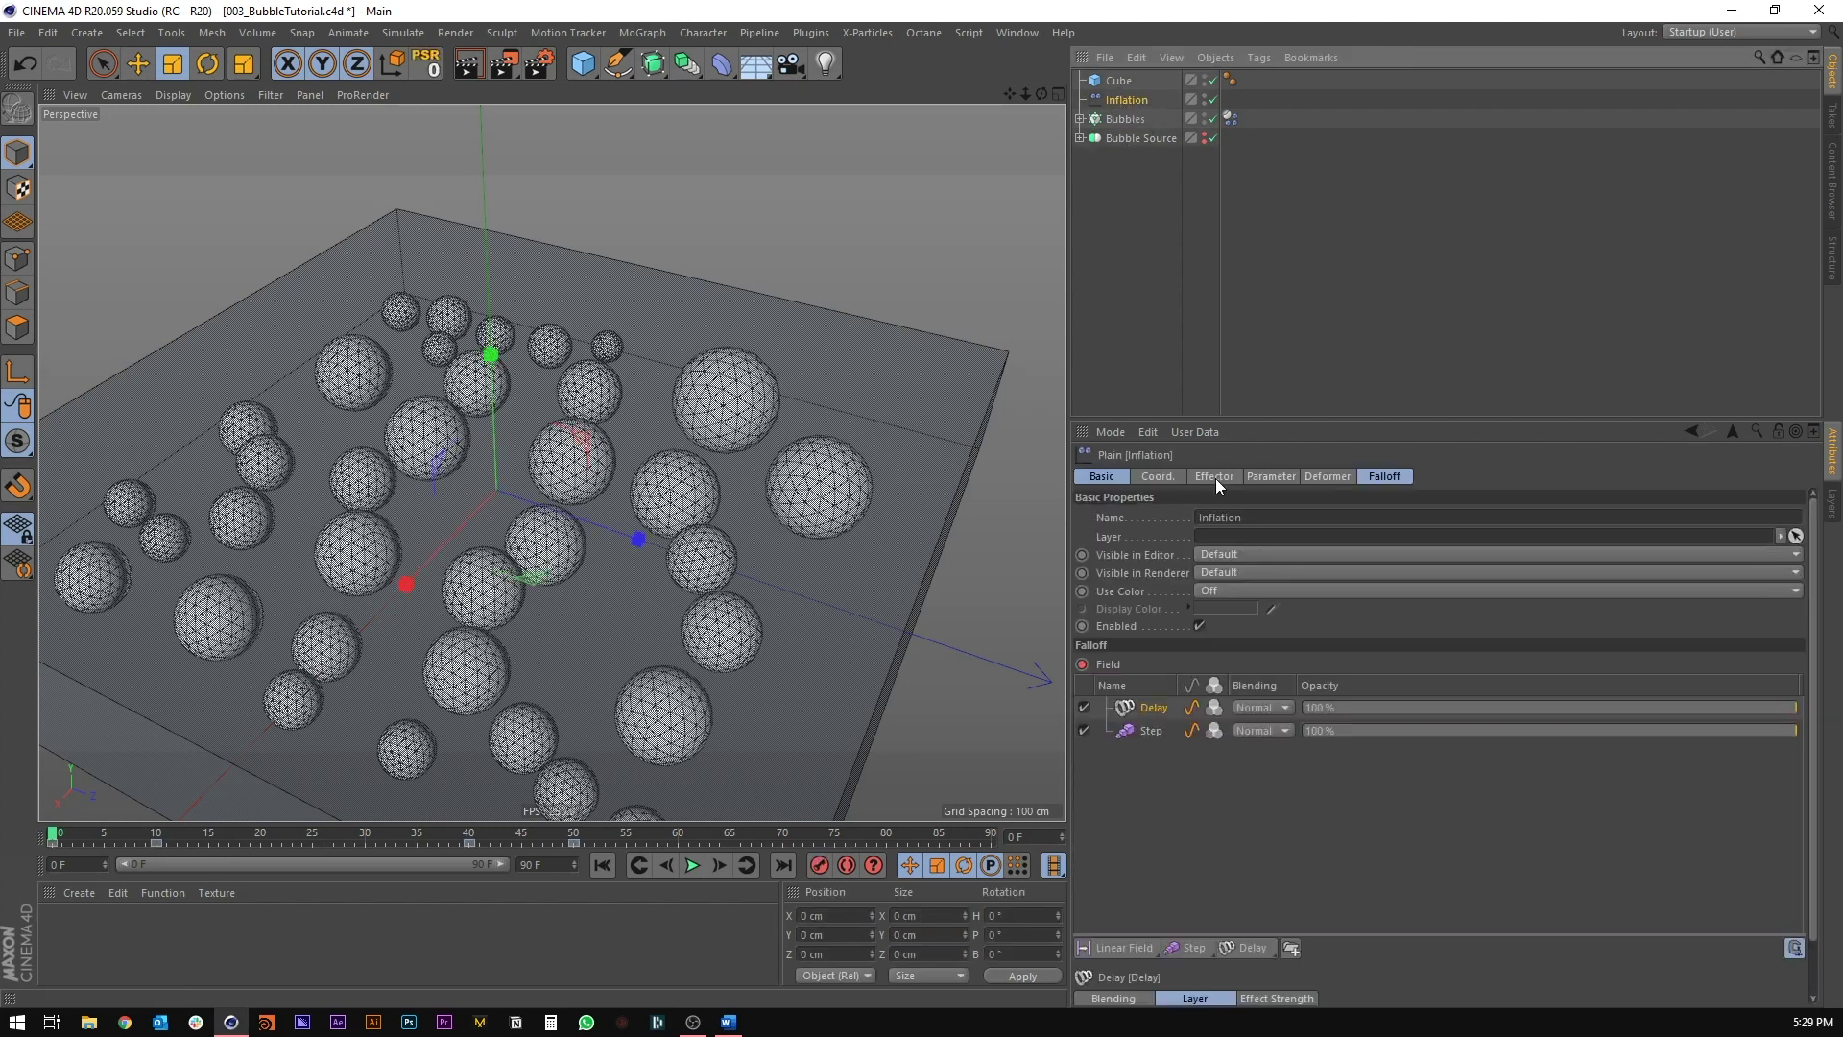
left_click(1269, 477)
left_click(1155, 551)
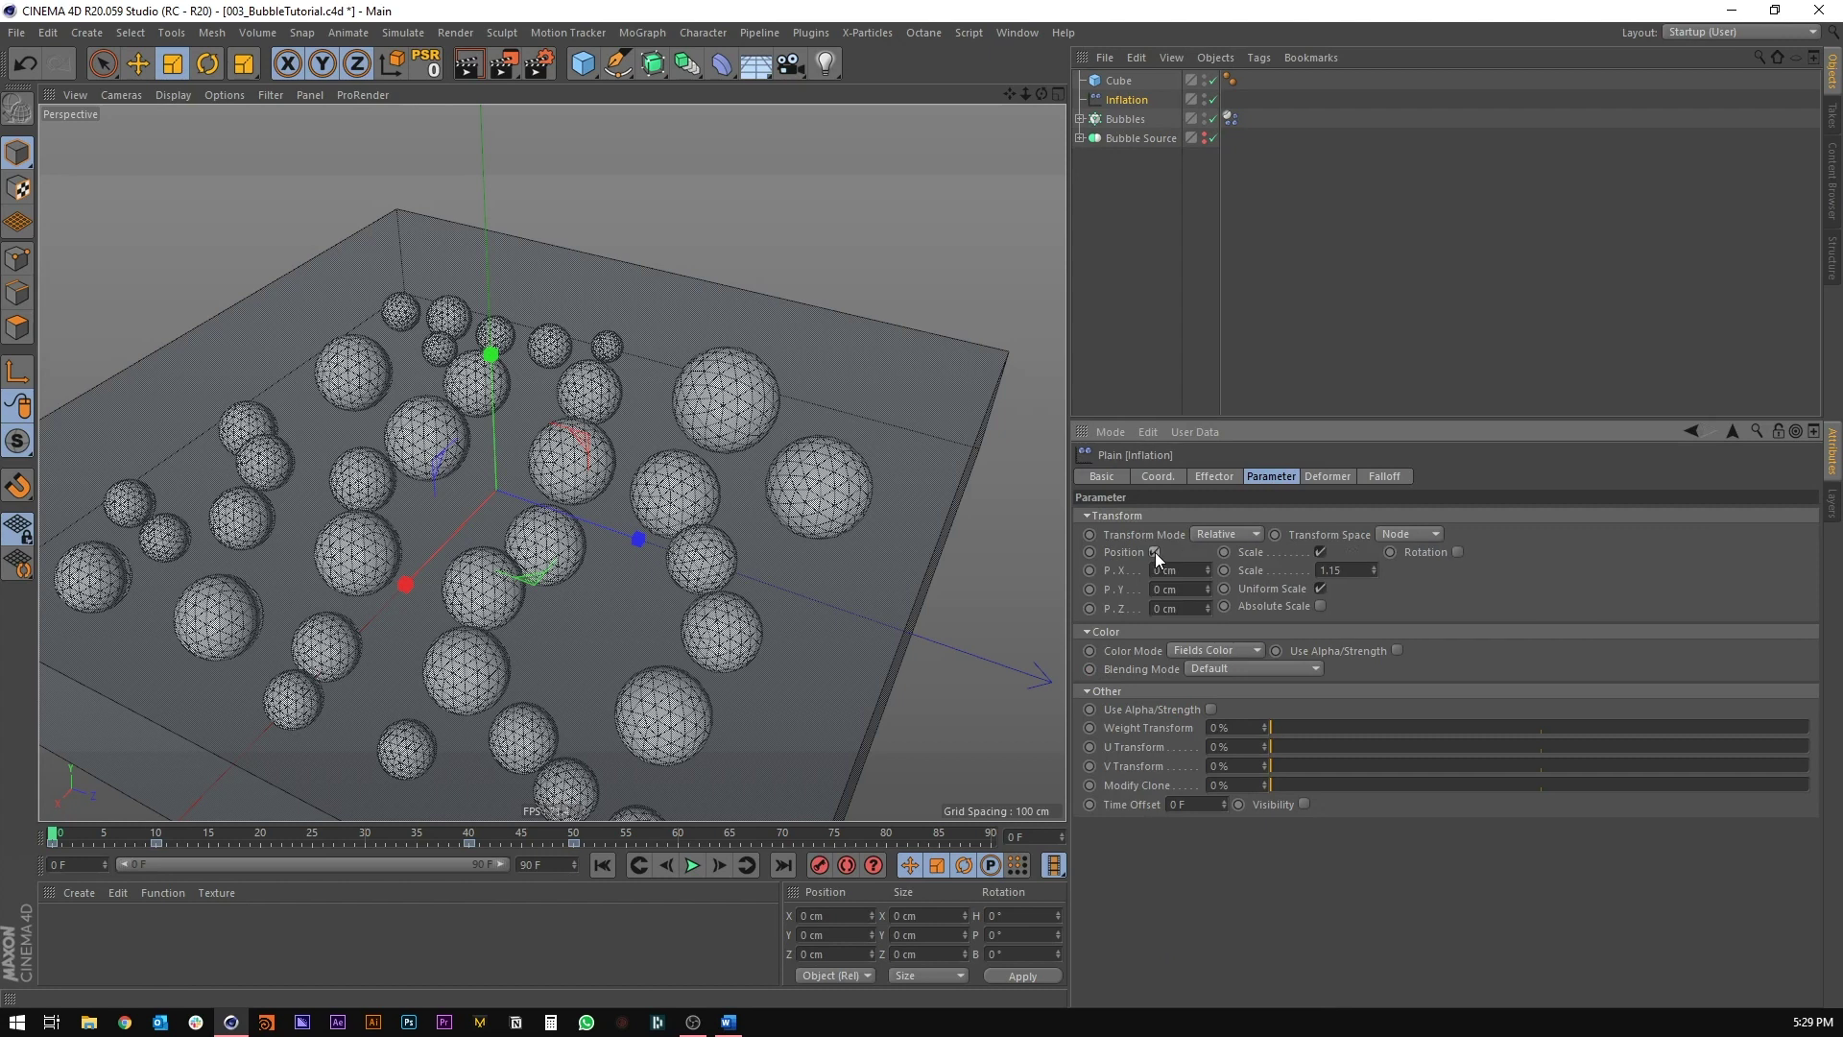
middle_click(464, 514)
middle_click(463, 514)
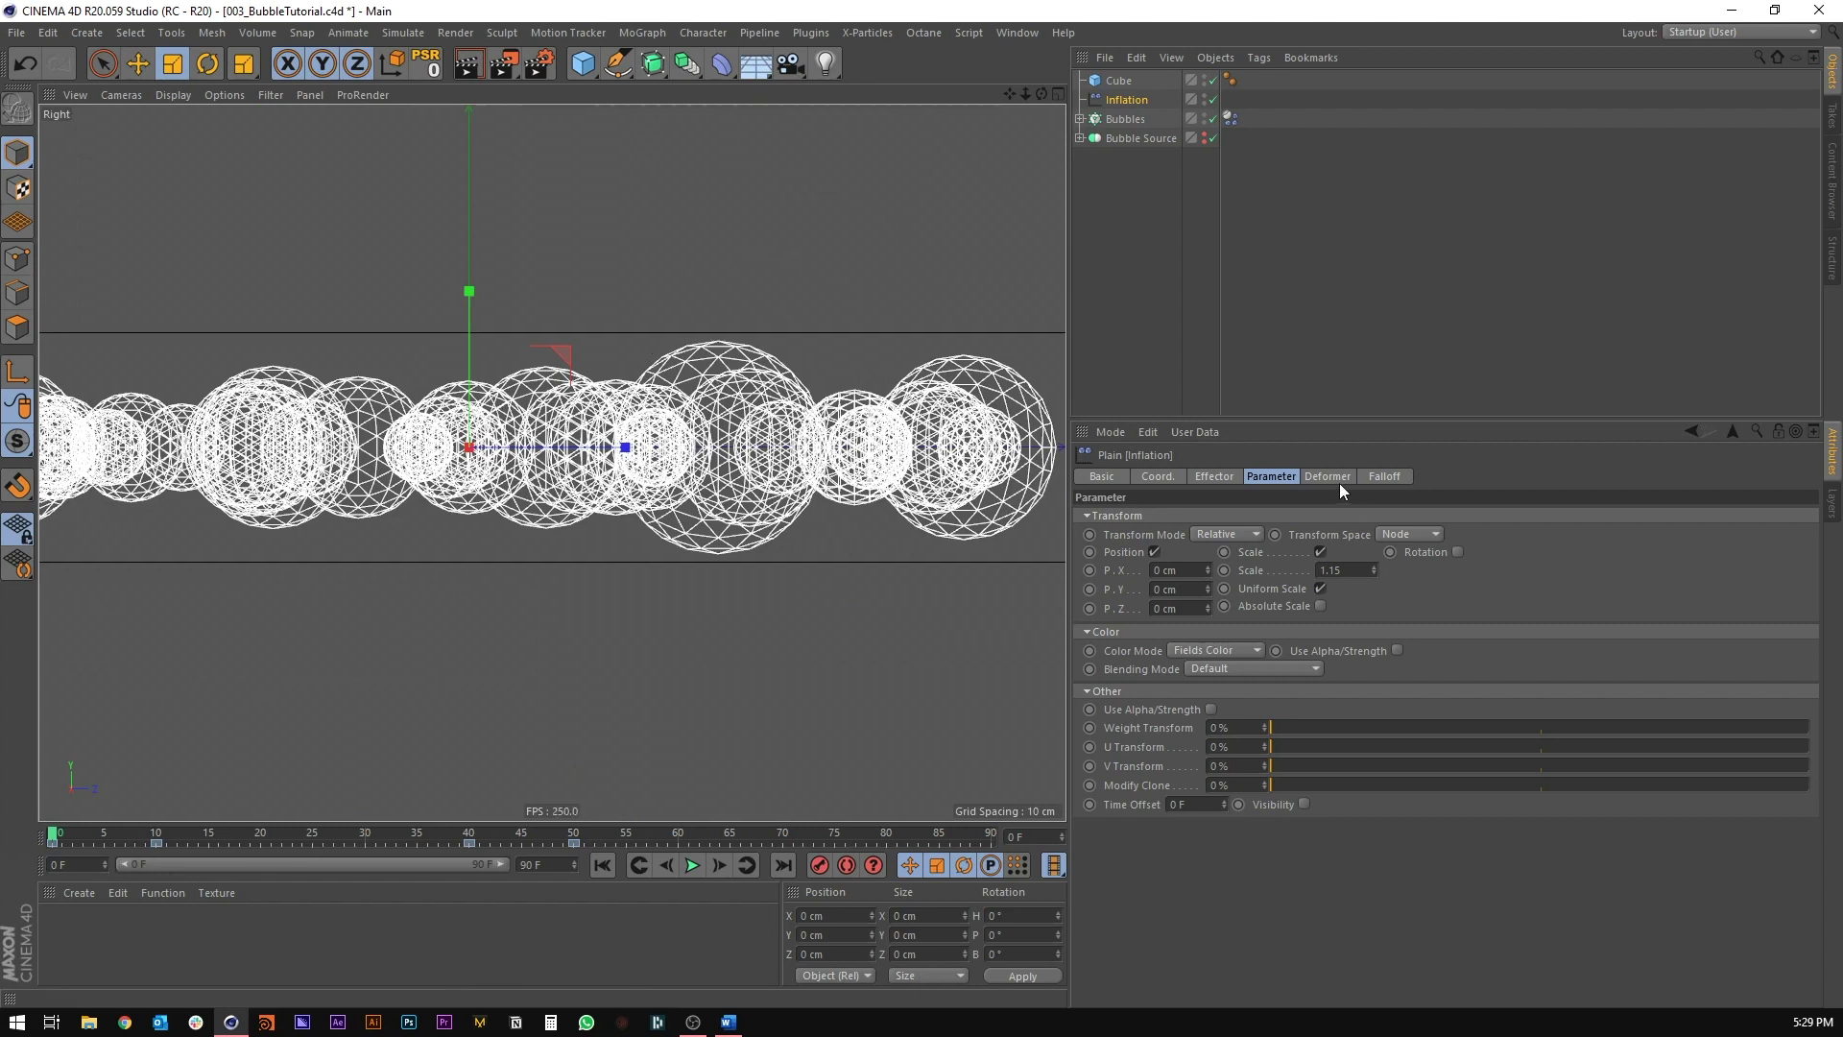
Step: Review the Inflation effector's falloff and the cube's size, and set the effector's Z position offset to 40 cm
left_click(1382, 476)
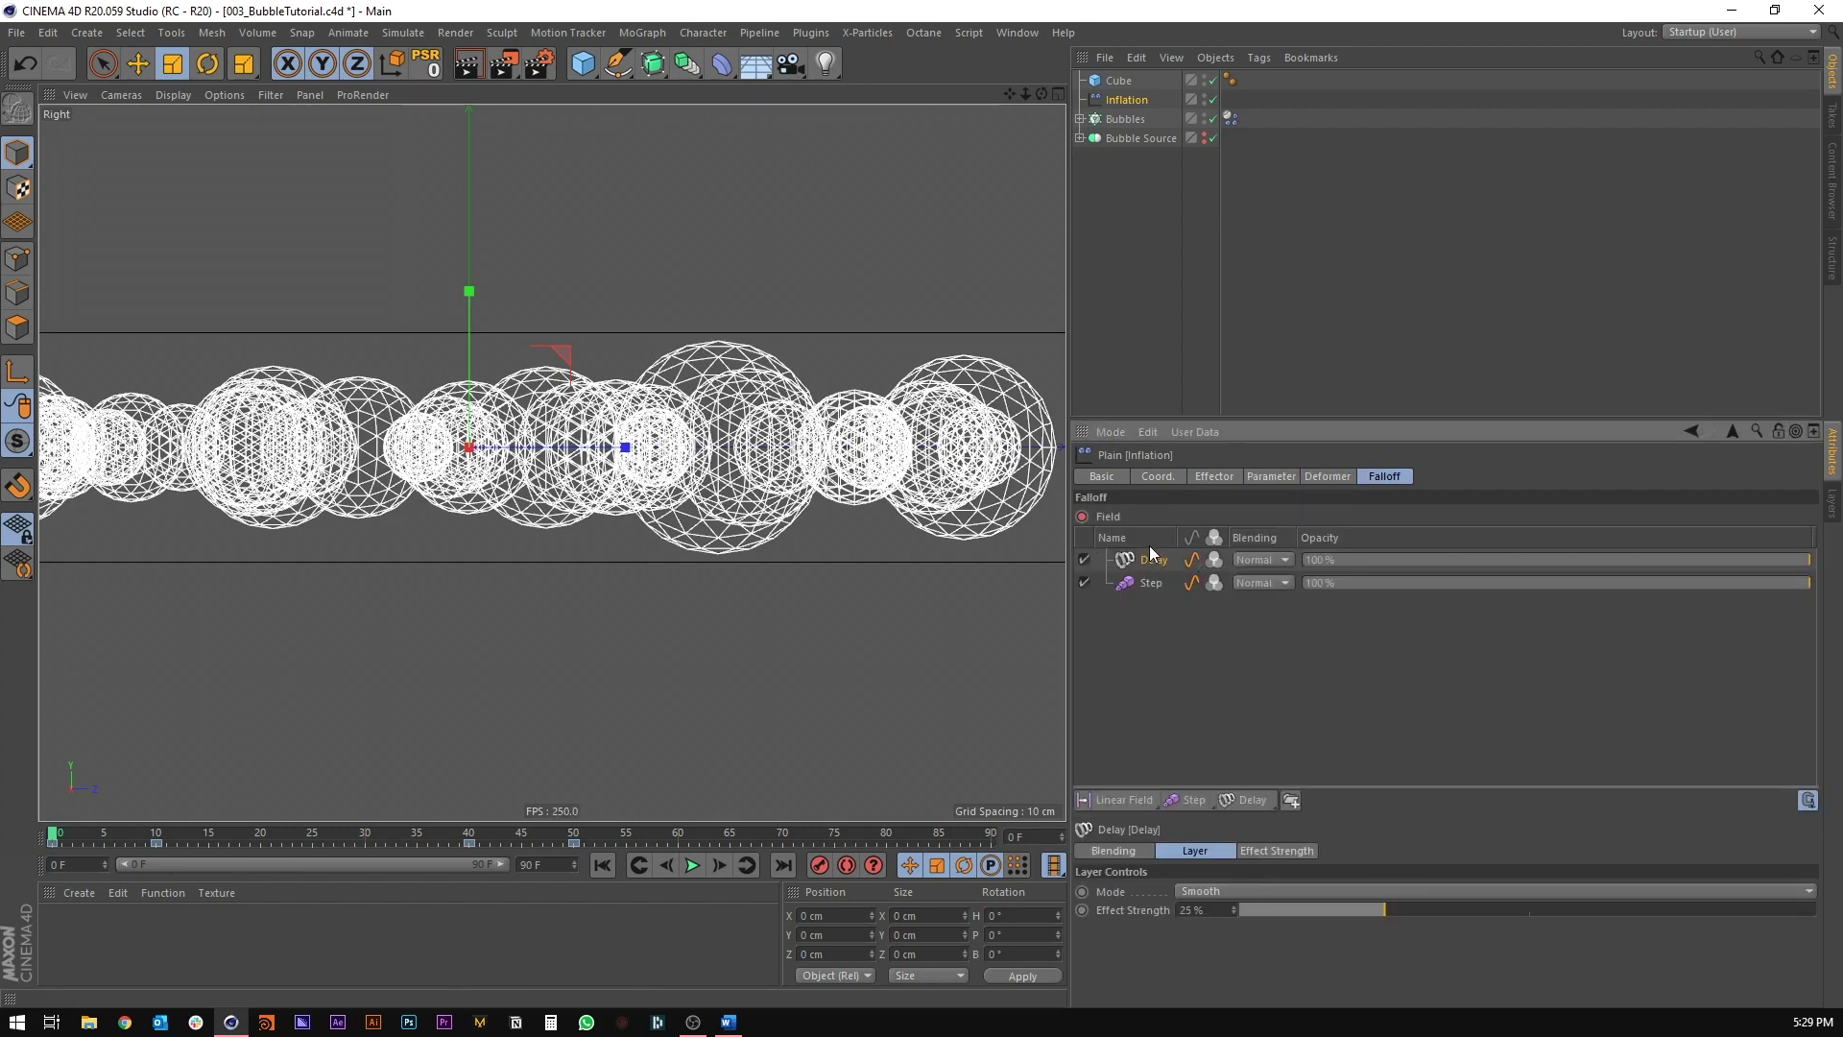
left_click(1191, 476)
left_click(1277, 471)
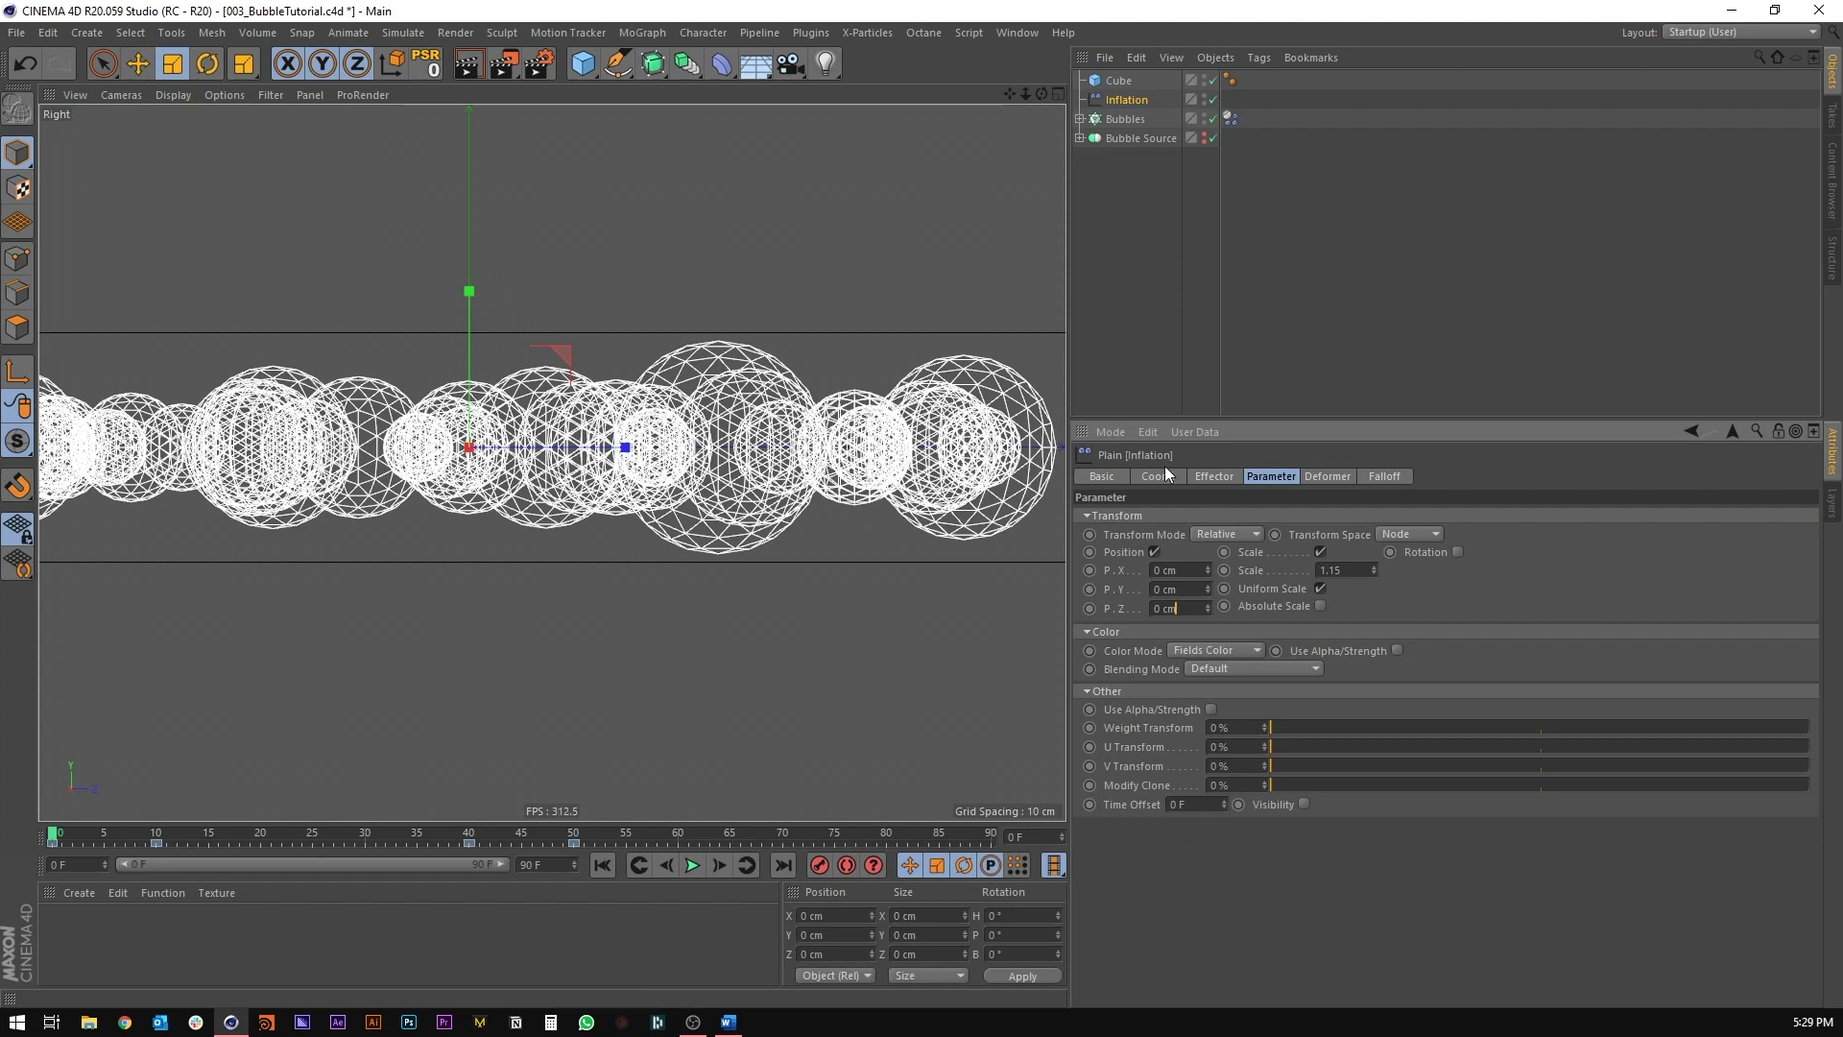
left_click(1166, 609)
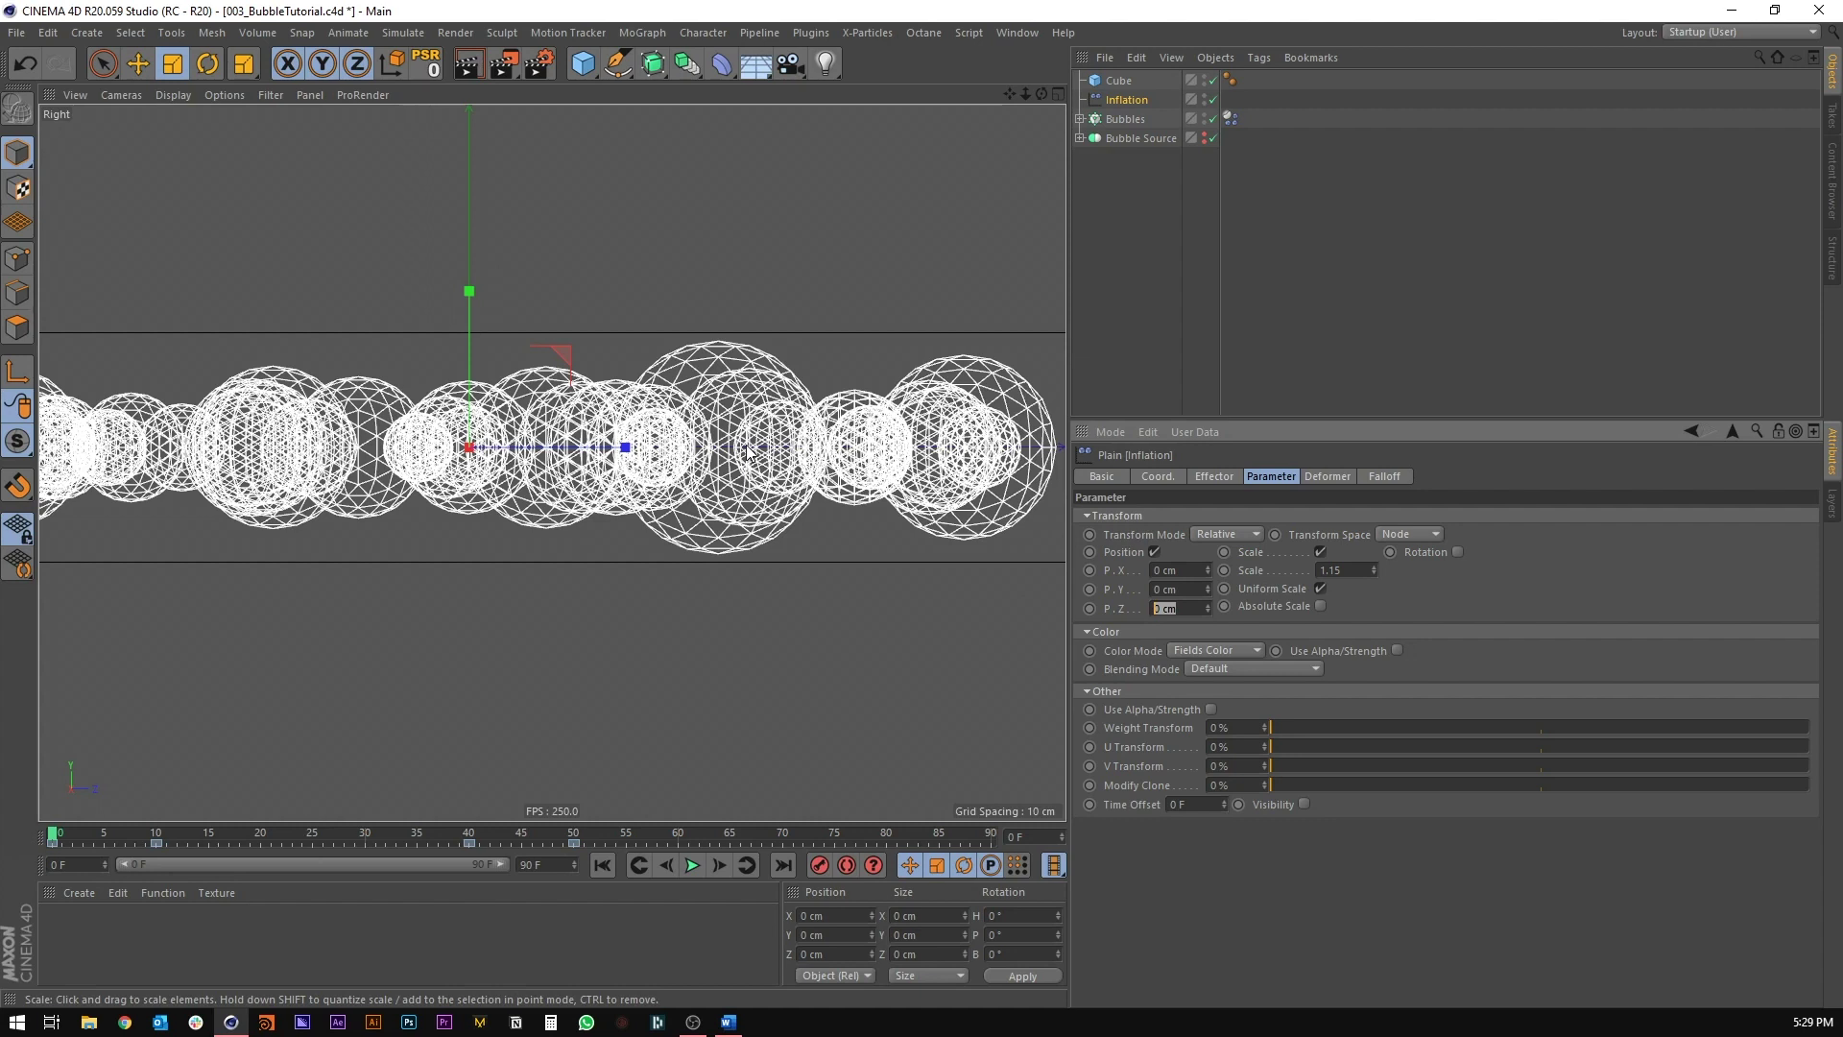
left_click(1120, 81)
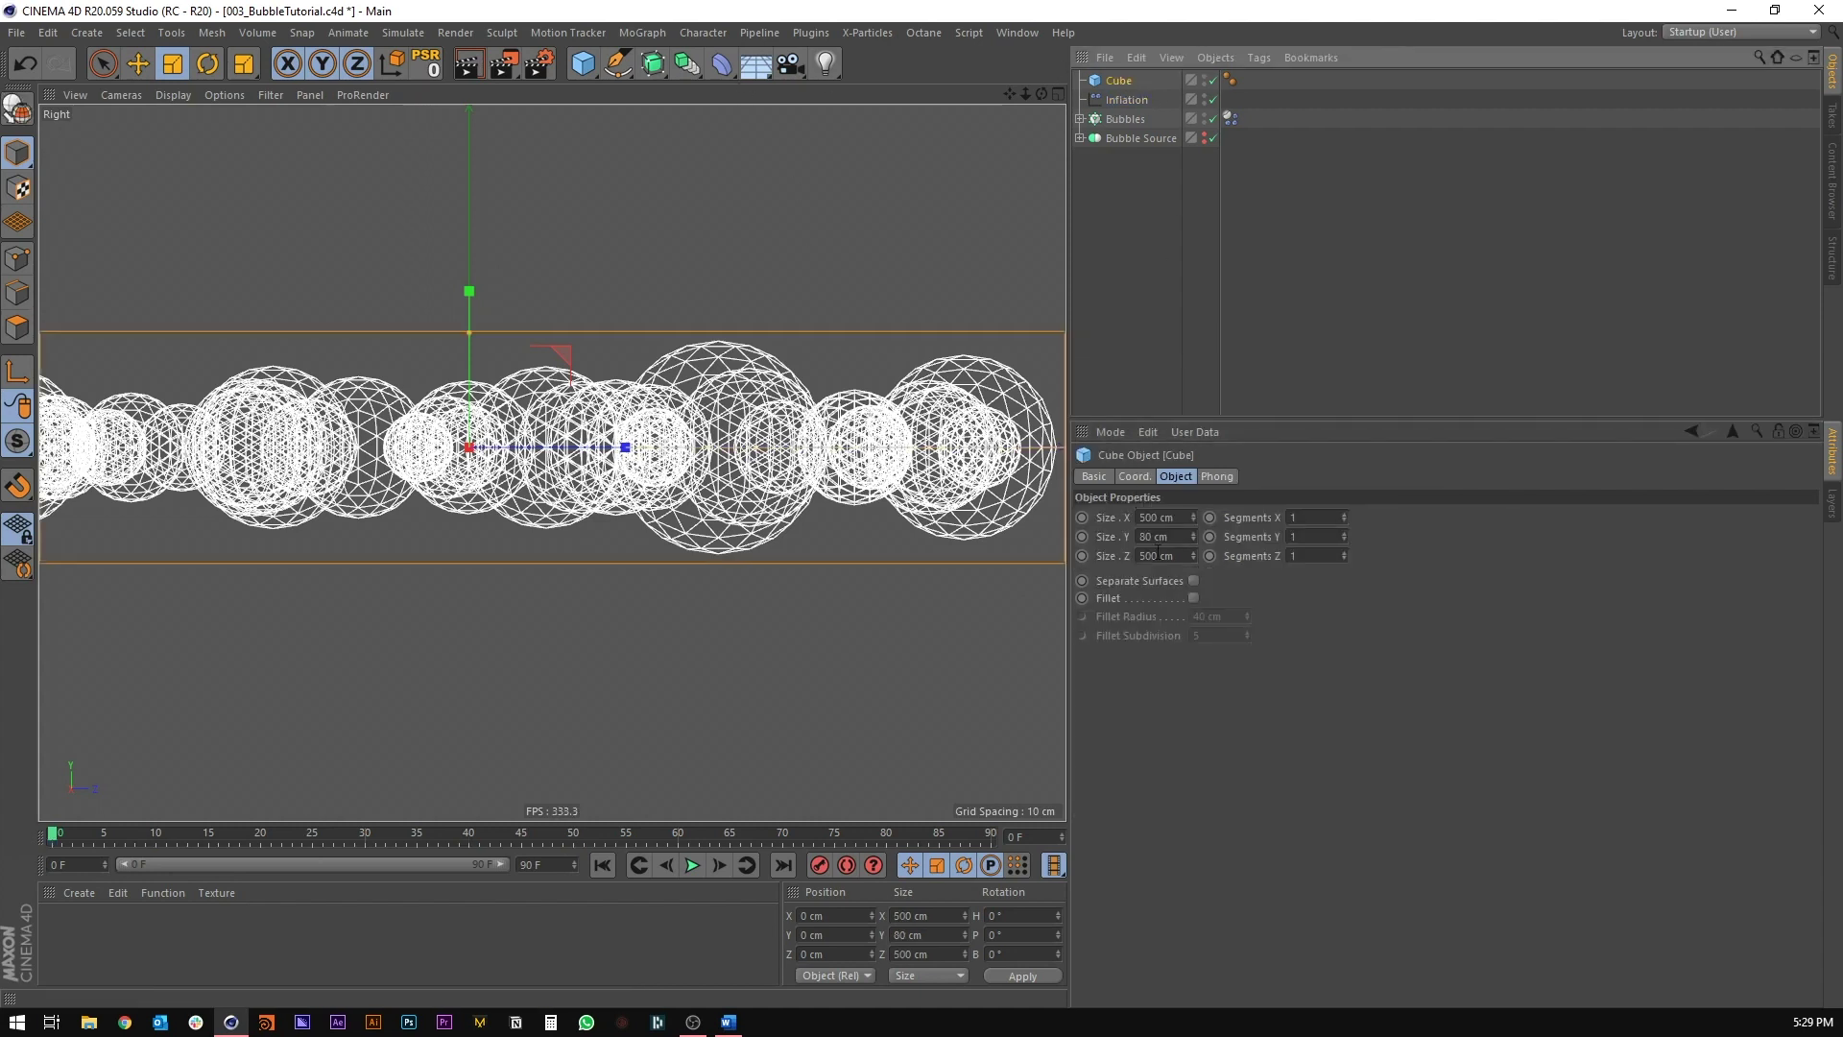
left_click(1128, 100)
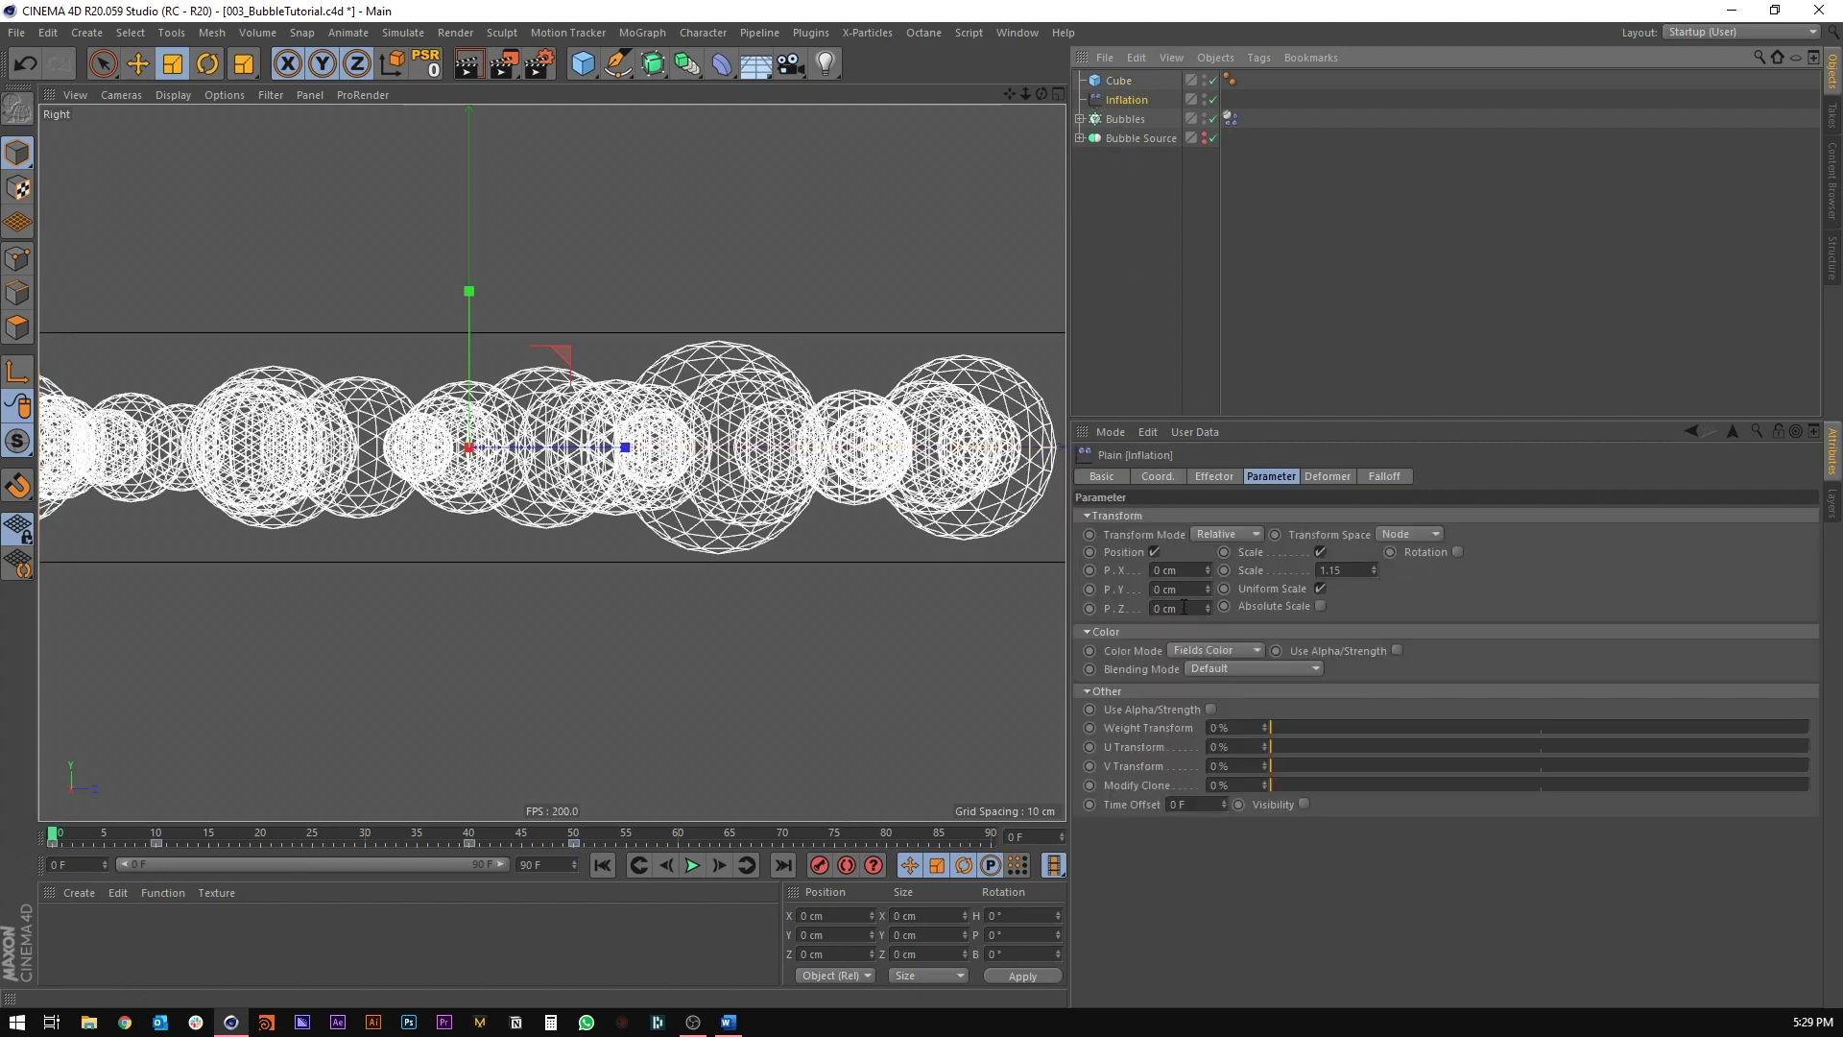
double_click(1184, 608)
type("40")
key("Return")
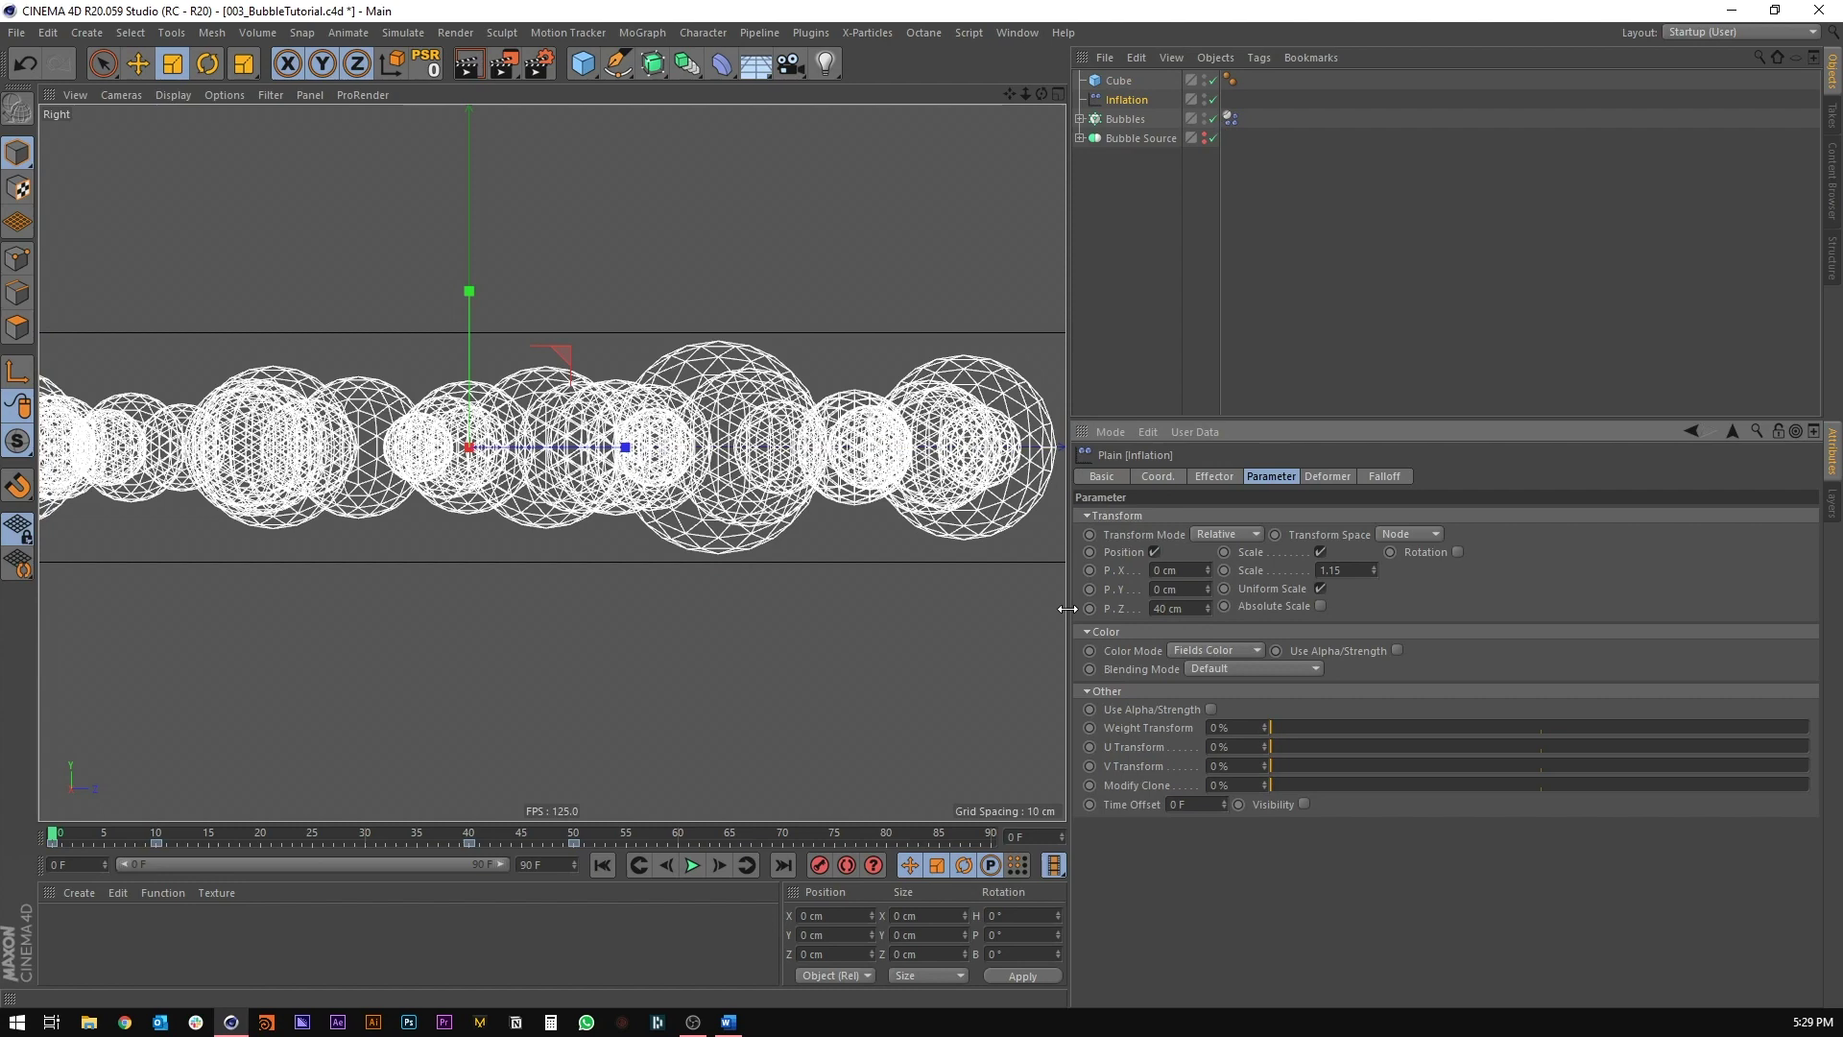
key("F1")
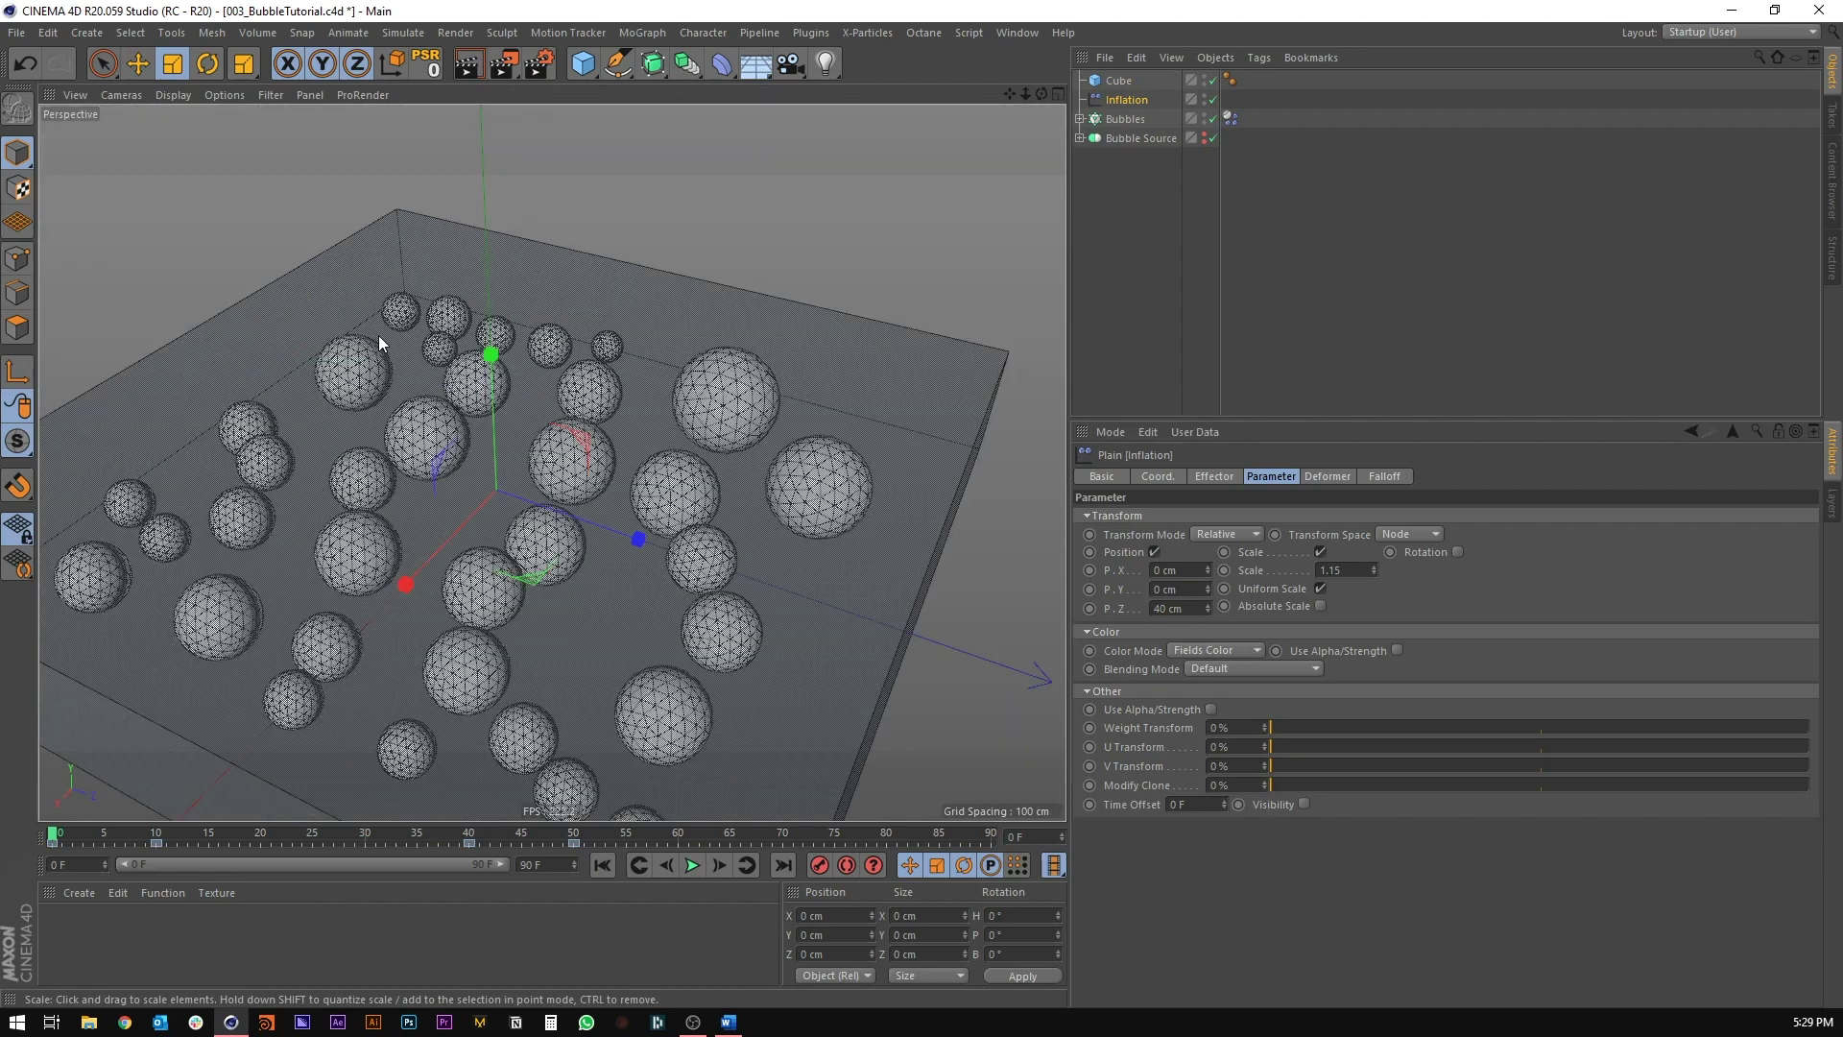
left_click_drag(753, 445, 538, 447, "alt")
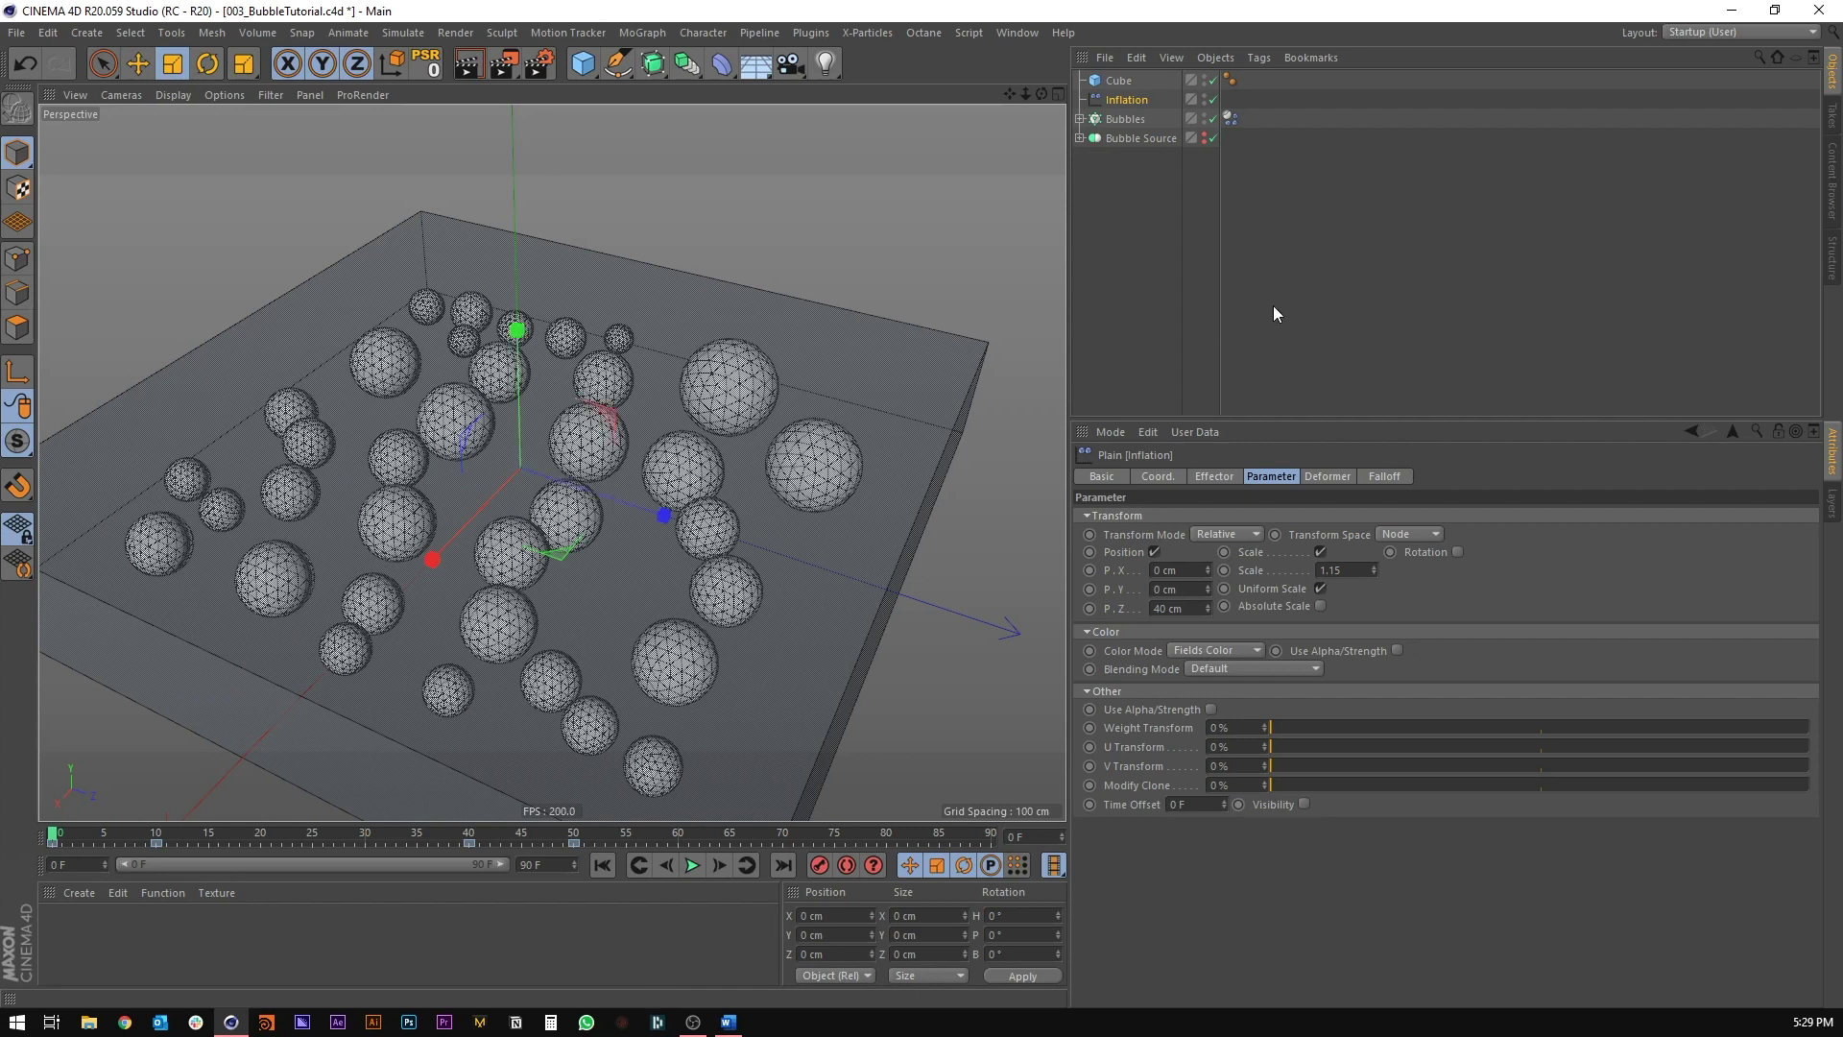
left_click_drag(556, 427, 528, 384, "alt")
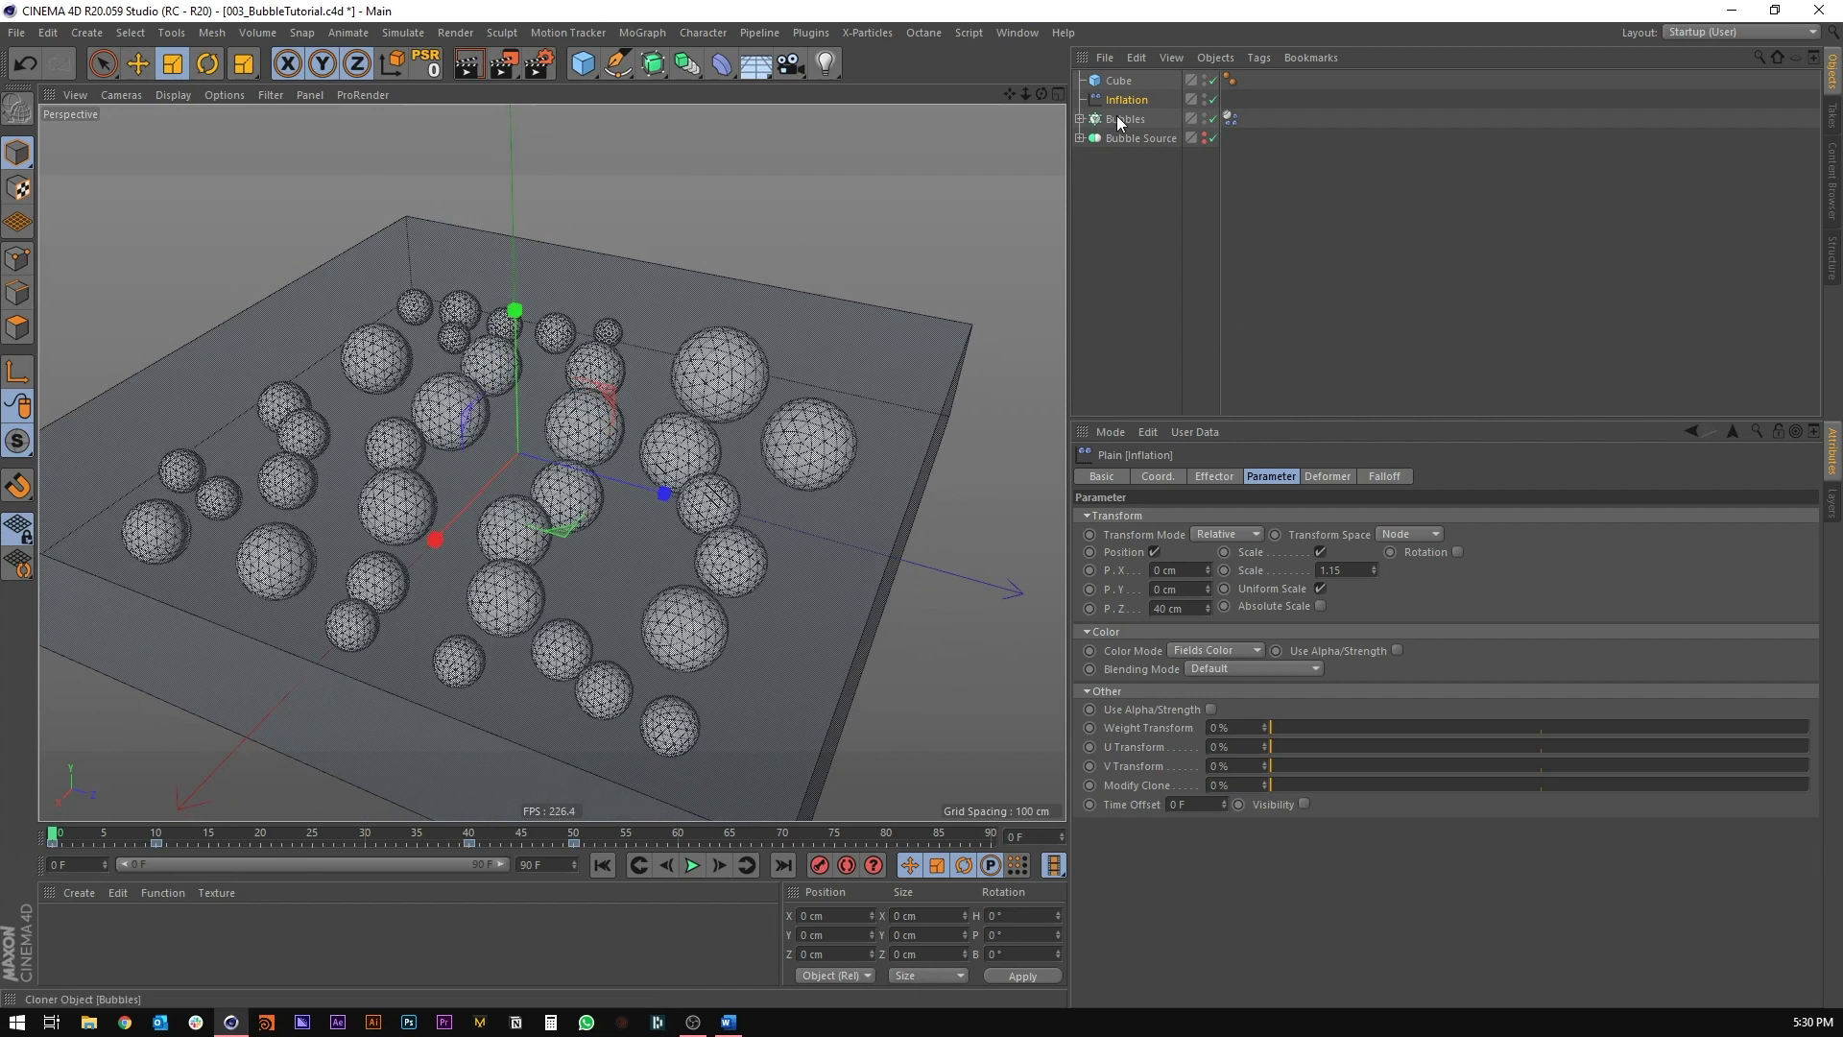
Step: Turn off X-Ray on the Cube and play back the bubble animation until the bubbles have risen through it
left_click(1119, 81)
left_click(1093, 476)
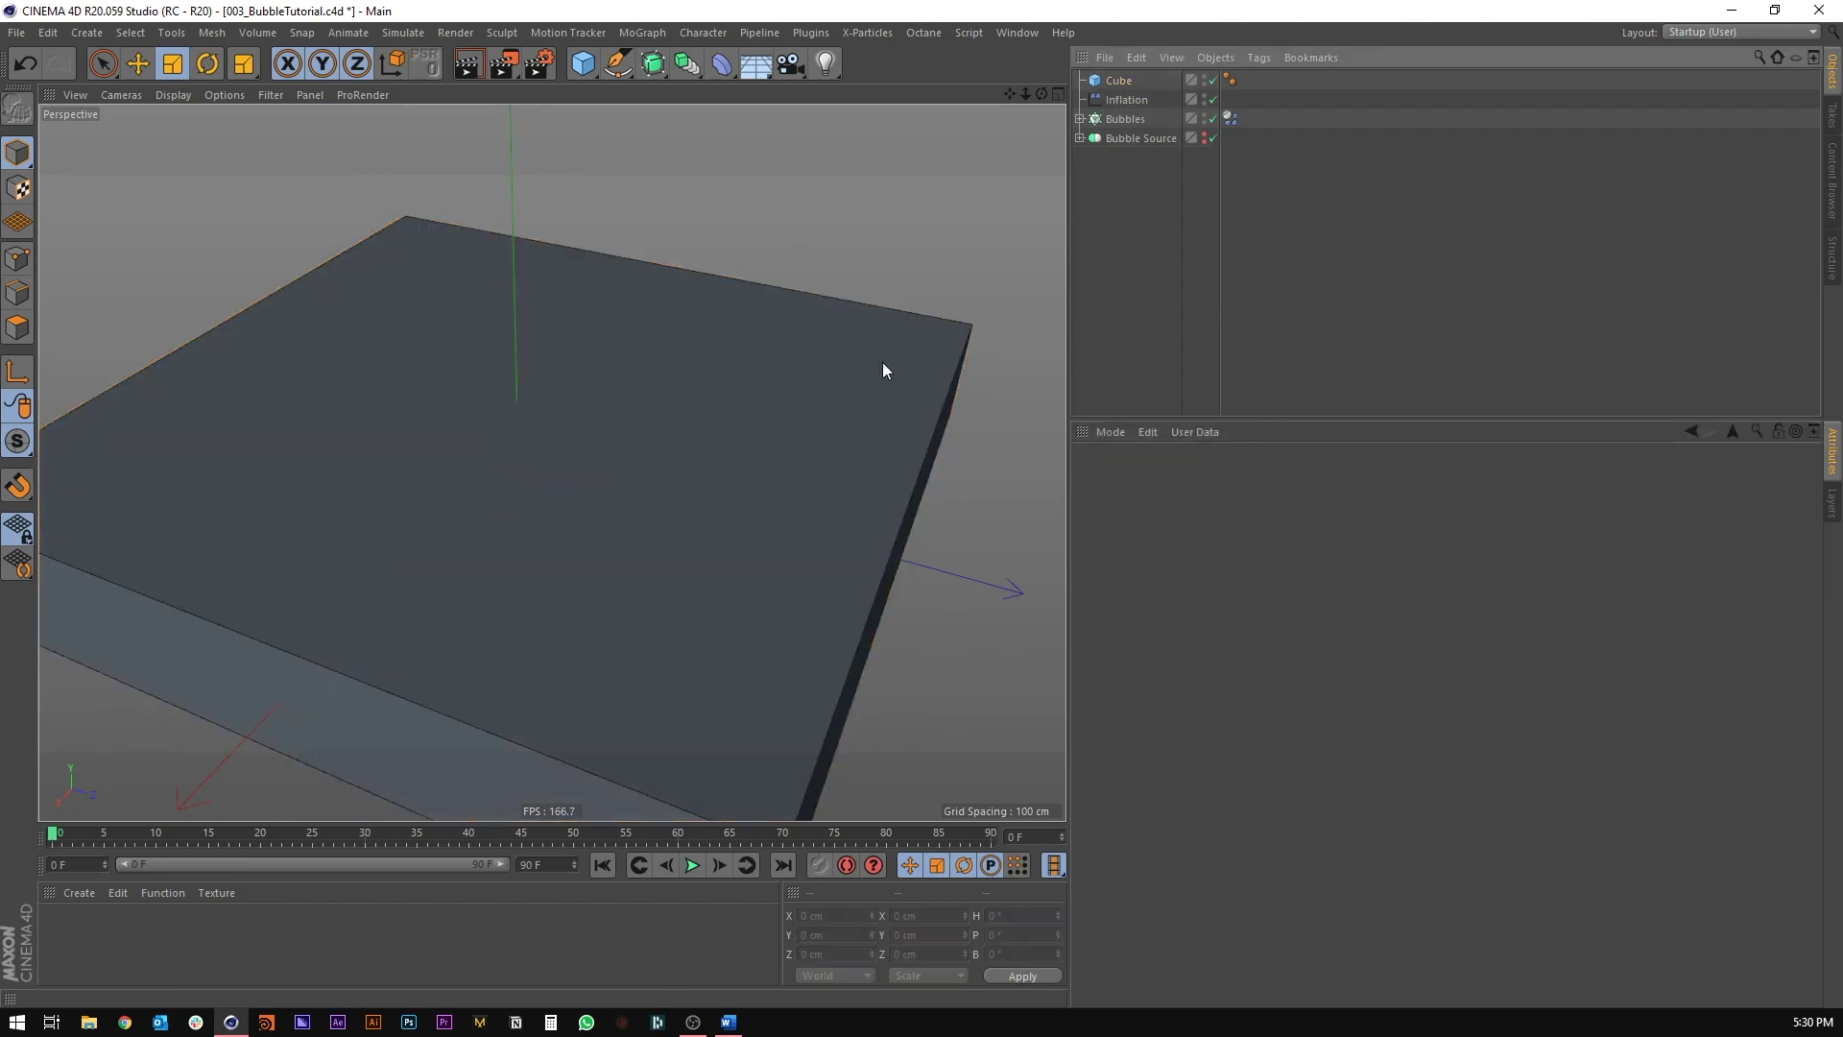
left_click_drag(883, 361, 486, 470, "alt")
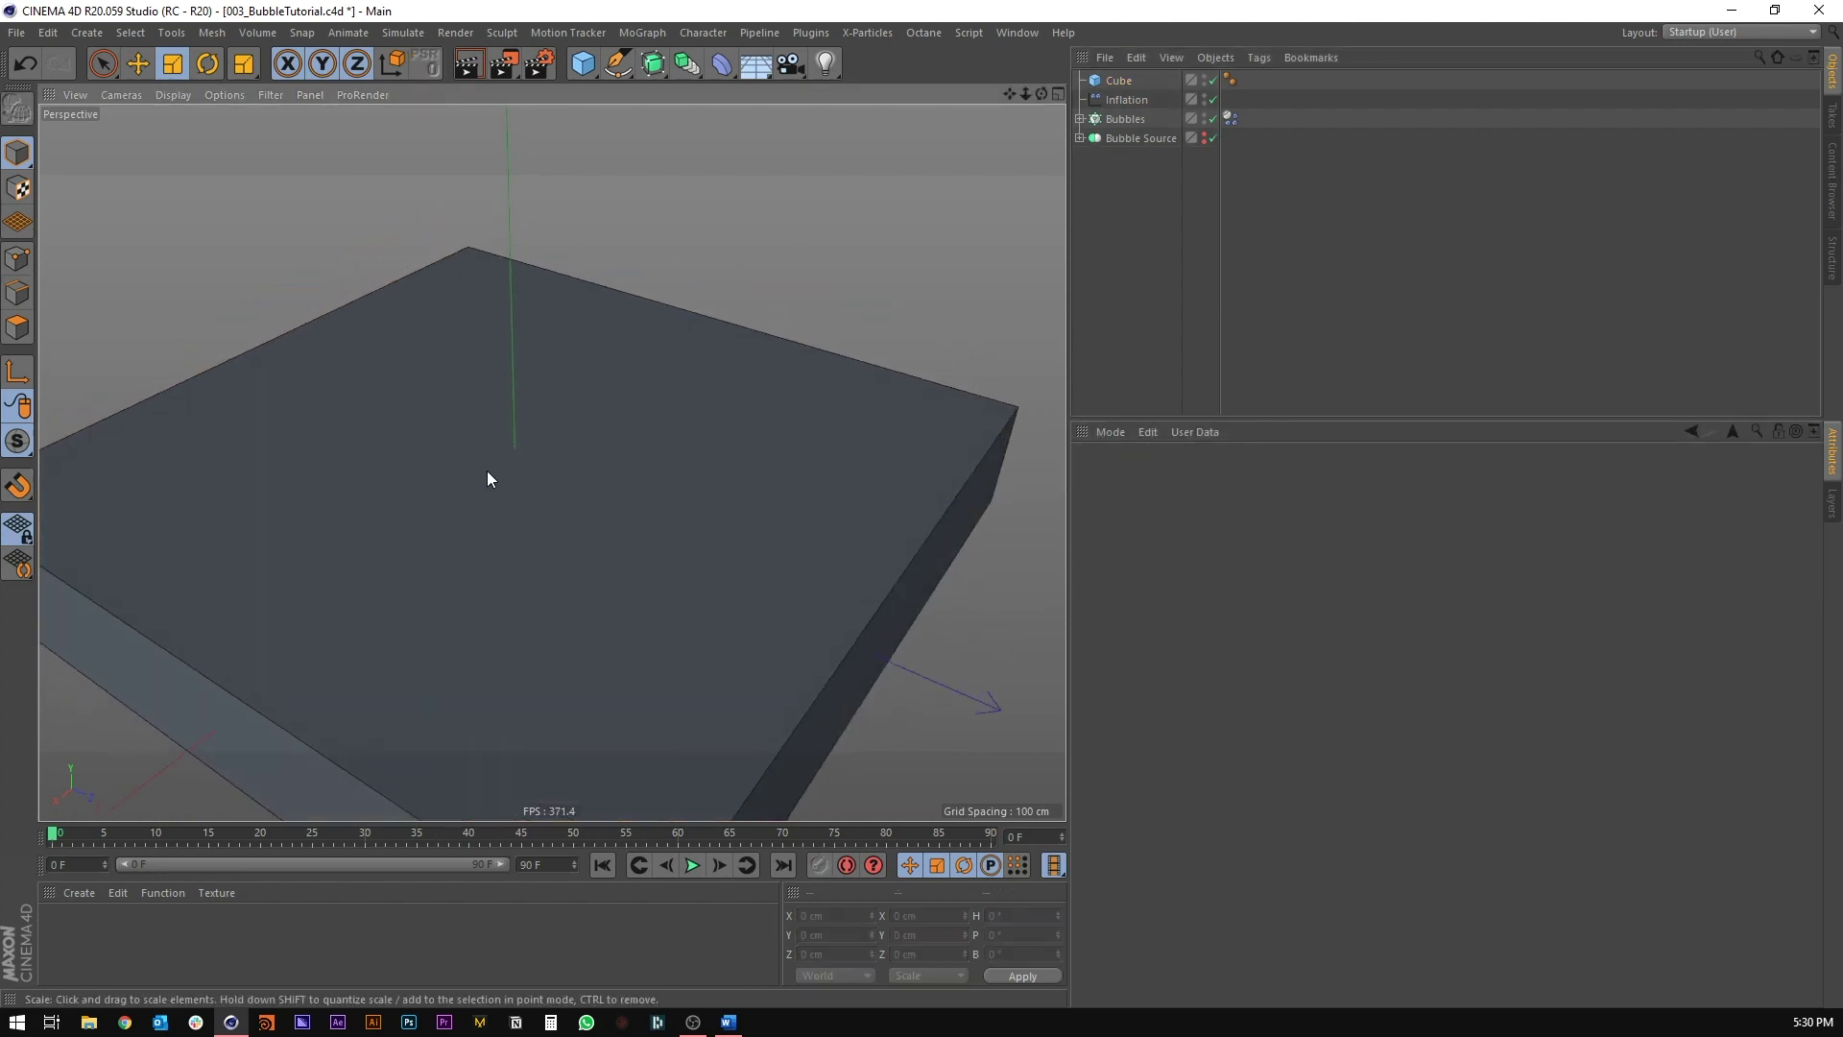
right_click_drag(486, 470, 753, 891, "alt")
left_click(690, 865)
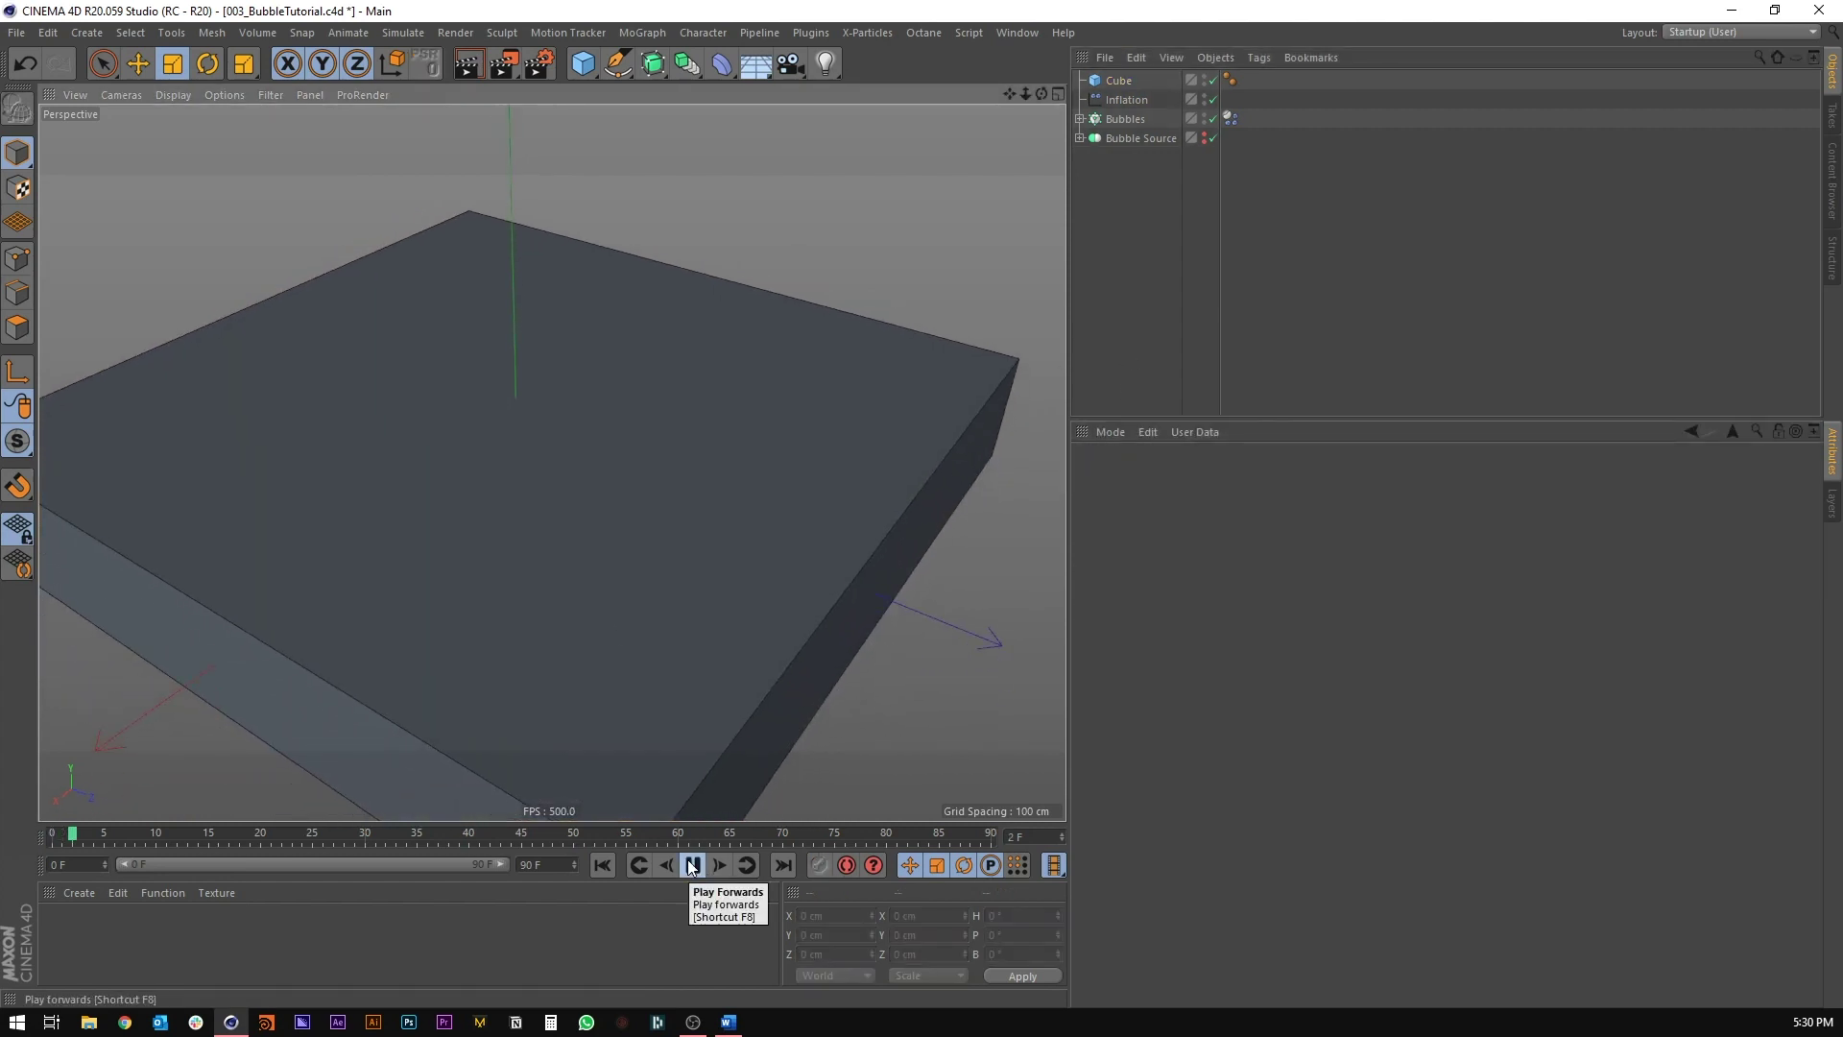
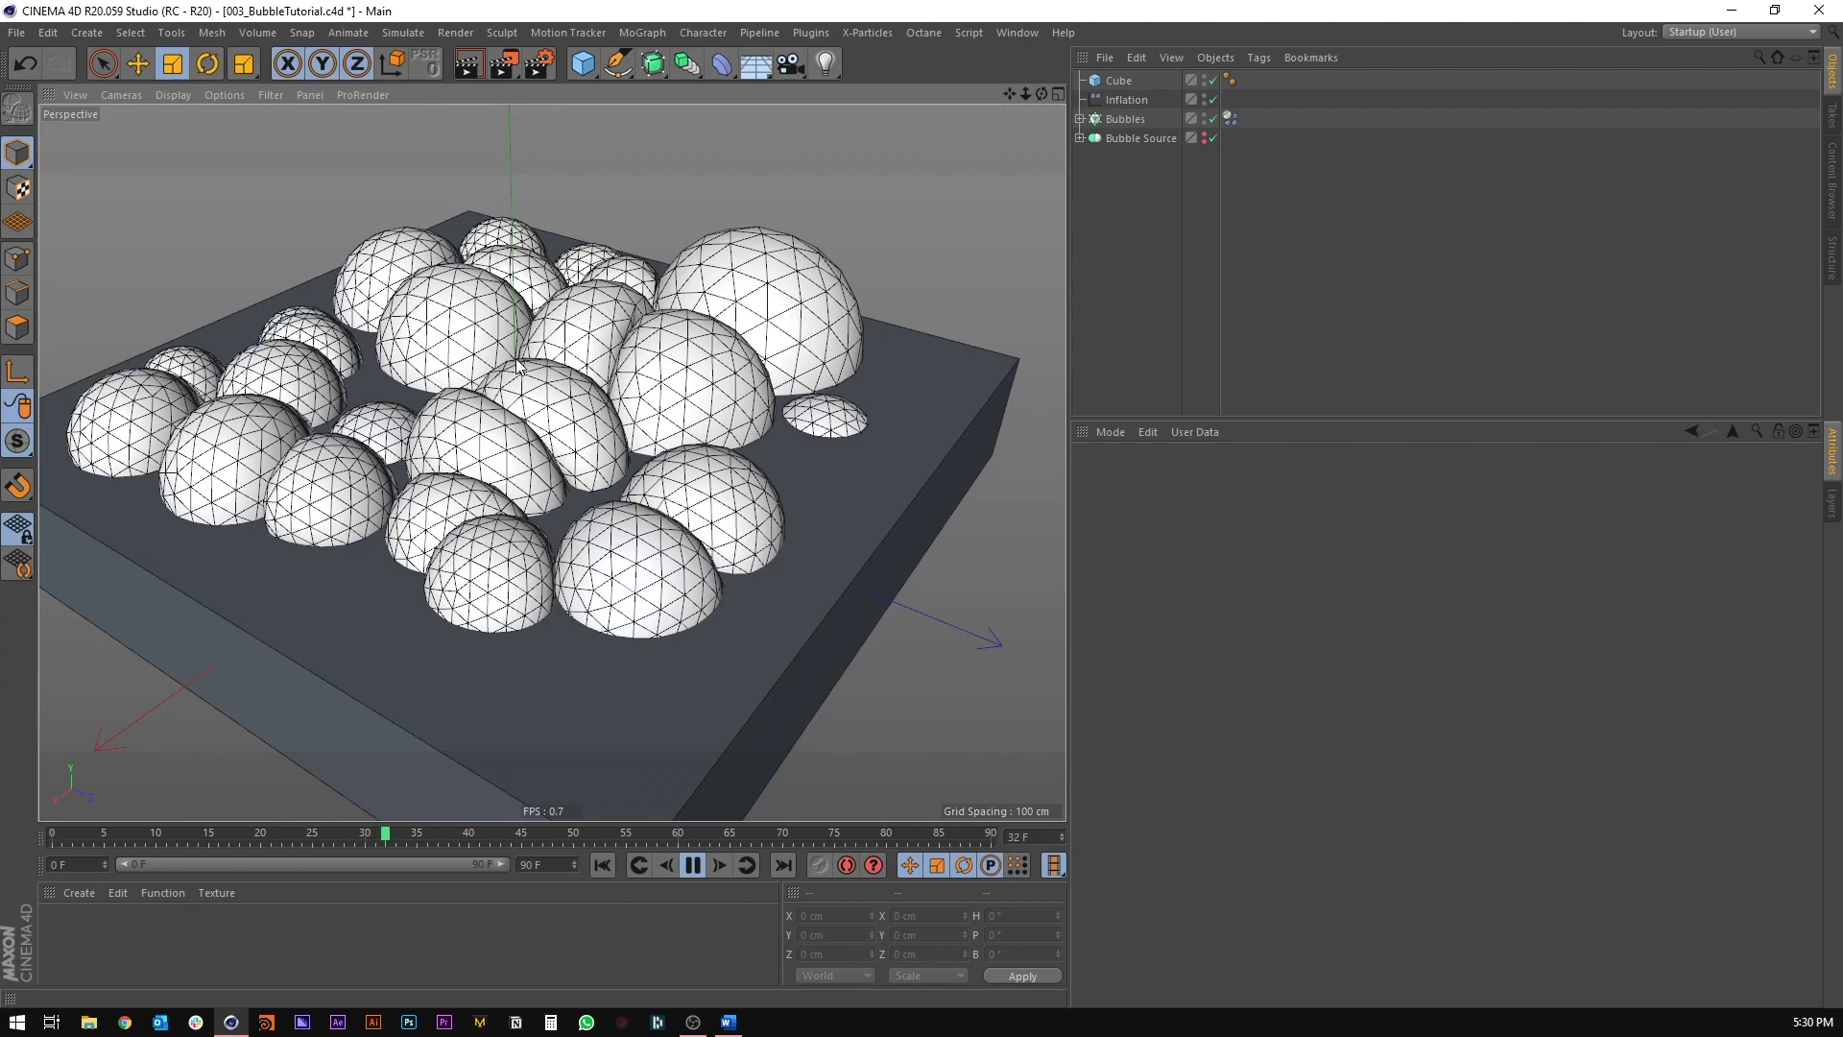
left_click(692, 866)
Step: Check the inflated bubbles from above, disable the Cube and return the animation to its first frame
left_click_drag(576, 615, 577, 531, "alt")
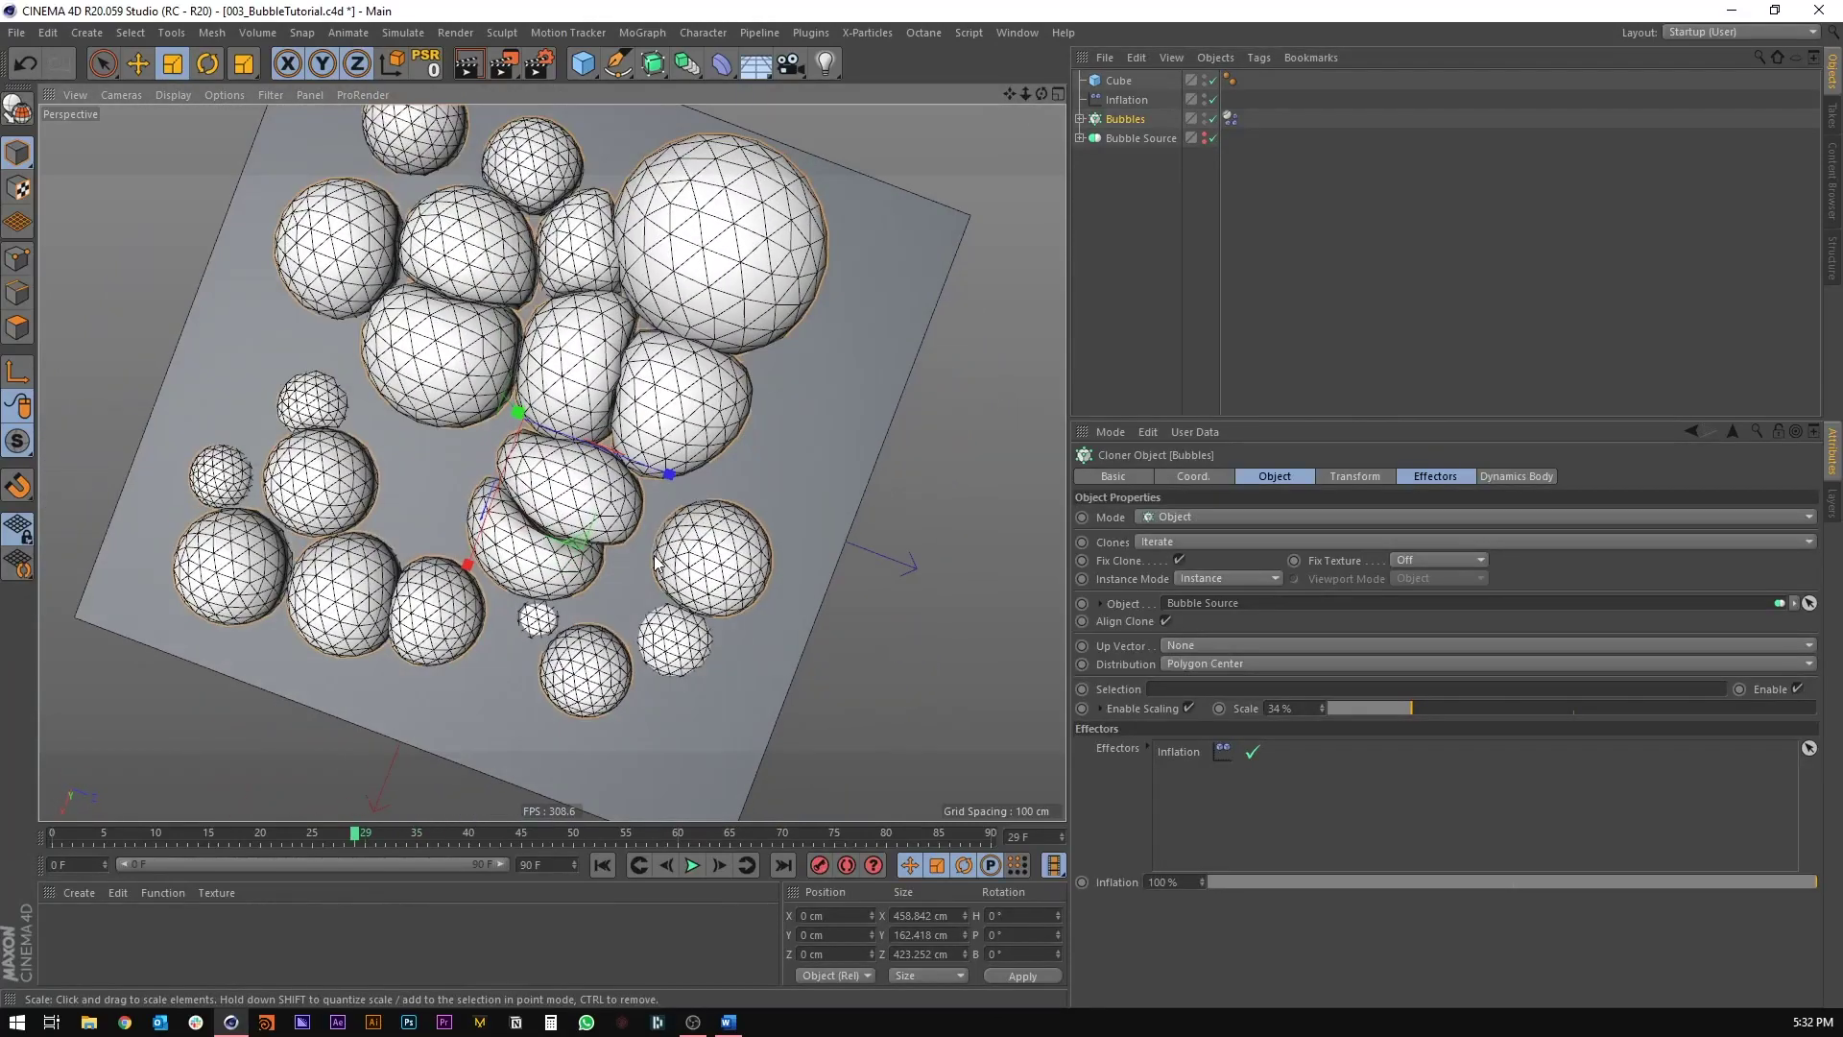
left_click_drag(656, 562, 656, 542, "alt")
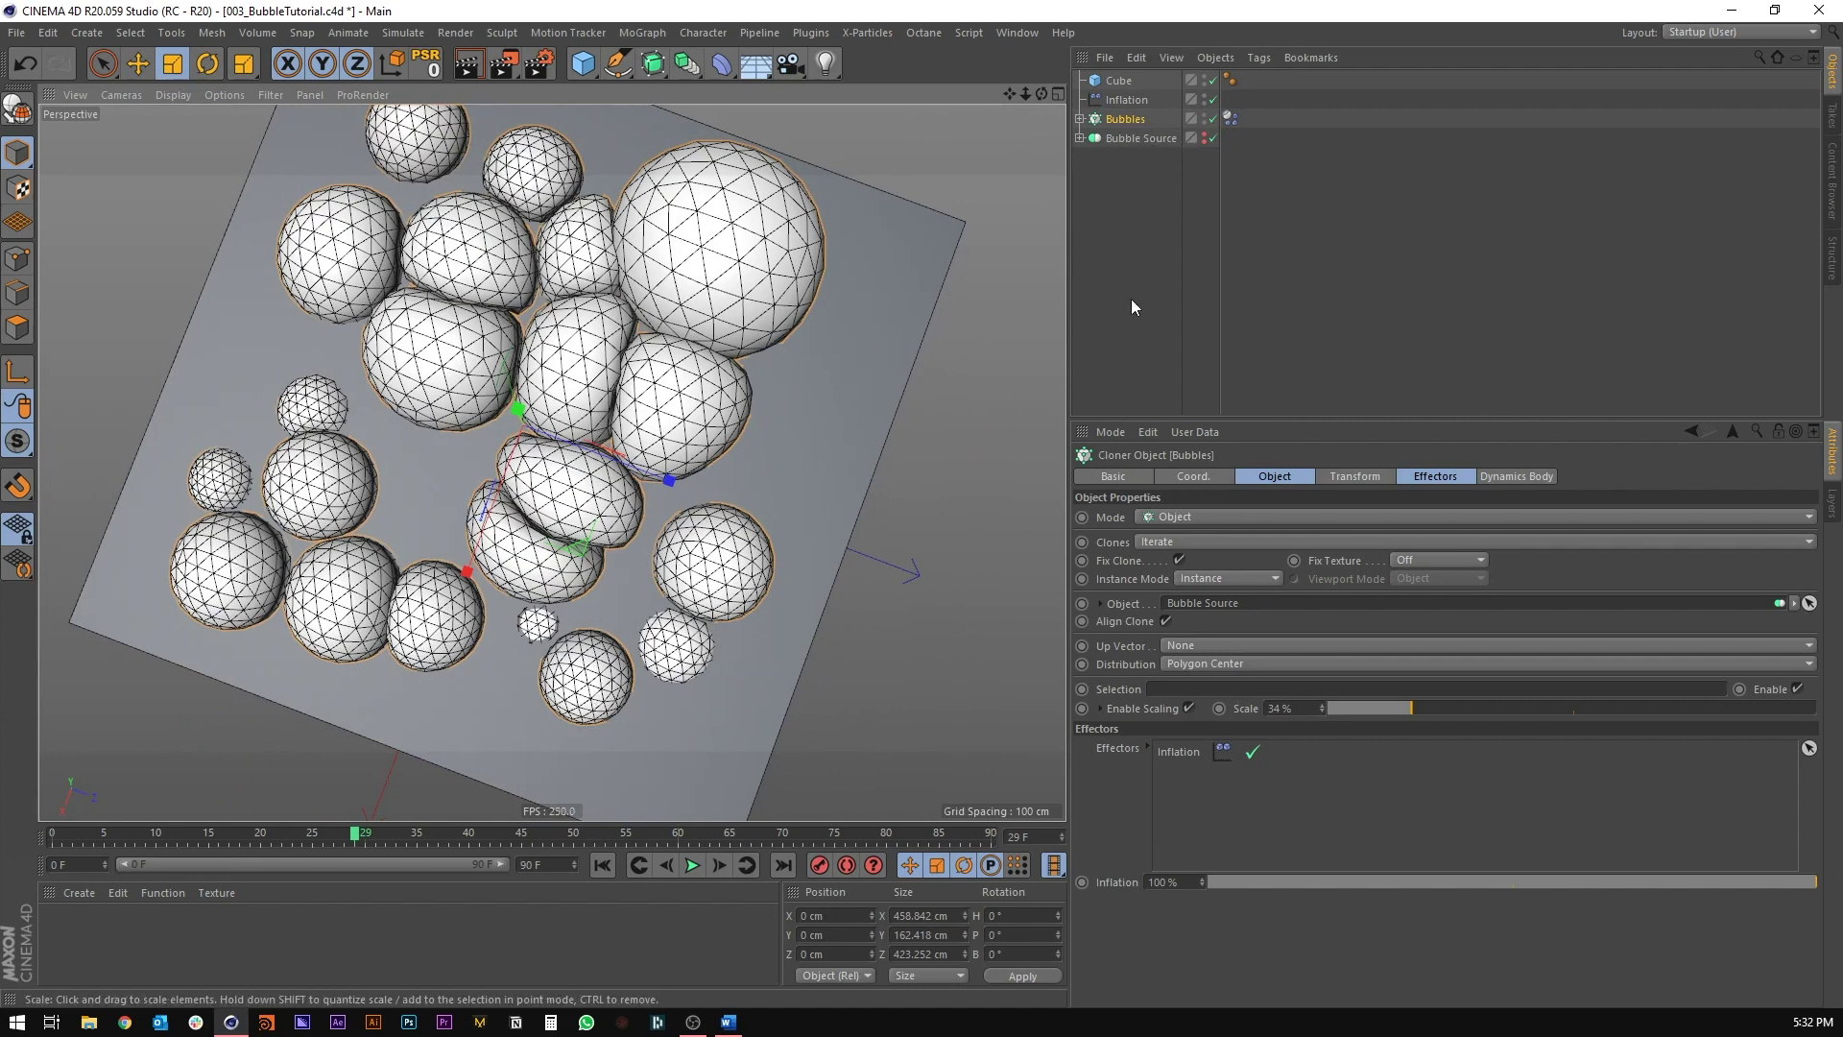
left_click(1213, 79)
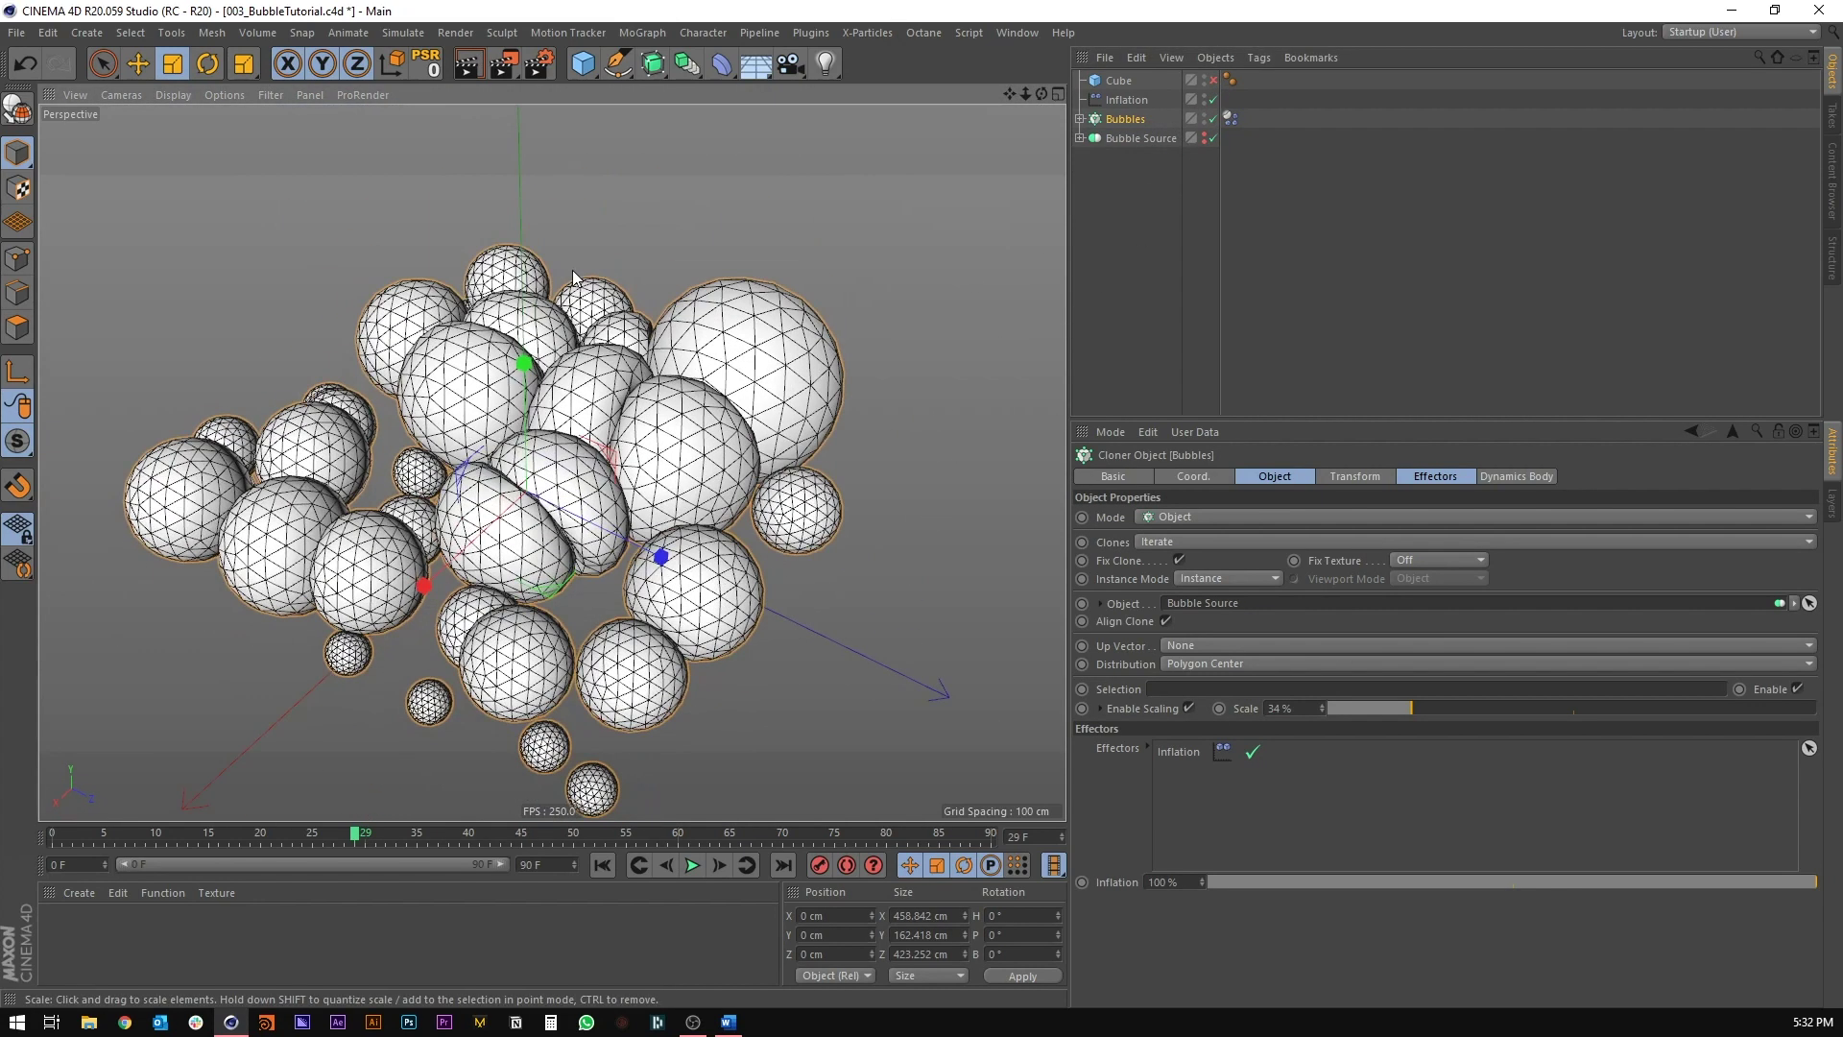
left_click(604, 865)
left_click_drag(619, 433, 590, 518, "alt")
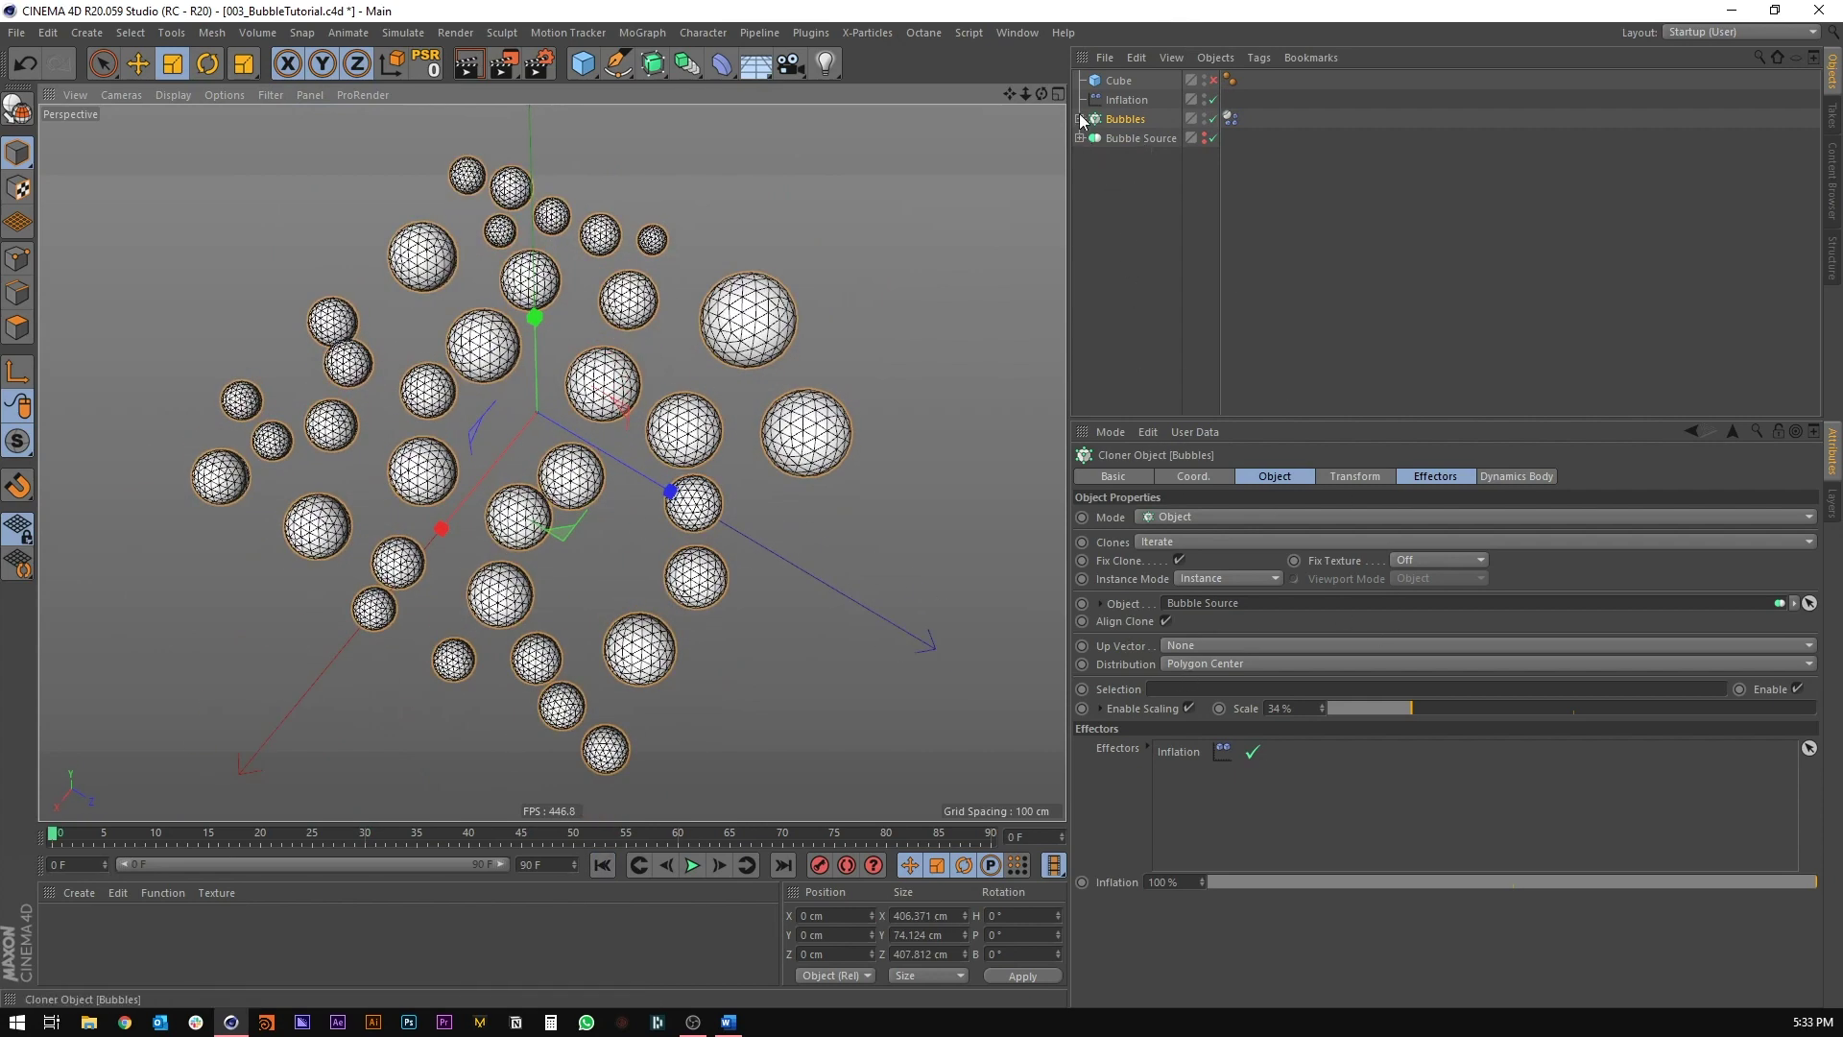
Step: Try radii of 25 cm and 21 cm on the Sphere inside Bubbles, and settle on 20 cm
left_click(1137, 265)
left_click(1079, 119)
left_click(1133, 138)
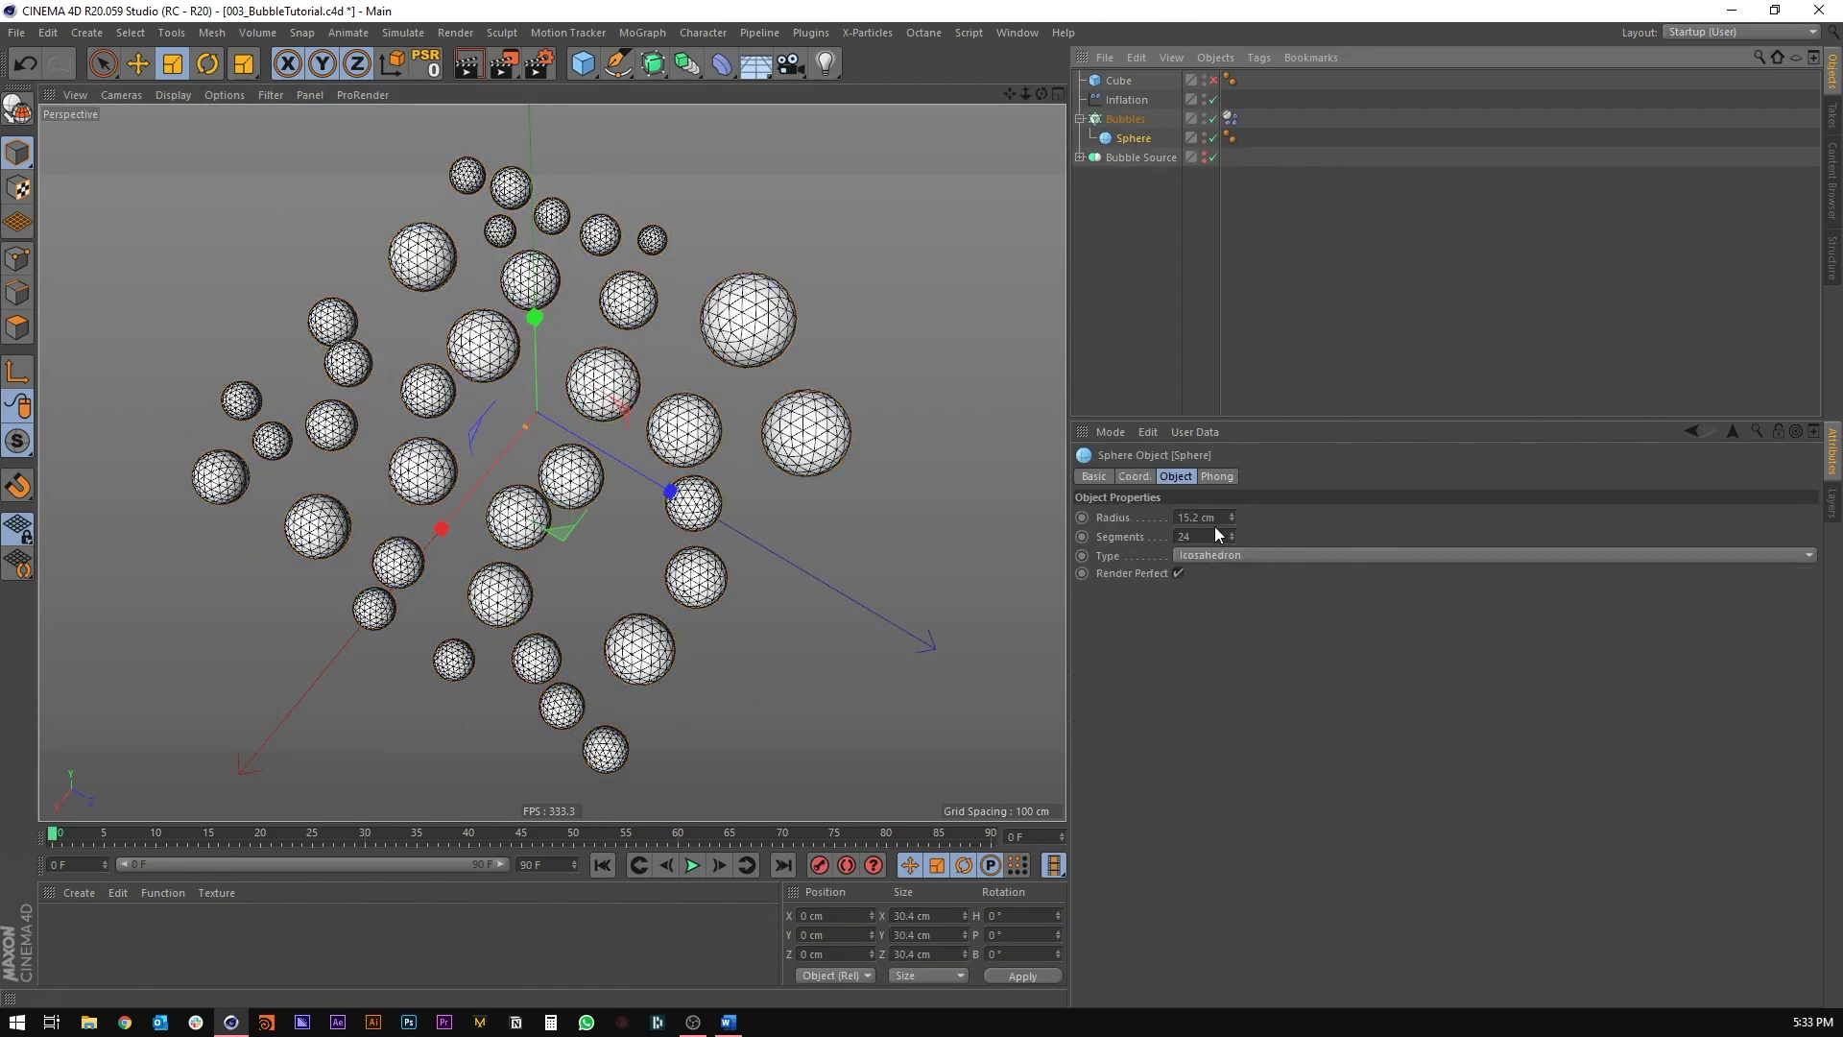
double_click(1177, 517)
type("25")
key("Return")
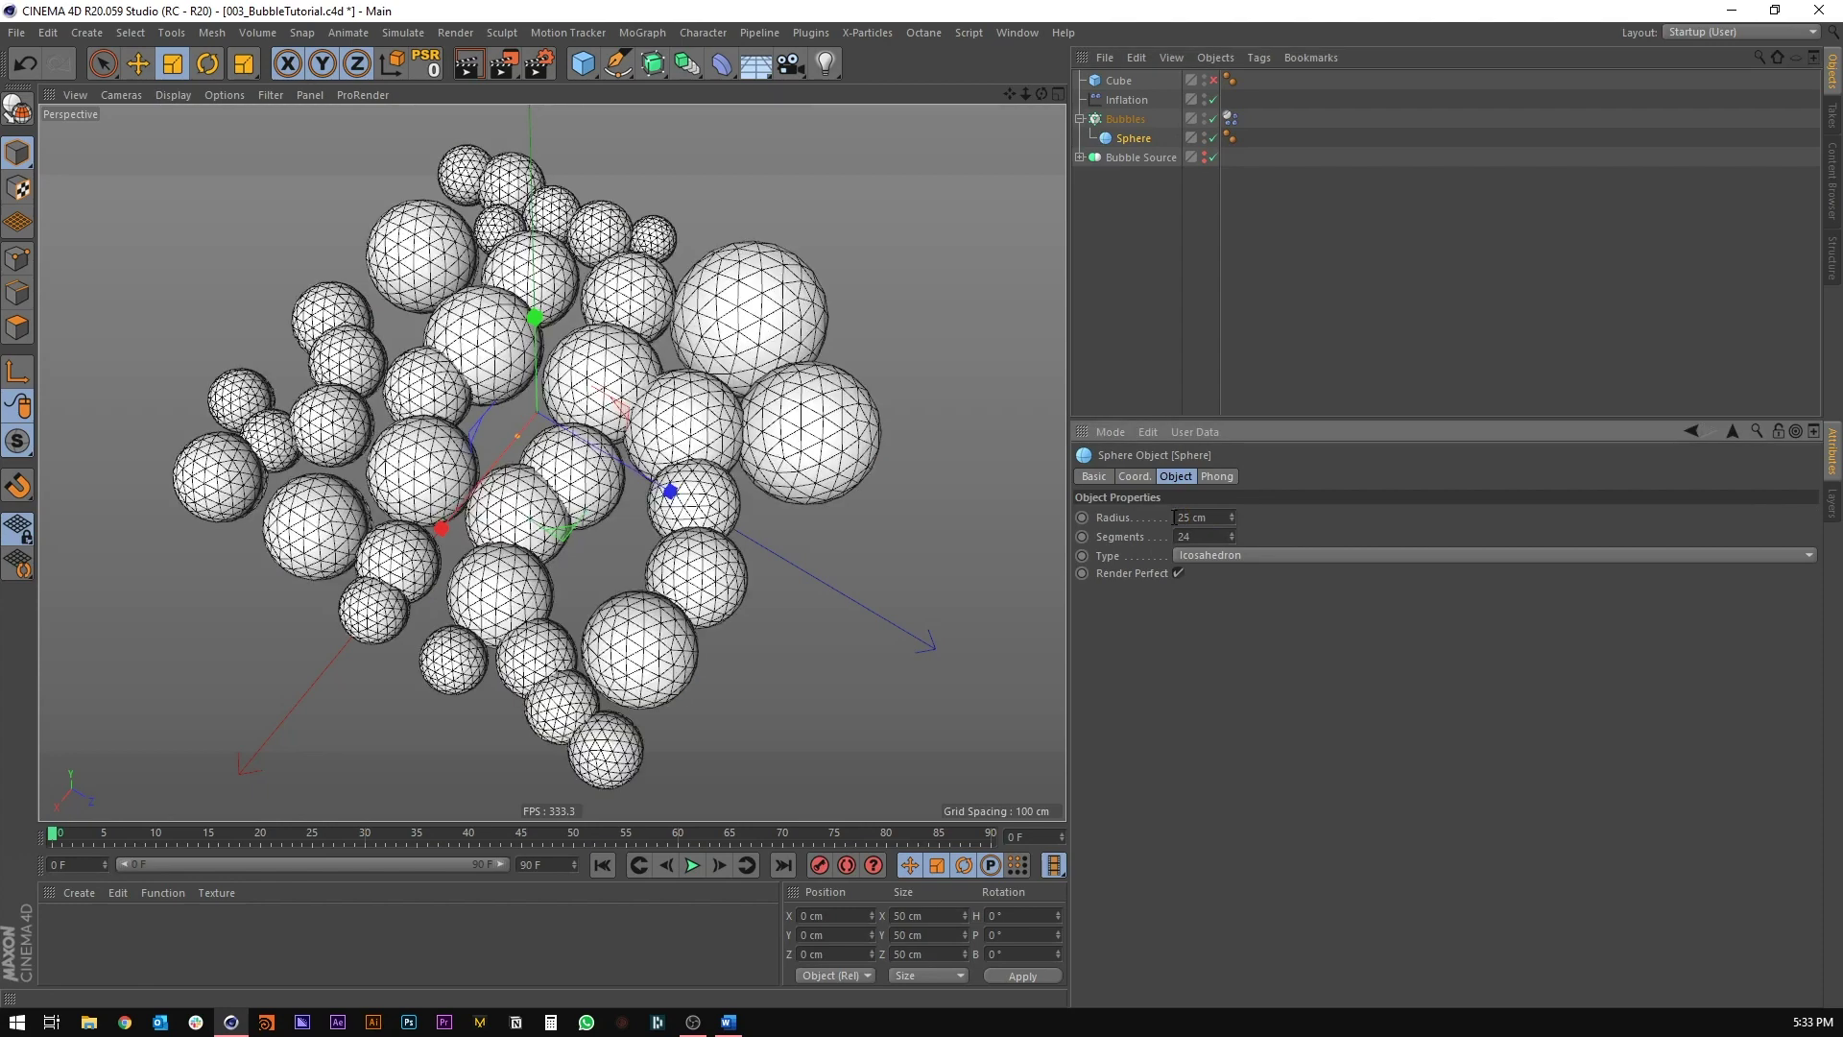
double_click(1186, 517)
type("21")
key("Return")
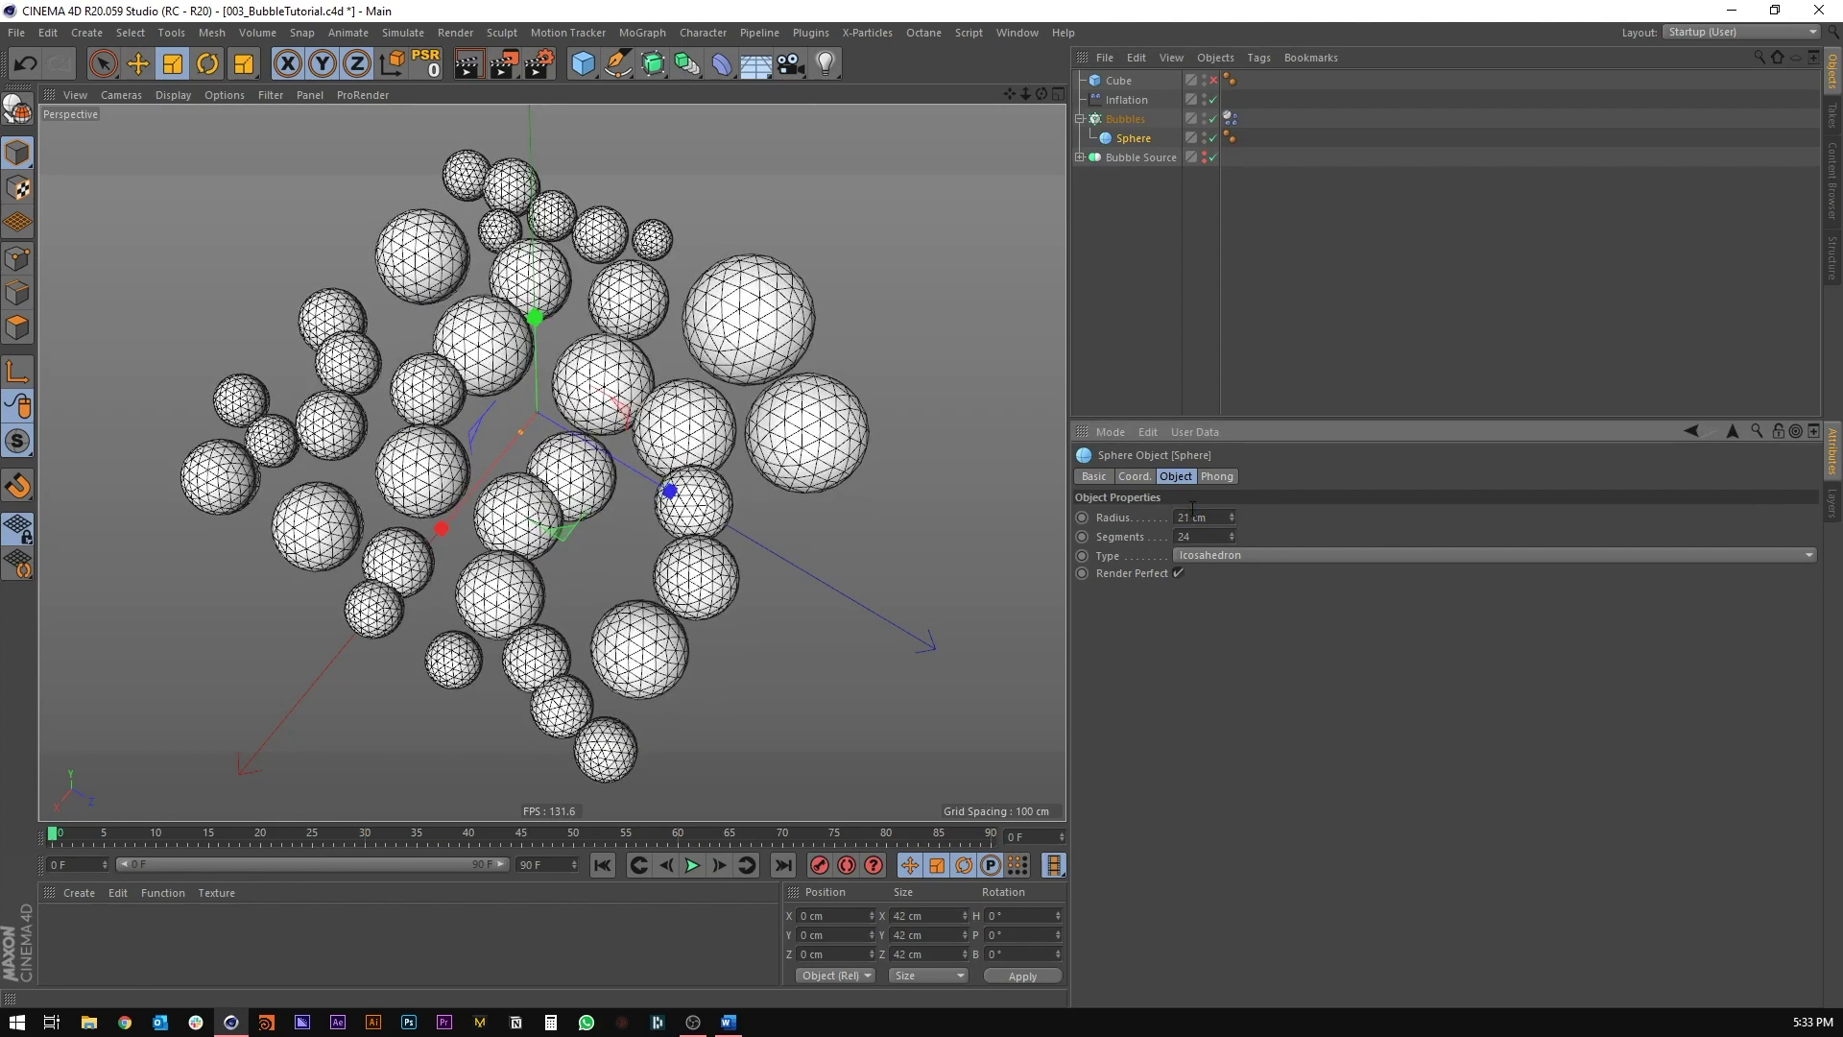
scroll(1194, 510, "down", 1)
left_click_drag(855, 451, 922, 504, "alt")
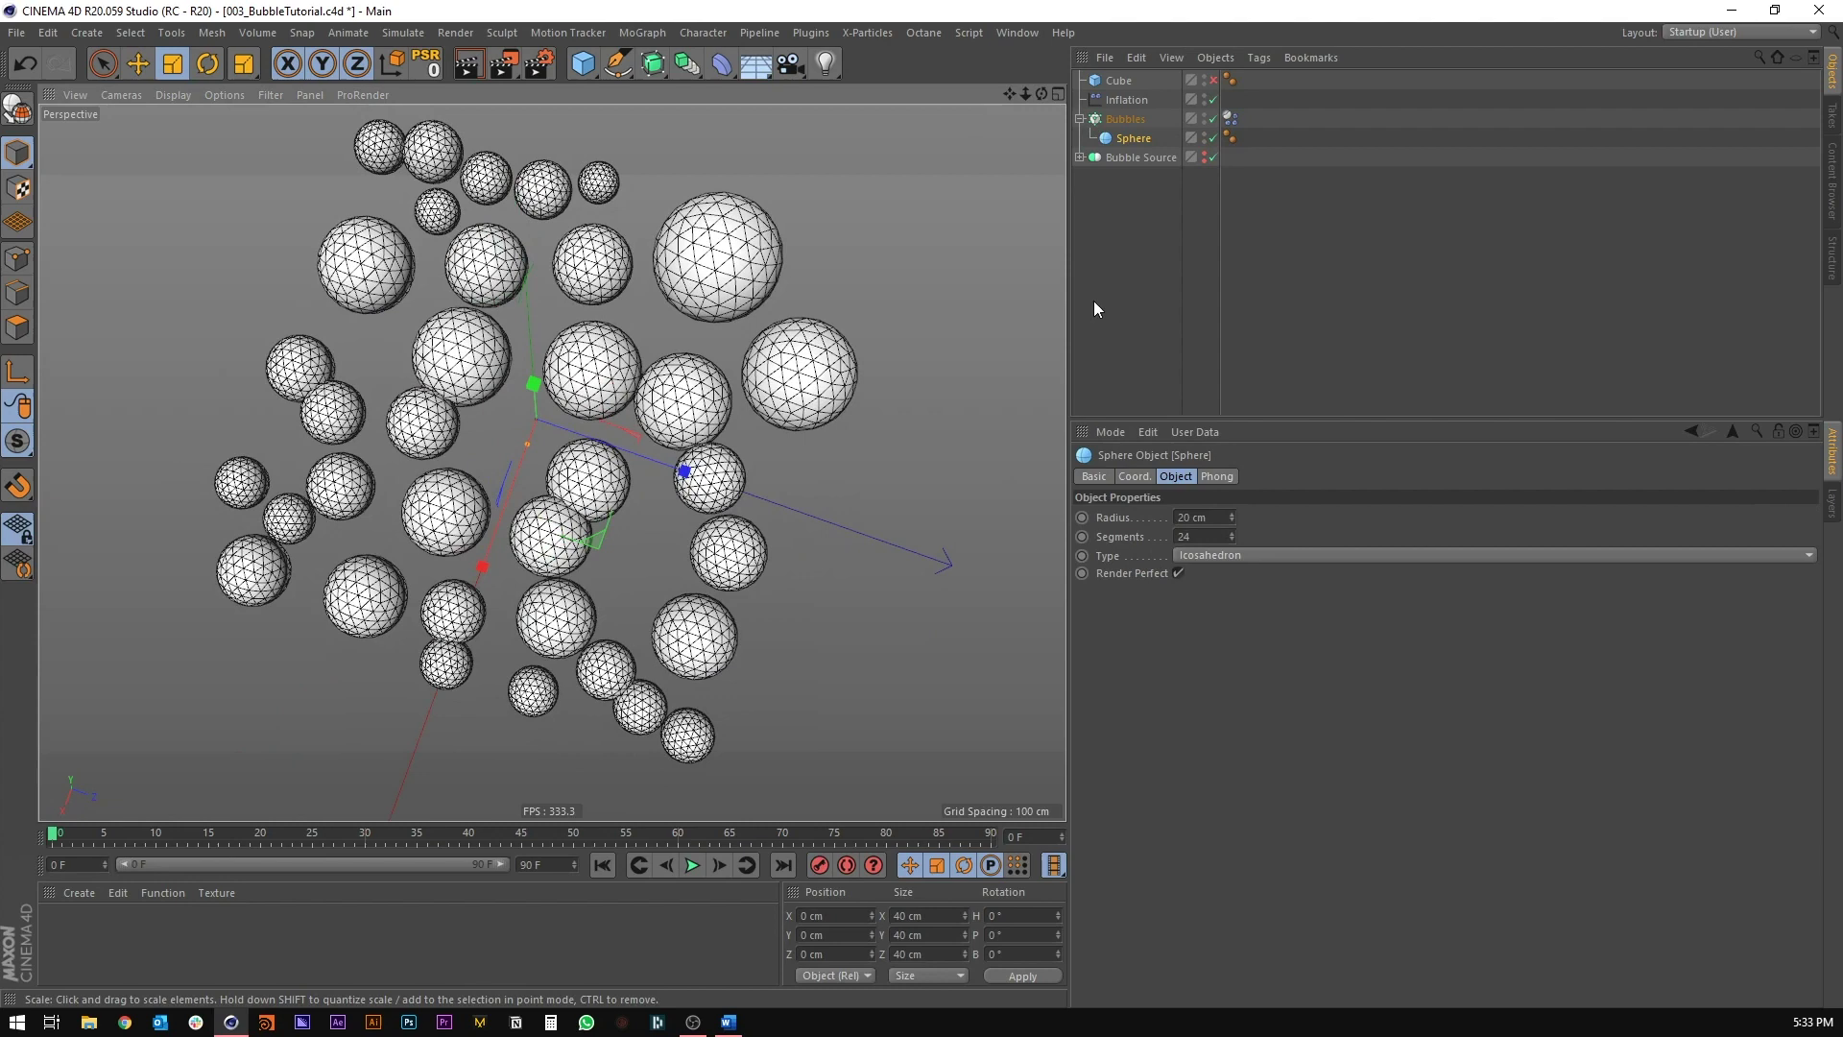
Step: Raise the Bubbles cloner's clone scale to 55% and scale the Sphere down to about 28.5 cm across
left_click(1234, 120)
left_click(1125, 122)
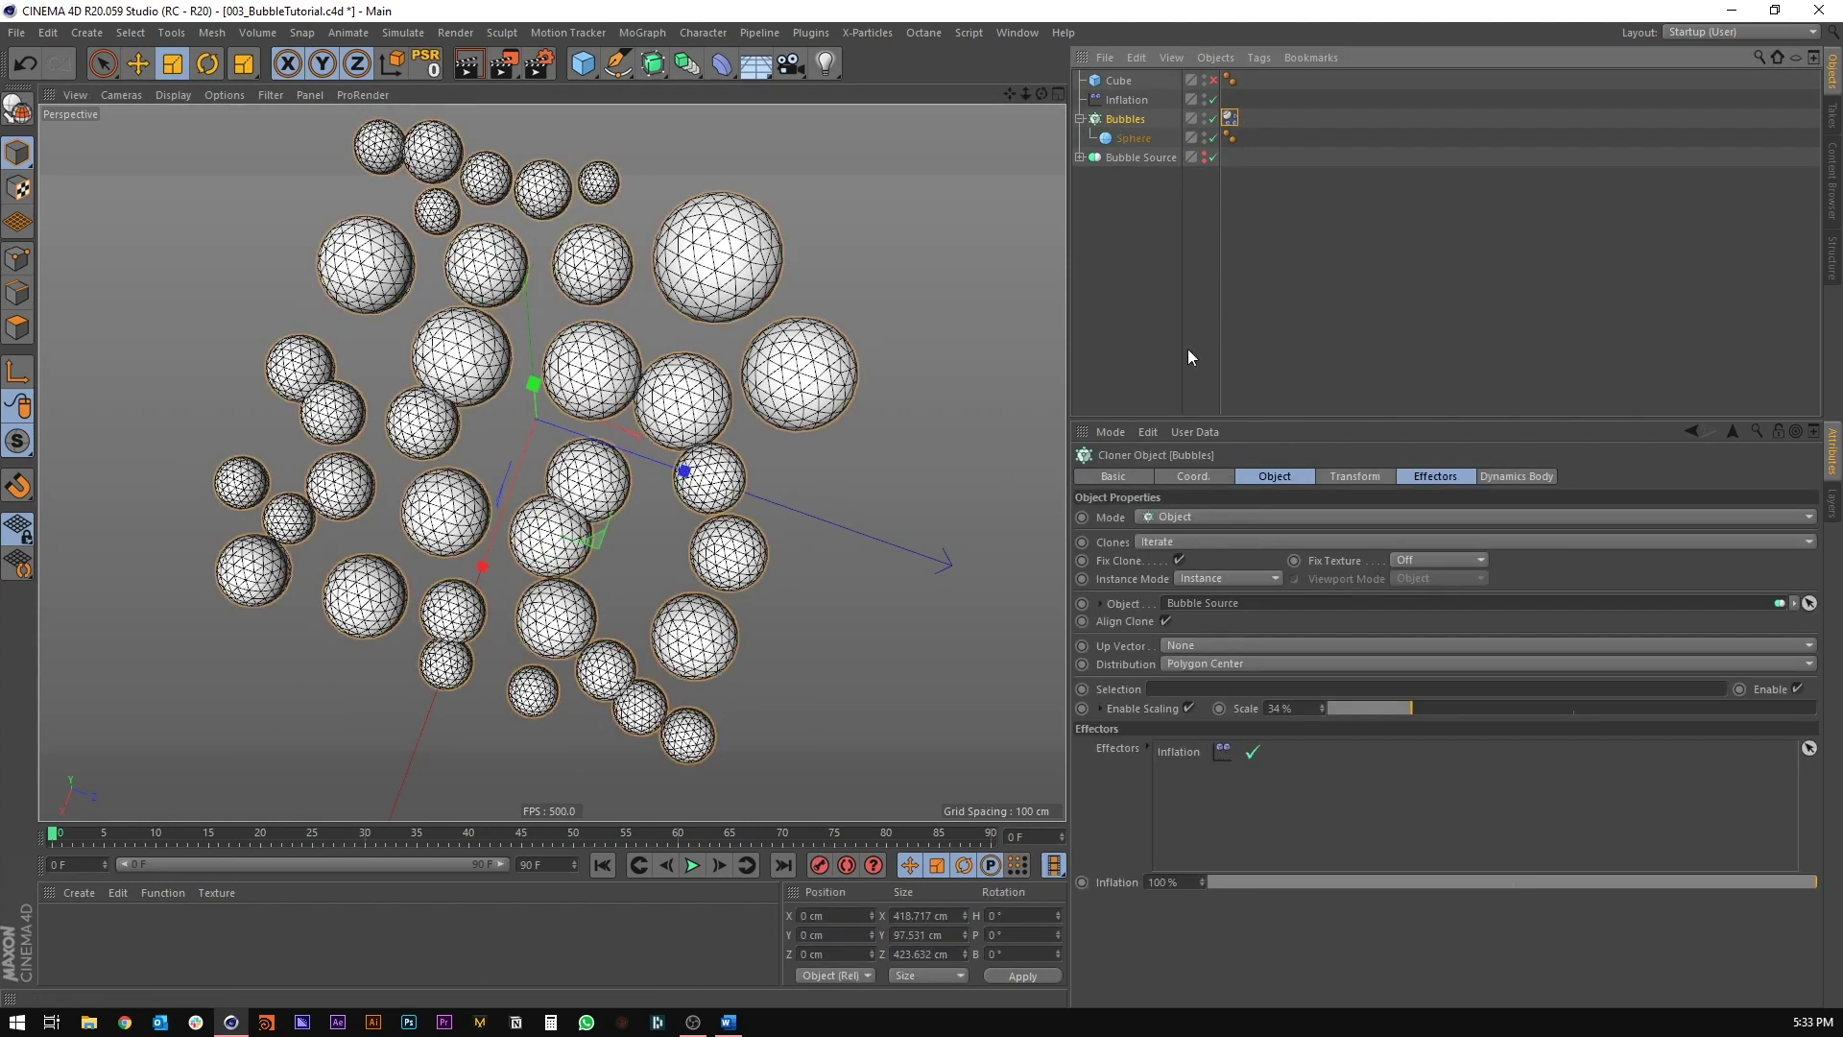
left_click_drag(1417, 713, 1463, 712)
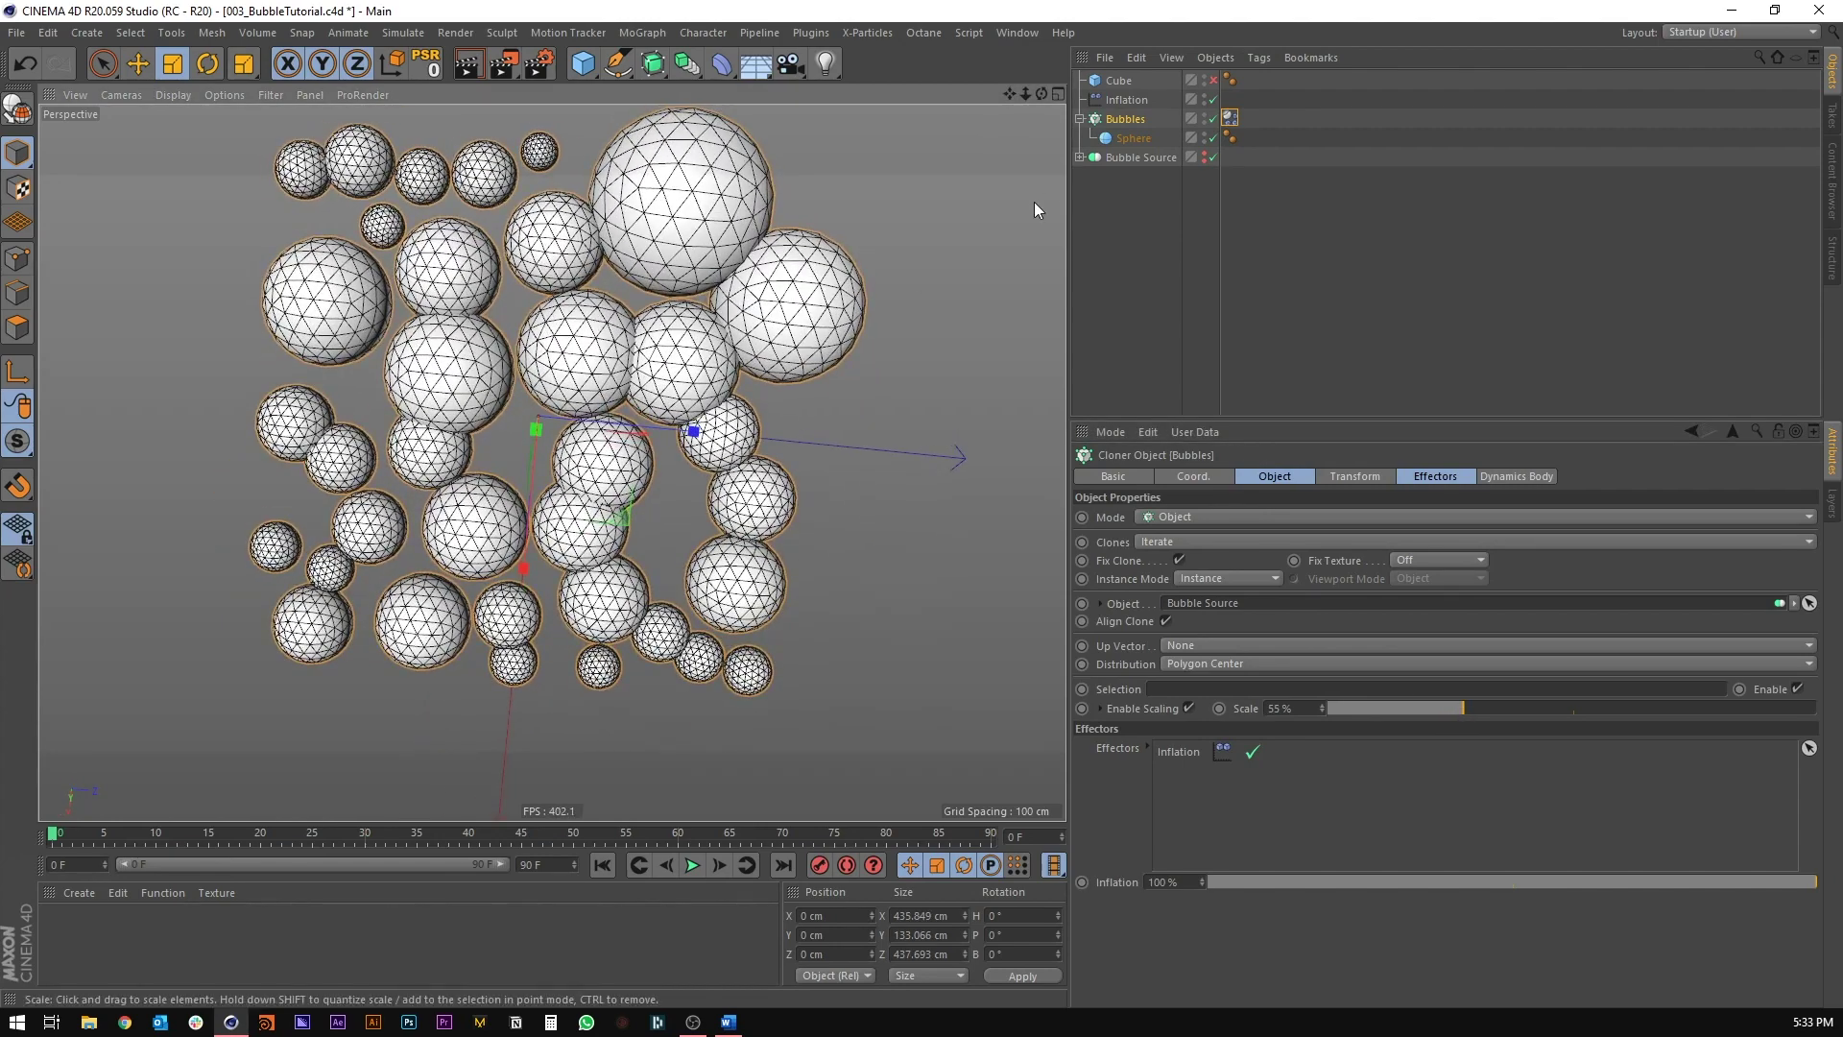
left_click(1167, 317)
left_click_drag(869, 339, 666, 338)
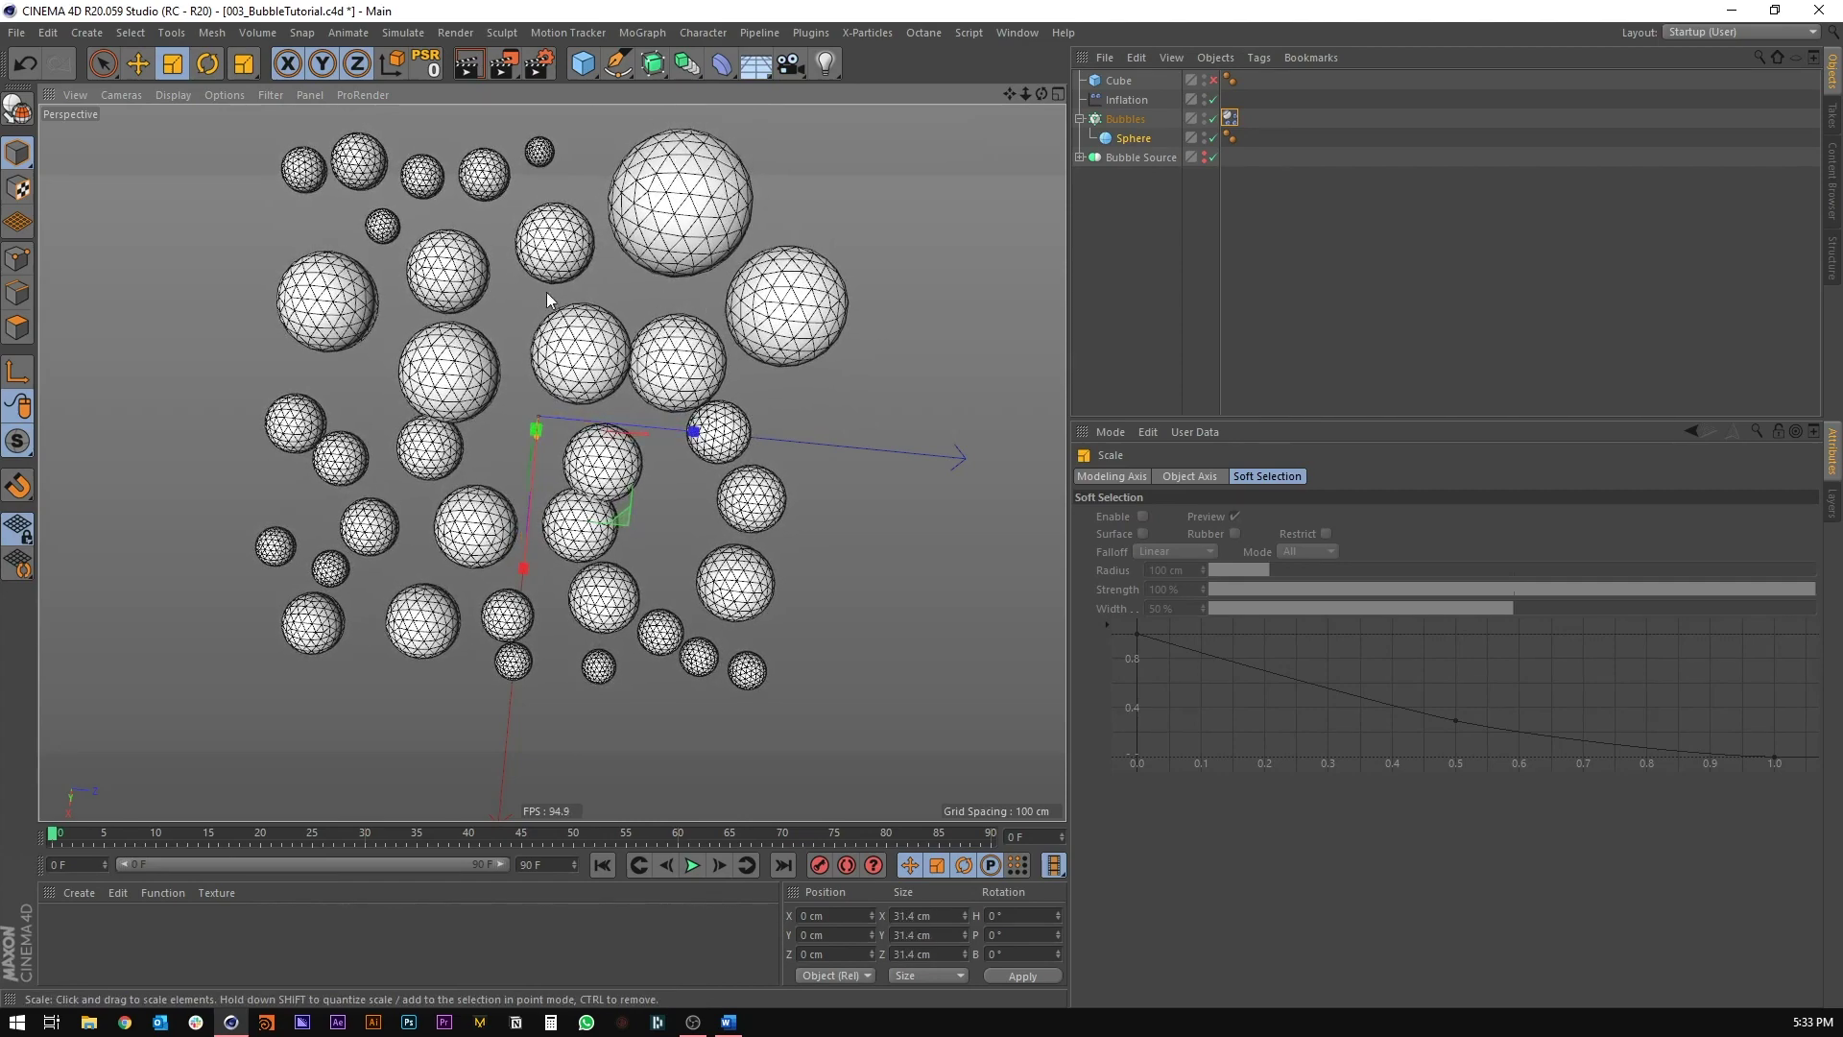
left_click_drag(524, 382, 540, 347)
Step: Examine the spacing and overlaps between the bubbles in the Top view and up close in the Perspective view
middle_click(615, 507)
middle_click(652, 371)
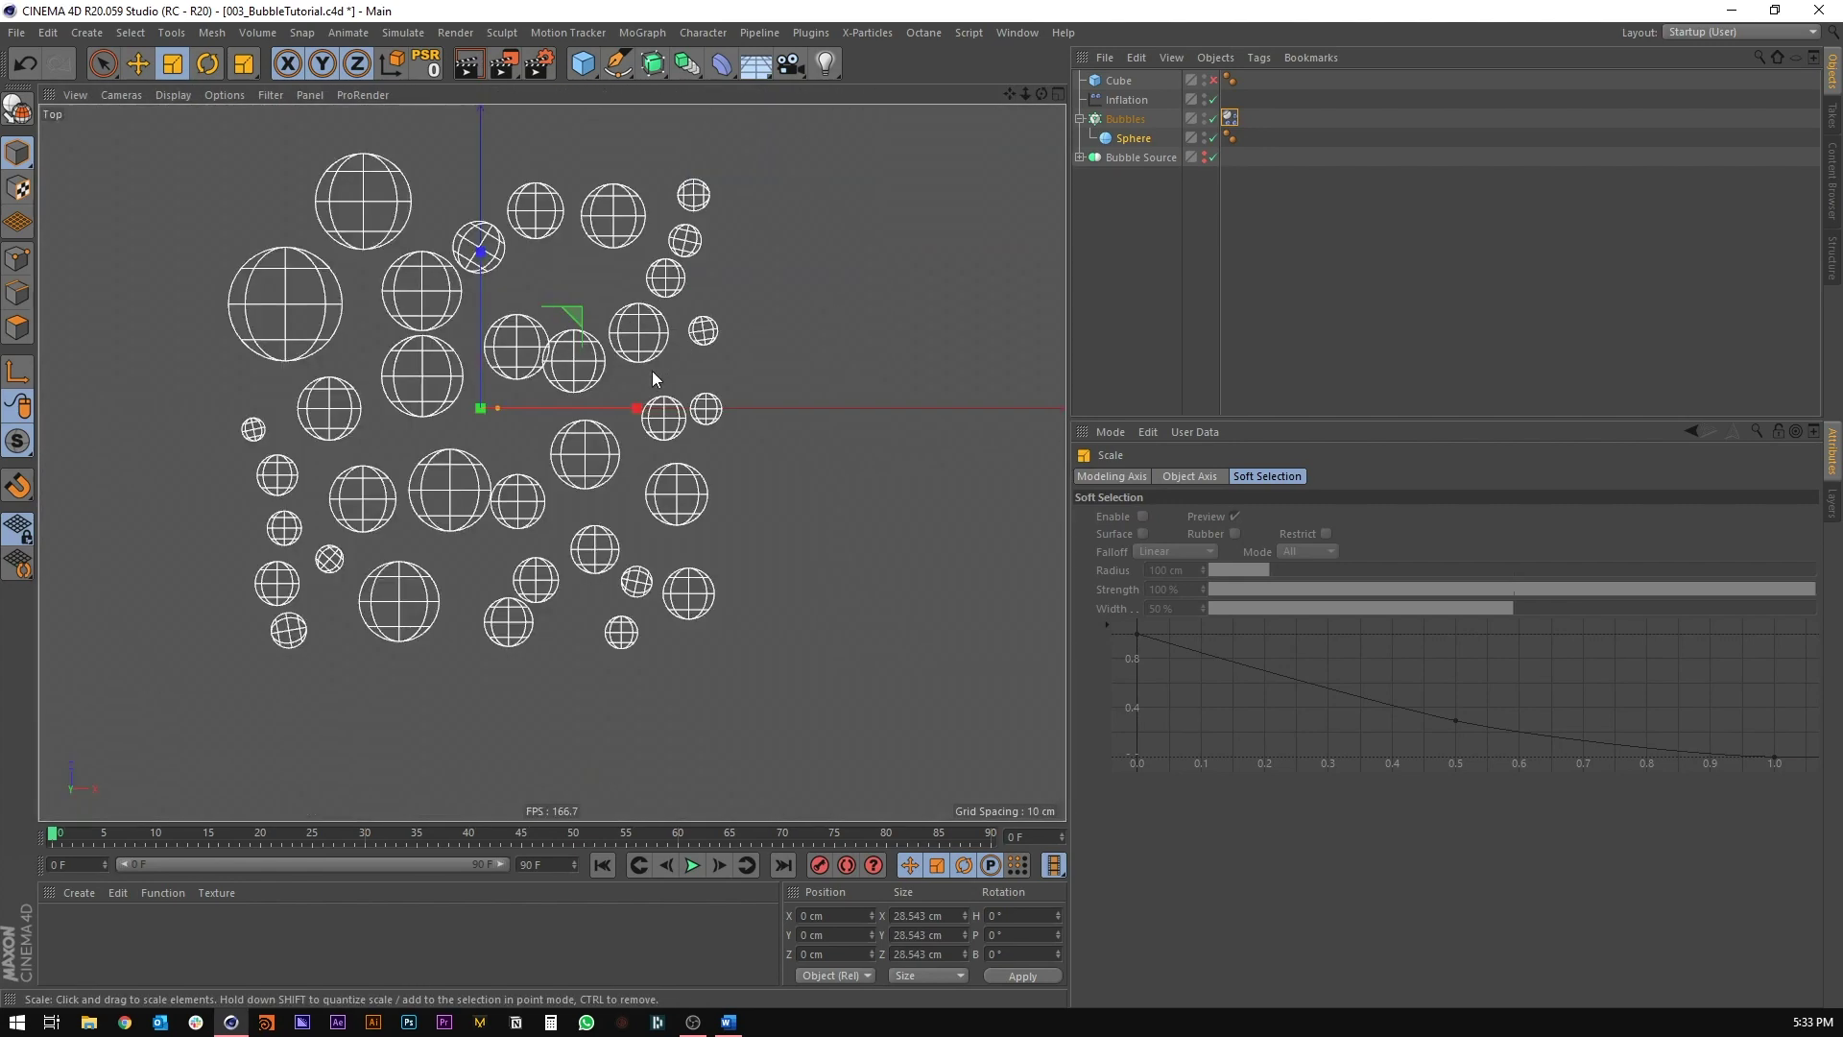
middle_click(438, 391)
middle_click(382, 334)
left_click_drag(568, 396, 624, 411, "alt")
middle_click_drag(631, 344, 596, 329, "alt")
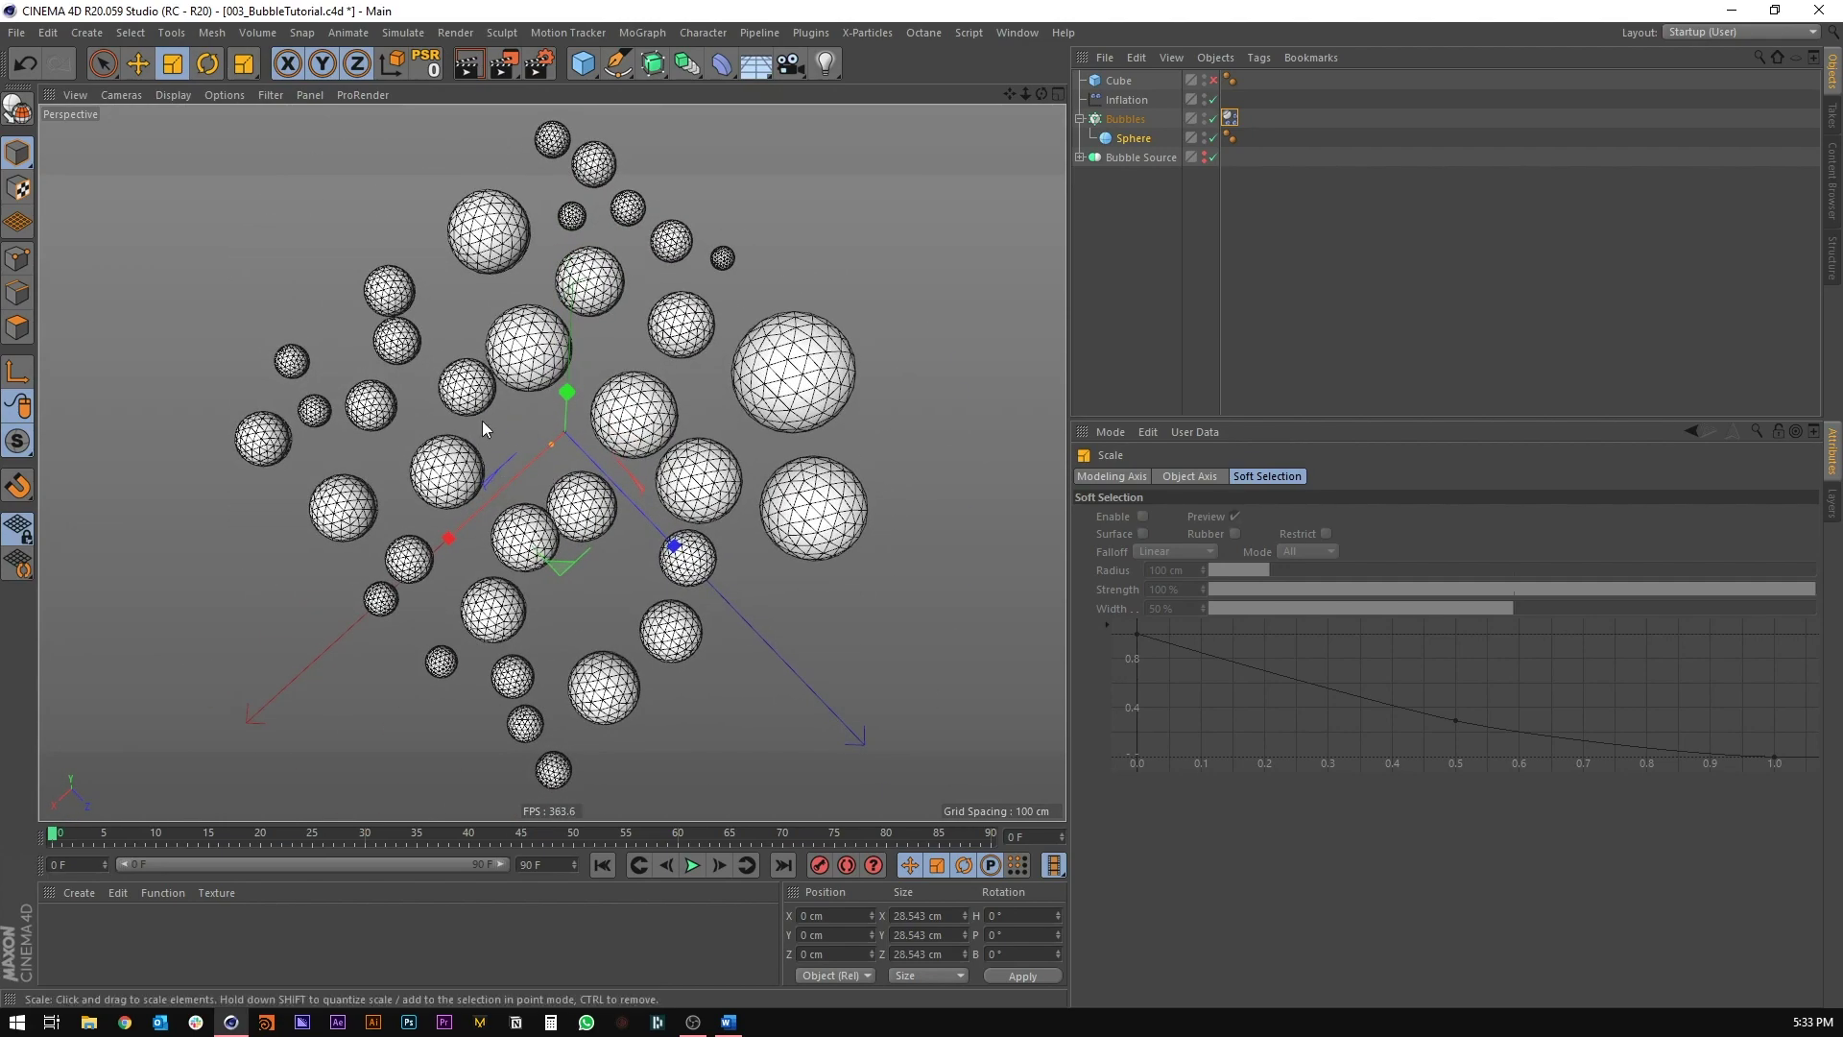
scroll(538, 480, "up", 3)
scroll(615, 622, "up", 4)
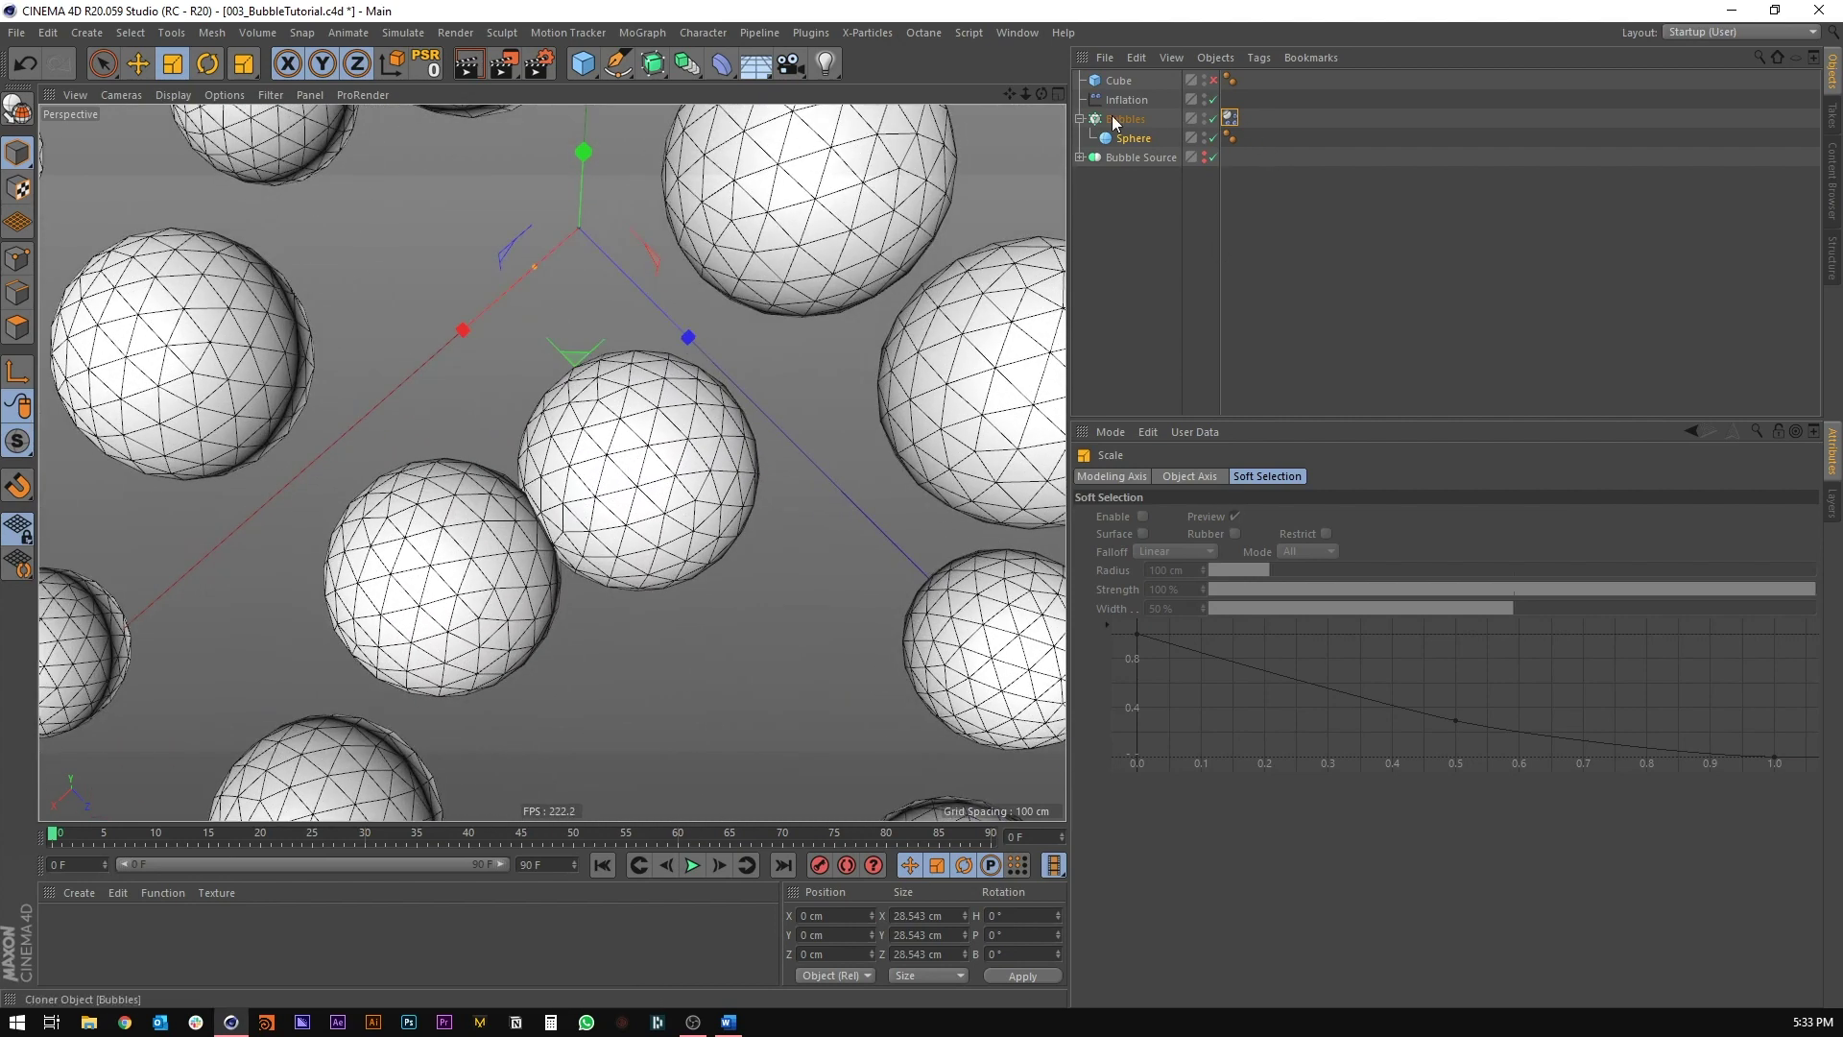
Step: Lower the Bubbles cloner's clone scale to 46% and scale the Sphere down to about 27.4 cm across
left_click(423, 548)
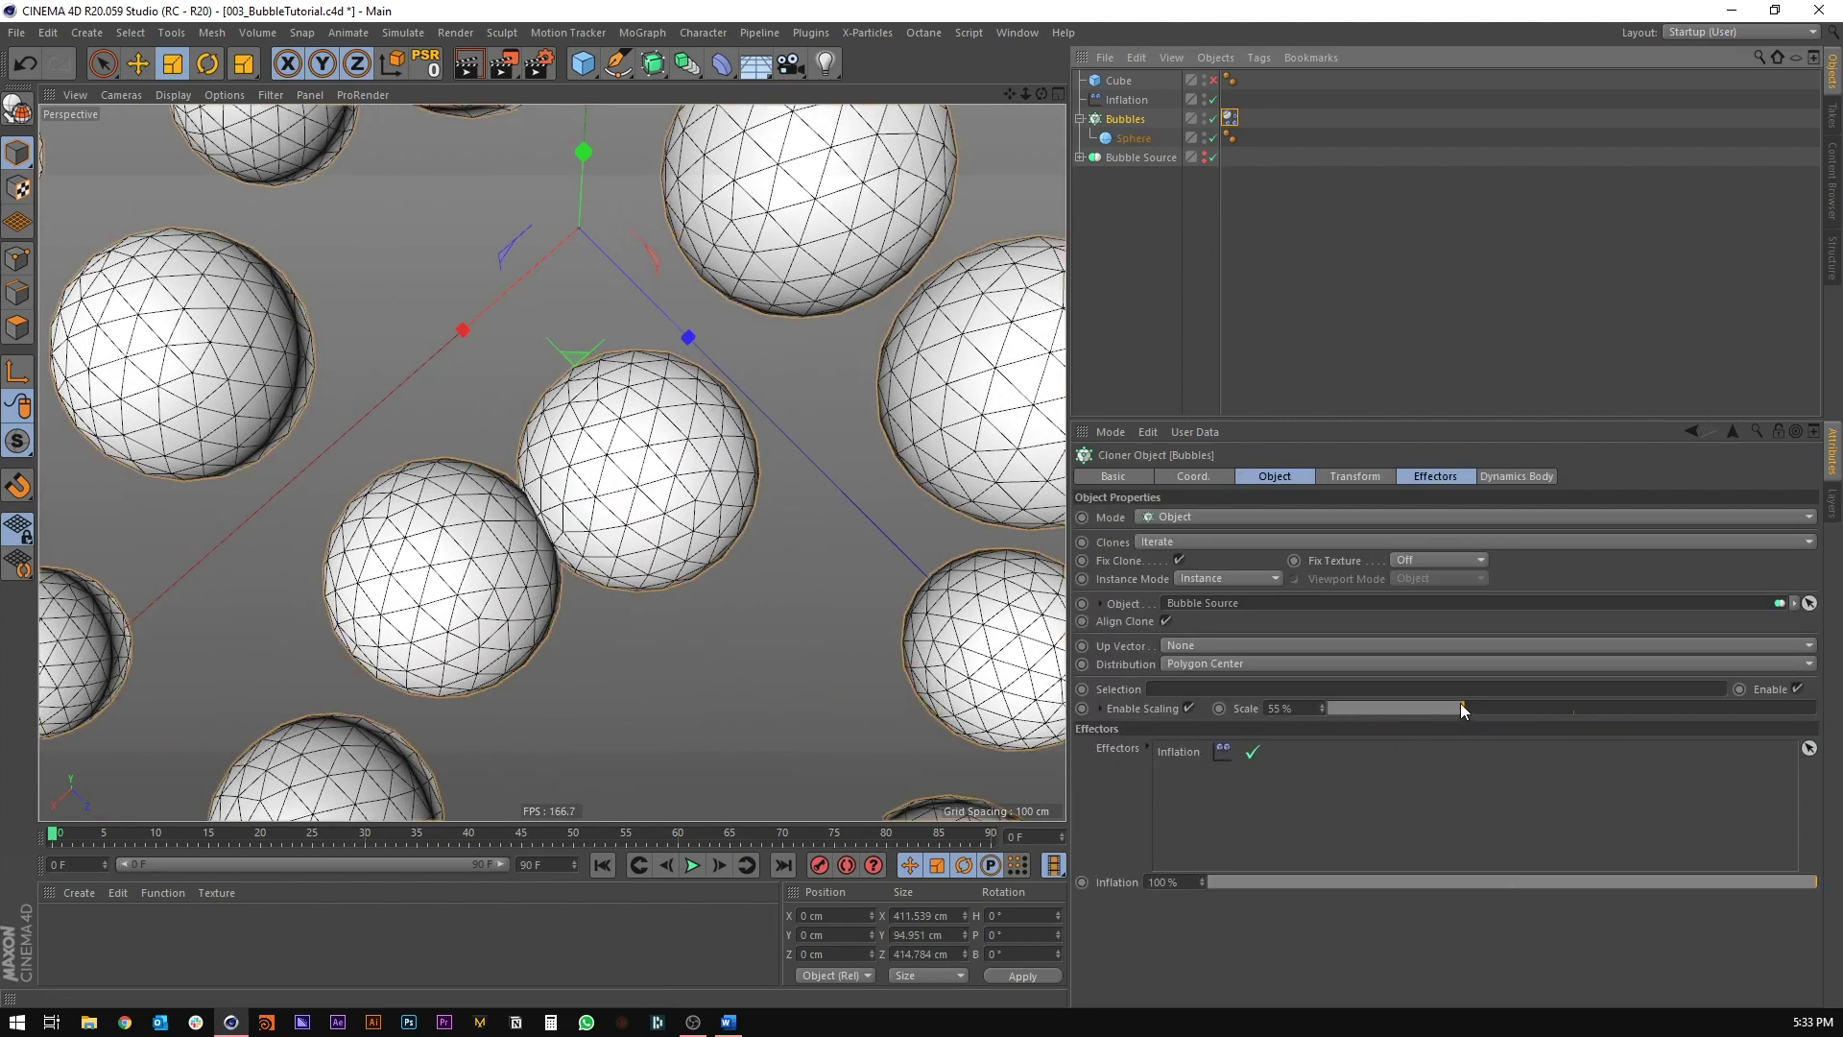
left_click_drag(1460, 702, 1440, 707)
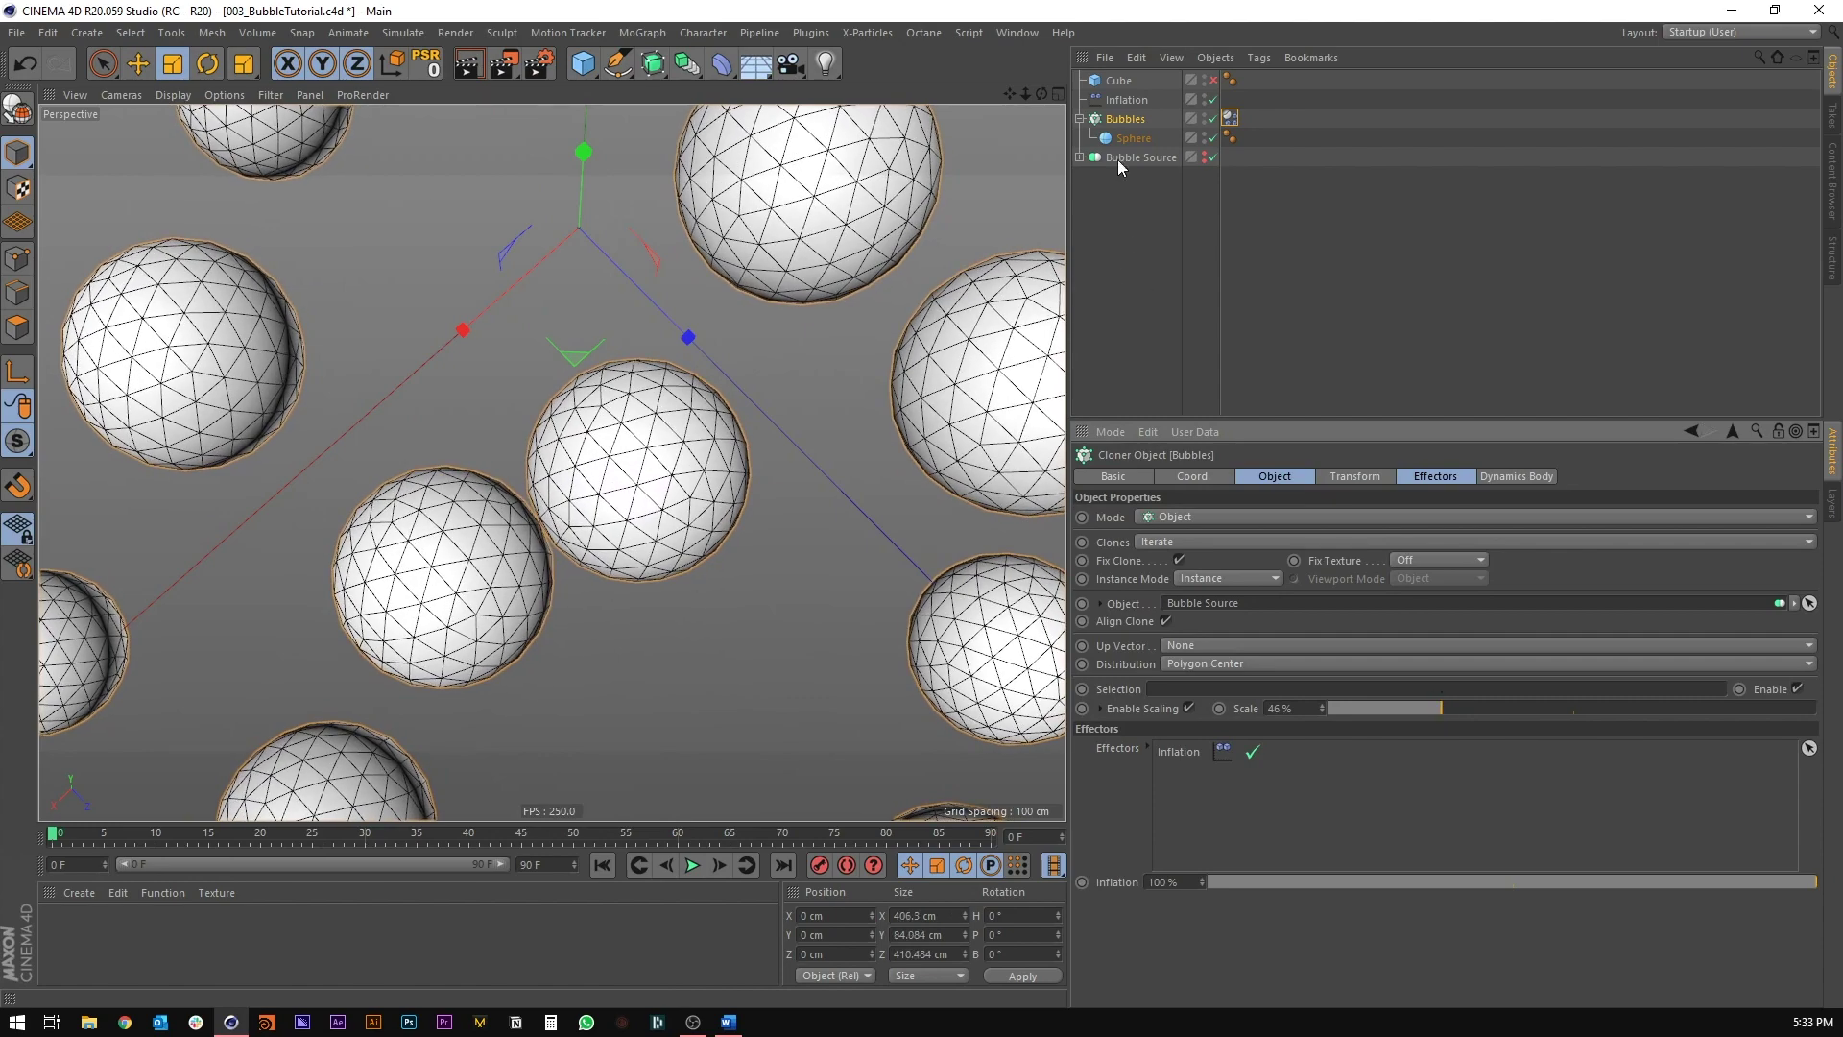
left_click(1133, 138)
left_click_drag(599, 265, 578, 280)
Step: Set the Bubbles cloner's clone scale to 48% and clear the selection
scroll(584, 414, "down", 3)
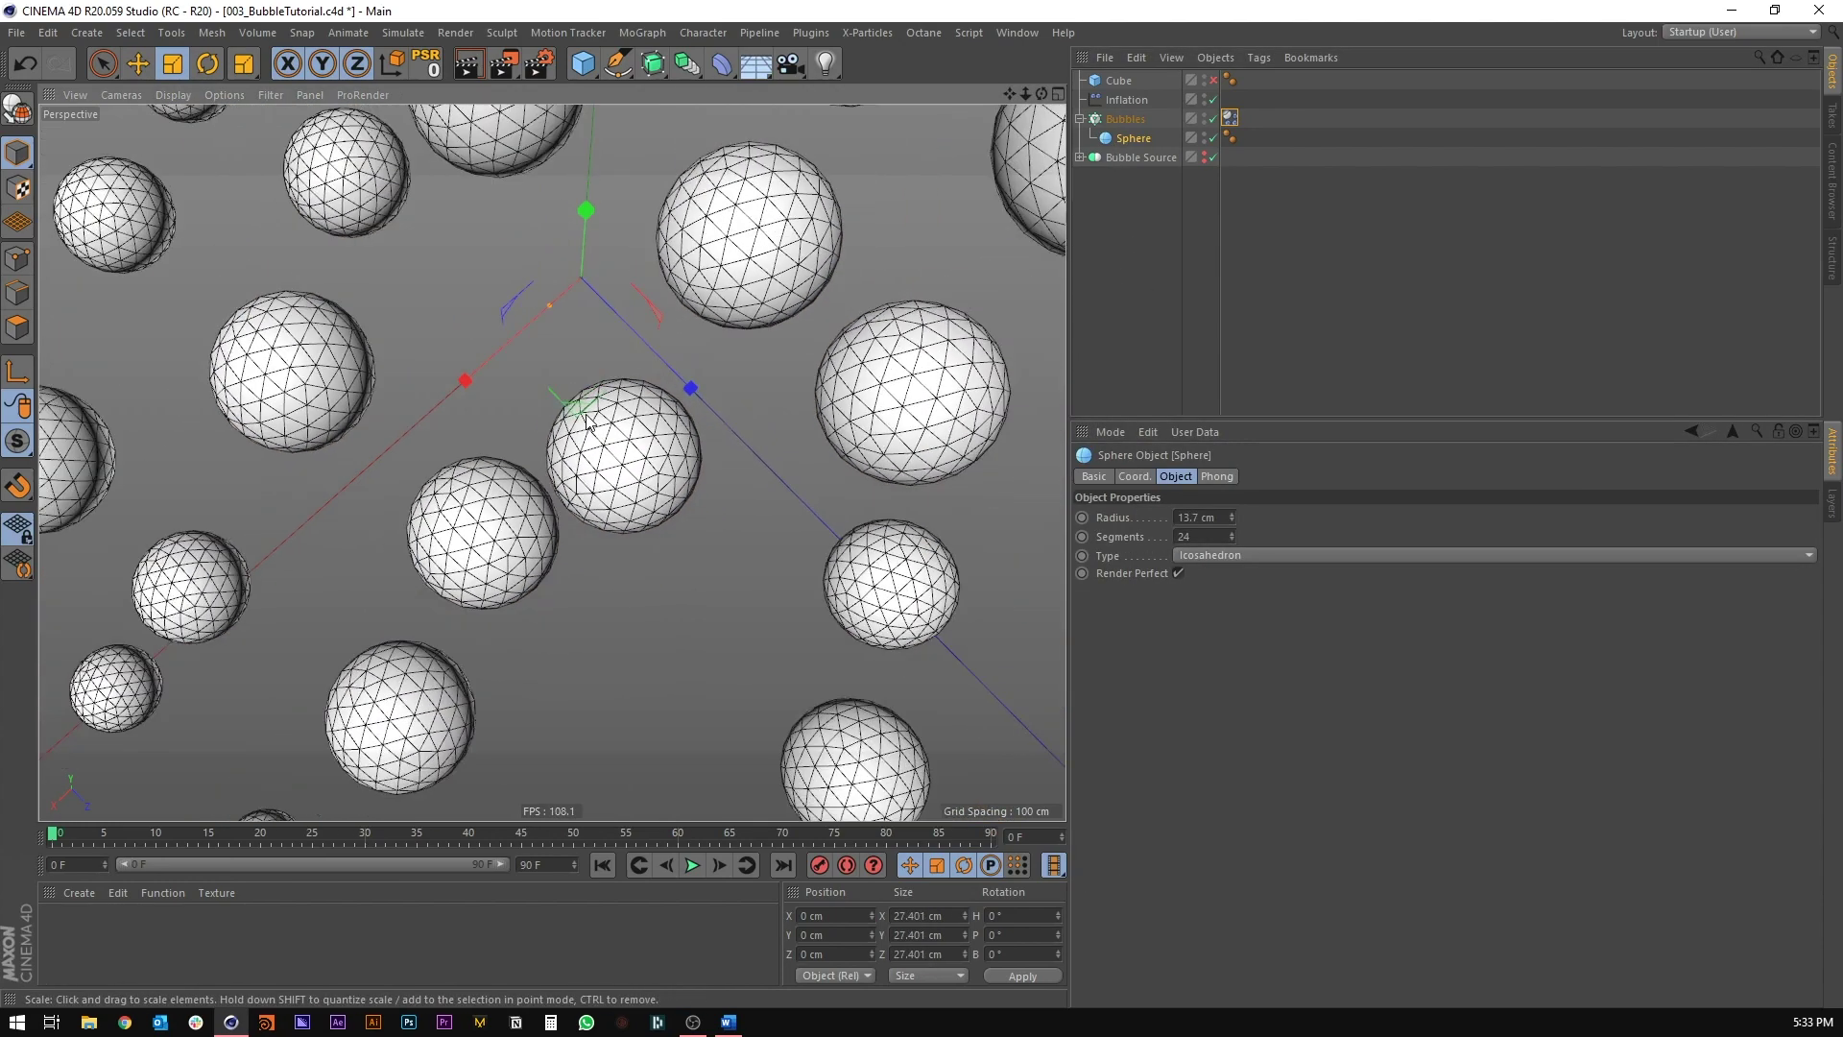
middle_click_drag(587, 417, 572, 489, "alt")
scroll(572, 490, "down", 4)
left_click_drag(572, 490, 845, 476, "alt")
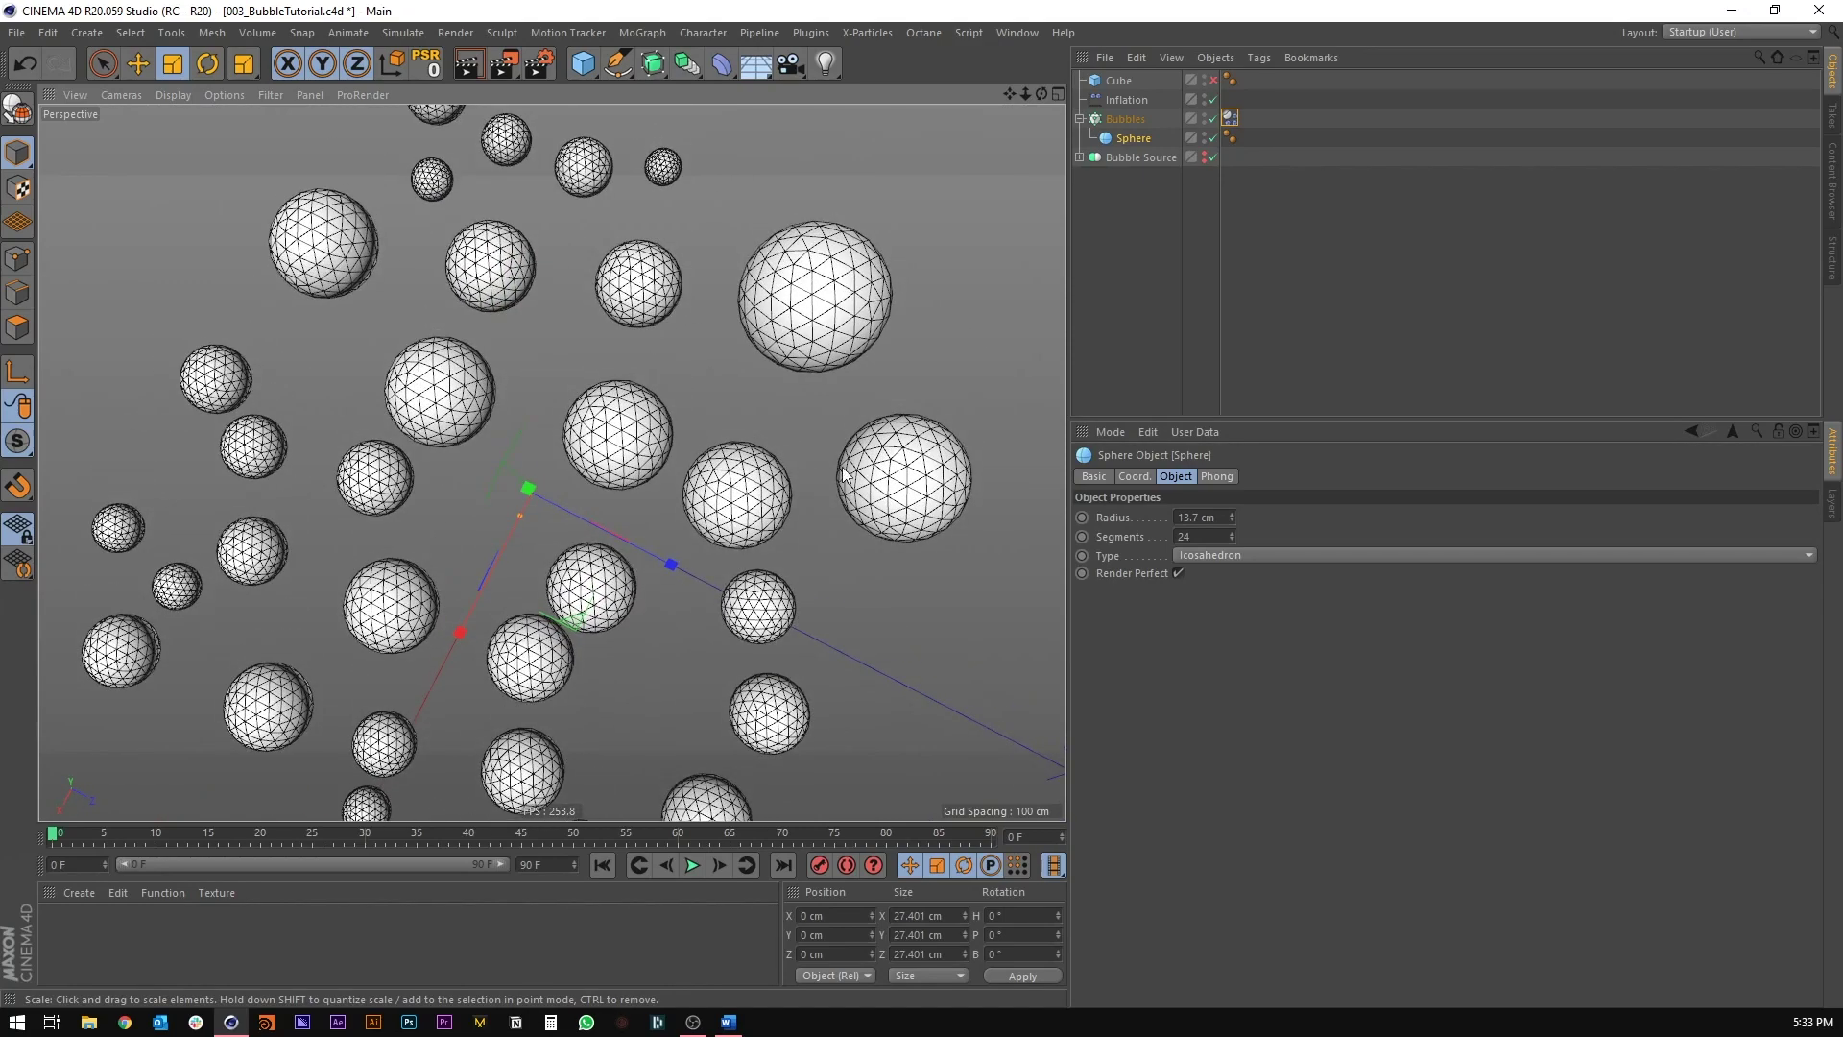
left_click(1126, 120)
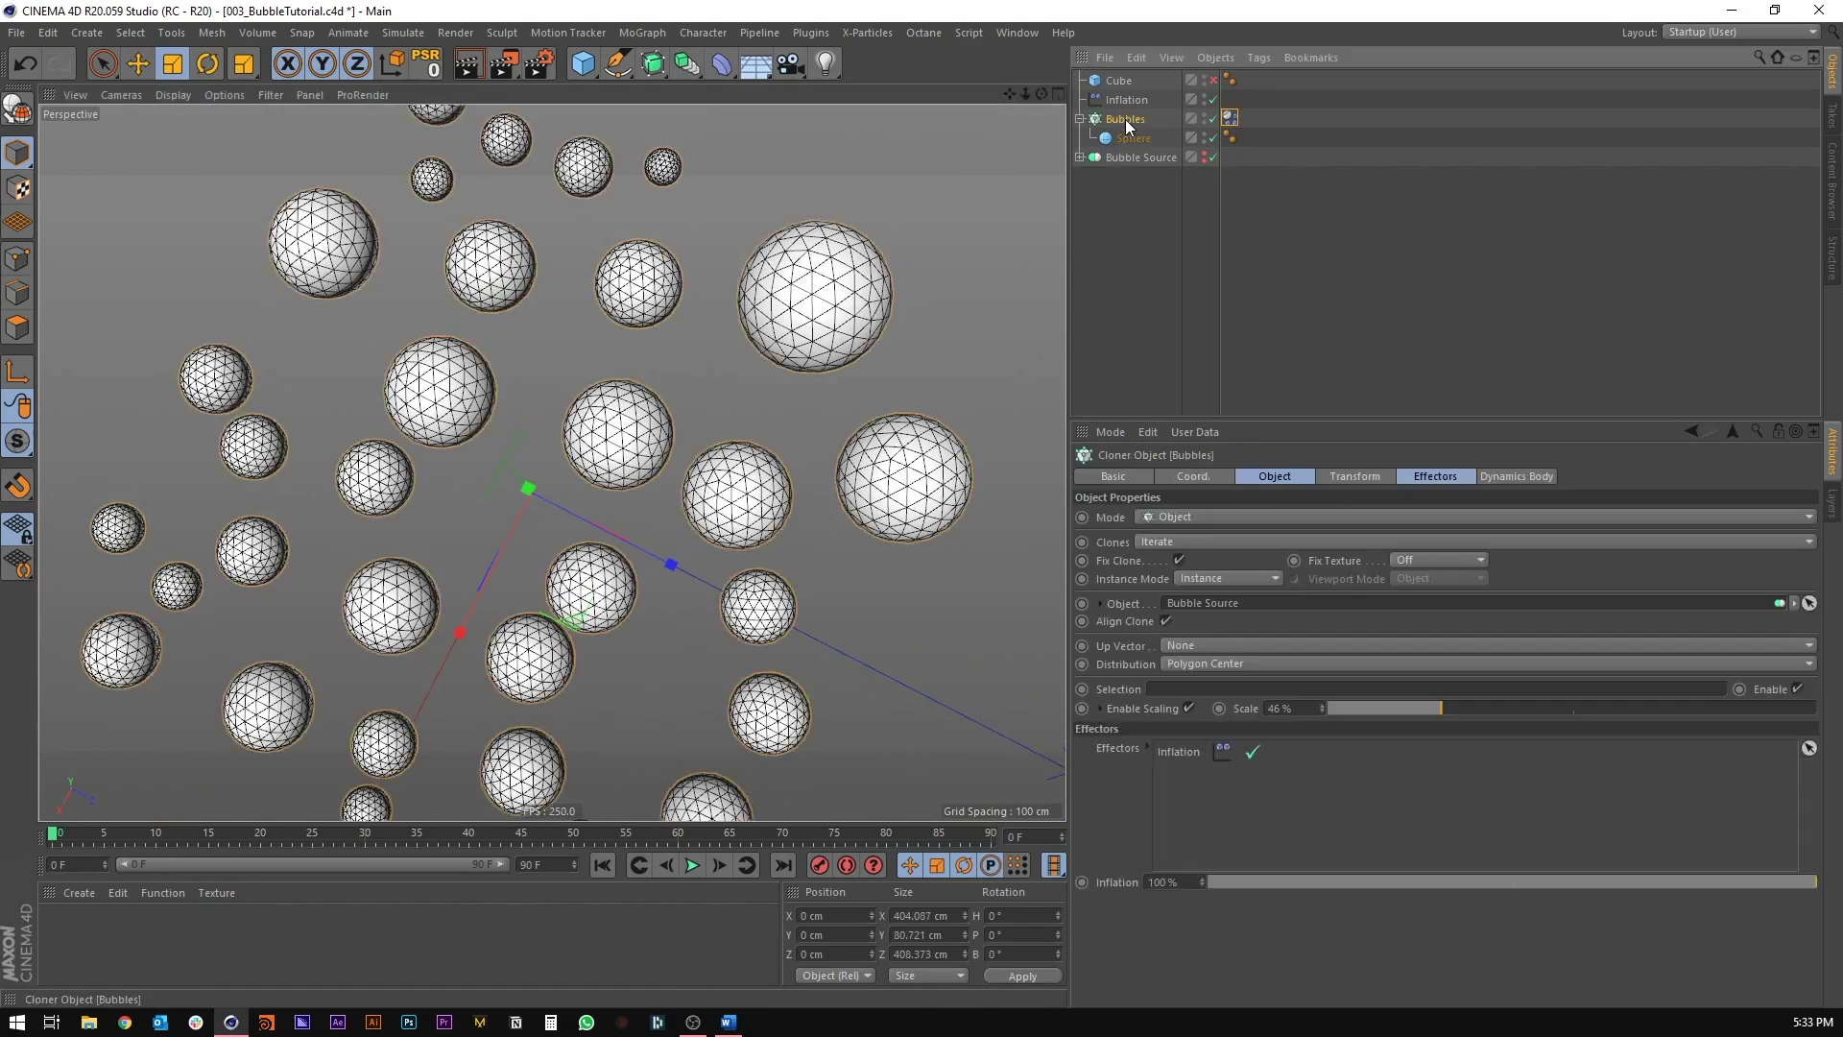
left_click_drag(1444, 709, 1444, 710)
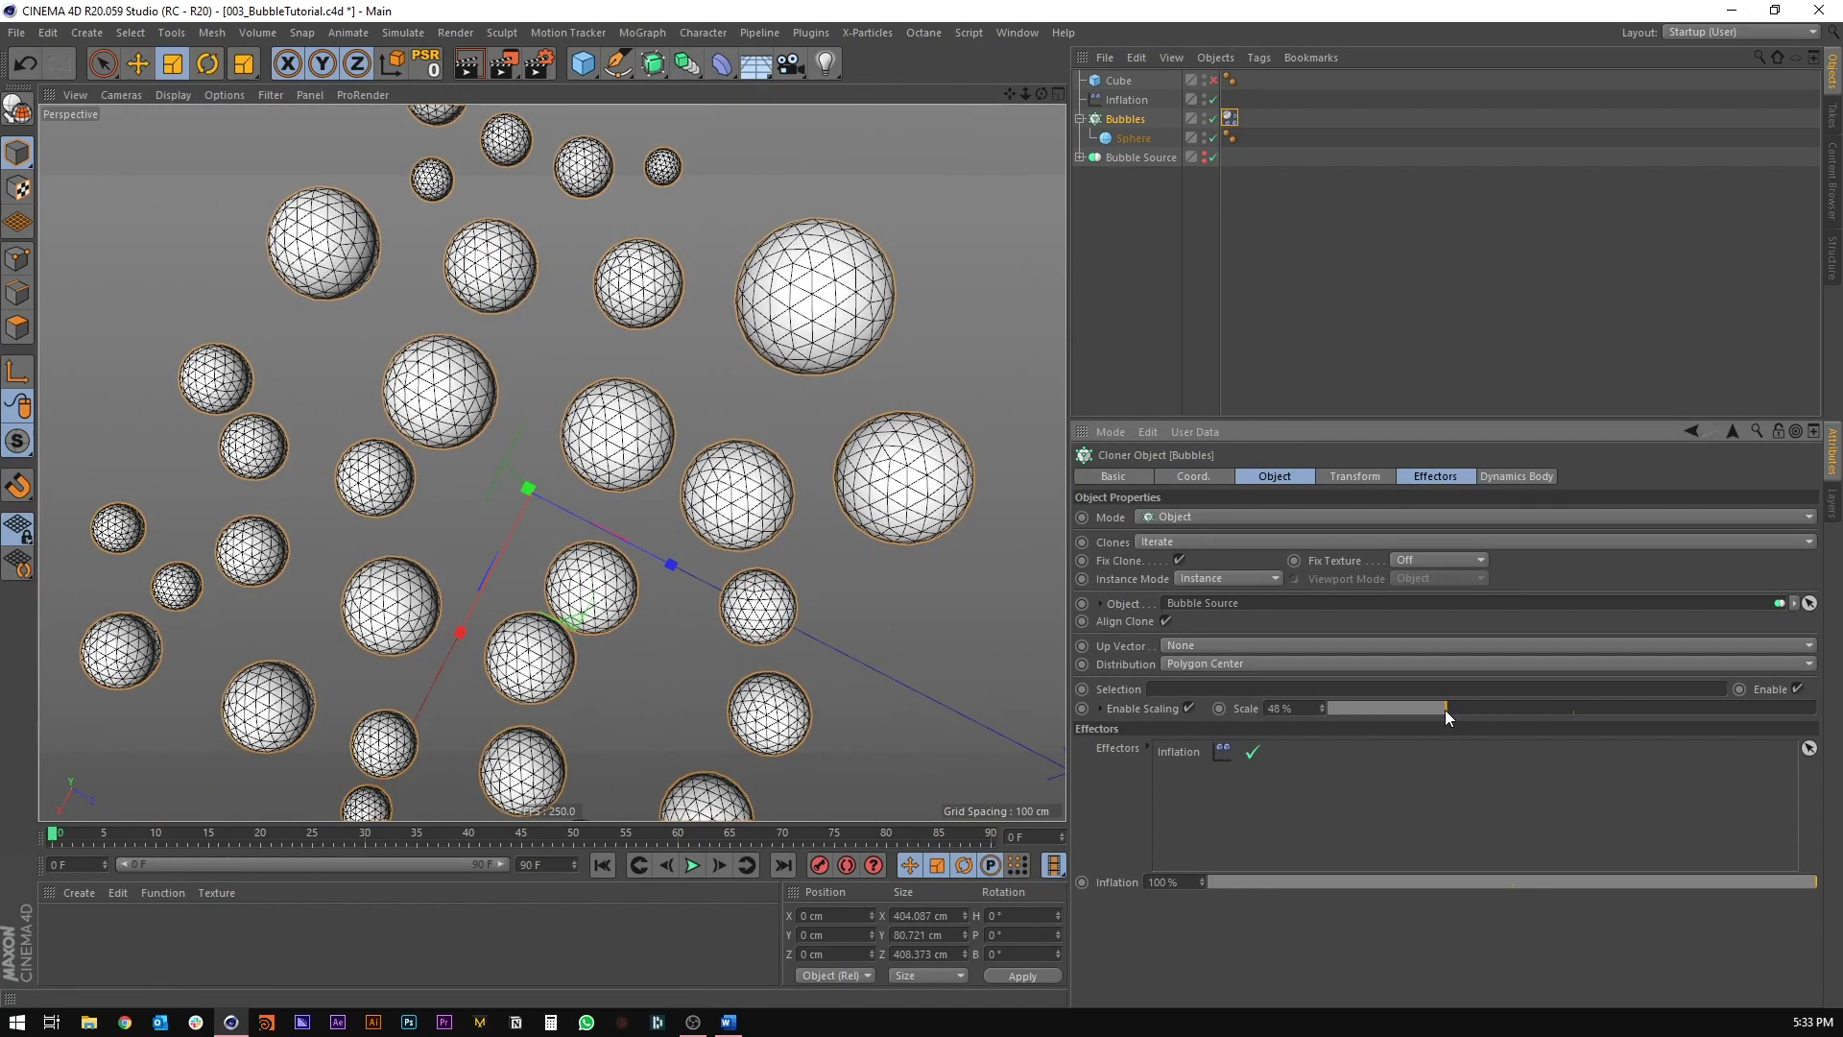
left_click(1108, 376)
Step: Re-enable the Cube, toggling it off and on to compare its top surface with the bubbles inside
left_click_drag(576, 597, 561, 495, "alt")
scroll(560, 494, "down", 3)
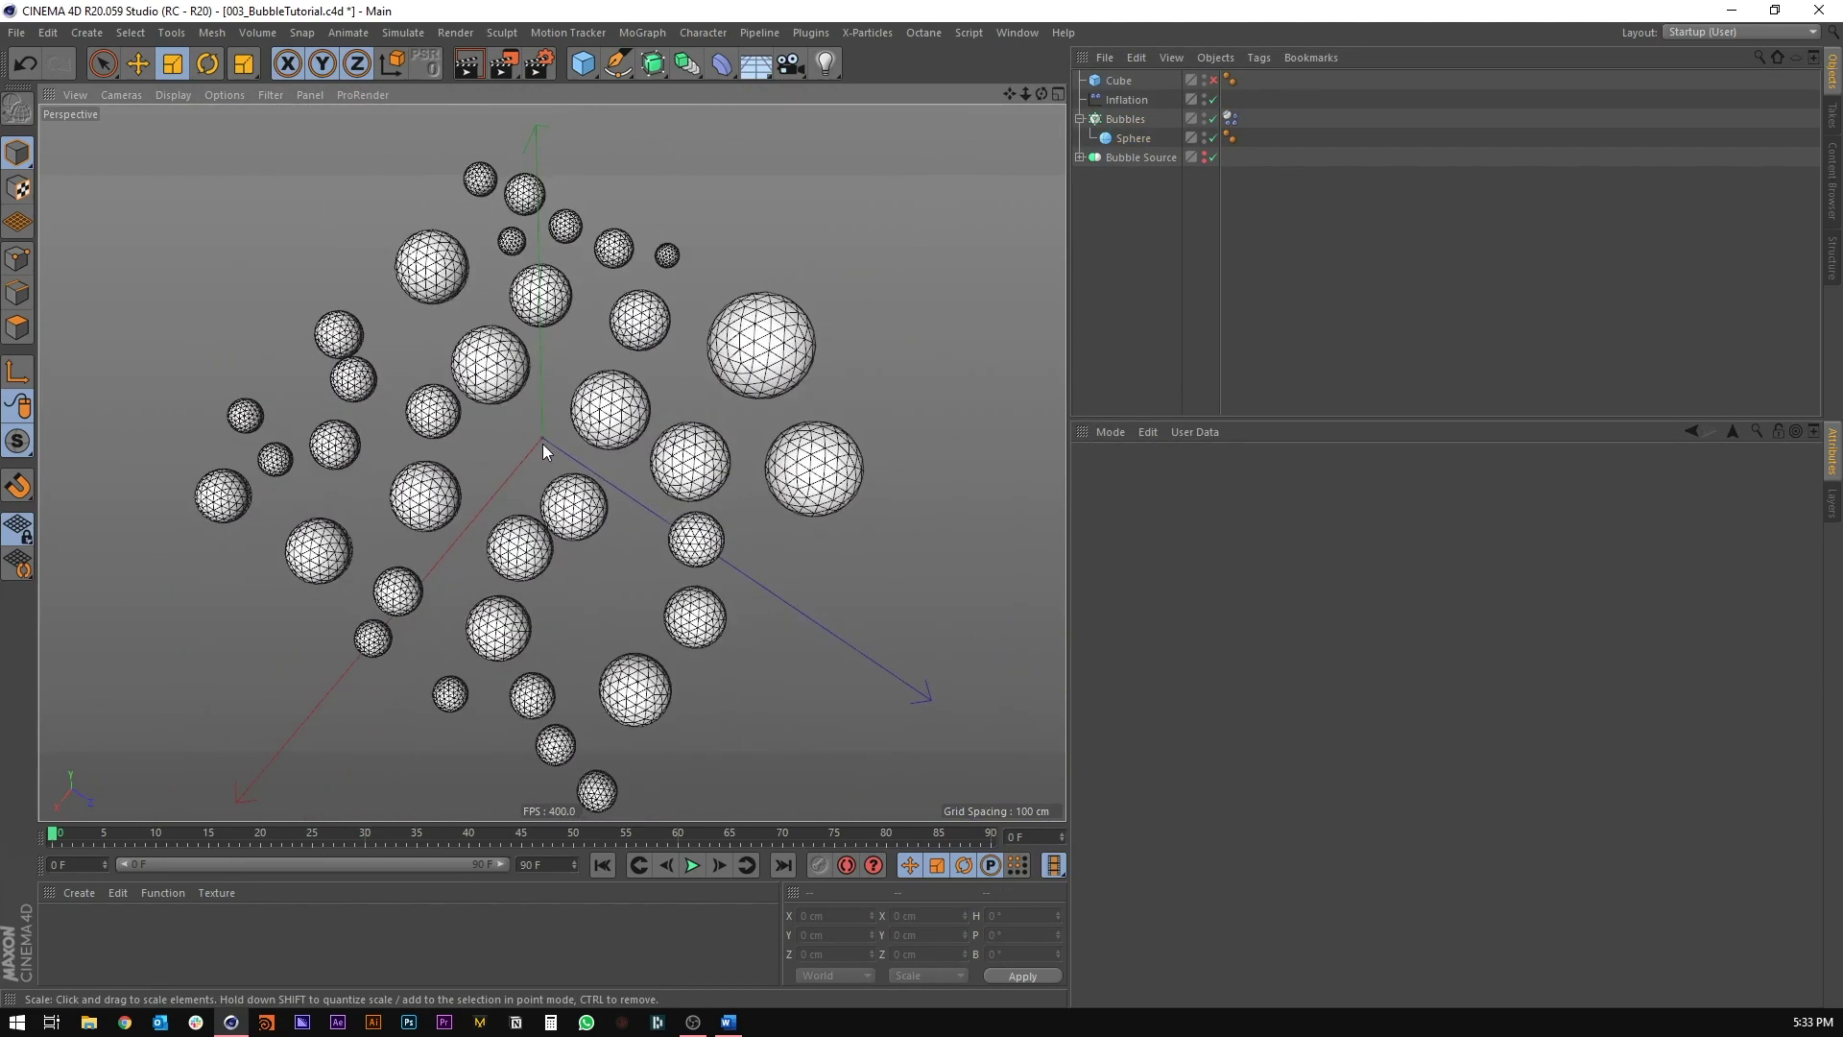
left_click(1213, 81)
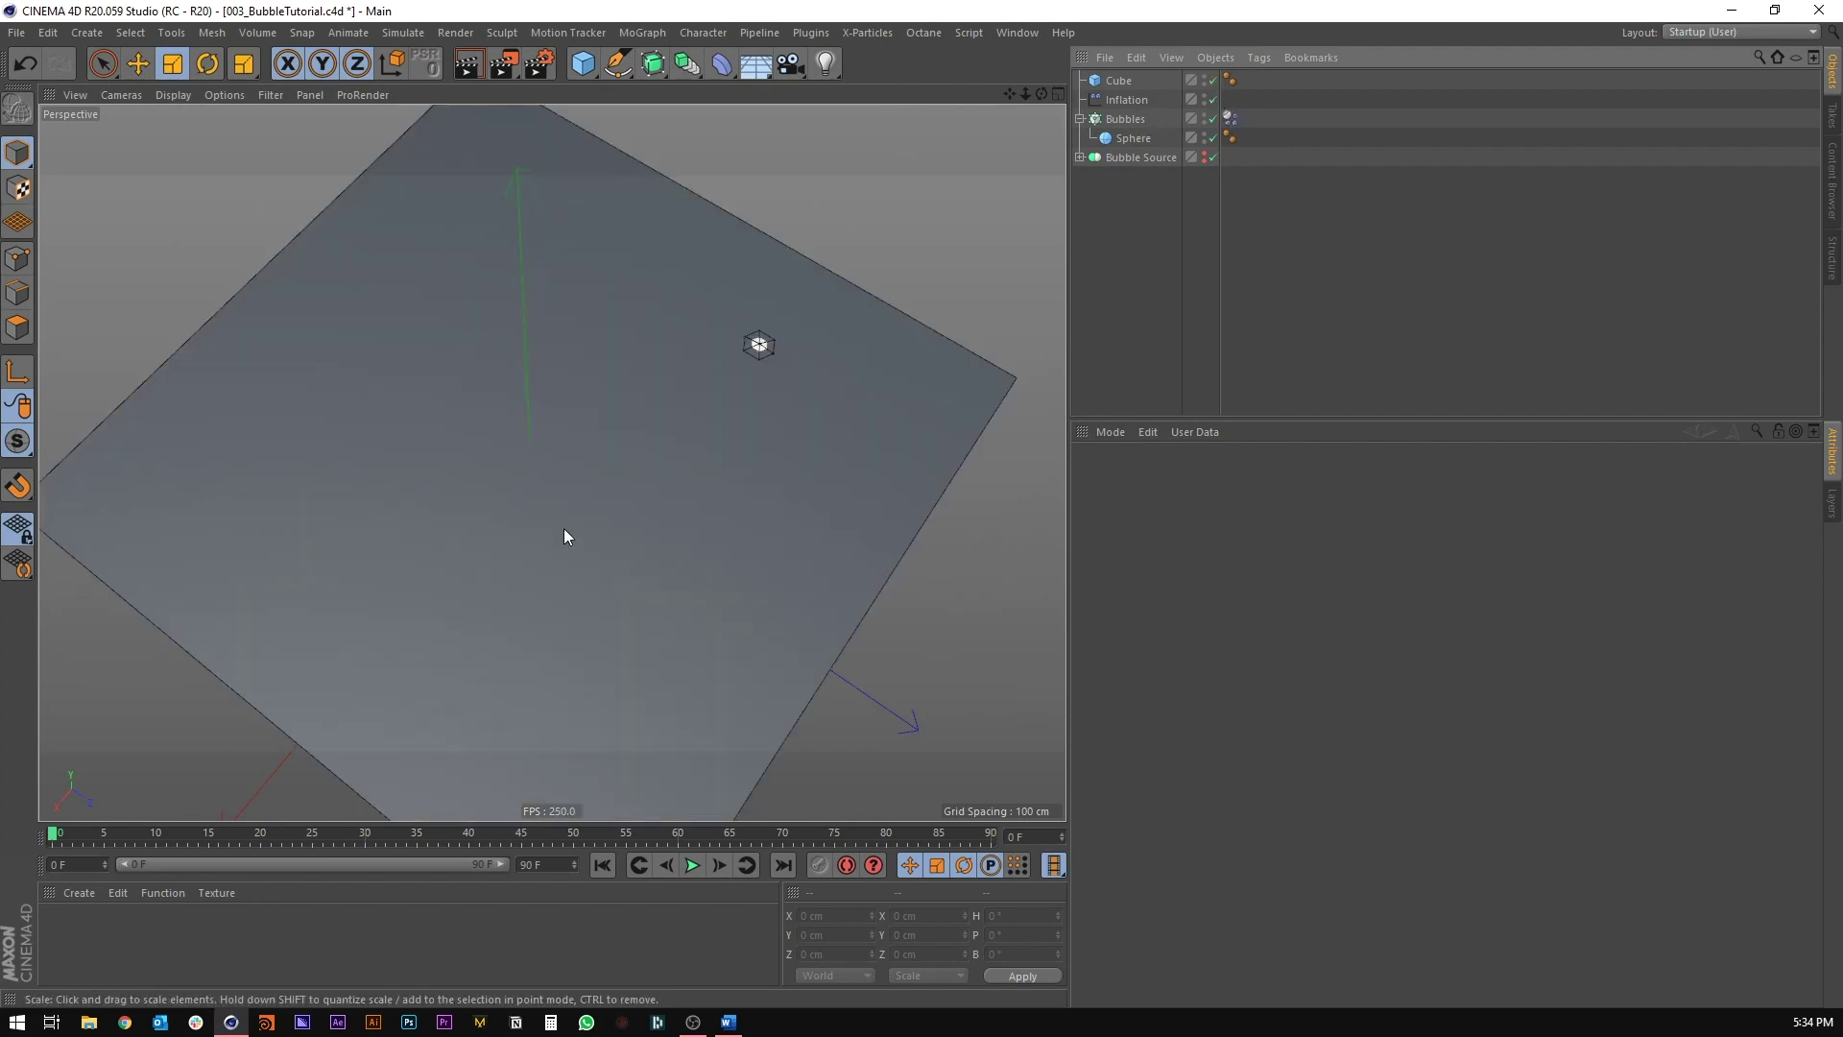
left_click_drag(563, 529, 601, 398, "alt")
left_click(1213, 80)
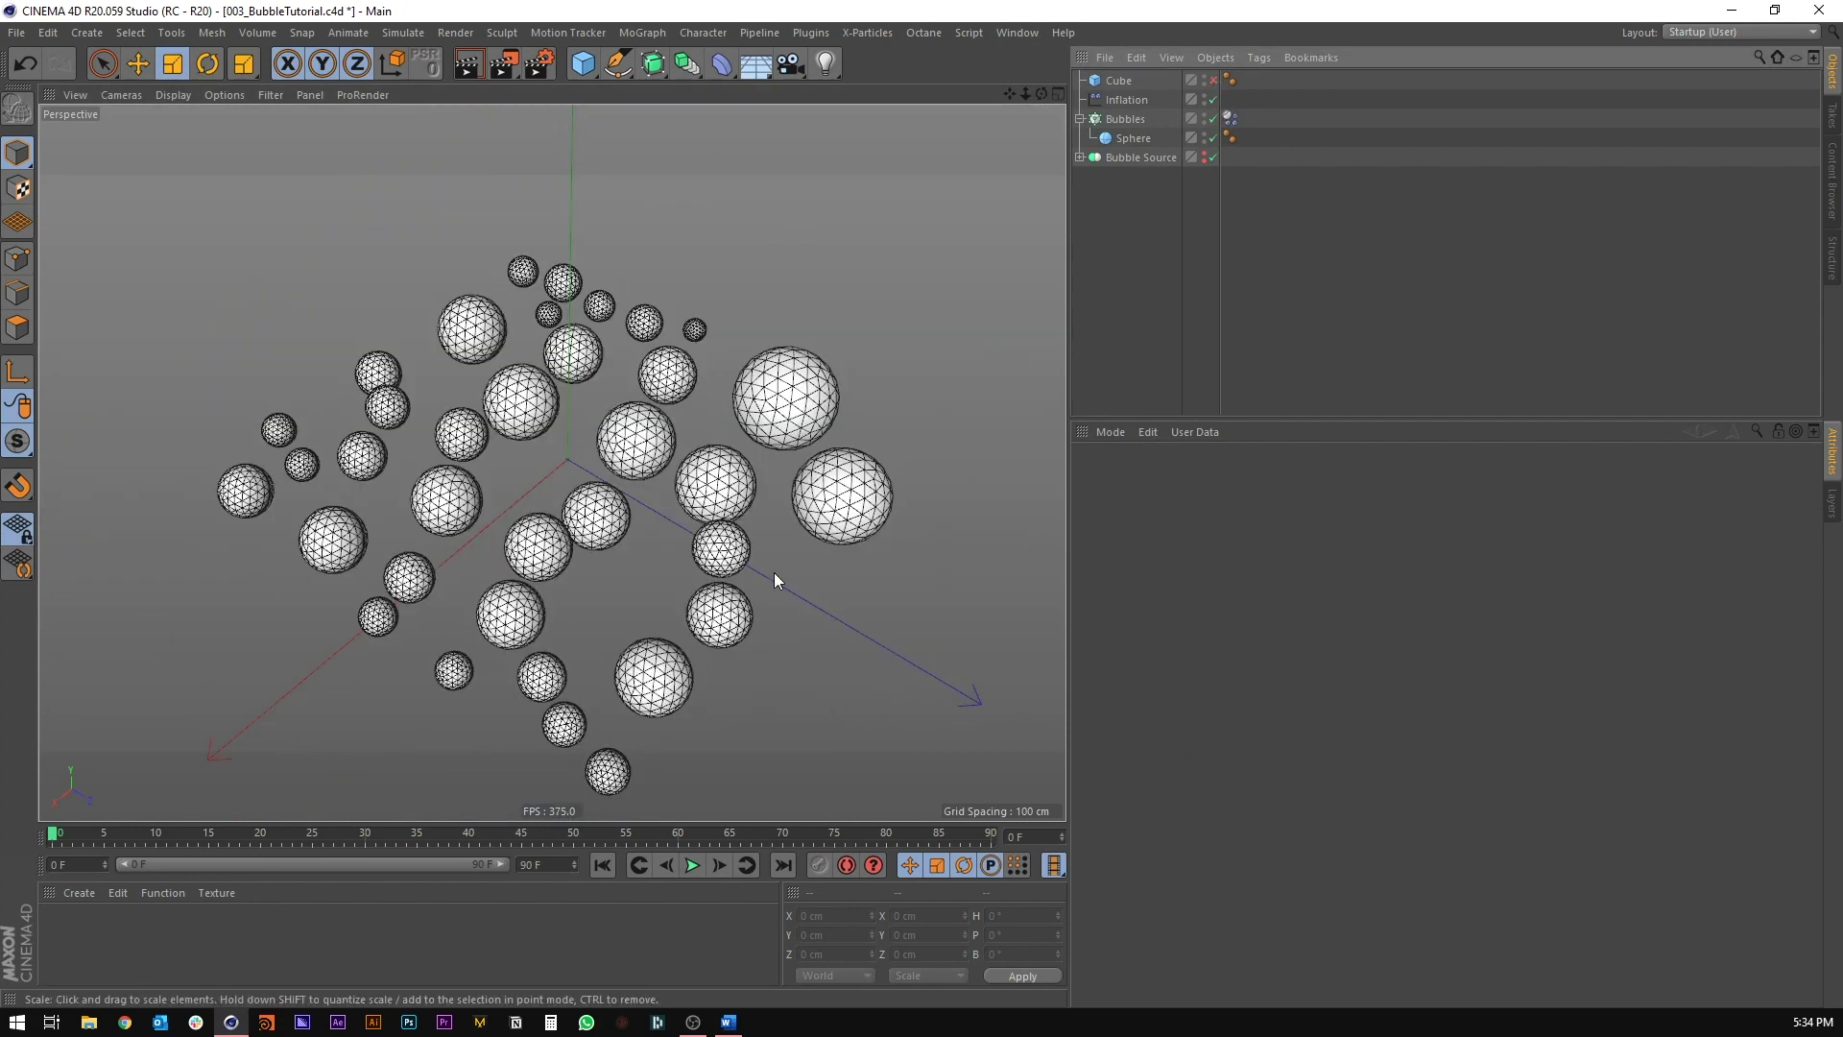
left_click(1213, 81)
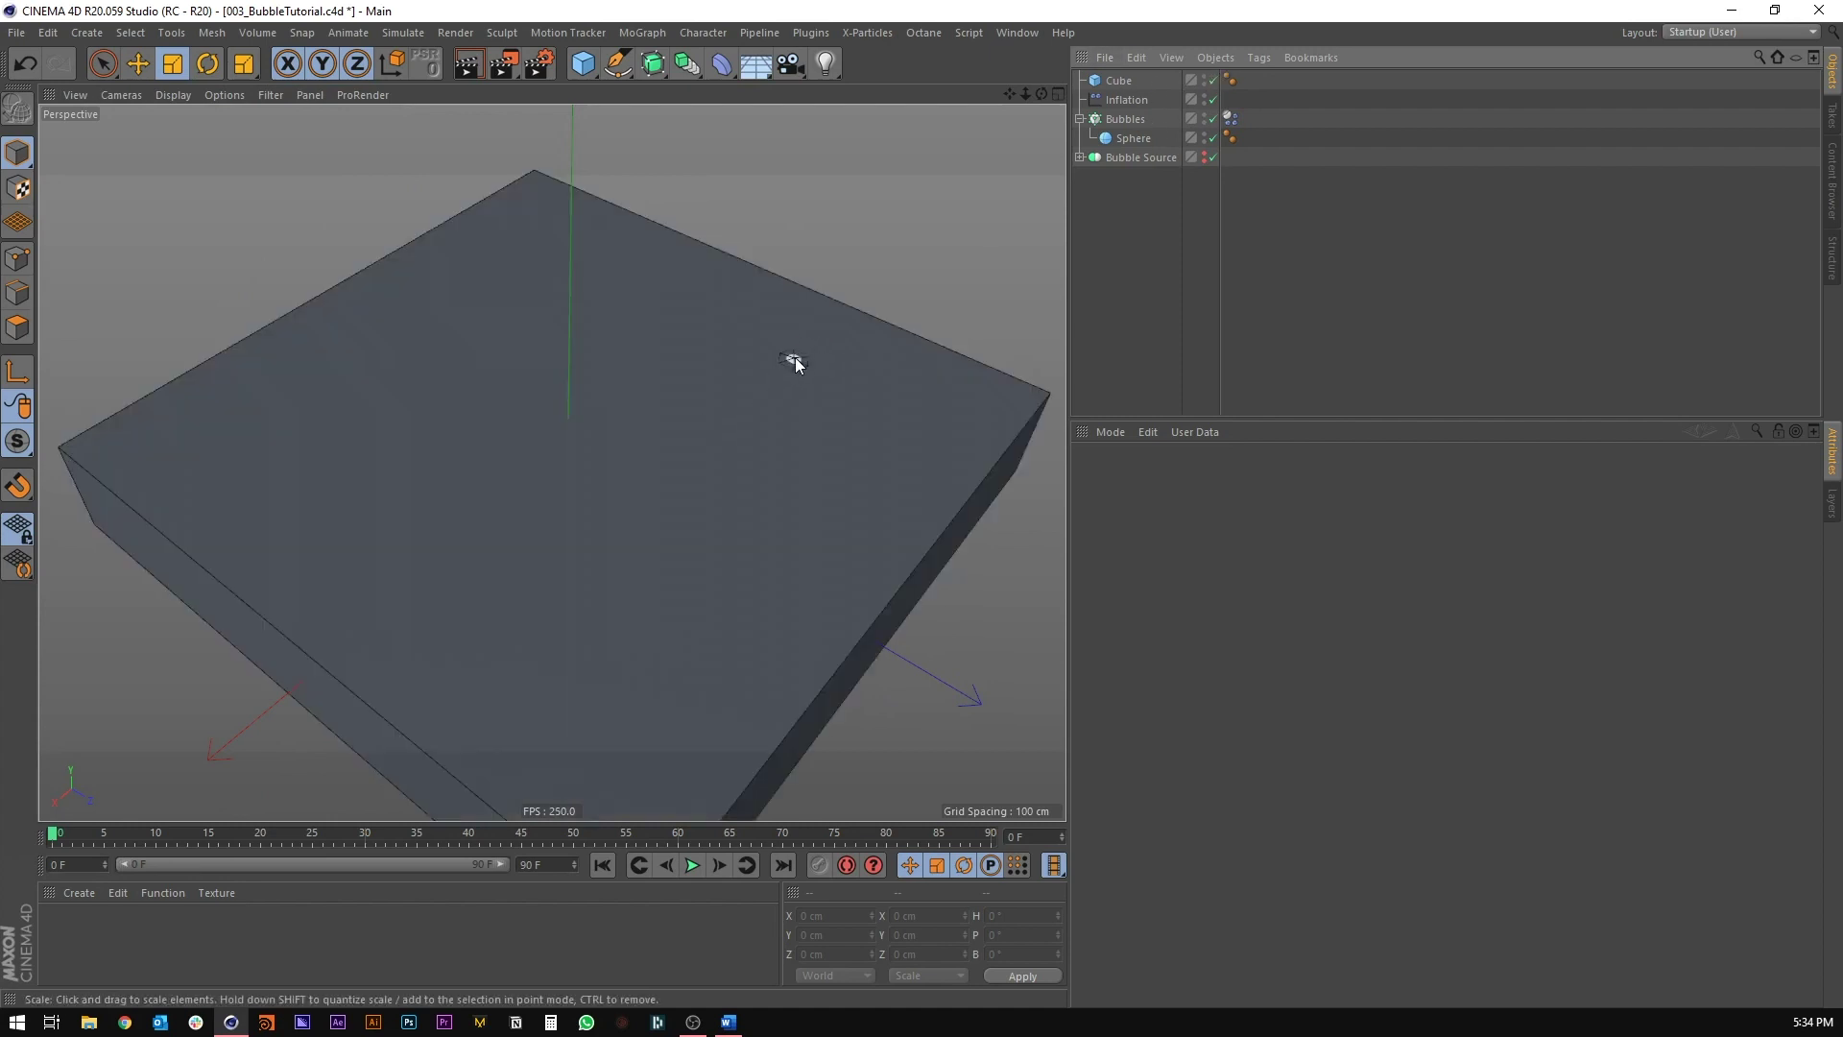
Step: Enlarge the Cube's height in the Right view to enclose the largest bubble, setting its Y size to 86 cm
middle_click(607, 400)
middle_click(336, 624)
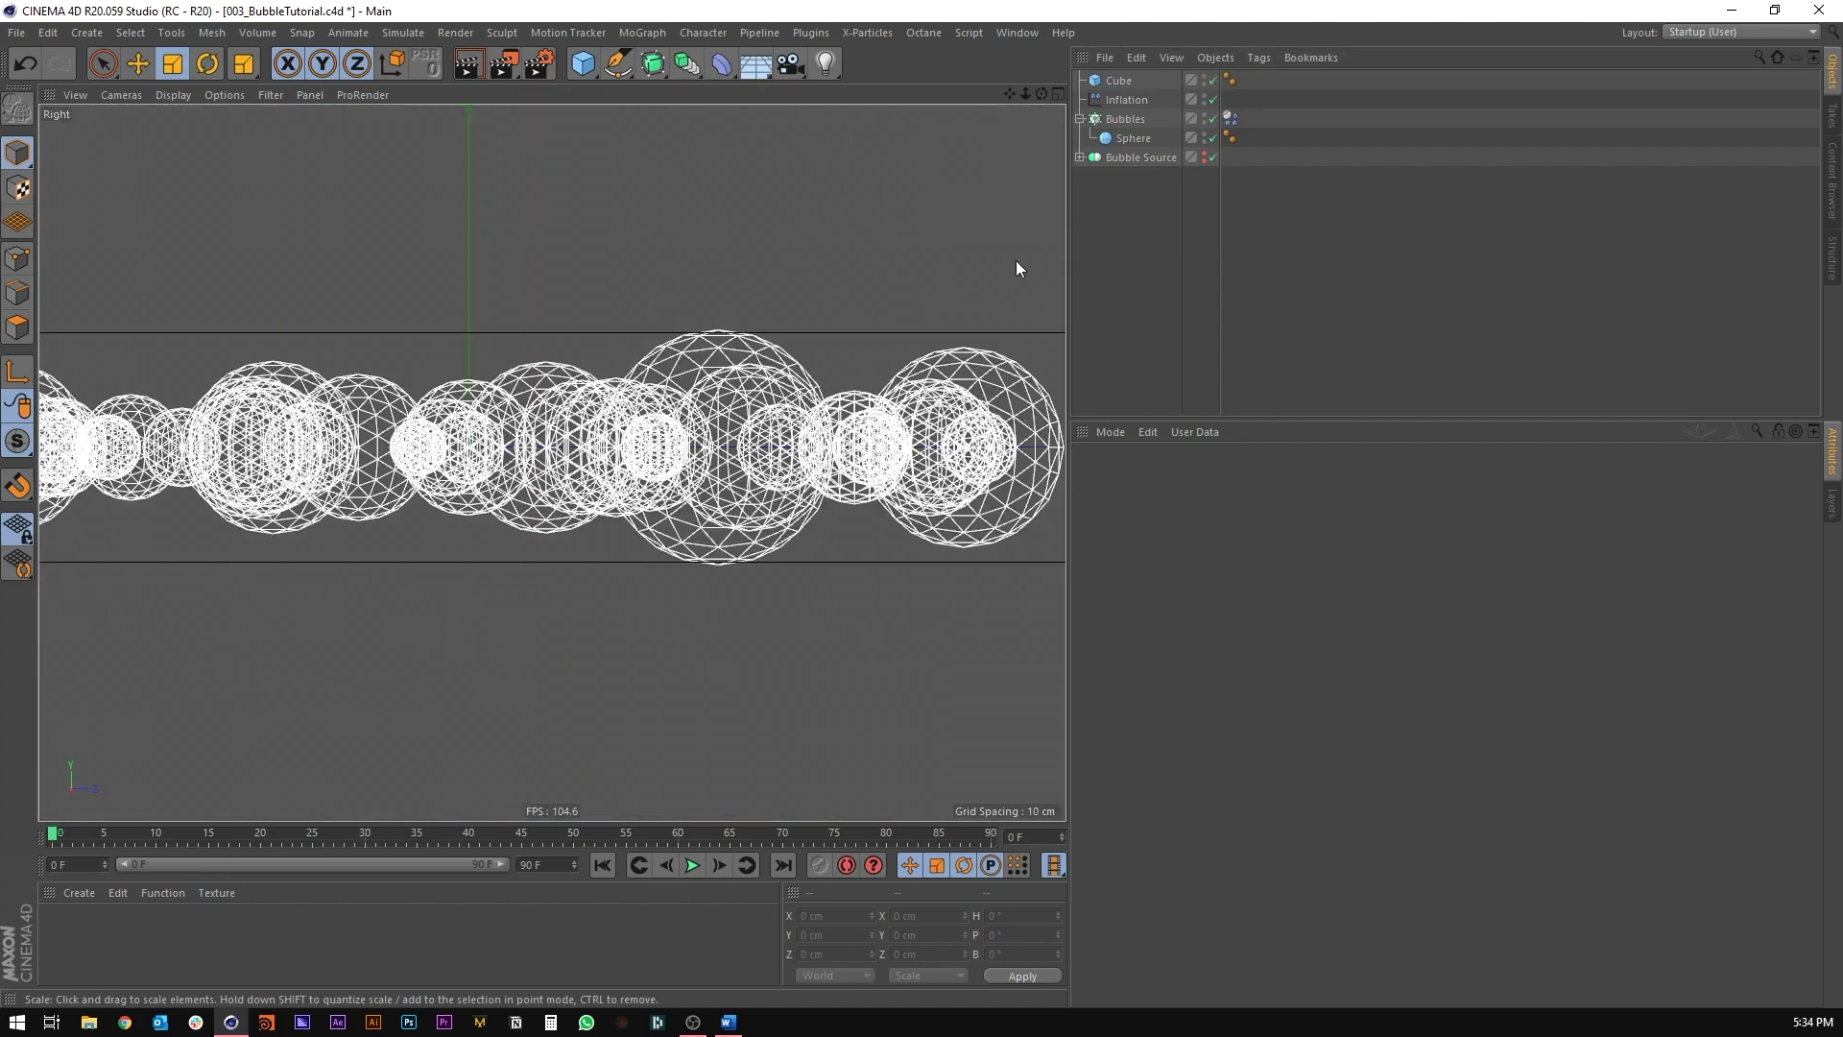
left_click(1108, 82)
left_click_drag(470, 329, 466, 327)
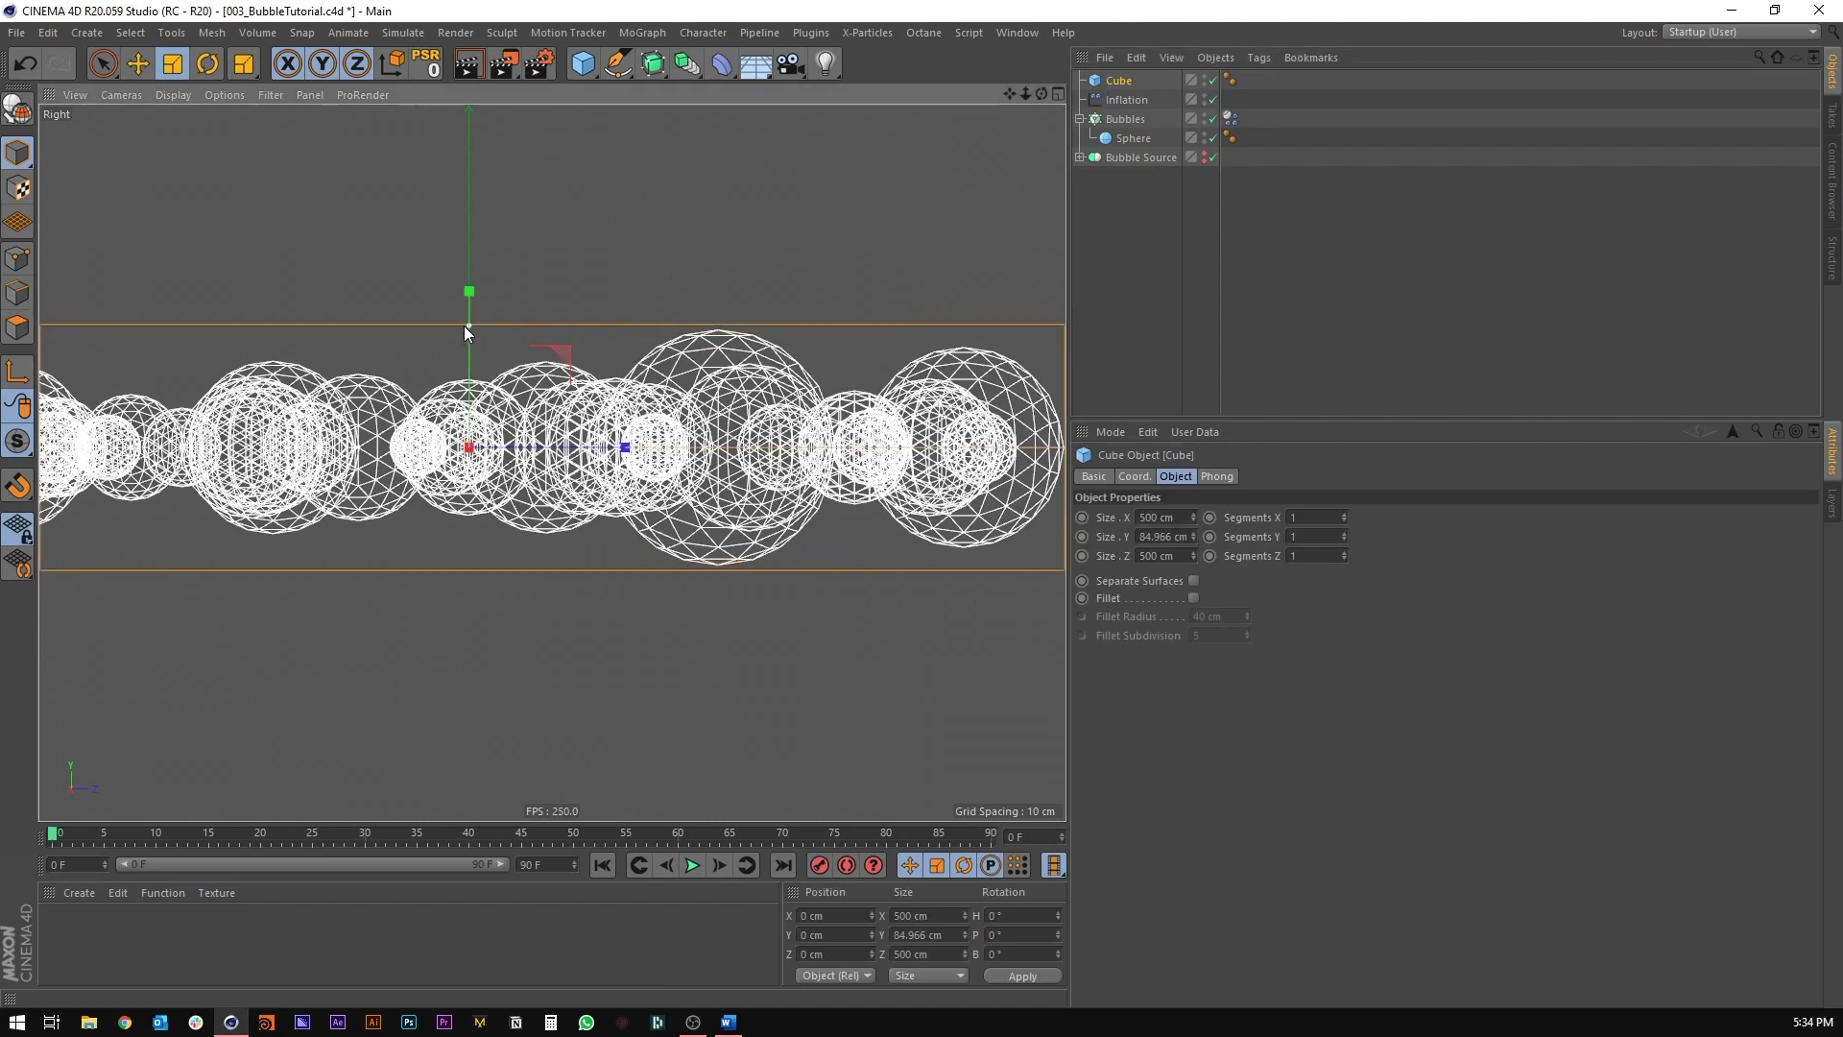
double_click(1164, 536)
type("88")
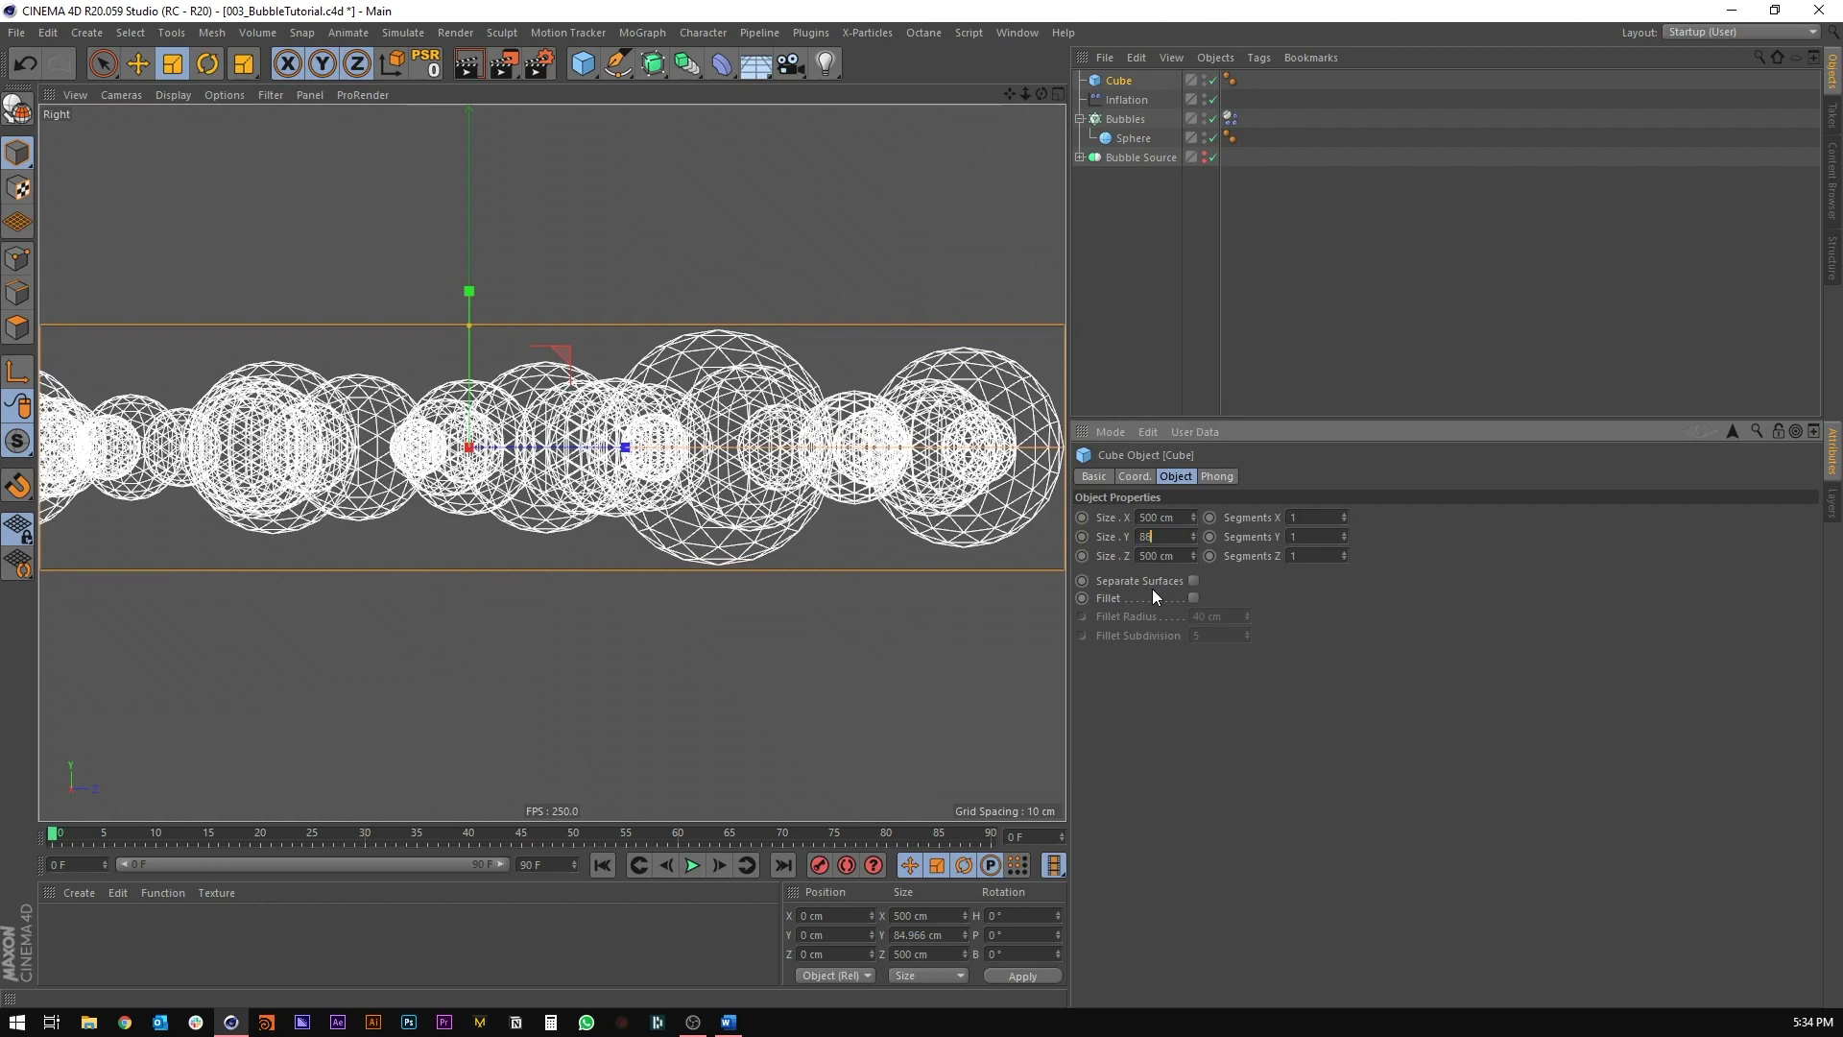
key("Return")
Step: Collapse the Bubbles hierarchy and set the Inflation effector's Z position offset to 43 cm
left_click(1082, 119)
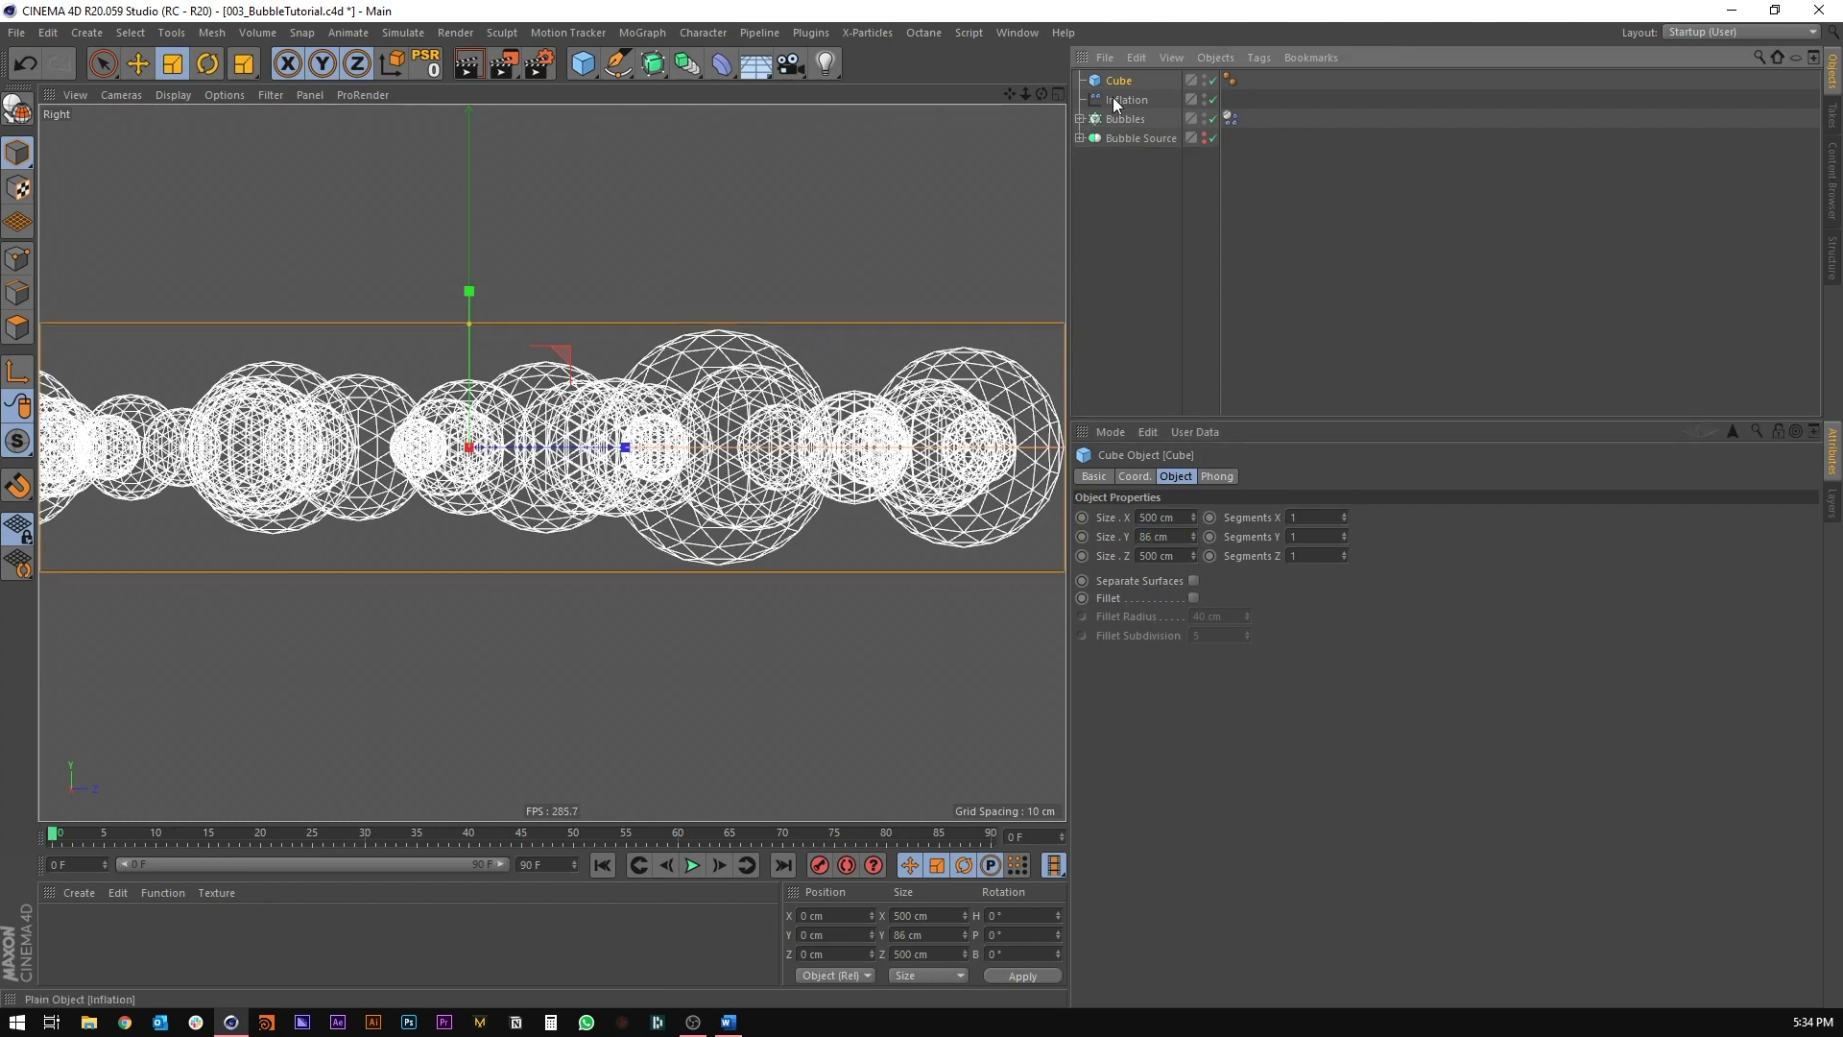
left_click(1122, 100)
left_click(1165, 609)
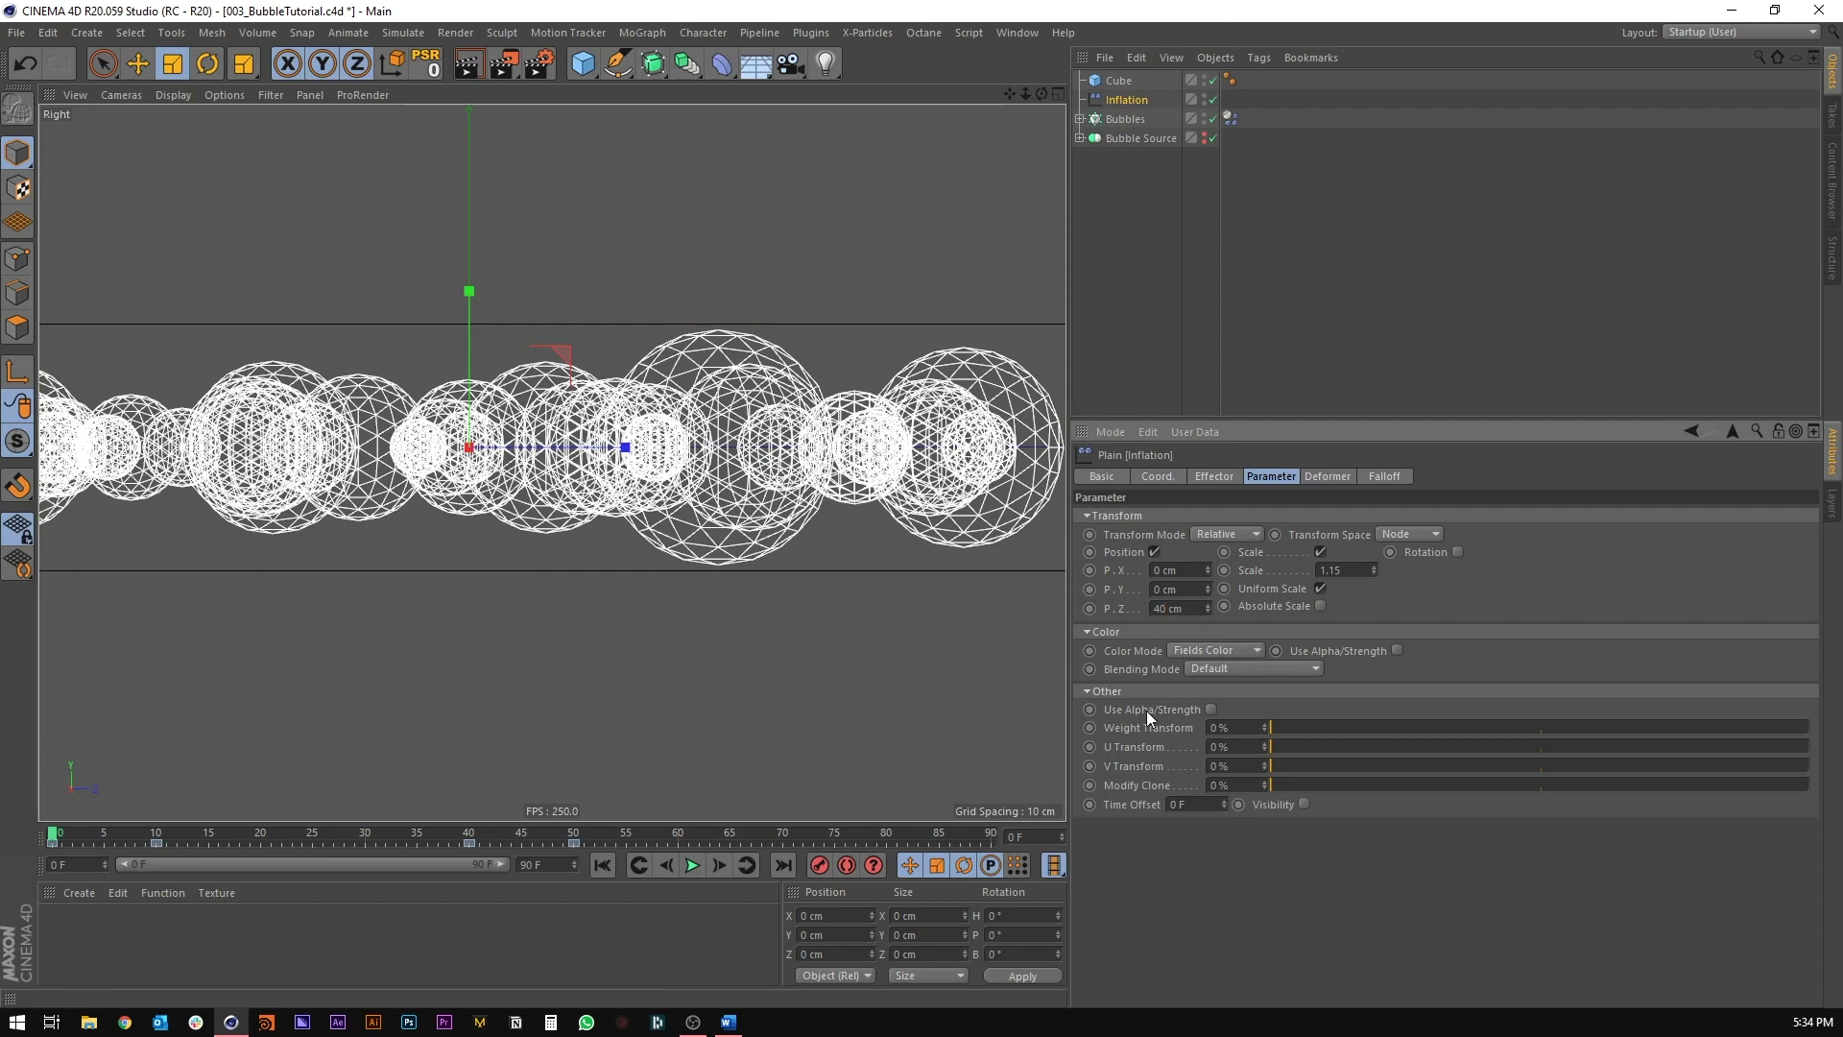
key("BackSpace")
type("3")
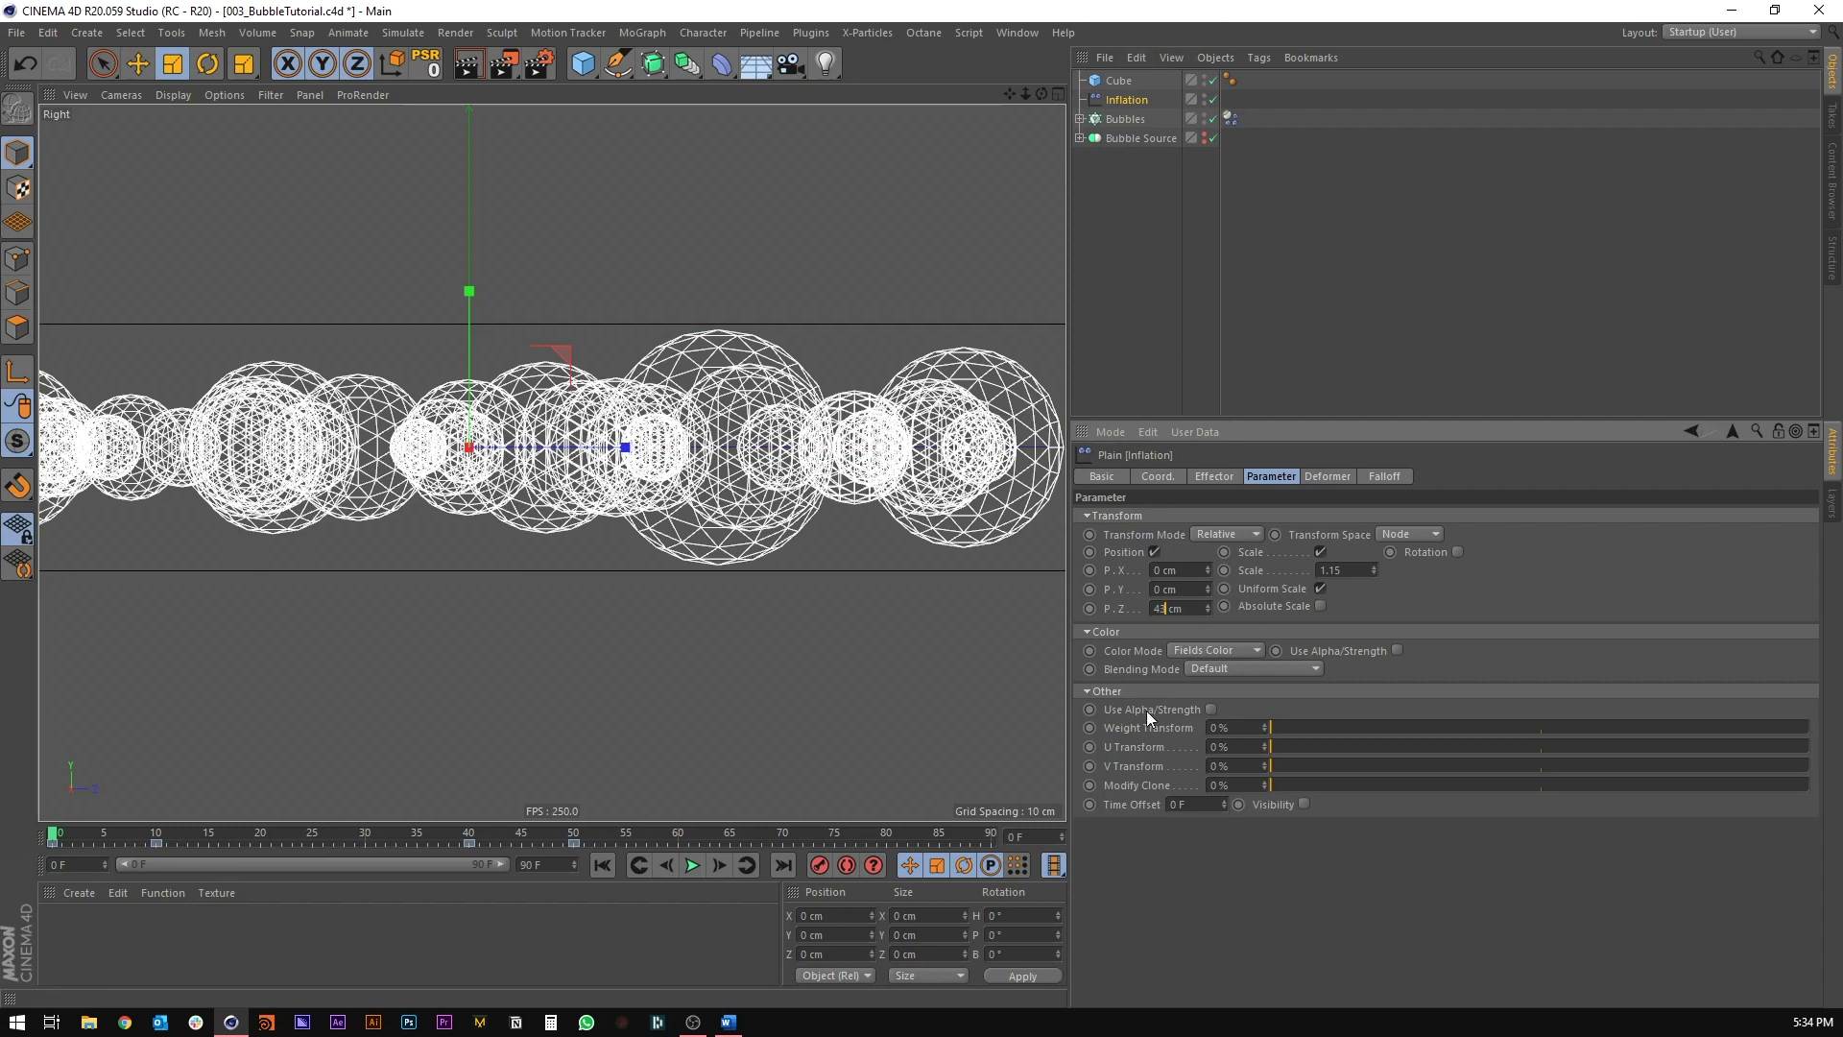
Step: Return to the Perspective view, clear the selection and save the project
middle_click(496, 387)
middle_click(332, 317)
left_click(1235, 308)
key("ctrl+s")
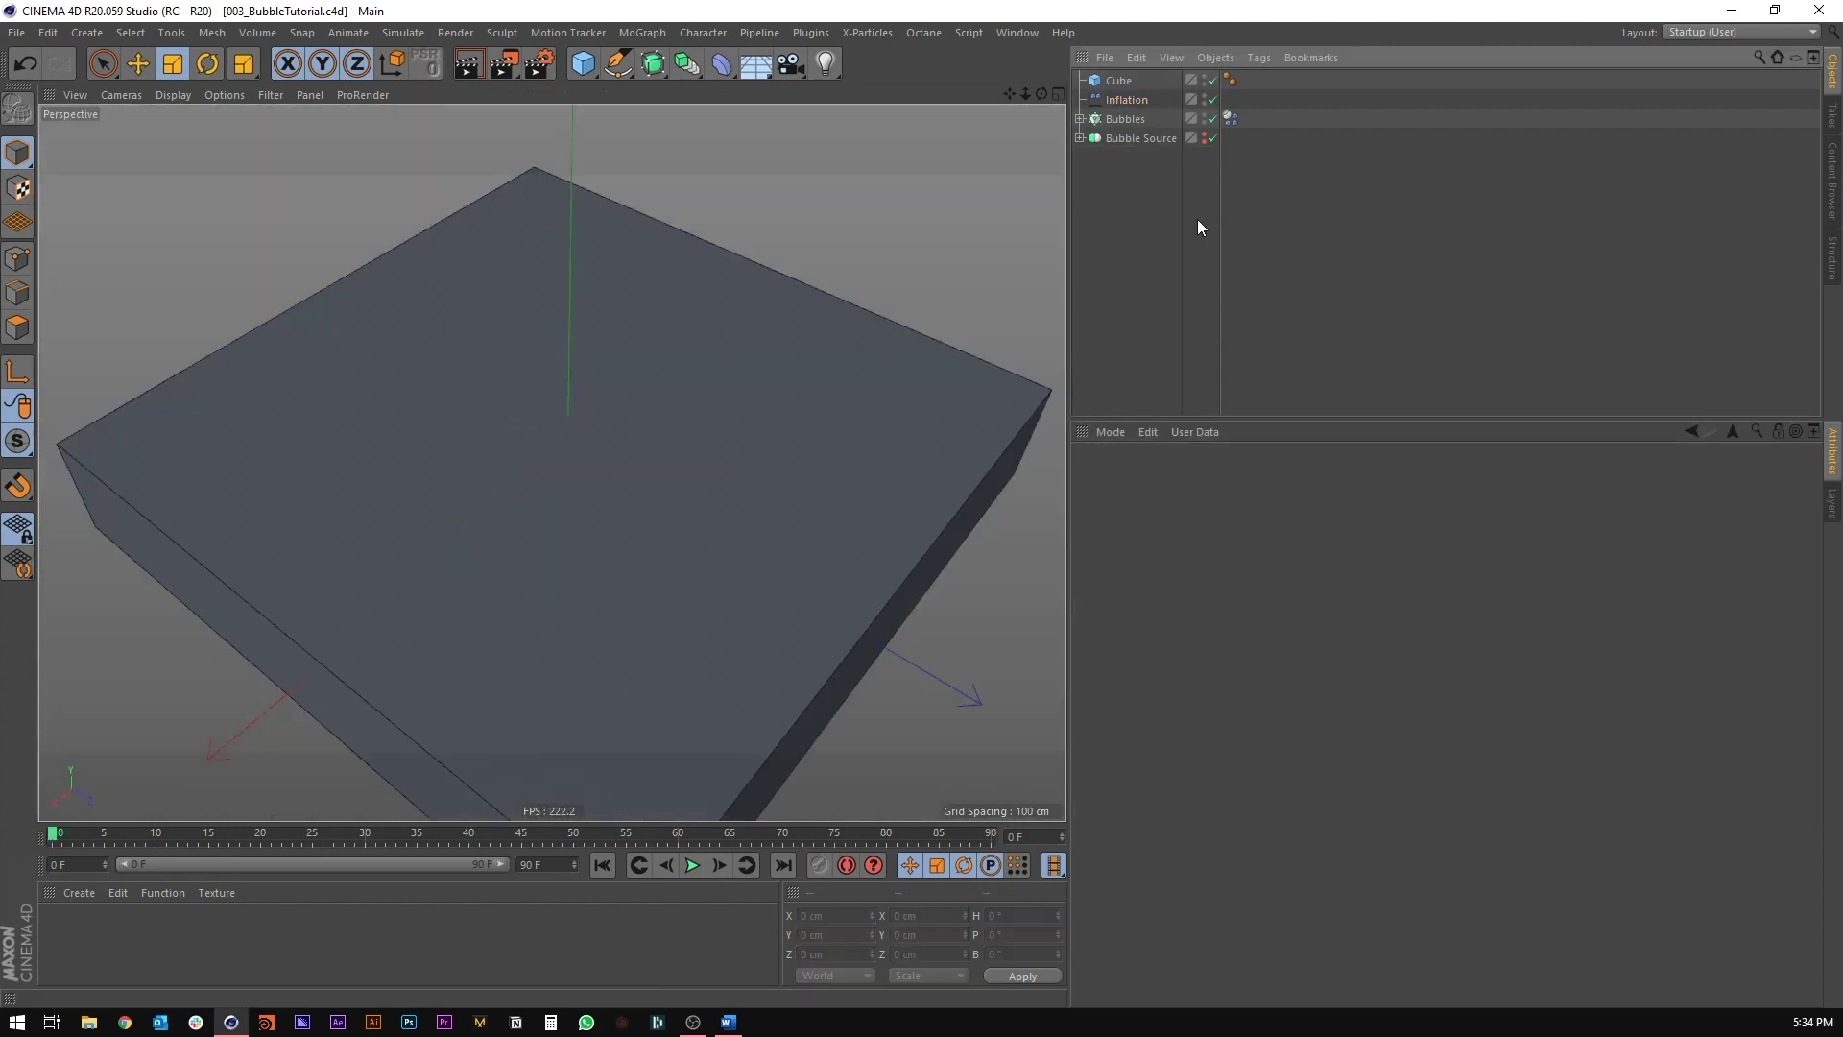
Step: Hide the Cube in the viewport and play the simulation to examine how the bubbles inflate and push against each other
left_click(1210, 98)
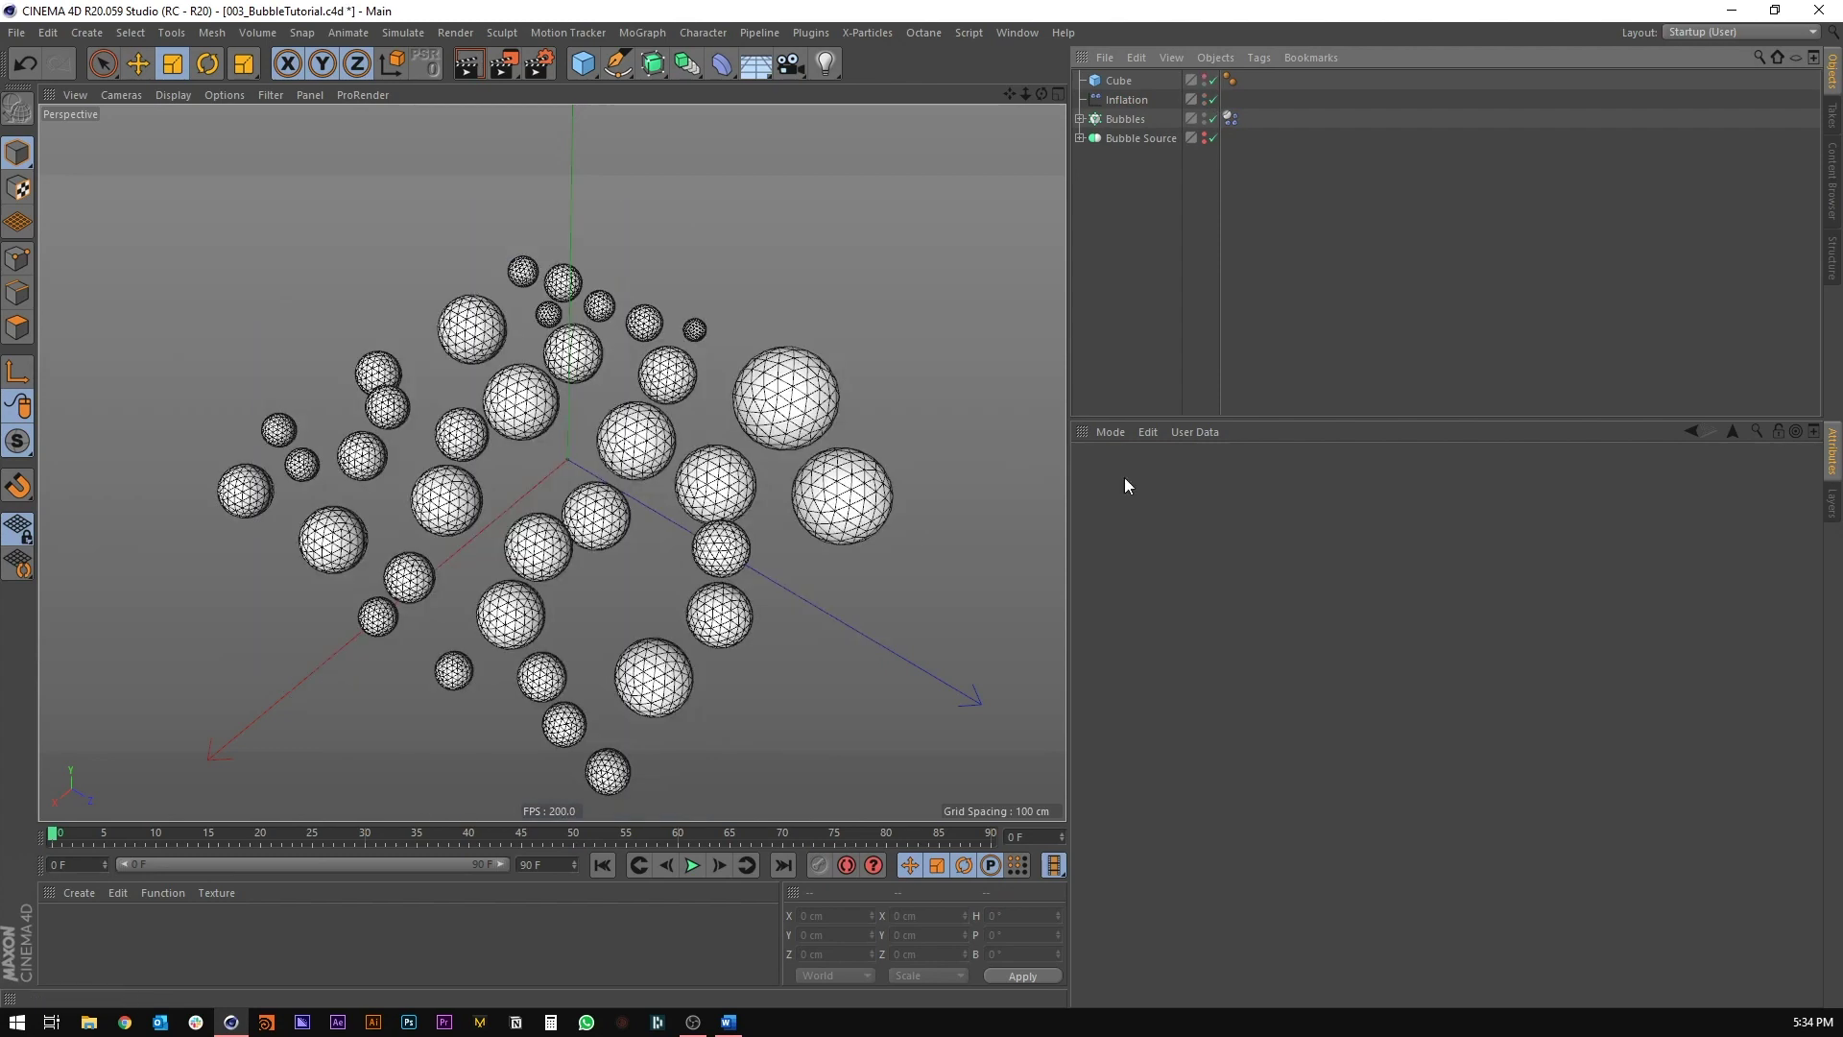
left_click(693, 865)
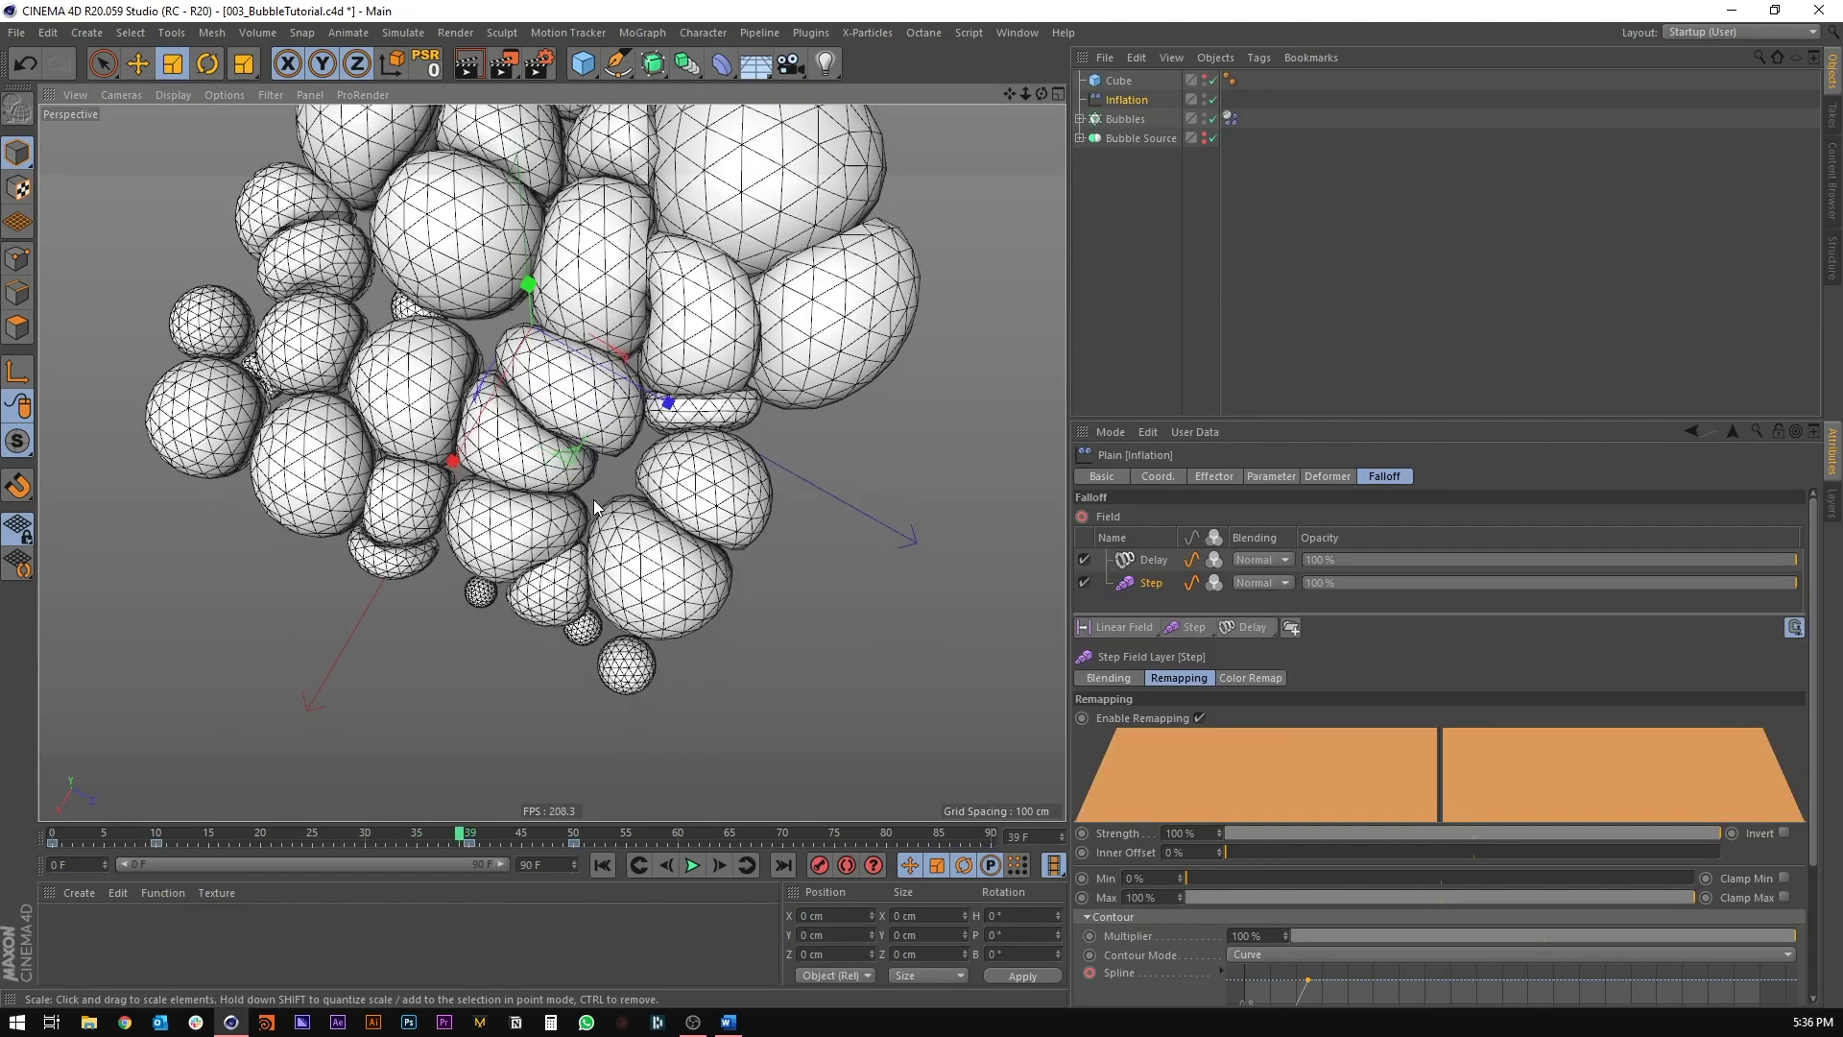
left_click_drag(596, 495, 669, 387, "alt")
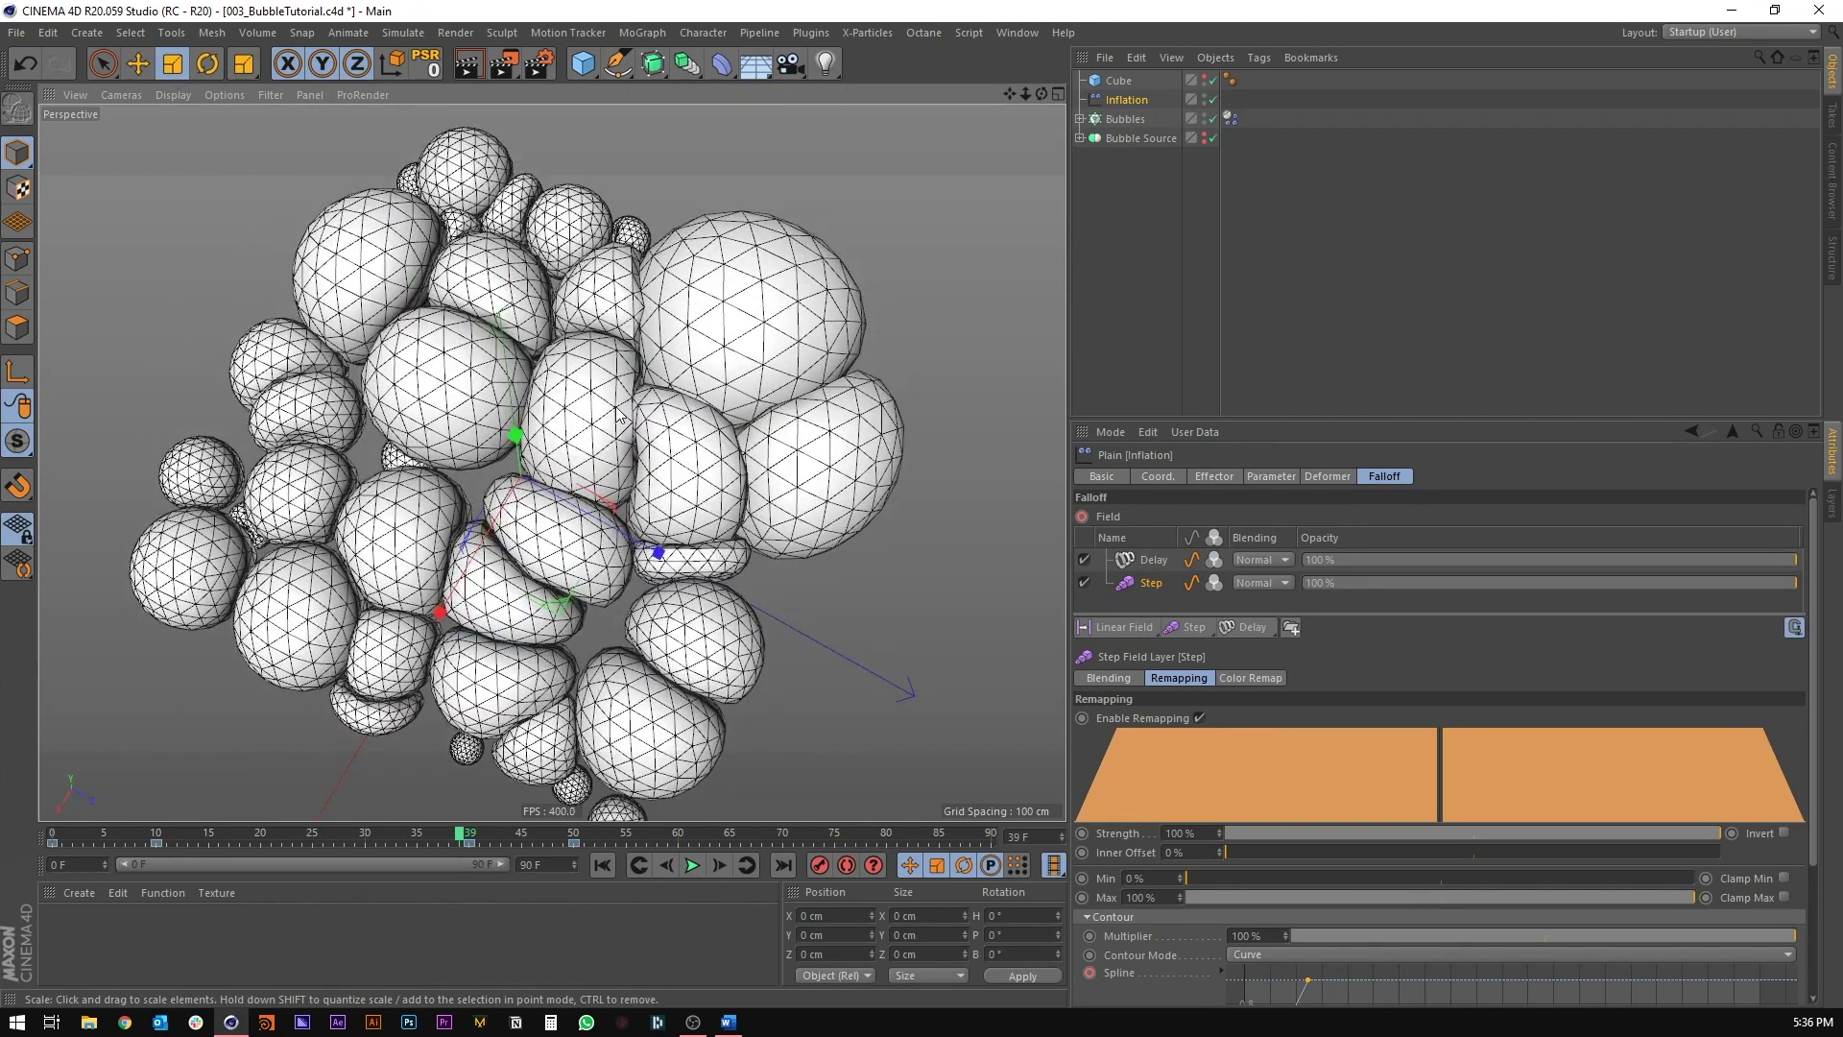
Step: Rewind the animation to frame 0 and set the Inflation effector's Scale parameter to 0.85
left_click(1269, 476)
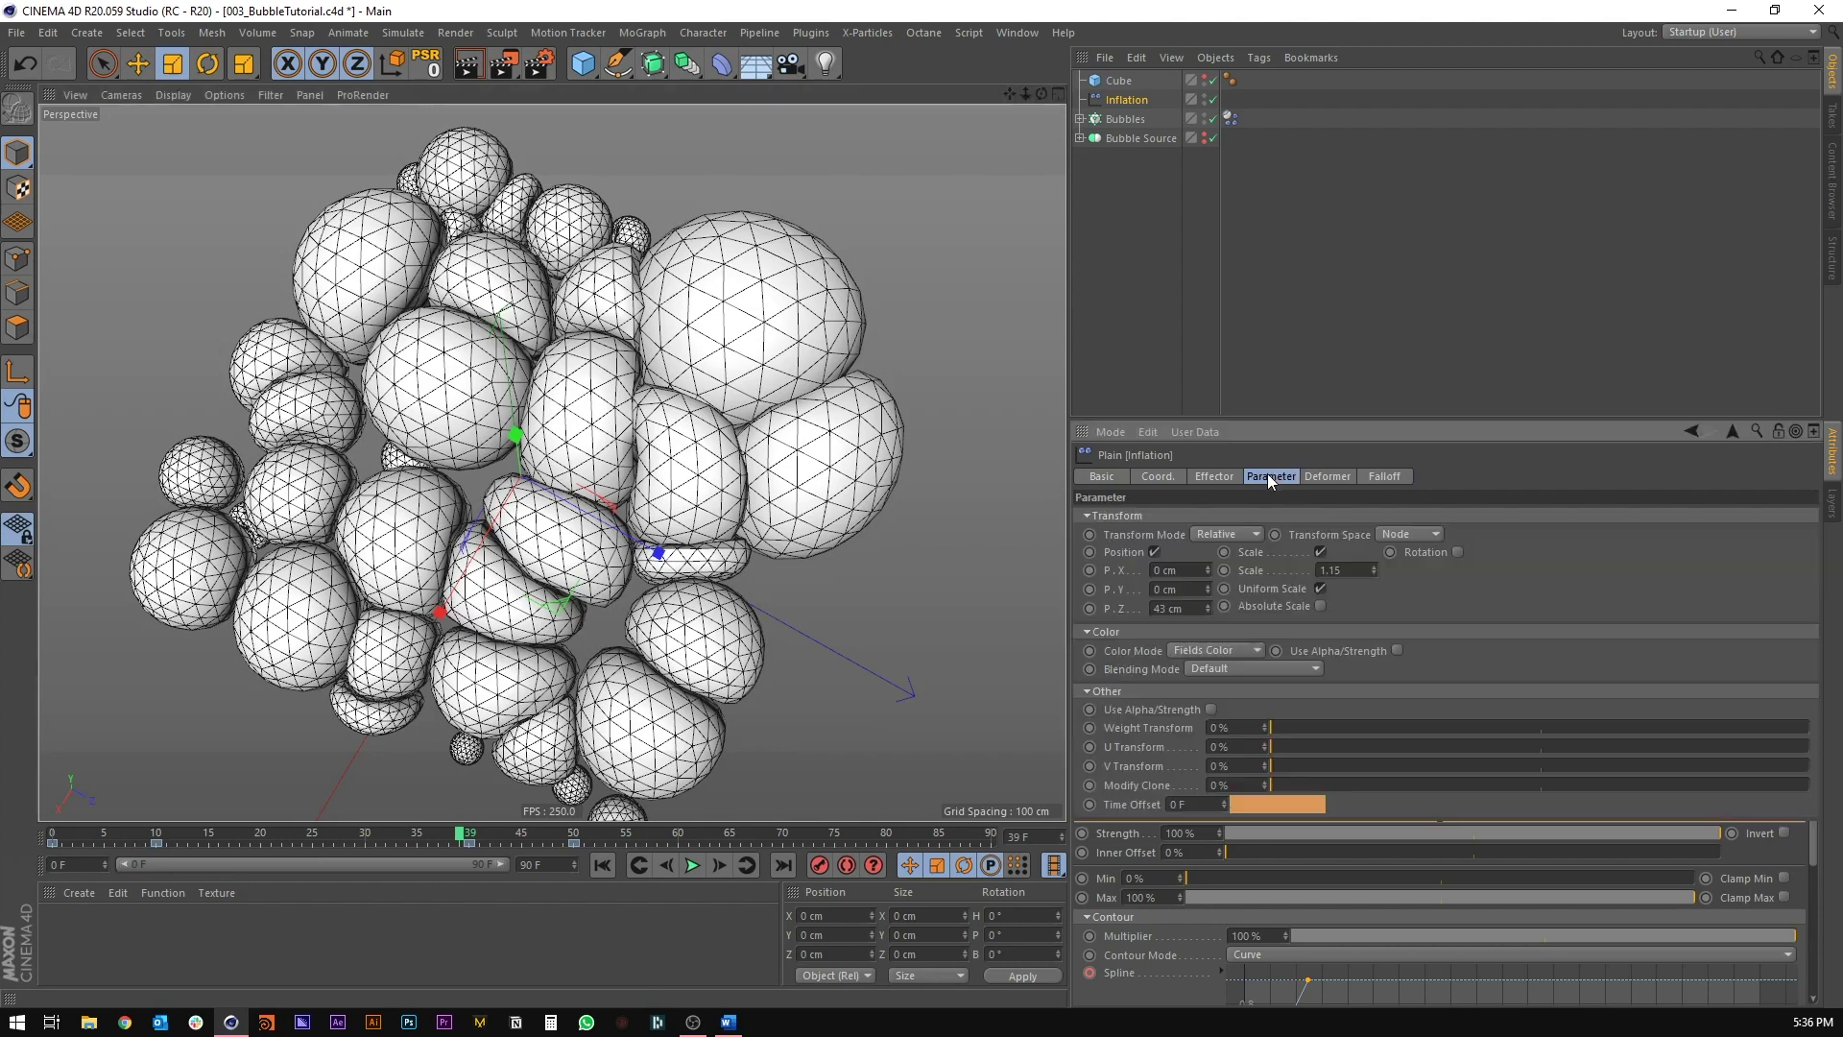
type("5")
left_click(603, 865)
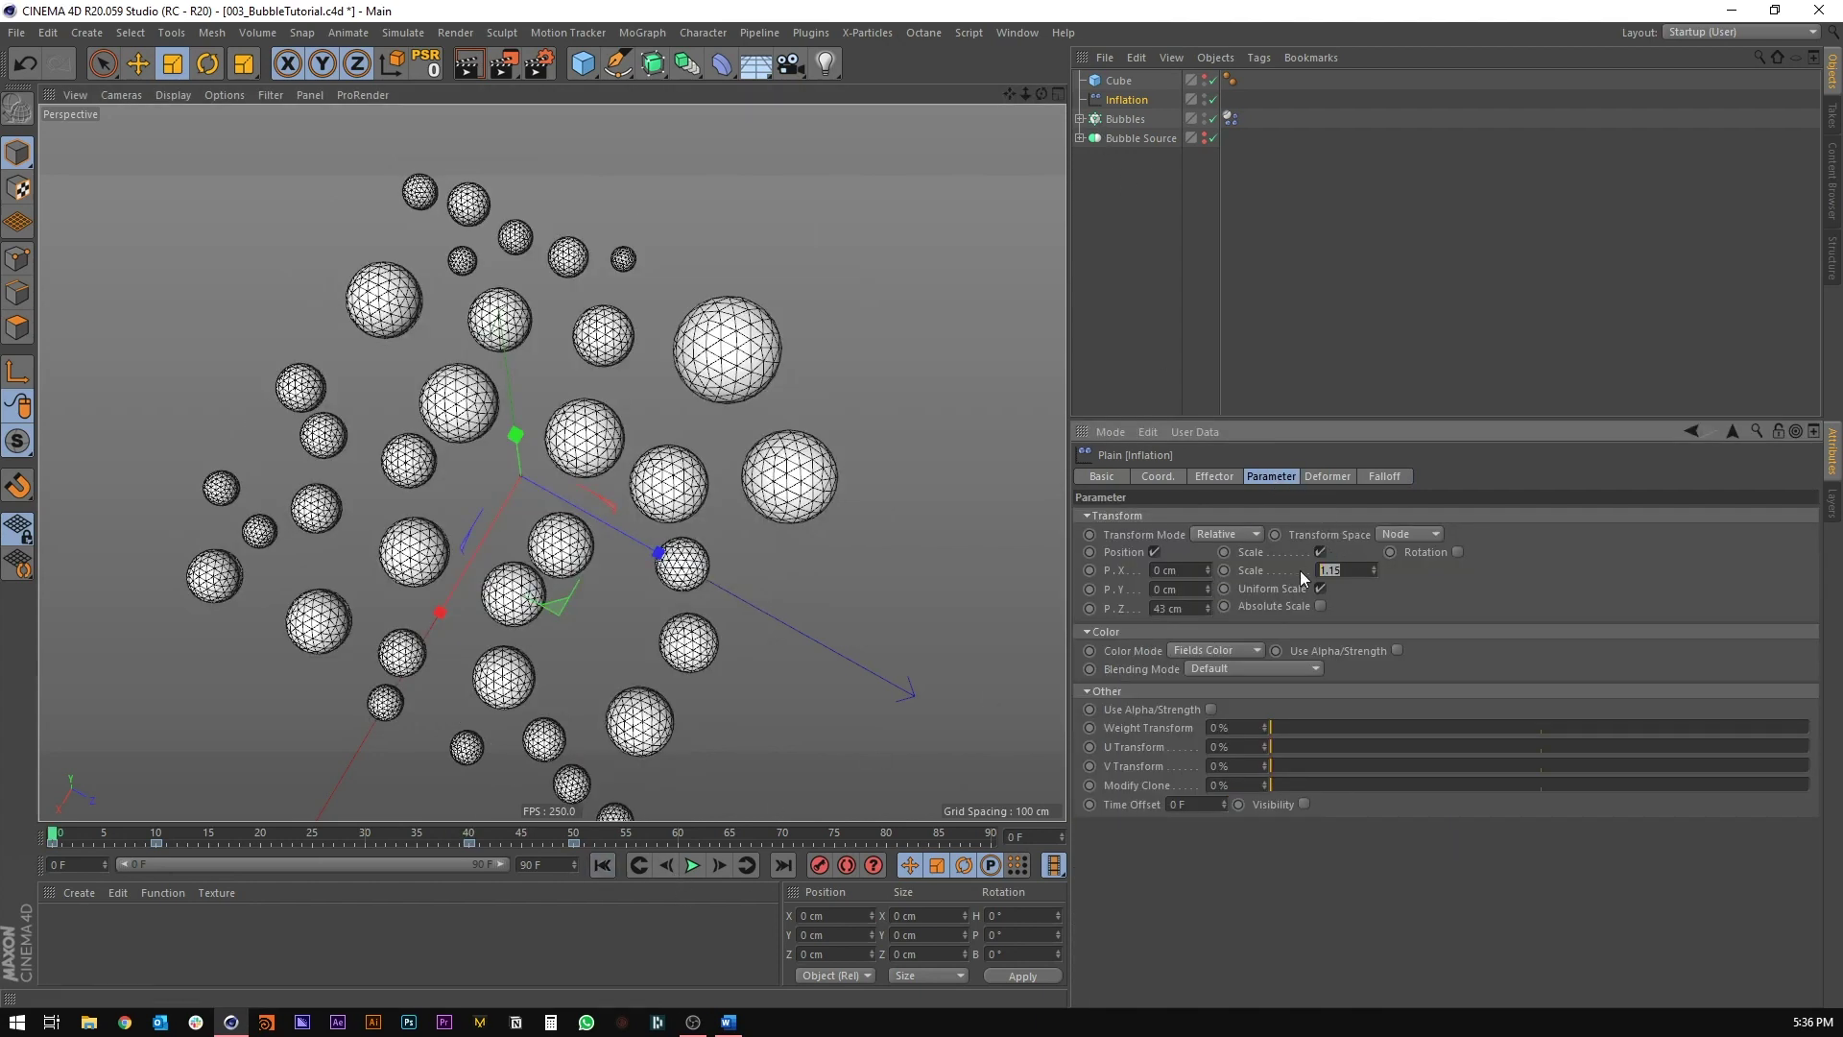
type(".85")
key("Return")
left_click_drag(522, 500, 508, 440, "alt")
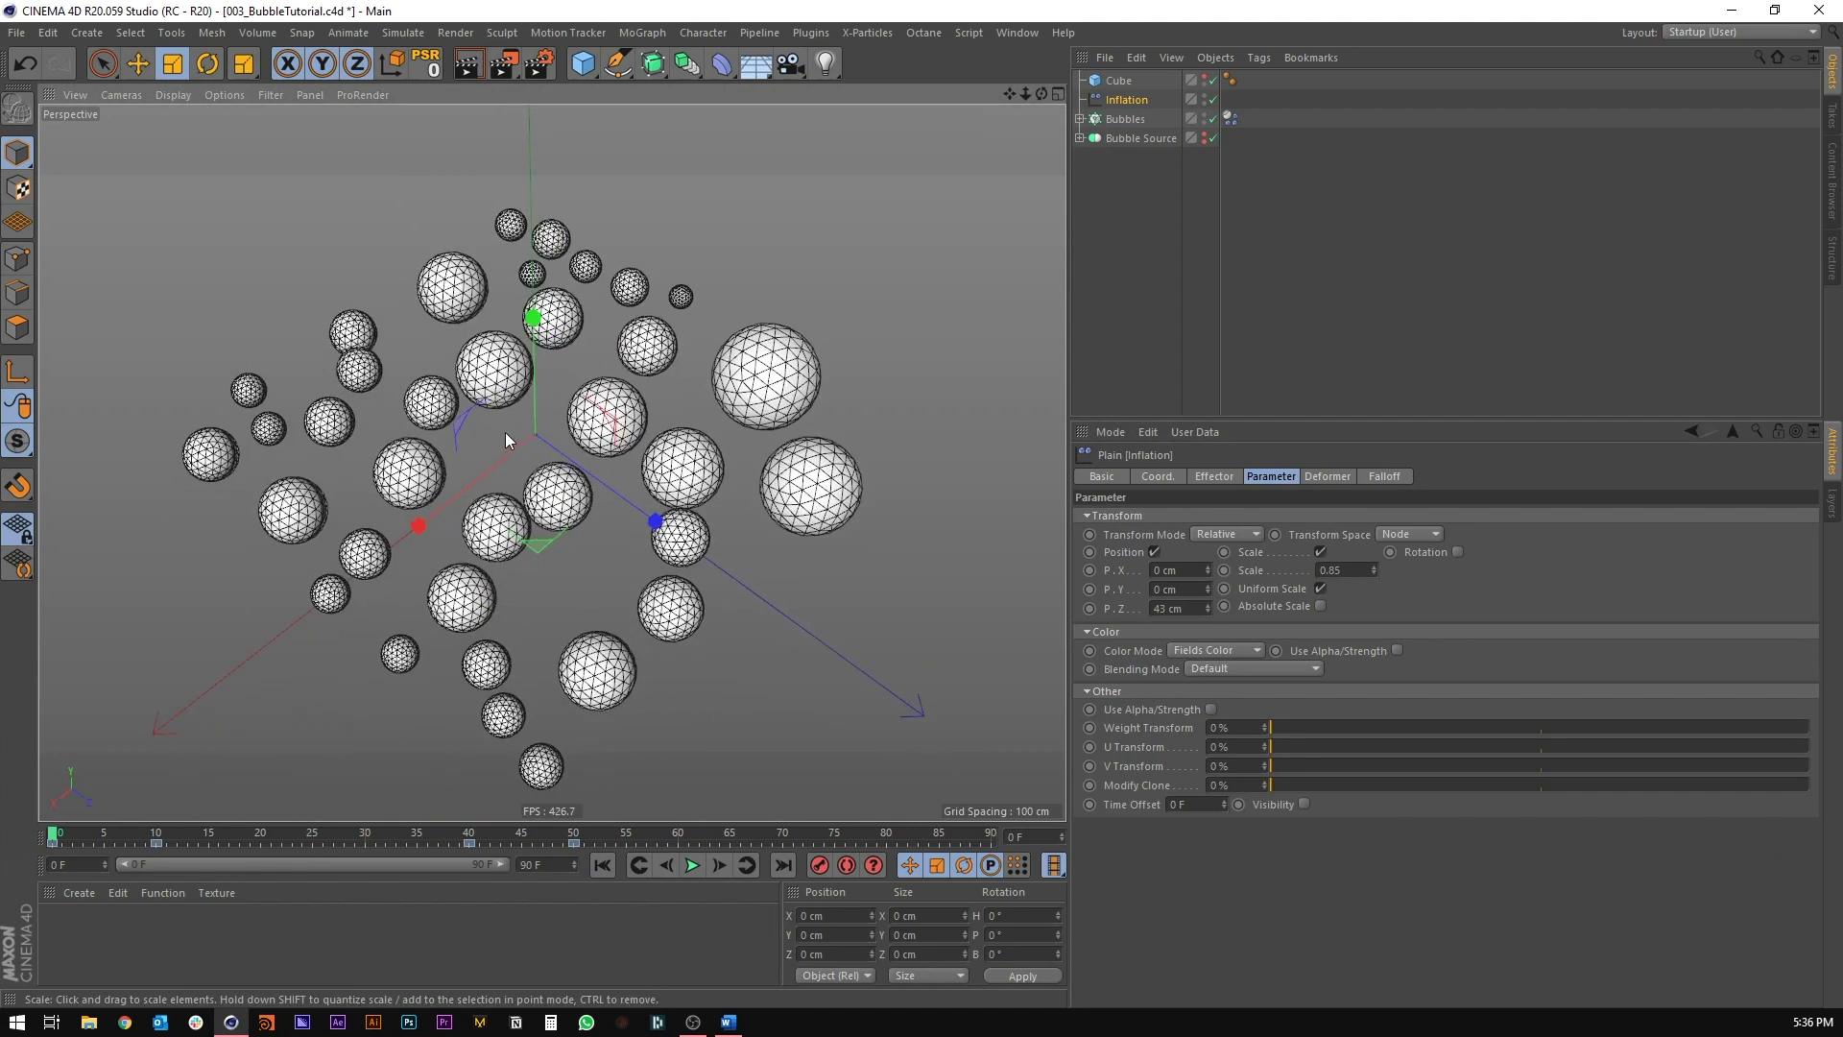
Step: Play the simulation up to frame 56 and stop there to examine the inflated bubbles
left_click(693, 865)
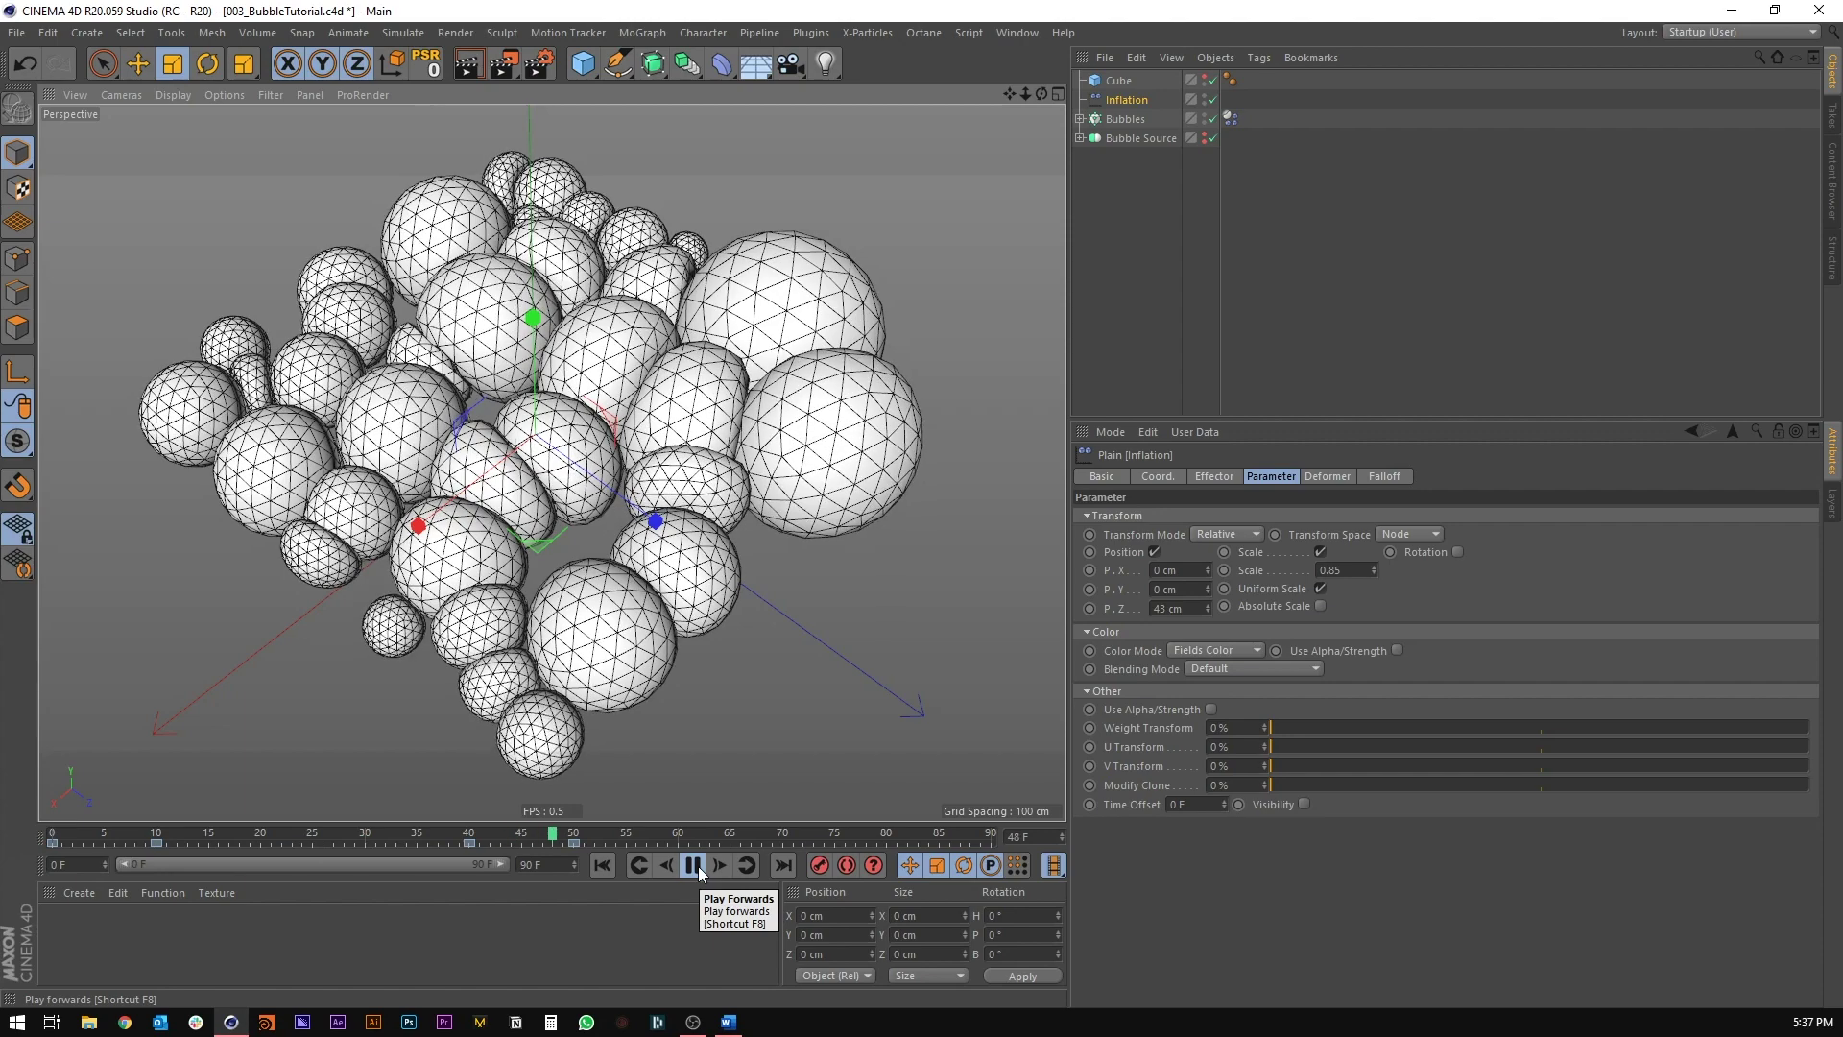
left_click(694, 865)
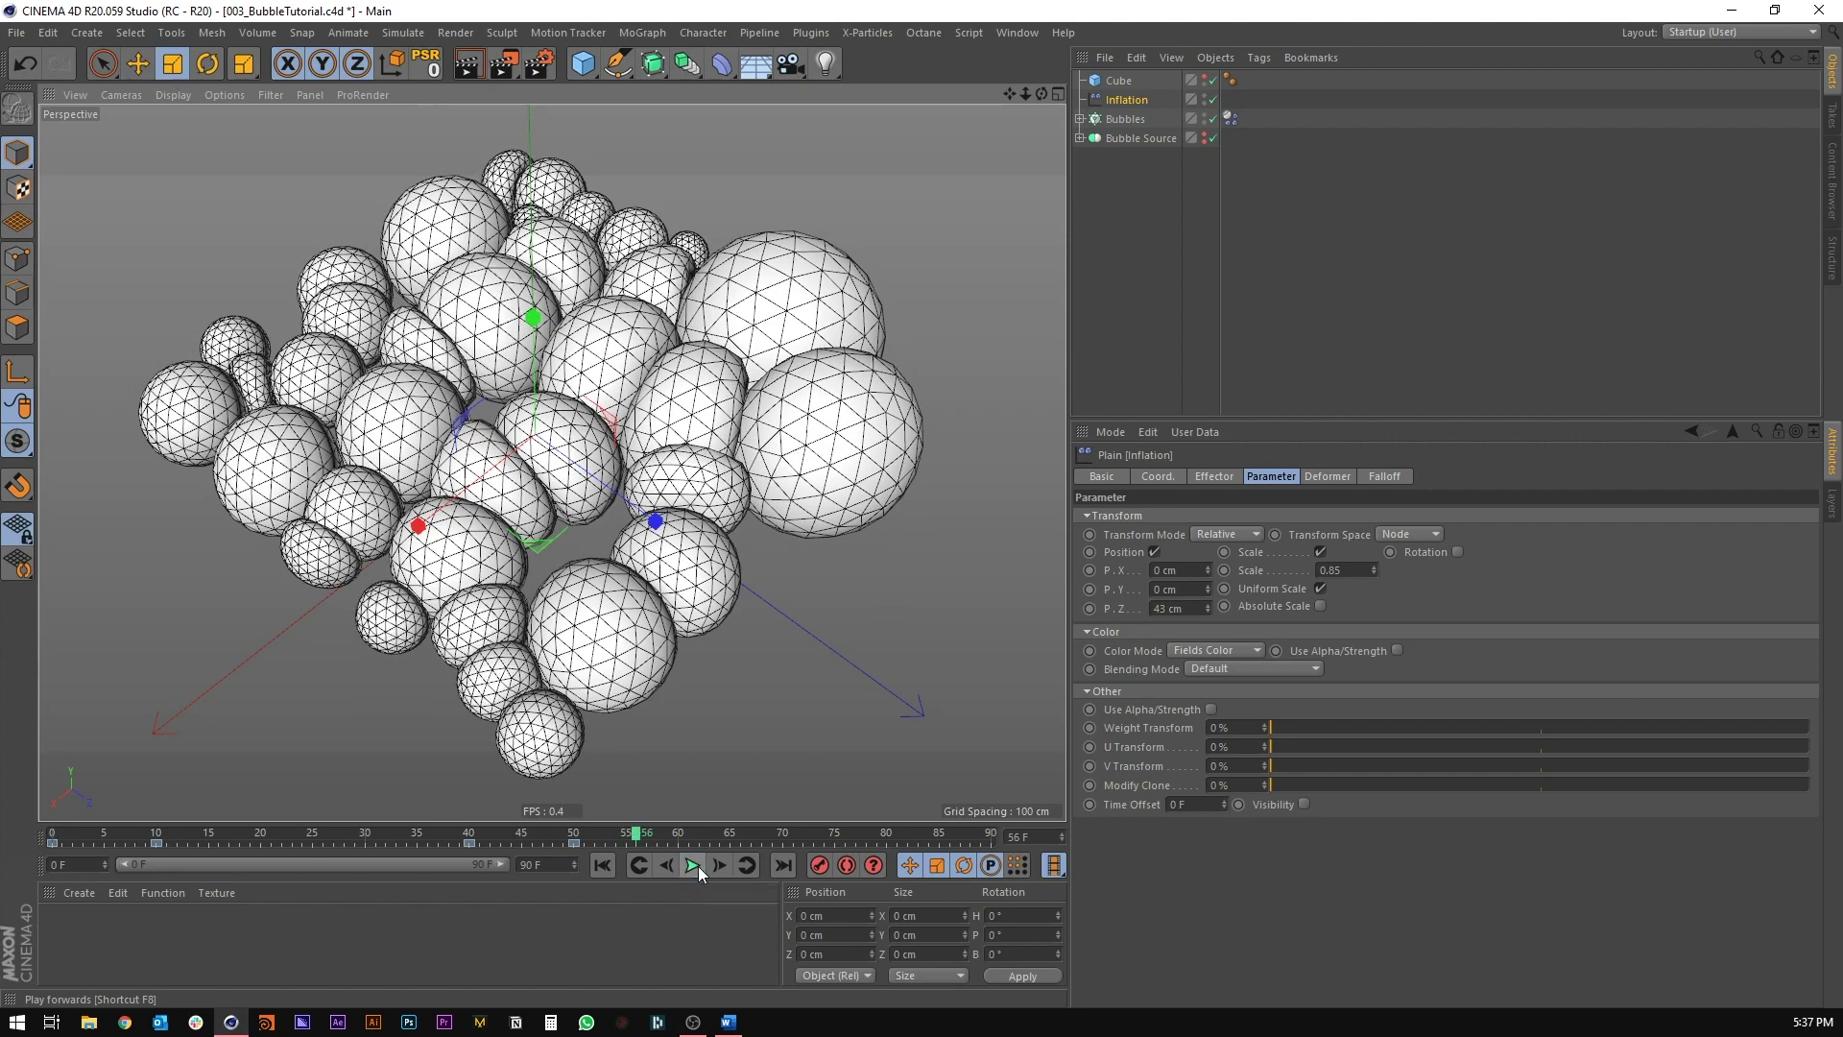
left_click_drag(537, 519, 487, 307, "alt")
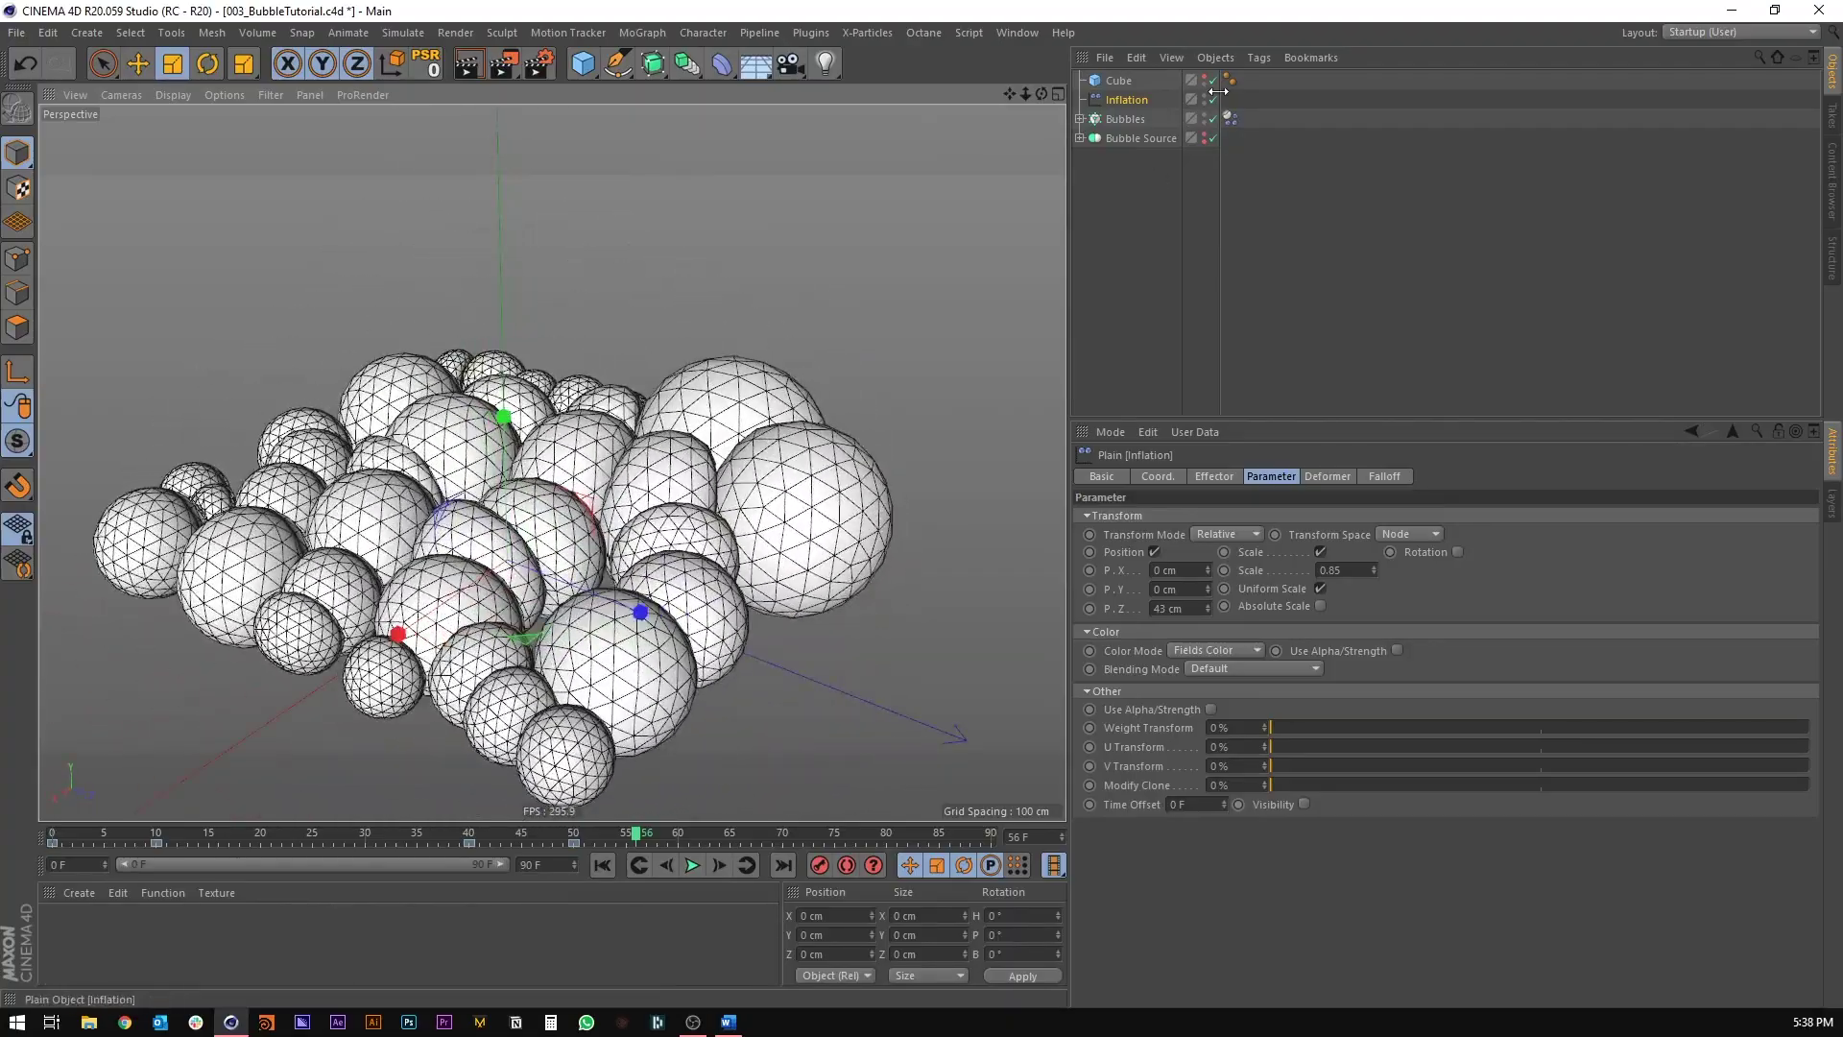
Step: Show the Cube again and set the Right view to Gouraud Shading to compare the bubbles with the Cube's top surface
left_click(1205, 79, "alt")
left_click_drag(576, 403, 489, 526, "alt")
middle_click(490, 526)
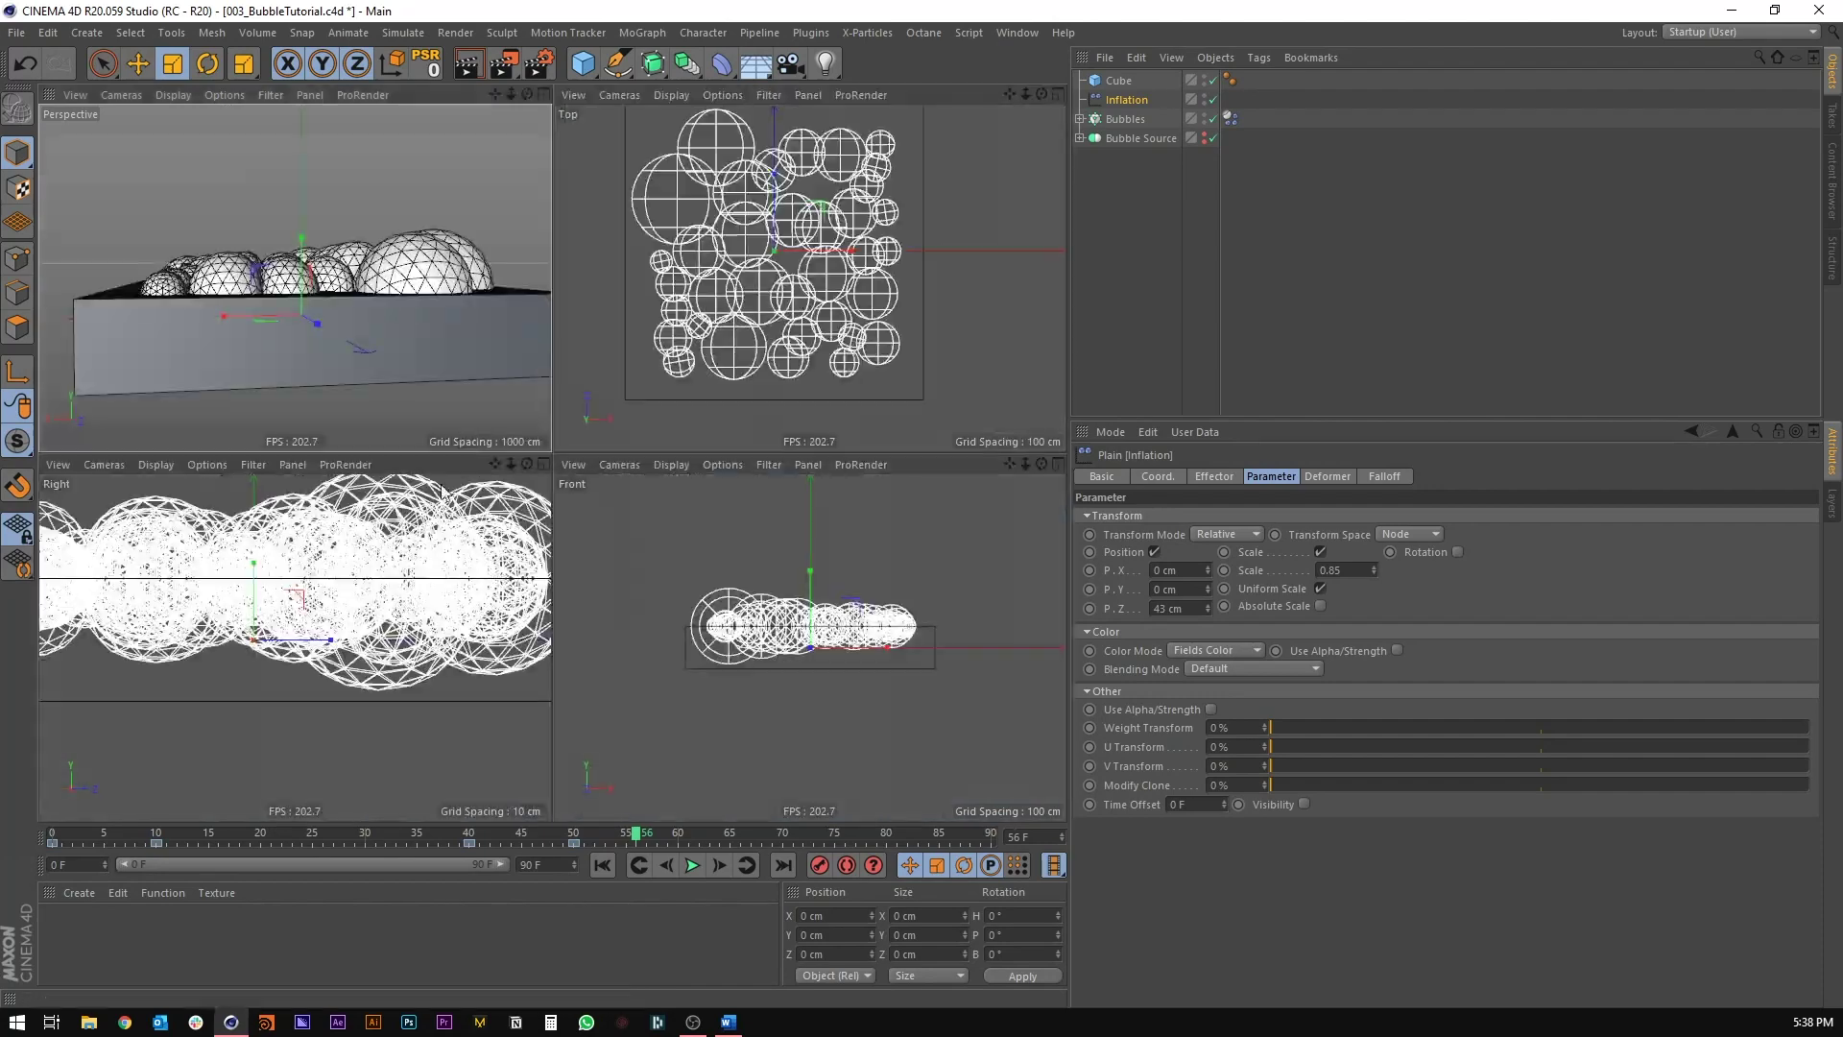
middle_click(360, 561)
scroll(403, 407, "down", 6)
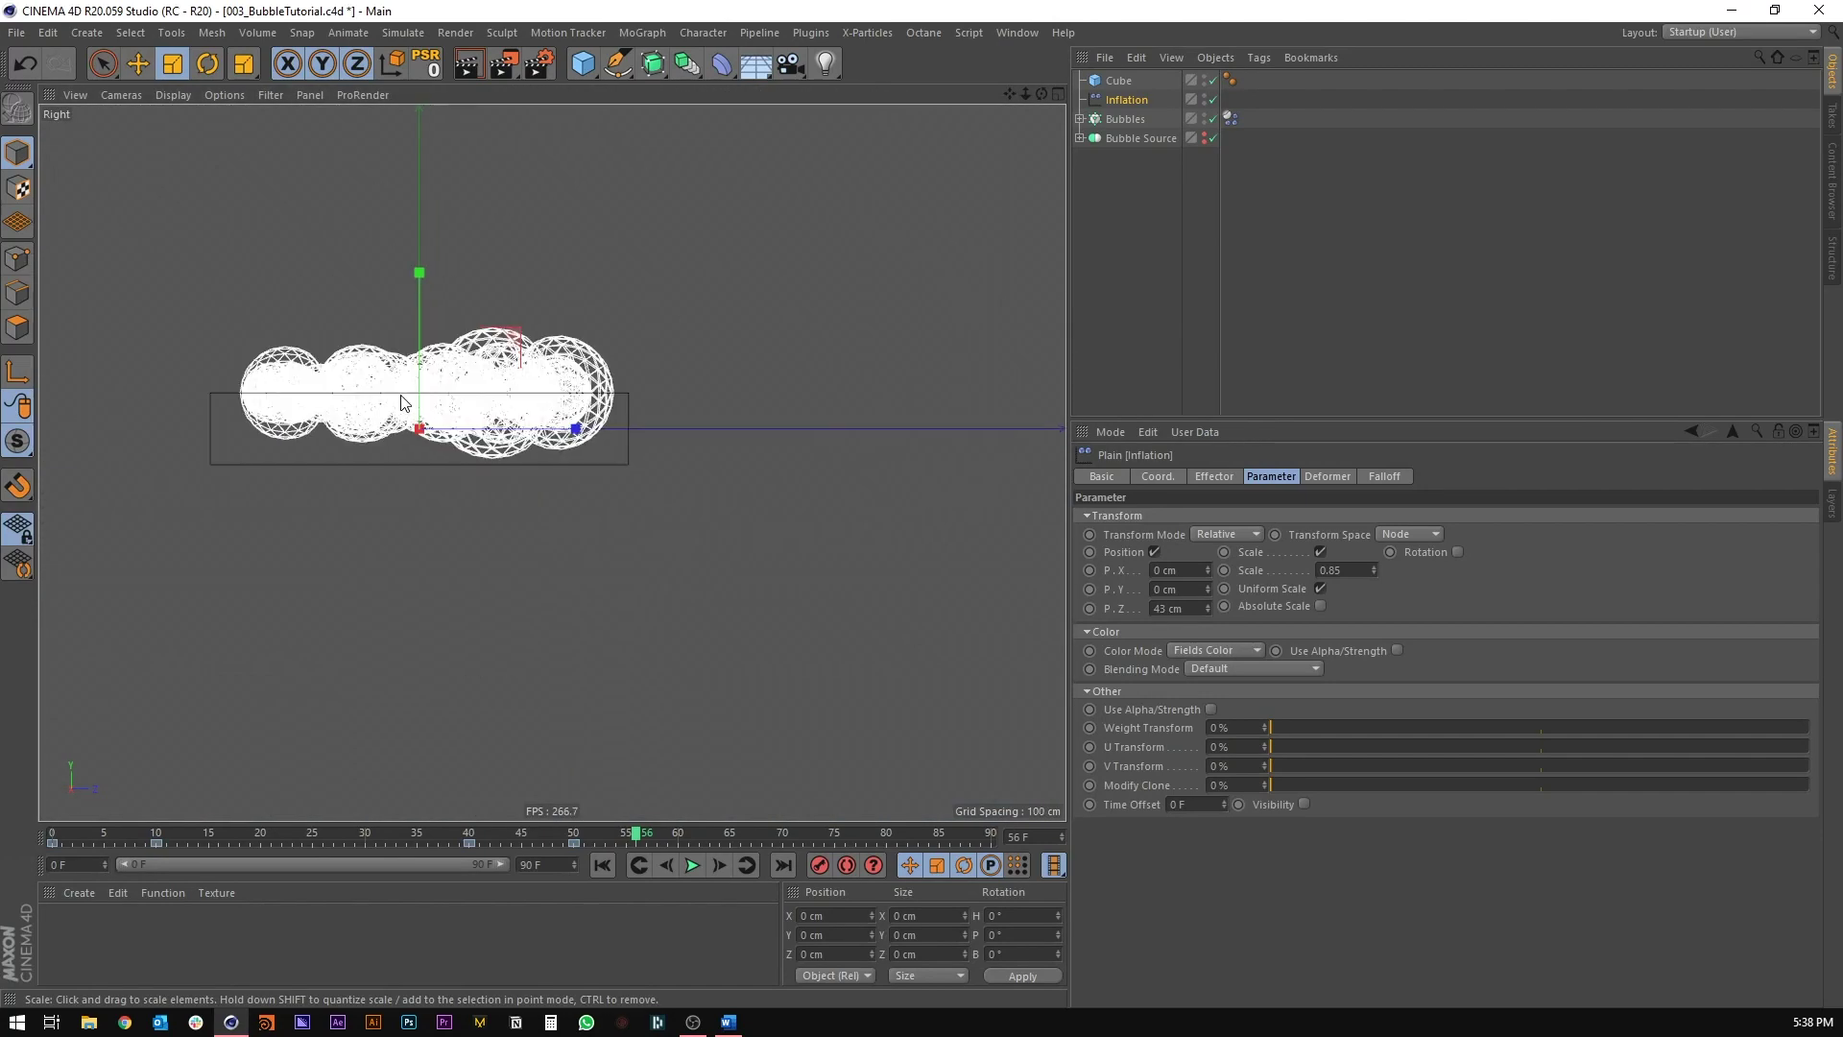
scroll(392, 403, "up", 5)
key("n")
key("a")
middle_click_drag(424, 366, 596, 372, "alt")
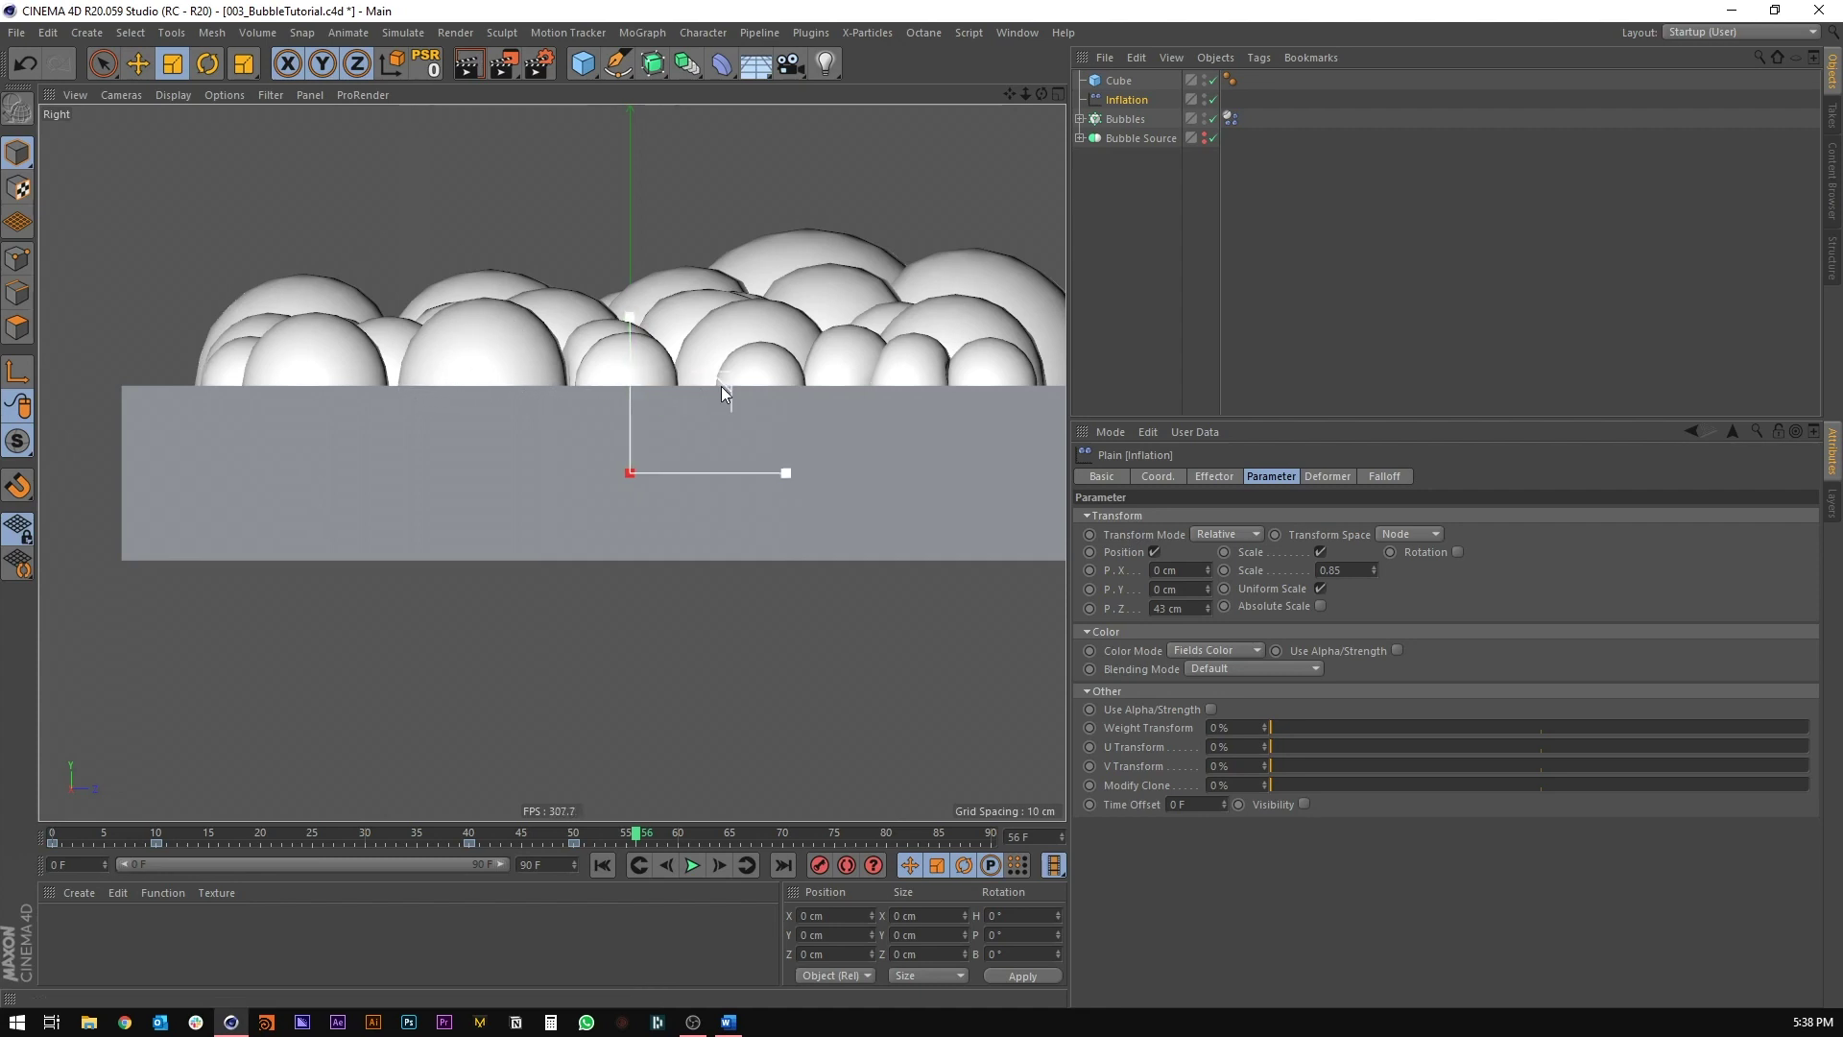
Step: Return to the Perspective view from above the Cube and clear the object selection
middle_click(562, 366)
middle_click(364, 263)
left_click_drag(364, 262, 561, 523, "alt")
left_click(1165, 284)
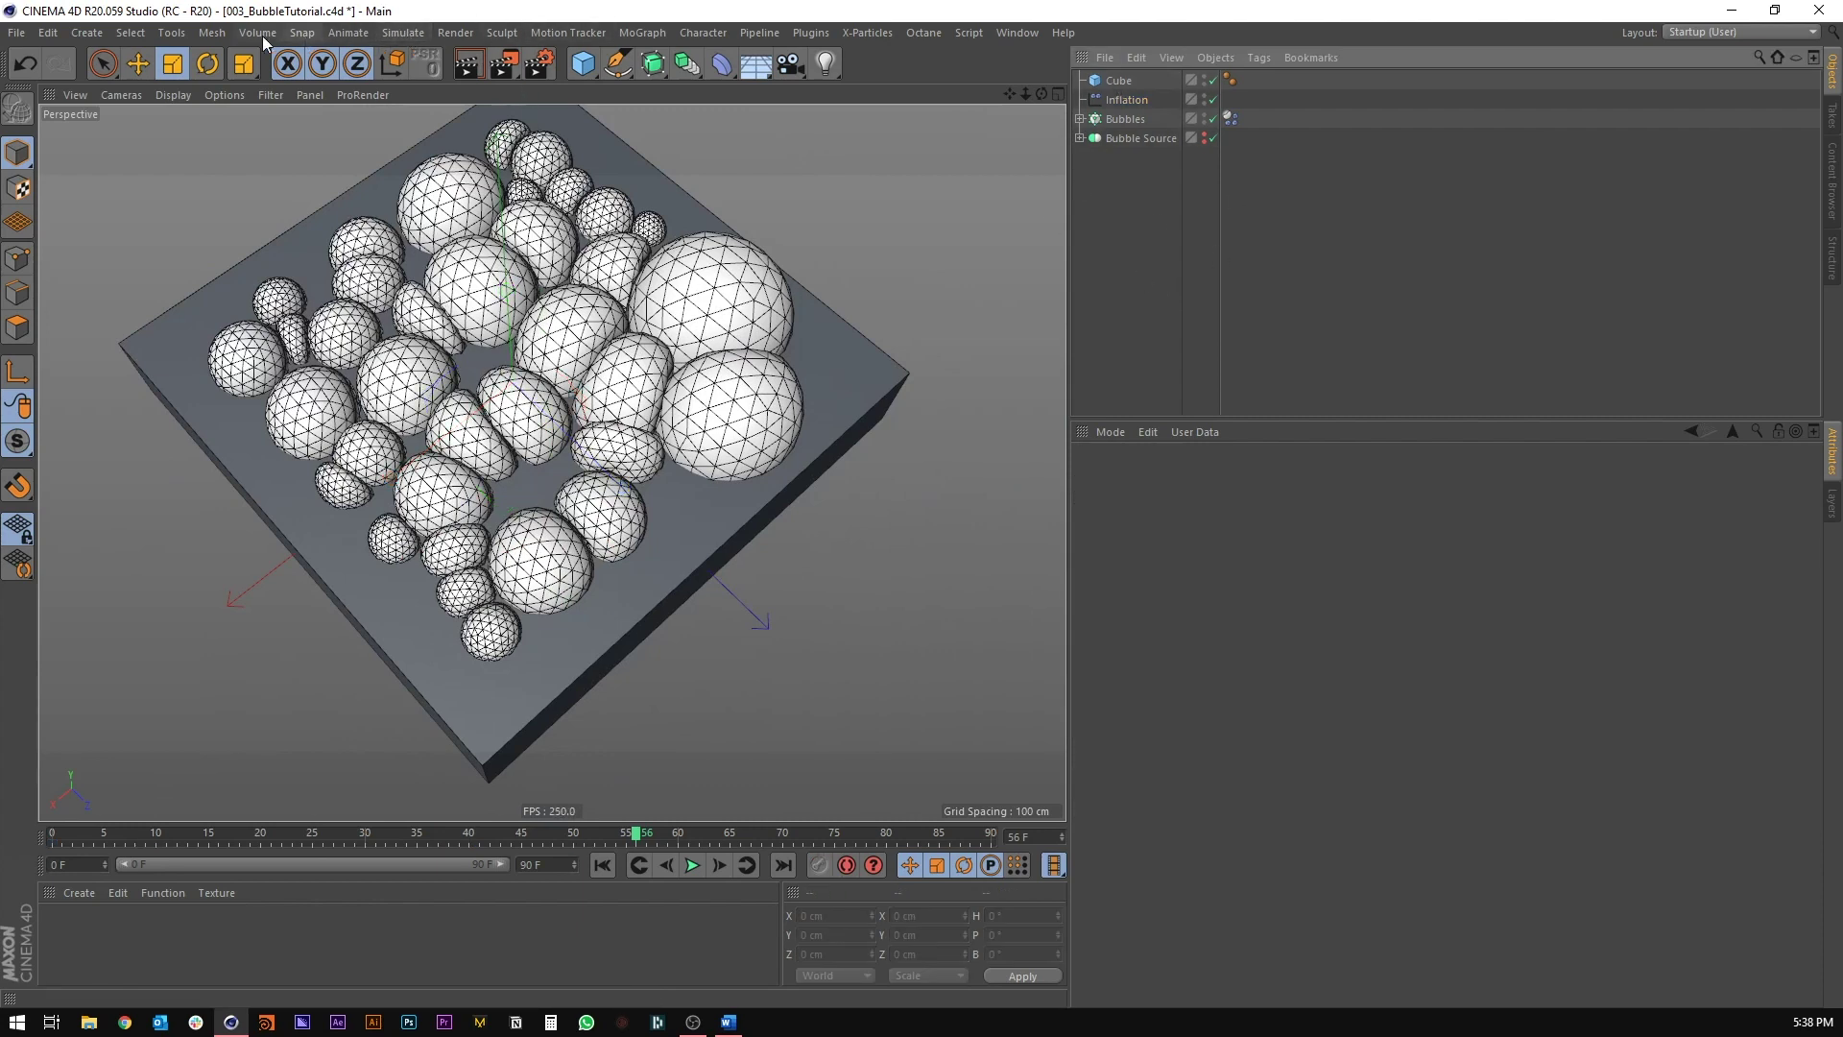
Step: Examine up close how the bubbles deform against each other and meet the Cube's top surface
left_click_drag(524, 343, 518, 385, "alt")
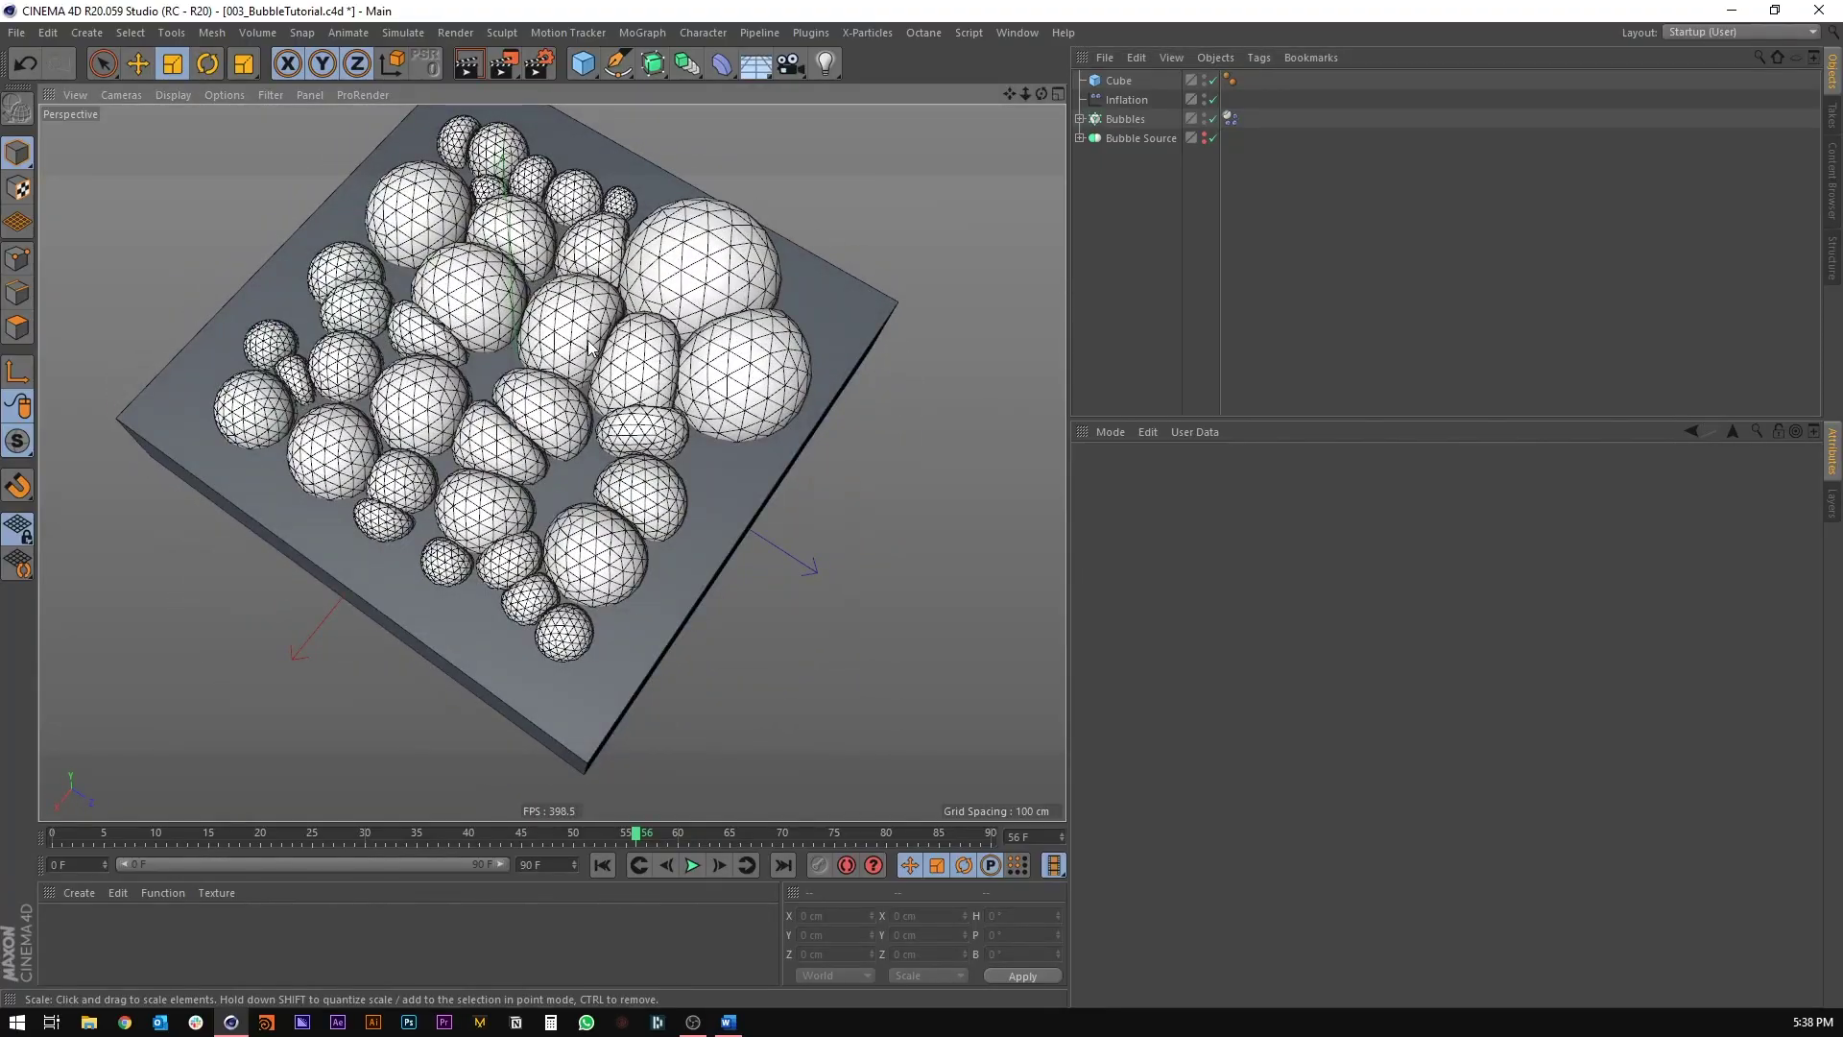
scroll(589, 341, "up", 5)
left_click_drag(635, 347, 593, 296, "alt")
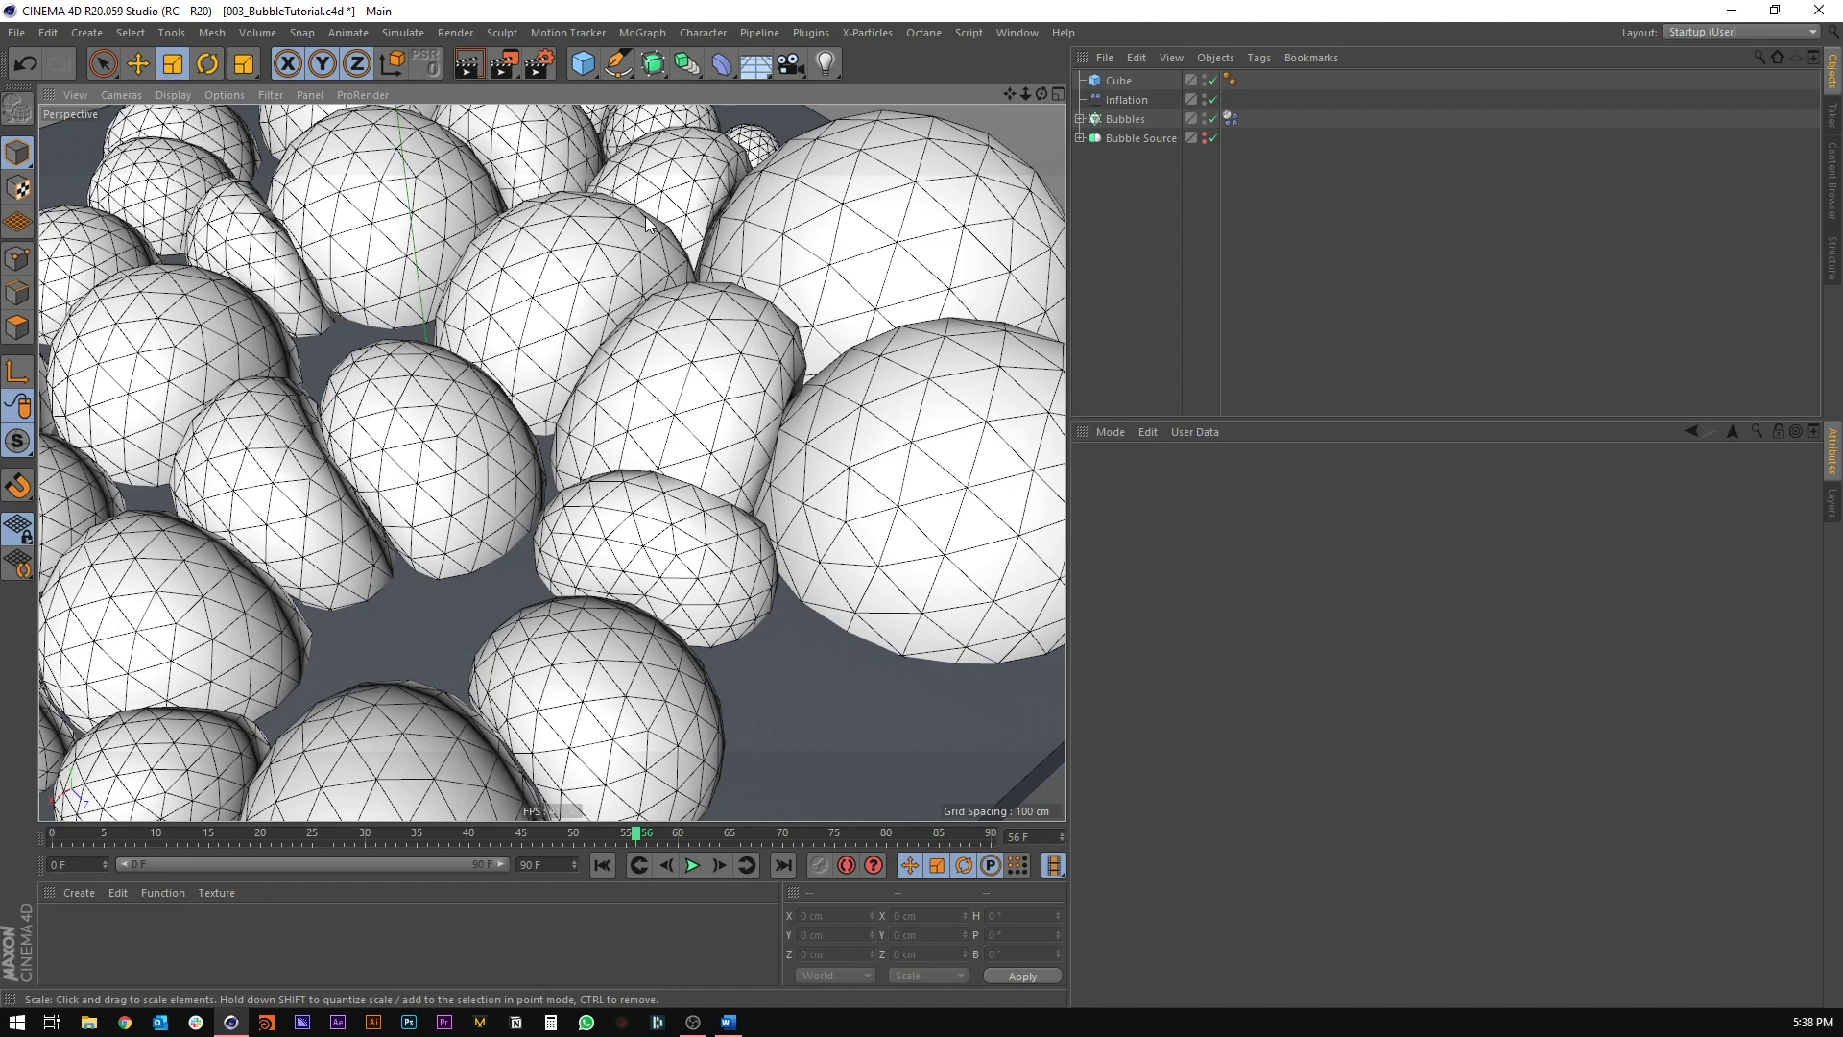
left_click_drag(558, 278, 589, 315, "alt")
middle_click_drag(524, 272, 549, 353, "alt")
right_click_drag(549, 354, 520, 366, "alt")
middle_click_drag(520, 367, 517, 413, "alt")
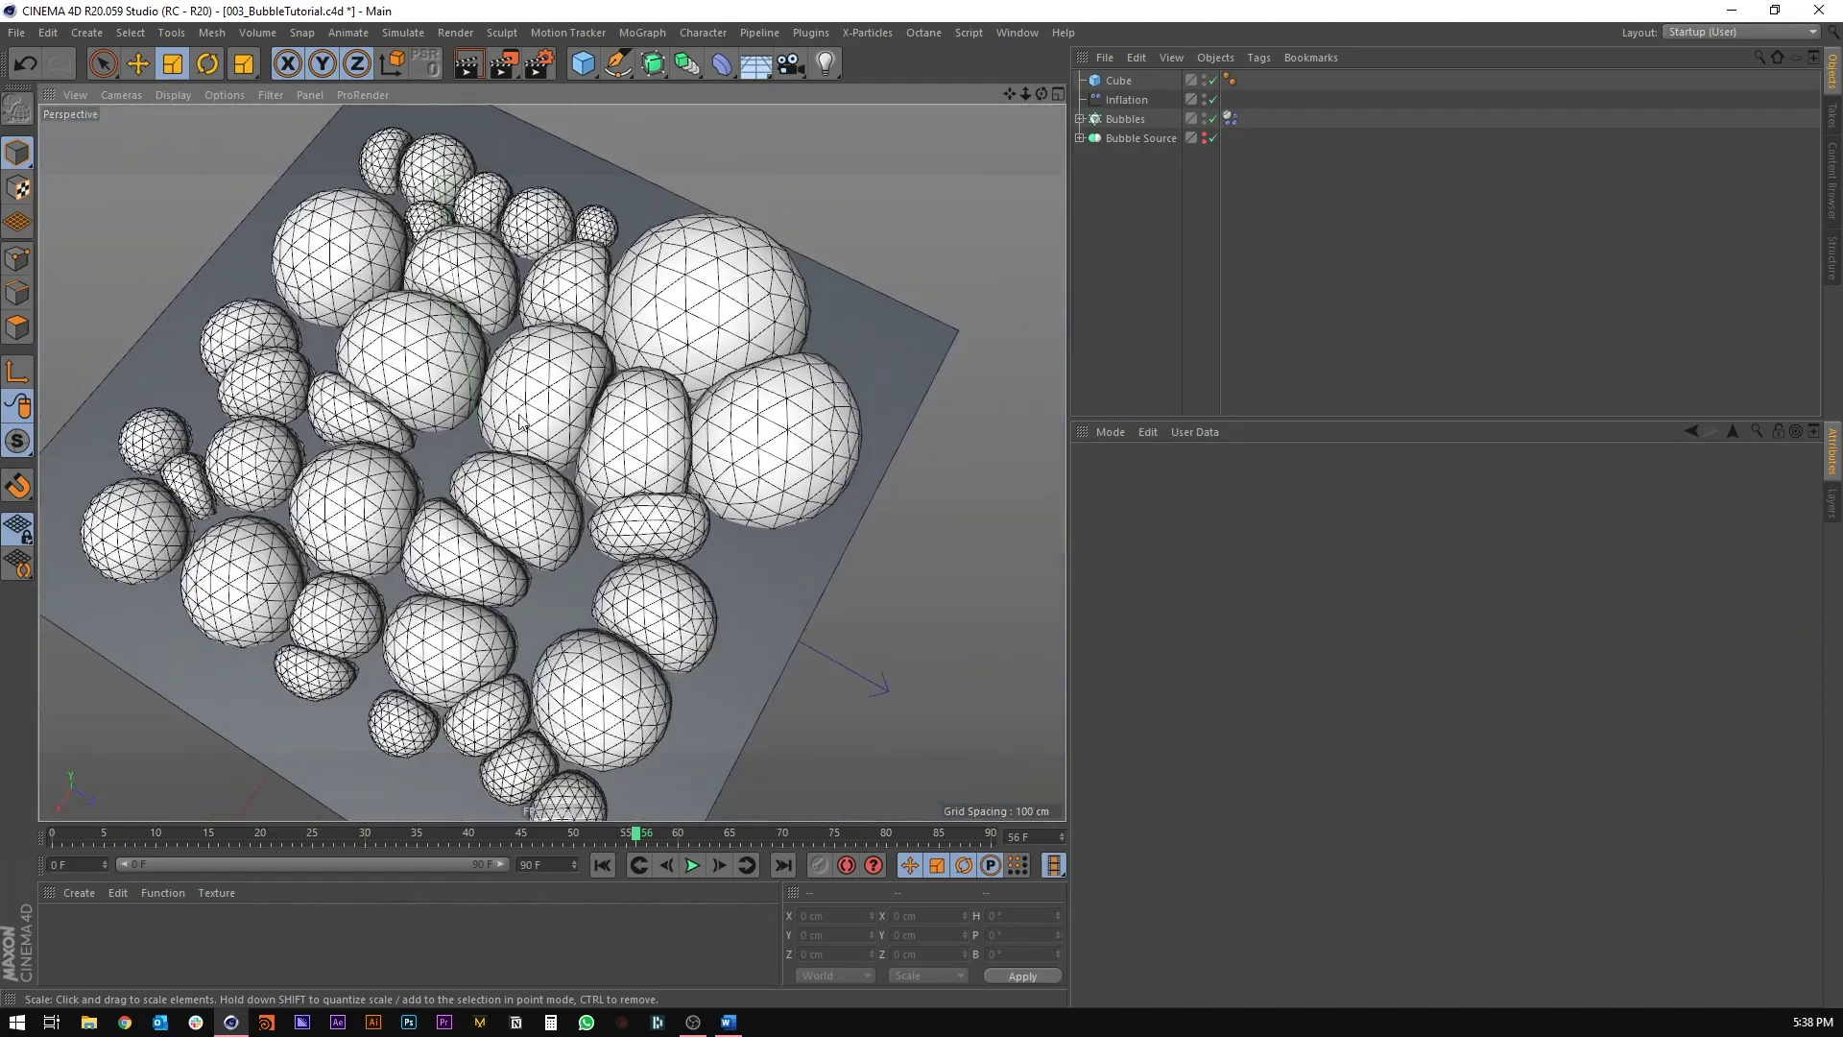
left_click_drag(510, 440, 461, 385, "alt")
mouse_move(462, 393)
middle_mouse_down("alt")
mouse_move(480, 442)
mouse_move(481, 370)
middle_mouse_up("alt")
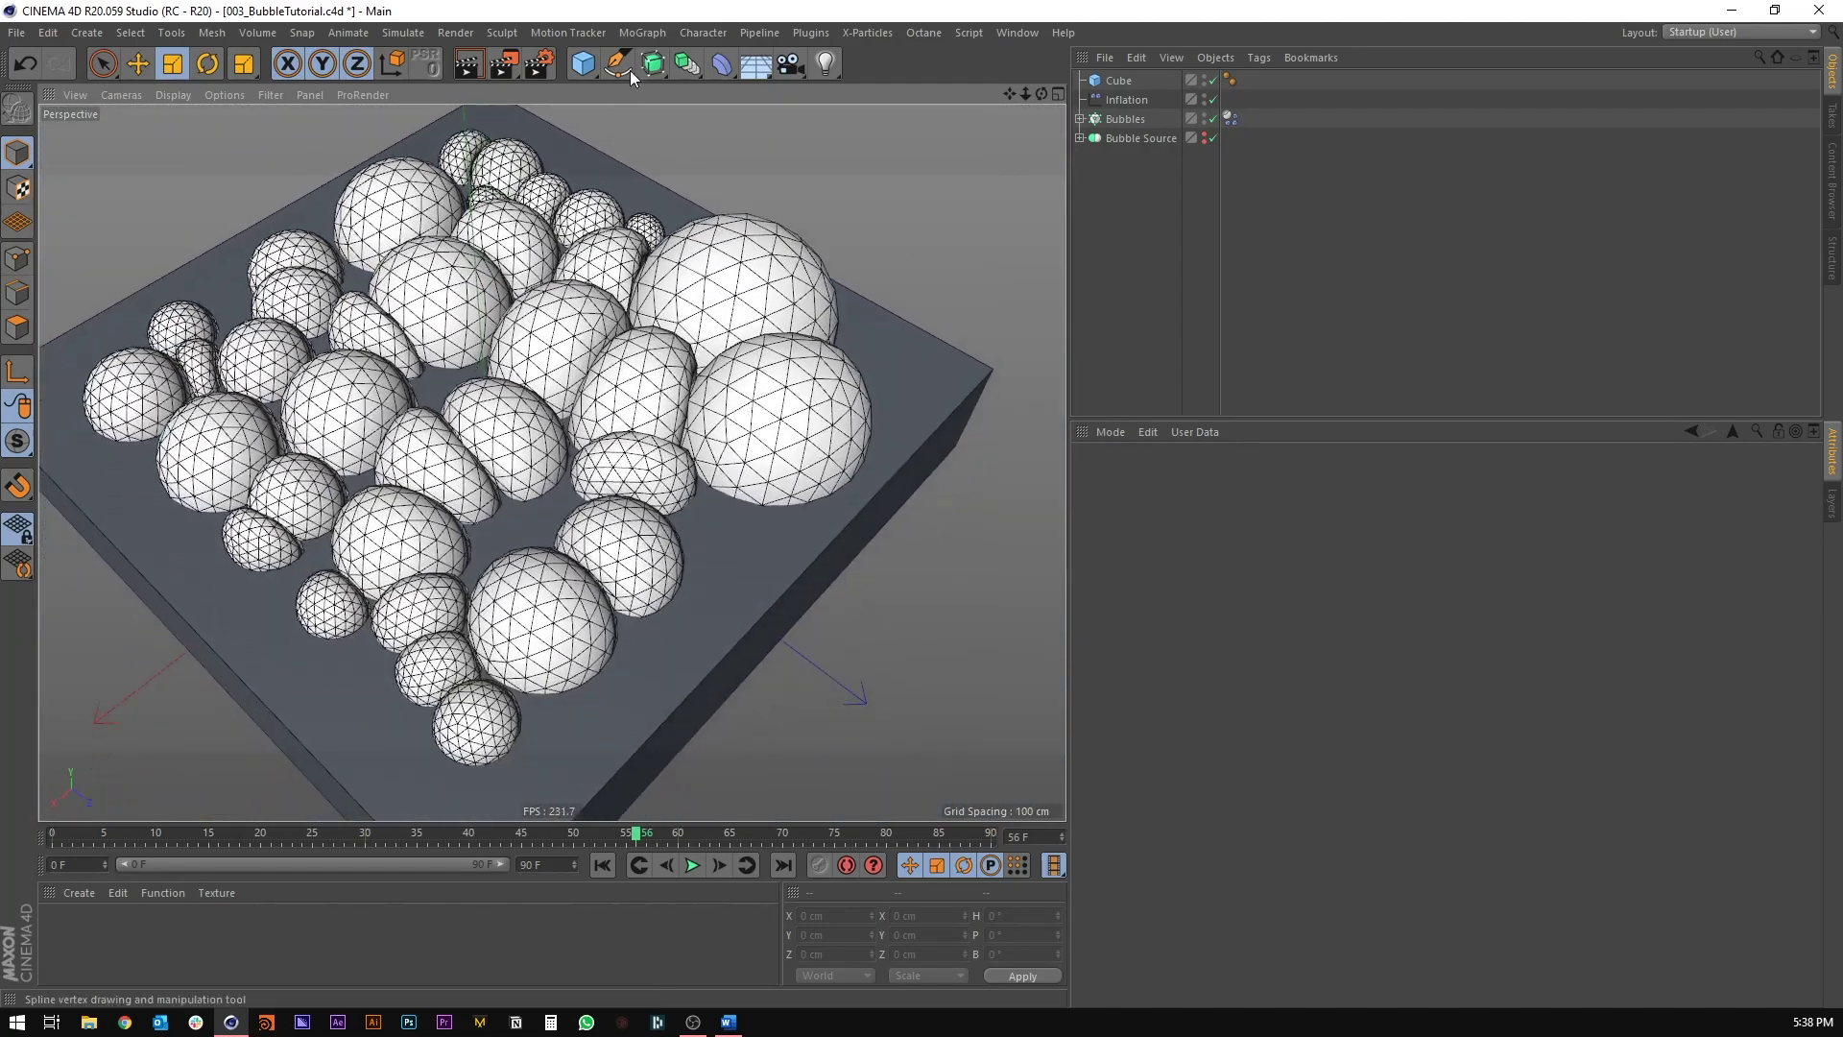
Step: Move the Inflation effector below Bubbles in the object hierarchy
left_click(587, 65)
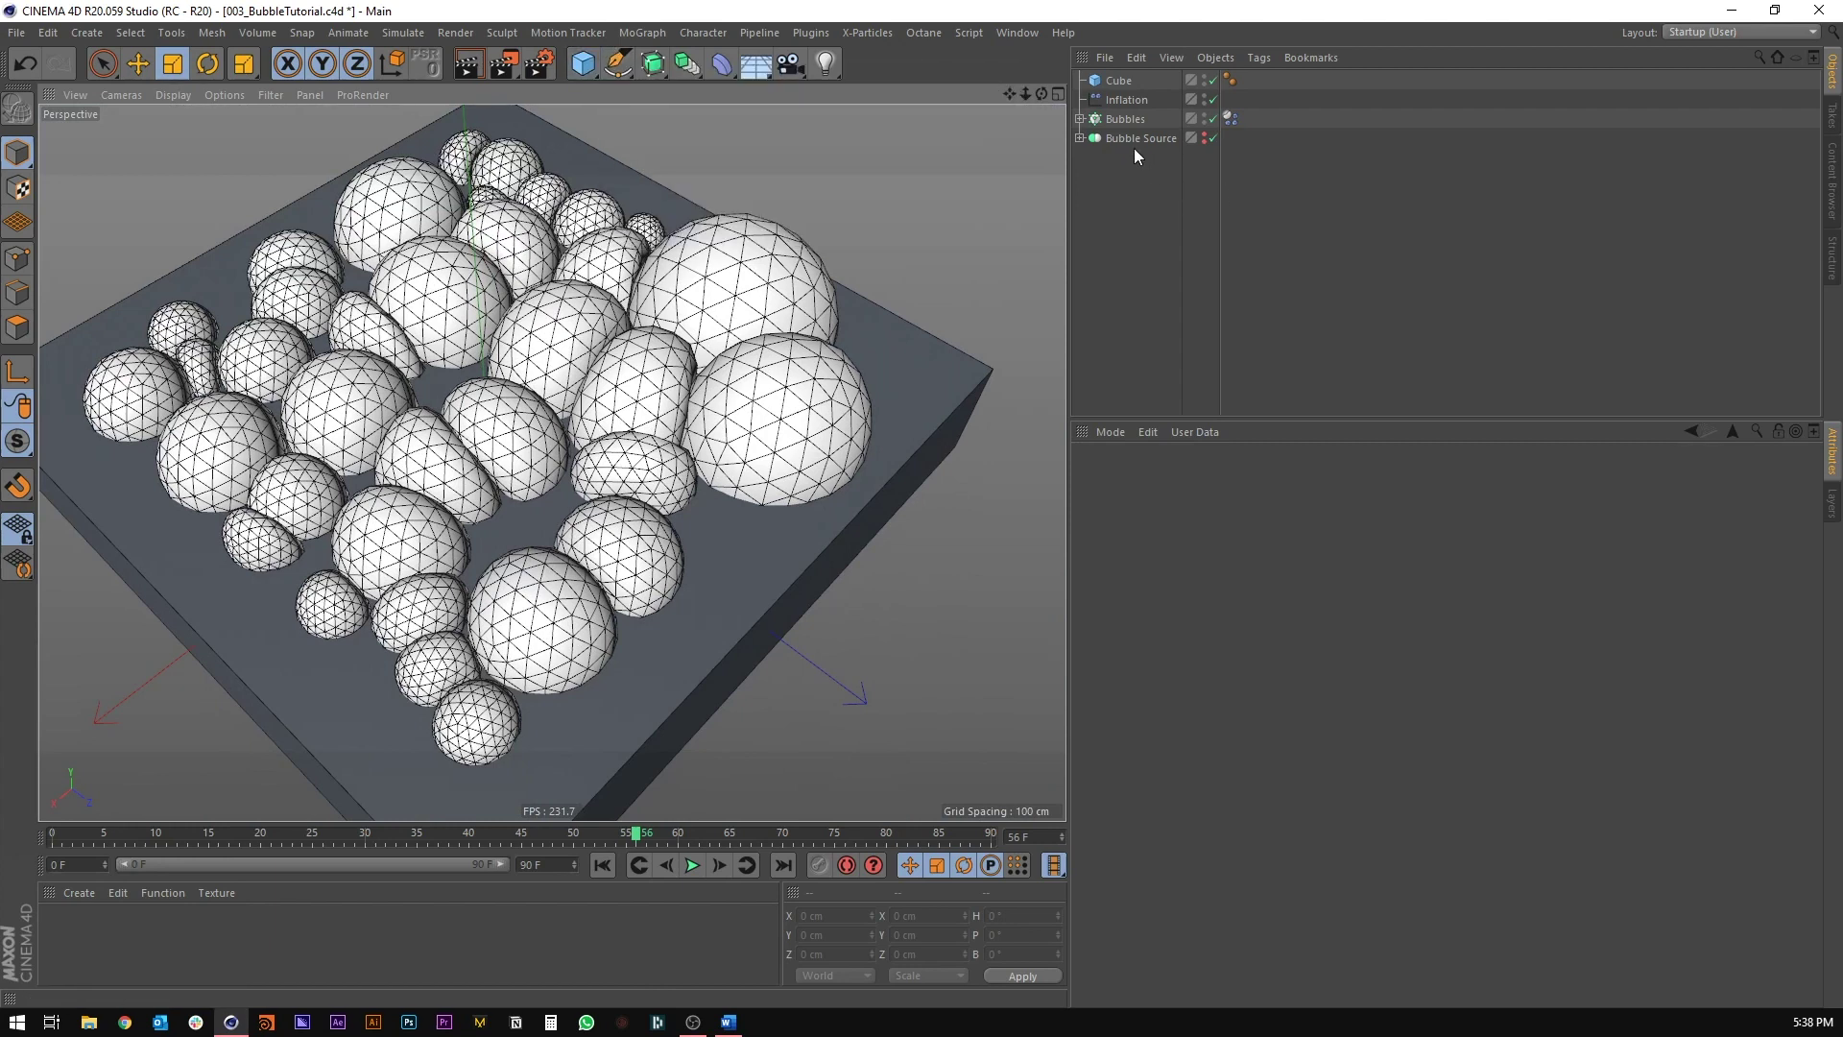
left_click_drag(1123, 100, 1121, 129)
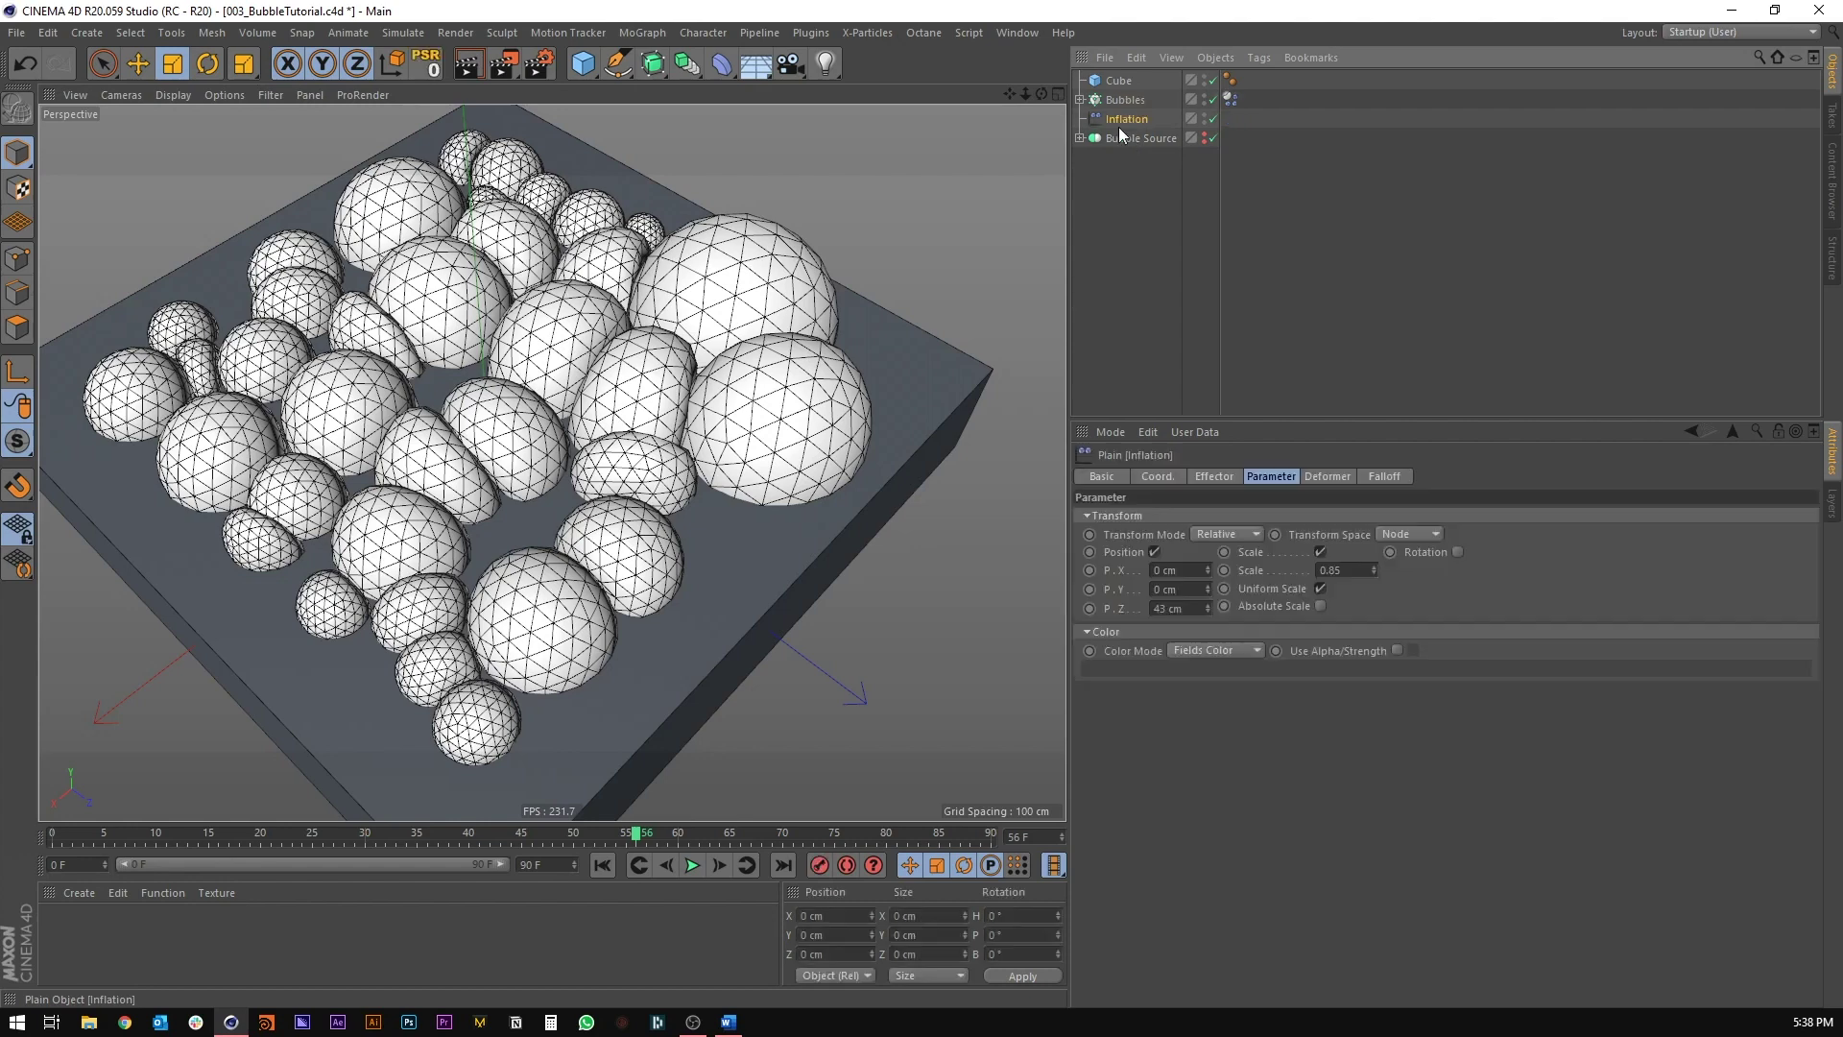
Step: Place the Cube and the Bubbles cloner each under its own Connect object and turn off Weld for both
left_click(1119, 82)
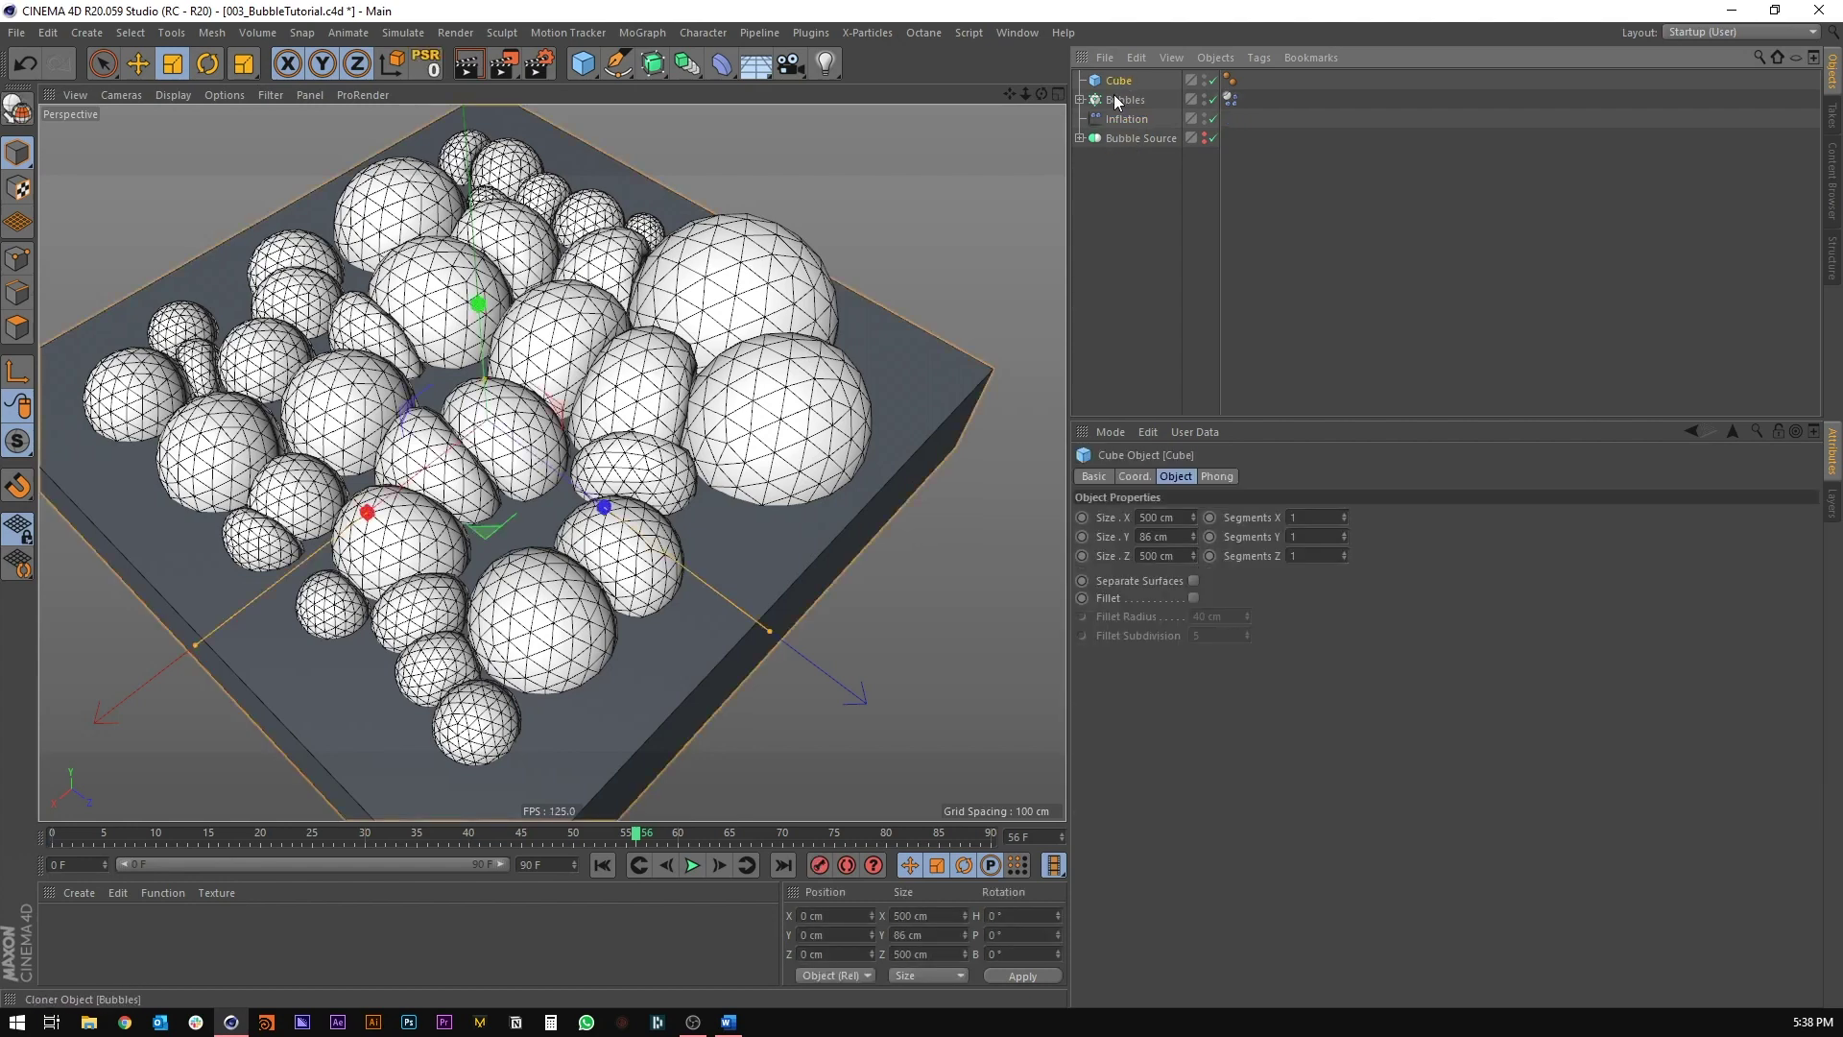
left_click(1119, 100, "ctrl")
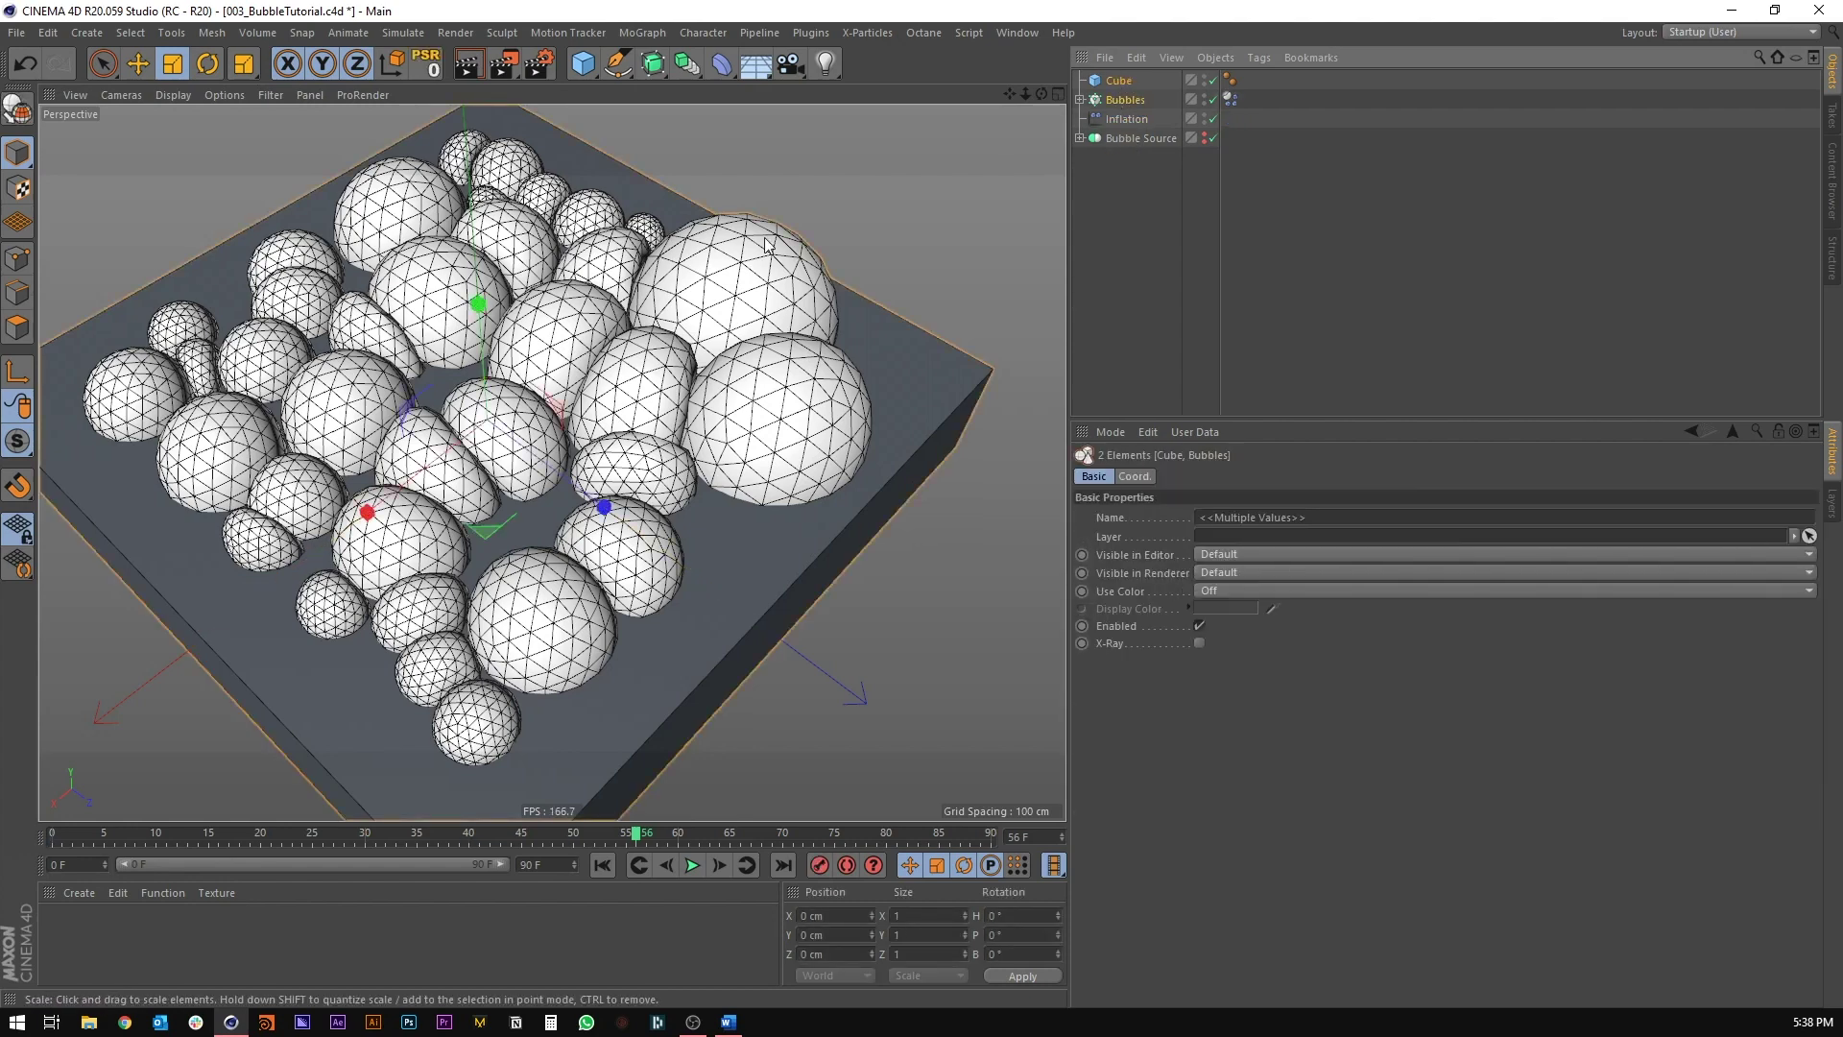
left_click(687, 63)
left_click(914, 129, "alt")
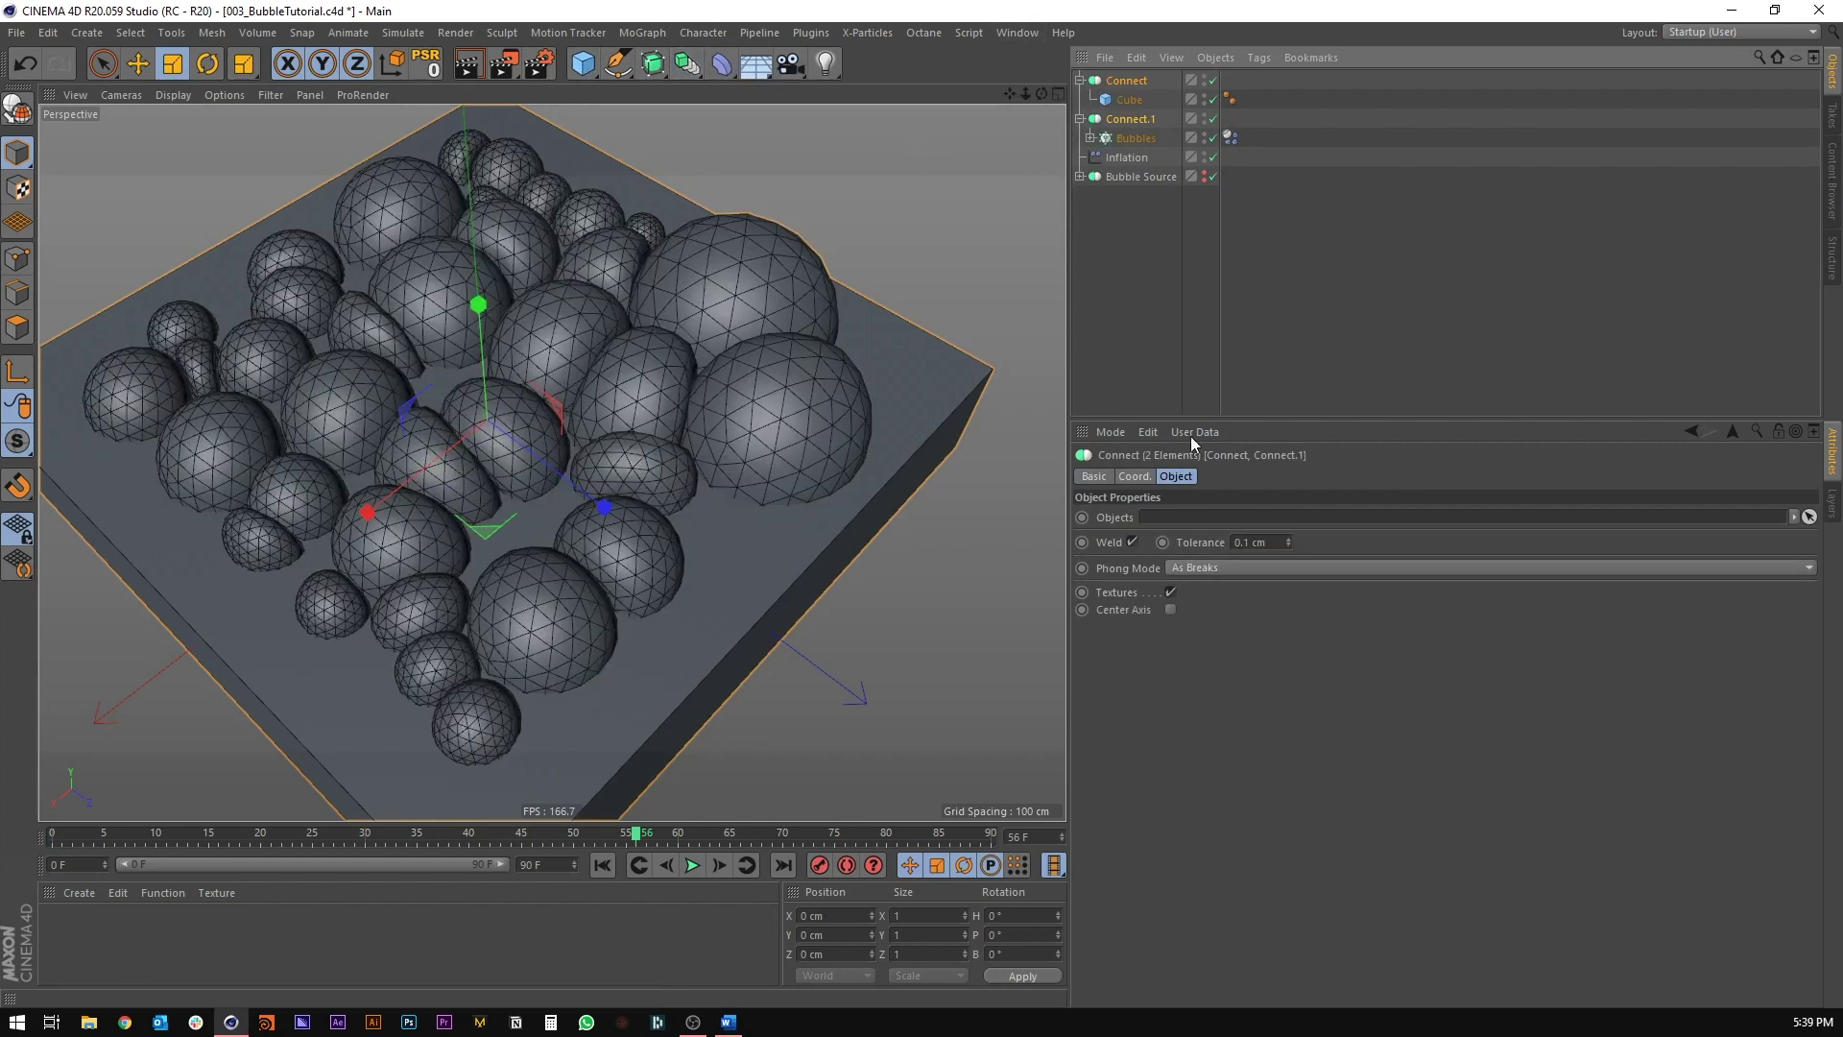
left_click(1132, 542)
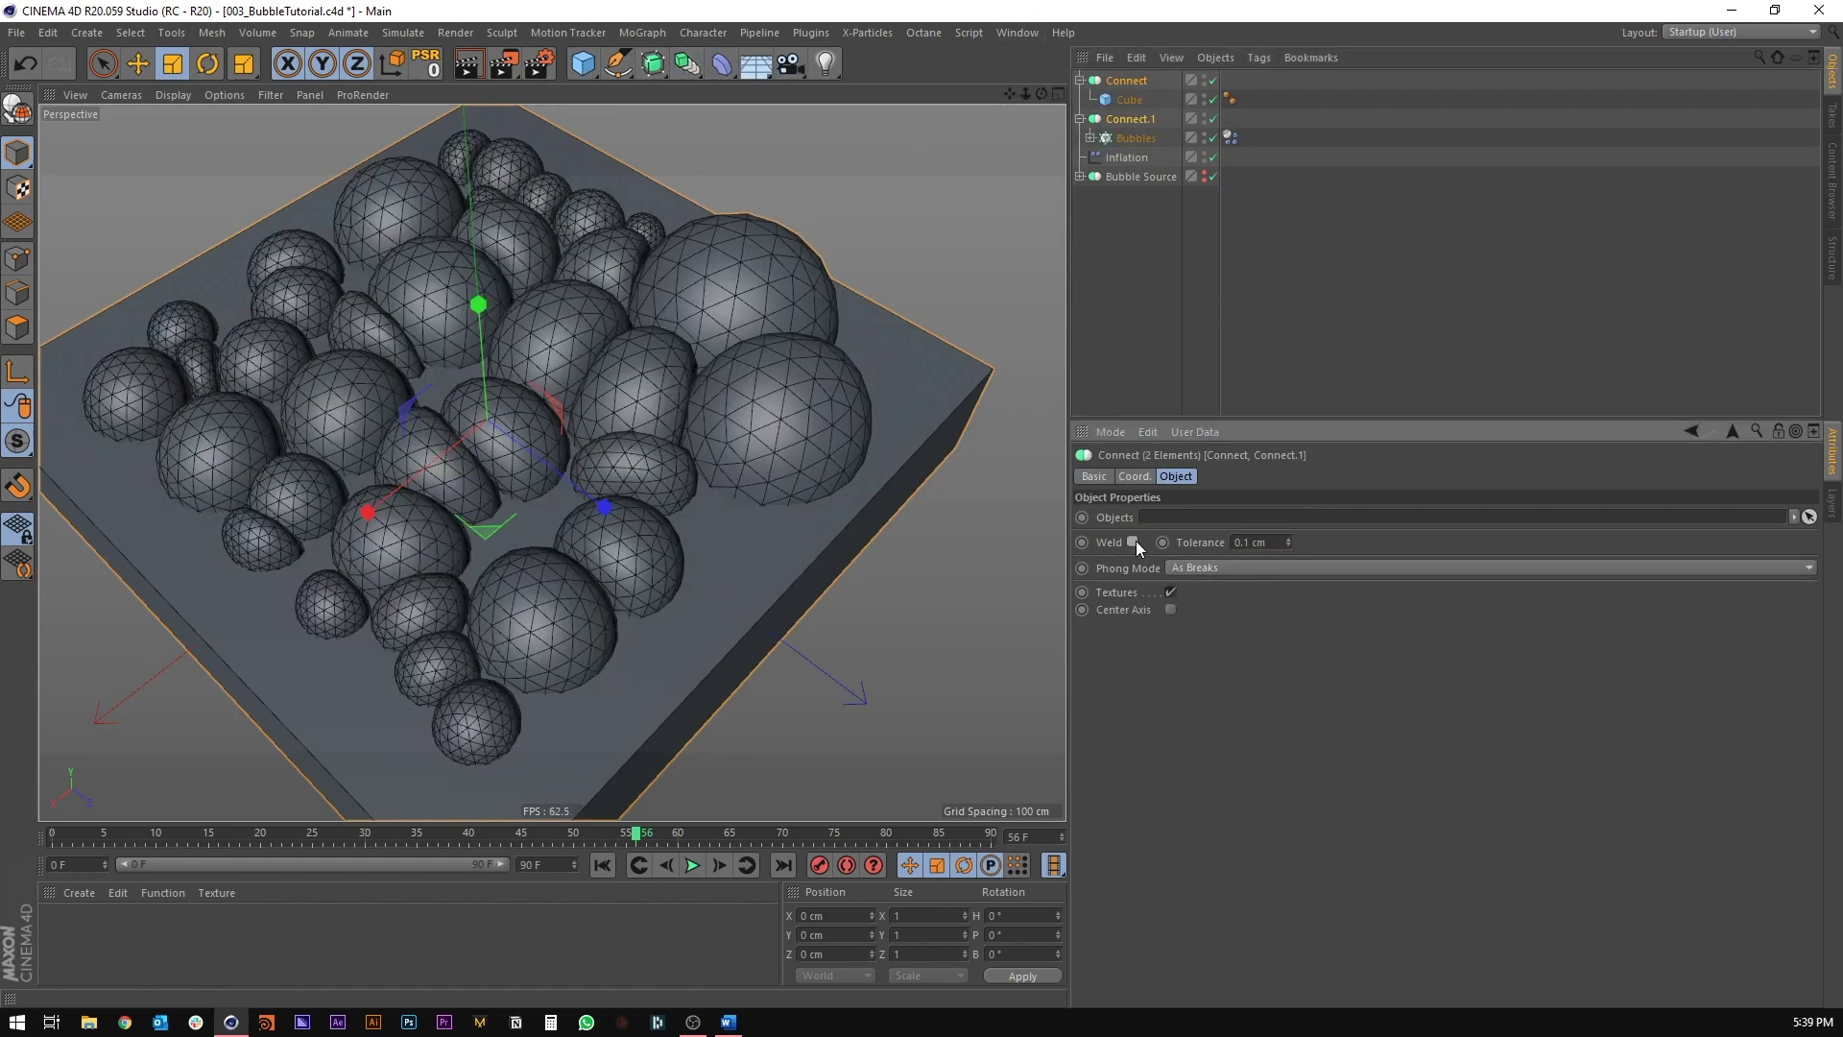
Step: Move the Bubbles cloner into the Connect object that holds the cube, and delete the emptied Connect.1
left_click(1126, 136)
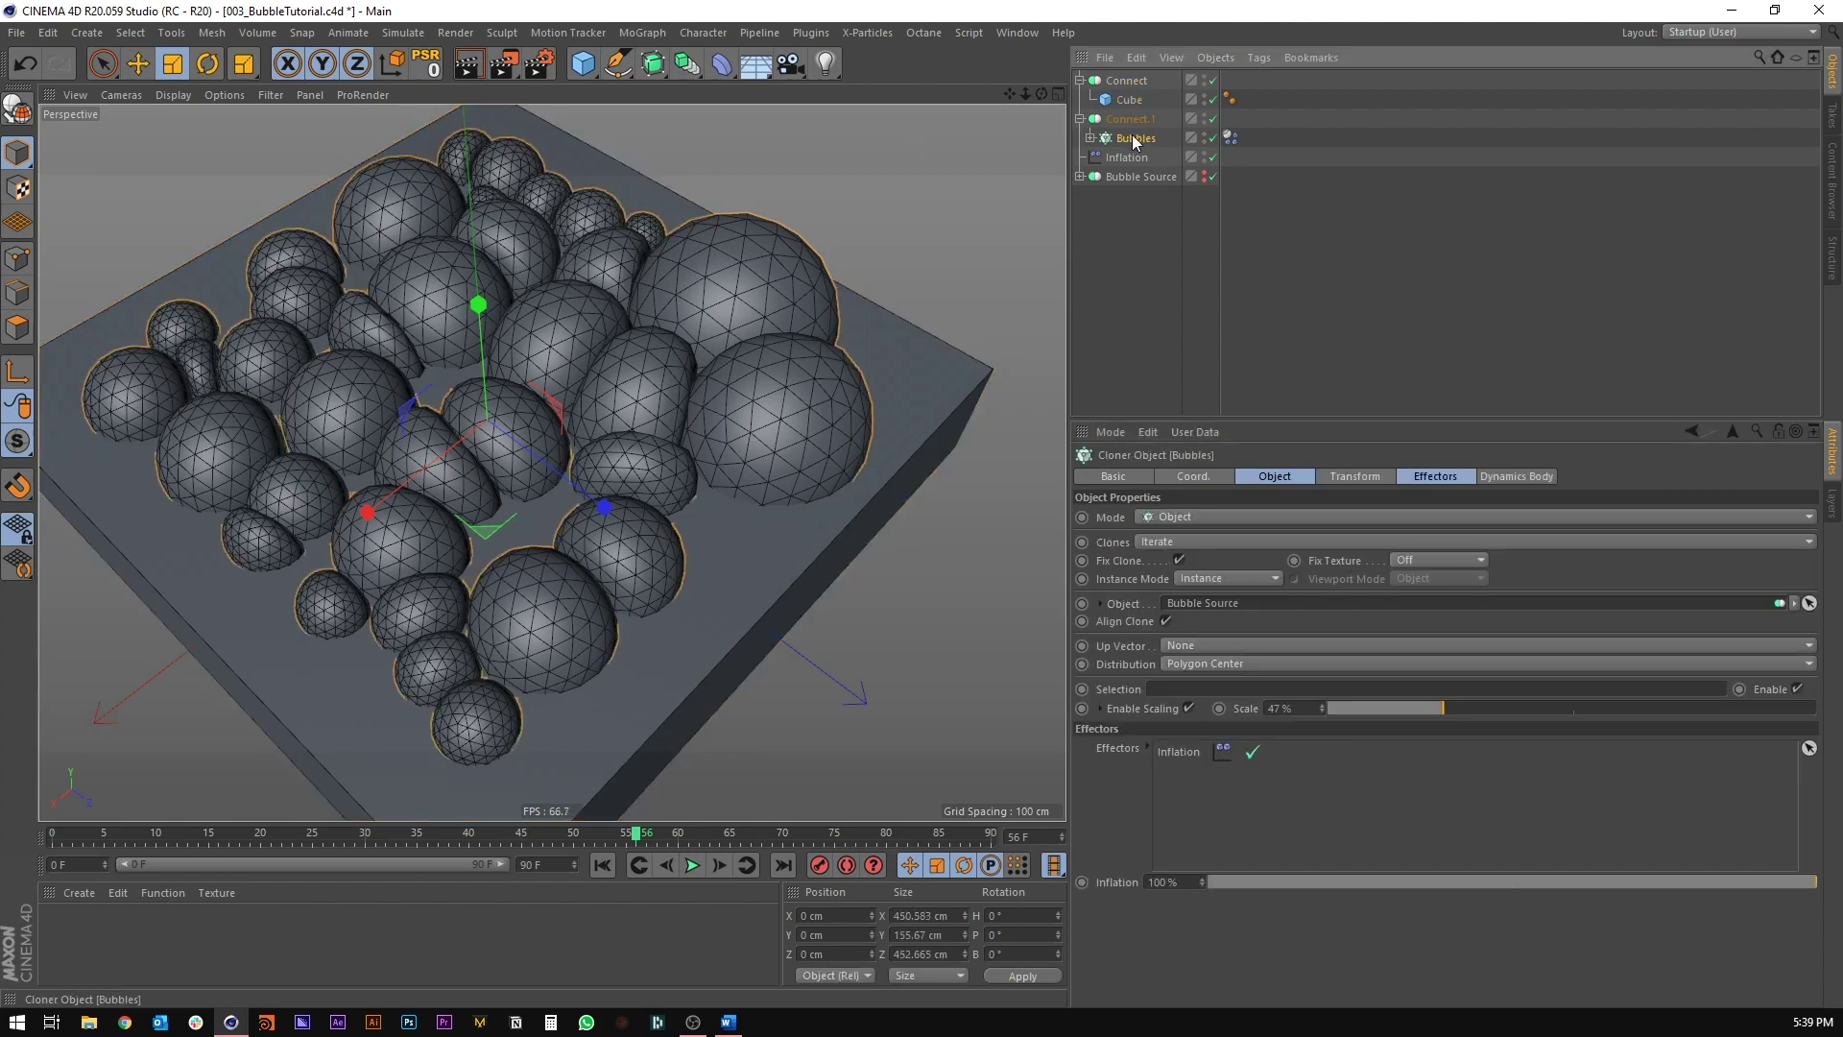
left_click_drag(1125, 136, 1127, 93)
left_click(1124, 137)
key("Delete")
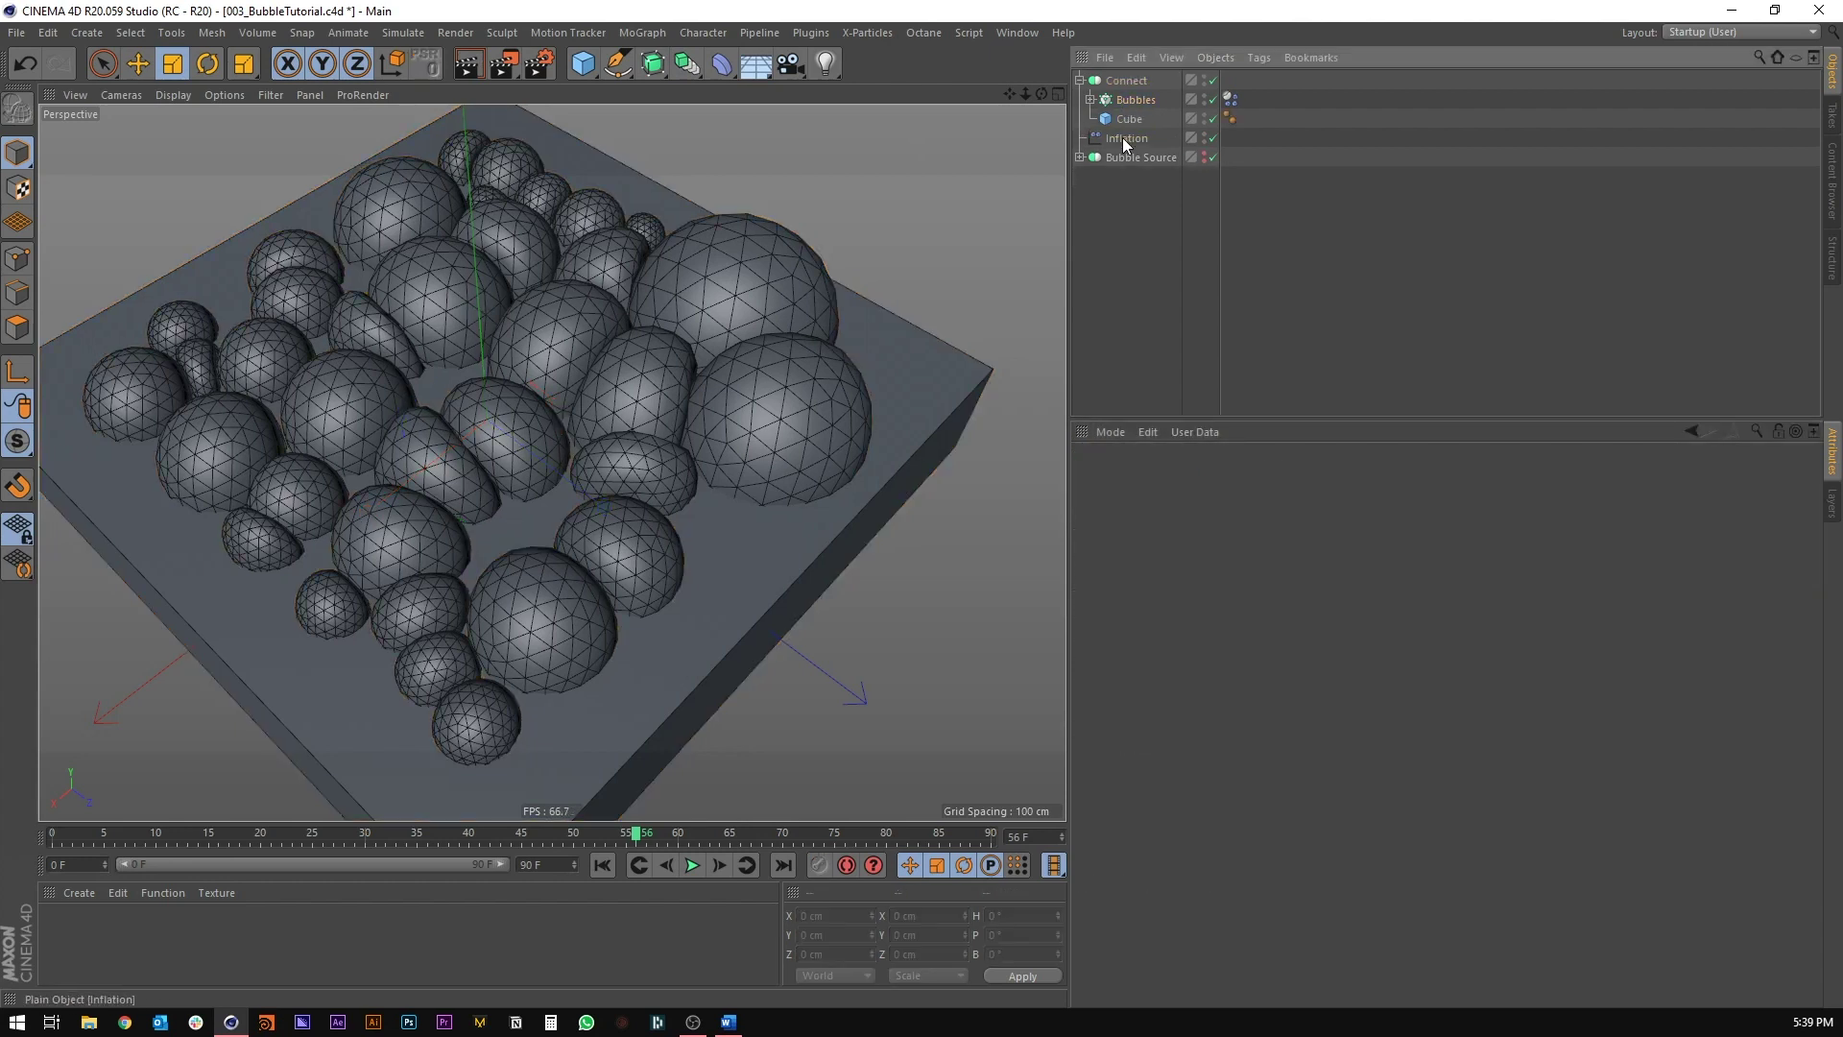
left_click(1119, 82)
left_click(1080, 81)
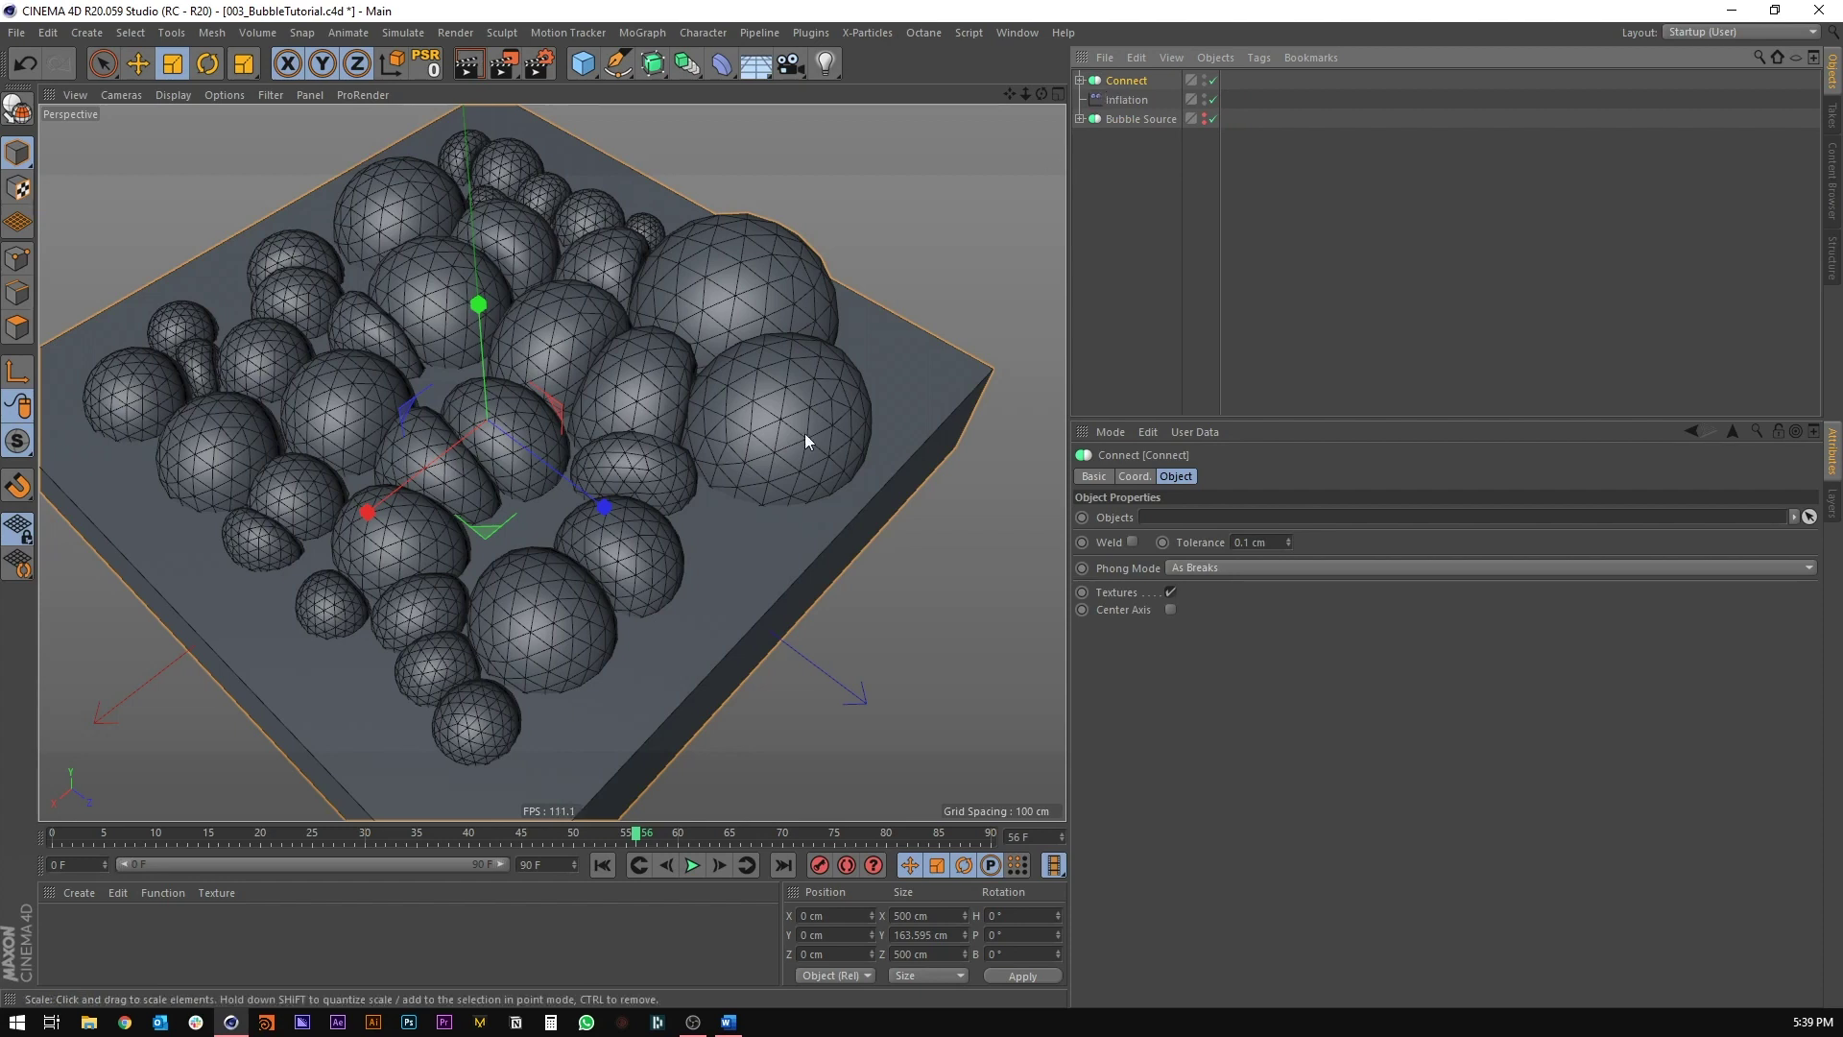
Step: Return to frame 0 and bake the project's dynamics cache
left_click(603, 866)
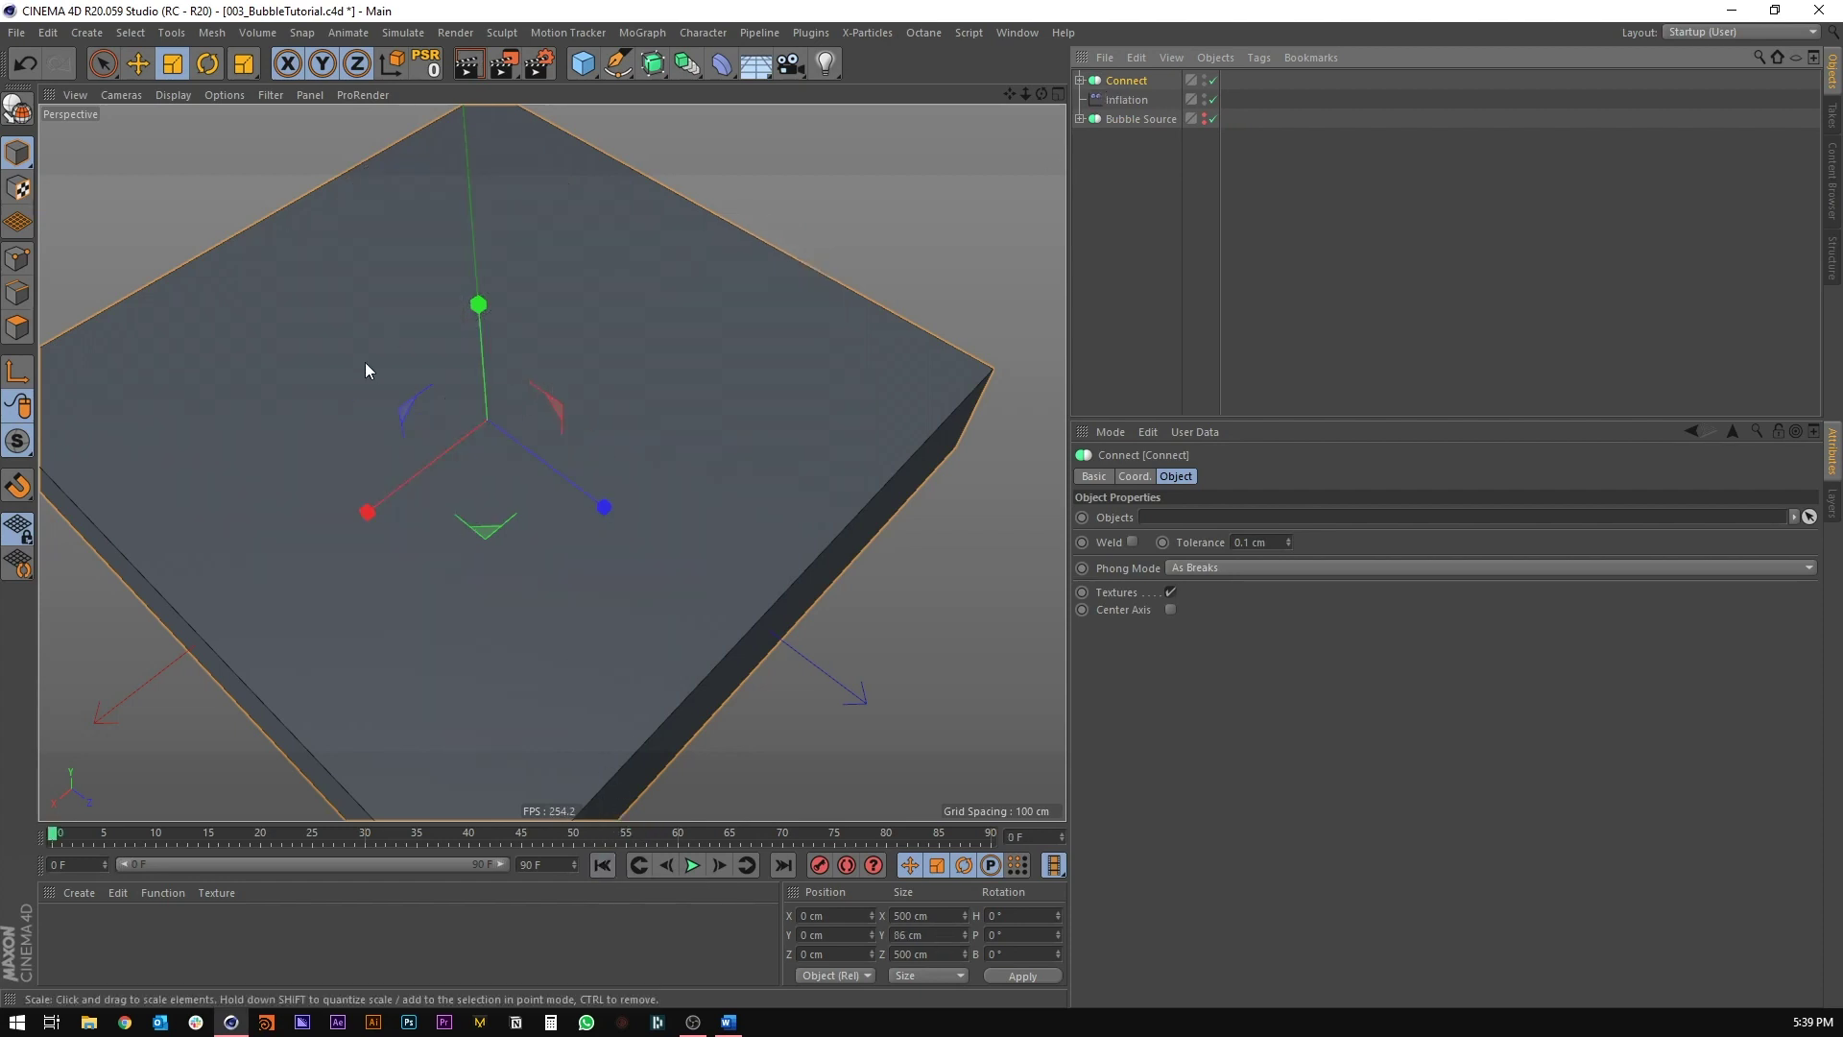
left_click_drag(471, 426, 533, 367, "alt")
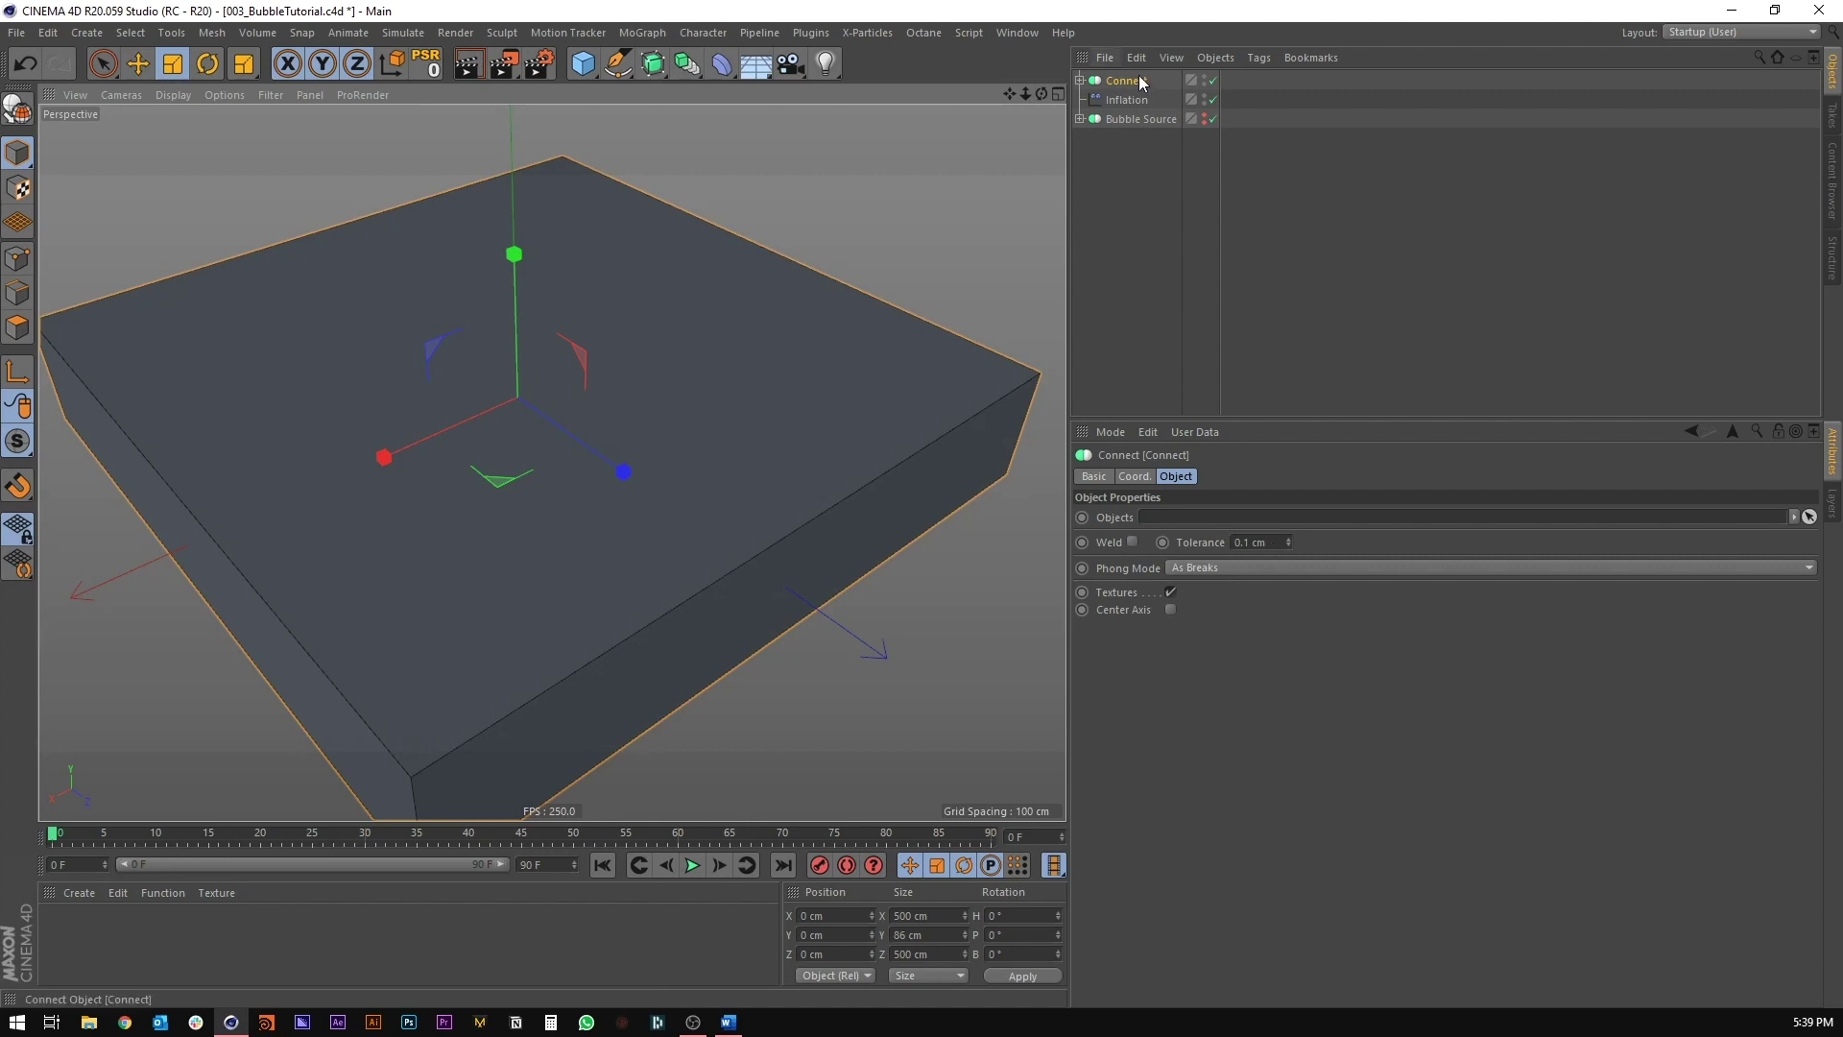
key("ctrl+d")
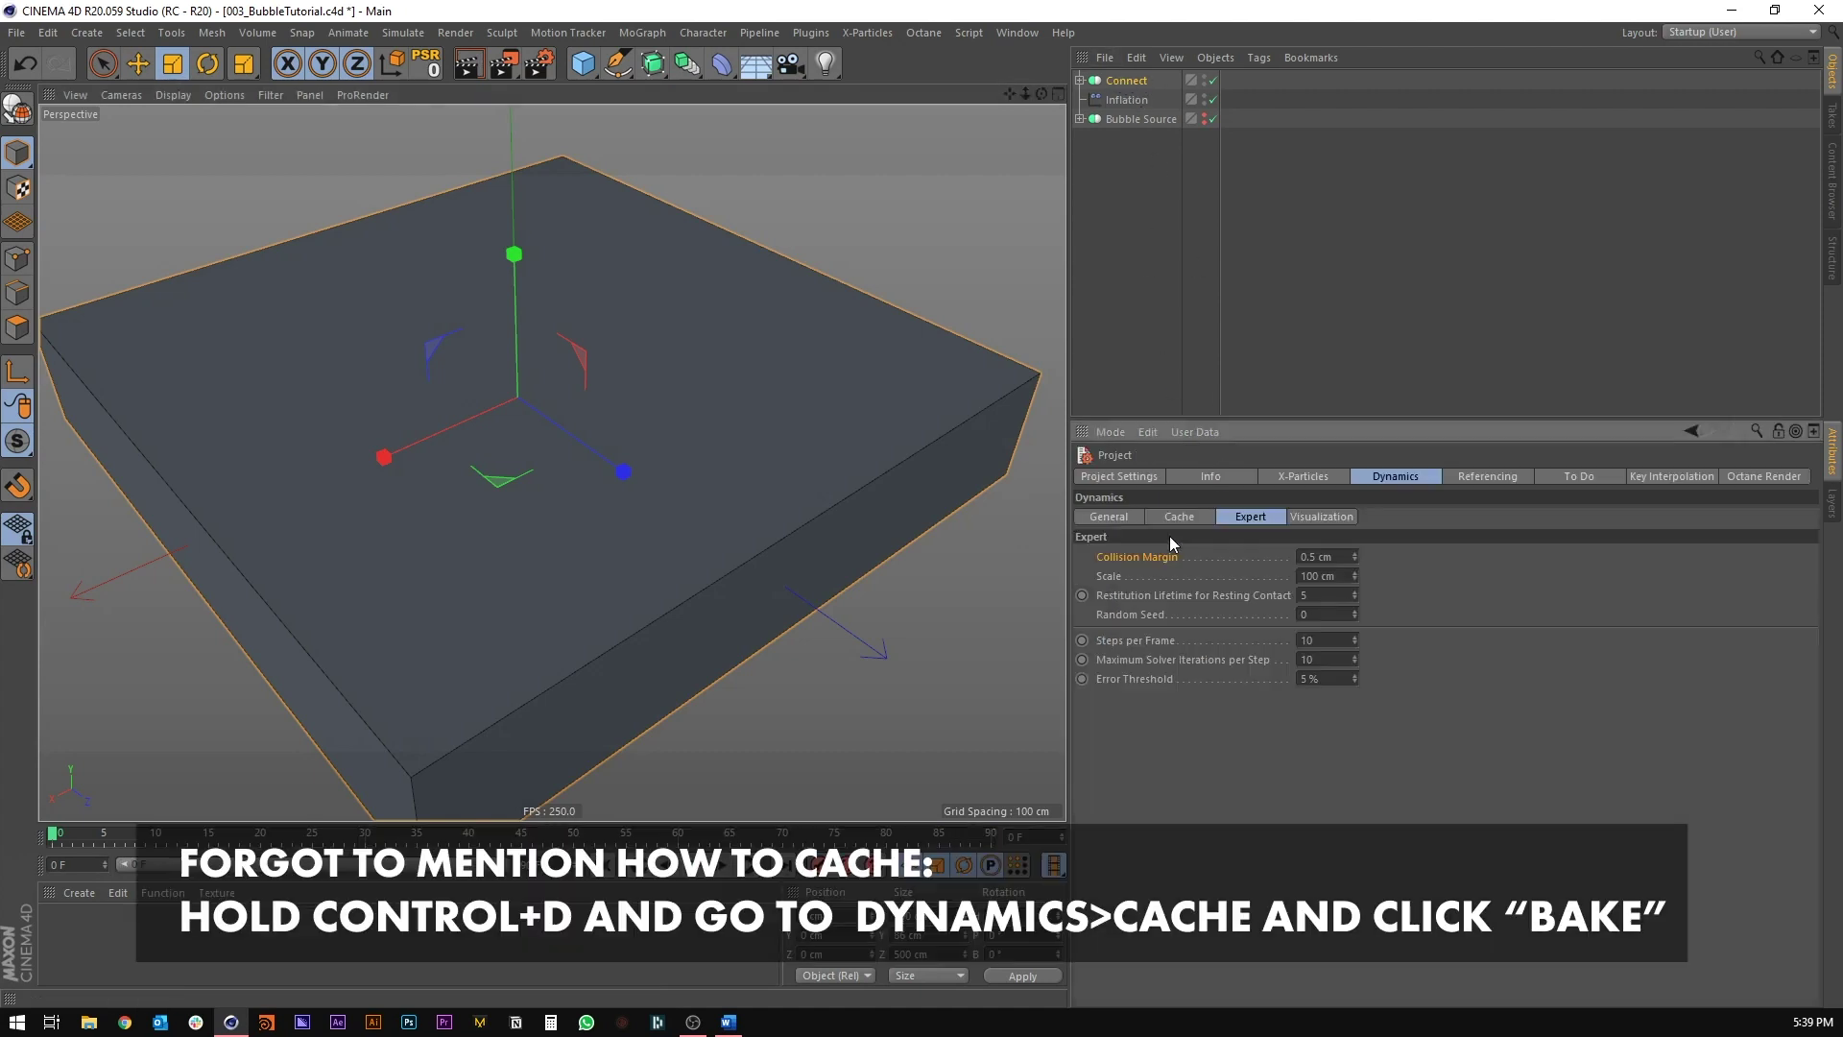
left_click(1174, 516)
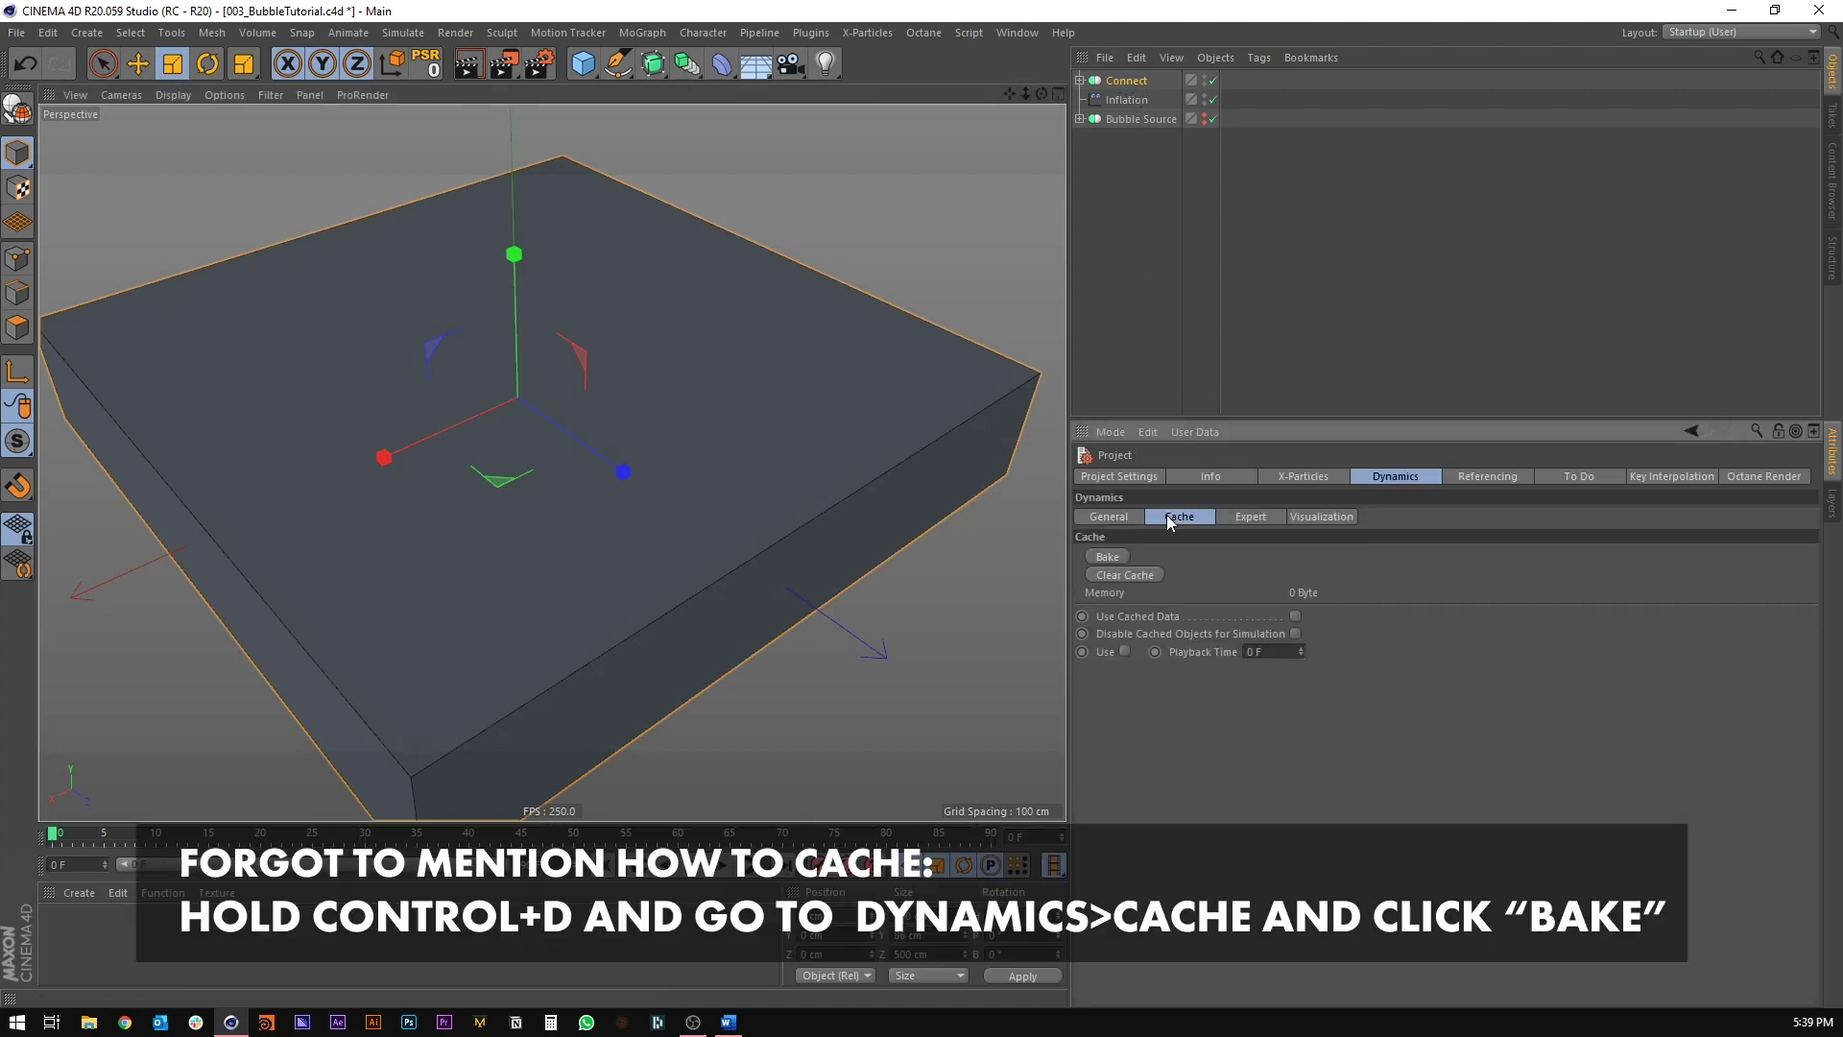
left_click(1114, 556)
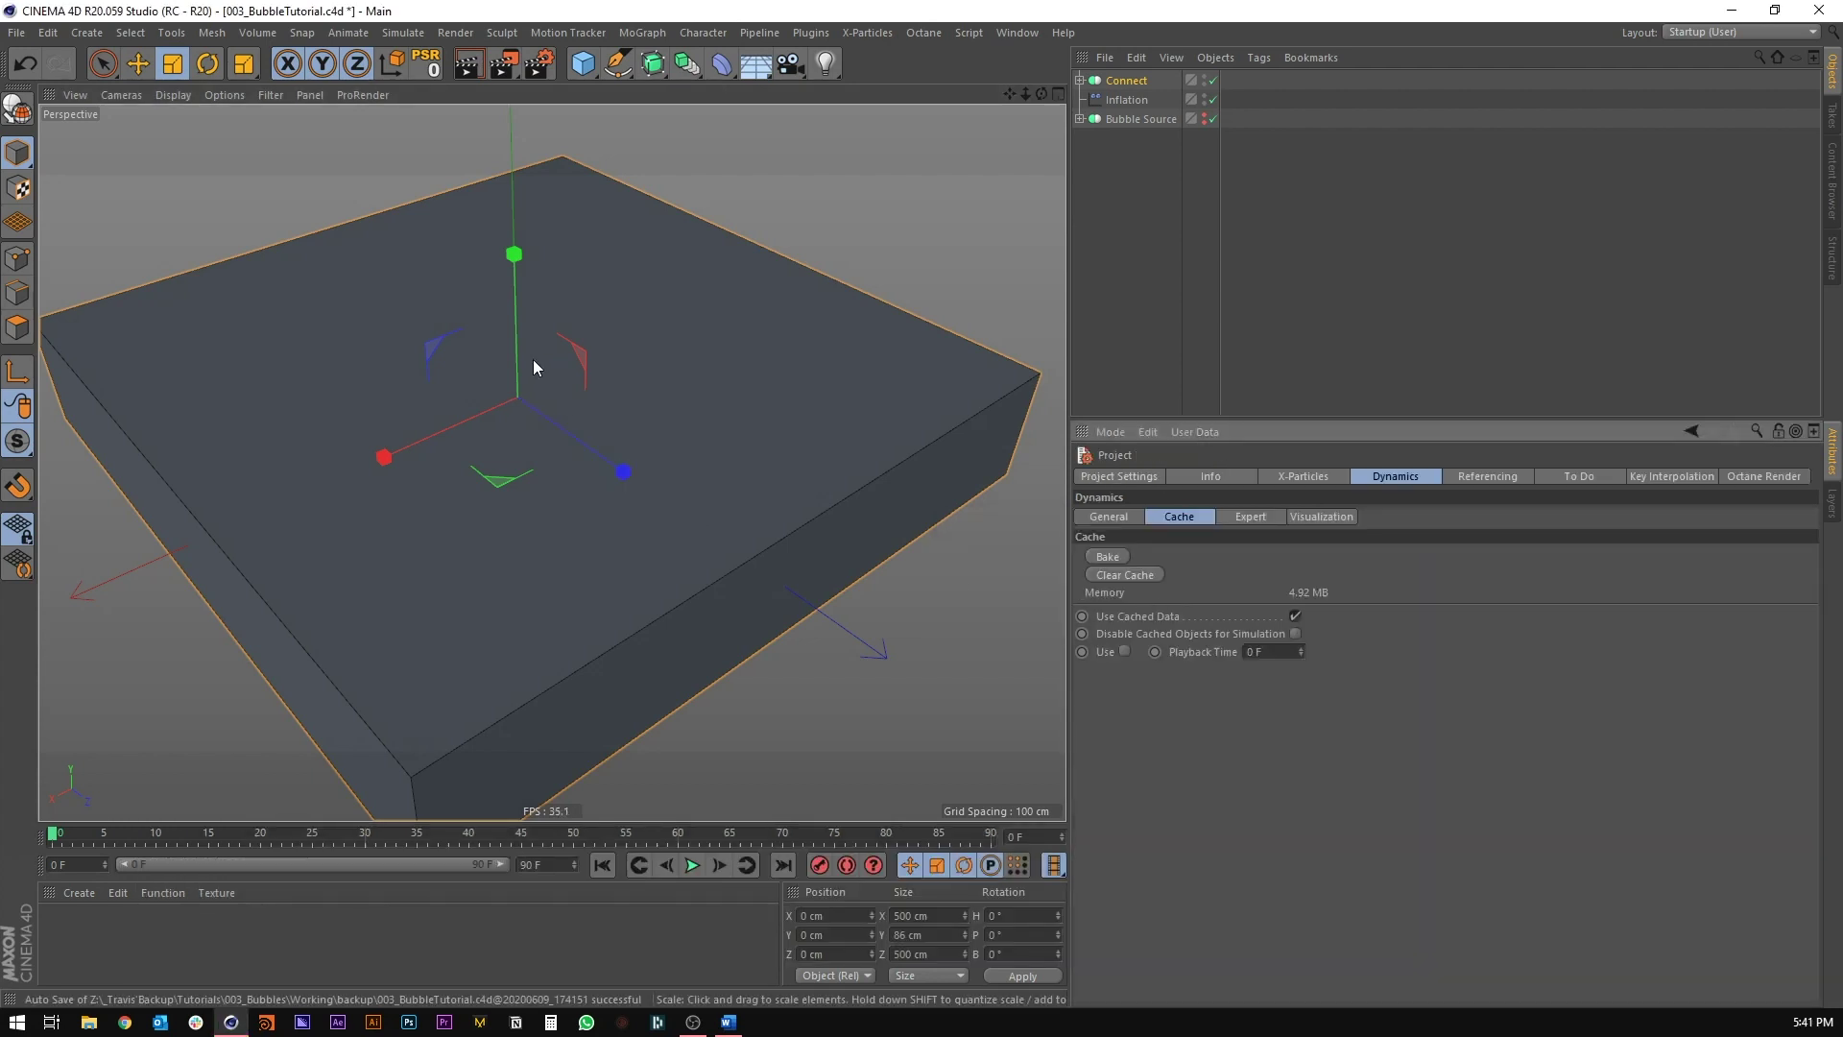
Step: Play back the cached bubble inflation and examine the bubbles on the cube from several angles
left_click_drag(532, 360, 585, 471, "alt")
middle_click_drag(499, 366, 516, 469, "alt")
left_click_drag(516, 468, 572, 506, "alt")
scroll(508, 442, "up", 5)
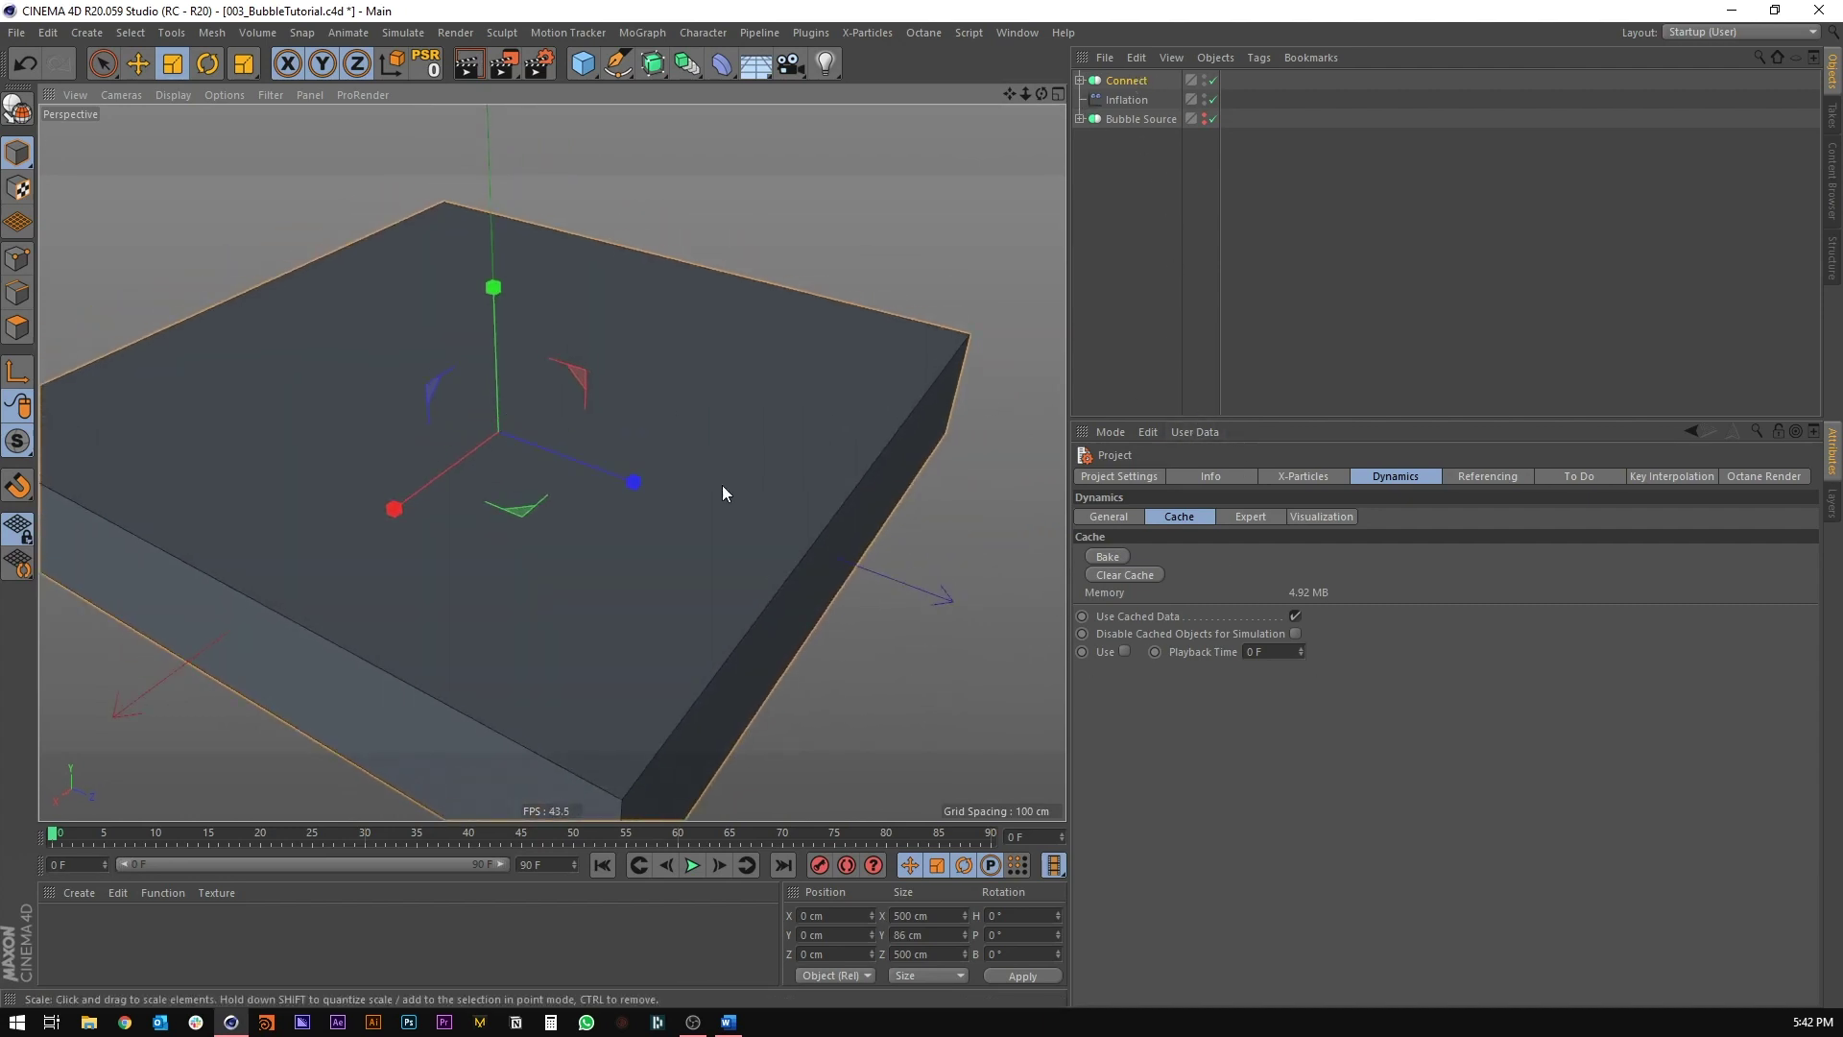
mouse_move(492, 434)
left_mouse_down("alt")
mouse_move(543, 407)
mouse_move(510, 441)
left_mouse_up("alt")
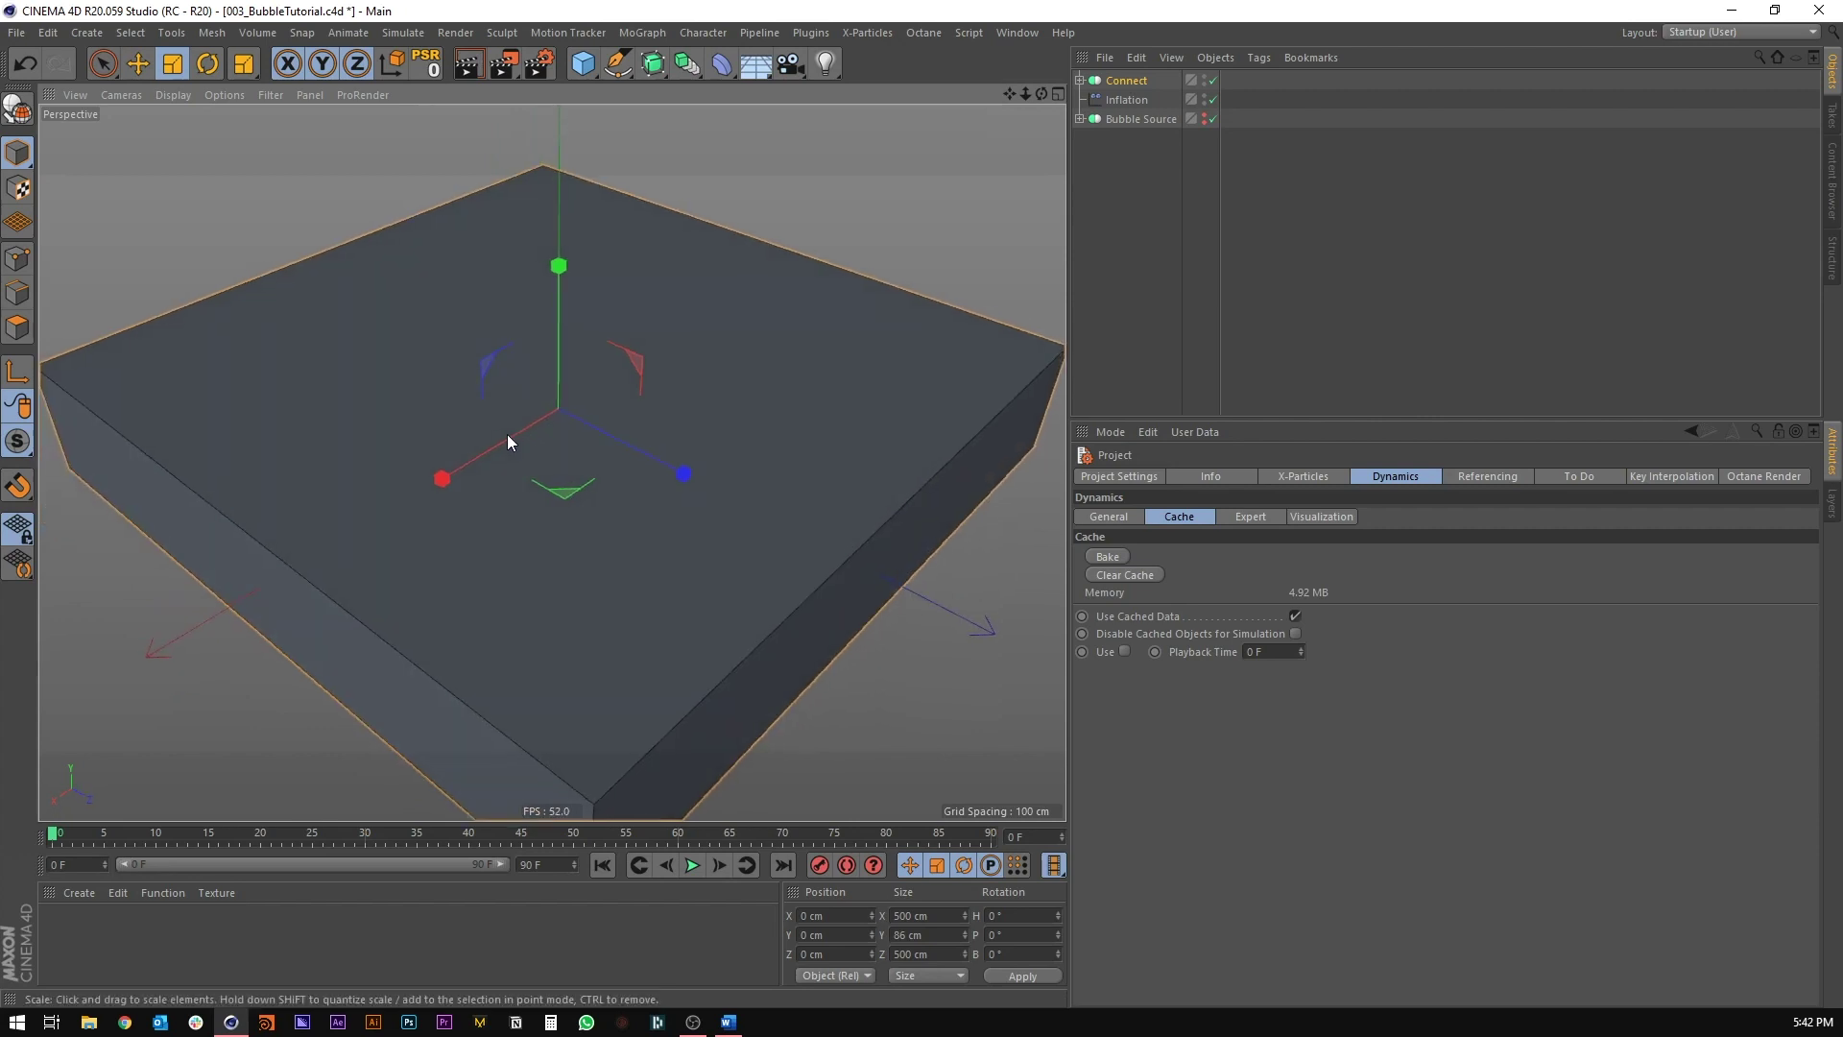
left_click(693, 865)
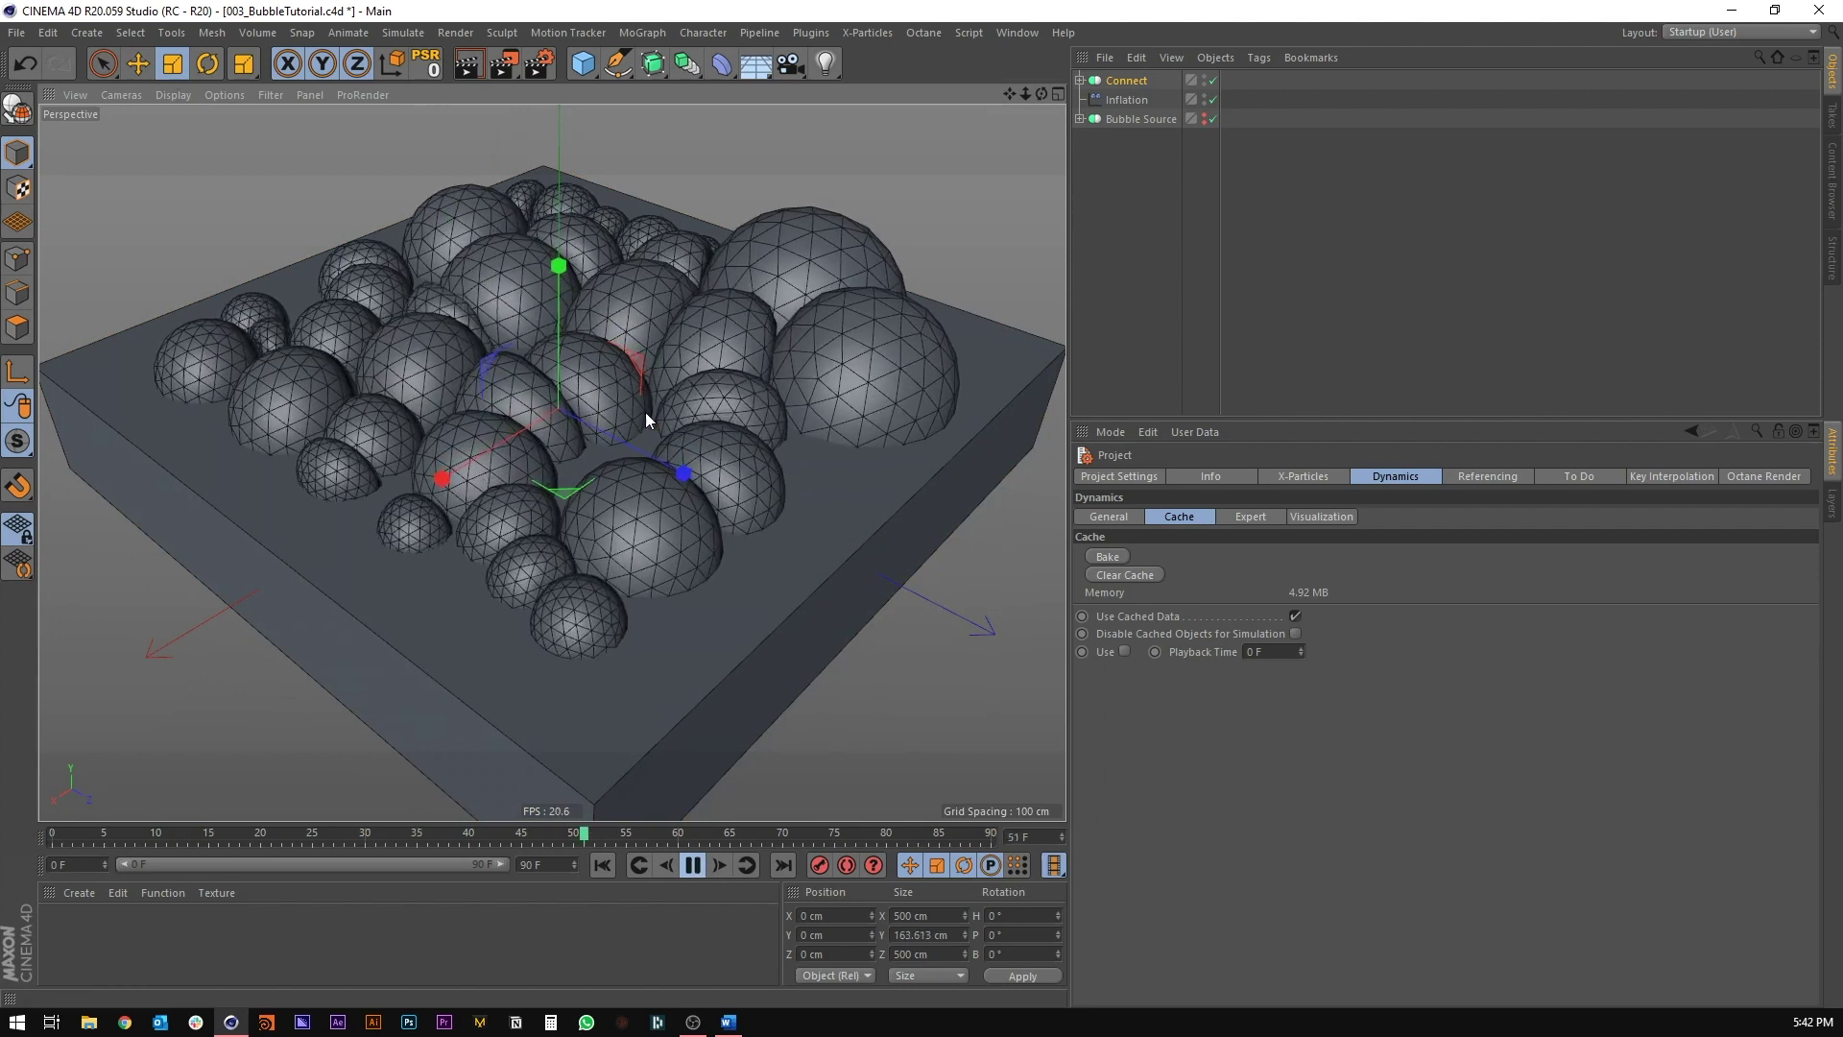
left_click_drag(646, 412, 590, 357, "alt")
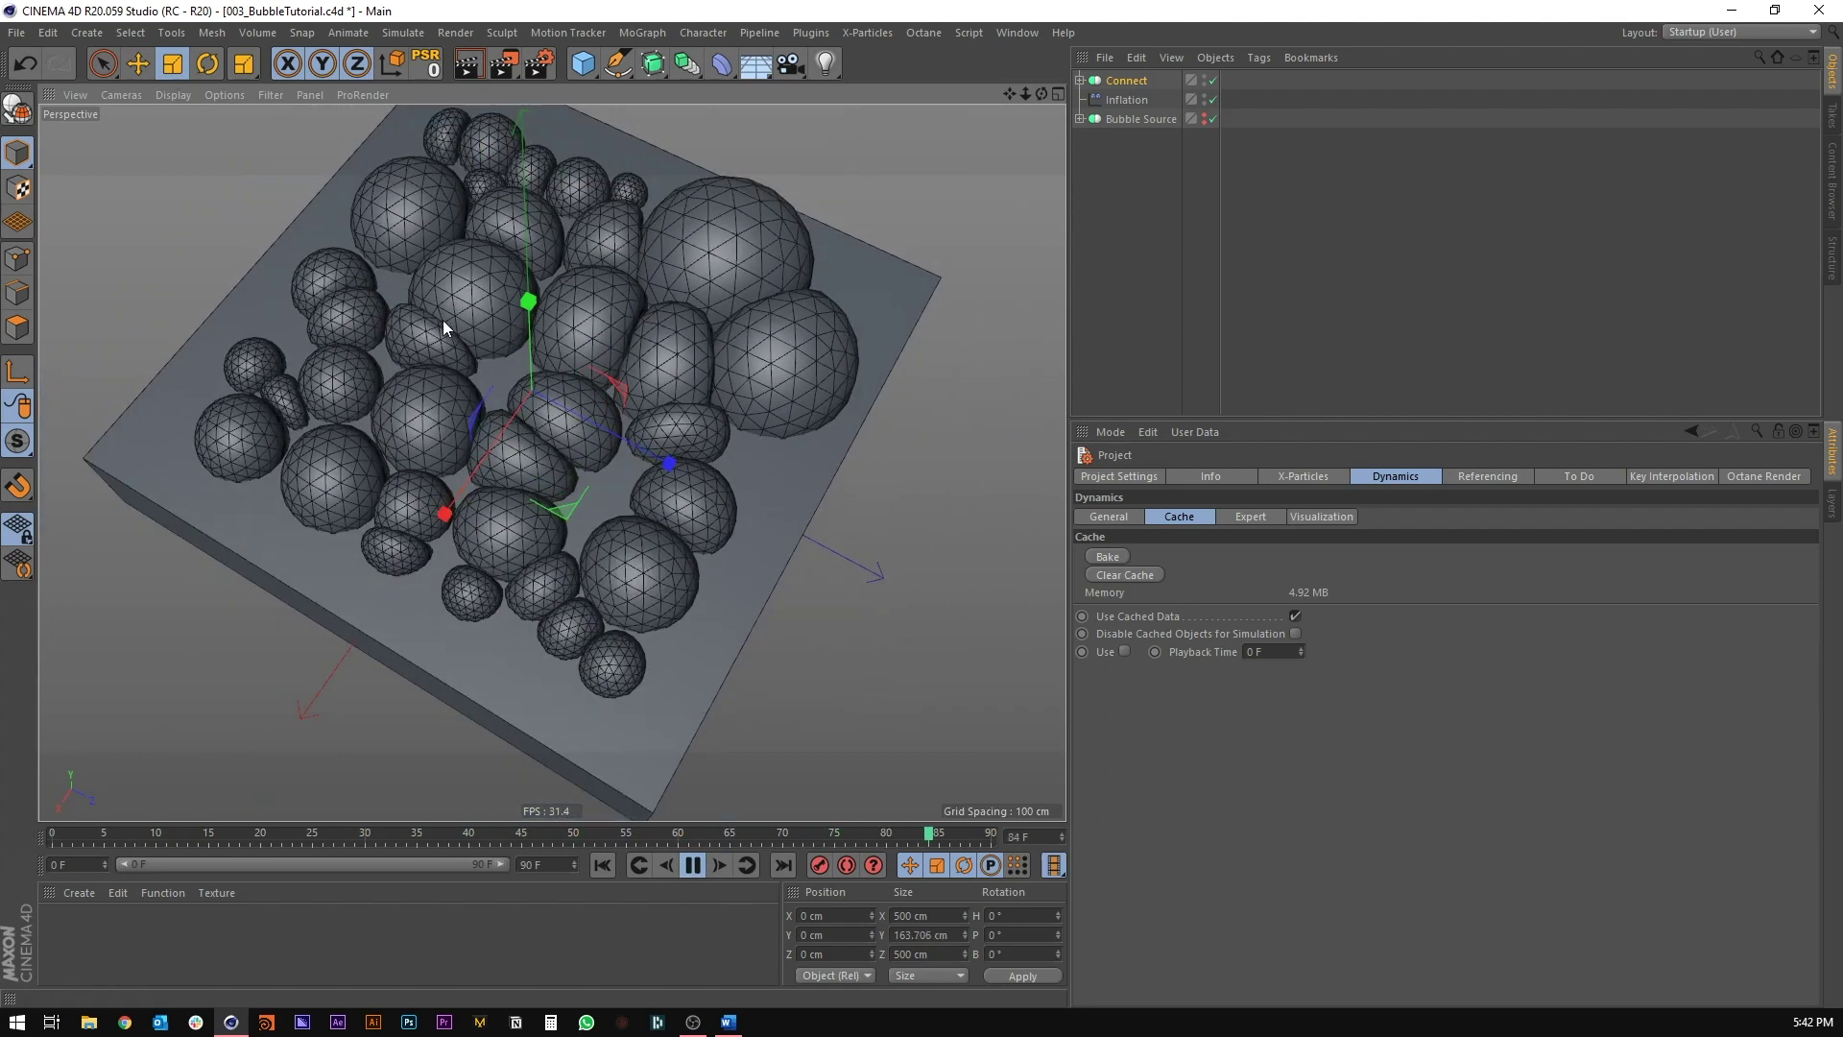
left_click_drag(441, 320, 494, 432, "alt")
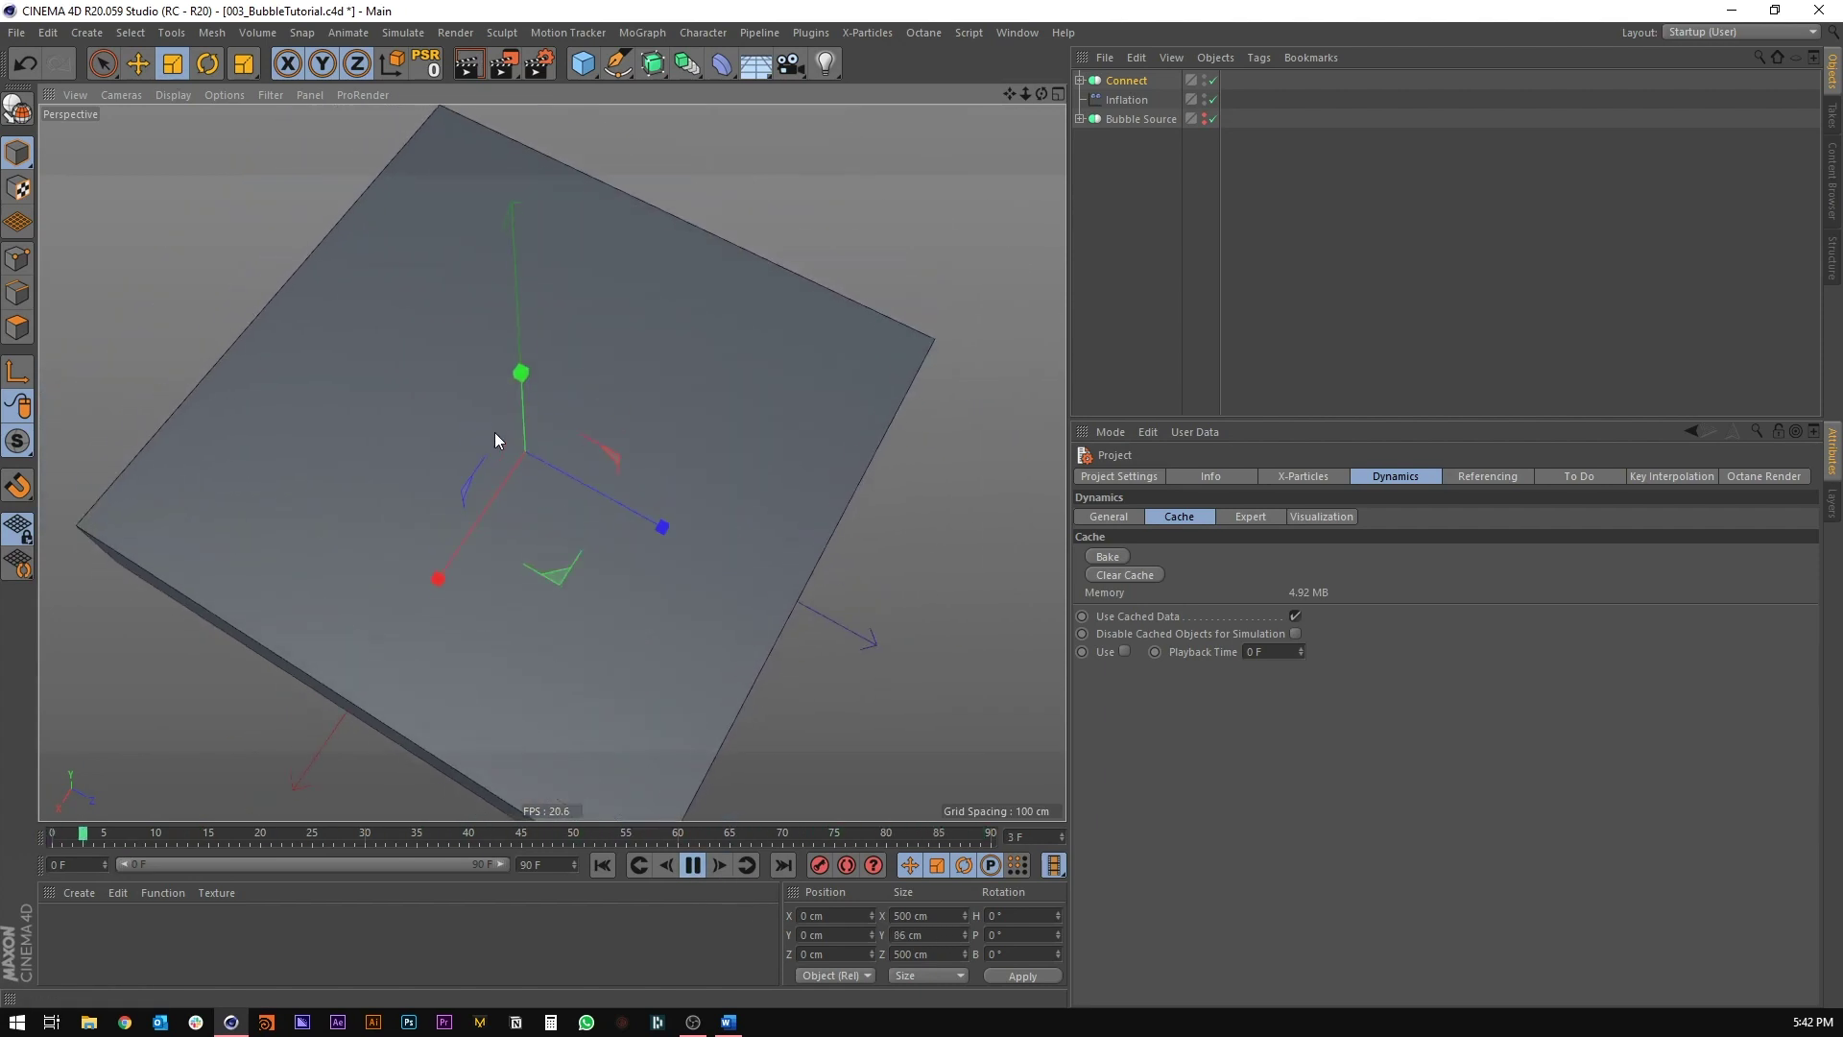
left_click(693, 865)
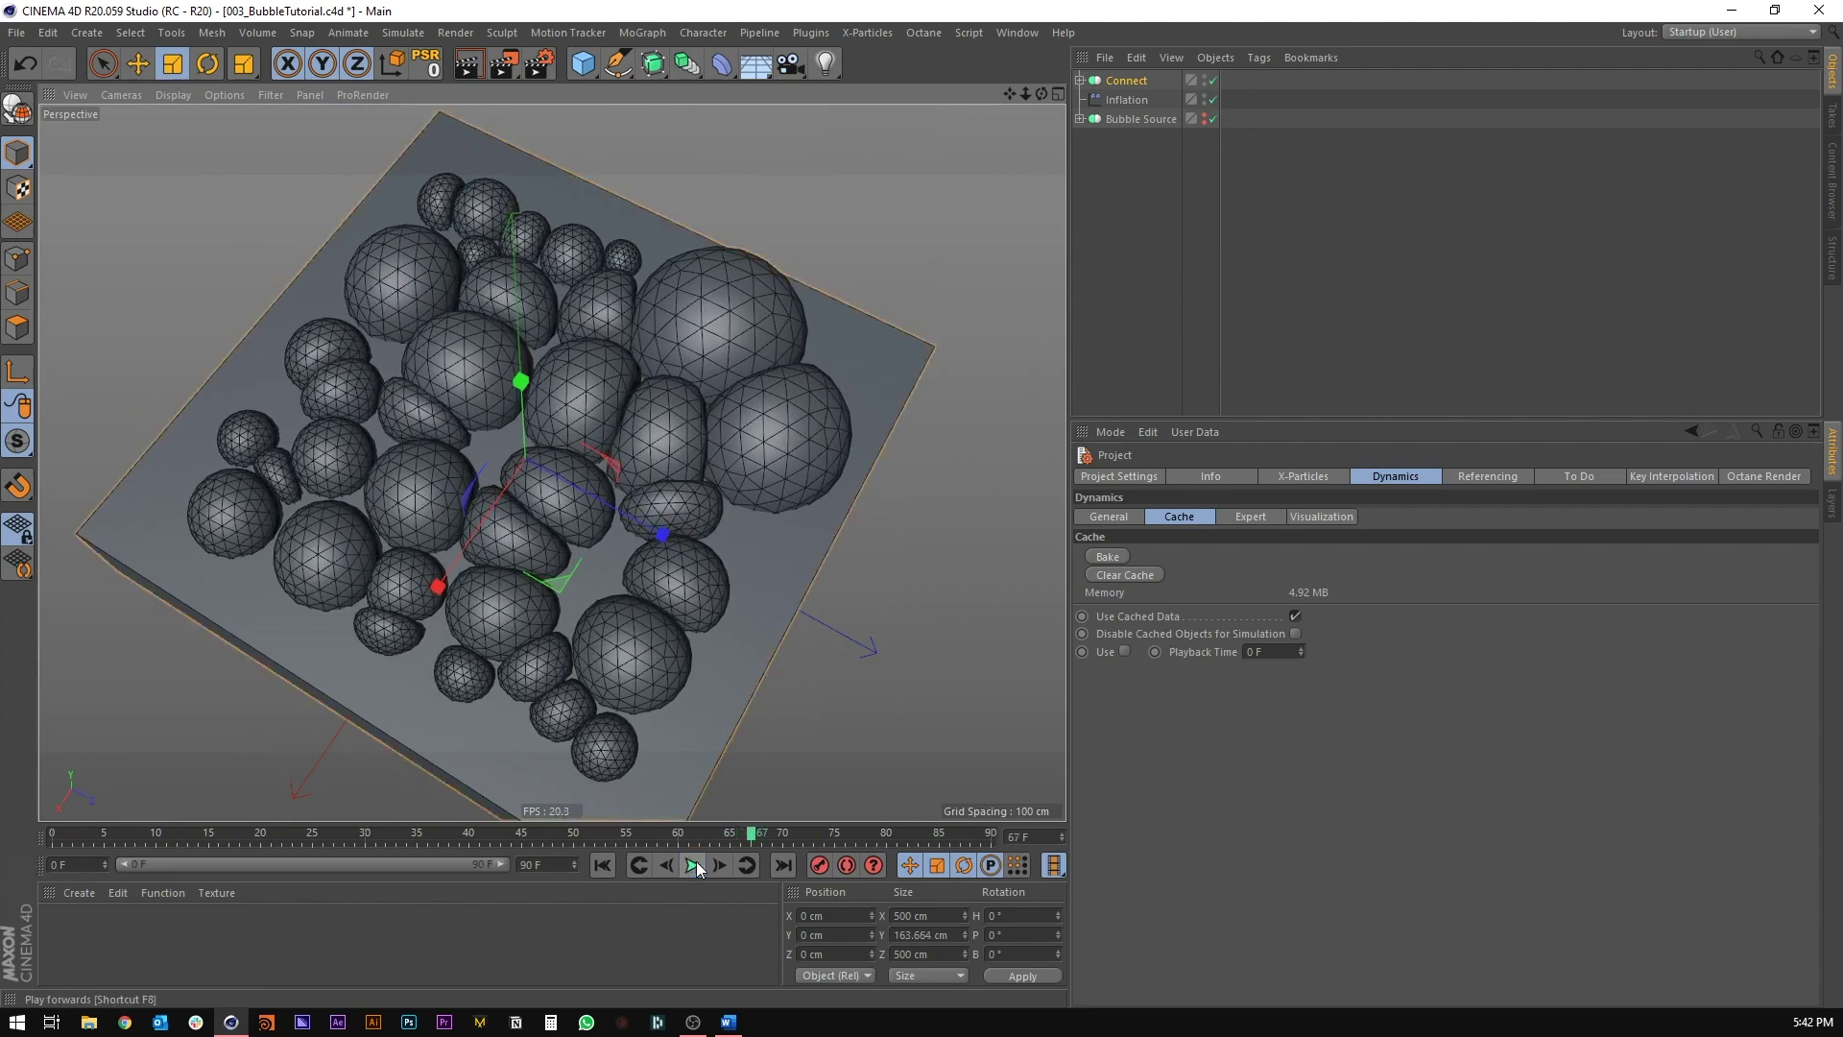
left_click_drag(546, 417, 528, 498, "alt")
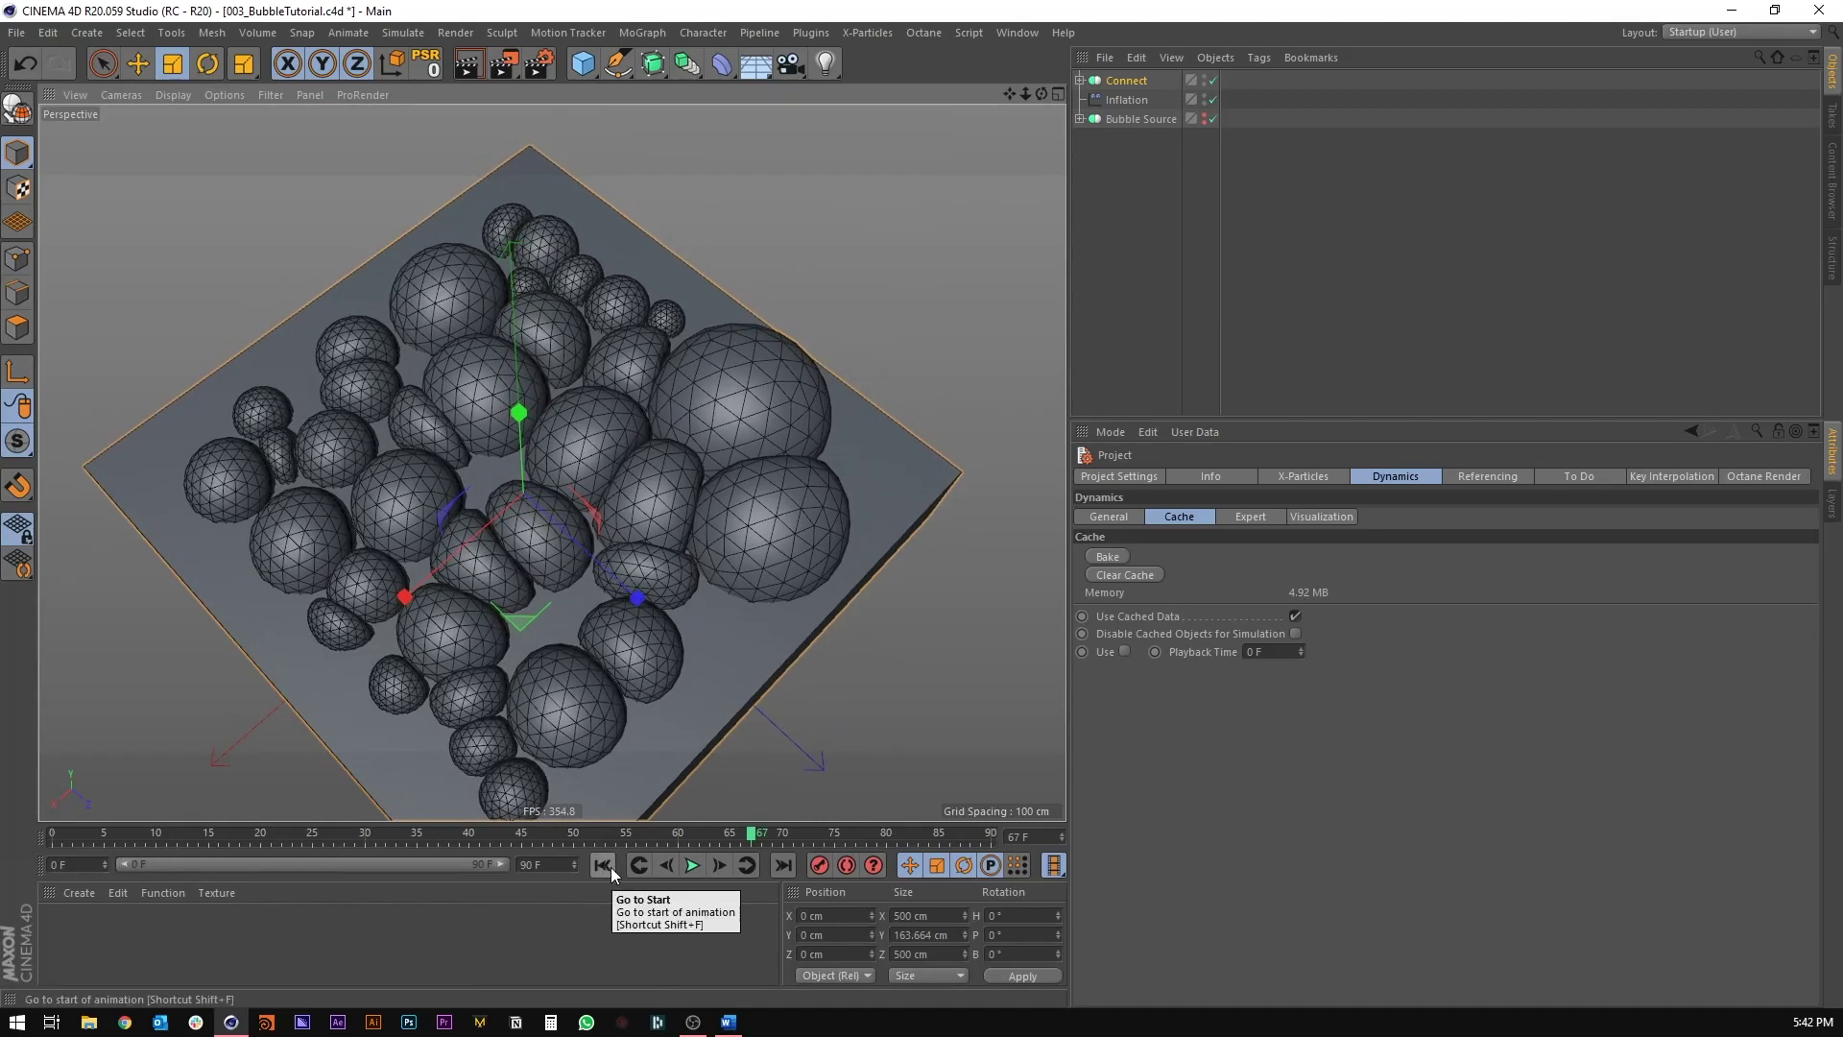
left_click_drag(678, 497, 487, 447, "alt")
middle_click_drag(539, 505, 553, 417, "alt")
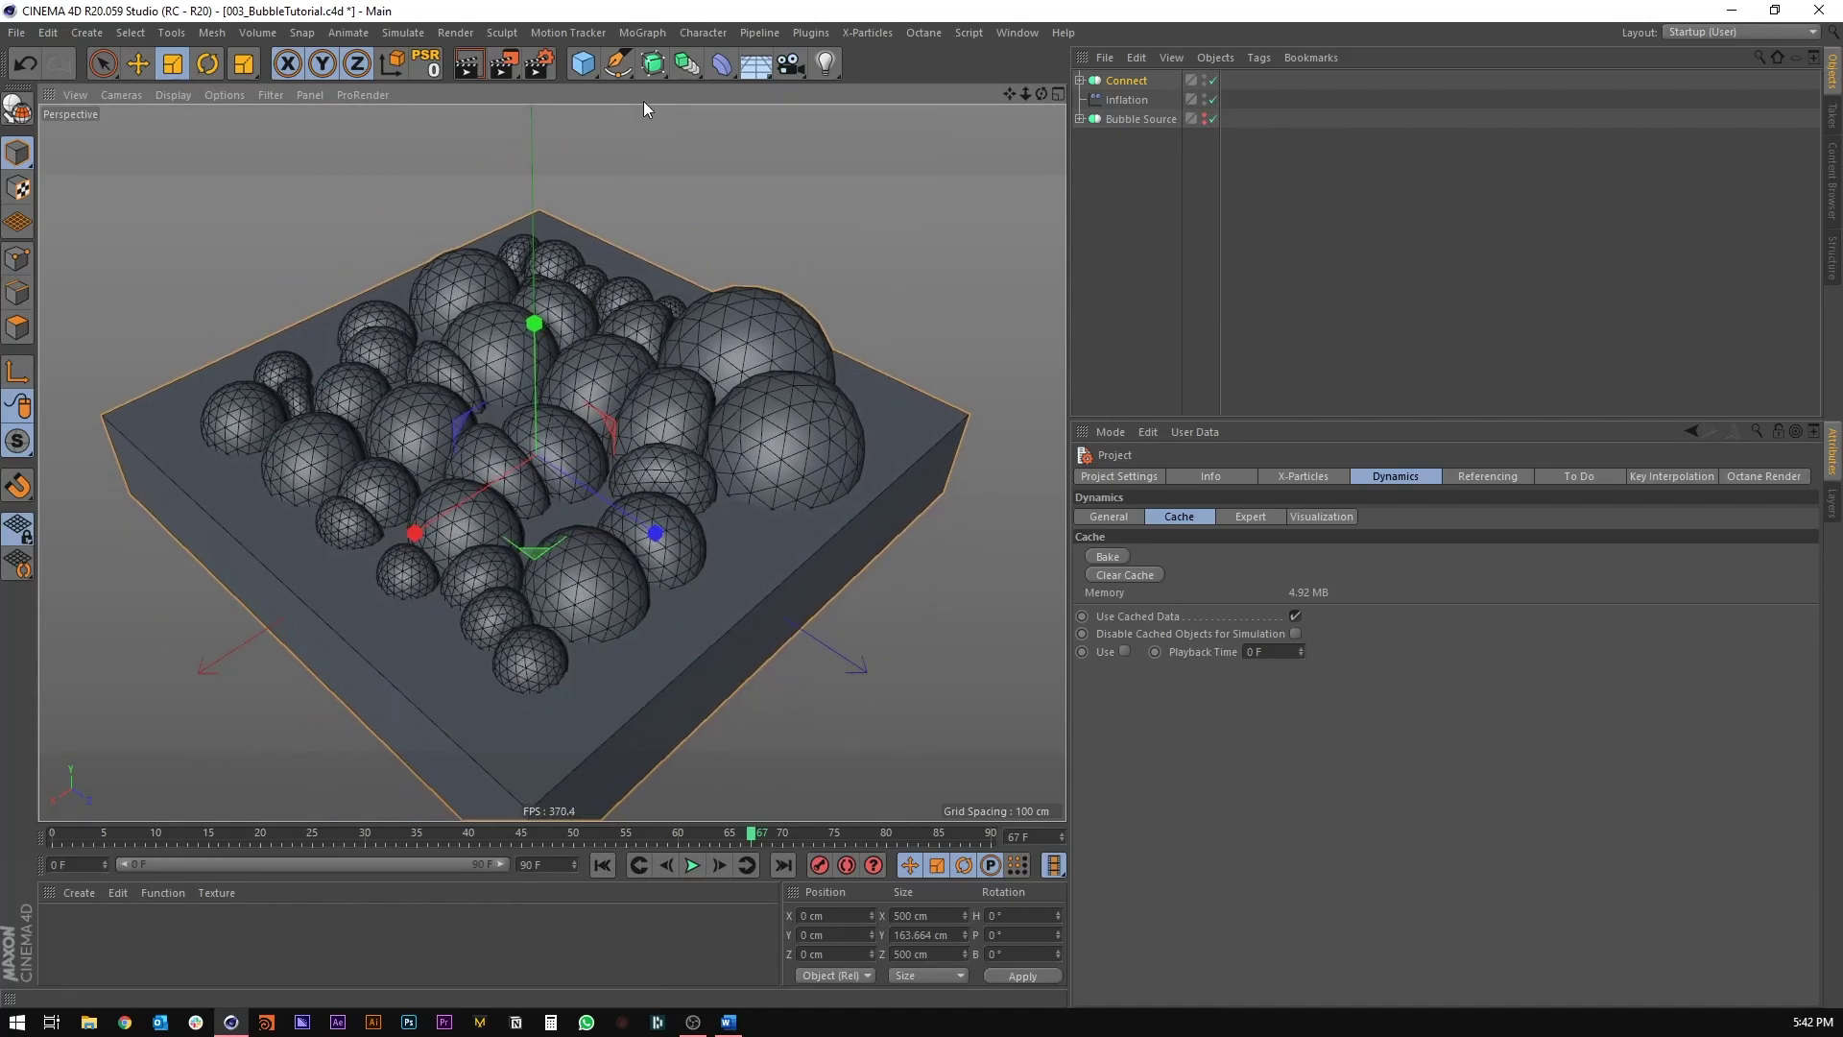
Step: Rename the Connect object as "Bubbles Connected" and save the project
left_click(139, 66)
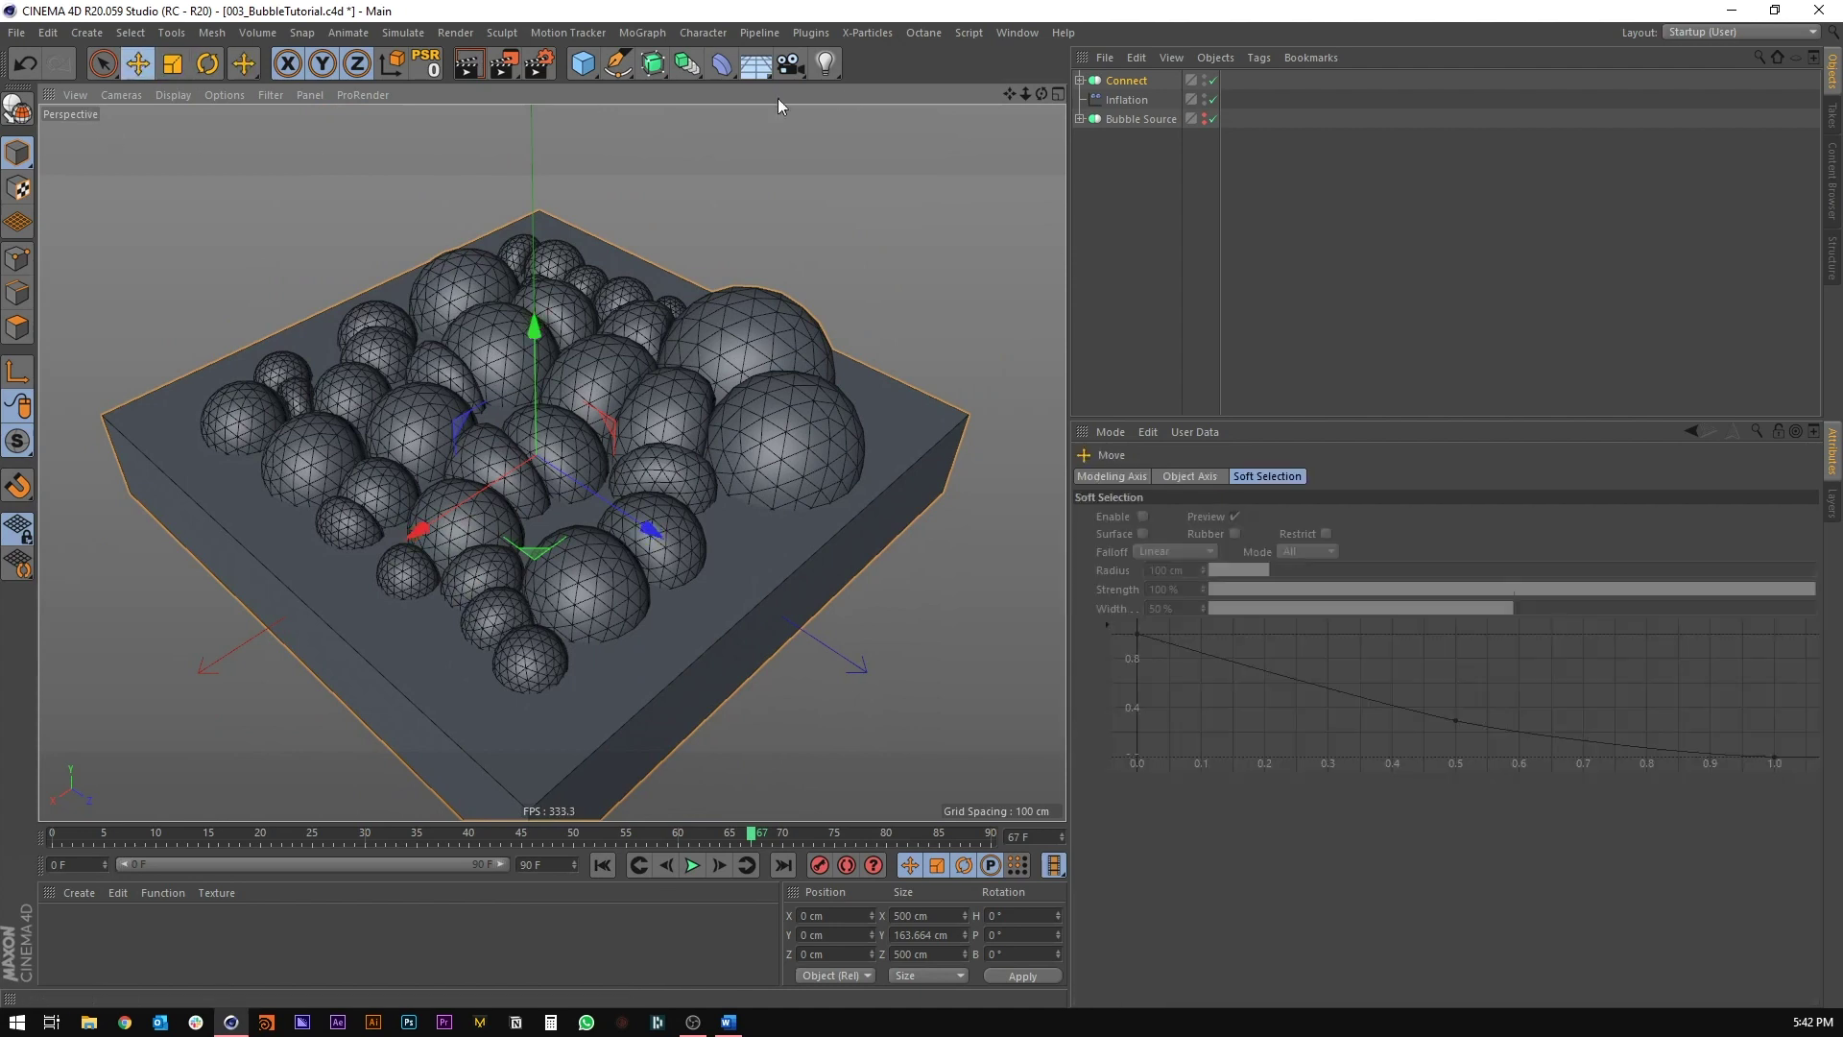
double_click(1128, 80)
type("Bubbl")
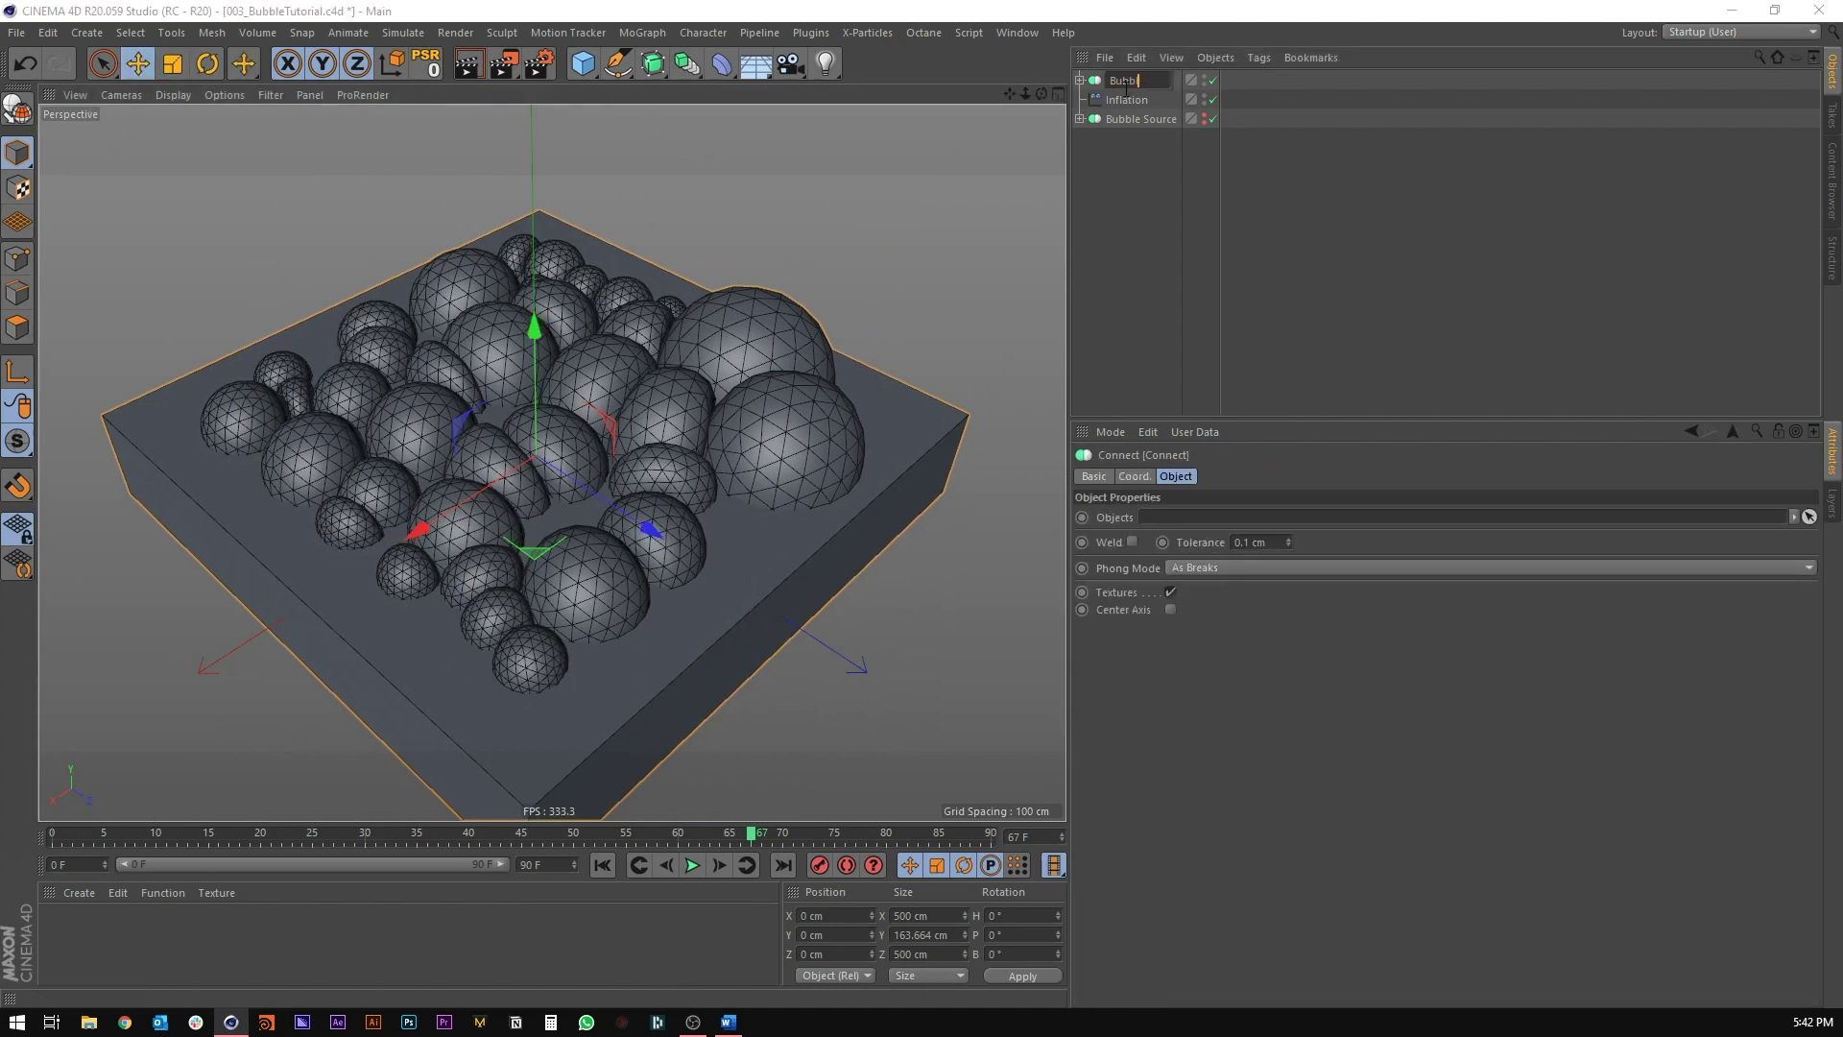
type("es Connected")
key("Return")
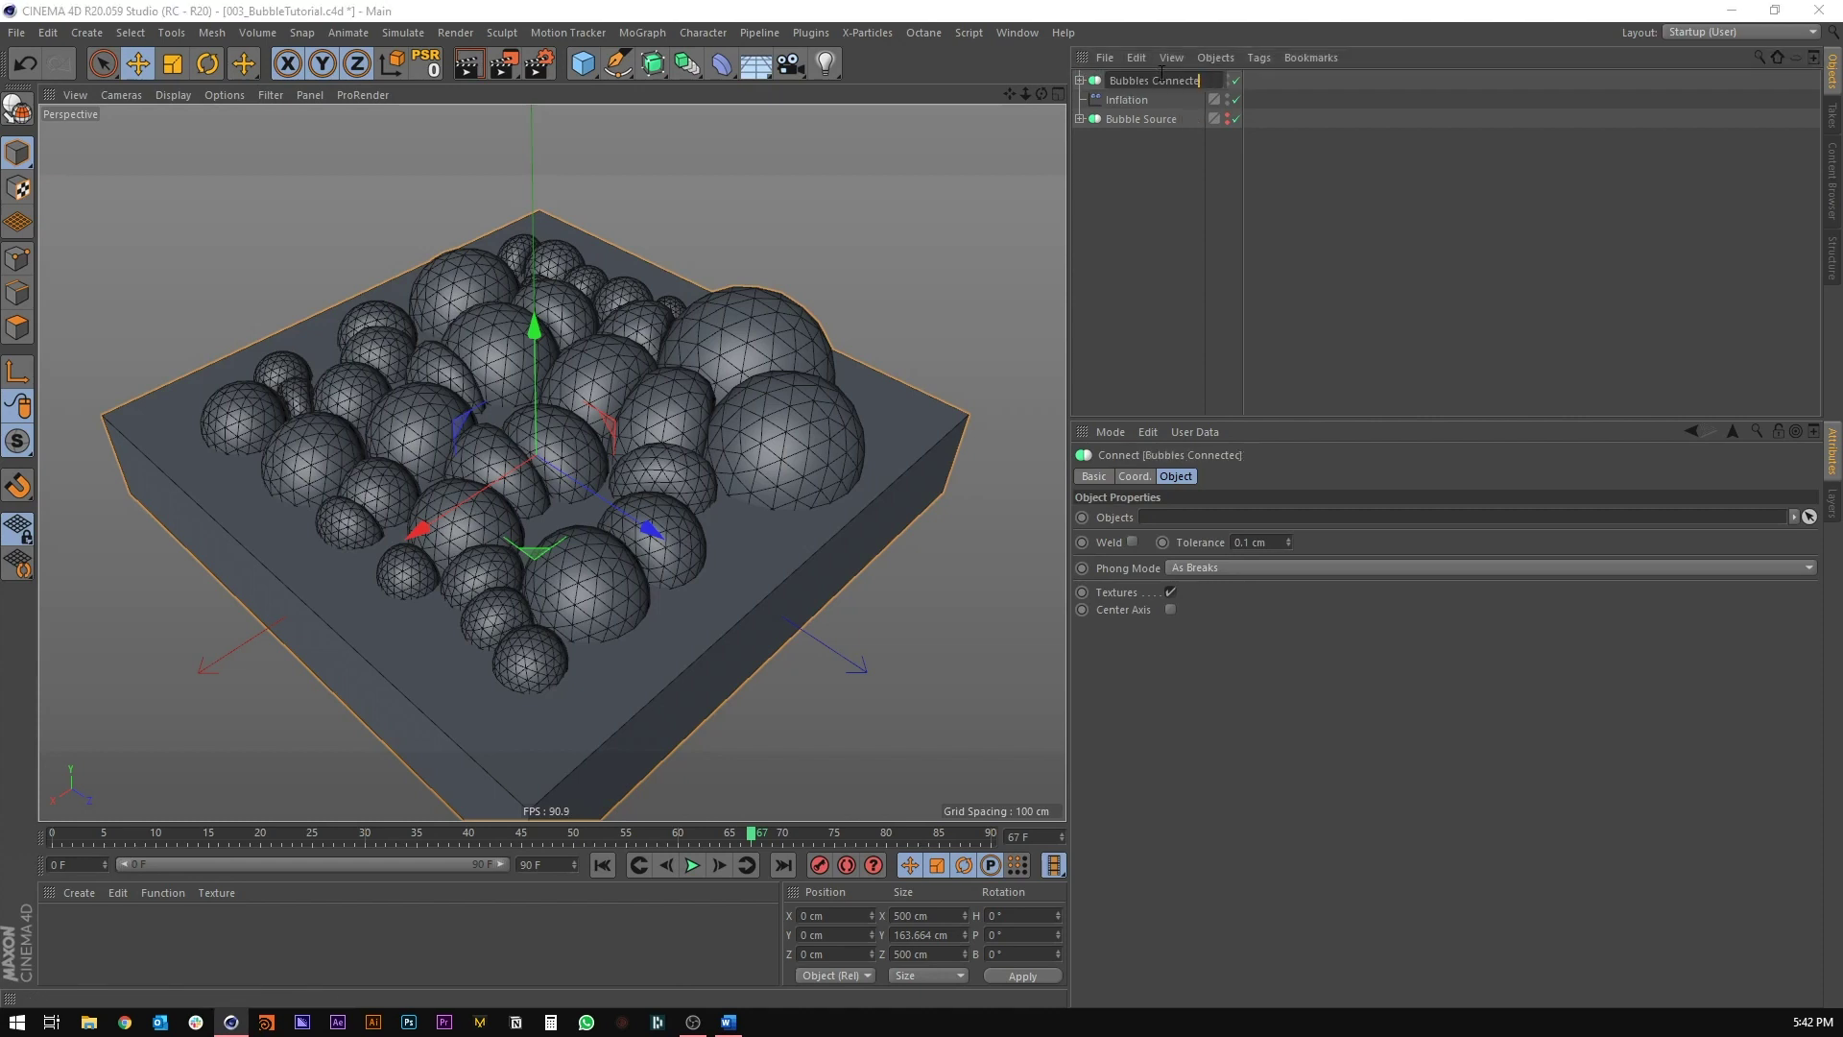
key("ctrl+s")
left_click(584, 63)
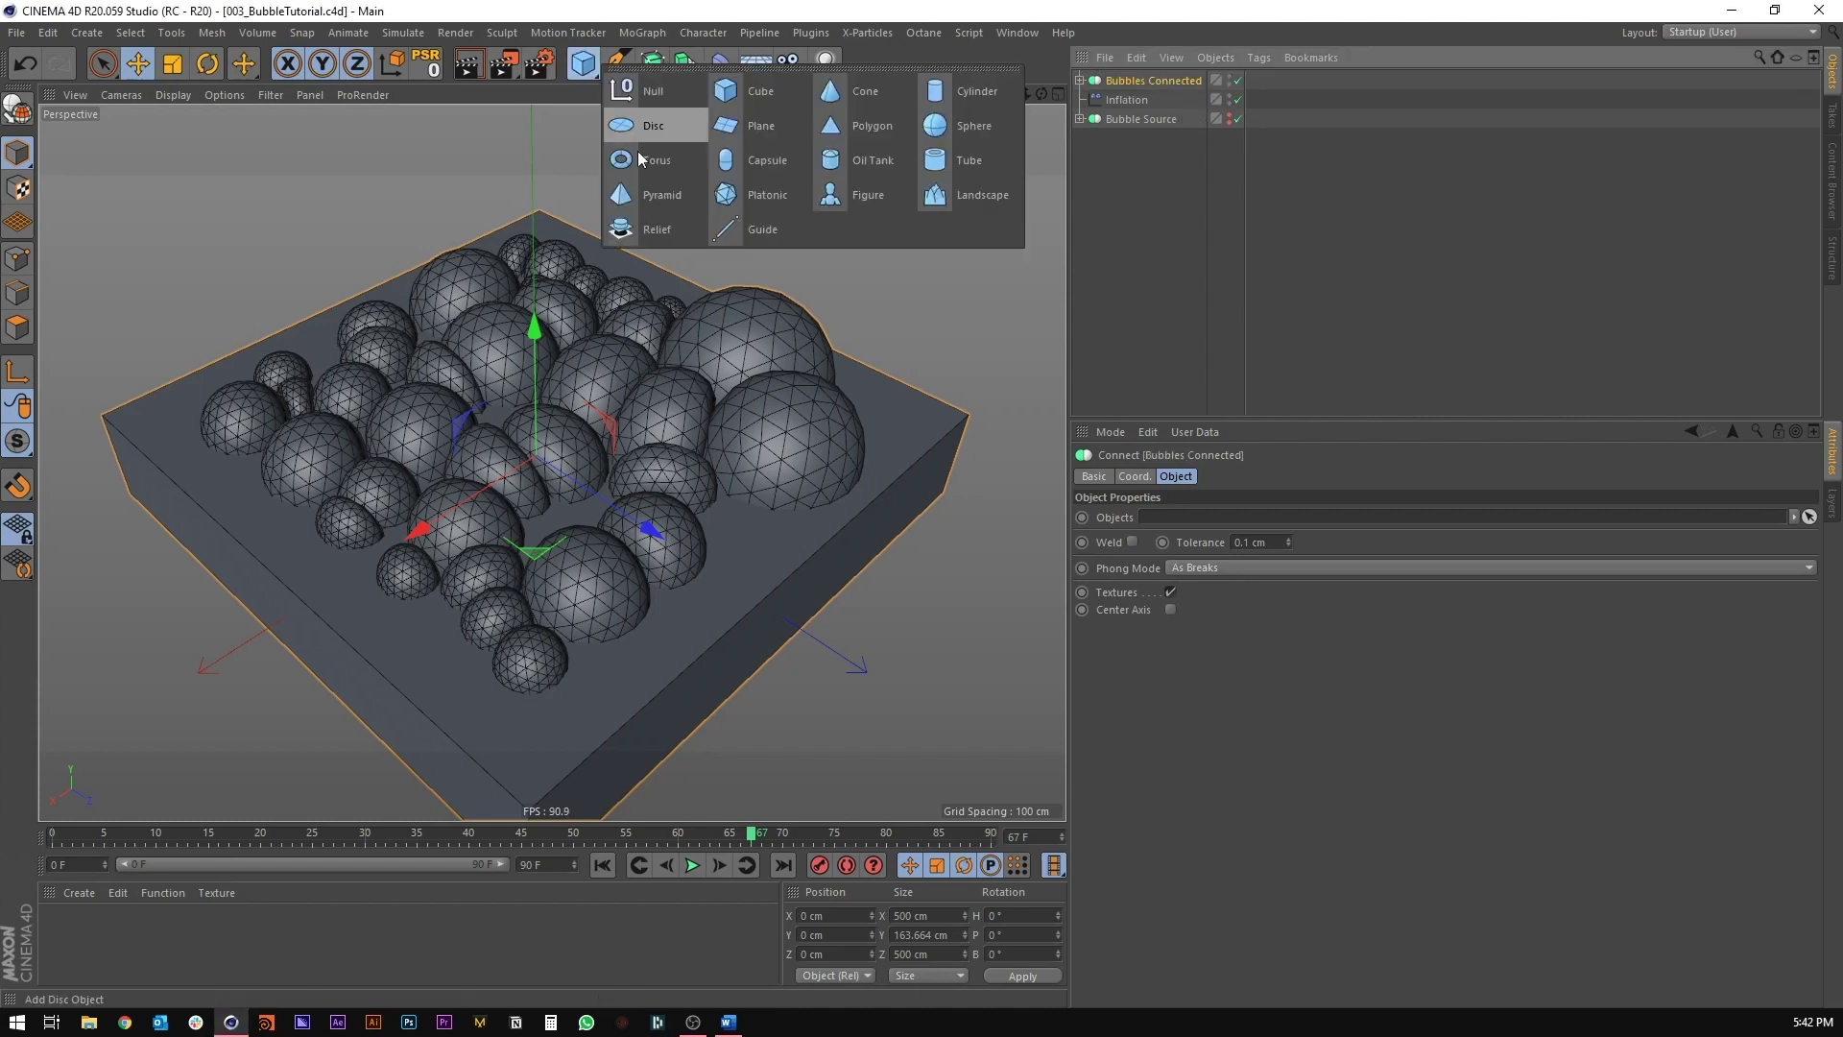
left_click(762, 126, "shift")
key("ctrl+z")
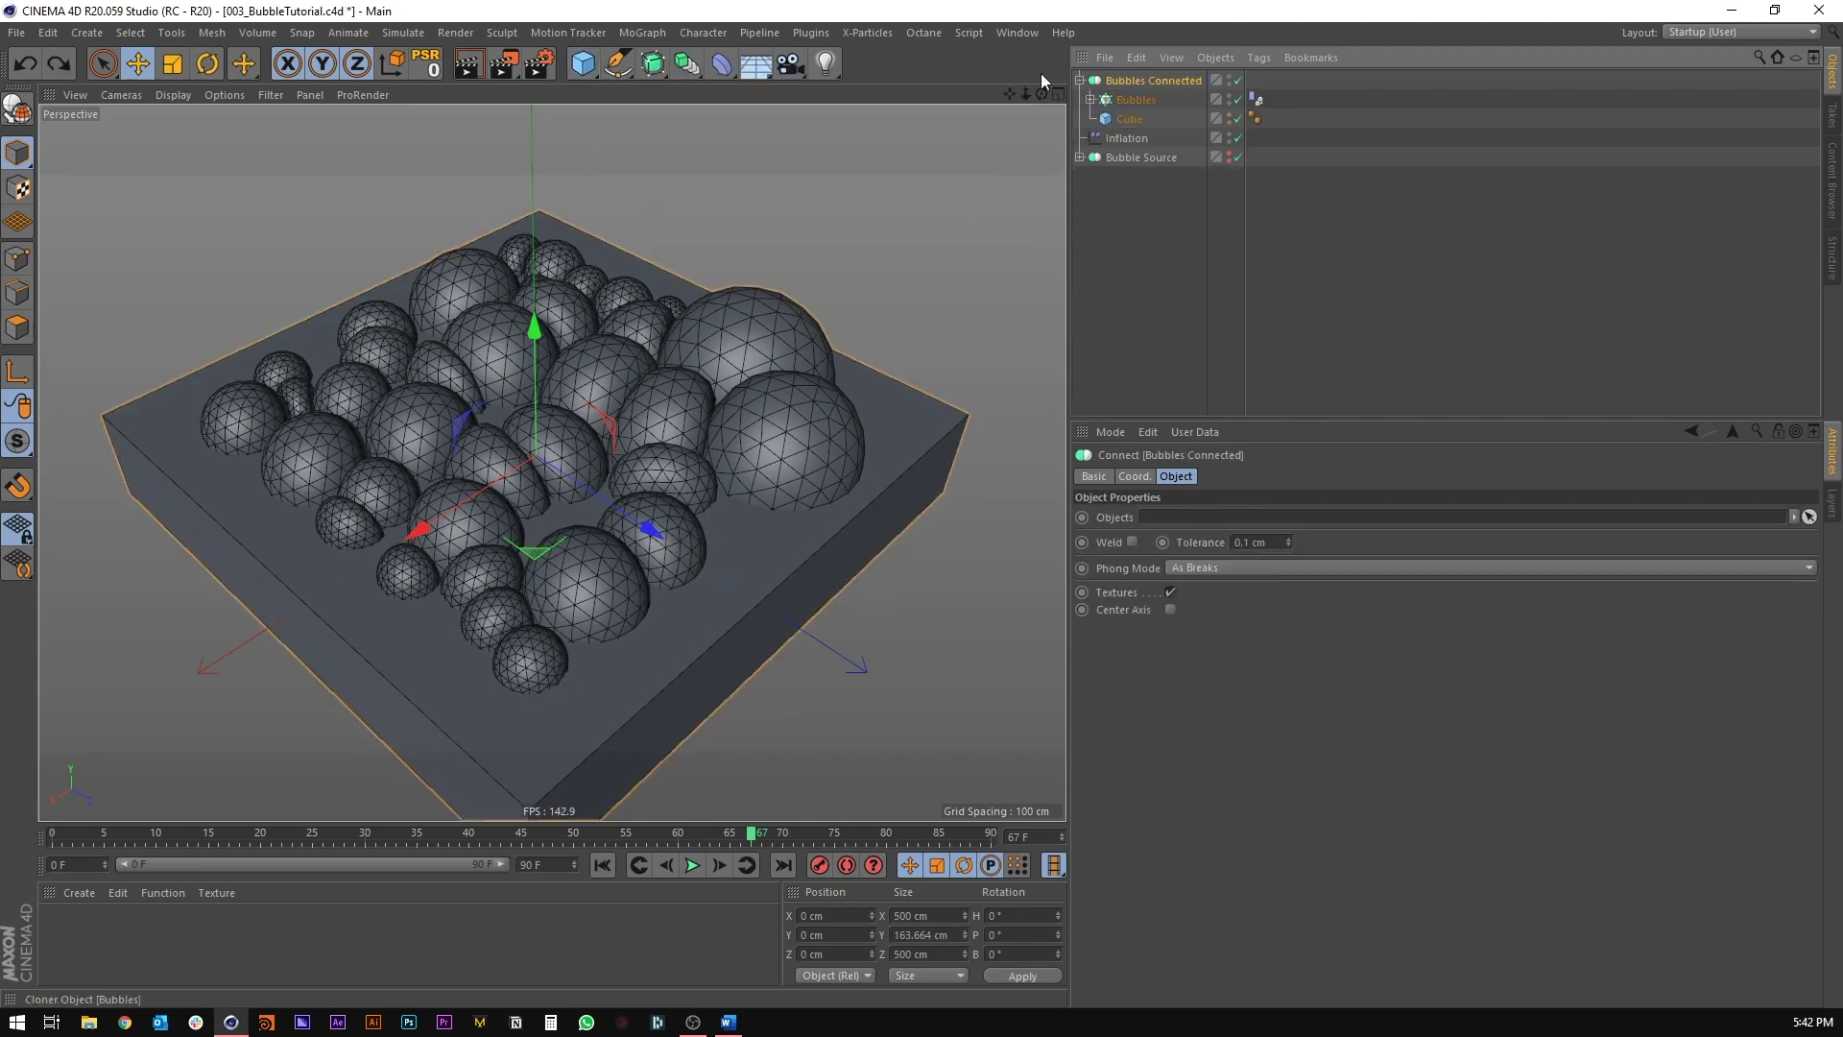
Step: Add a Plane primitive and raise it above the bubbles to about 124 cm in Y
left_click(583, 63)
left_click(762, 125)
left_click_drag(534, 326, 506, 483)
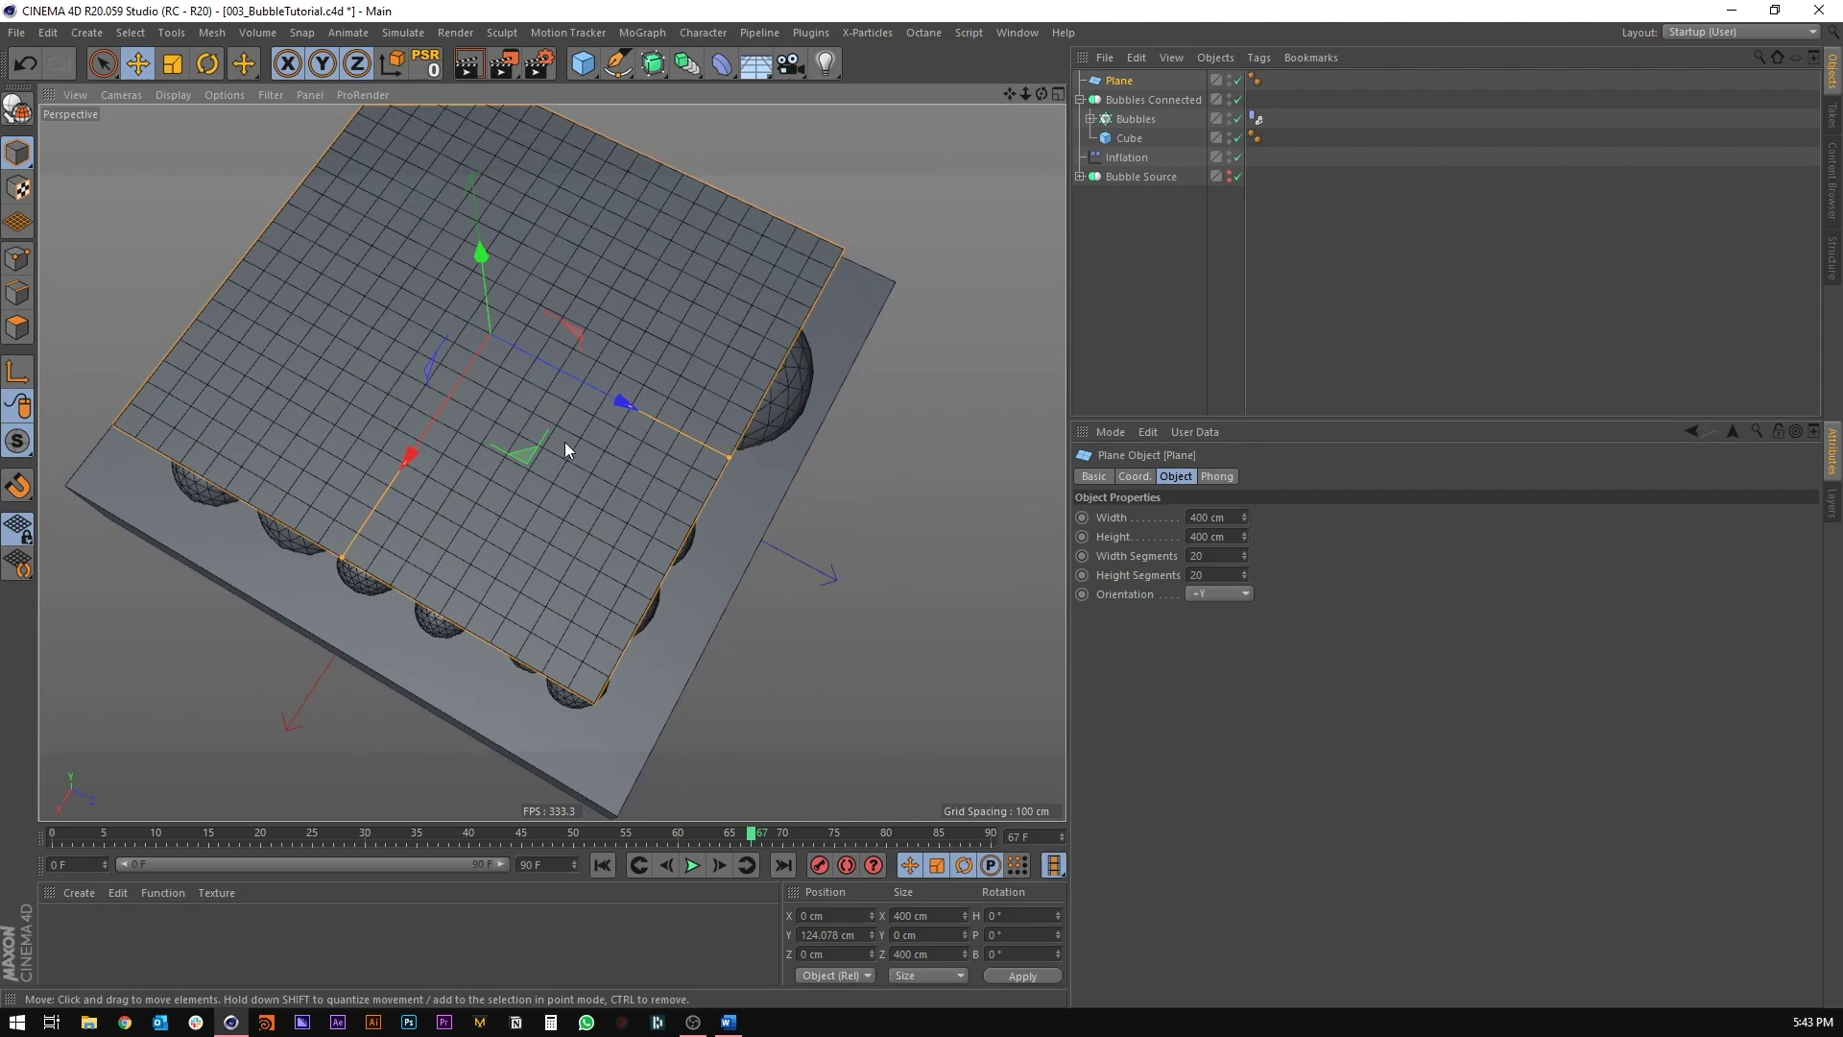
left_click(1080, 100)
Step: Scale the plane uniformly in the Top view to about 495 cm square, just inside the cube's edges
middle_click(678, 331)
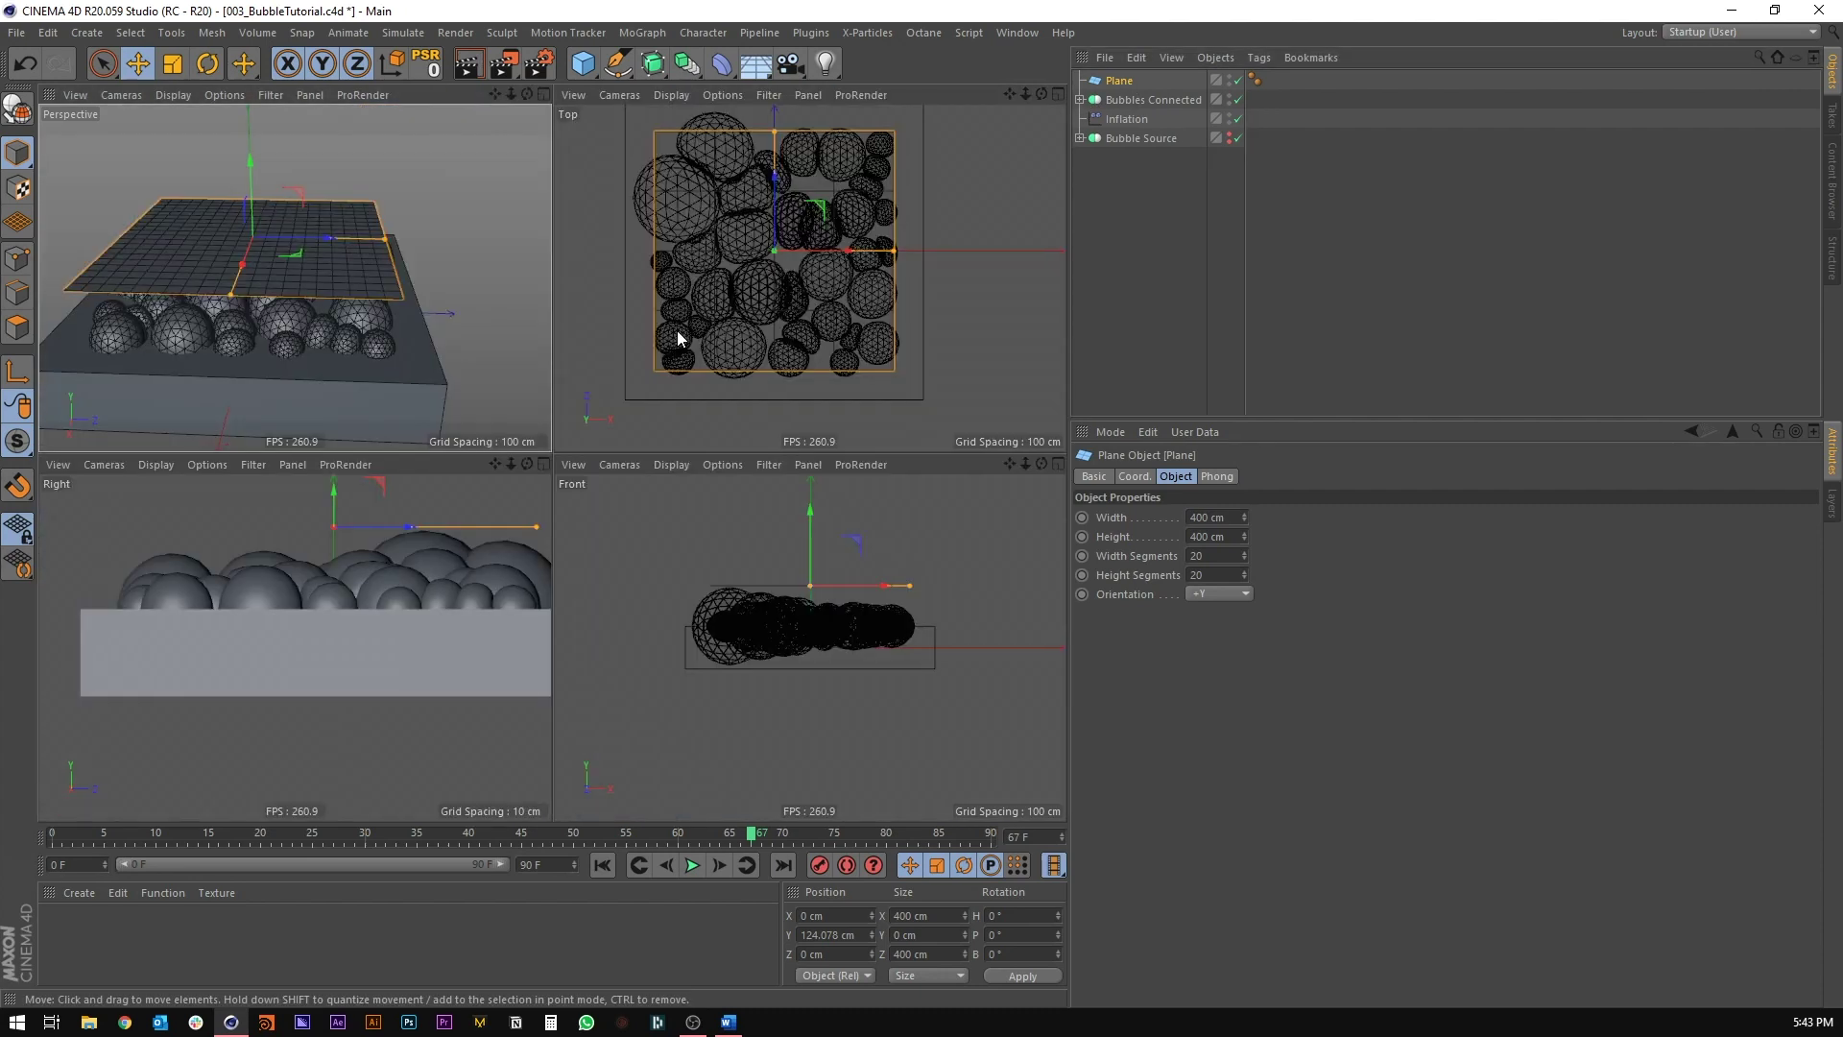
middle_click(678, 336)
key("t")
left_click_drag(663, 345, 866, 231)
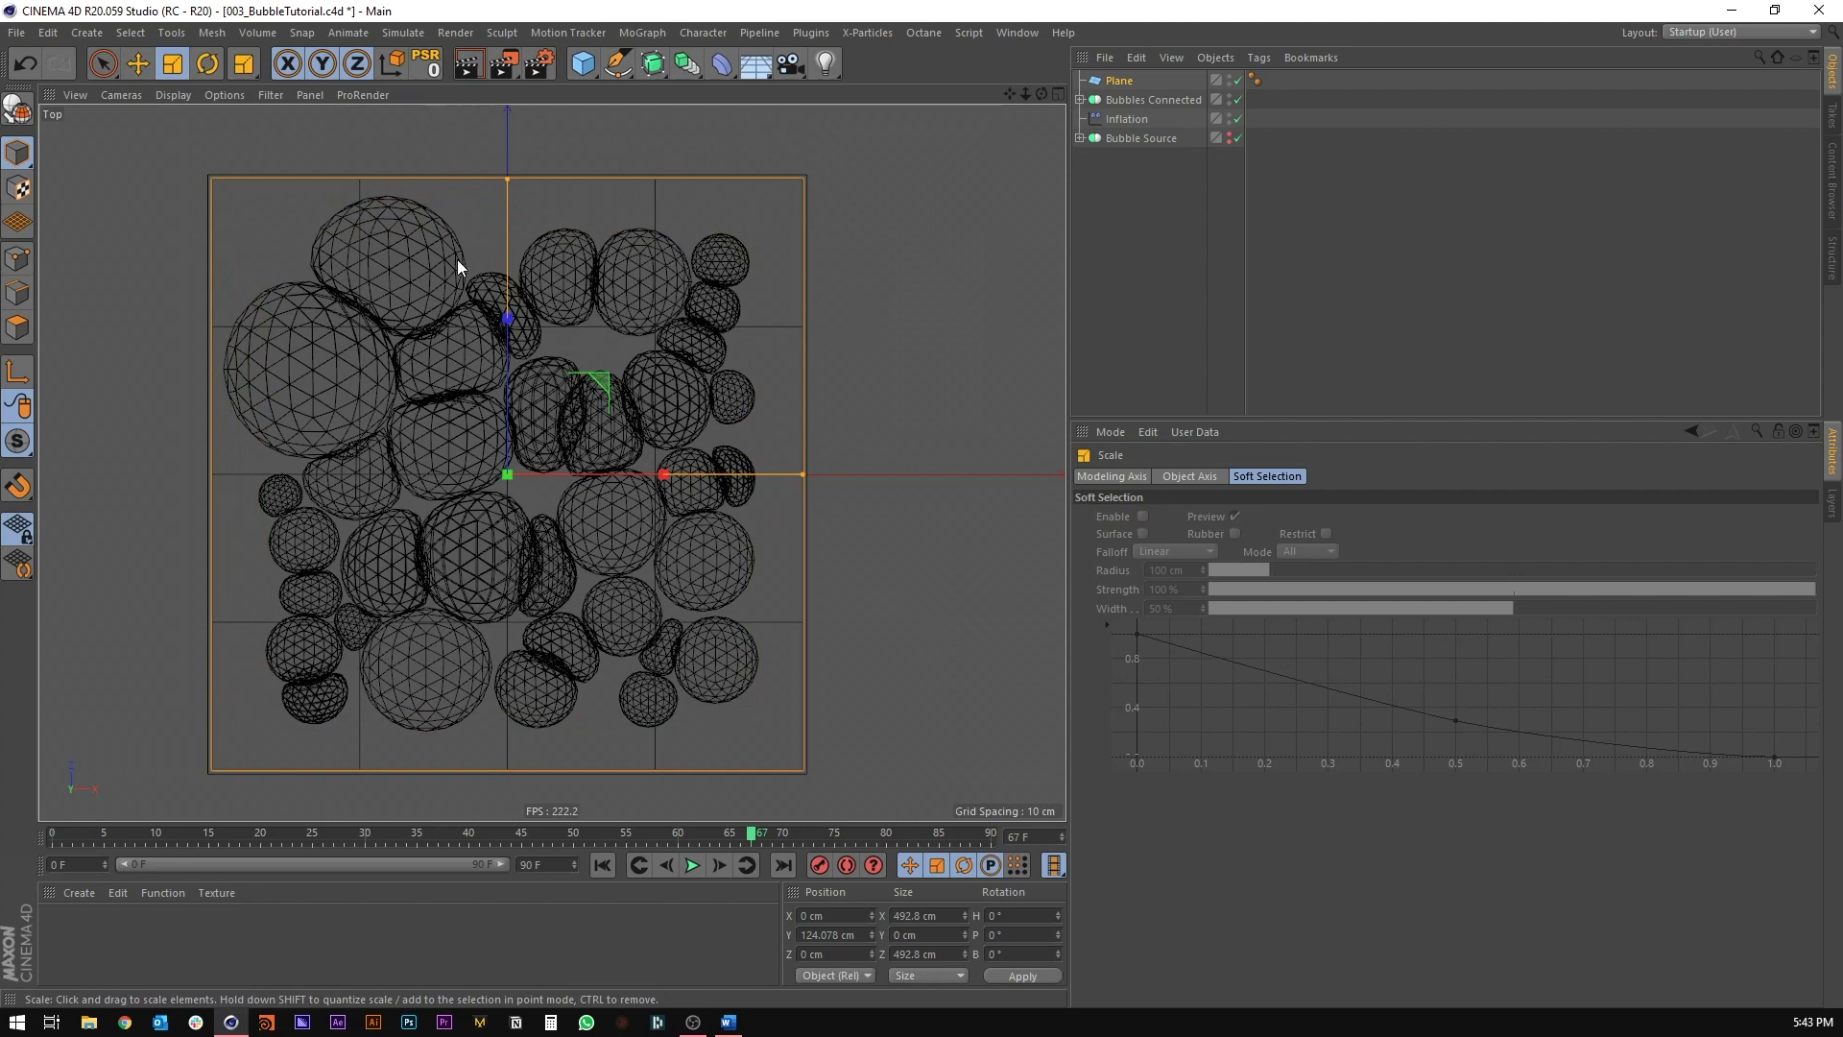
left_click_drag(710, 236, 717, 240)
middle_click(717, 240)
middle_click(341, 234)
left_click_drag(521, 545, 461, 549, "alt")
Step: Set the plane's width segments and height segments to 150 each
left_click(1112, 79)
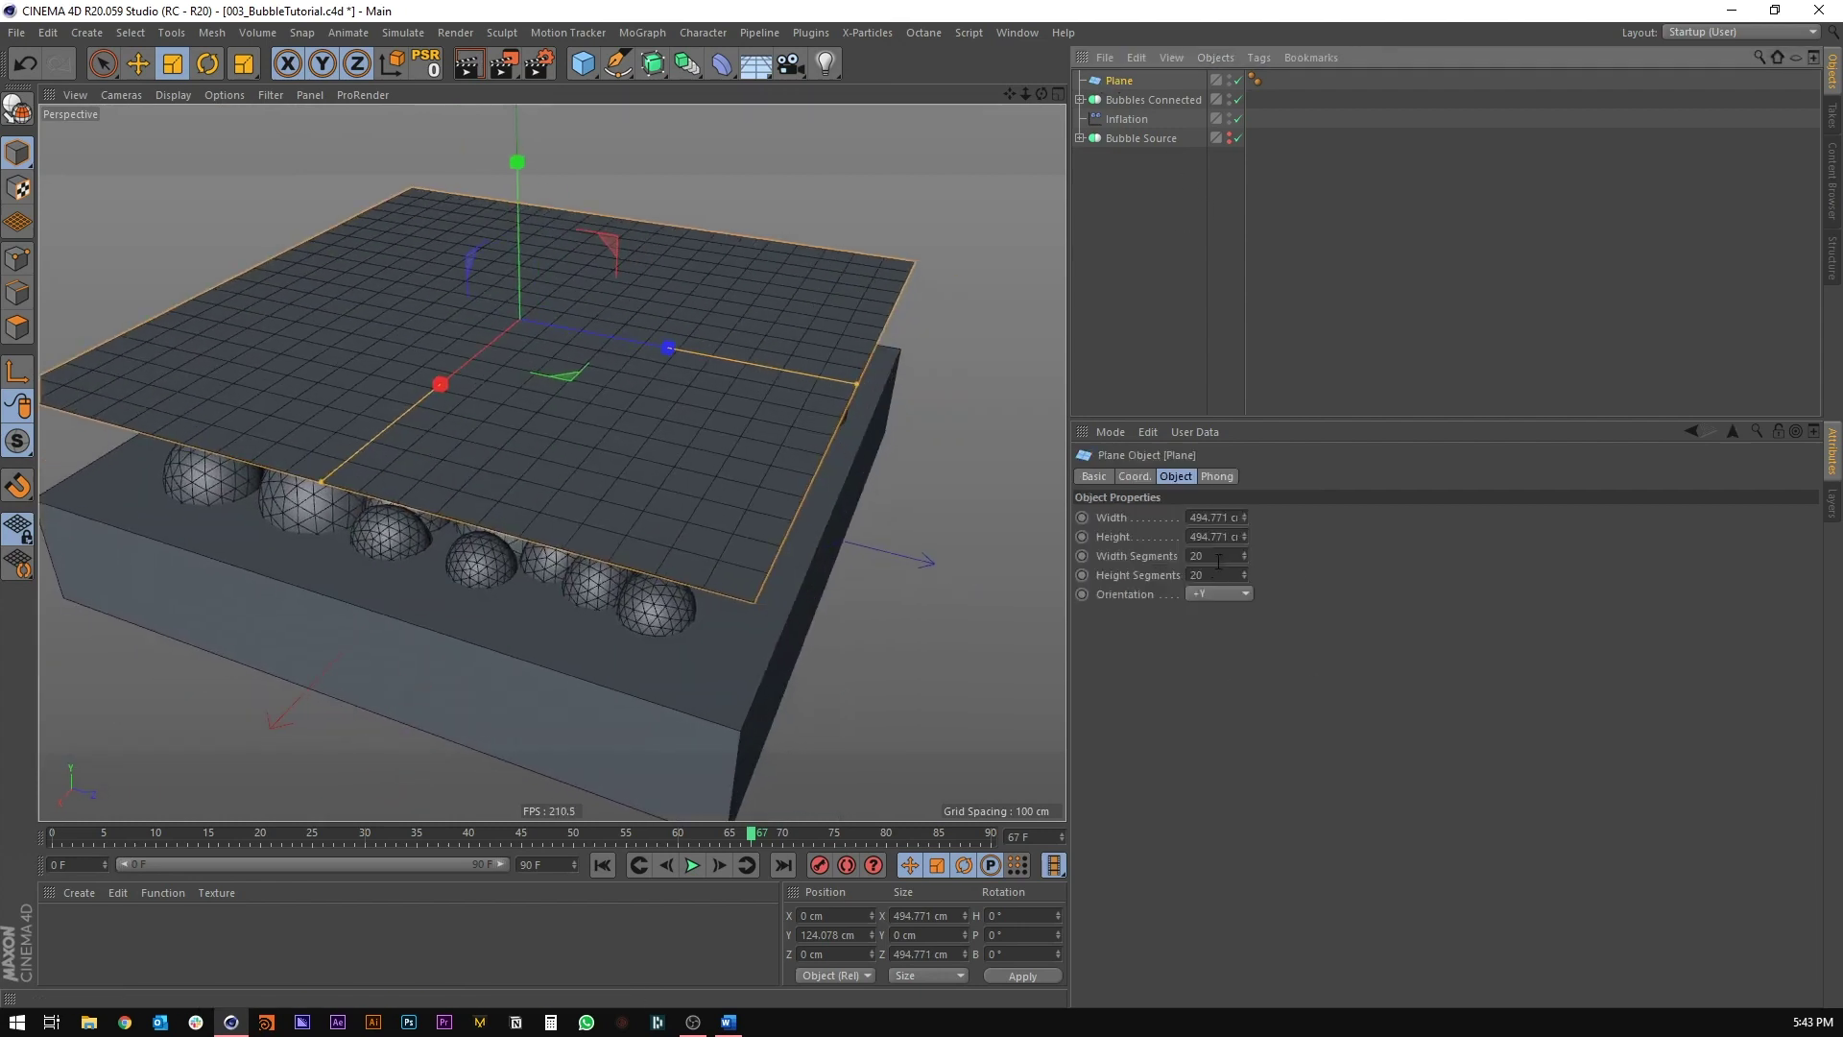
left_click_drag(1219, 557, 1014, 613)
type("150")
key("Tab")
type("150")
key("Return")
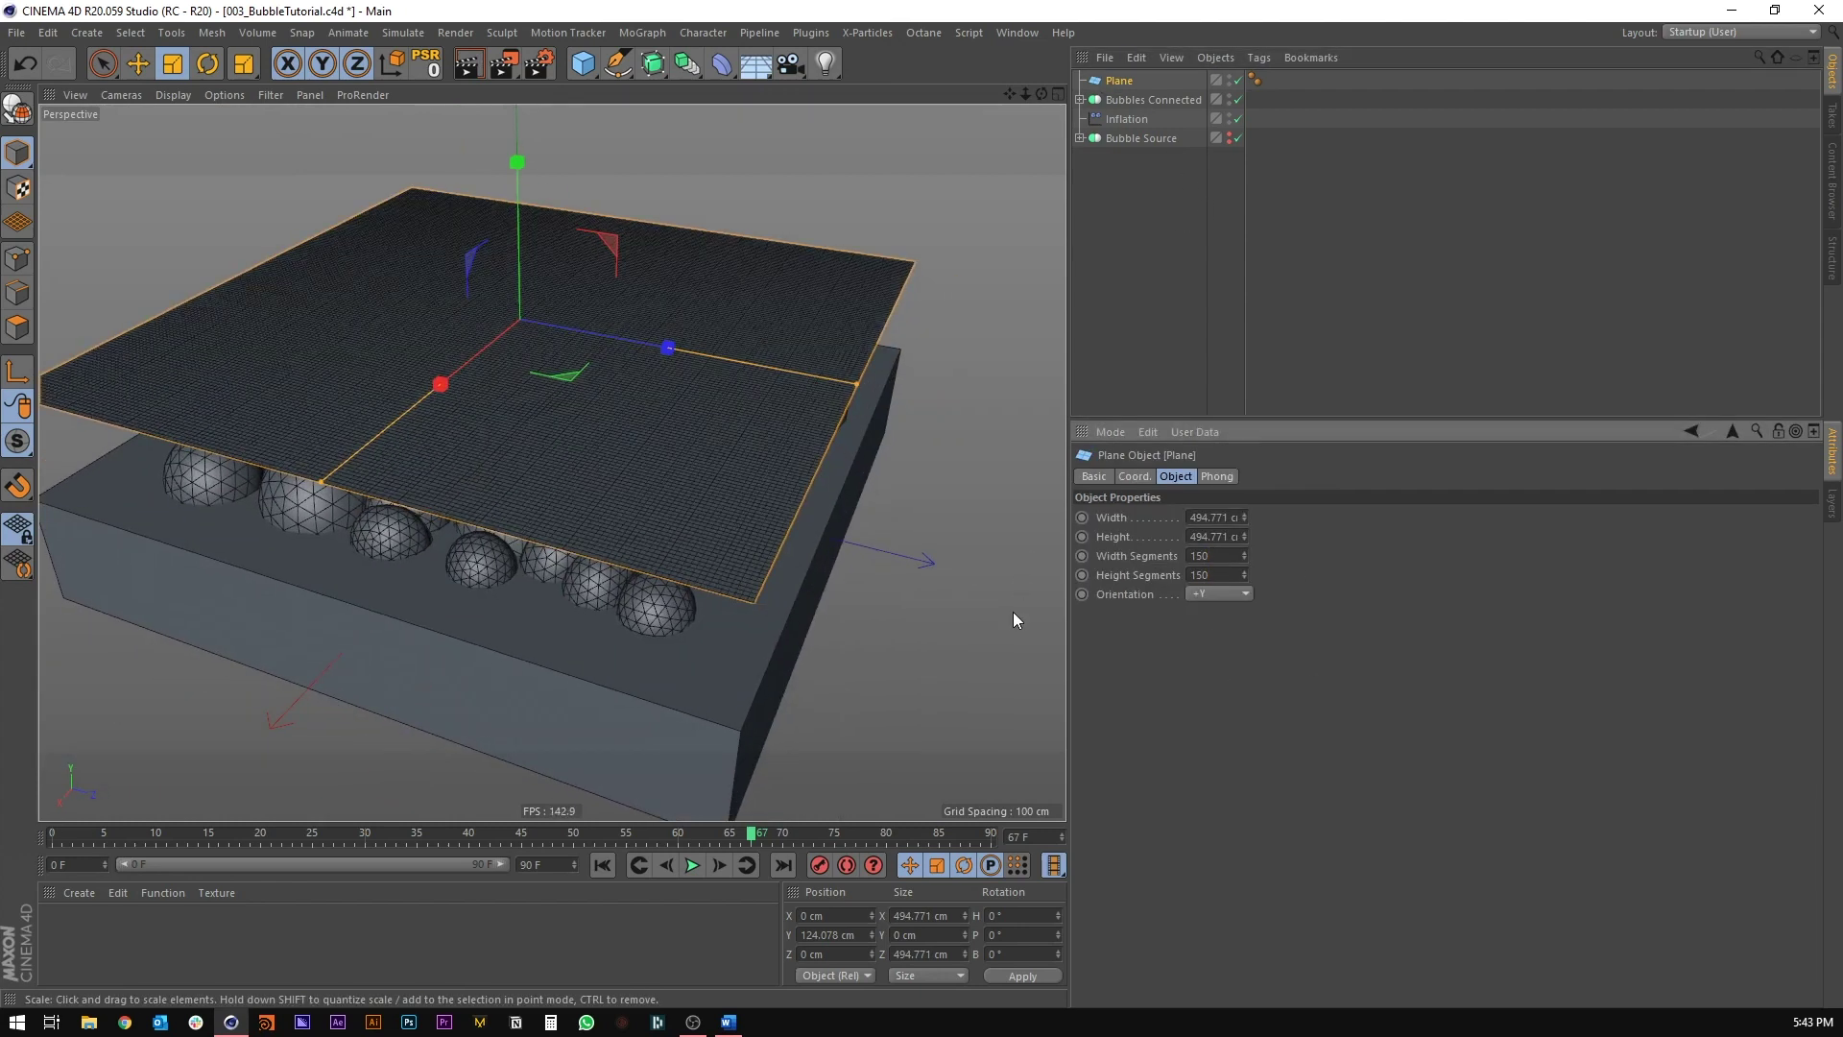
scroll(493, 428, "up", 5)
scroll(499, 411, "up", 3)
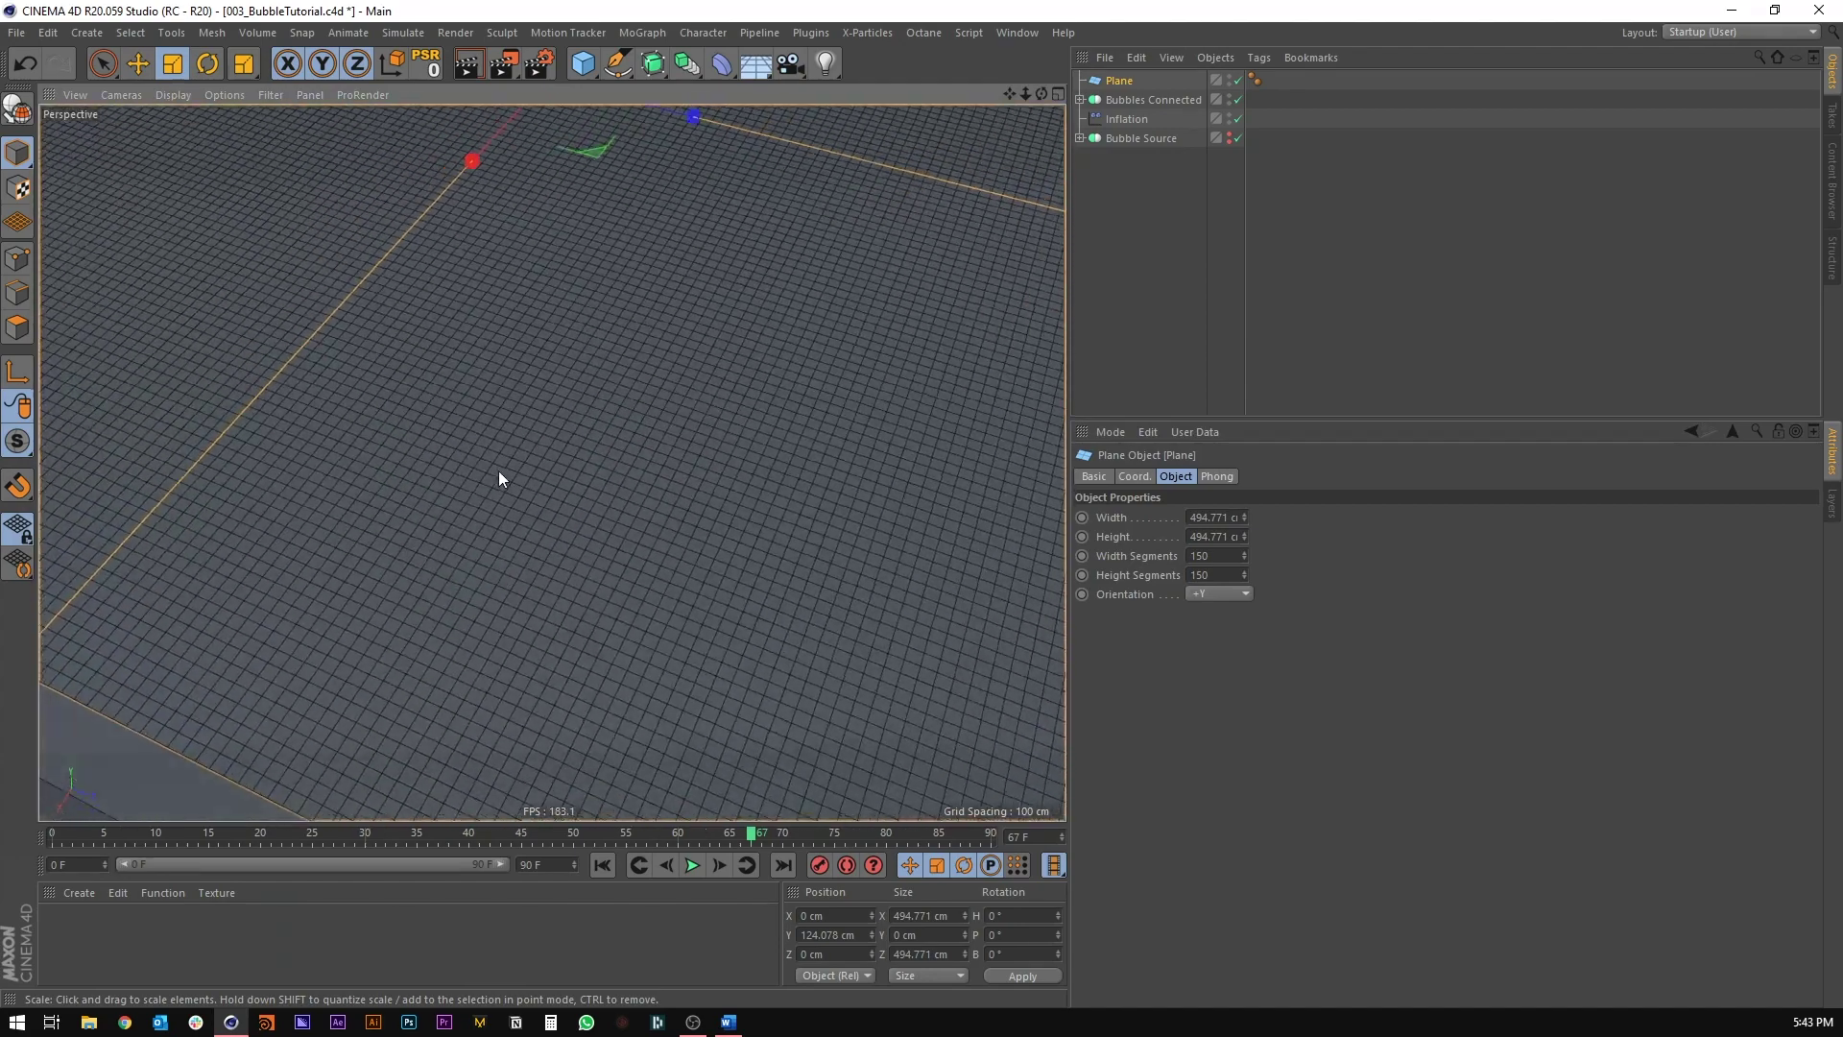
scroll(498, 468, "down", 6)
left_click_drag(467, 428, 511, 355, "alt")
middle_click_drag(511, 355, 499, 434, "alt")
left_click_drag(498, 434, 480, 360, "alt")
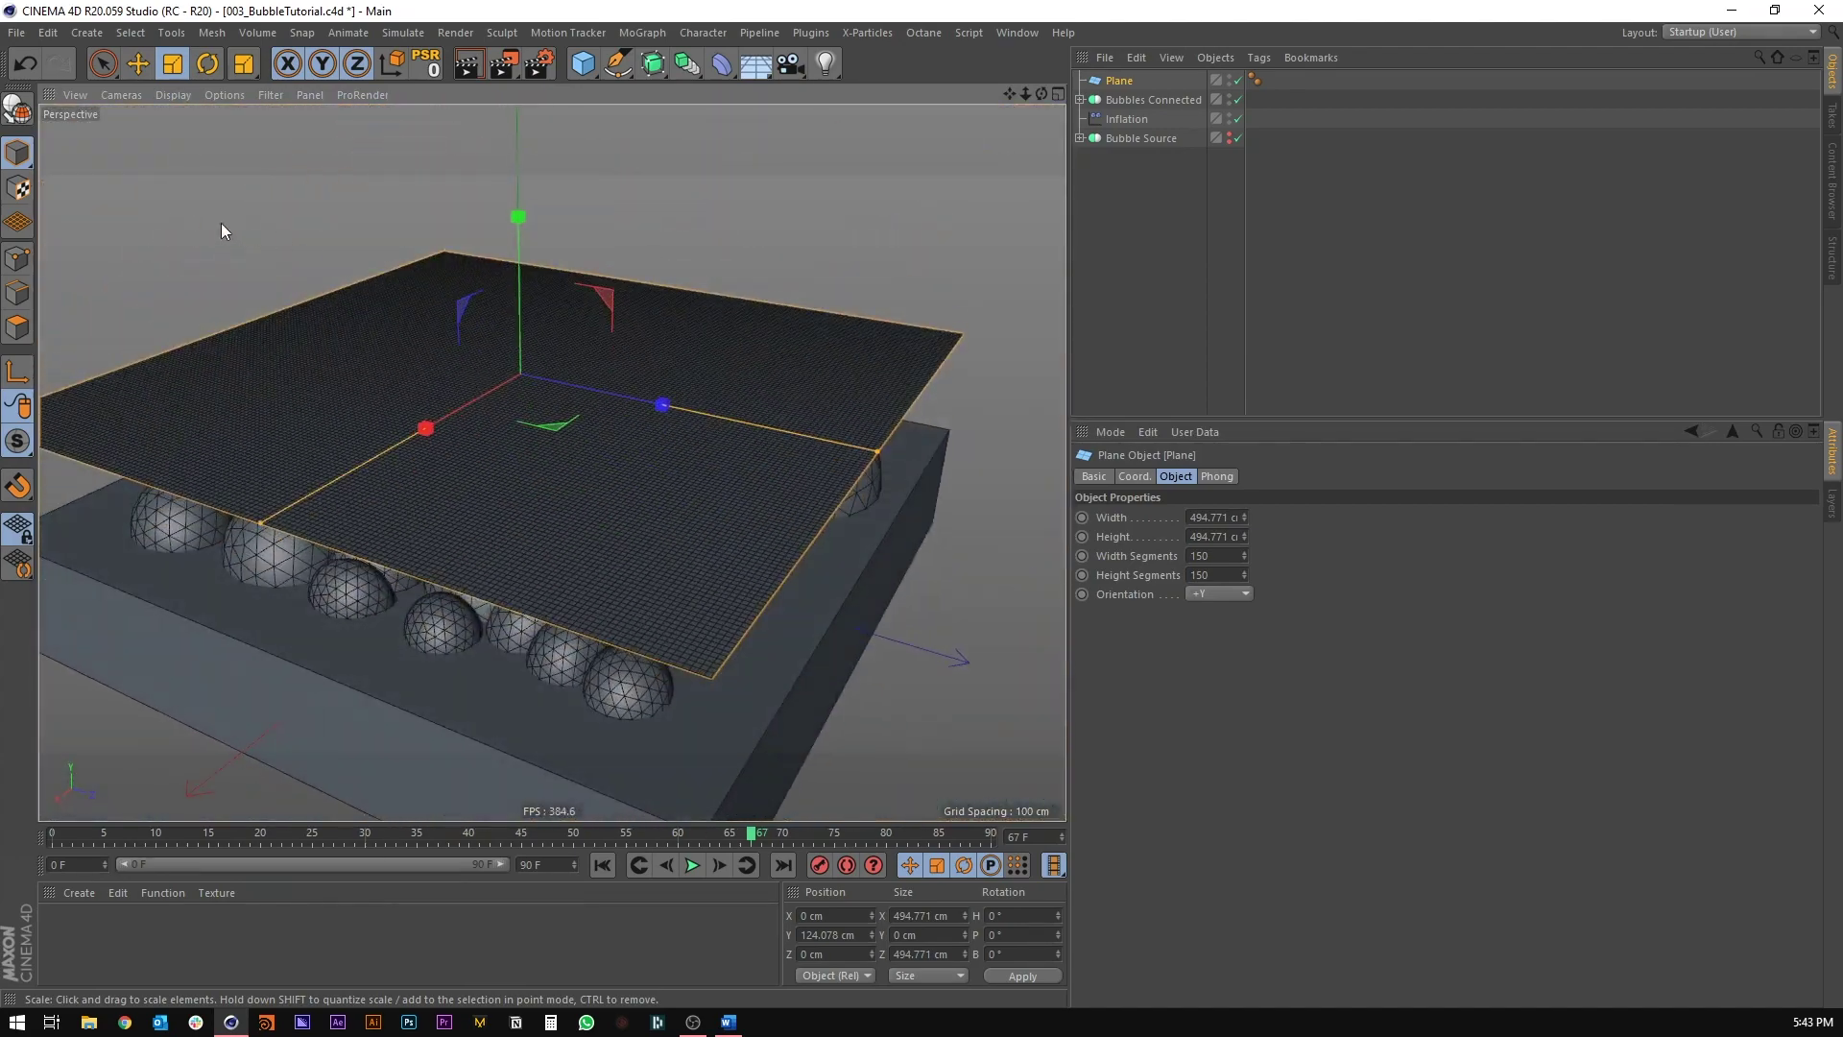
Step: Check the plane's clearance above the tallest bubbles in the Right view with Gouraud shading and lines, scrubbing around frame 64
left_click(138, 63)
left_click_drag(659, 434, 763, 353, "alt")
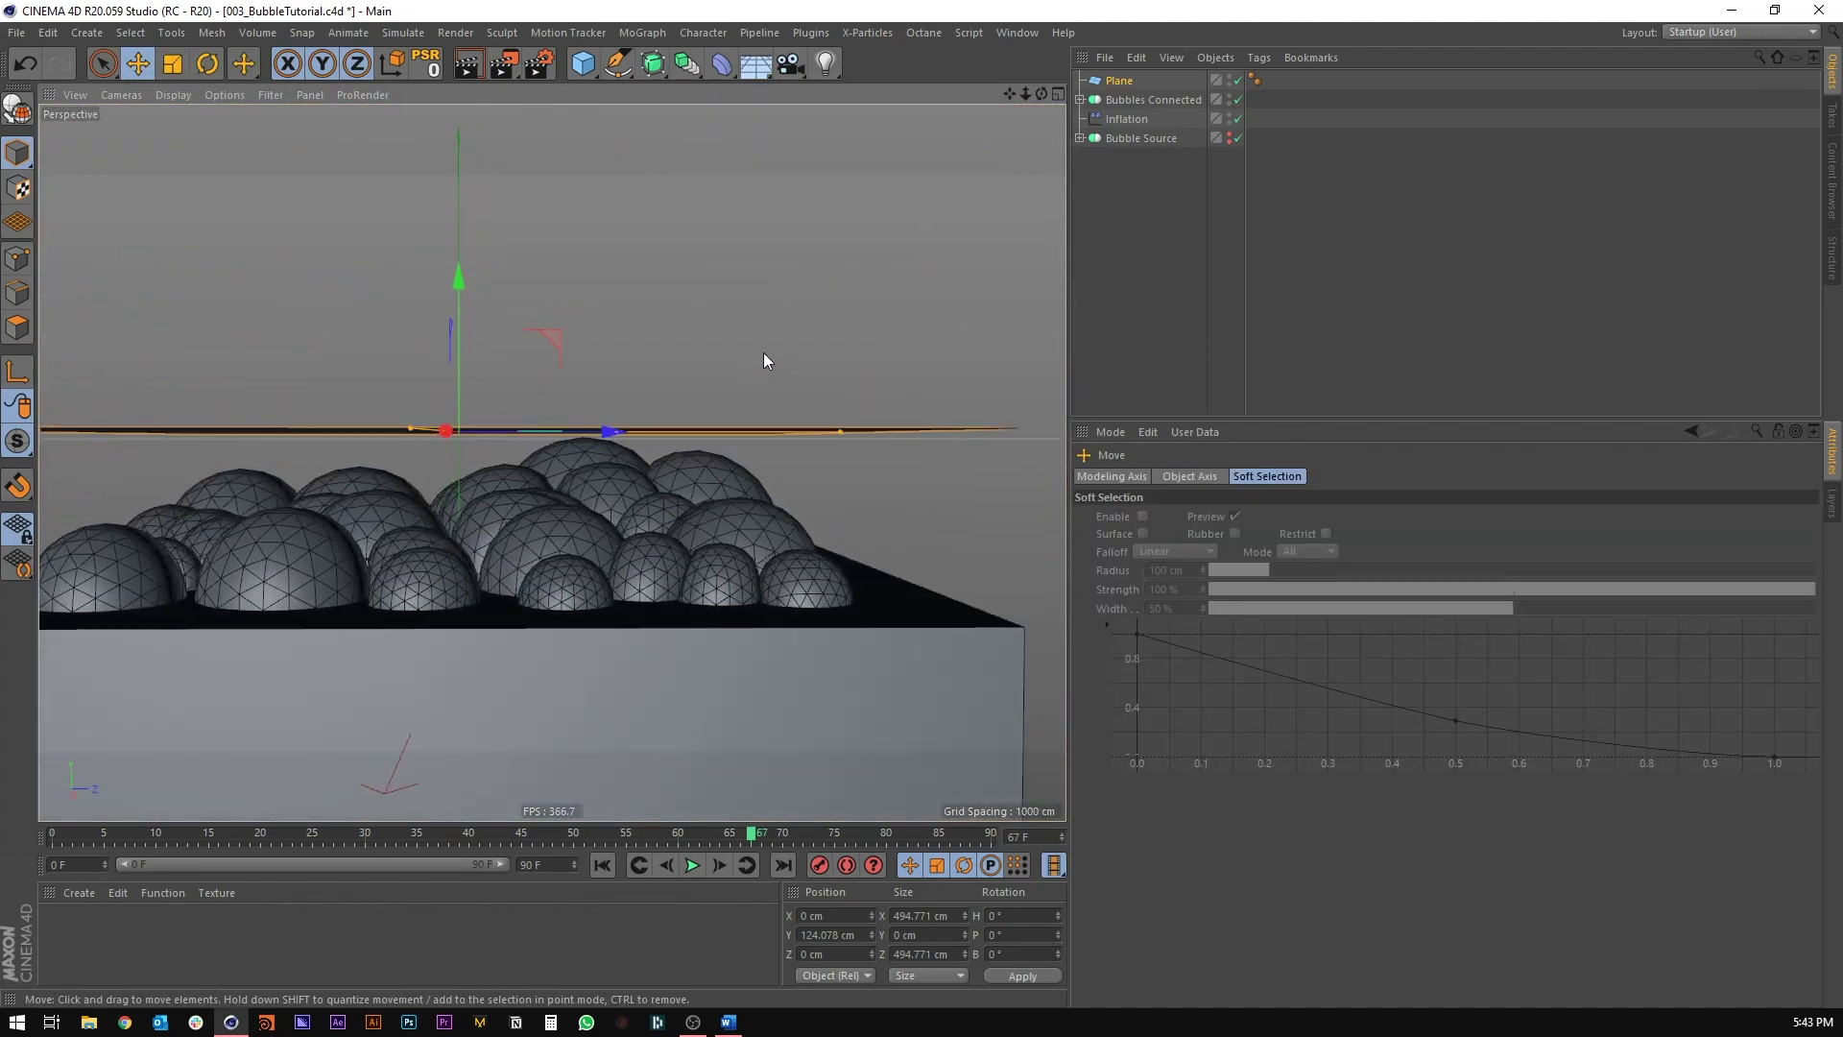
middle_click(557, 474)
middle_click(348, 601)
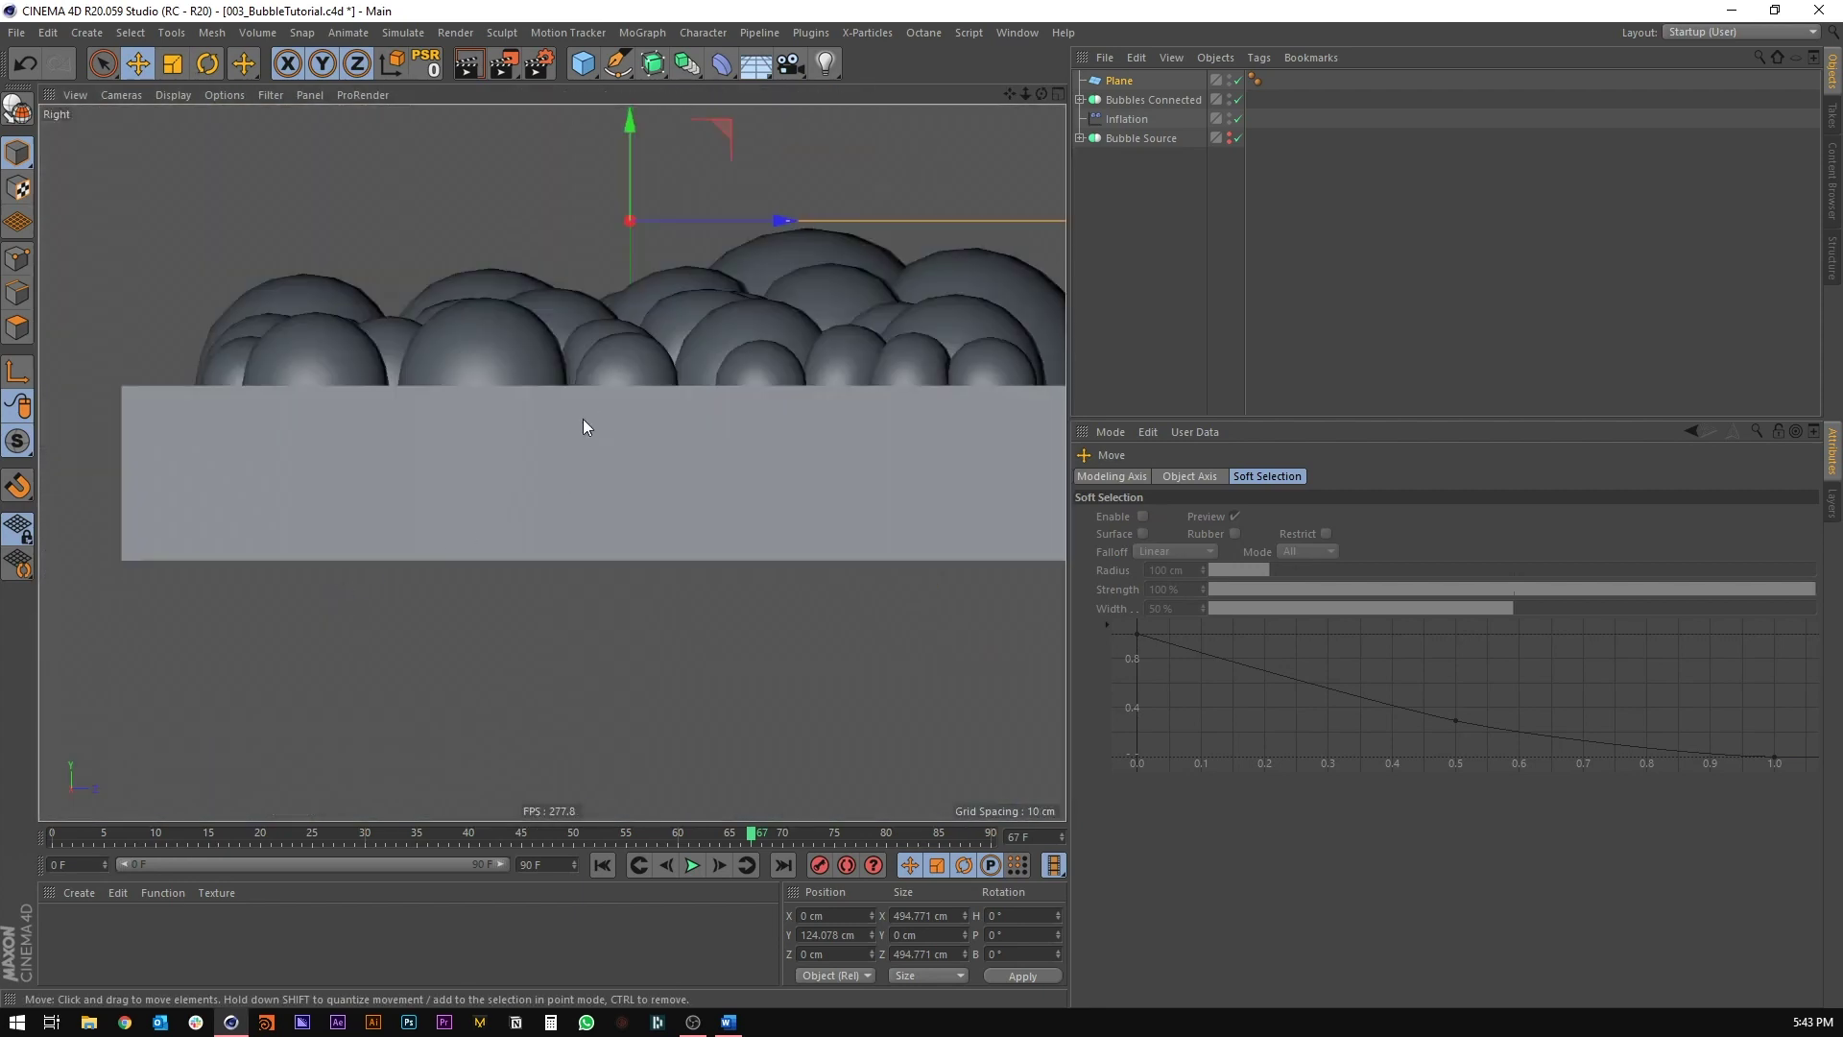
middle_click_drag(583, 419, 308, 534, "alt")
key("n")
key("b")
middle_click_drag(387, 385, 510, 407, "alt")
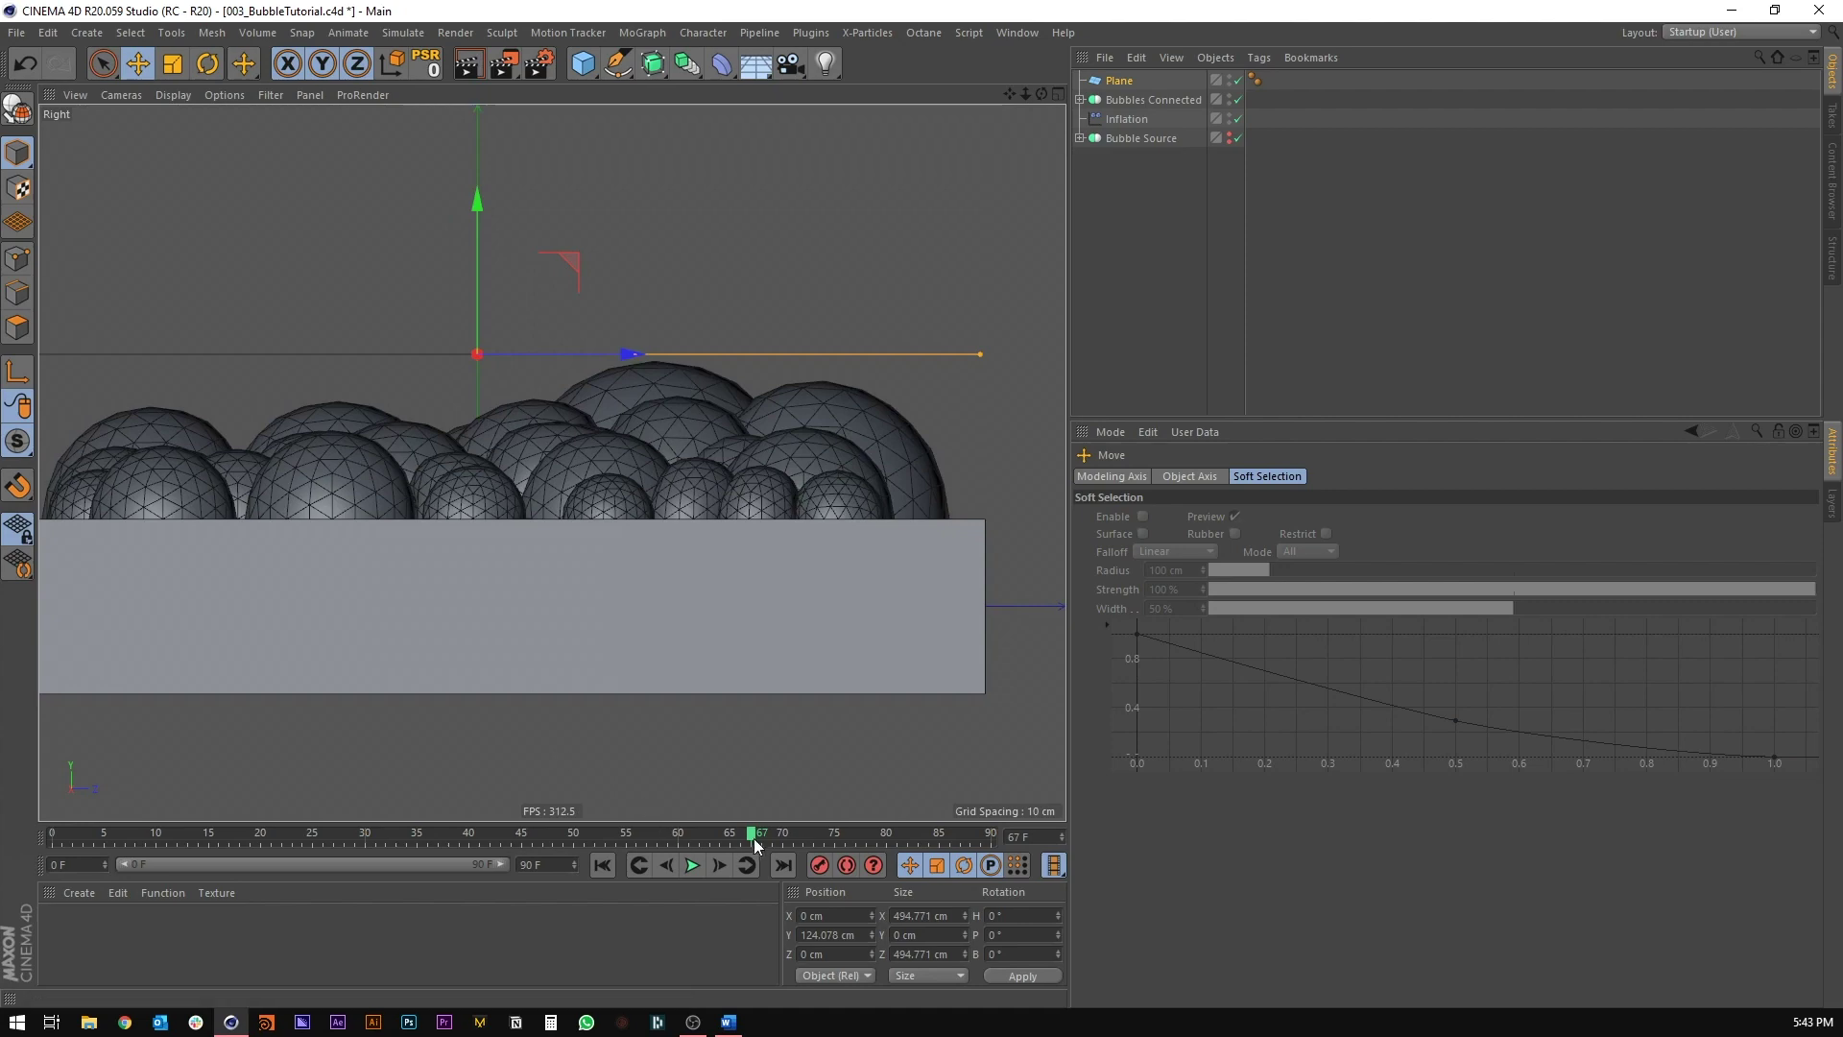
left_click_drag(864, 833, 722, 860)
key("F1")
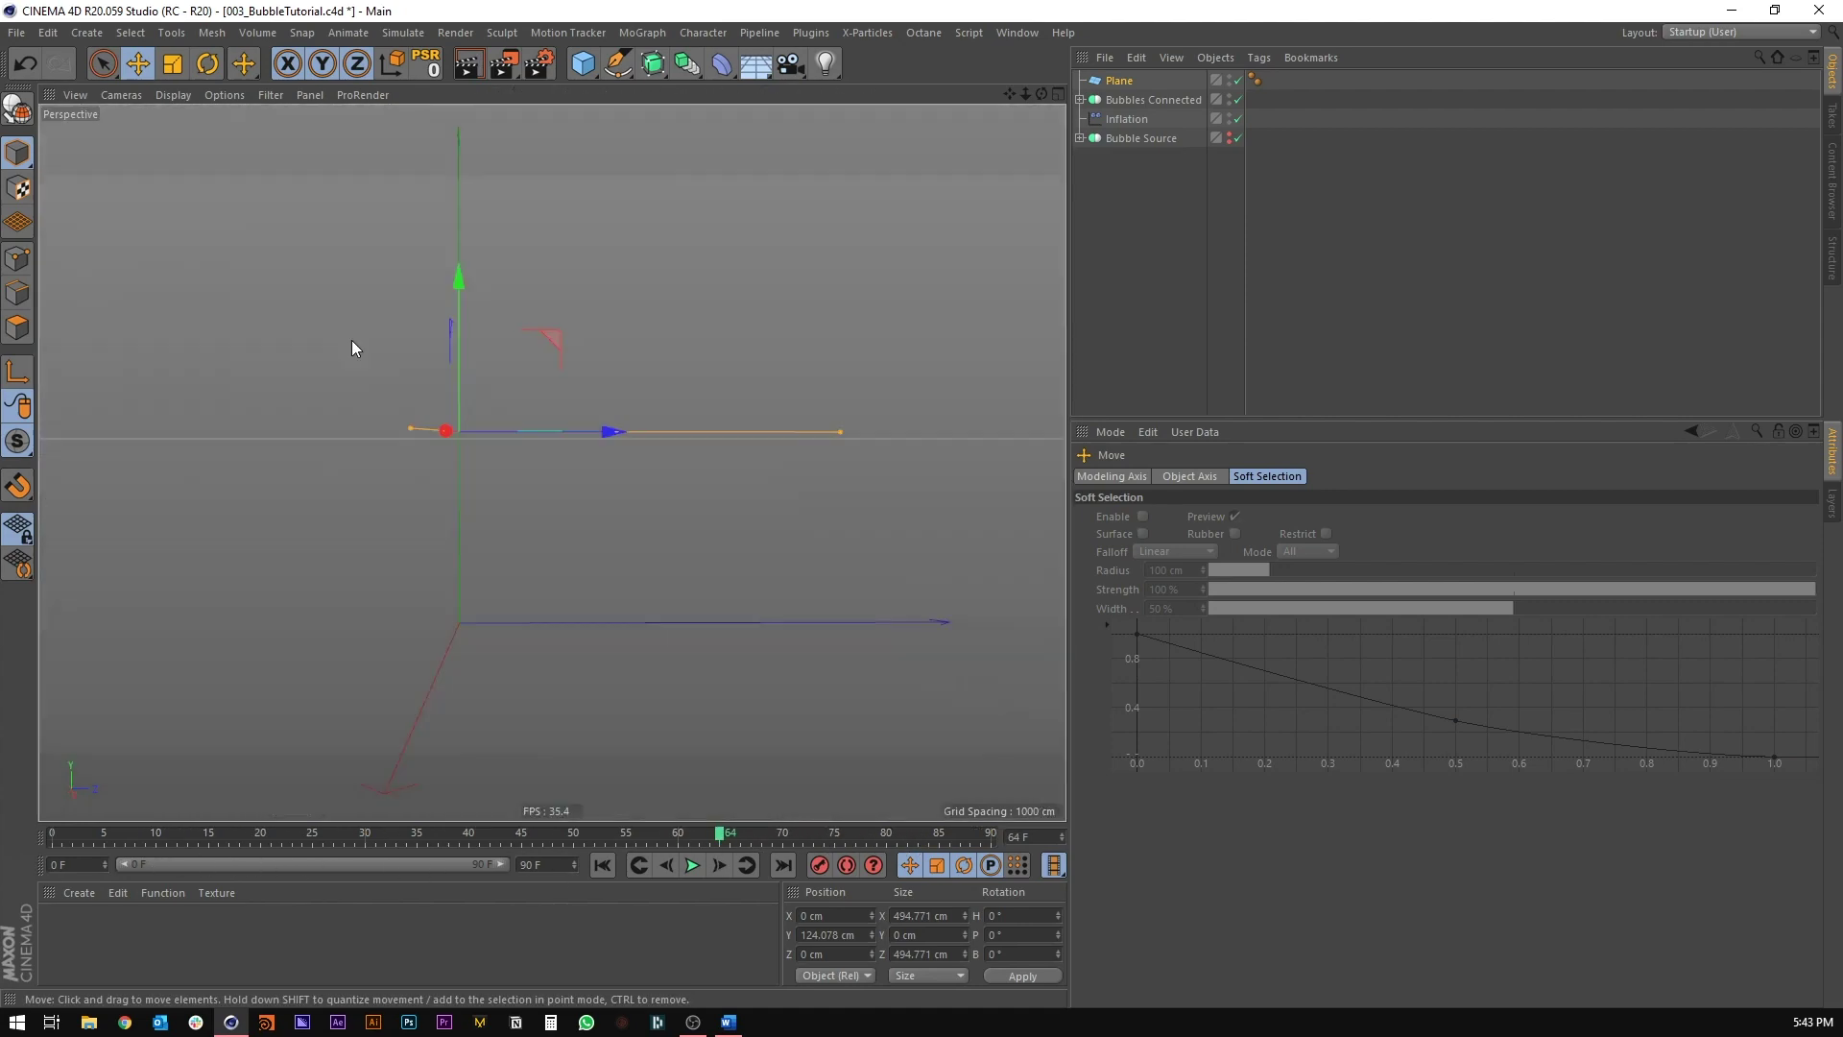
left_click_drag(352, 340, 455, 601, "alt")
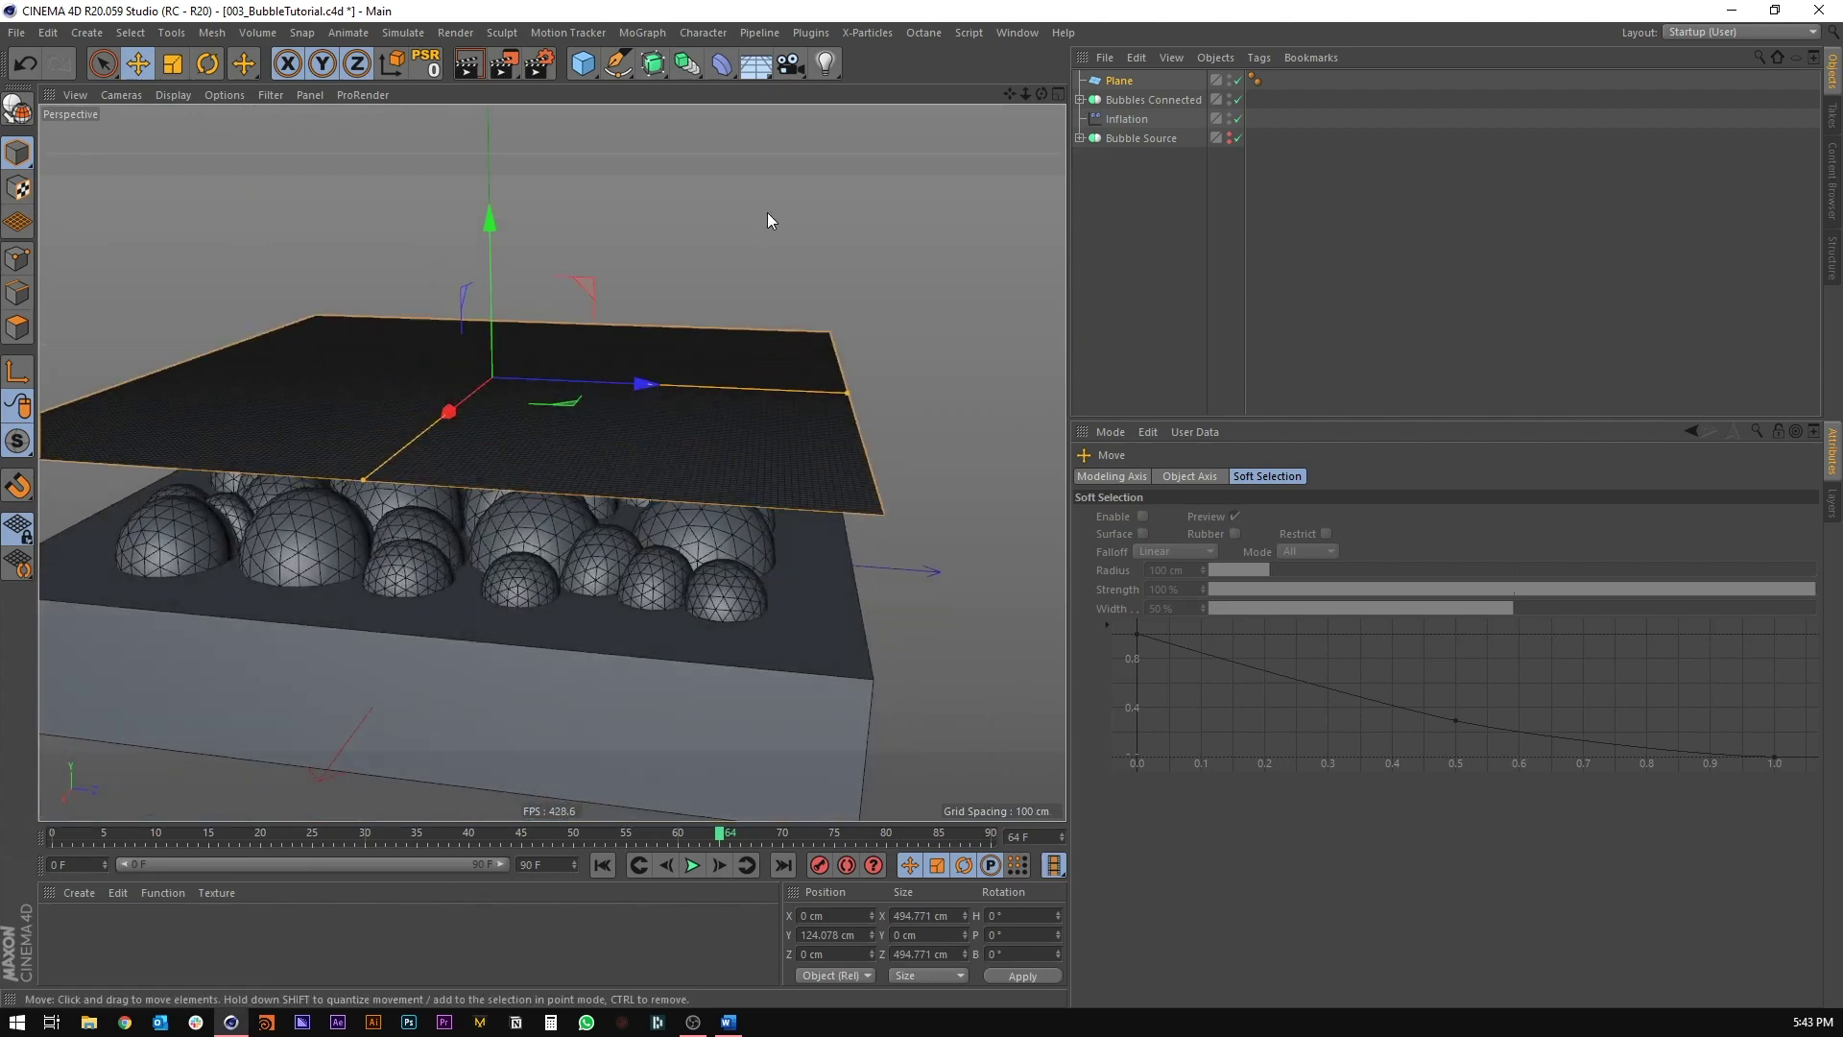
Step: Add a Shrink Wrap deformer as a child of the plane
left_click(732, 66)
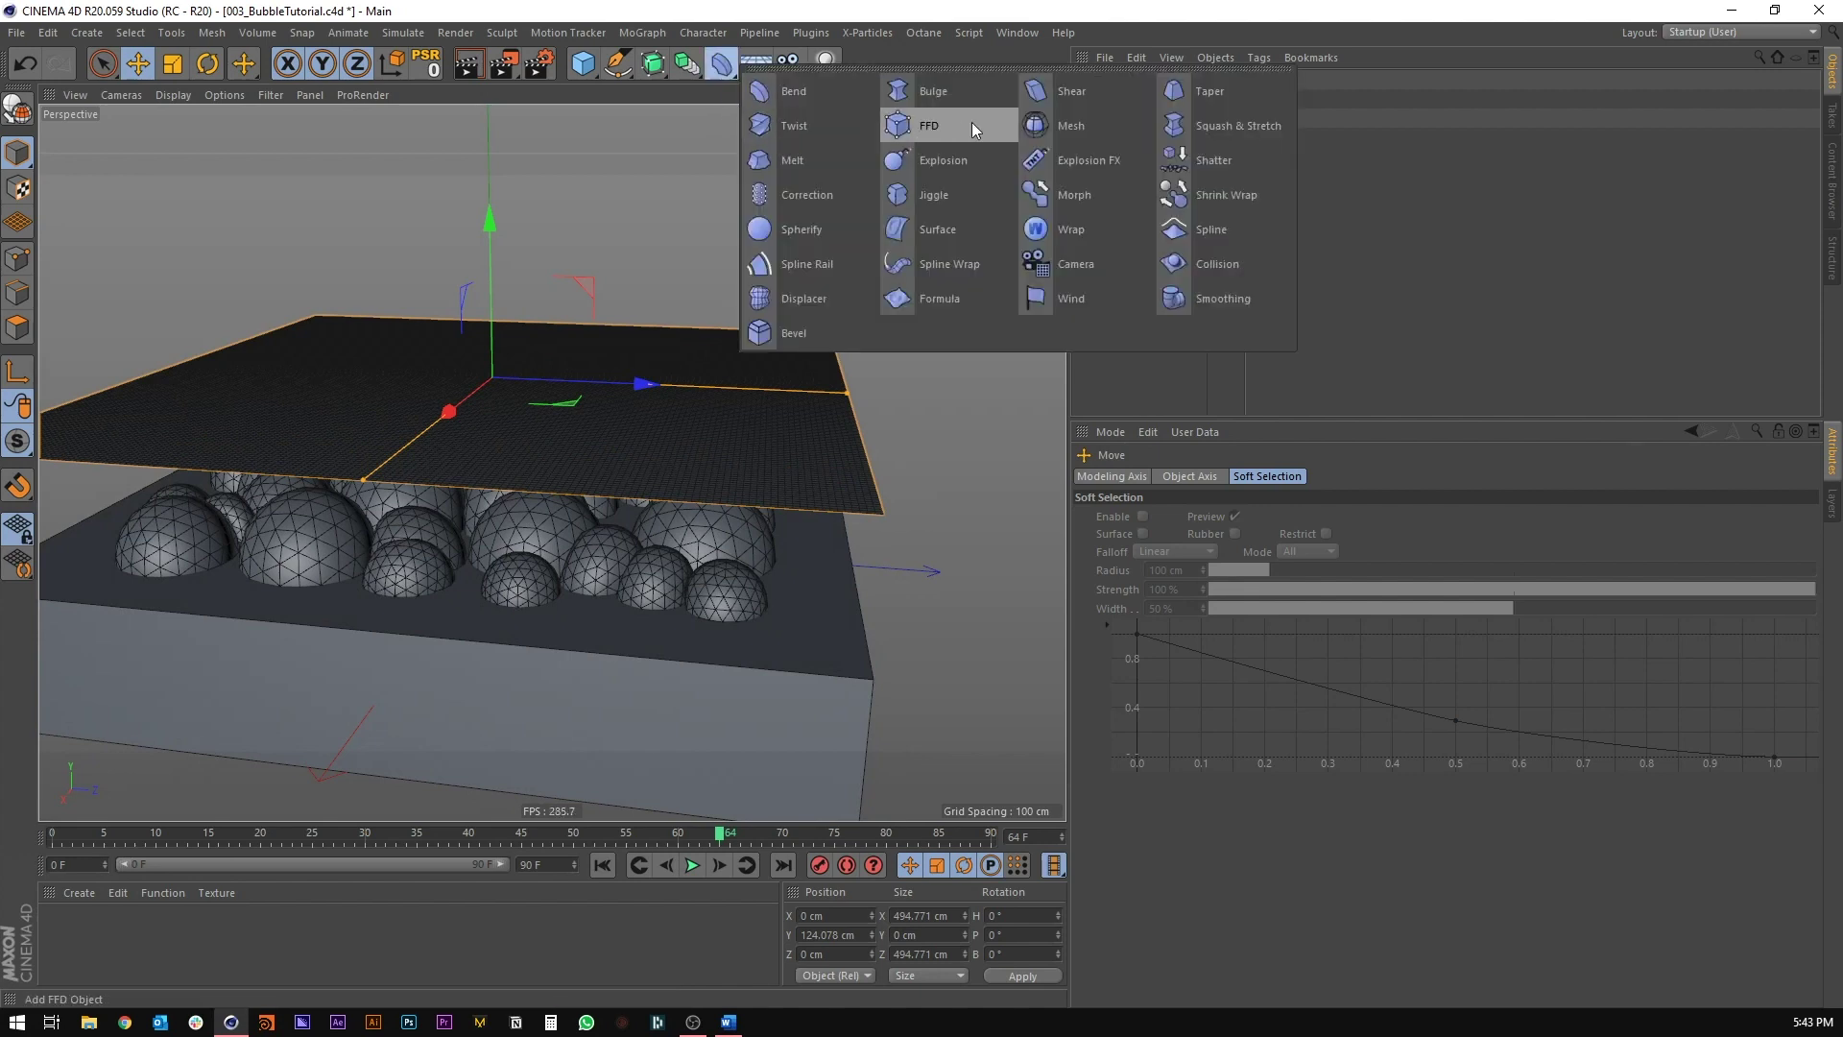
left_click(1207, 200)
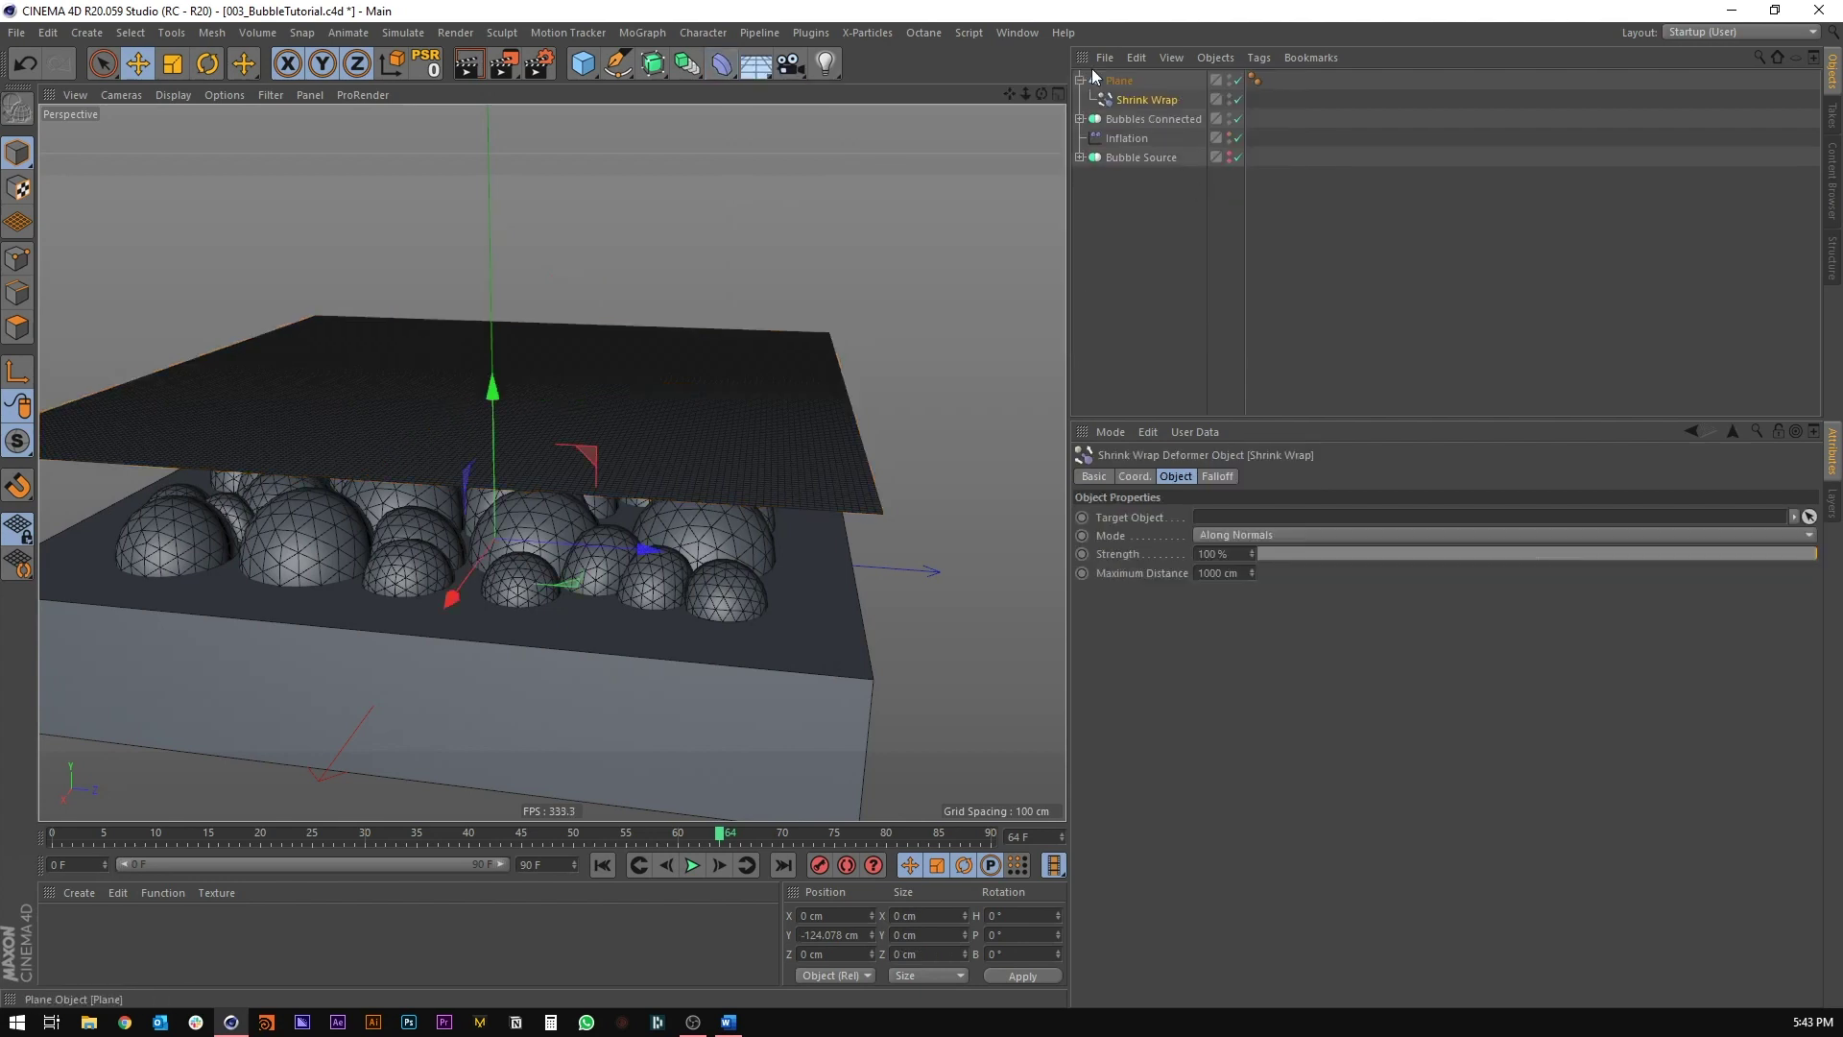
Step: Set the Bubbles Connected object as the Shrink Wrap deformer's target object
left_click_drag(666, 359, 592, 424, "alt")
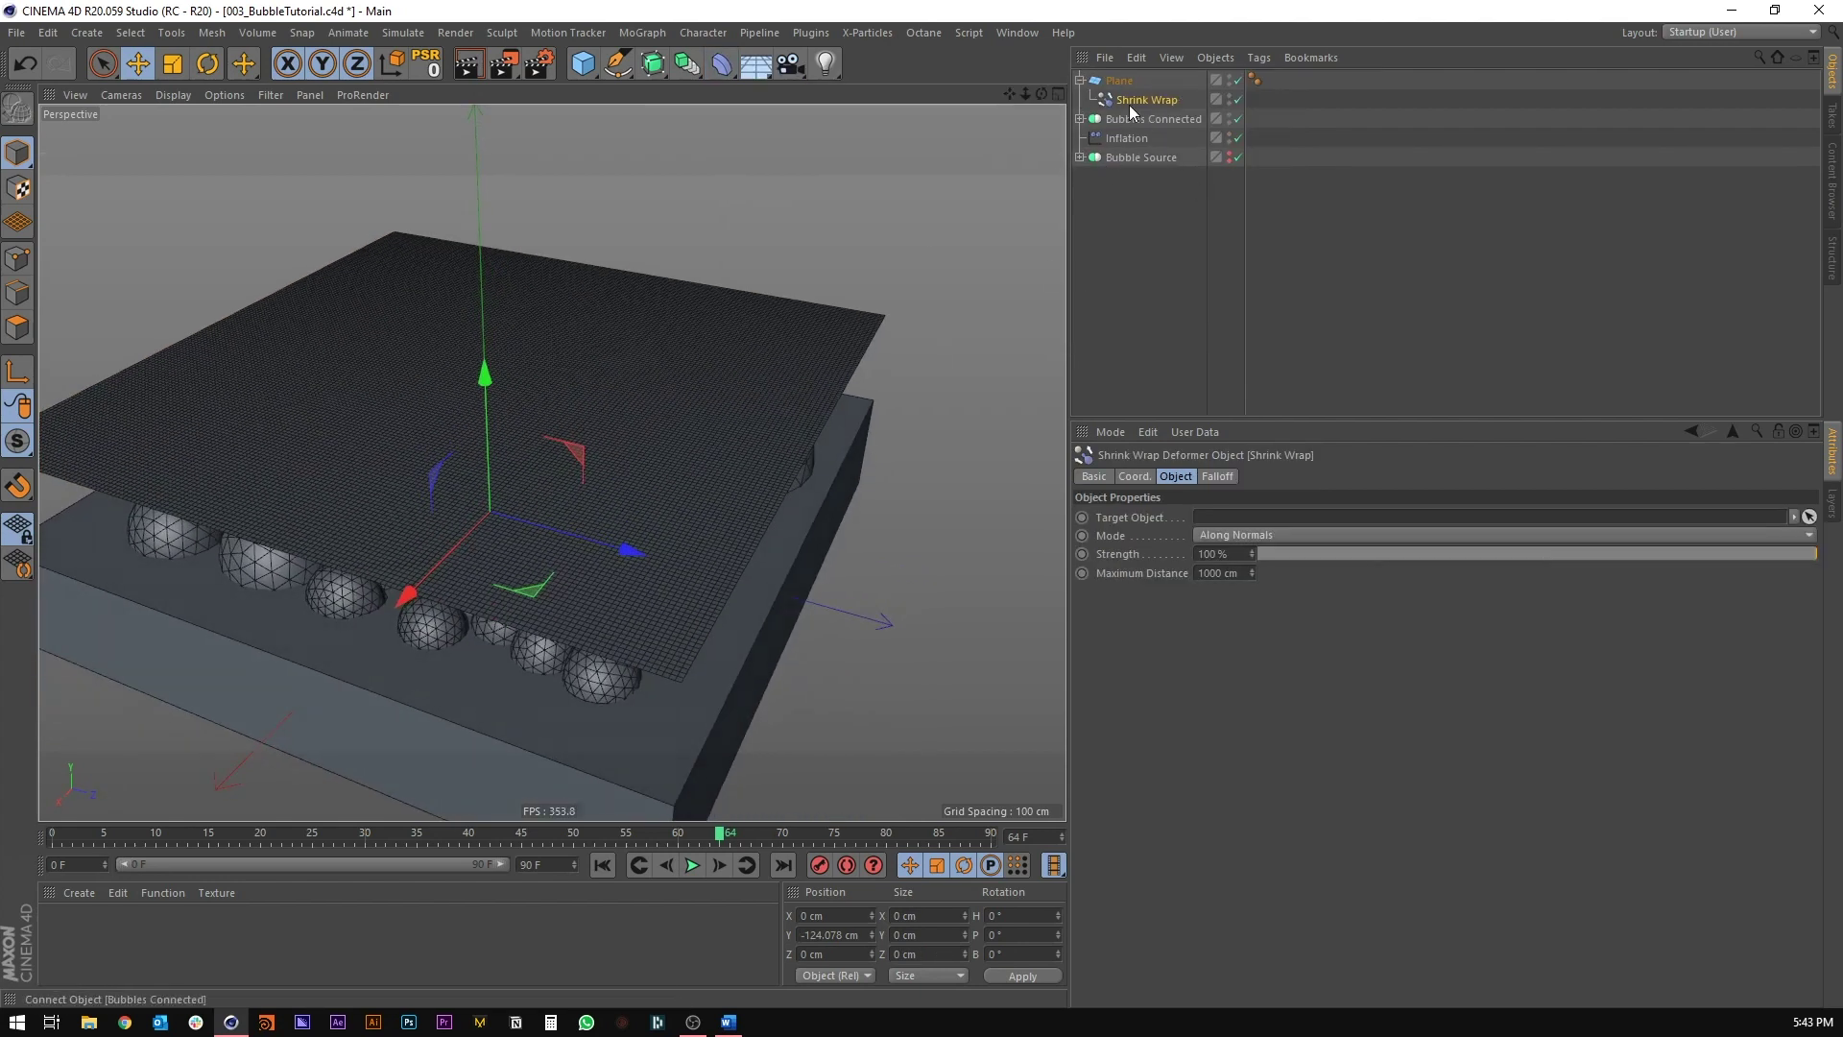
left_click_drag(1121, 119, 1121, 118)
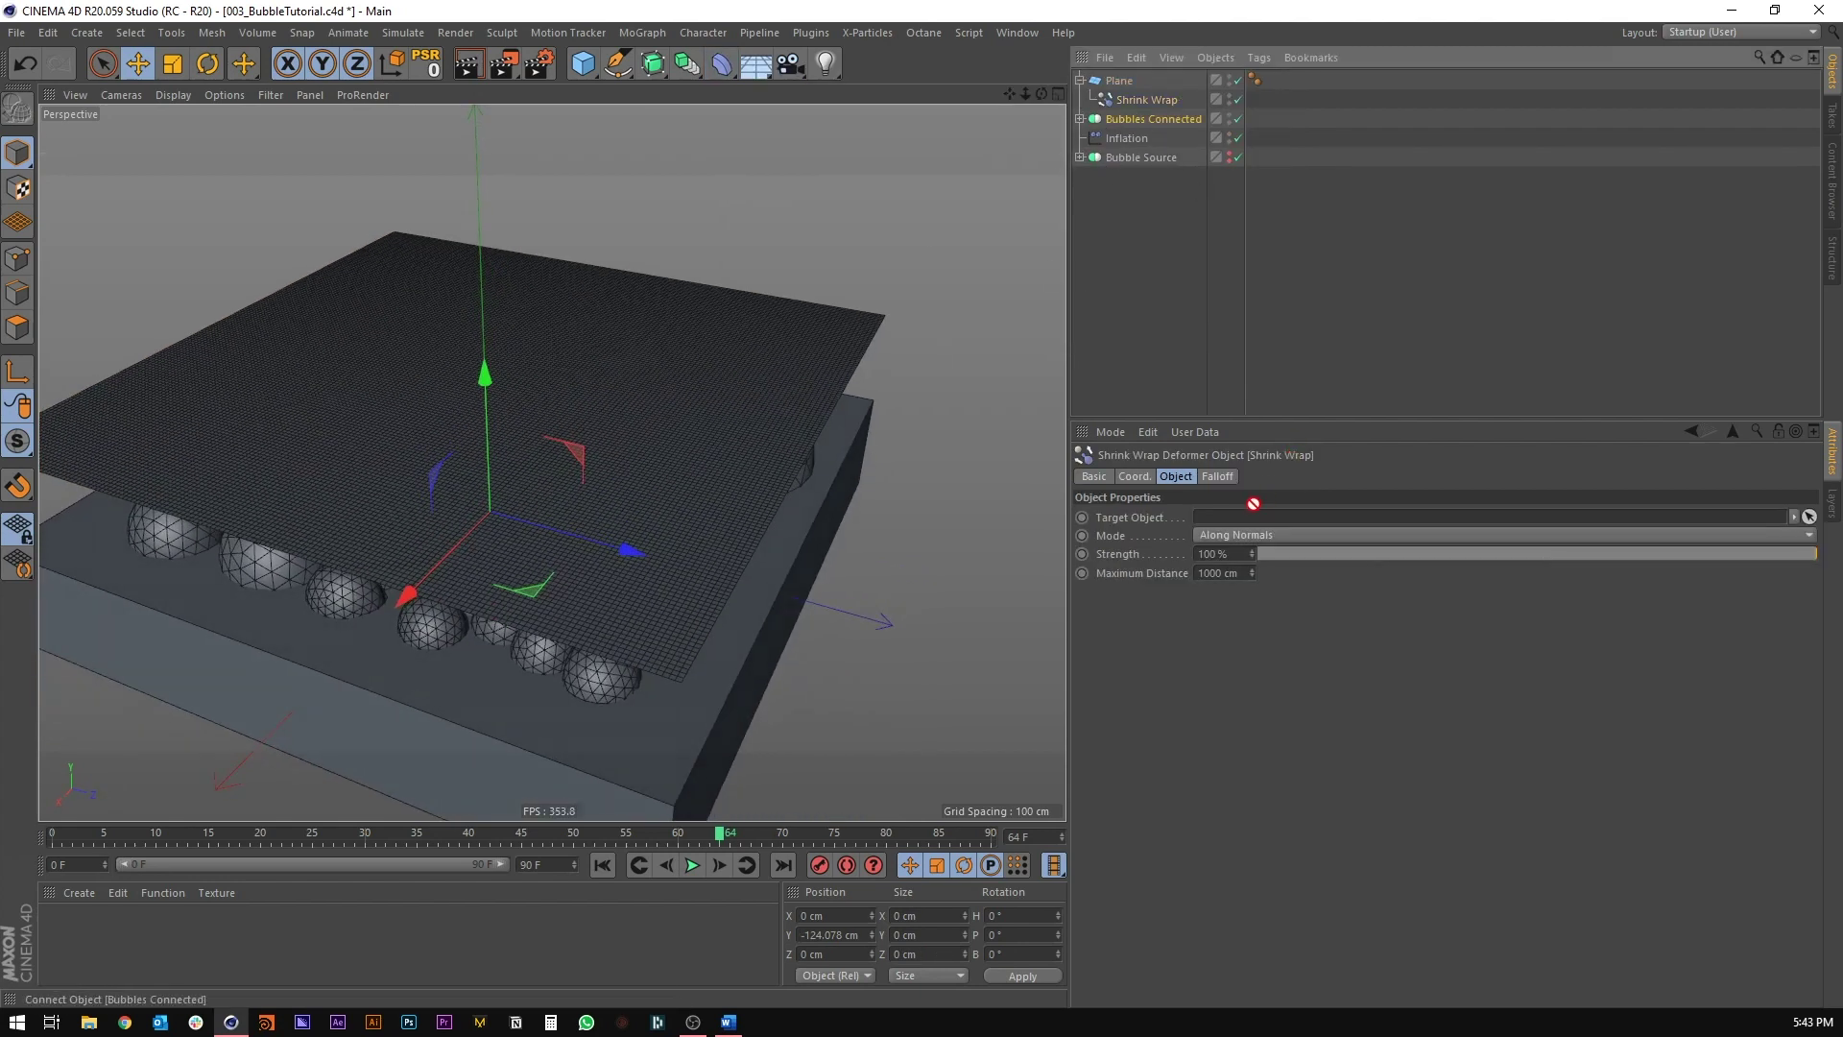
left_click_drag(1253, 503, 1217, 522)
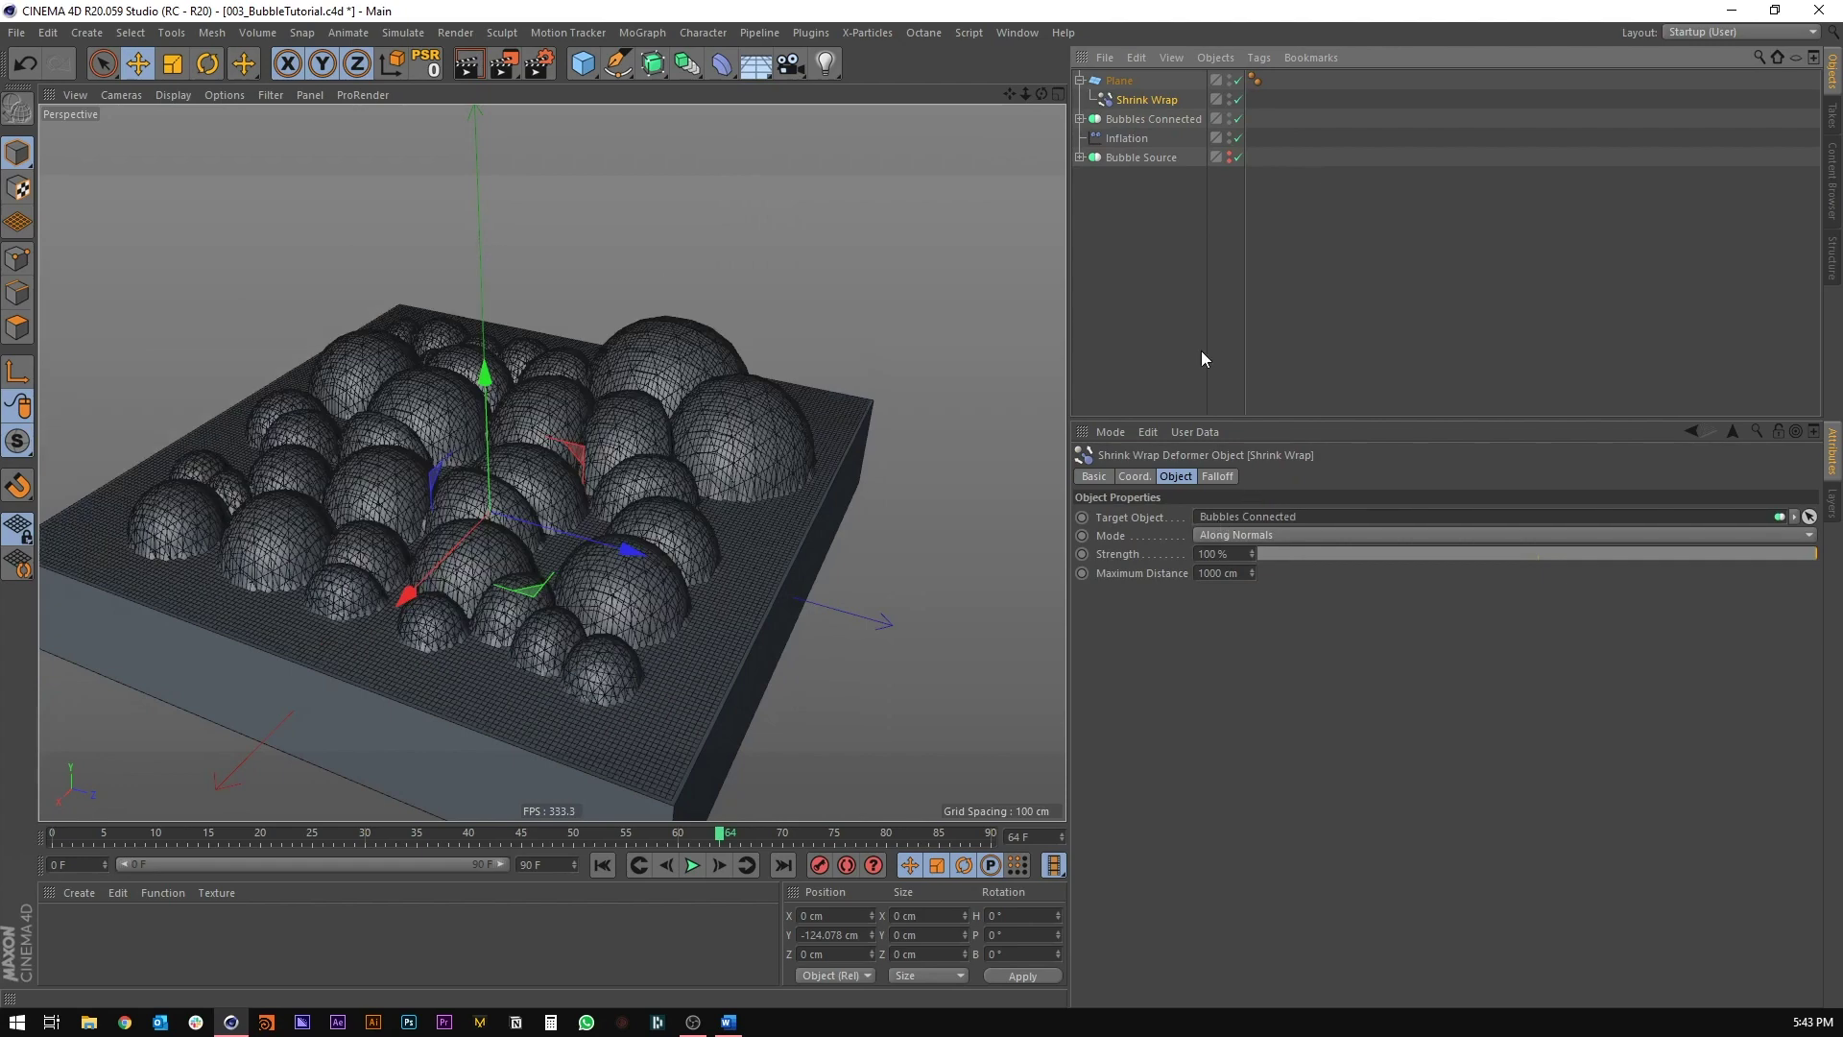
Step: Hide the Bubbles Connected object in both the editor and the renderer so only the wrapped plane shows
left_click_drag(688, 348, 565, 408, "alt")
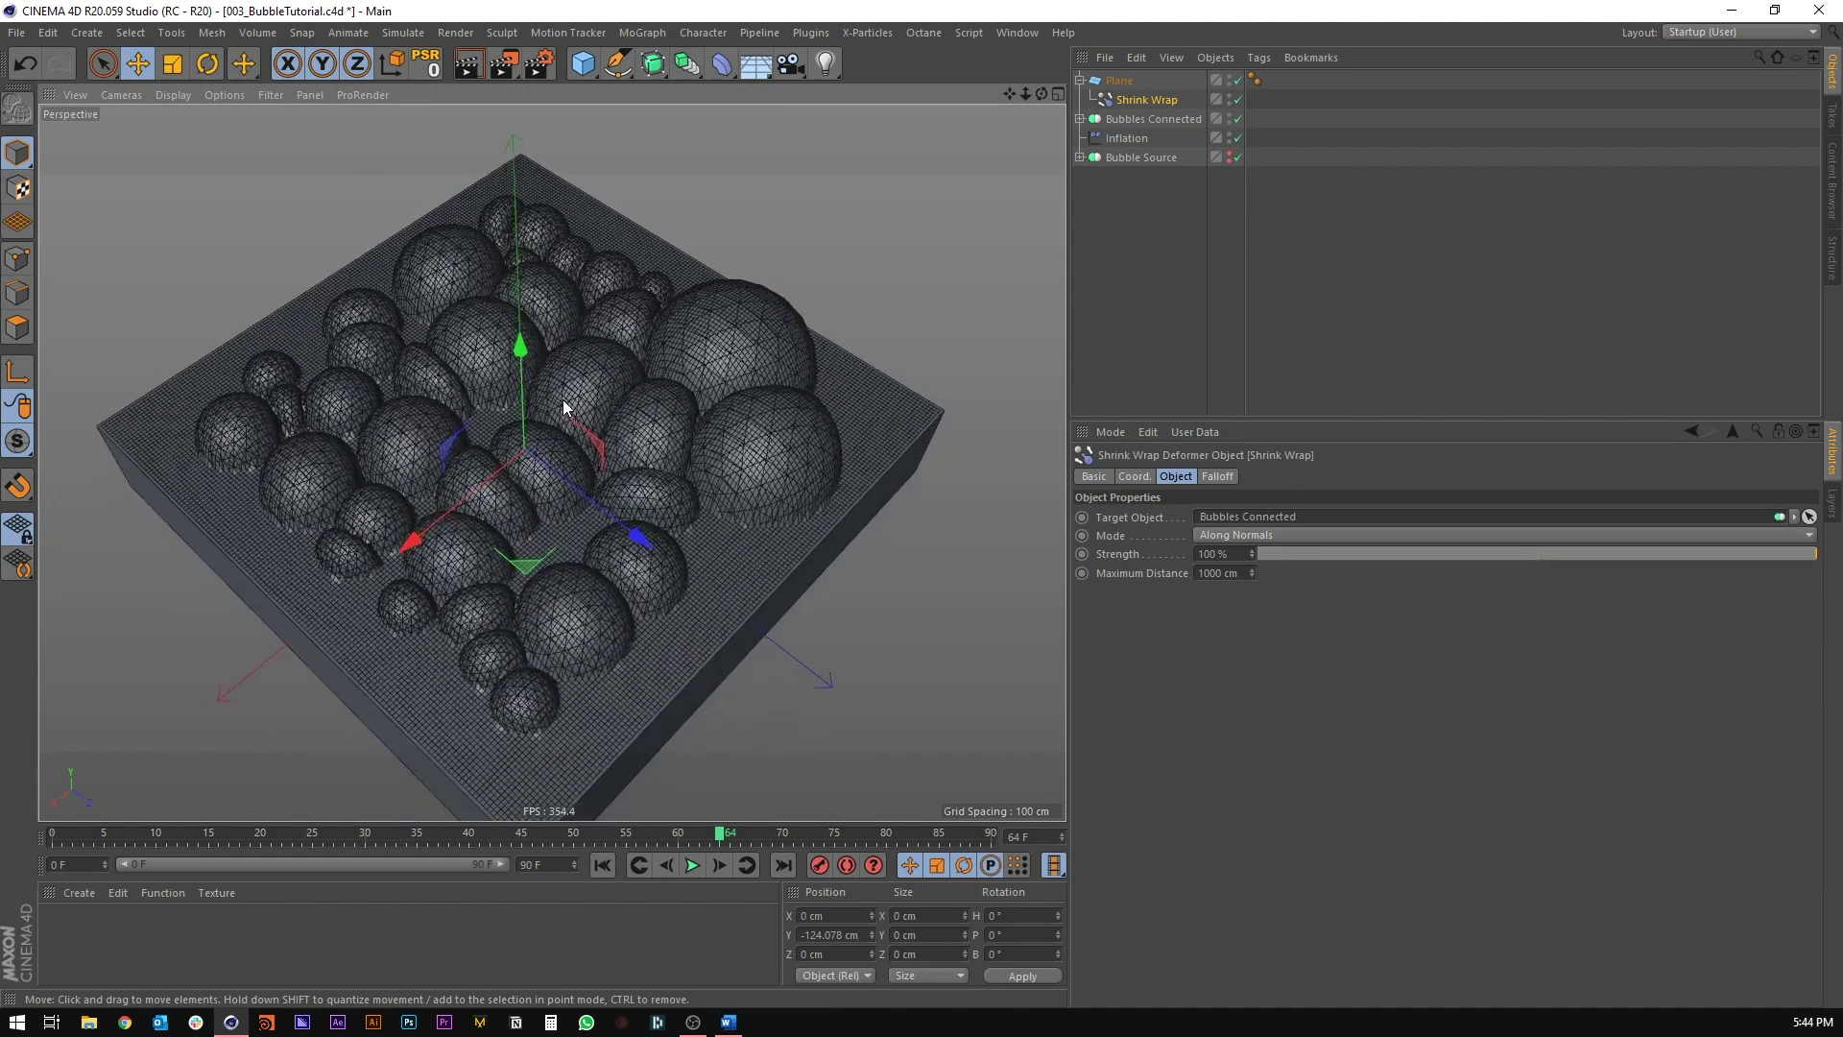
left_click(1305, 227)
double_click(1231, 117)
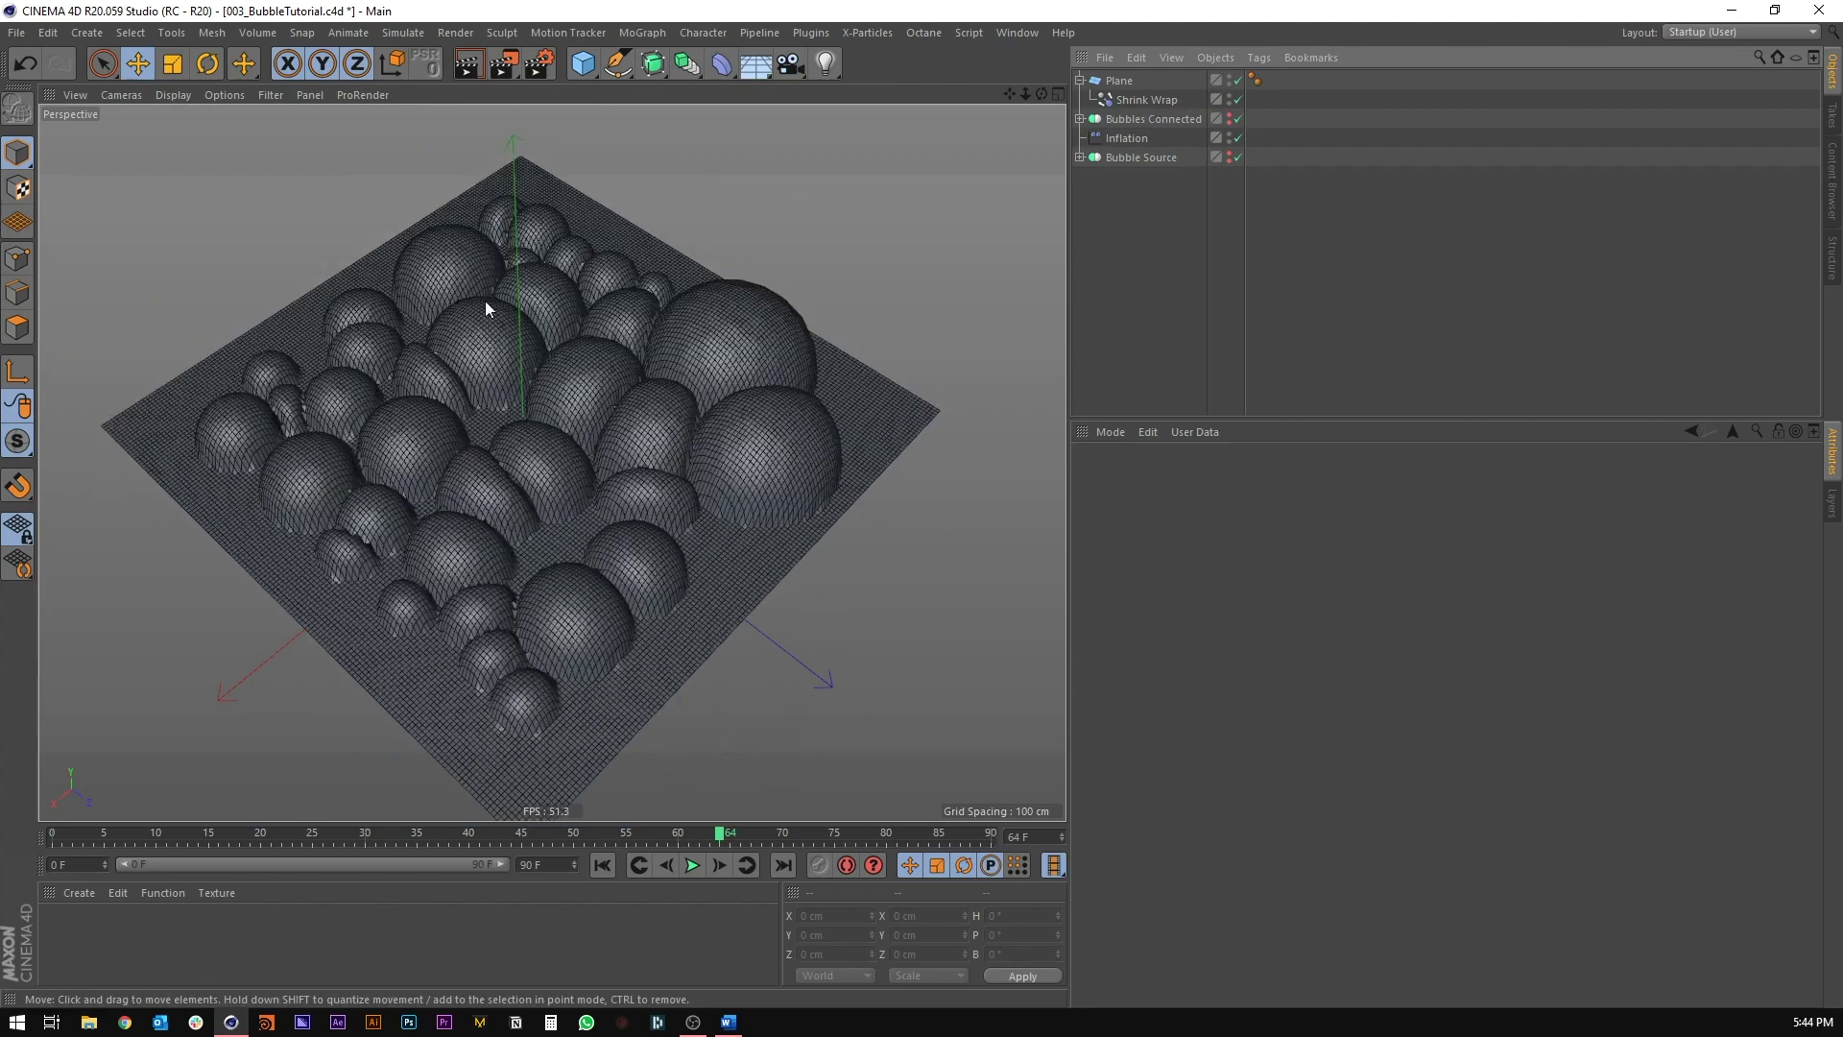
Step: Examine the wrapped plane's mesh from several angles, closely around the bubble edges and the gaps between them
left_click_drag(627, 365, 549, 430, "alt")
scroll(507, 383, "up", 5)
scroll(551, 449, "down", 5)
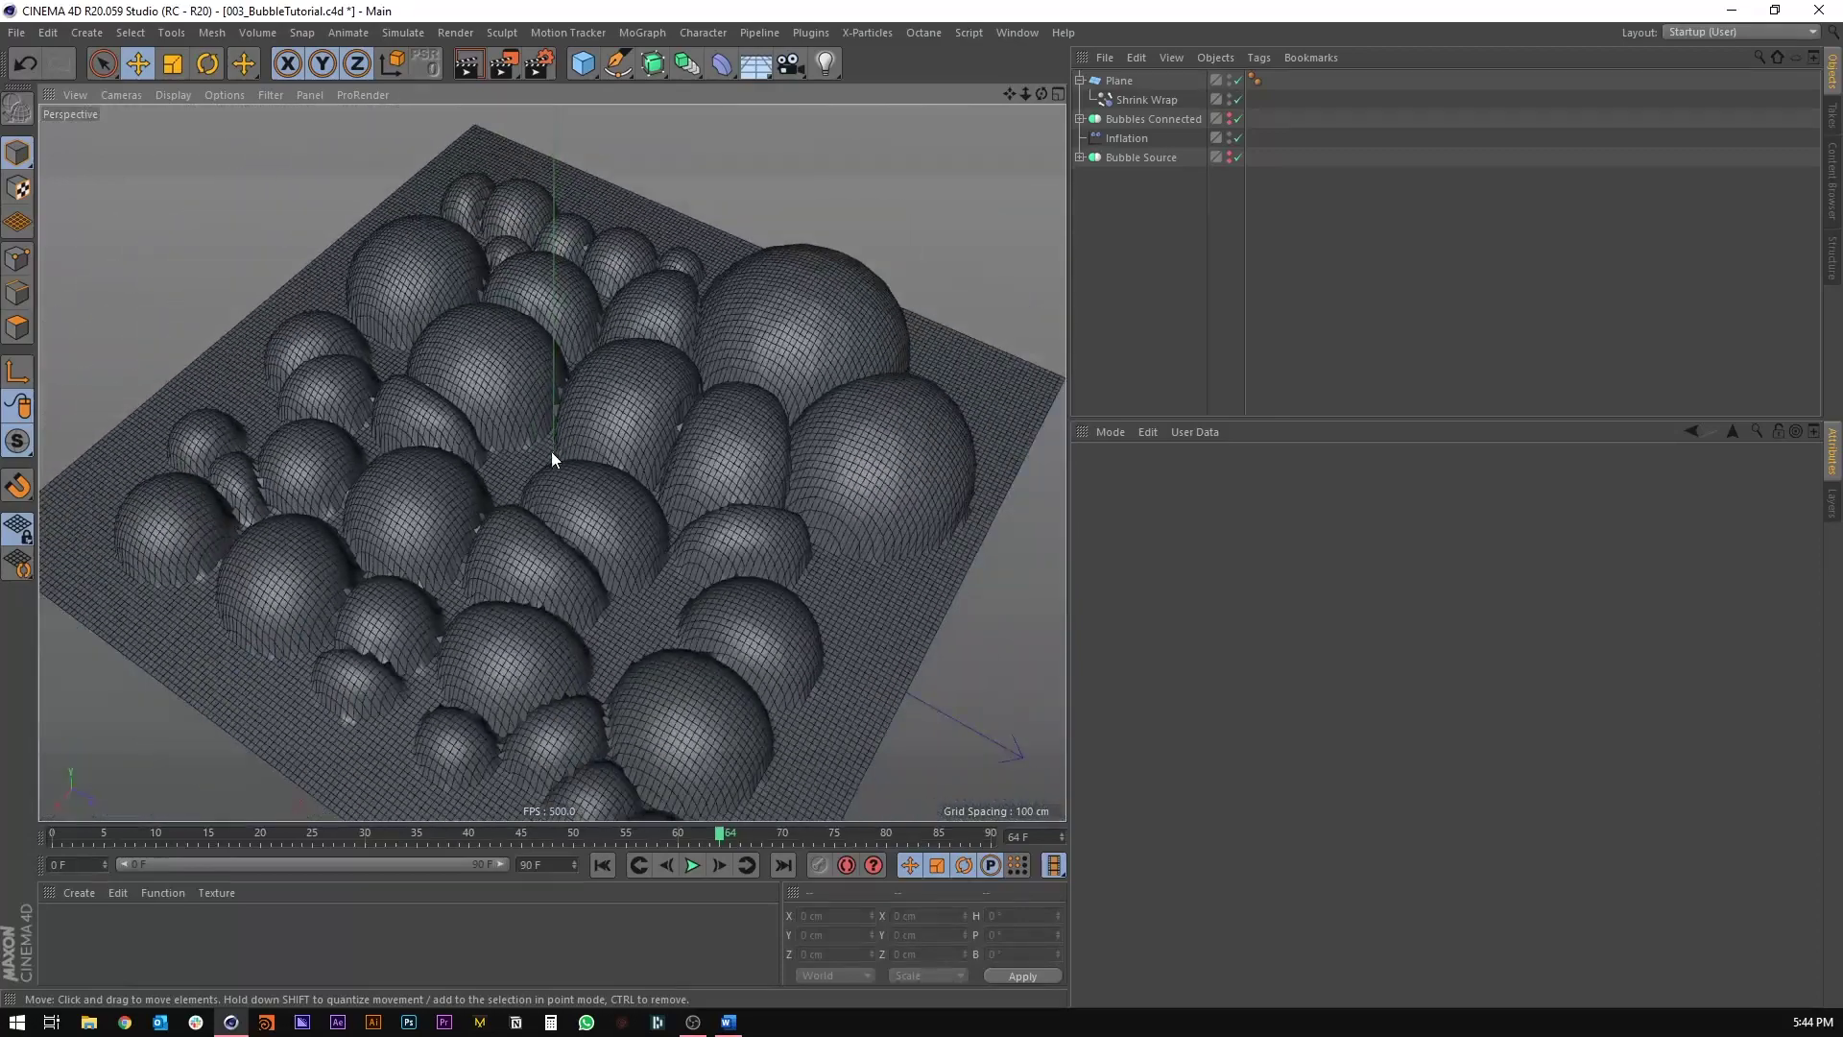
middle_click_drag(551, 451, 508, 360, "alt")
left_click_drag(510, 362, 515, 422, "alt")
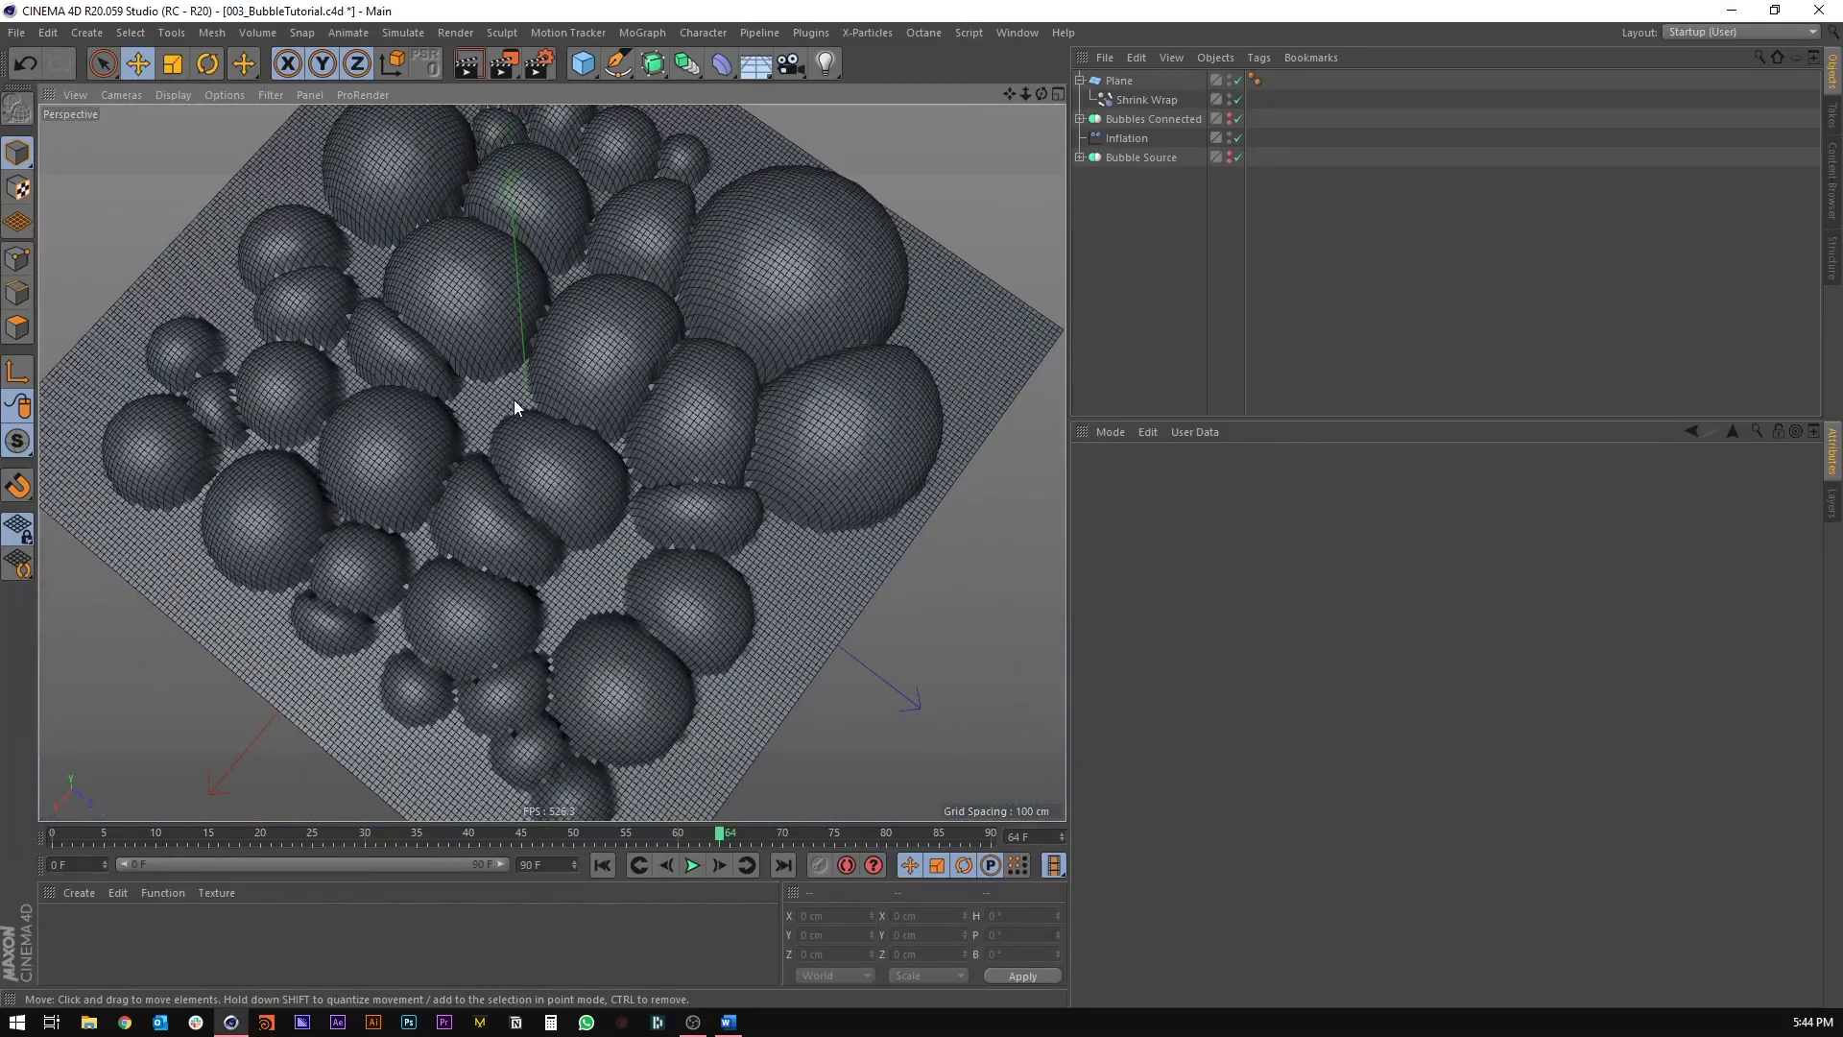
scroll(478, 388, "up", 4)
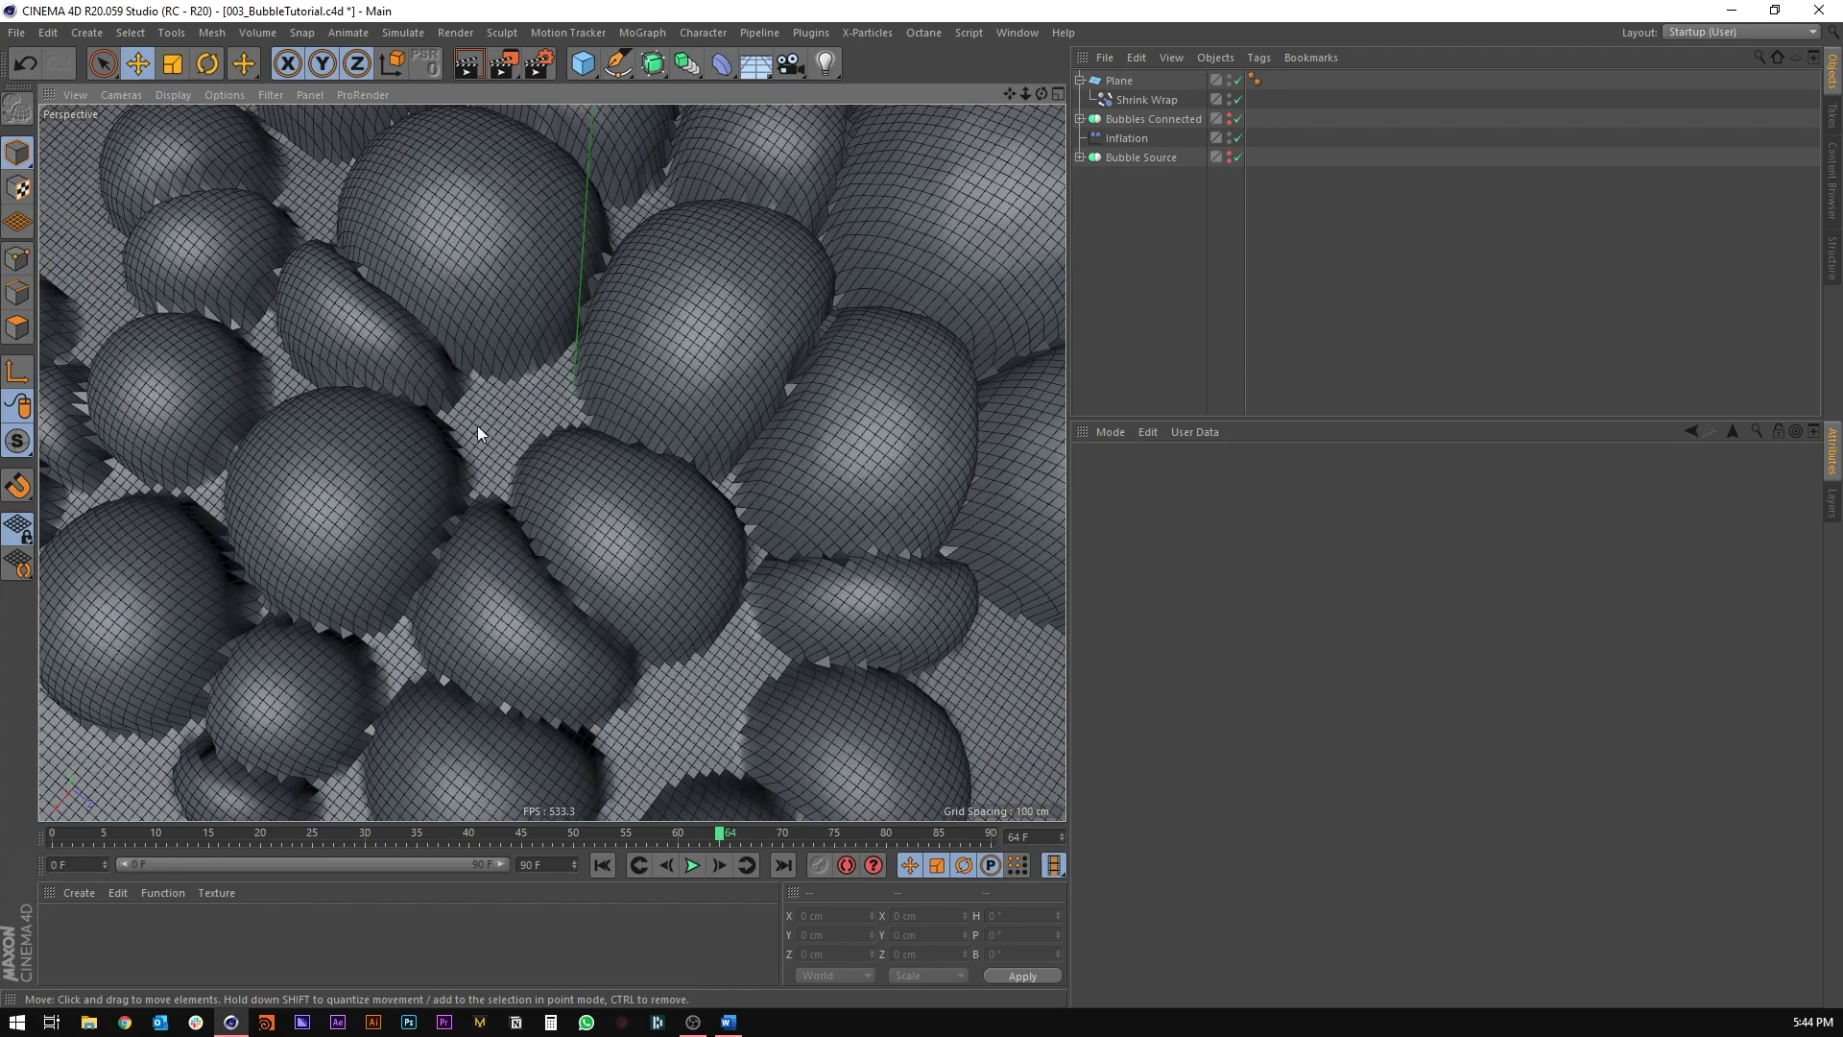
left_click_drag(478, 434, 399, 378, "alt")
scroll(451, 408, "down", 4)
left_click_drag(498, 441, 576, 350, "alt")
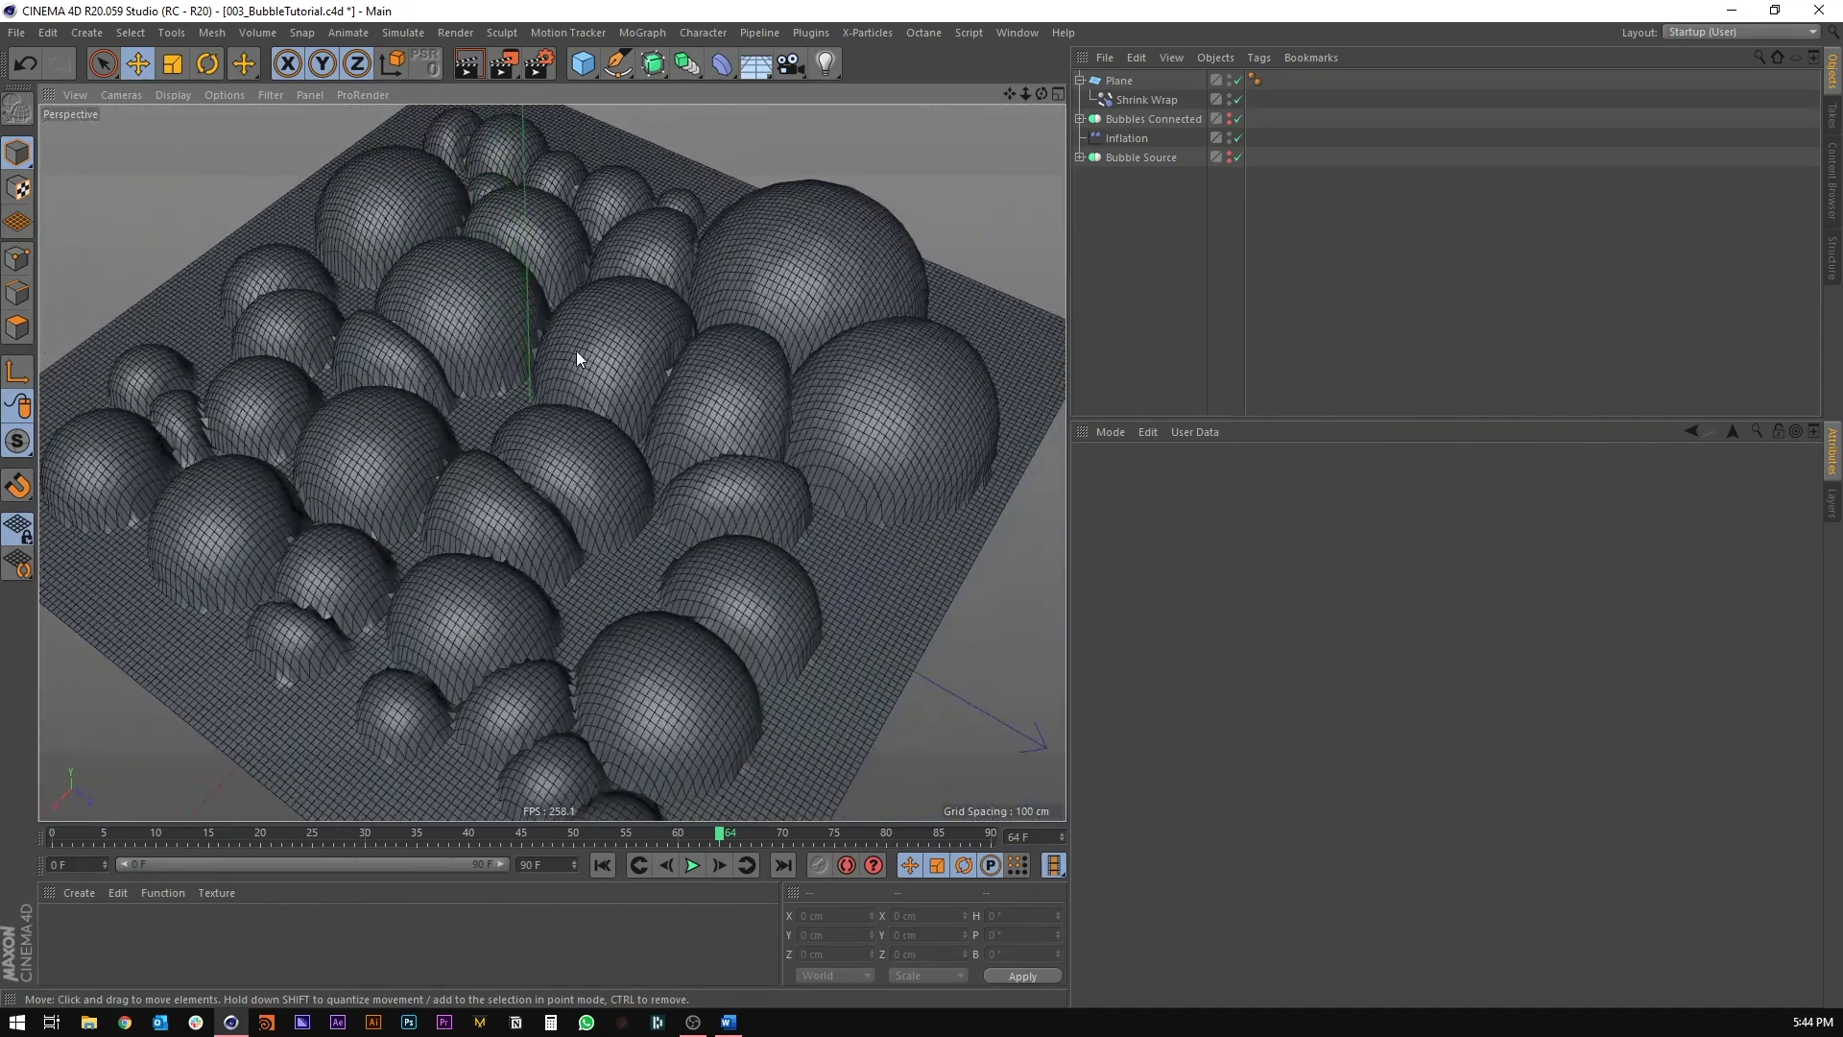
Step: Play the wrapped surface's inflation animation from frame 0 and stop it around frame 47
left_click_drag(470, 388, 712, 987, "alt")
left_click(605, 864)
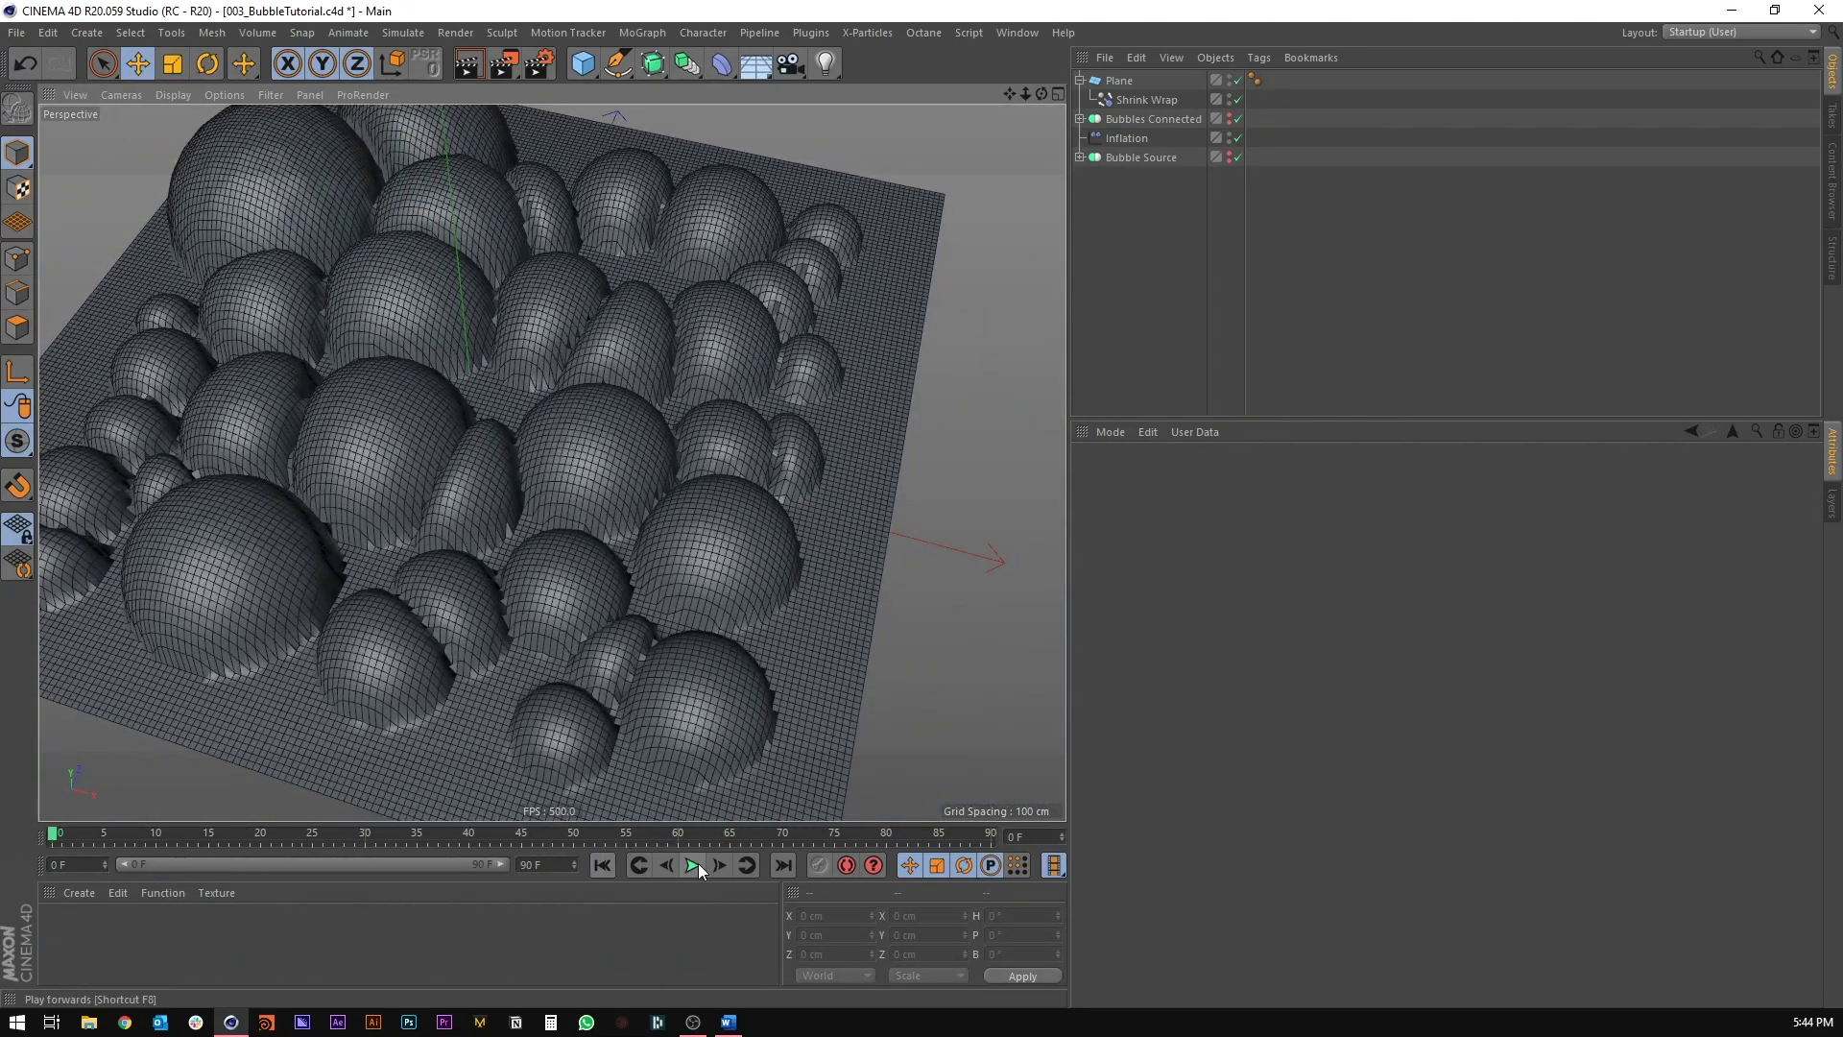
left_click_drag(495, 372, 638, 666, "alt")
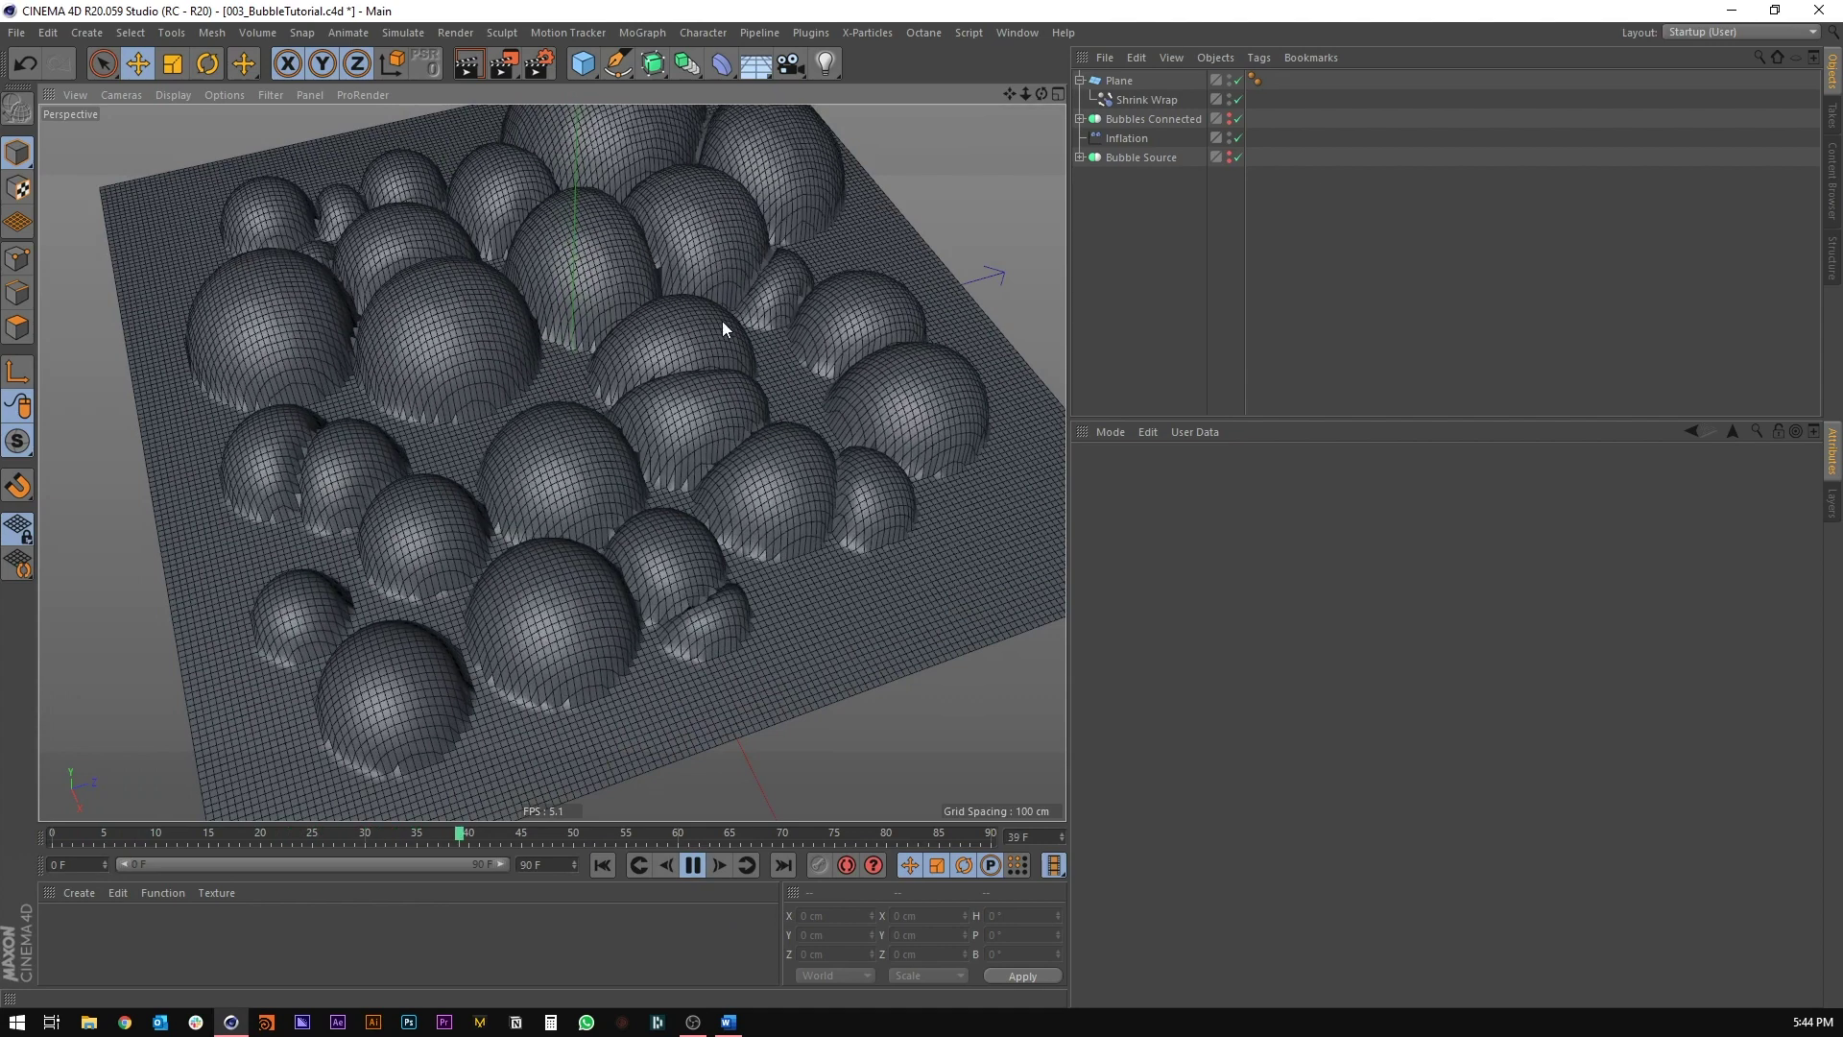
left_click(693, 866)
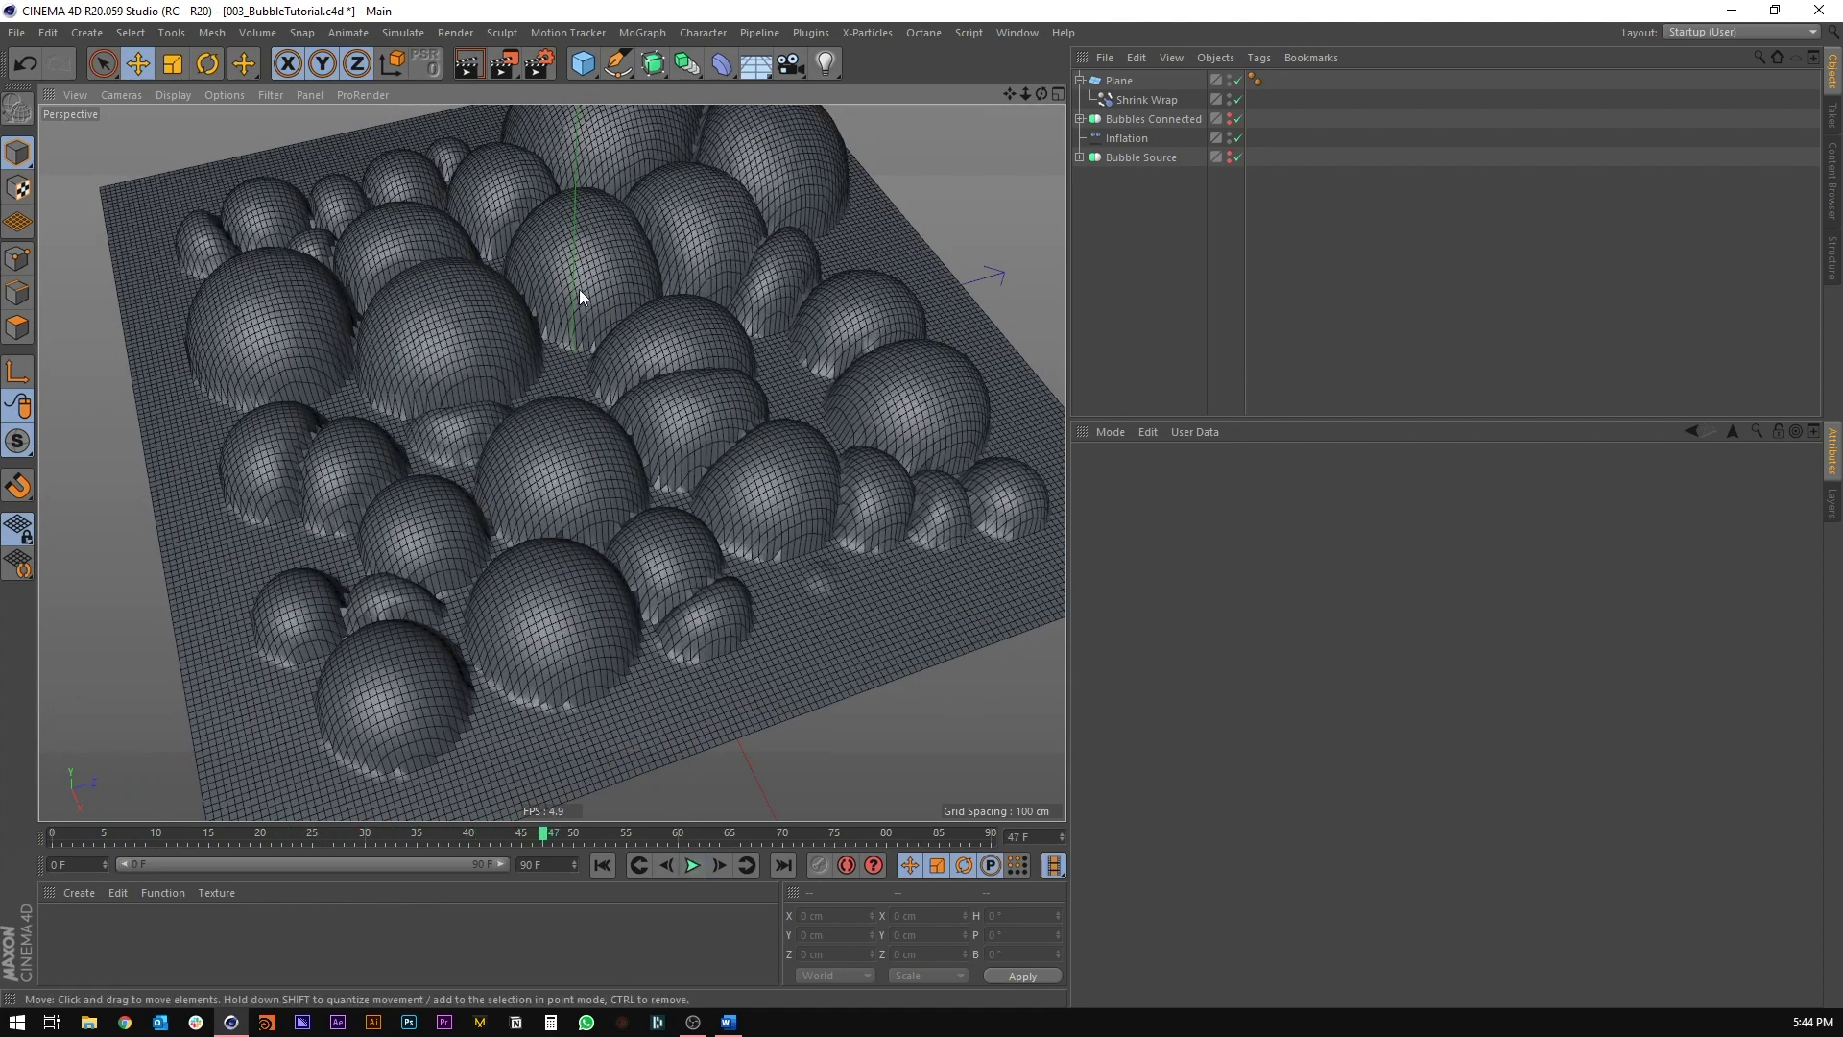
Step: Set the phong angle of the plane's Phong tag to 180°
left_click_drag(579, 290, 530, 441, "alt")
left_click_drag(653, 407, 560, 302, "alt")
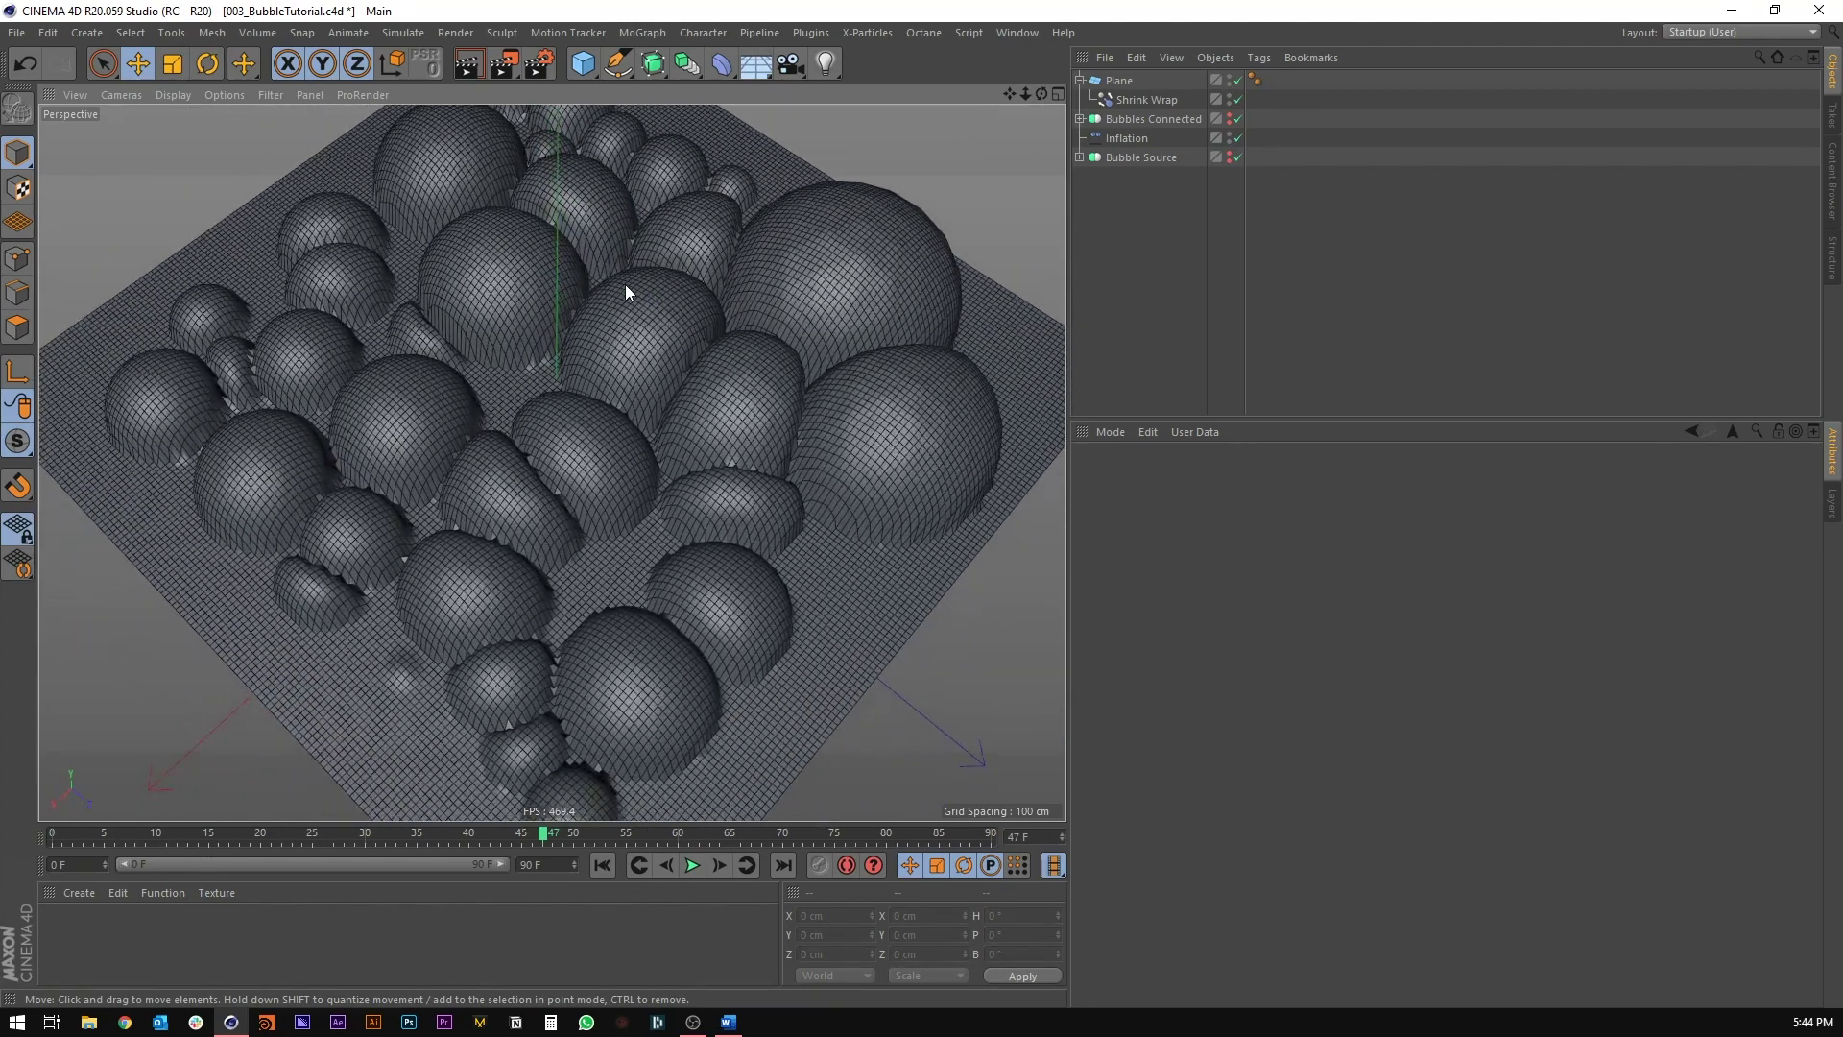
left_click(1255, 80)
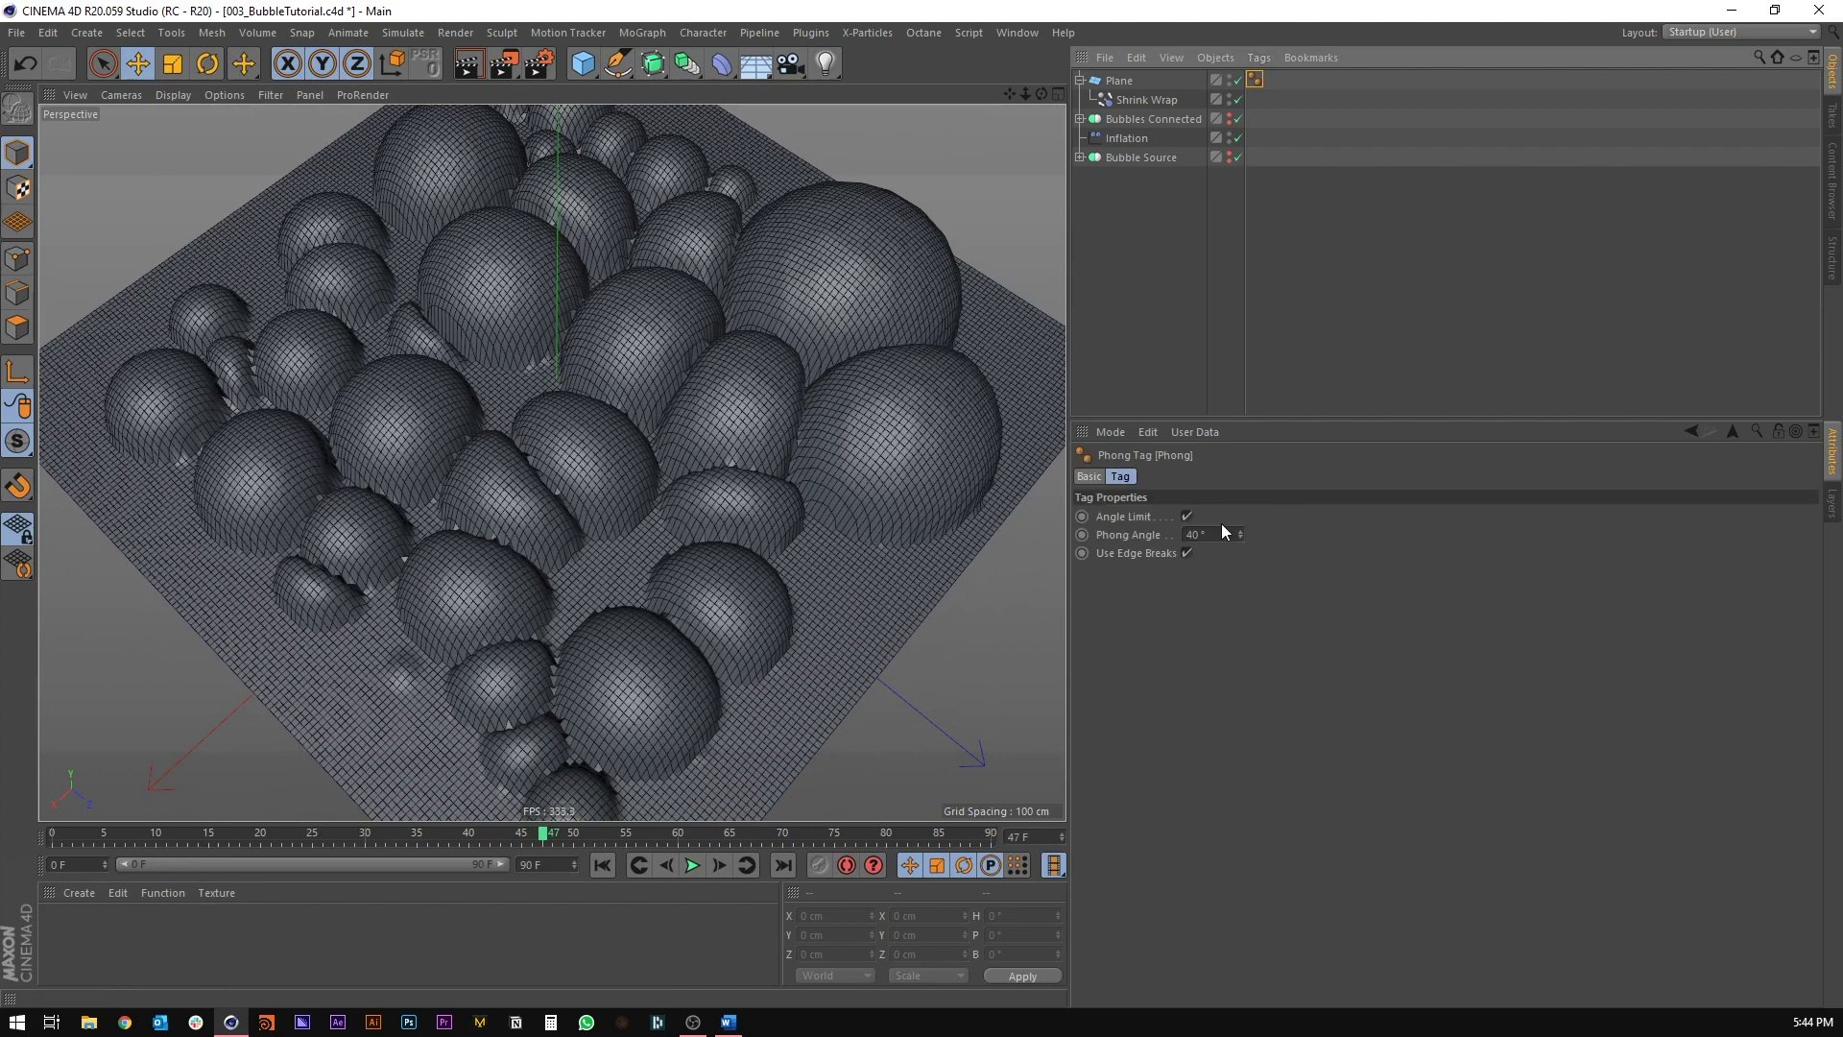
left_click(1212, 533)
type("80")
key("Return")
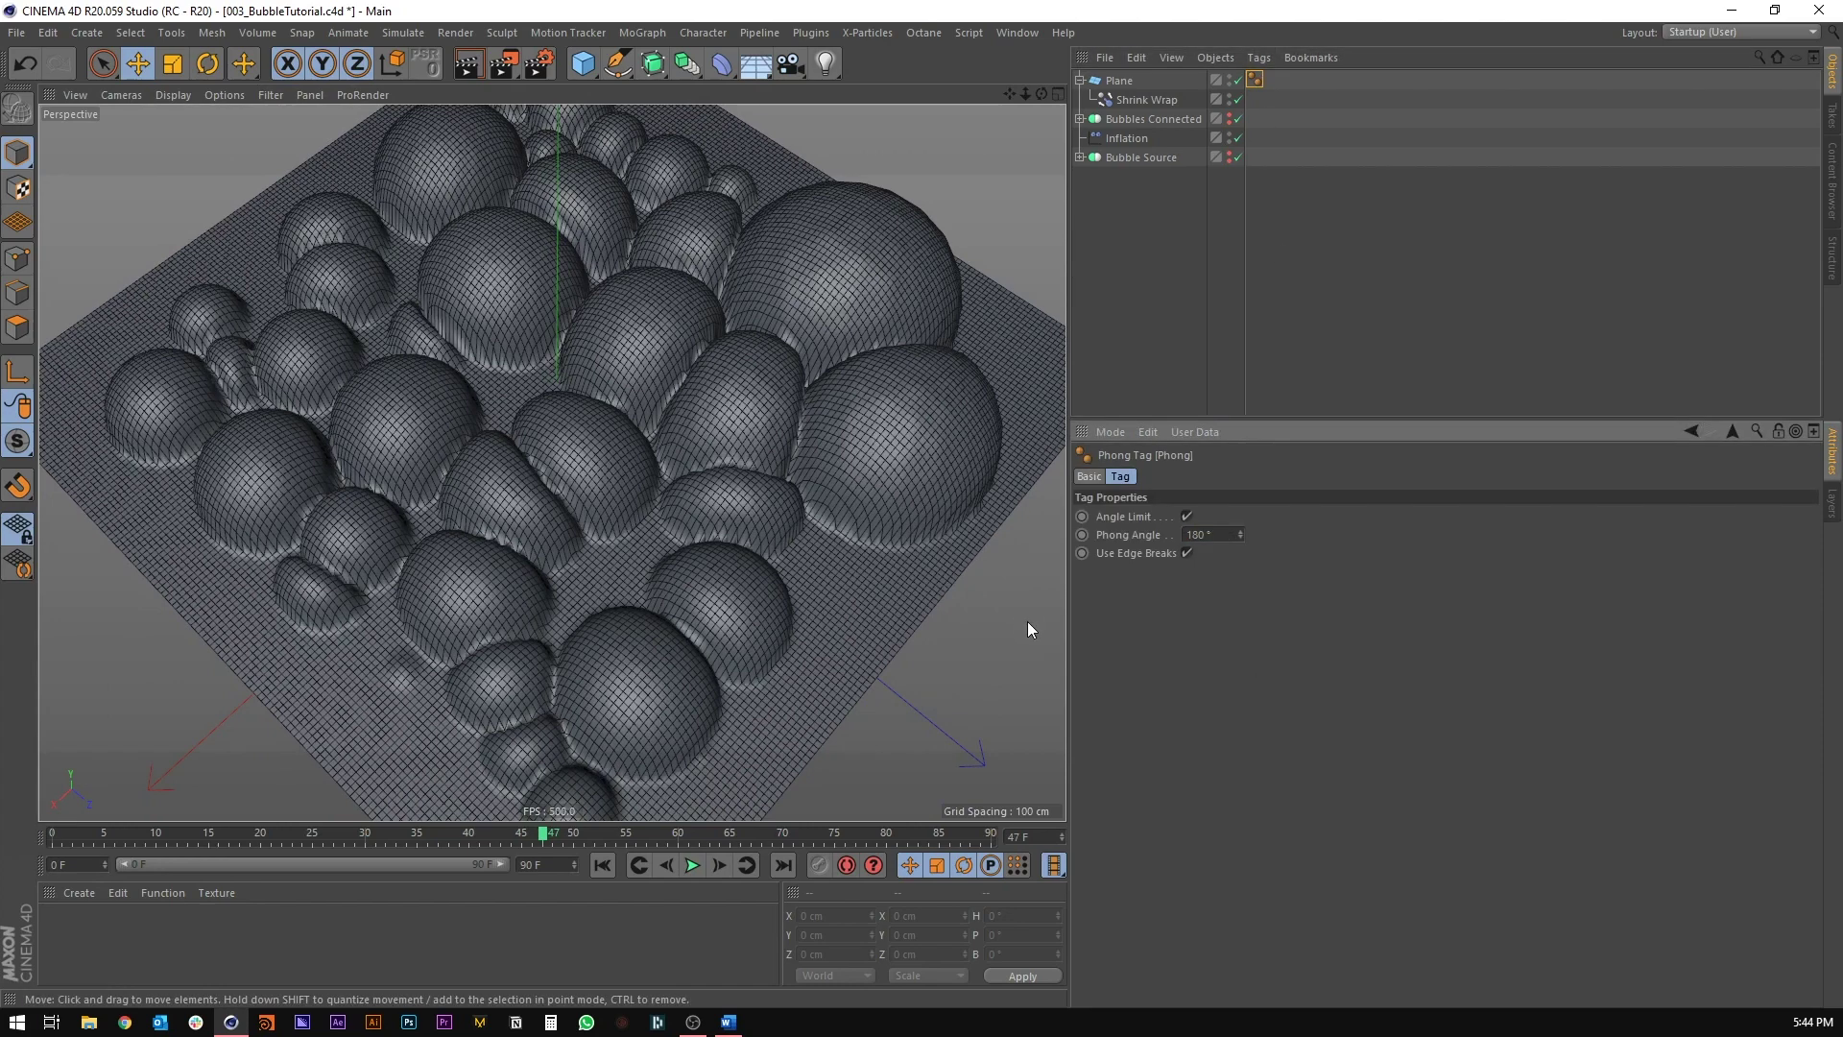
Step: Inspect the smoothed bubble surface in Gouraud shading without lines, checking the bubble edges up close and from farther away
left_click(1177, 297)
key("n")
key("a")
scroll(508, 374, "up", 5)
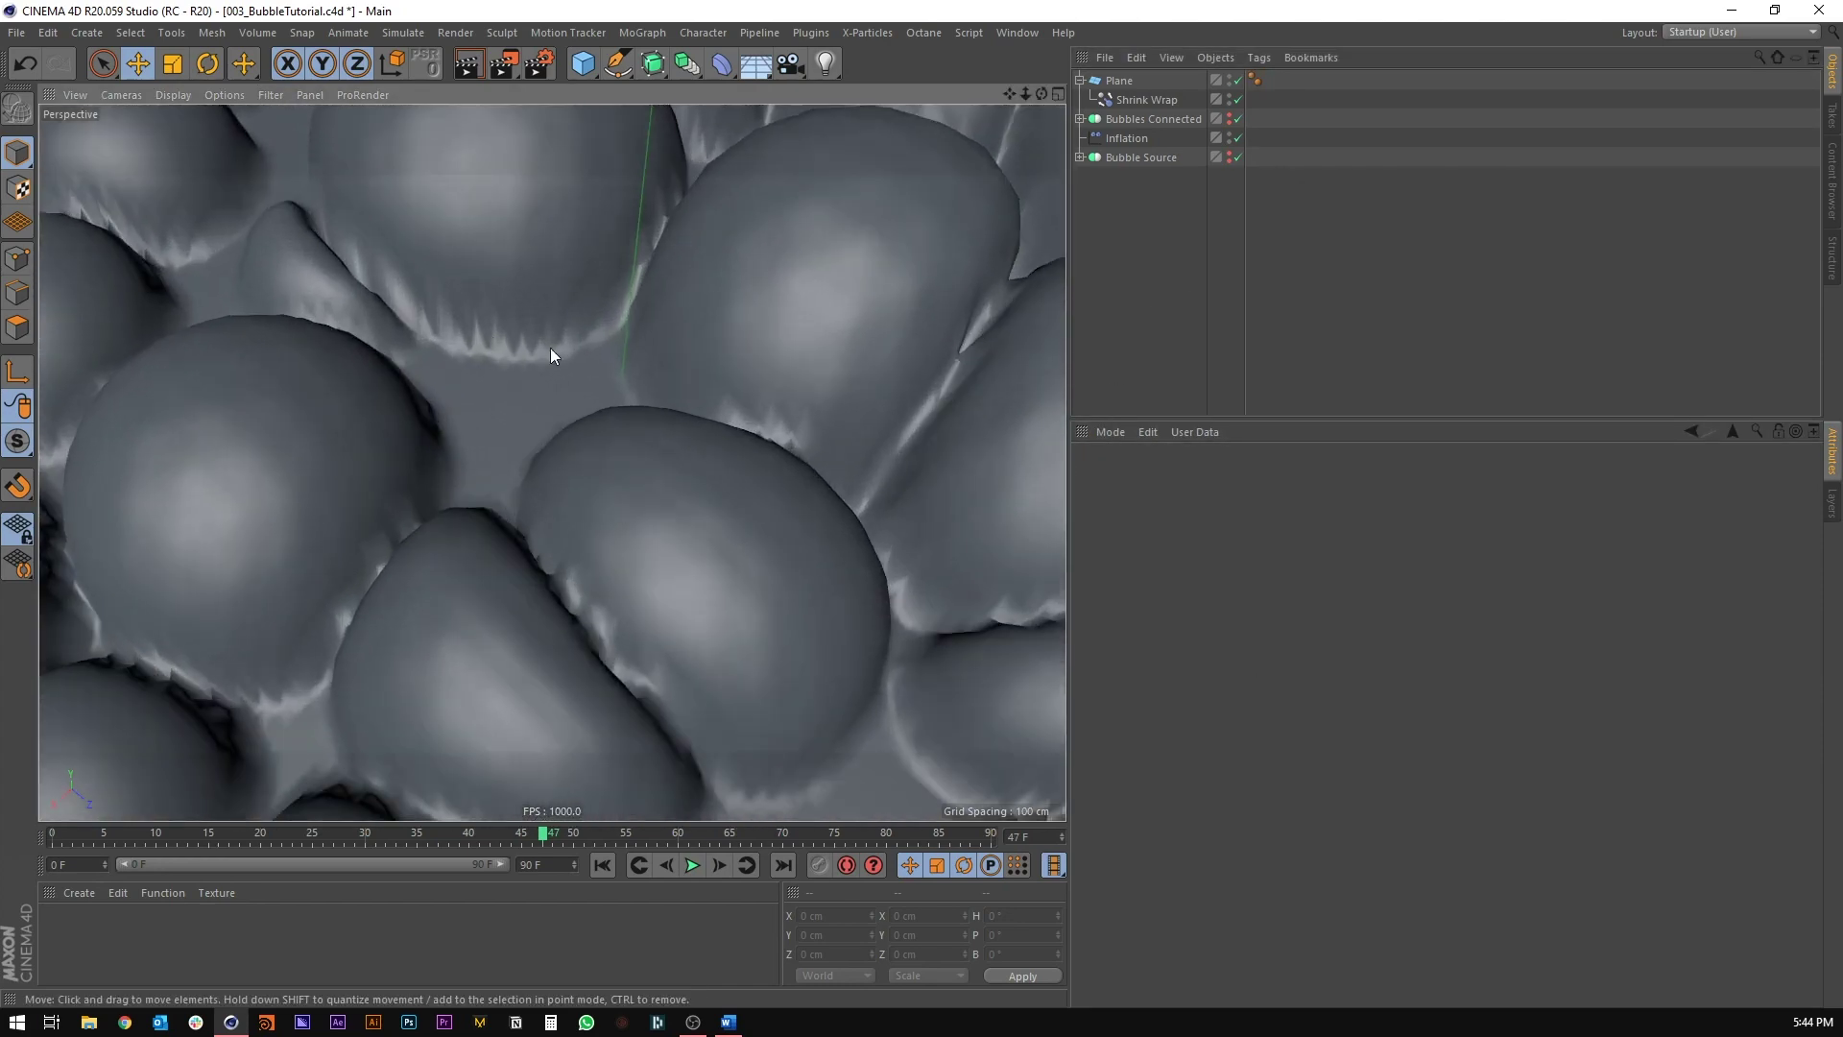
scroll(536, 332, "down", 4)
scroll(536, 332, "up", 2)
left_click(1255, 80)
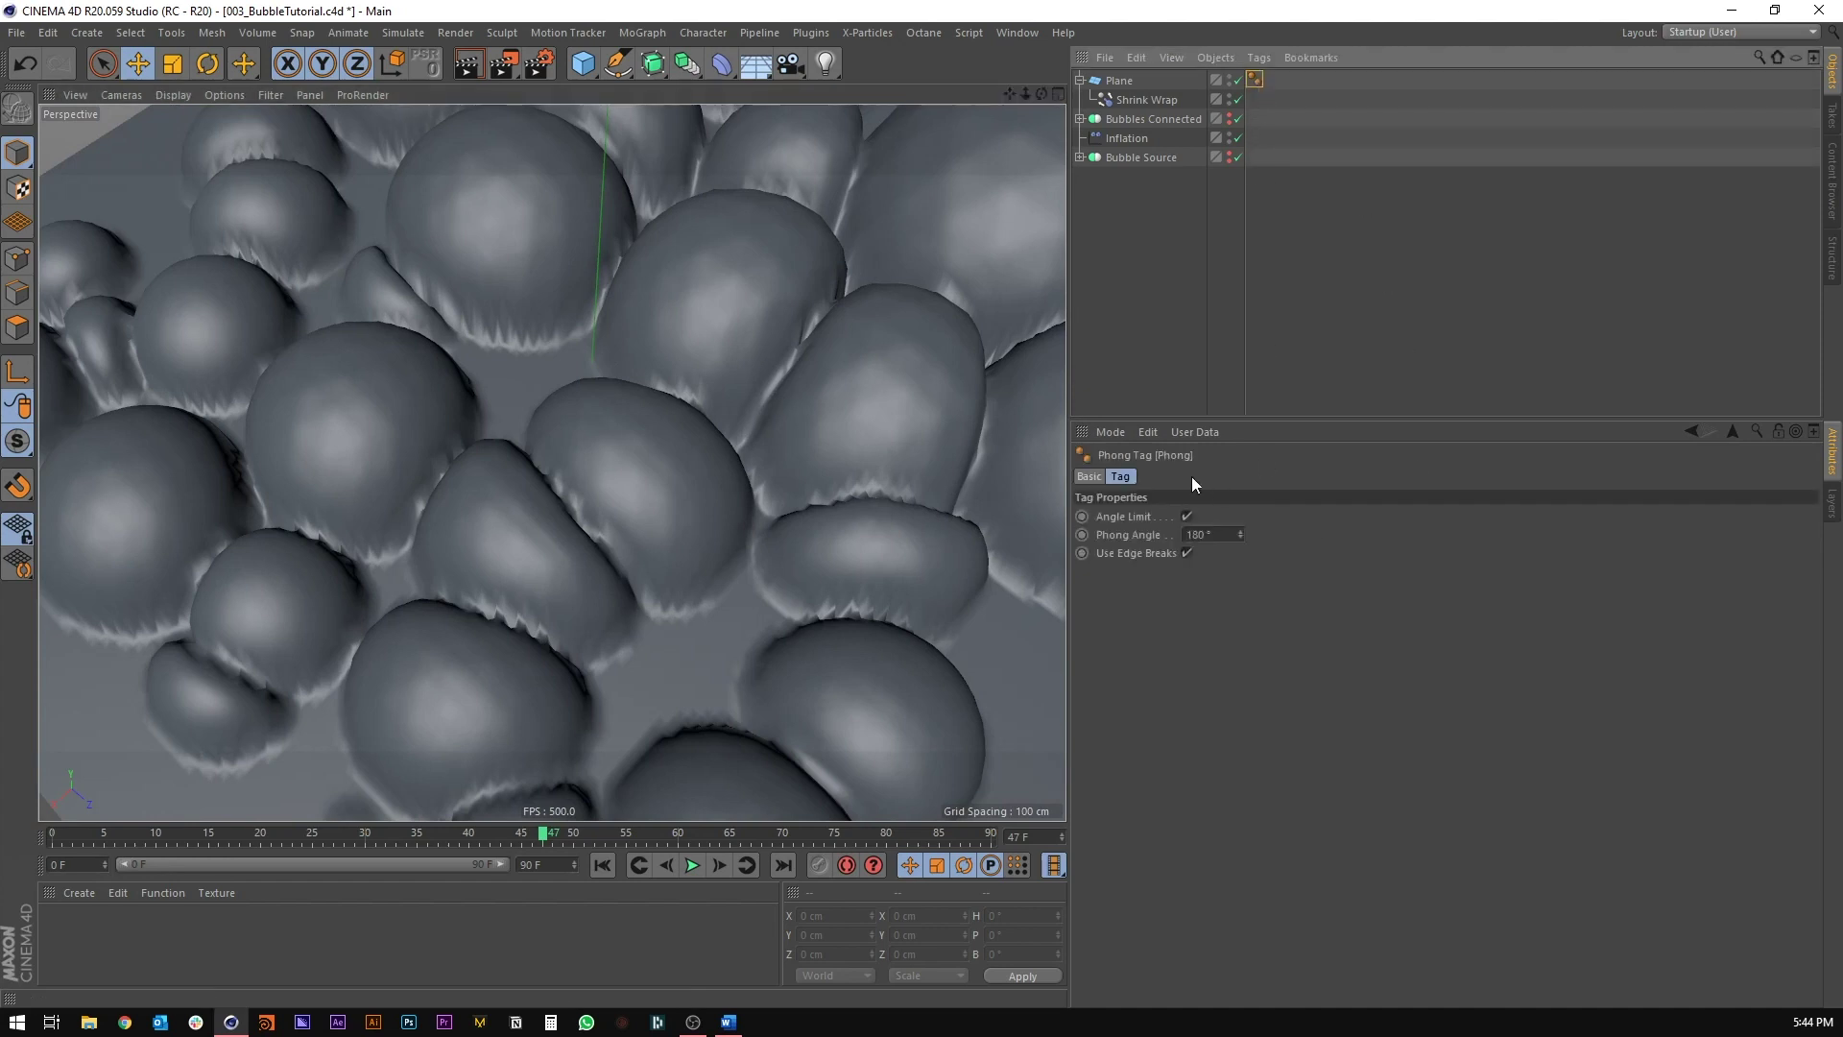
left_click(1080, 79)
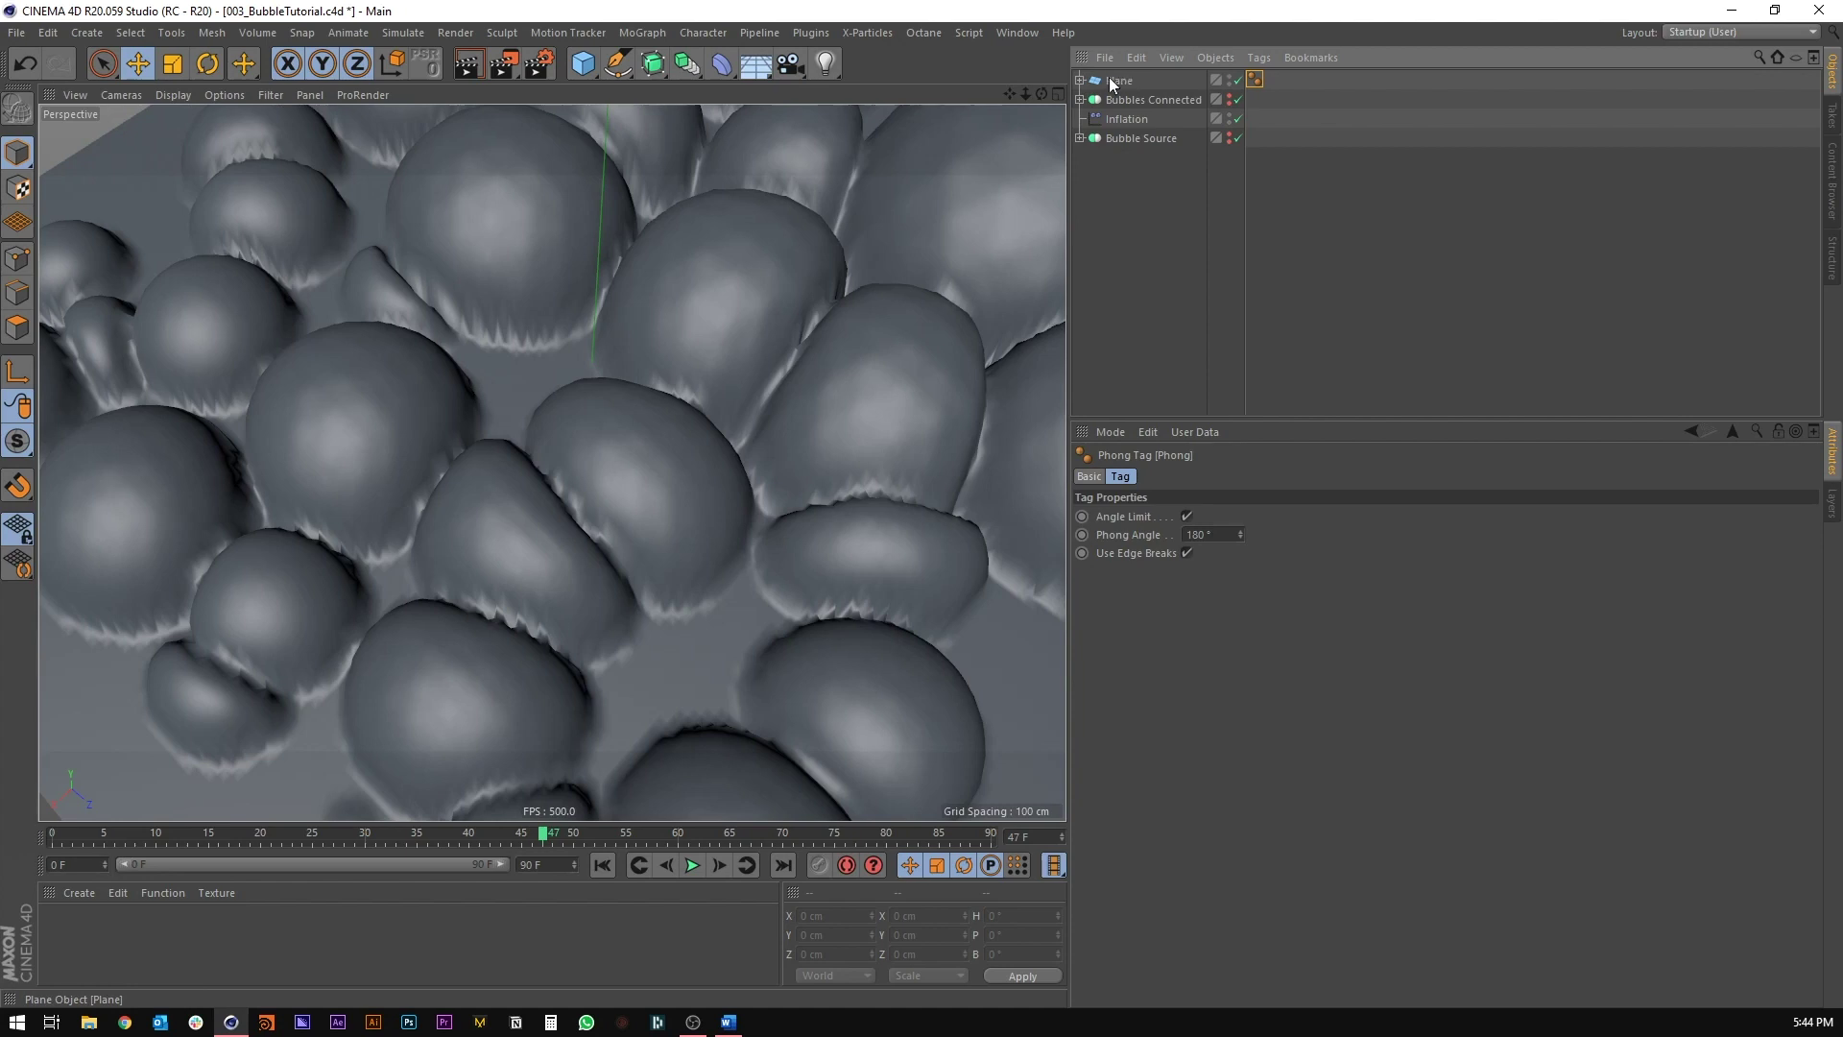
scroll(624, 337, "down", 3)
scroll(583, 429, "up", 1)
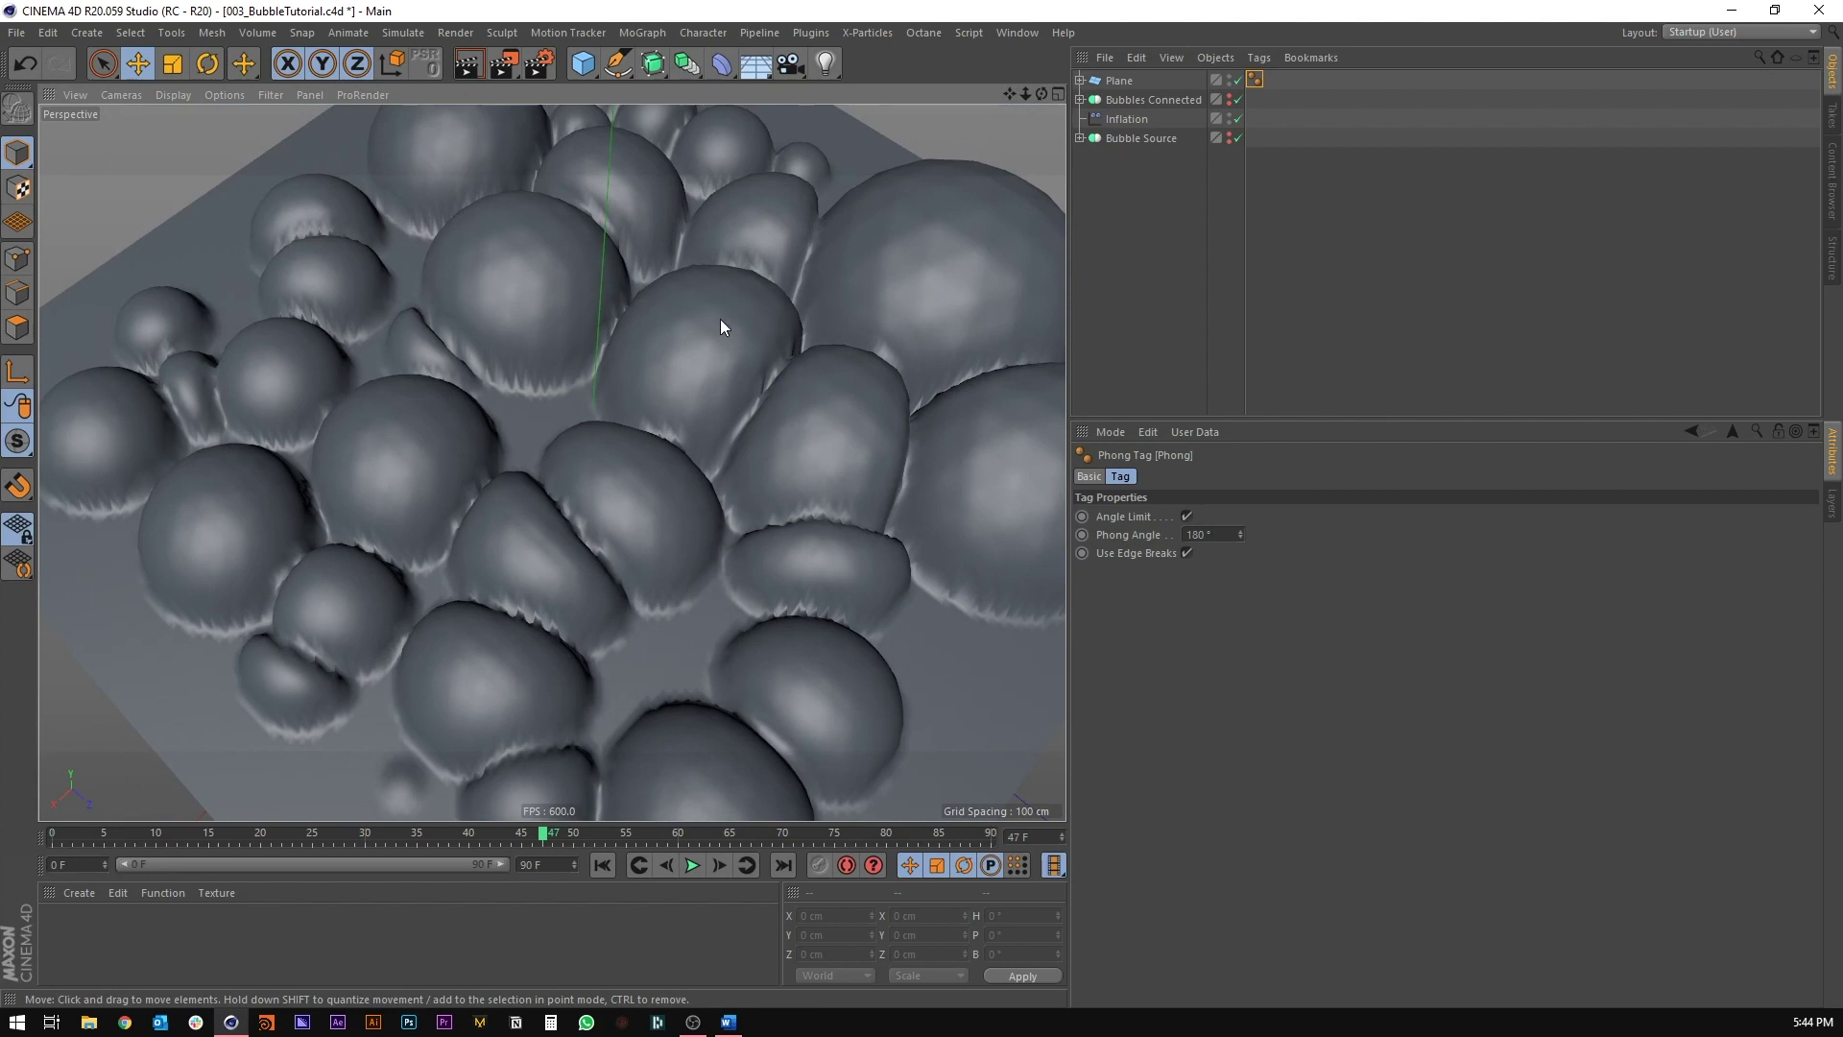
left_click_drag(720, 319, 597, 309, "alt")
scroll(576, 351, "down", 3)
Step: Select the plane, return the animation to frame 0 and save the project
left_click(705, 661)
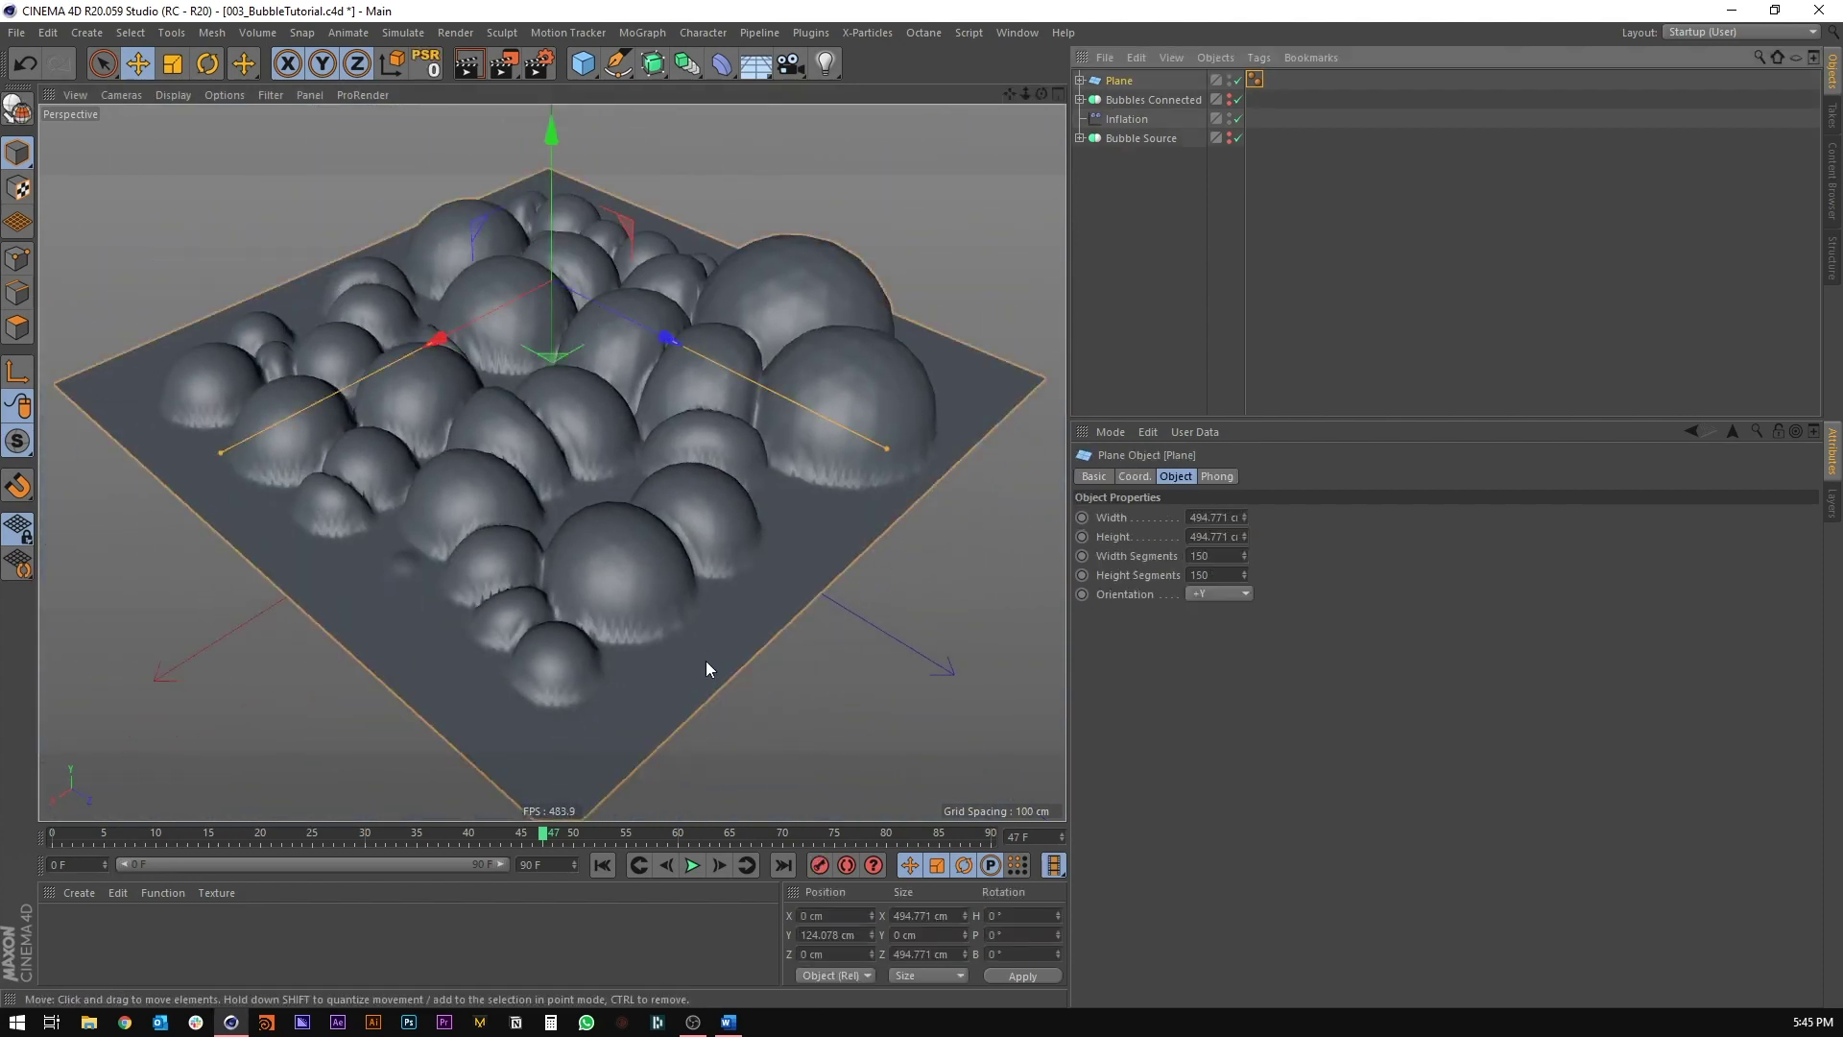
left_click(605, 864)
left_click(602, 865)
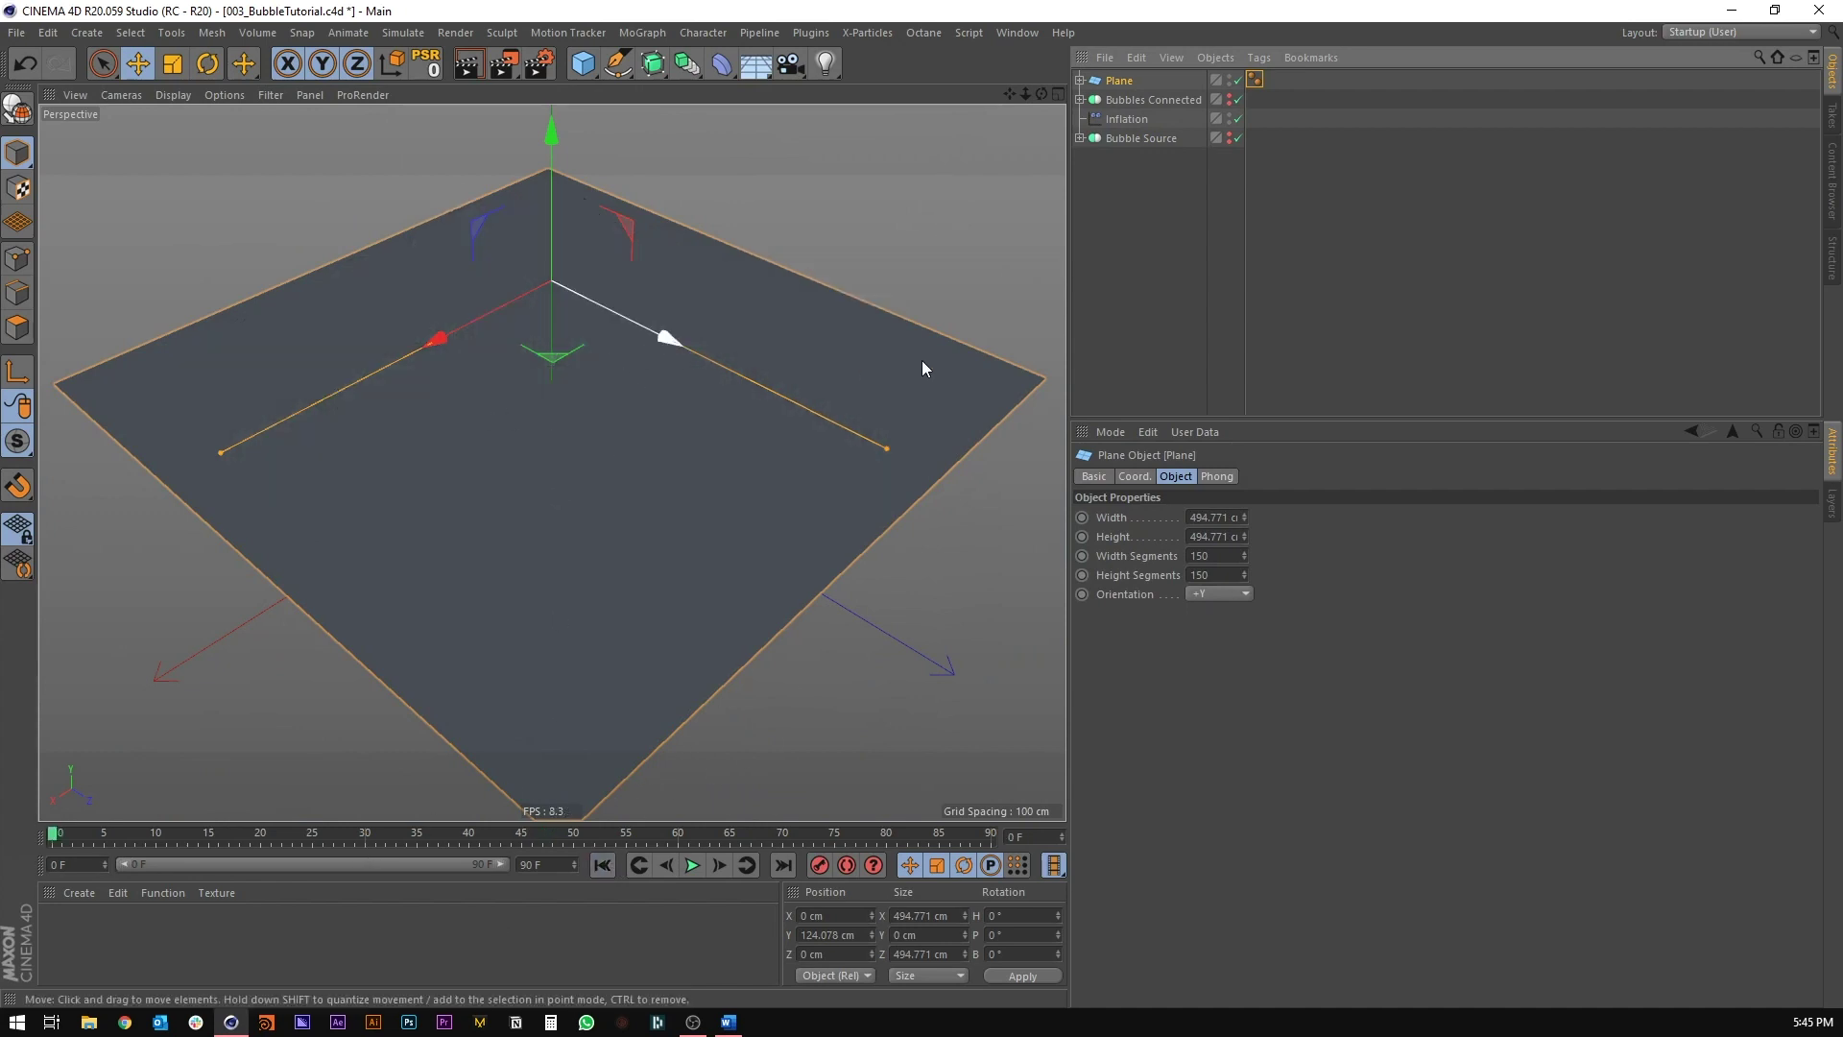
key("ctrl+s")
Step: Display Gouraud shading with lines and convert the plane into an editable polygon object
key("n")
key("b")
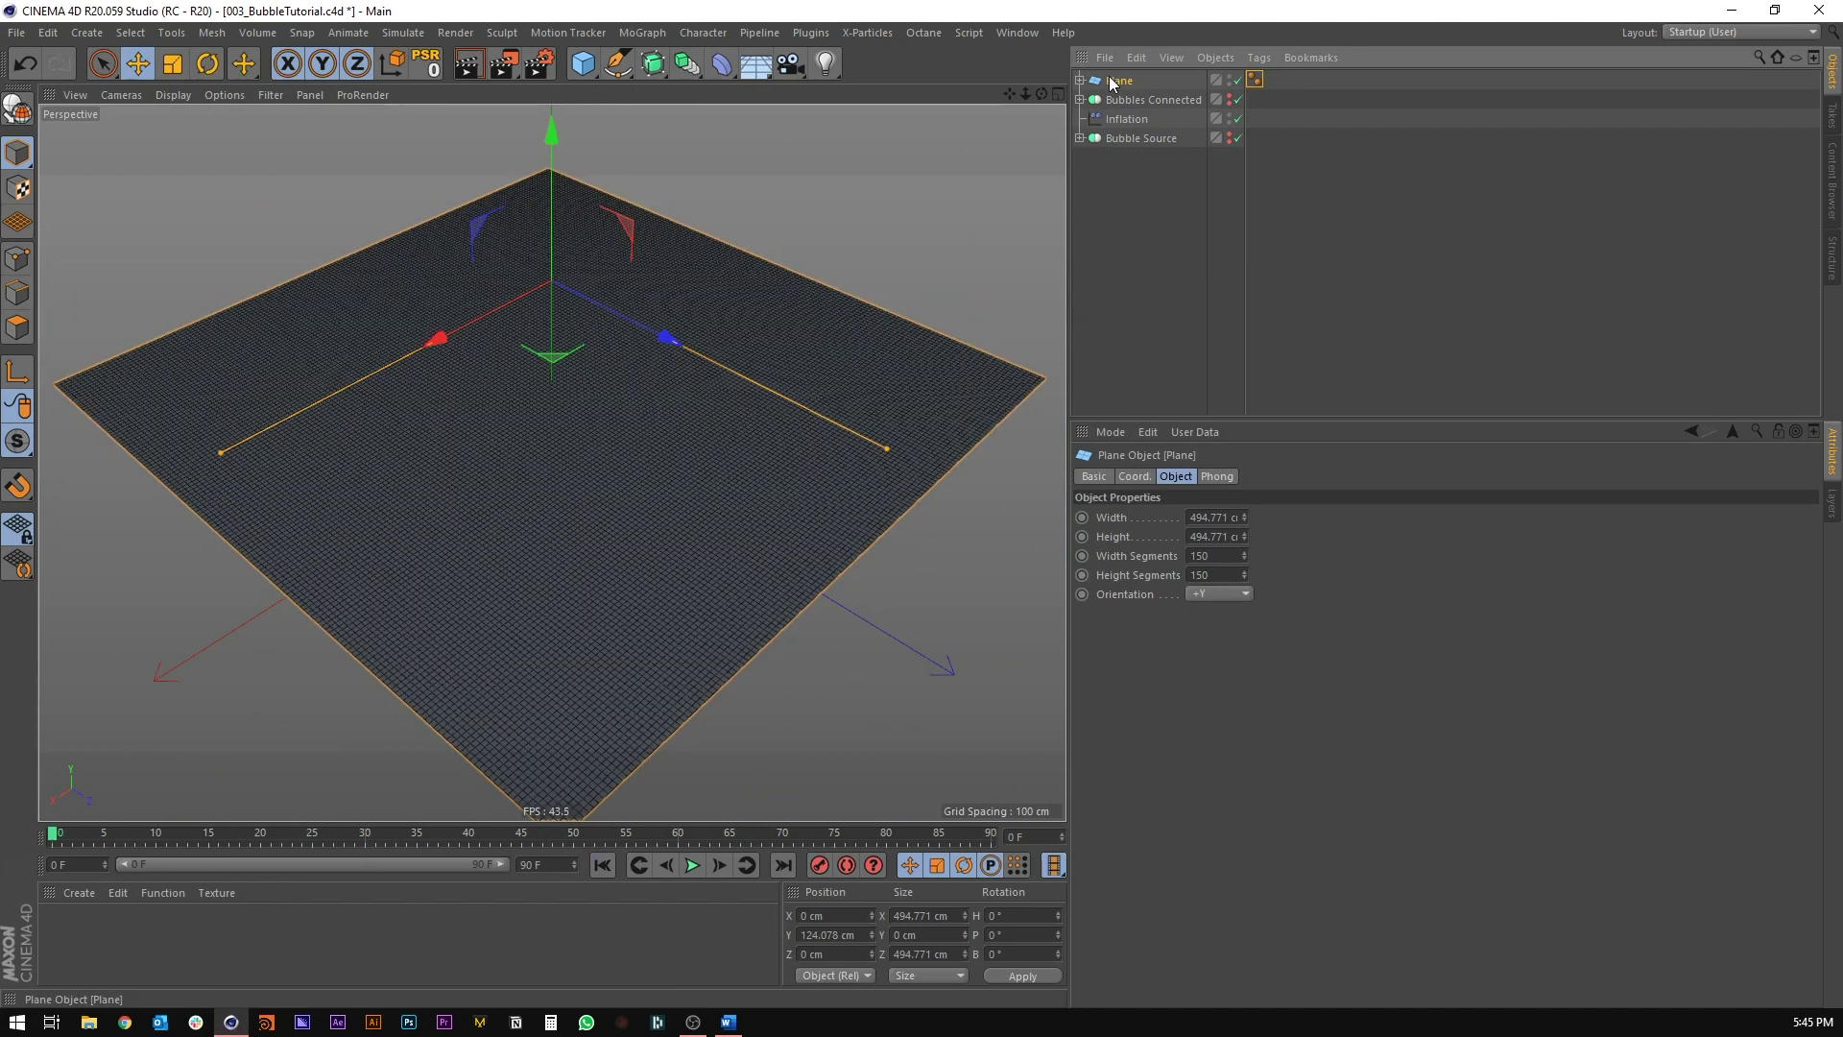
key("c")
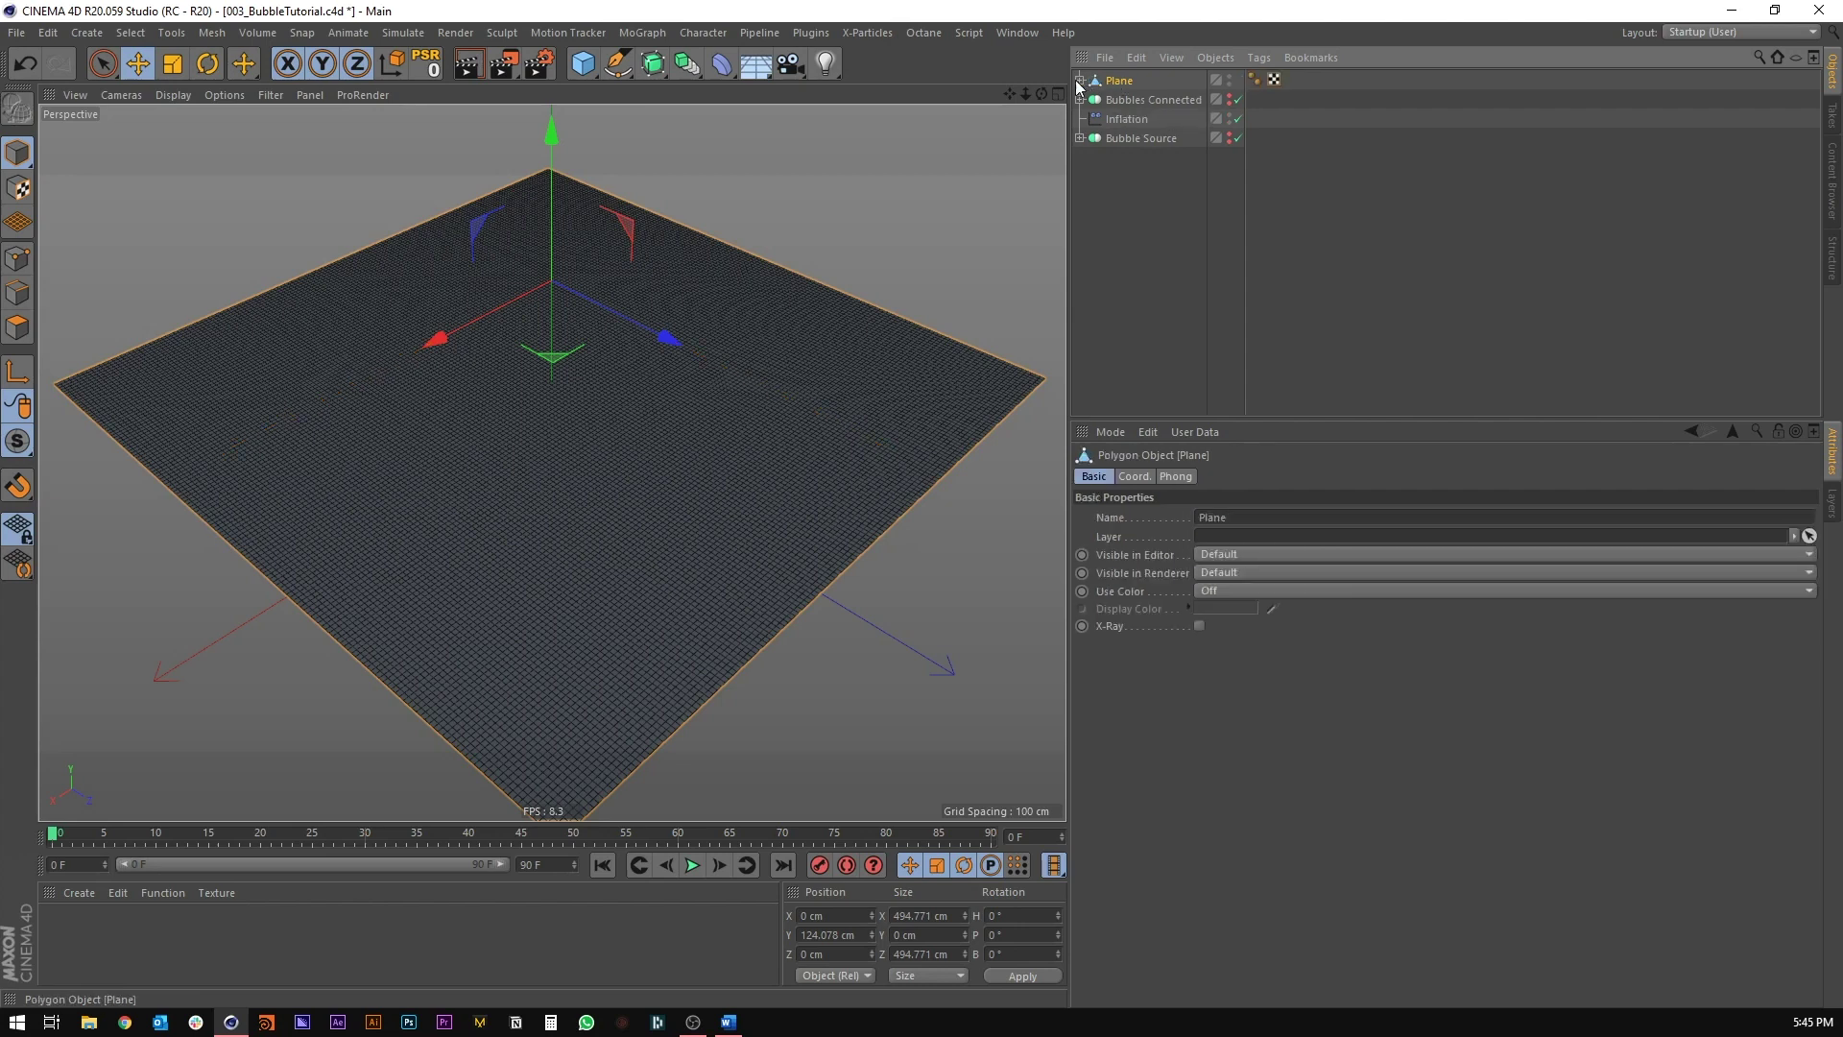
Step: Expand the plane's hierarchy and rename the plane "Suface Shrink Wrap"
left_click(1081, 81)
double_click(1139, 82)
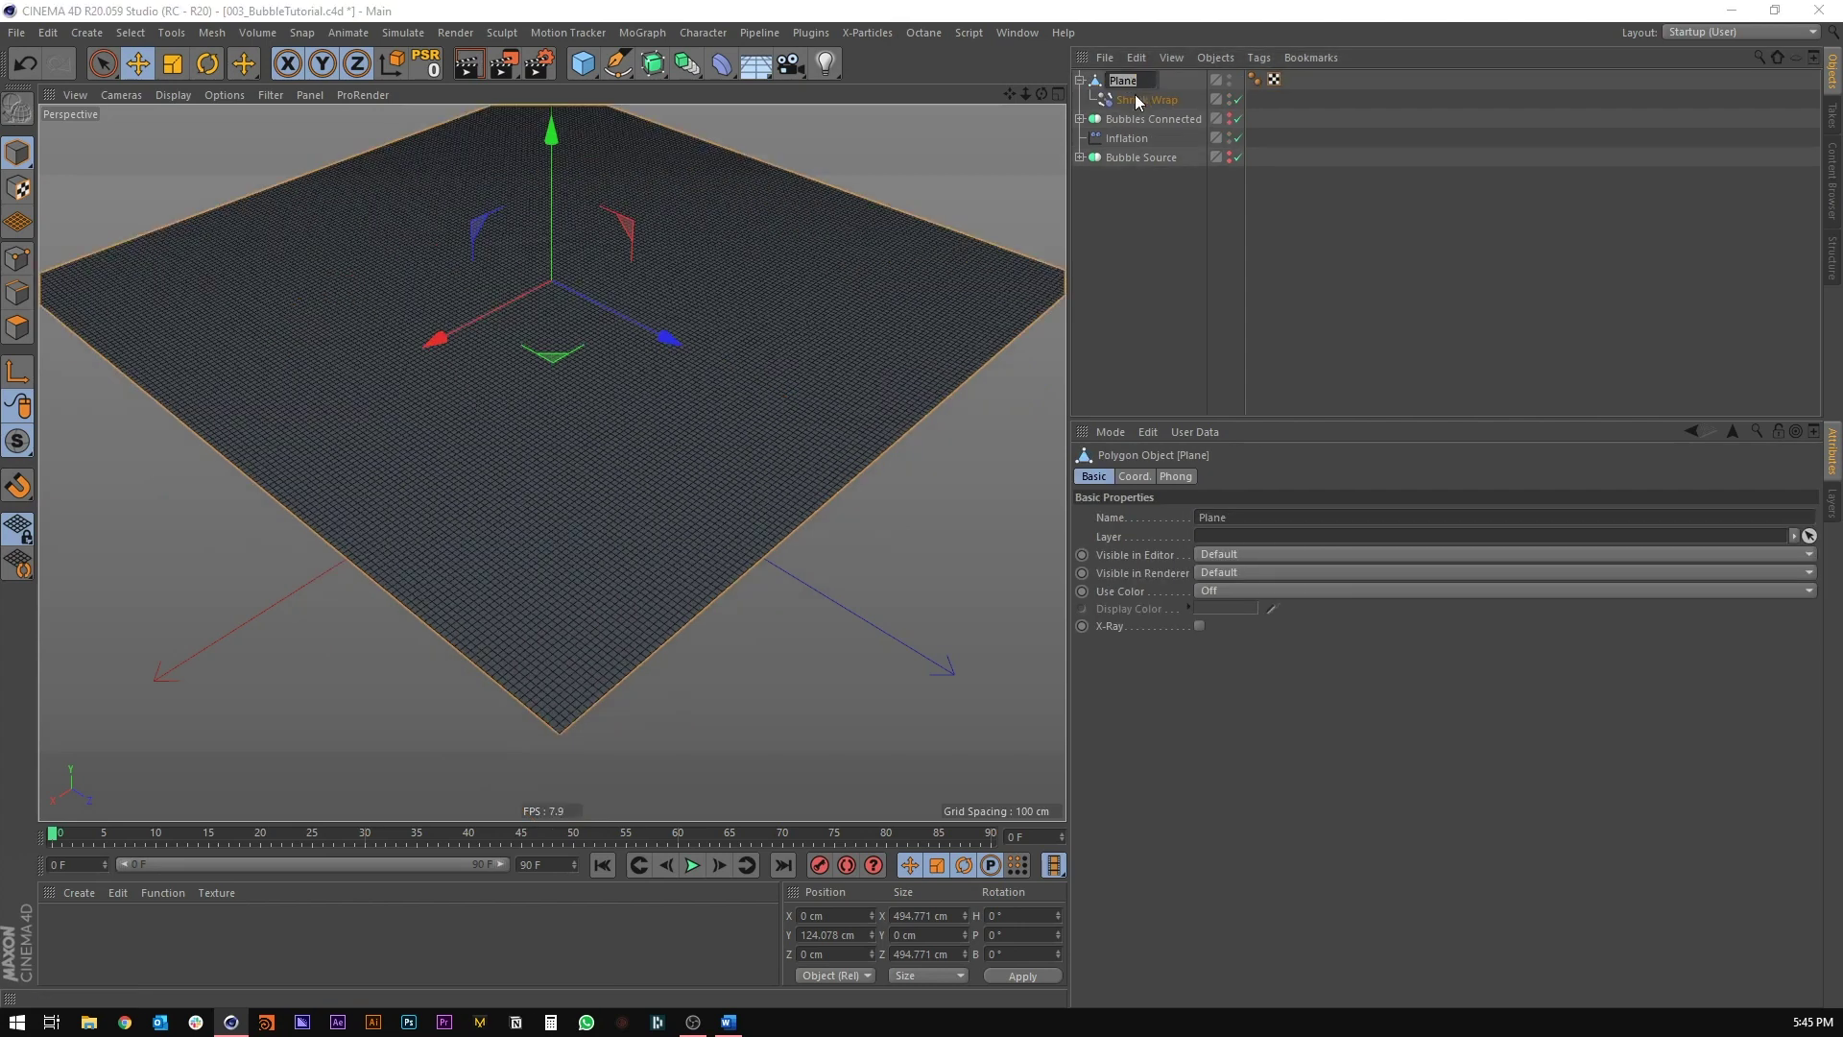
type("Sufr")
key("BackSpace")
key("BackSpace")
type("rface Shrink Wrap")
key("Return")
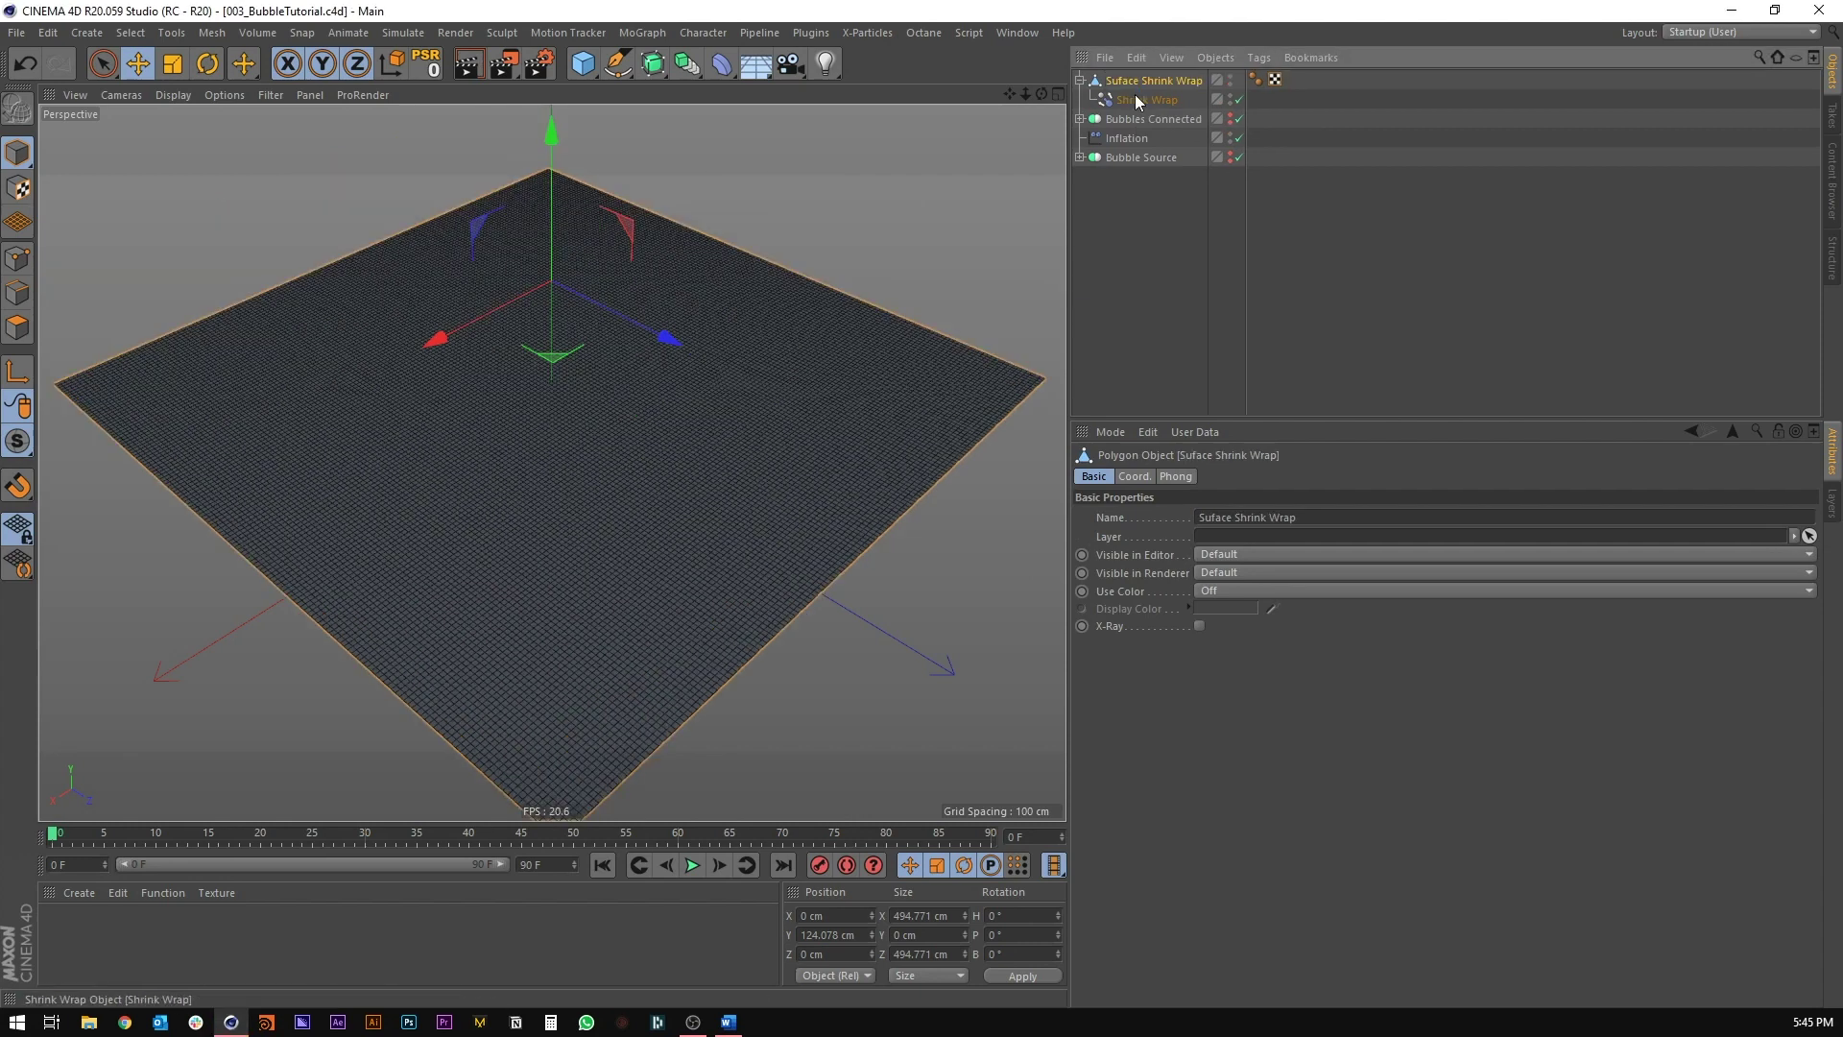
left_click(1080, 80)
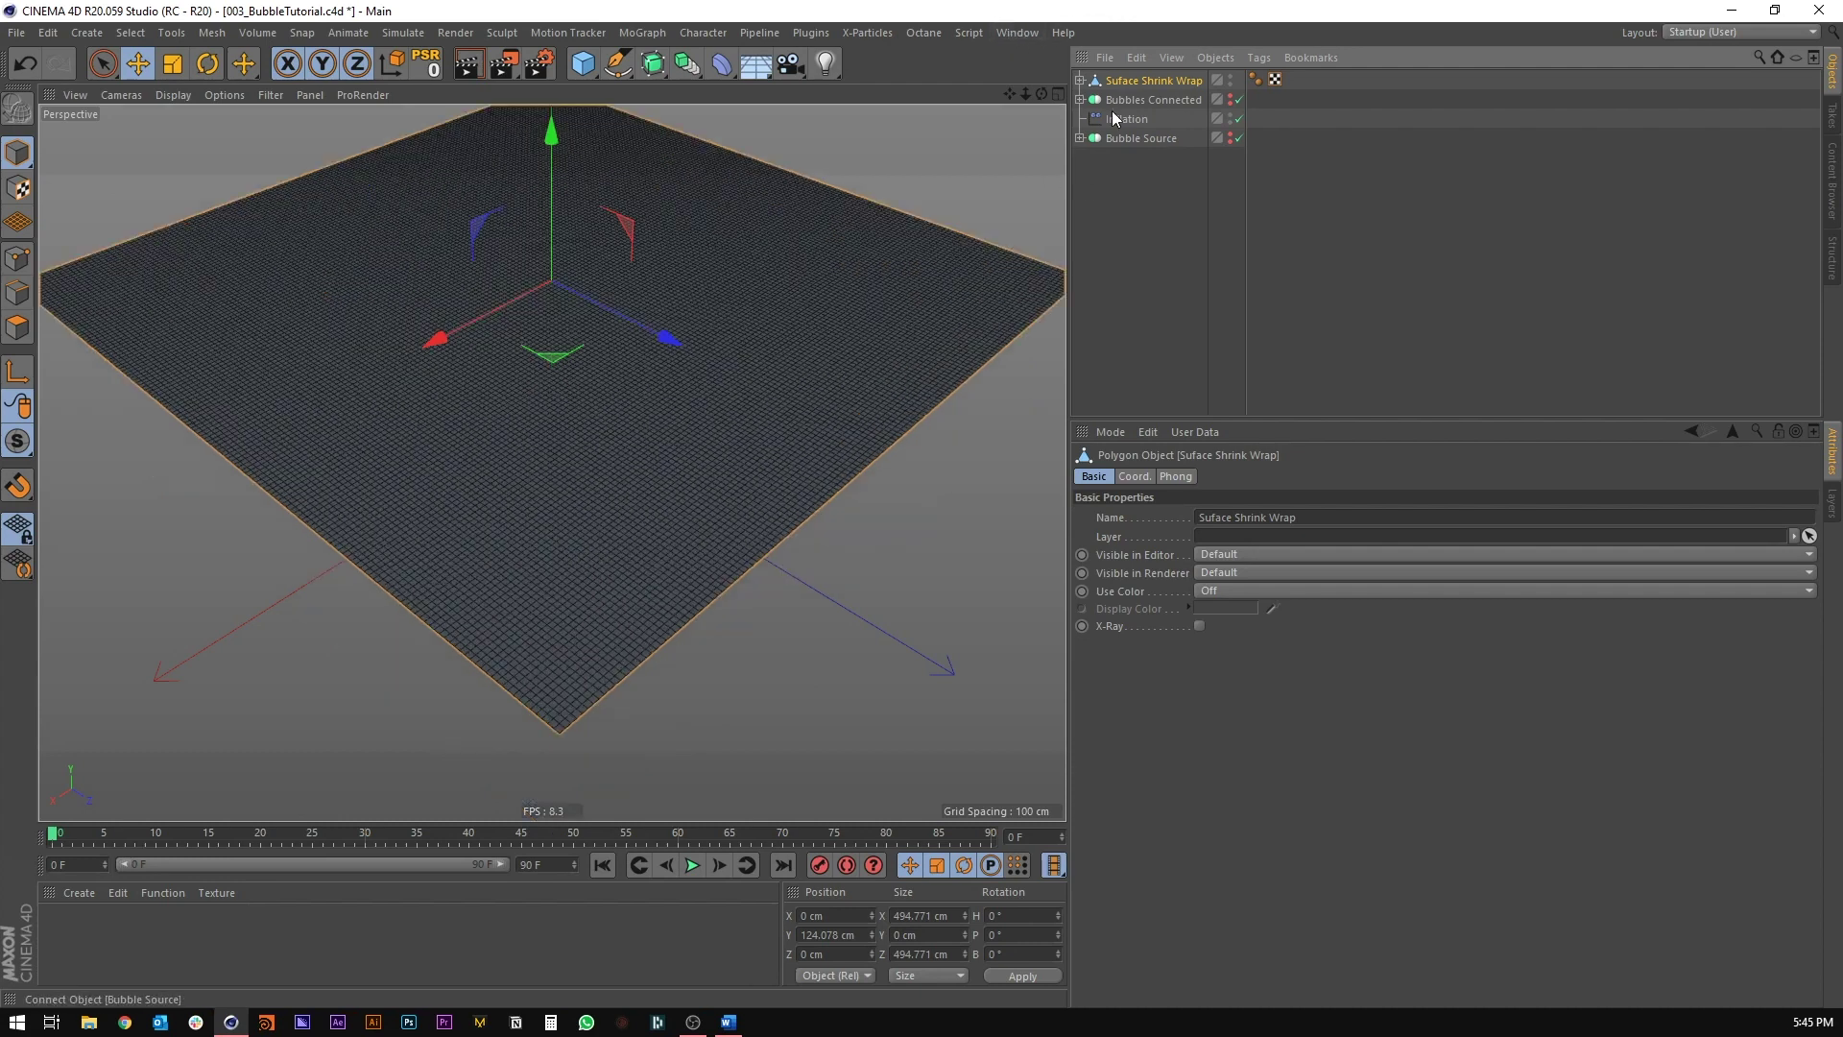
left_click(1080, 80)
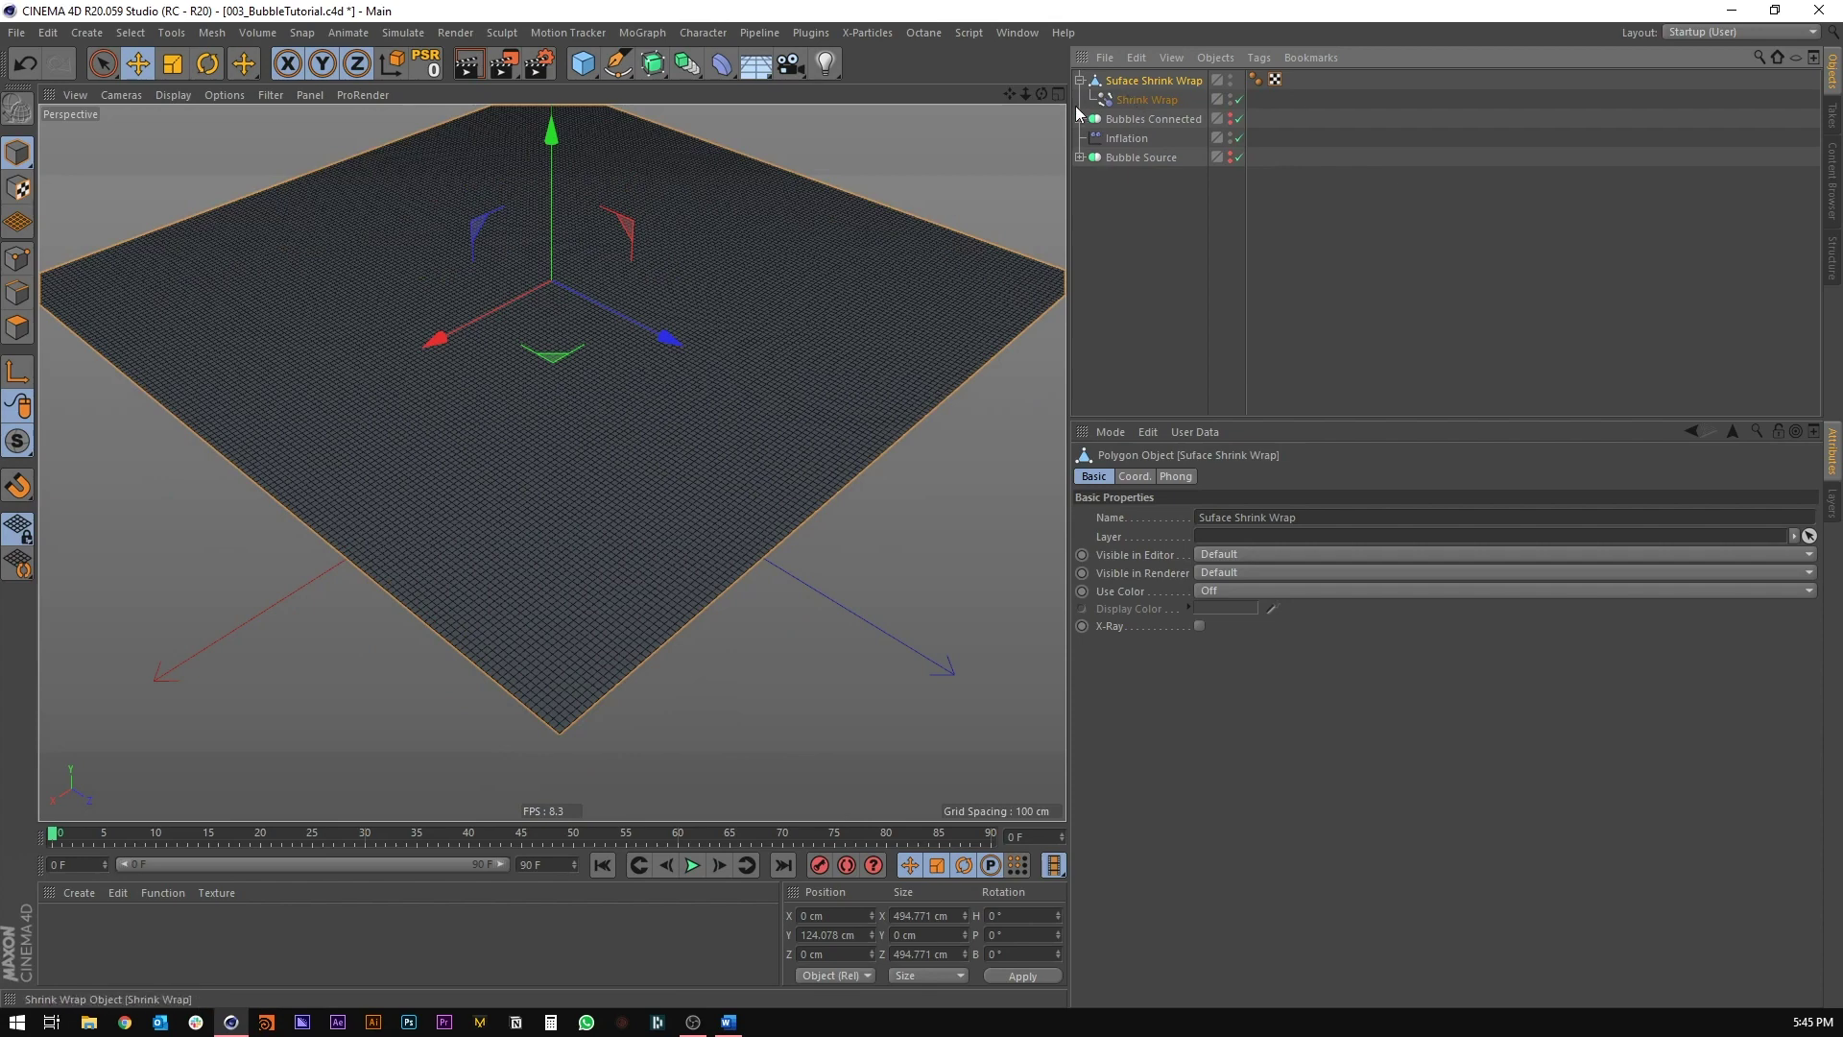
left_click(1239, 98)
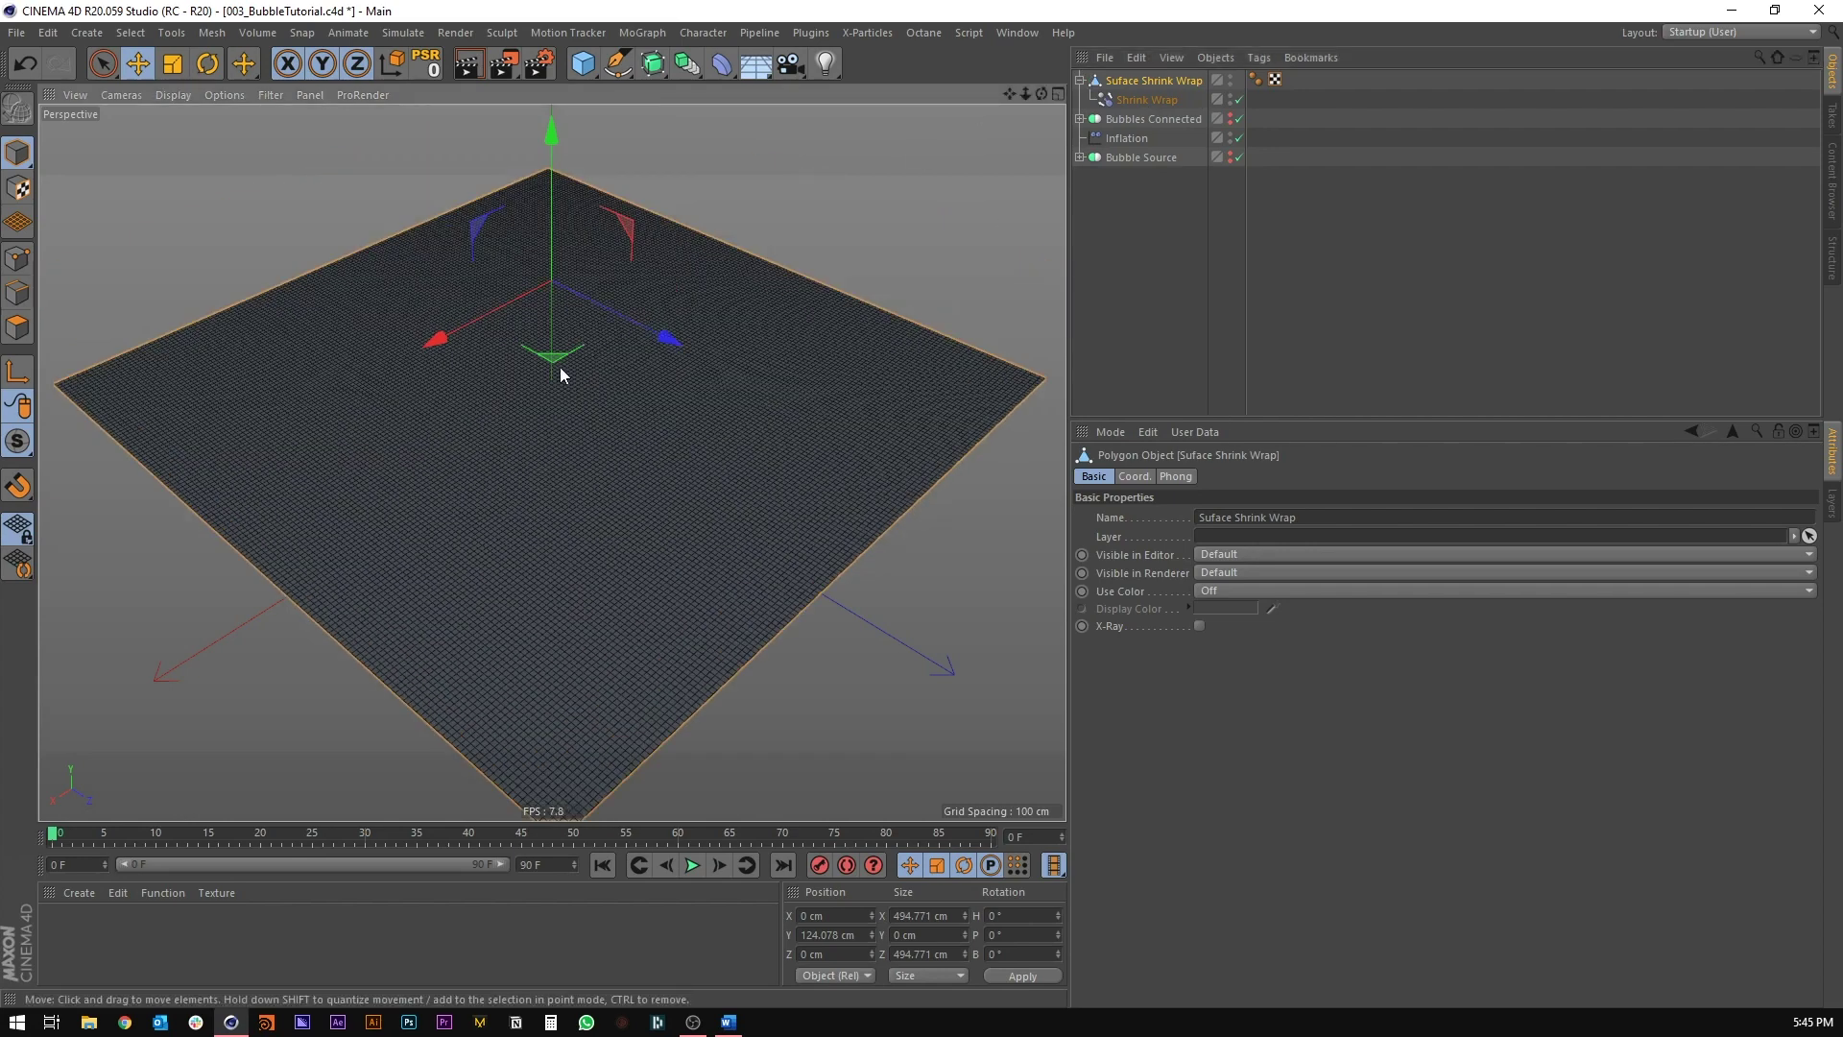
left_click_drag(564, 371, 538, 361, "alt")
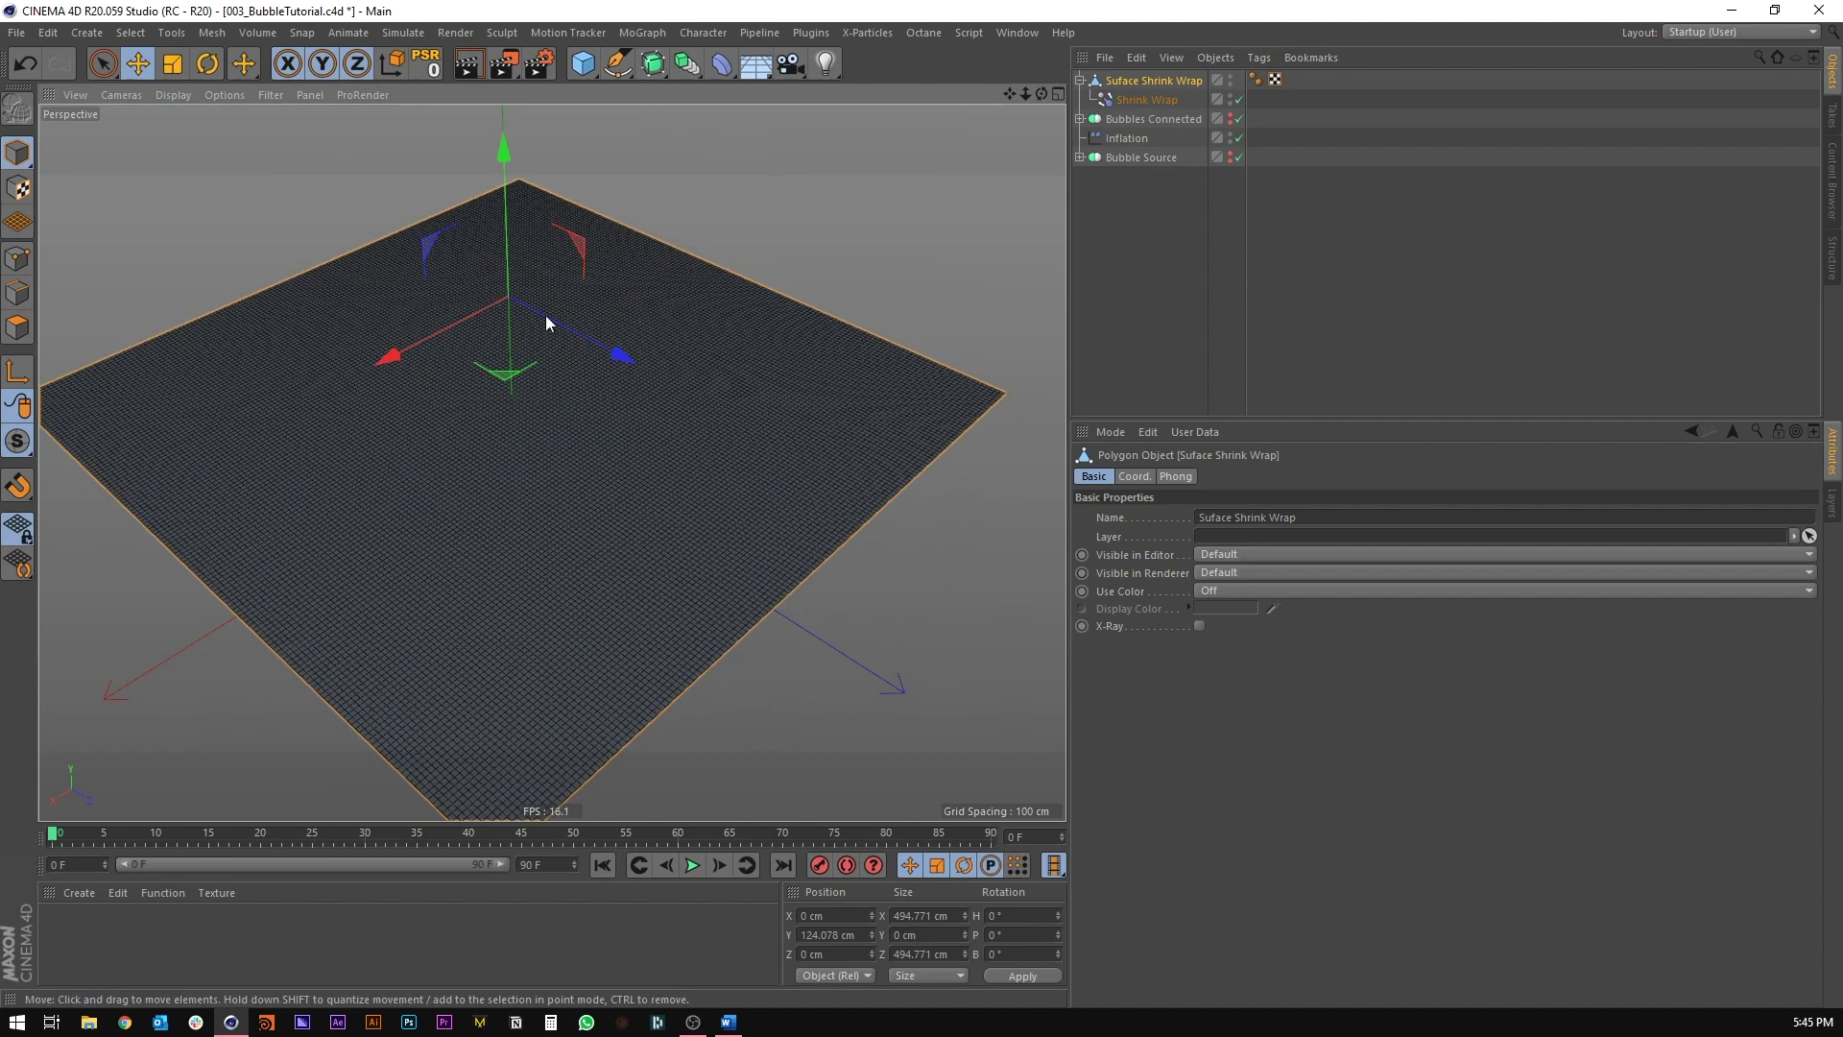
left_click_drag(521, 312, 564, 300, "alt")
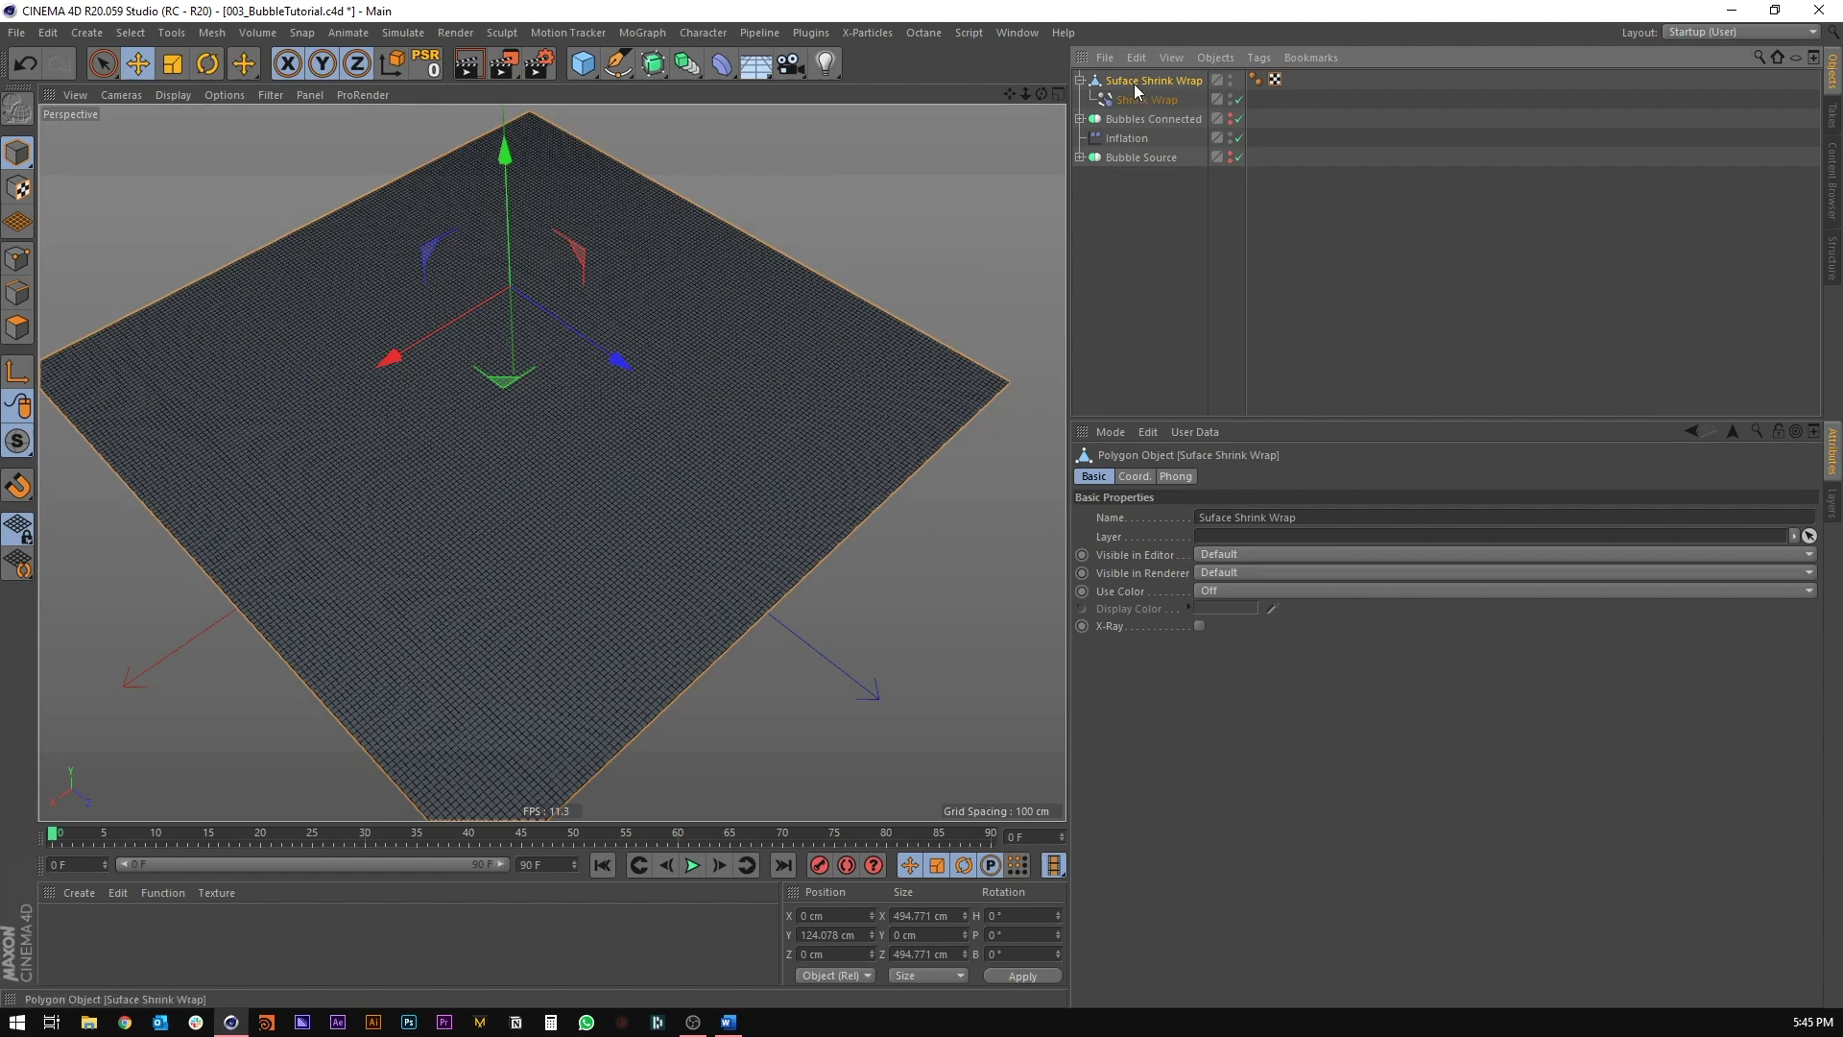
Step: Open the Timeline (Dope Sheet) window and place it over the viewport, clear of the object list
left_click(1009, 35)
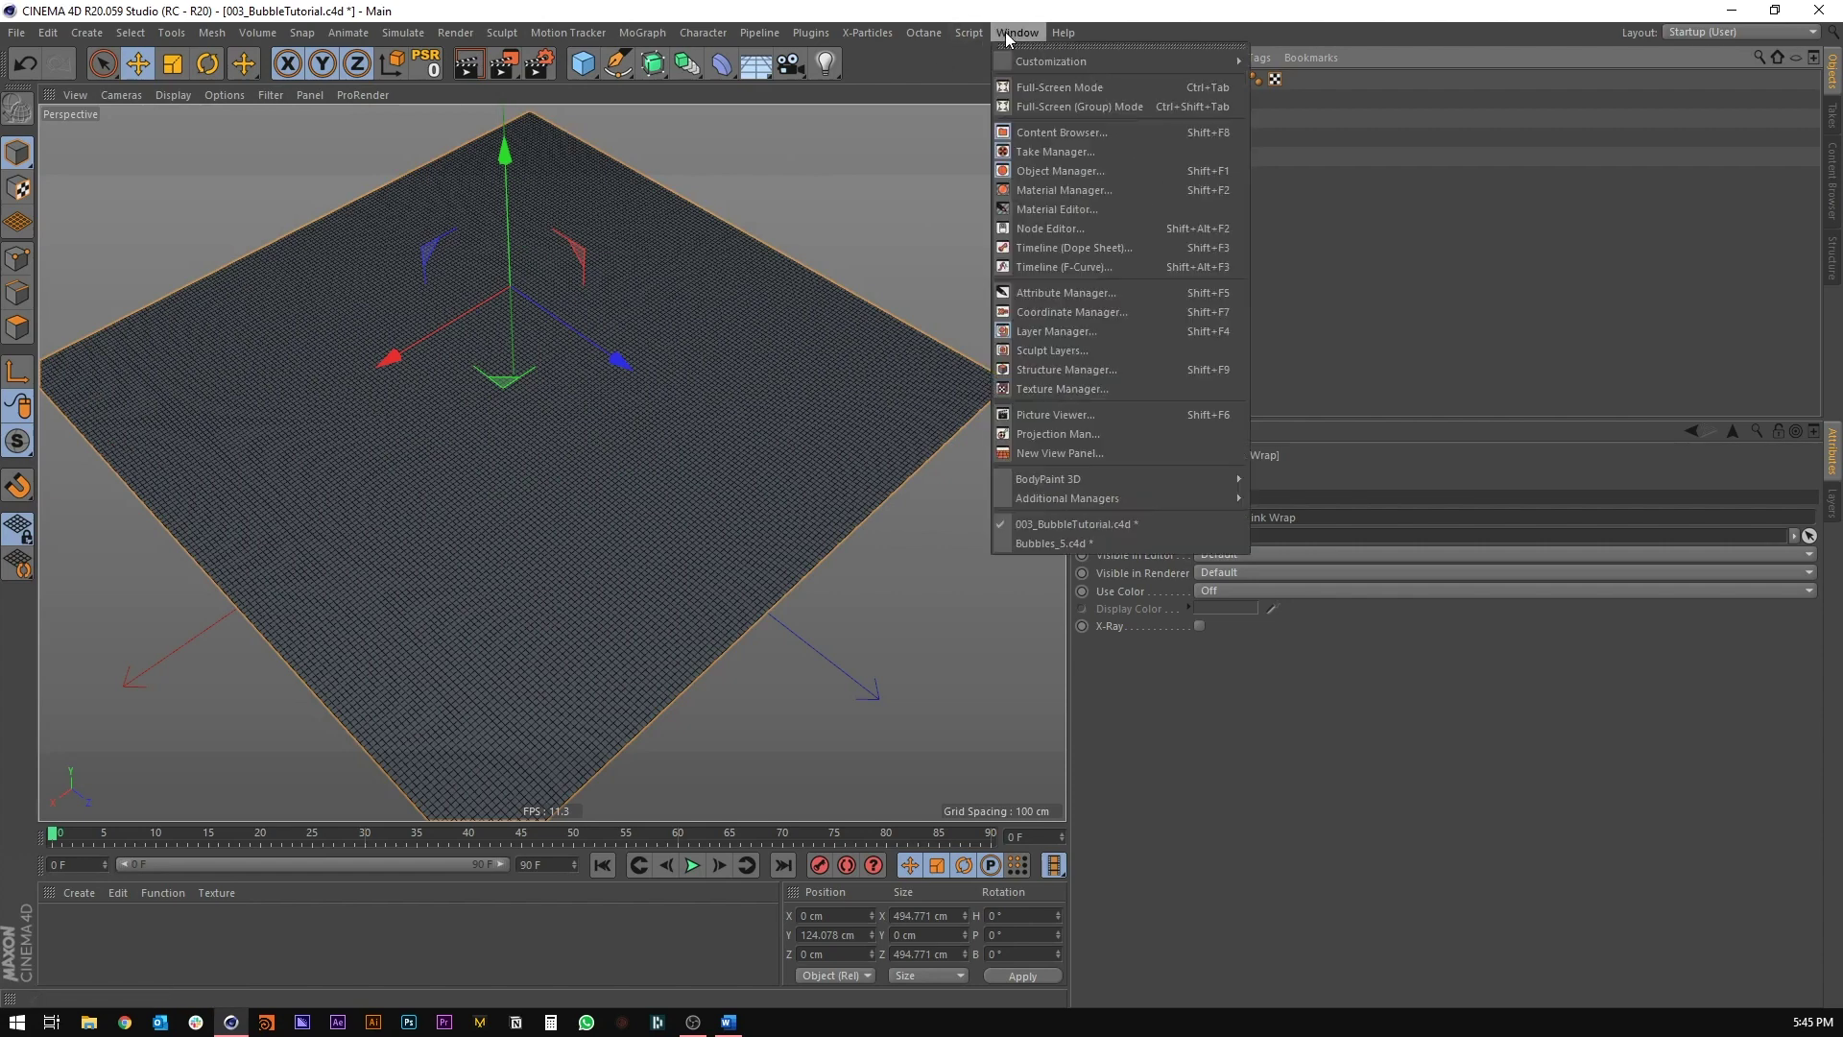
left_click(1054, 246)
left_click_drag(795, 20, 947, 162)
left_click_drag(150, 145, 1104, 567)
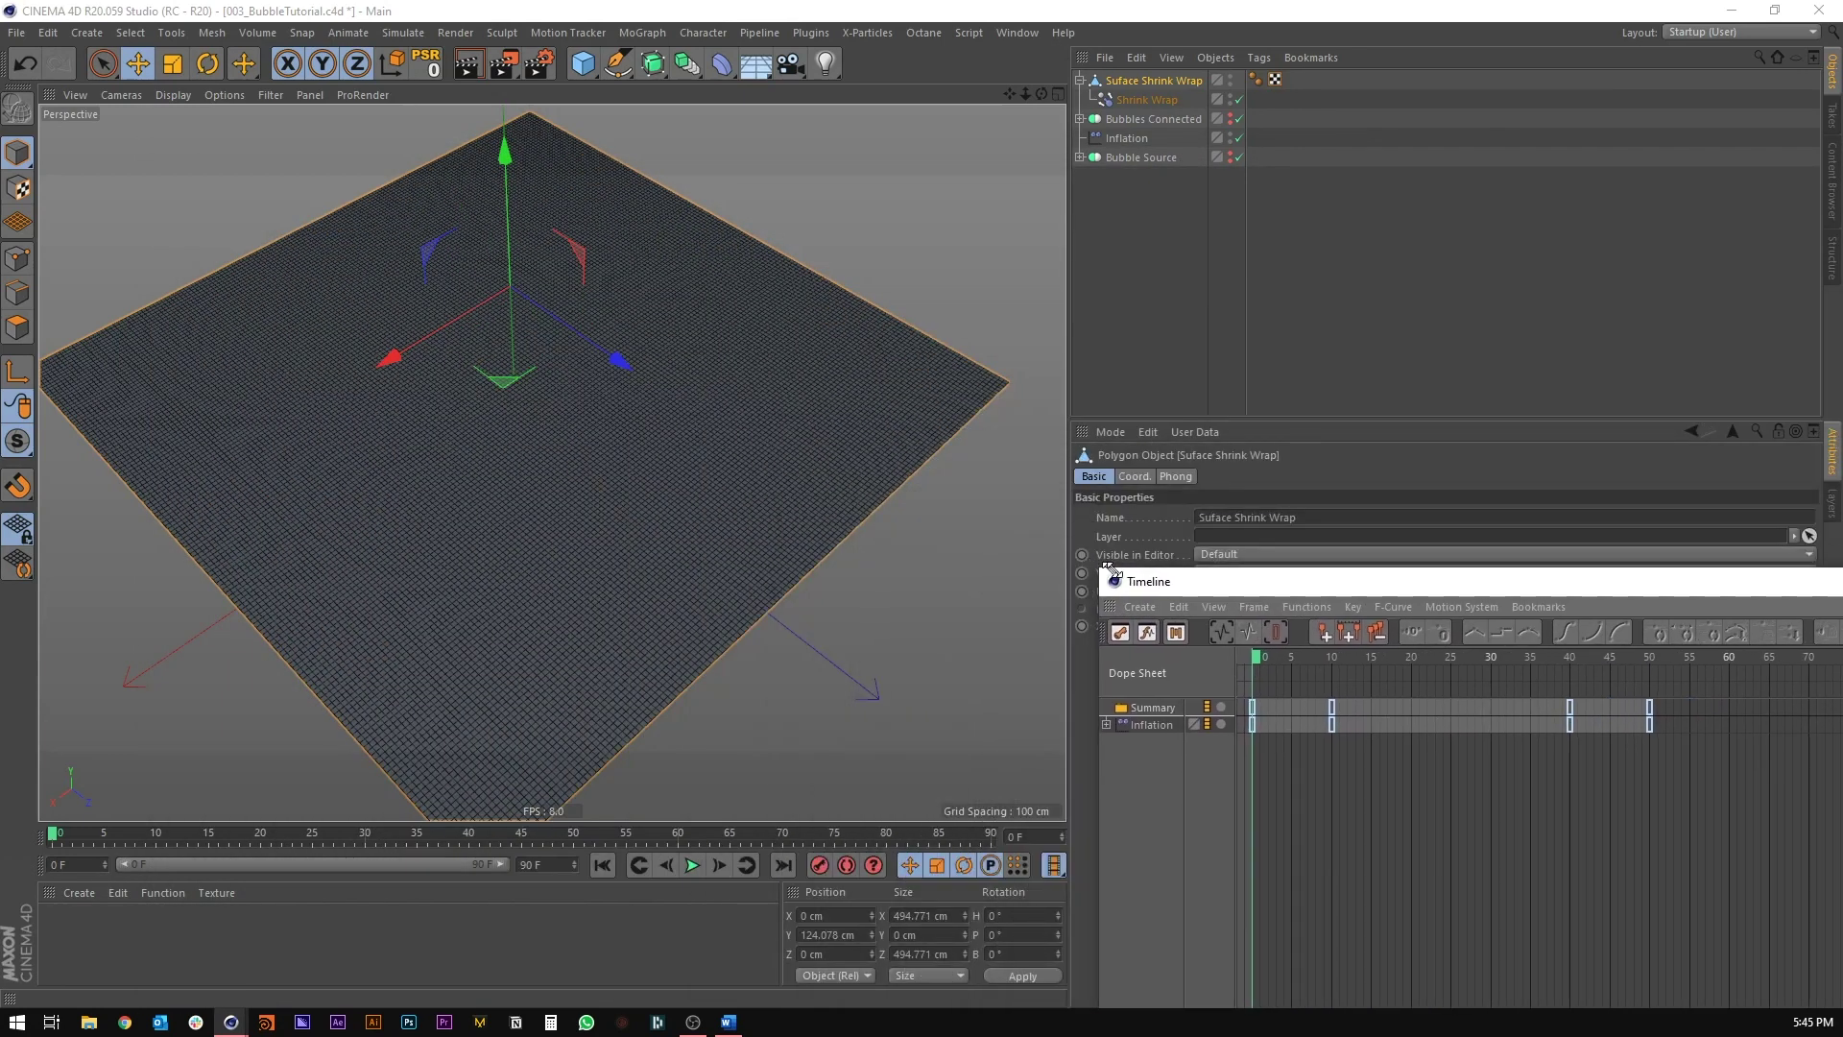
left_click_drag(1252, 579, 334, 221)
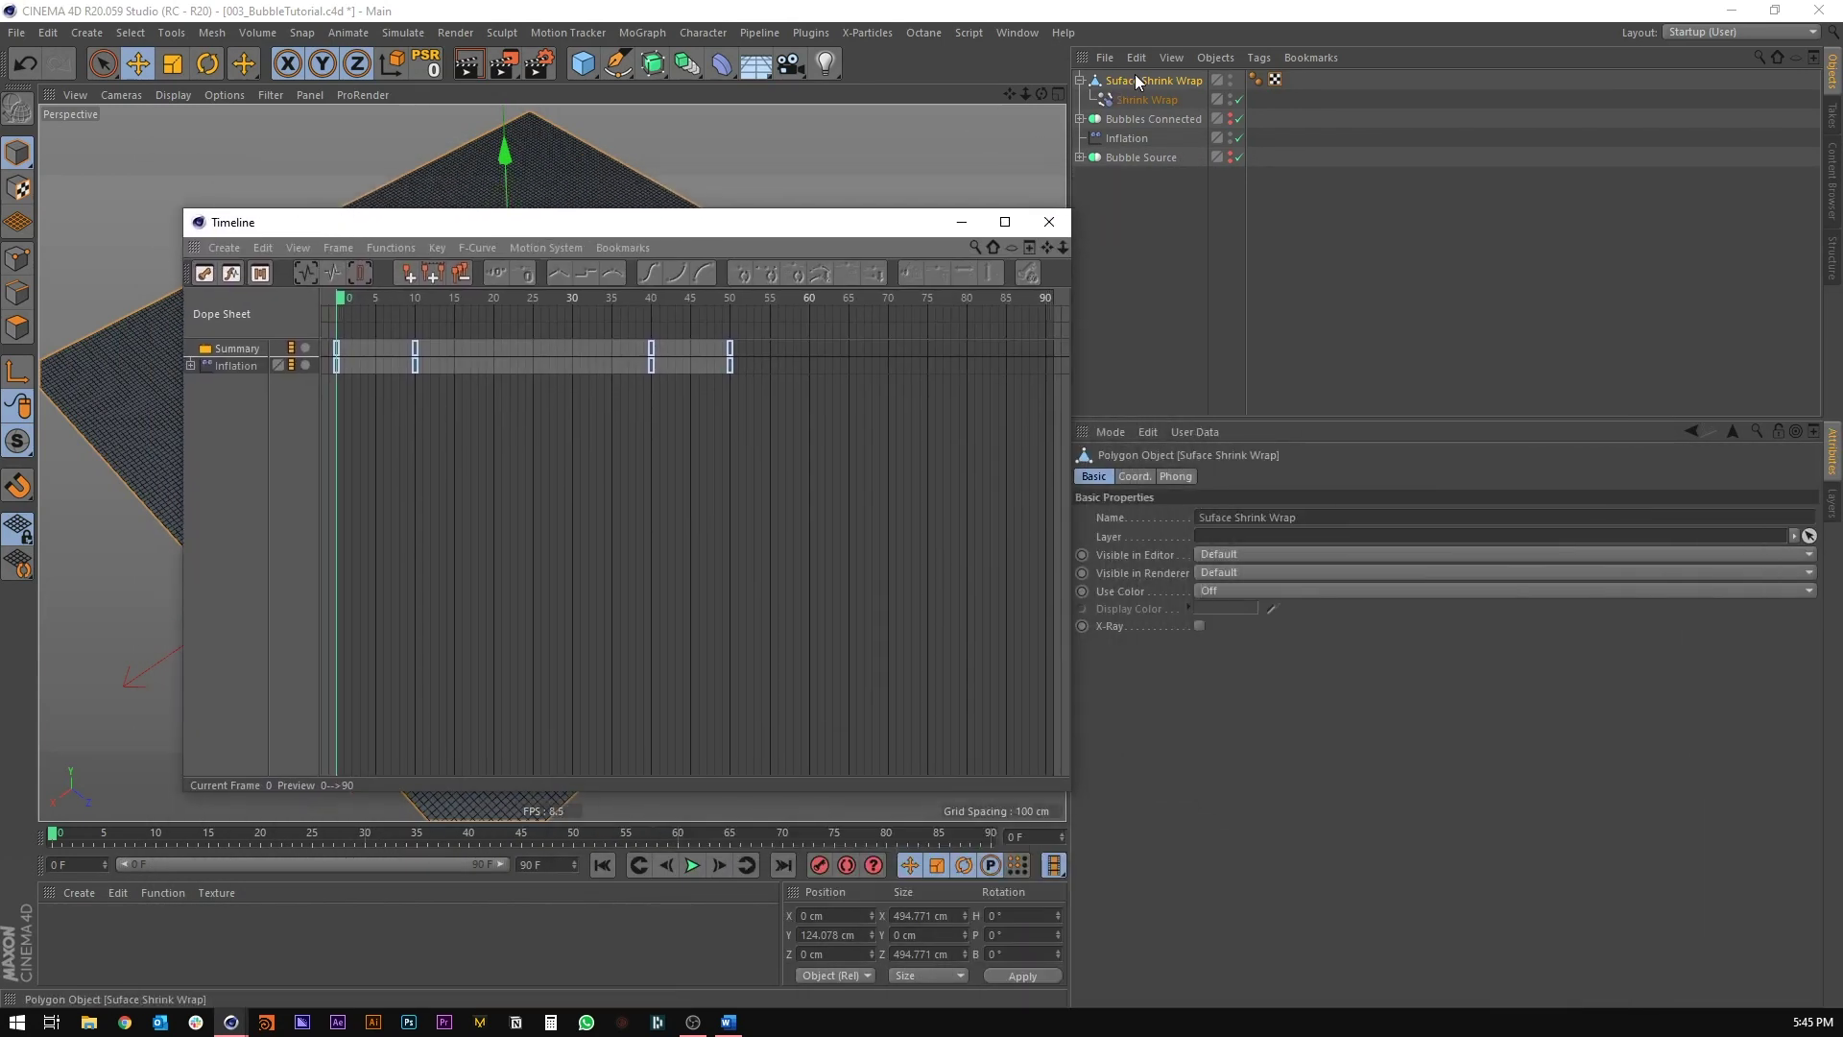
Step: Load the Suface Shrink Wrap object into the Timeline and open the Bake Objects settings for it
left_click_drag(1135, 77, 448, 430)
left_click(255, 366)
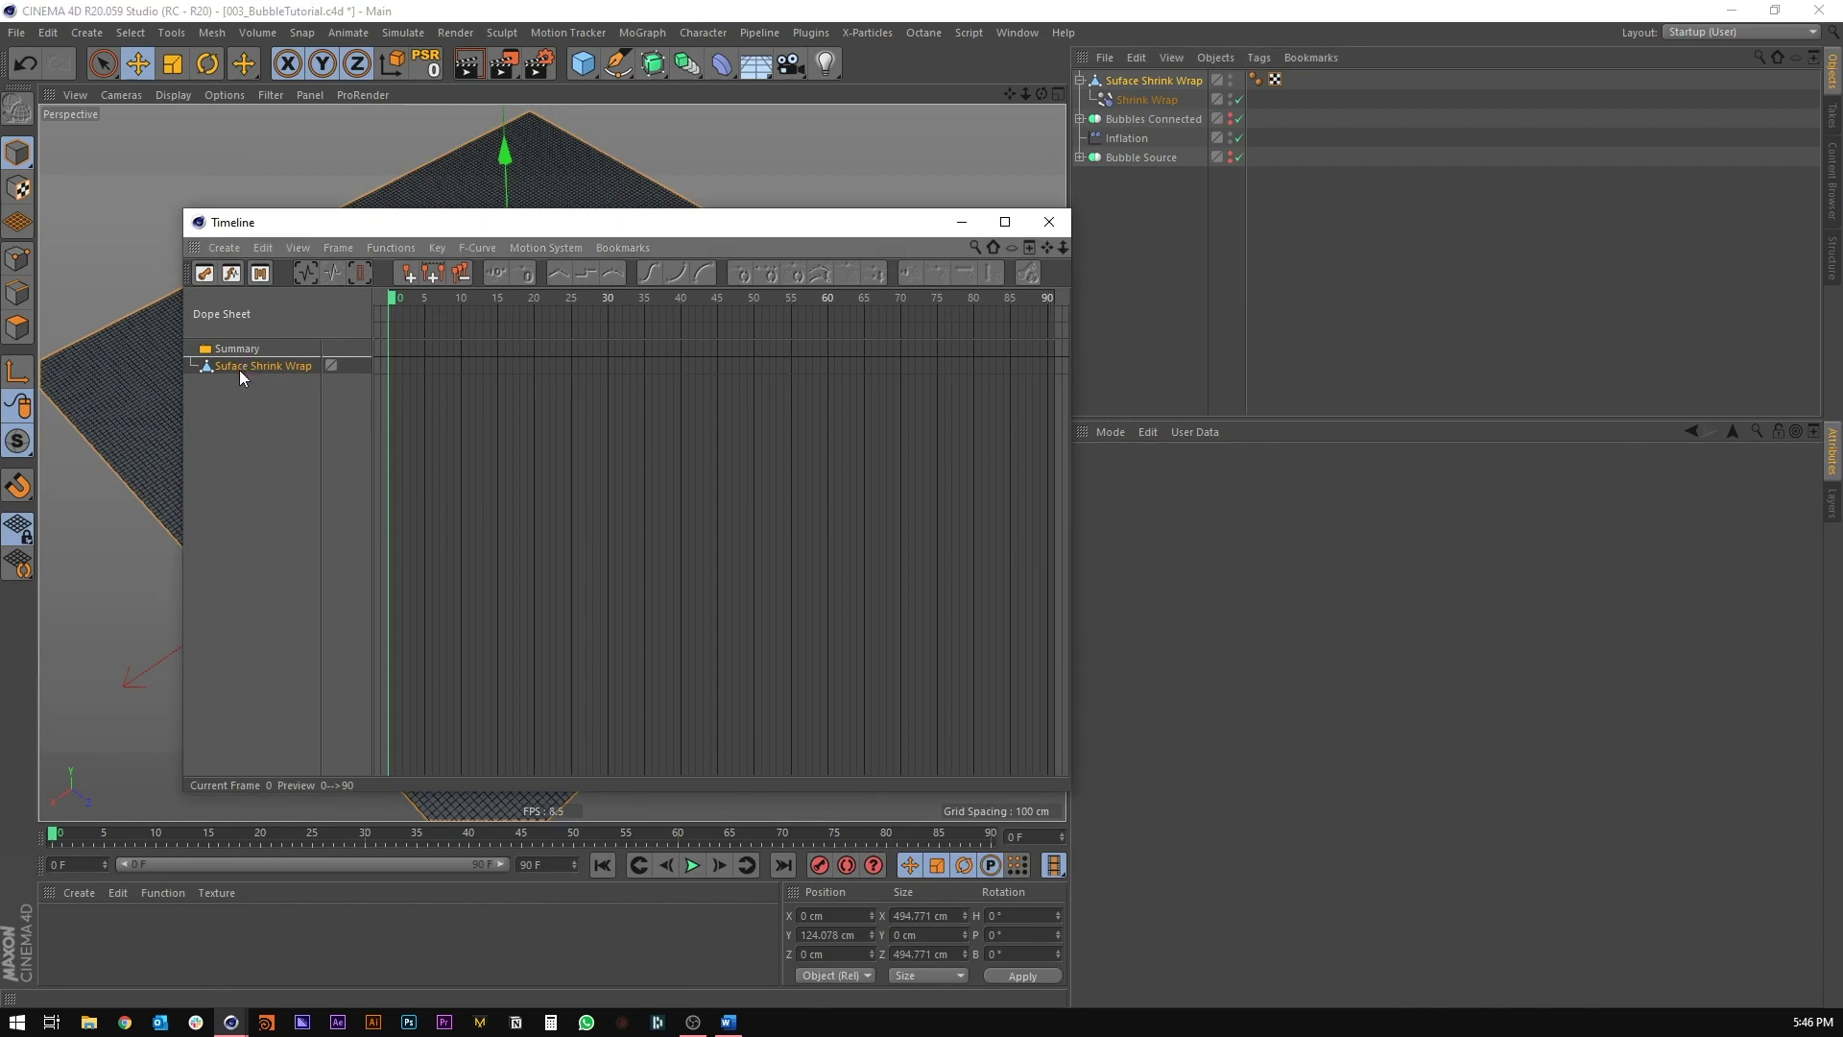
left_click(401, 249)
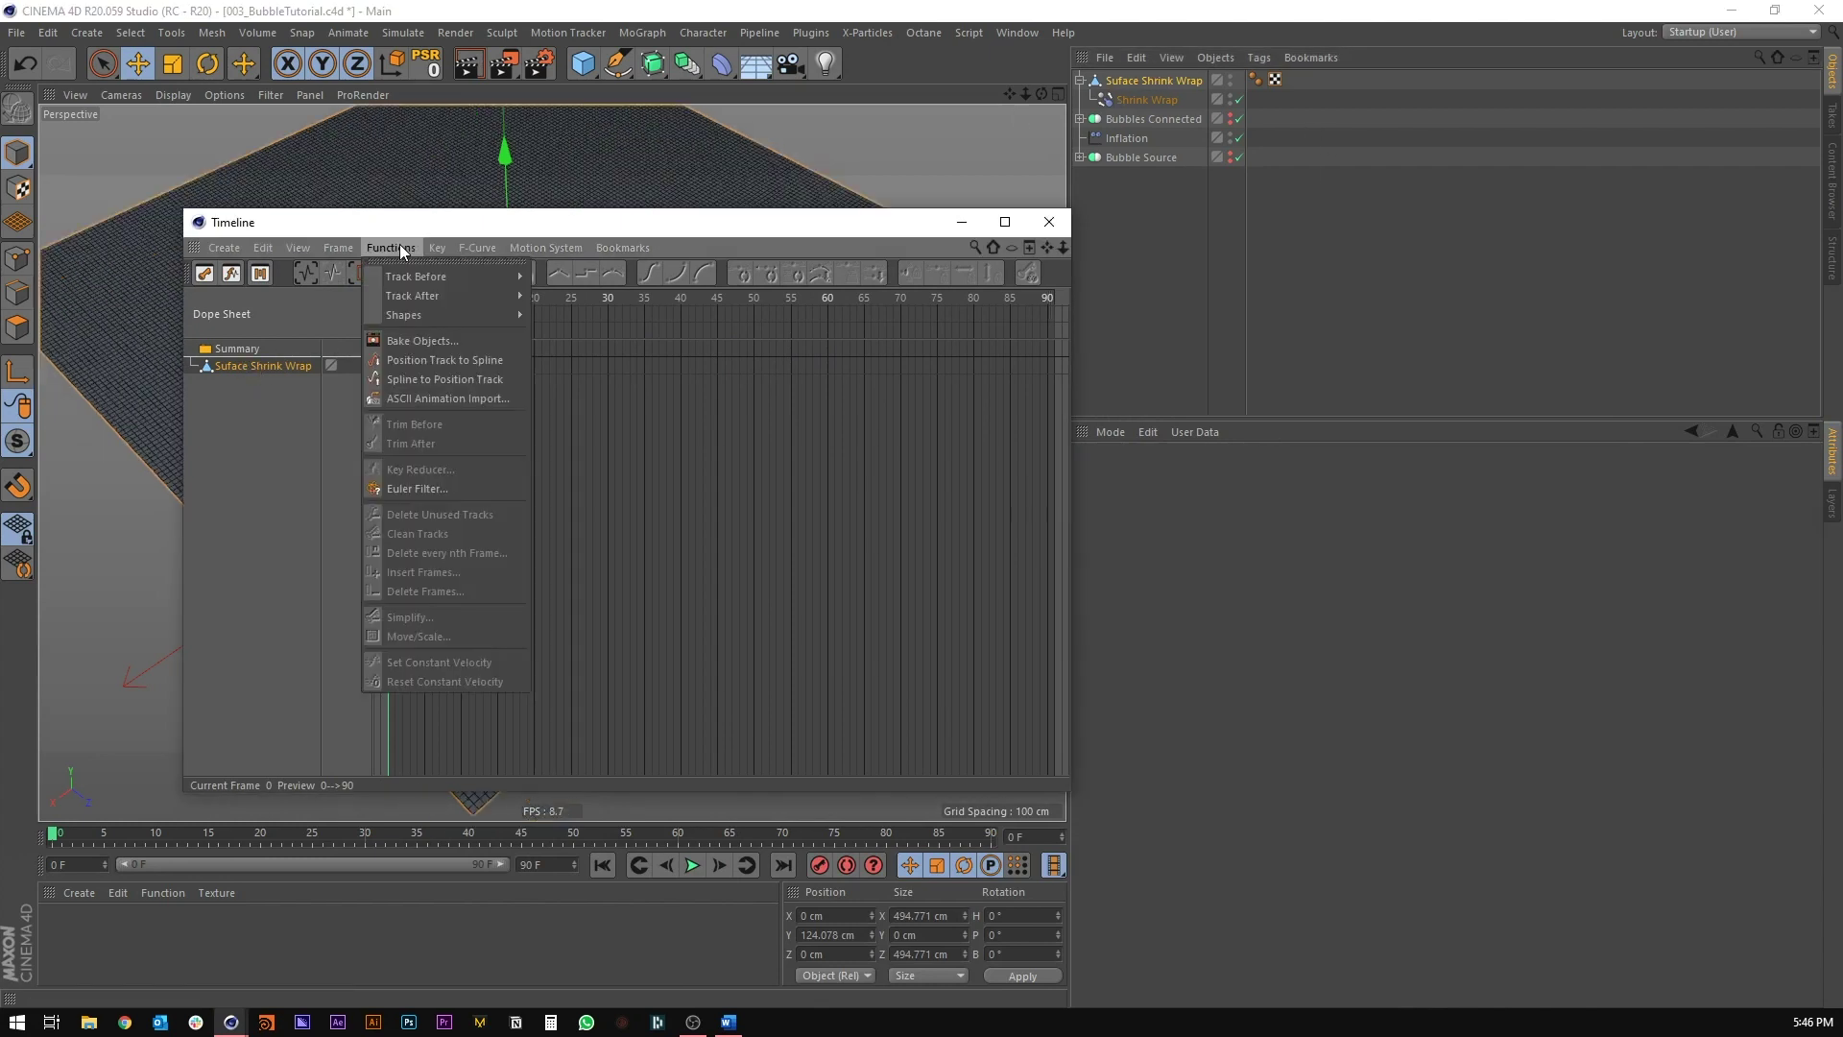
left_click(404, 340)
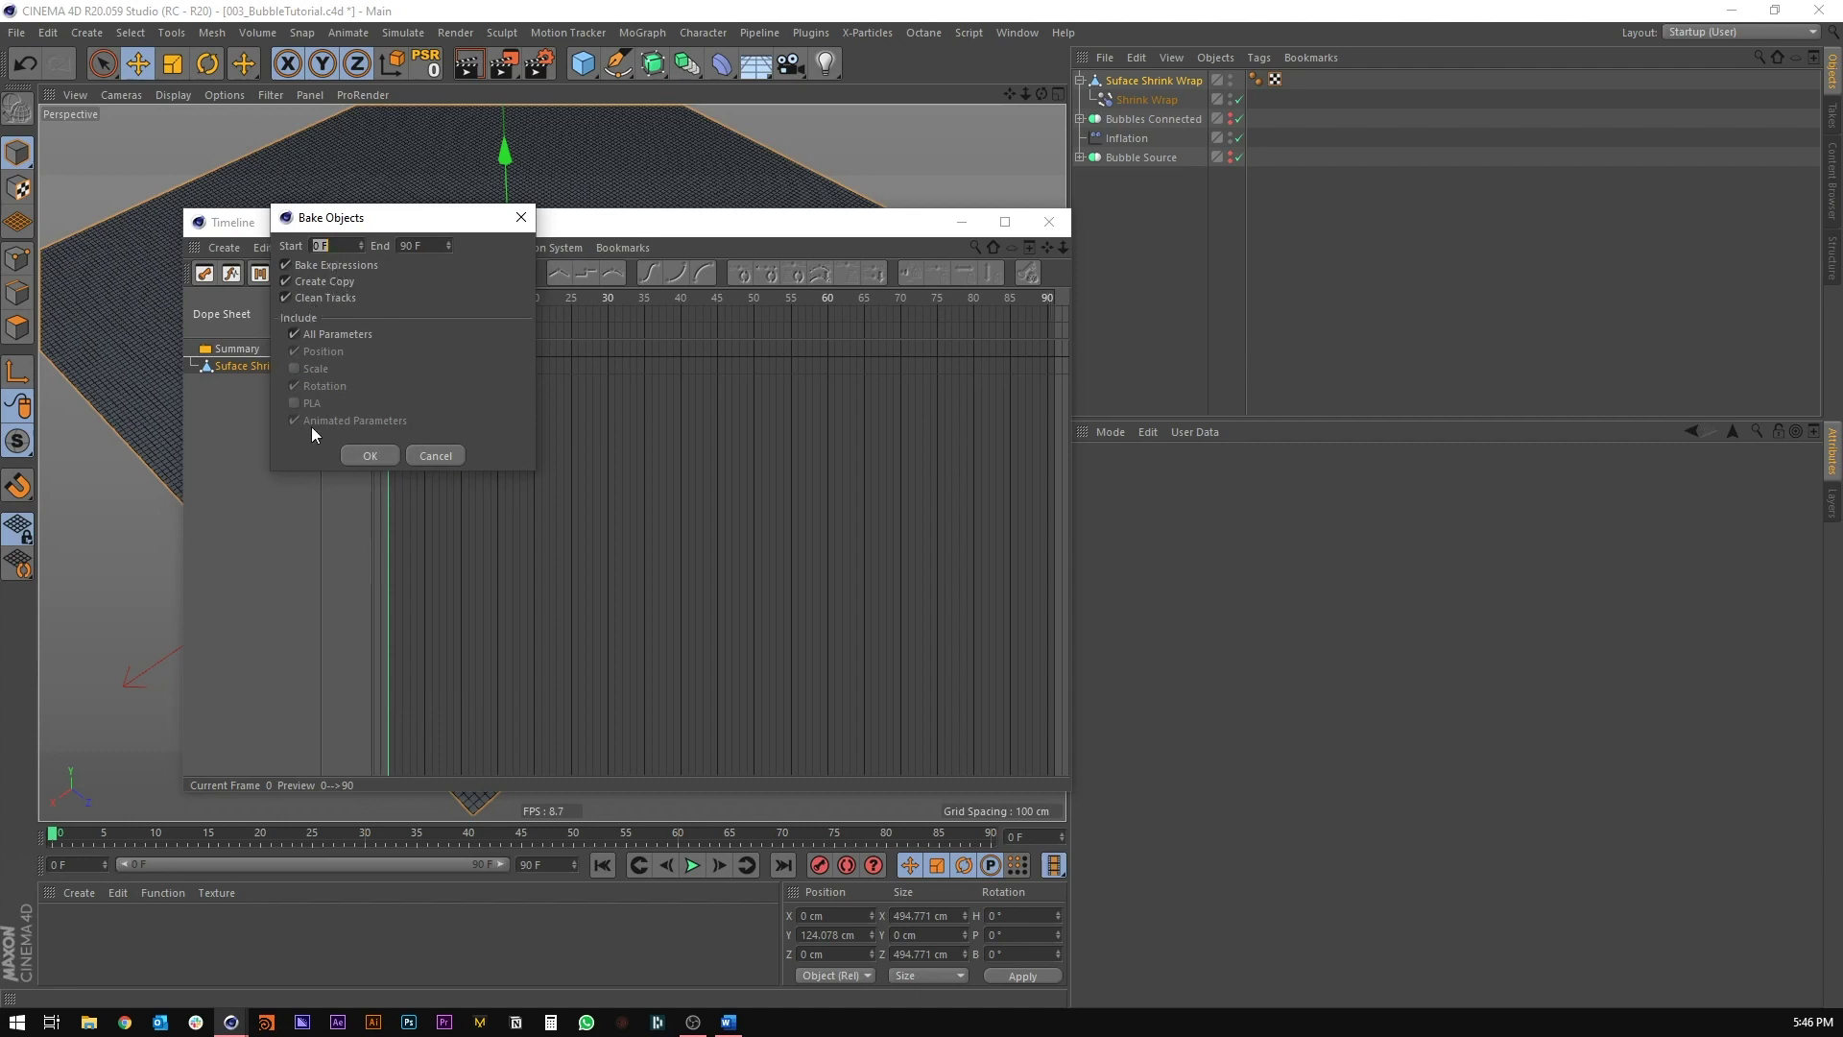
Step: Include PLA in the bake, keep All Parameters enabled, and bake the surface's animation to a copy
left_click(294, 335)
left_click(295, 404)
left_click(294, 334)
left_click_drag(415, 213, 533, 299)
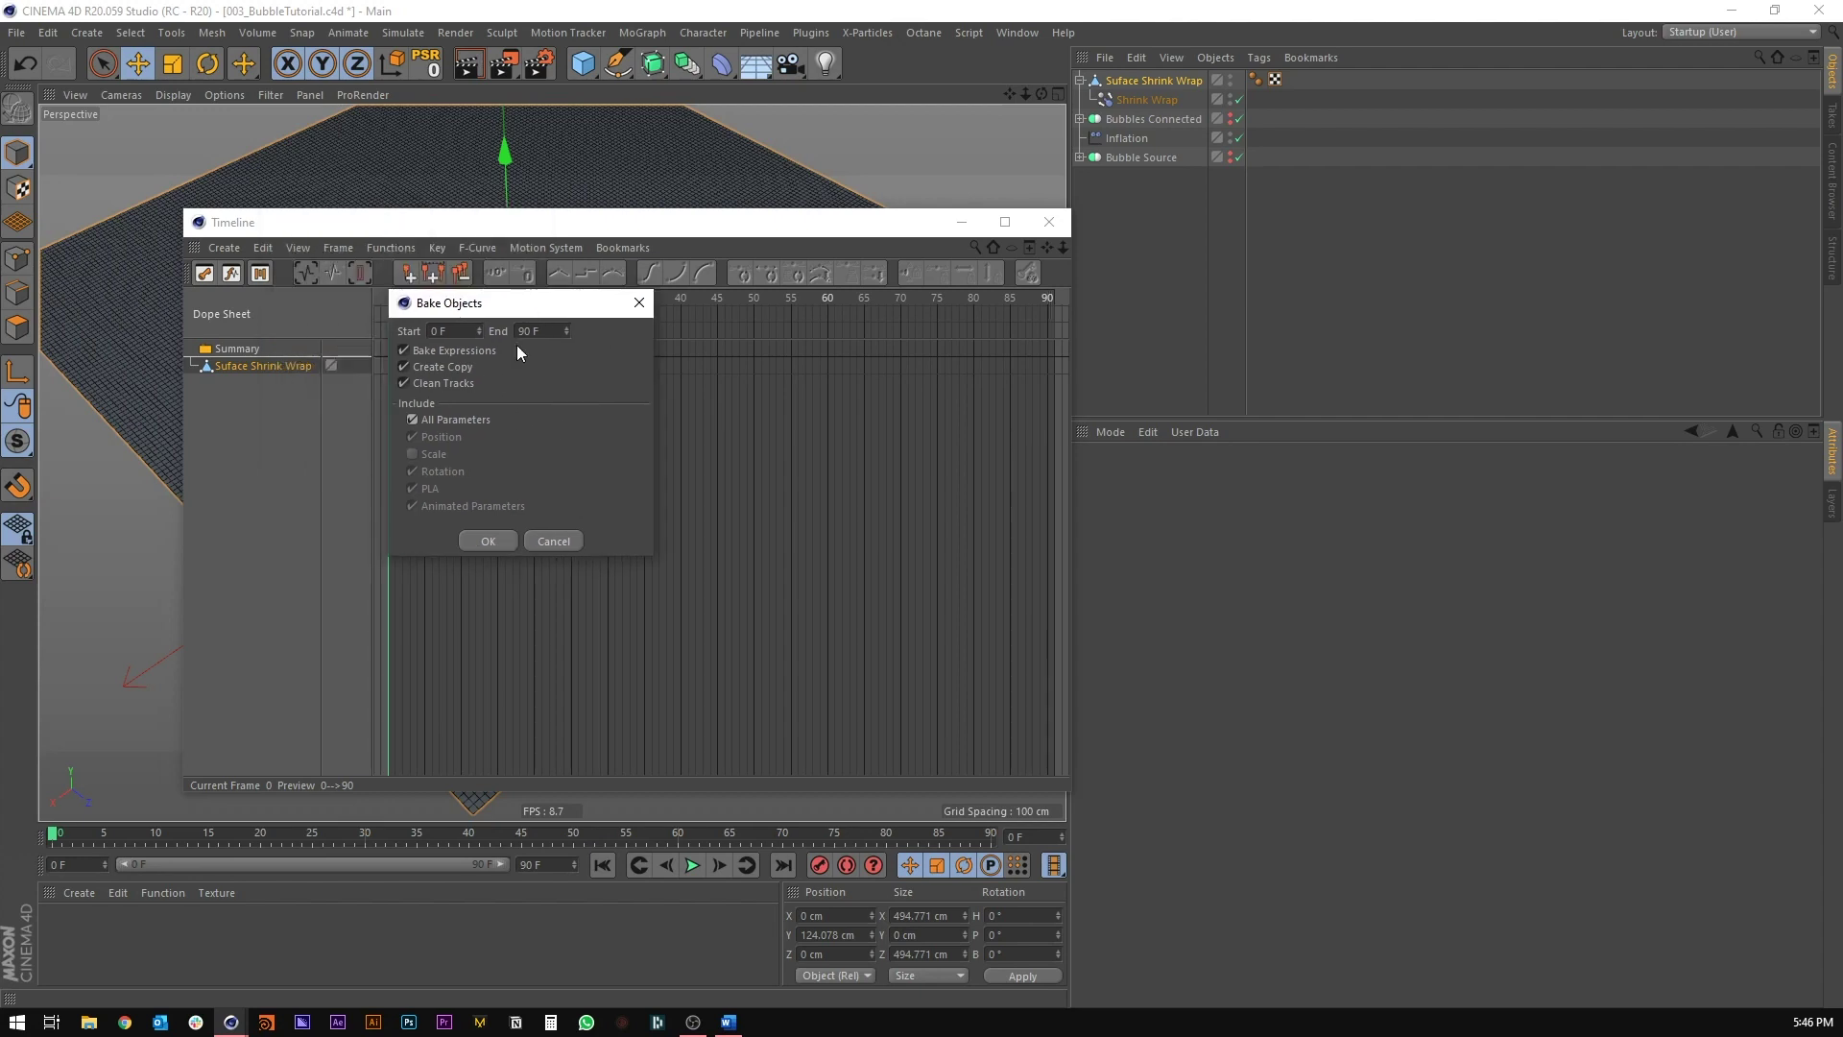
left_click(486, 540)
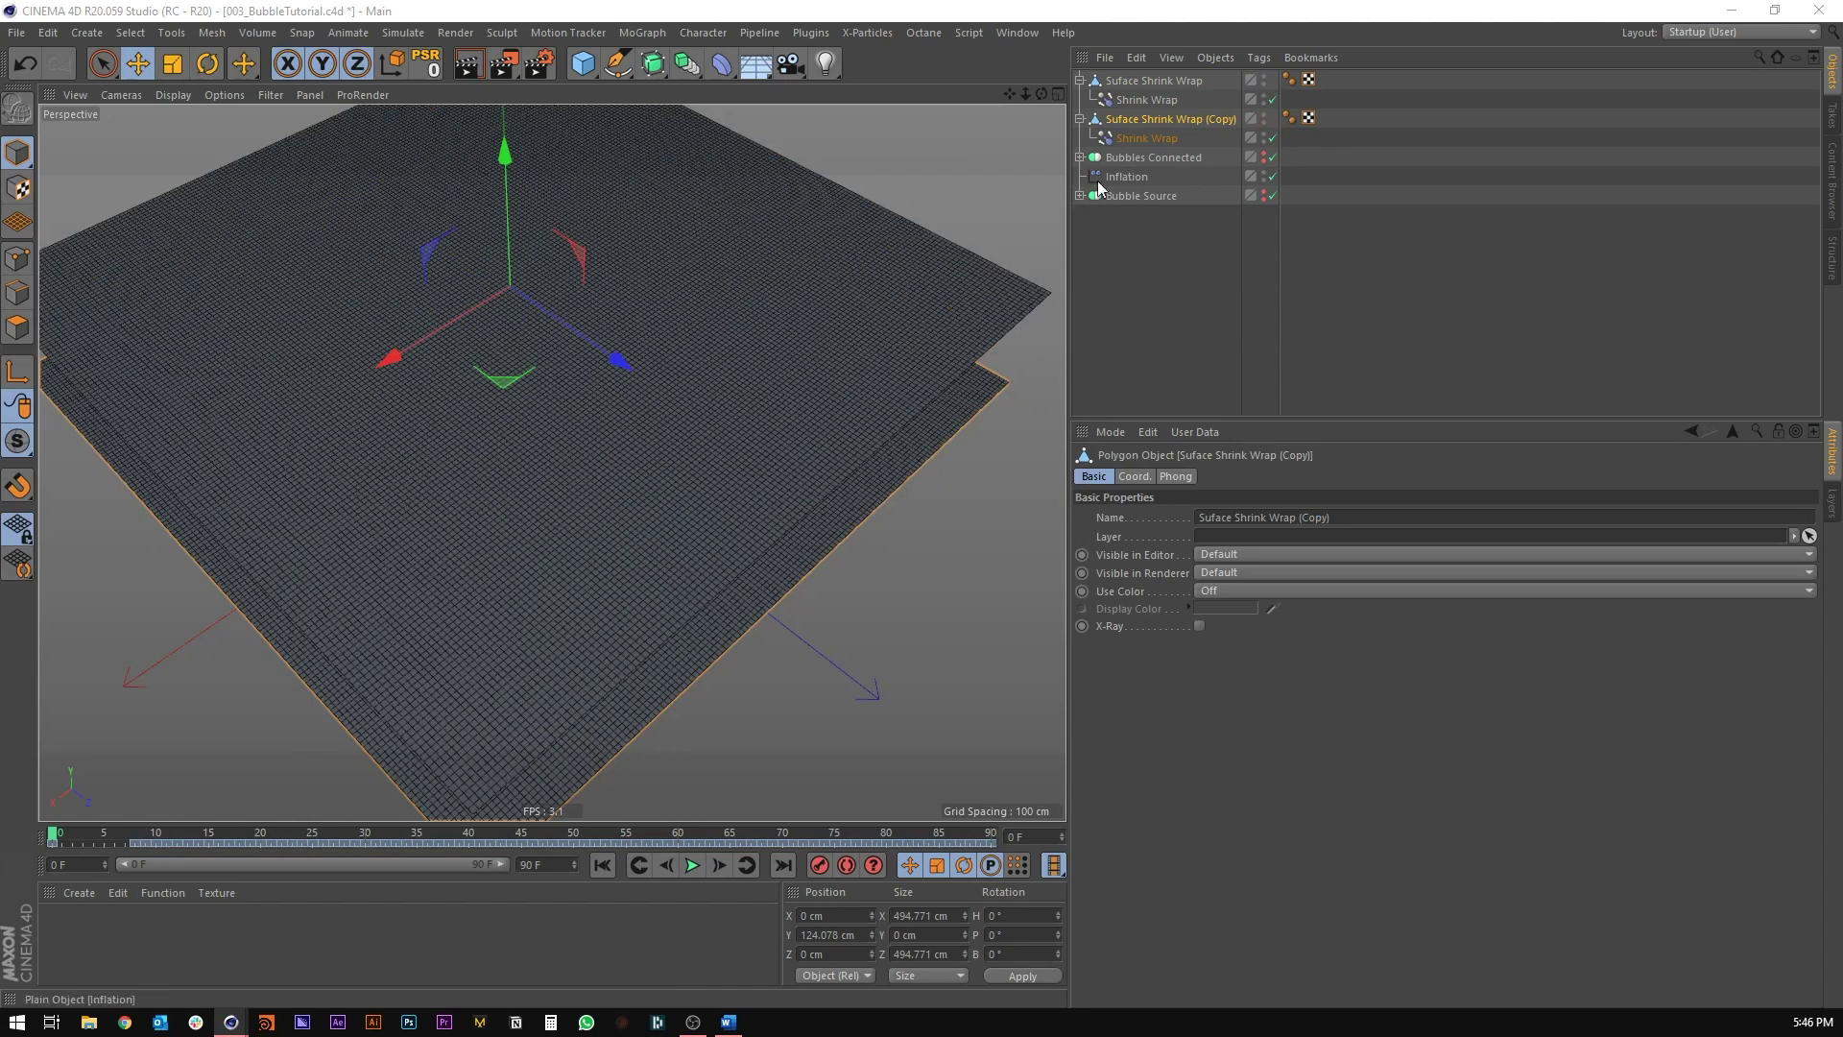
Step: Rename the baked copy as "Suface Shrink Wrap_Baked"
left_click_drag(562, 488, 504, 370, "alt")
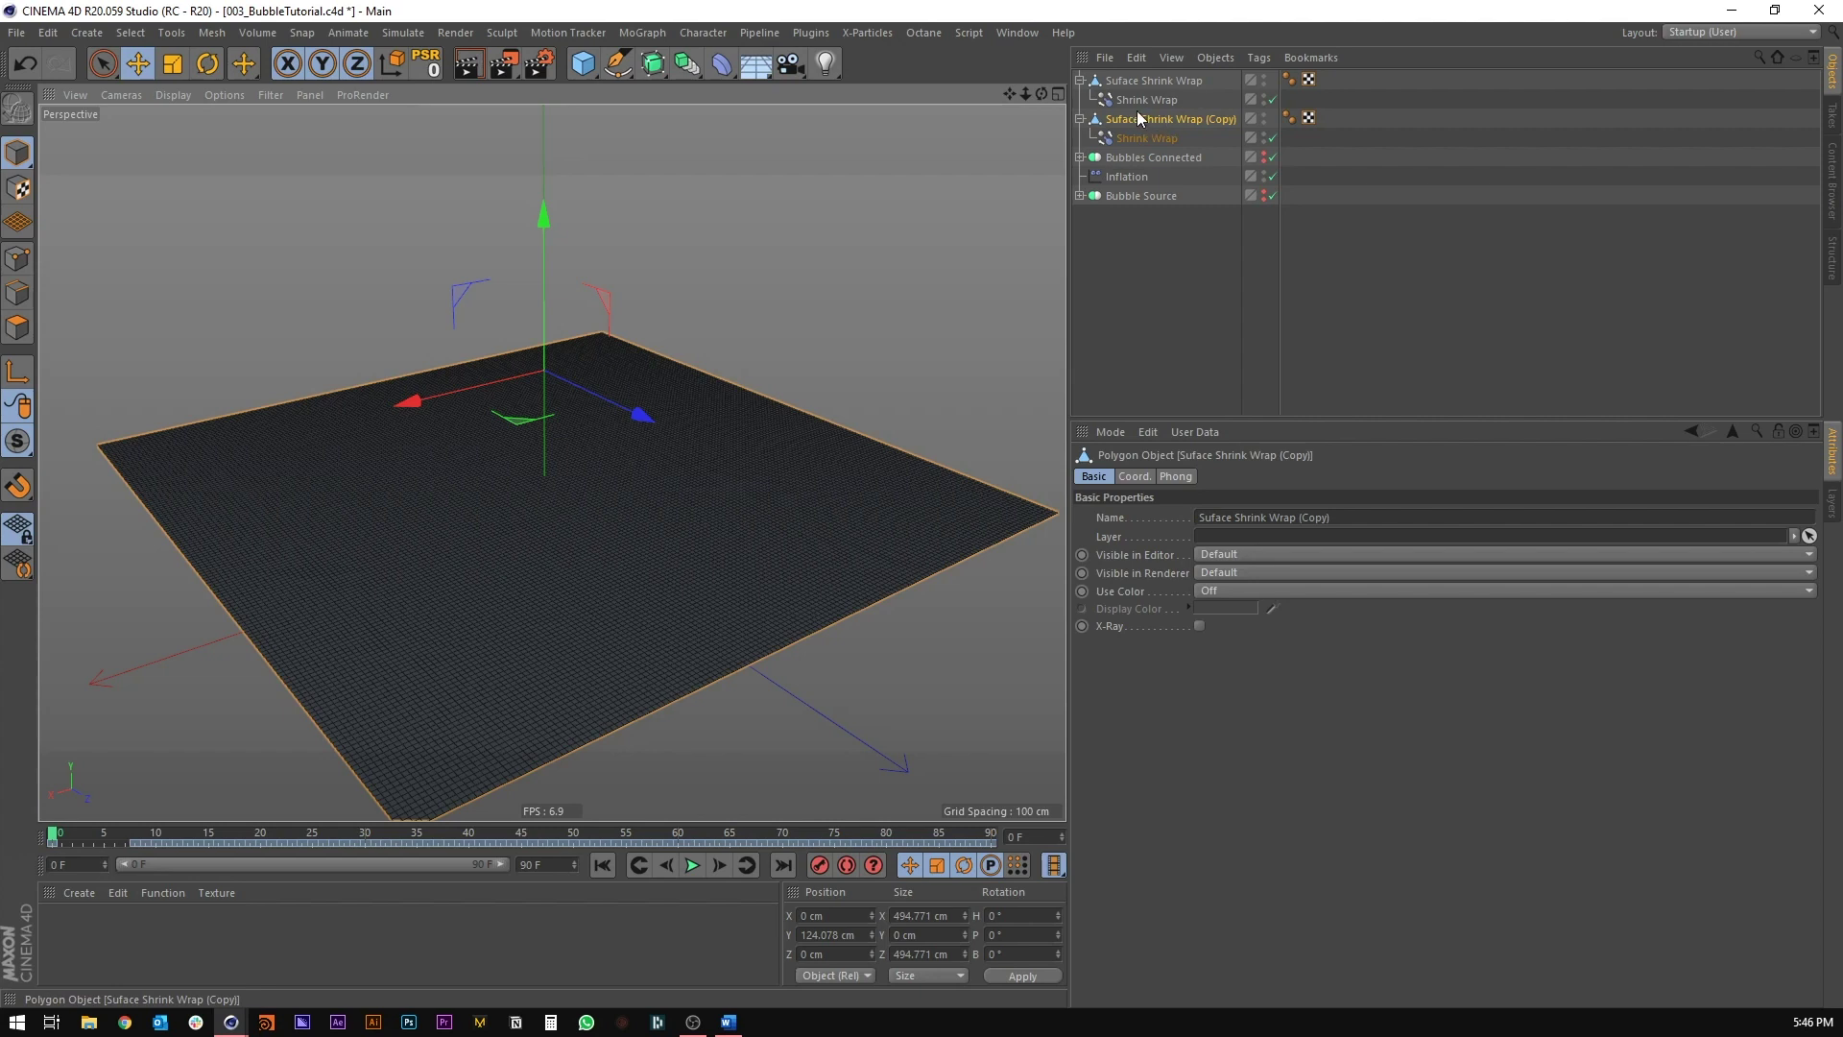
double_click(1219, 118)
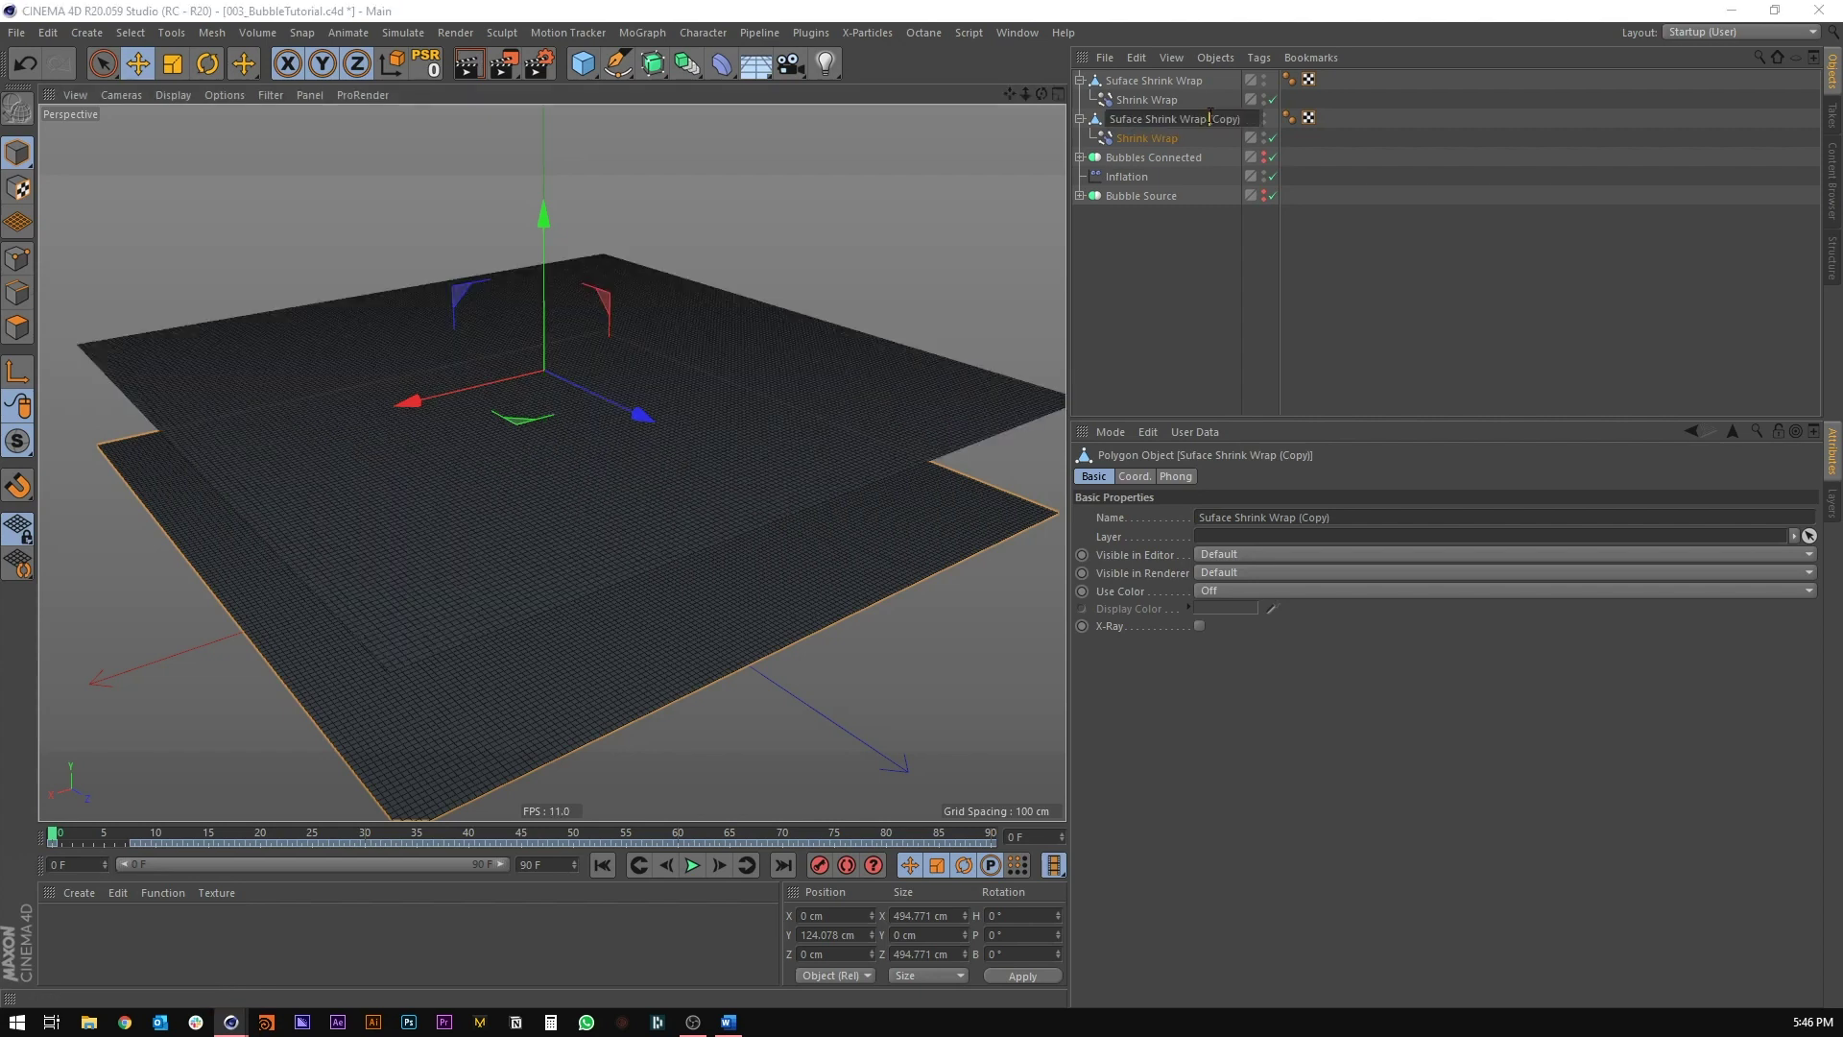
key("BackSpace")
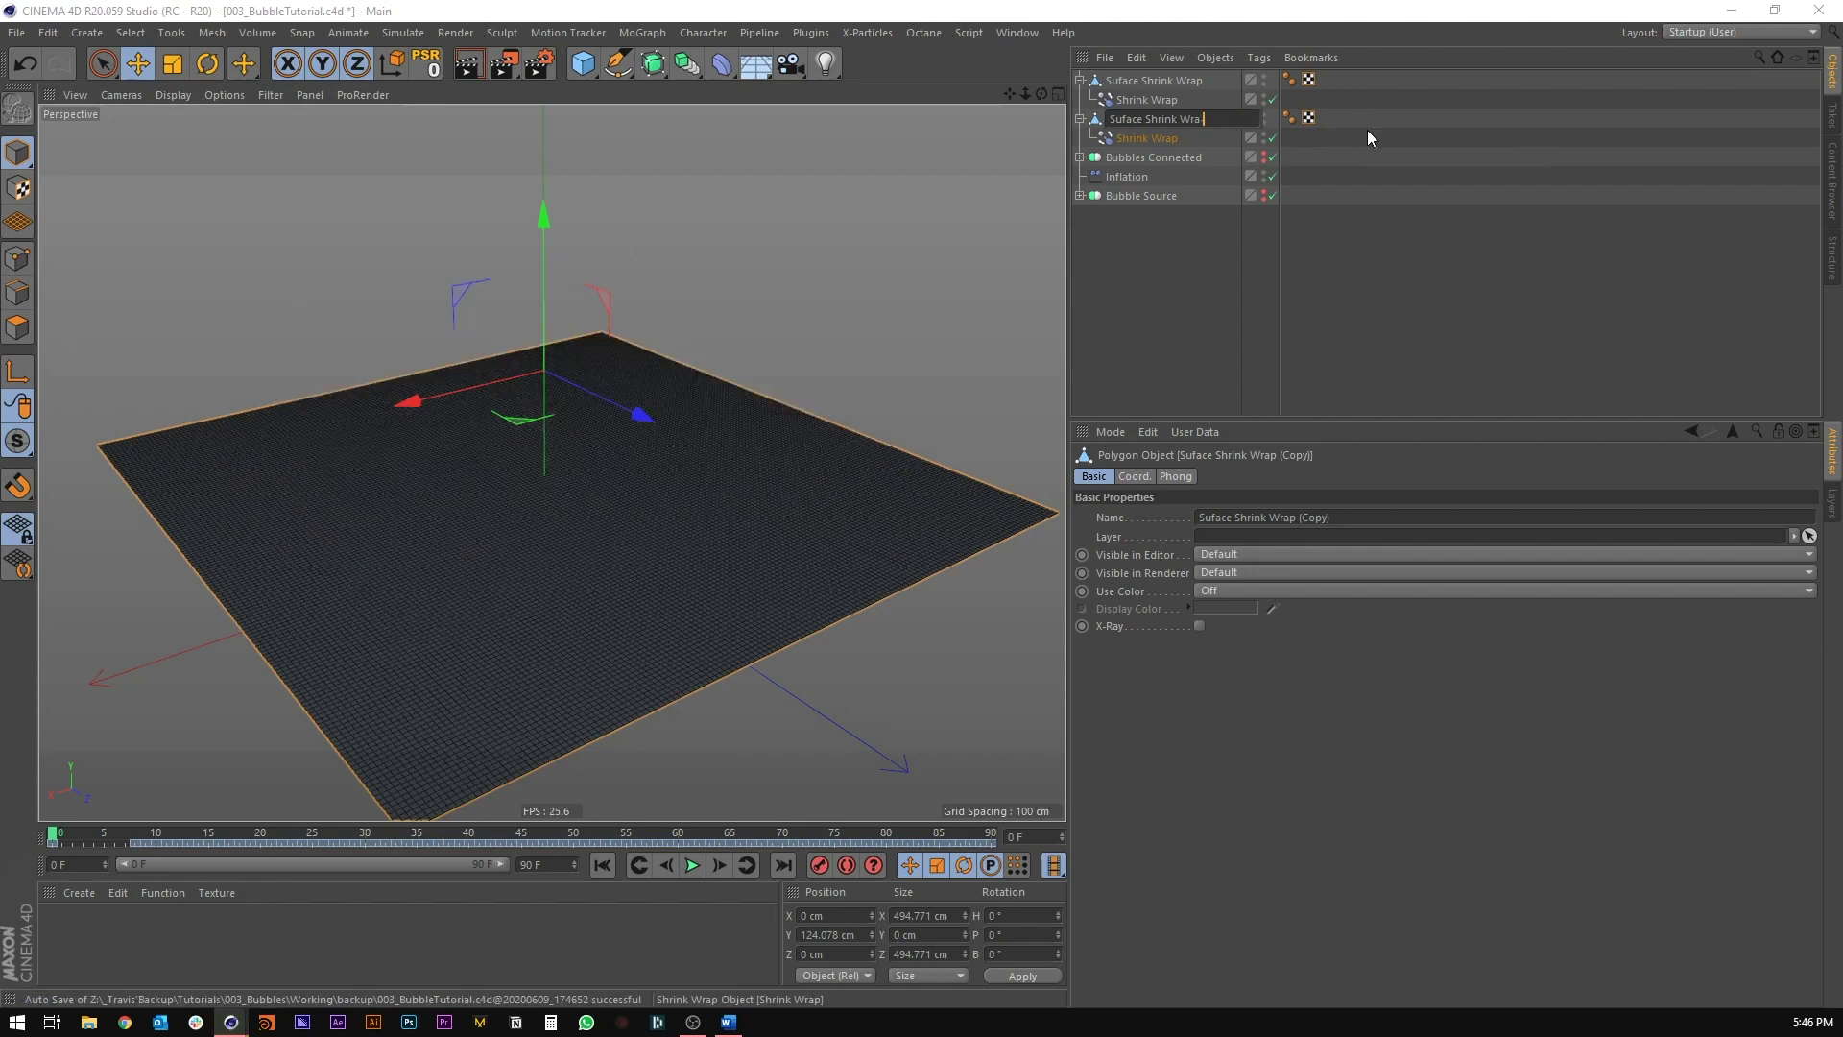
key("BackSpace")
type("p_Baked")
key("Return")
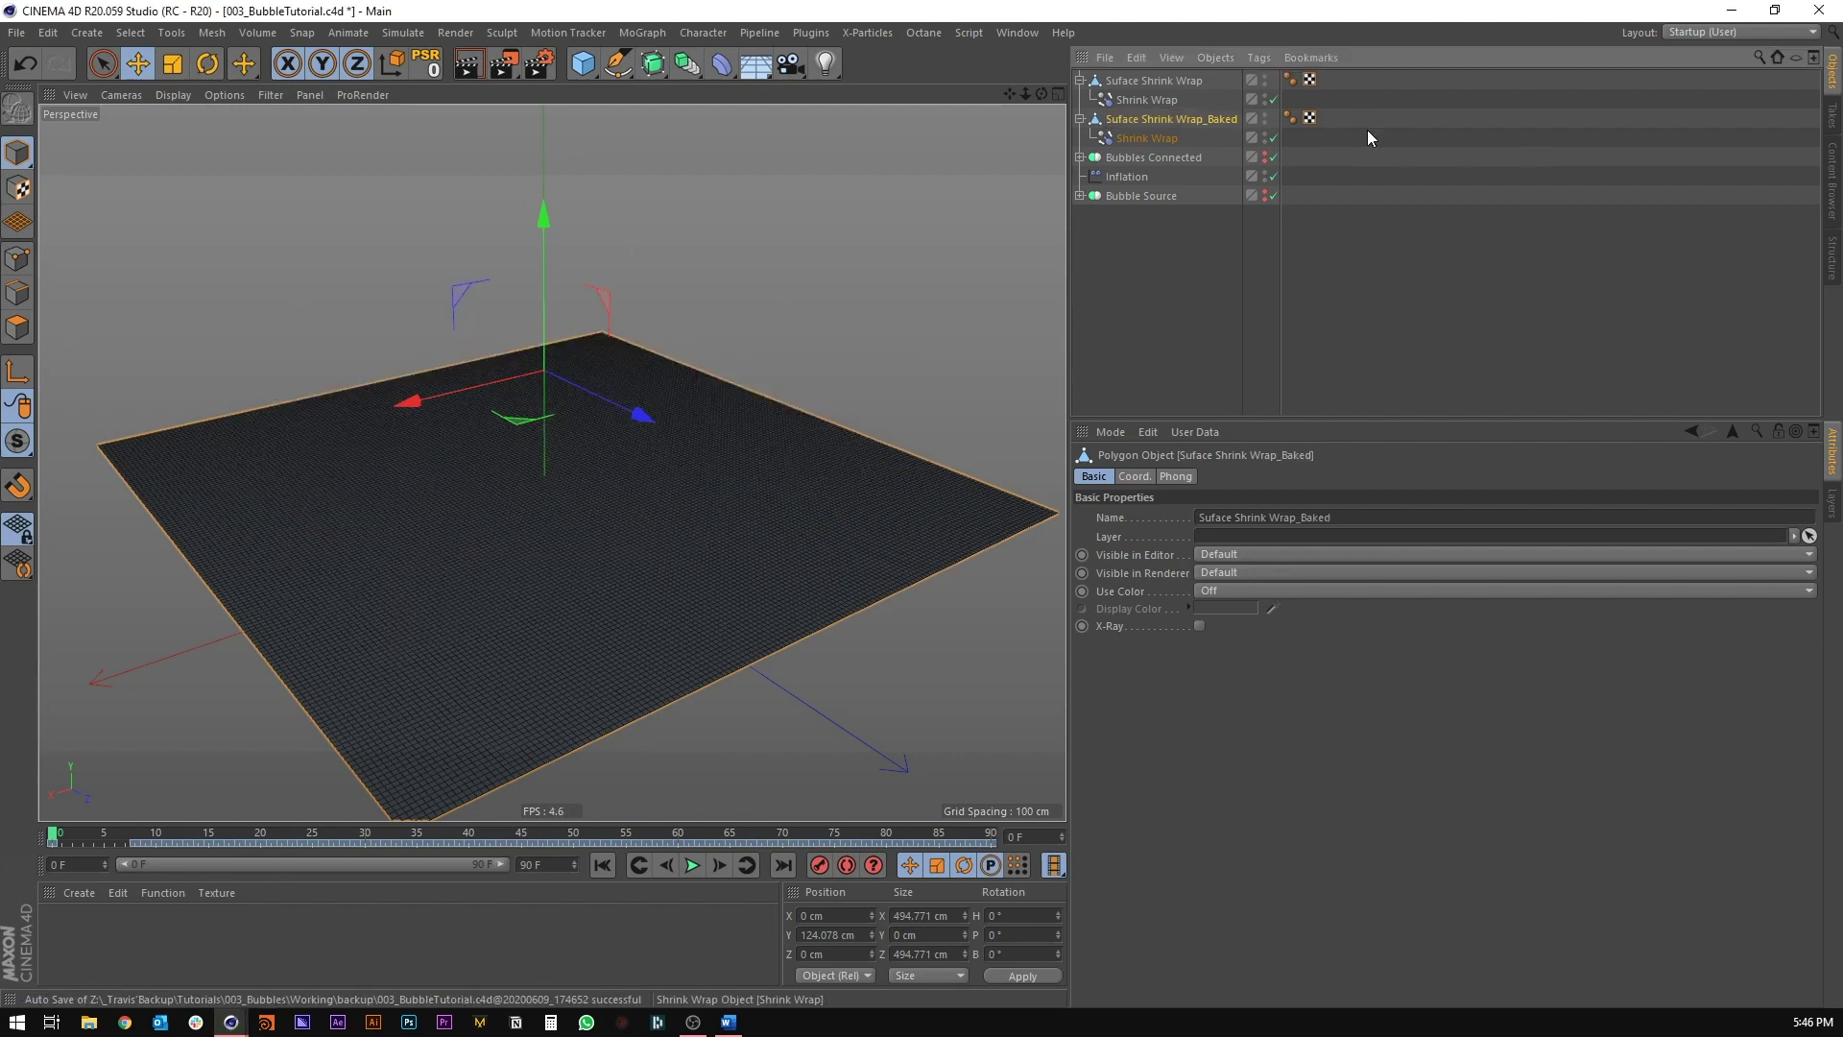
Step: Delete the Shrink Wrap deformer from the baked surface and move that surface to the head of the object list
left_click(1128, 138)
key("Delete")
left_click(1132, 118)
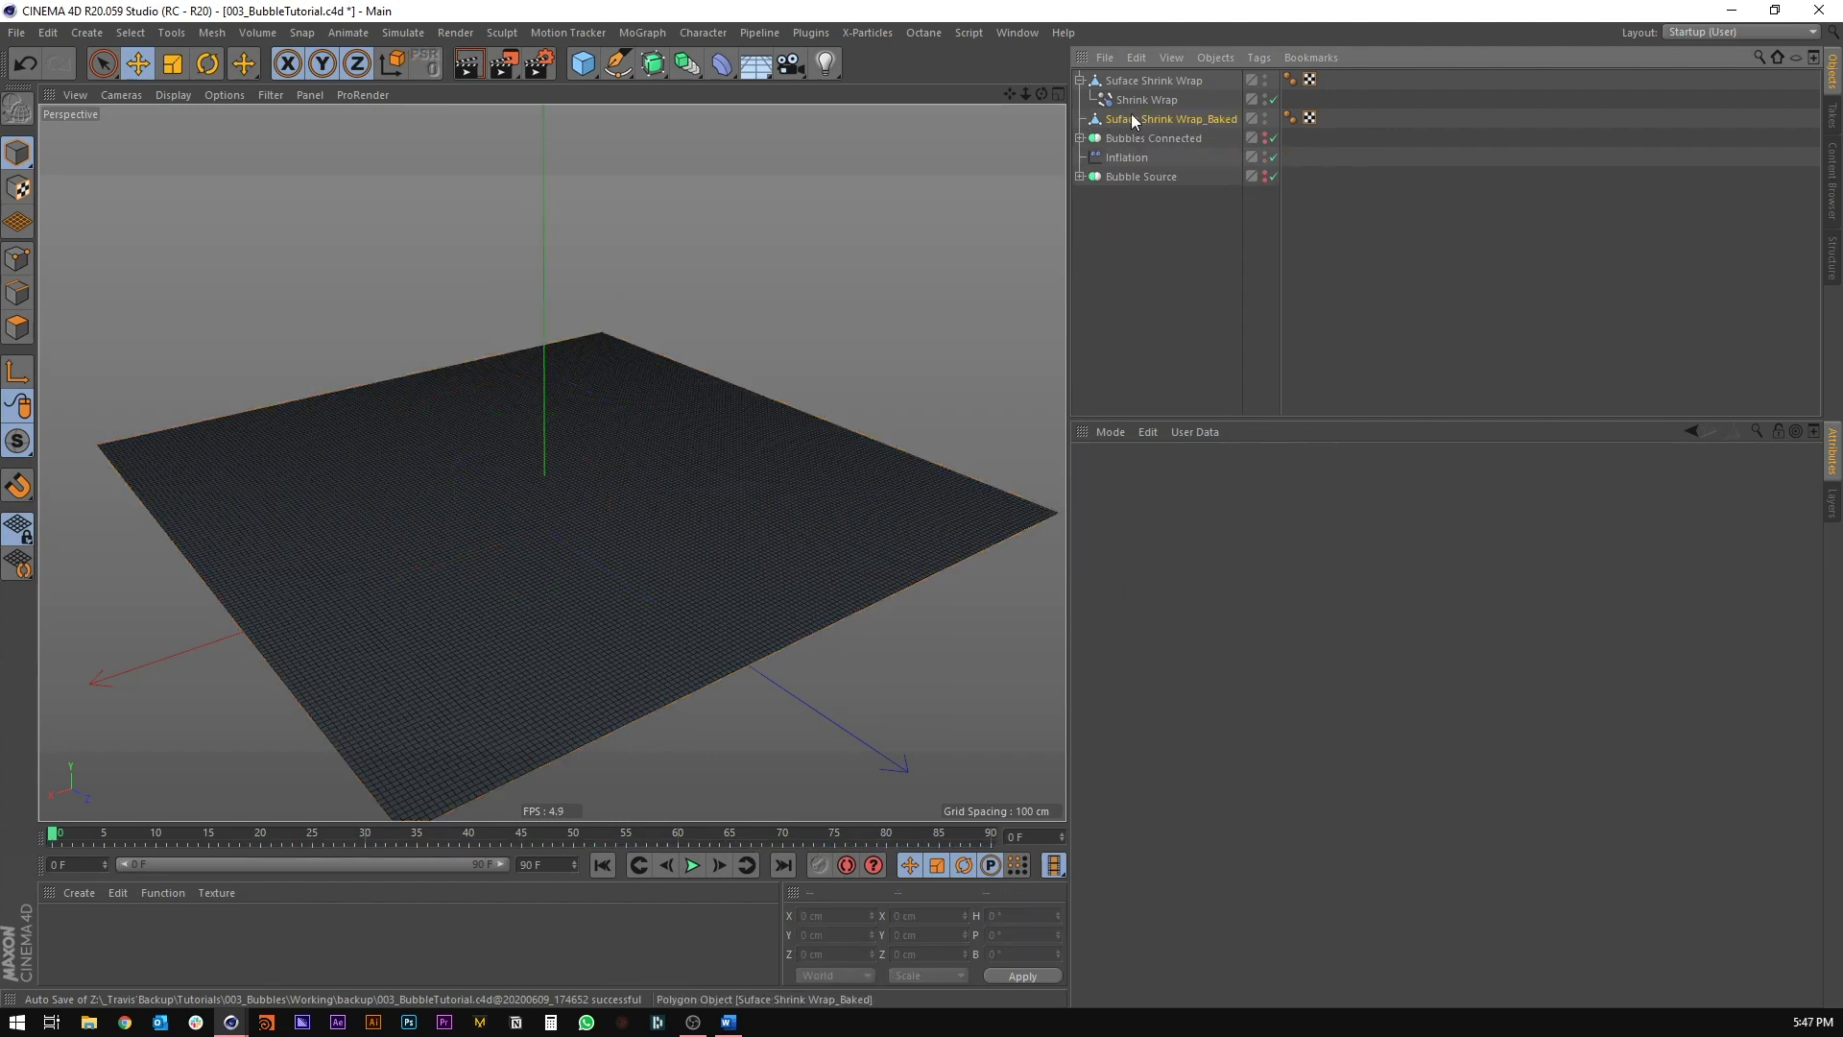
left_click_drag(1141, 79, 1130, 77)
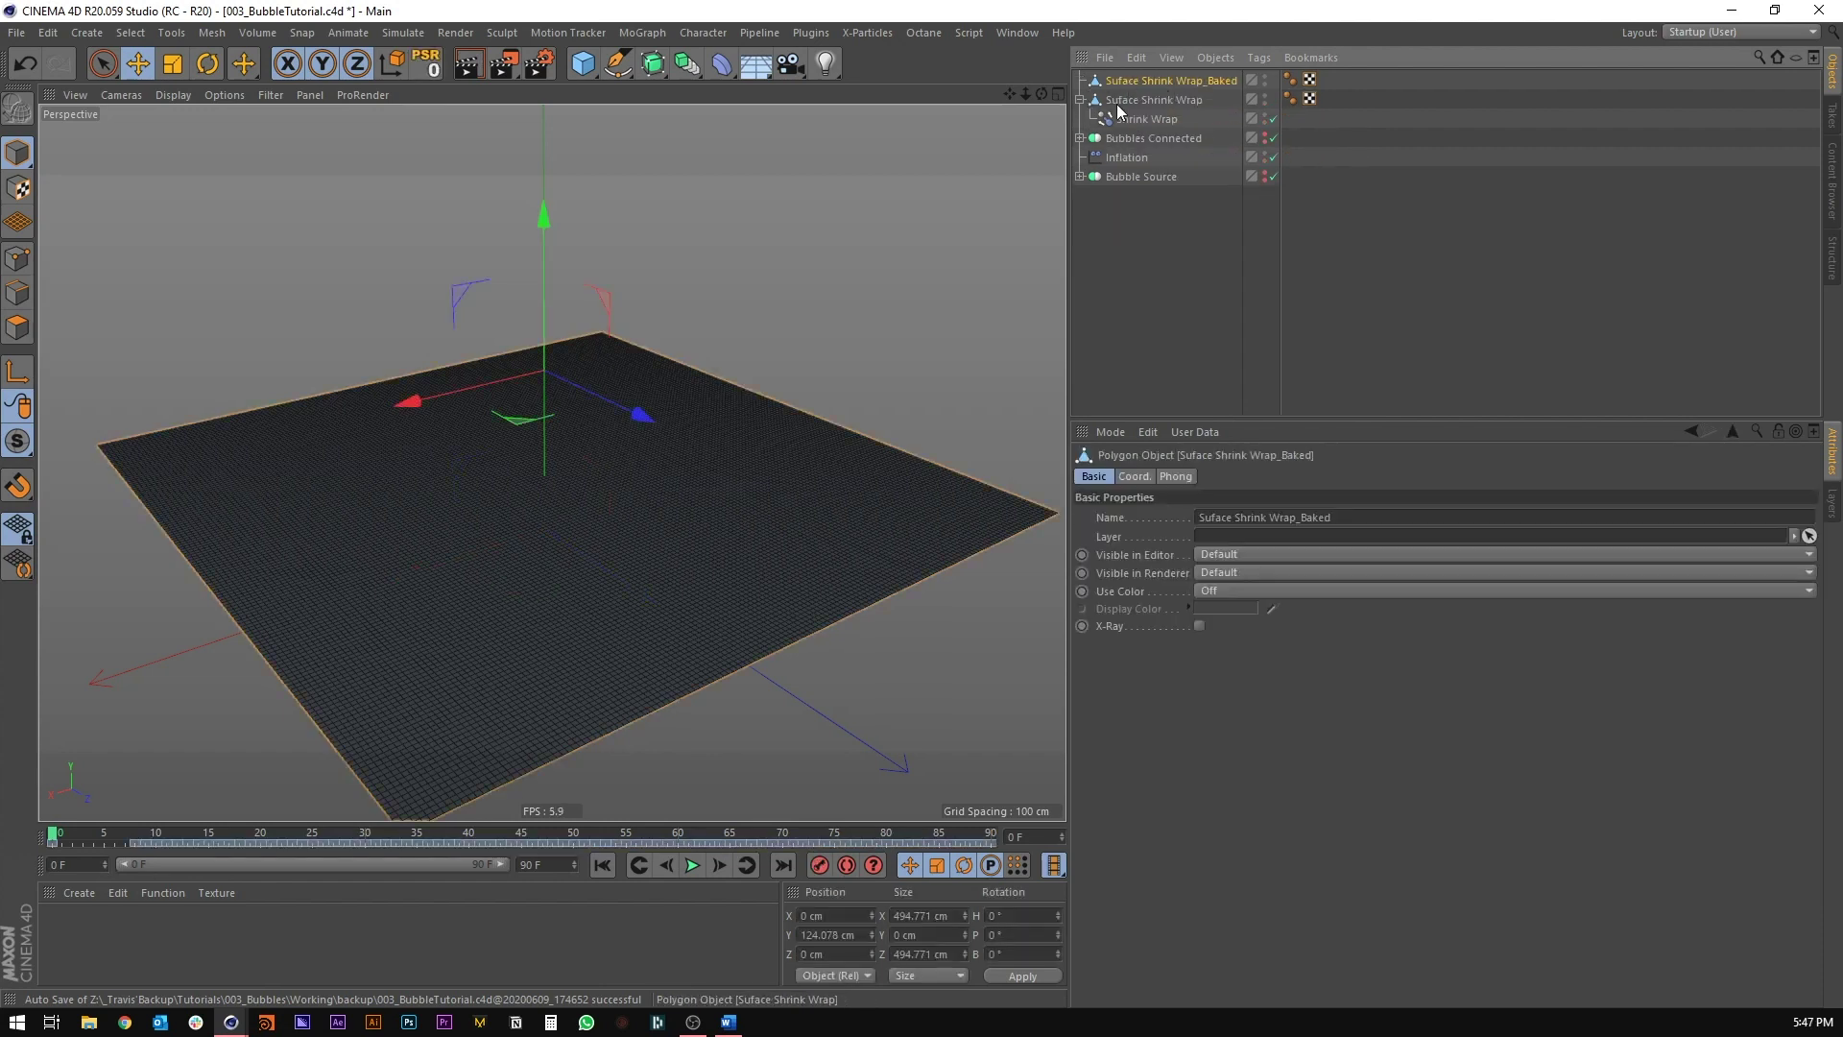
Step: Disable the original surface's Shrink Wrap deformer, collapse its hierarchy and hide the original surface in the editor and renderer
left_click(1125, 119)
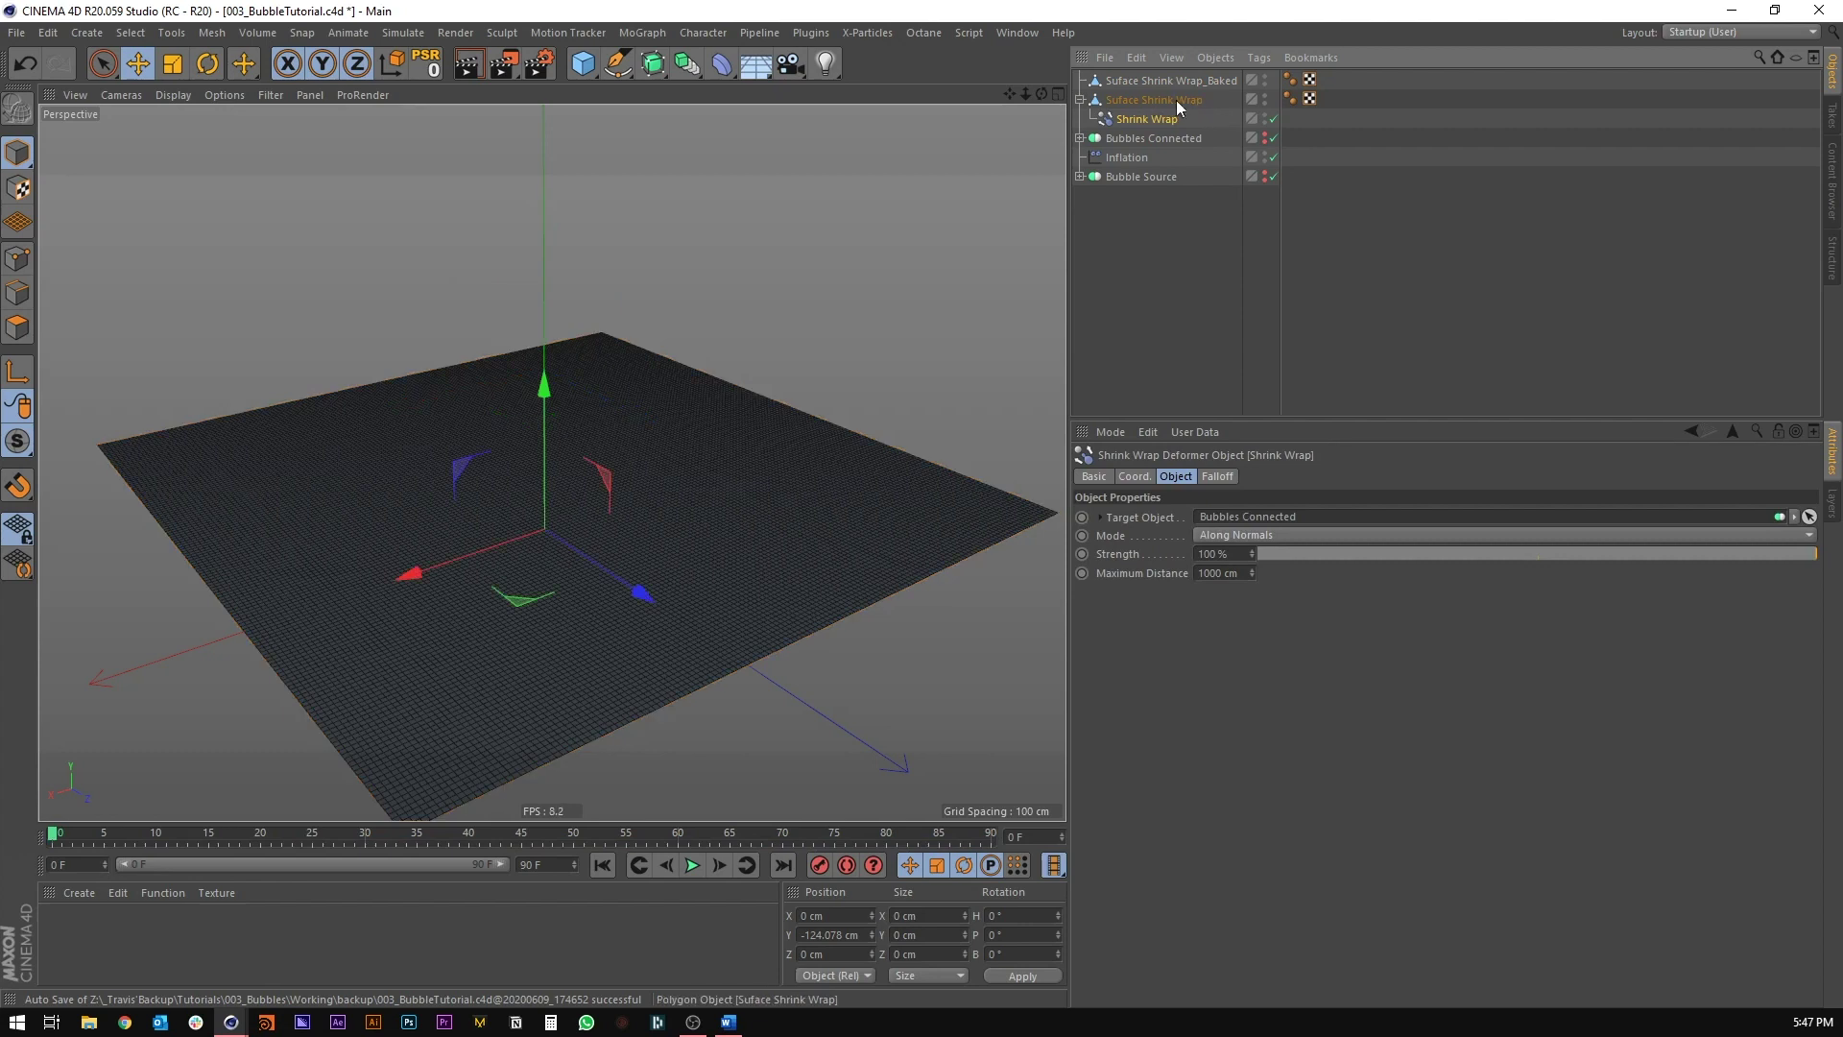
left_click(1274, 118)
left_click(1080, 100)
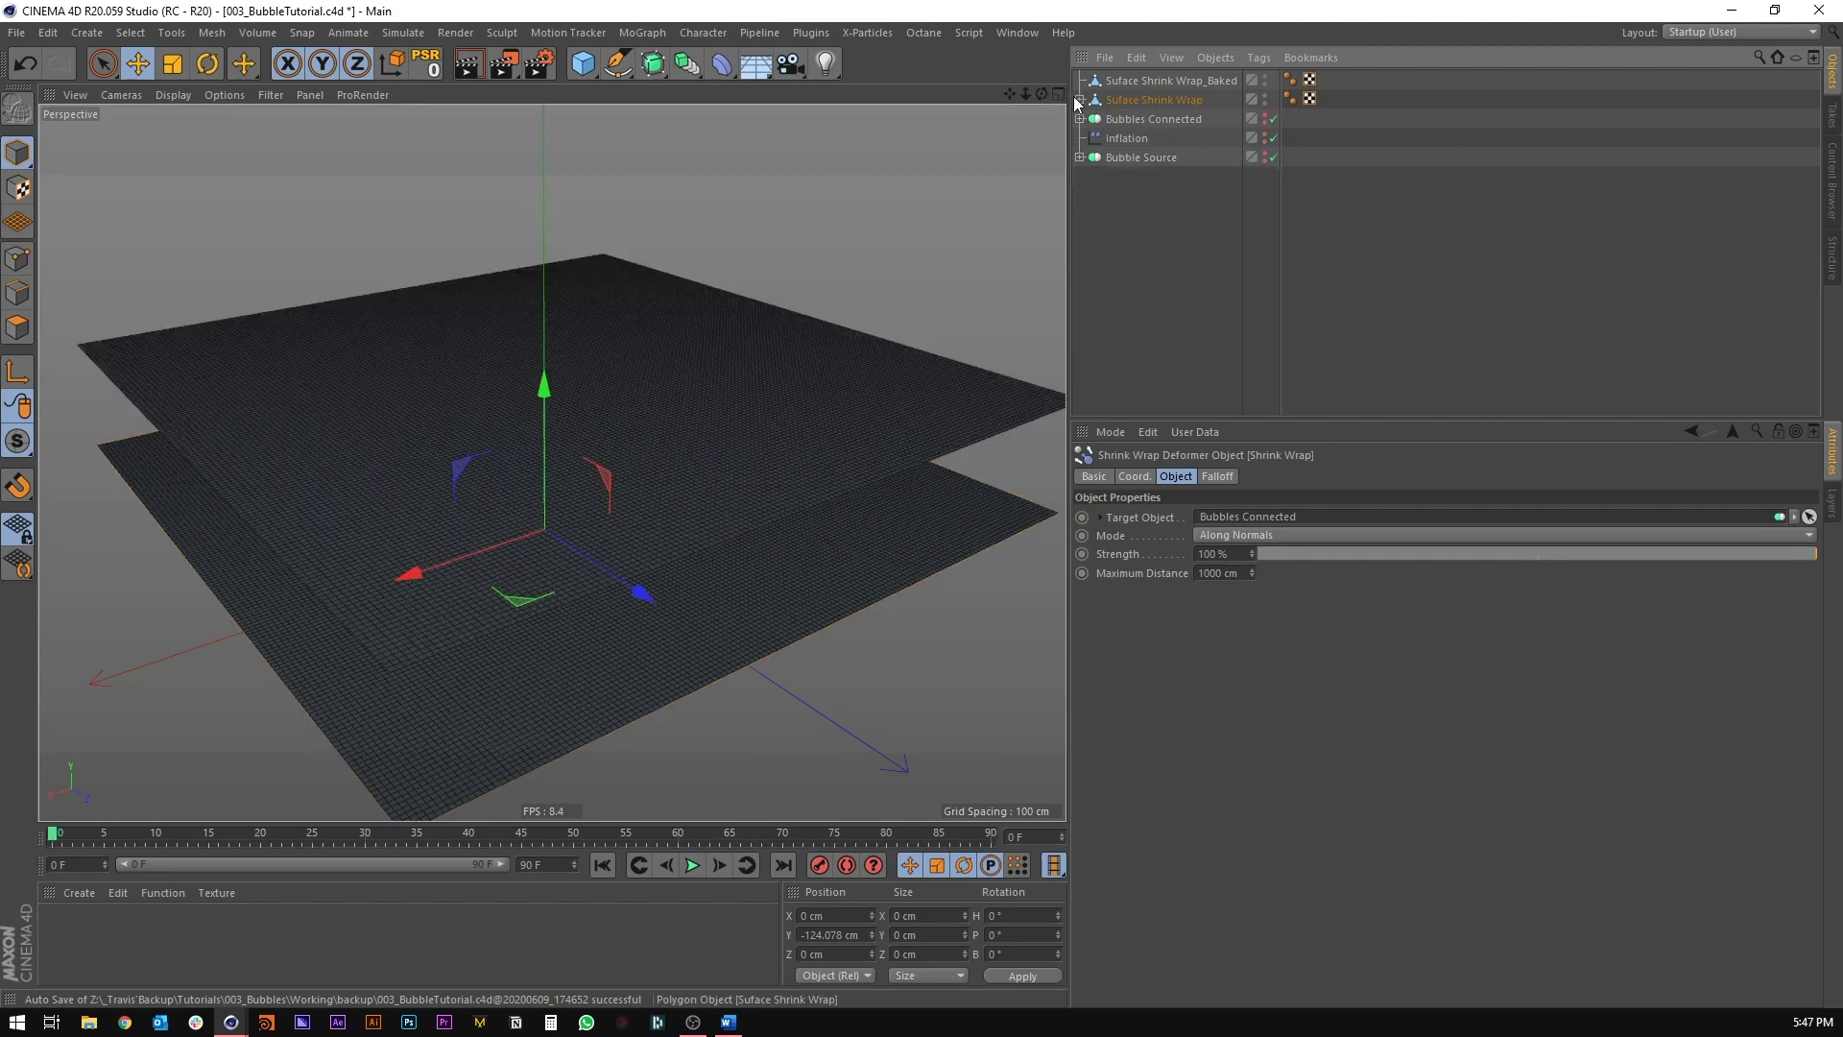
left_click(1265, 96)
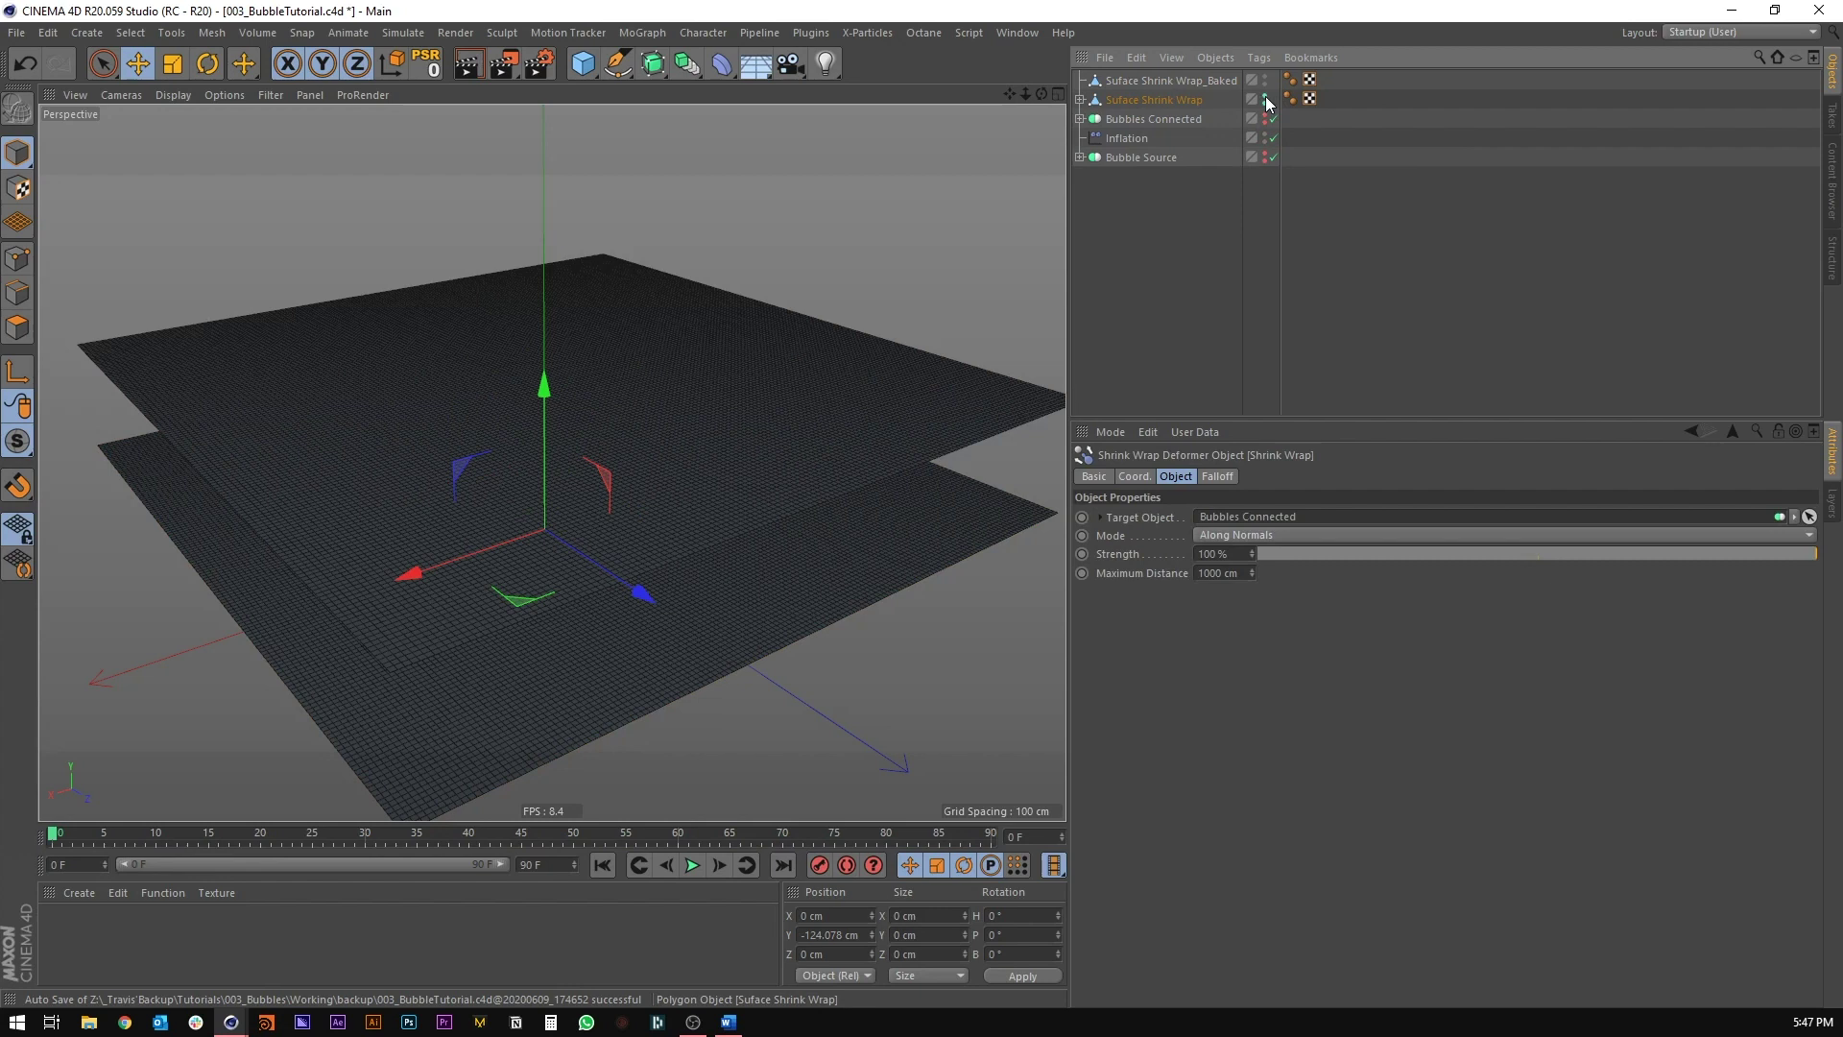
Step: Disable Bubbles, its Sphere and the Cube inside Bubbles Connected, and collapse the hierarchy again
left_click(1080, 119)
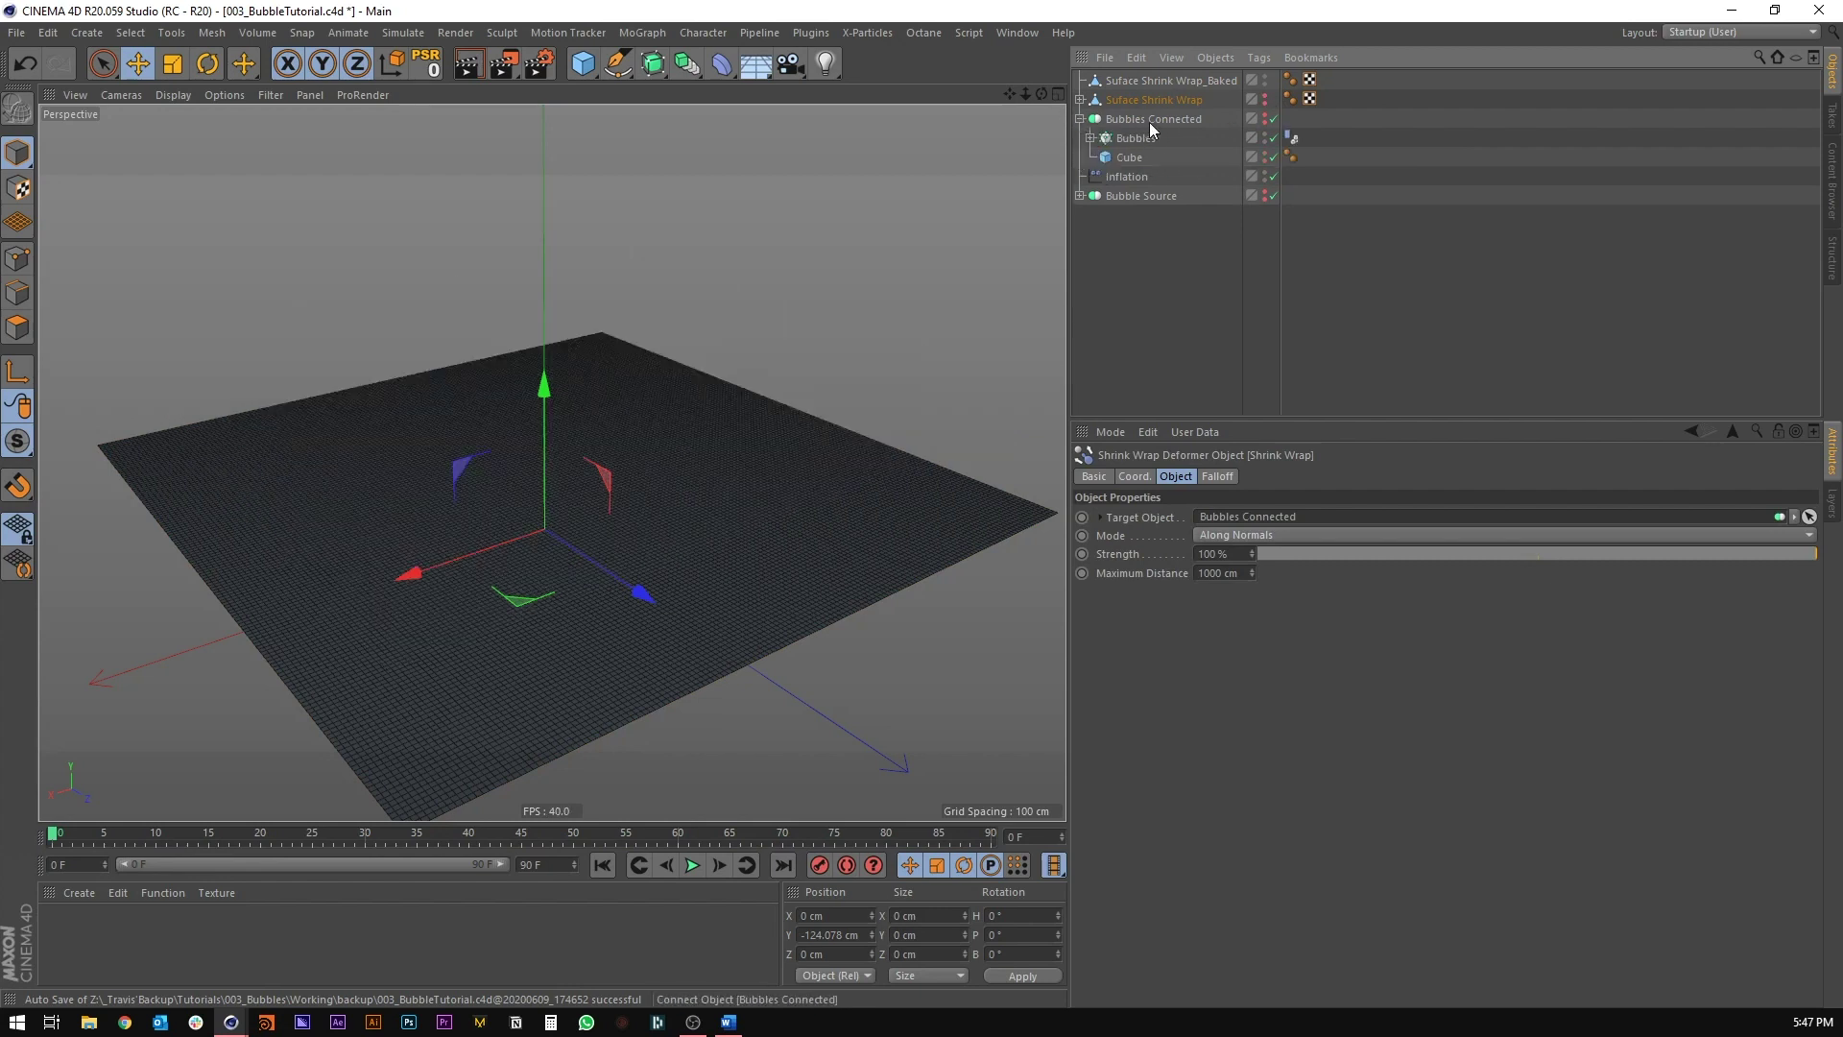
left_click(1090, 138)
left_click(1273, 138)
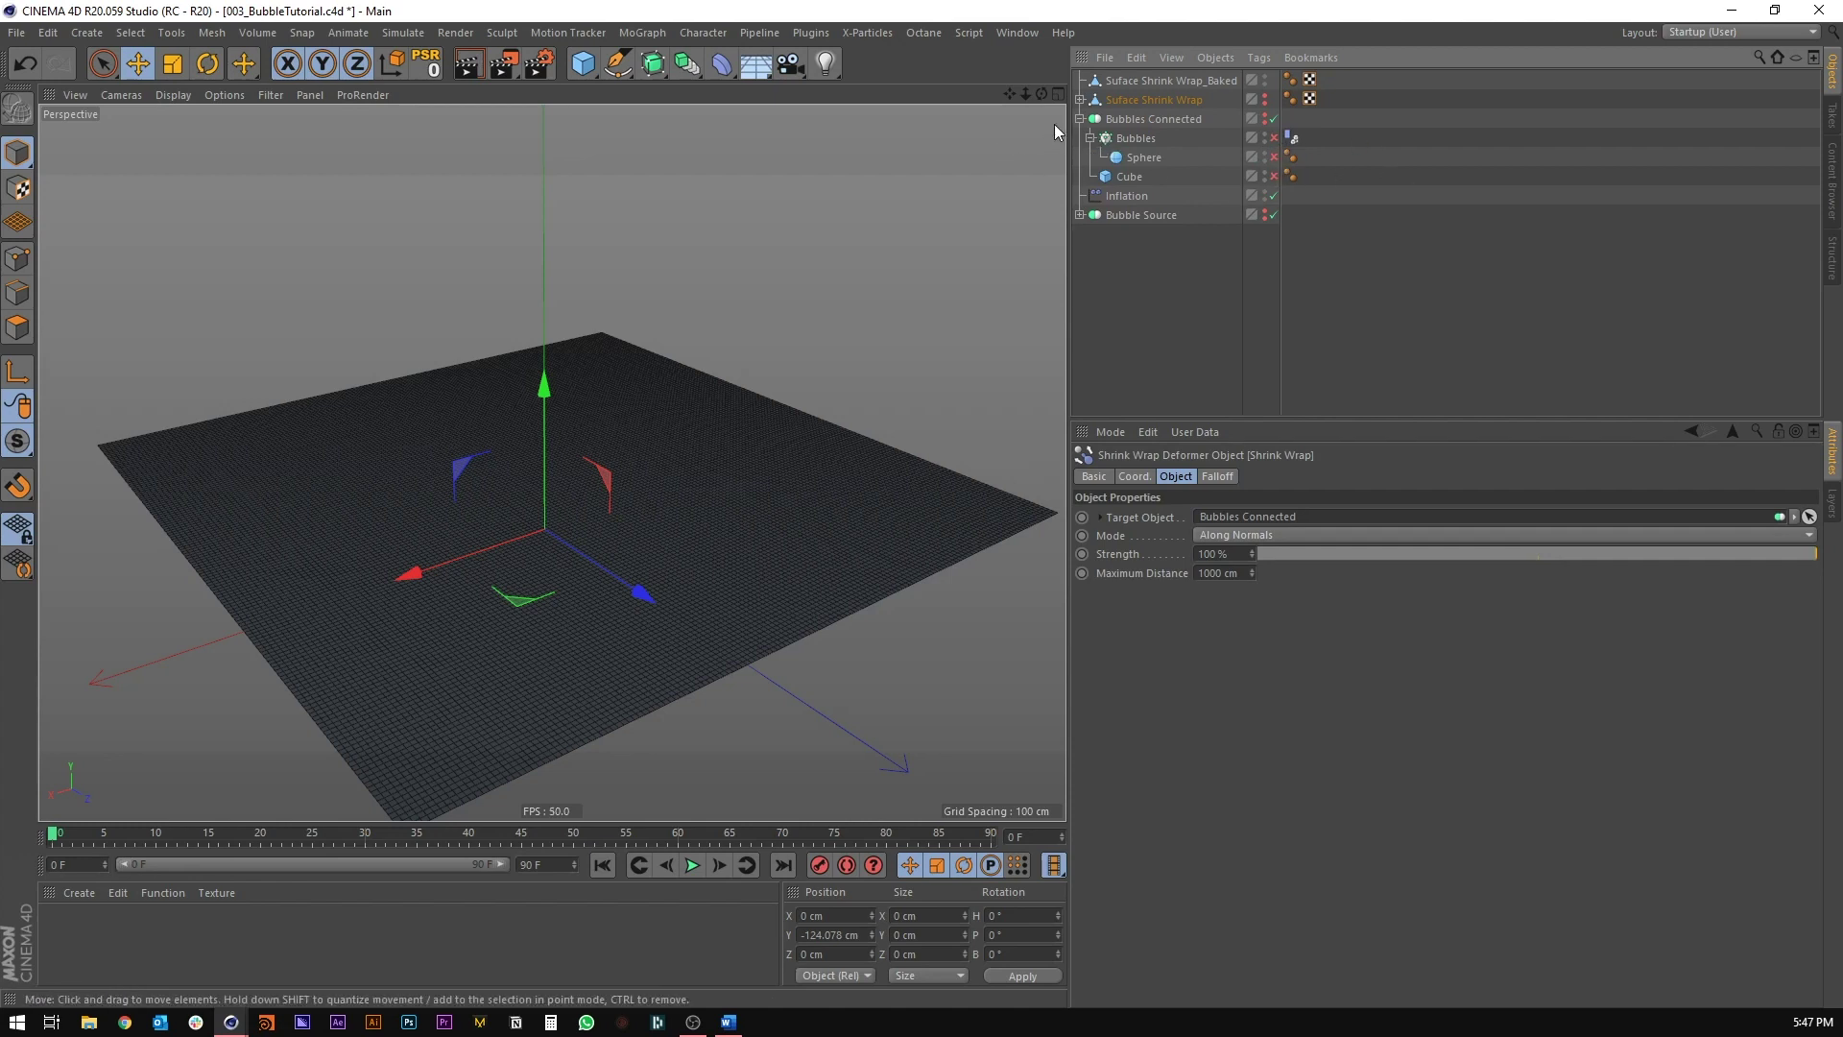
left_click(1079, 119)
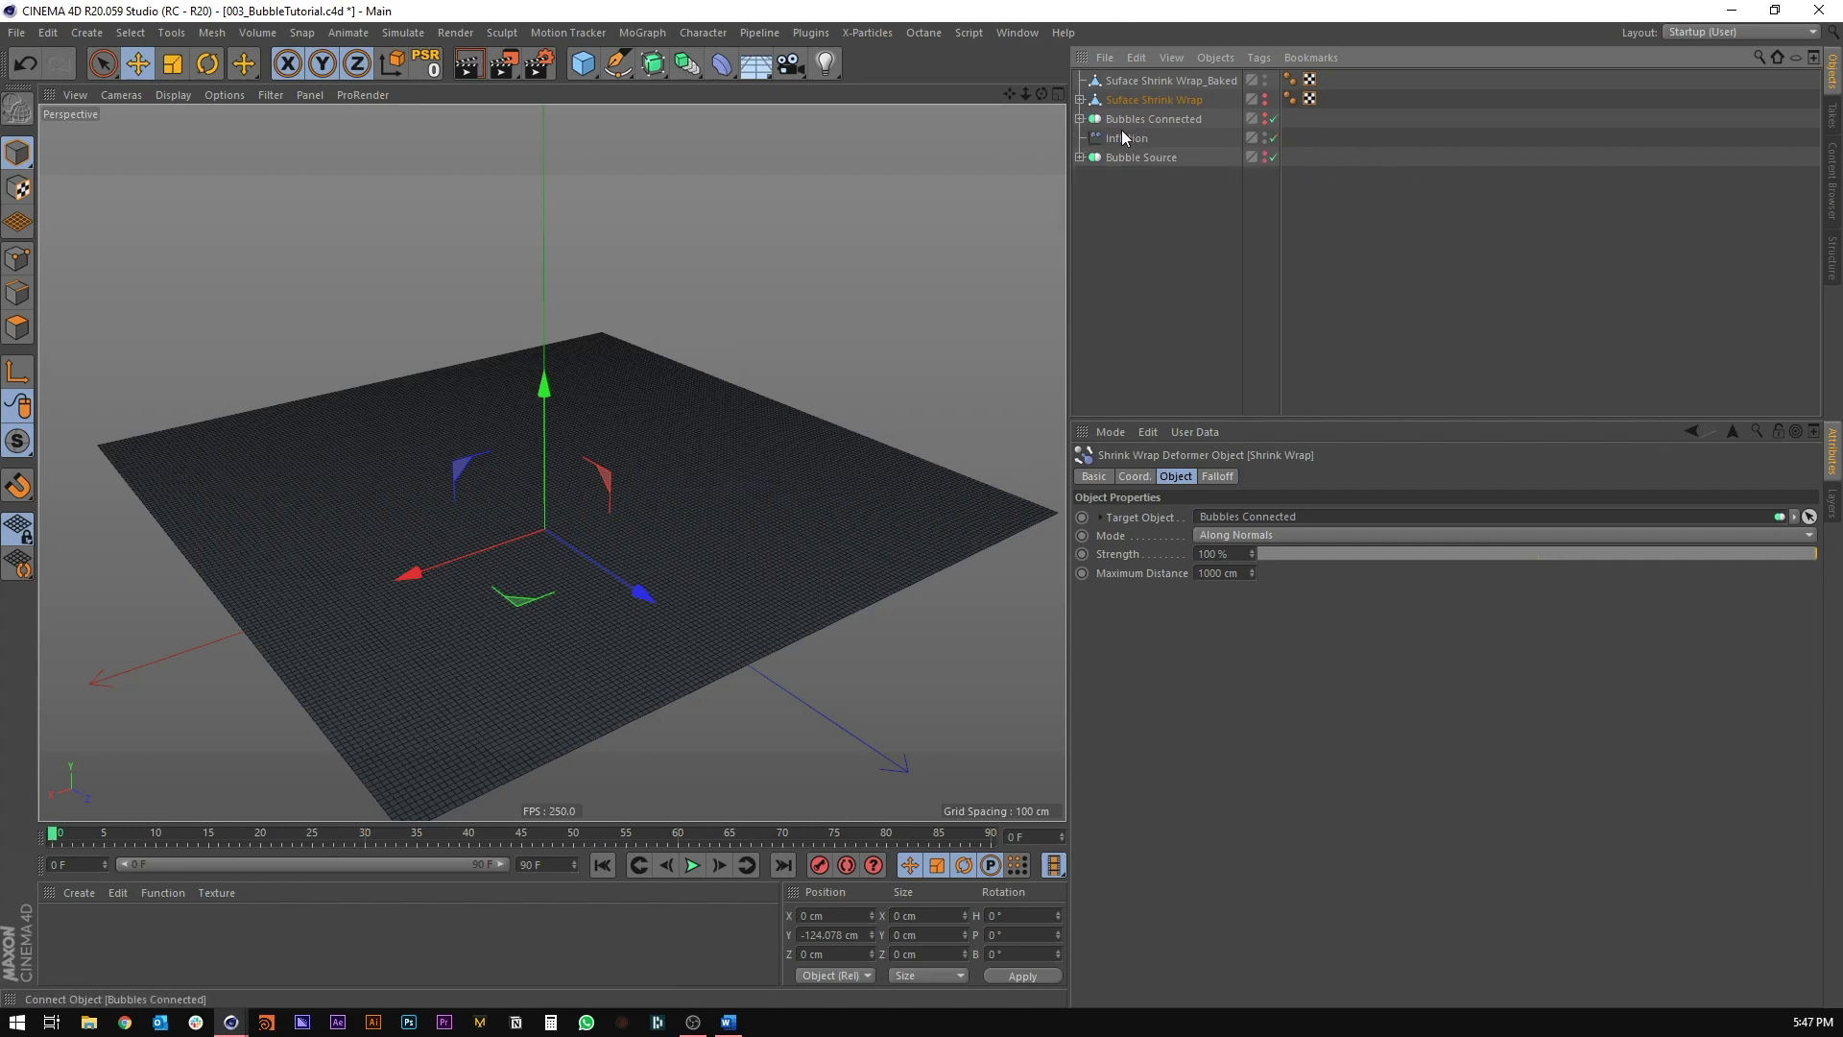
Step: Add a null object and rename it "Sim"
left_click(1133, 119)
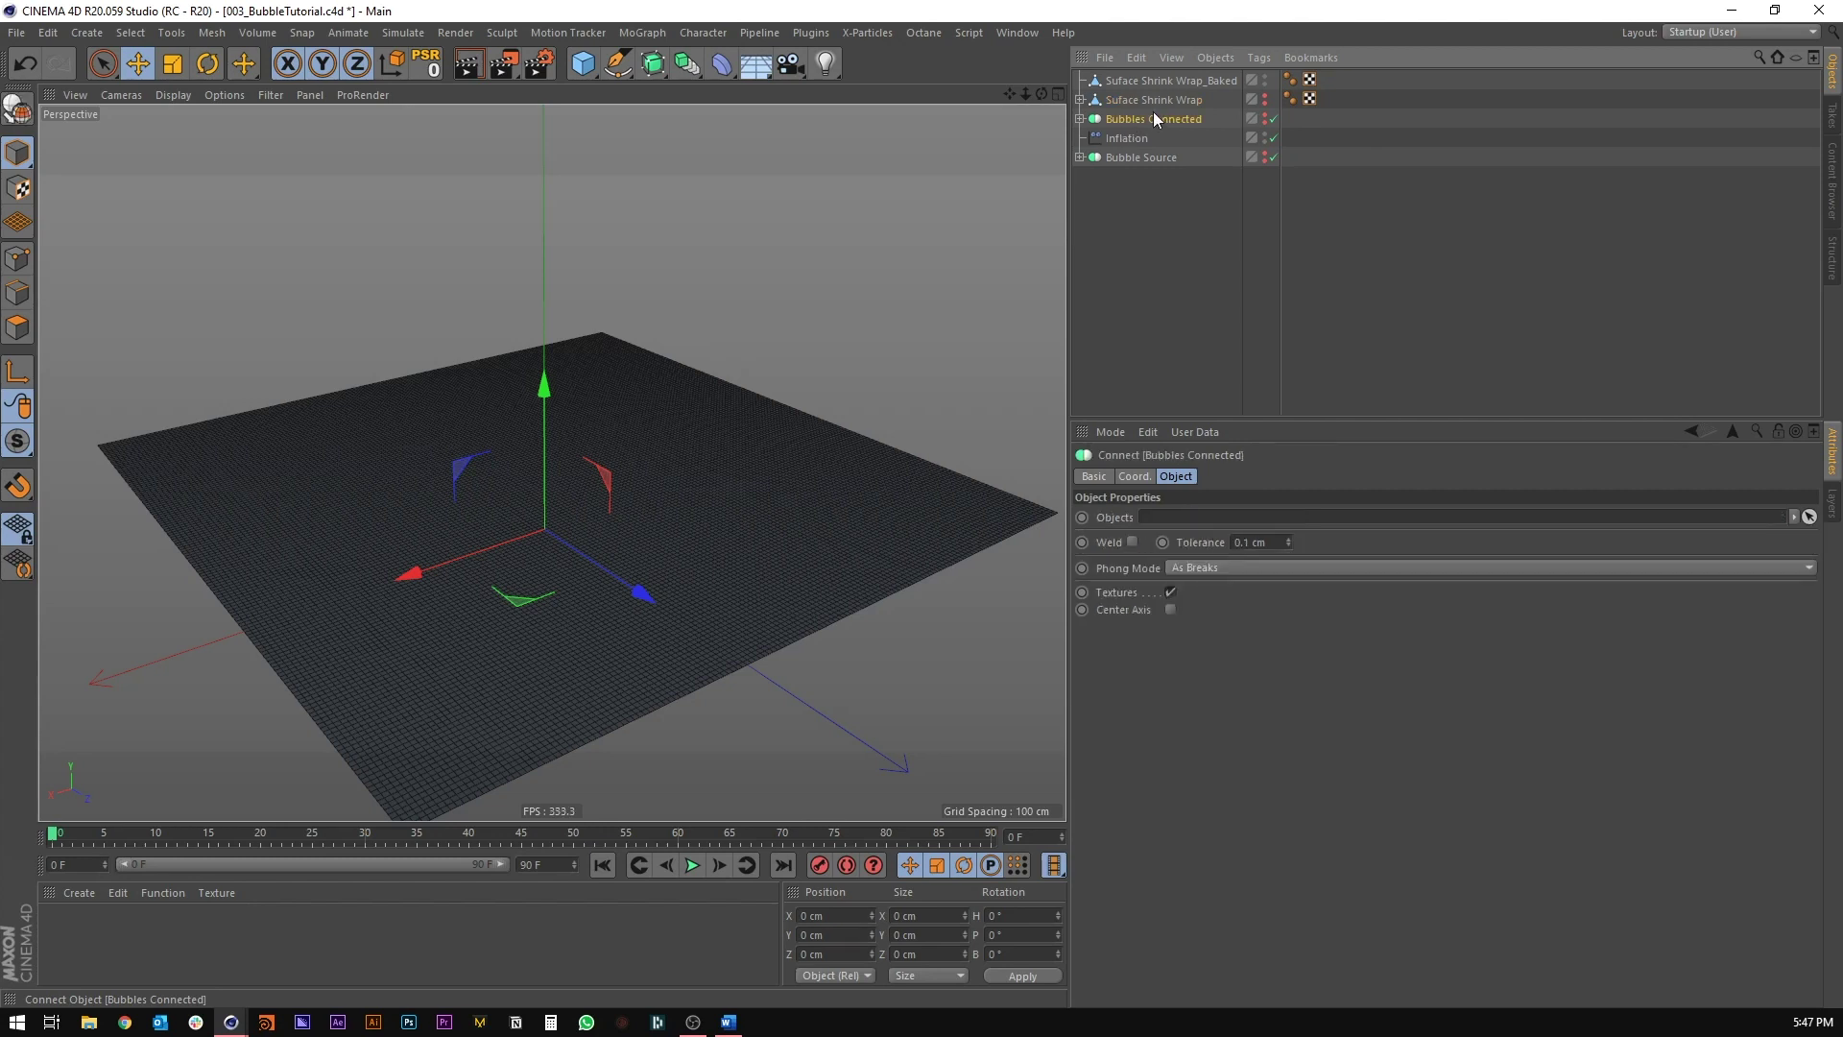
left_click(1146, 101)
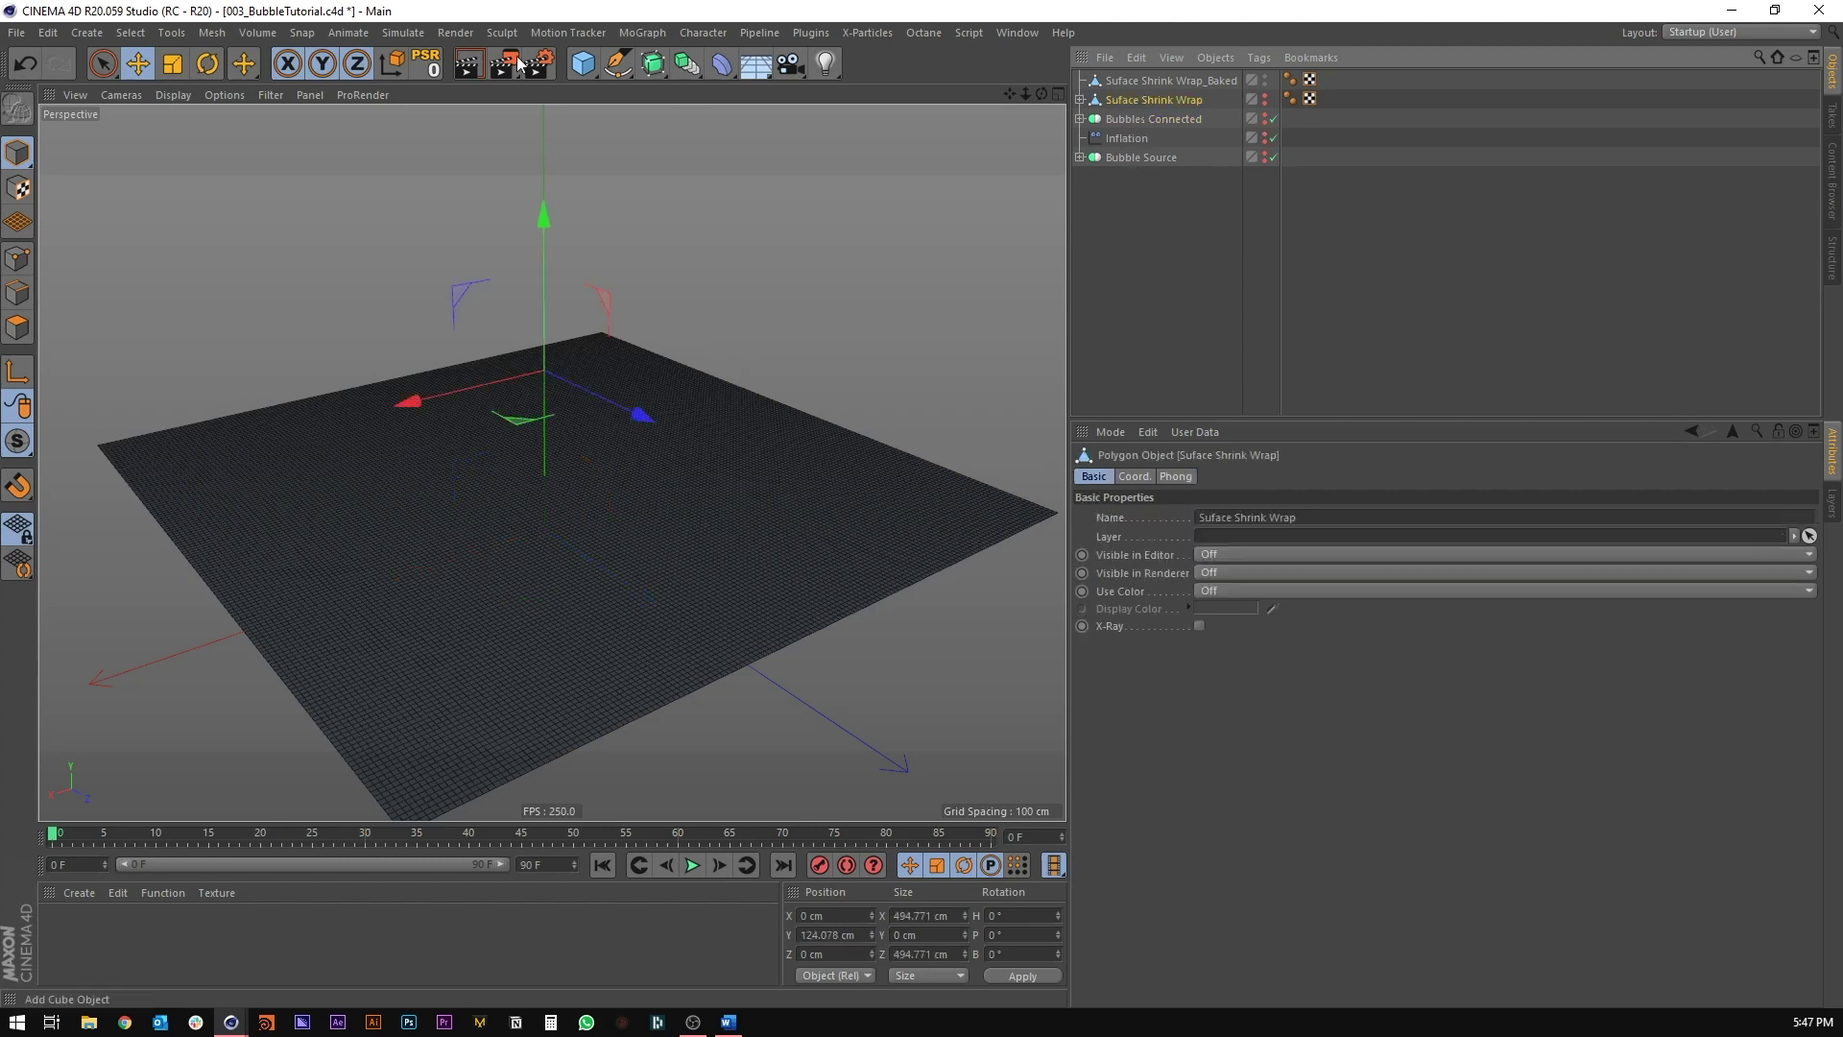
left_click_drag(583, 64, 645, 81)
double_click(1117, 80)
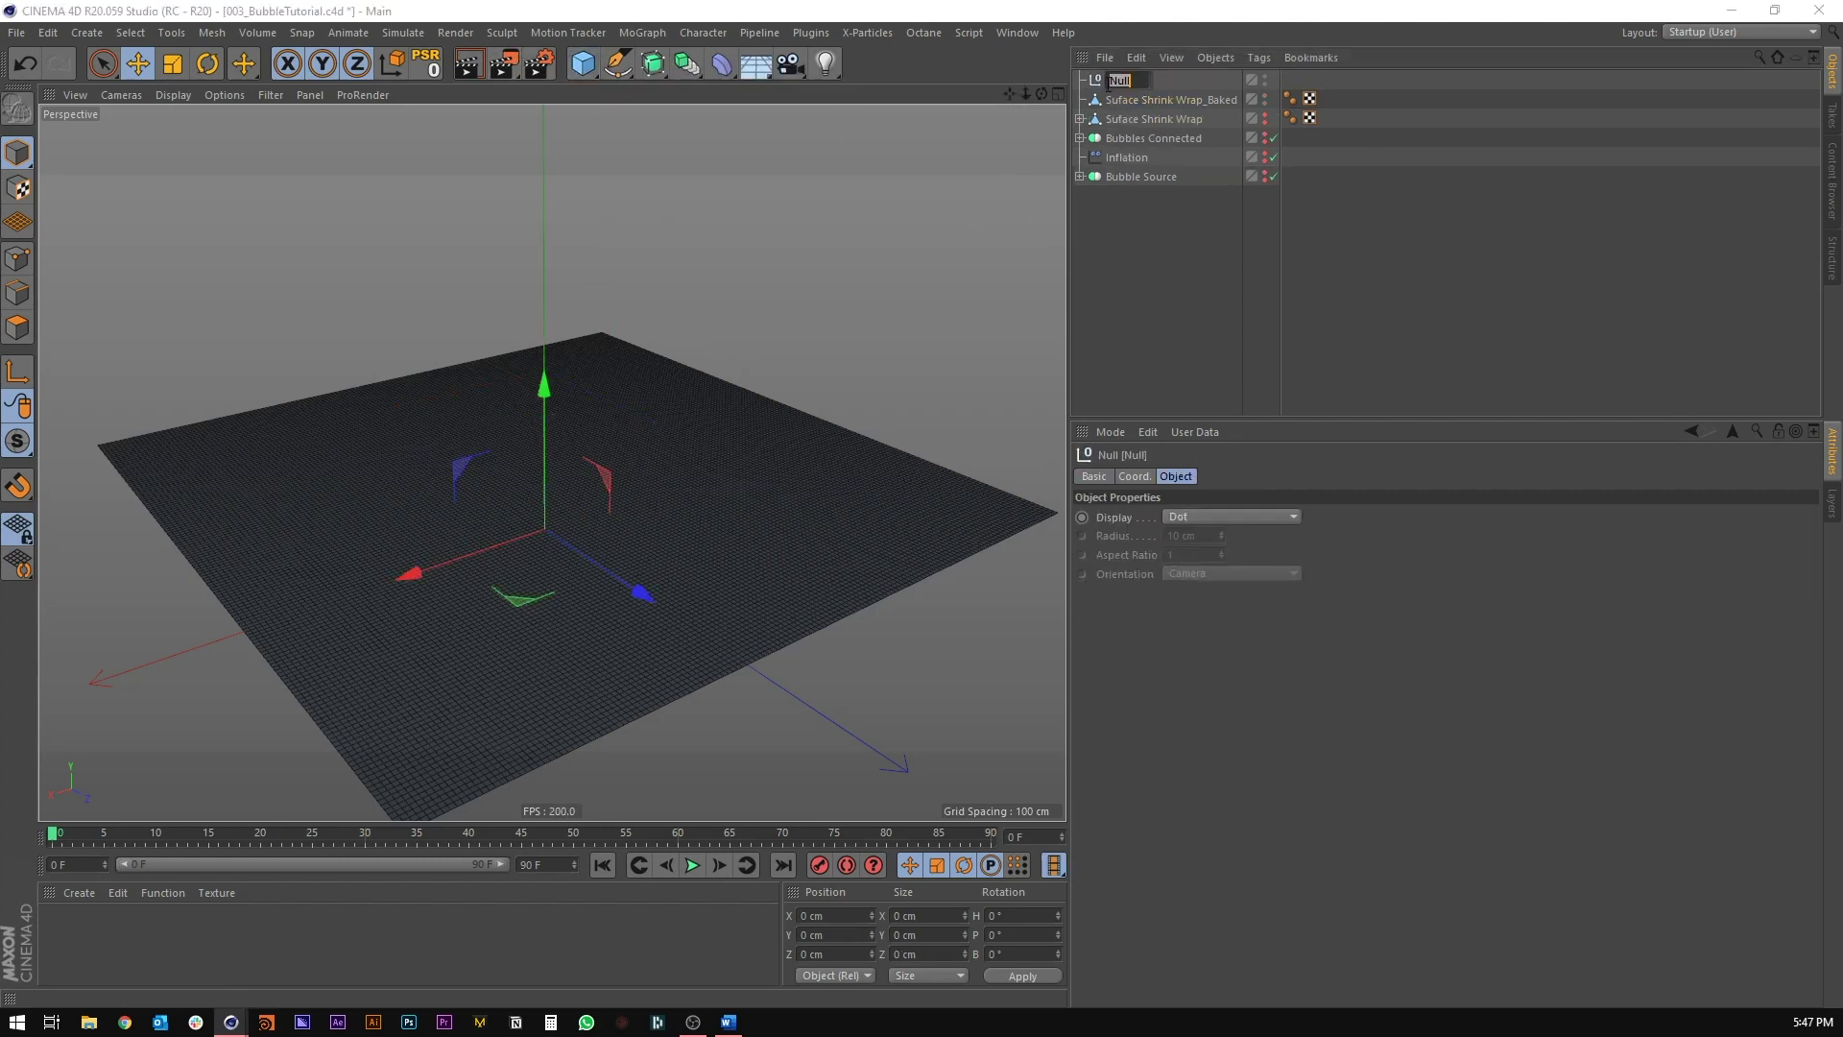
type("Sim")
key("Return")
Step: Group Suface Shrink Wrap, Bubbles Connected, Inflation and Bubble Source under Sim, and place the collapsed null below the baked surface
left_click(1139, 121)
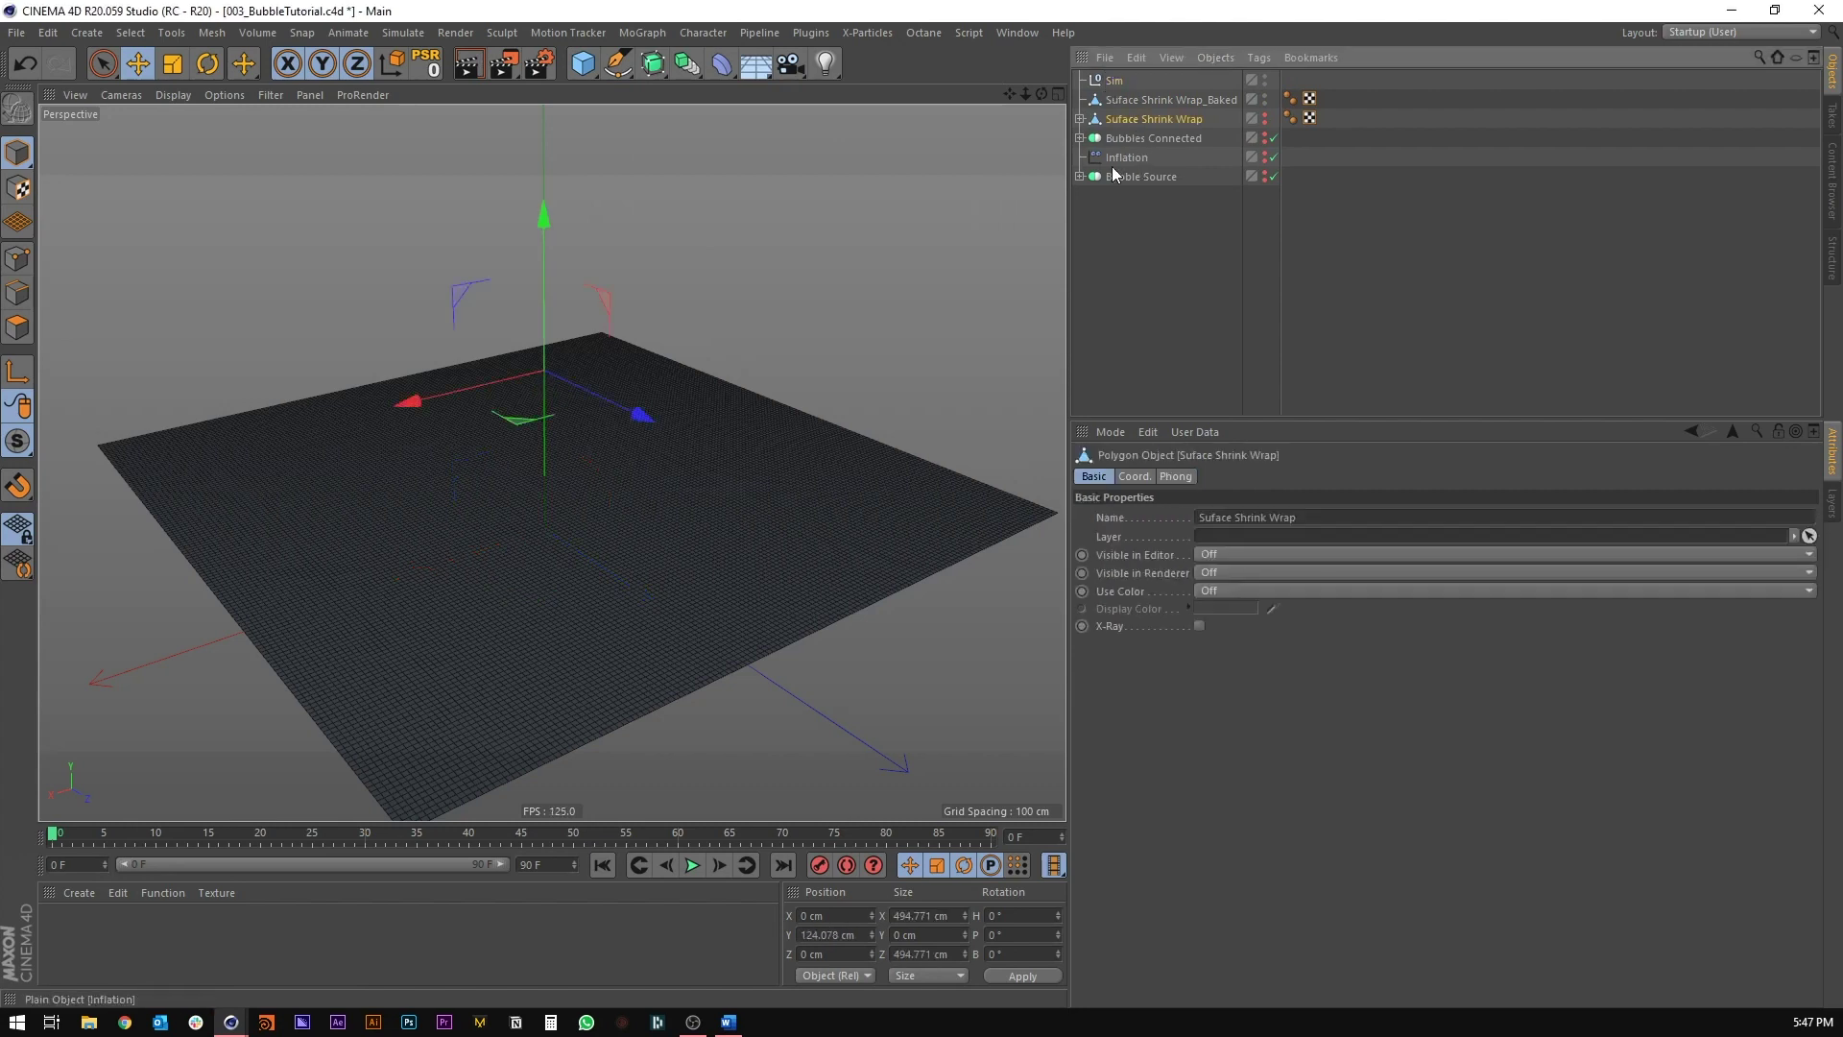
left_click(1119, 175, "shift")
left_click_drag(1121, 78, 1124, 81)
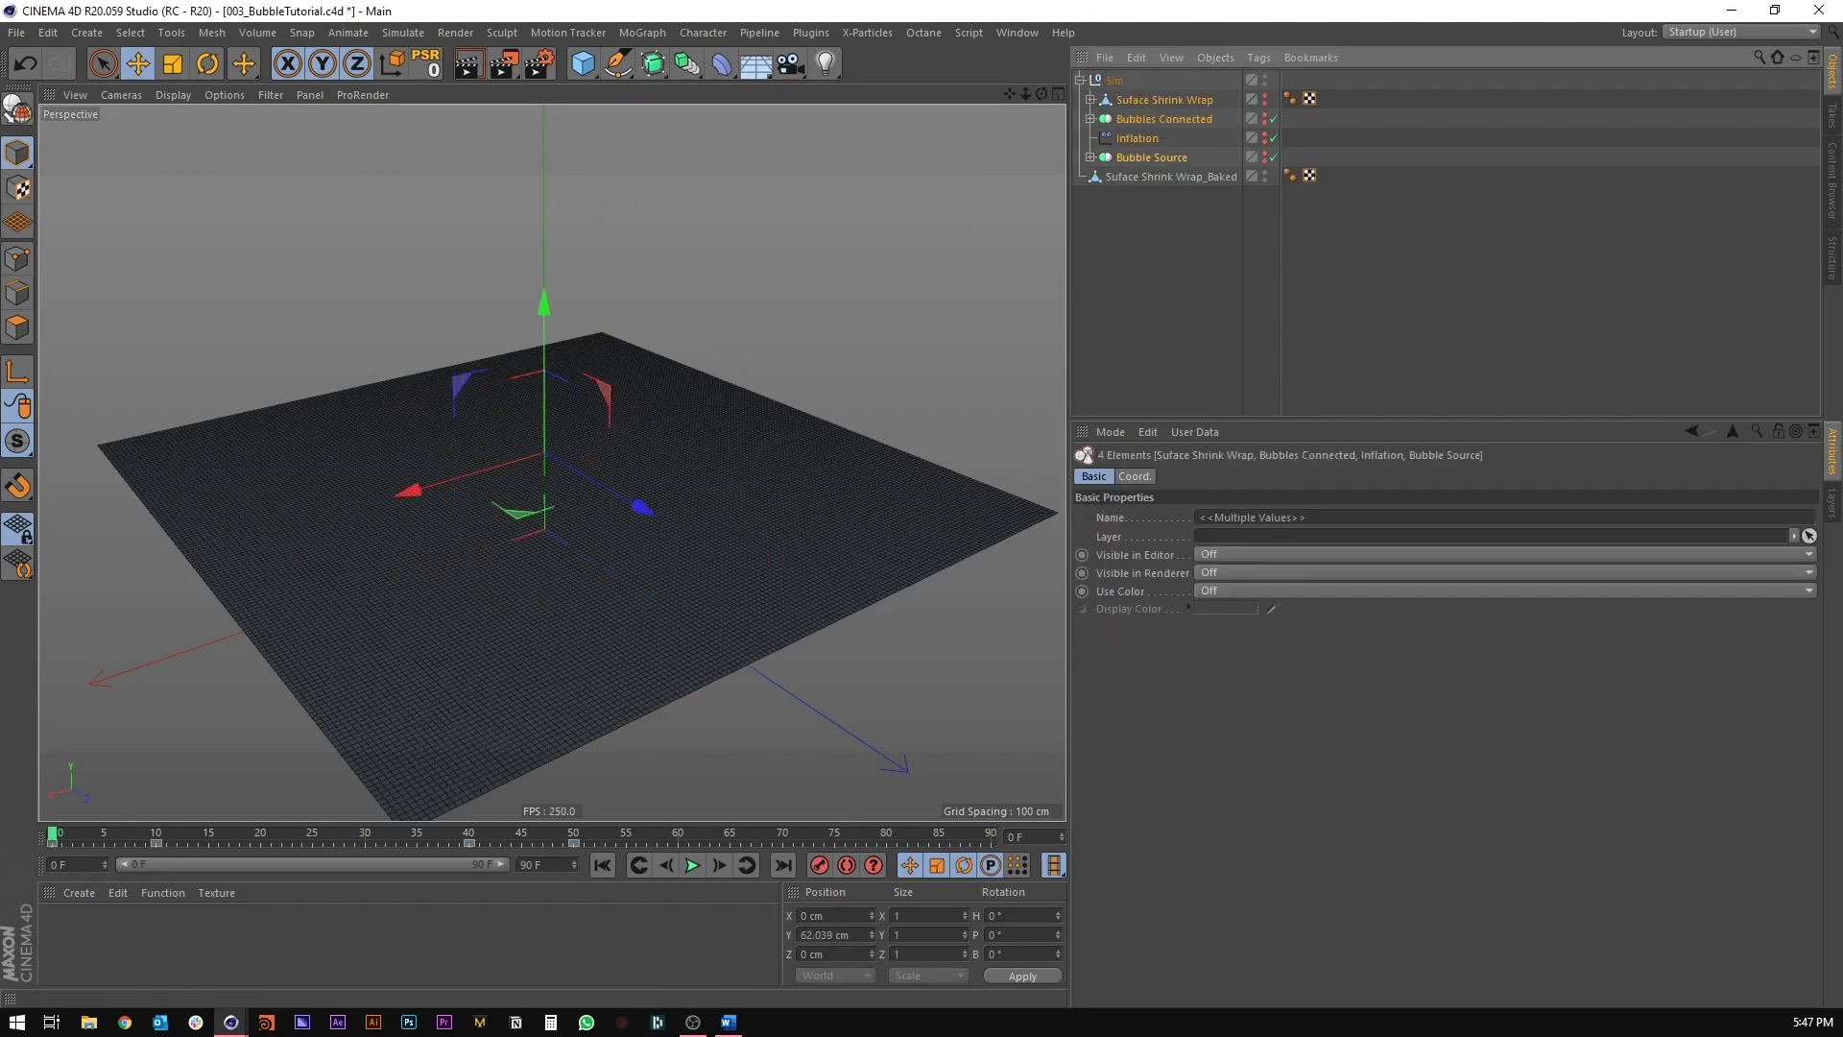
left_click(1080, 81)
left_click_drag(1113, 82, 1111, 127)
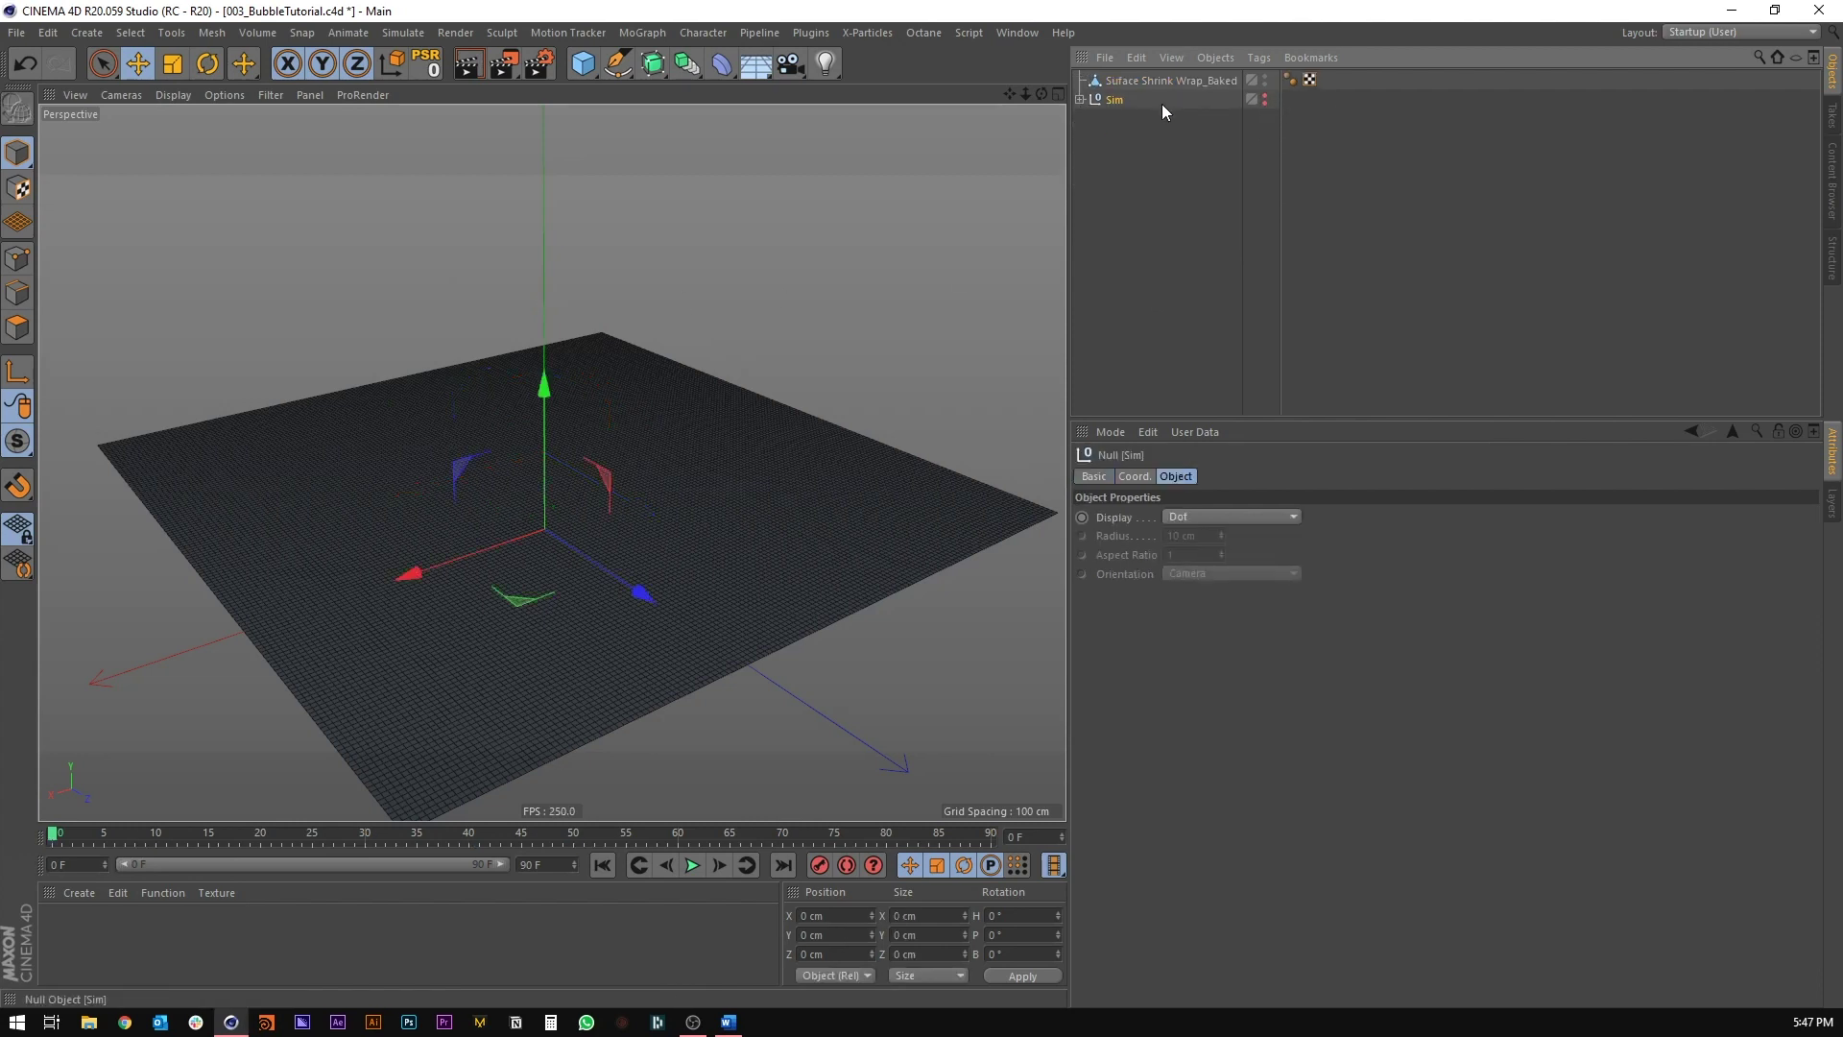
Step: Display plain Gouraud shading without lines and play the baked bubble animation, stopping with the bubbles inflated
mouse_move(670, 493)
left_mouse_down("alt")
mouse_move(589, 572)
mouse_move(579, 430)
mouse_move(509, 463)
mouse_move(535, 419)
left_mouse_up("alt")
key("n")
key("a")
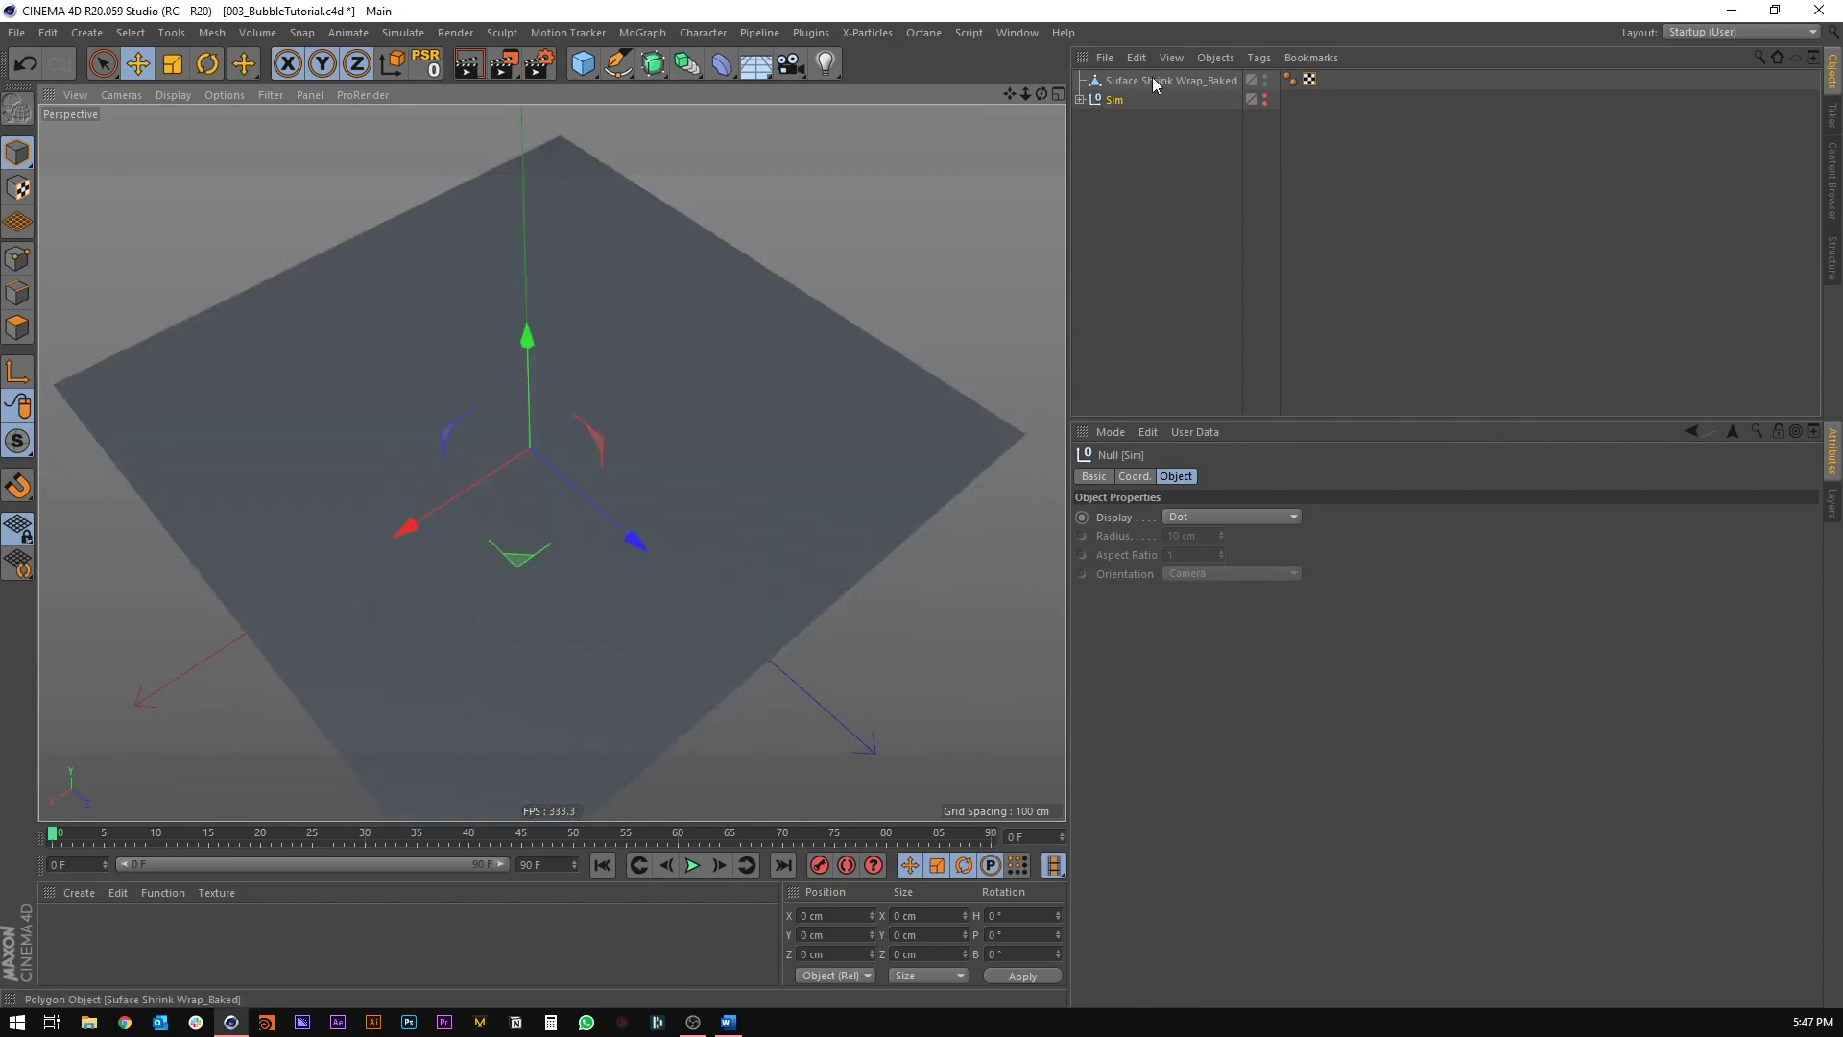
left_click(692, 861)
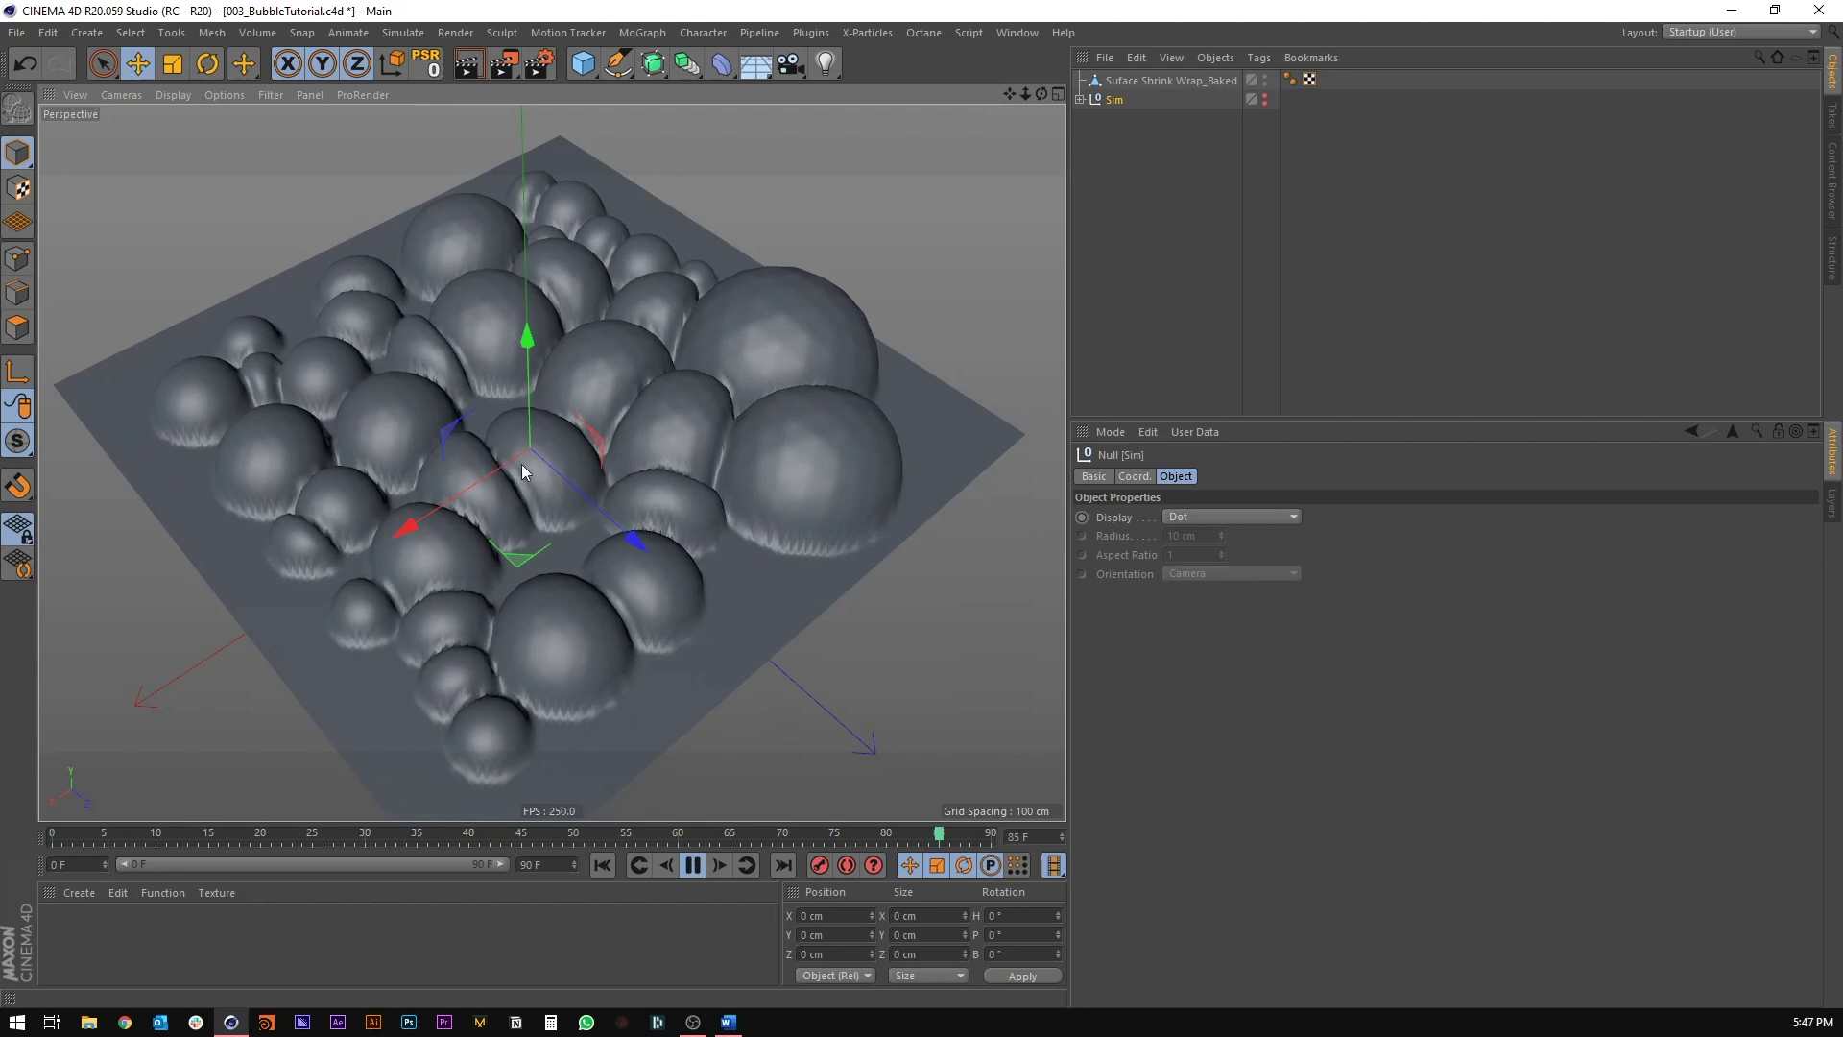
left_click_drag(521, 464, 534, 407, "alt")
left_click(692, 865)
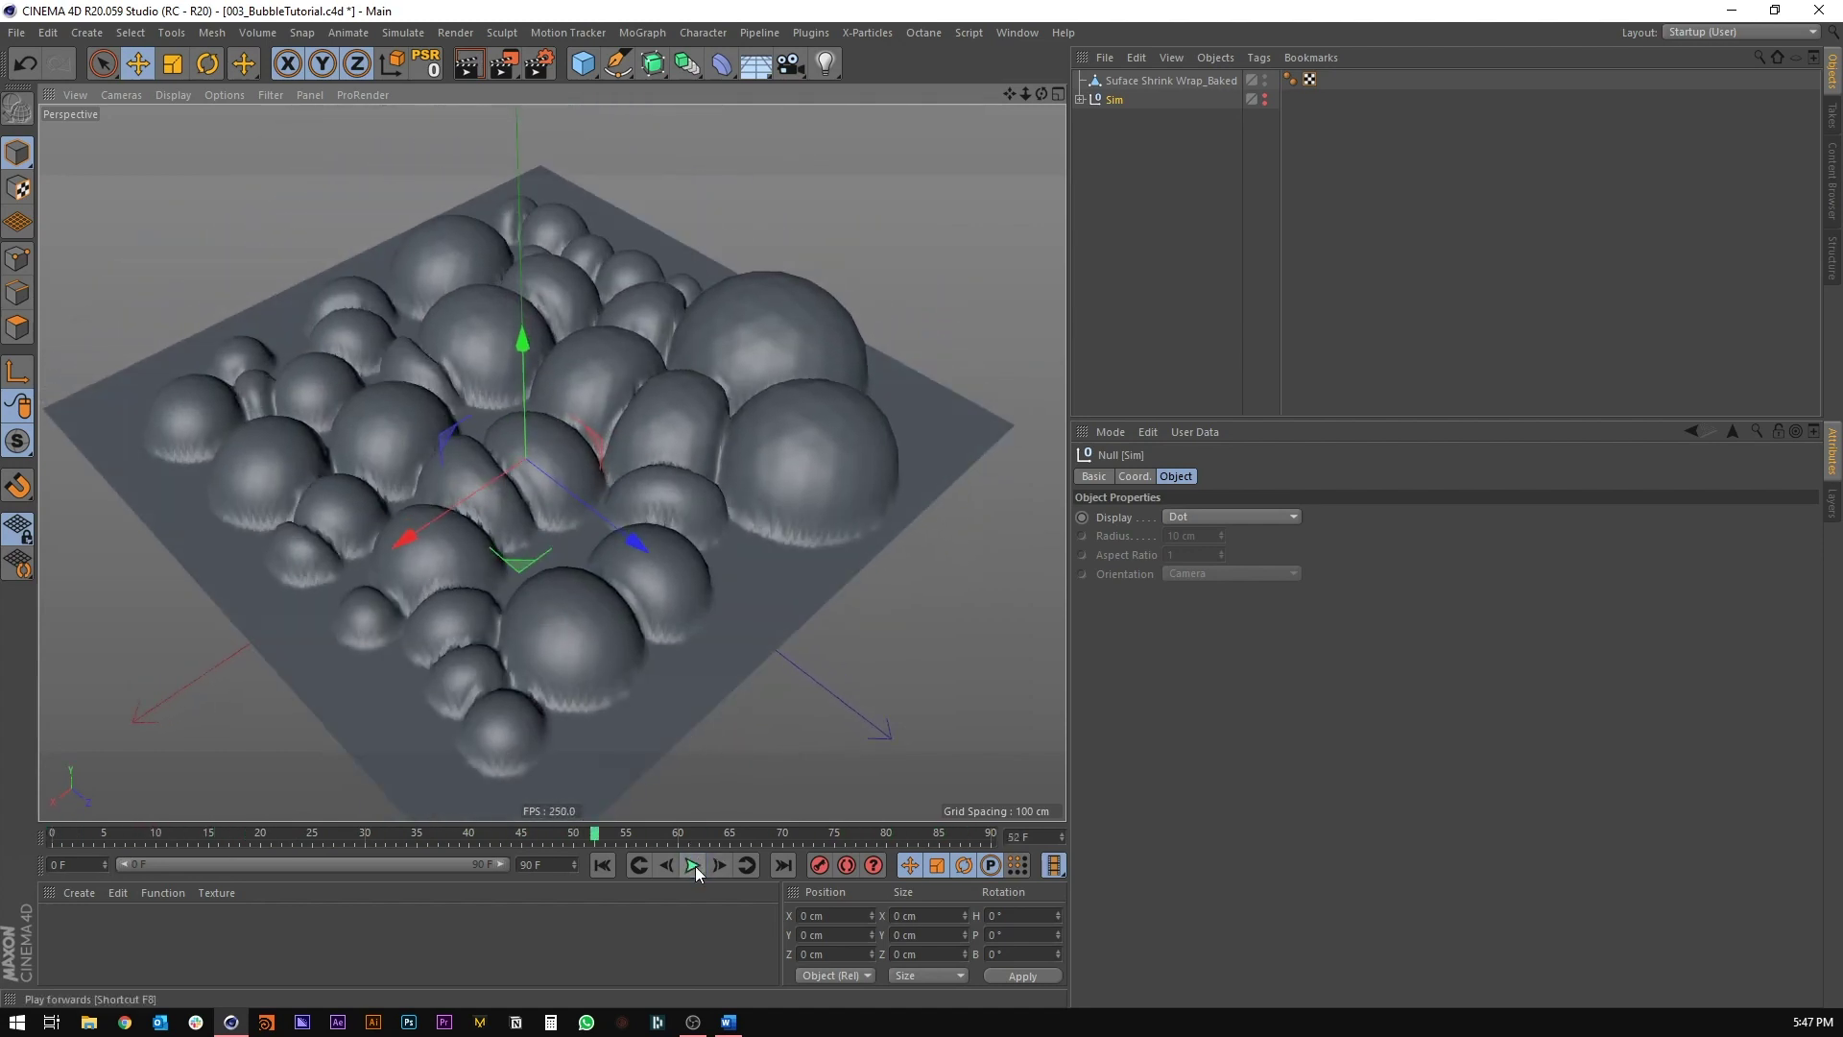
Step: Set the baked surface's Phong Angle to 40° and inspect the shading of the bubbles
scroll(491, 509, "up", 5)
mouse_move(491, 509)
left_mouse_down("alt")
mouse_move(401, 597)
mouse_move(436, 538)
mouse_move(480, 528)
left_mouse_up("alt")
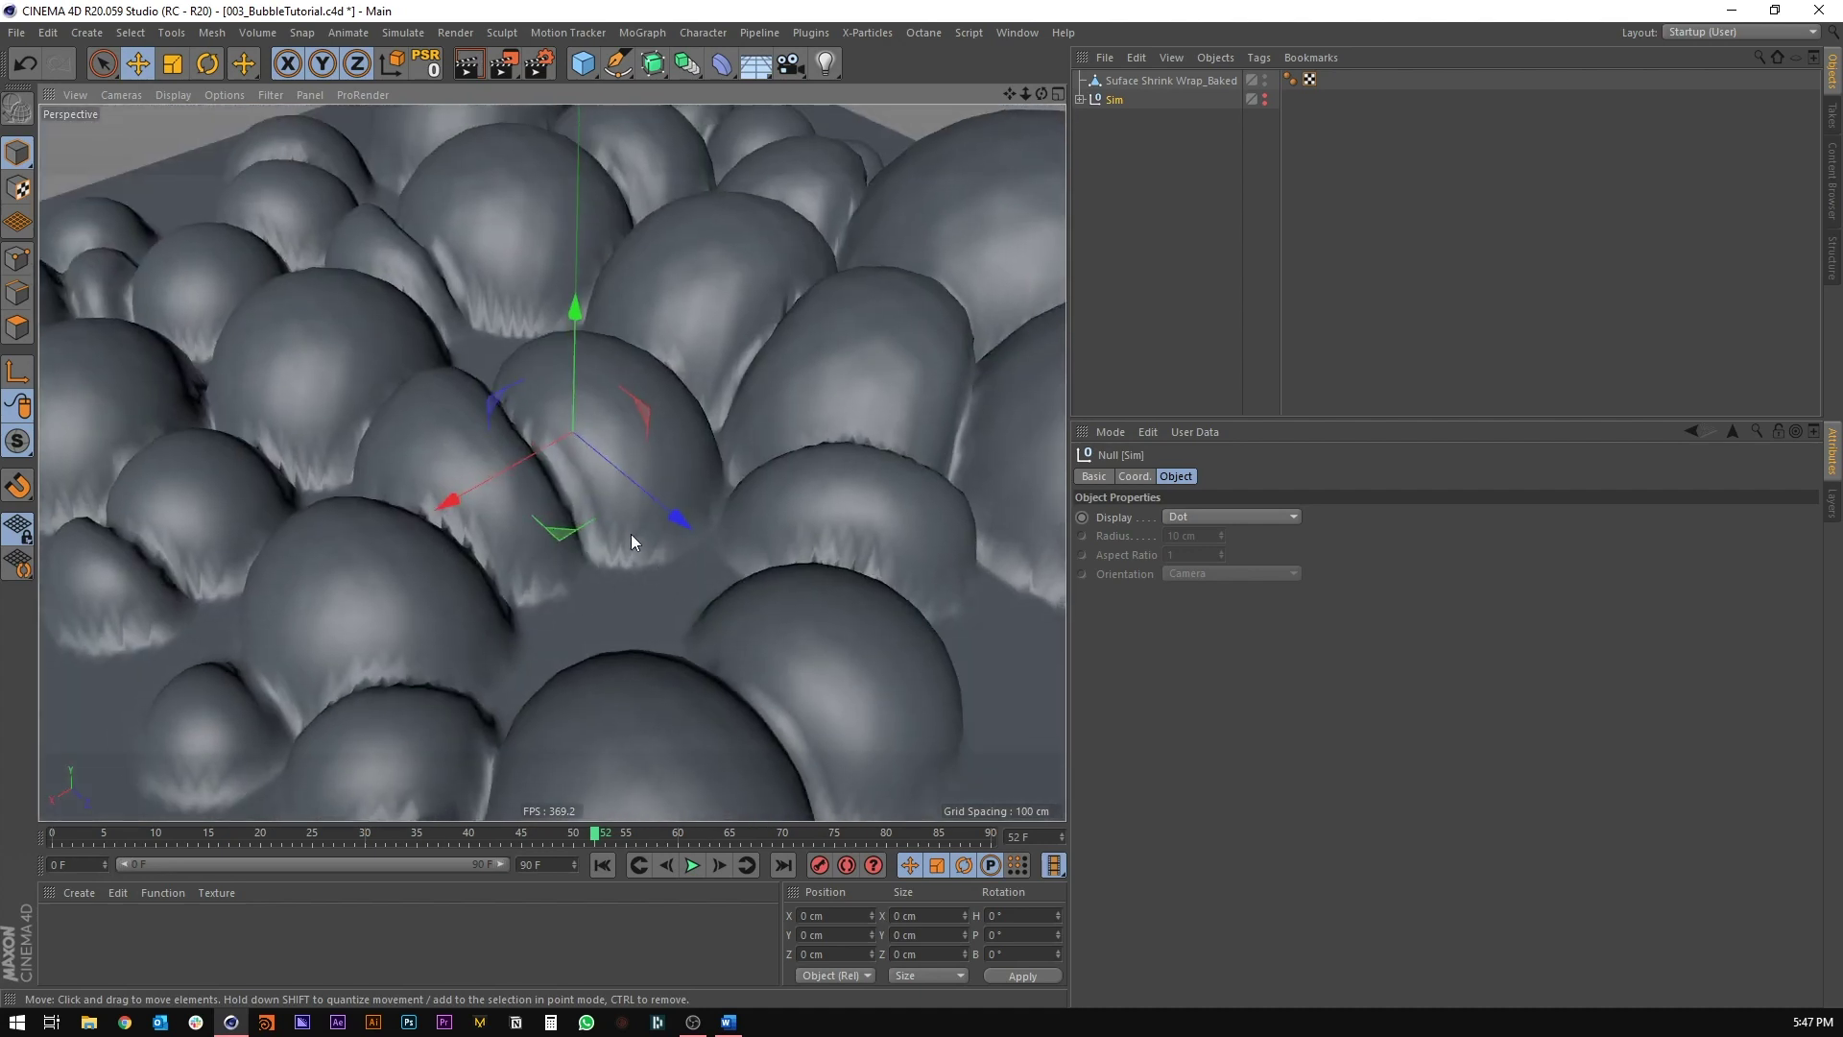
left_click(1291, 79)
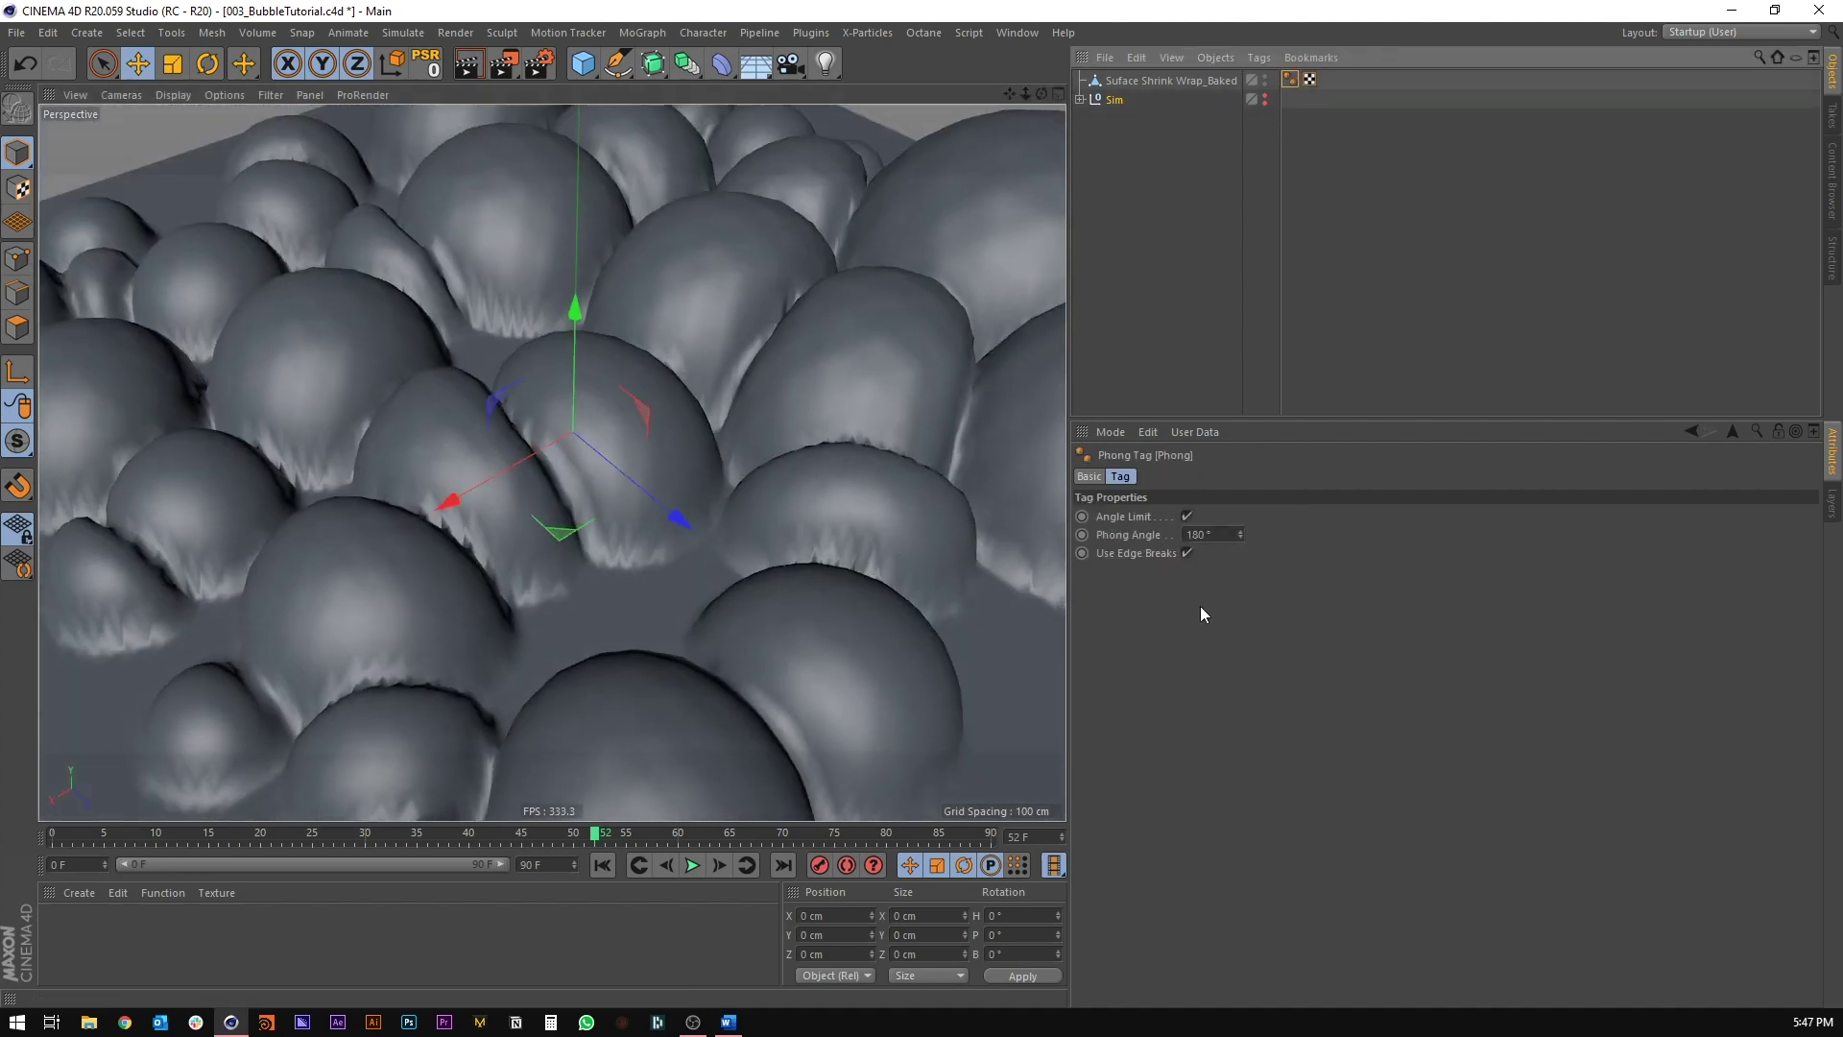
left_click_drag(1240, 534, 1240, 571)
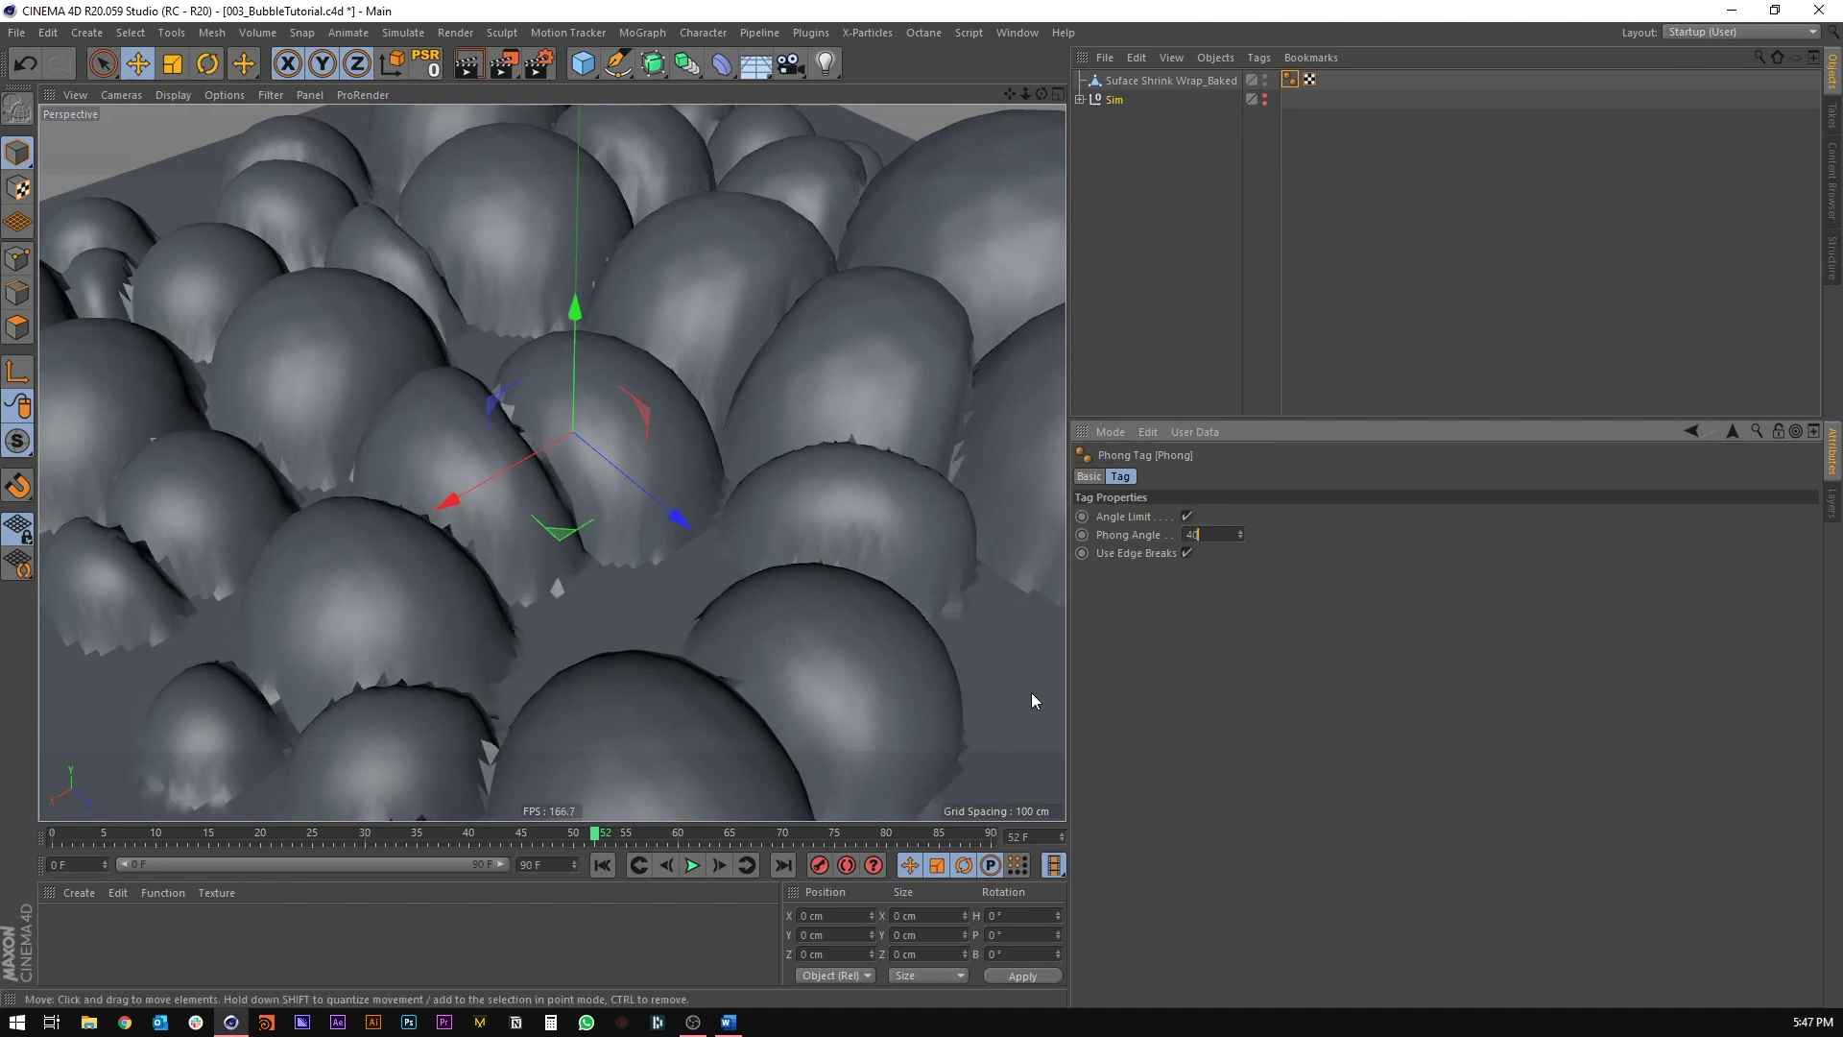
scroll(556, 390, "down", 5)
left_click_drag(556, 390, 538, 395, "alt")
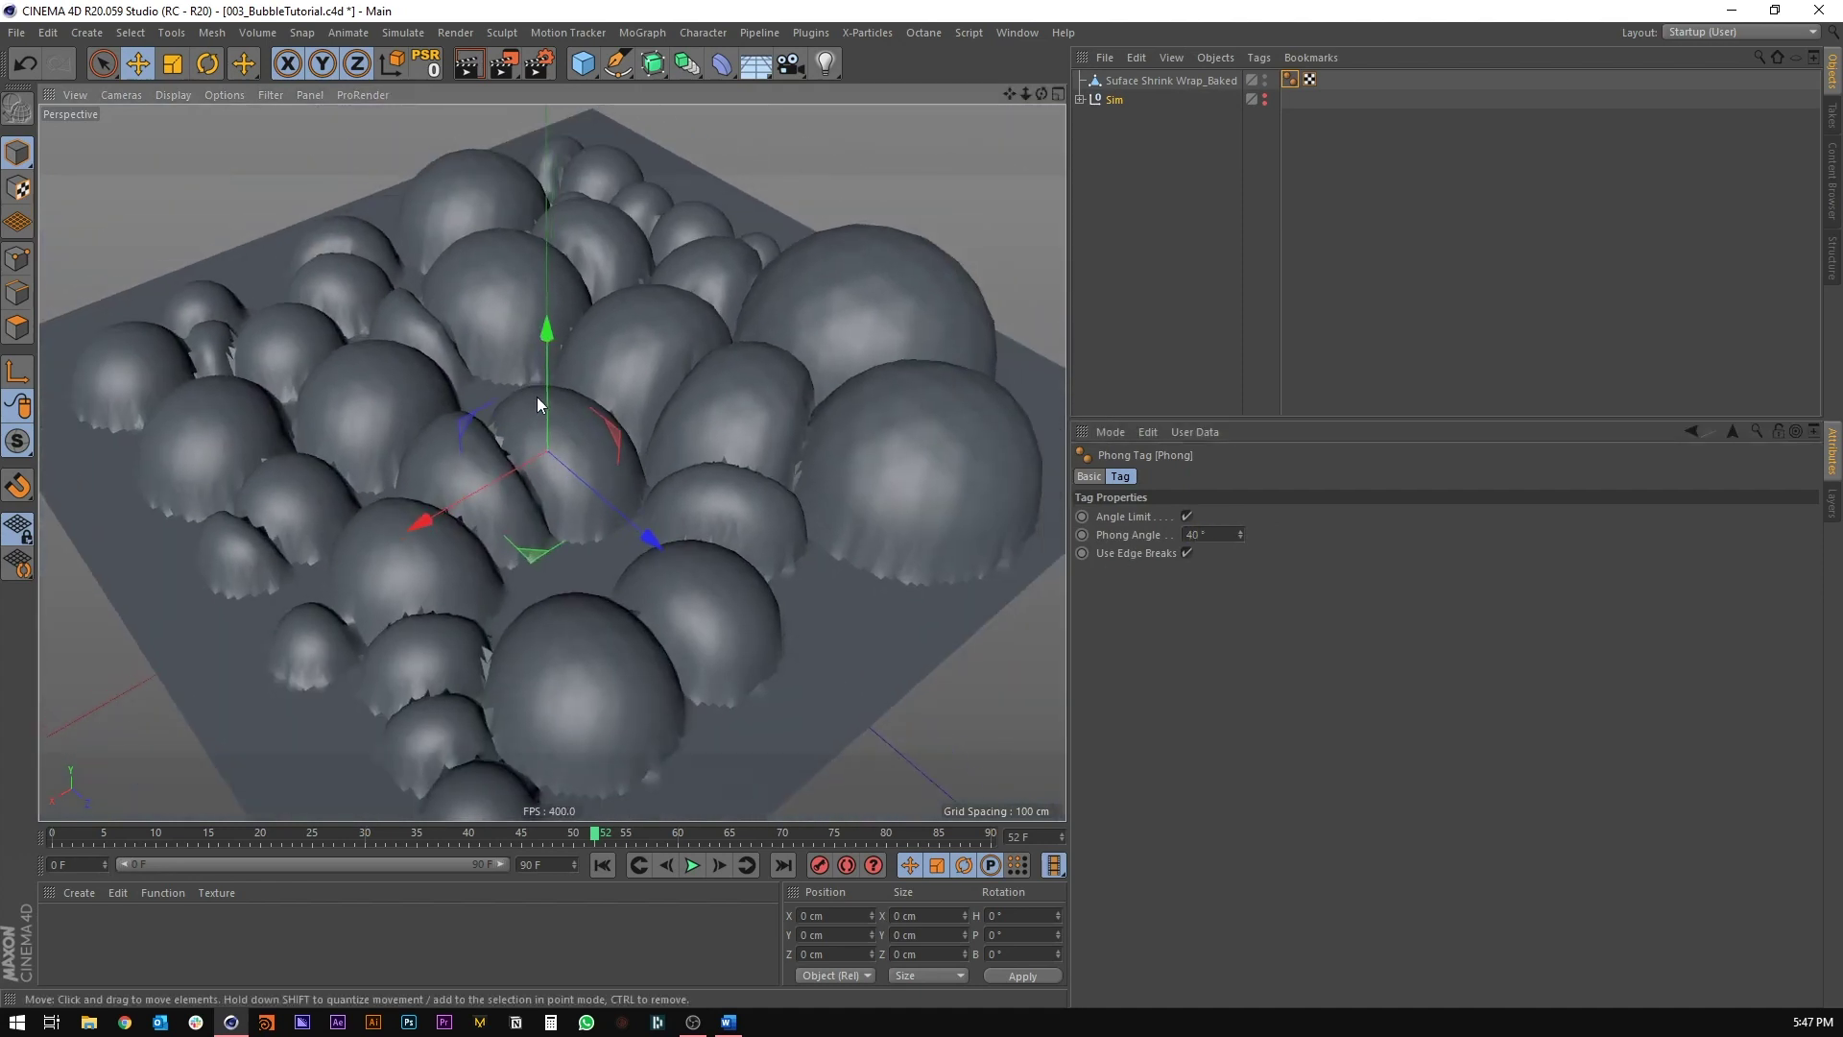
Step: Add a Smoothing deformer as a child of Suface Shrink Wrap_Baked
left_click(1119, 81)
left_click(721, 63)
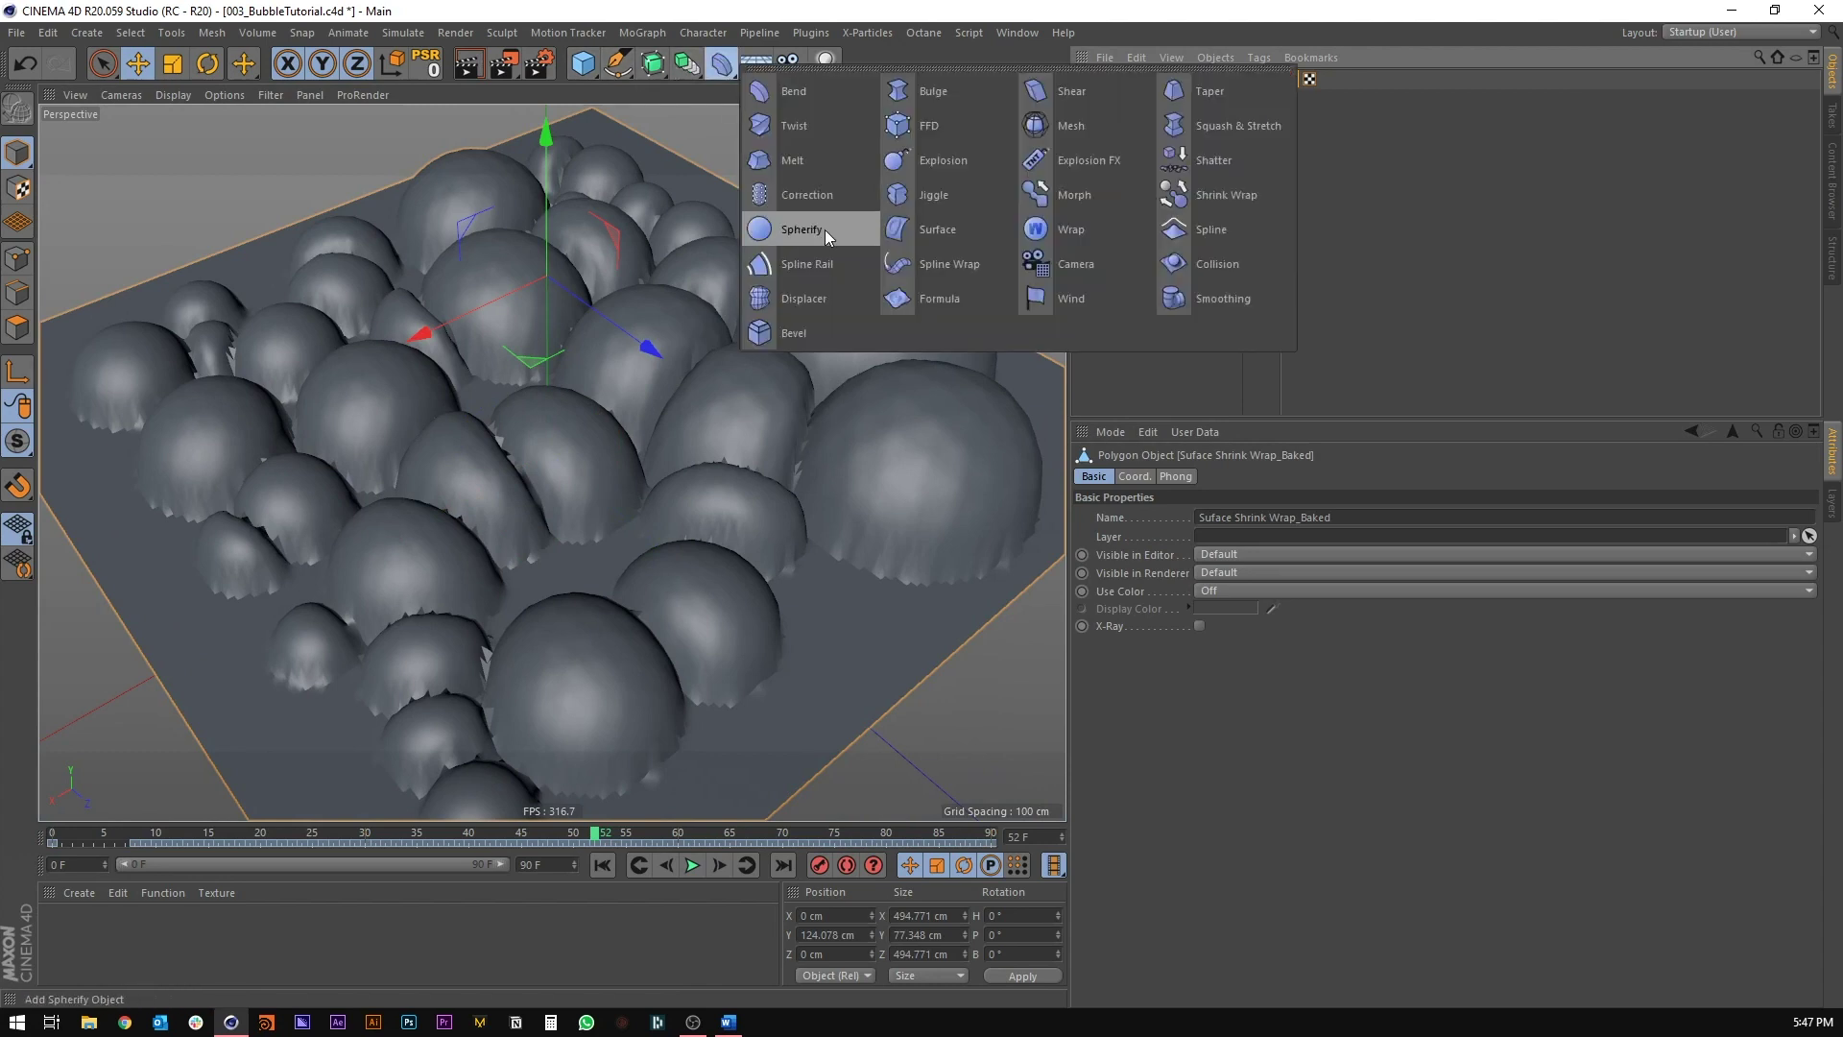
left_click(1181, 299, "shift")
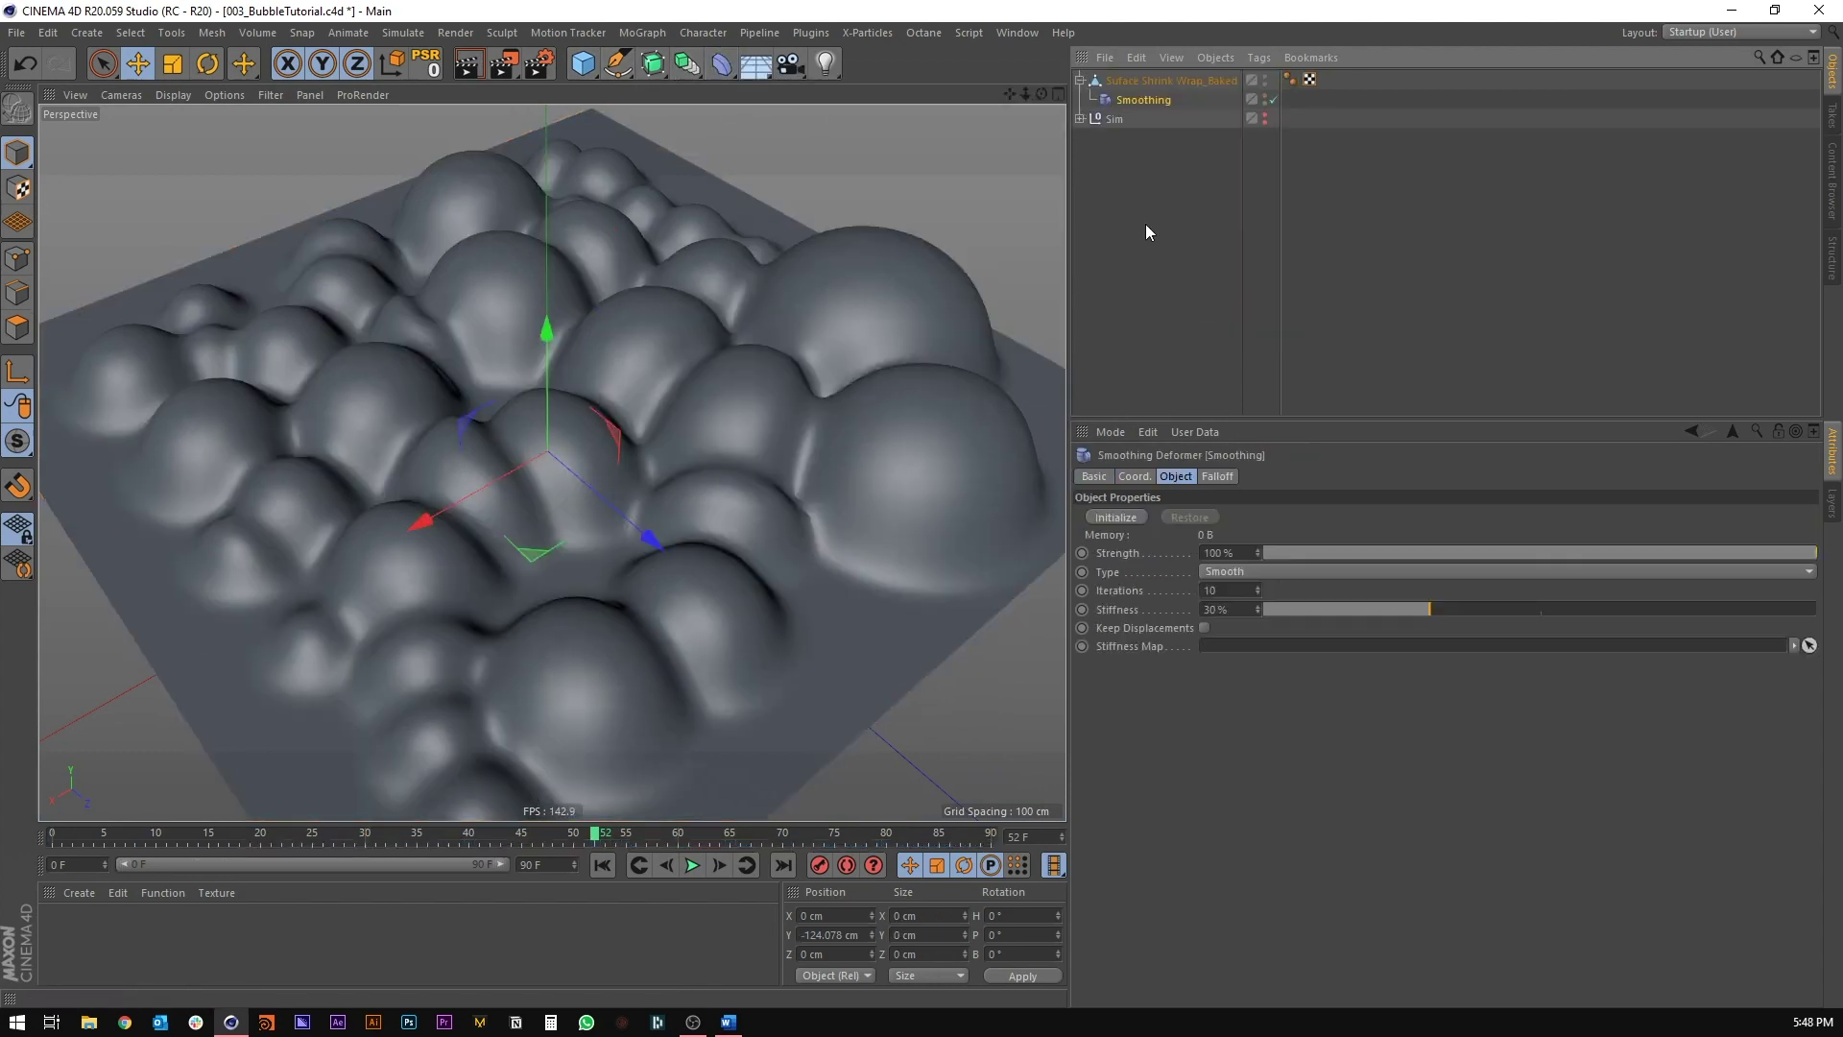
Step: Set the Smoothing deformer's iterations to 3 and select the baked surface
mouse_move(1403, 615)
left_mouse_down()
mouse_move(1355, 613)
mouse_move(1623, 618)
mouse_move(1421, 628)
left_mouse_up()
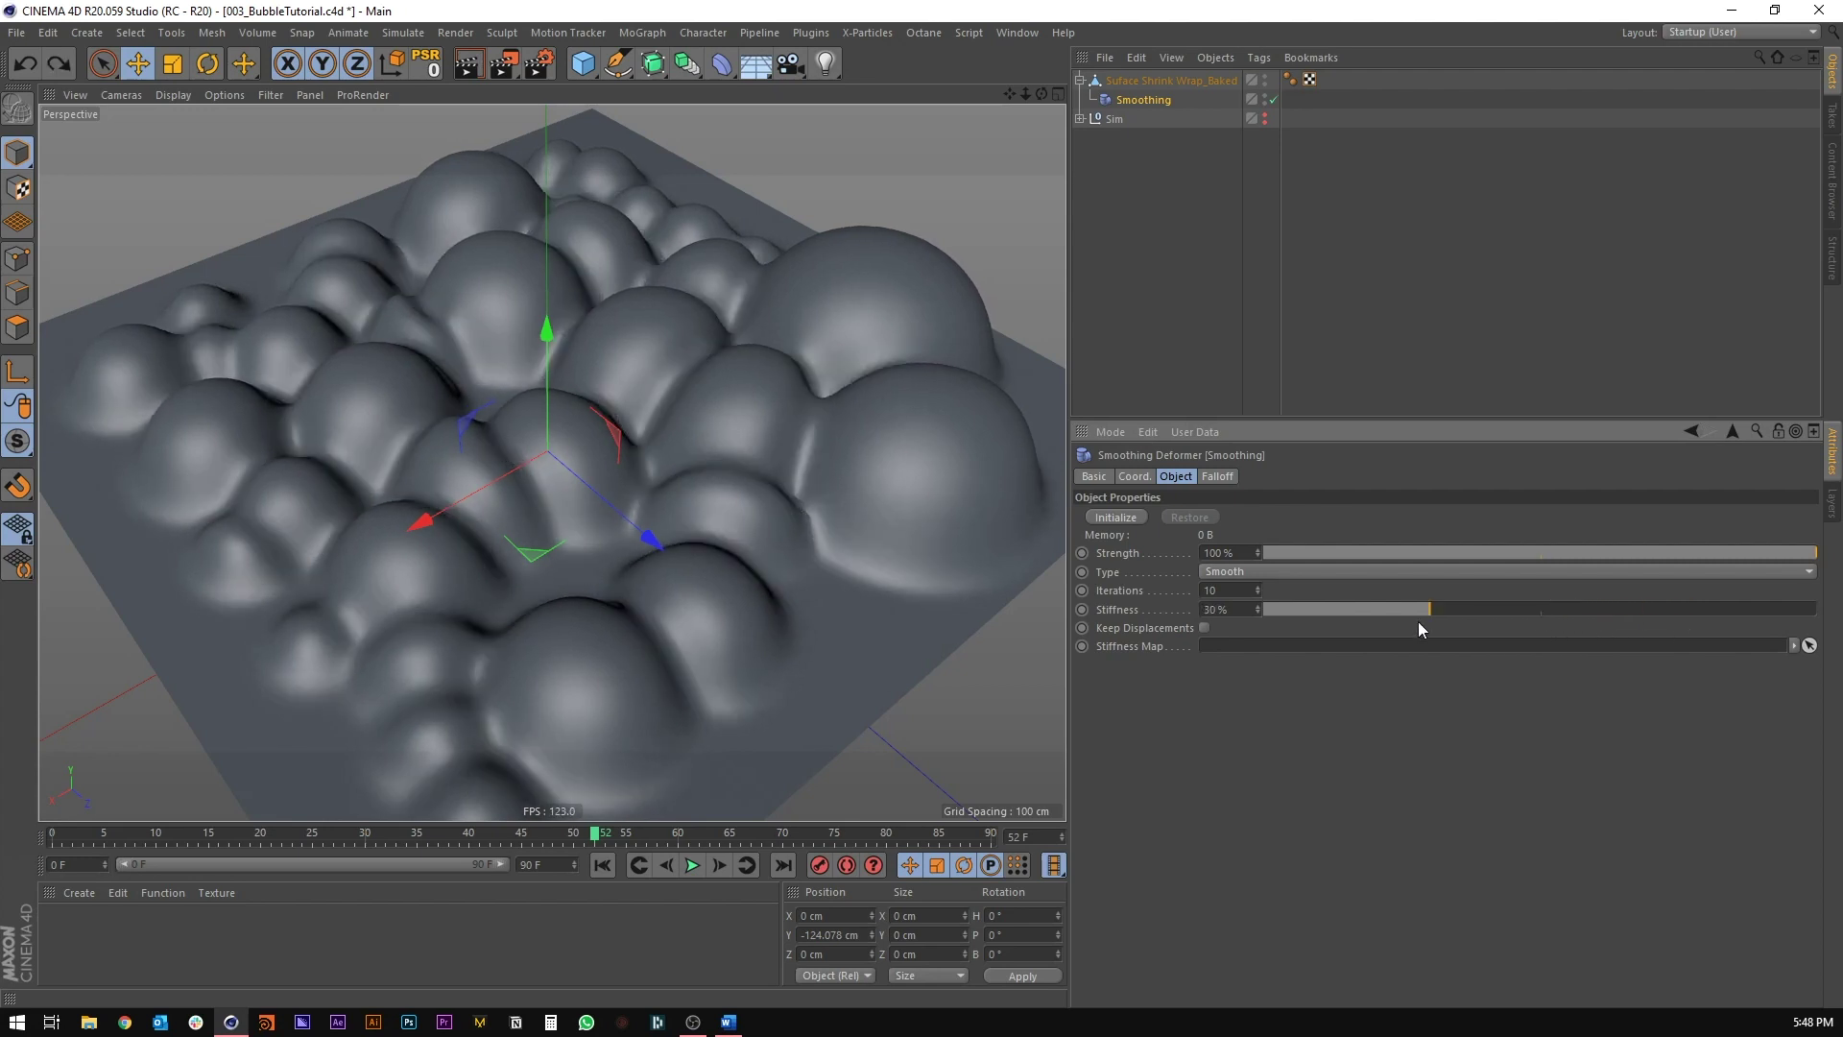
double_click(1239, 590)
type("5")
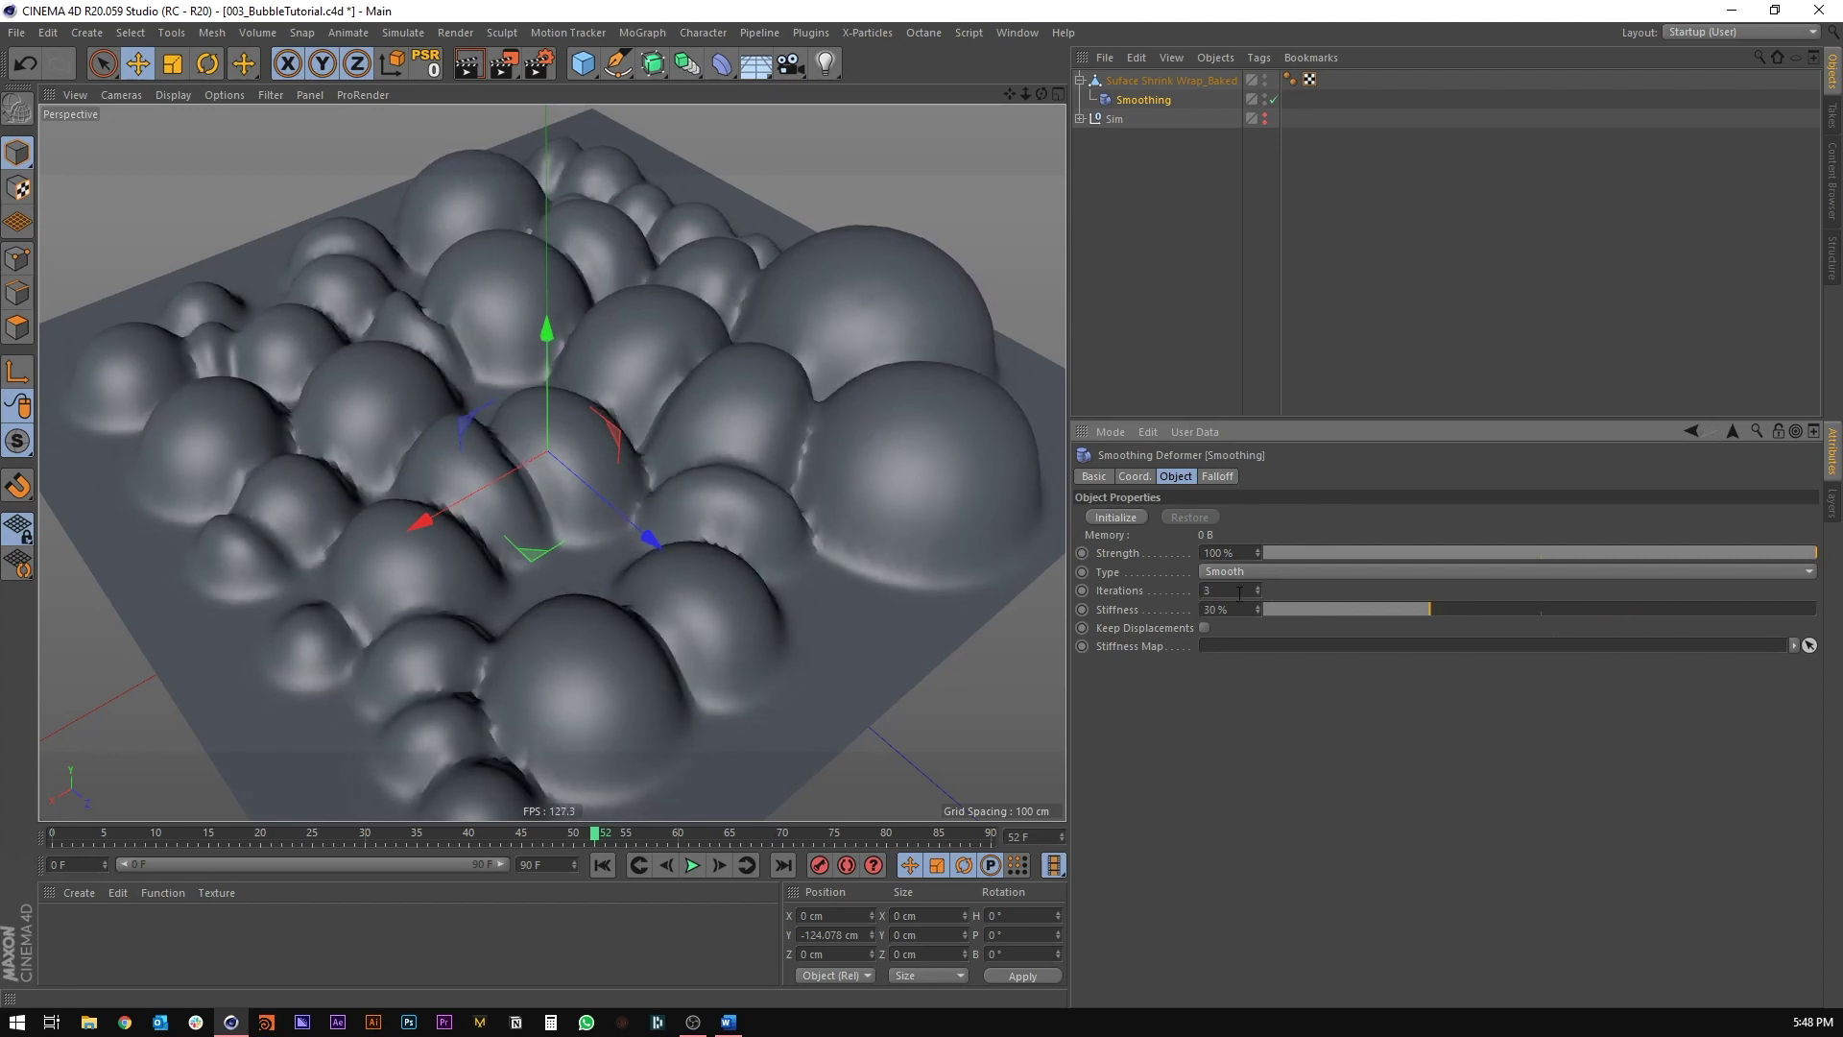
left_click(1132, 83)
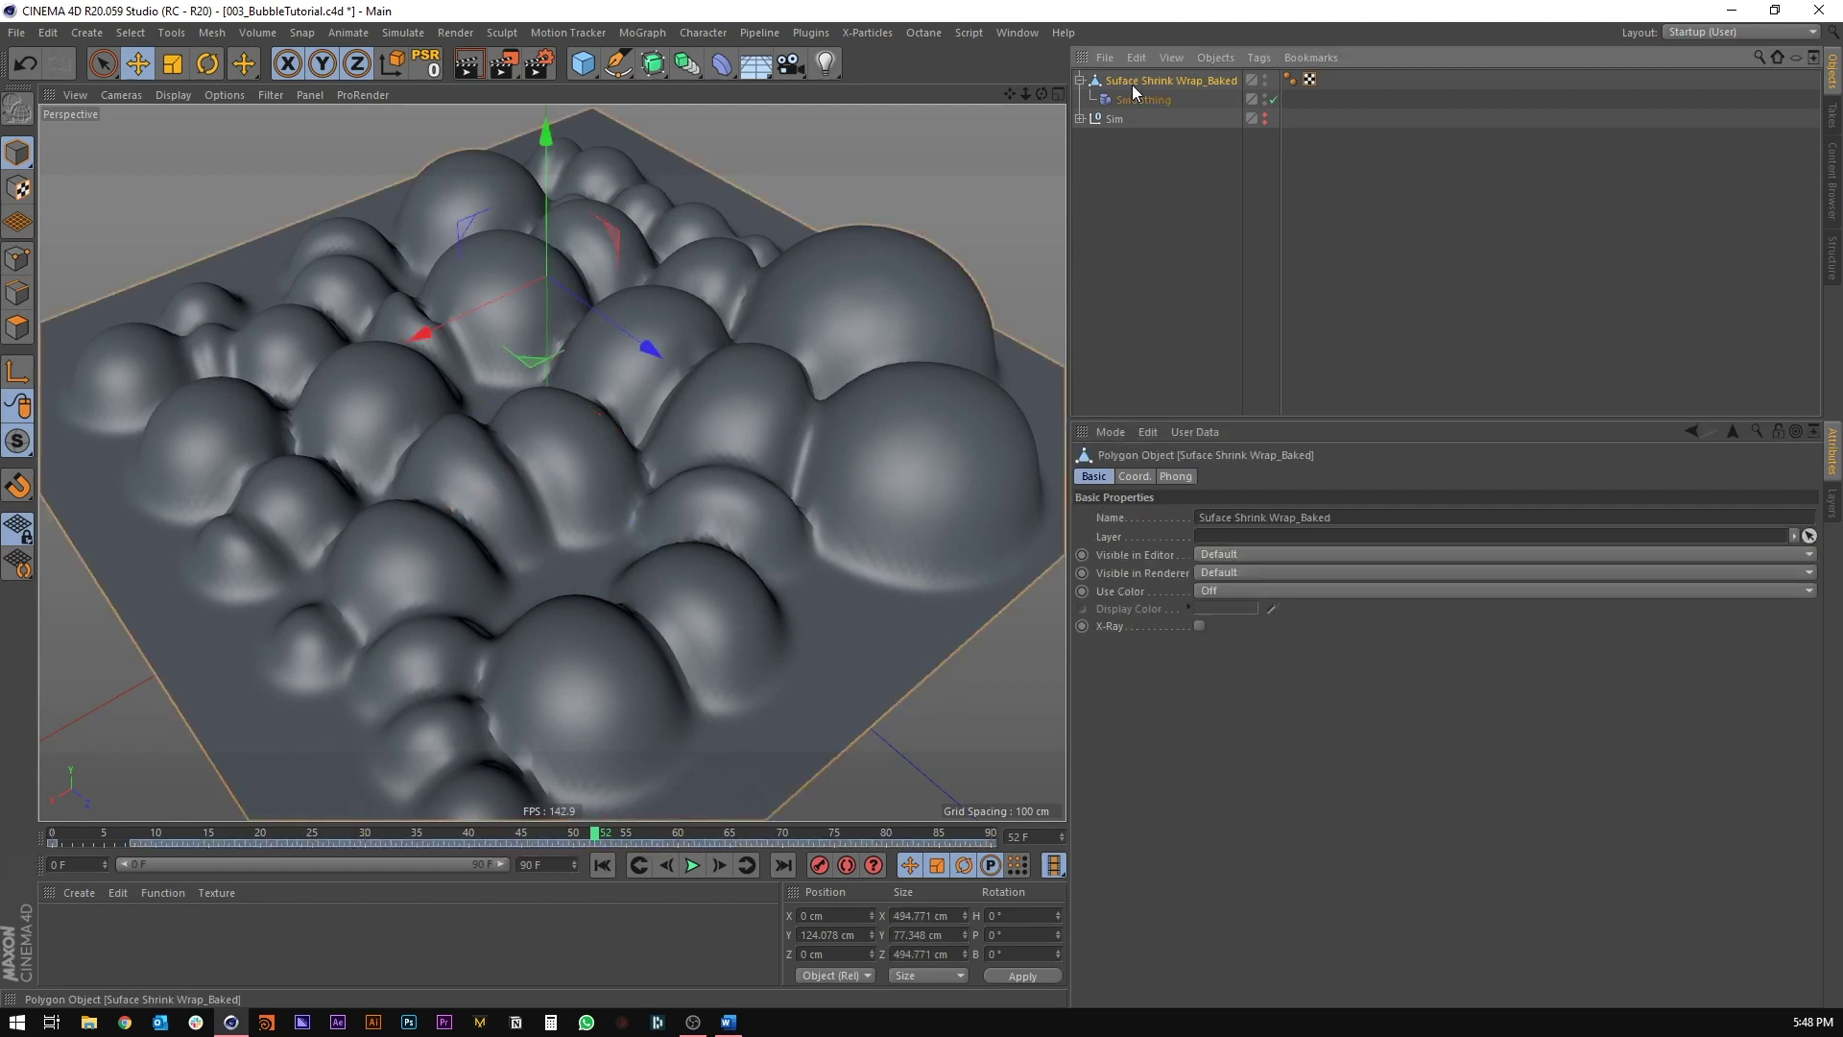
Step: Set the Phong Angle of the baked surface's Phong tag to 60° and inspect the shading of the bubbles
left_click_drag(549, 429, 578, 373, "alt")
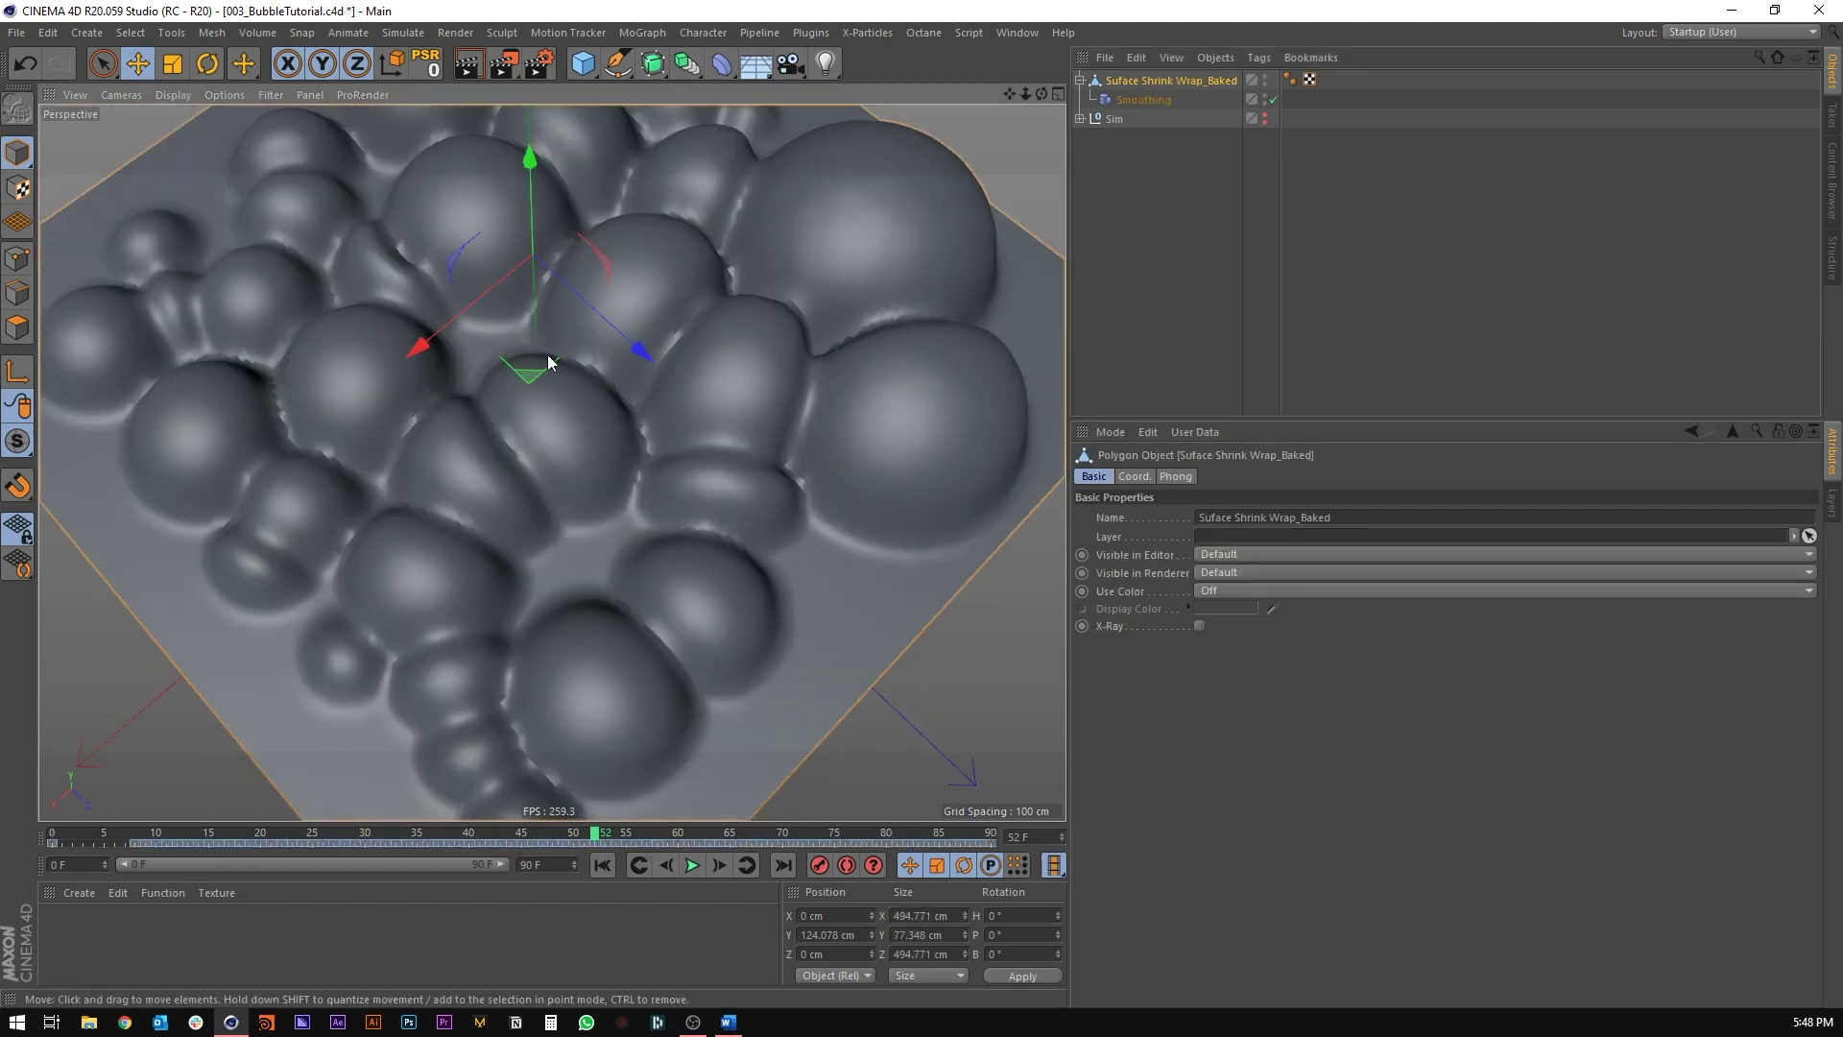
left_click(1290, 79)
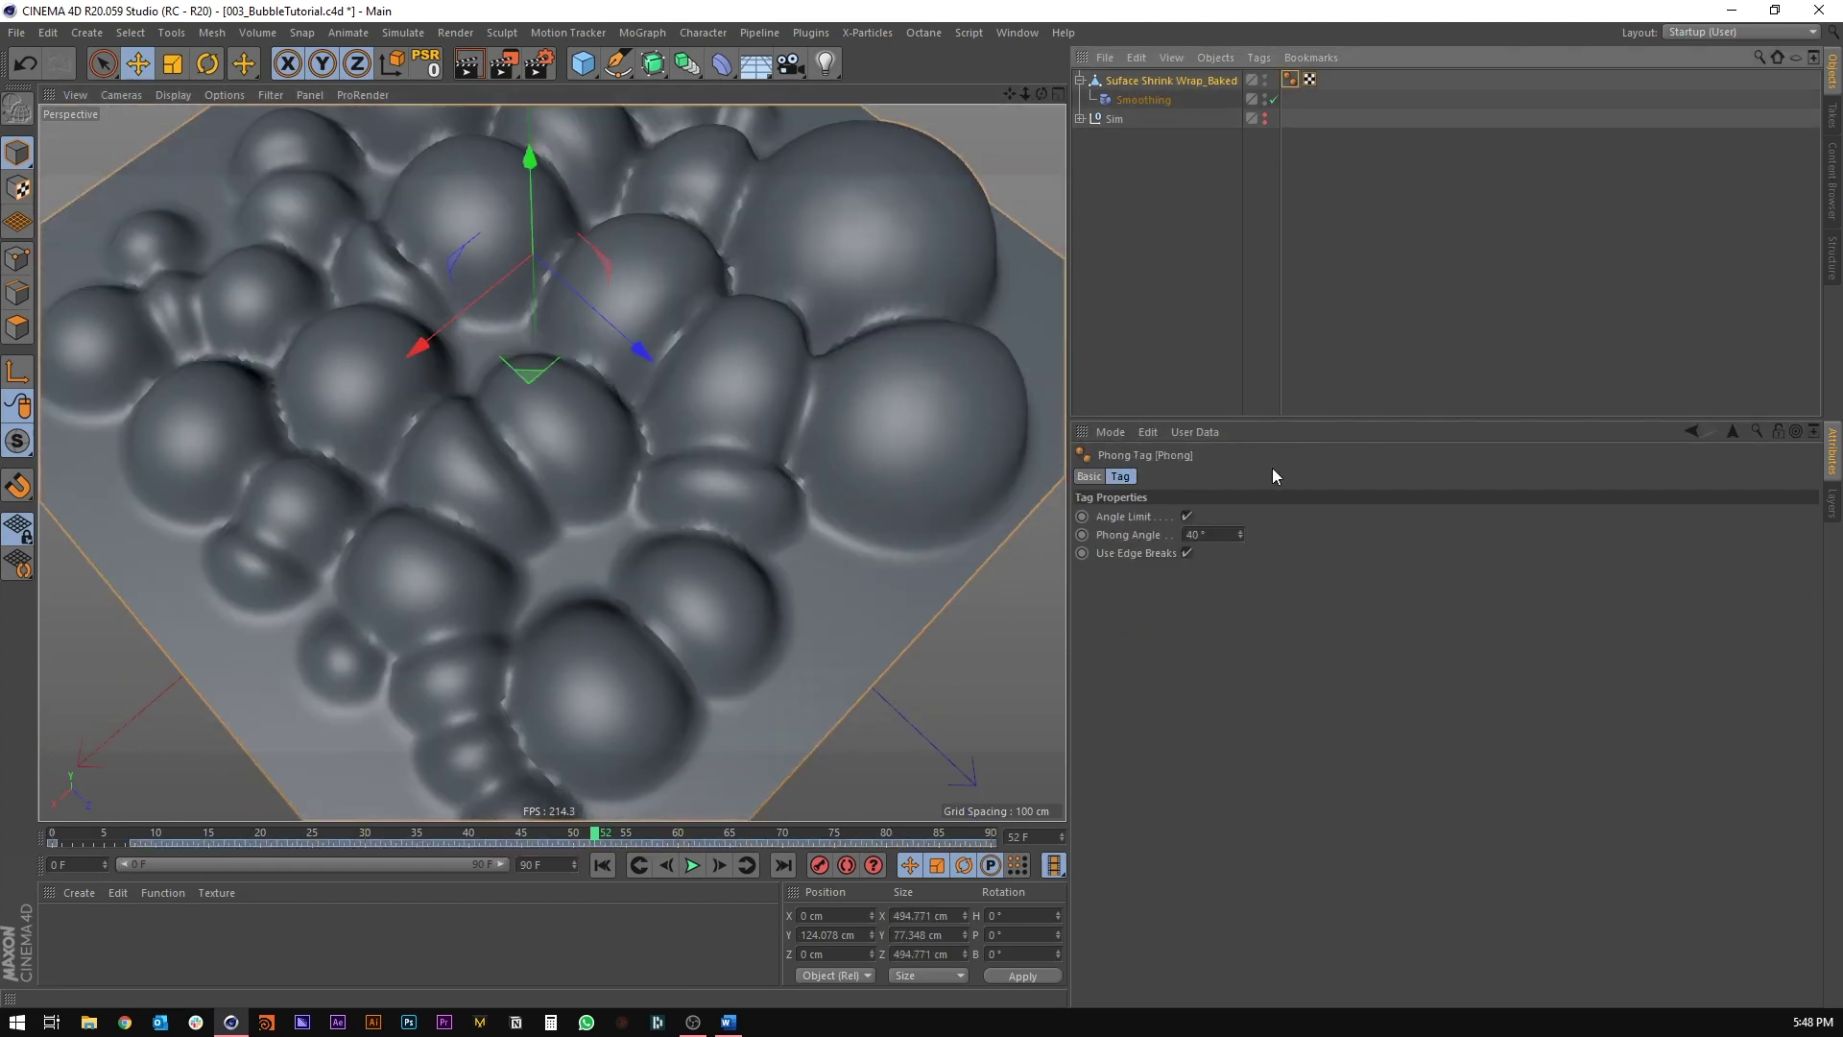
left_click(1241, 532)
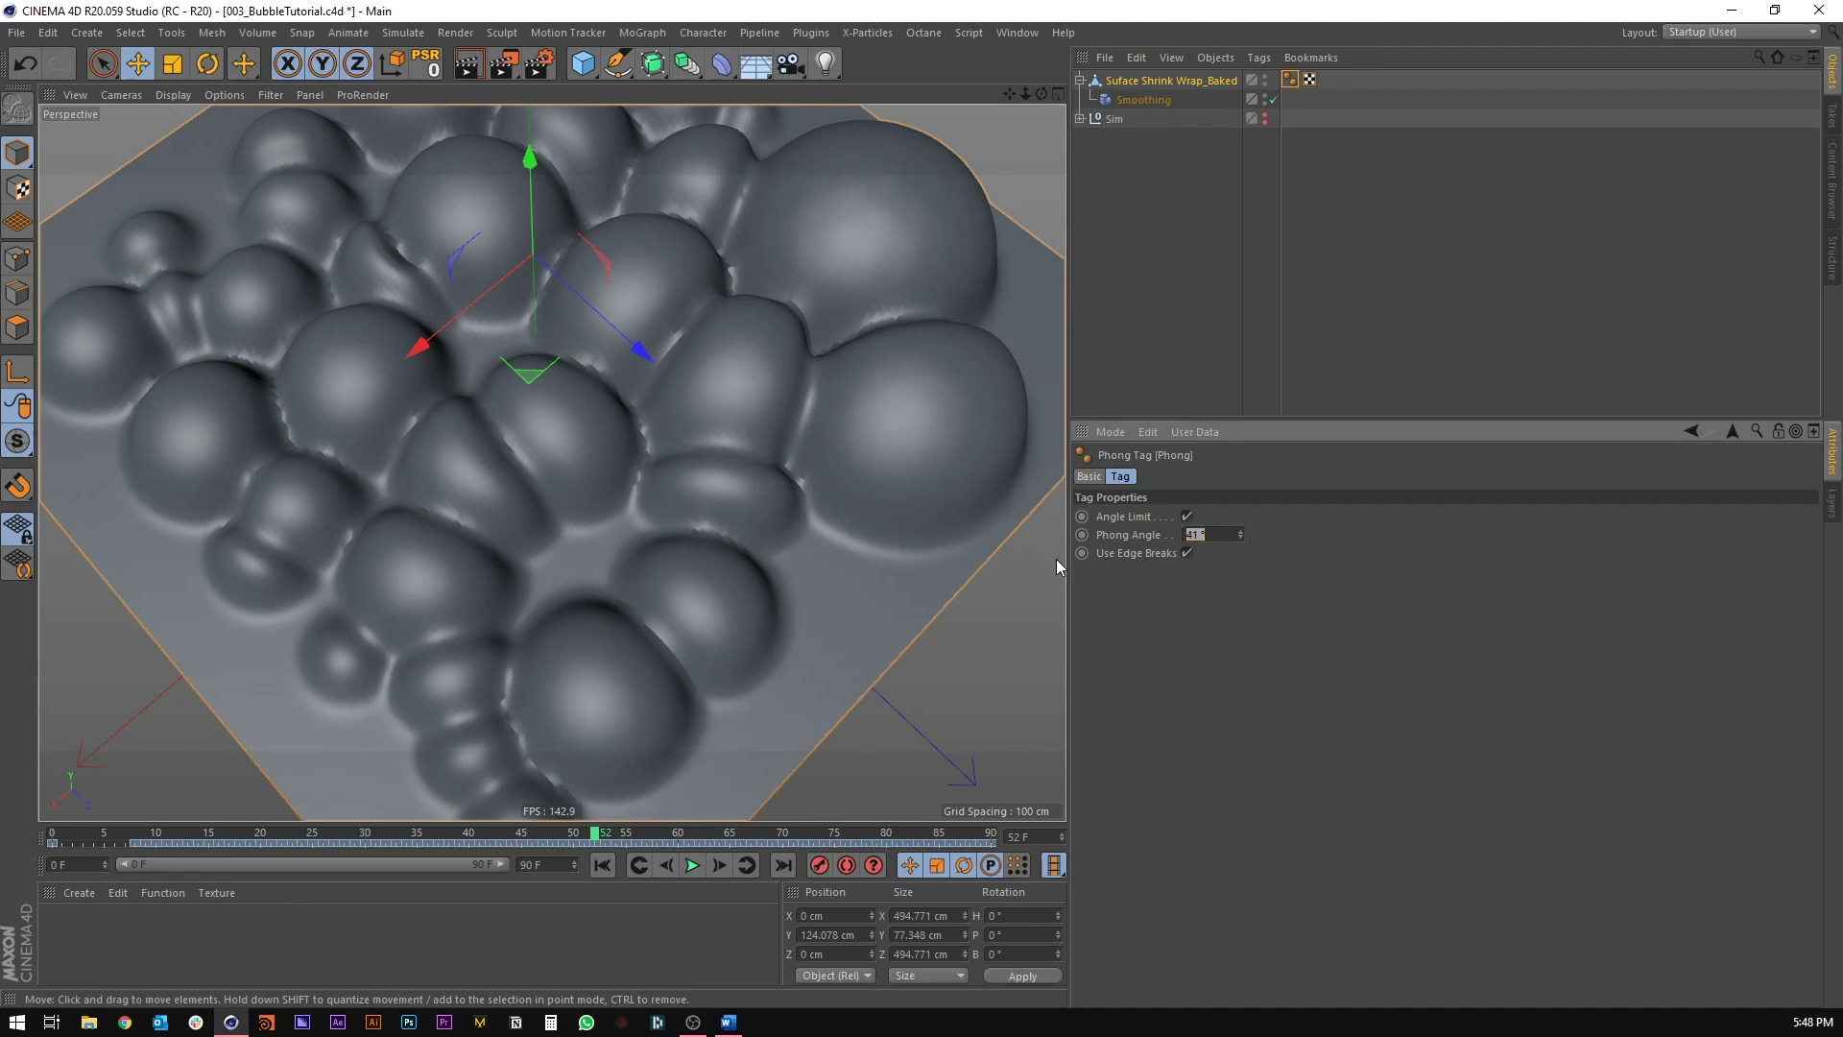
type("60")
key("Return")
mouse_move(739, 315)
left_mouse_down("alt")
mouse_move(526, 256)
mouse_move(576, 221)
left_mouse_up("alt")
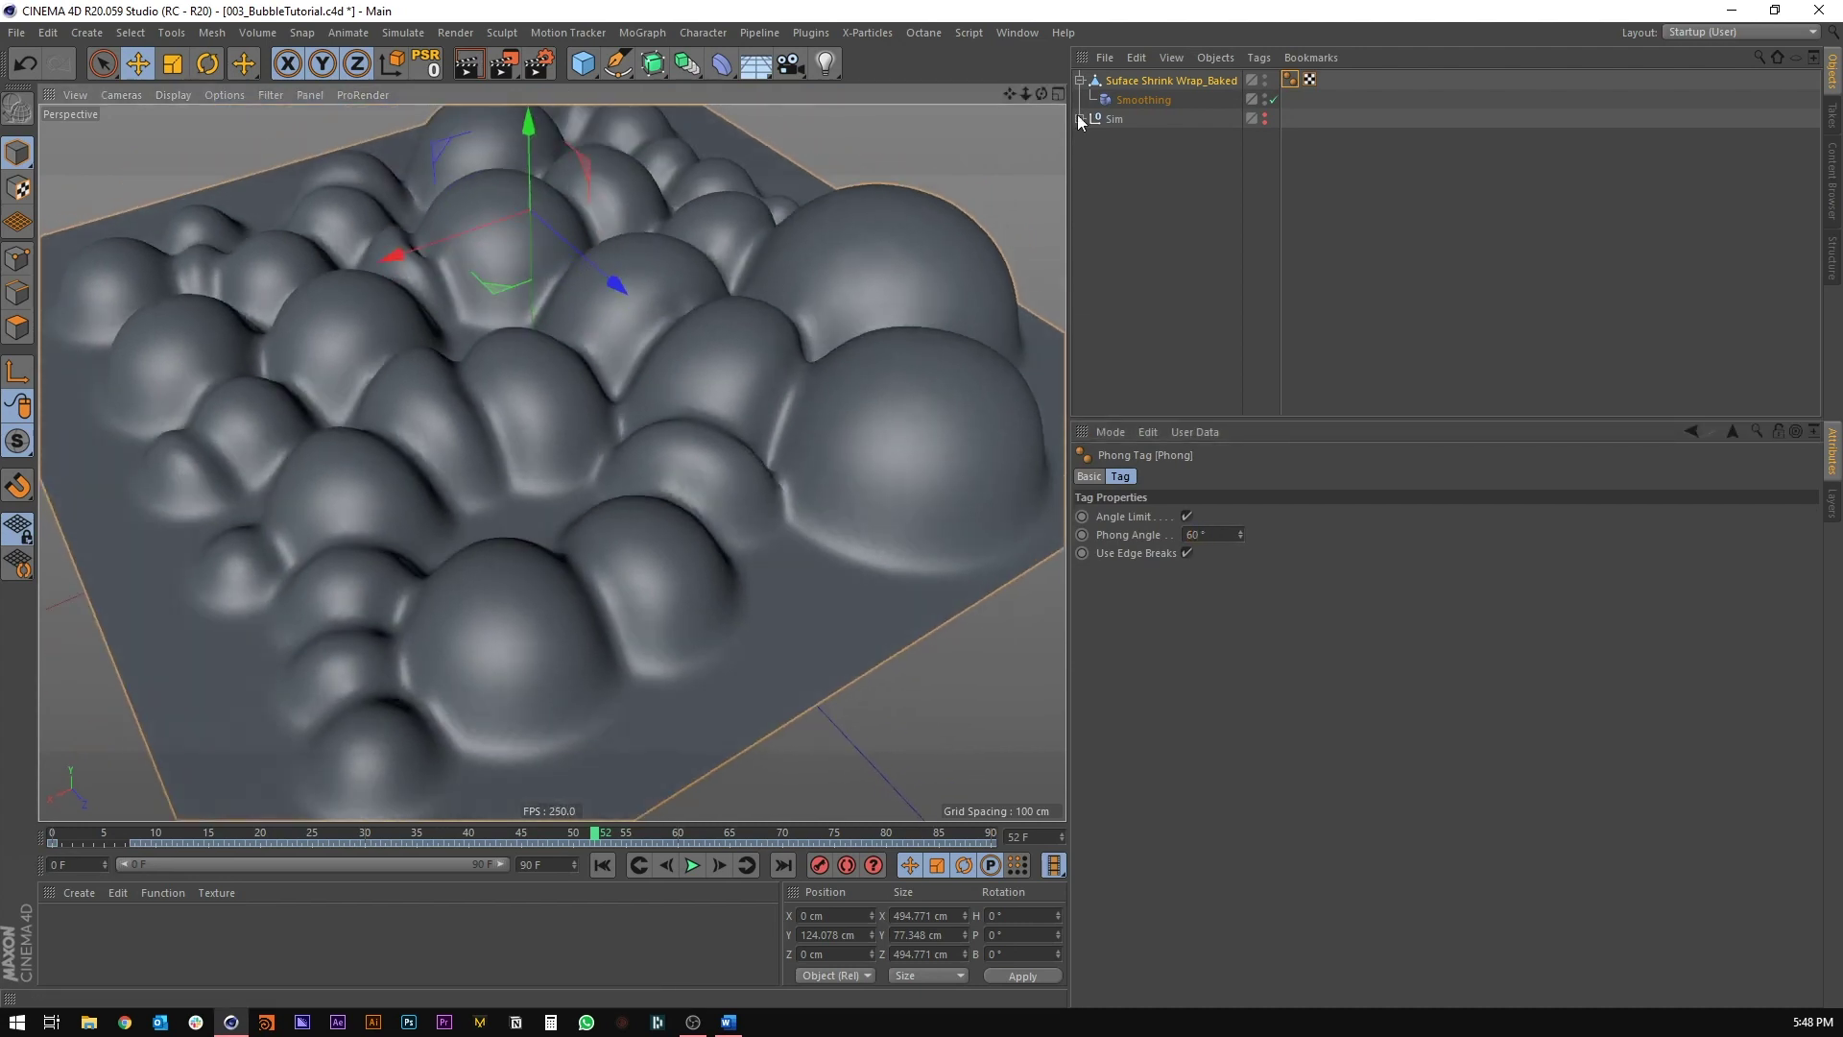
Step: Set the Smoothing deformer's iterations to 4 and check the creases between the bubbles
left_click(1123, 96)
left_click(1228, 588)
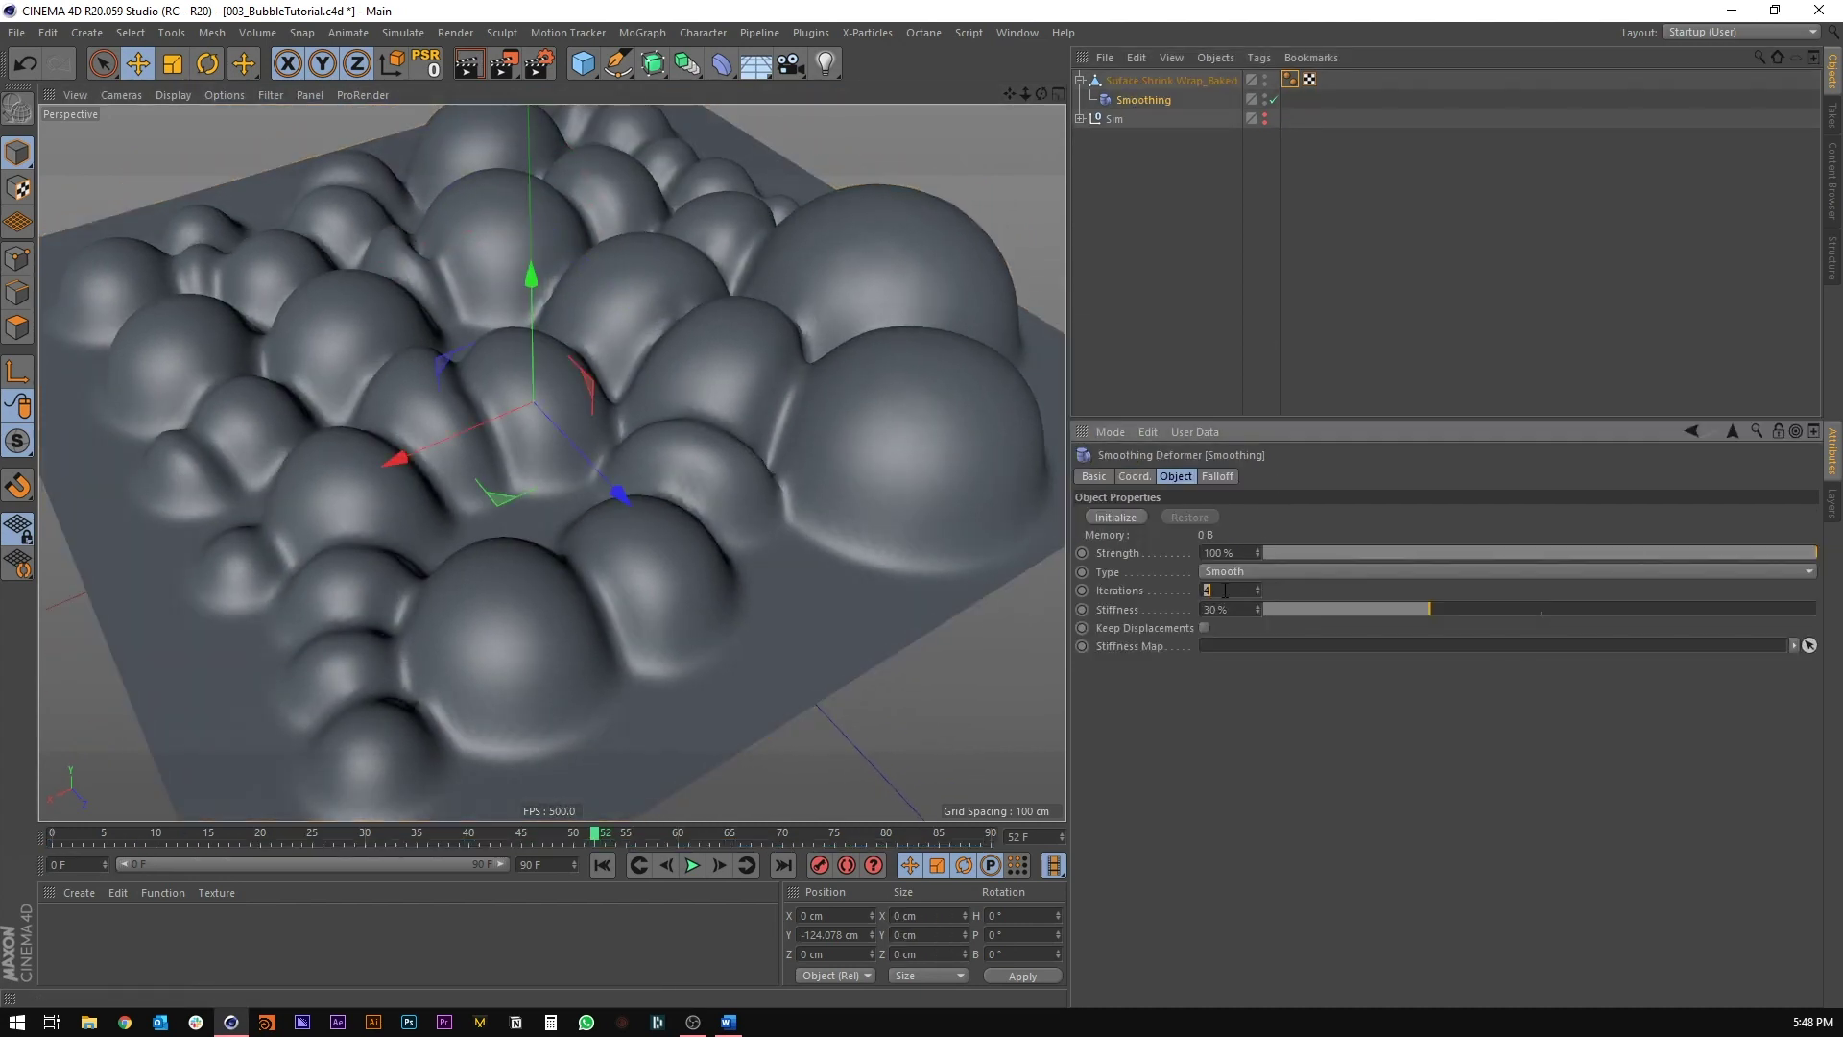
type("4")
key("Return")
left_click_drag(710, 403, 613, 376, "alt")
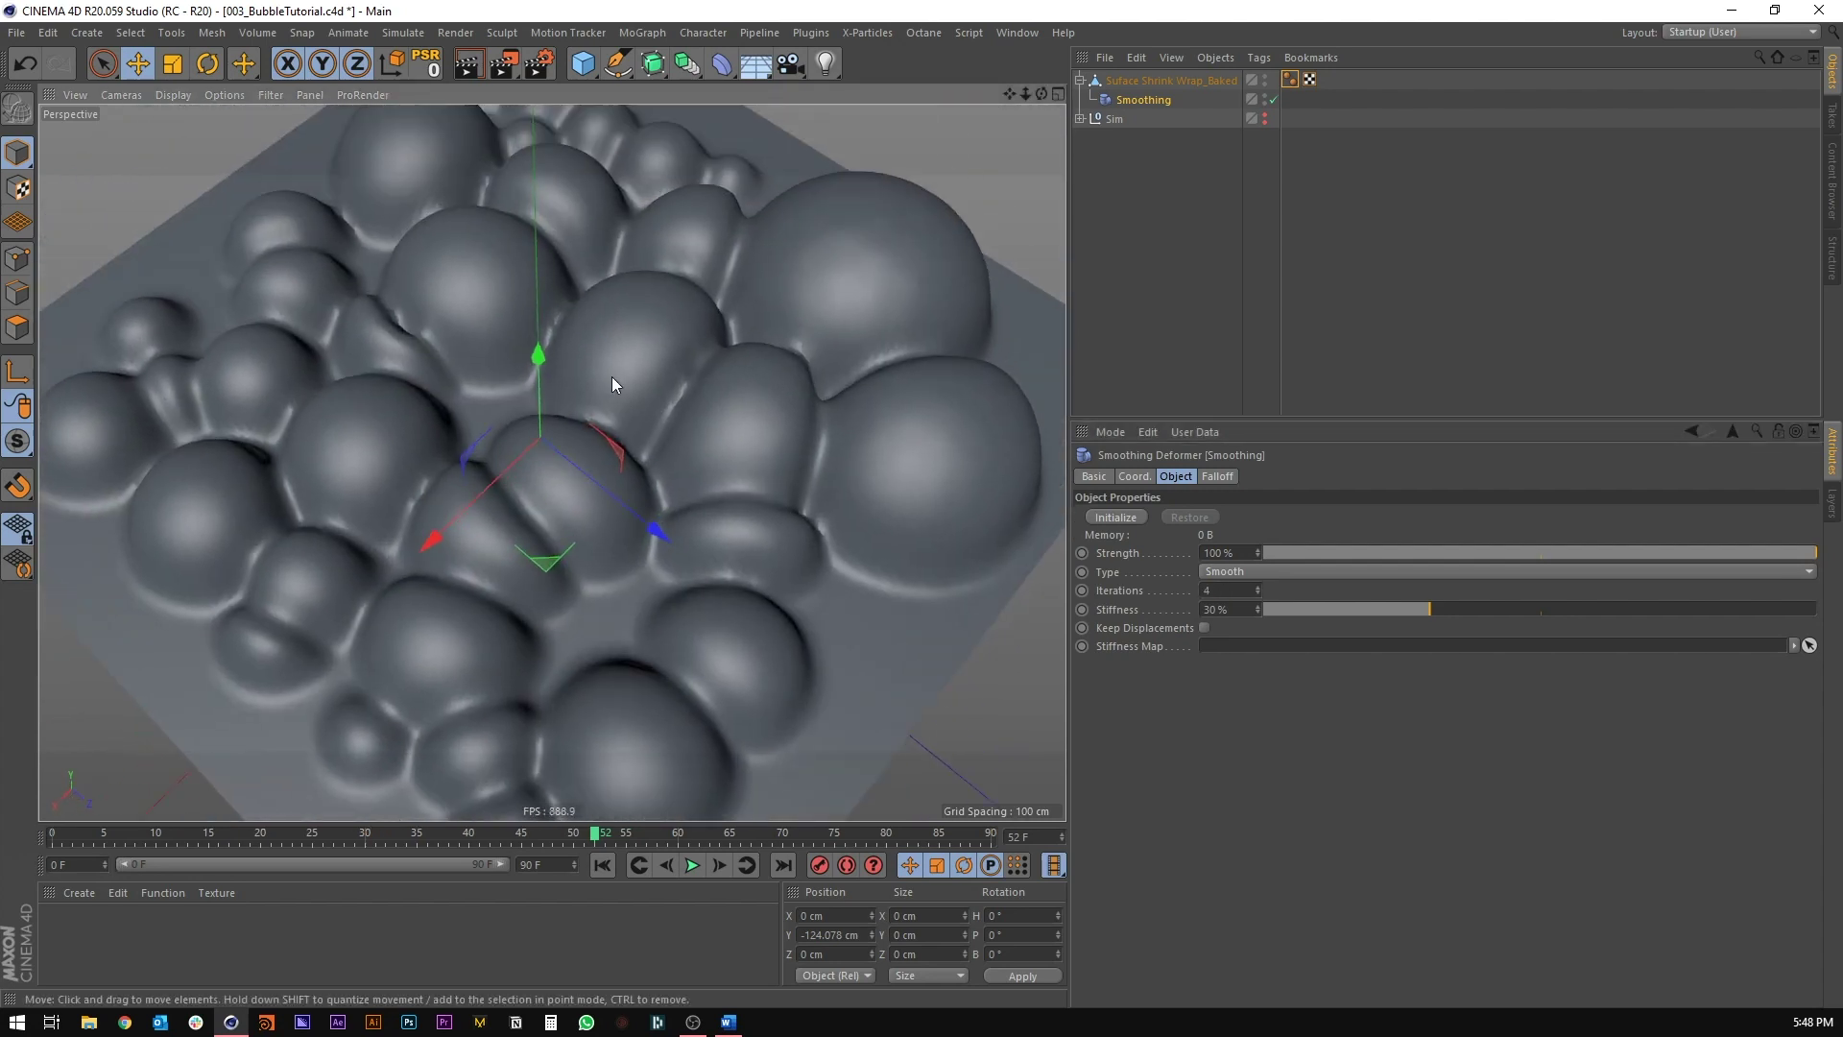
Step: Add a Subdivision Surface as the parent of Suface Shrink Wrap_Baked and inspect the creases up close
left_click(1080, 80)
left_click(1118, 81)
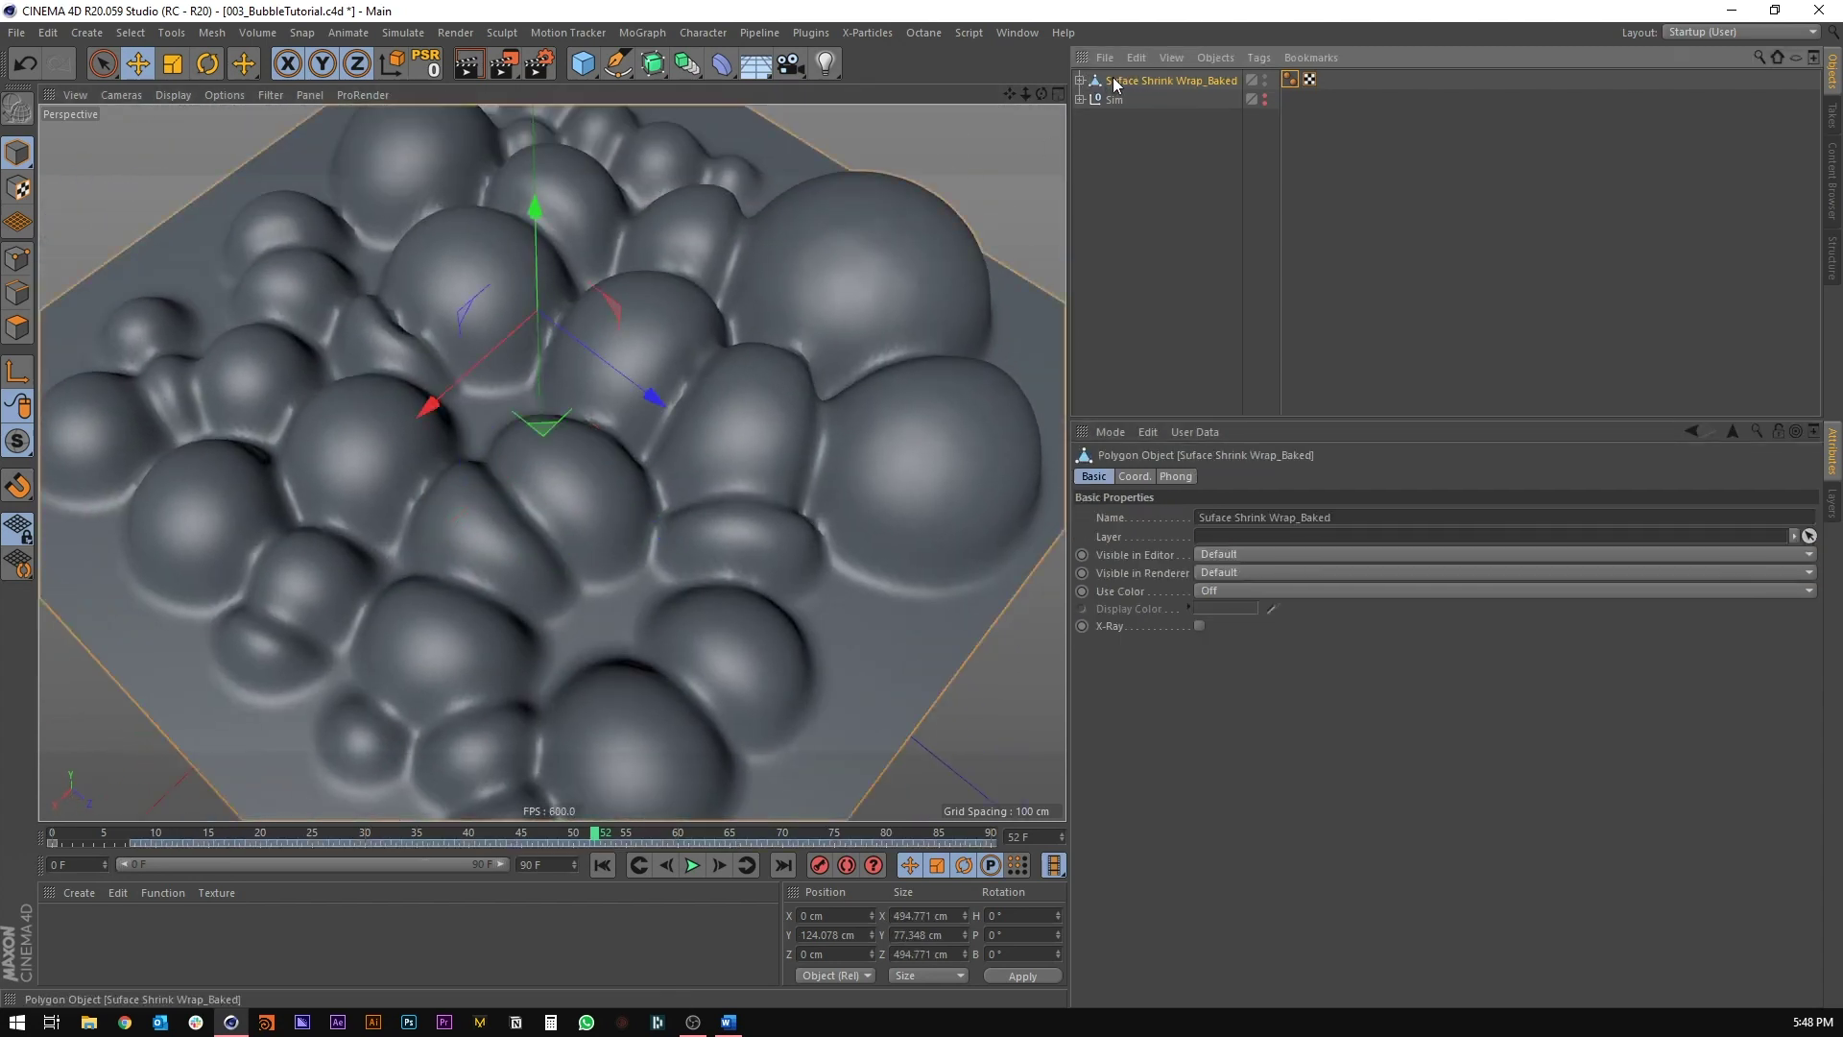
left_click(658, 65, "alt")
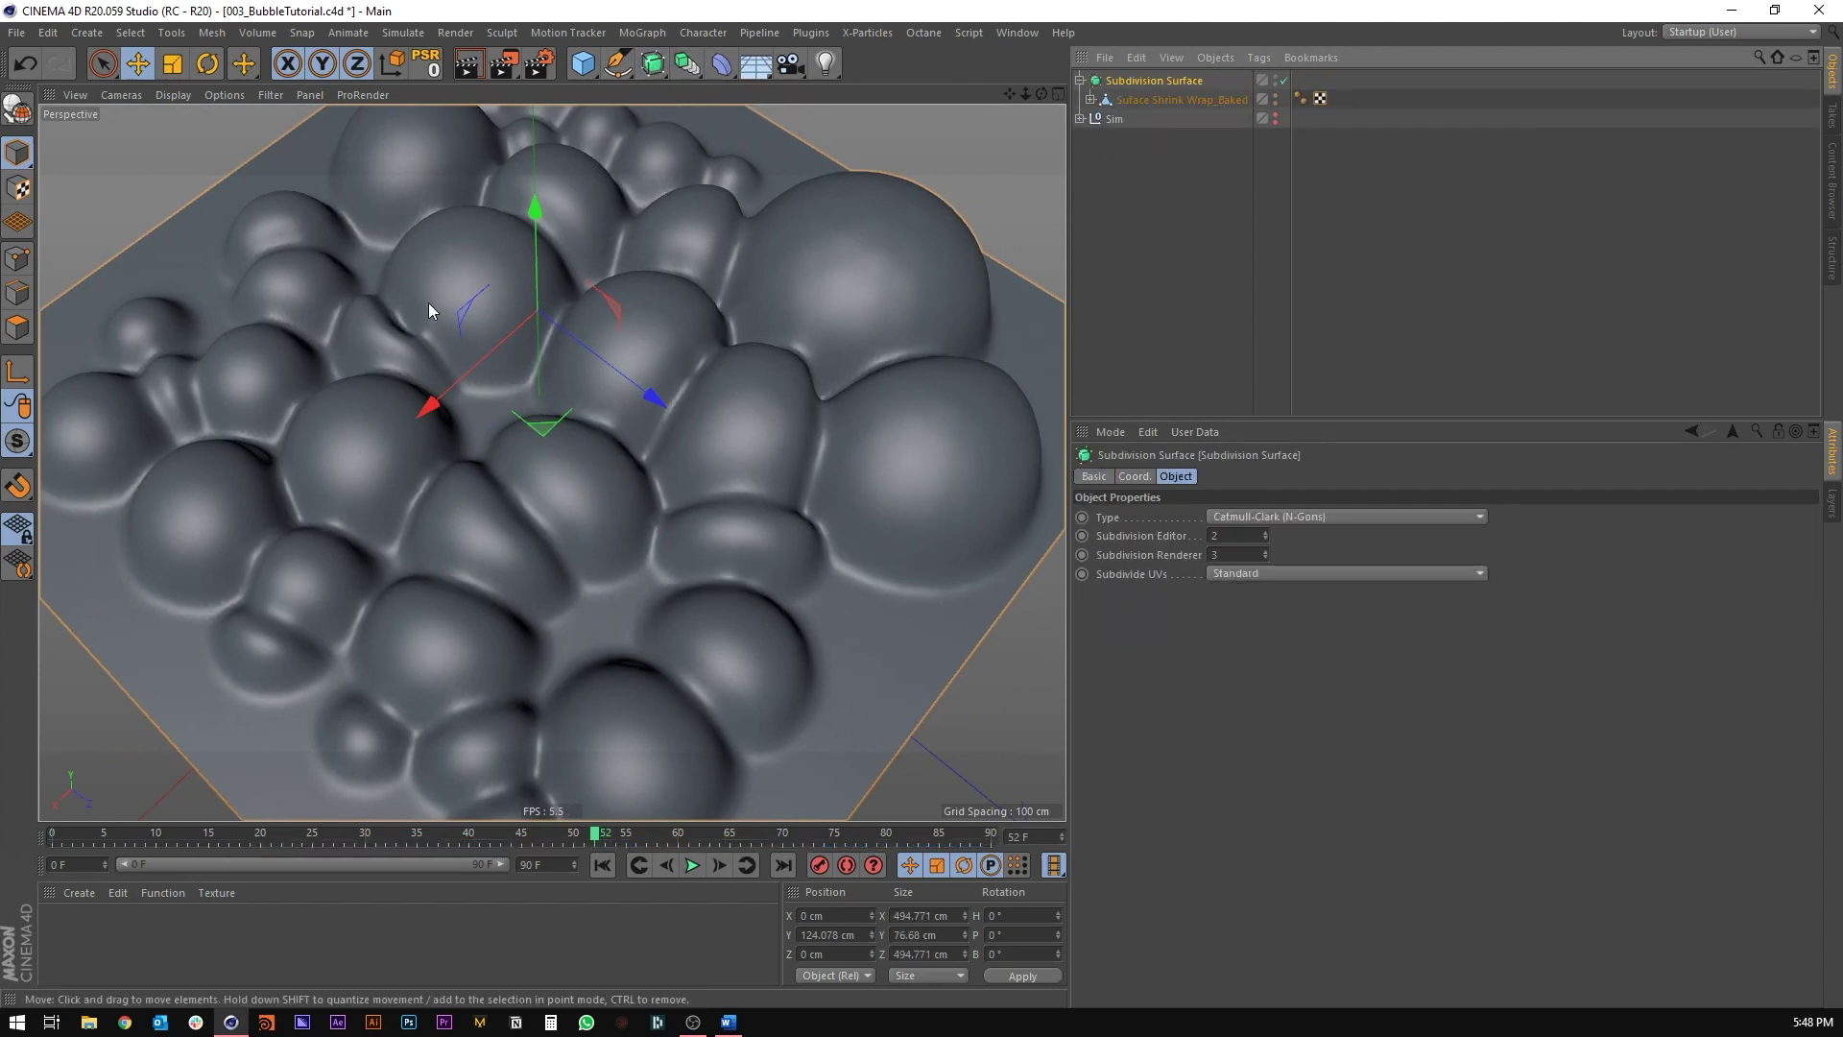
scroll(422, 326, "up", 5)
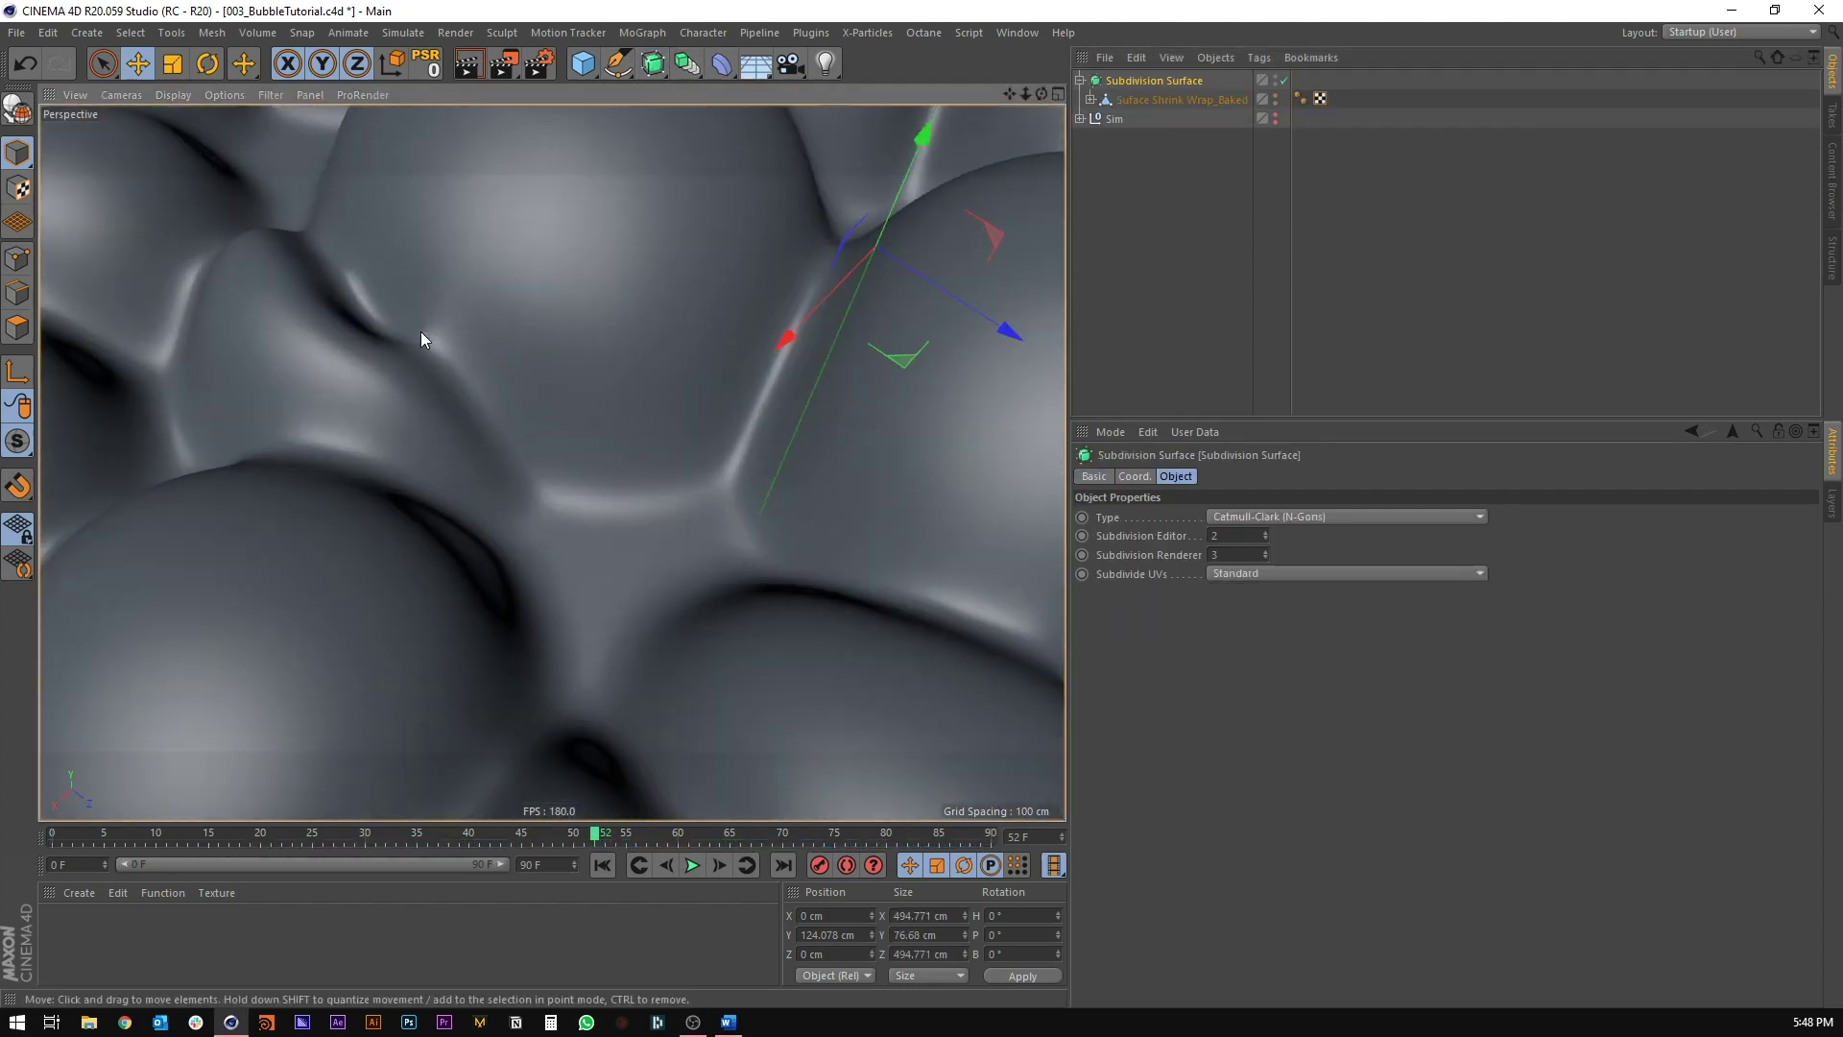
Step: Set both the editor and renderer subdivision levels of the Subdivision Surface to 1 and view the whole bubble surface
double_click(1232, 557)
type("2")
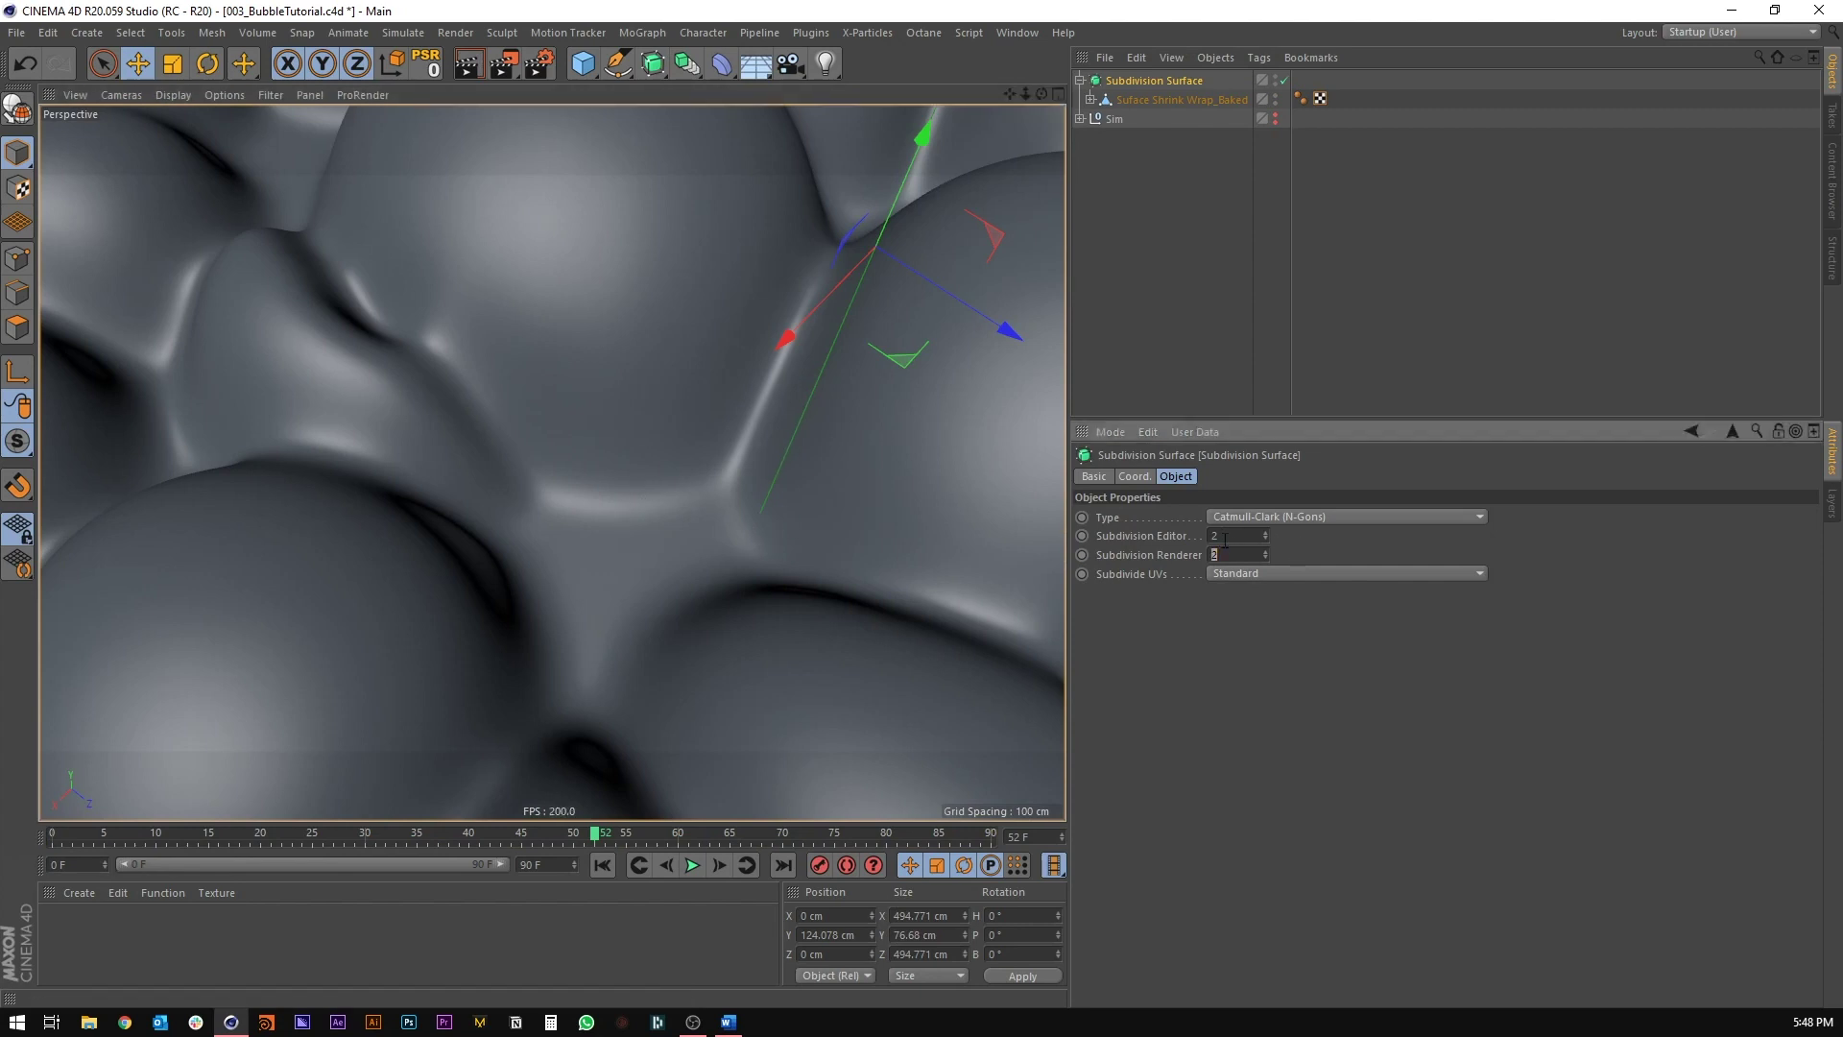
key("Tab")
type("1")
key("Return")
scroll(611, 457, "down", 5)
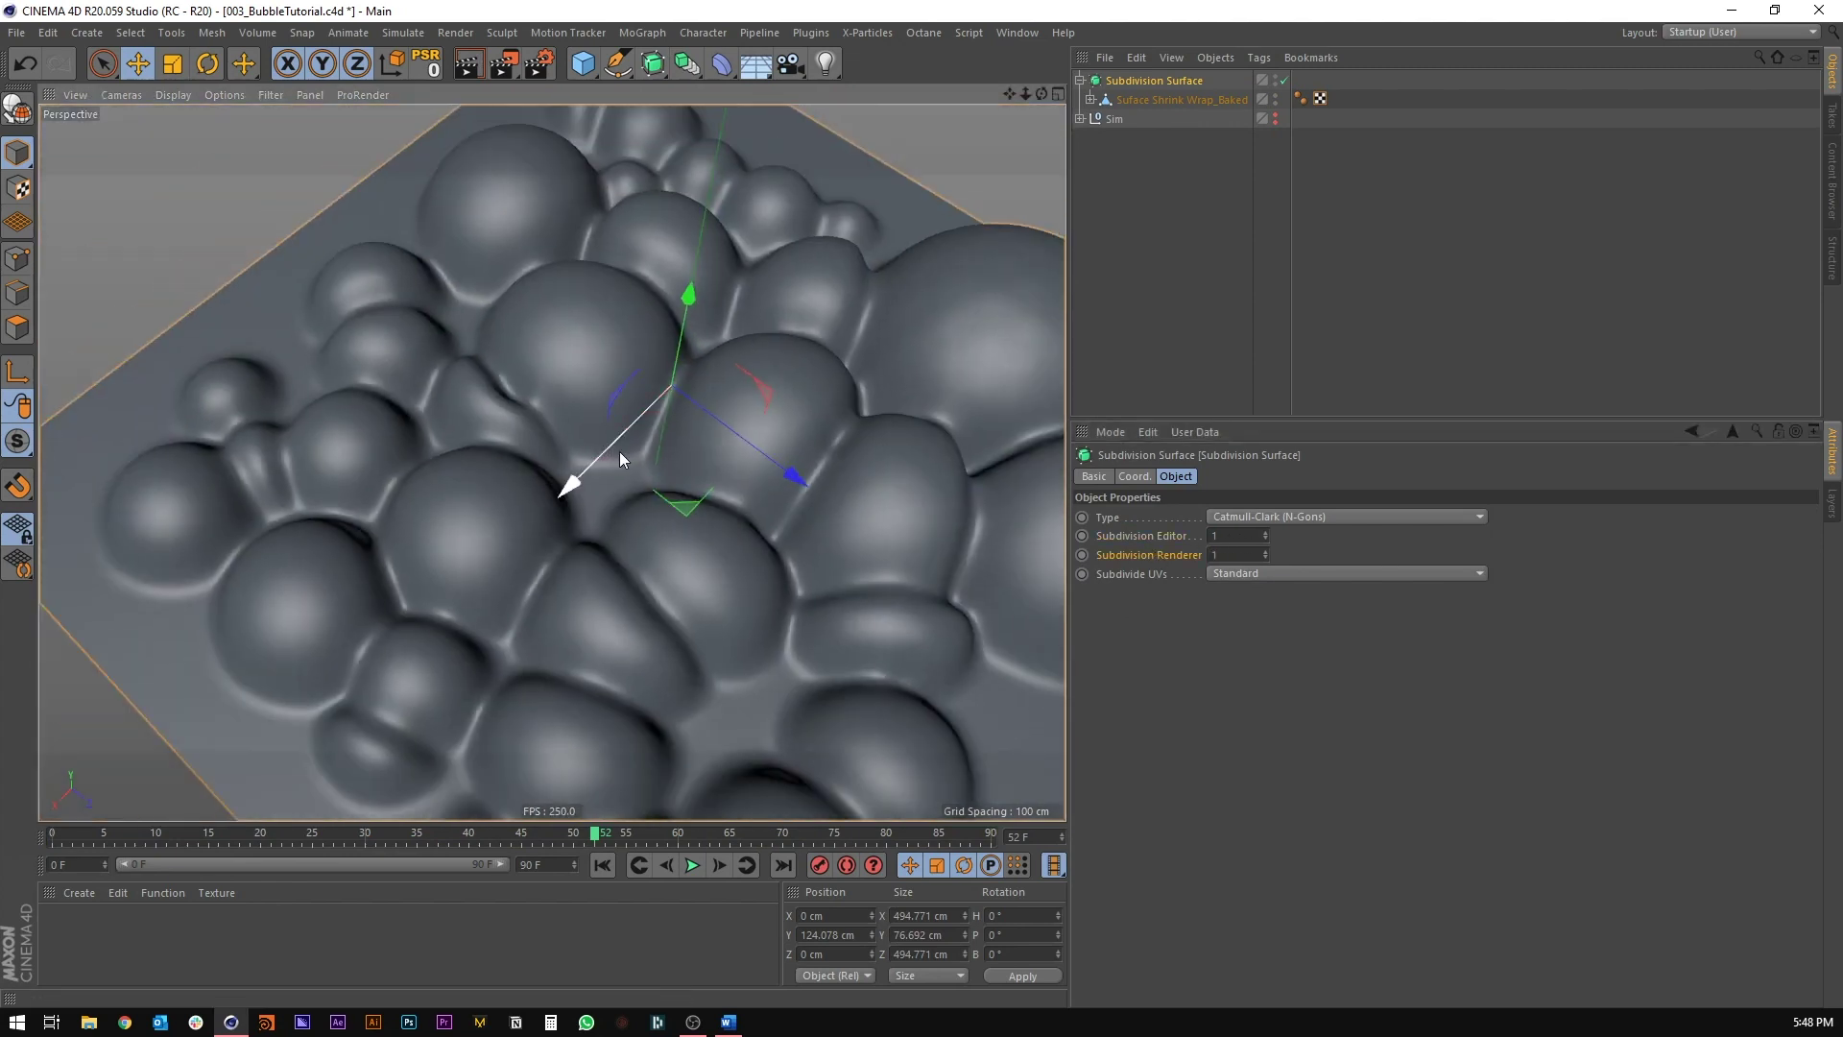
mouse_move(550, 372)
left_mouse_down("alt")
mouse_move(503, 372)
mouse_move(533, 321)
mouse_move(572, 509)
mouse_move(573, 353)
left_mouse_up("alt")
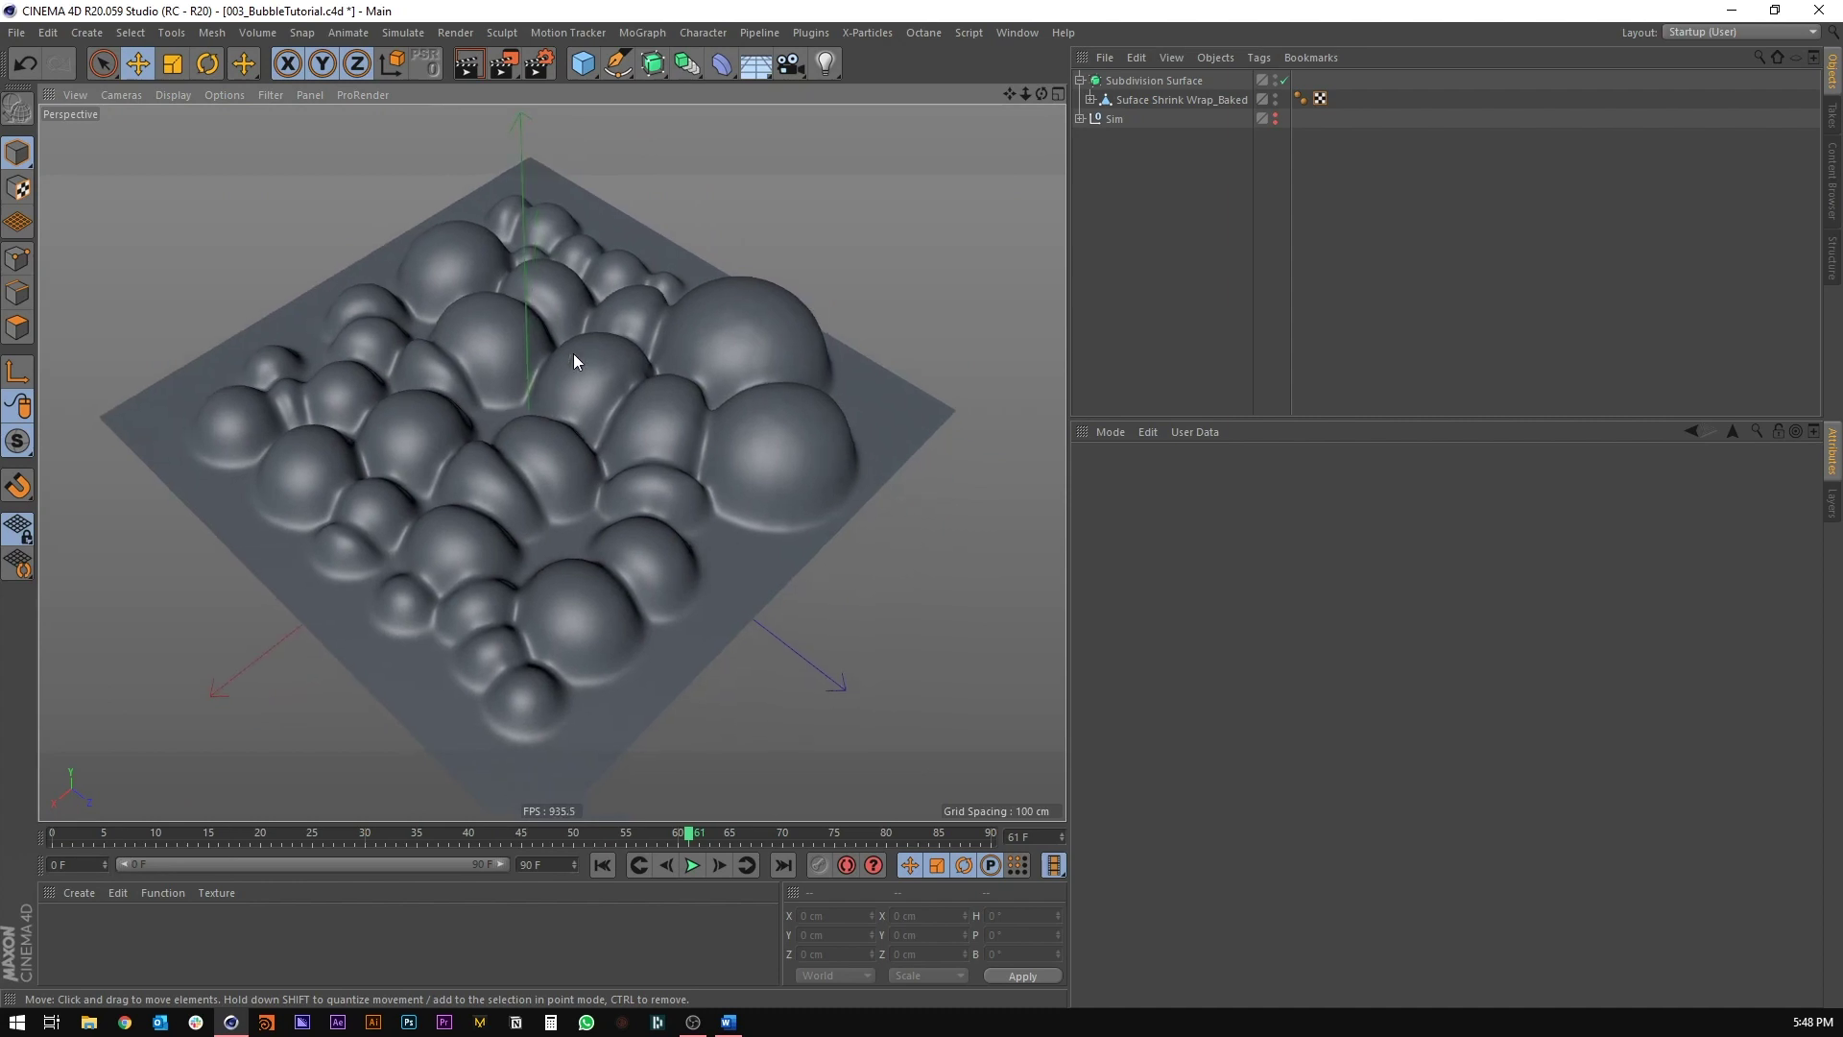
Step: Return the animation to frame 0 and disable the Subdivision Surface
left_click(1091, 99)
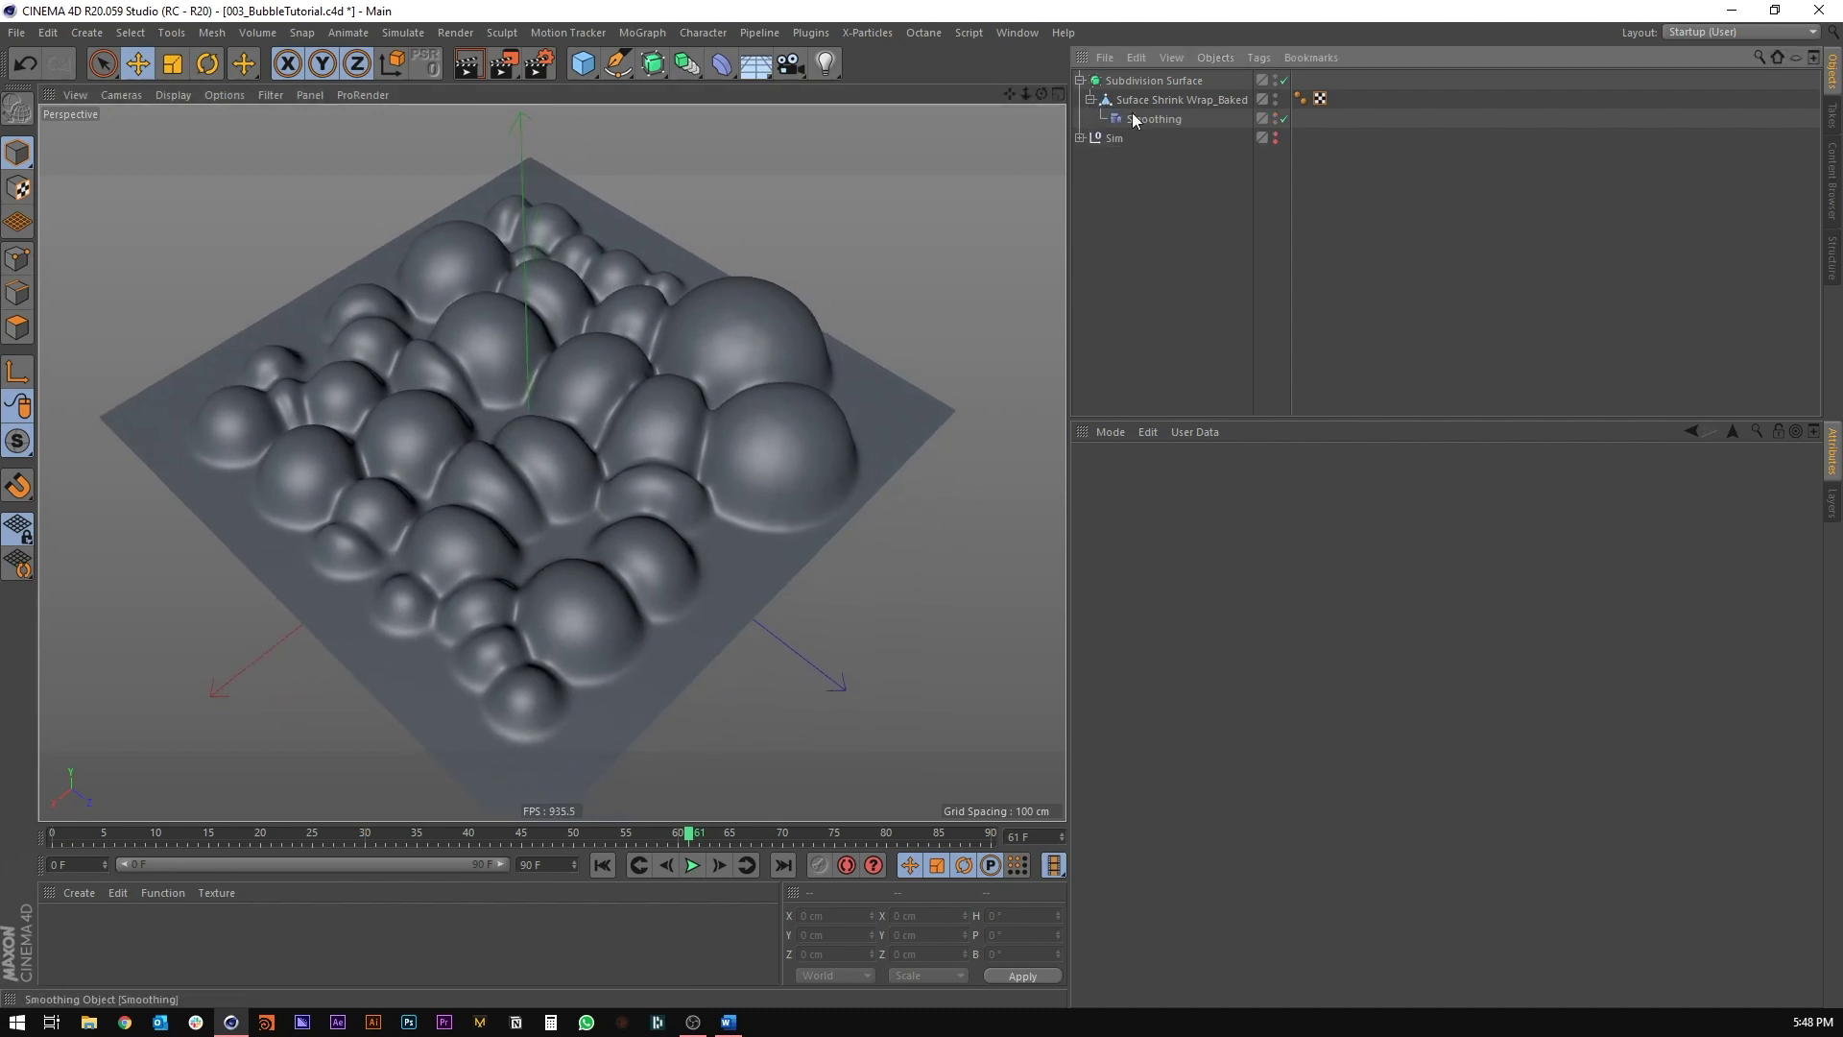
left_click(602, 864)
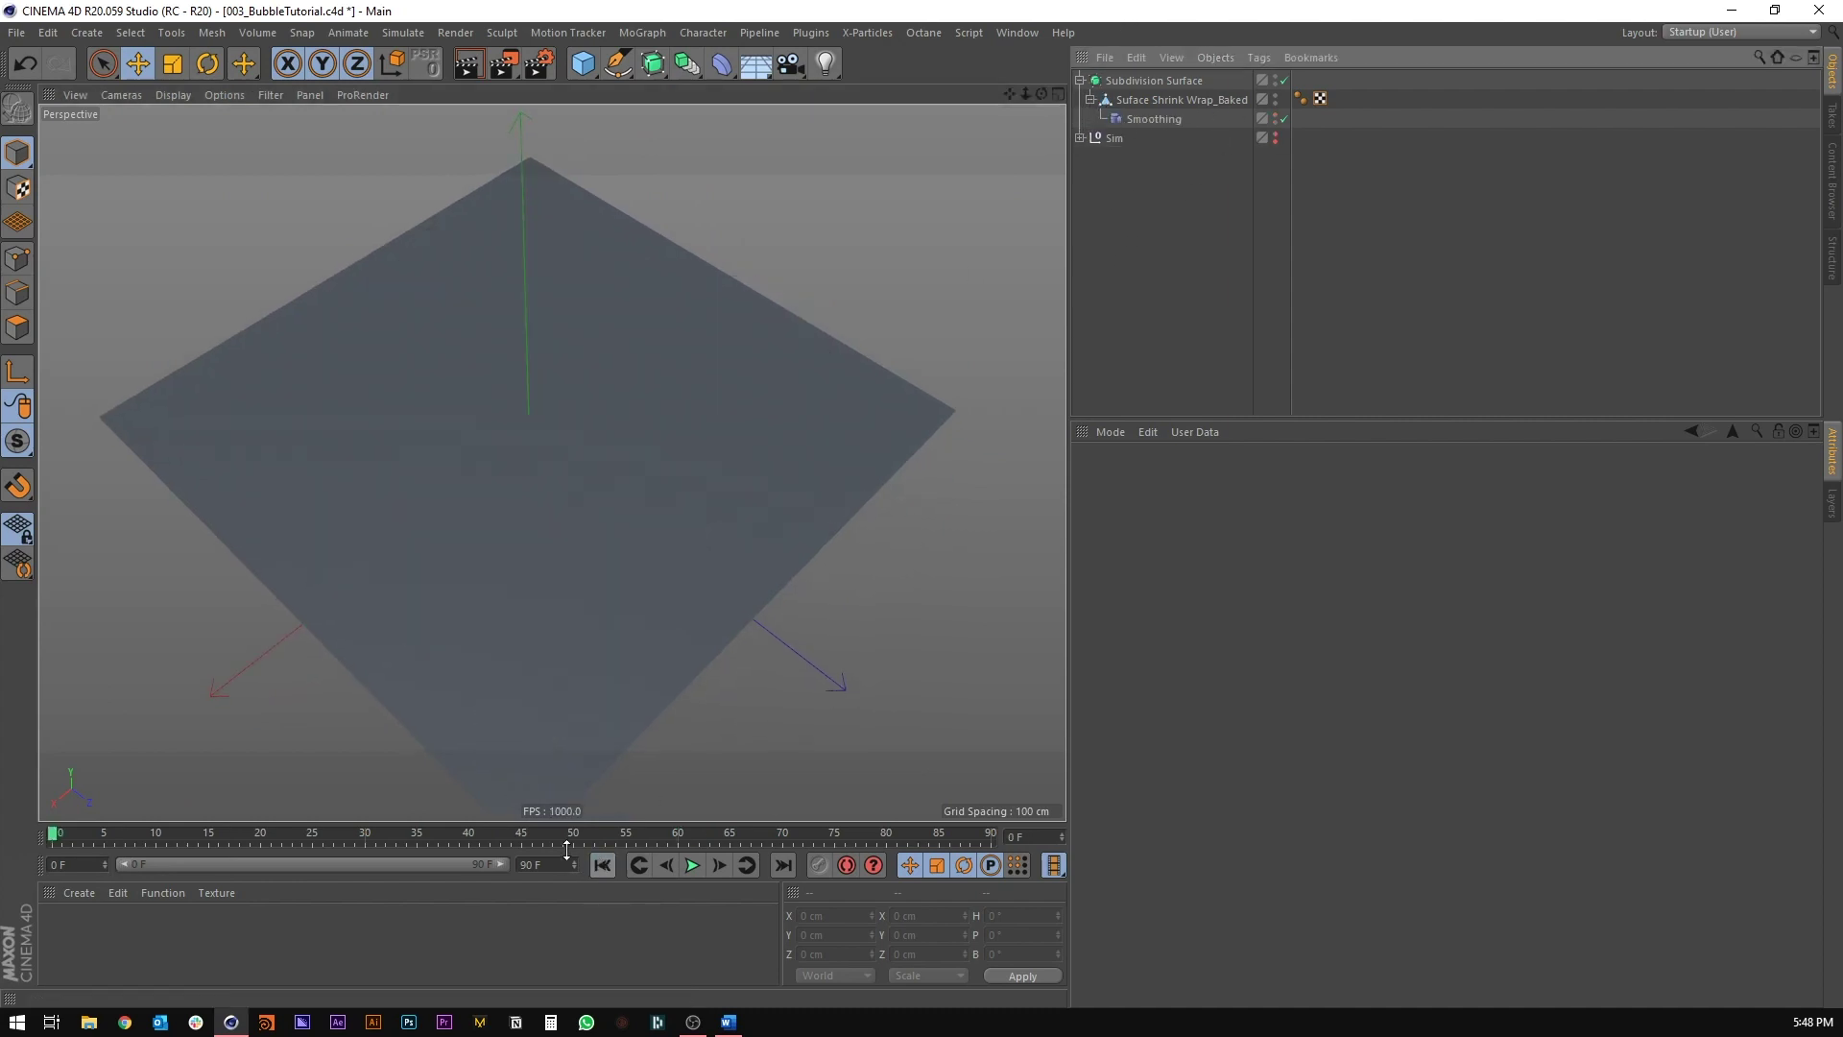
left_click(1284, 80)
Step: Add a Jiggle deformer as a child of Suface Shrink Wrap_Baked, placed below the Smoothing deformer
left_click(1175, 105)
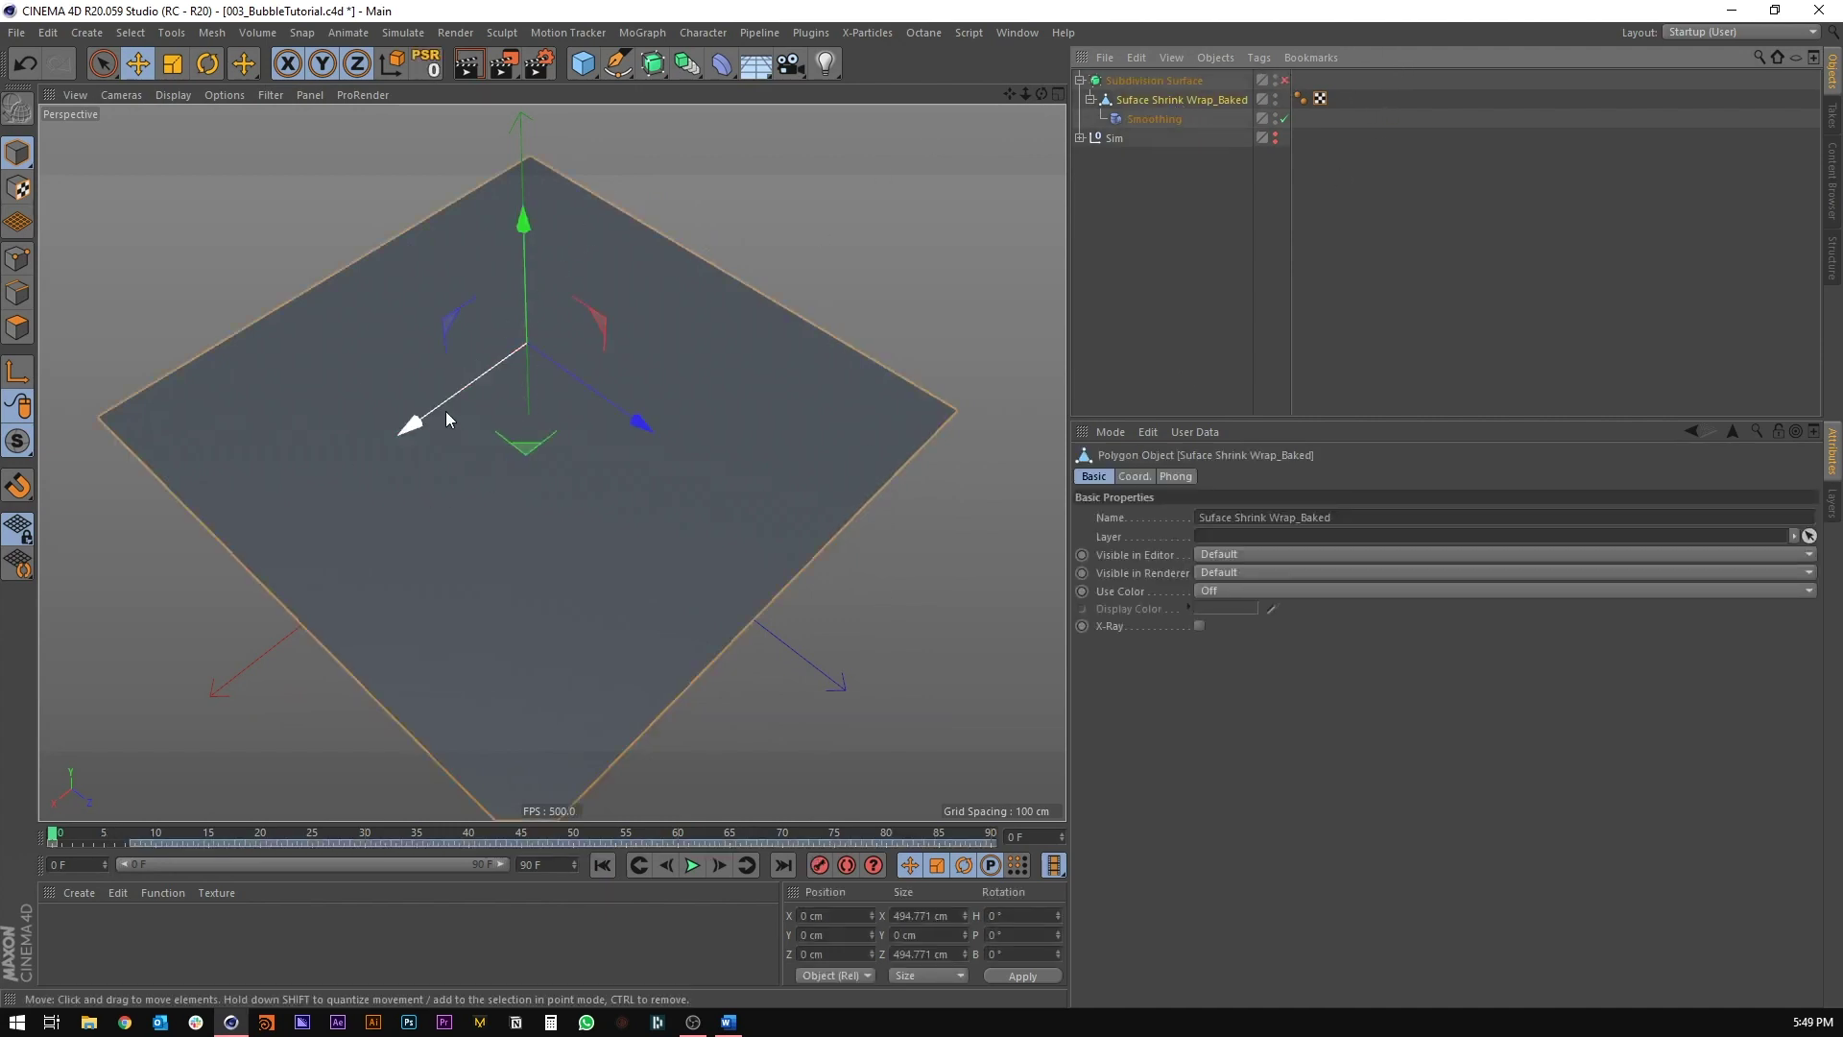
left_click(721, 63)
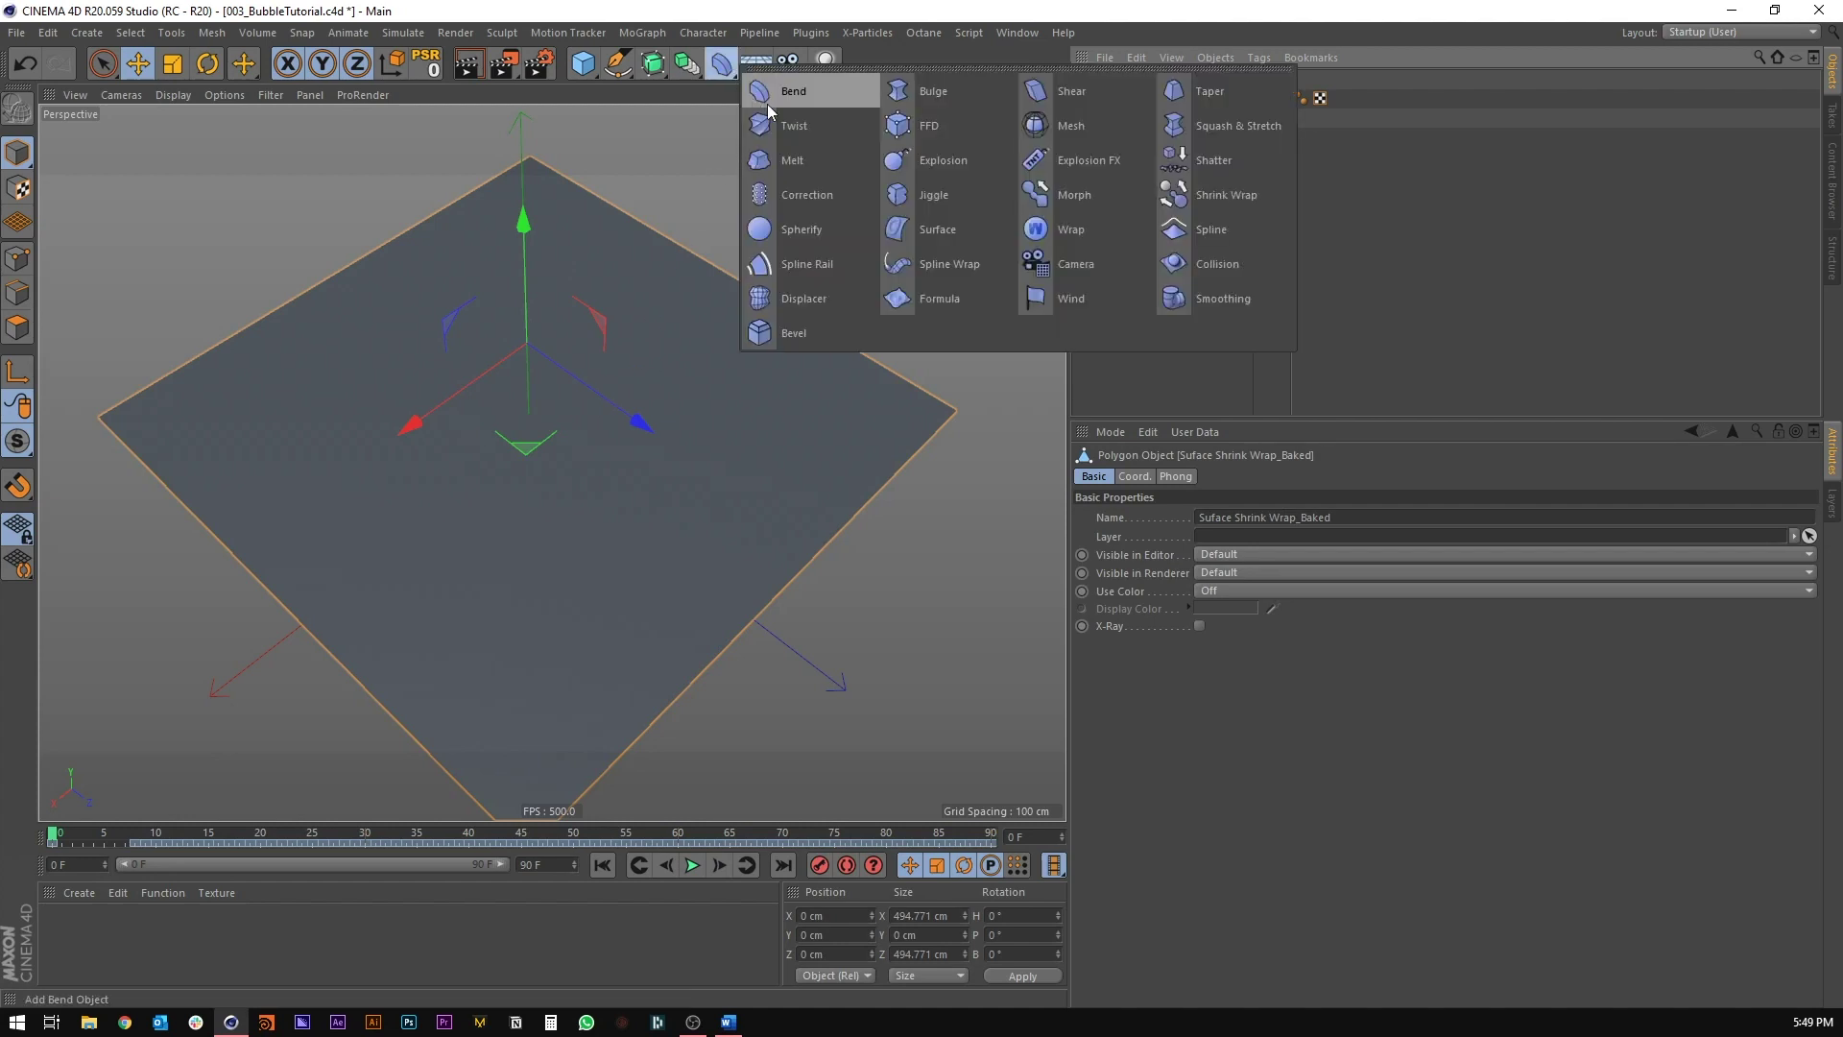
left_click(930, 198)
left_click_drag(1137, 137, 1141, 117)
left_click(1137, 139)
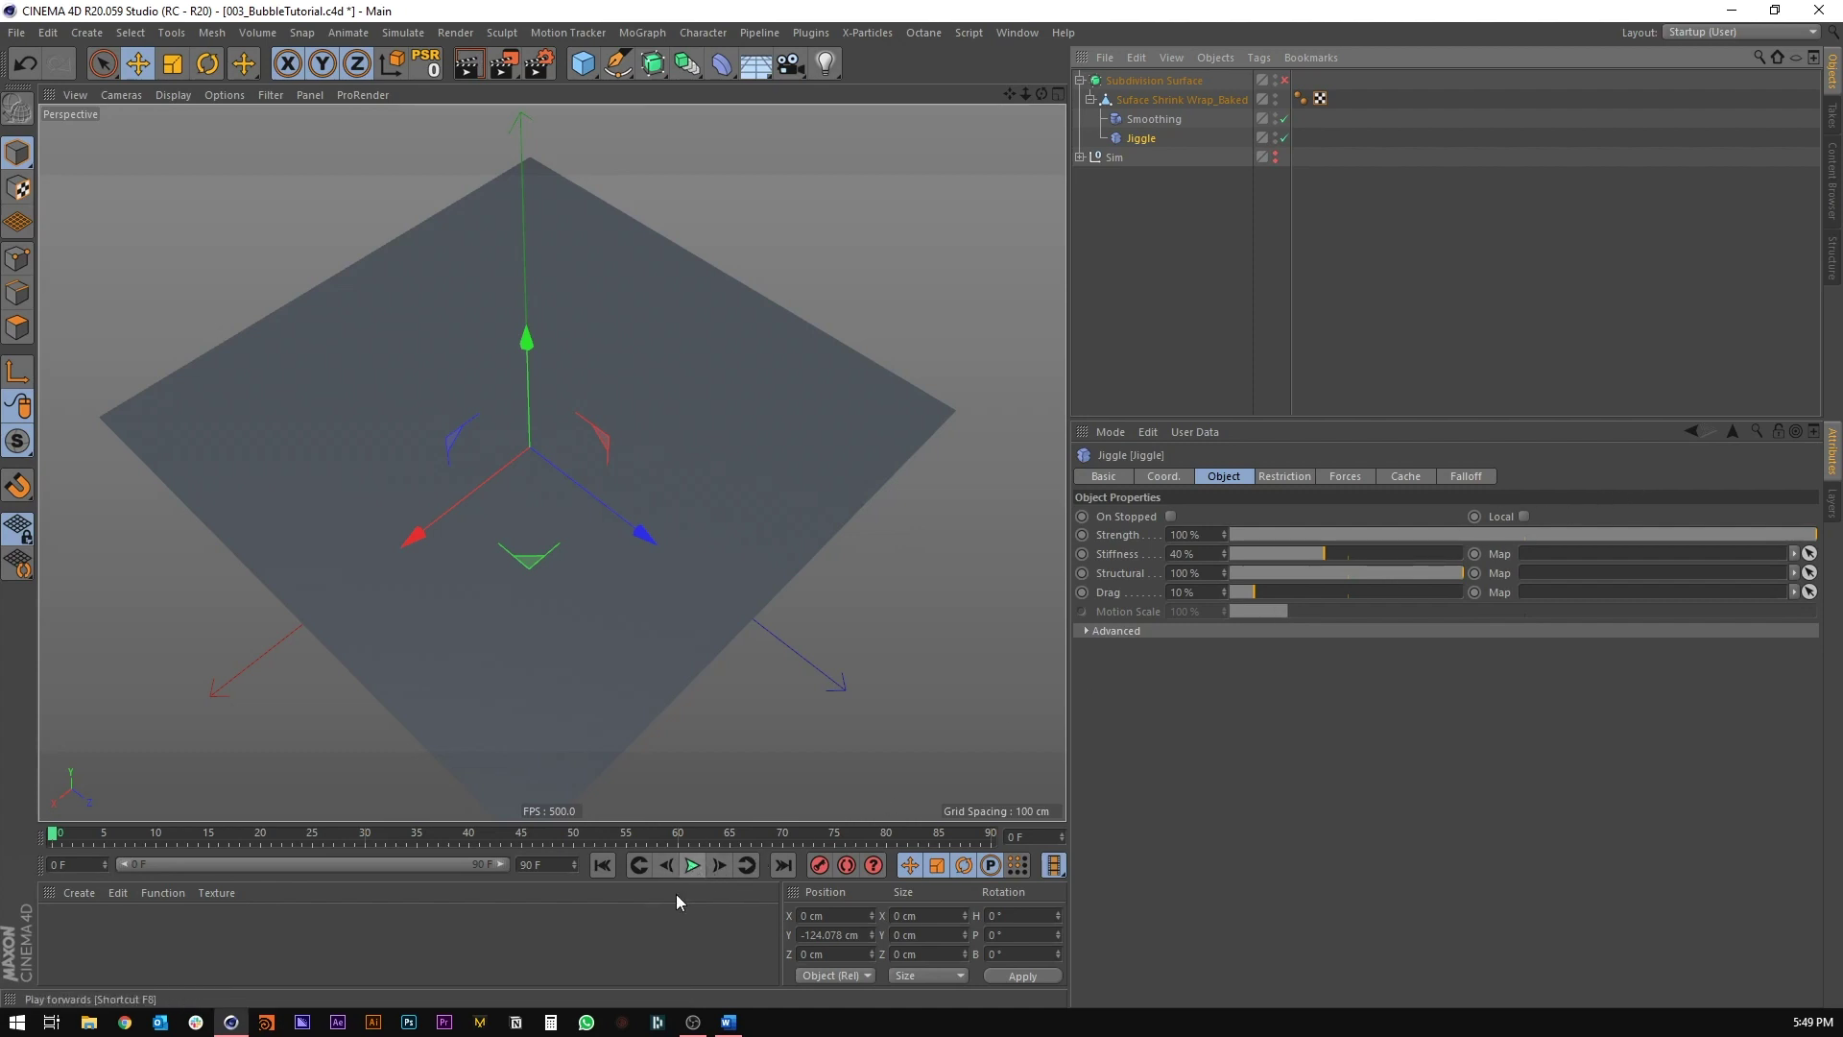
Step: Play the animation with the Jiggle deformer, stop it mid-inflation and inspect the deformed bubbles from several angles
left_click(688, 869)
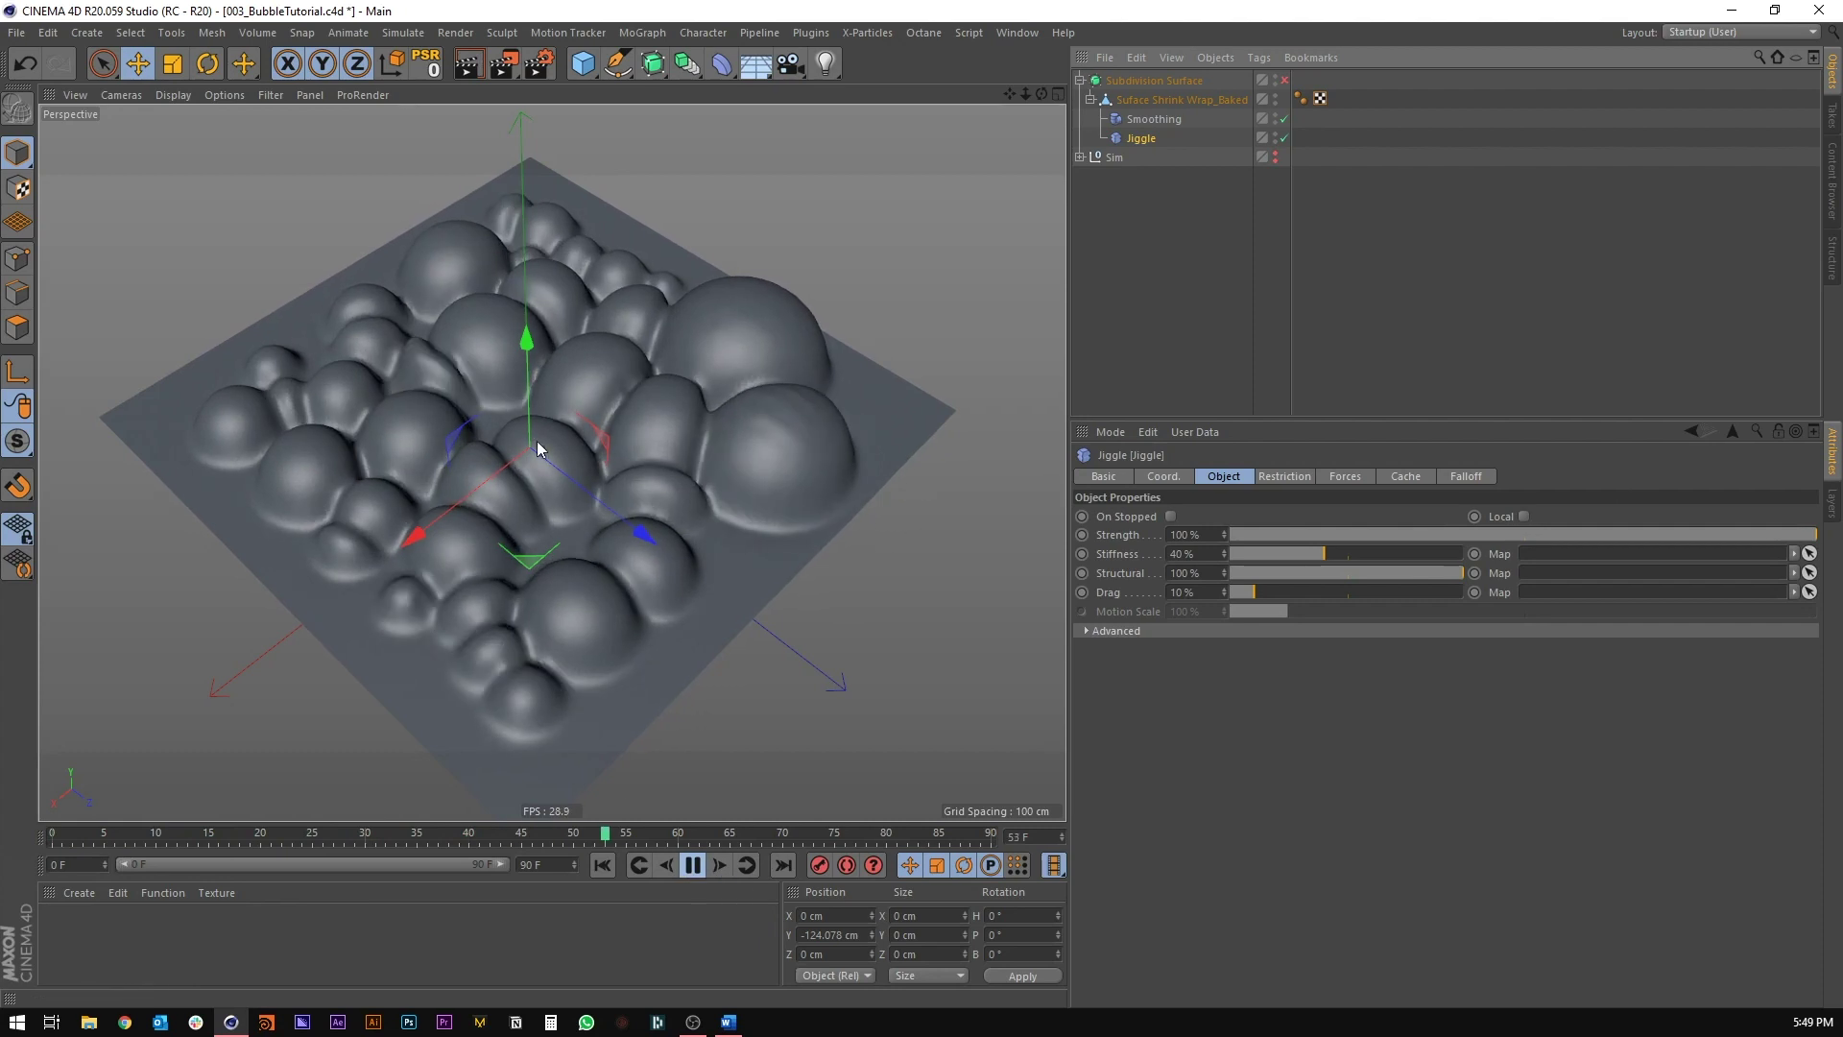
left_click(692, 866)
scroll(445, 239, "up", 4)
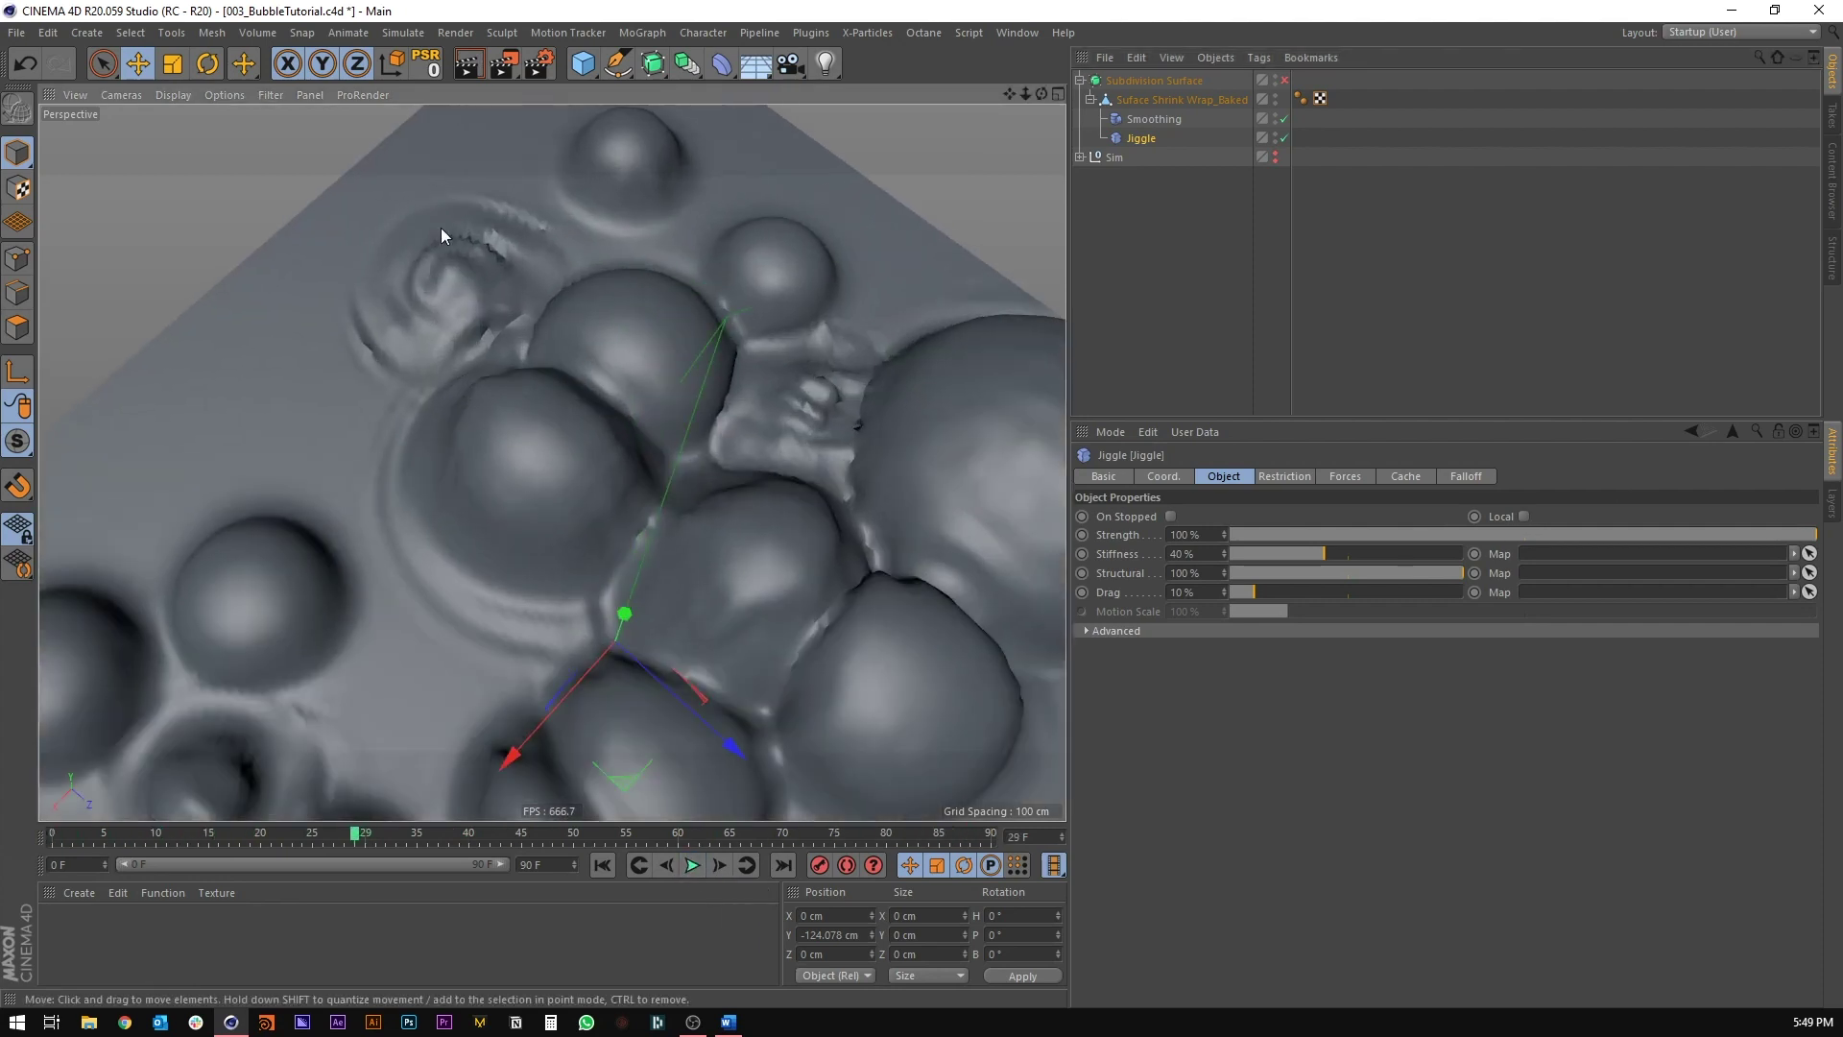
mouse_move(461, 253)
left_mouse_down("alt")
mouse_move(706, 232)
mouse_move(487, 279)
left_mouse_up("alt")
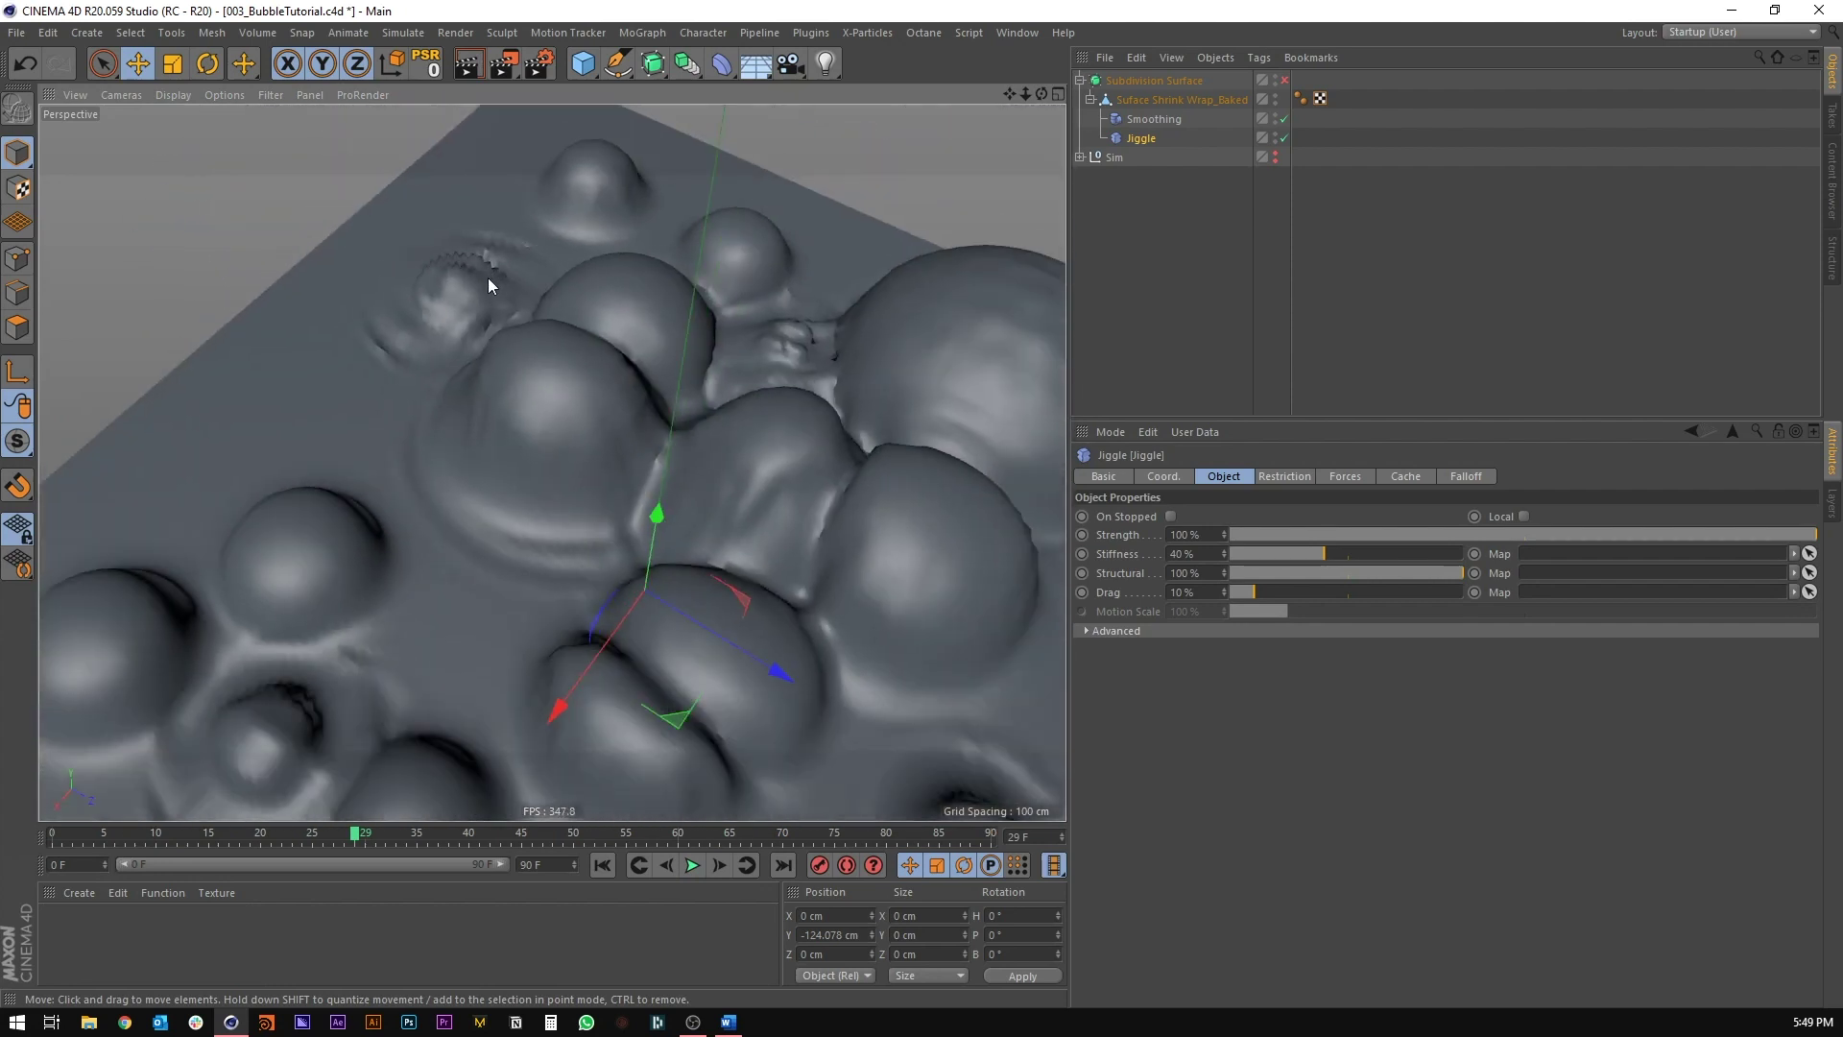
scroll(488, 280, "down", 3)
left_click_drag(484, 420, 570, 410, "alt")
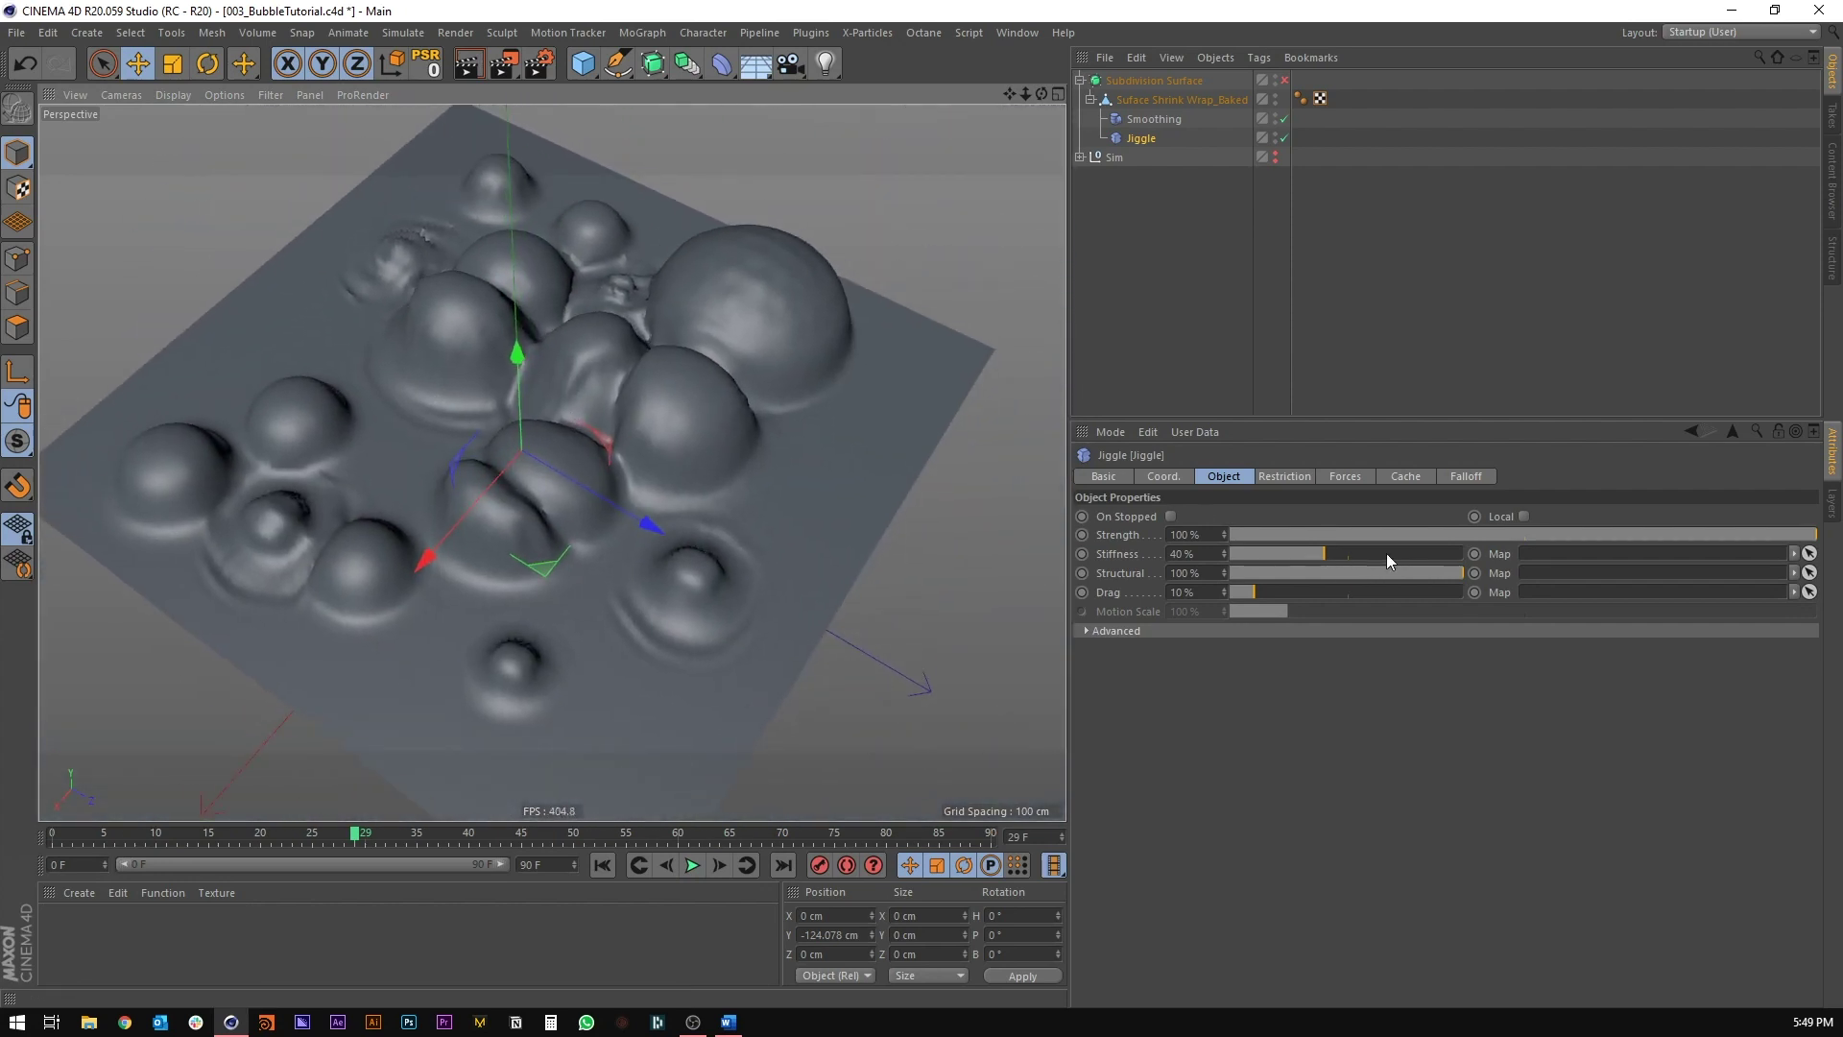
Step: Try a Jiggle stiffness of 89% and replay the bubble animation from the start
left_click_drag(1371, 556, 1438, 555)
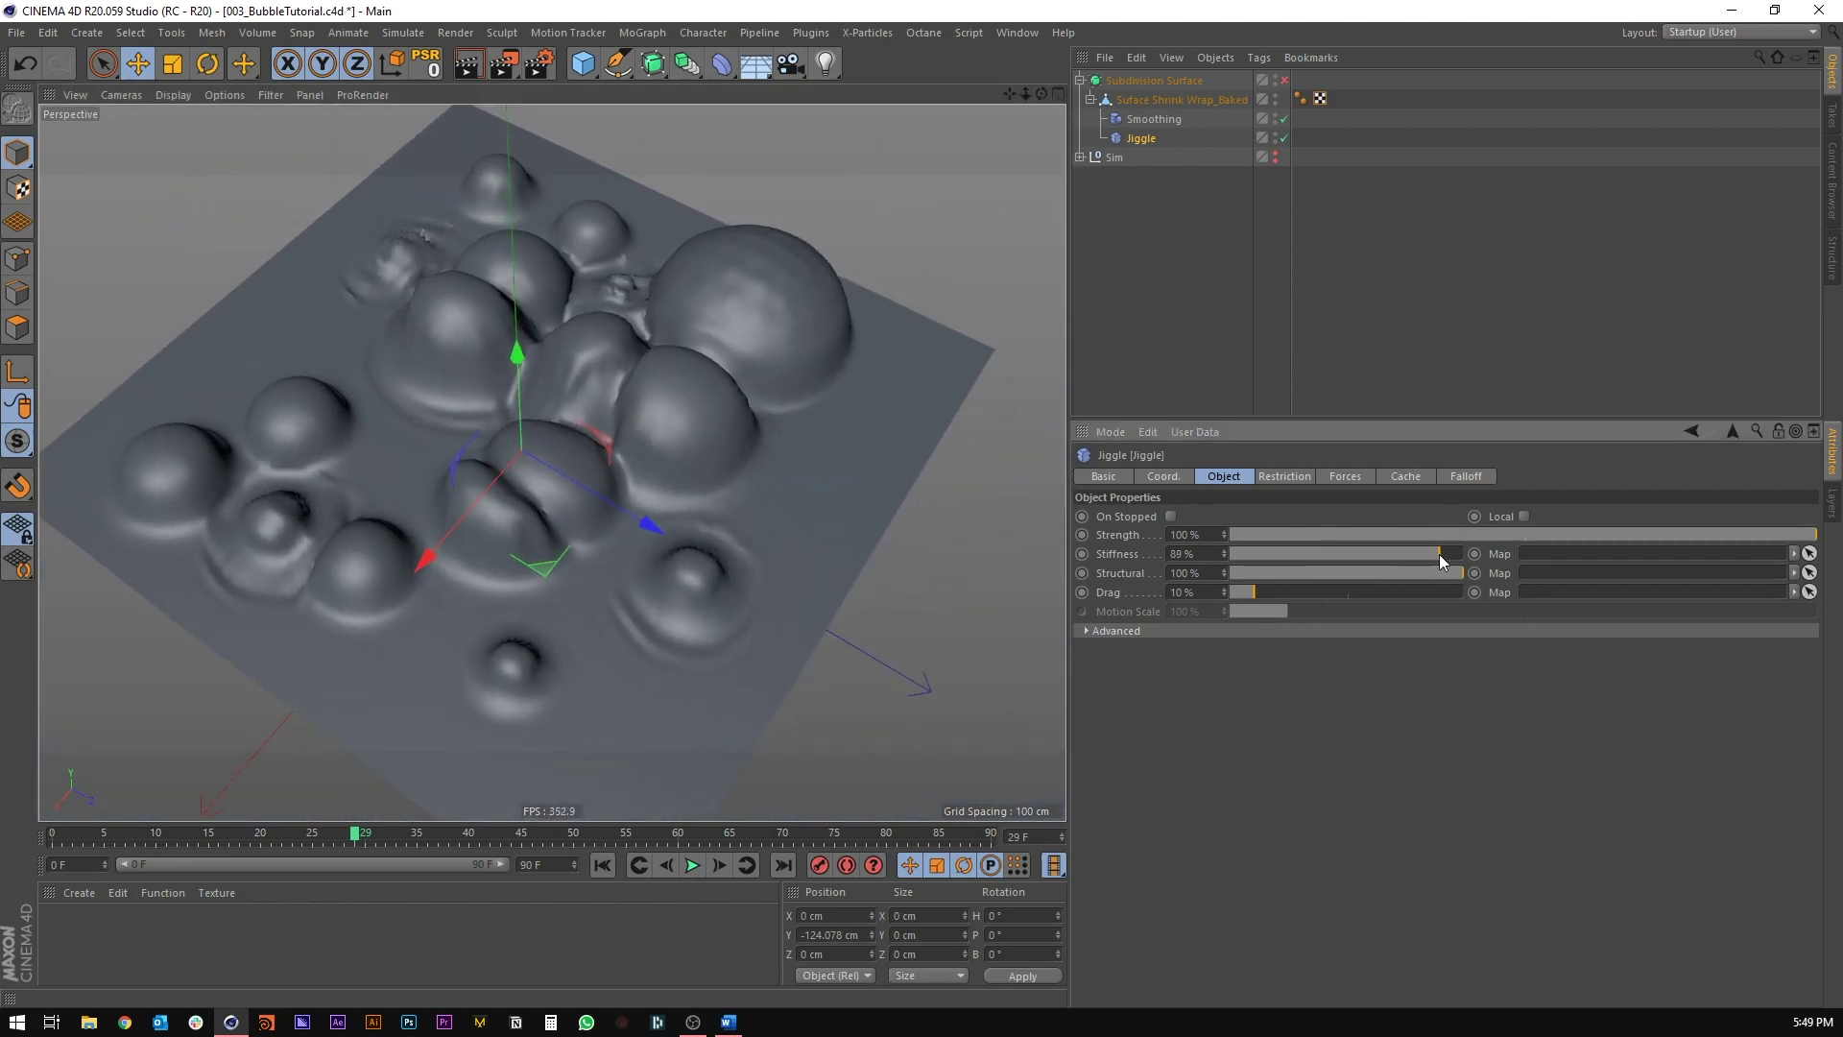
left_click(605, 865)
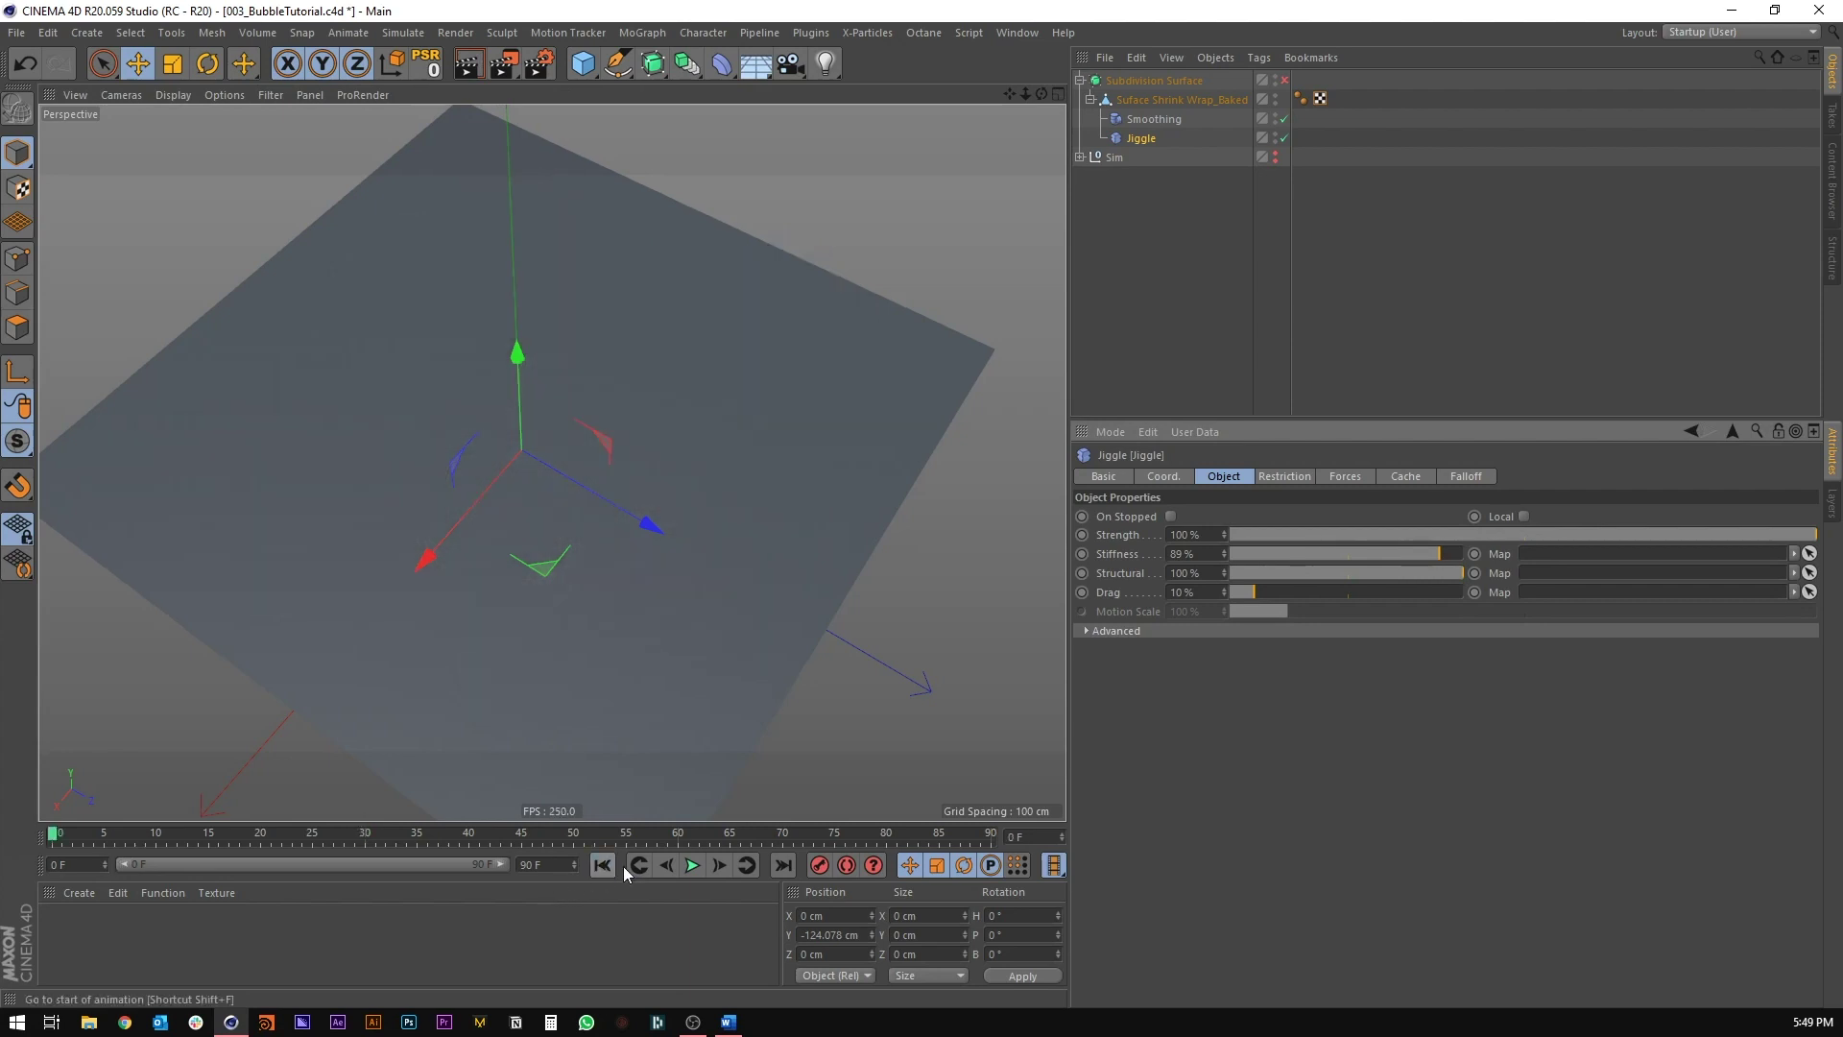
left_click(693, 866)
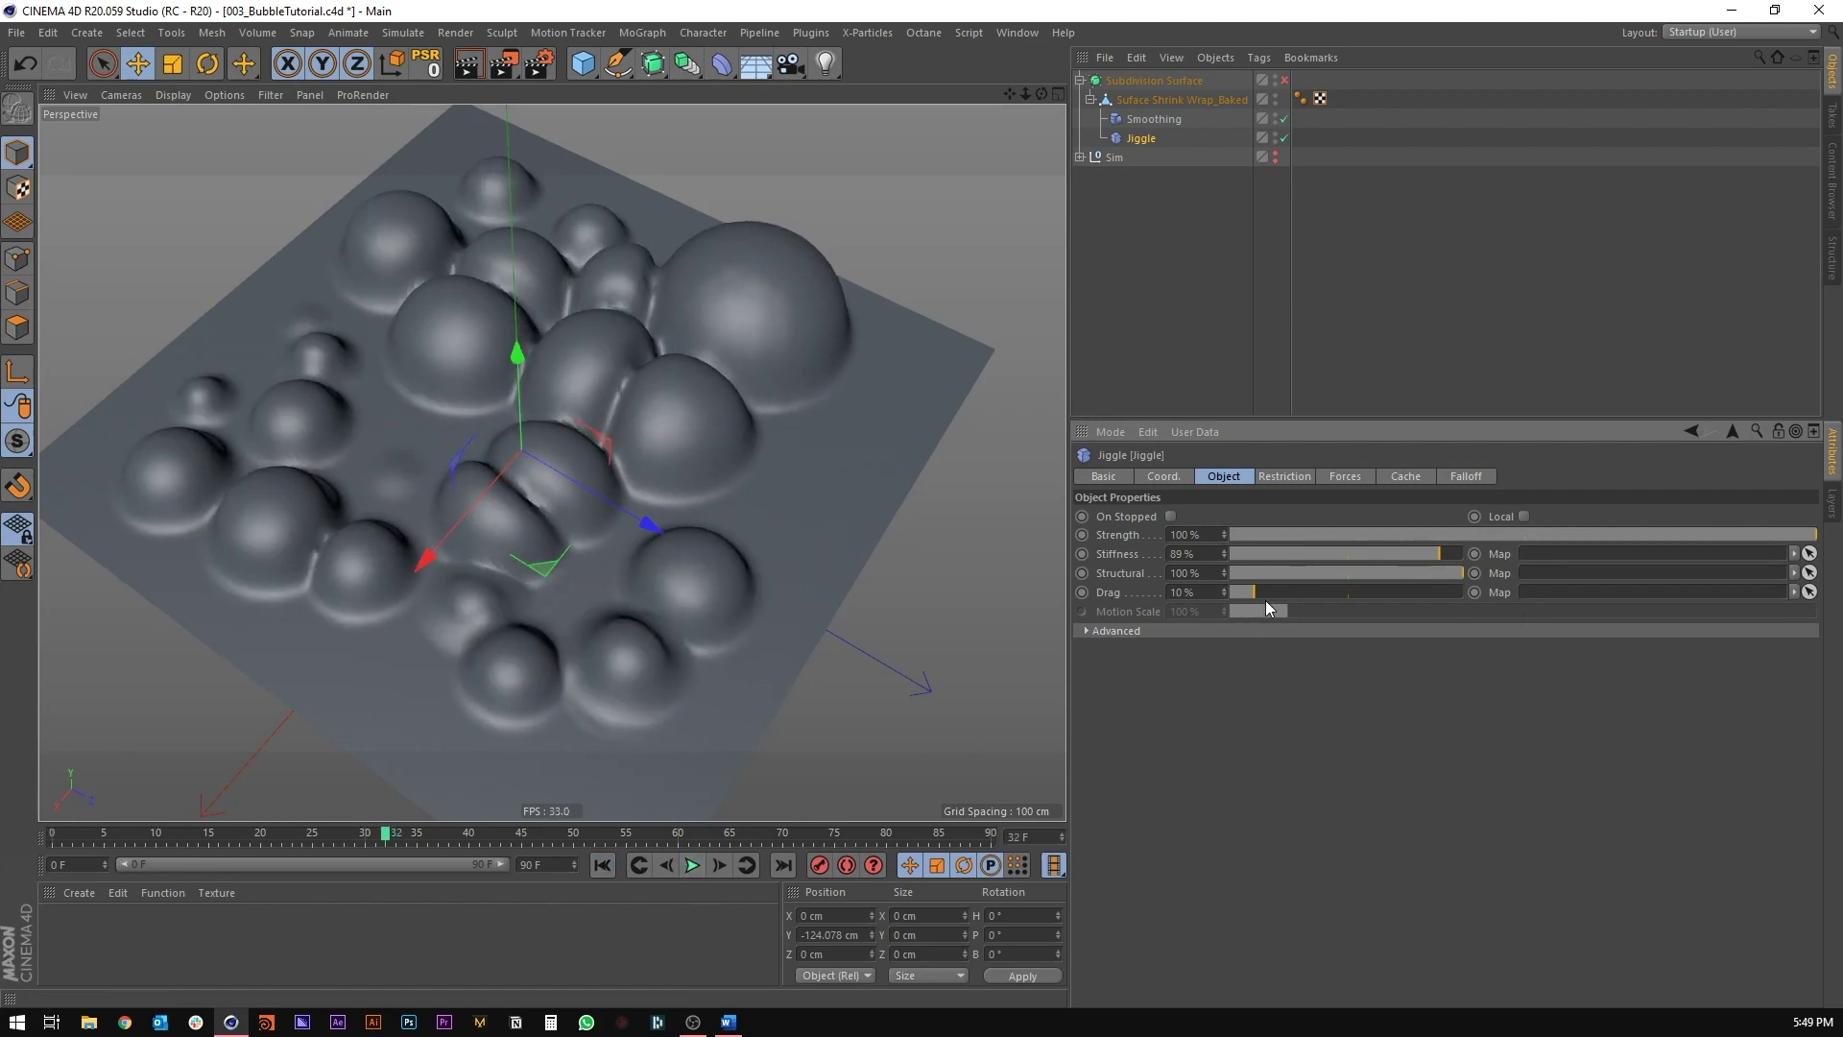
Step: Set the Jiggle deformer's stiffness to 60% and replay the animation from the first frame
type("60")
key("Return")
left_click(602, 865)
left_click(693, 866)
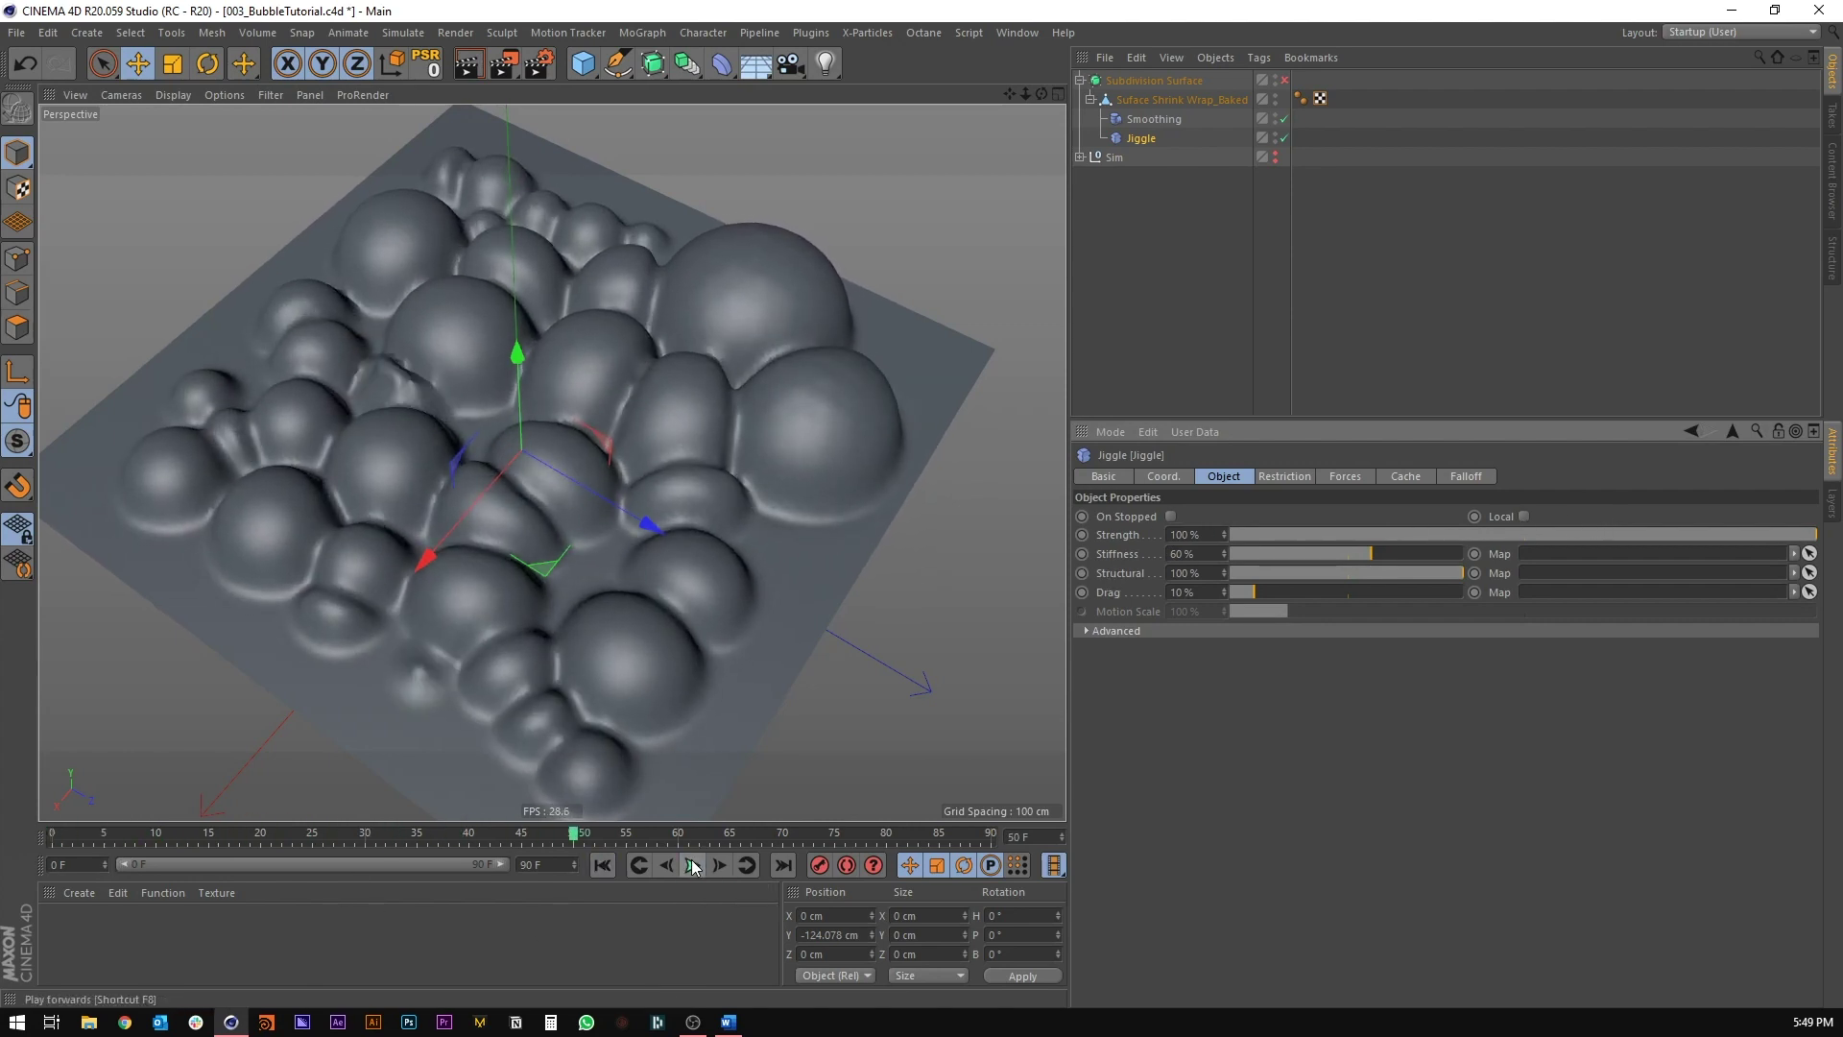
Step: Enable the Subdivision Surface again and replay the jiggling bubbles from the start, stopping mid-inflation
left_click(694, 865)
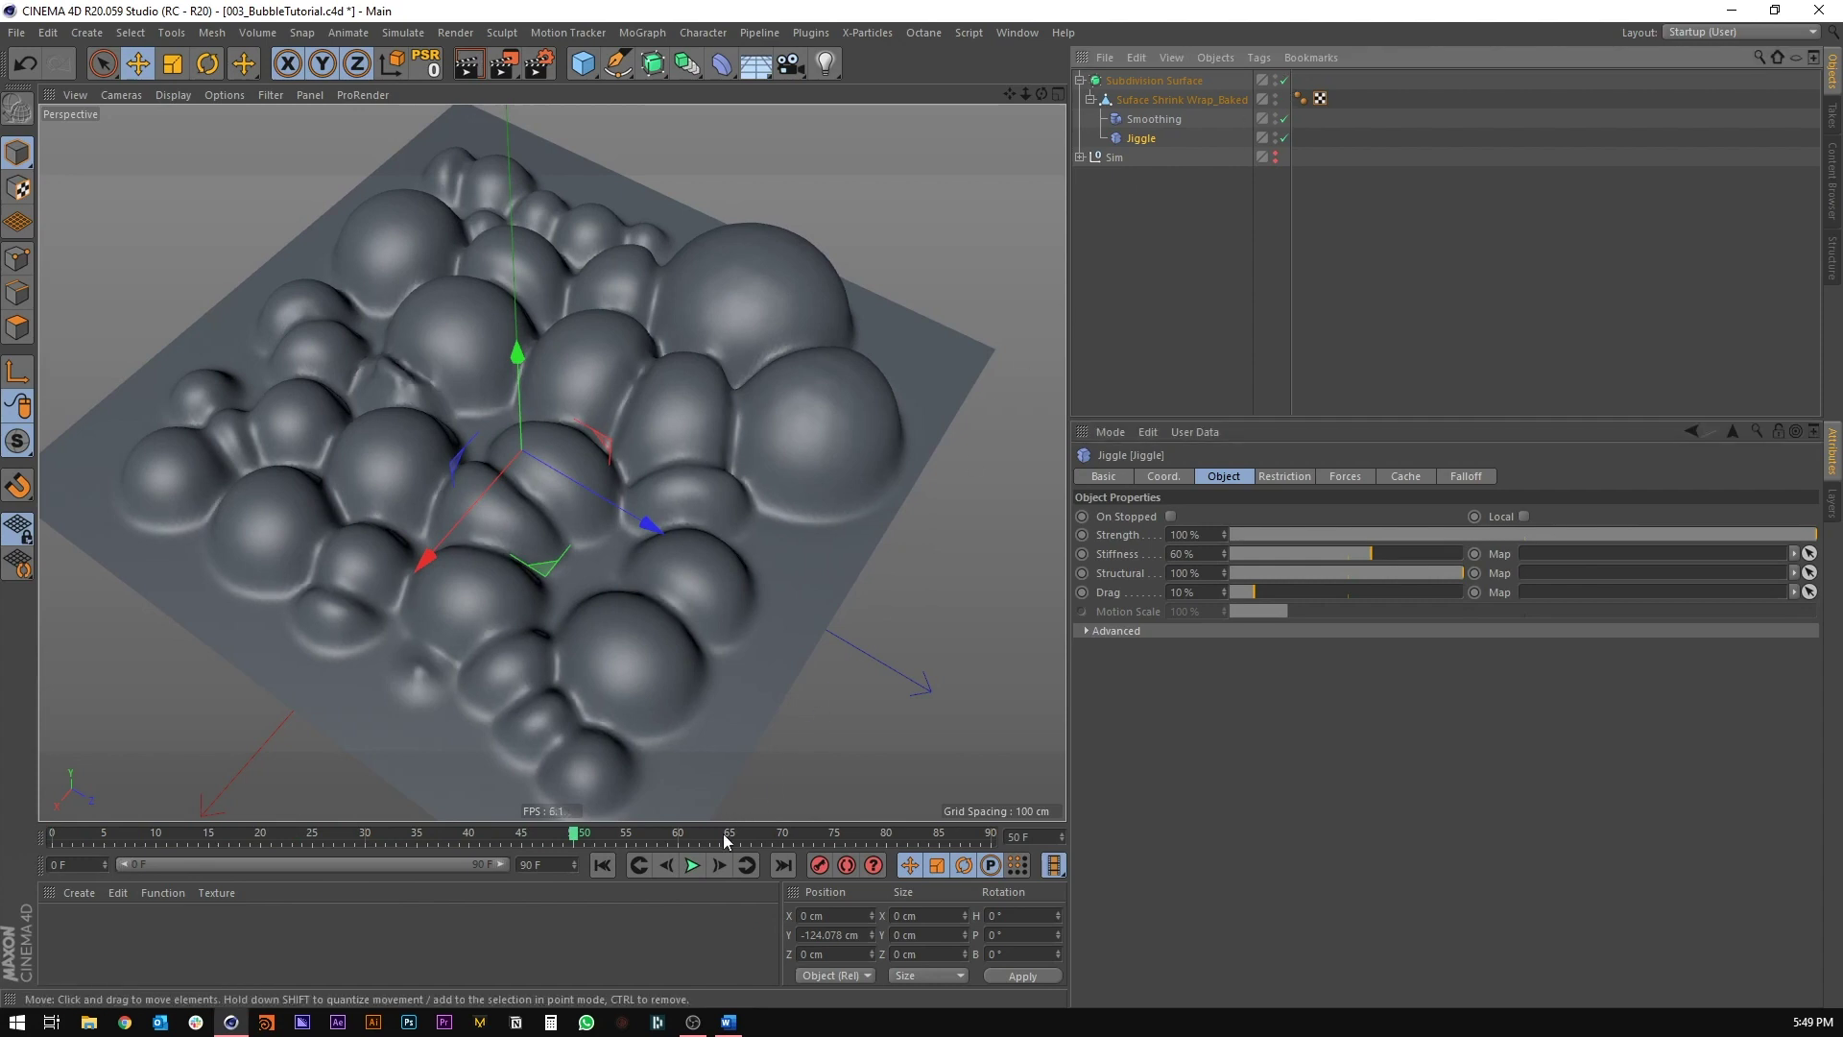
left_click(603, 865)
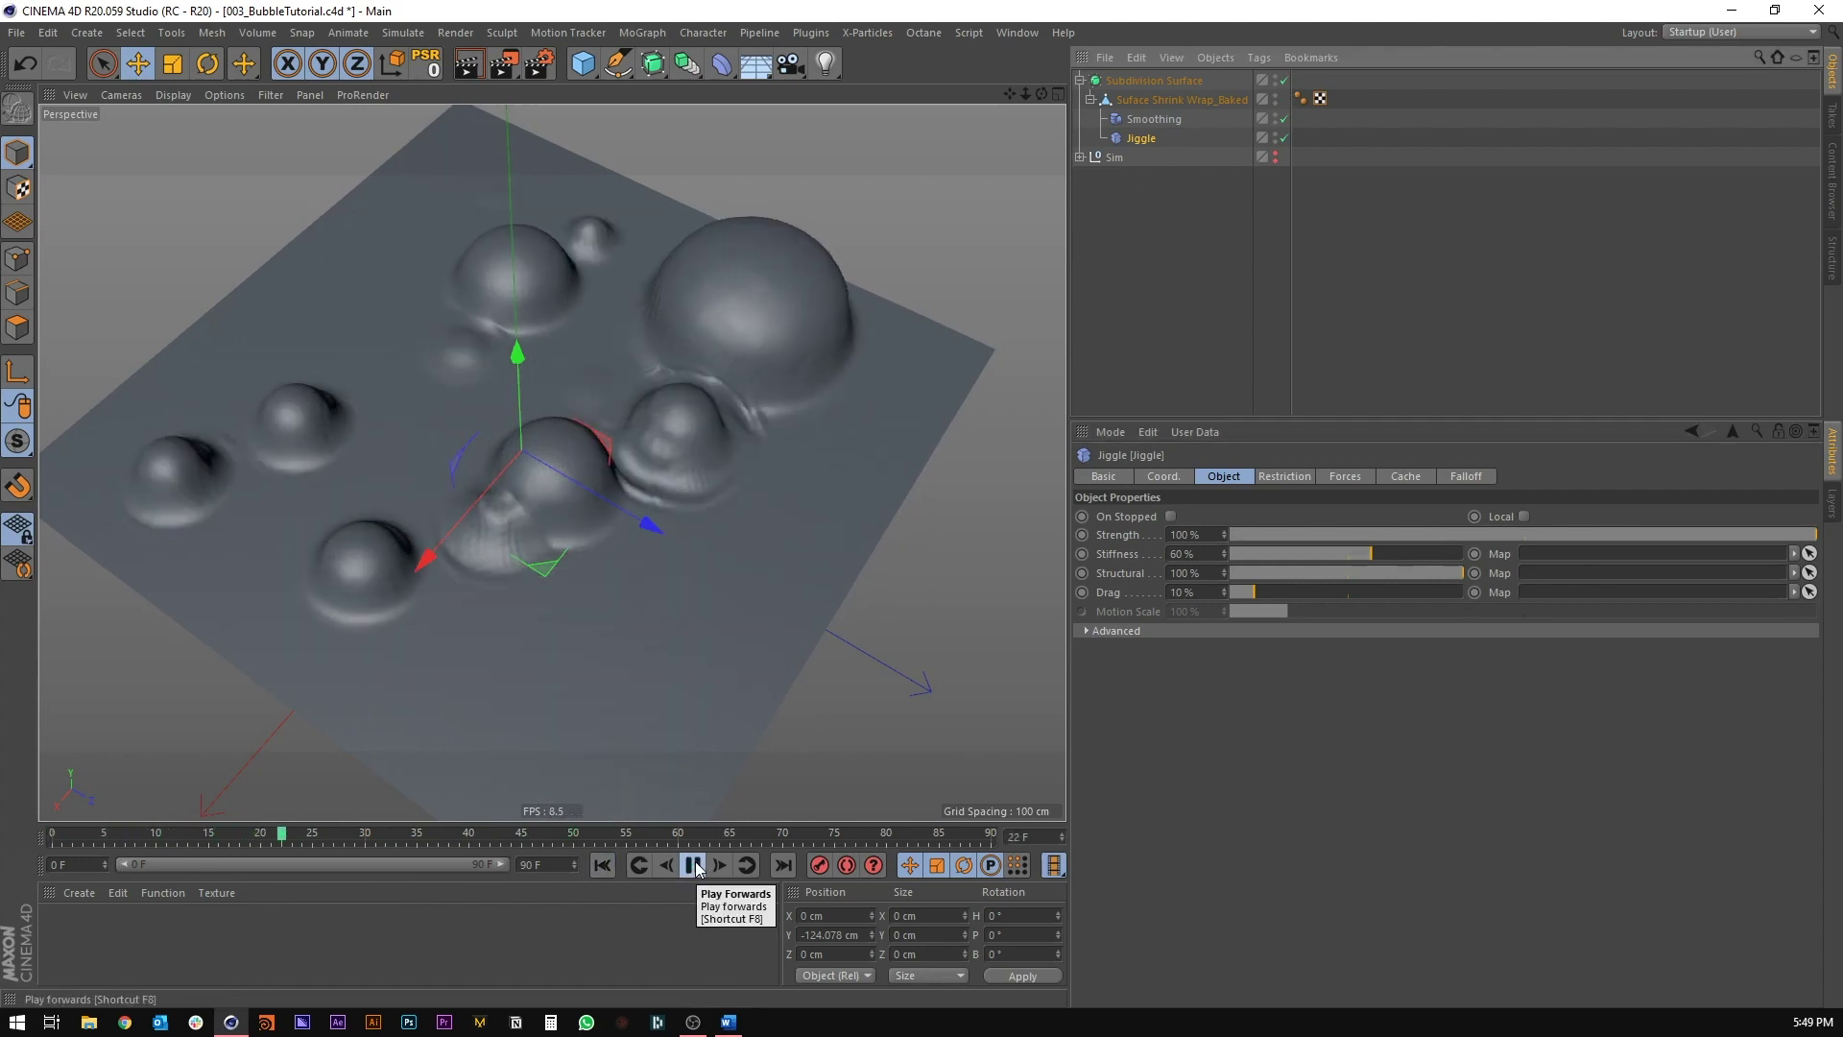
left_click(694, 866)
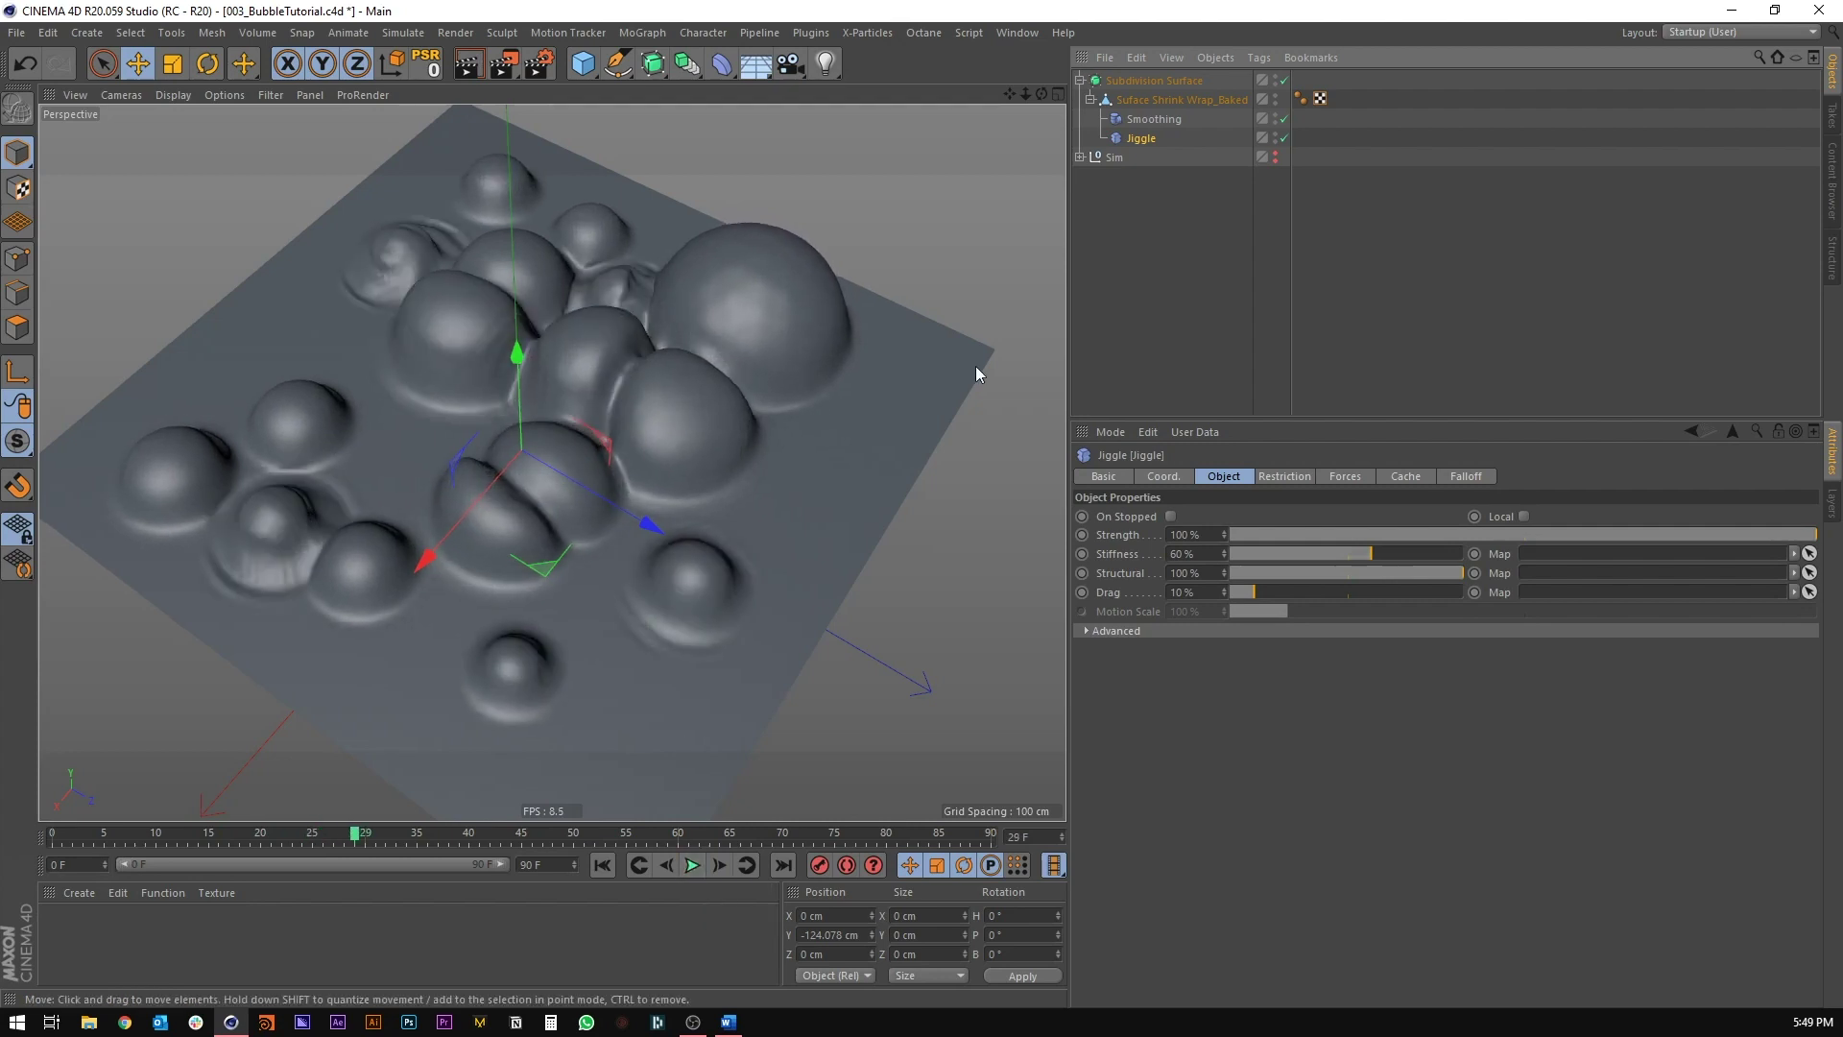
Step: Set the Jiggle deformer's drag to 40%, replay the animation and return to the first frame
left_click_drag(1273, 595, 1325, 595)
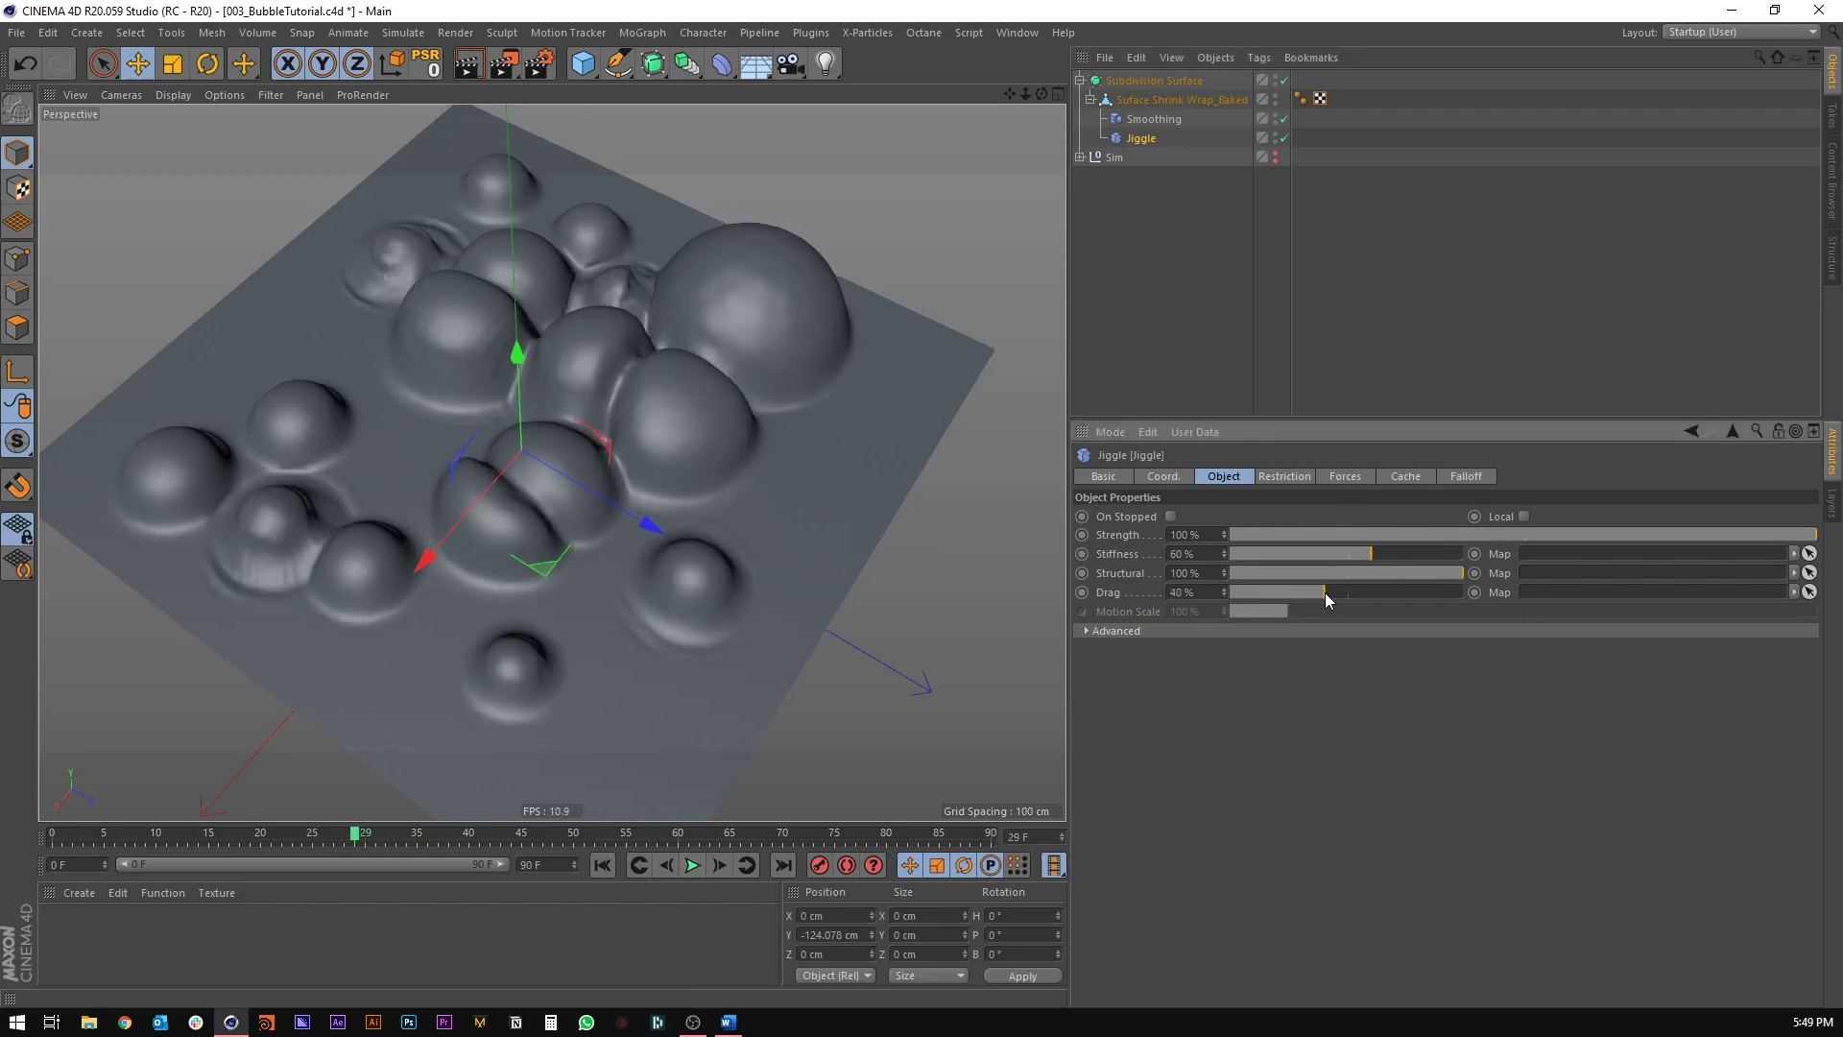
left_click(602, 865)
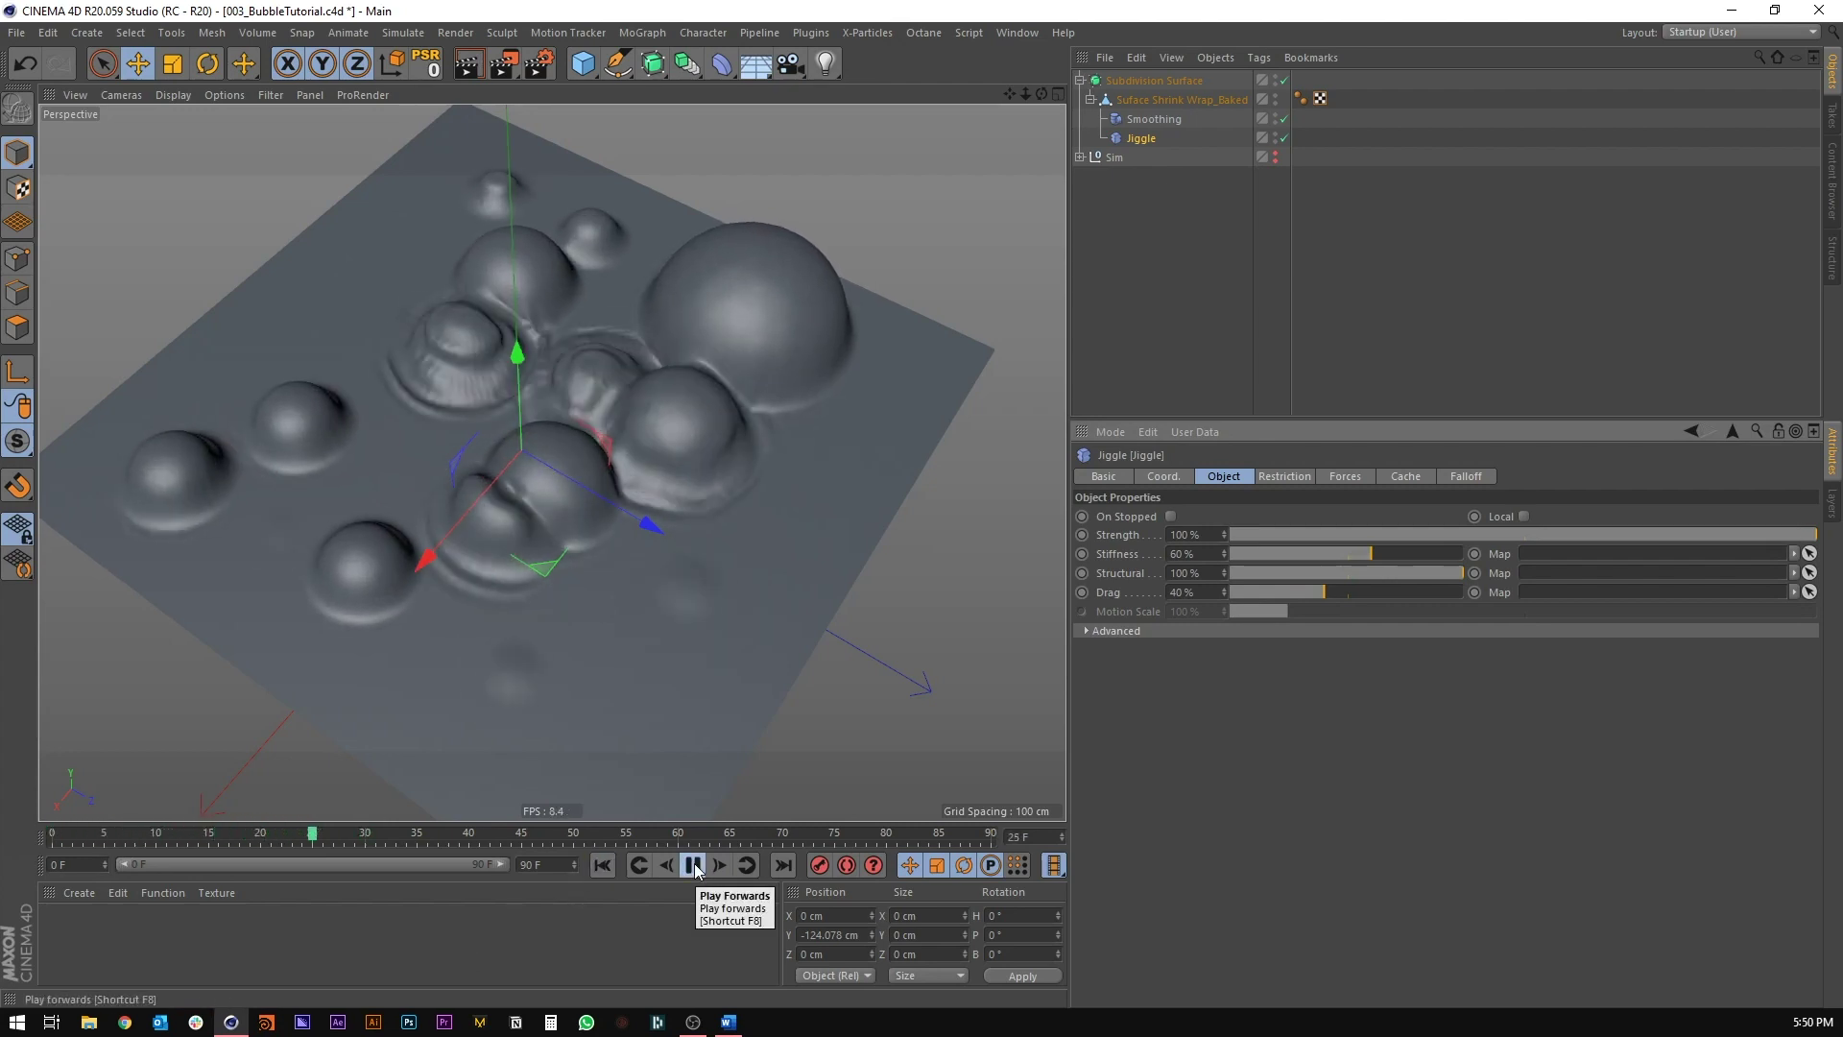
left_click(694, 865)
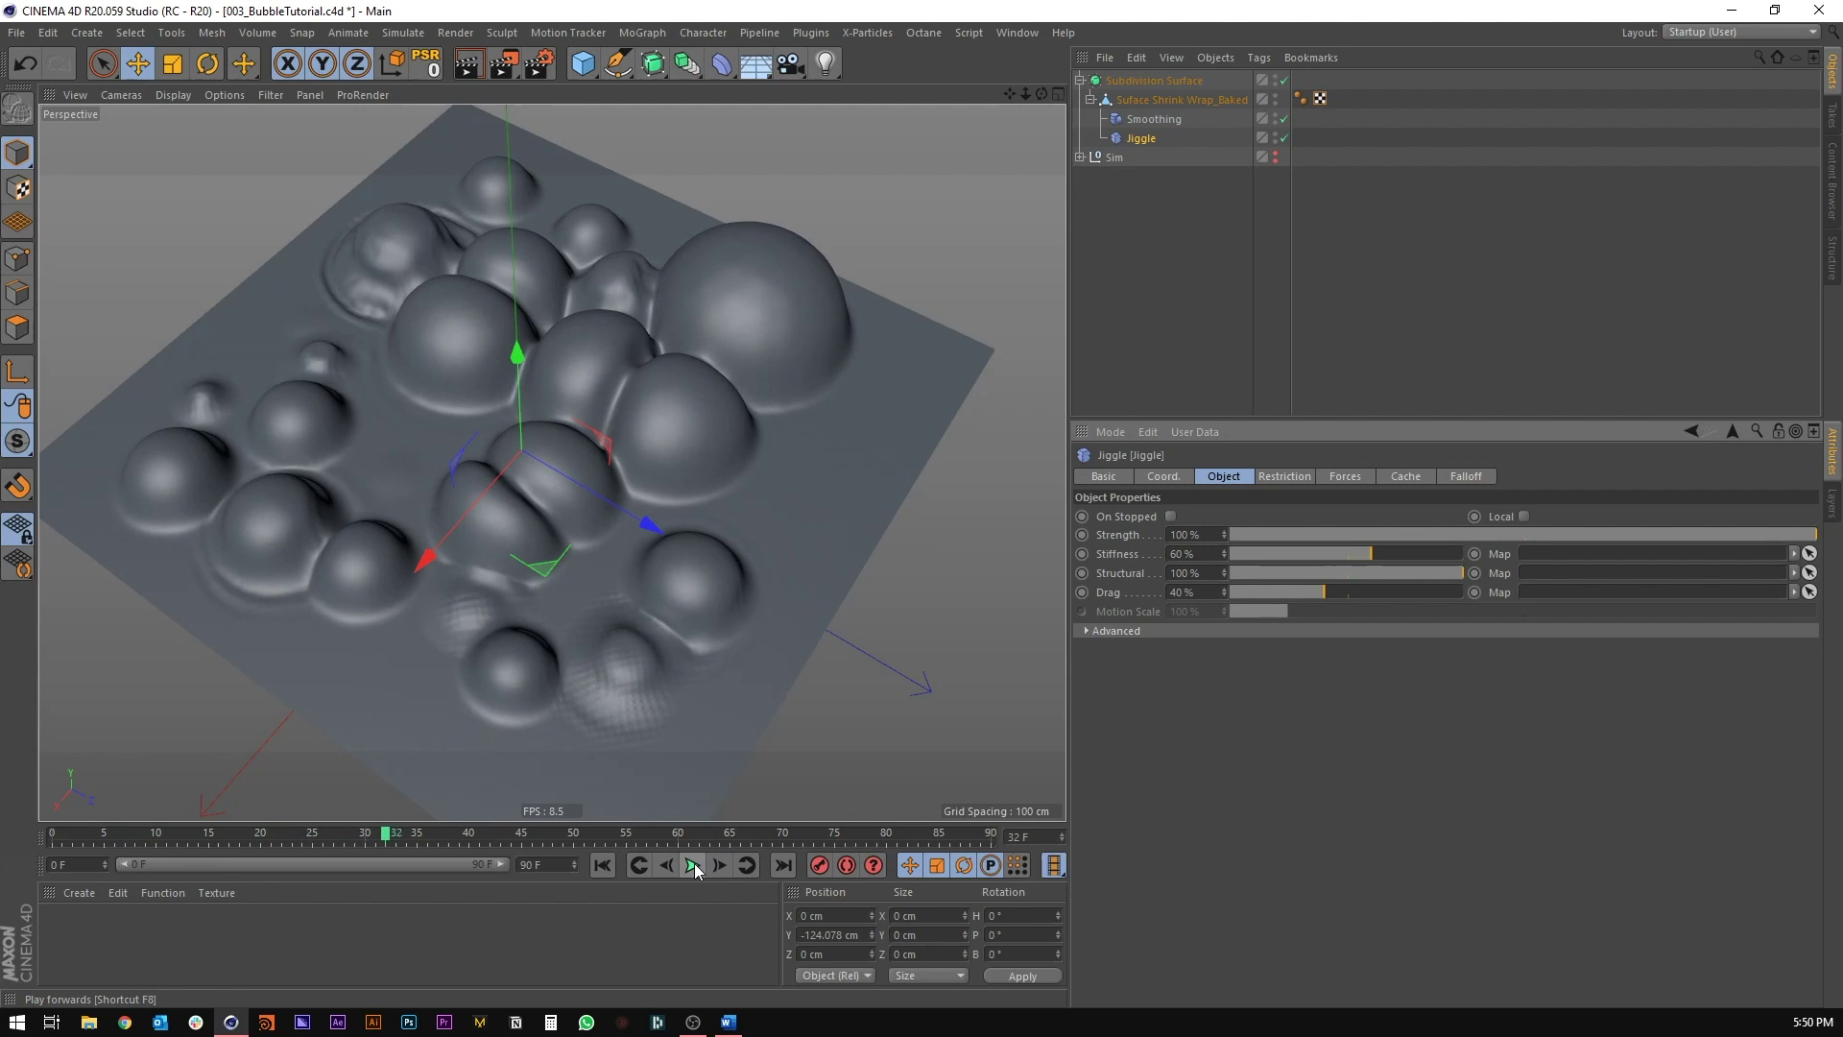
left_click(603, 865)
left_click_drag(1616, 534, 1673, 533)
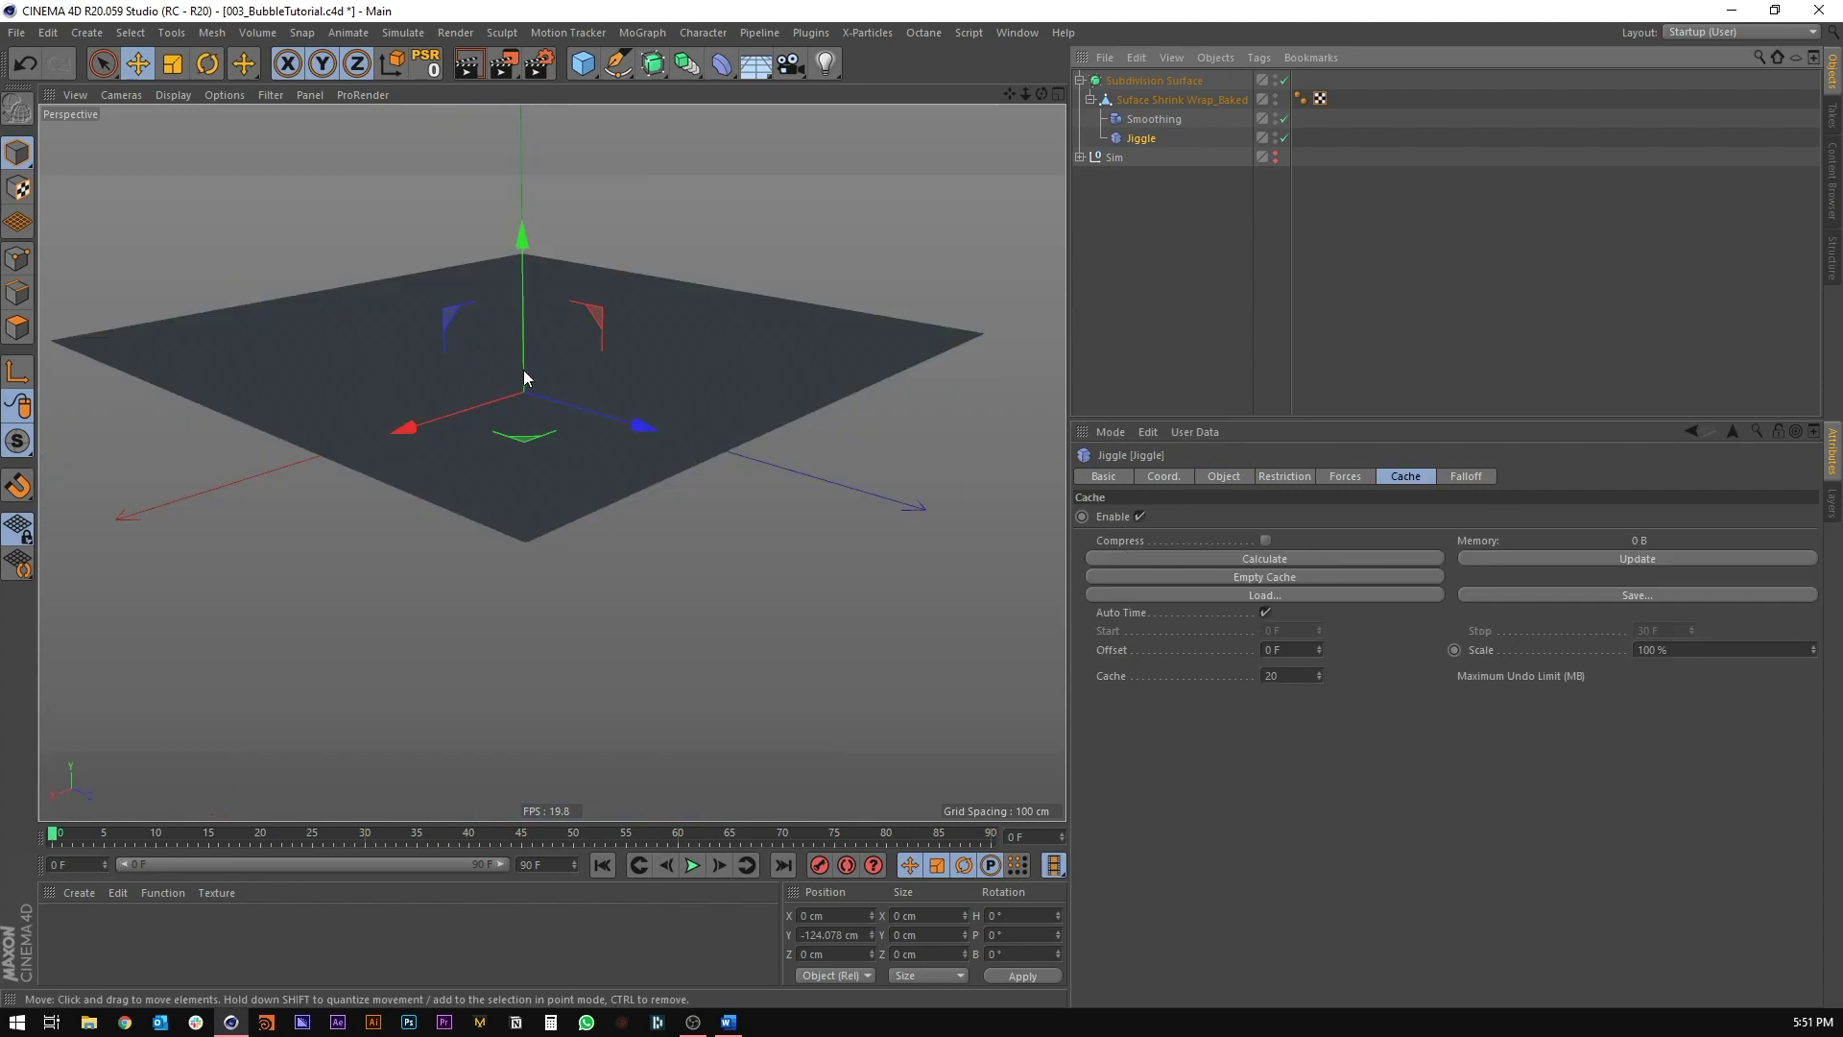
Step: Move the Jiggle deformer above the Smoothing deformer under the baked surface and play the bubble animation
left_click_drag(522, 375, 552, 456, "alt")
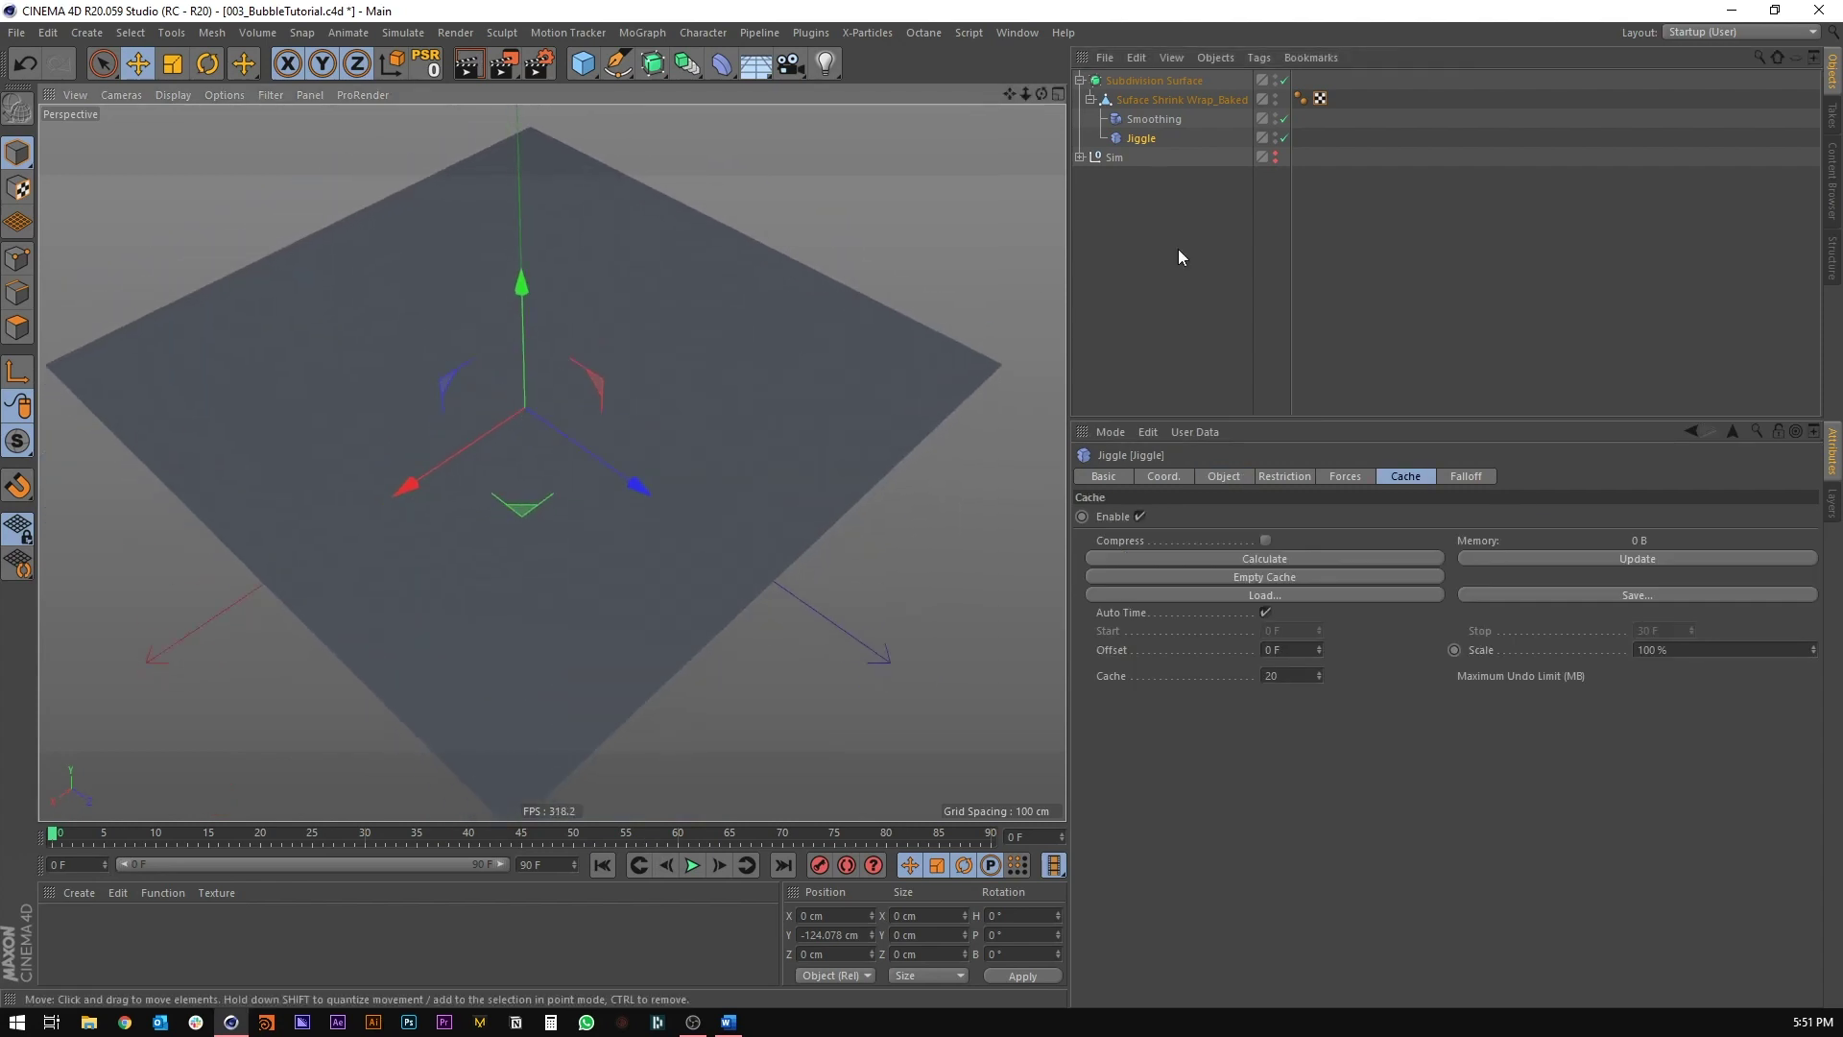
left_click_drag(1138, 142, 1142, 106)
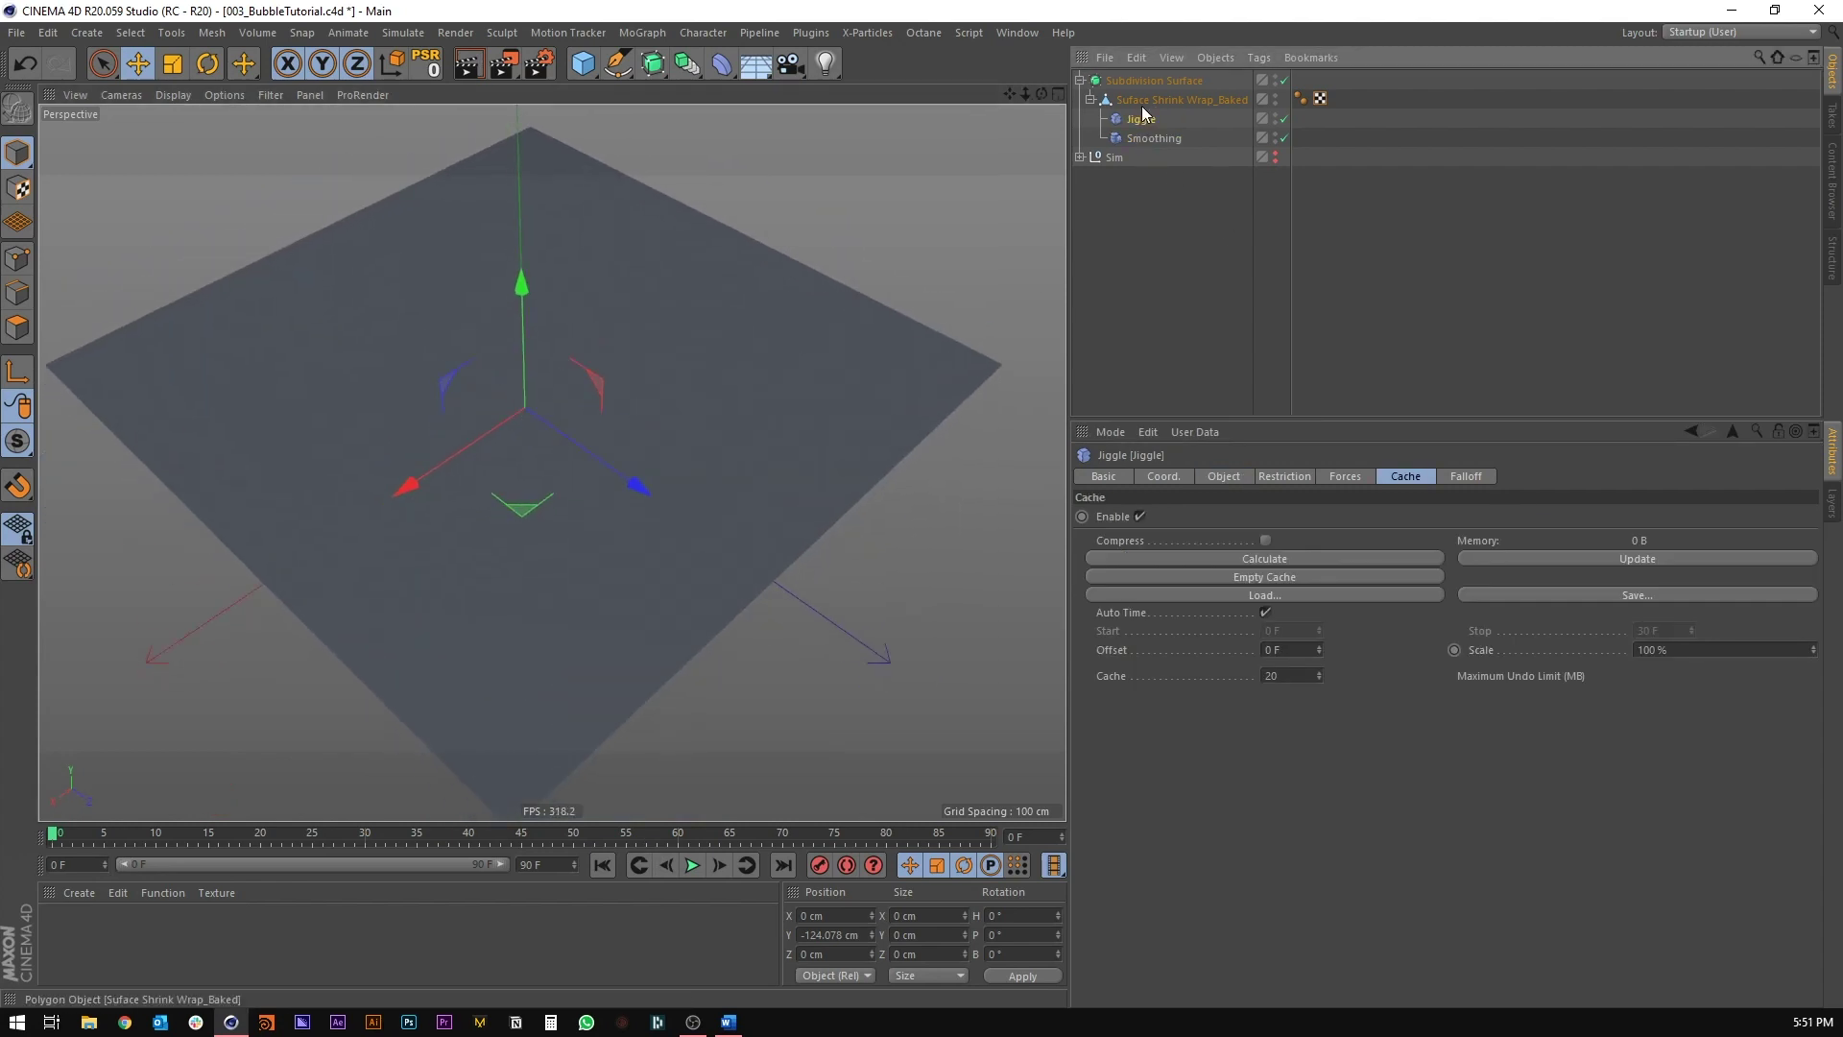
left_click(1138, 137)
left_click(693, 866)
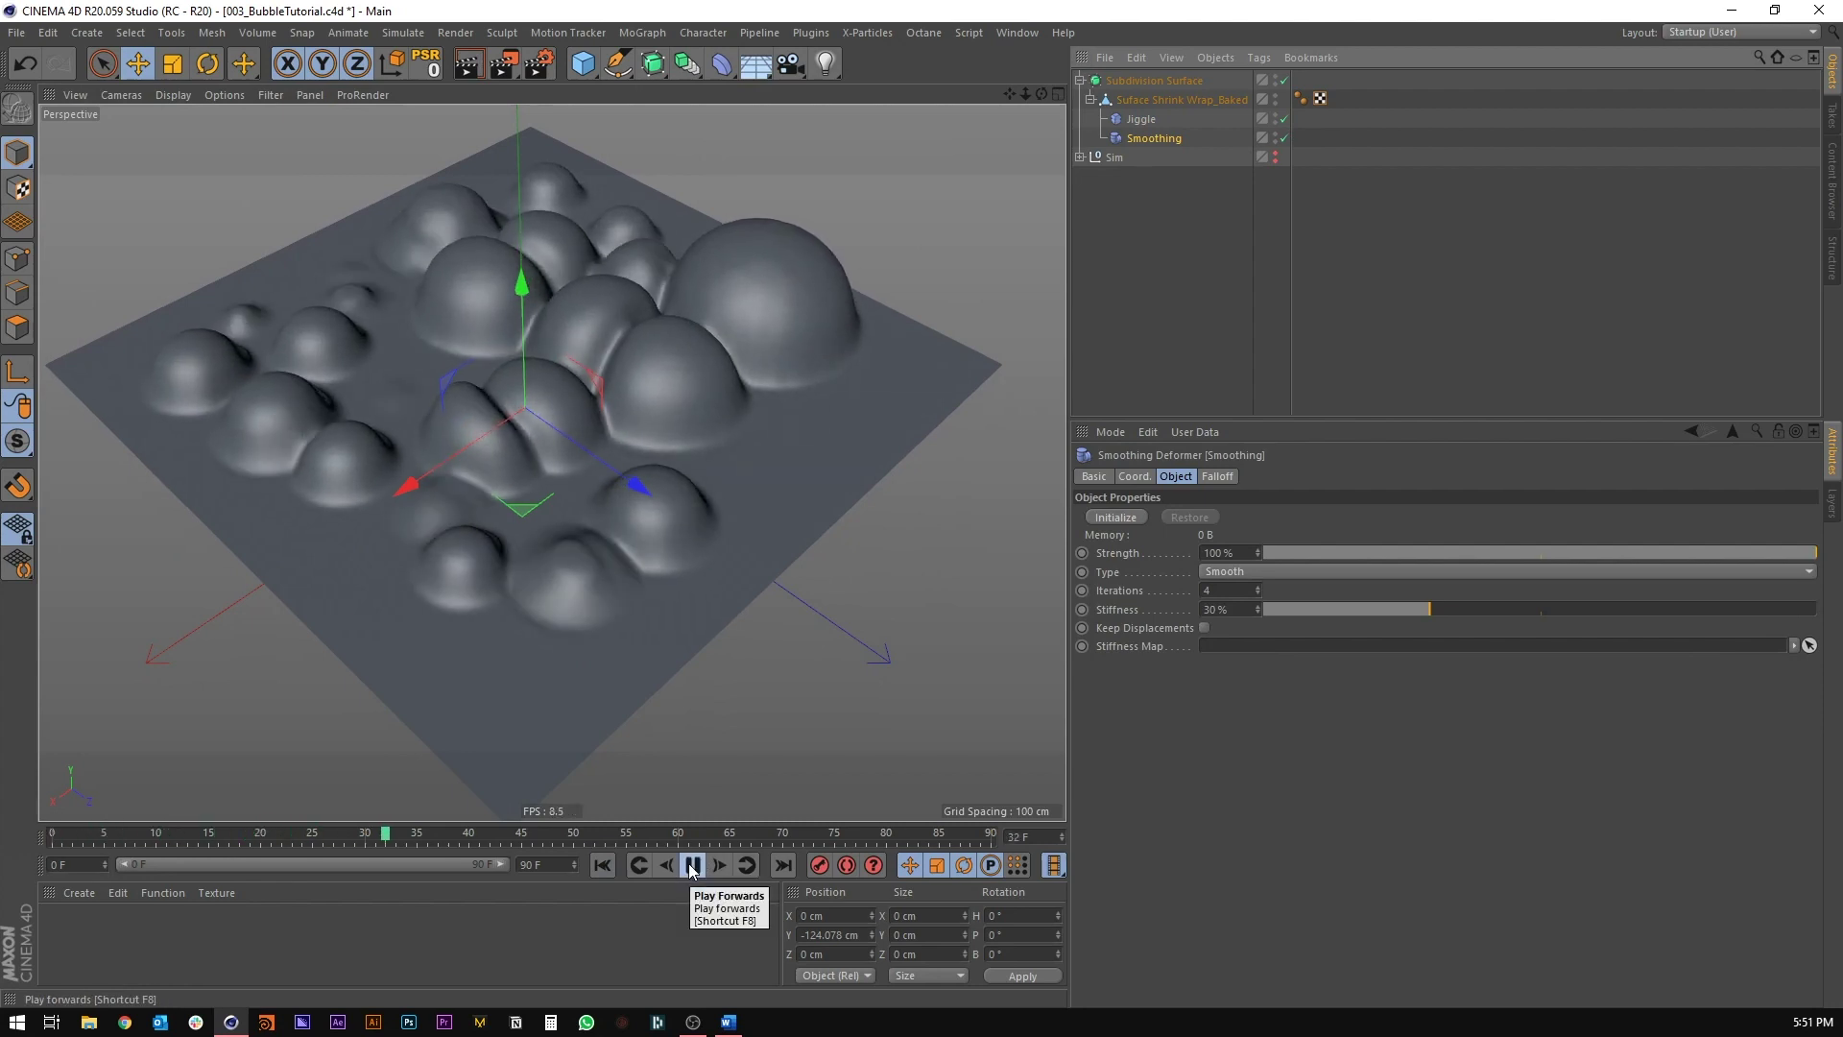
Step: Review the Jiggle deformer's object properties and replay the bubble animation from the first frame
left_click(693, 866)
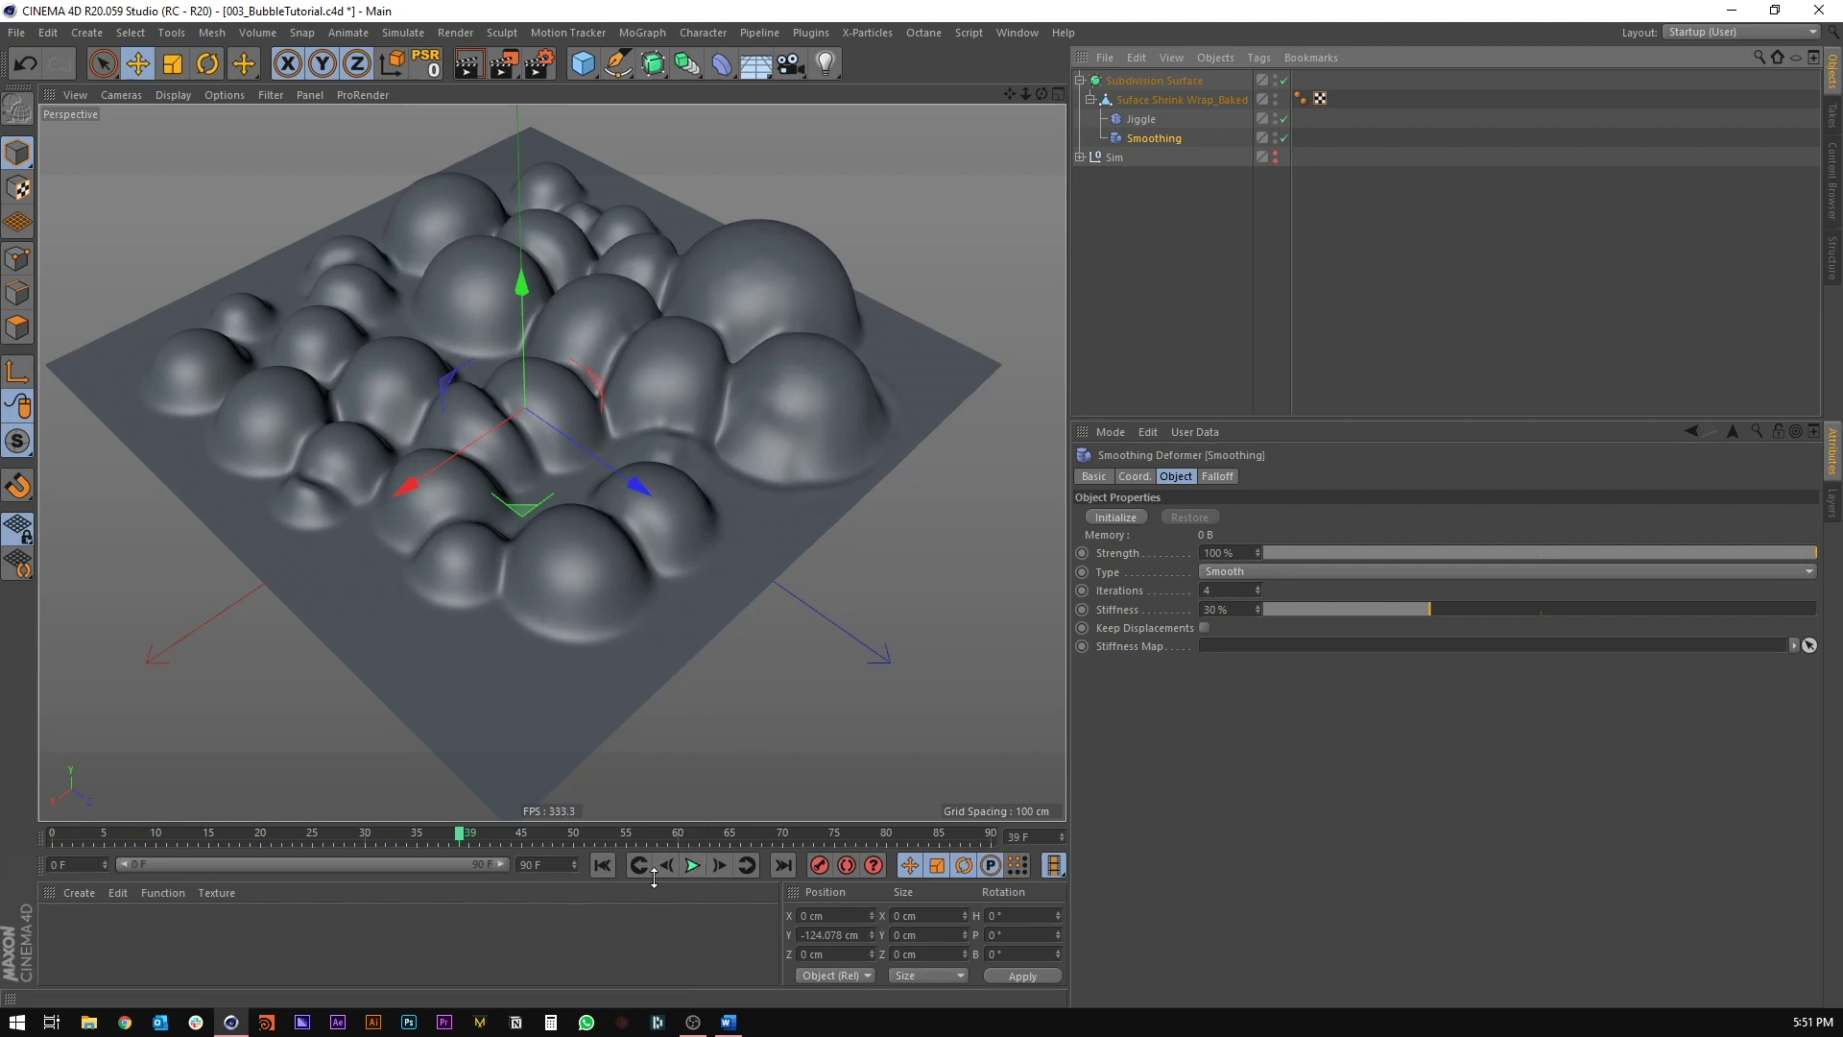
left_click(604, 865)
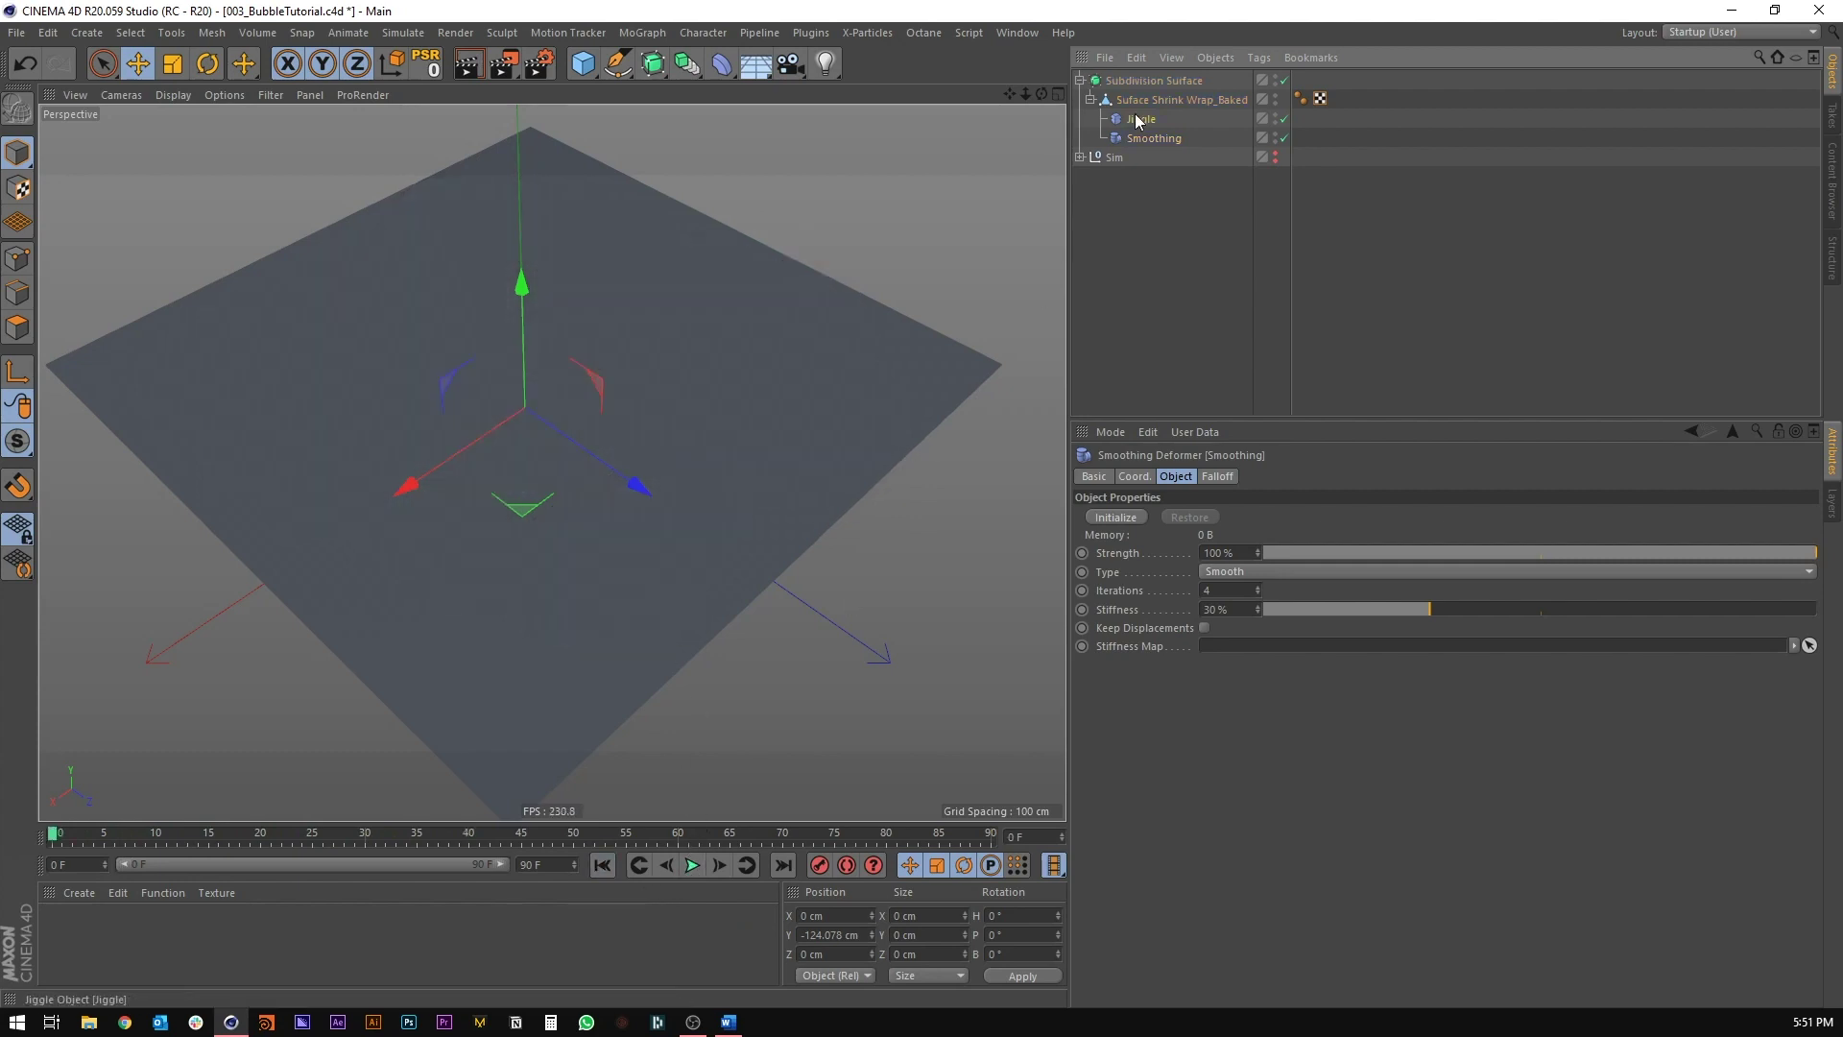
left_click(1141, 119)
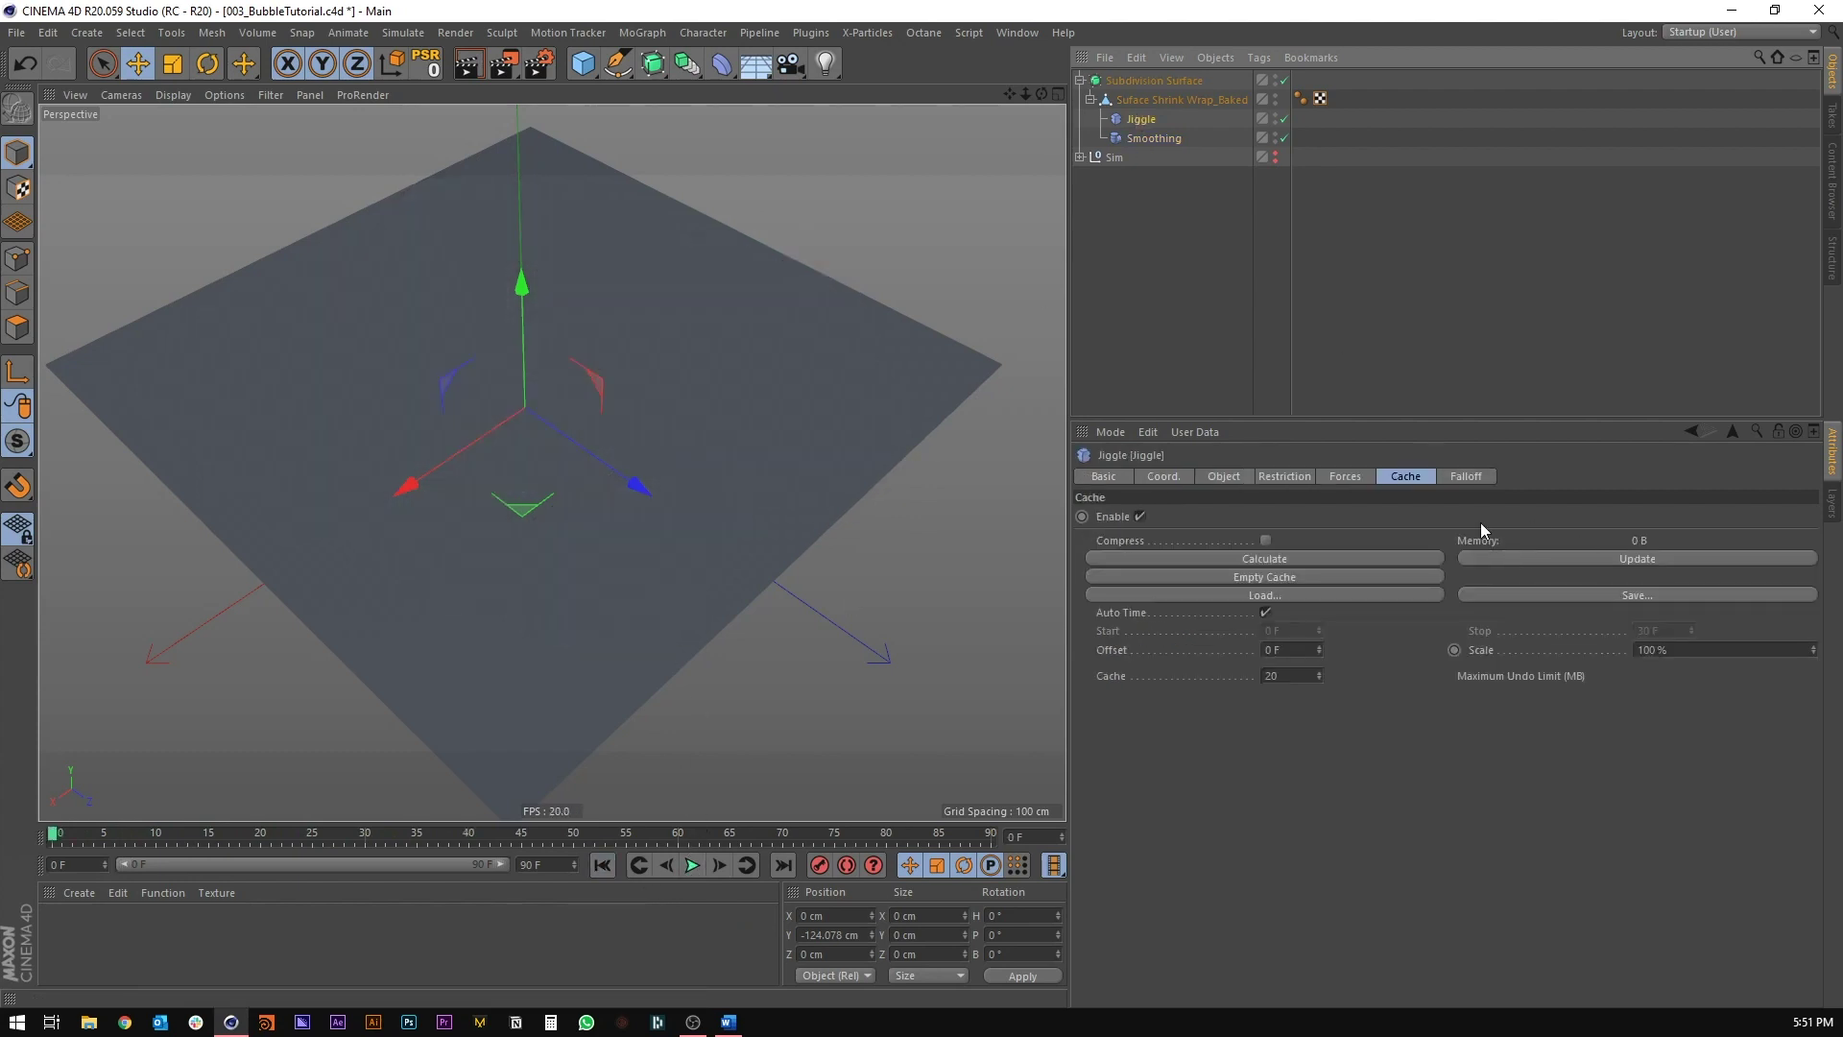
left_click(1224, 476)
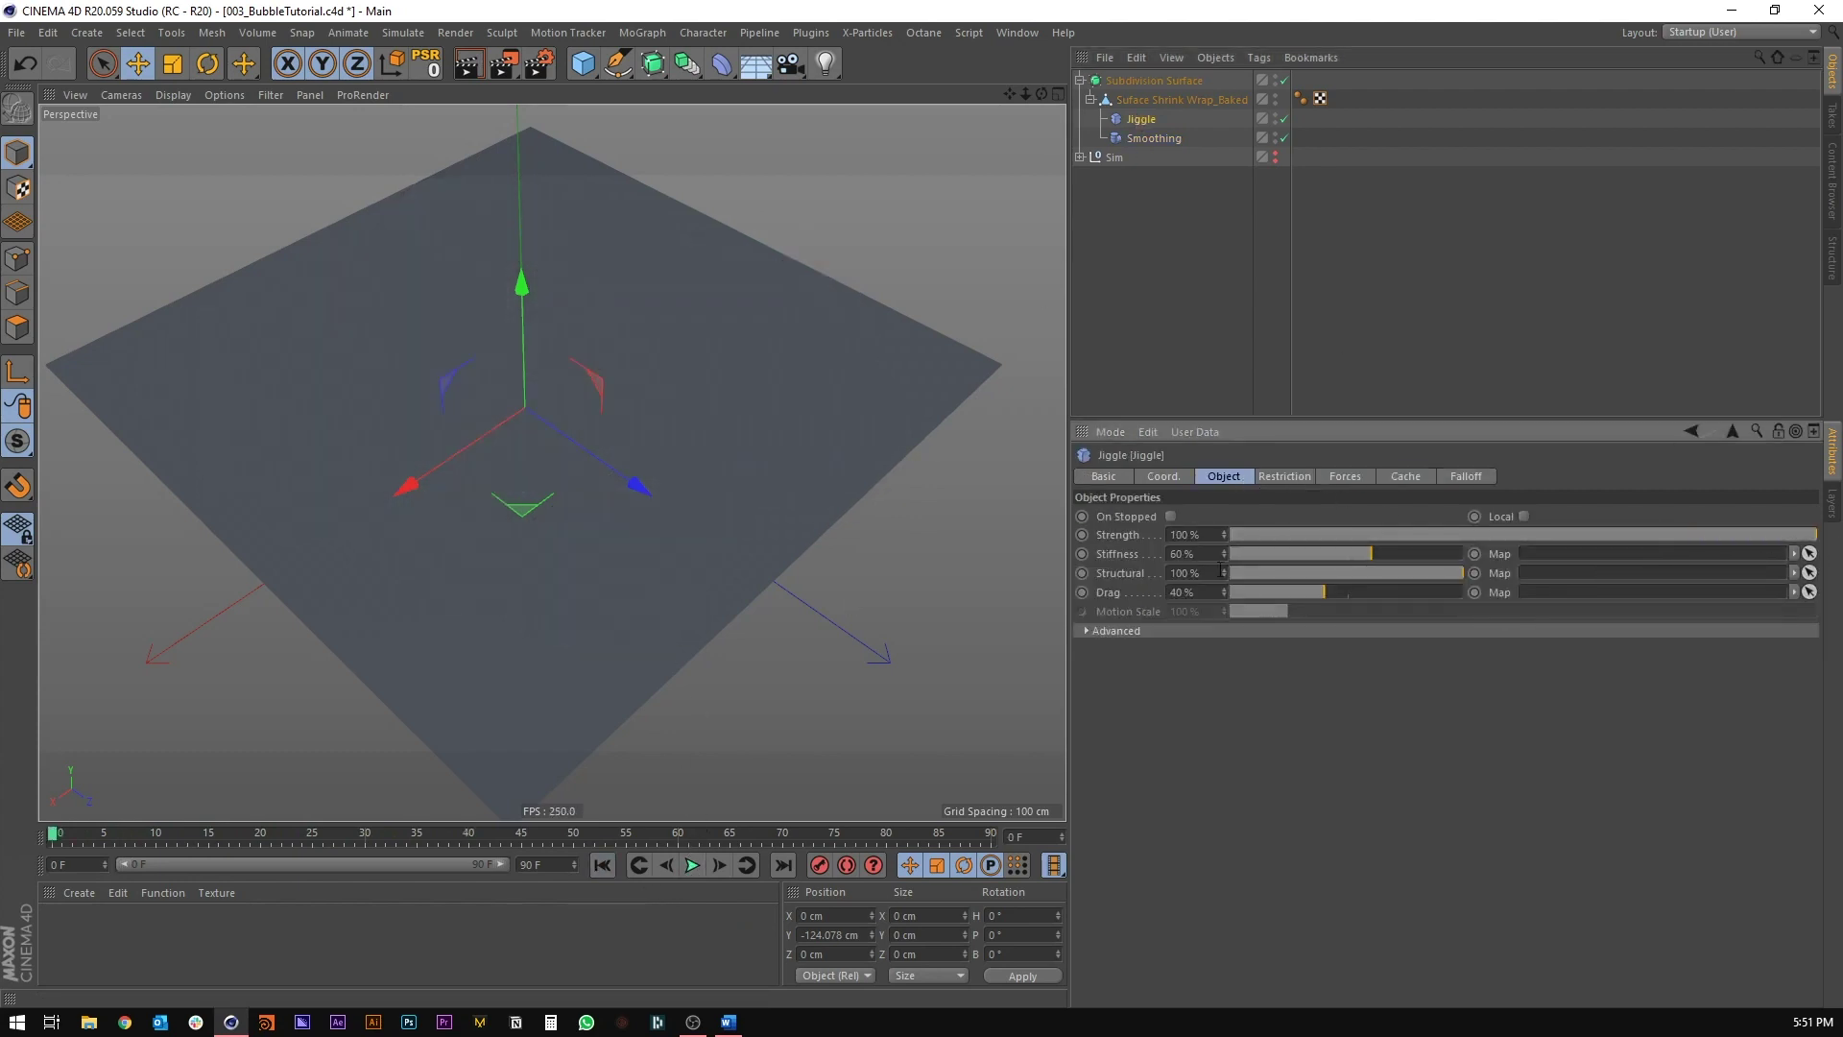
left_click(692, 866)
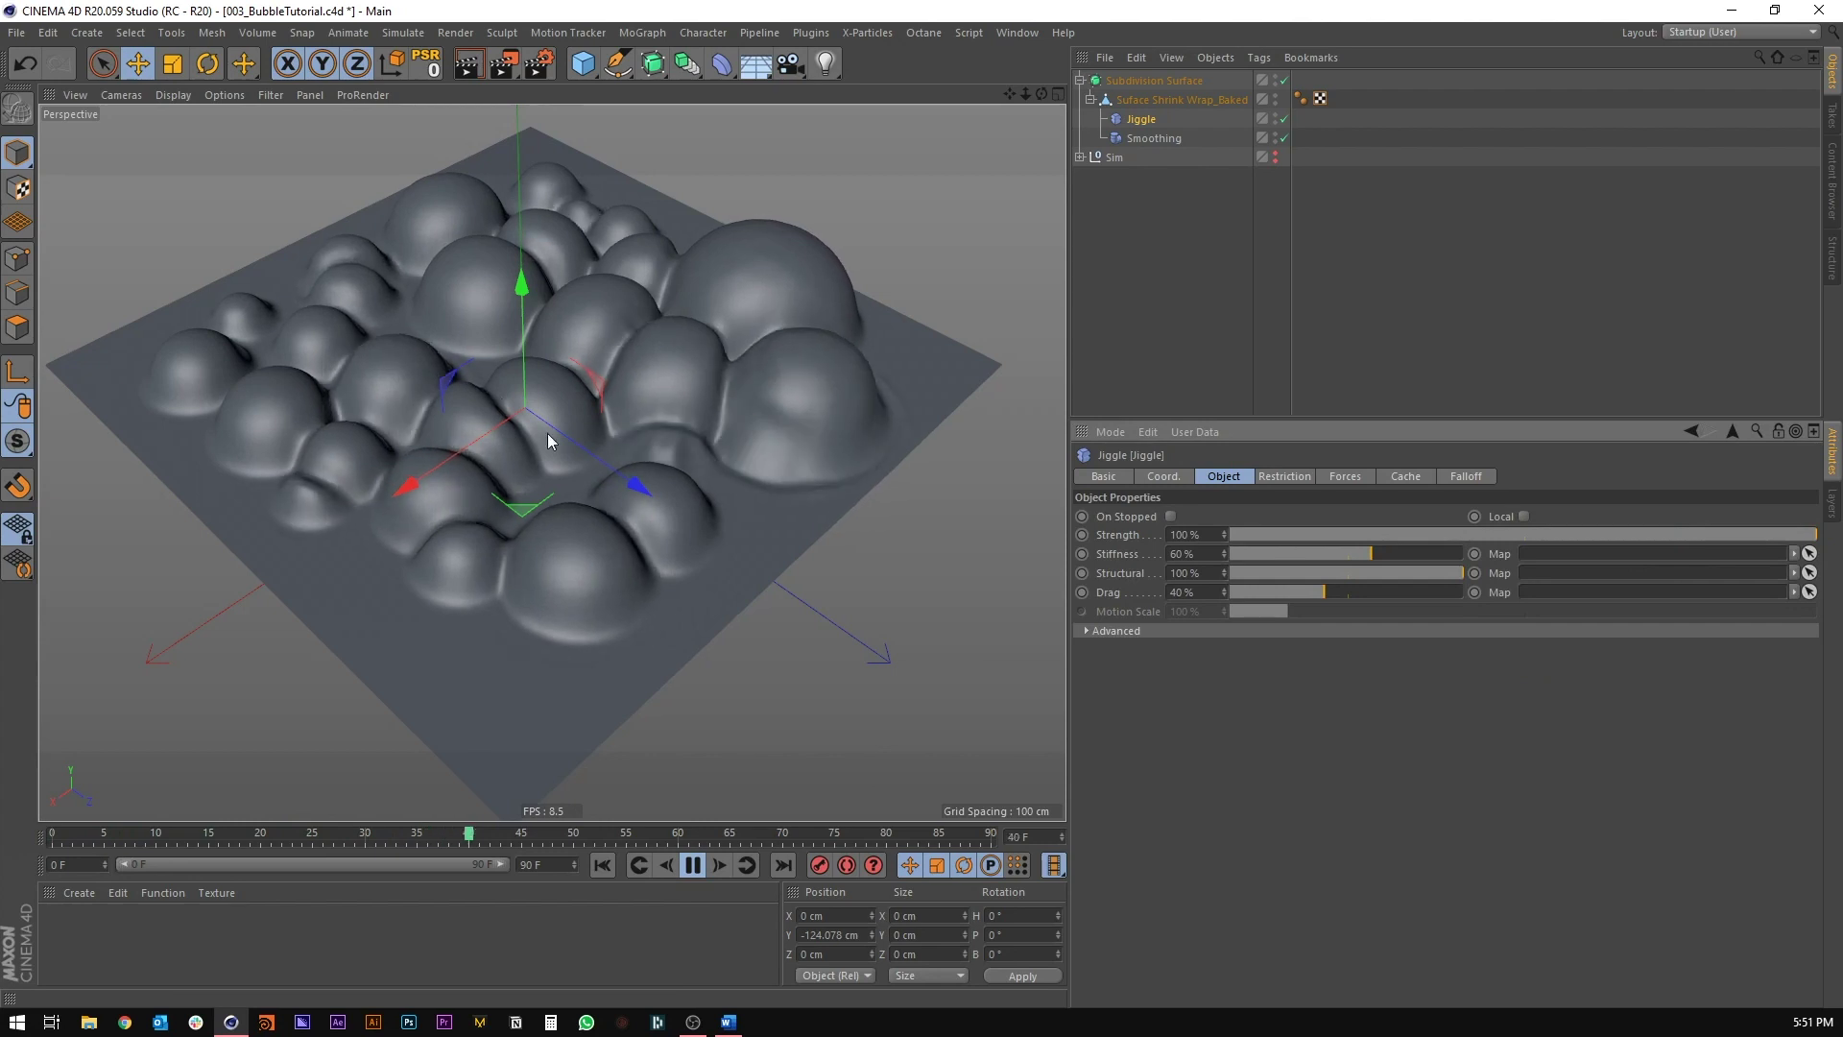
left_click(692, 866)
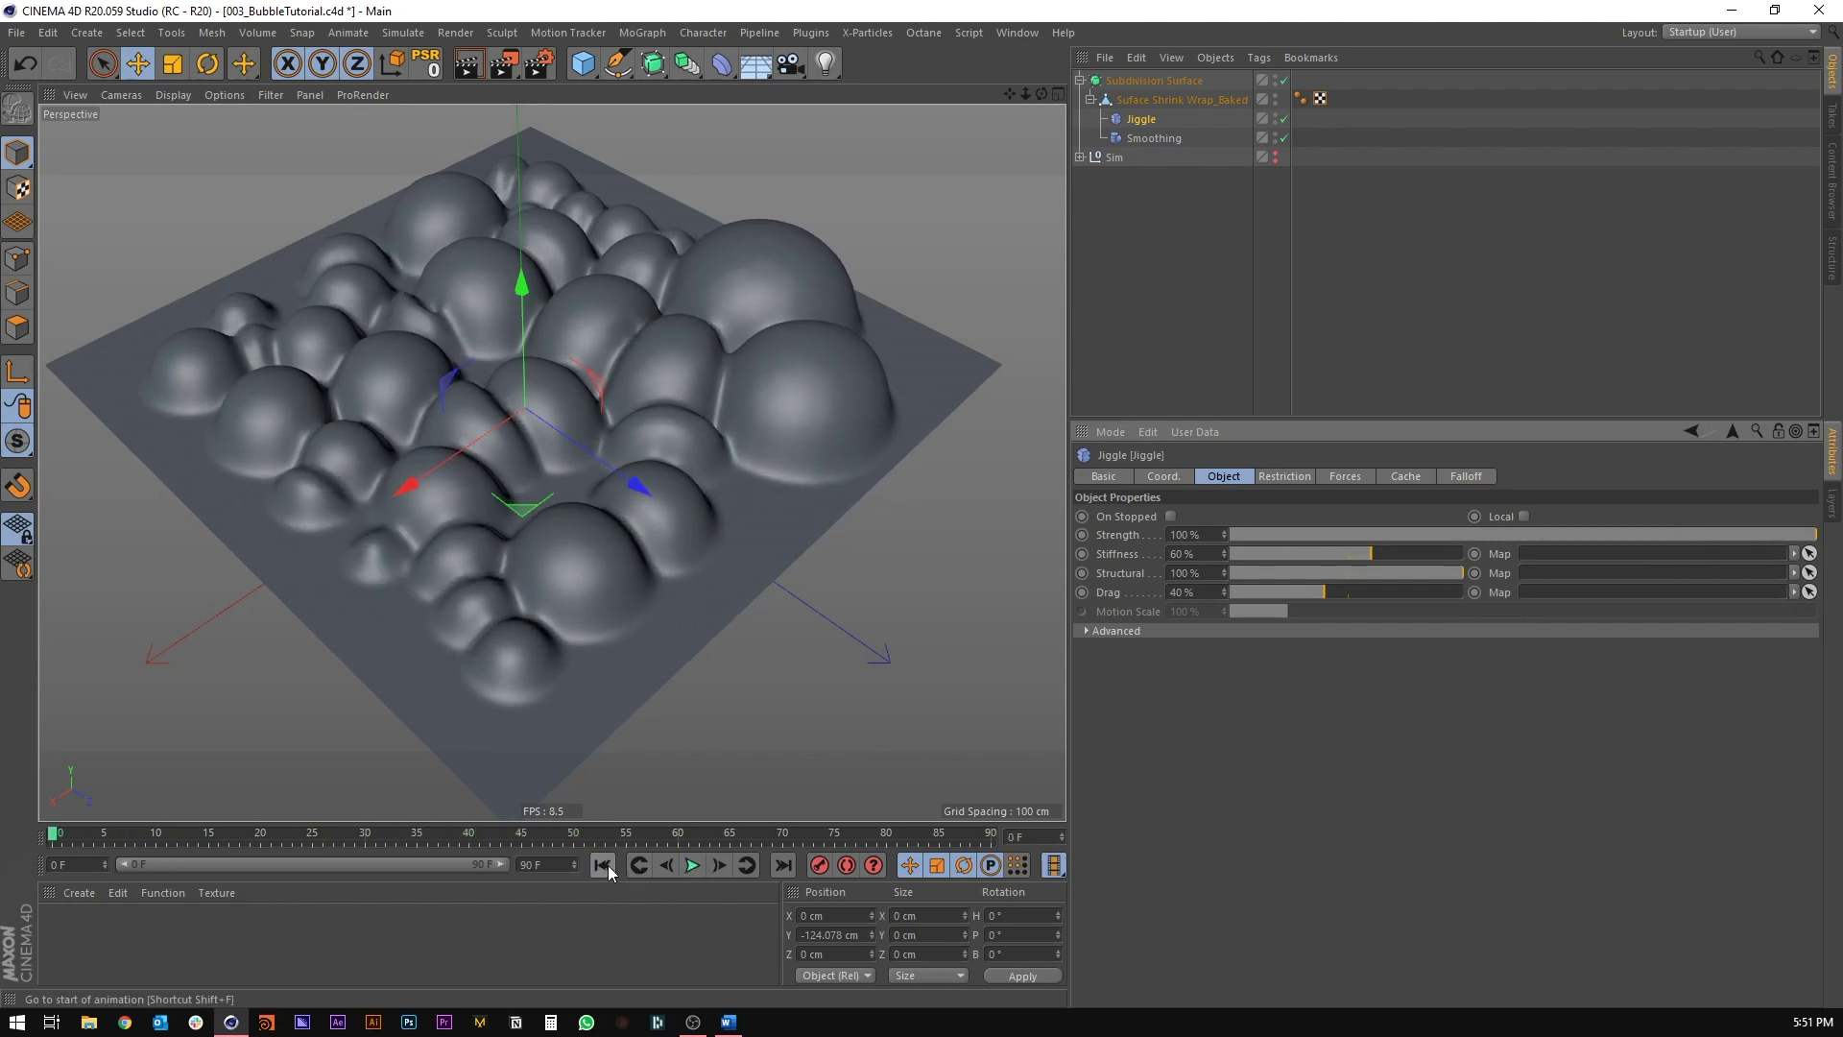
left_click(605, 866)
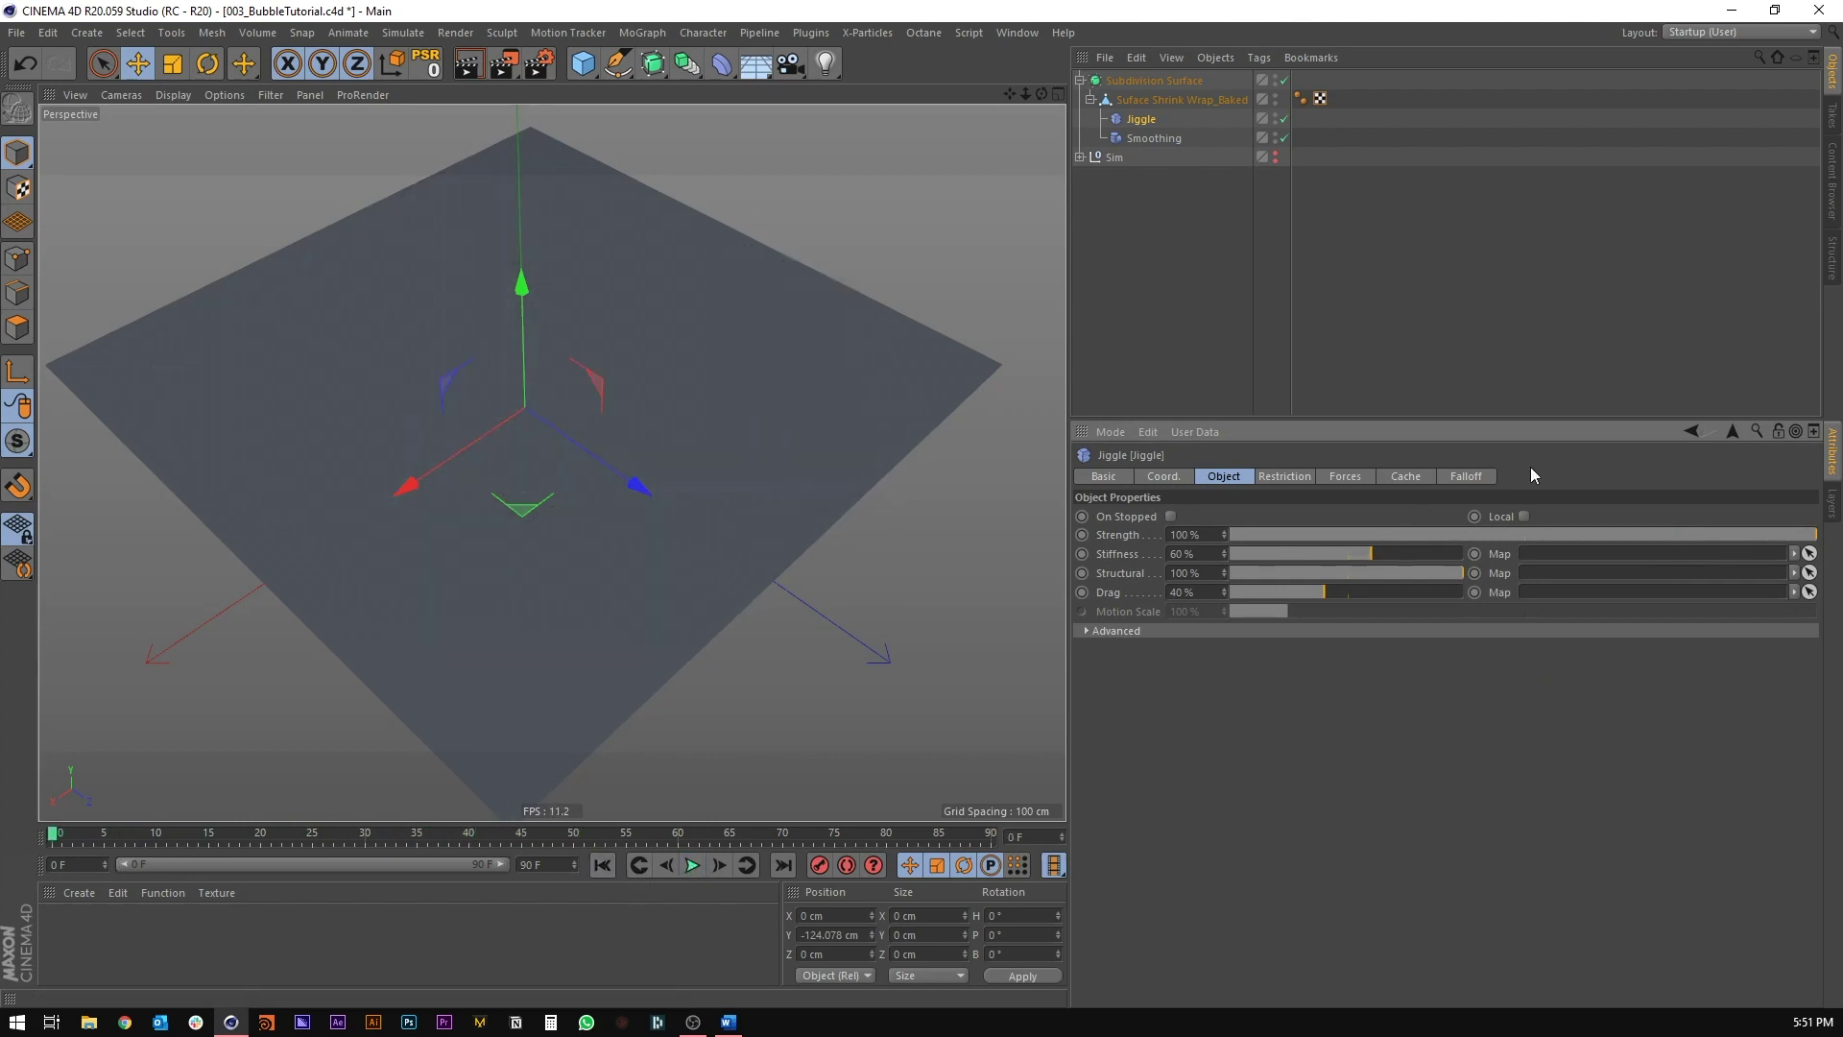
Step: Calculate the Jiggle deformer's cache, stop playback and return to the first frame
left_click(1419, 477)
left_click(1239, 558)
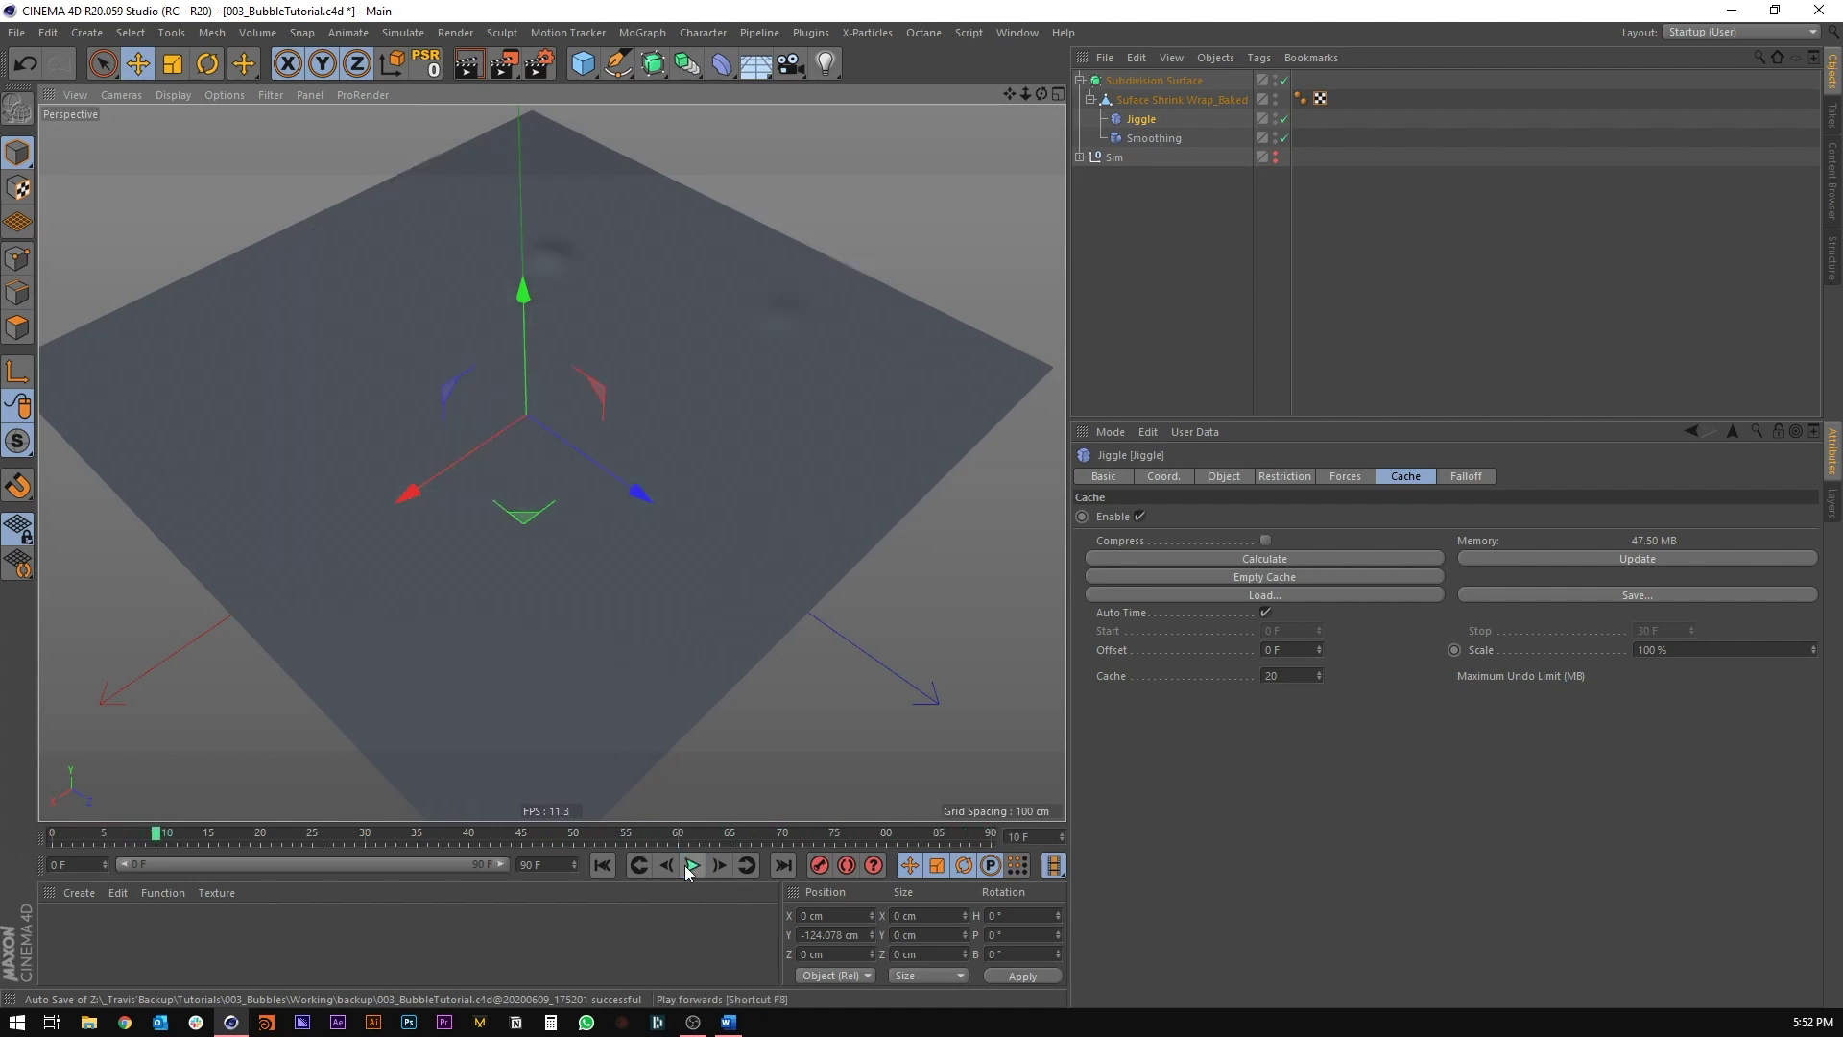
left_click(691, 865)
left_click(602, 865)
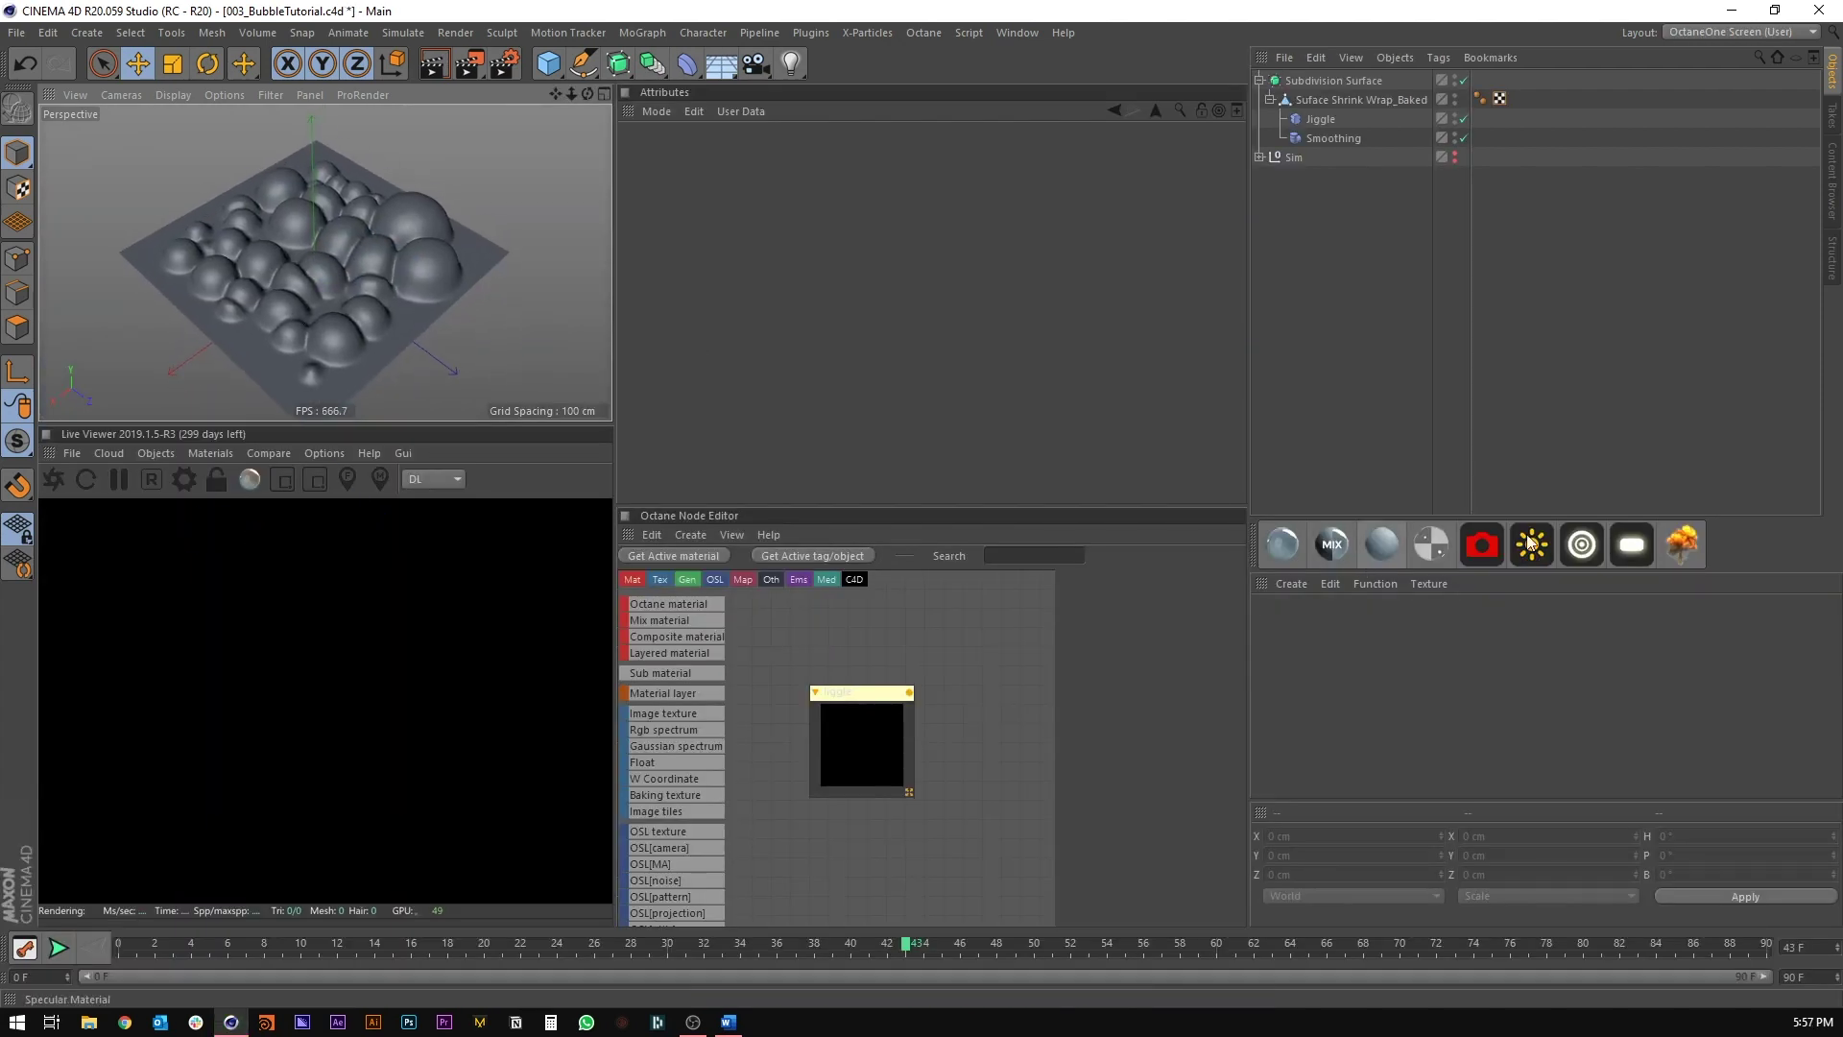
Step: Add an Octane camera and set the render output height to 1280 pixels for a square frame
left_click(1485, 544)
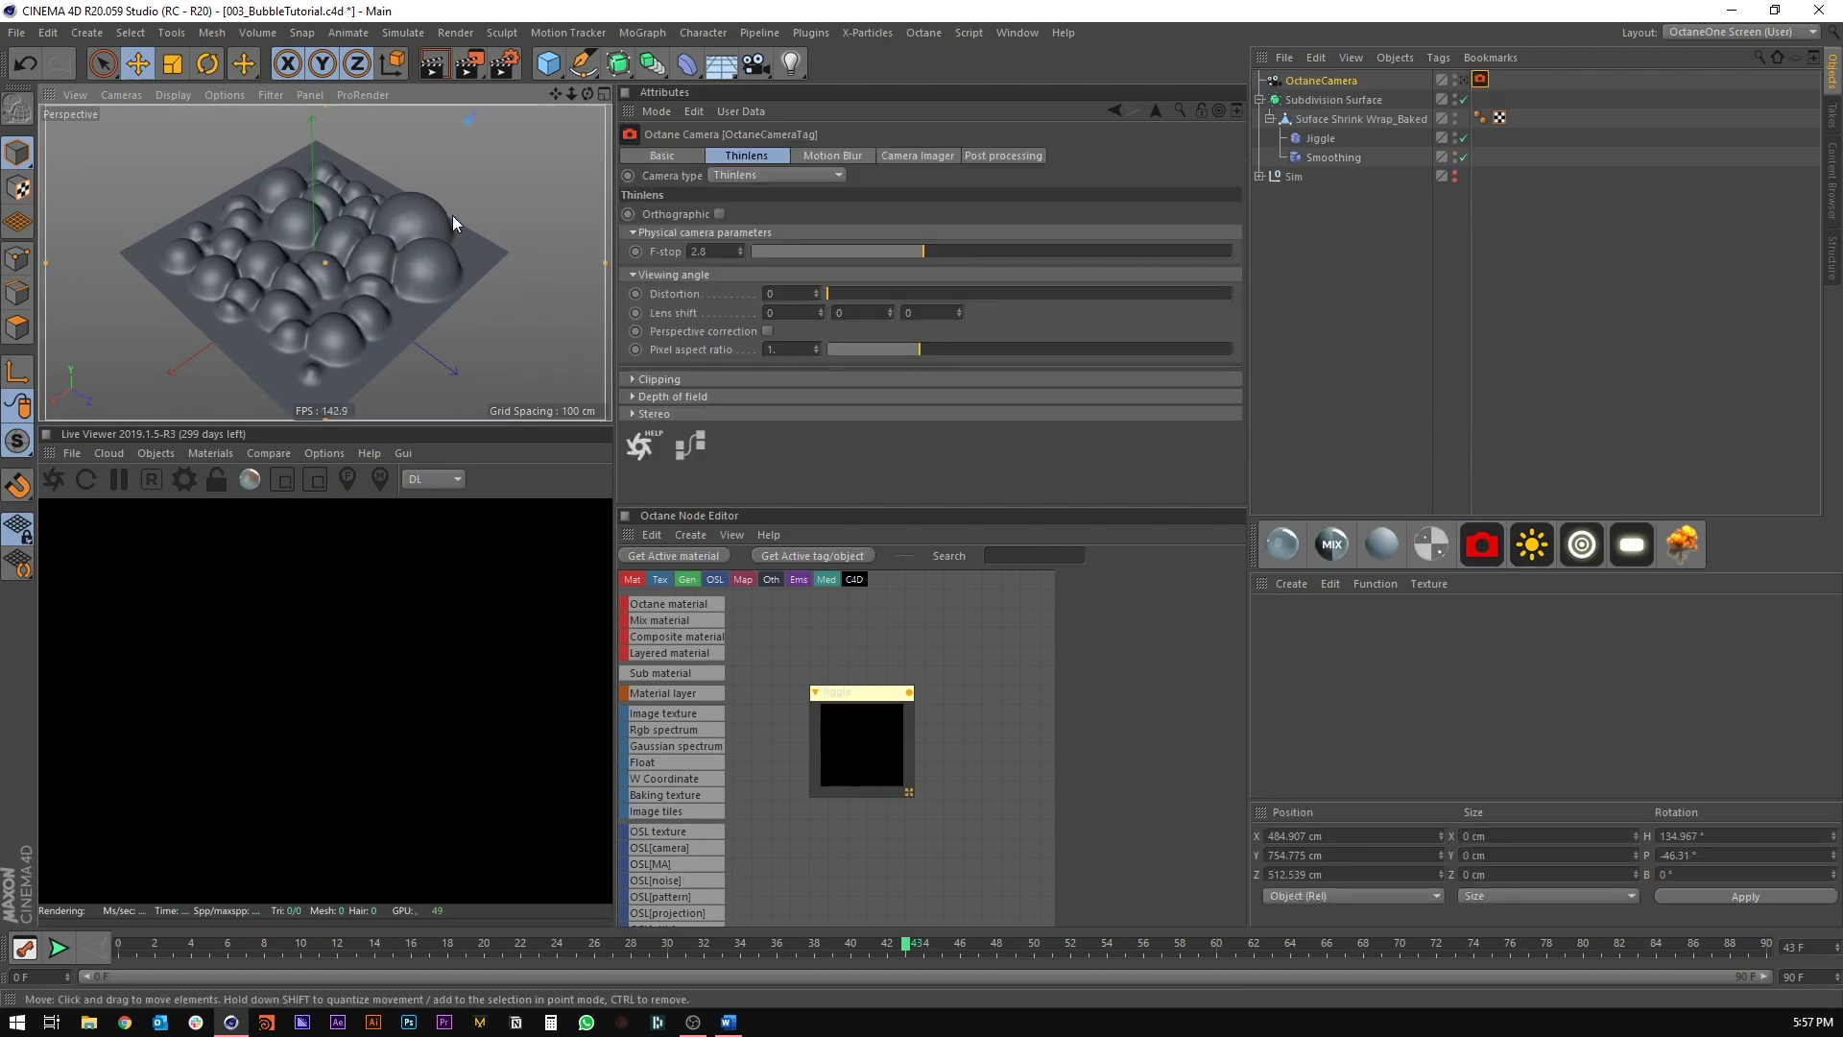
left_click(506, 65)
left_click_drag(849, 155, 805, 163)
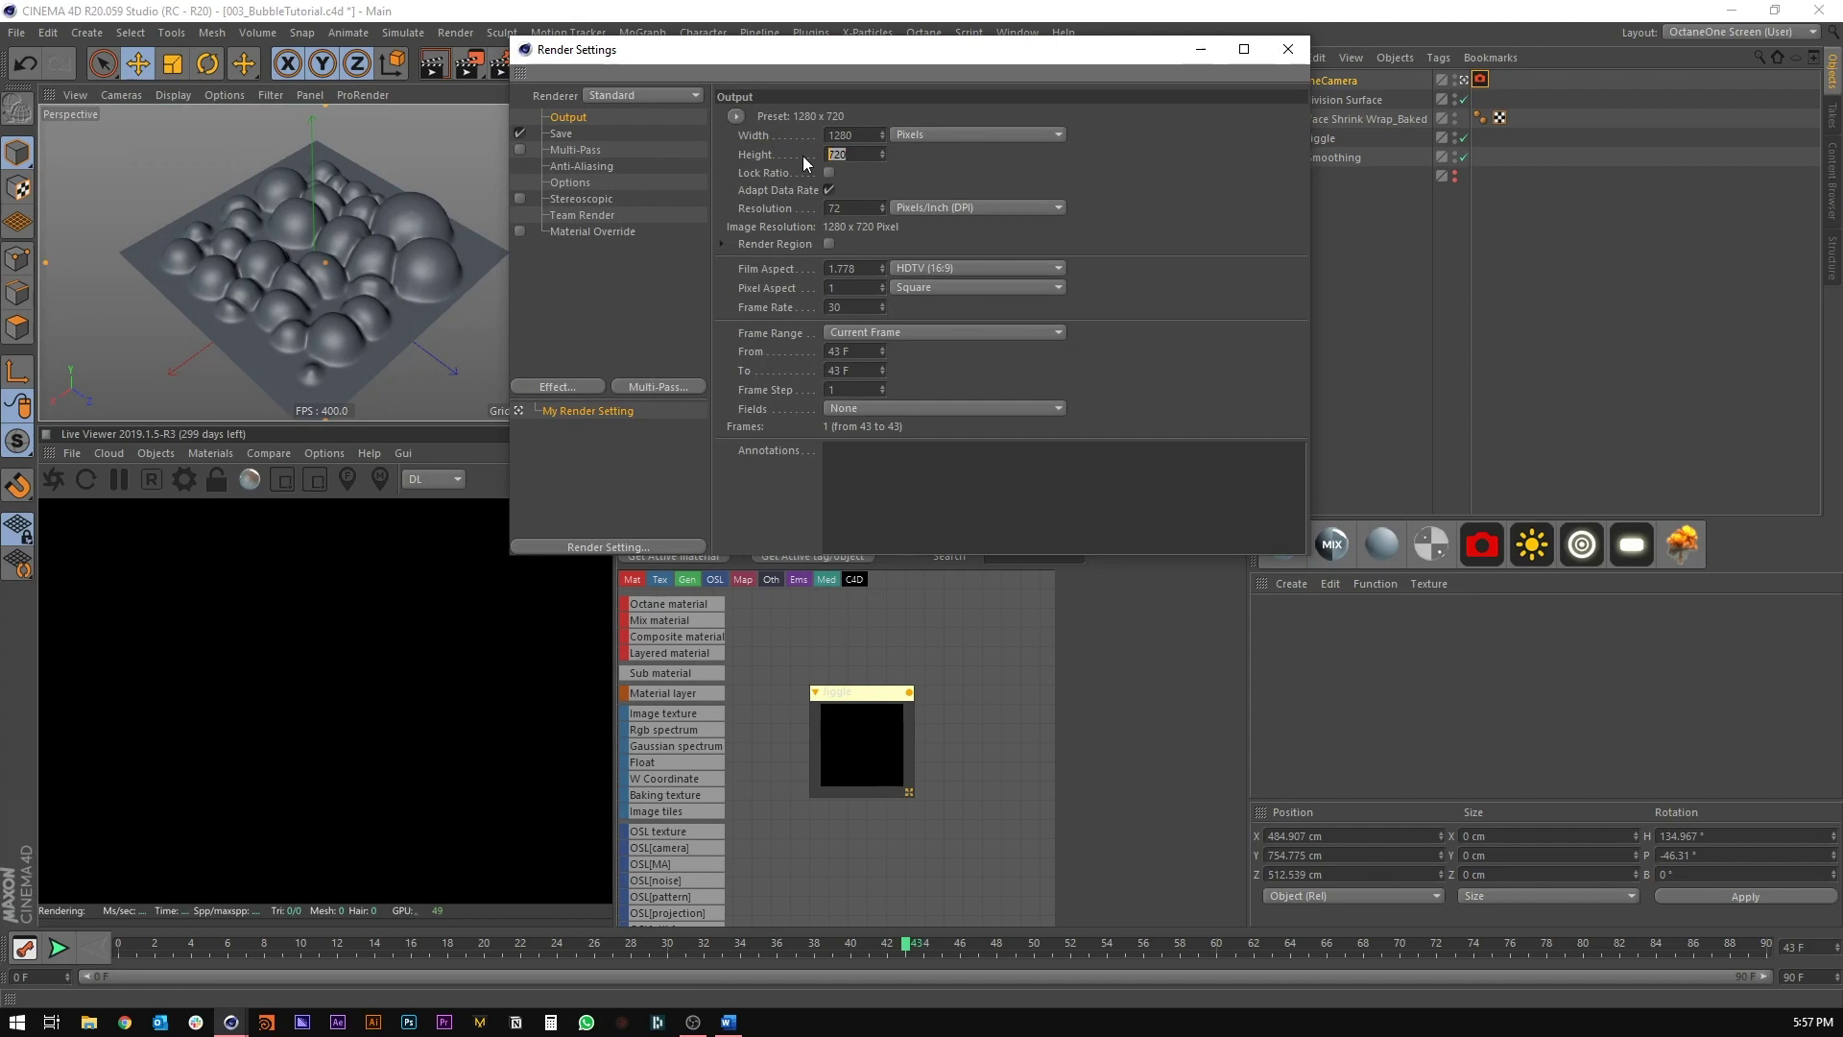
type("1281")
key("Return")
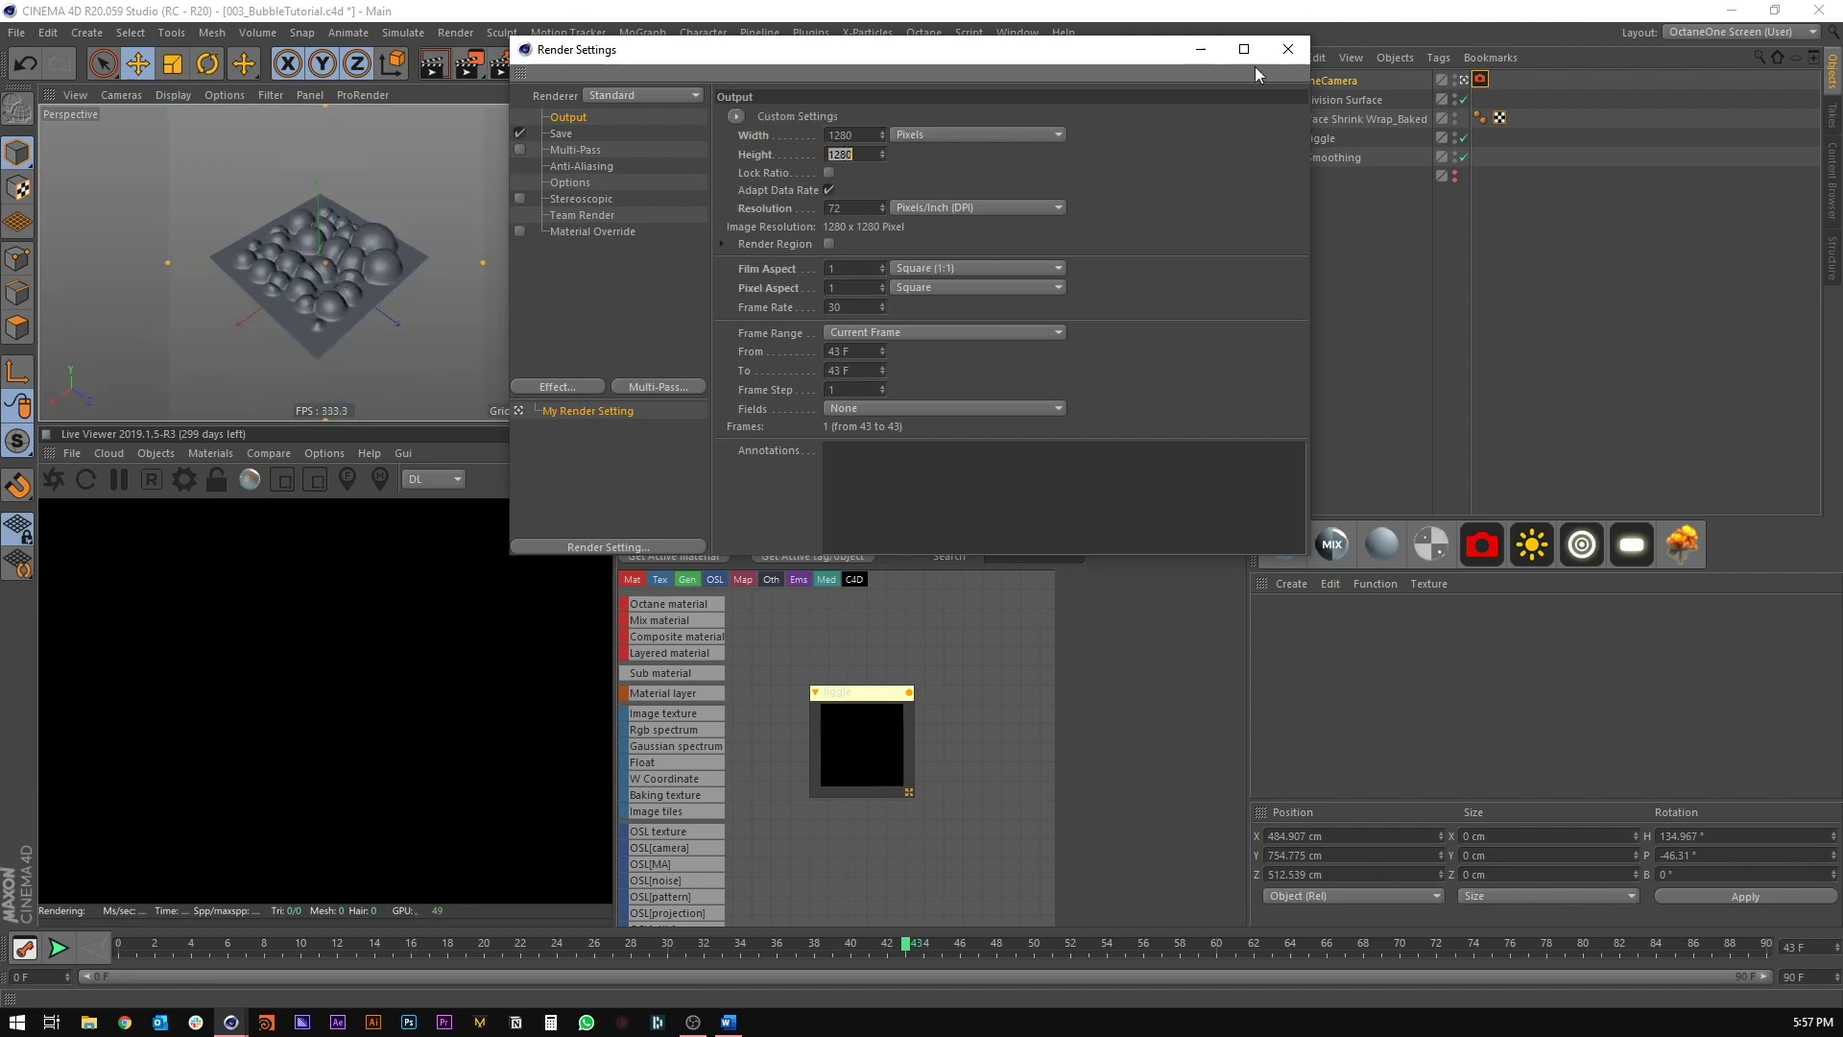
left_click(1288, 49)
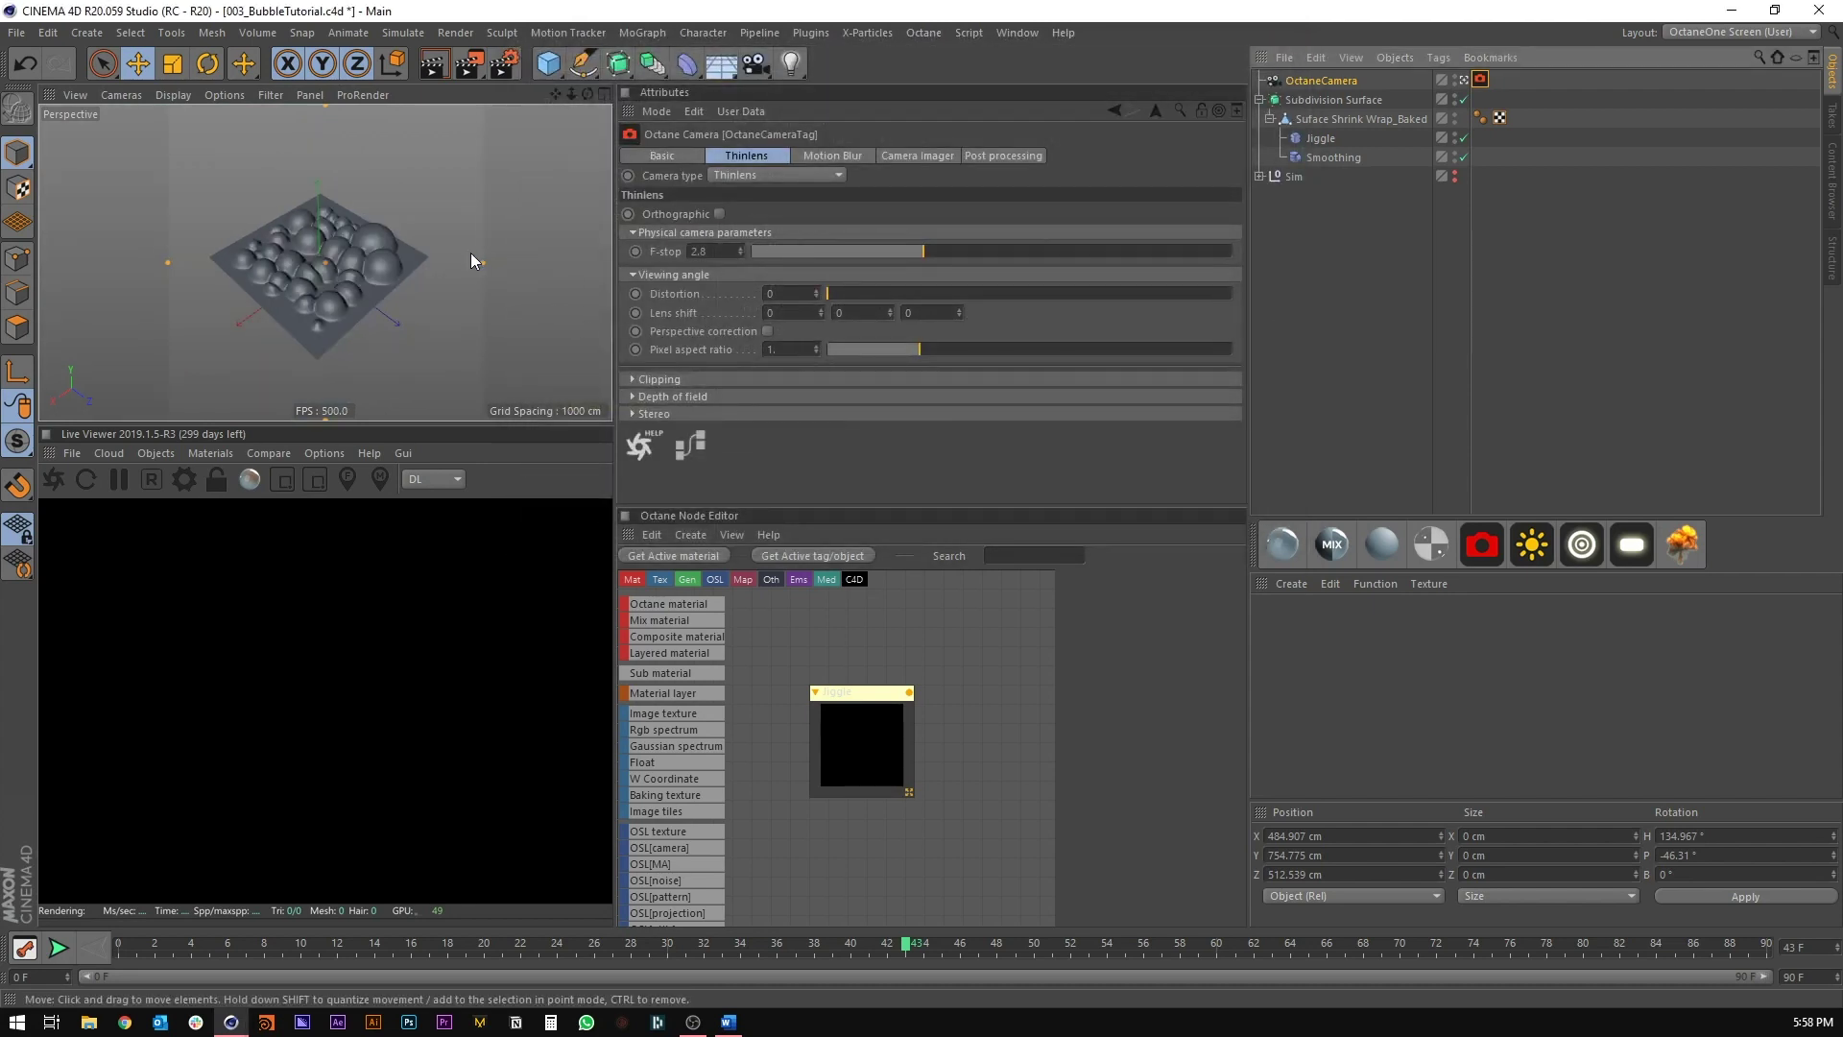
Step: Move the camera view in on the bubbles and set the viewport's tinted border opacity to 100%
right_click_drag(478, 263, 366, 255, "alt")
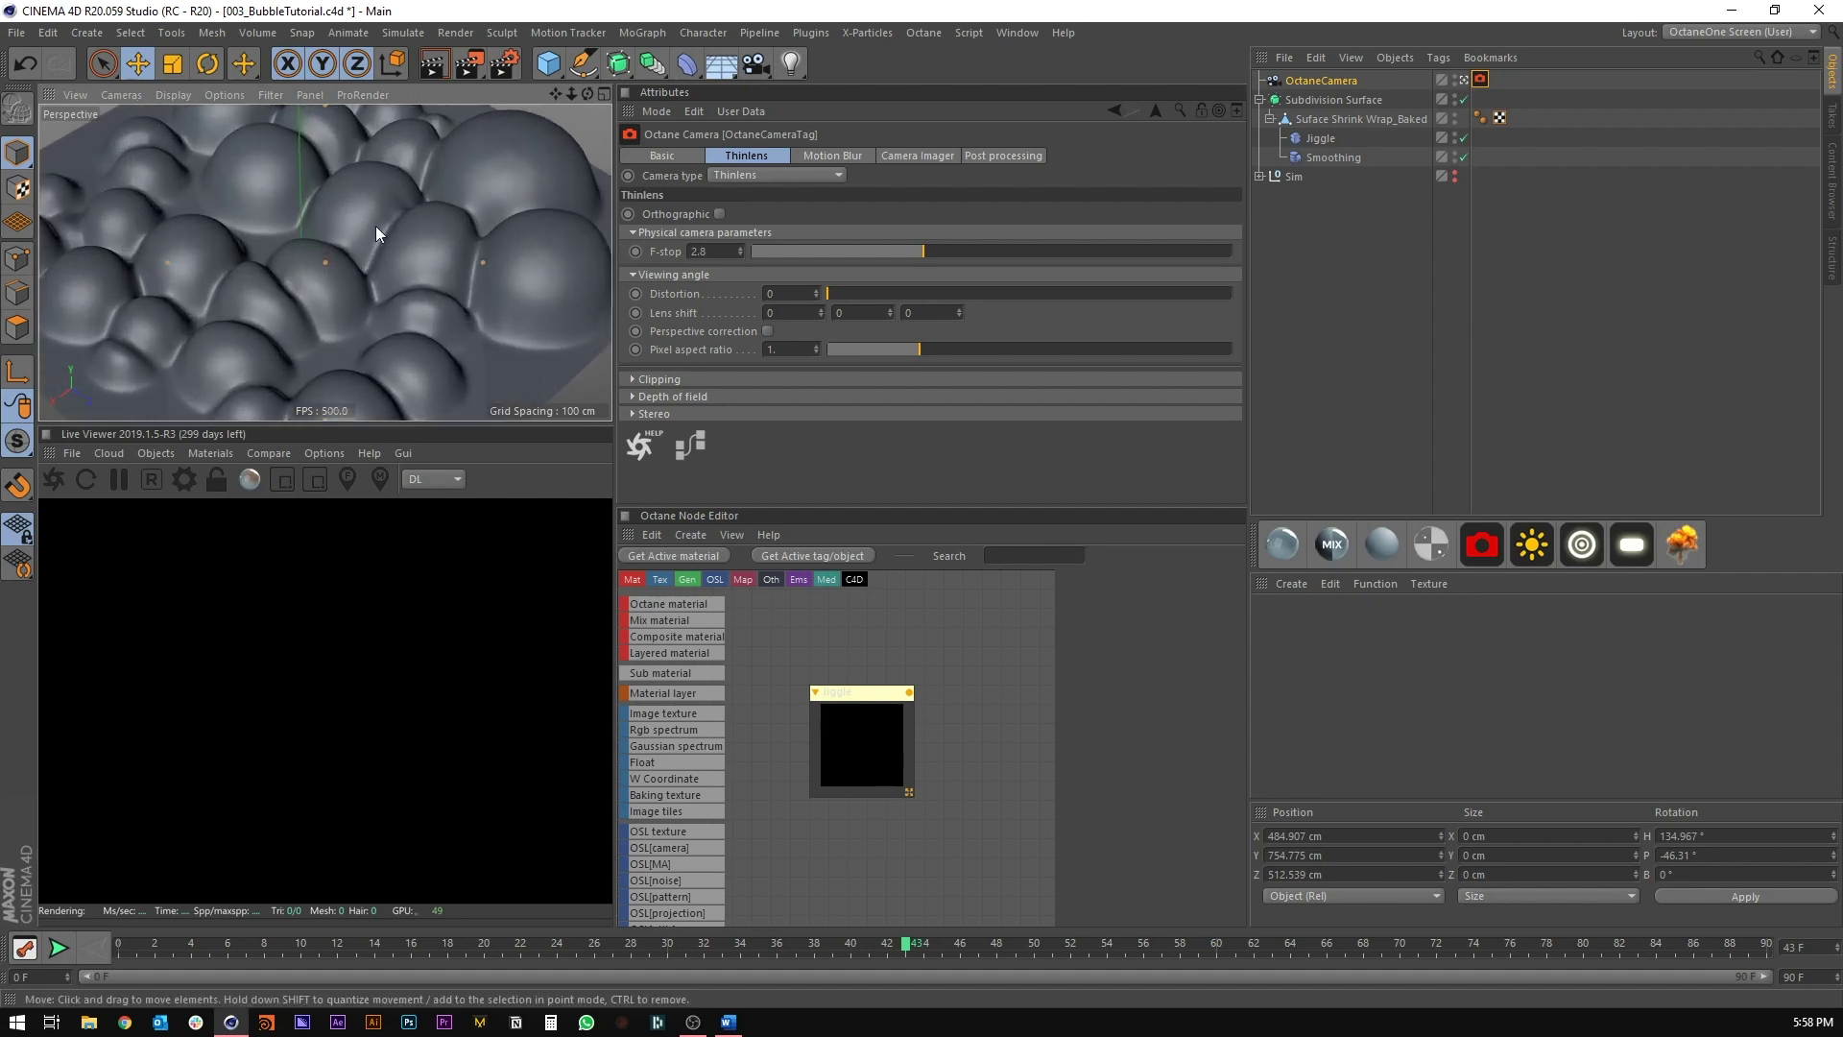
key("shift+v")
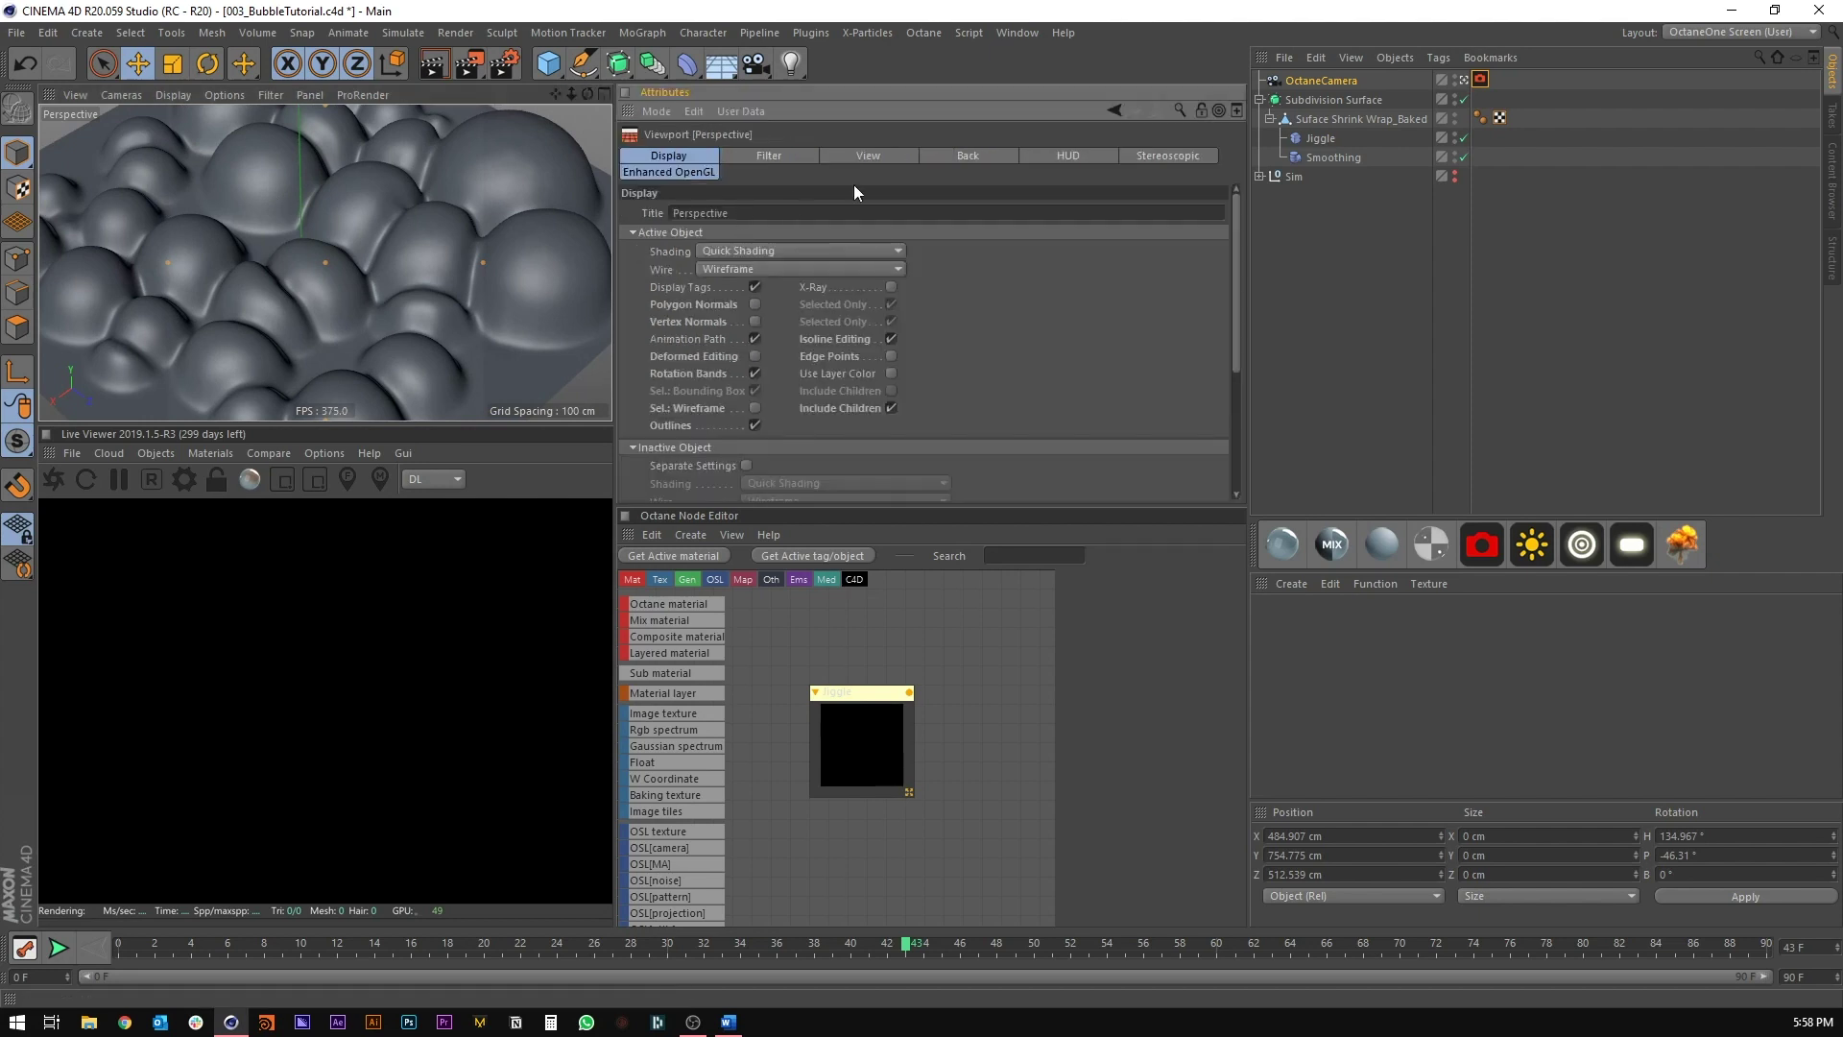
left_click(870, 156)
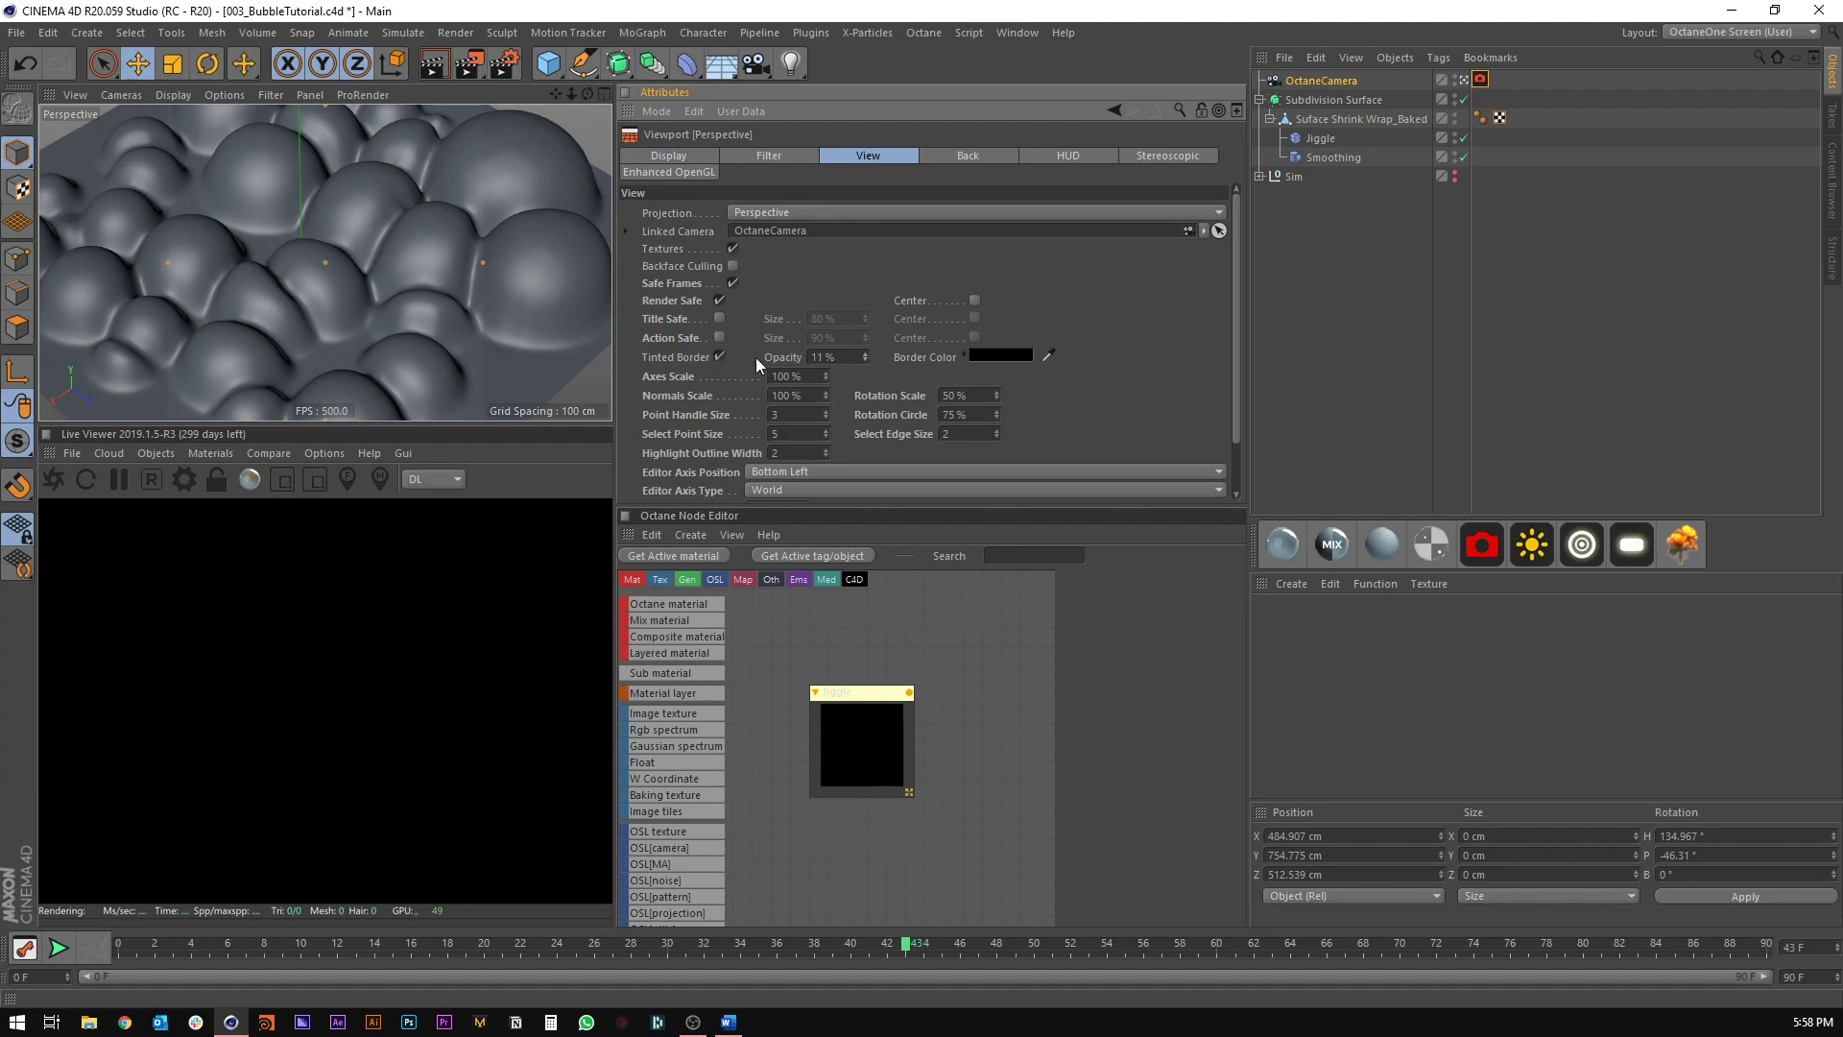
left_click_drag(866, 358, 866, 272)
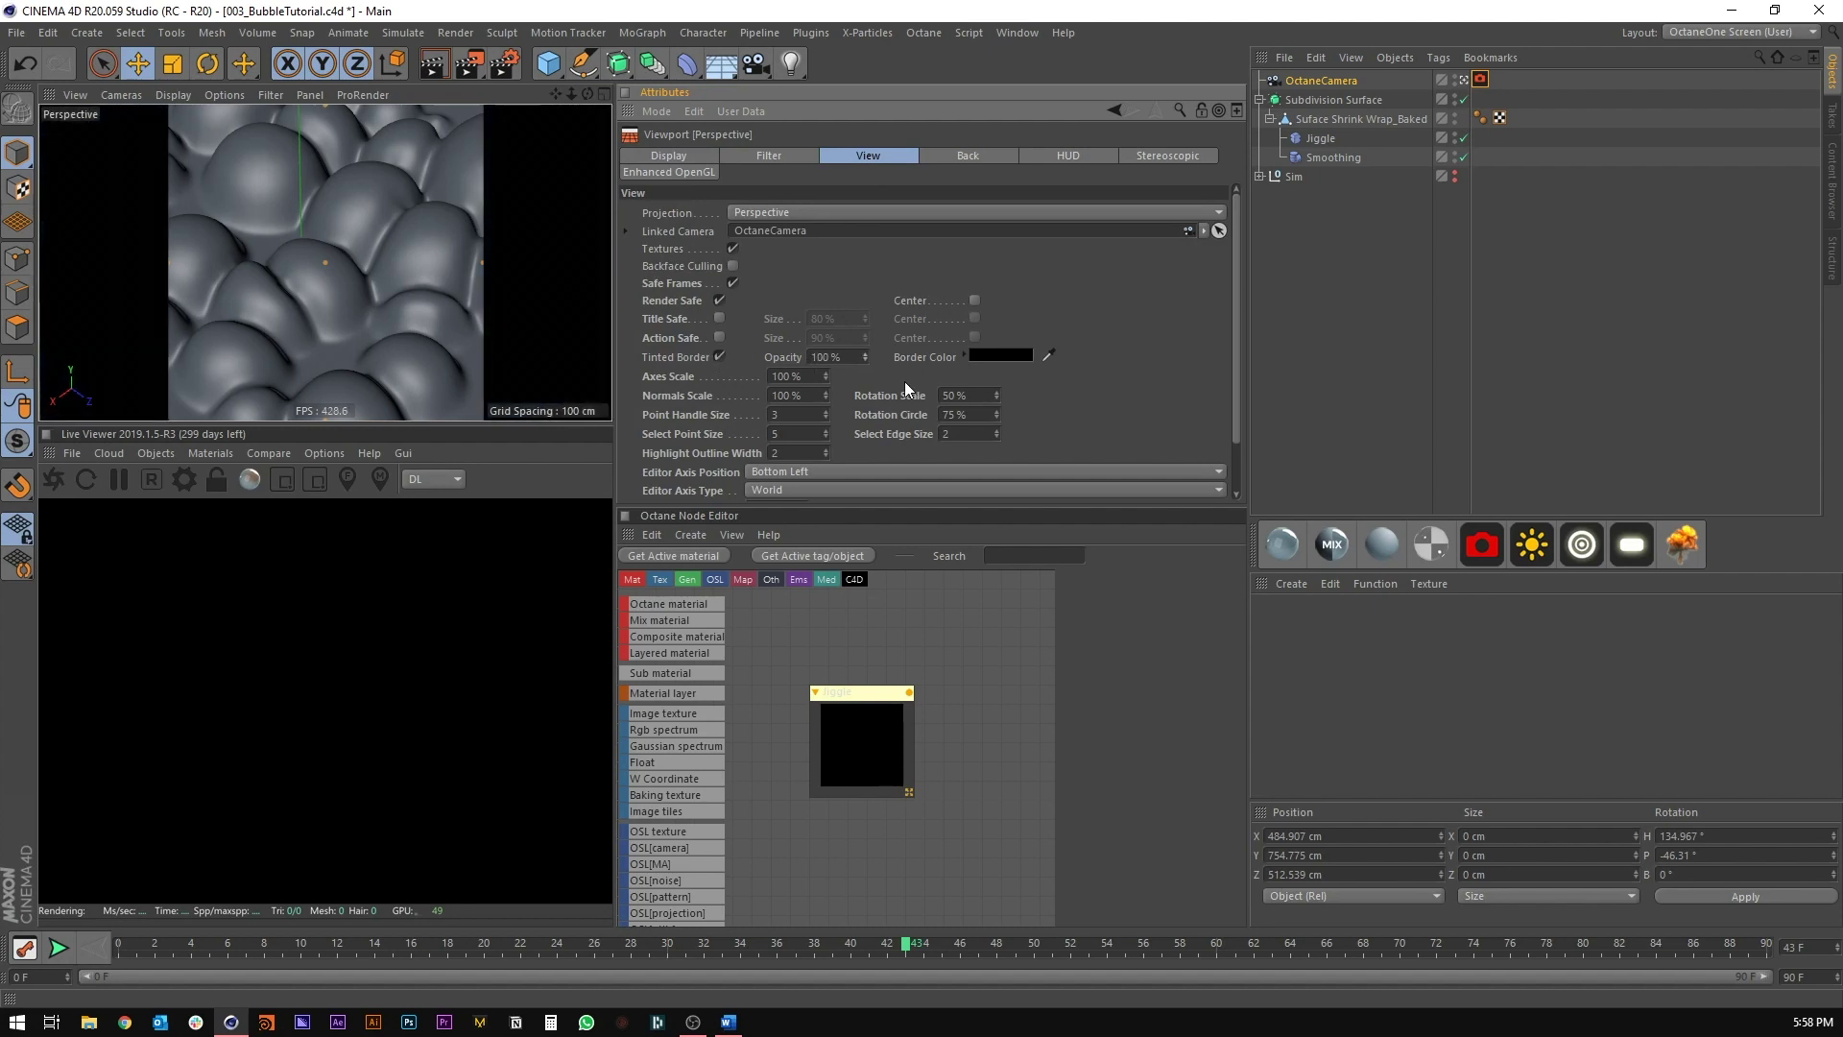
Step: Frame the Octane camera steeply from above, close on the bubbles, and set the timeline to frame 35
left_click_drag(344, 245, 372, 334, "alt")
scroll(373, 334, "up", 5)
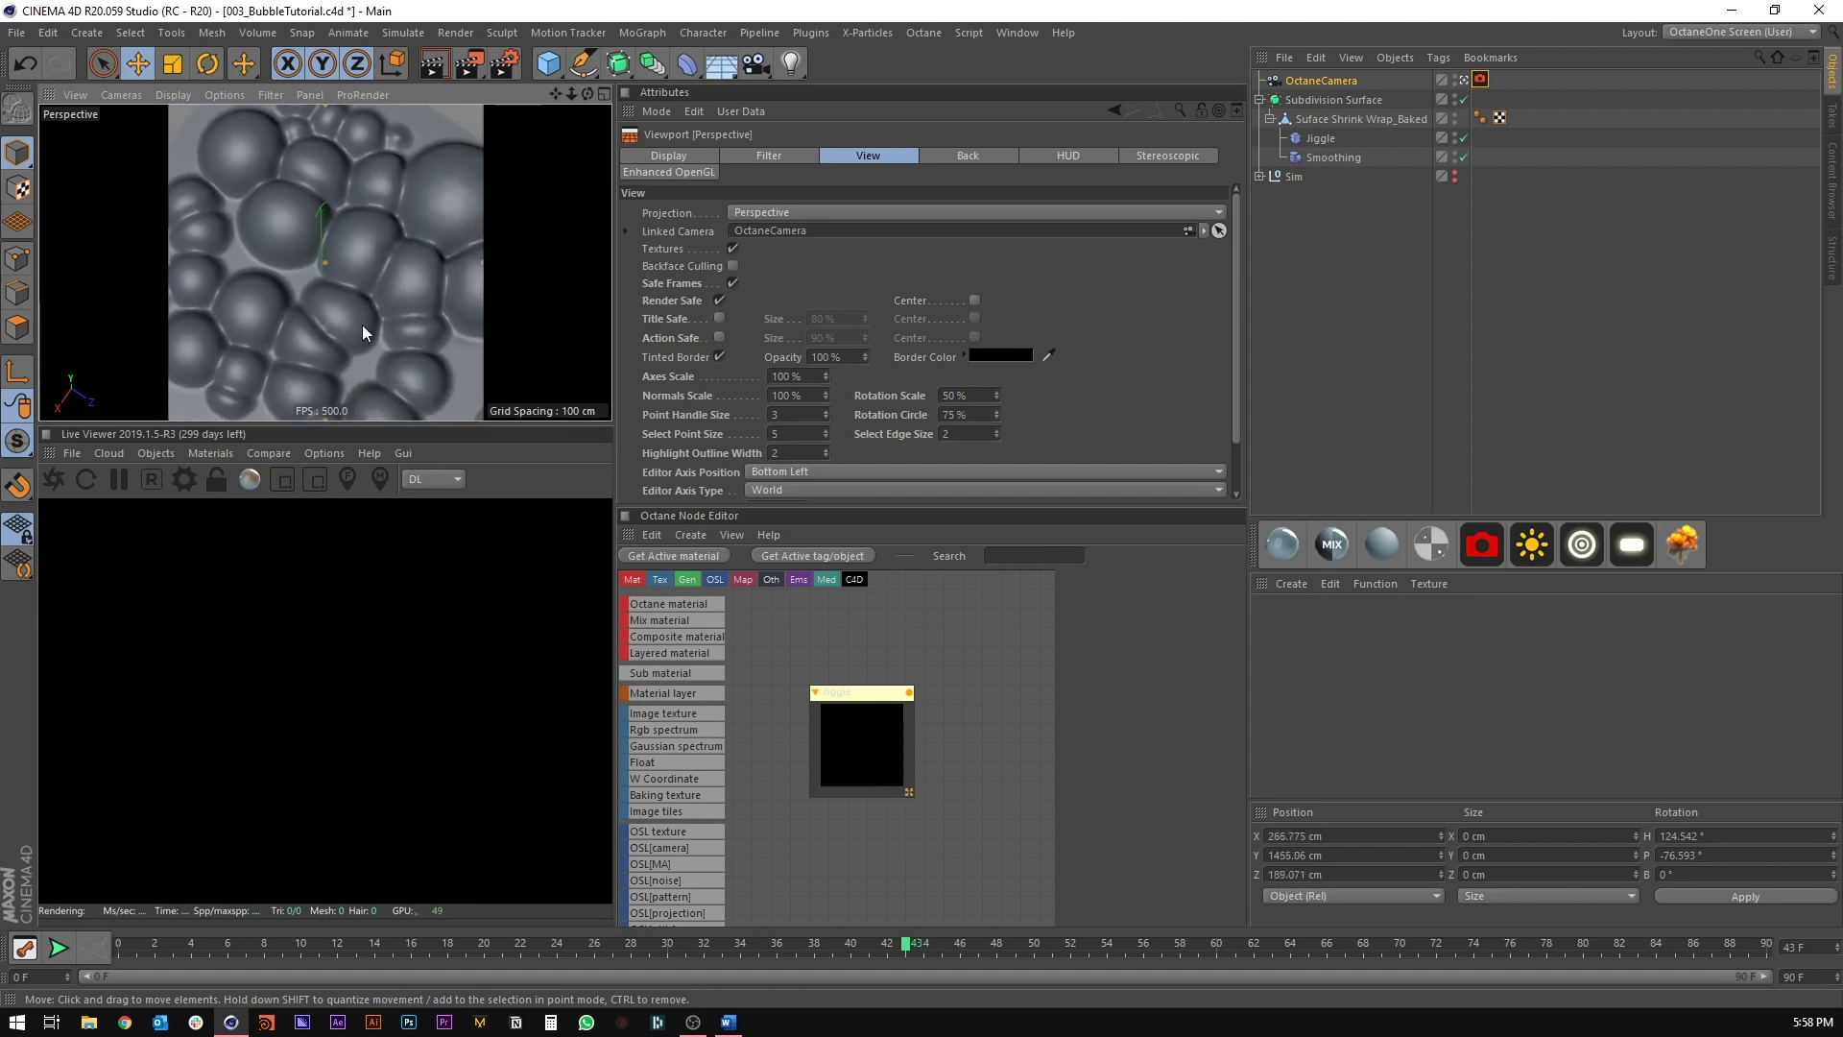
scroll(347, 292, "up", 3)
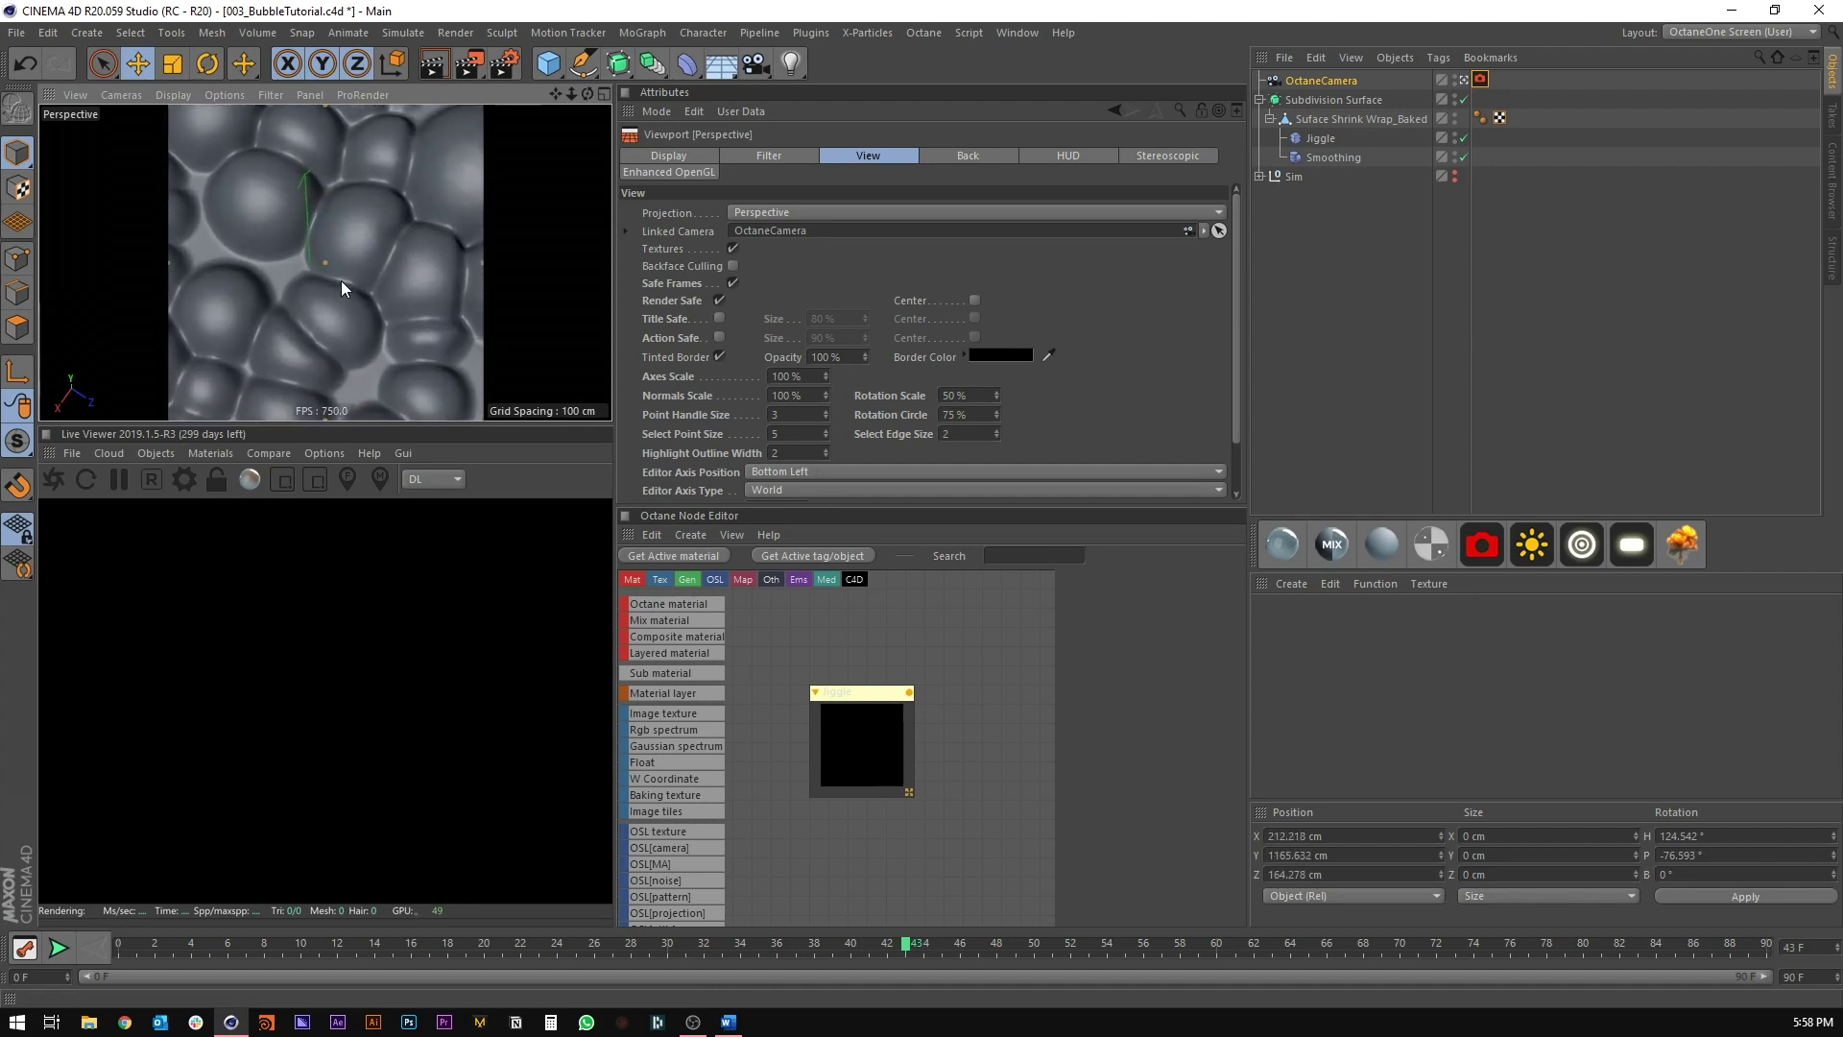
left_click_drag(321, 273, 261, 271, "alt")
left_click_drag(257, 950, 766, 945)
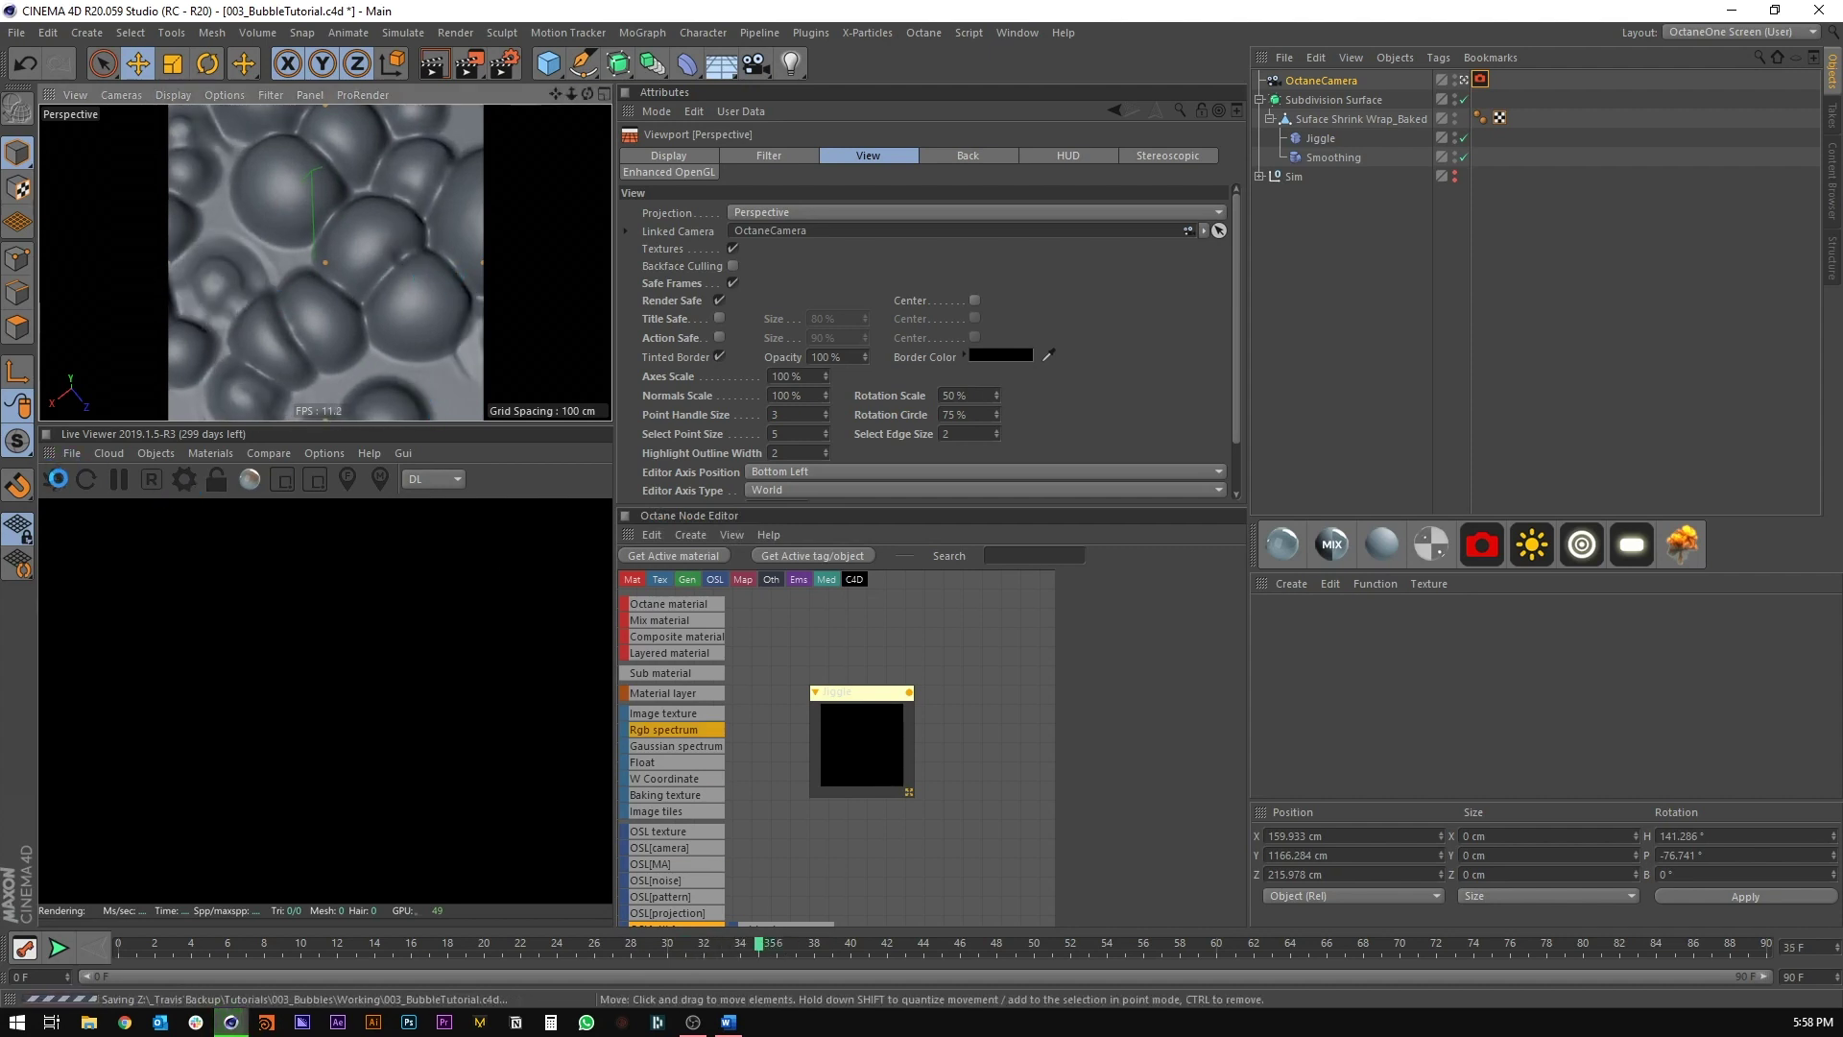
Step: Start the Octane live render, narrow the Live Viewer and switch its kernel to path tracing (PT)
left_click(57, 478)
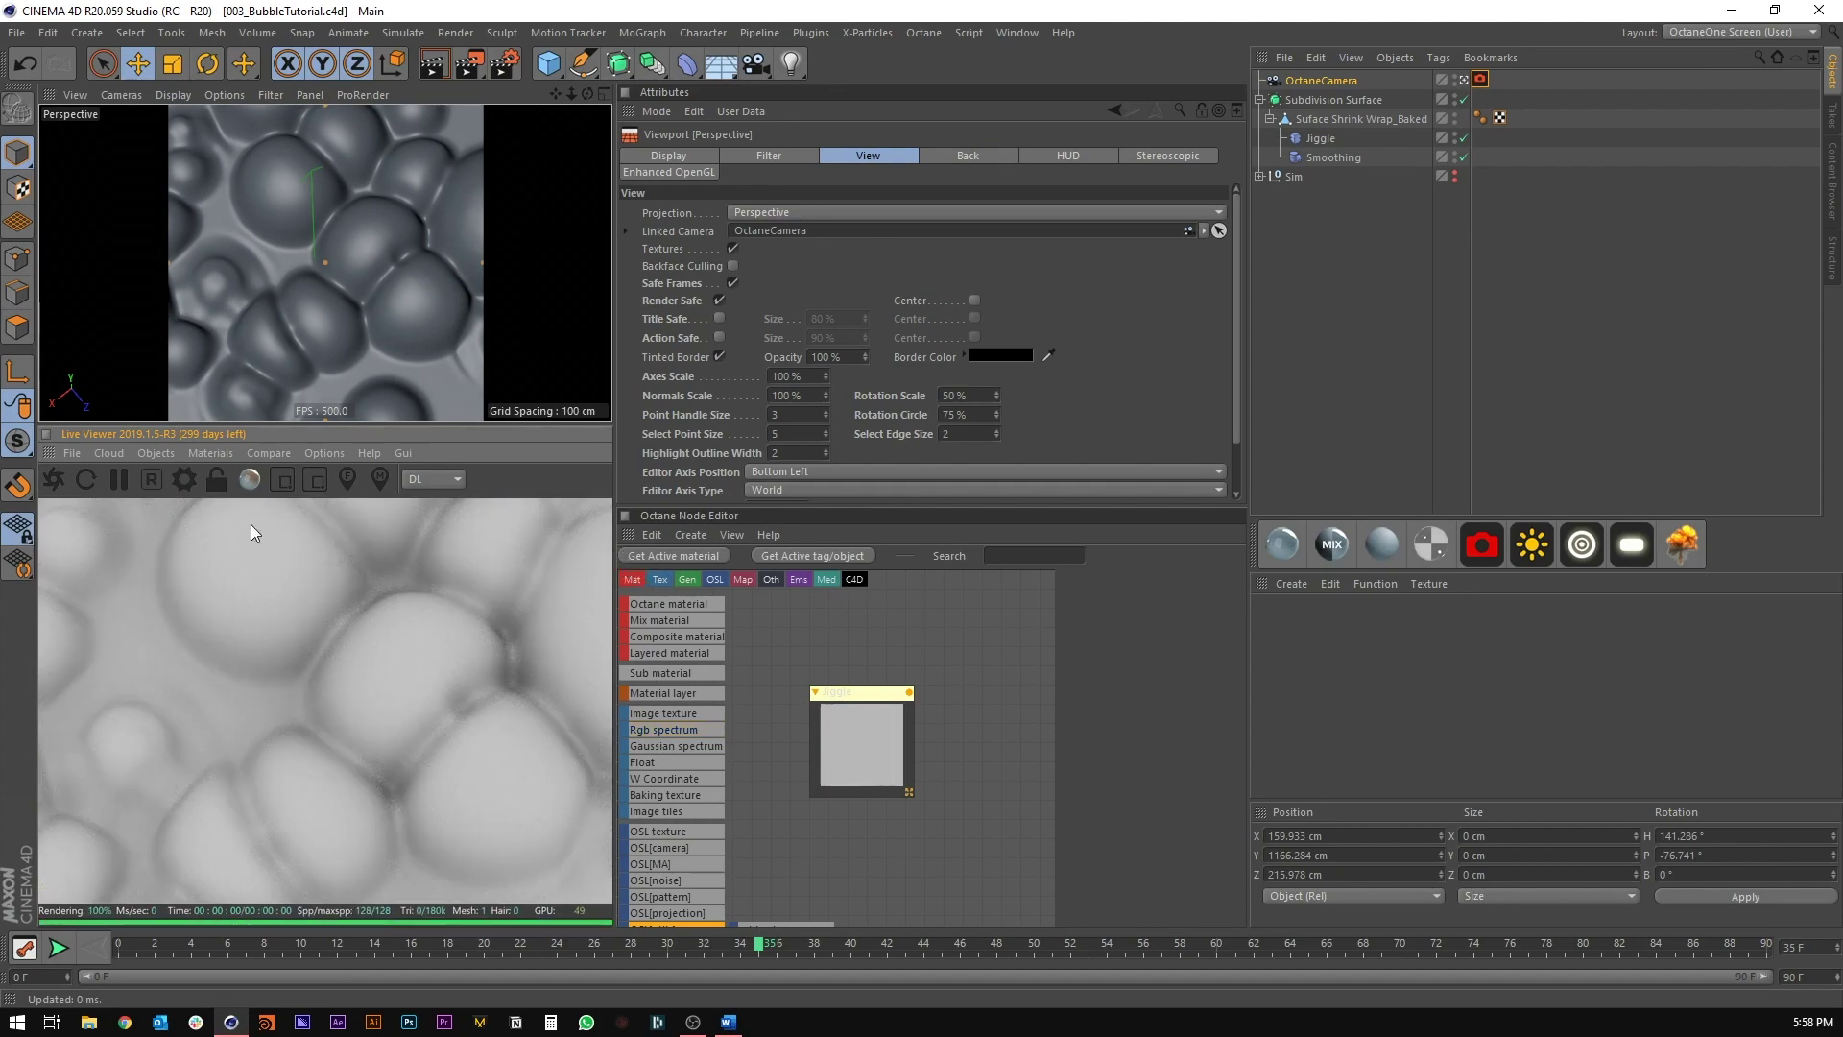
left_click_drag(616, 543, 460, 542)
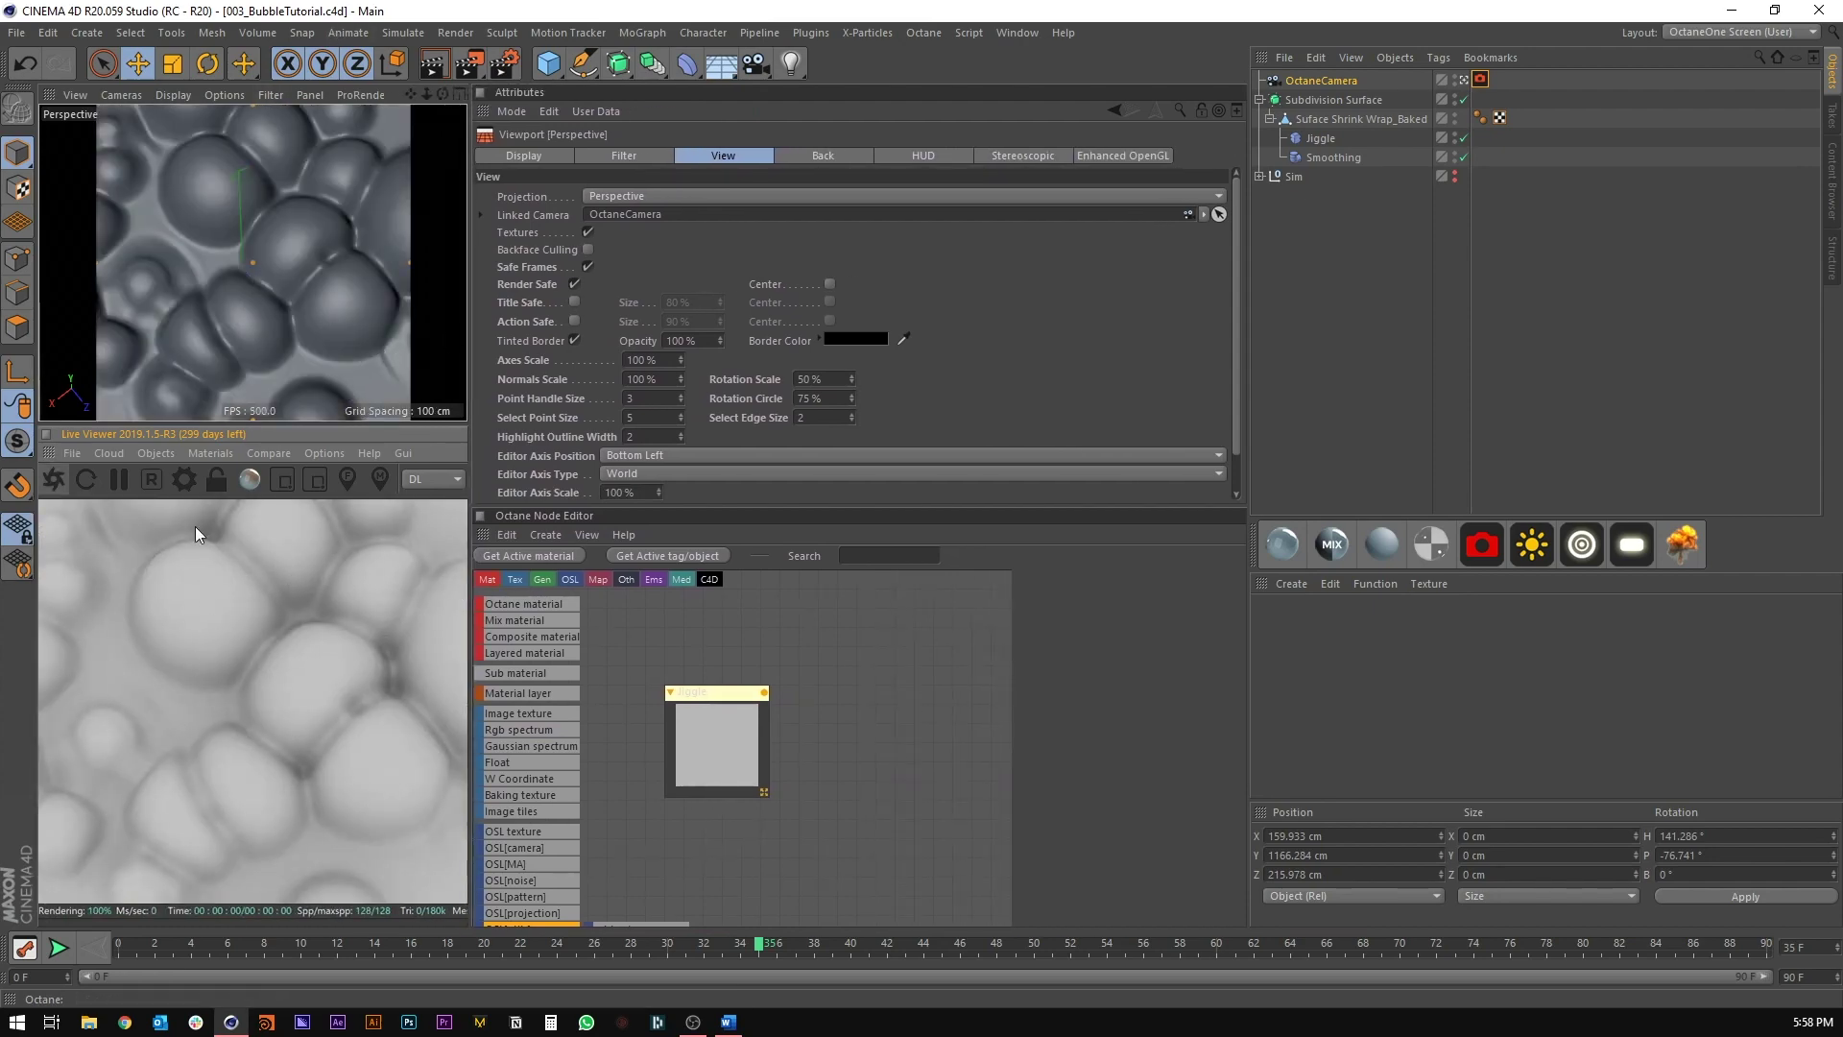
left_click(422, 479)
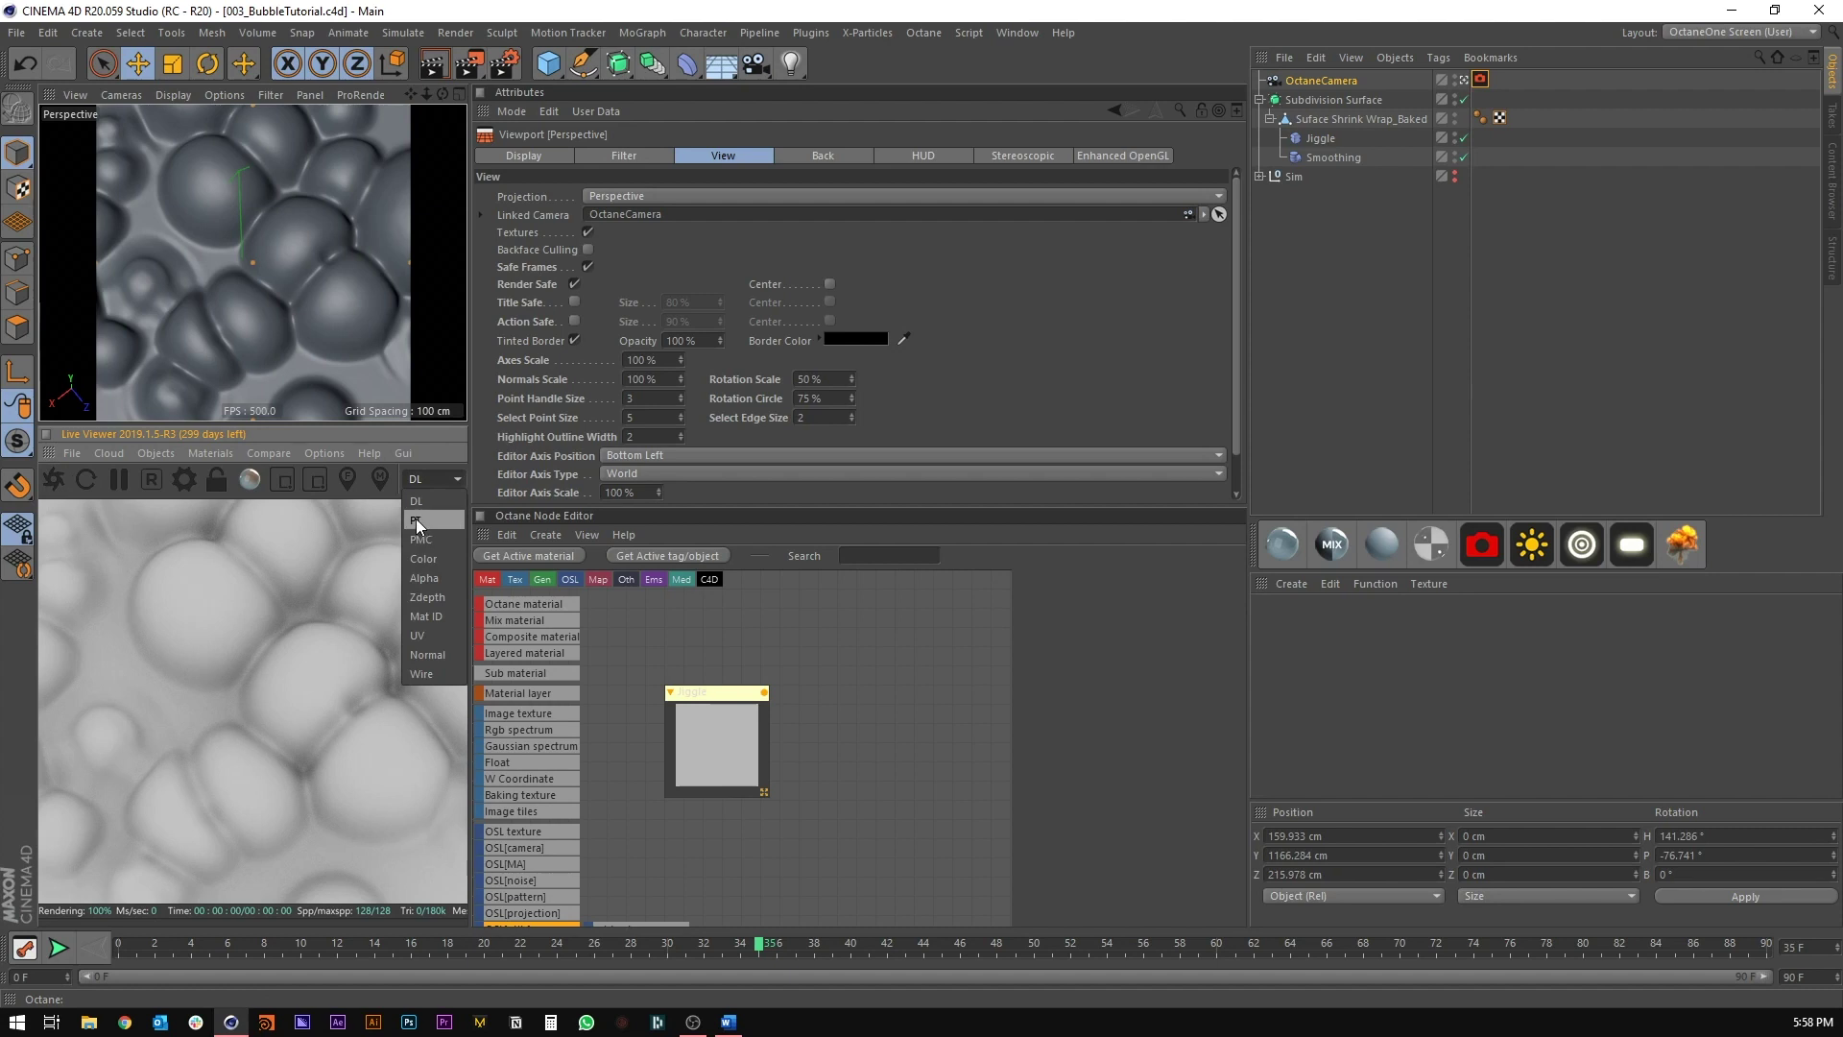
left_click(417, 520)
Step: Set the path tracing kernel to 150 max samples and a GI clamp of 1, and save the scene
left_click(190, 480)
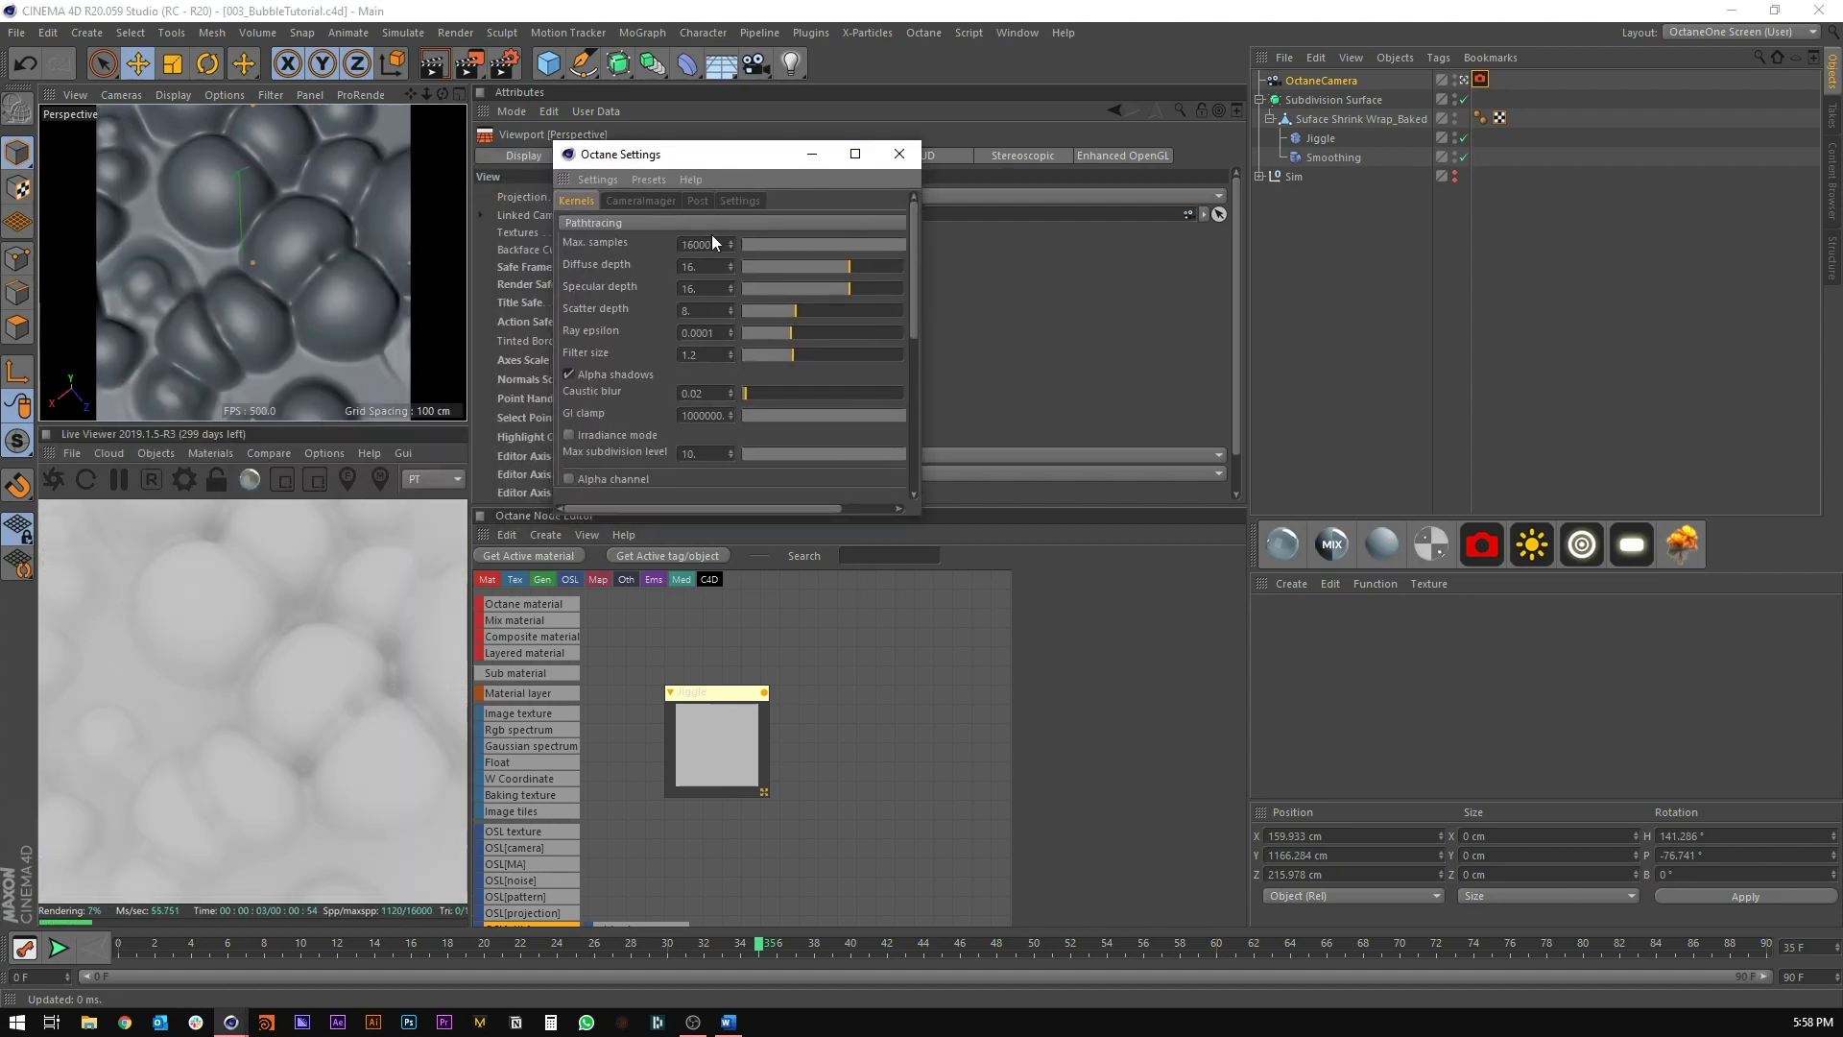
left_click(703, 244)
type("150")
key("Tab")
key("Tab")
key("Tab")
key("Tab")
key("Tab")
key("Tab")
key("Tab")
key("Tab")
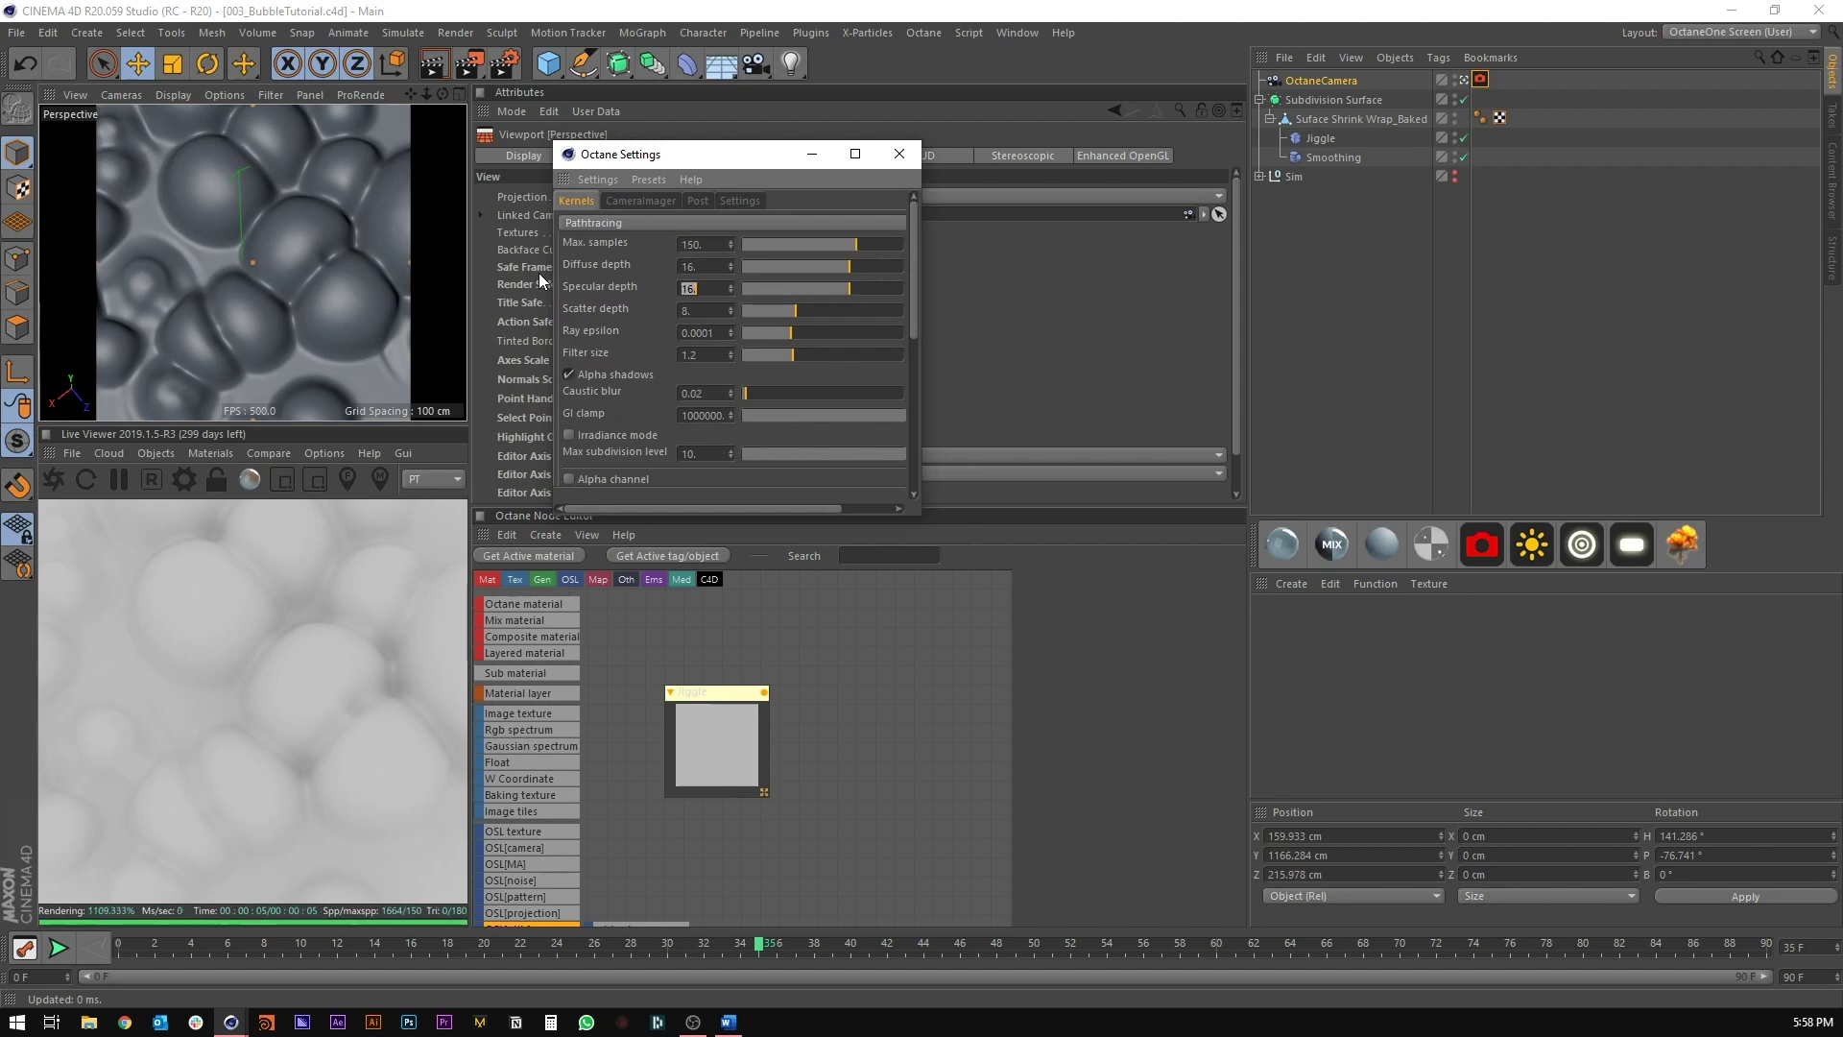
type("1")
key("Return")
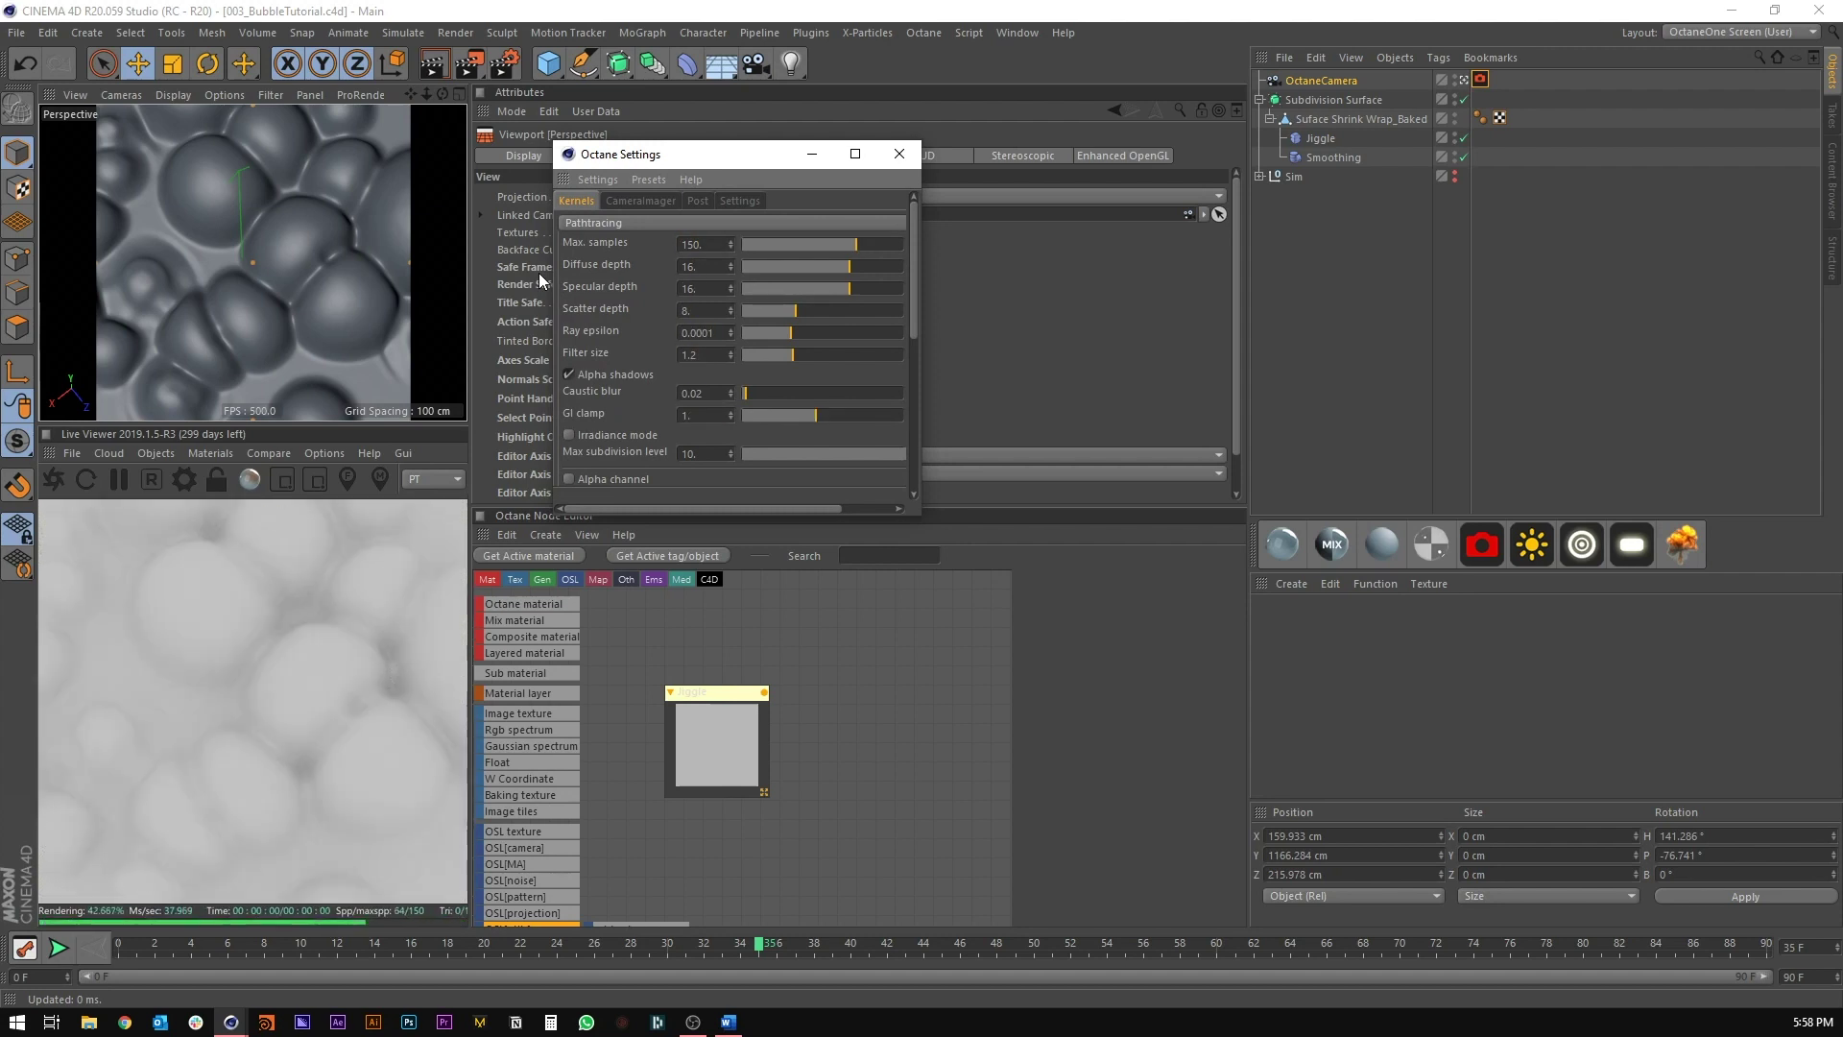
left_click(898, 153)
left_click(1320, 298)
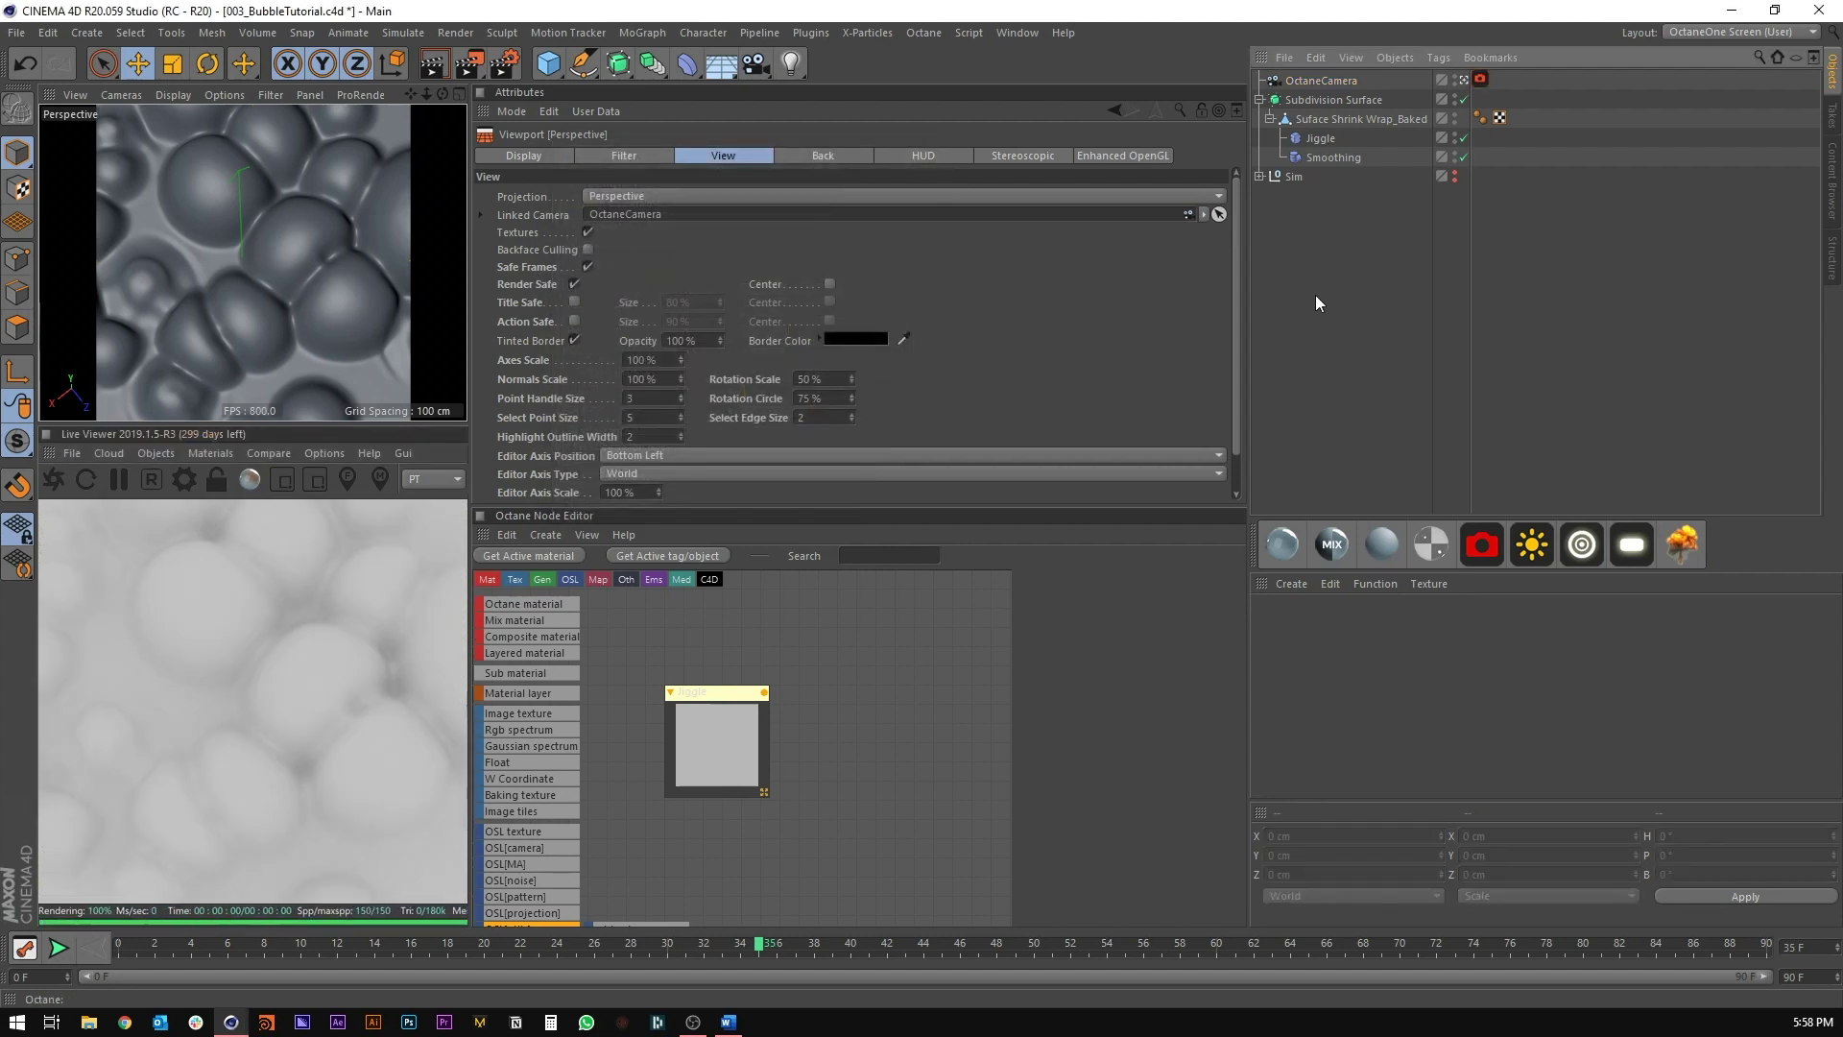
key("ctrl+s")
Step: Change the Top viewport to a perspective projection and frame the whole bubble surface from an angle above
middle_click(234, 232)
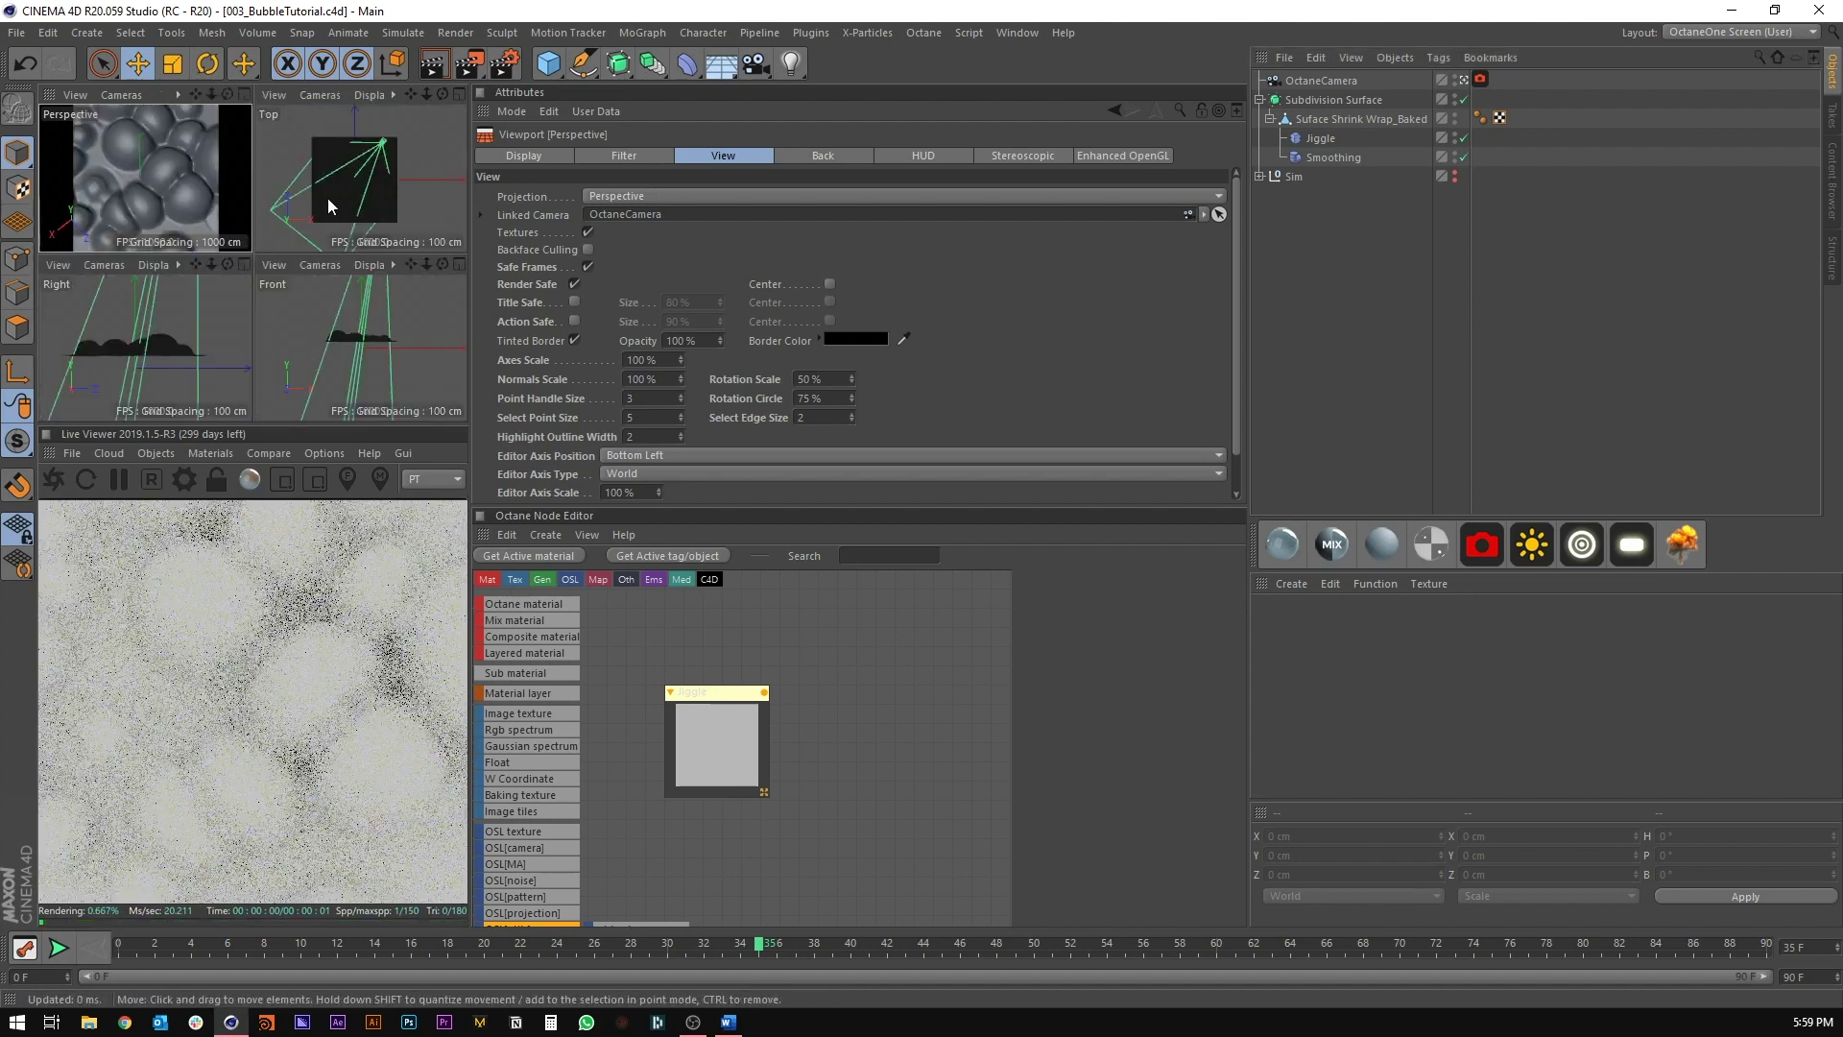
middle_click(326, 183)
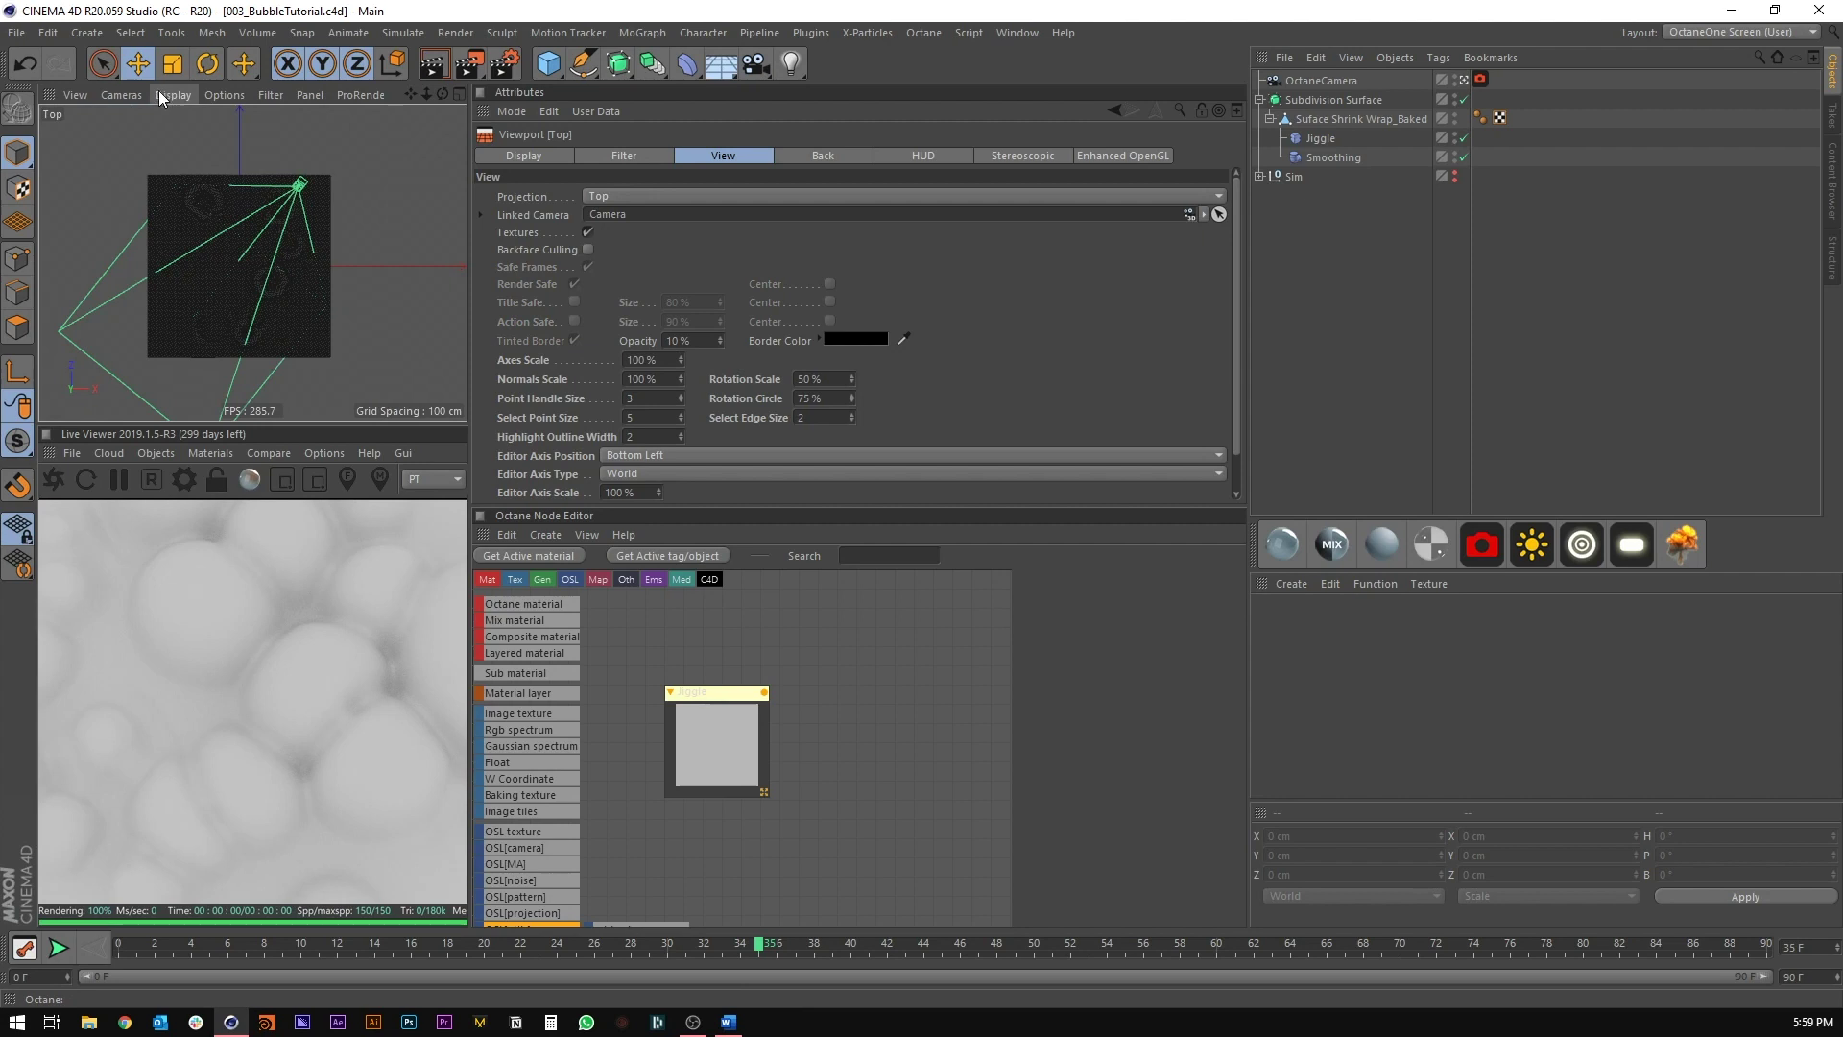
left_click(107, 95)
left_click(159, 215)
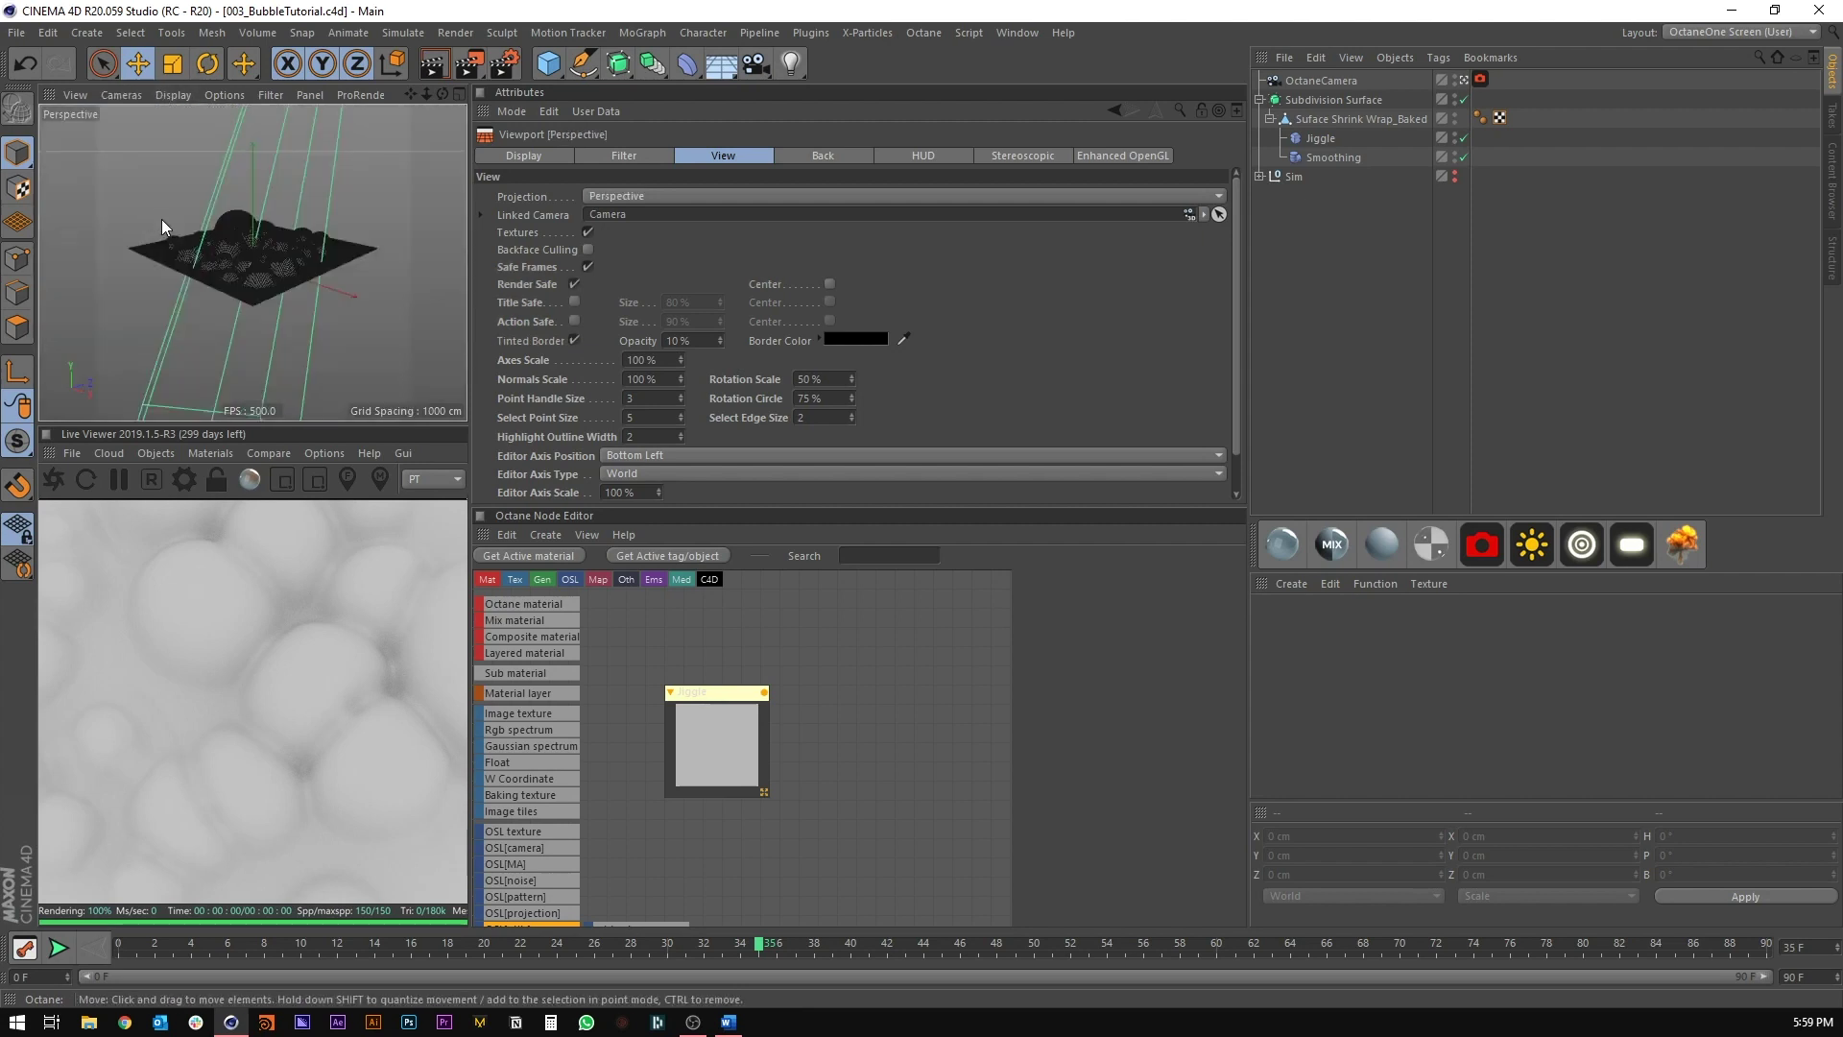
mouse_move(257, 234)
left_mouse_down("alt")
mouse_move(200, 309)
mouse_move(228, 272)
mouse_move(227, 321)
mouse_move(281, 275)
mouse_move(246, 258)
left_mouse_up("alt")
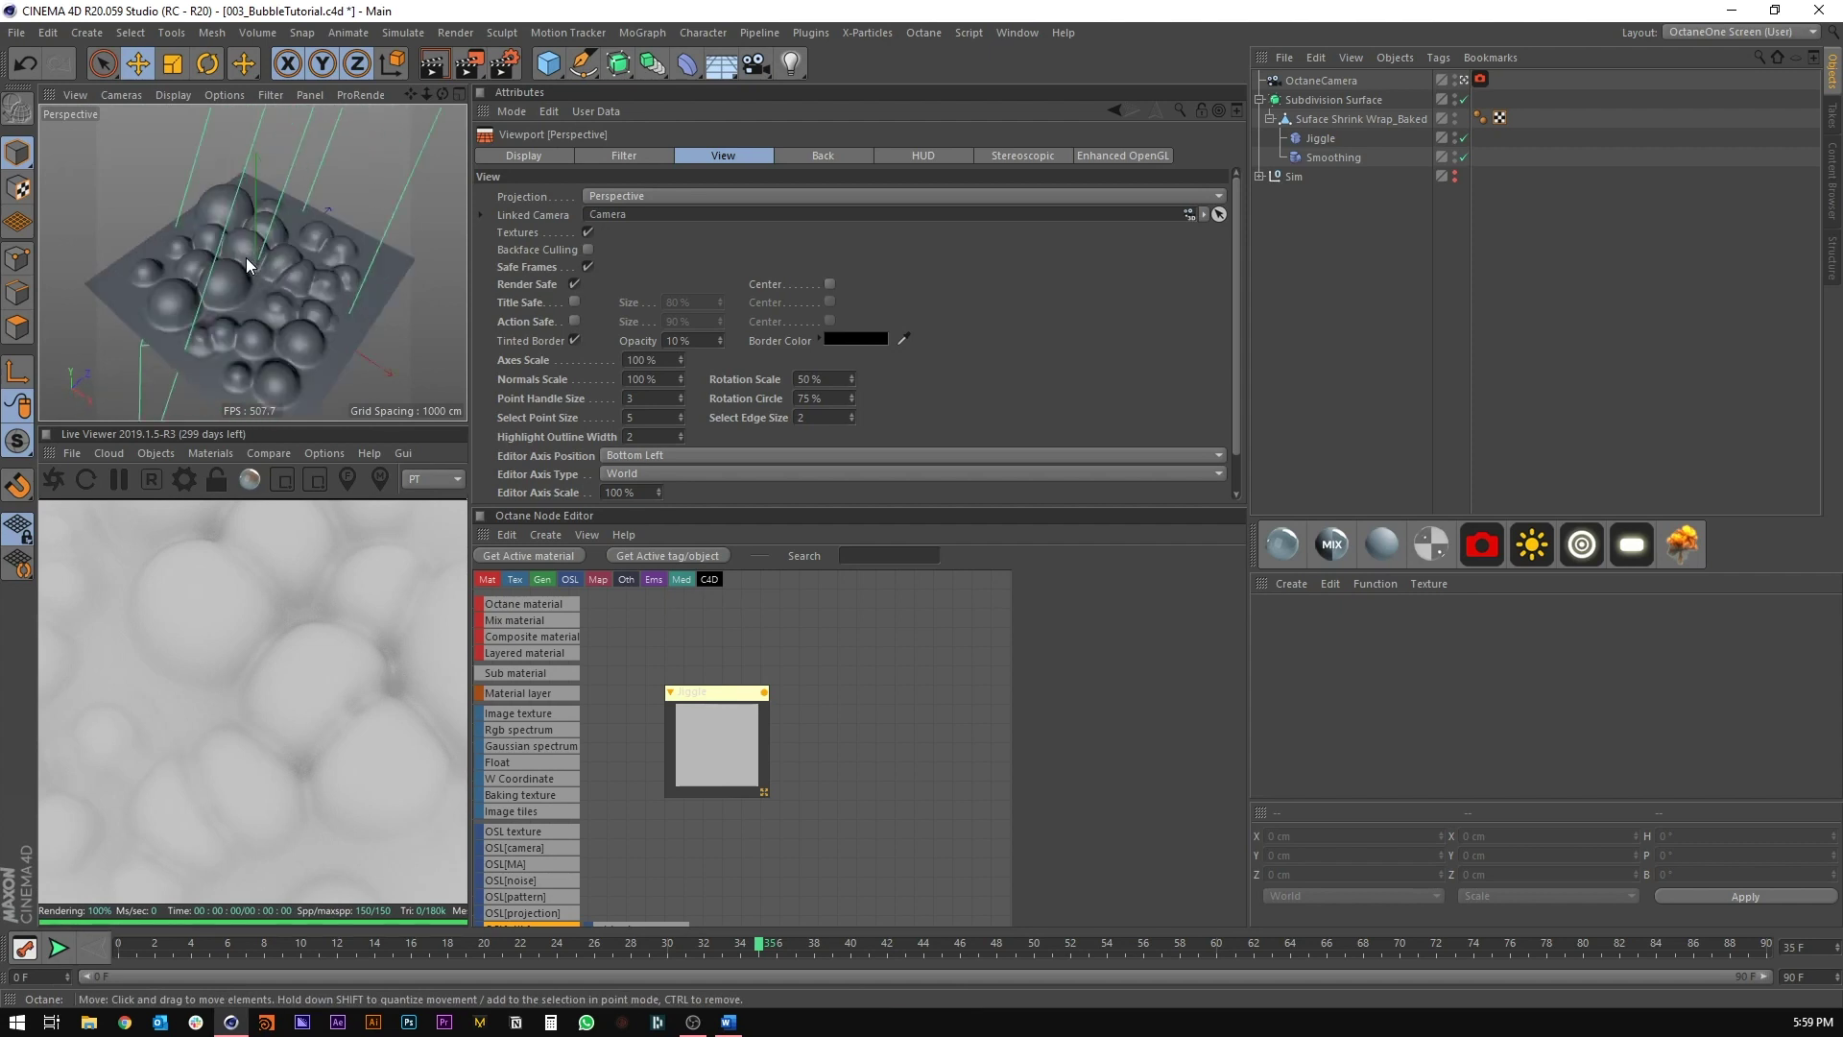
scroll(247, 259, "down", 3)
middle_click_drag(302, 284, 284, 266, "alt")
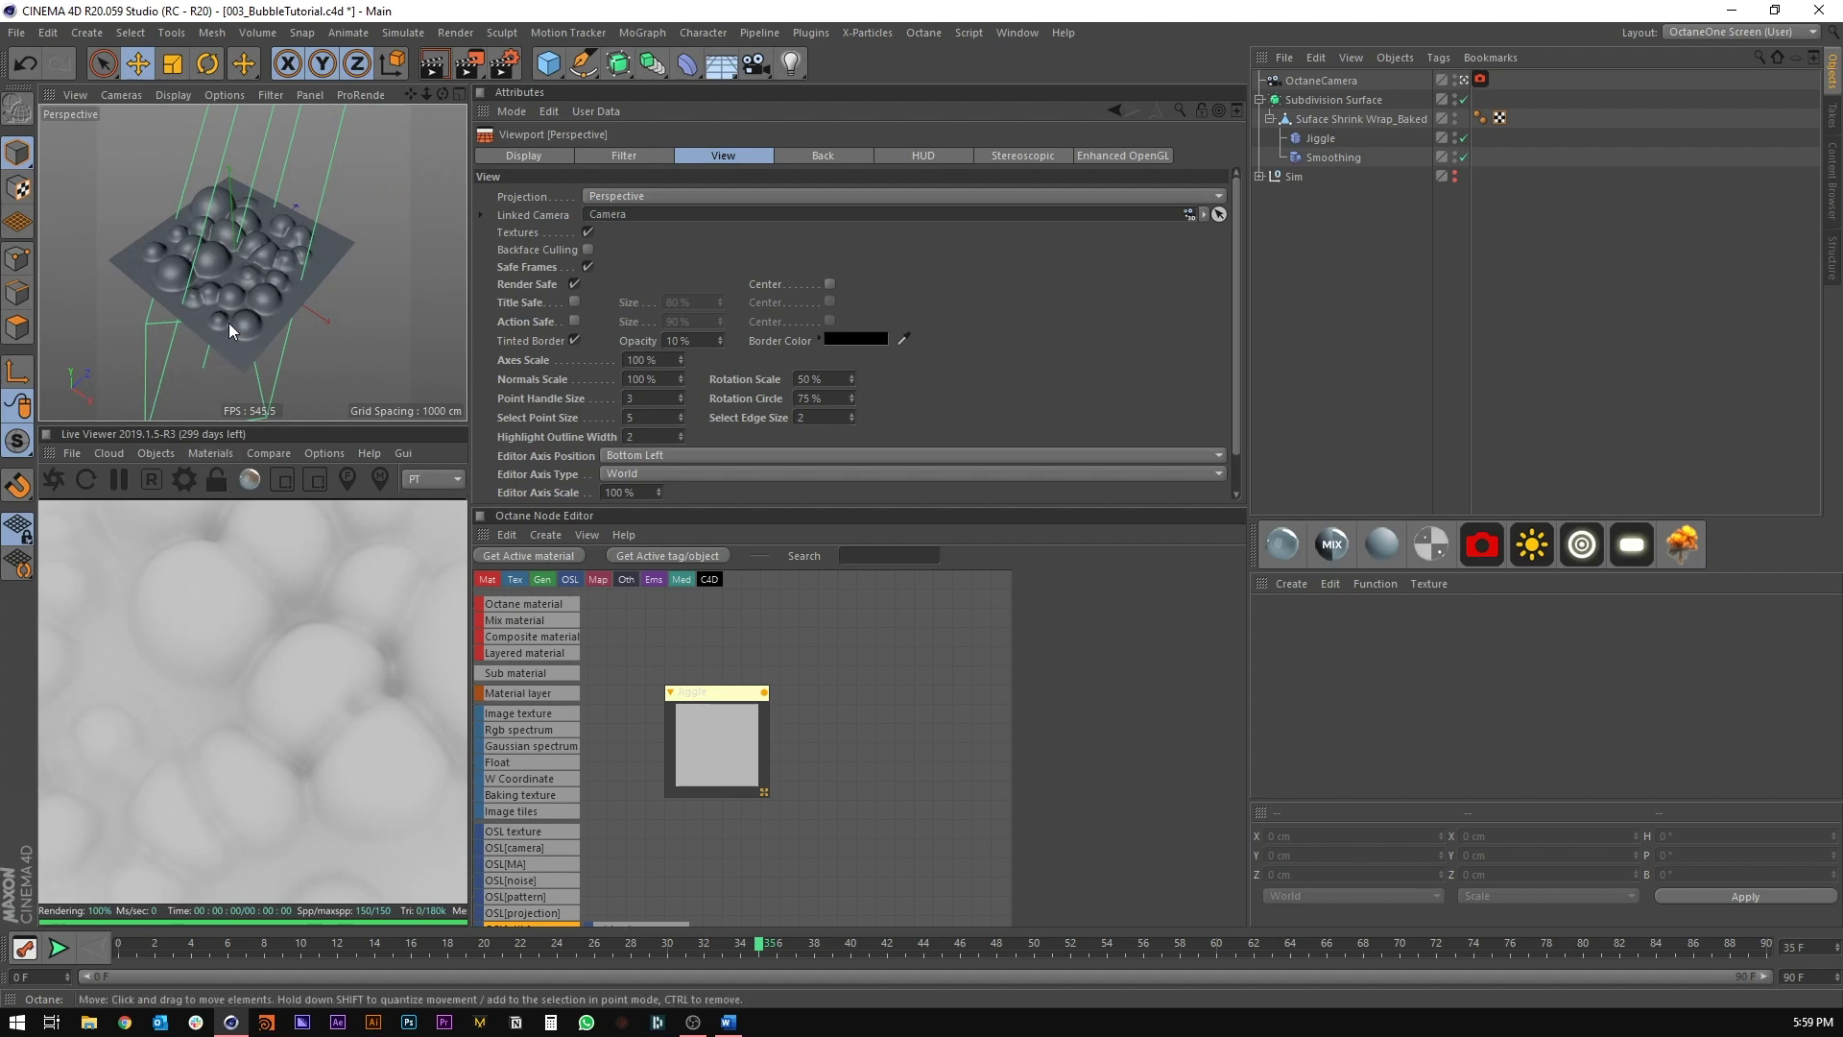
left_click_drag(229, 323, 229, 244, "alt")
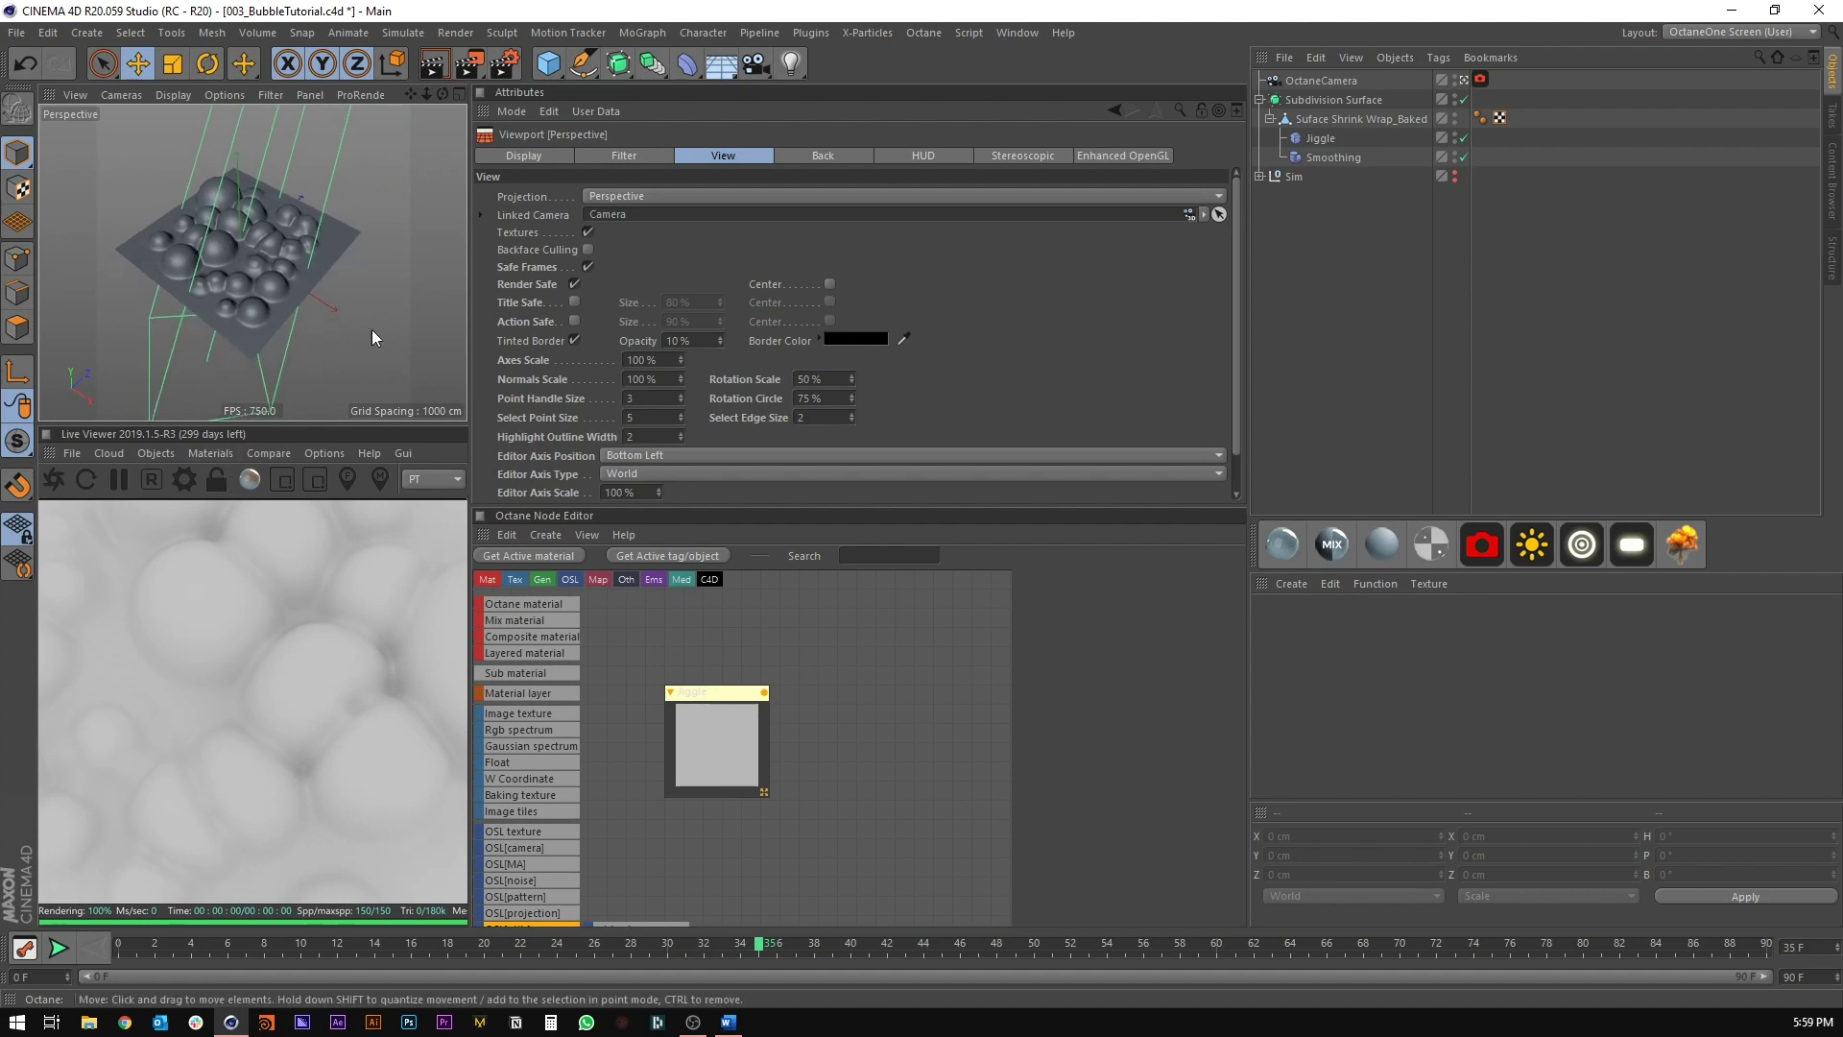
Step: Add a targeted Octane area light and move it above and beside the bubbles, to about X -621, Y 707, Z -532 cm
left_click(1581, 545)
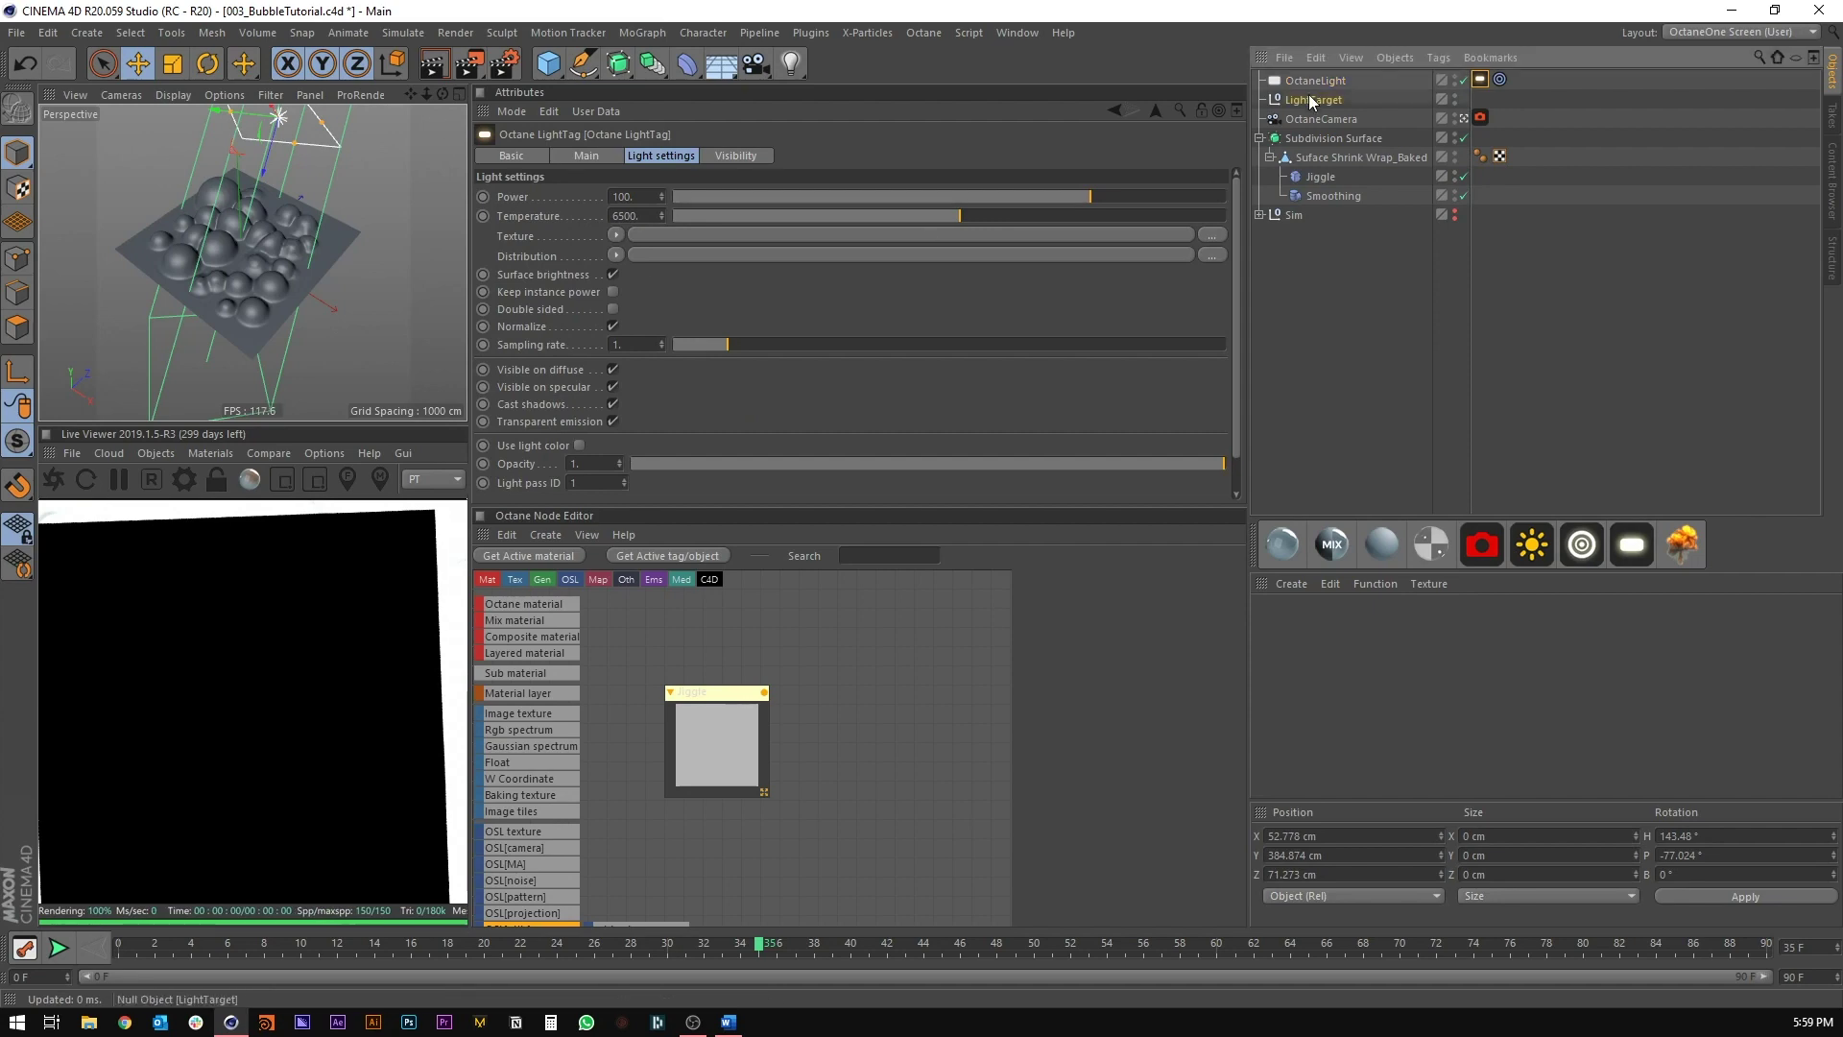
left_click(1312, 81)
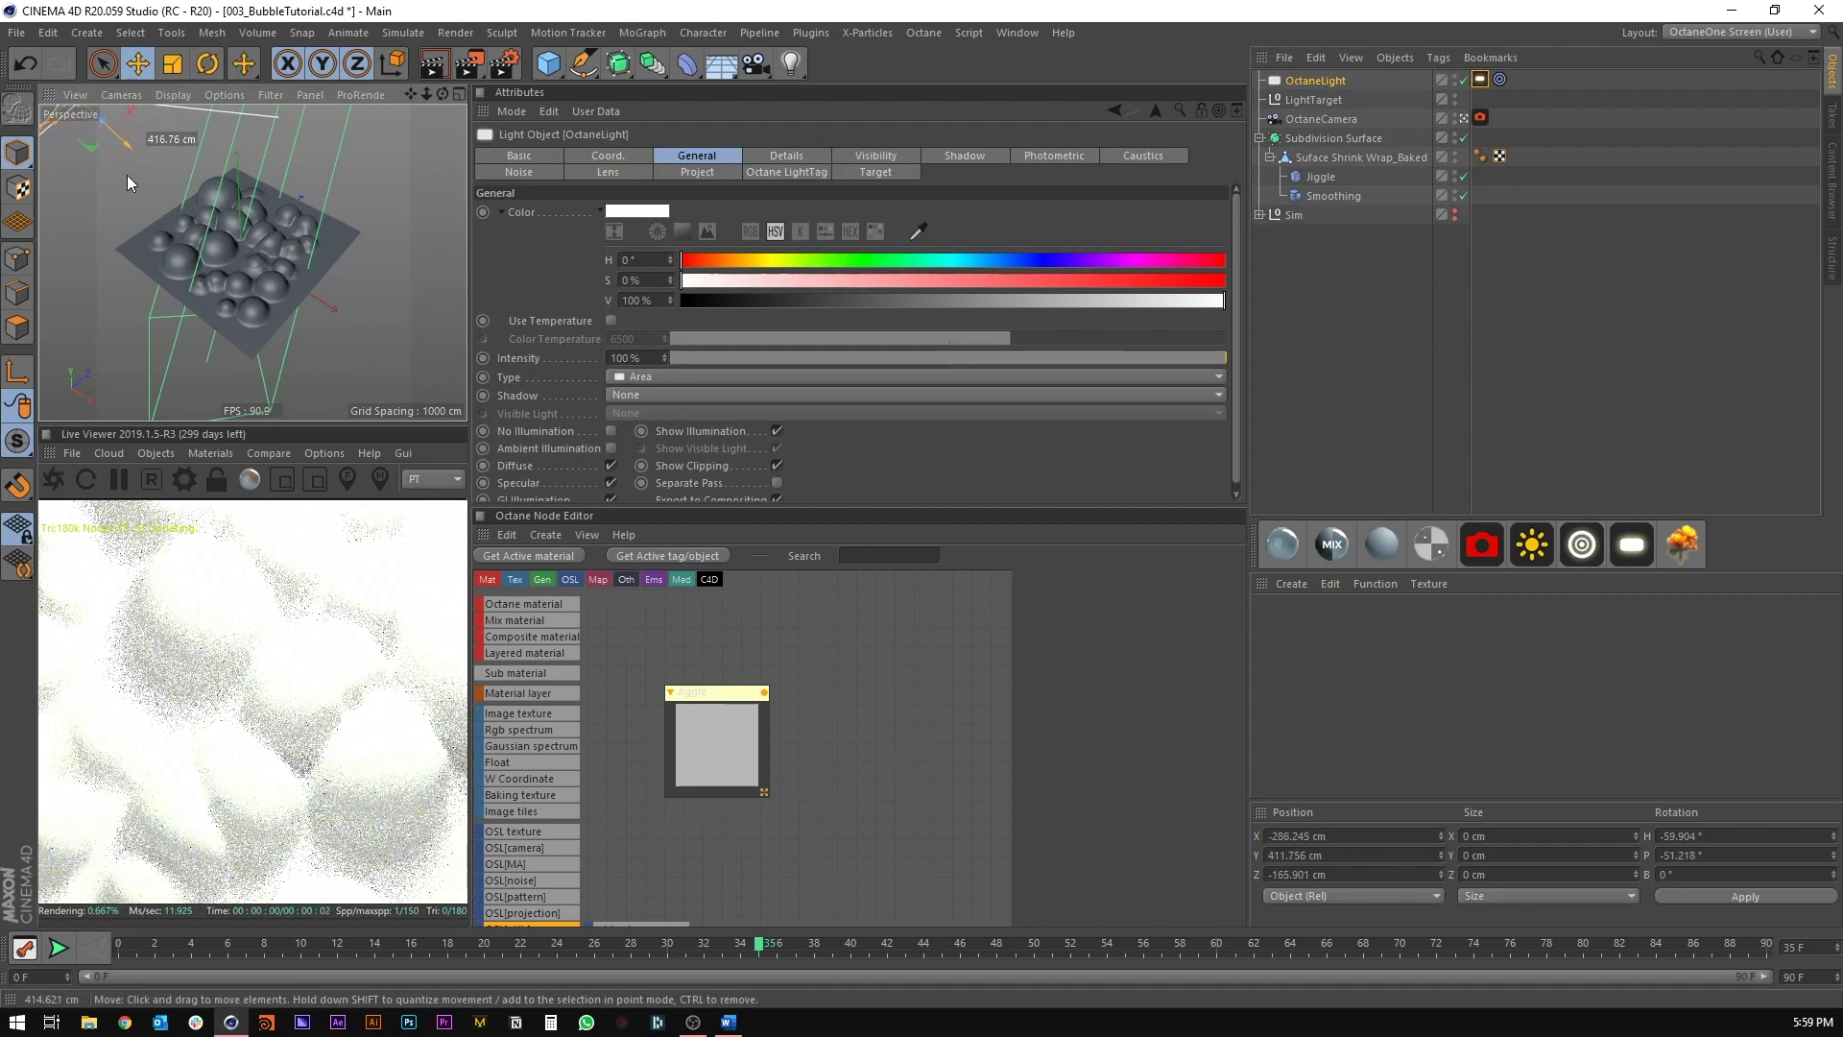
left_click_drag(127, 175, 119, 171)
scroll(190, 238, "down", 6)
left_click_drag(190, 238, 432, 235, "alt")
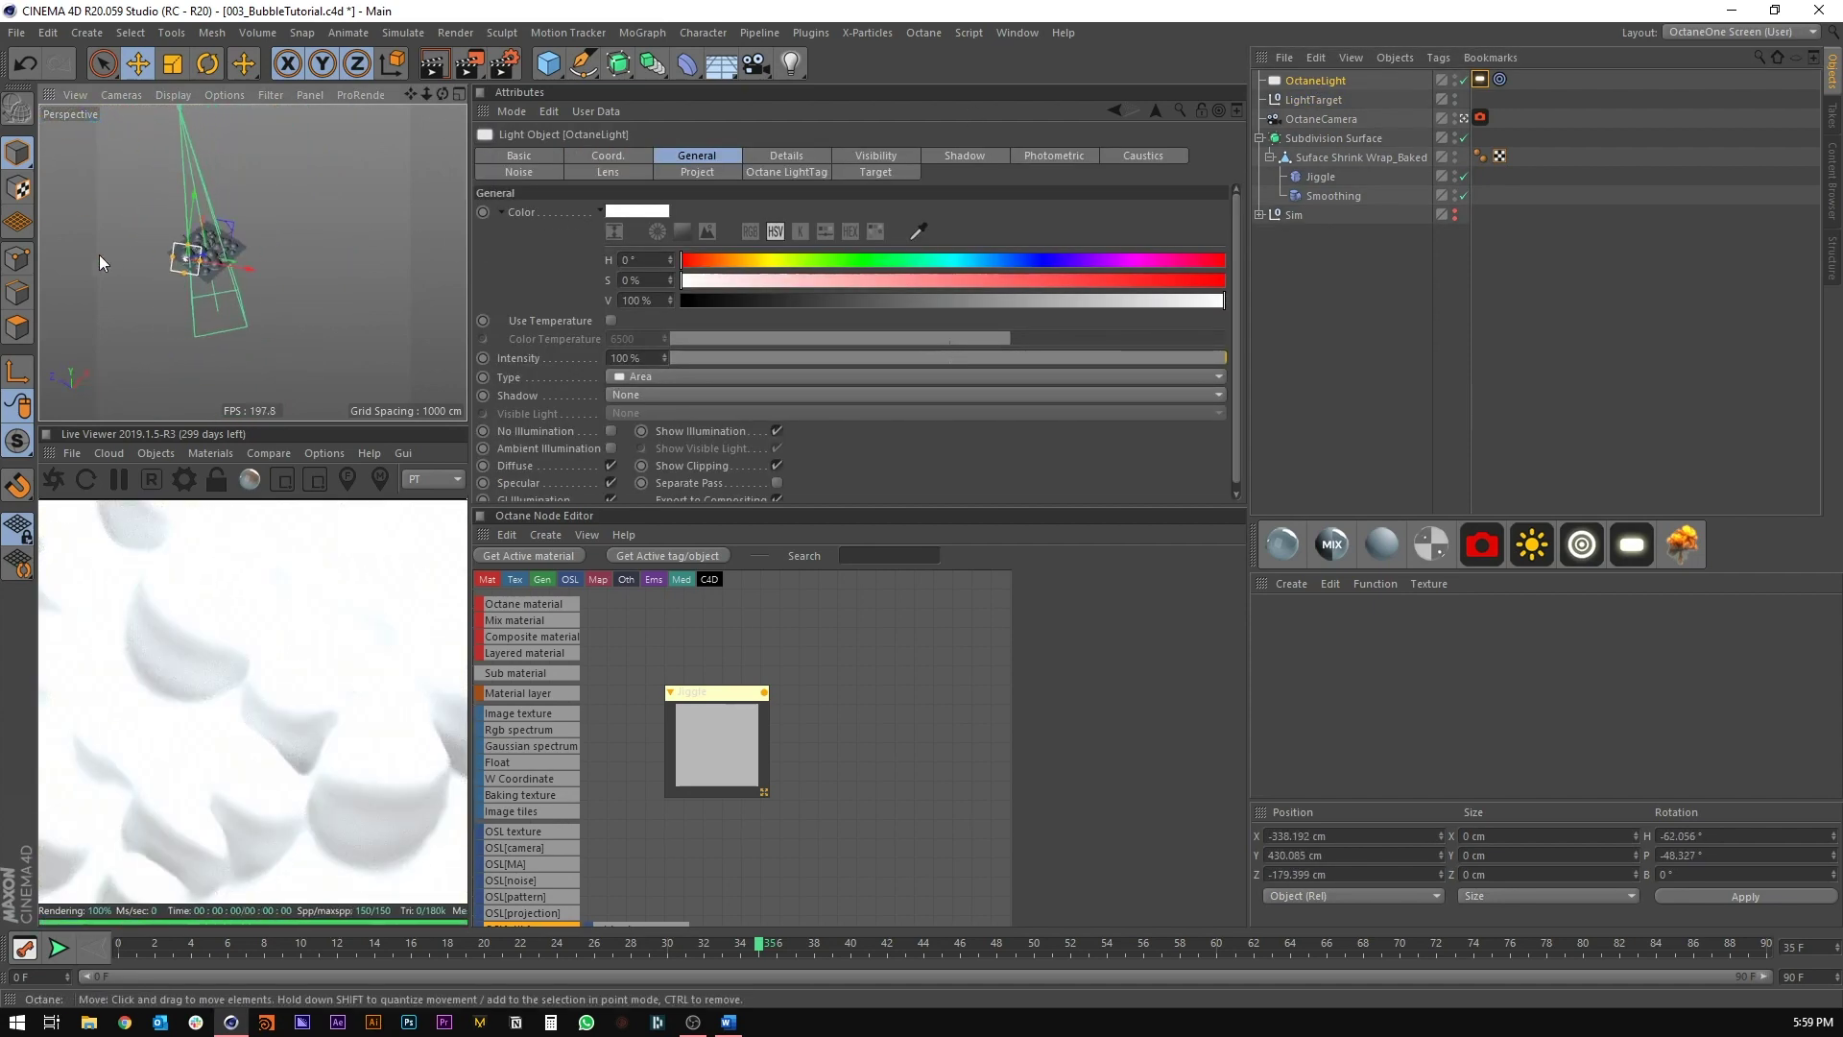
left_click_drag(100, 255, 361, 209, "alt")
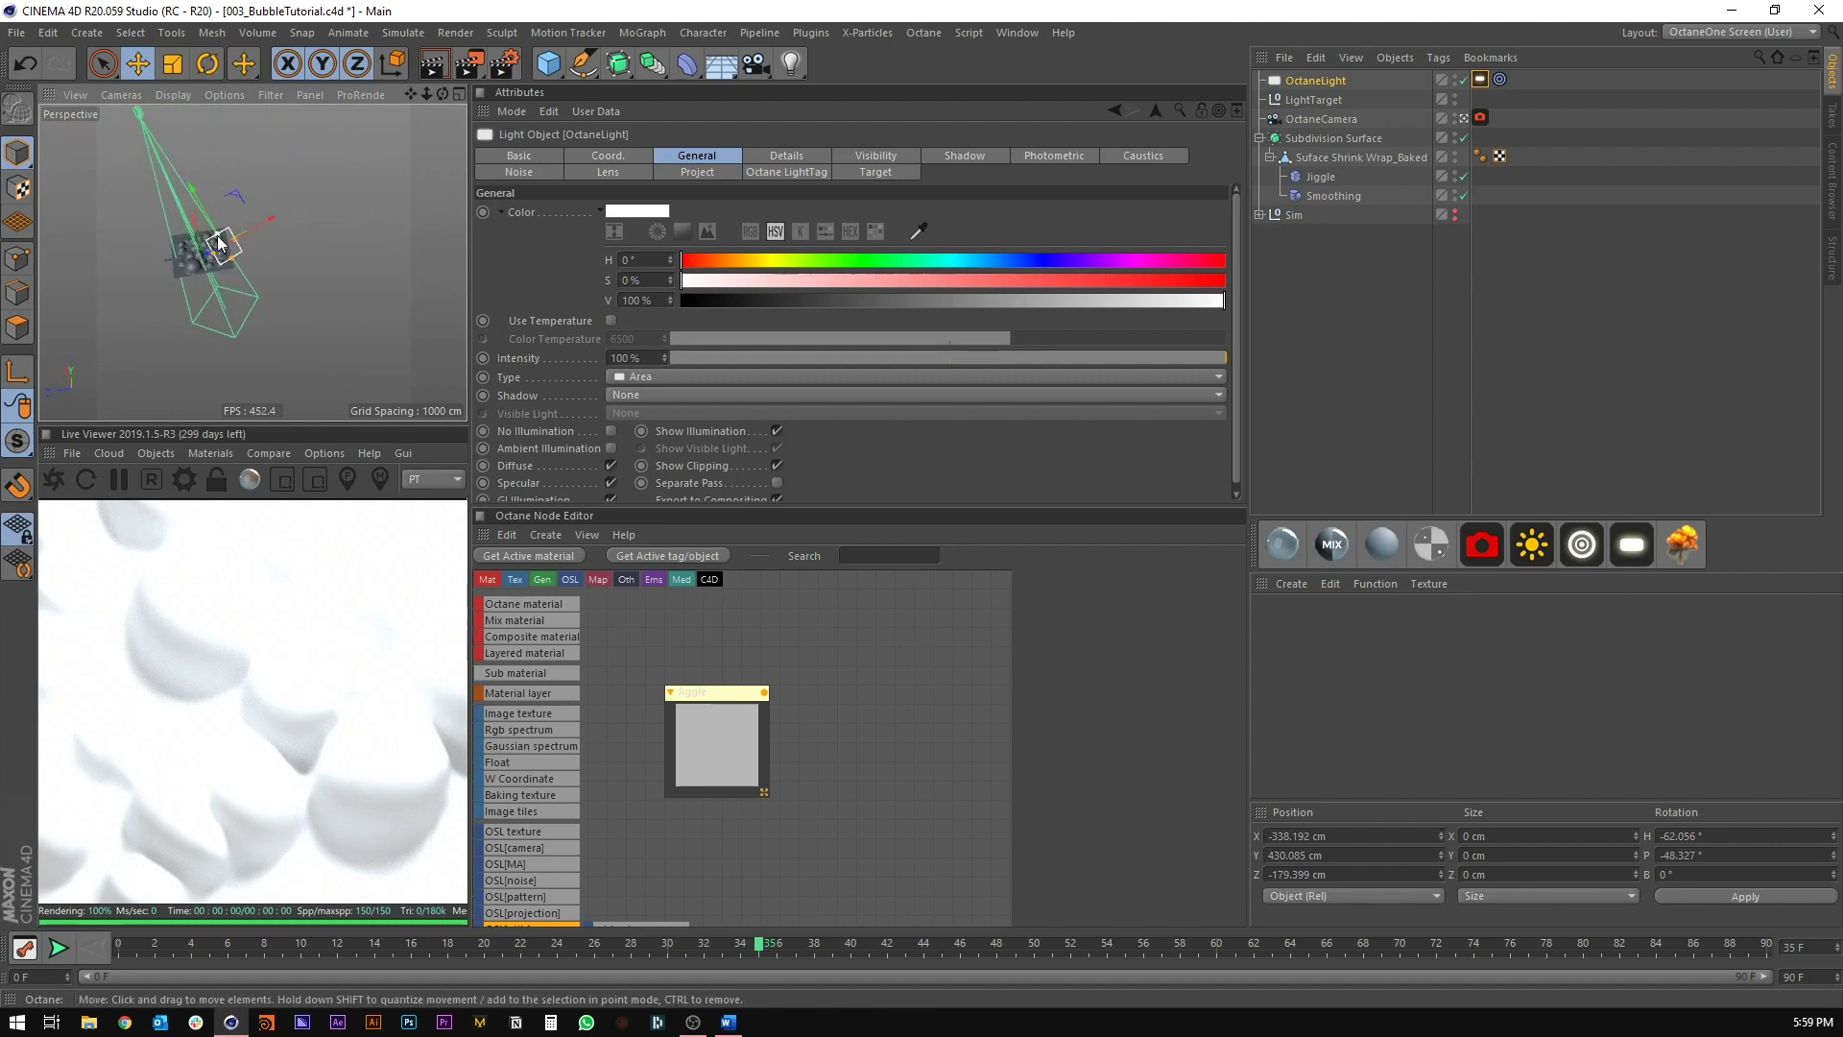
left_click_drag(203, 257, 311, 268)
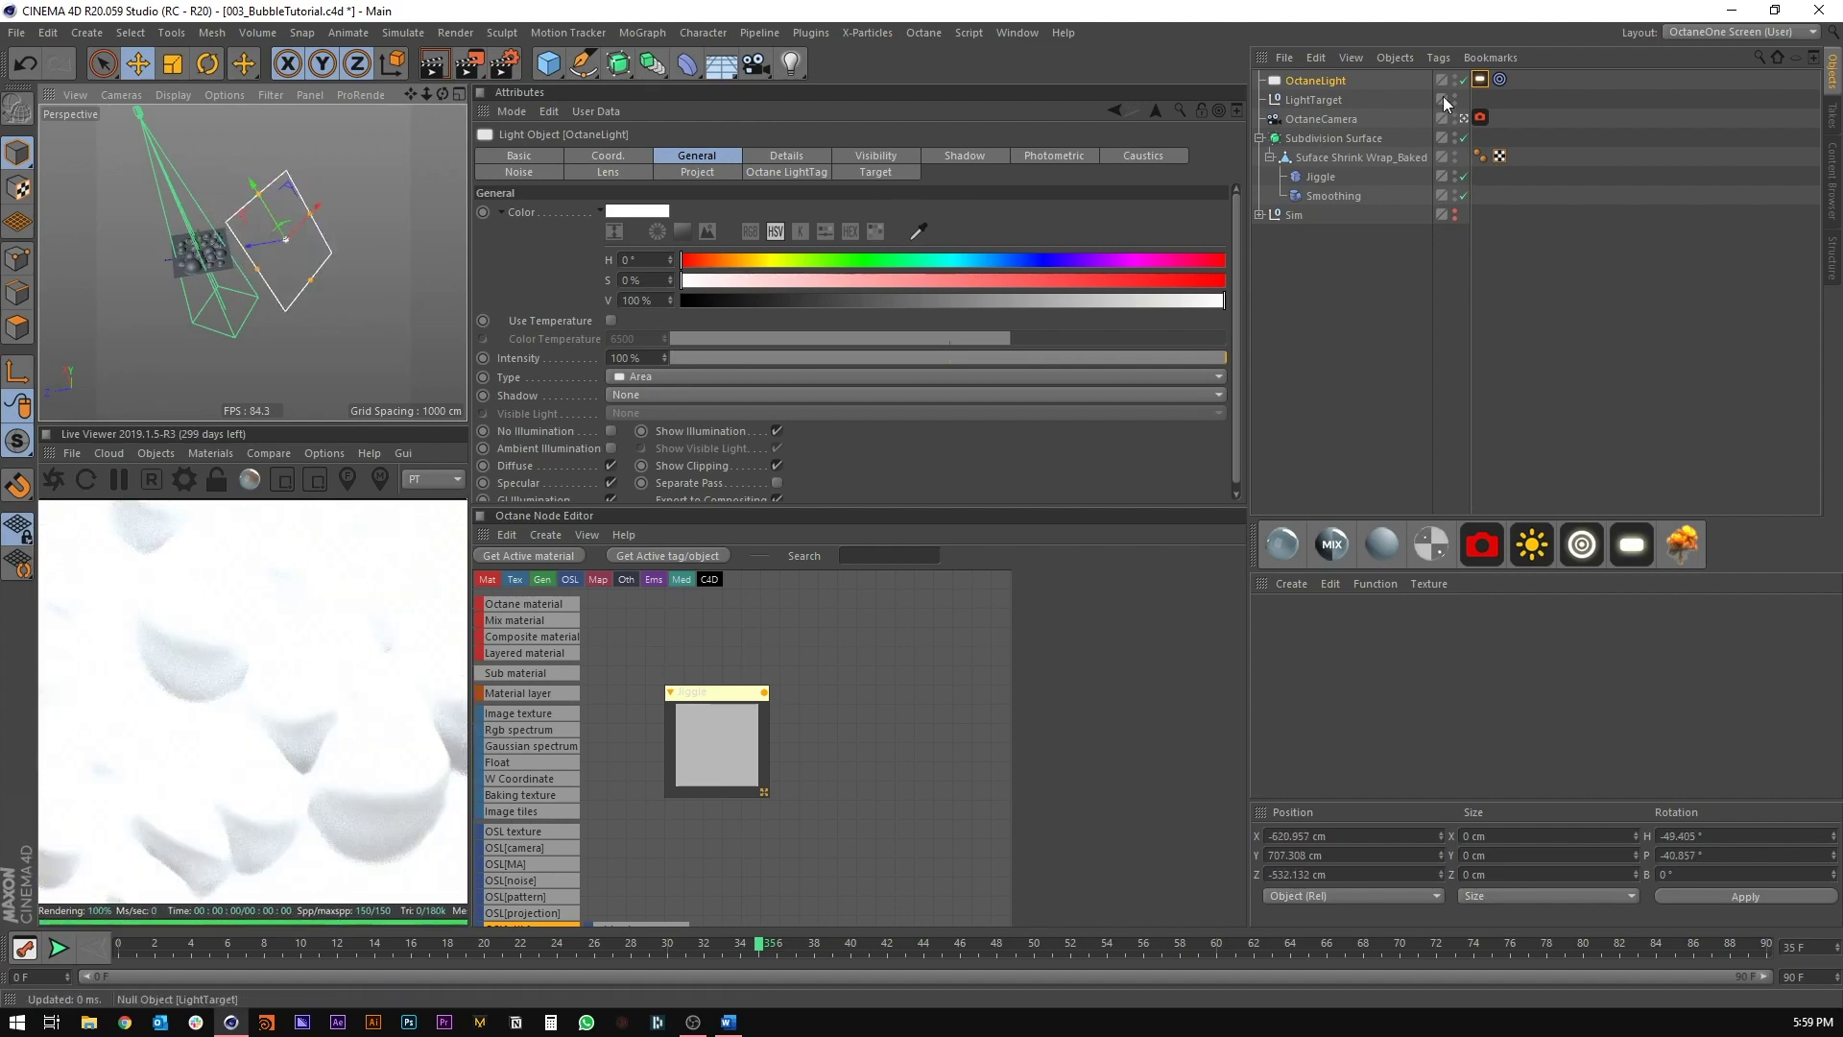
Step: Lower the Octane light's power to about 8.77 and move it to about X -794, Y 707, Z -330 cm
left_click(1480, 81)
left_click_drag(1062, 198, 1017, 199)
left_click_drag(322, 235, 274, 243)
left_click_drag(284, 251, 279, 202)
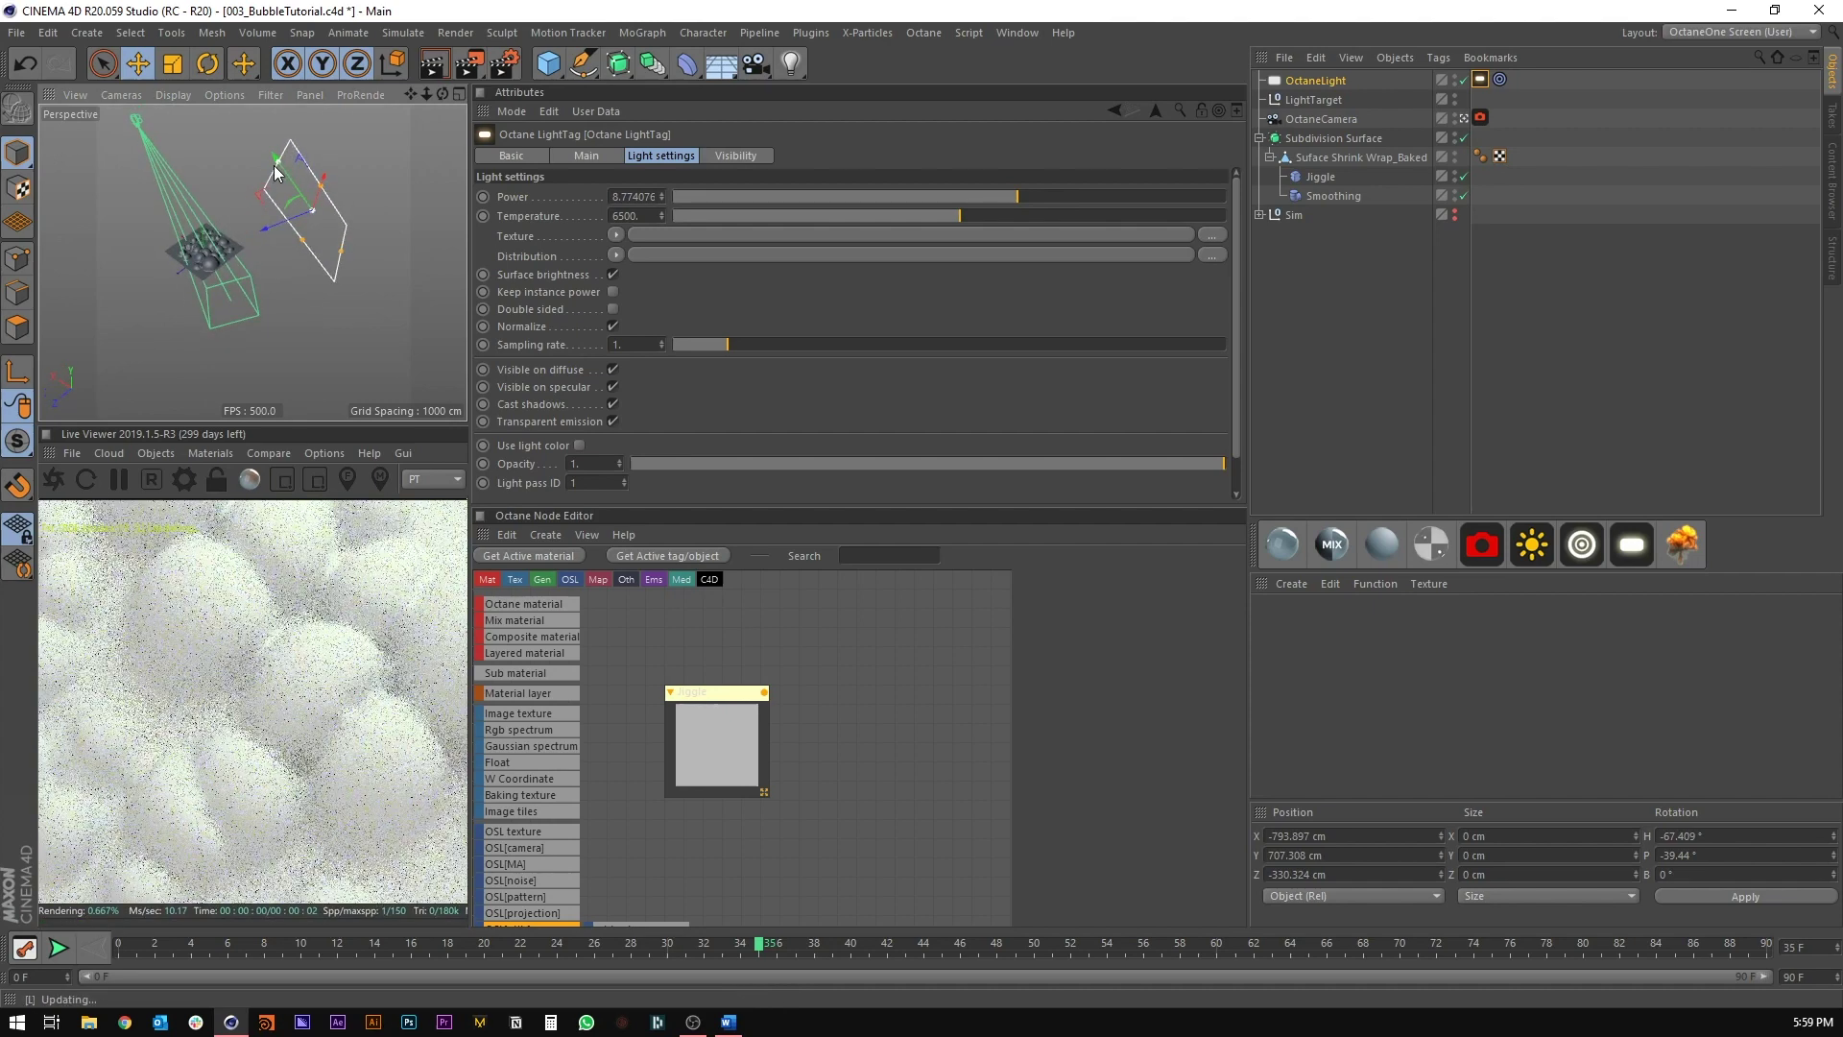
left_click_drag(175, 244, 244, 293, "alt")
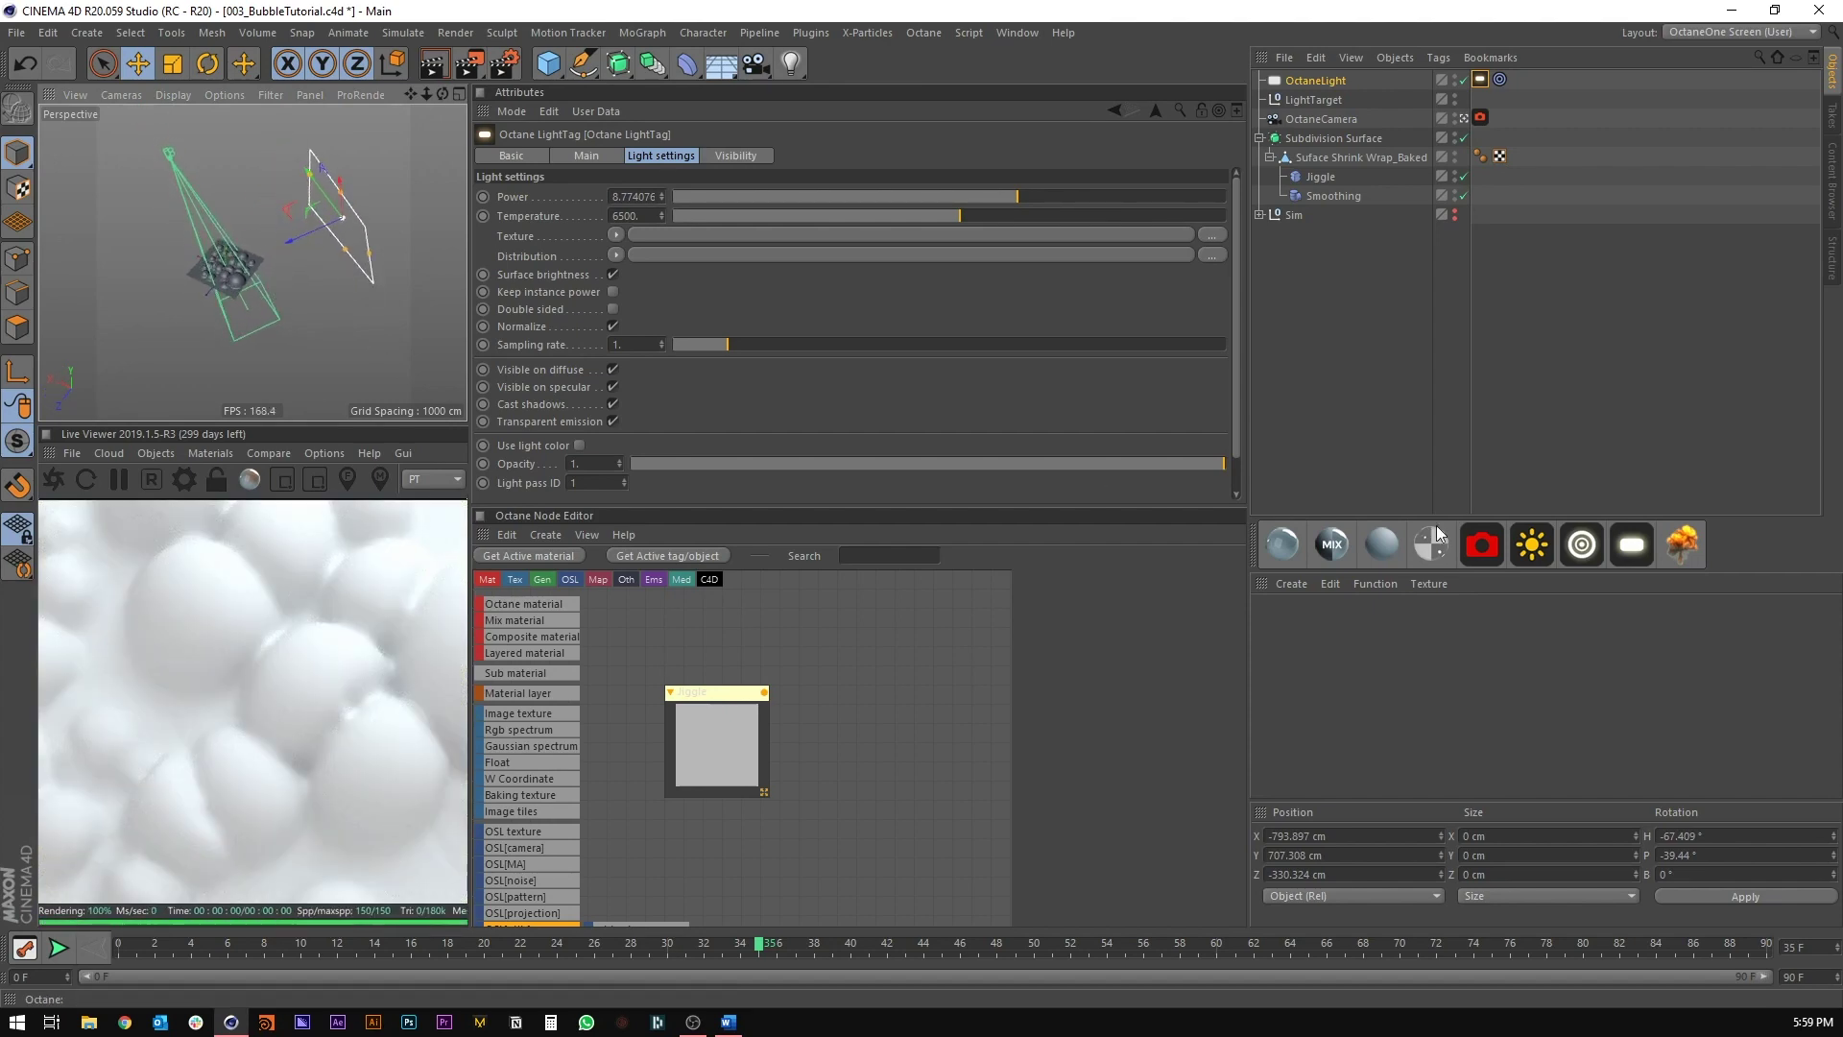
Step: Create an Octane glossy material with a coral red diffuse colour (hue 0°, saturation 61%) and apply it to the Subdivision Surface
left_click(1286, 547)
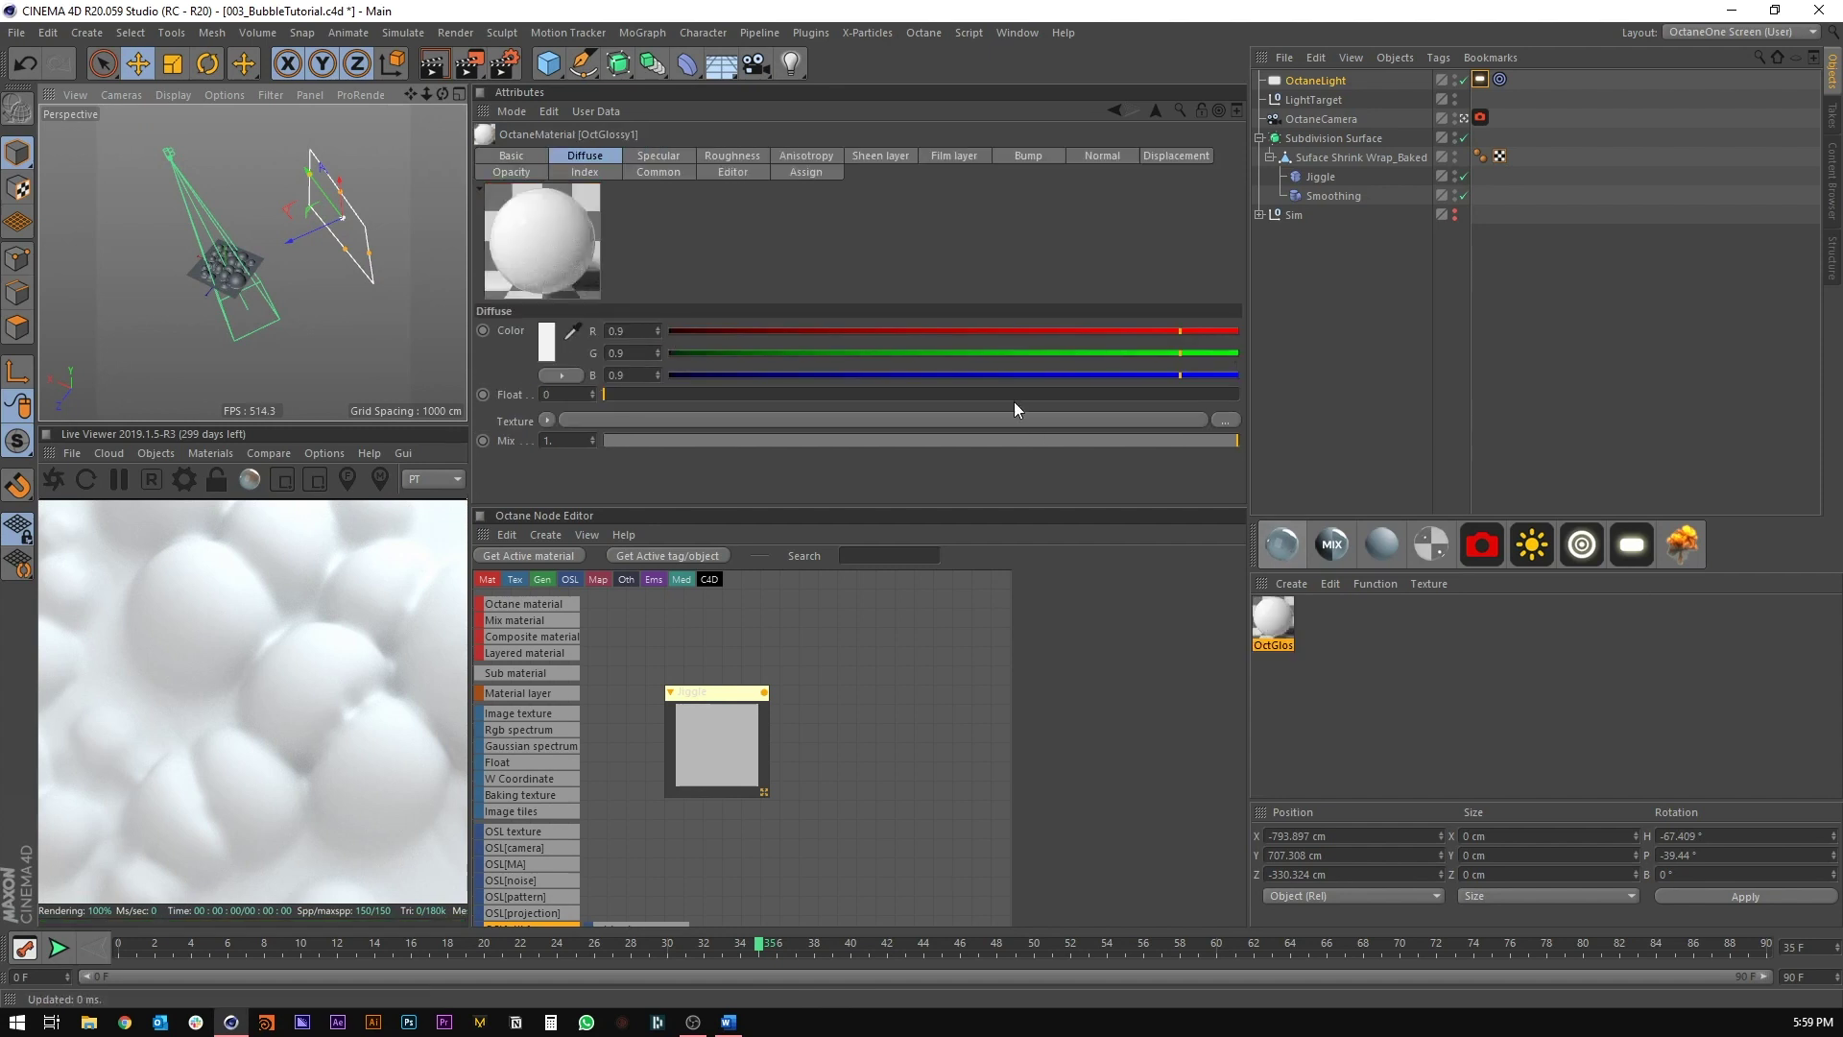
left_click(546, 341)
left_click_drag(602, 353, 619, 351)
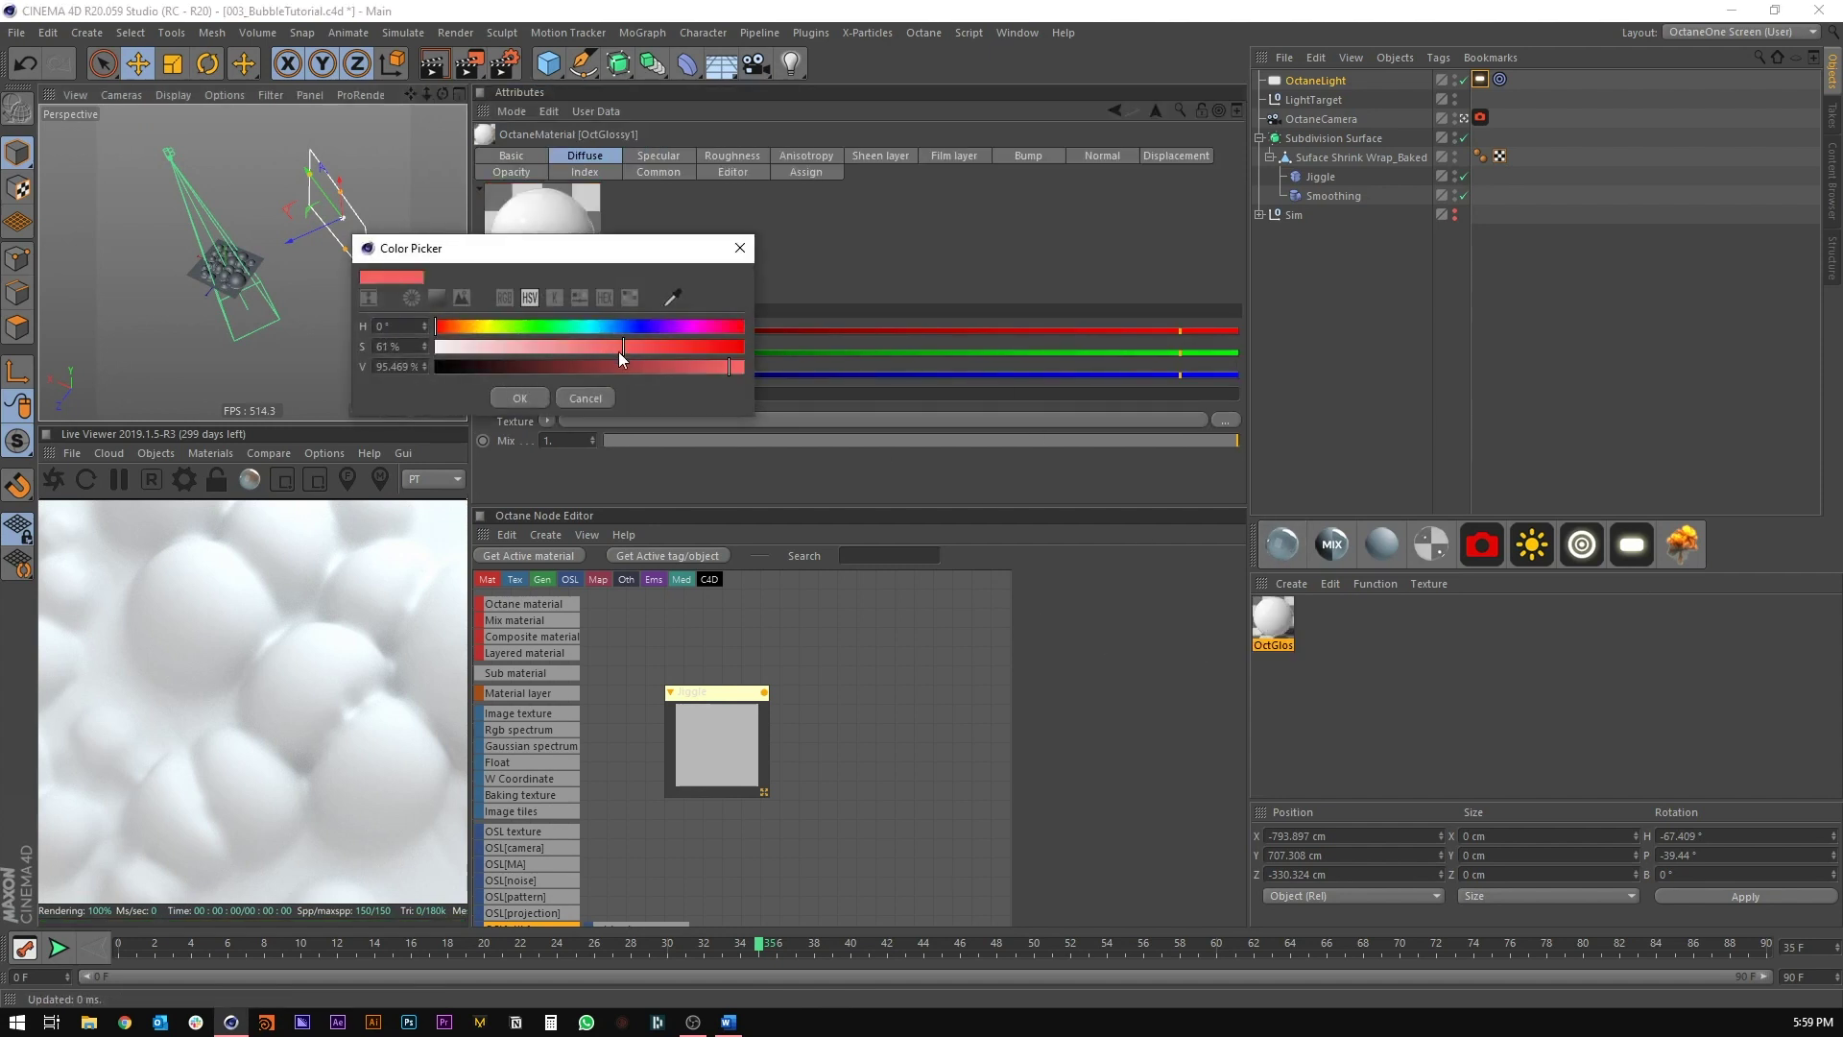
left_click(522, 395)
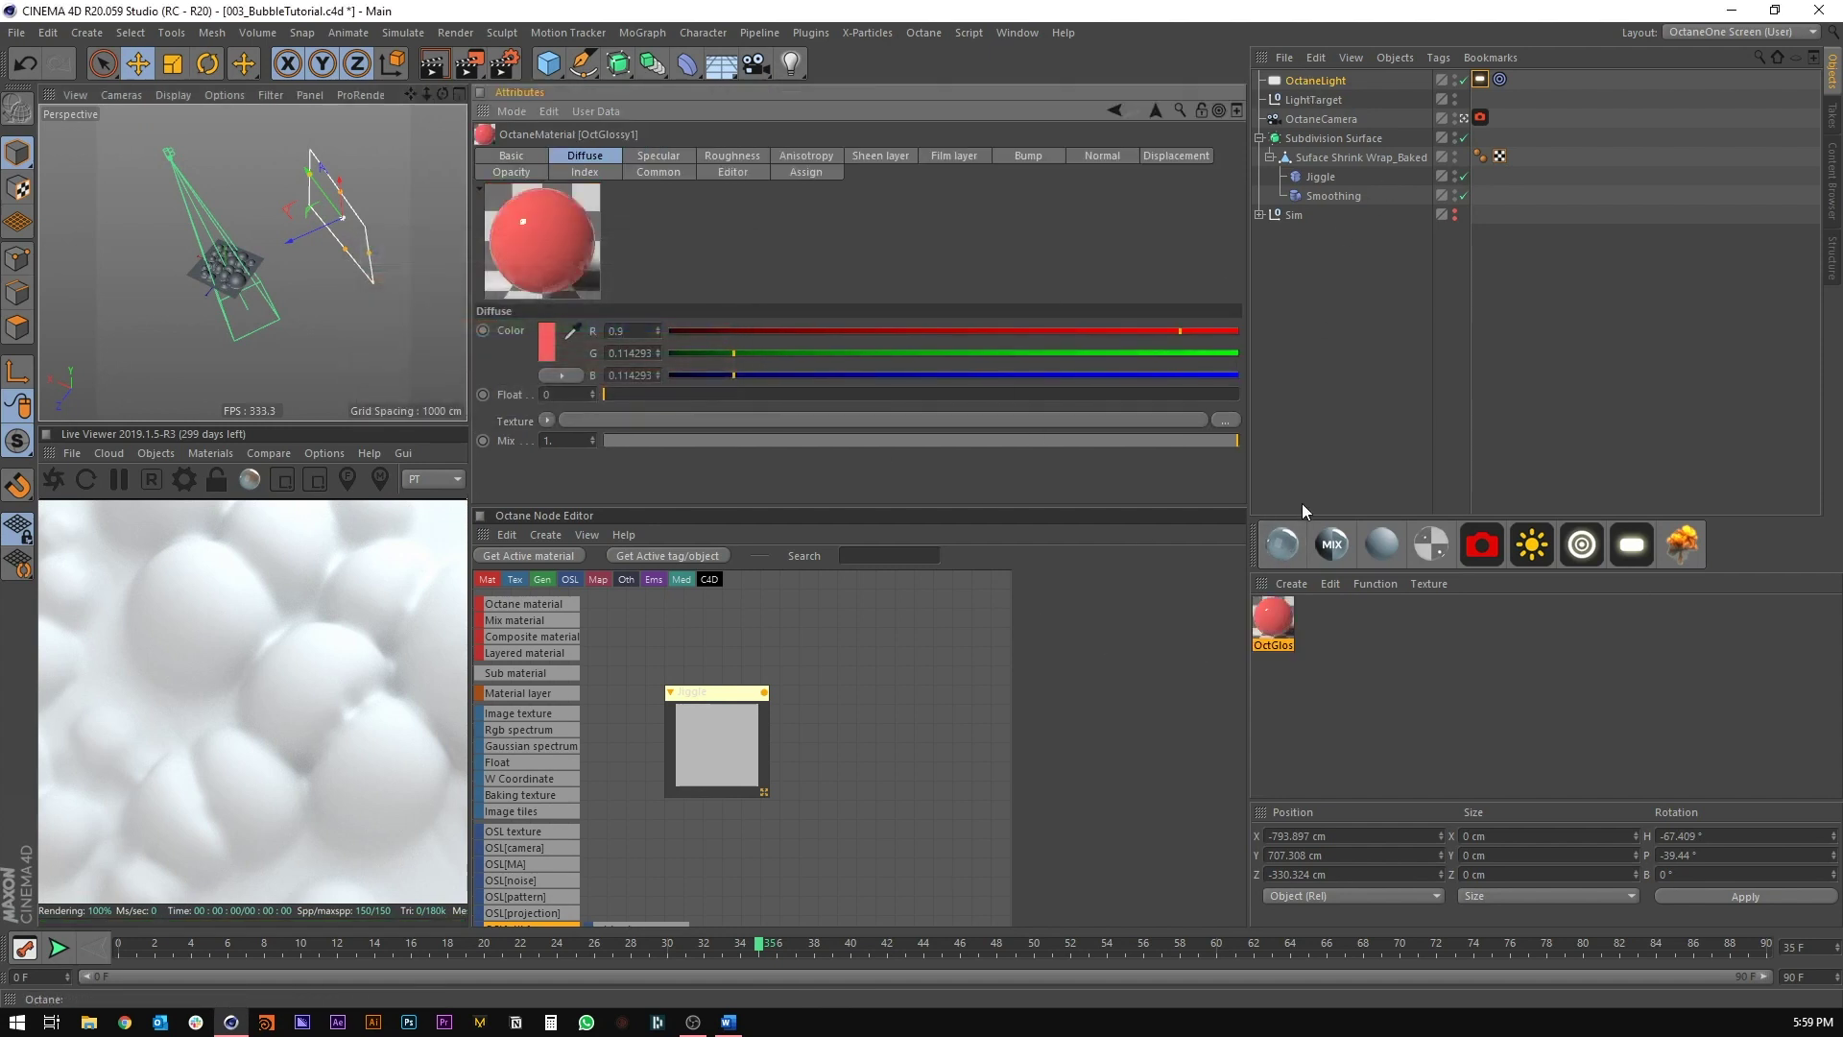
left_click_drag(1331, 139, 1335, 140)
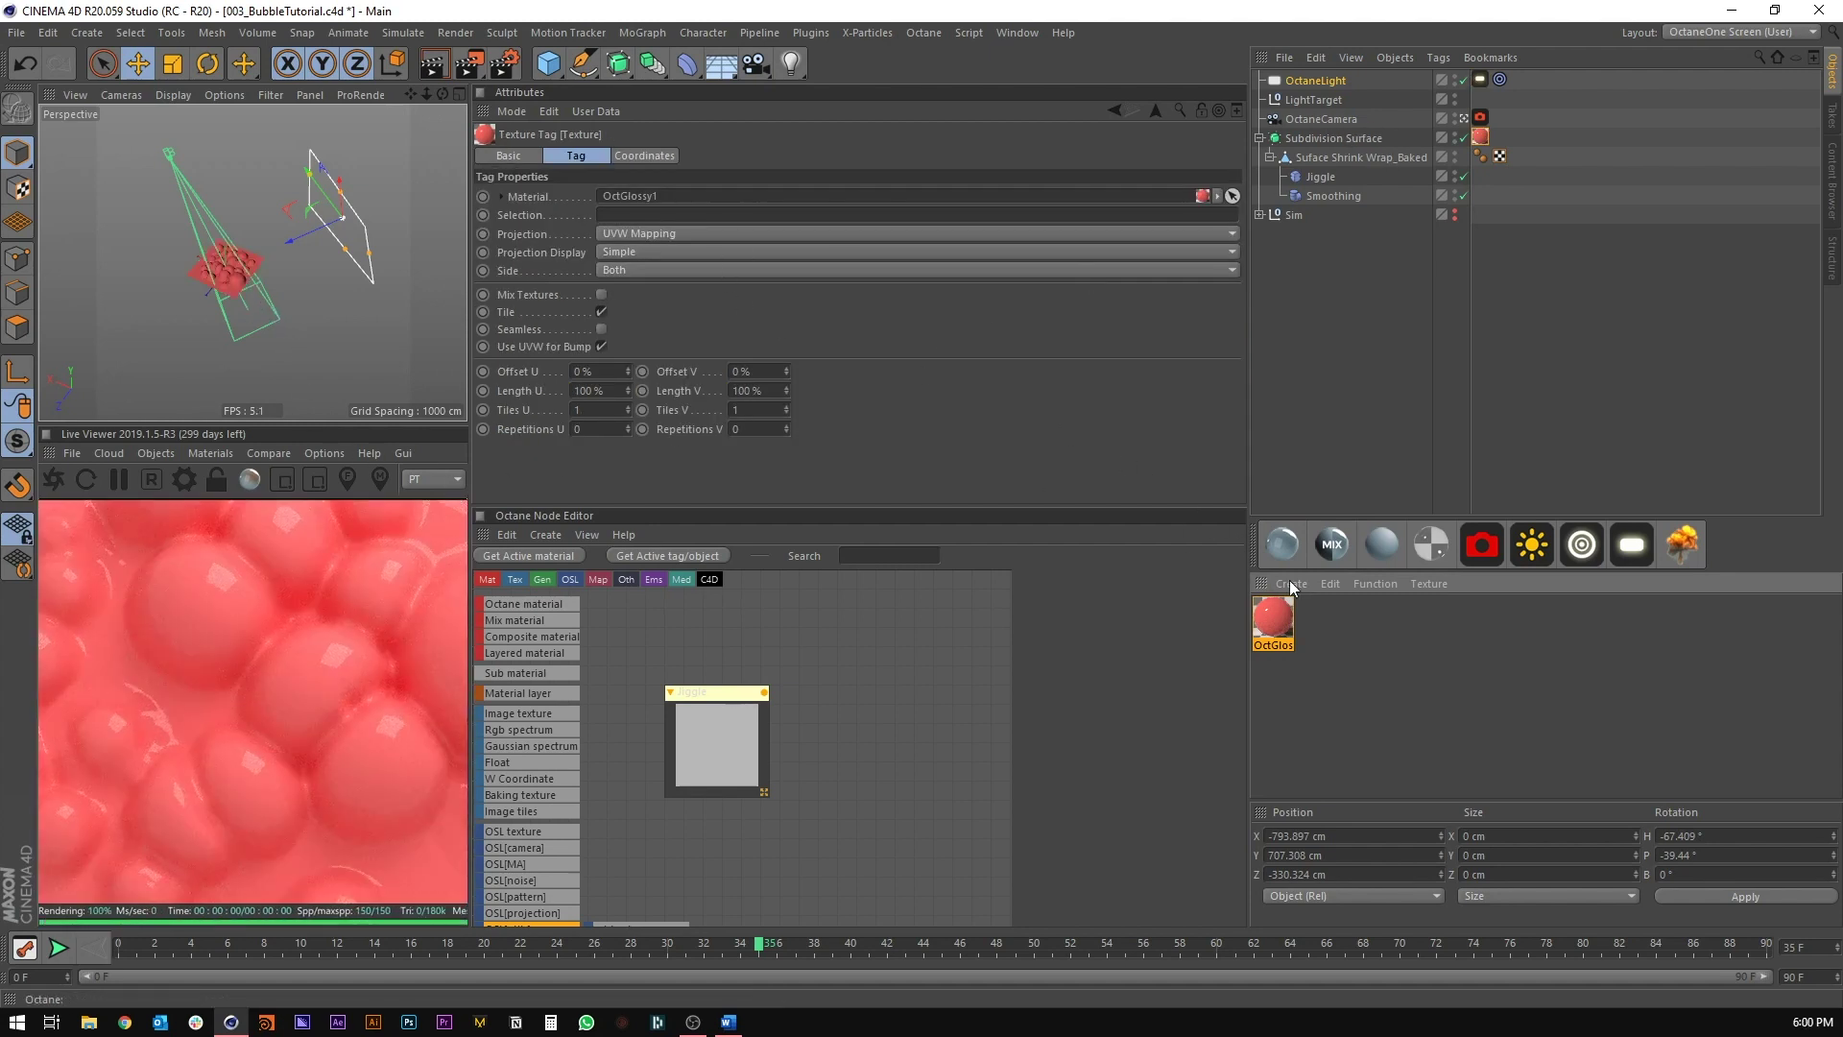
Step: Set the glossy material's roughness float to about 0.047
left_click(1260, 614)
left_click(738, 155)
left_click(633, 393)
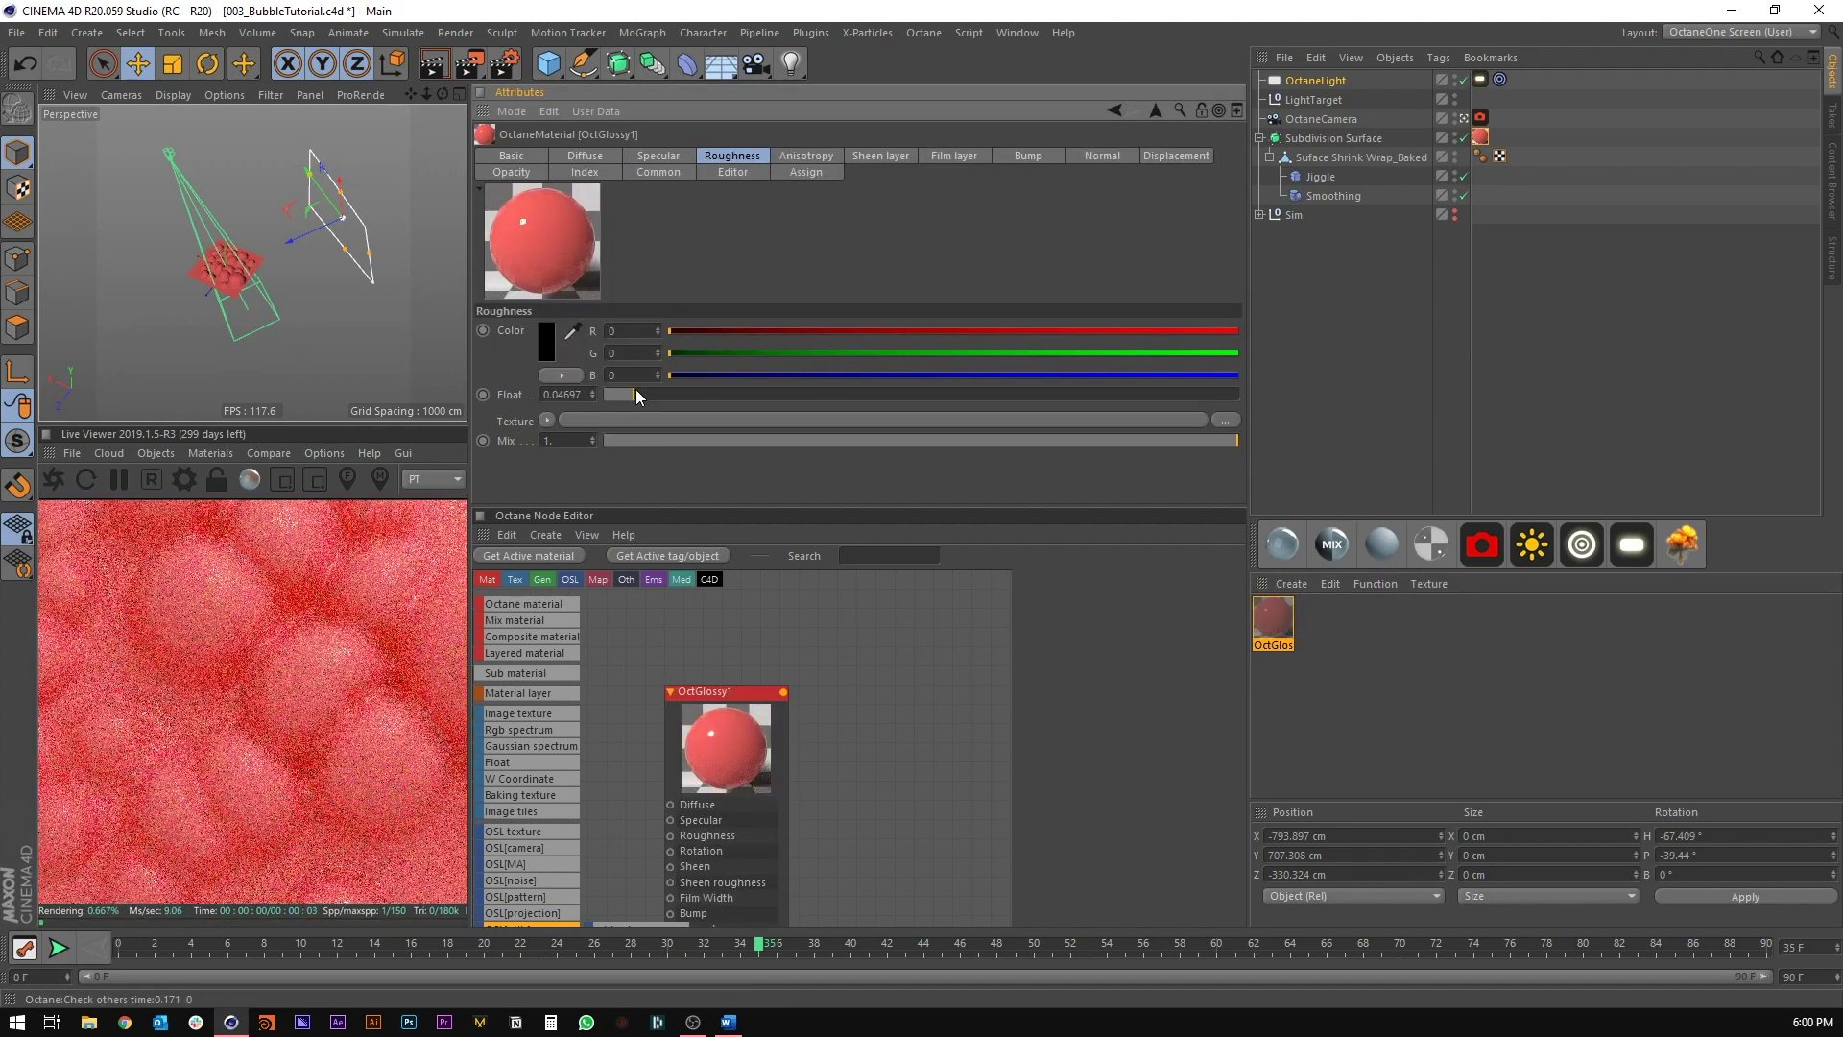
Step: Add a texture environment sky and load Photo-studio-with-umbrella.jpg as its image, without copying the file to the project
left_click_drag(384, 317, 293, 320, "alt")
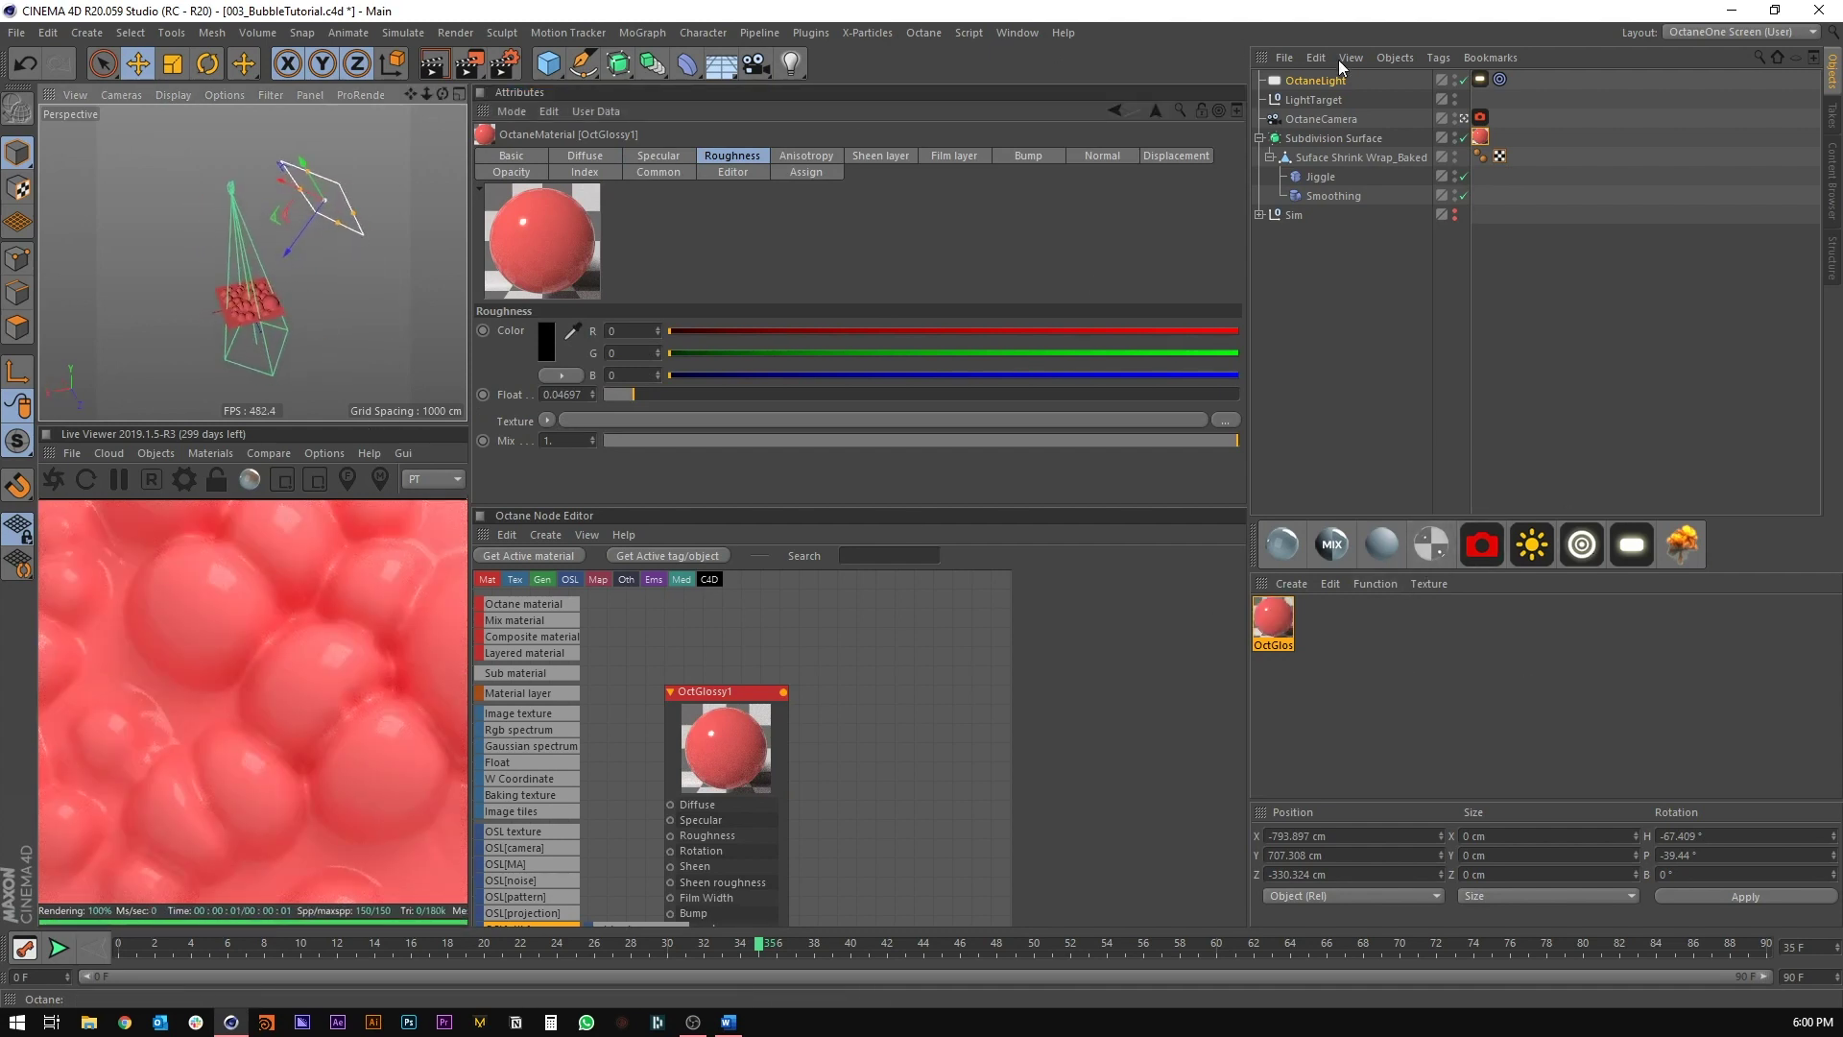
left_click(168, 452)
left_click(258, 510)
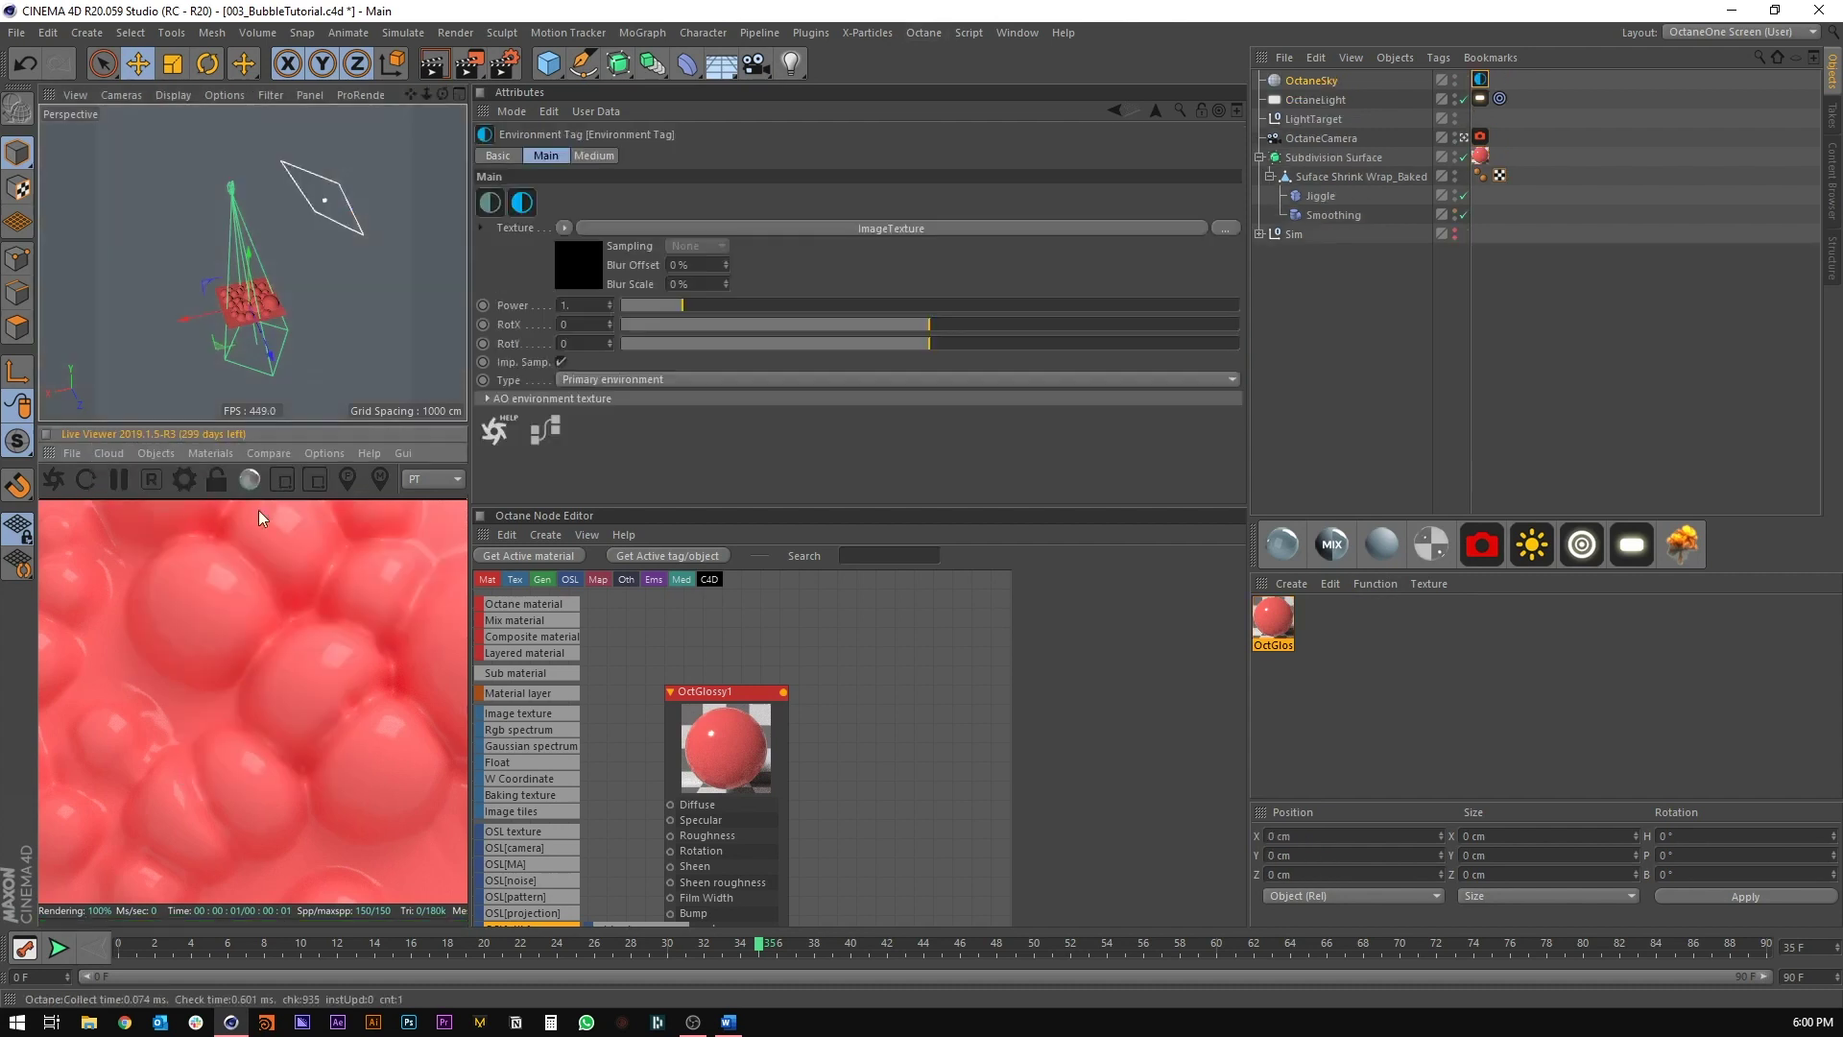
left_click(588, 265)
left_click(1211, 196)
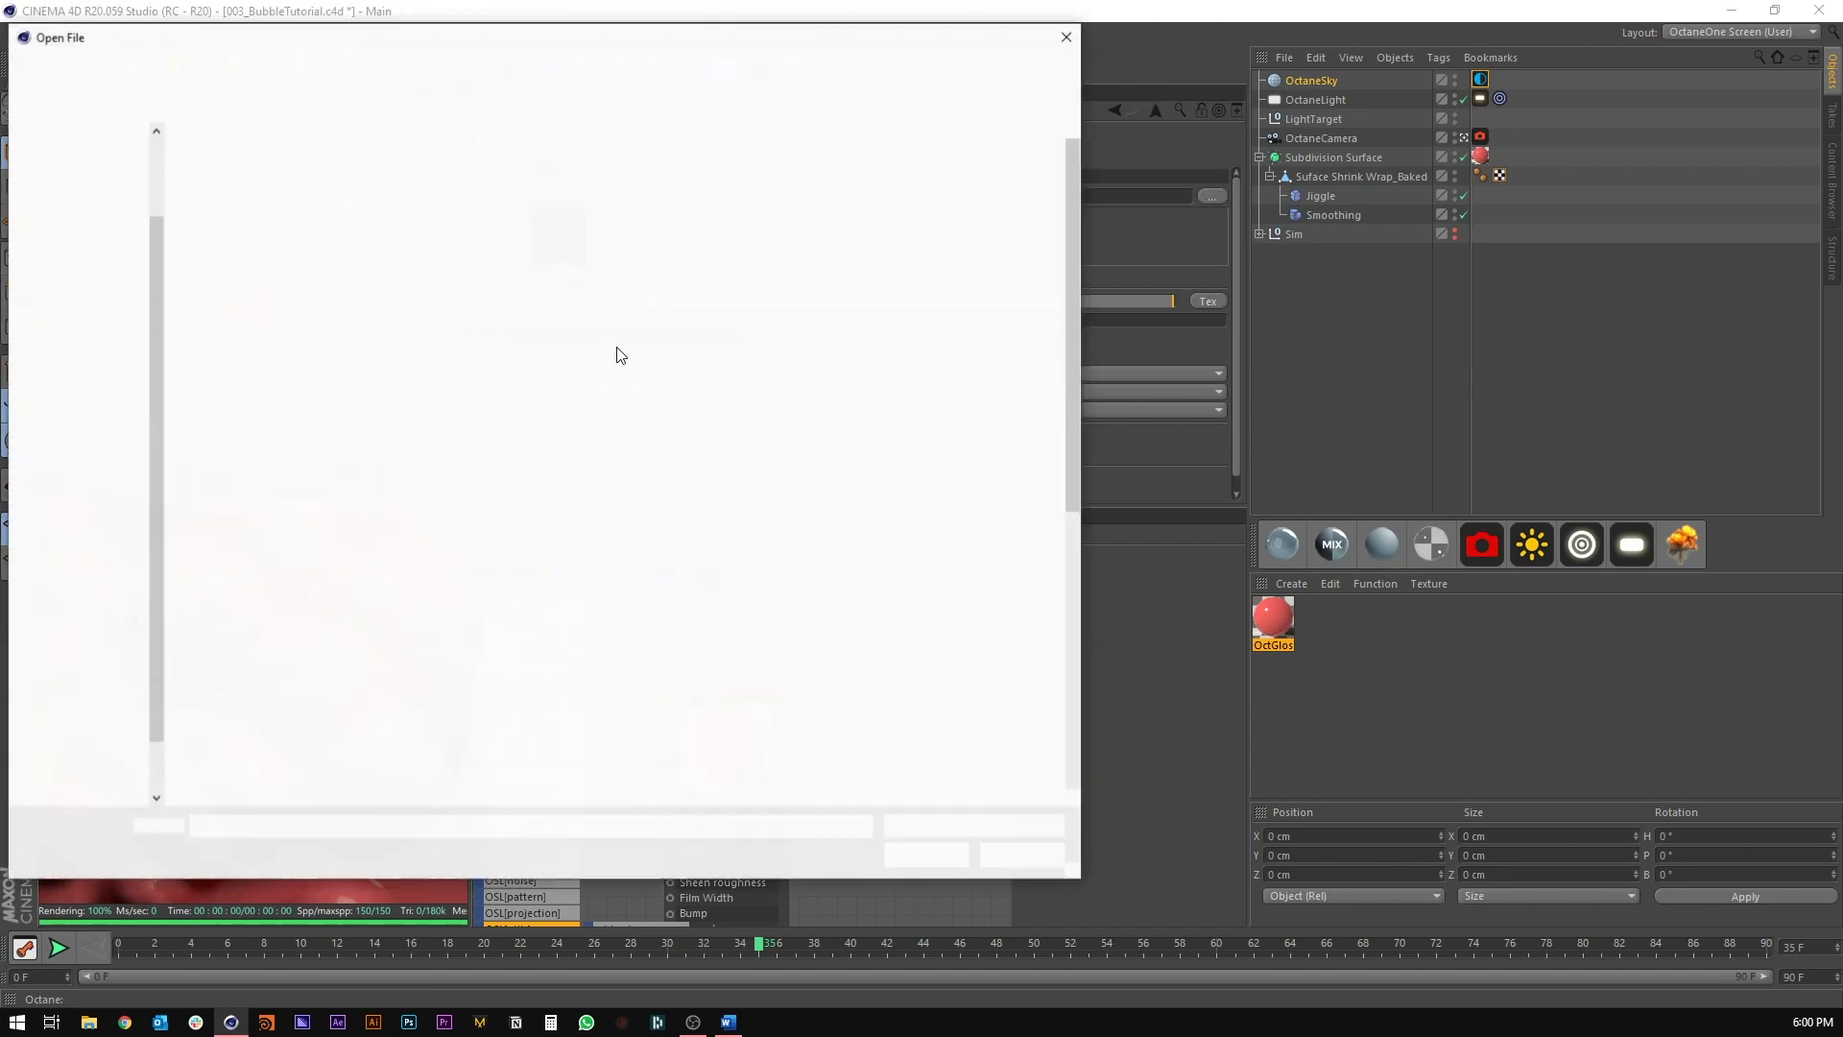
scroll(552, 344, "down", 5)
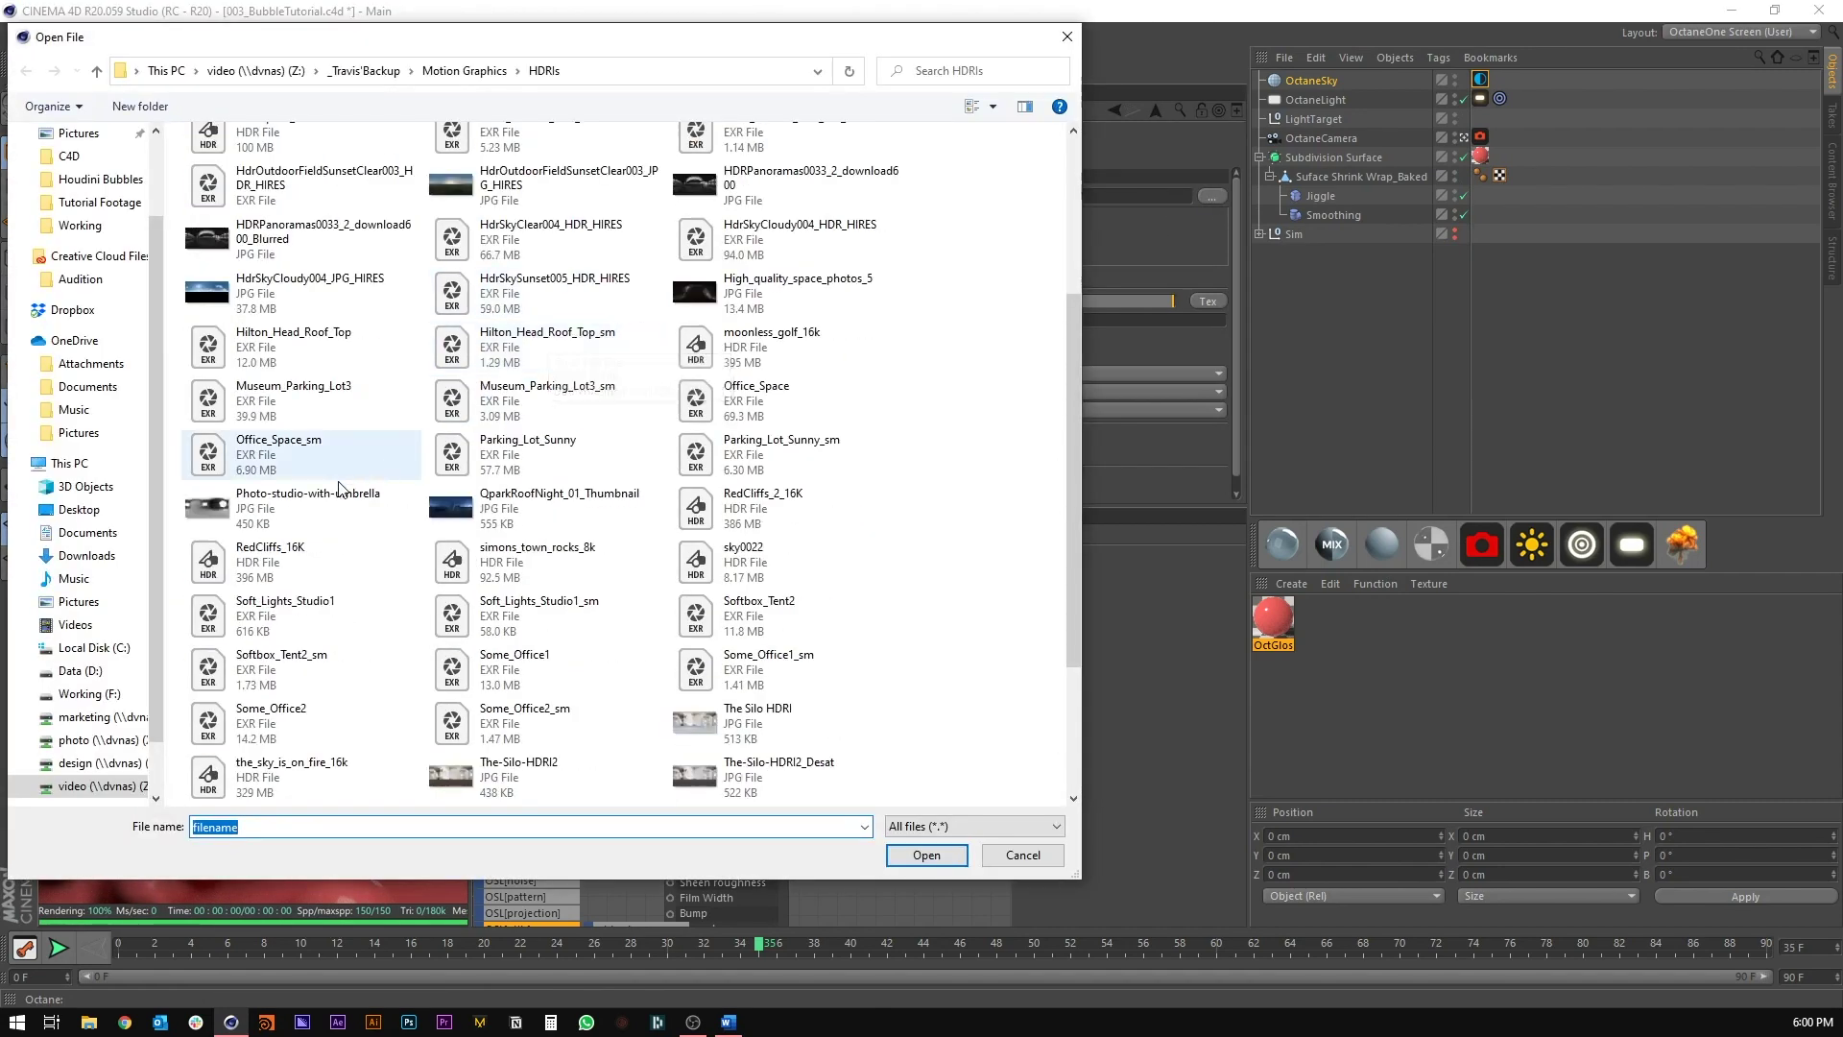
double_click(386, 519)
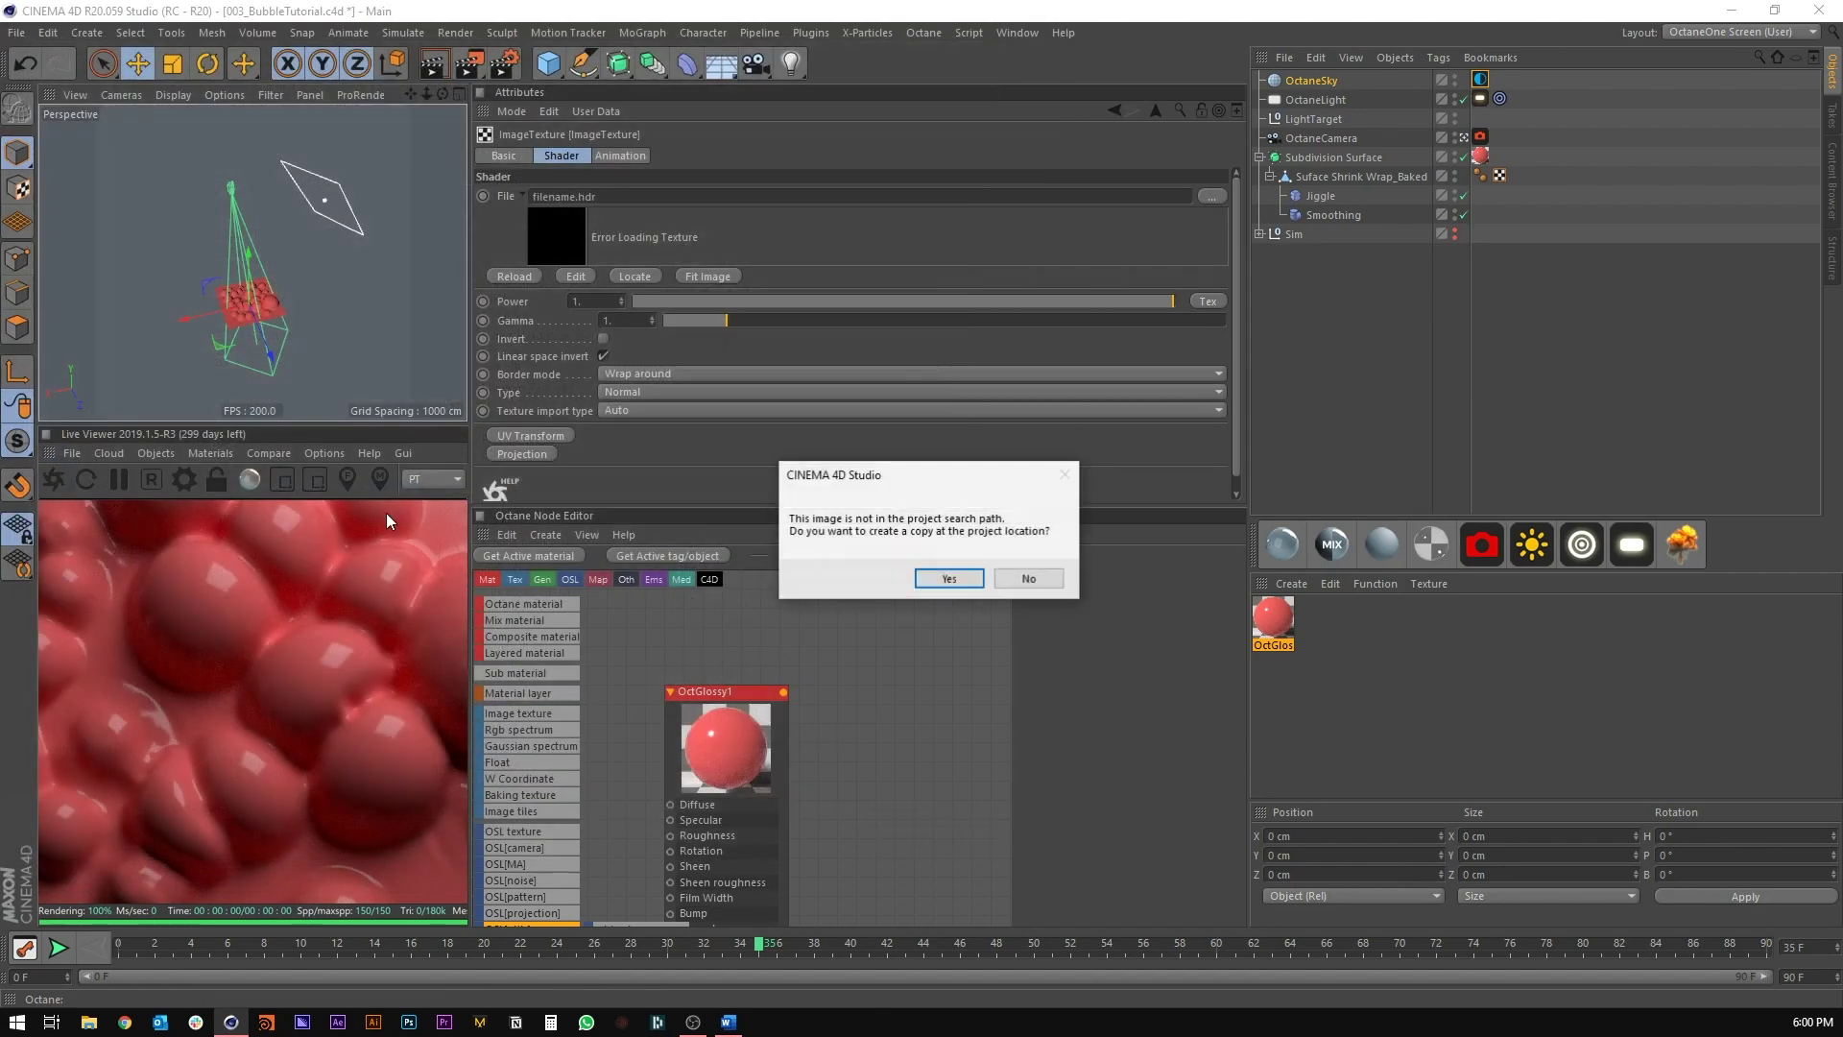
left_click(1004, 580)
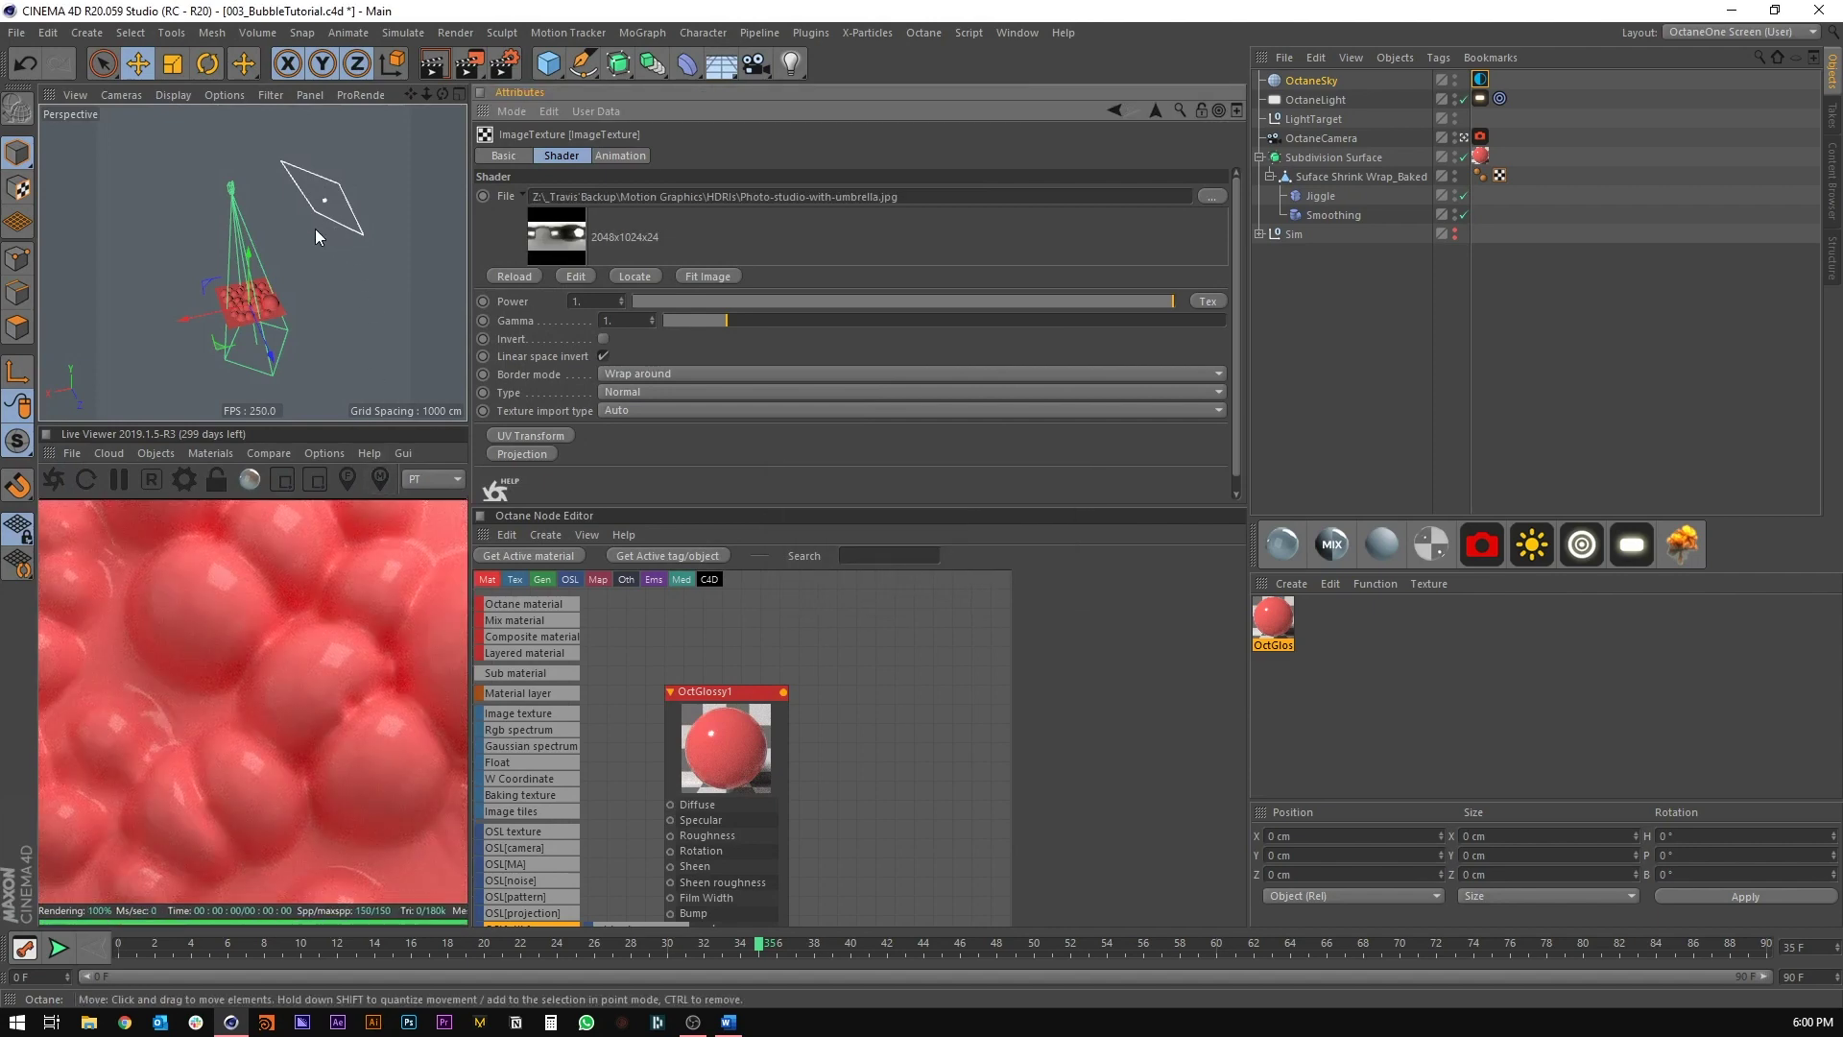
Step: Duplicate the Octane light to another side of the bubbles and place the copy at about X 546, Y 599, Z -1069 cm
left_click(1480, 99)
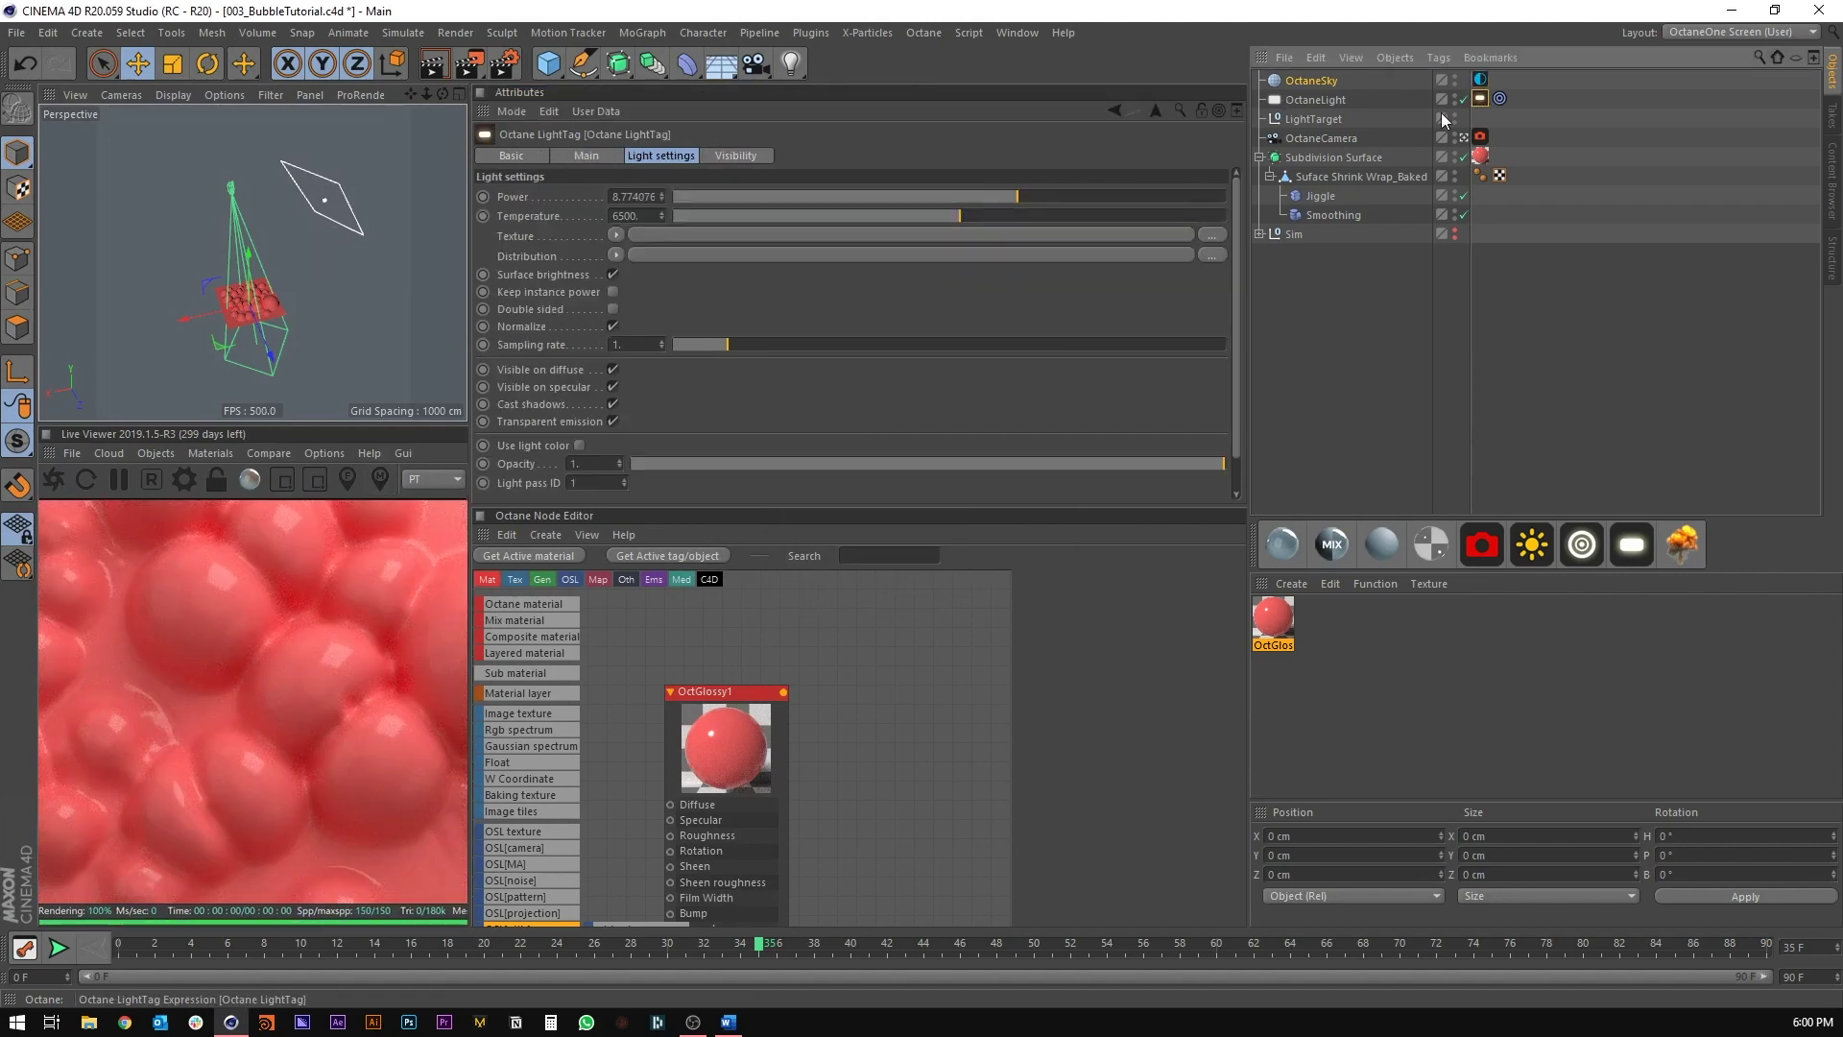
left_click(324, 200)
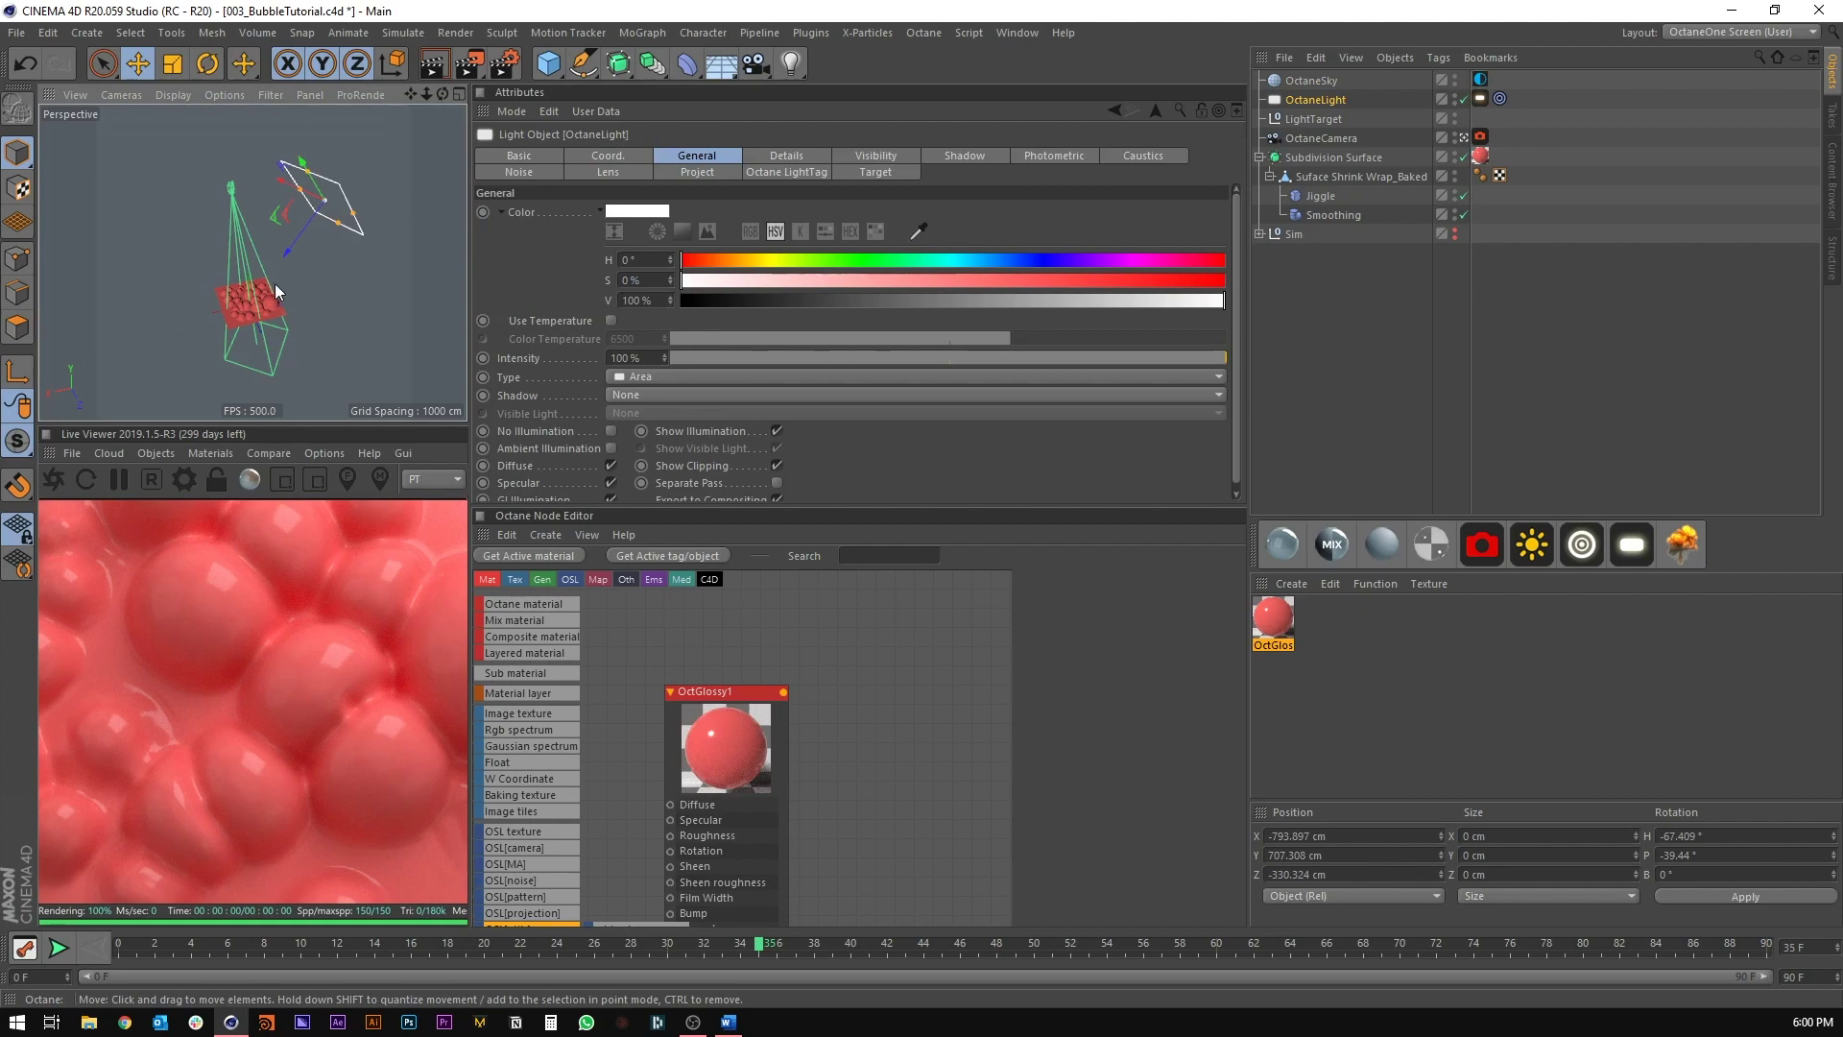
left_click_drag(275, 285, 359, 384, "alt")
left_click_drag(286, 227, 67, 280, "ctrl")
left_click_drag(275, 286, 174, 295, "alt")
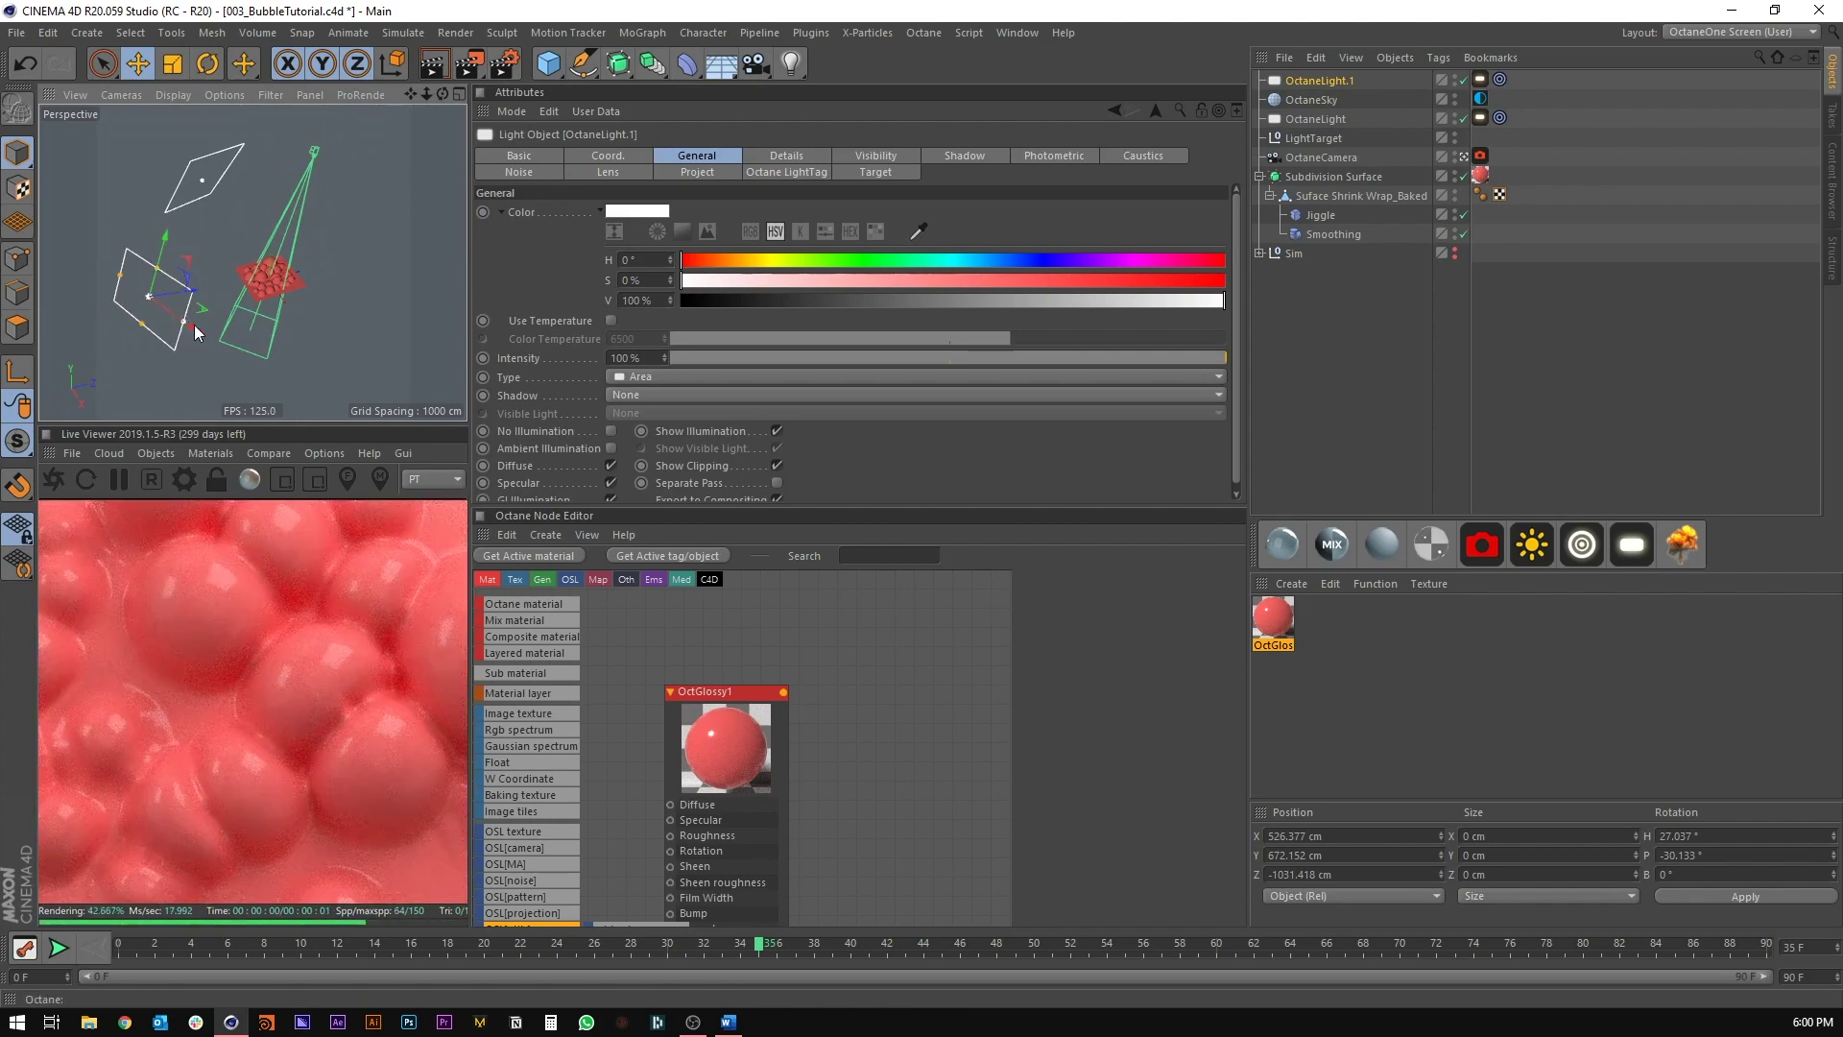
left_click_drag(286, 292, 153, 245, "alt")
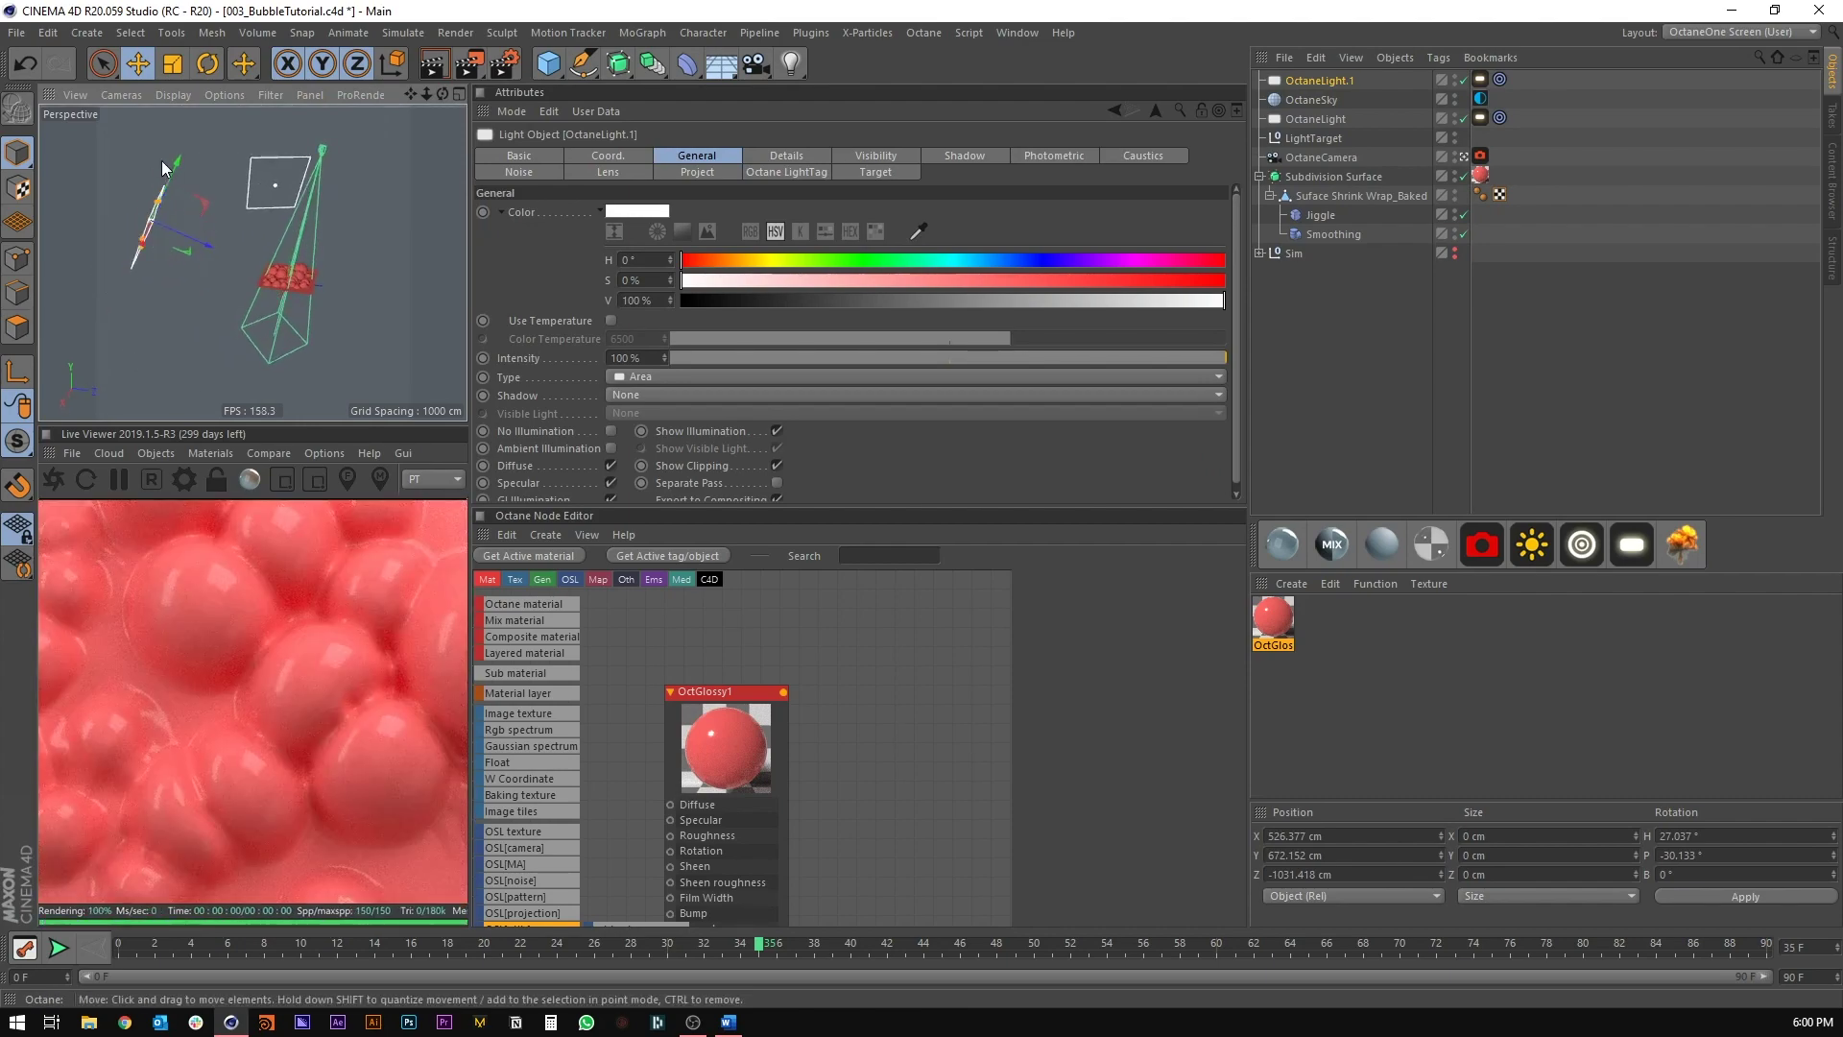
left_click_drag(162, 161, 165, 169)
left_click_drag(298, 285, 228, 187, "alt")
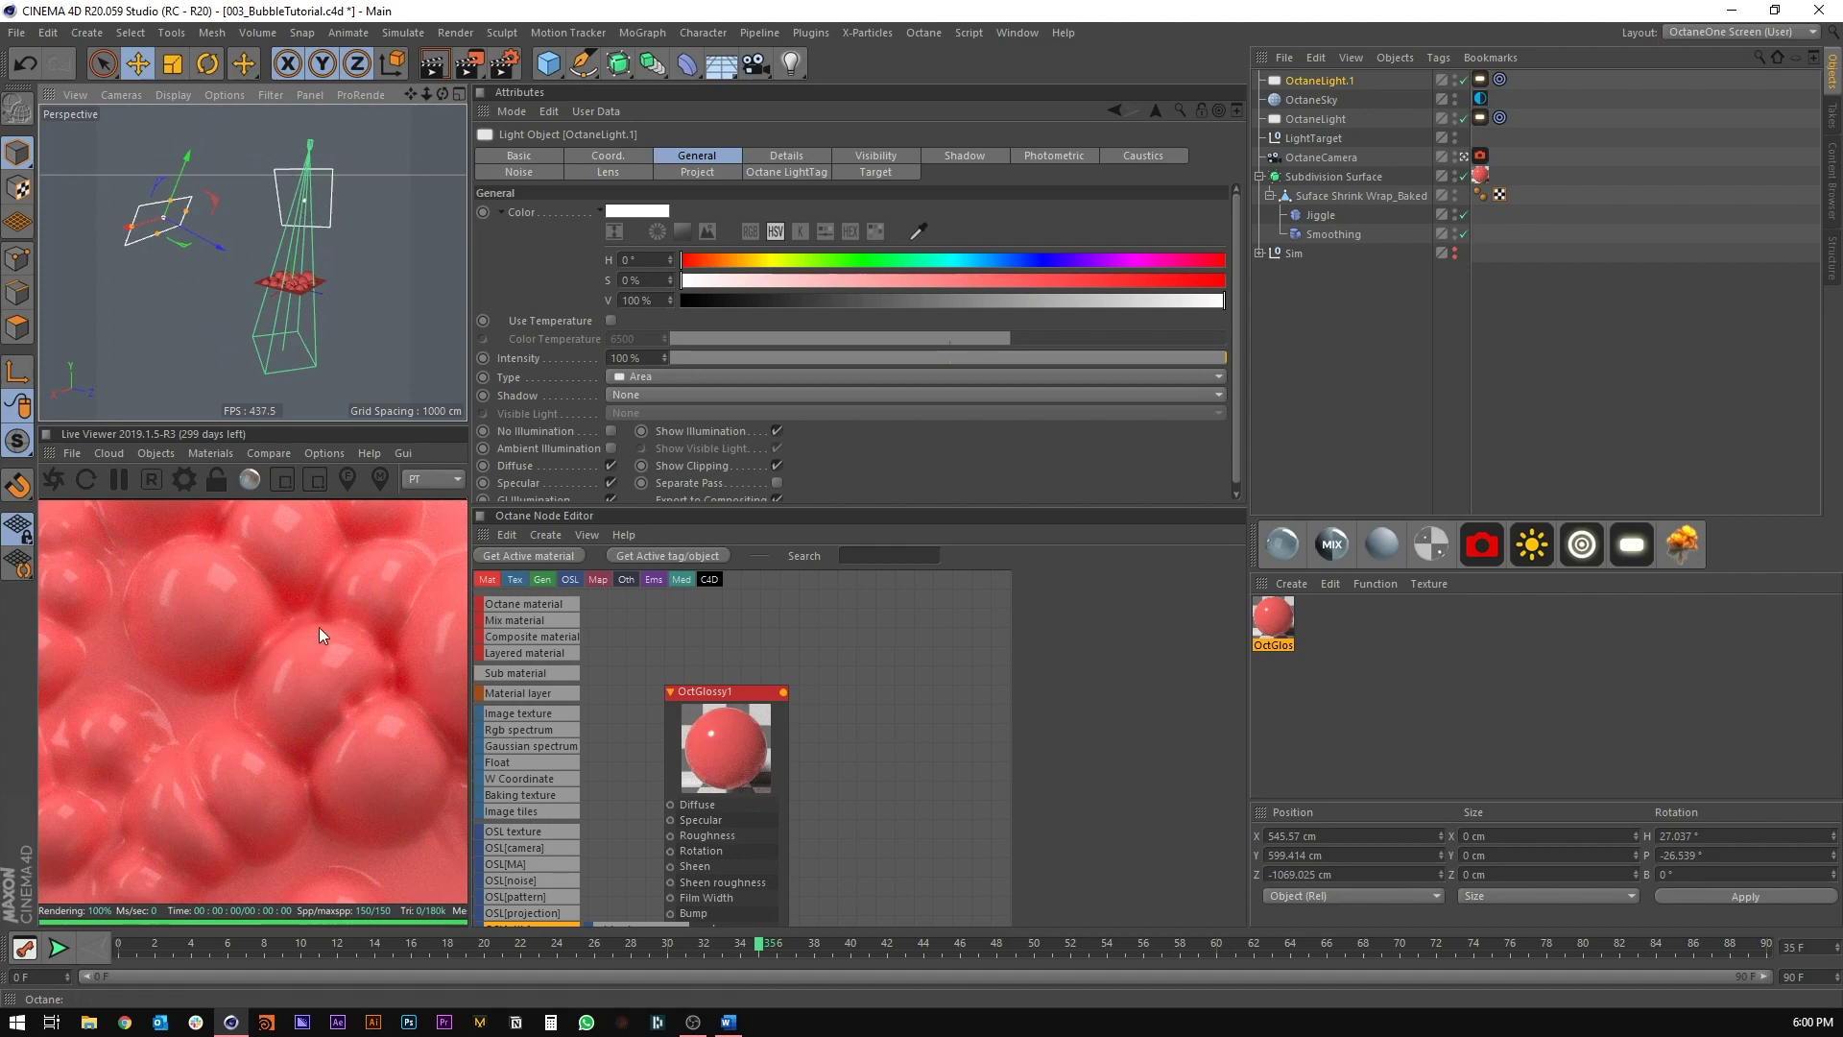
Step: Raise the duplicate light's power to about 37.7 and move it lower and farther away, to about X 1007, Y 338, Z -1973 cm
left_click(1481, 79)
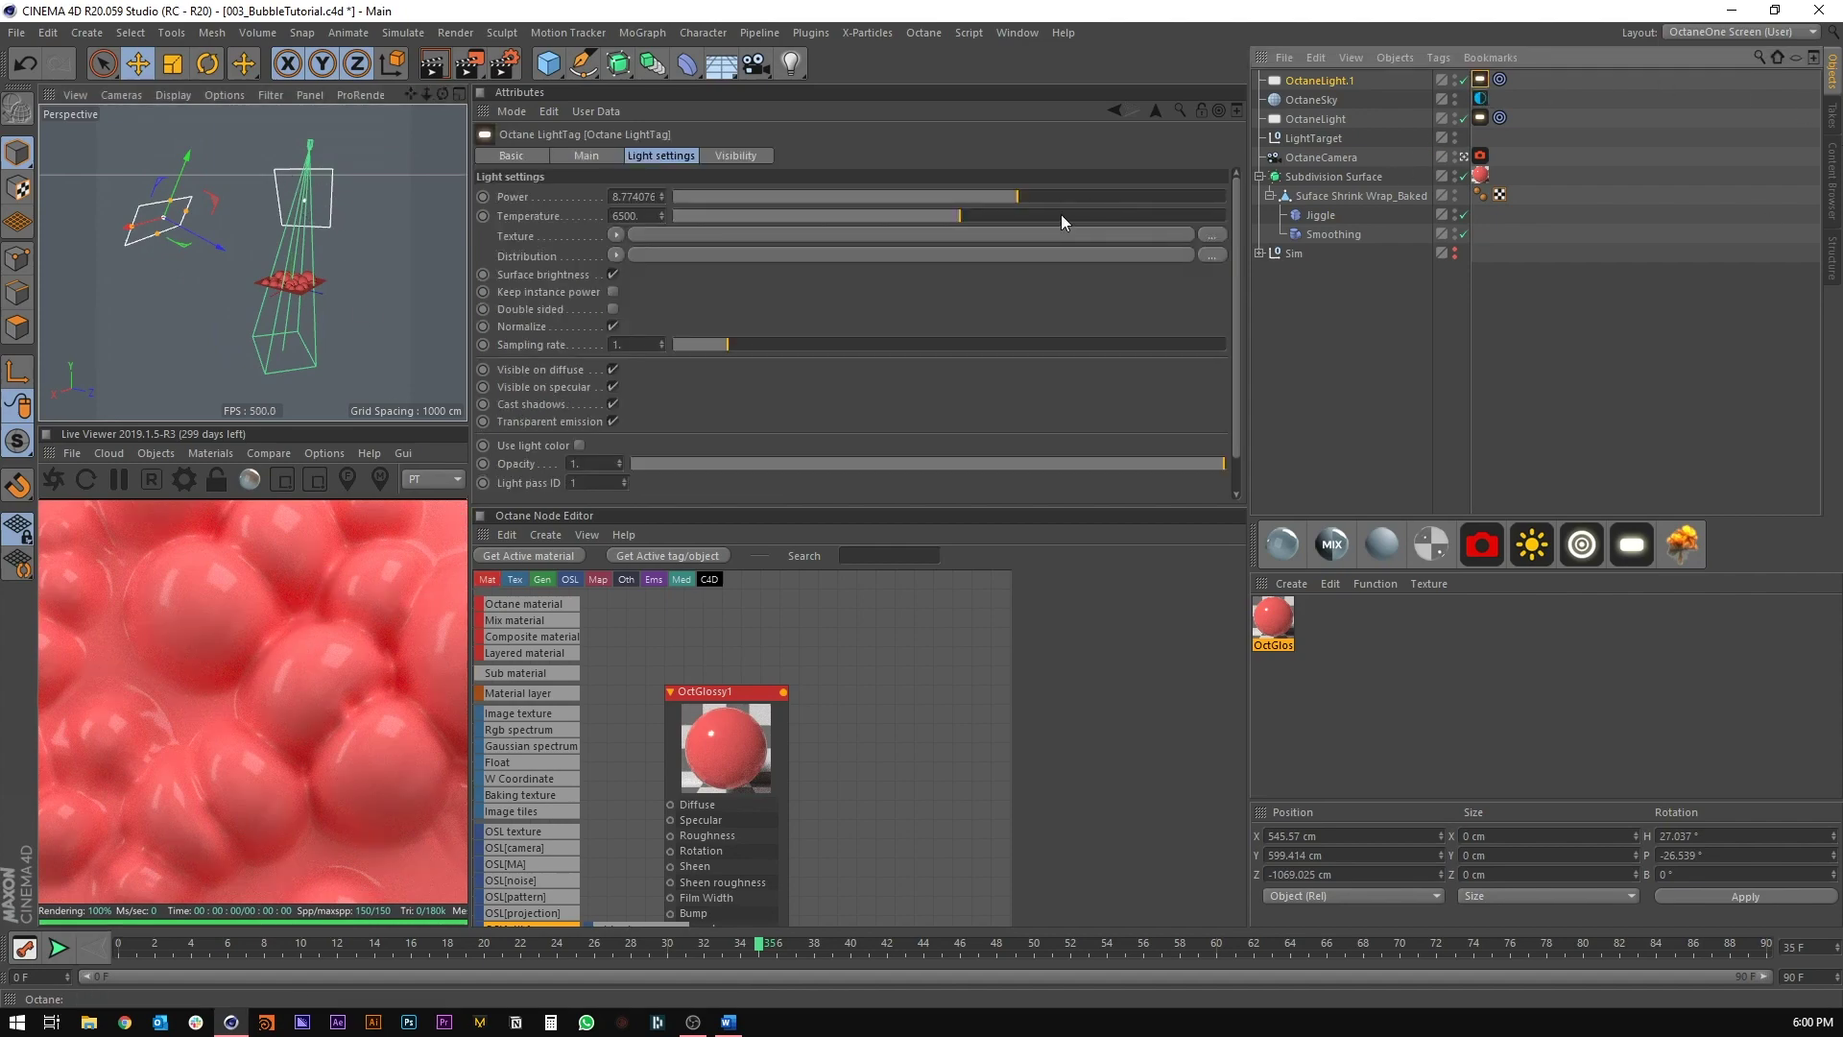
left_click_drag(1068, 192, 1063, 188)
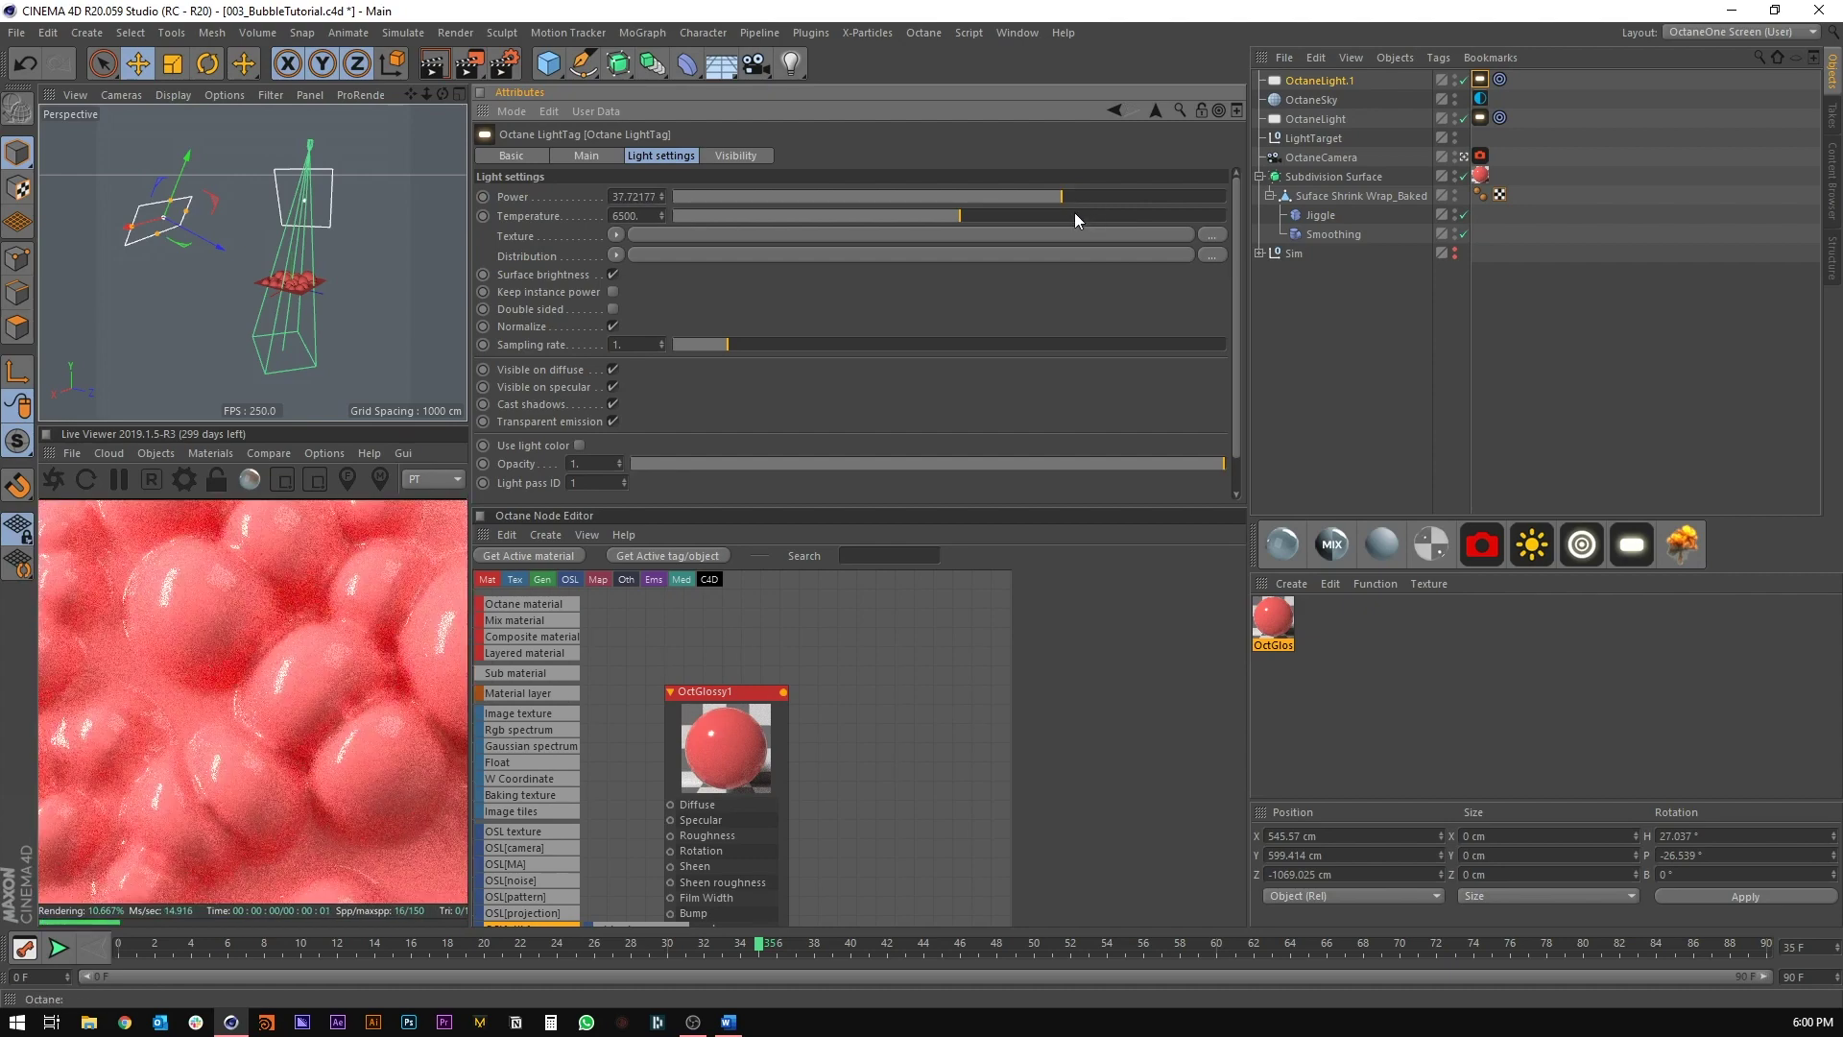
left_click_drag(232, 274, 292, 269, "alt")
left_click_drag(287, 160, 240, 198)
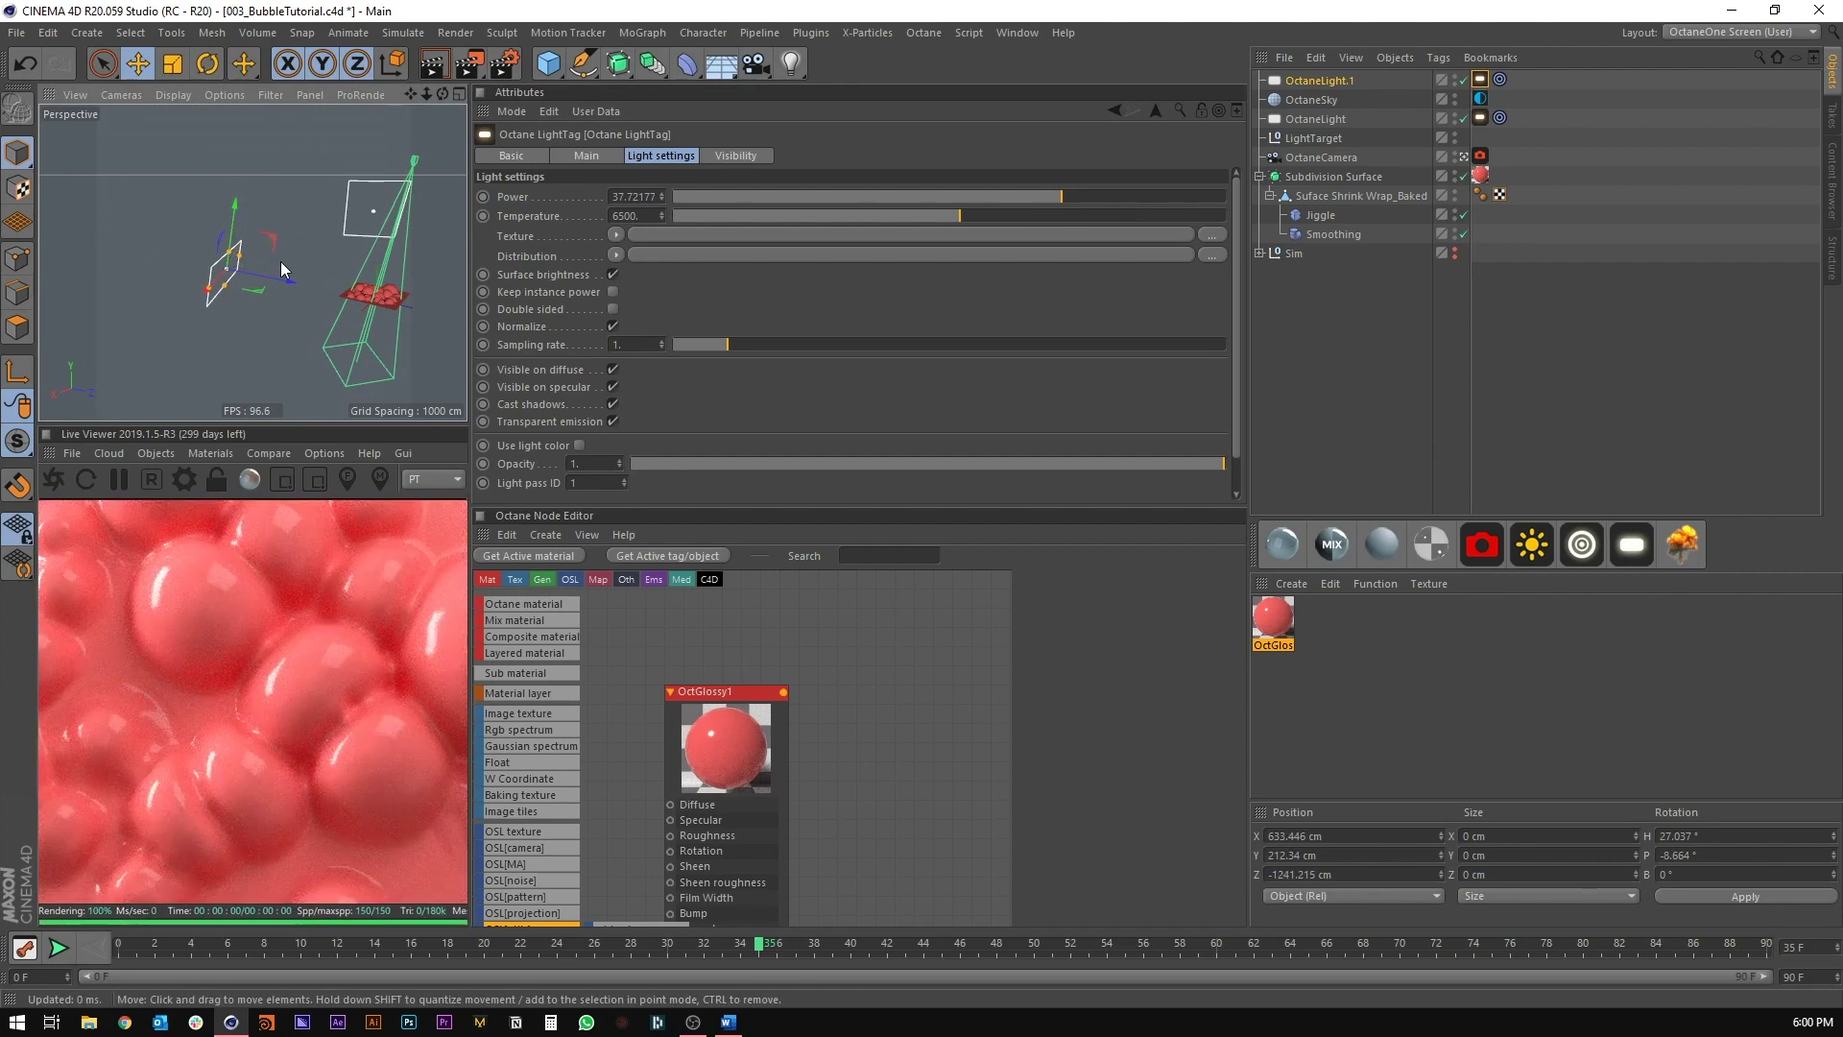
left_click_drag(280, 261, 110, 278)
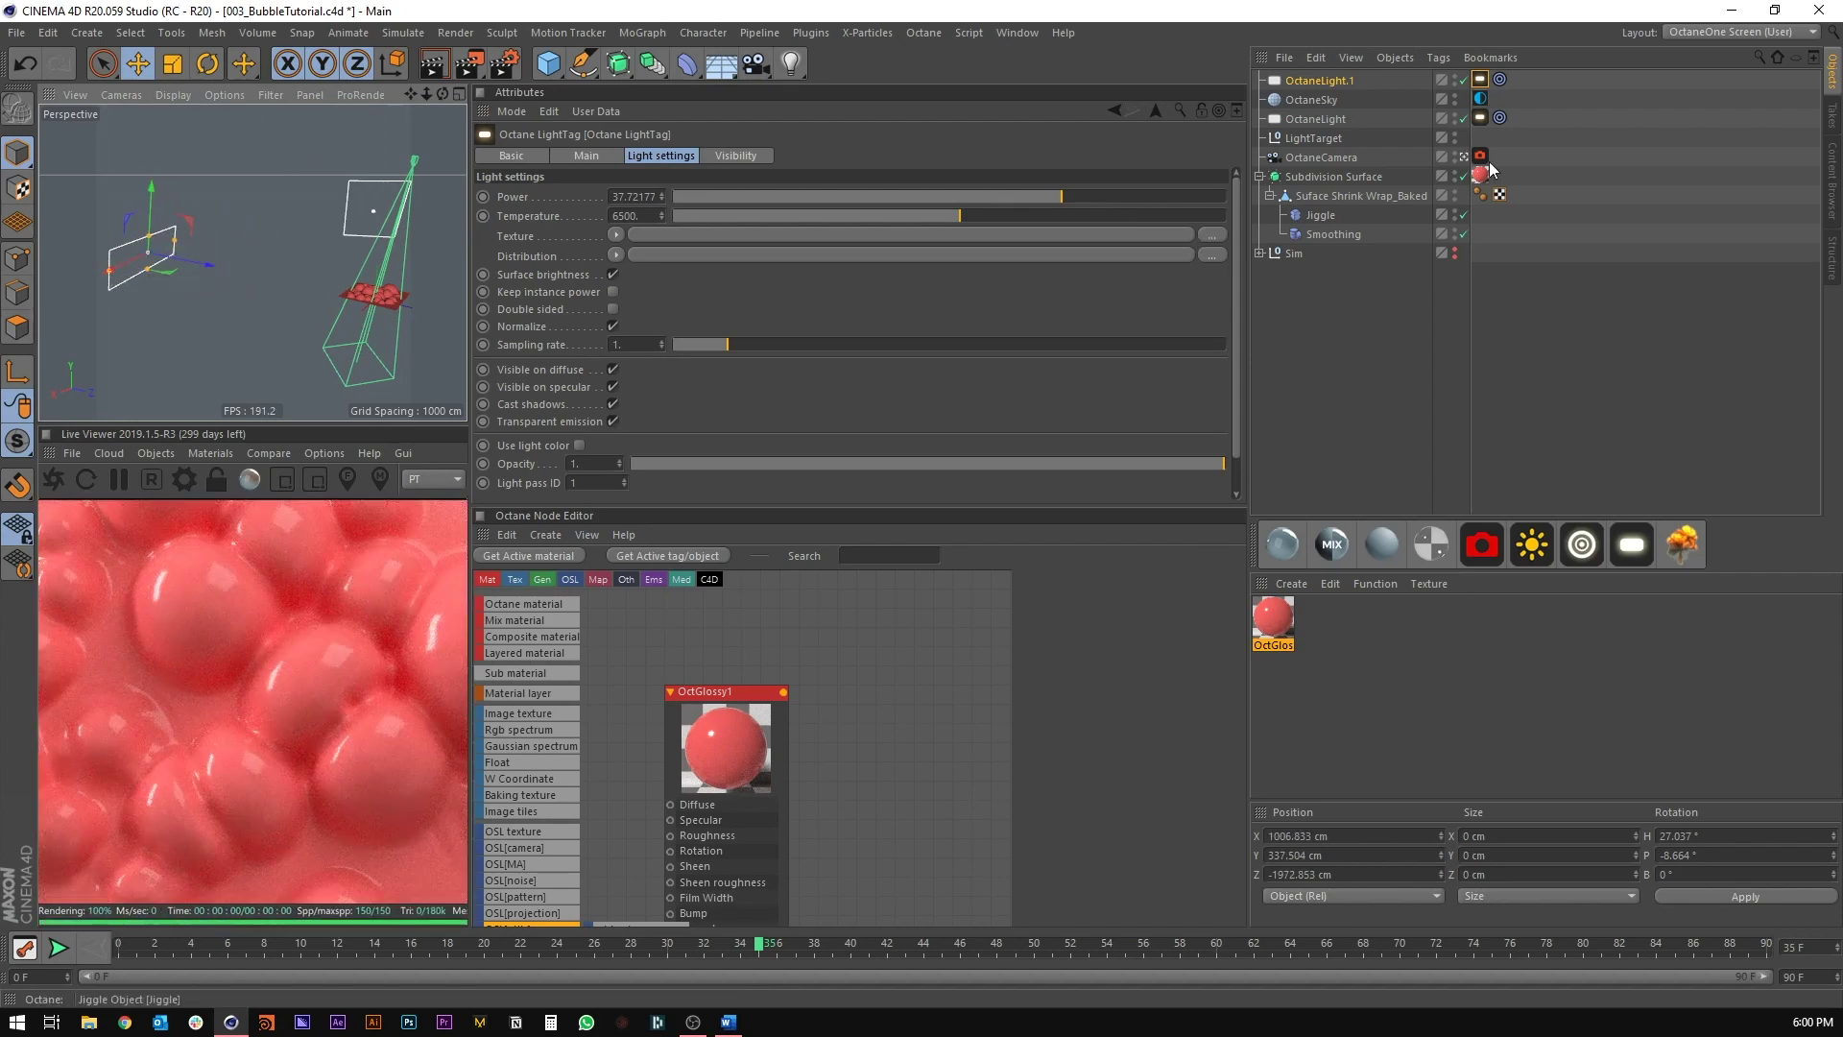
Step: Scale up the original OctaneLight and reposition it at about X -952, Y 571, Z -242 cm
left_click(1315, 119)
key("t")
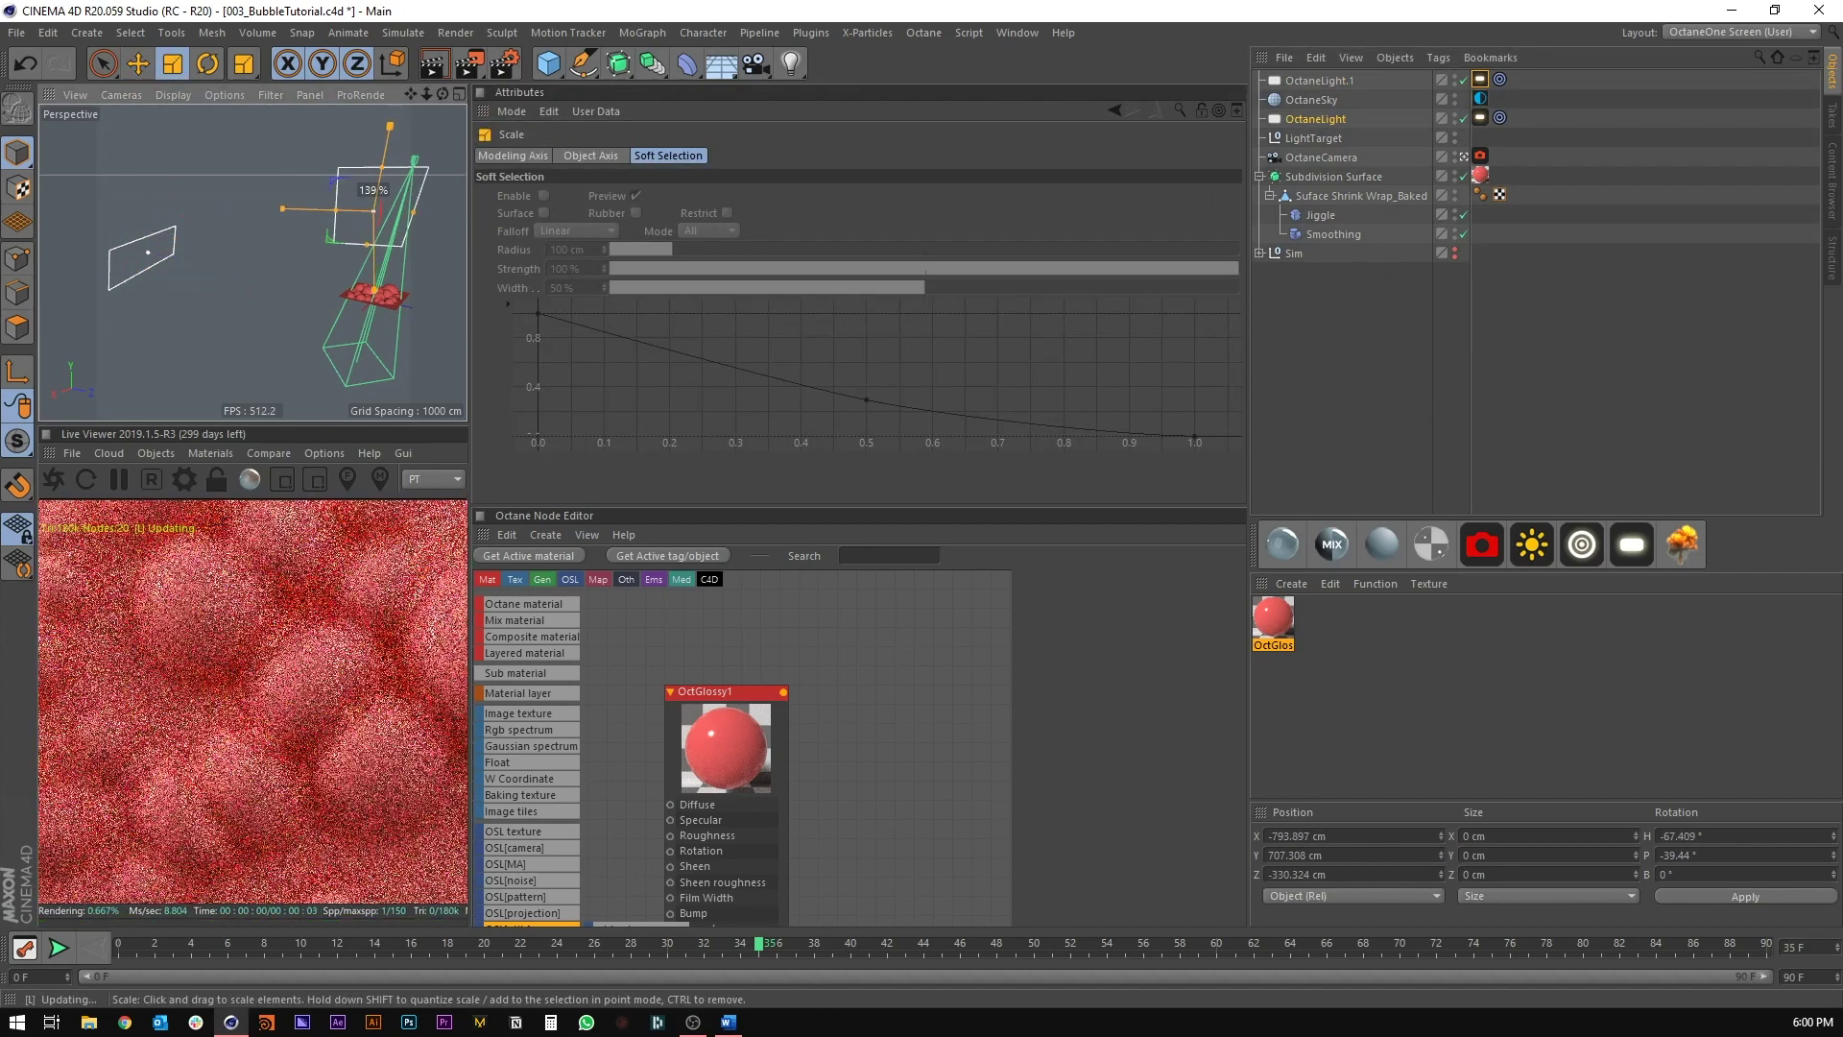
left_click_drag(372, 183, 493, 183)
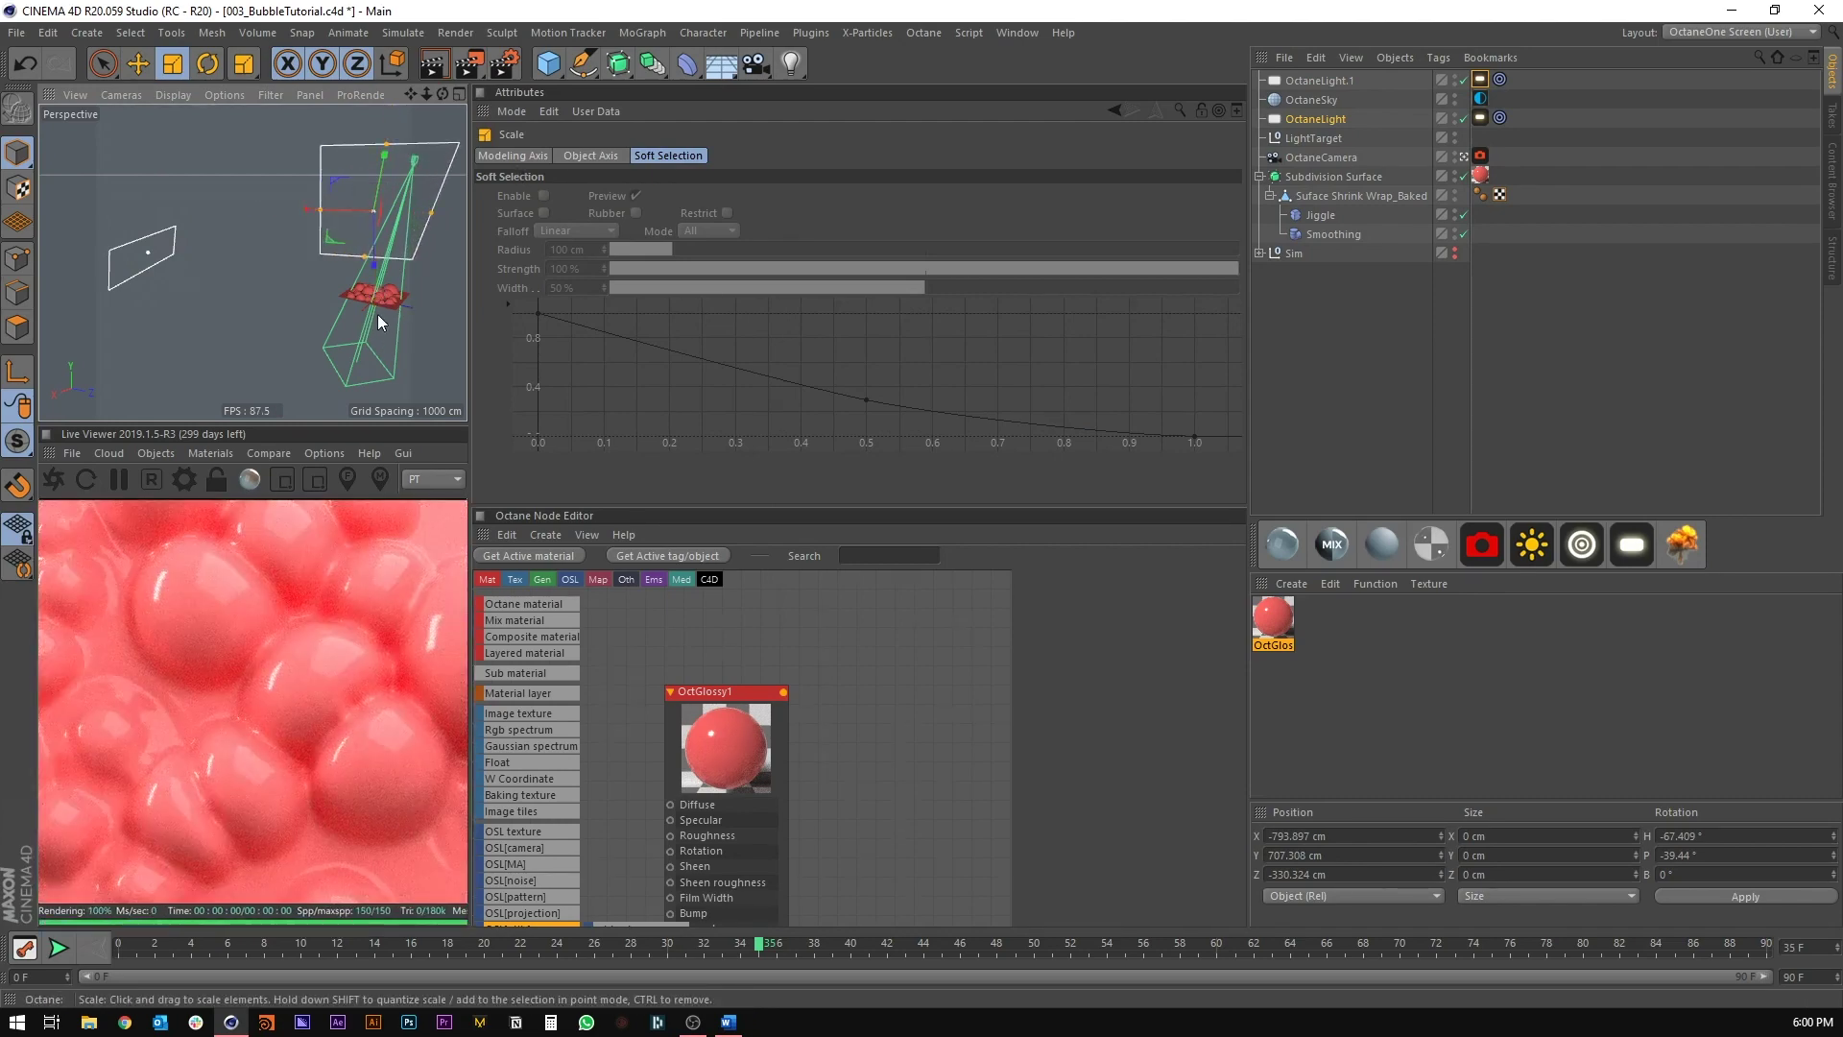
left_click_drag(377, 314, 190, 307, "alt")
key("e")
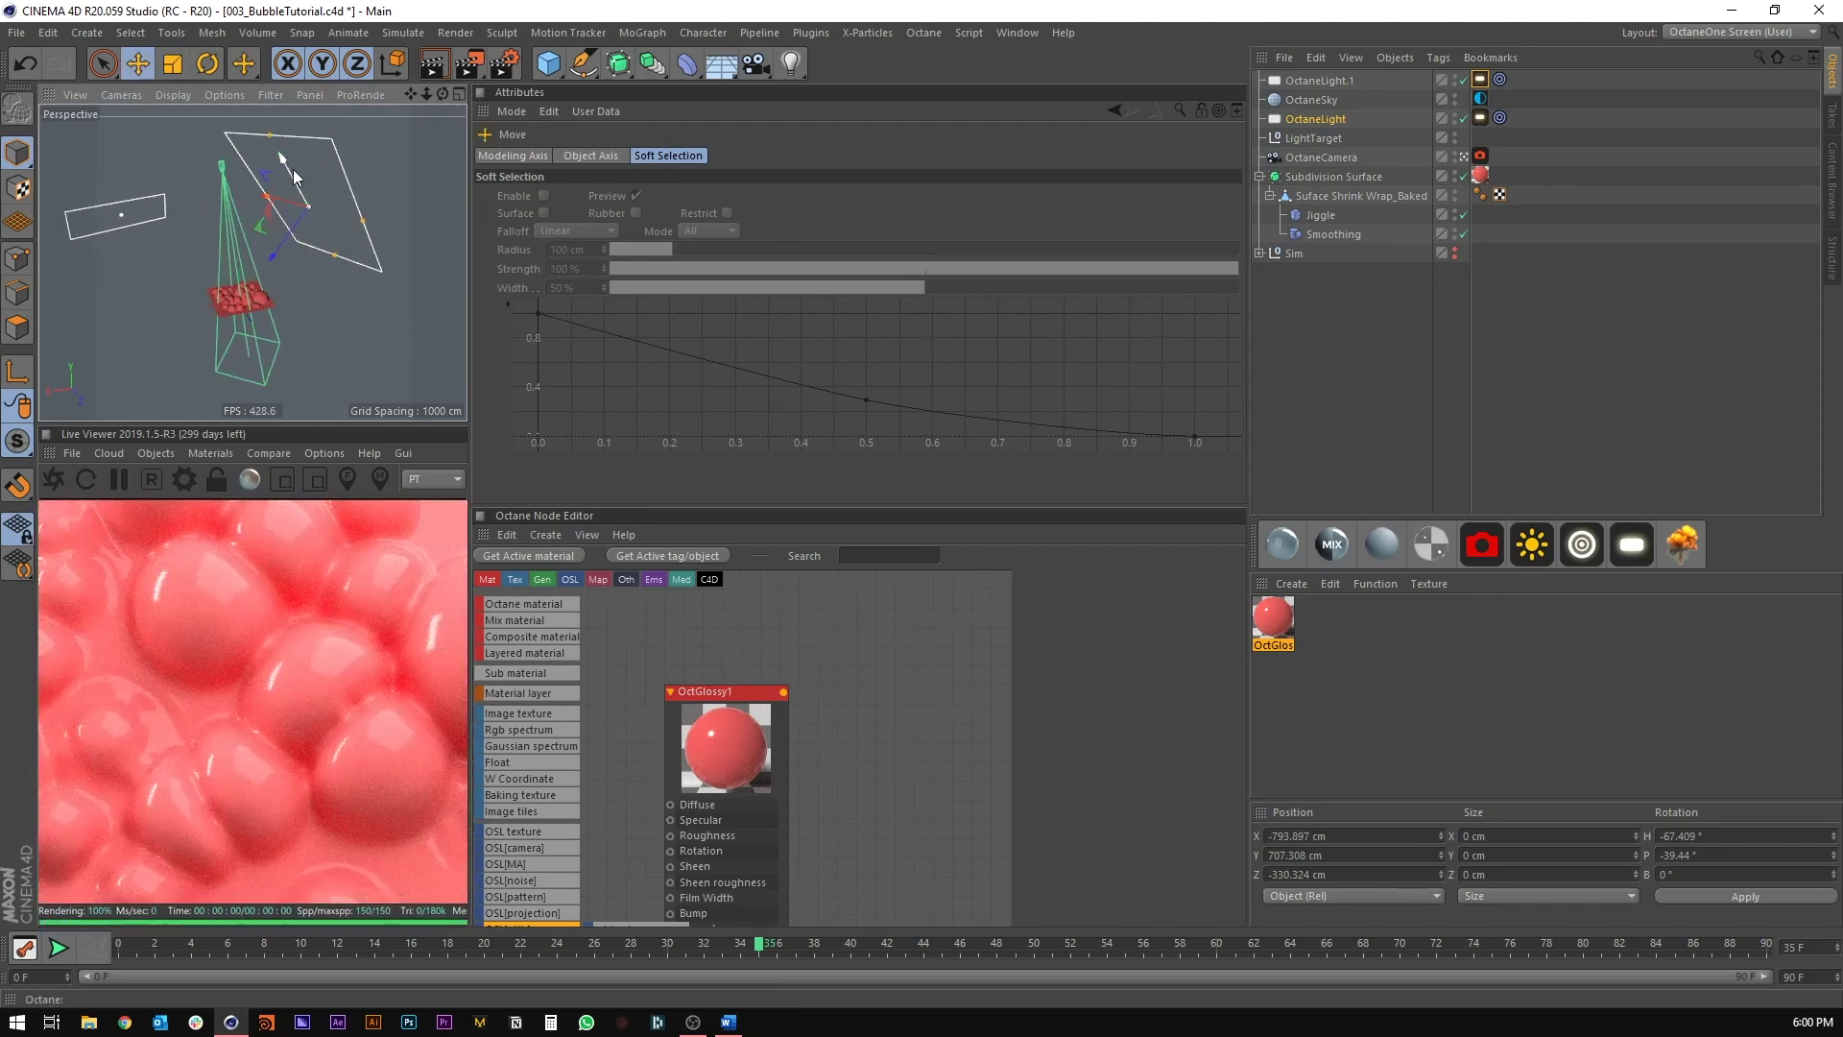
left_click_drag(286, 159, 313, 220)
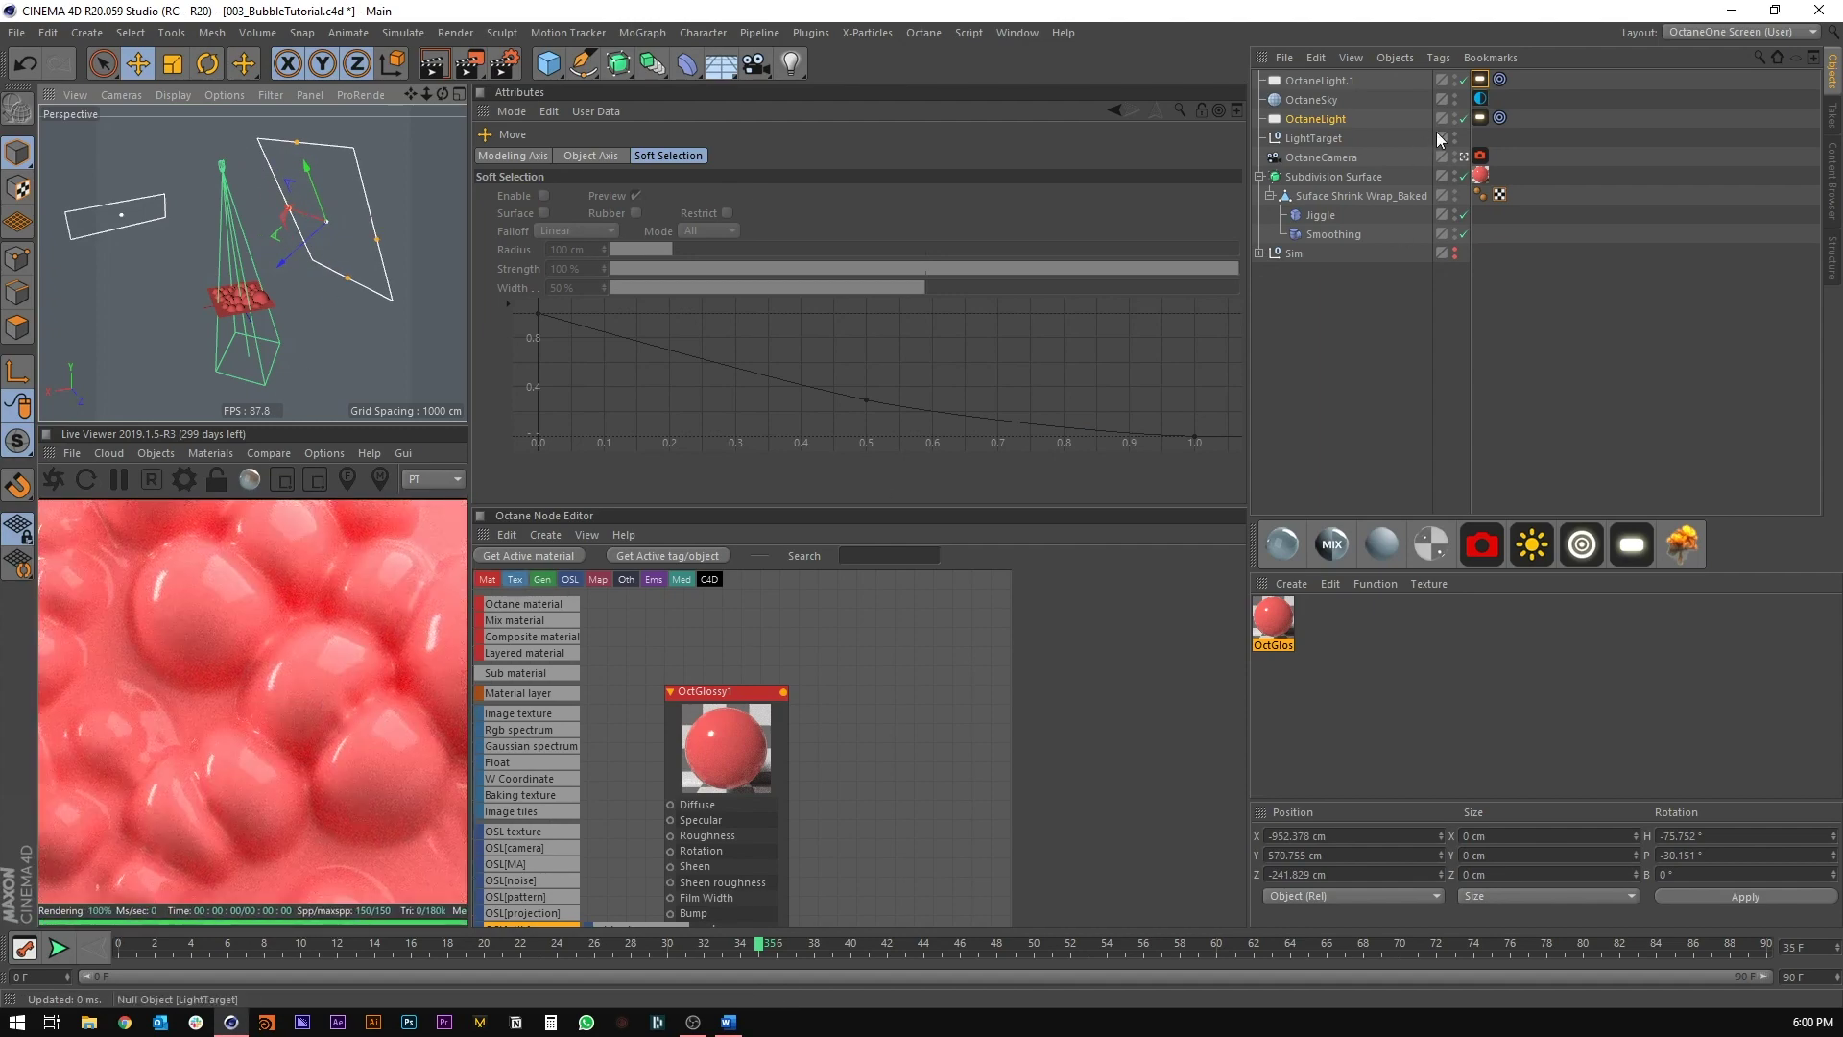
Step: Set the original OctaneLight's power to about 11.67 and advance the timeline to frame 55
left_click(1480, 117)
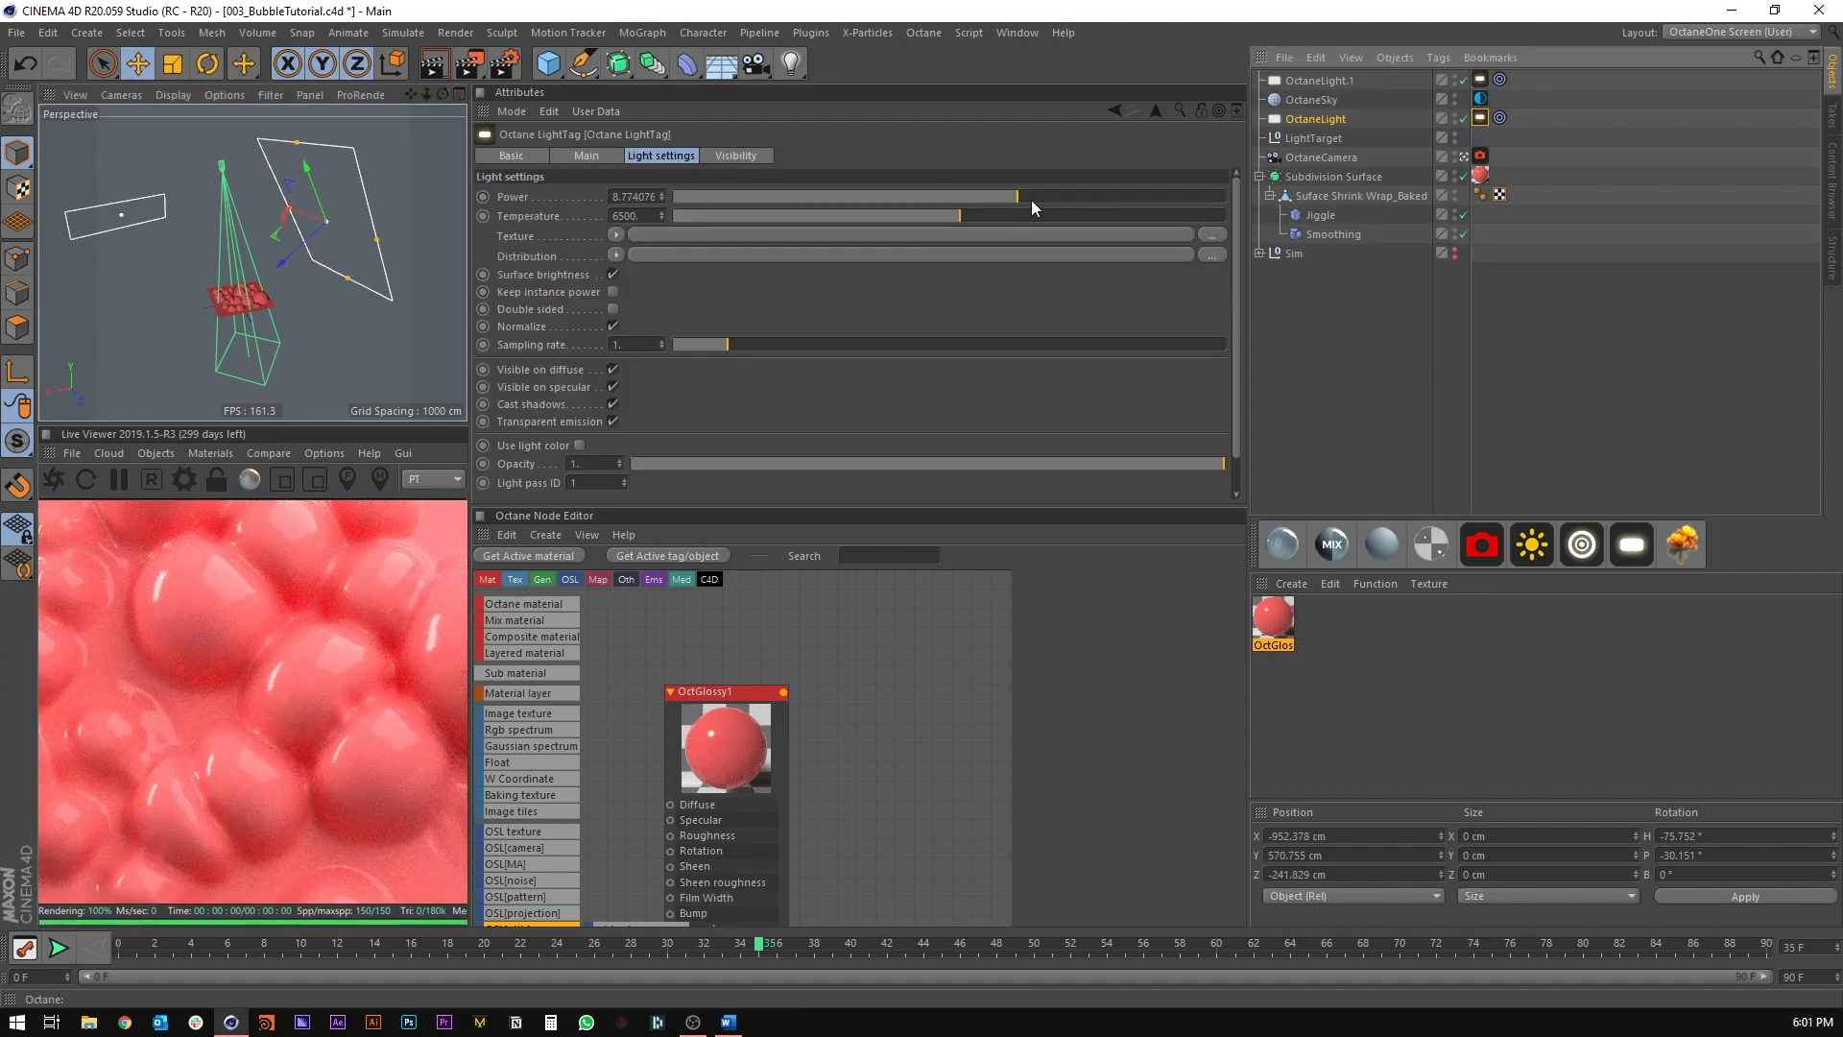
left_click_drag(1031, 200, 1027, 197)
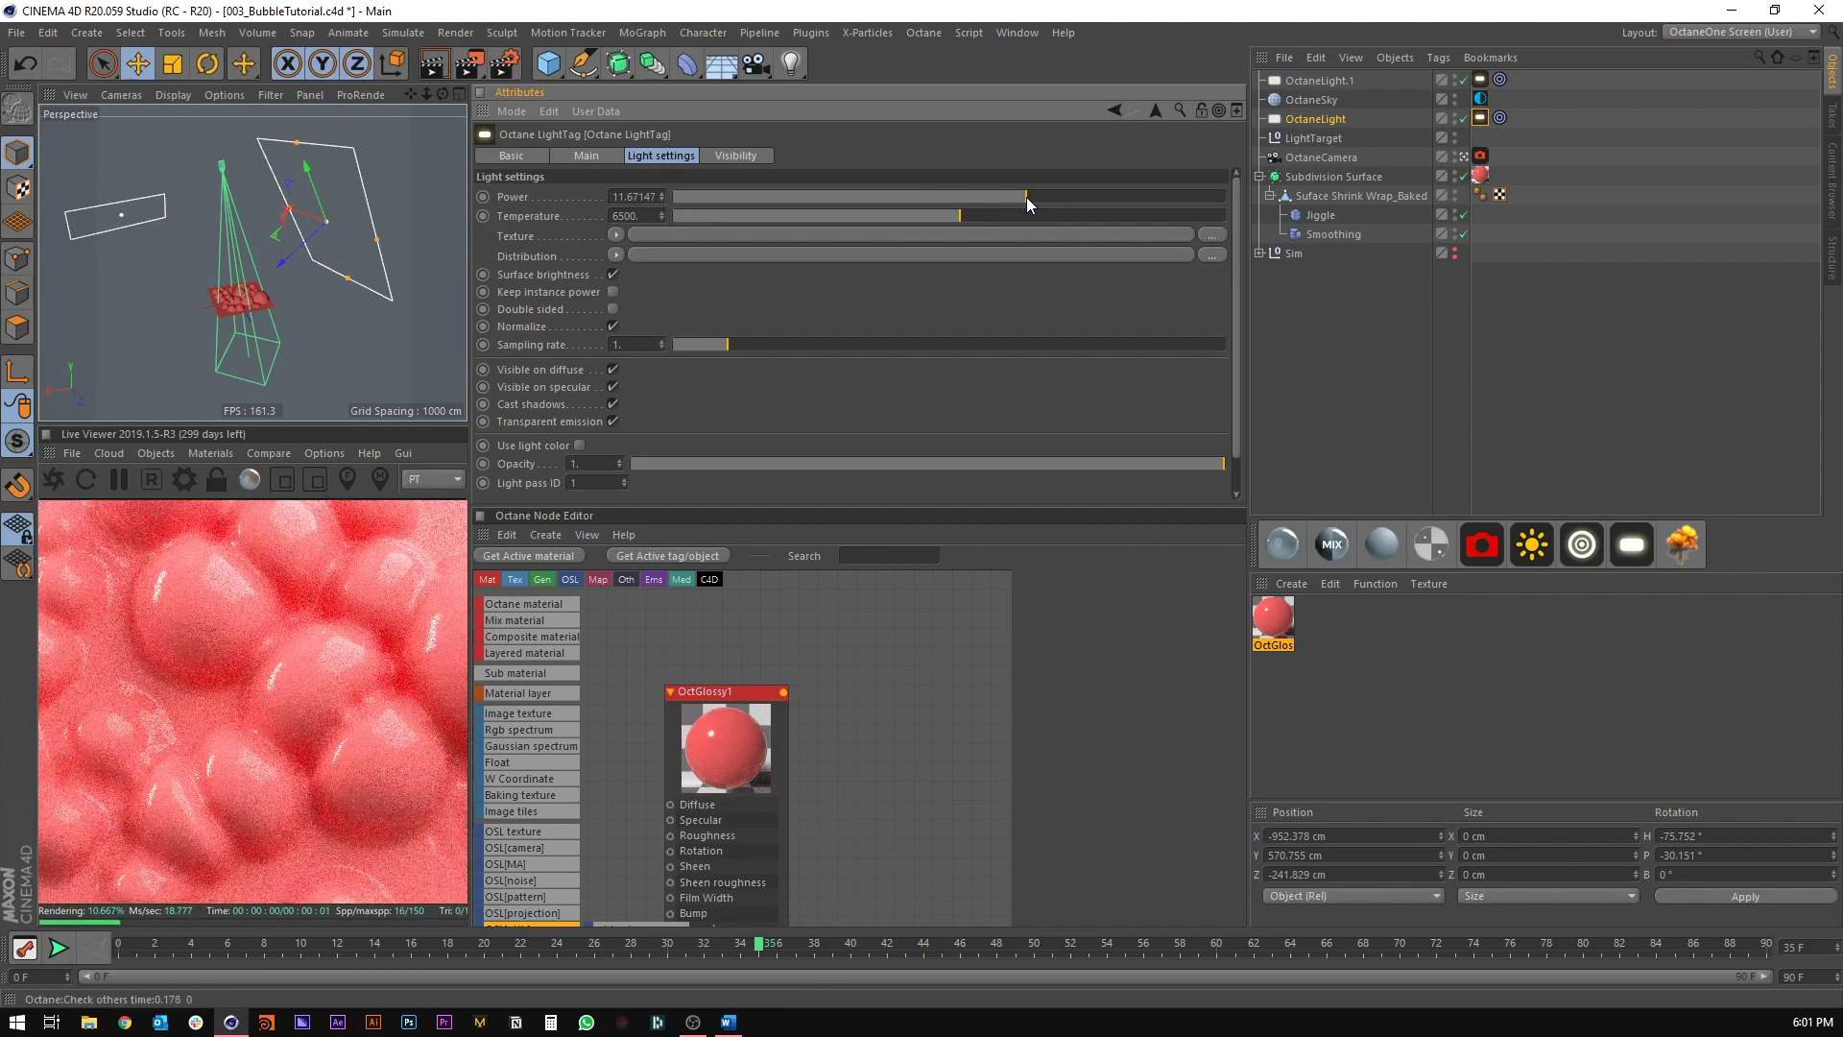
left_click_drag(759, 946, 867, 946)
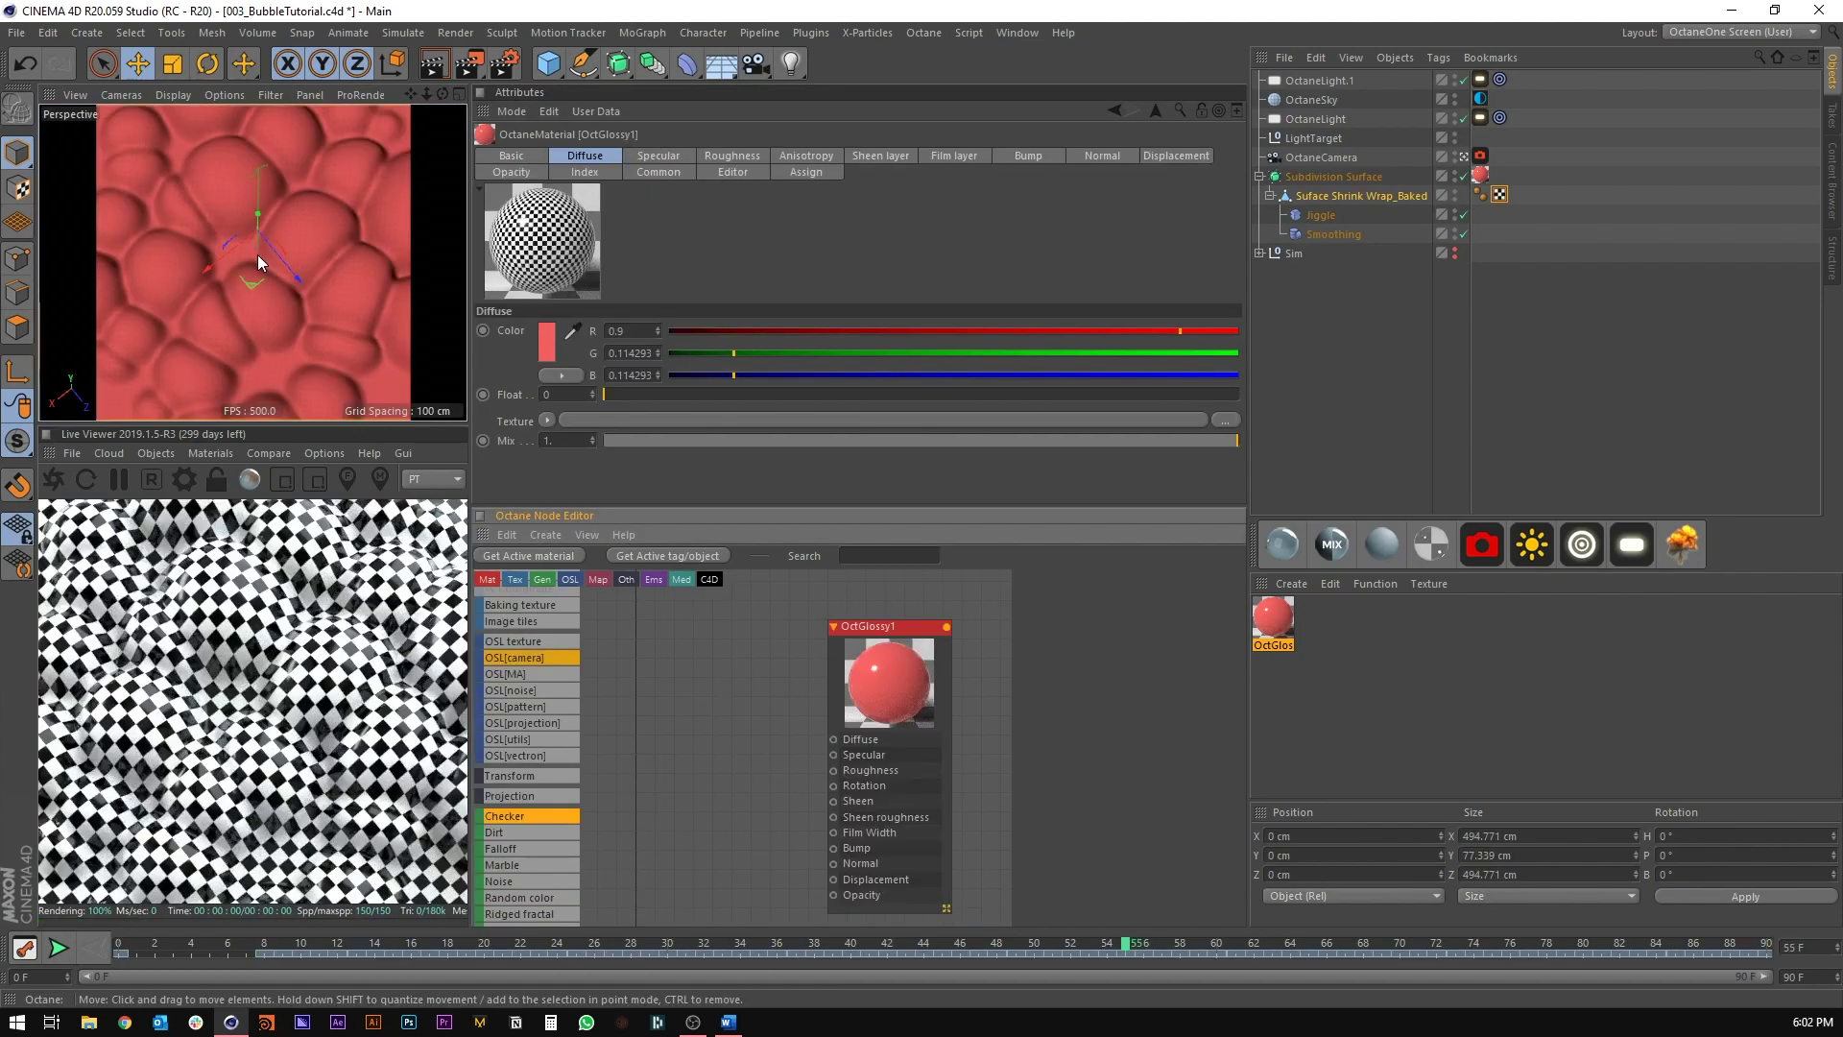
left_click_drag(257, 255, 262, 261, "alt")
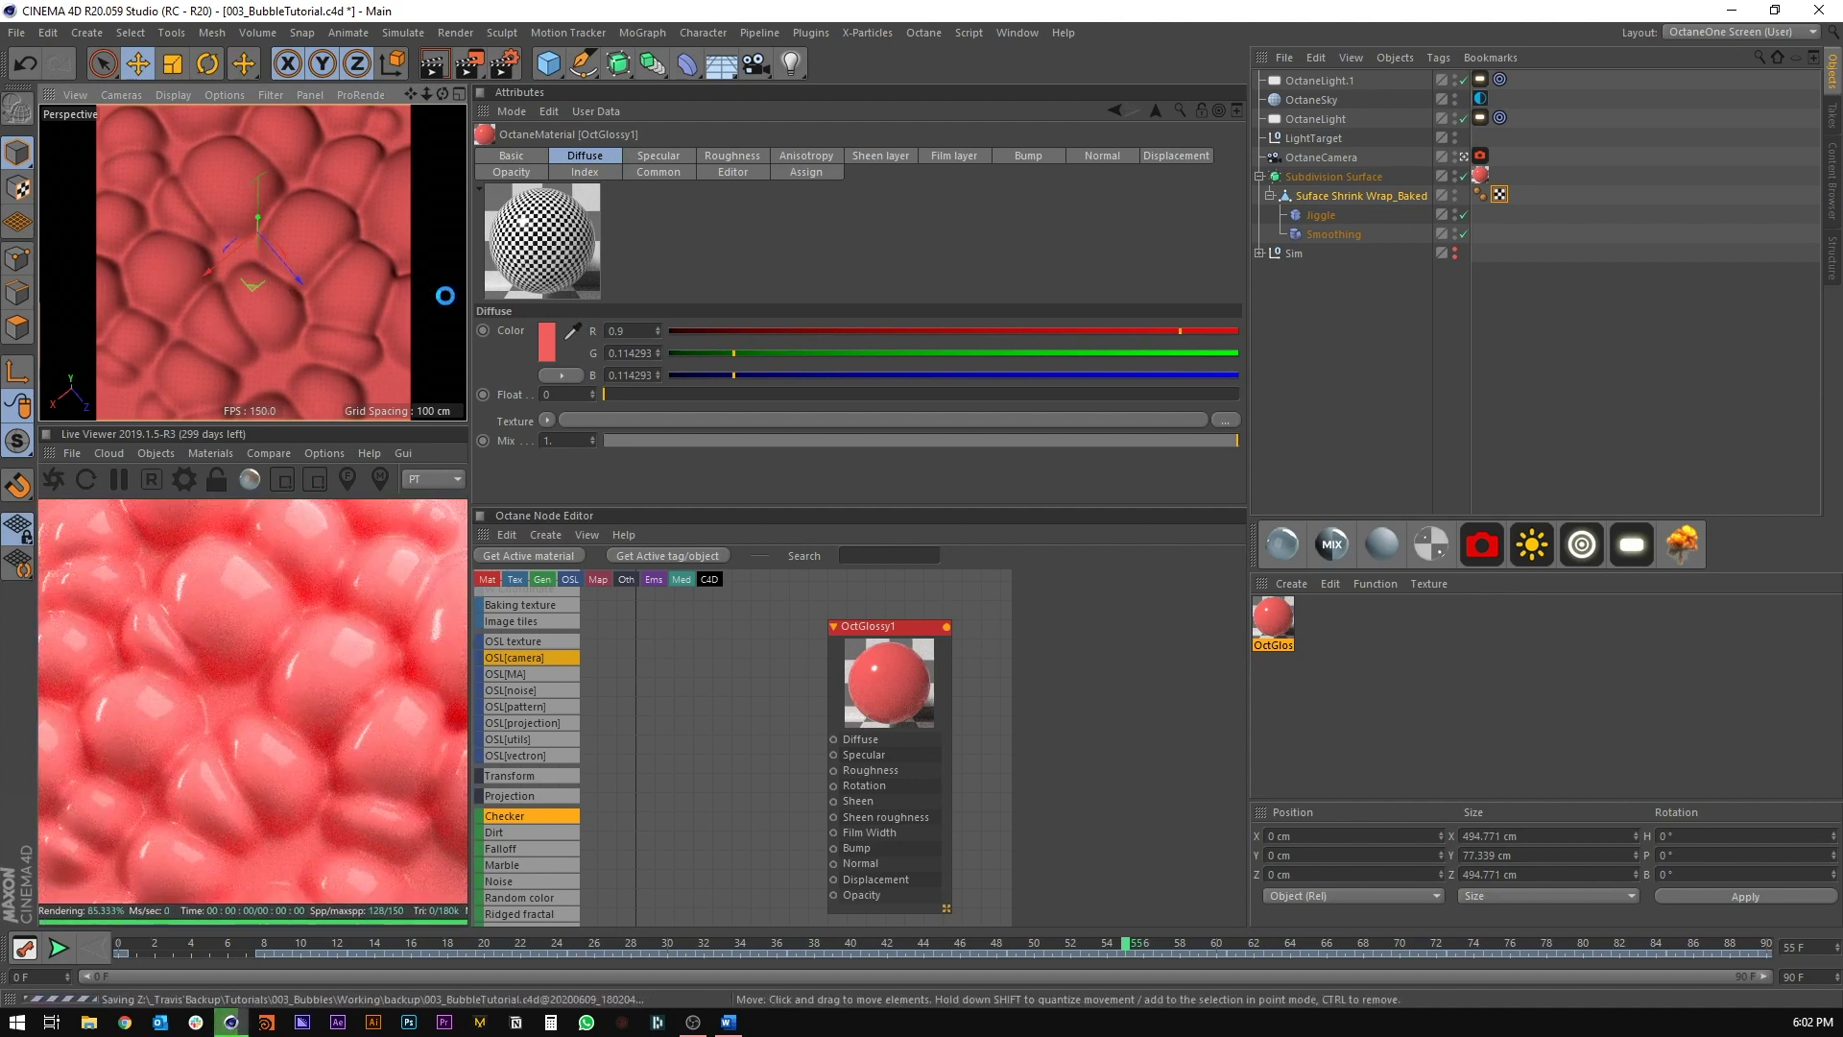
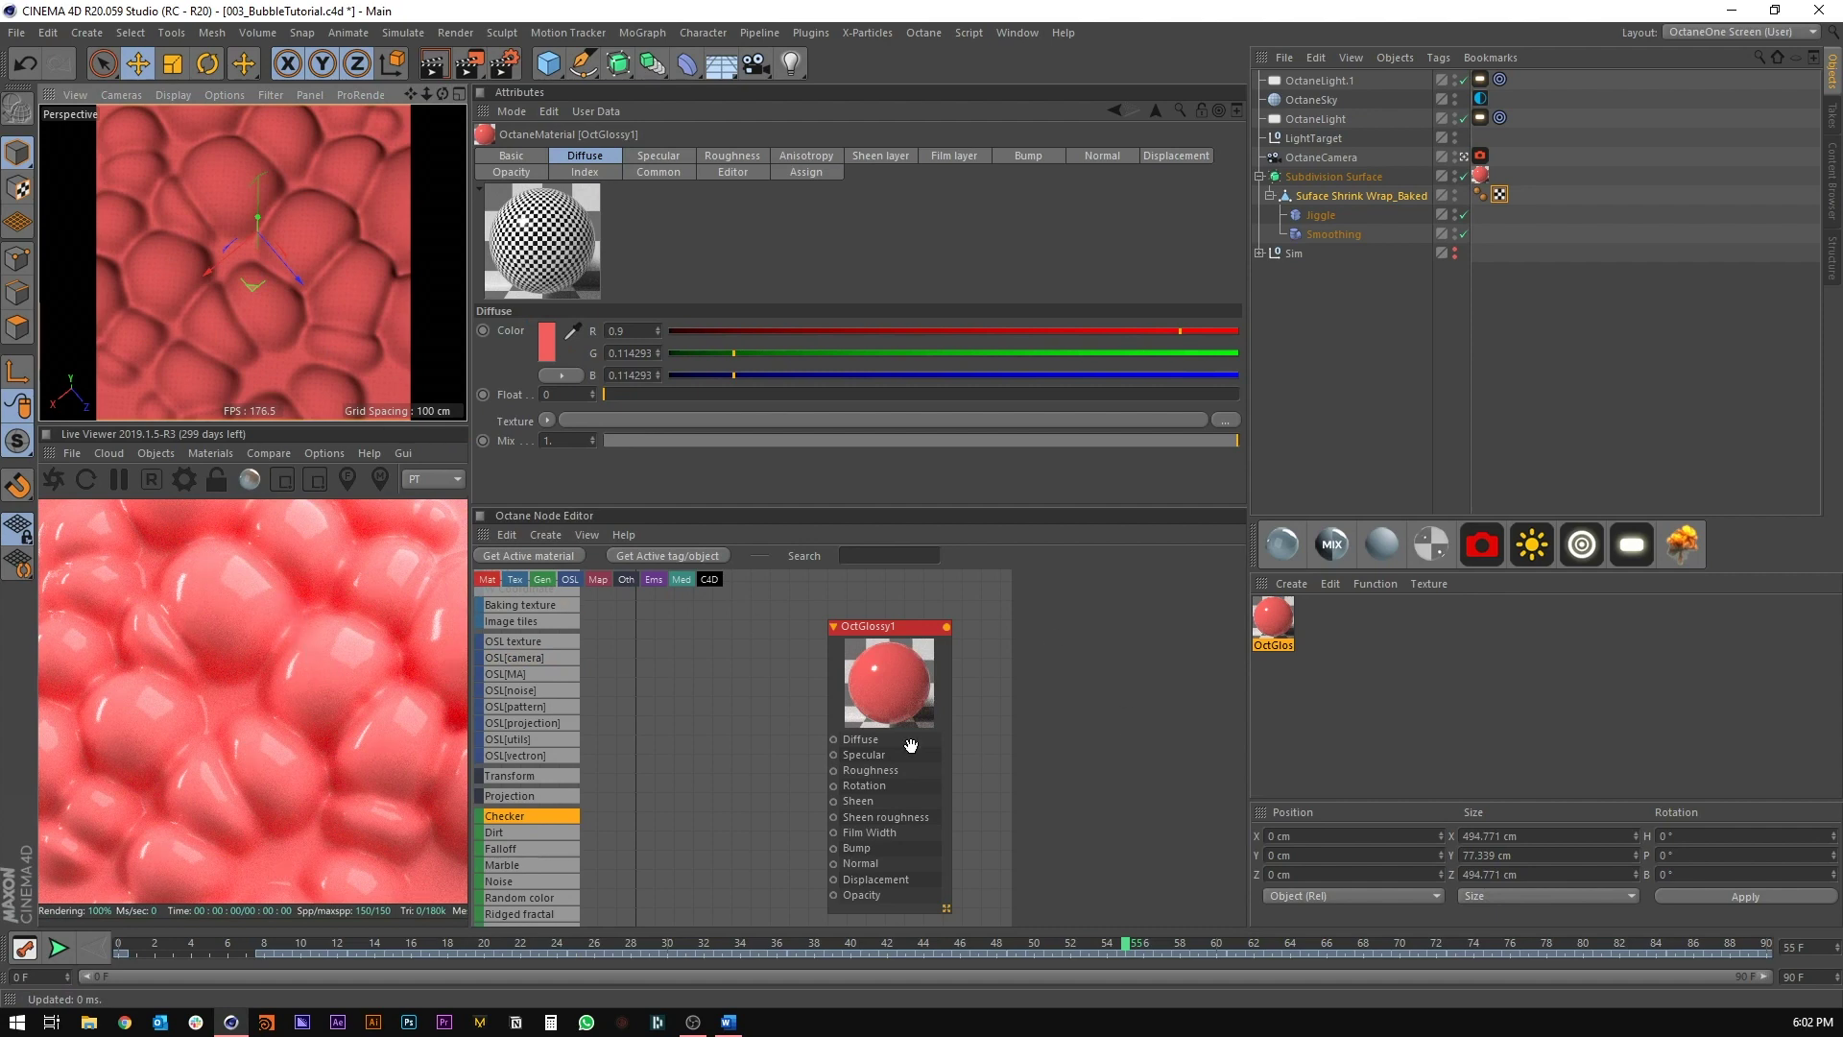
Step: Set the glossy material's roughness to about 0.245 and its diffuse color to purple with hue 263° and saturation 86%
left_click(732, 155)
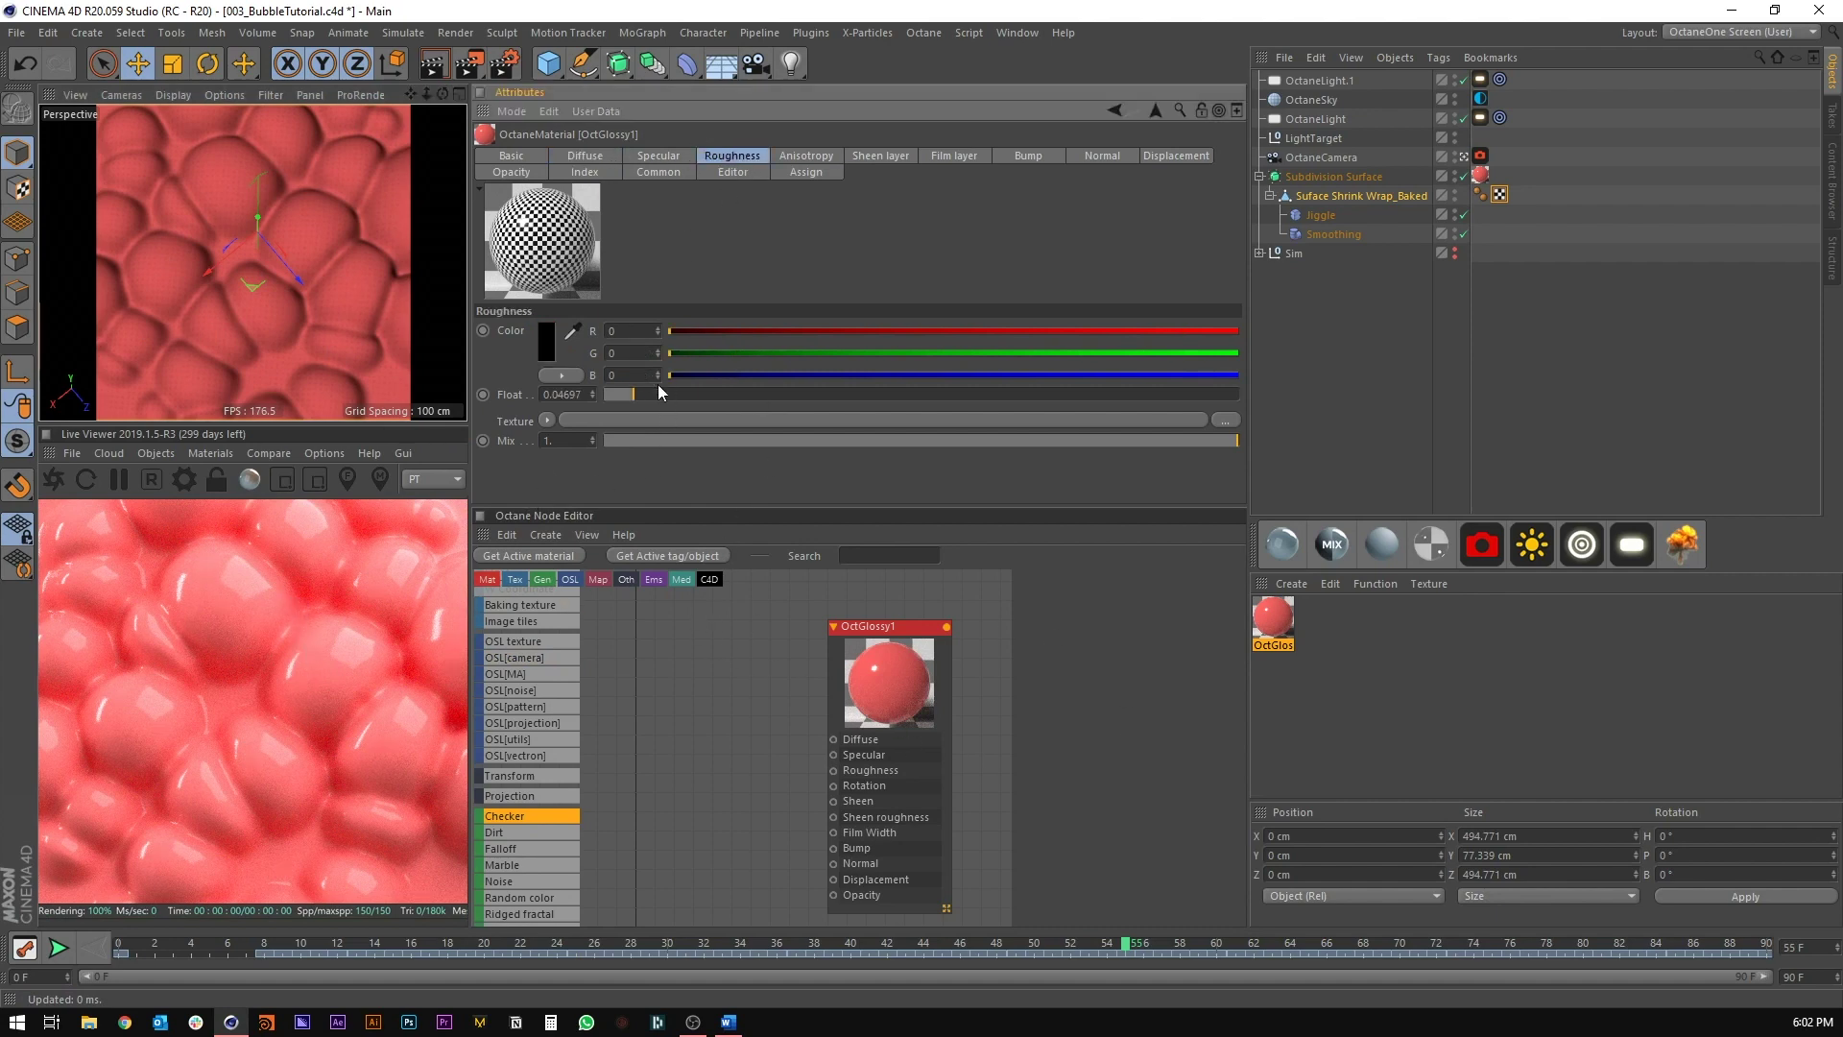
left_click_drag(659, 388, 759, 394)
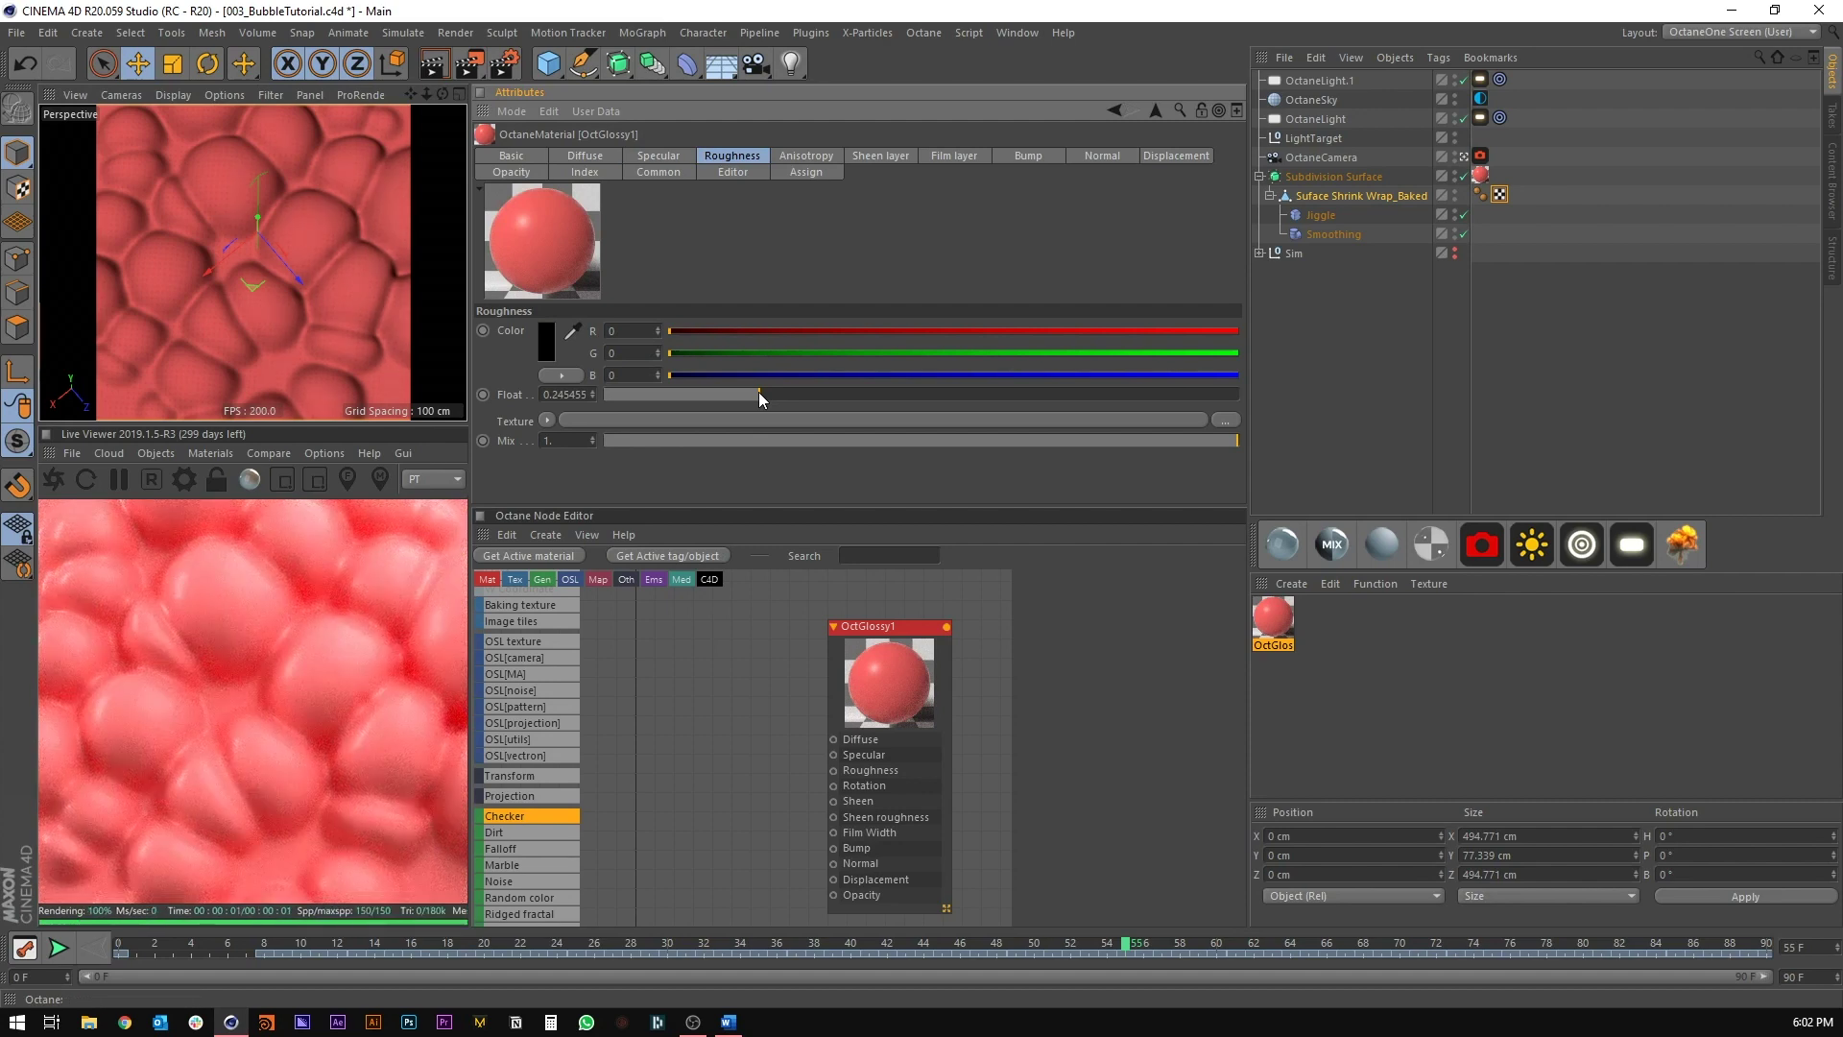
left_click(591, 155)
left_click(546, 341)
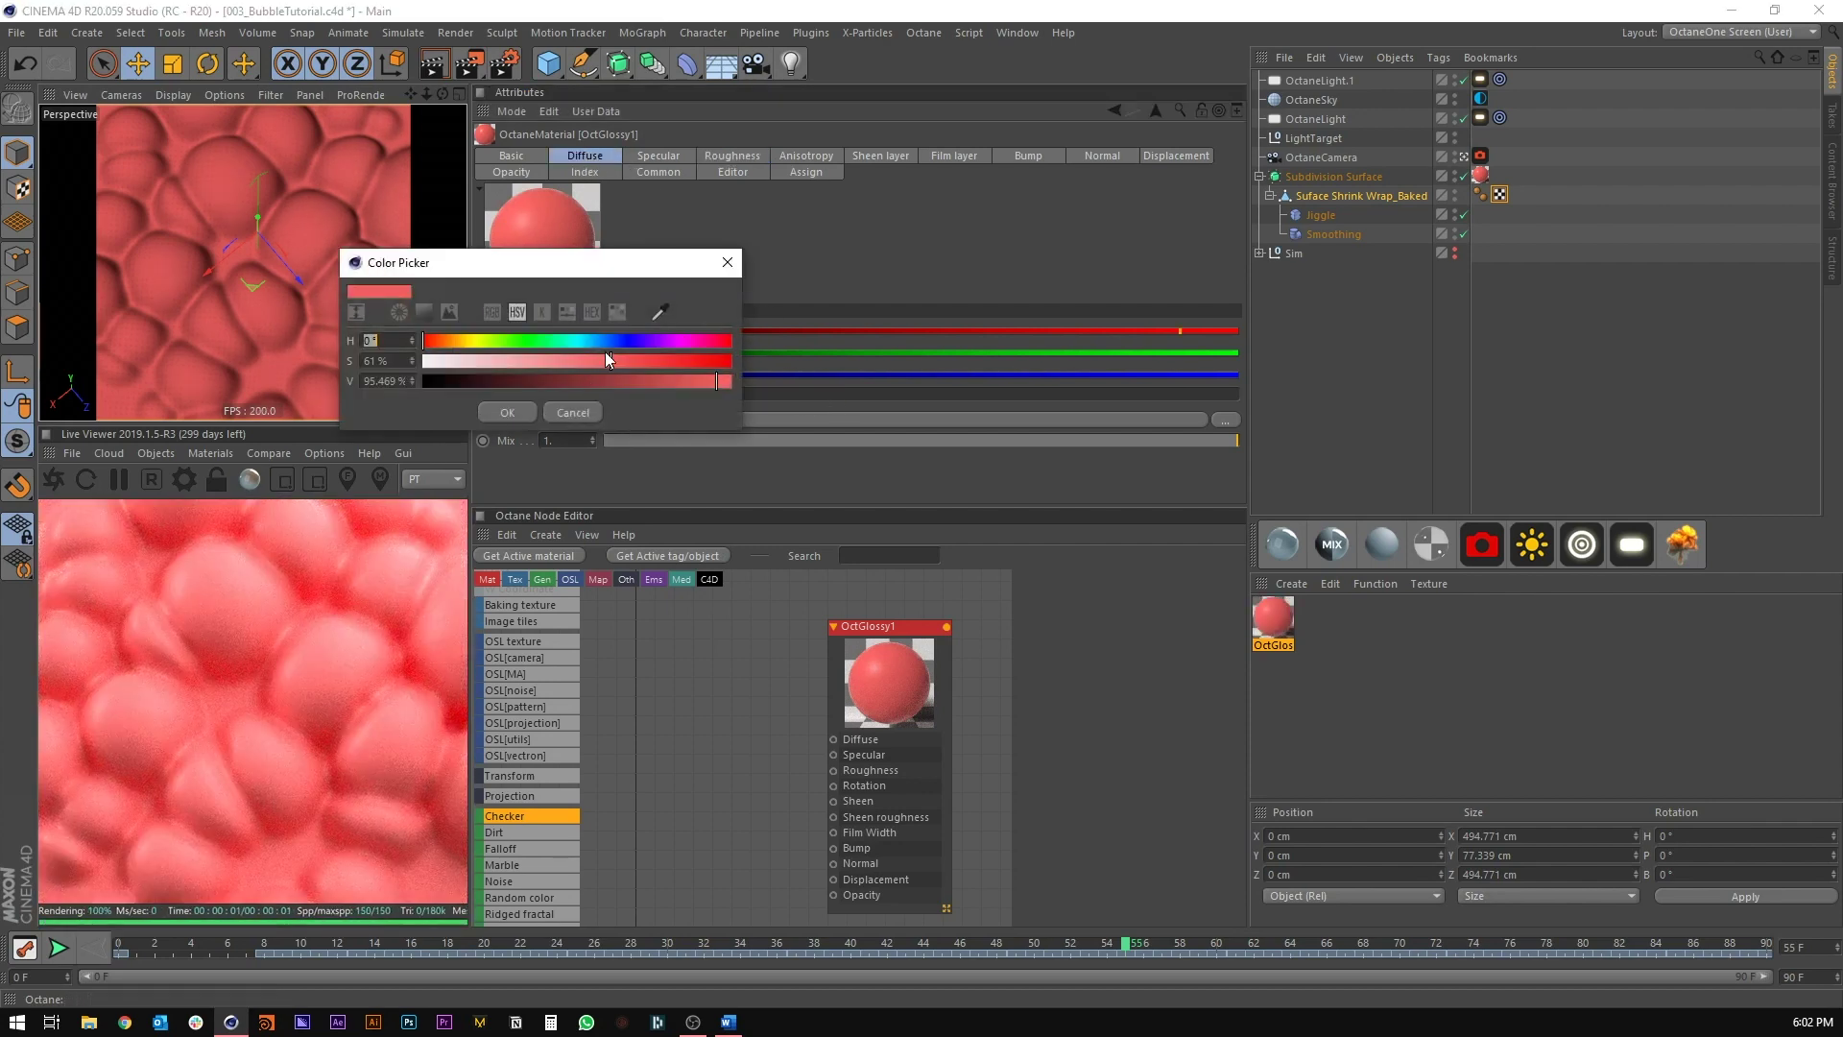
left_click(649, 340)
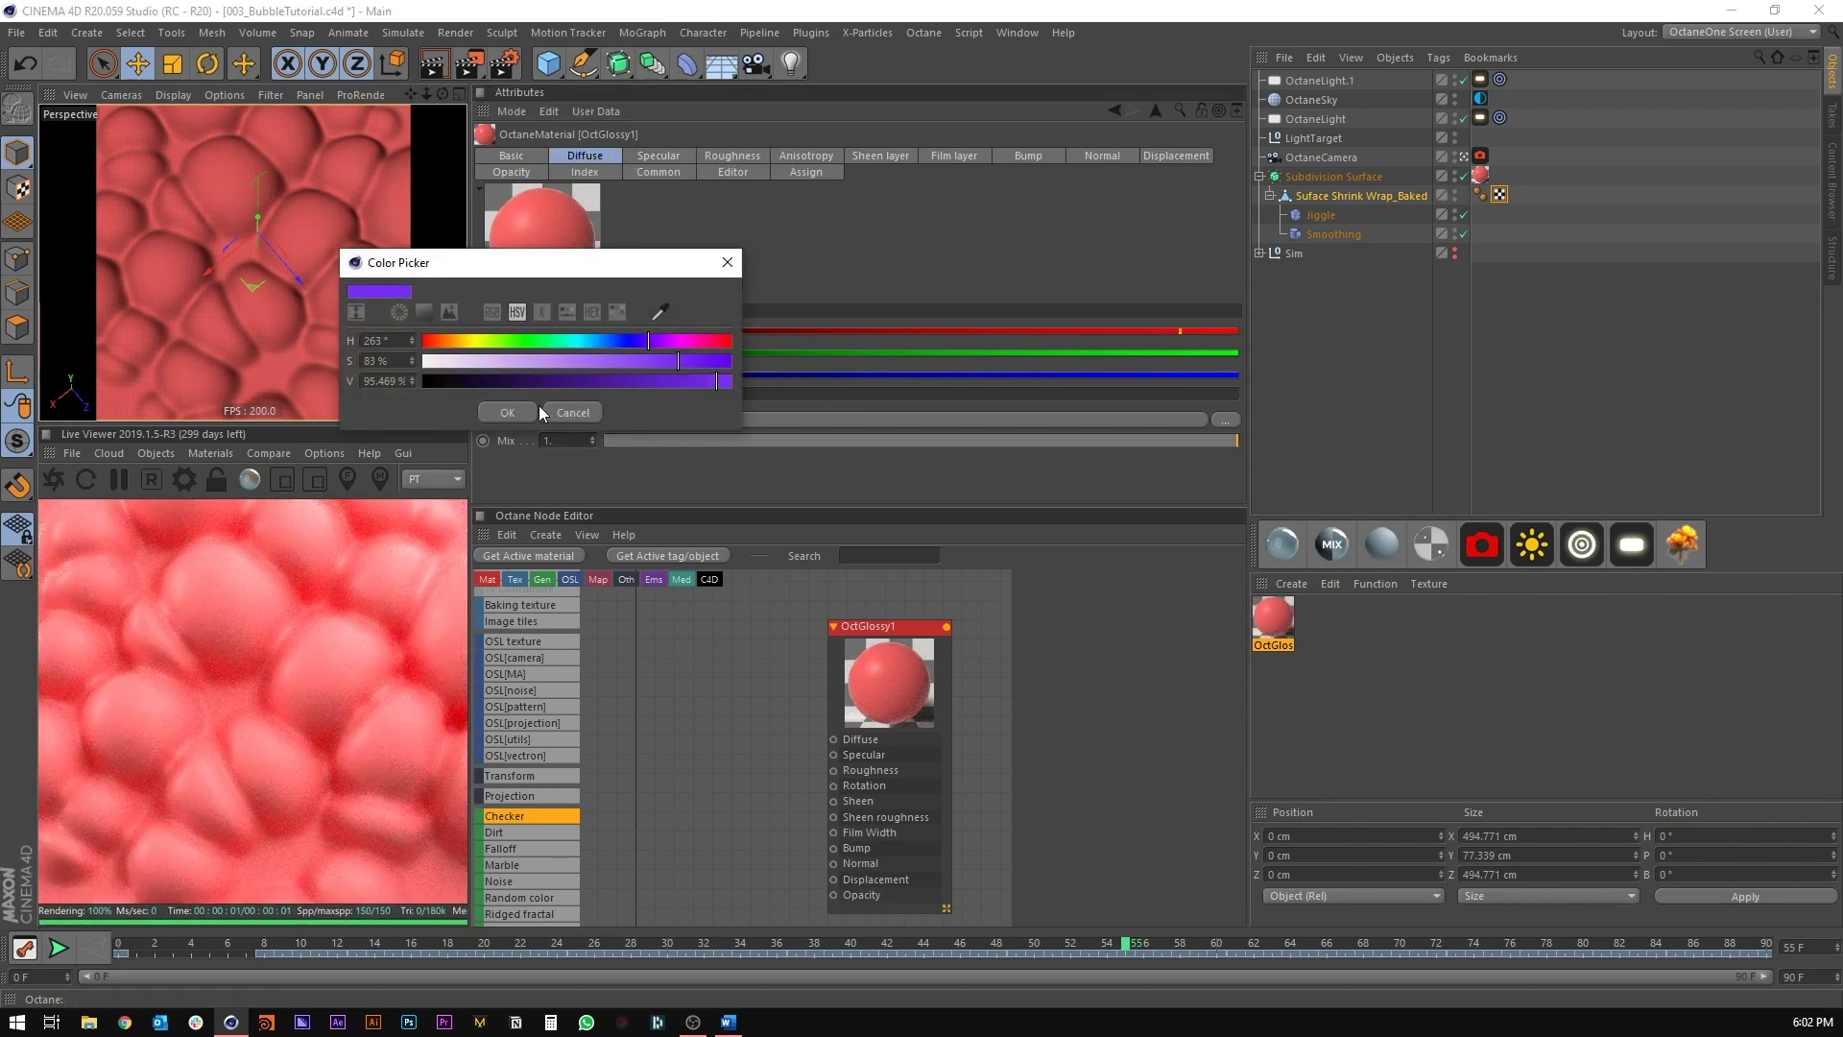
left_click(532, 408)
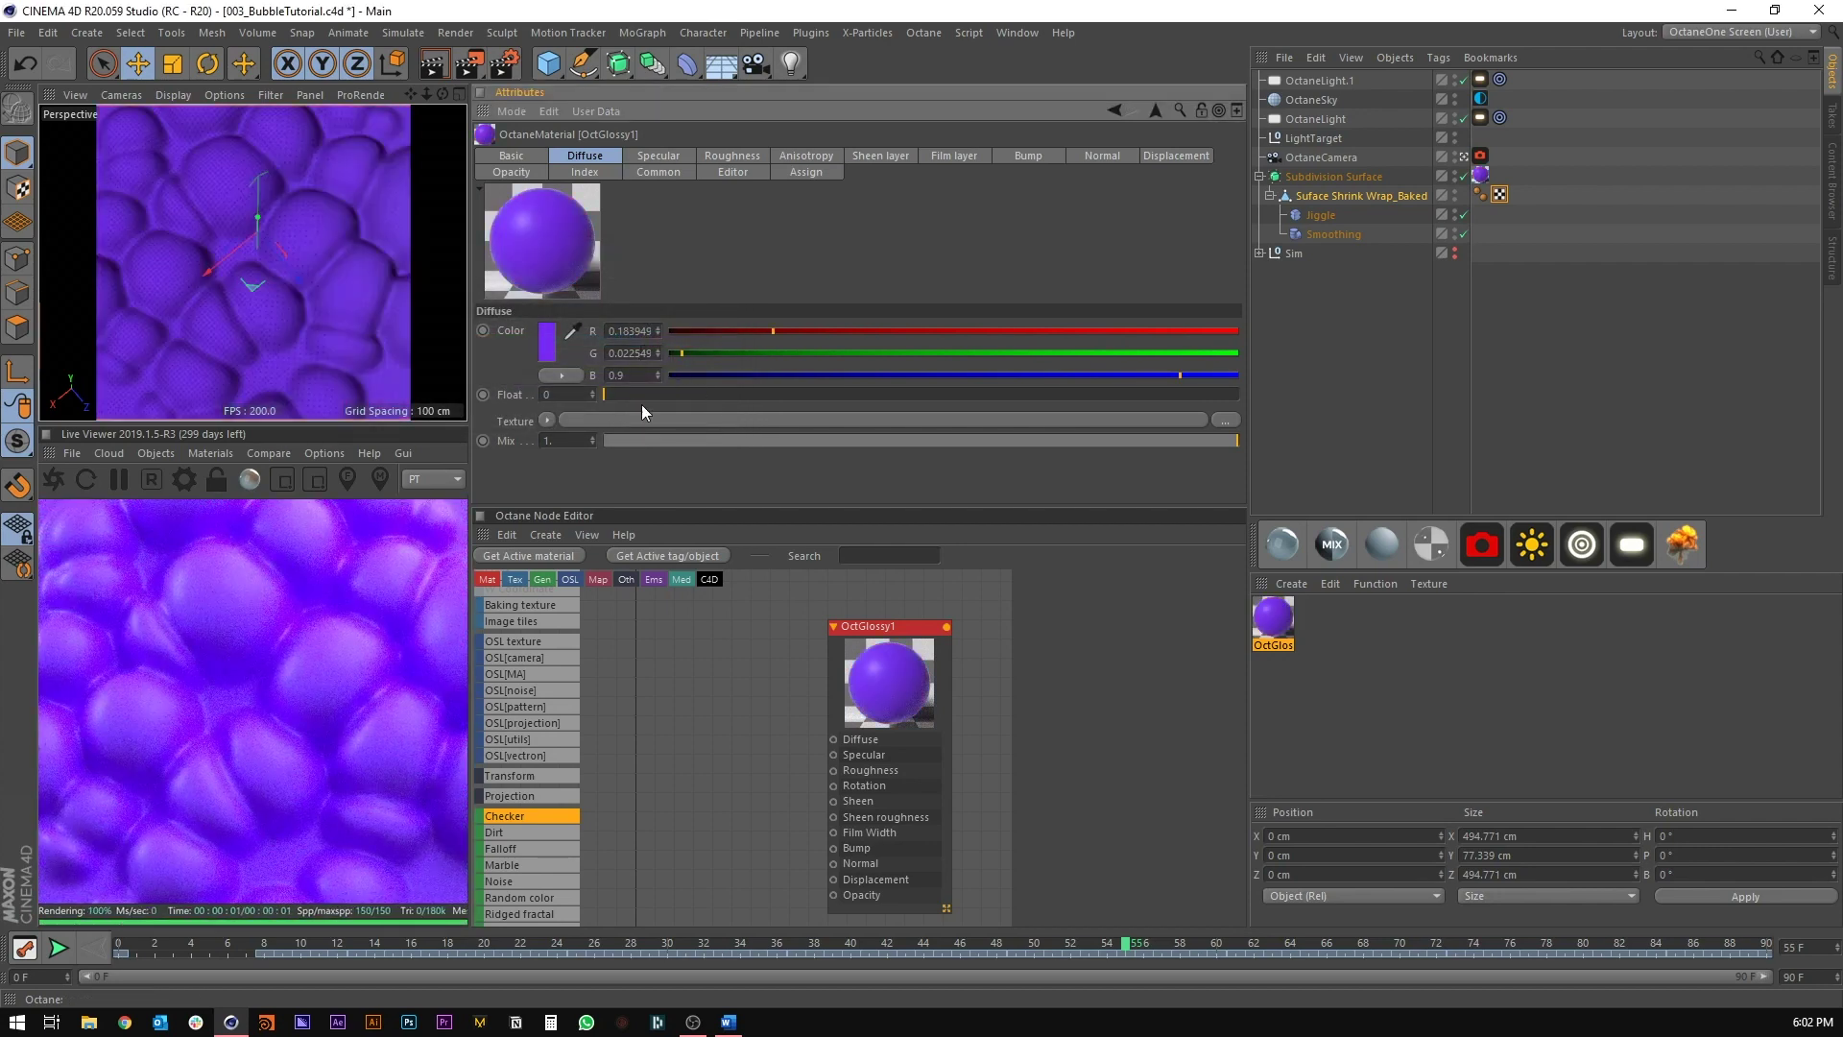
left_click(547, 342)
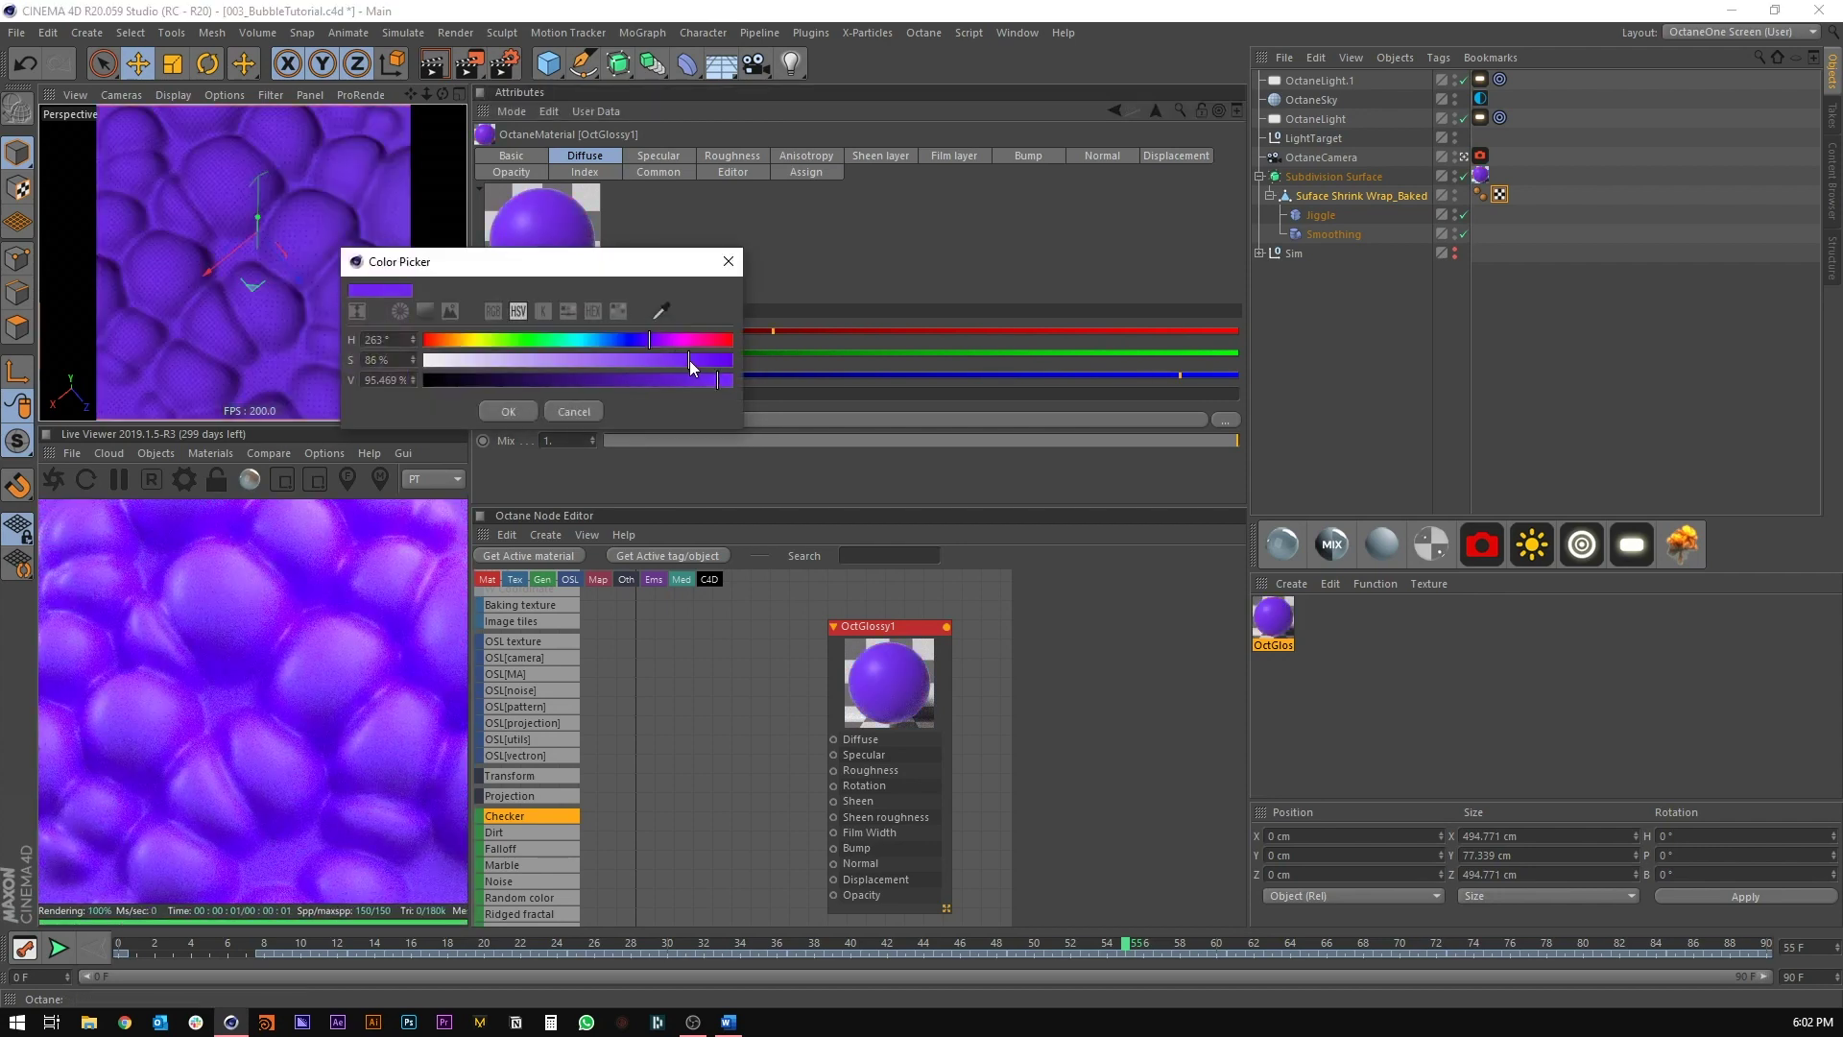
left_click(510, 412)
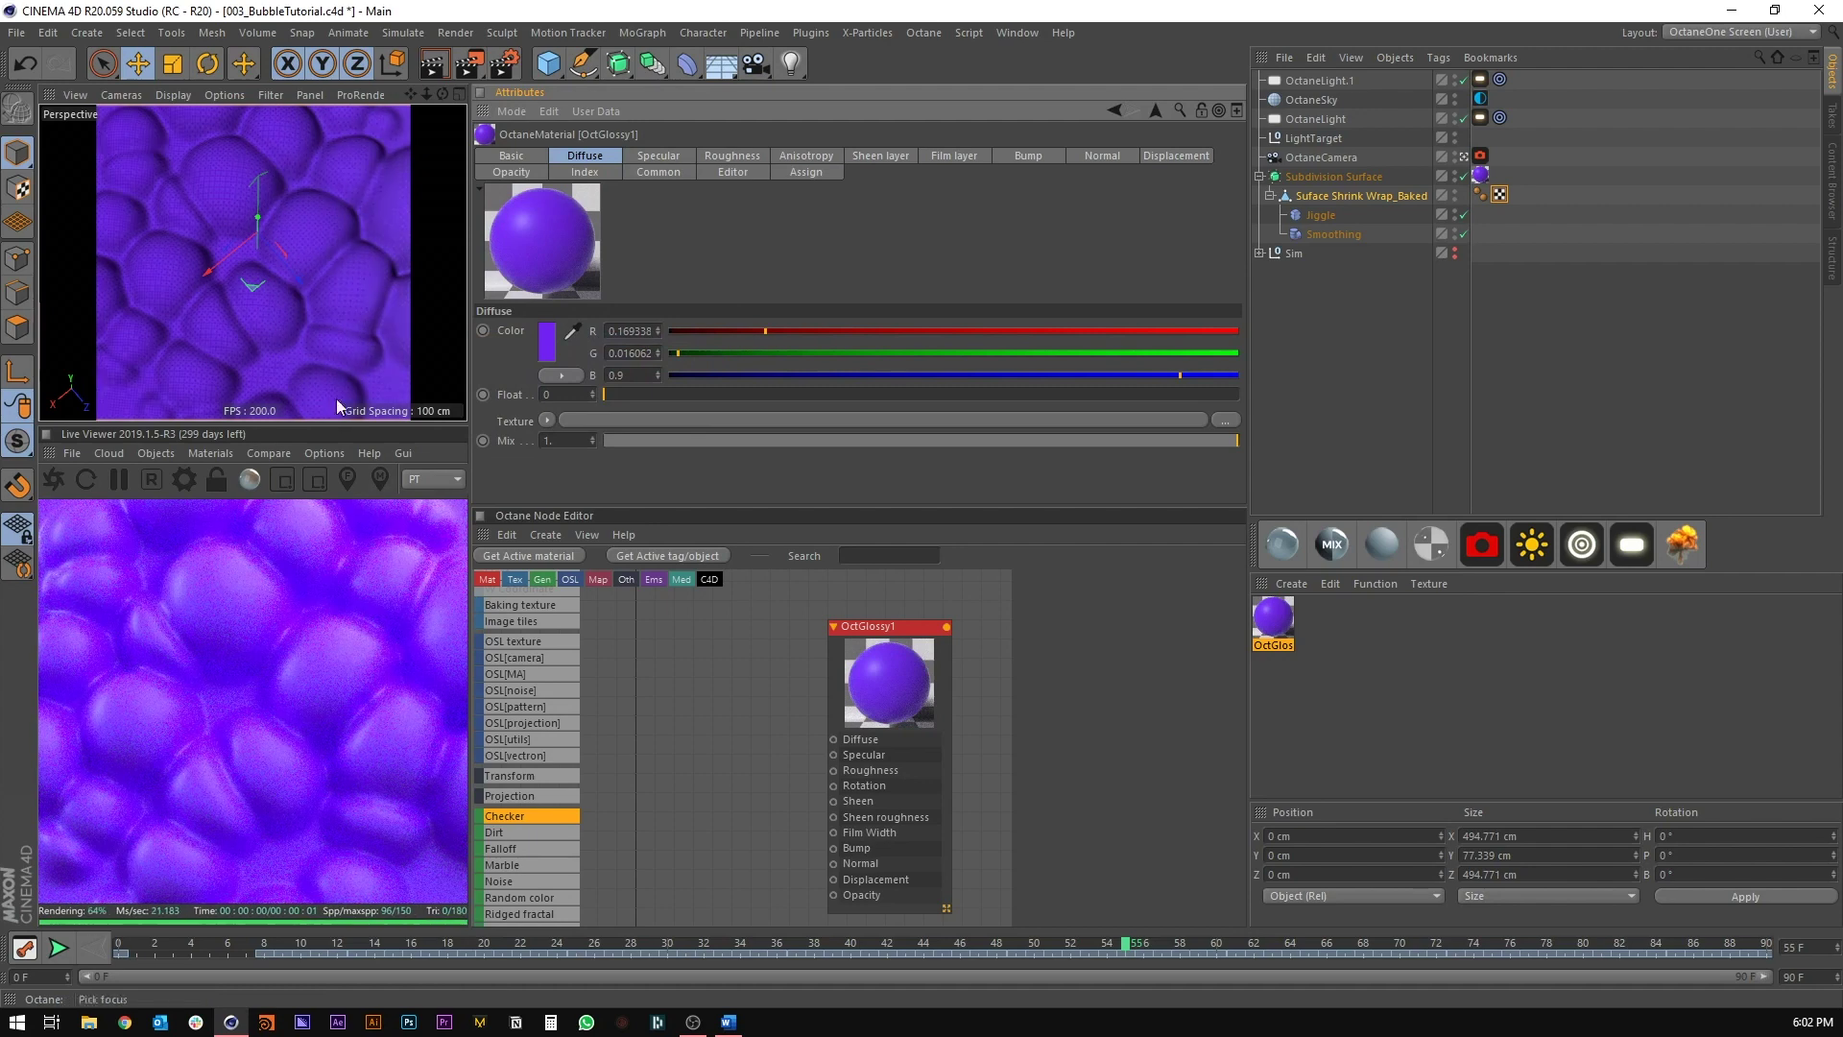
Step: Change the material's diffuse color to a soft orange with hue 15° and saturation 63%
left_click(547, 342)
left_click_drag(456, 331, 449, 330)
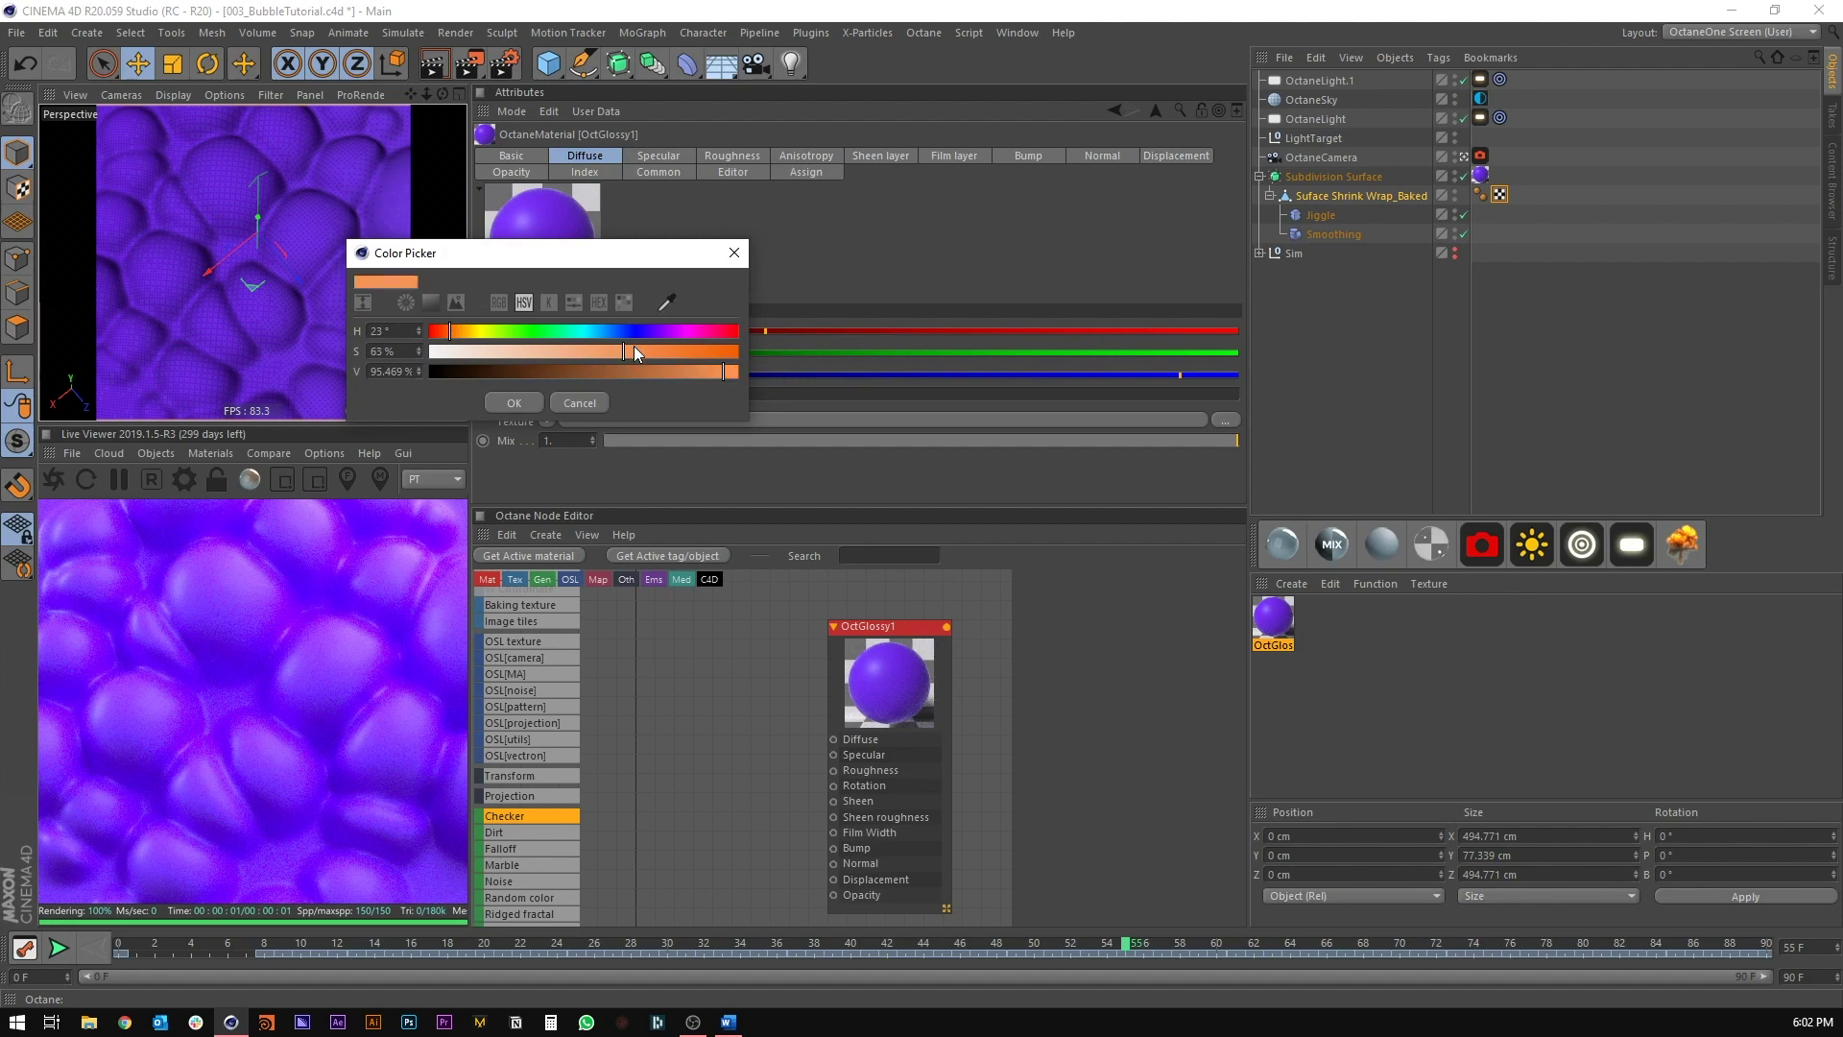
left_click(517, 403)
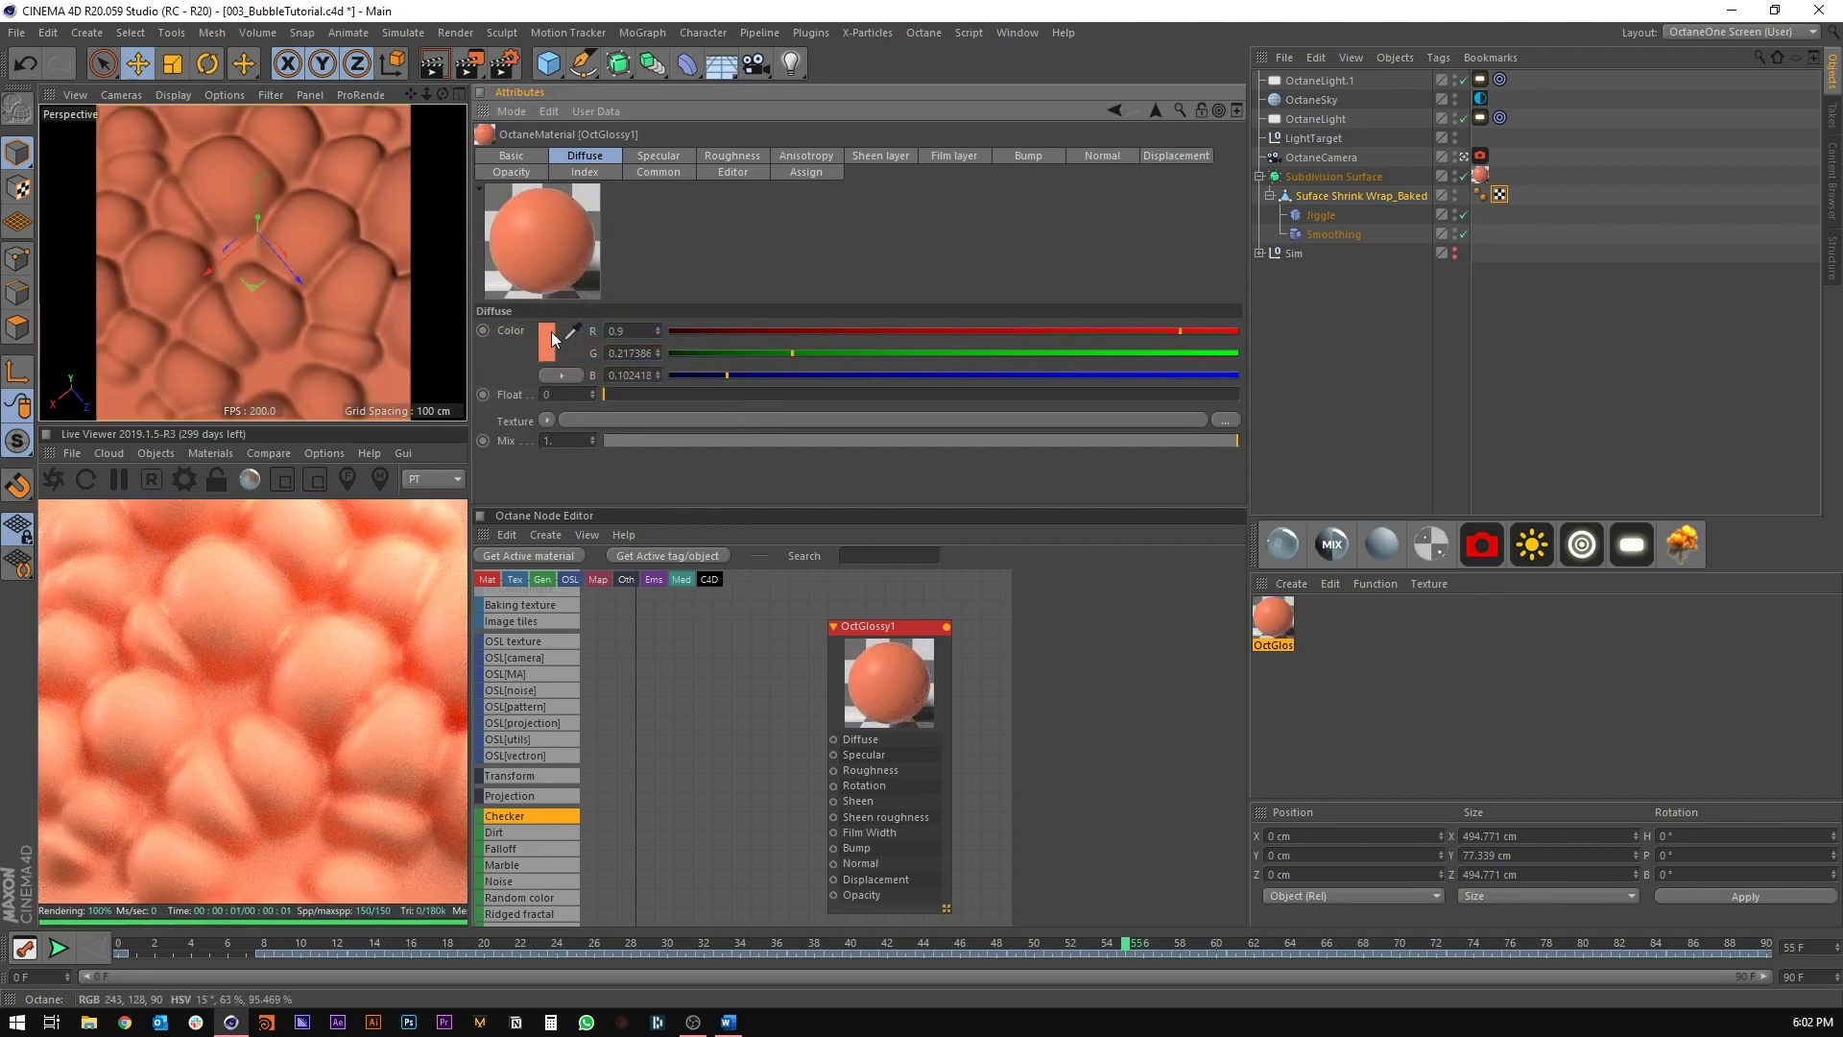
left_click(550, 336)
left_click(572, 404)
Step: Set the glossy material's roughness to about 0.244 and its index to about 1.407
left_click(732, 156)
left_click_drag(854, 400, 753, 396)
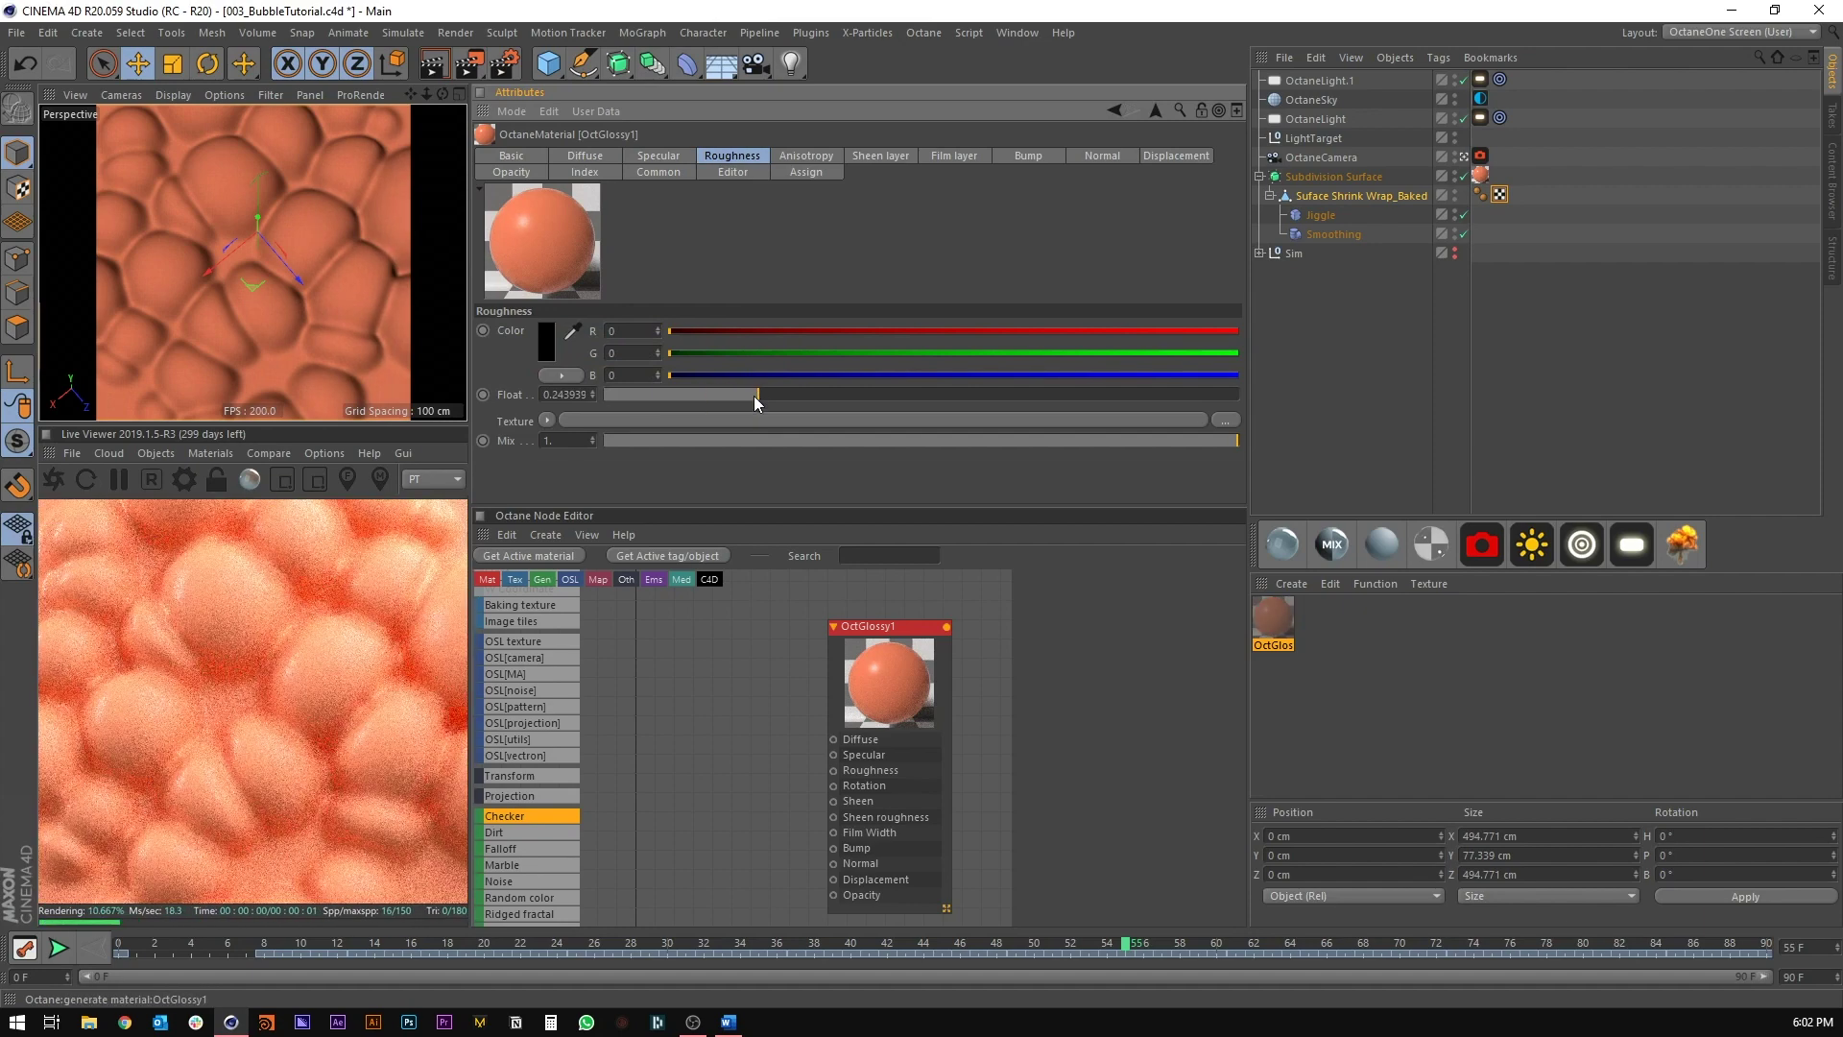
left_click(581, 173)
left_click(632, 332)
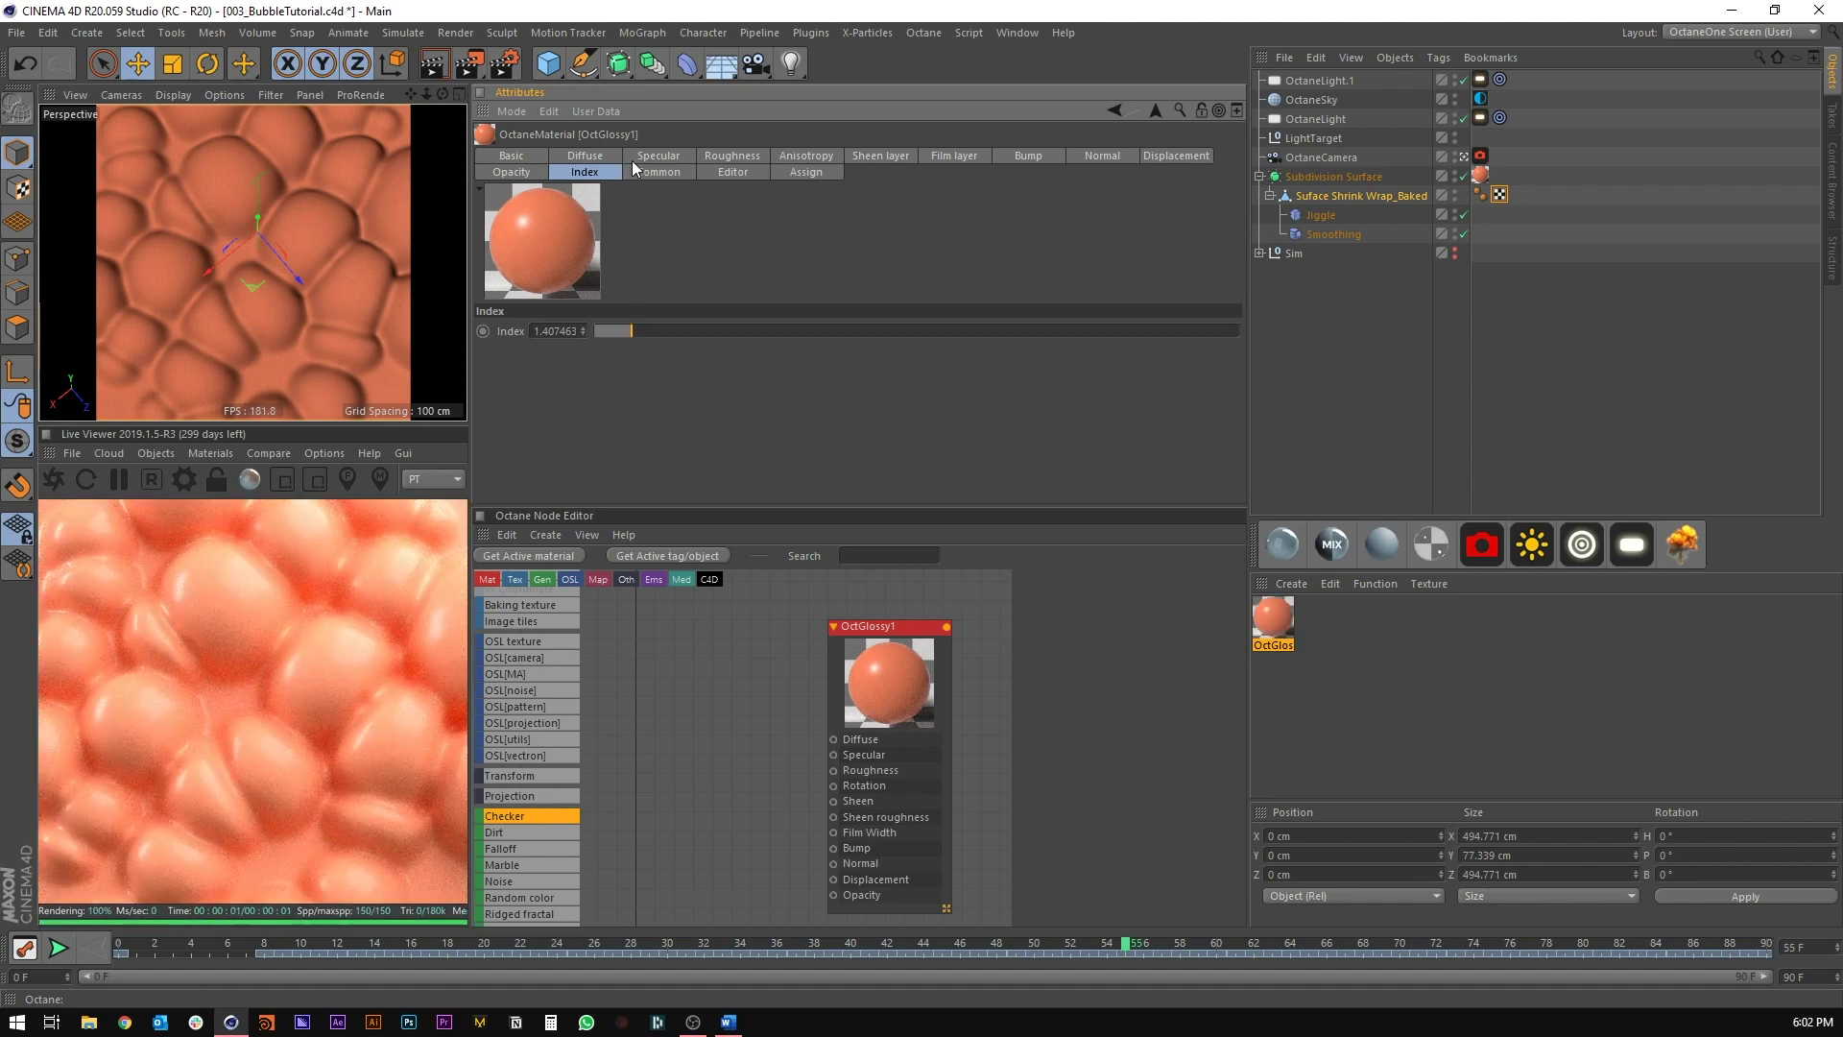
Step: Set the material's diffuse color to purple with hue 262° and saturation 80%
left_click(733, 160)
left_click(585, 158)
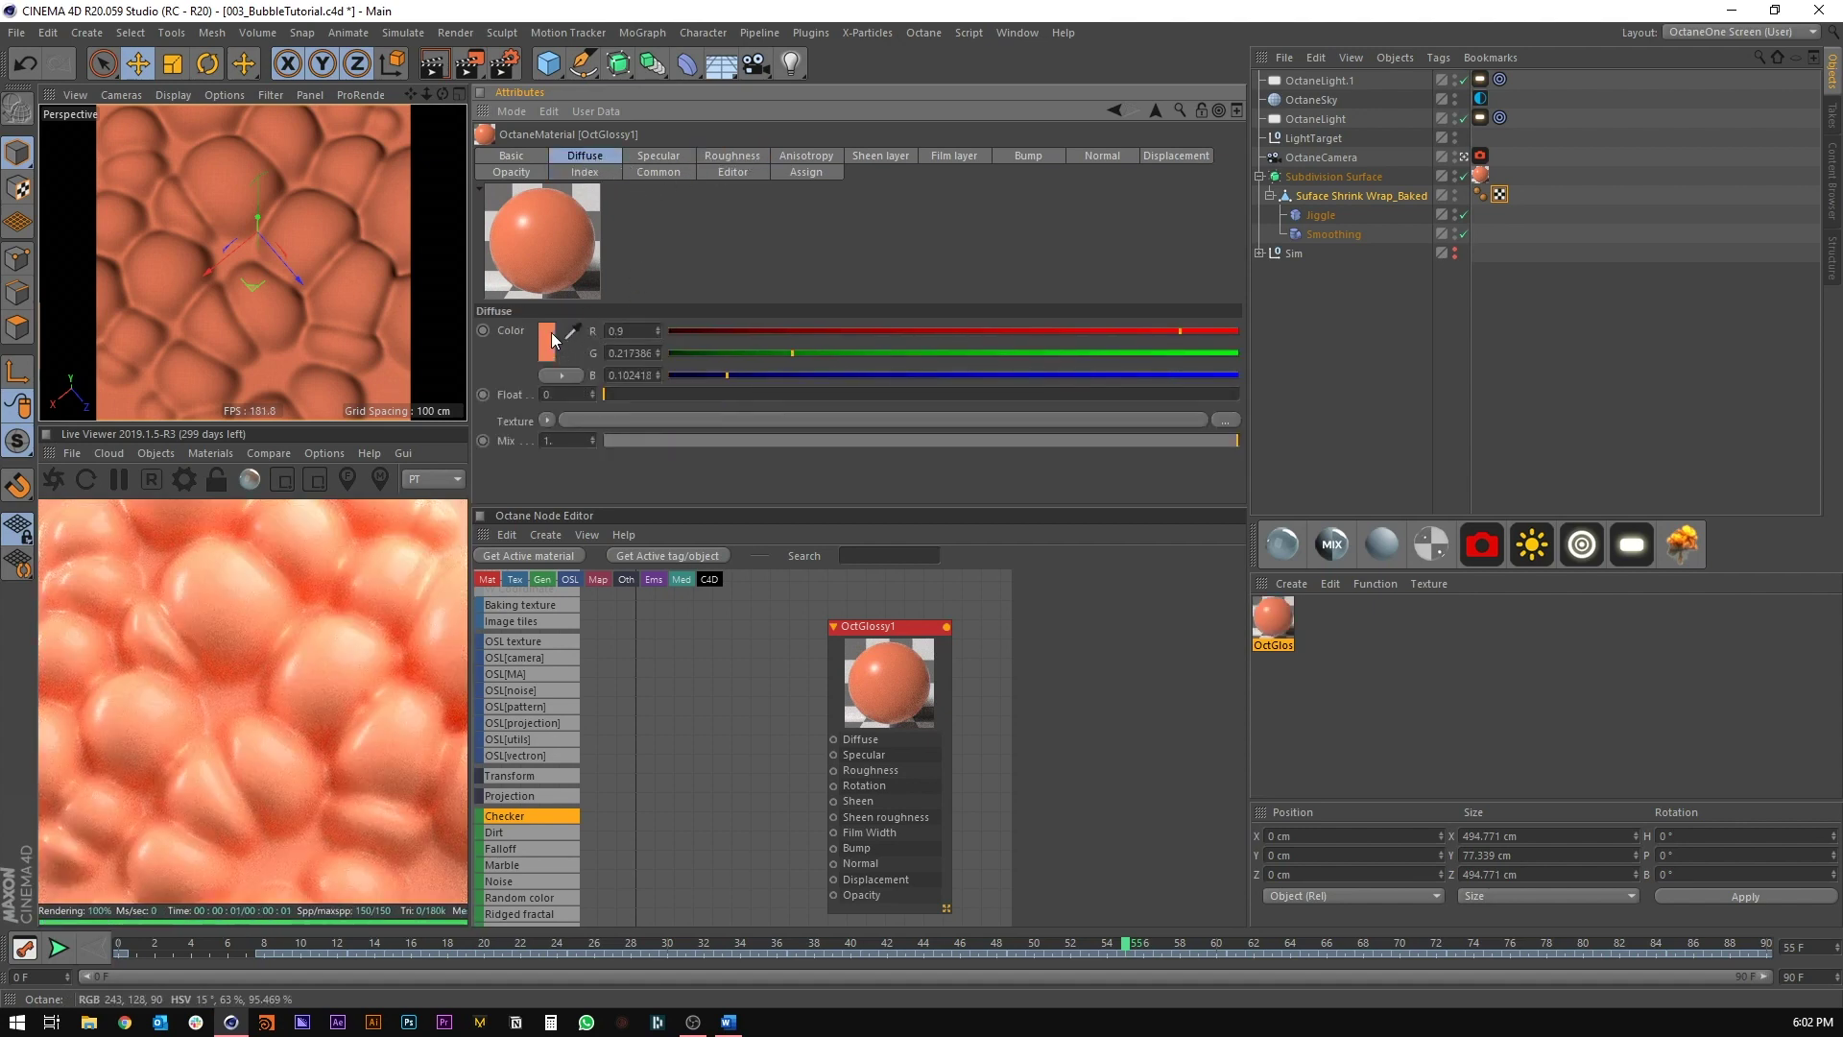
left_click(551, 332)
left_click_drag(530, 332, 659, 340)
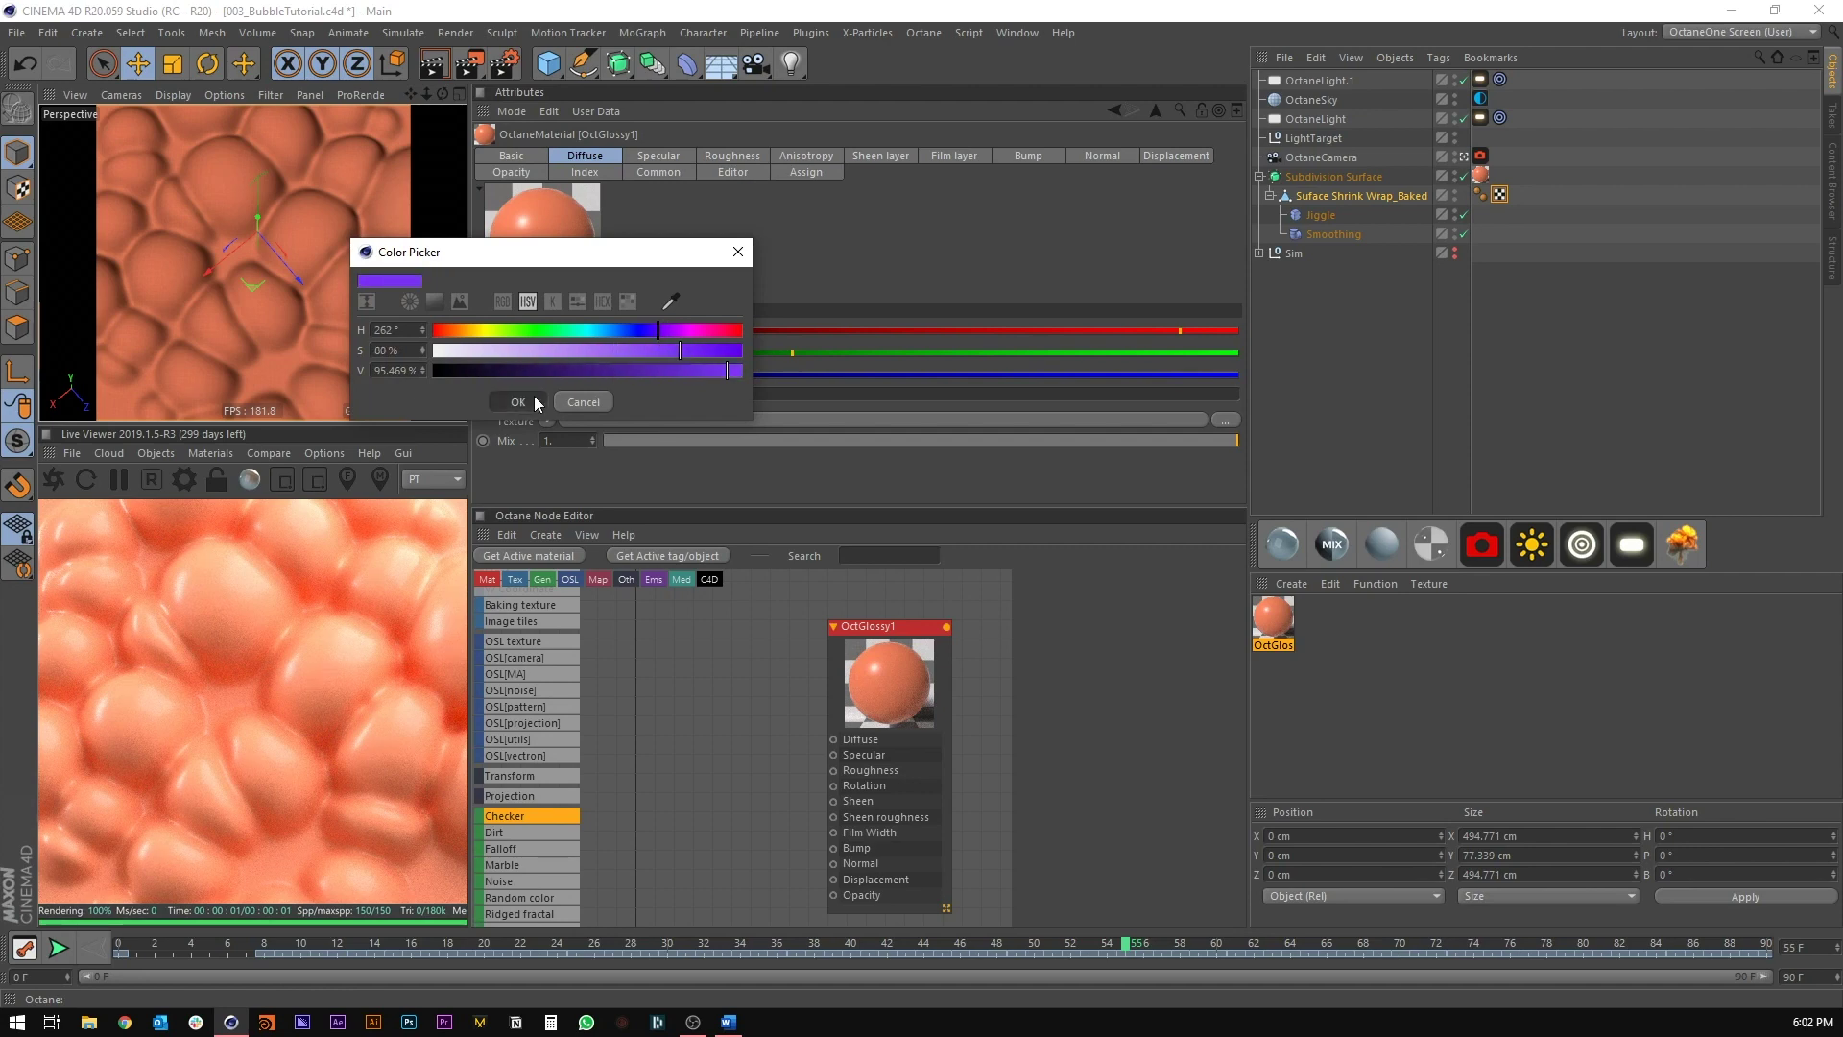
left_click(530, 400)
Step: Add an Image texture node, connect it to the glossy material's Diffuse channel, and widen the node settings area
left_click(733, 727)
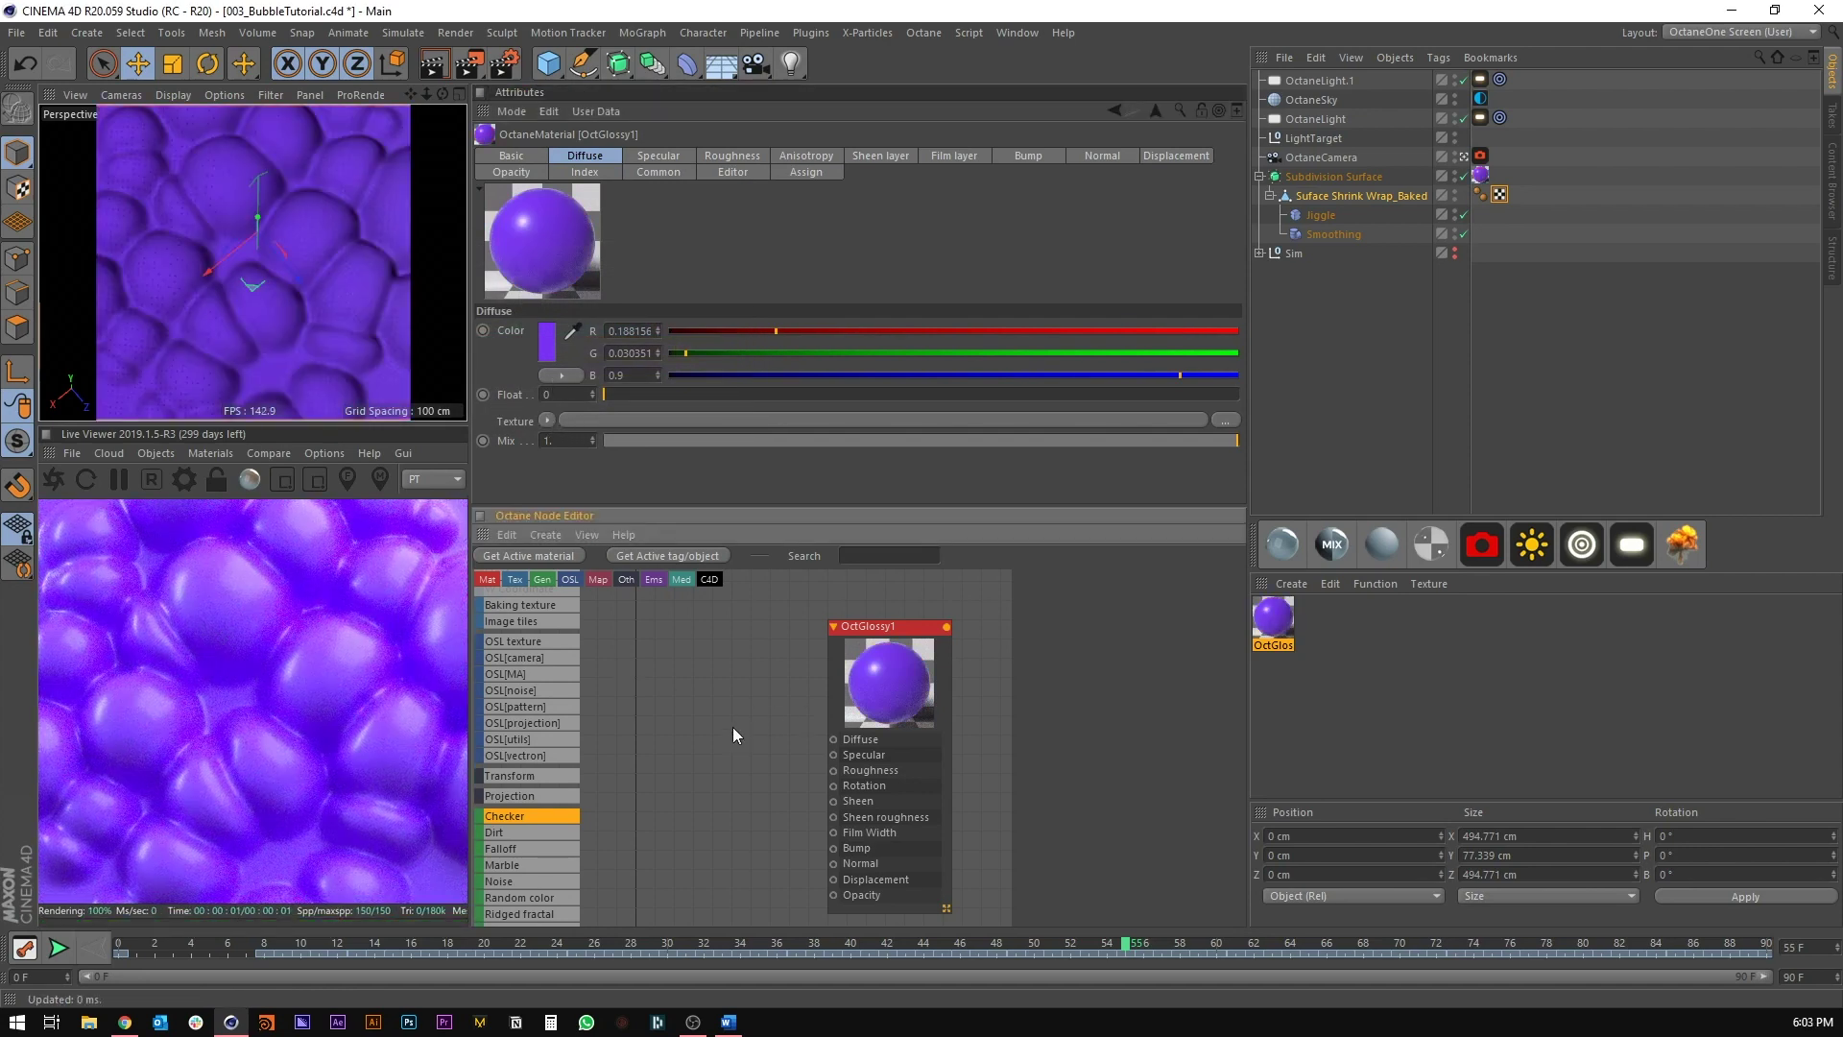
scroll(539, 660, "up", 3)
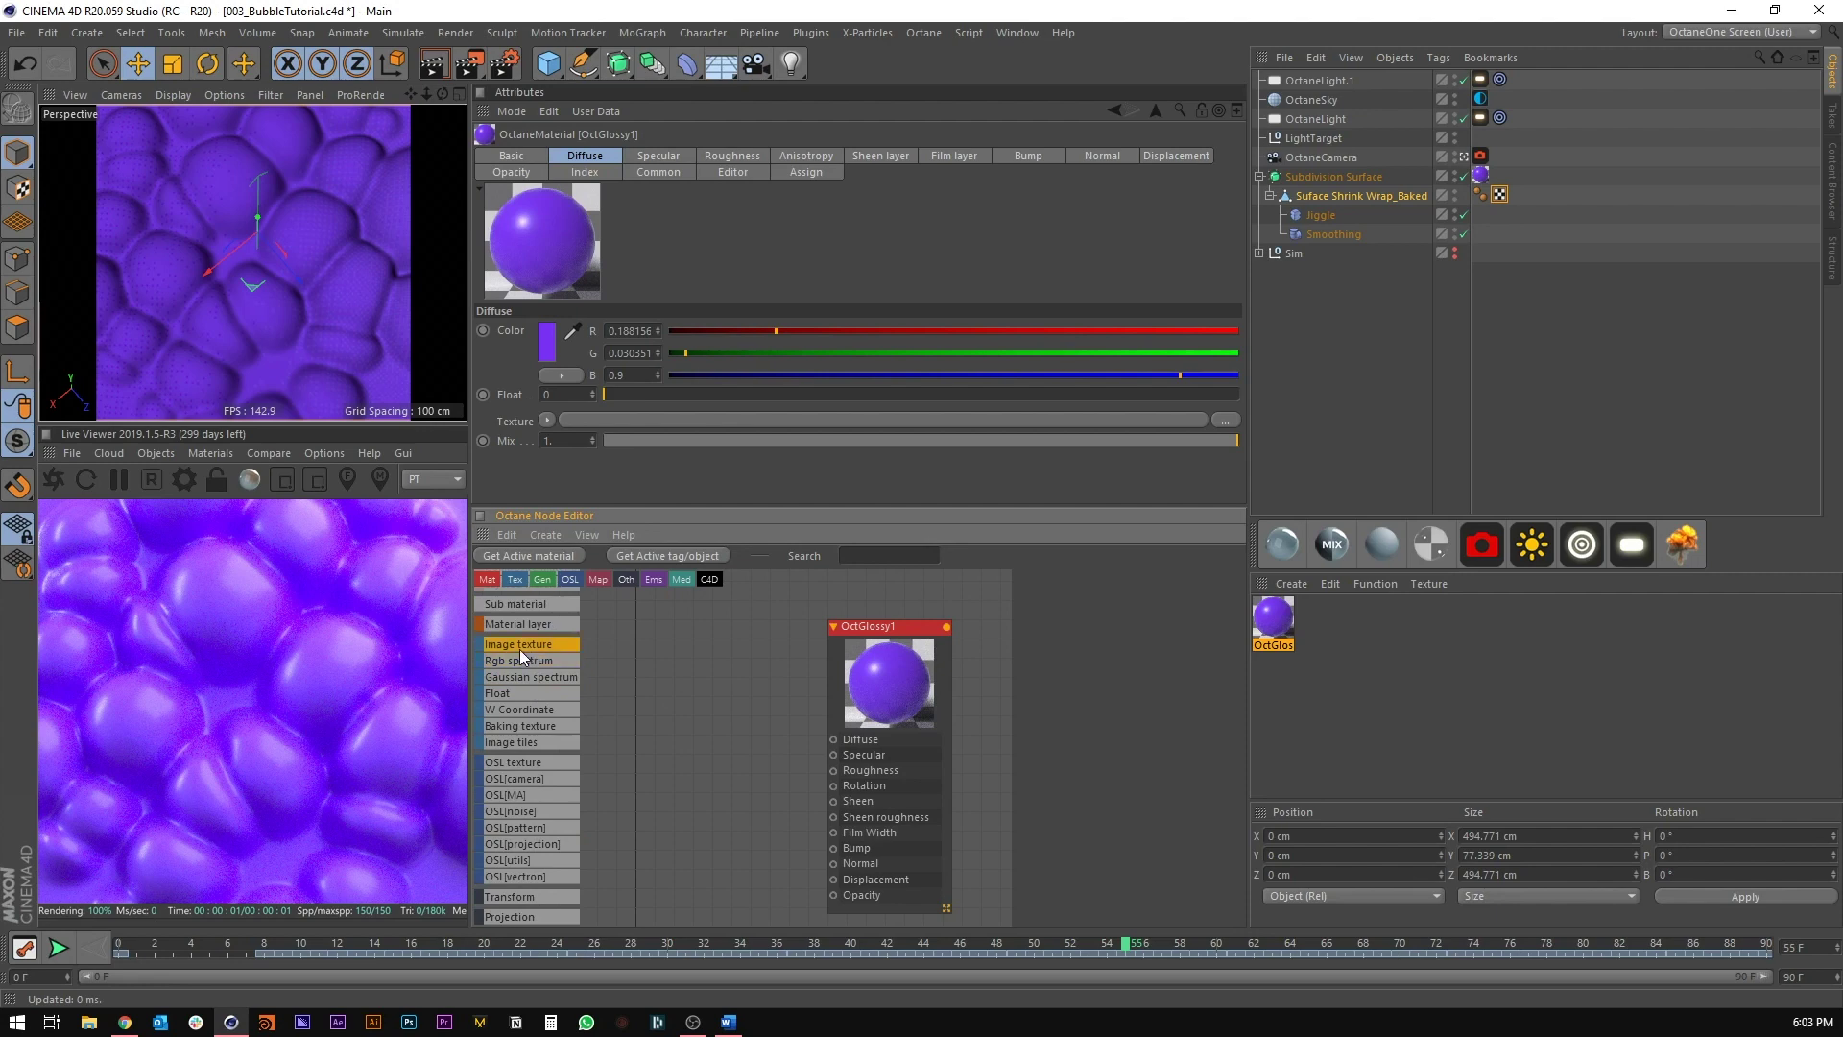
left_click_drag(678, 724, 629, 685)
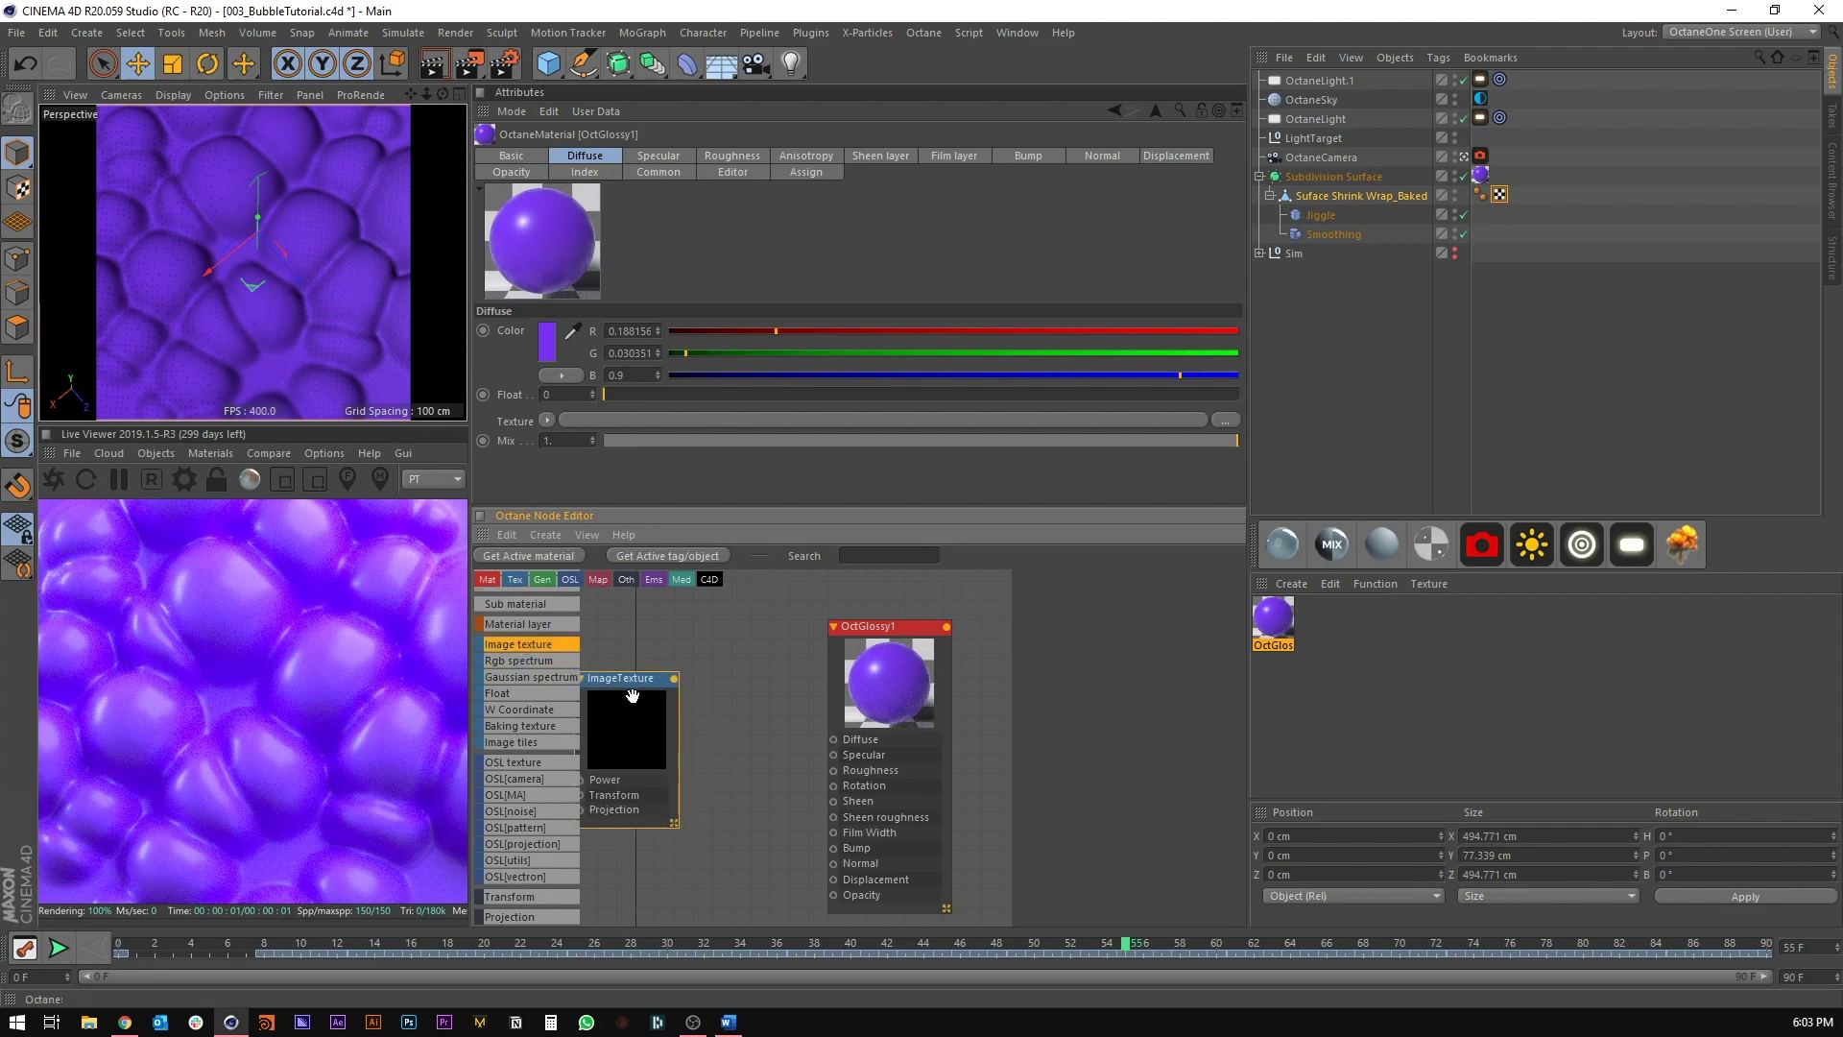
left_click_drag(823, 737, 833, 740)
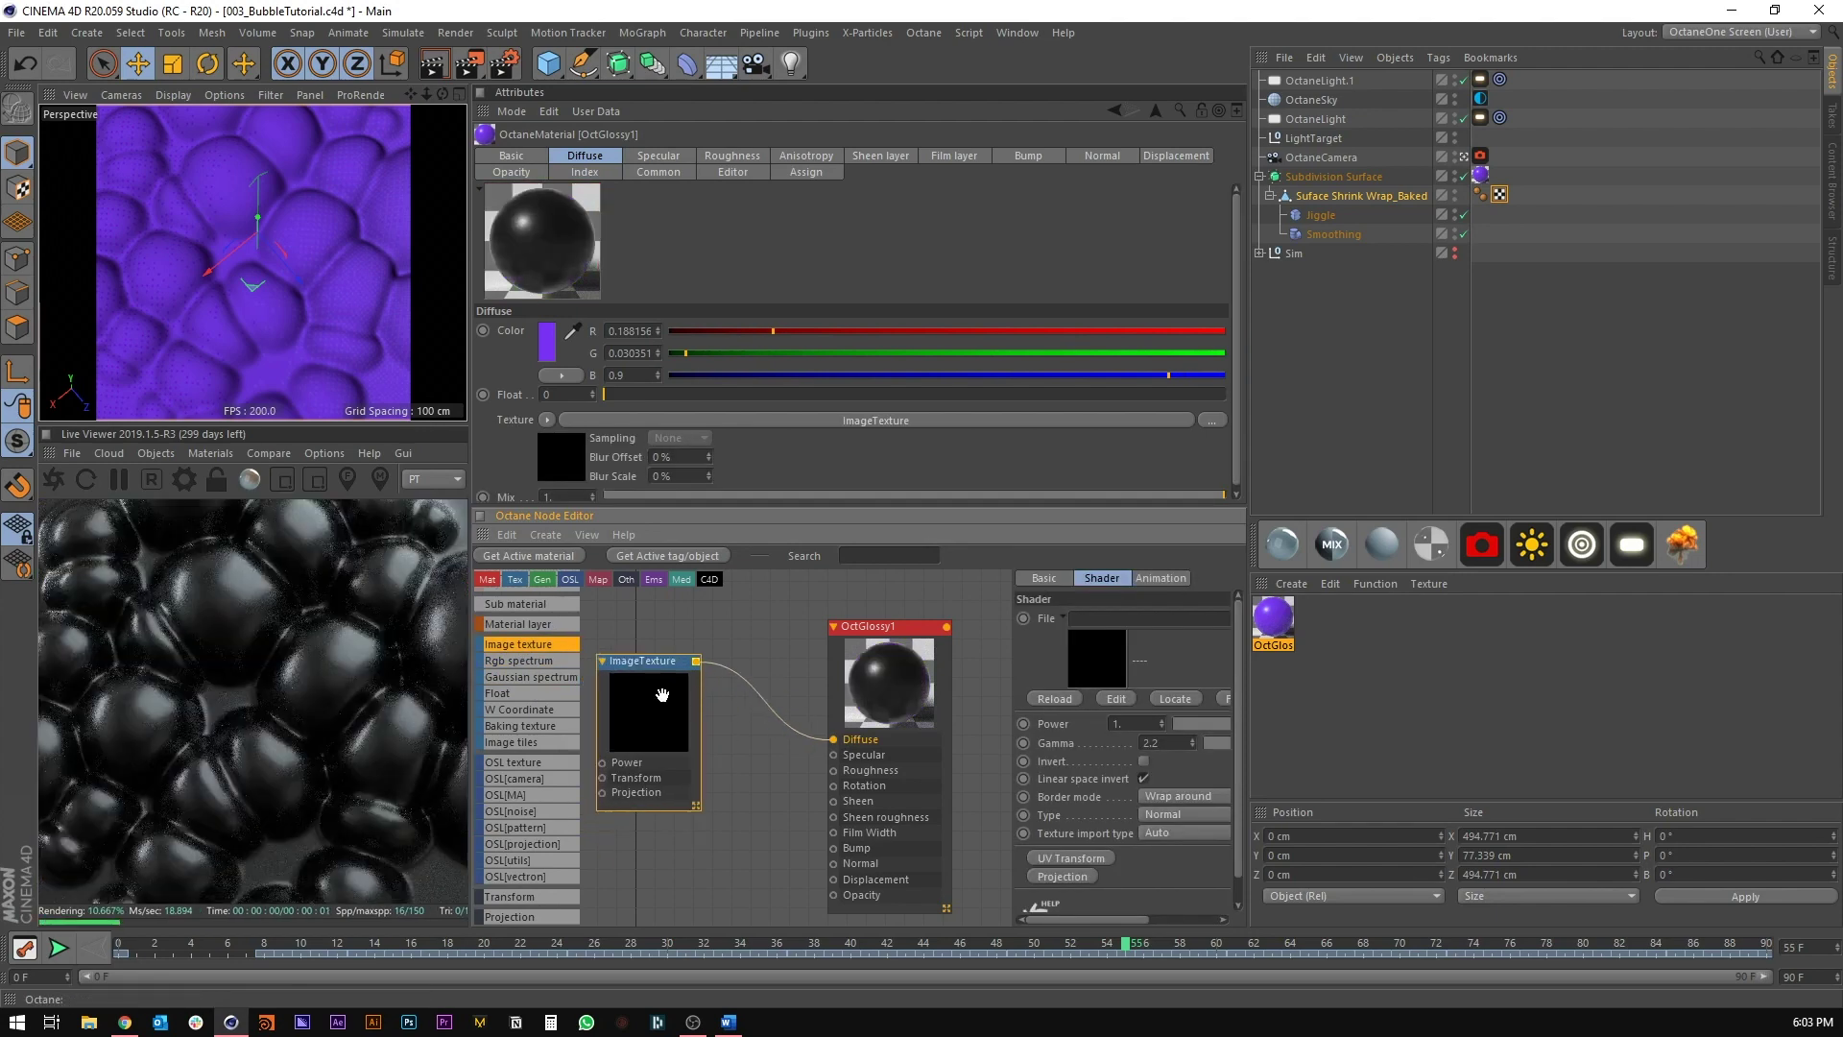
left_click_drag(1014, 646, 936, 650)
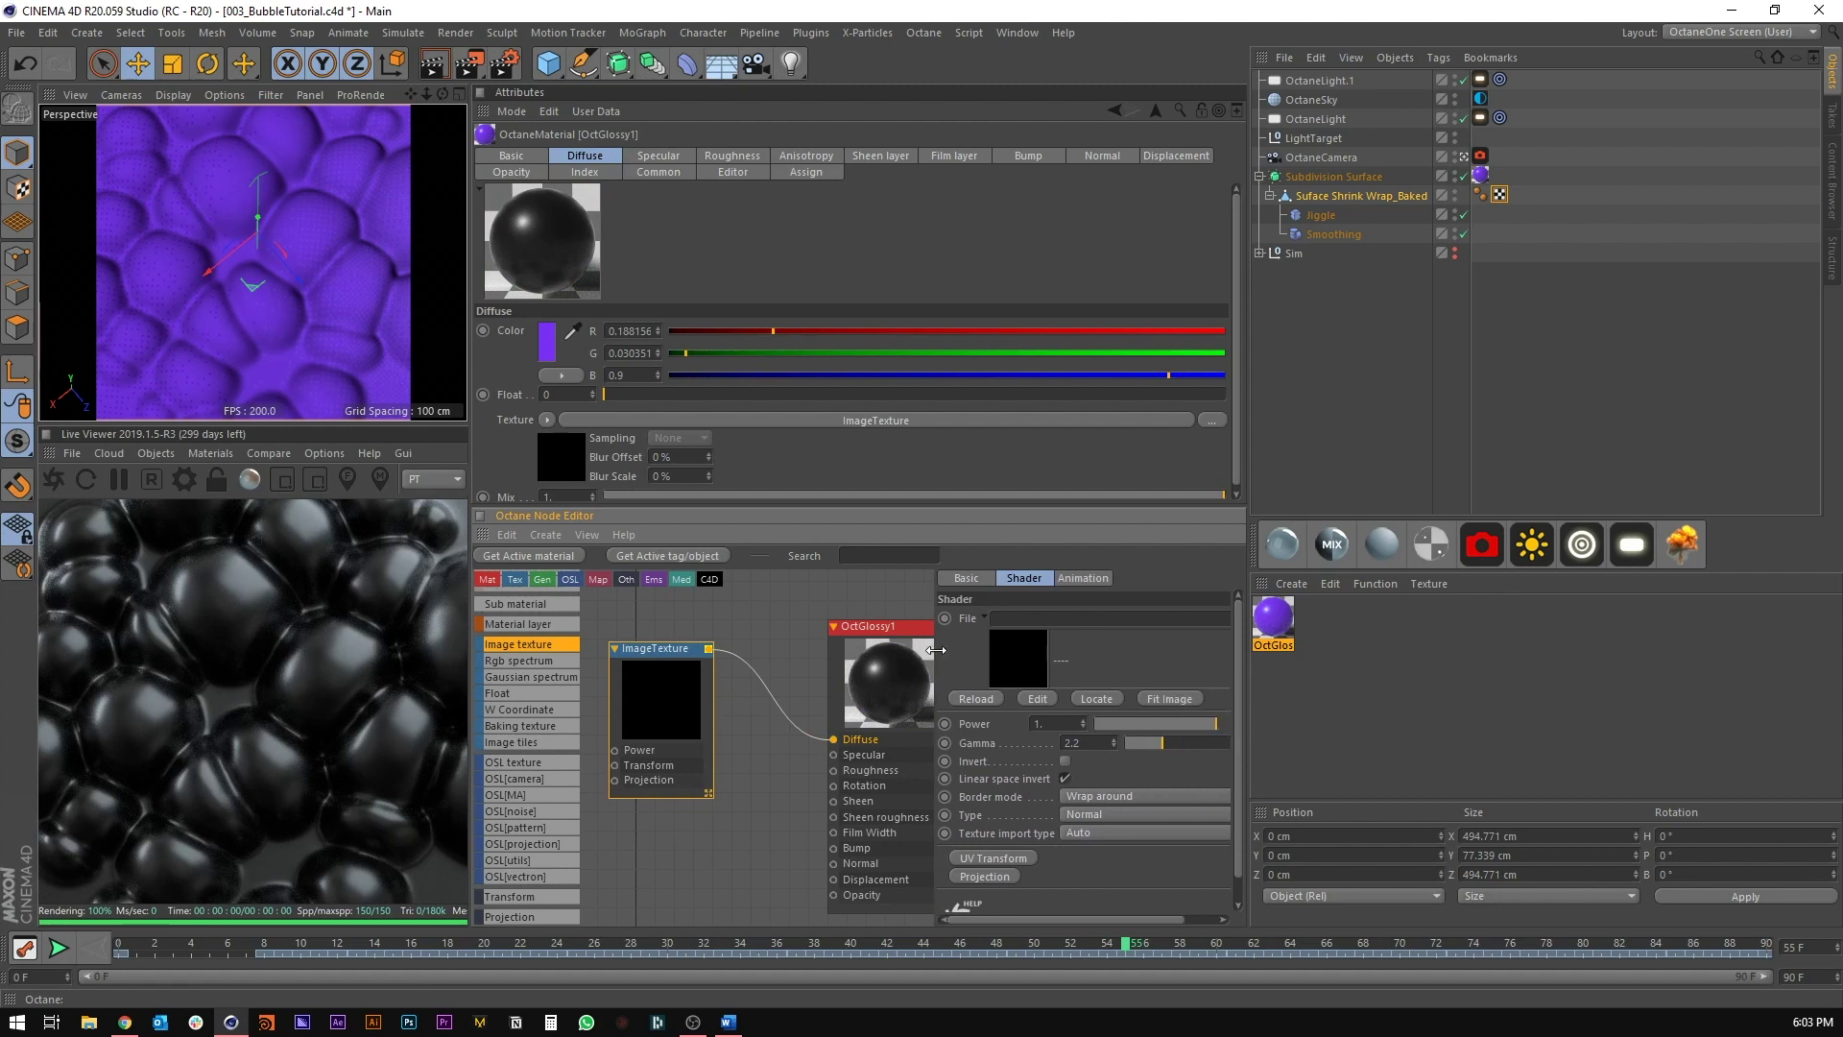
Step: Select the OctGlossy1 node and move the timeline to frame 36
left_click(917, 635)
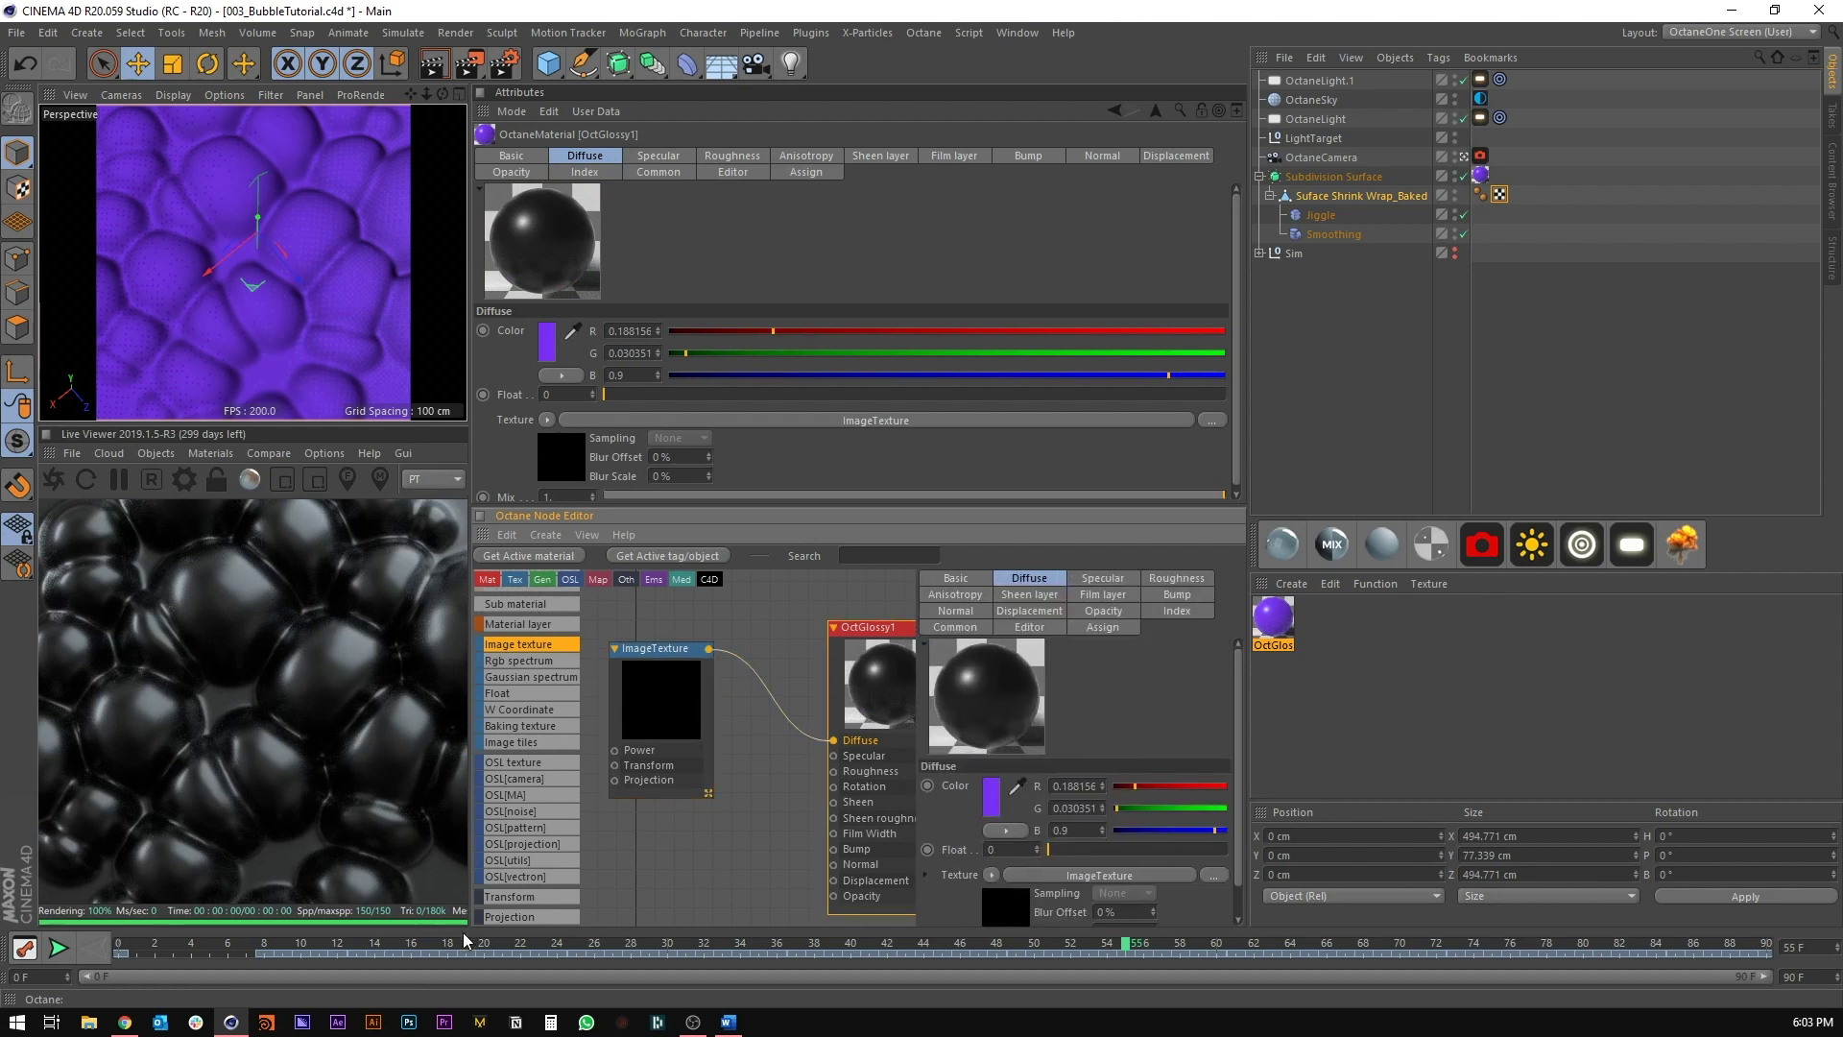
left_click(338, 950)
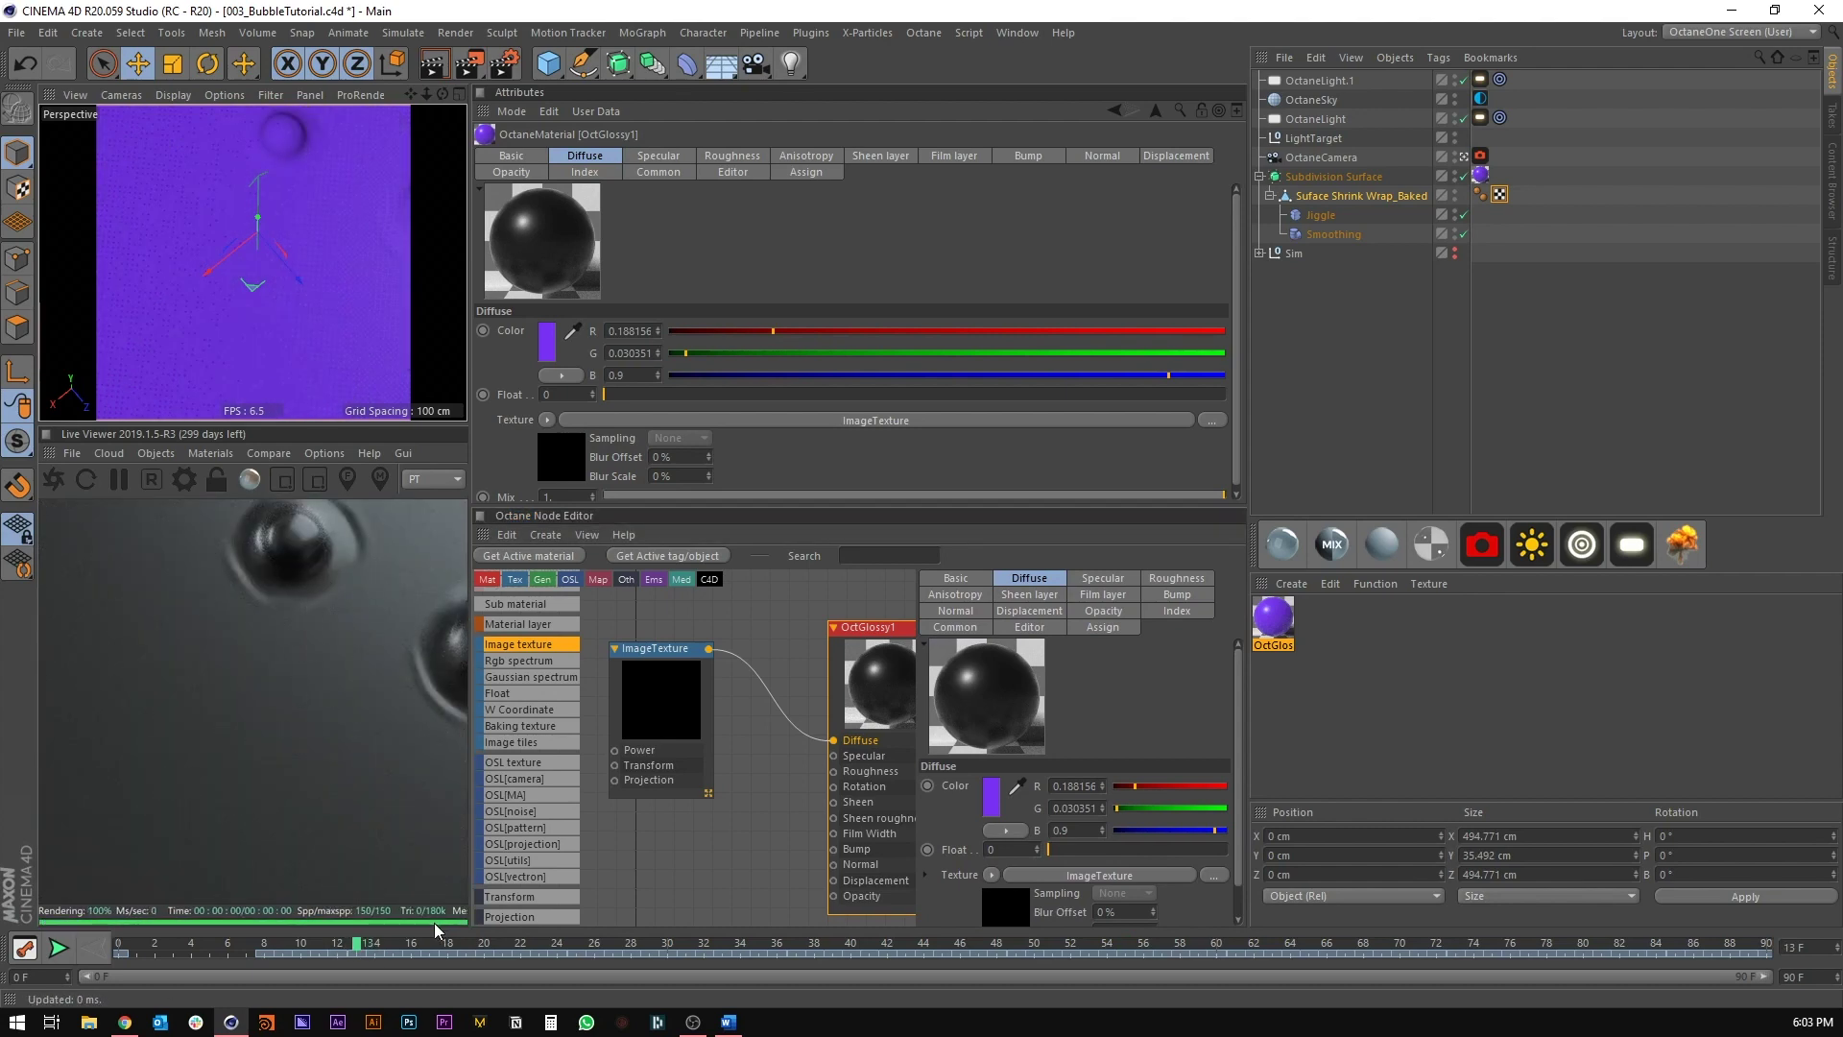
left_click_drag(411, 946, 778, 946)
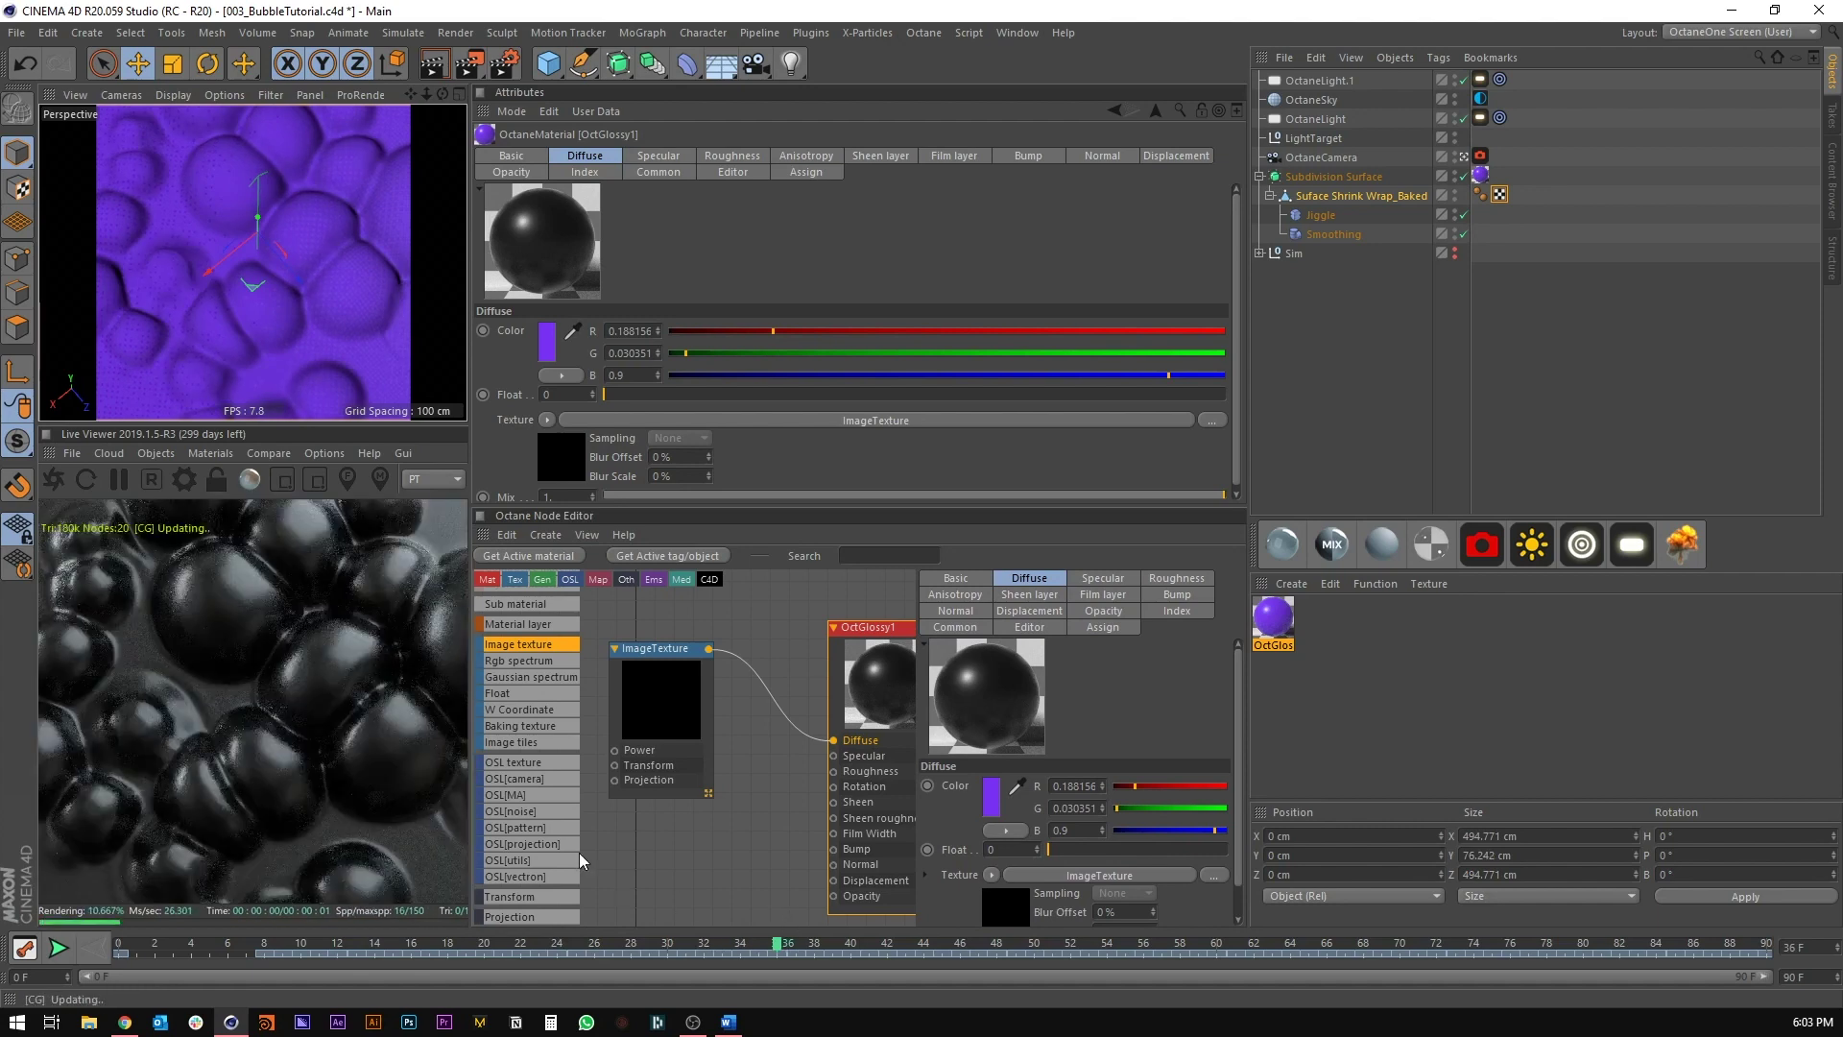
Step: Load the black-dot pattern image into the ImageTexture node without copying it to the project location
left_click(669, 696)
left_click(1228, 619)
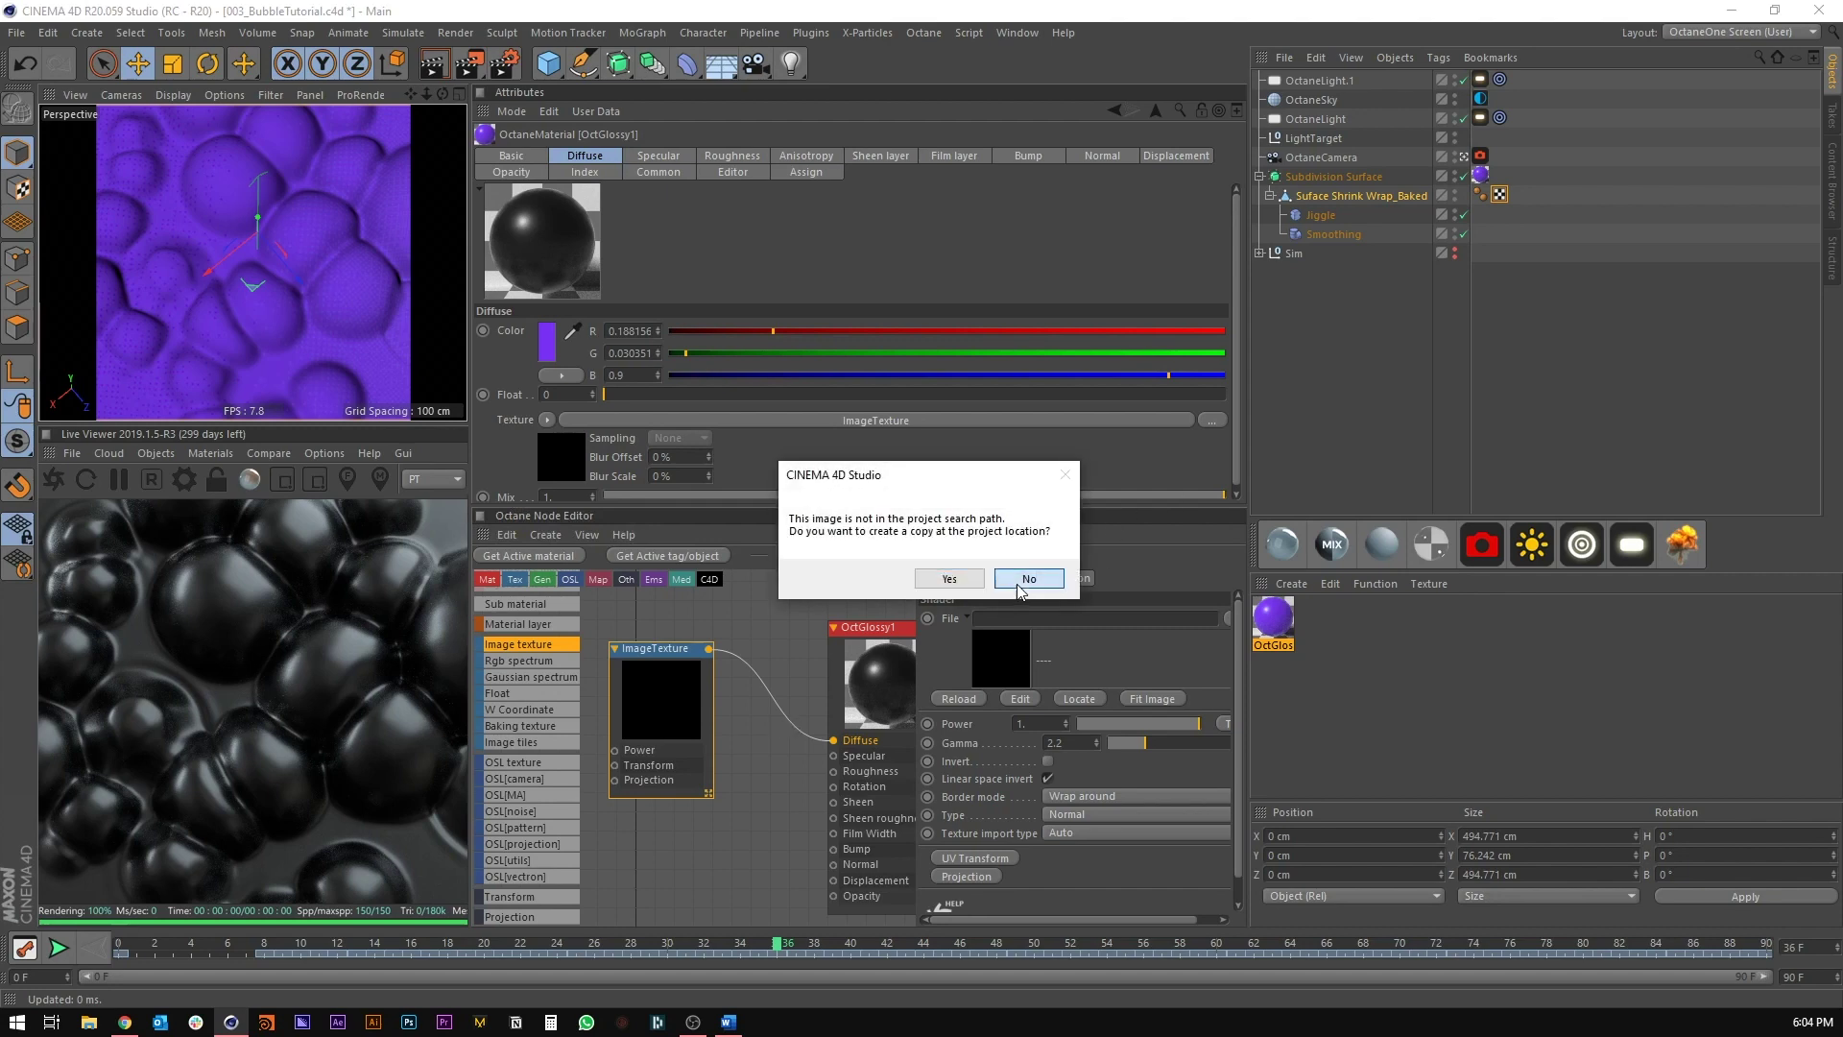
left_click(1028, 579)
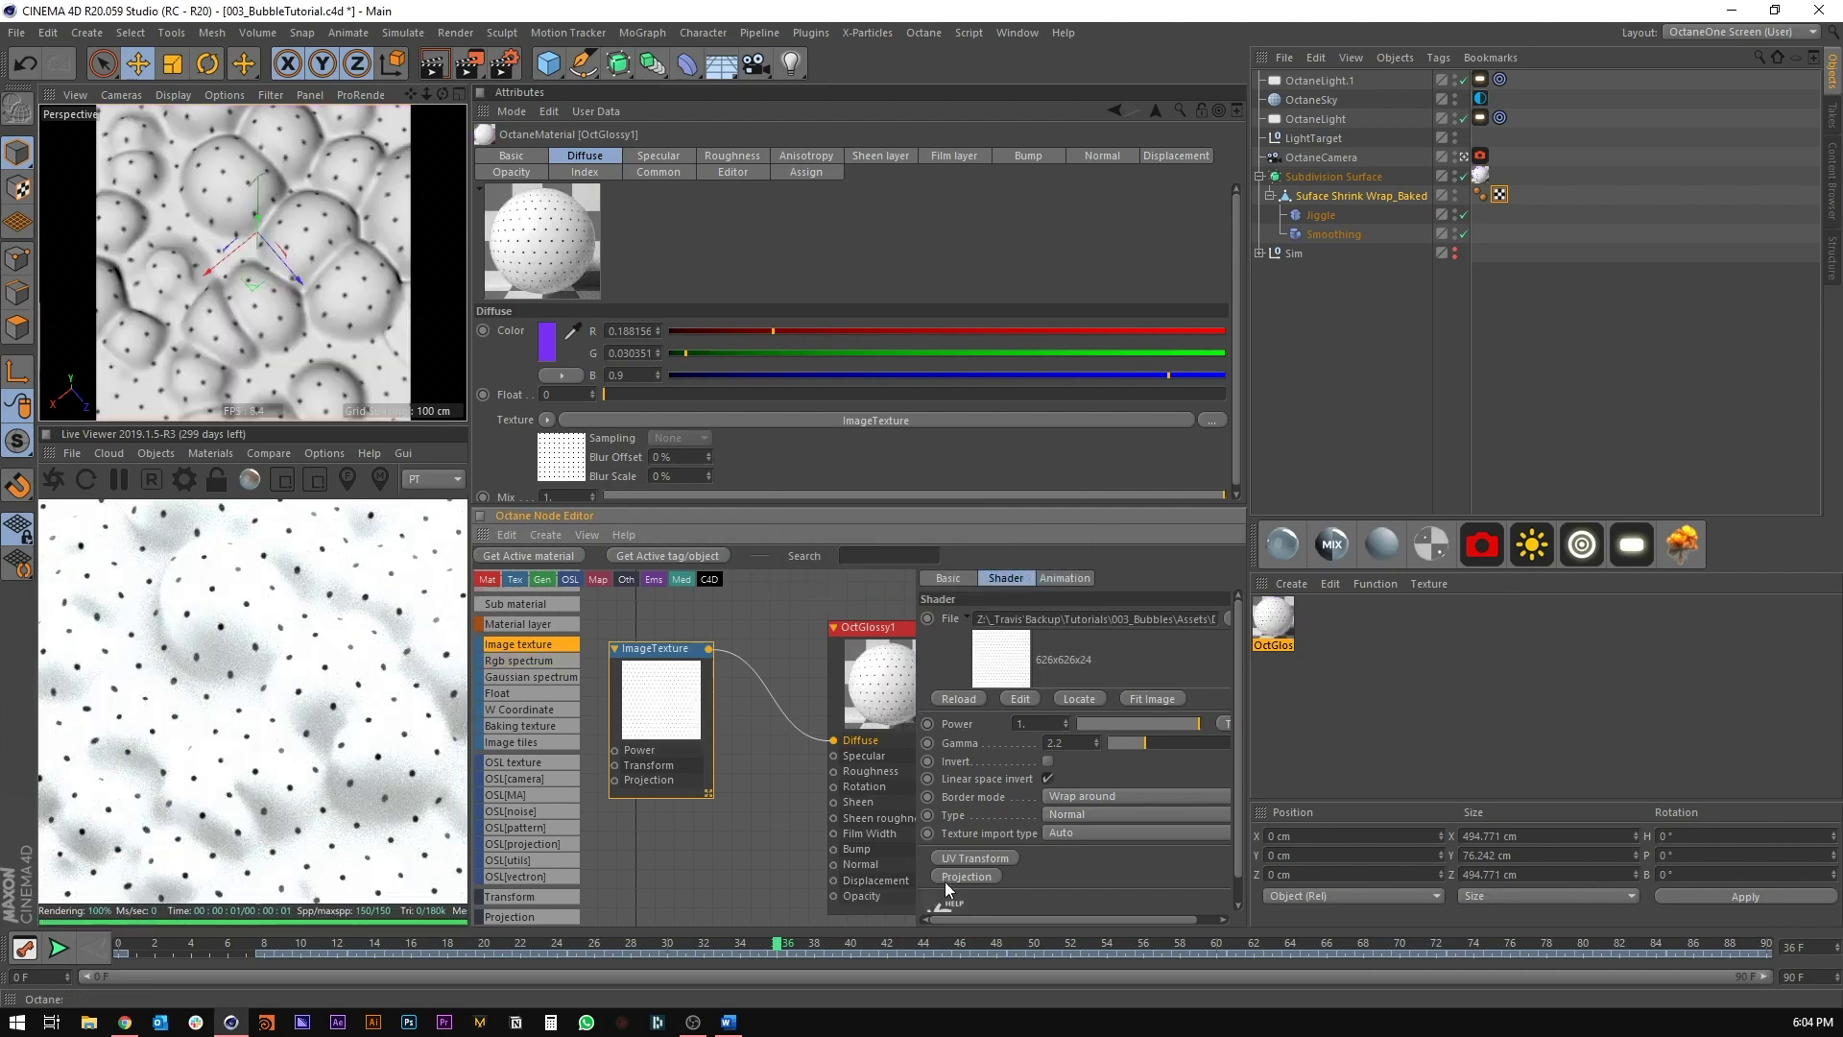
Step: Add a UV transform to the image texture and scale it uniformly to about 0.253 on all axes
left_click(975, 857)
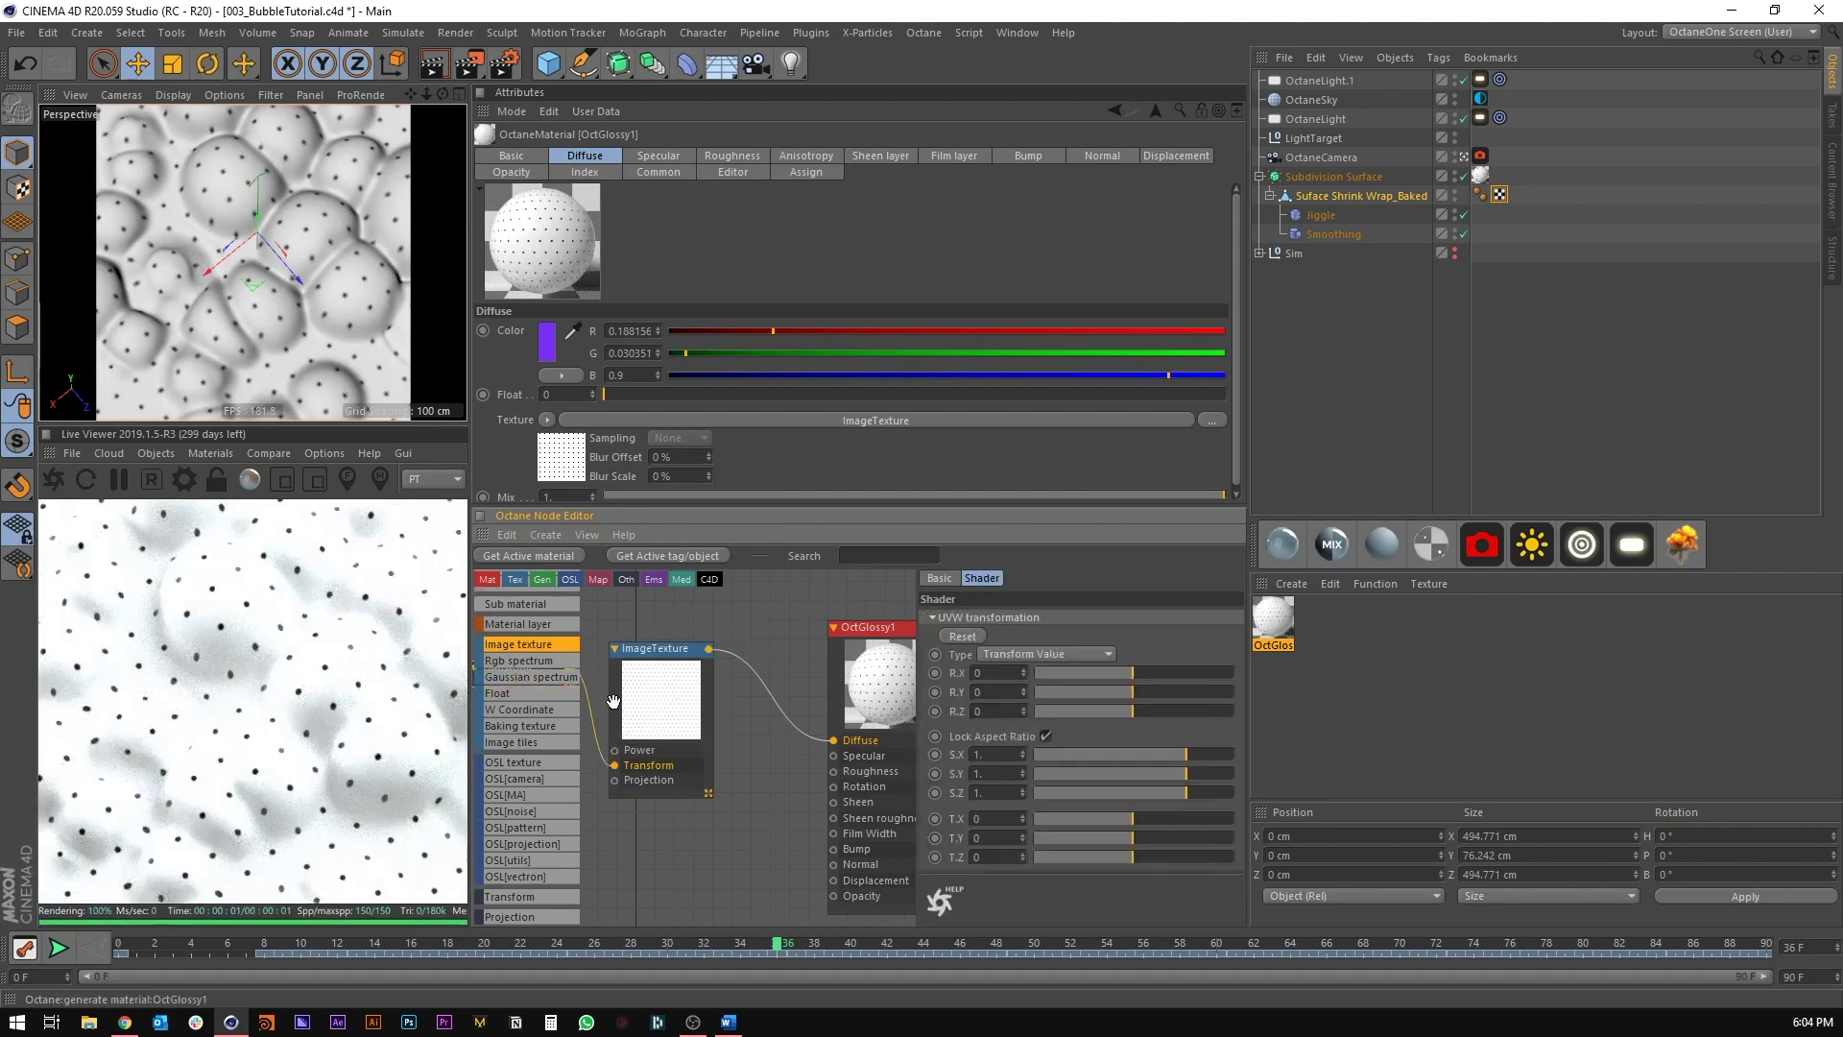
middle_click_drag(614, 701, 767, 688)
left_click_drag(1167, 765, 1155, 757)
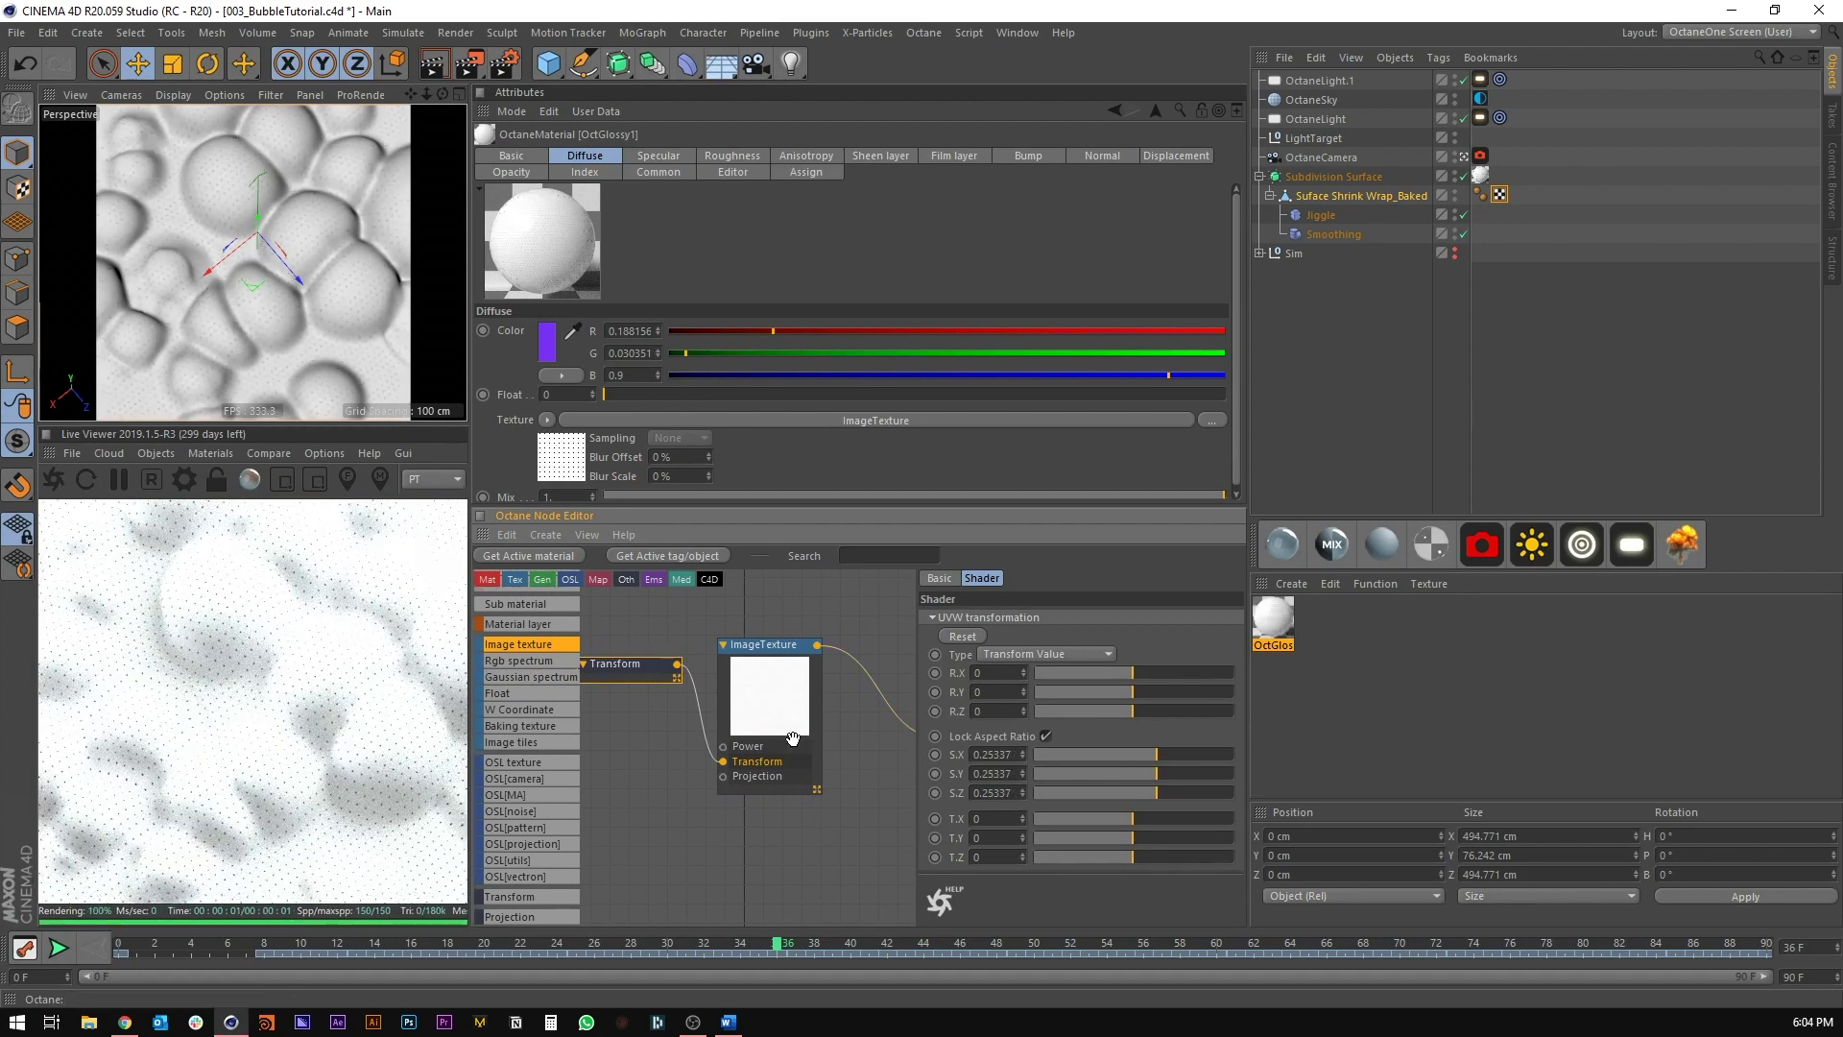
Step: Make room in the node graph and insert a Gradient node between the ImageTexture and the material's Diffuse channel
middle_click_drag(779, 712, 691, 743)
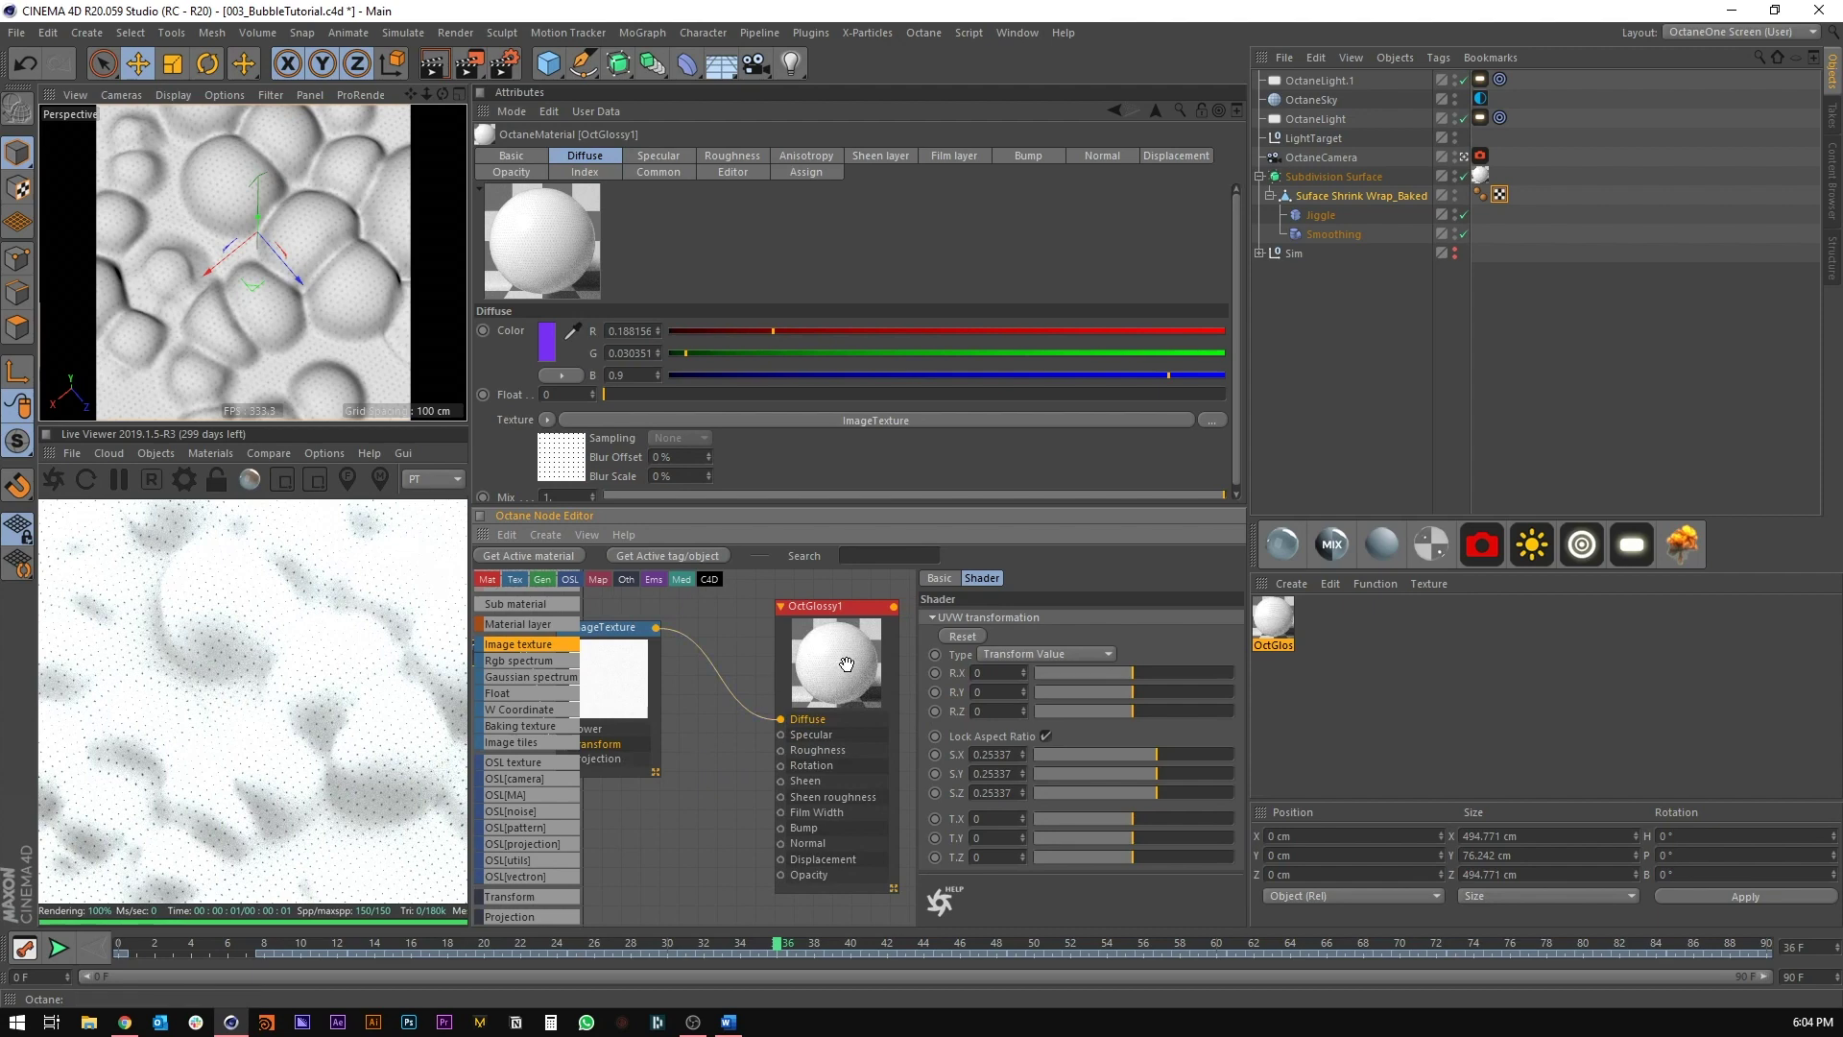
left_click_drag(846, 664, 918, 669)
scroll(537, 836, "down", 8)
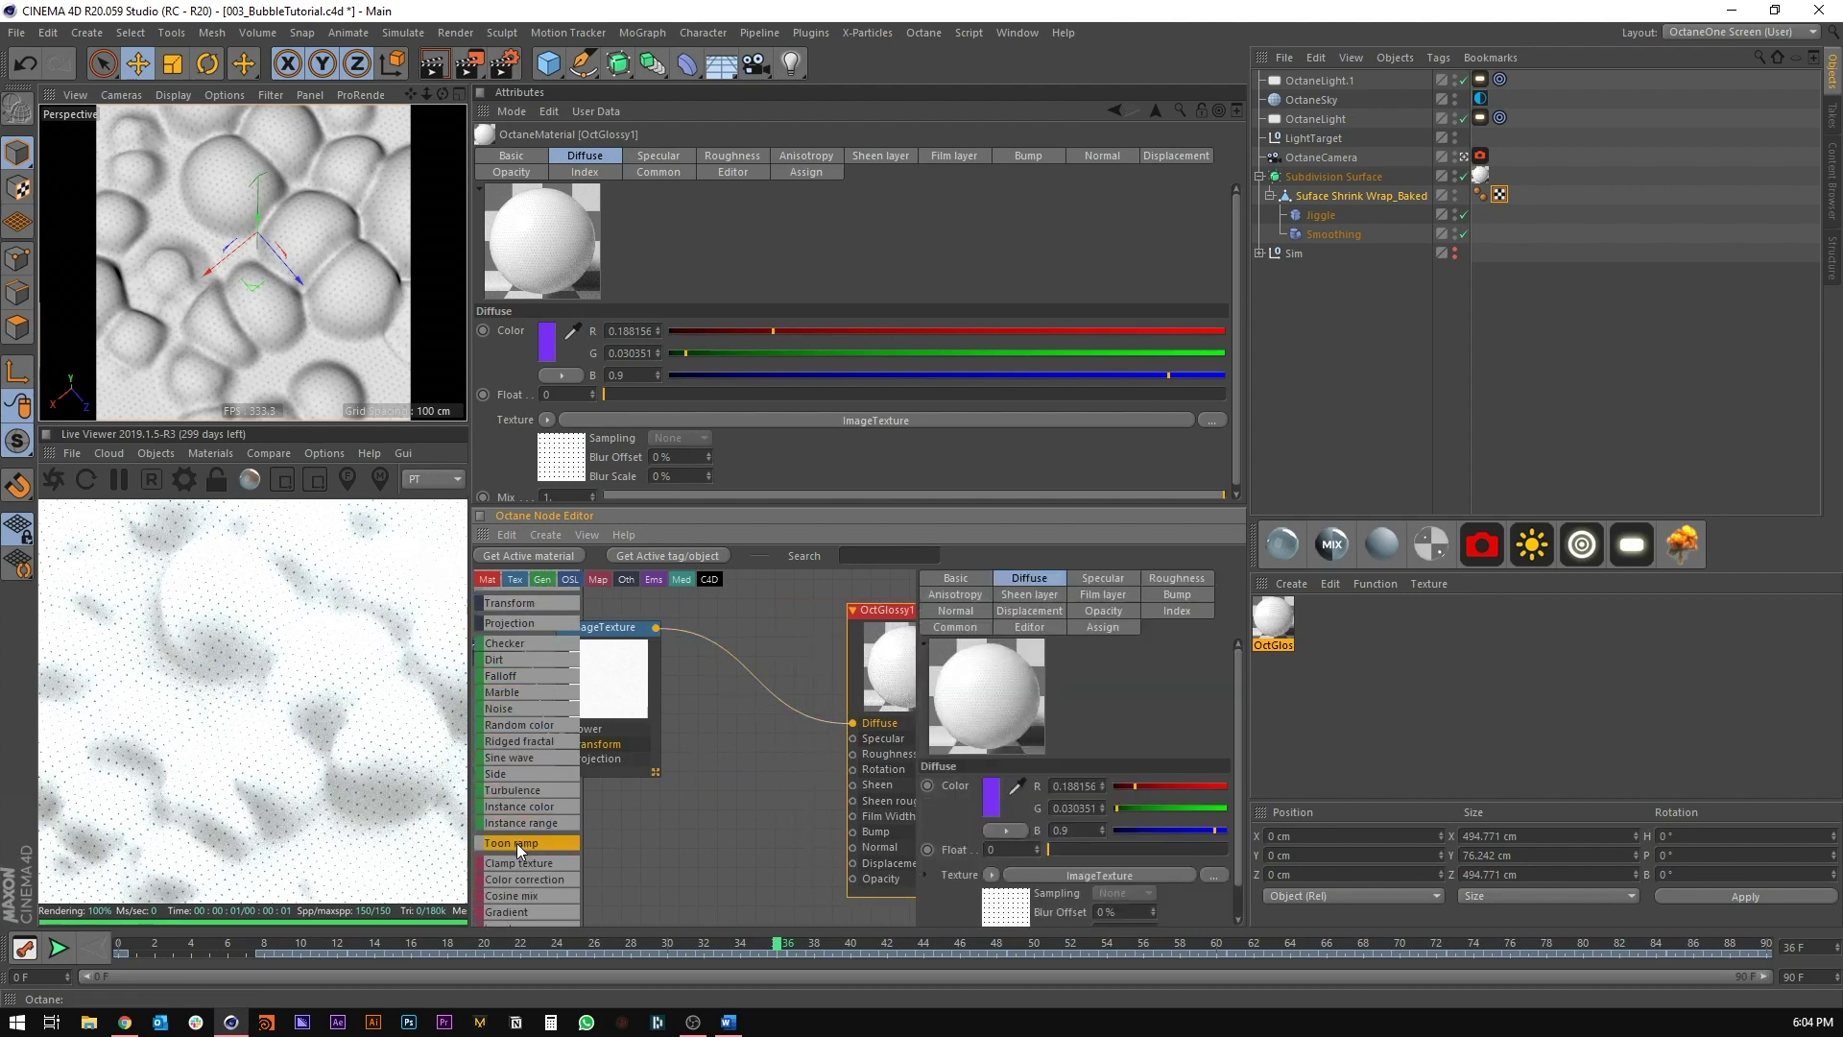
left_click_drag(508, 909, 748, 663)
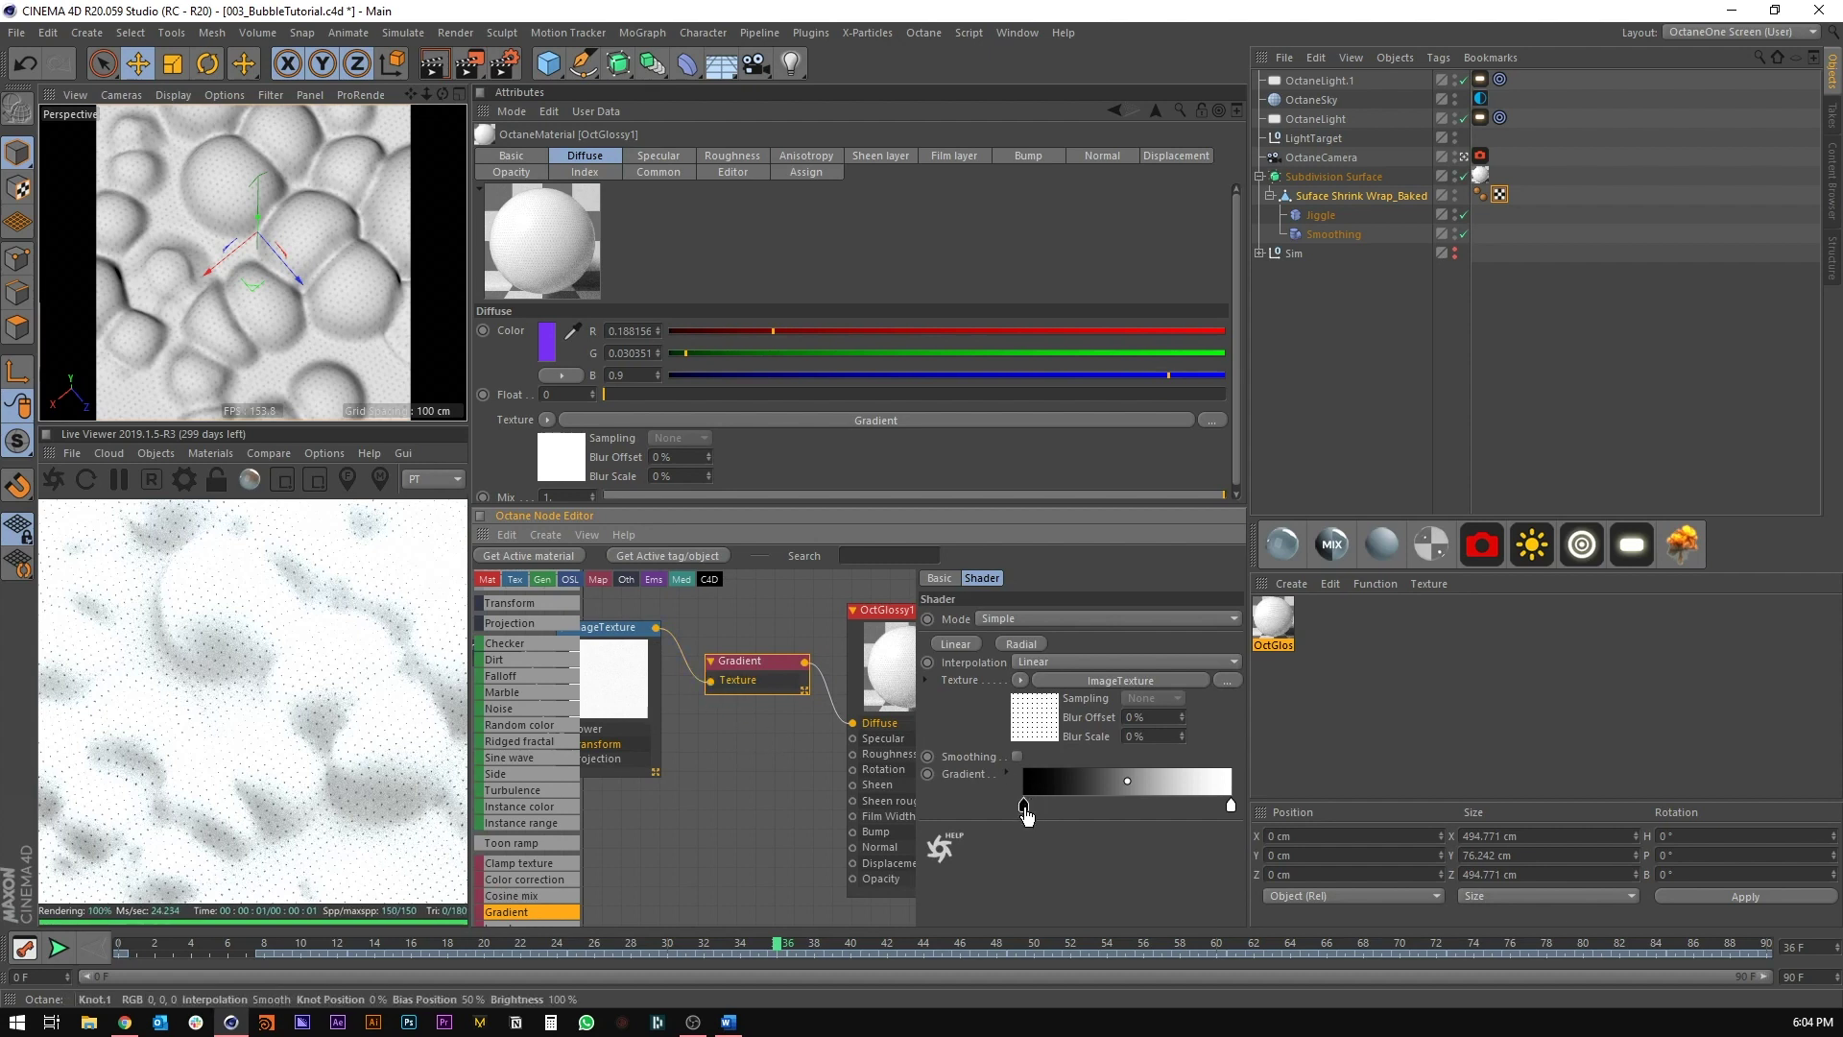
Step: Recolor the gradient's black knot to pale purple with hue 265°, saturation about 29% and value 81%
double_click(1024, 809)
left_click_drag(1065, 868, 1154, 868)
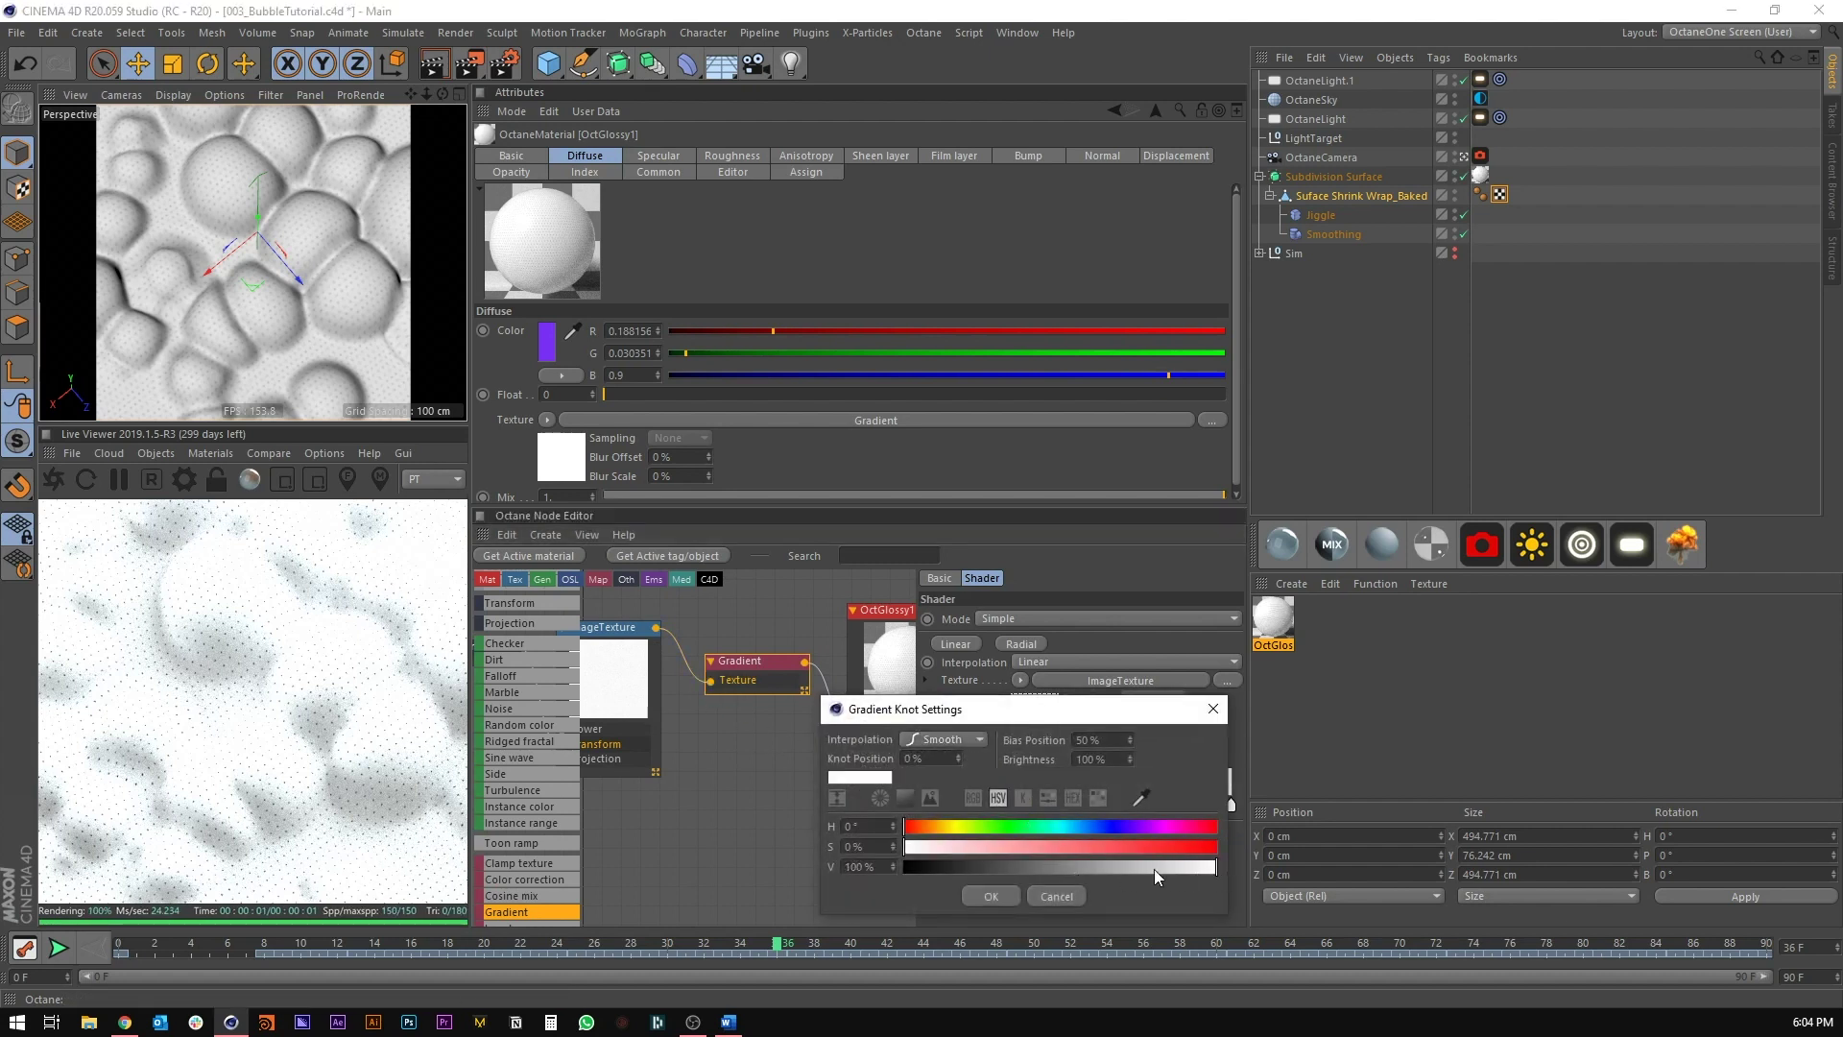
left_click(1156, 867)
left_click(1133, 827)
left_click(995, 847)
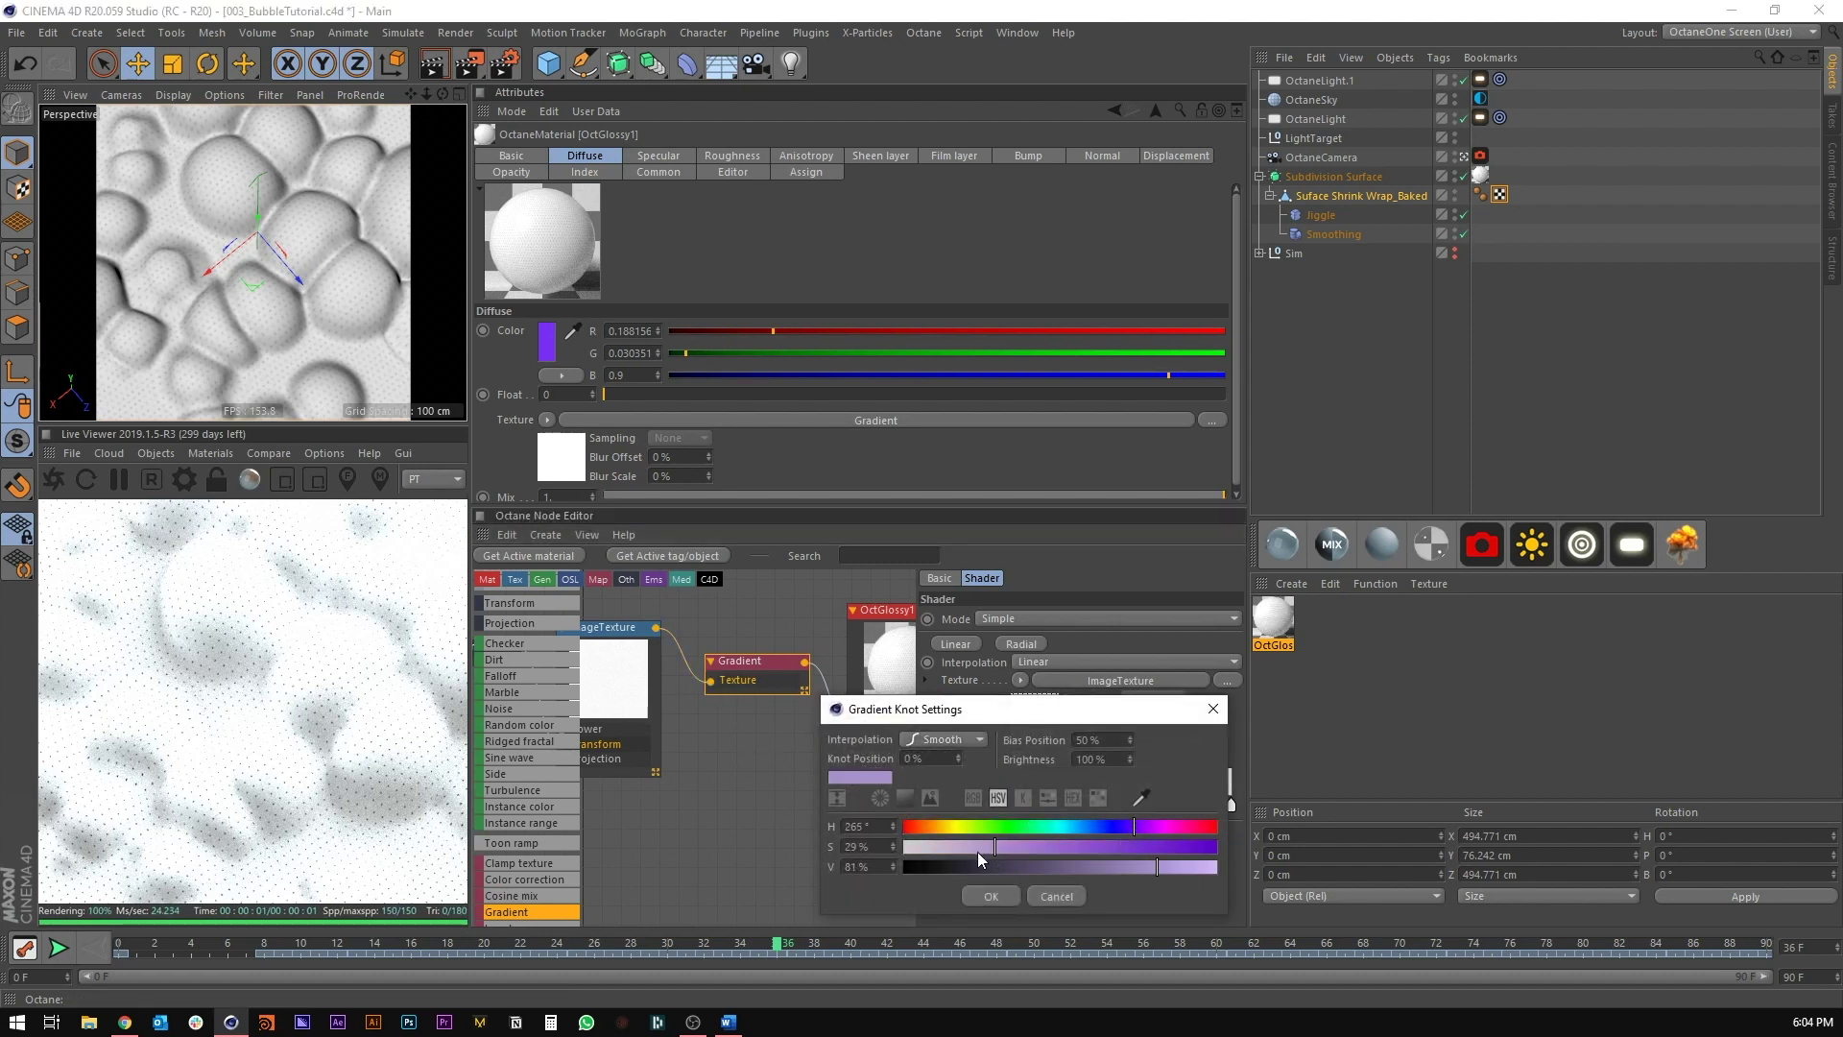
left_click(991, 896)
Step: Recolor the gradient's white knot to vivid purple with saturation about 80% and value 100%
double_click(1231, 805)
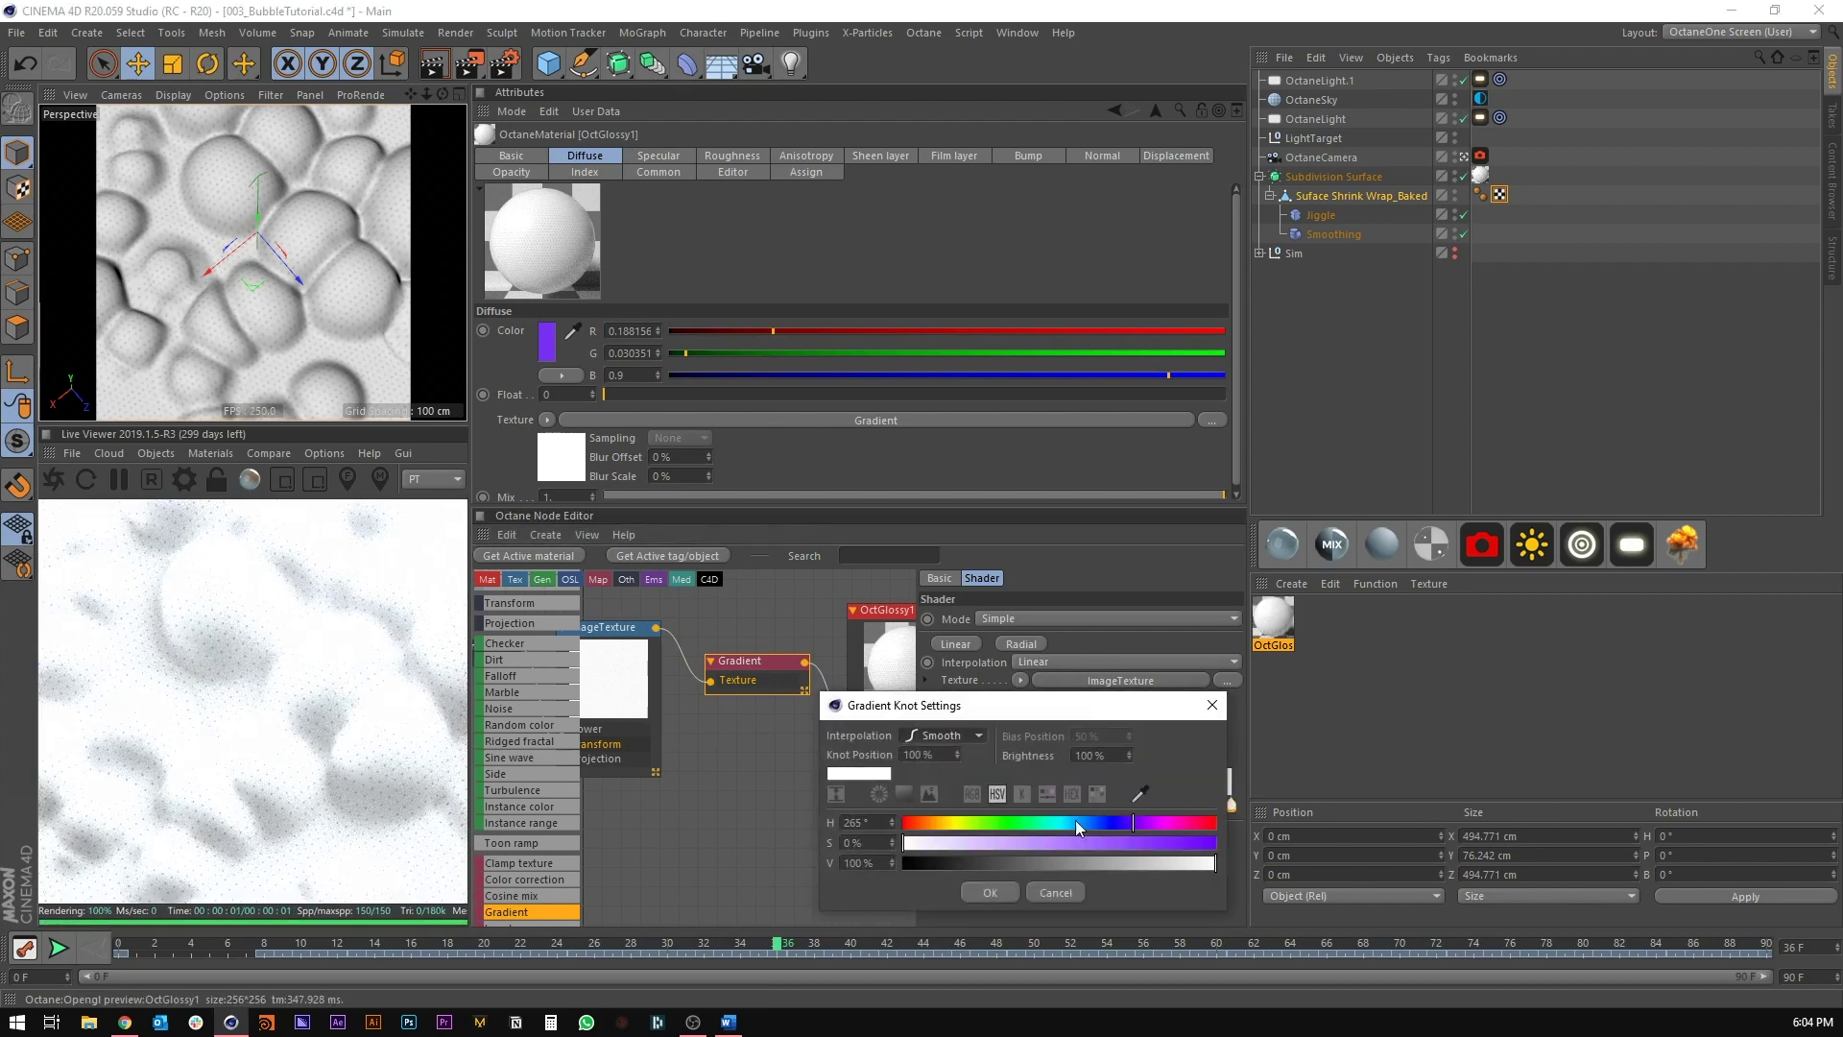
left_click_drag(1075, 843, 1154, 841)
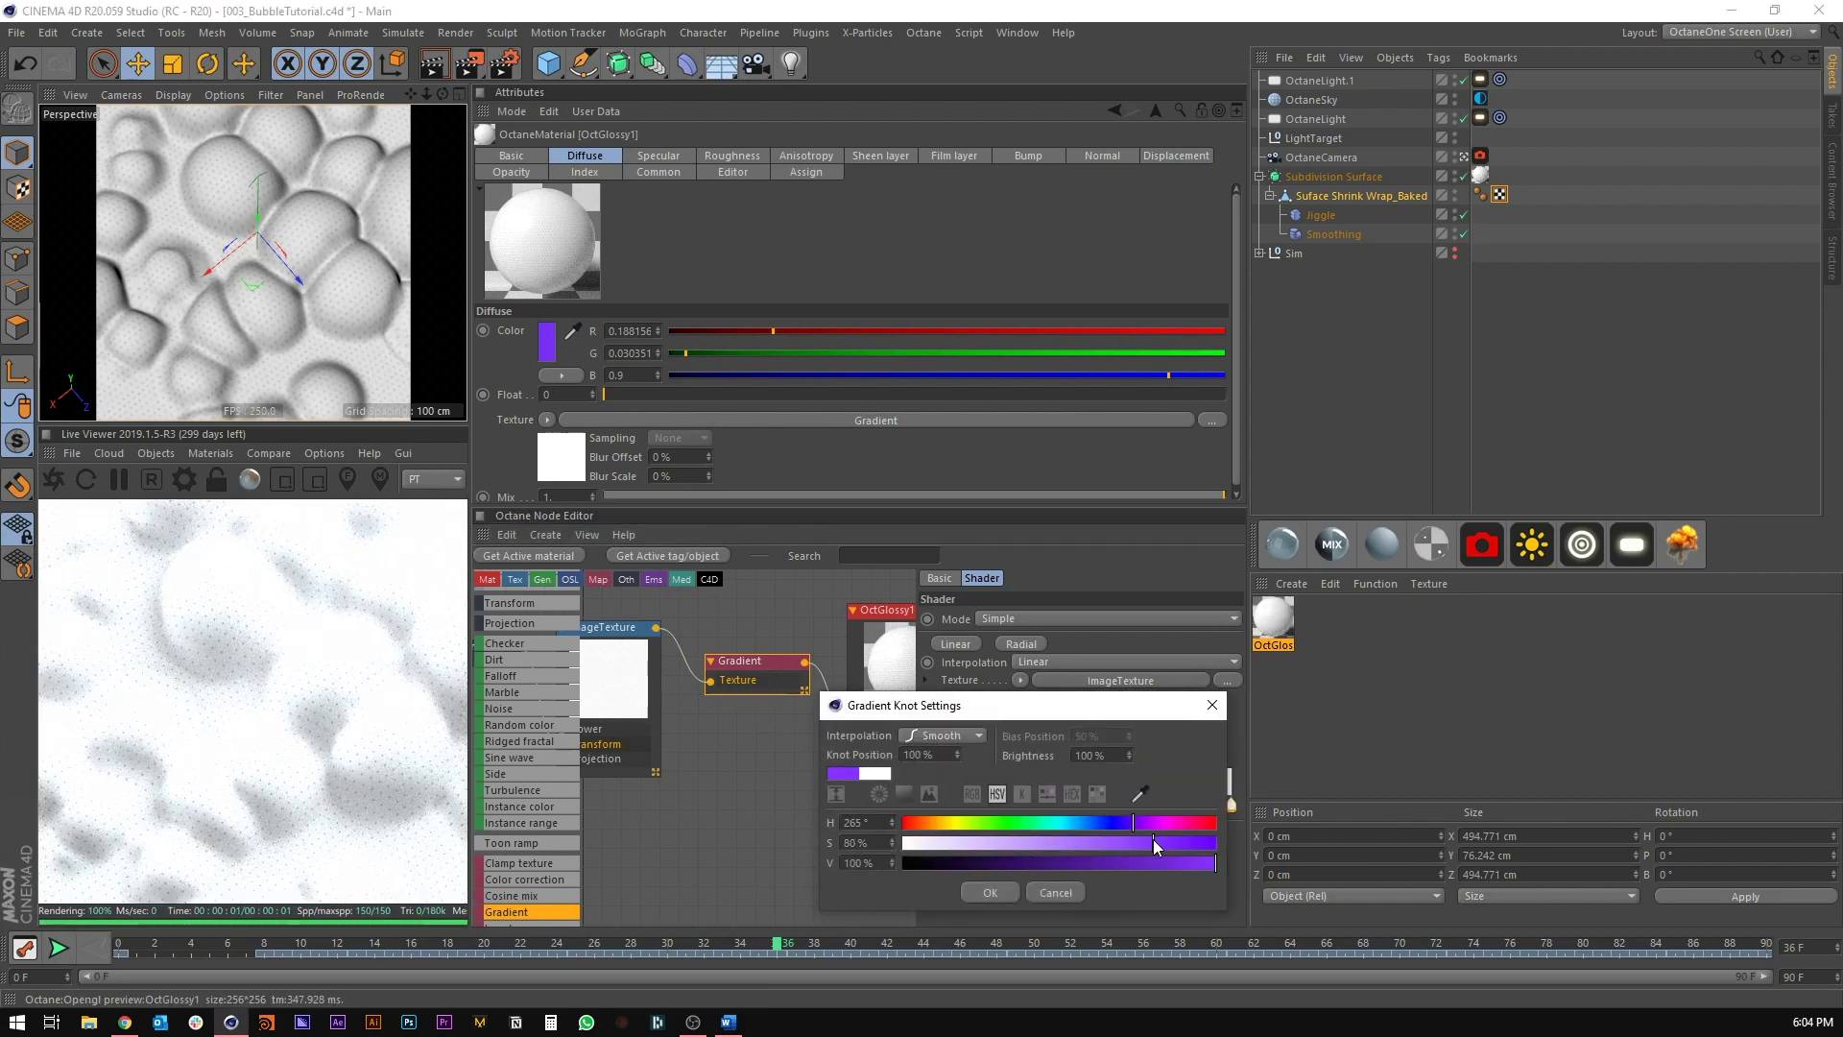
left_click(1127, 823)
left_click(998, 887)
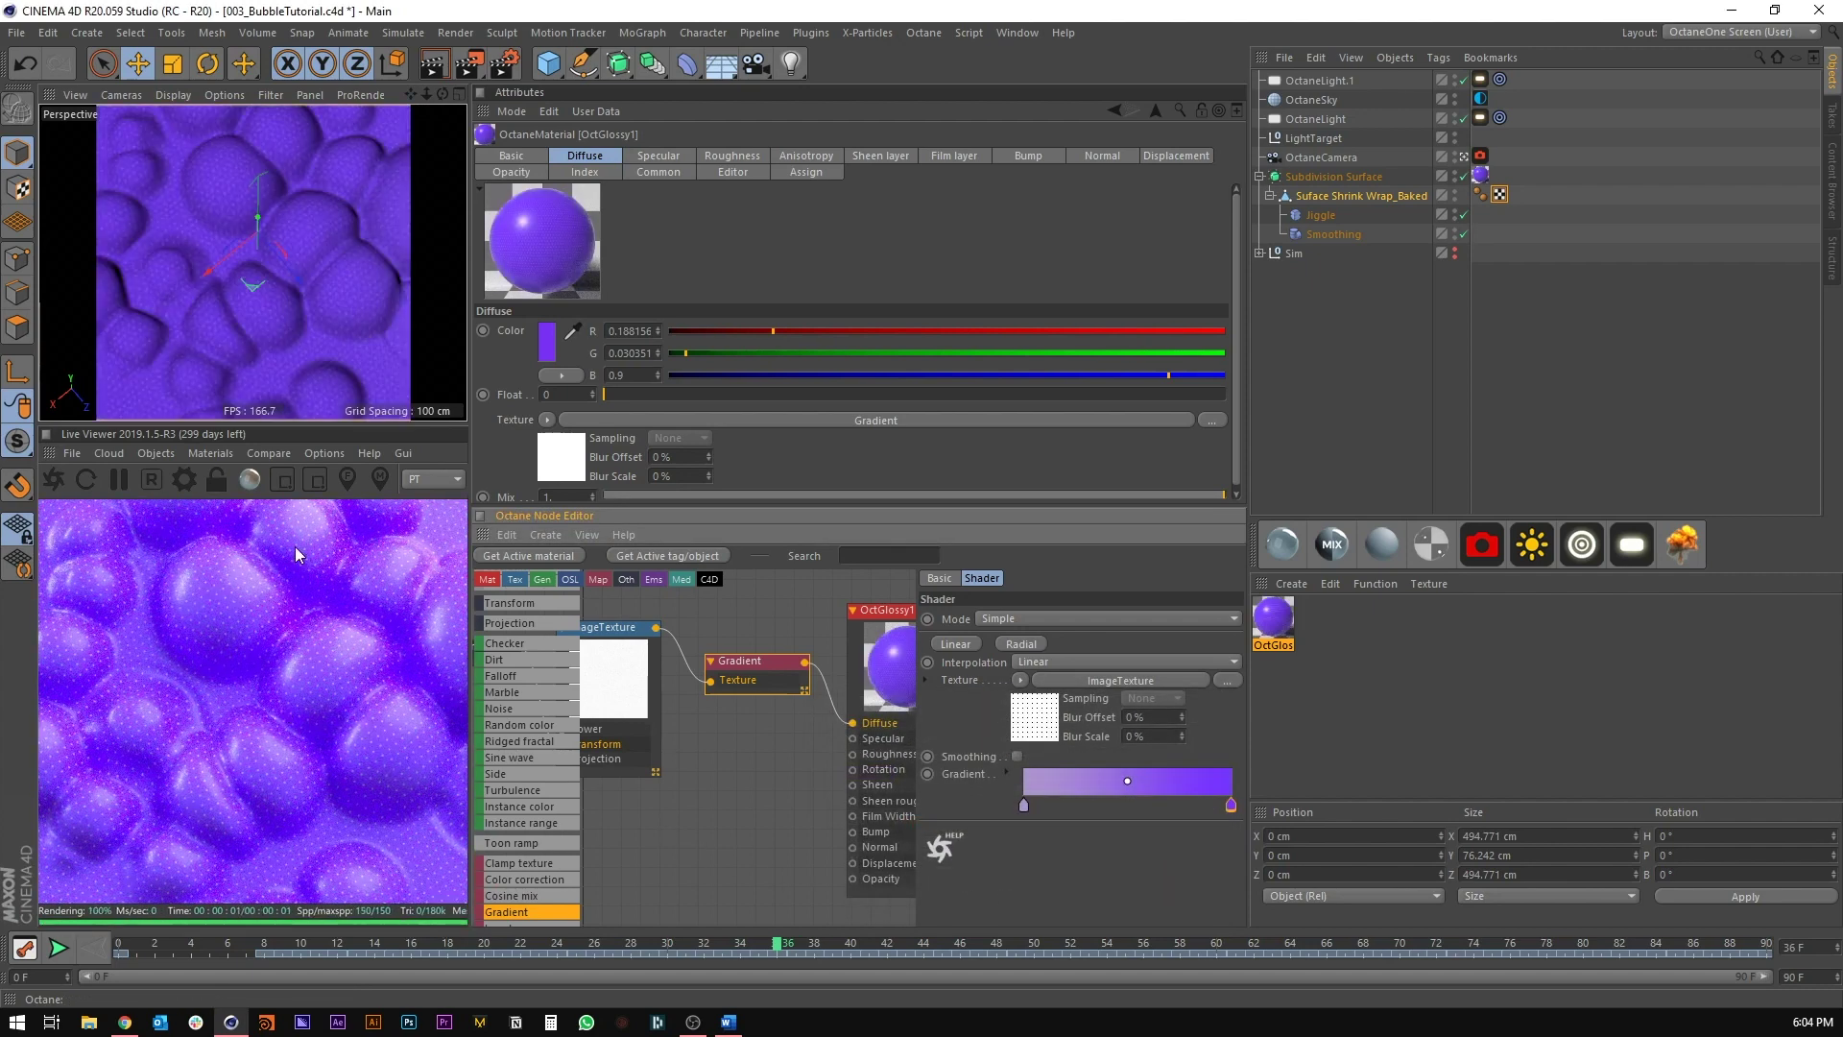
Step: Inspect the dotted bubble material at full resolution in the Live Viewer, then return the preview to its fitted size
left_click(207, 480)
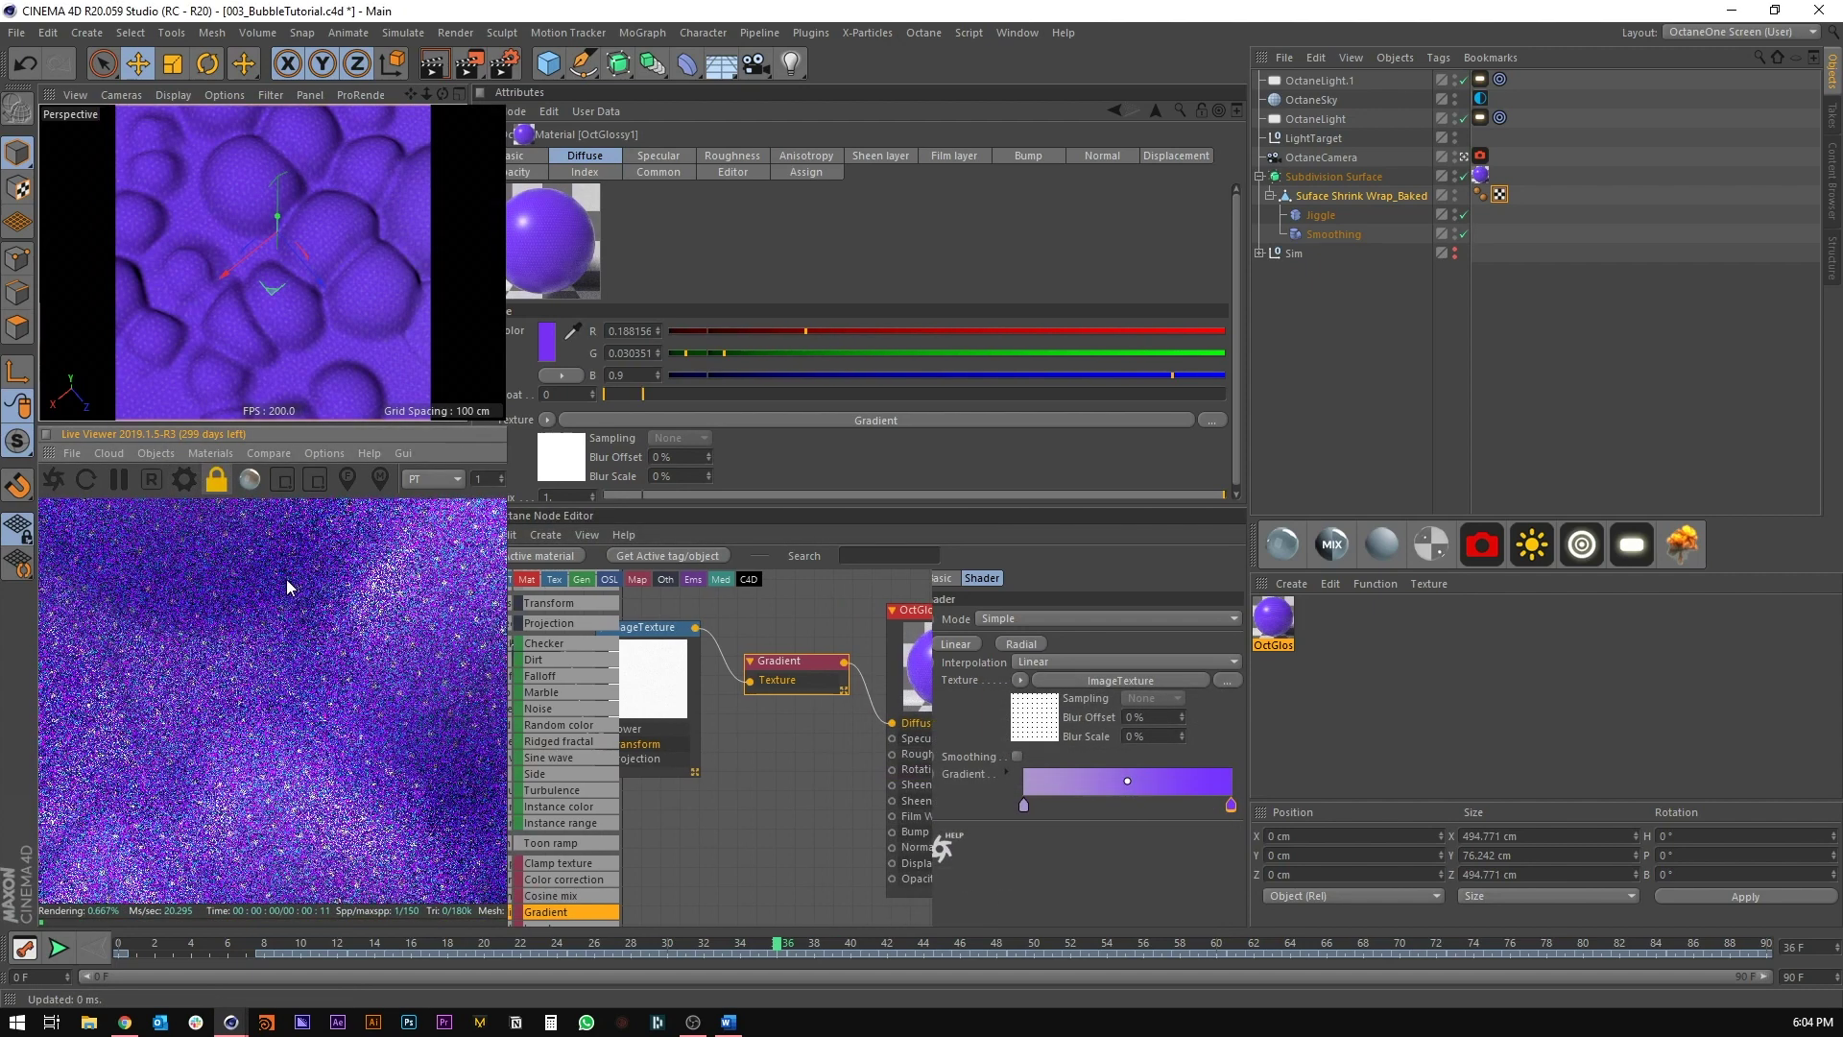
left_click_drag(307, 665, 217, 760)
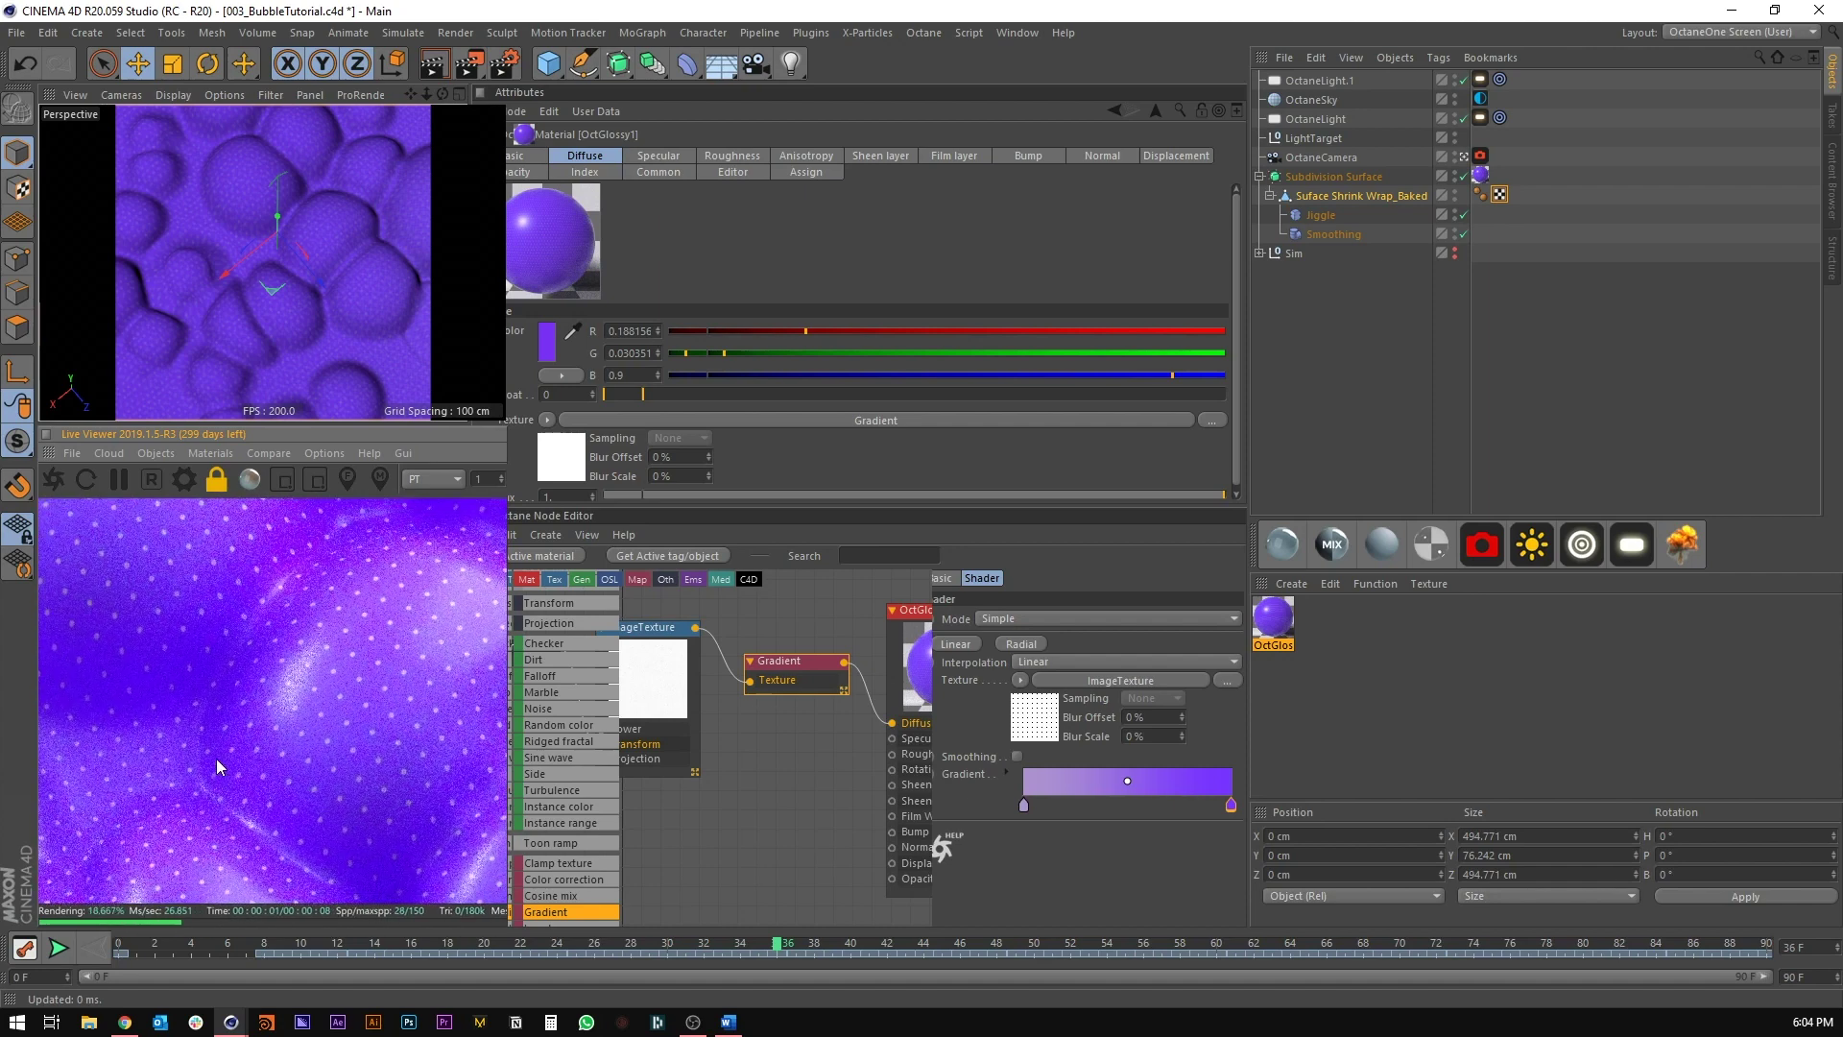
left_click(226, 490)
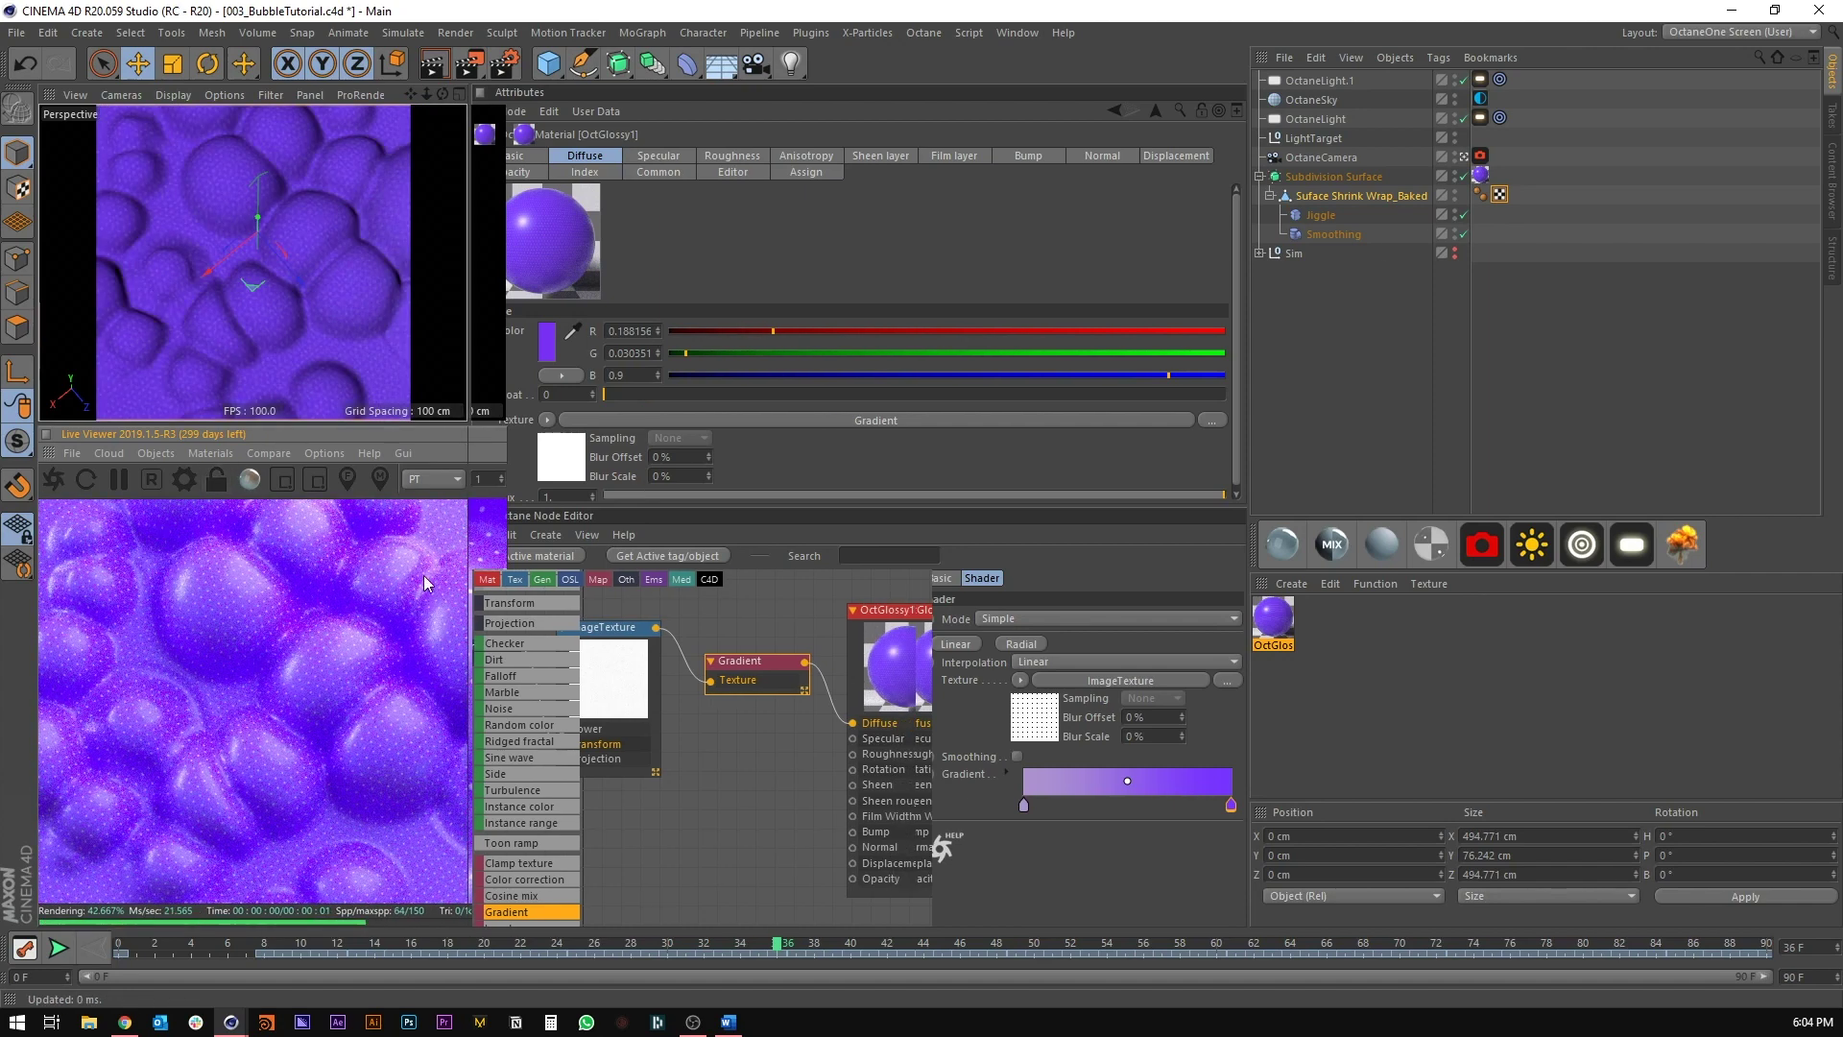
Step: Enable post processing on the Octane camera tag and raise the bloom power to about 54
left_click(1480, 155)
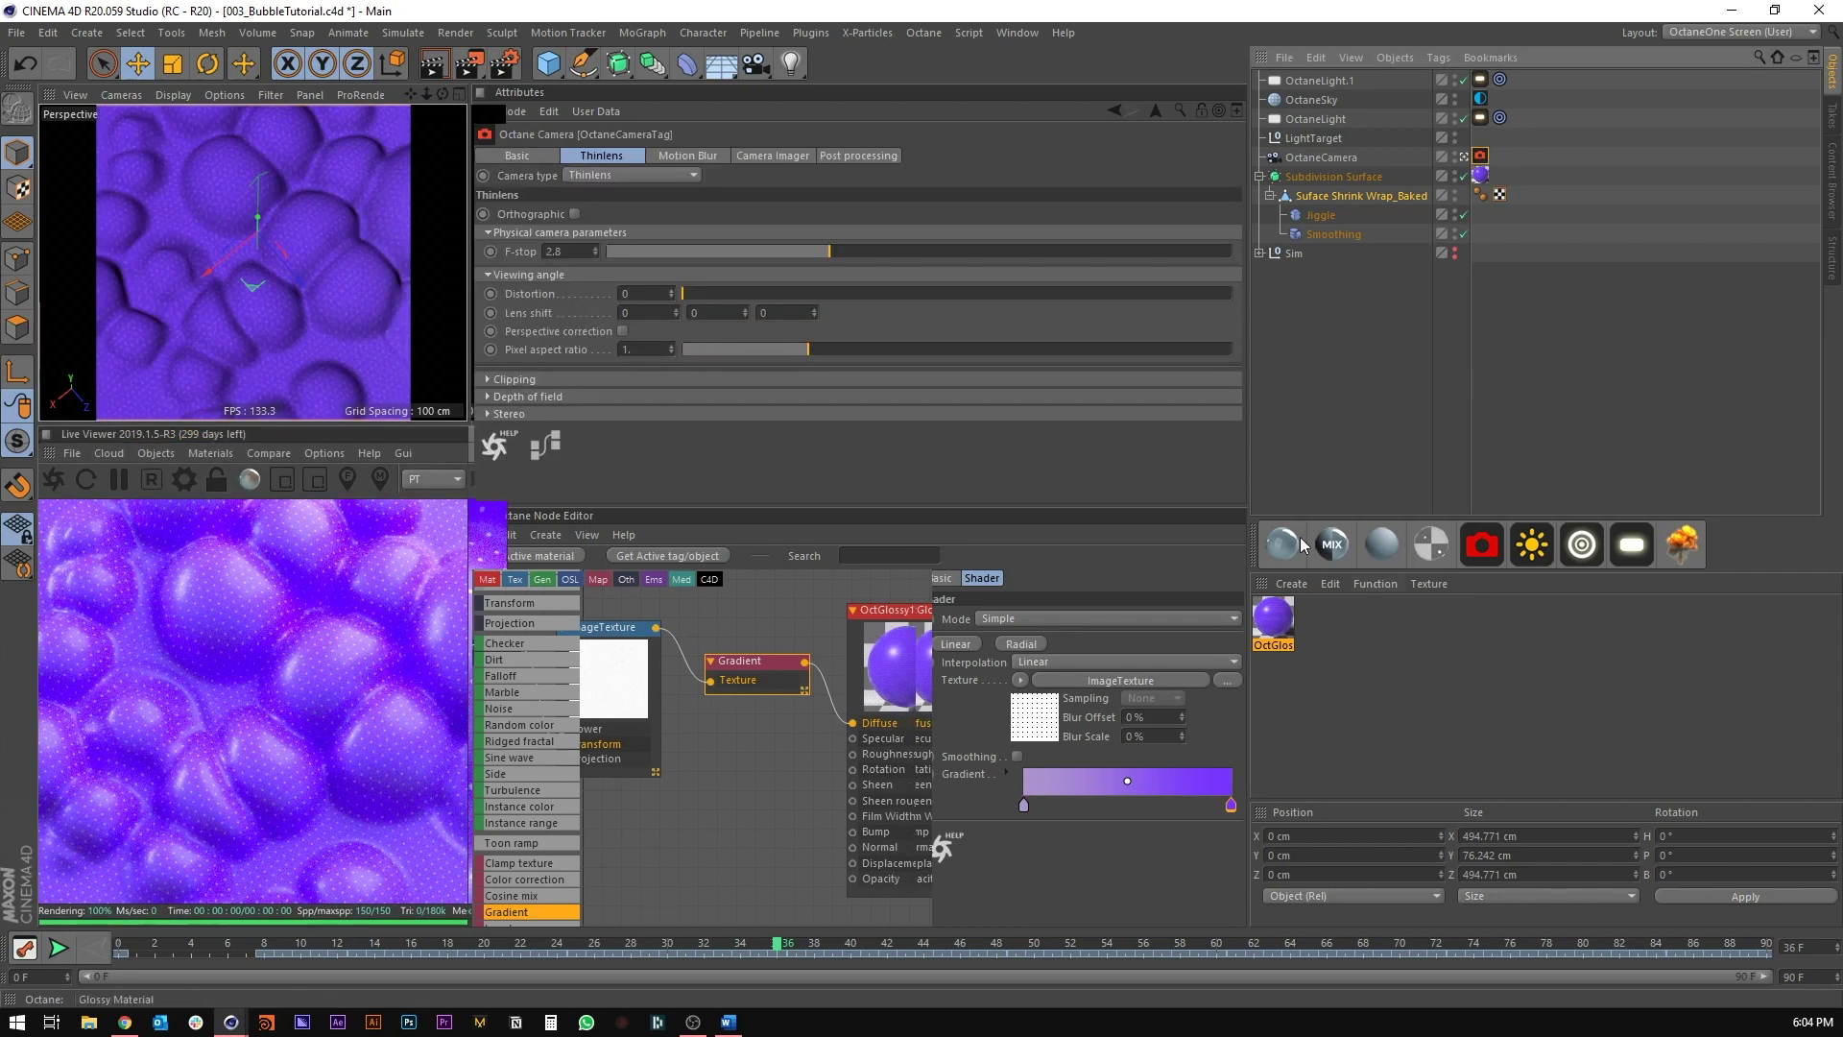
left_click(772, 155)
left_click(859, 155)
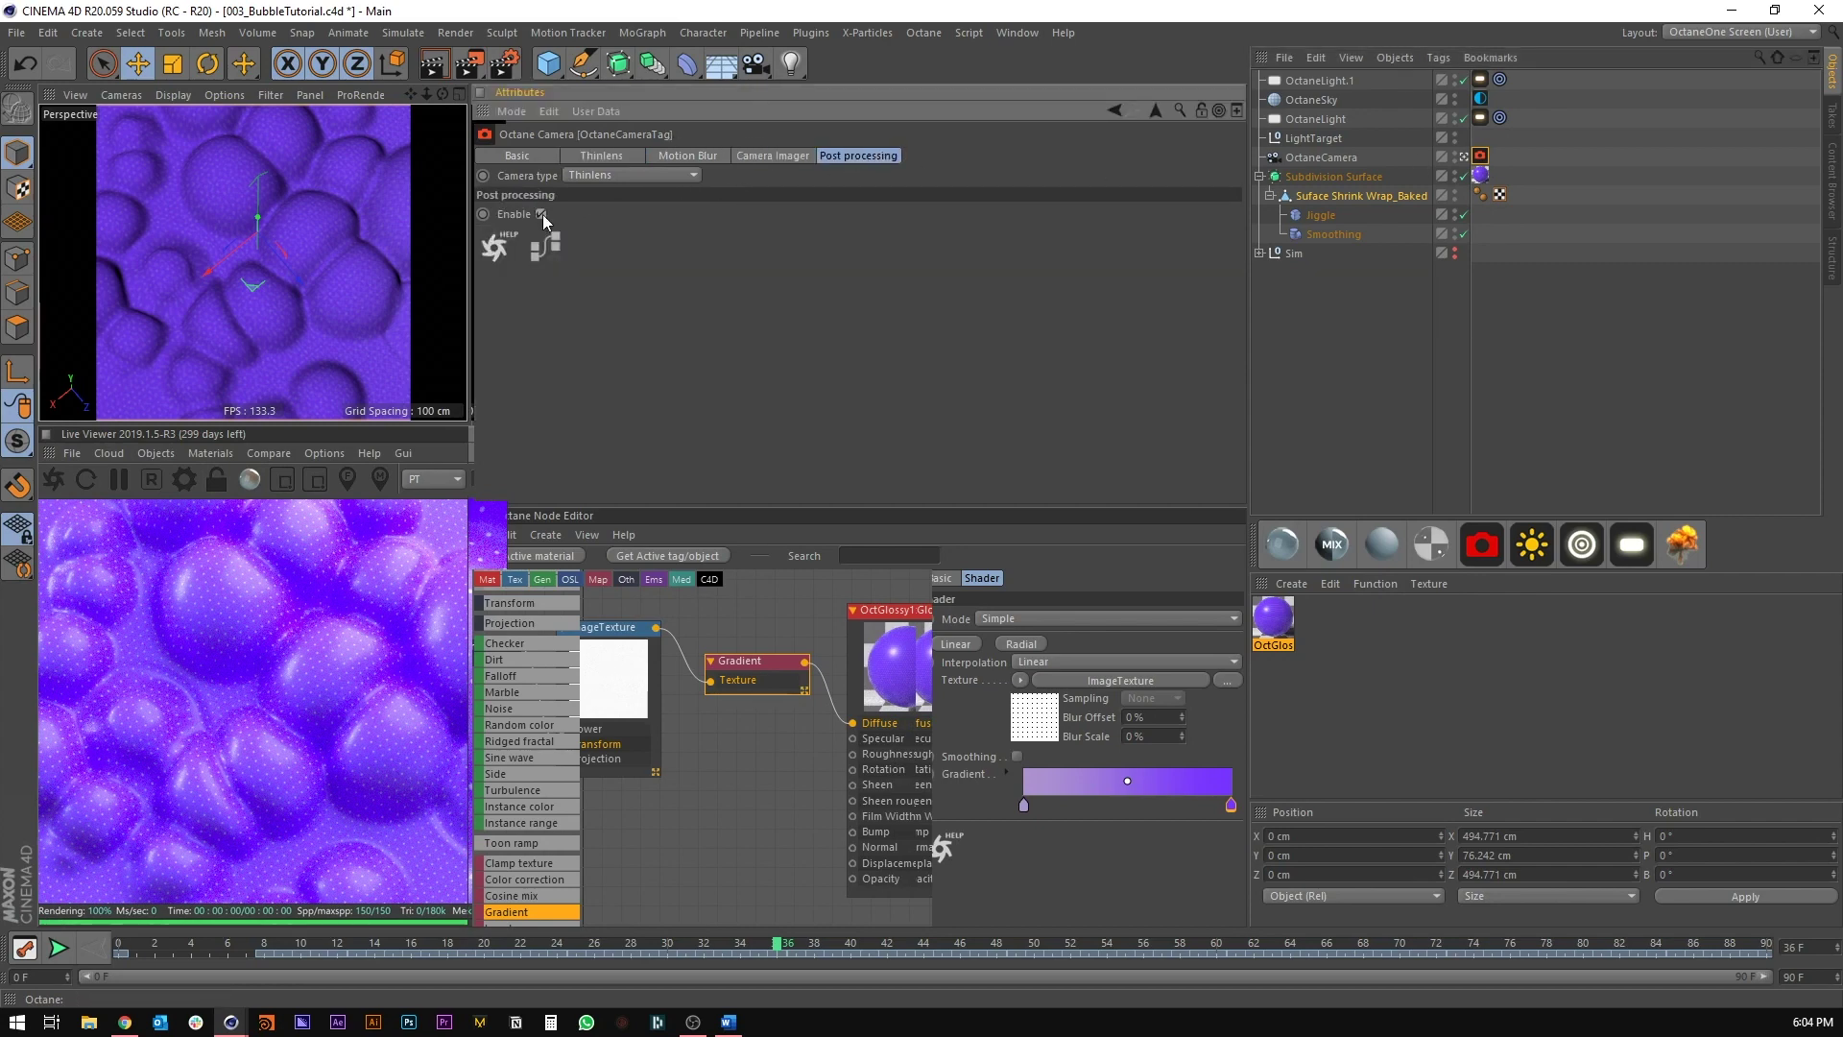
left_click(541, 214)
left_click_drag(1111, 232, 1104, 233)
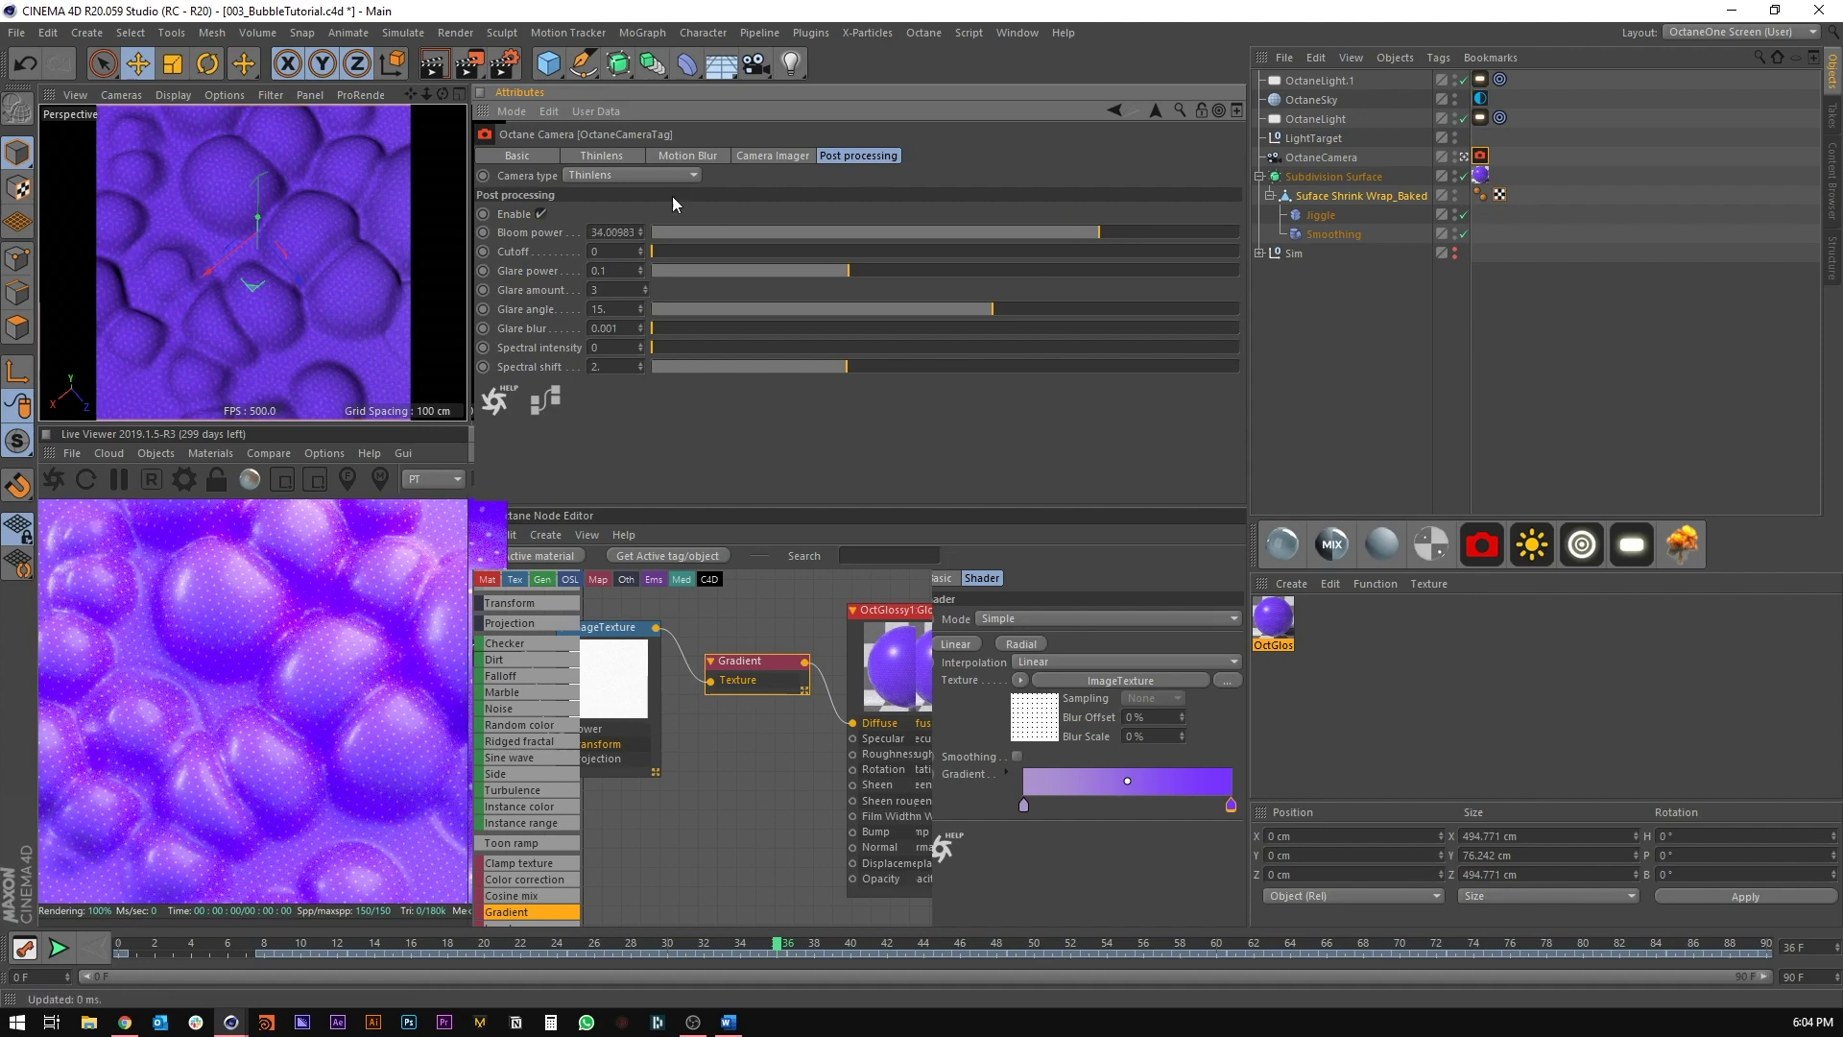
Step: Enable the camera imager on the Octane camera and lower its gamma to about 0.825
left_click(763, 156)
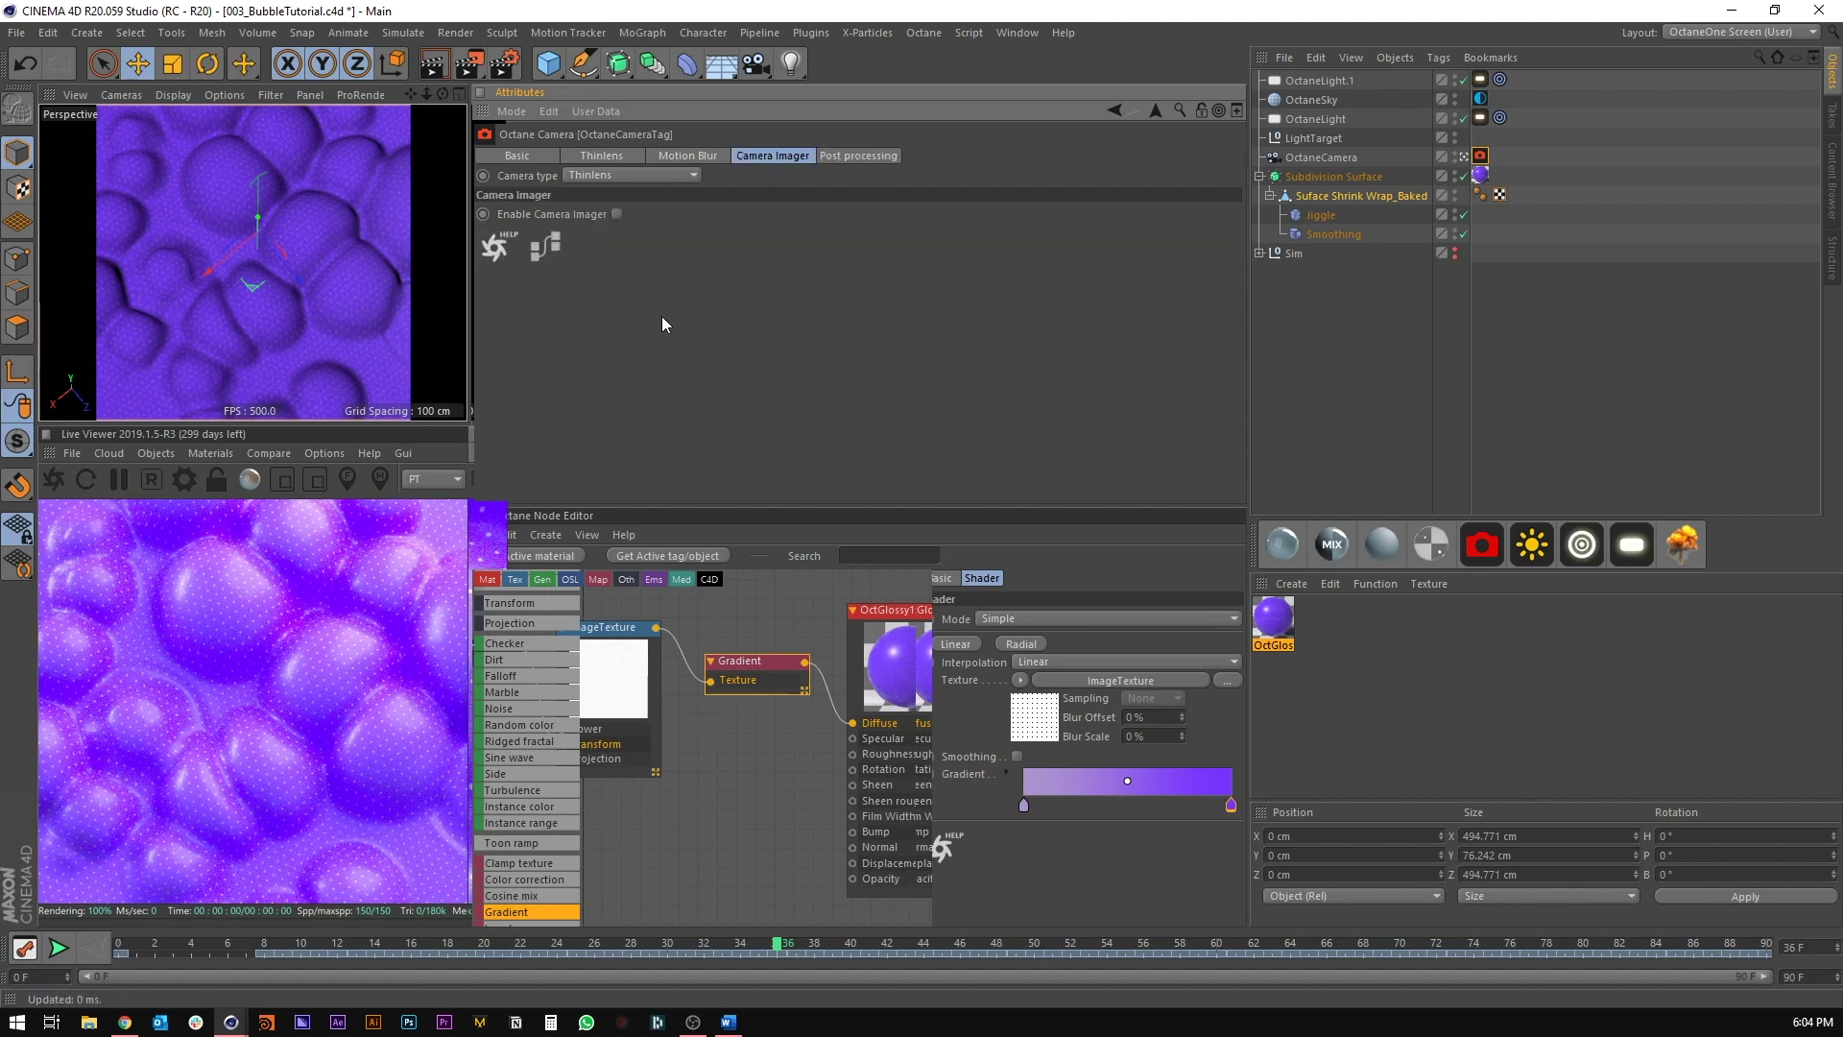
left_click(616, 213)
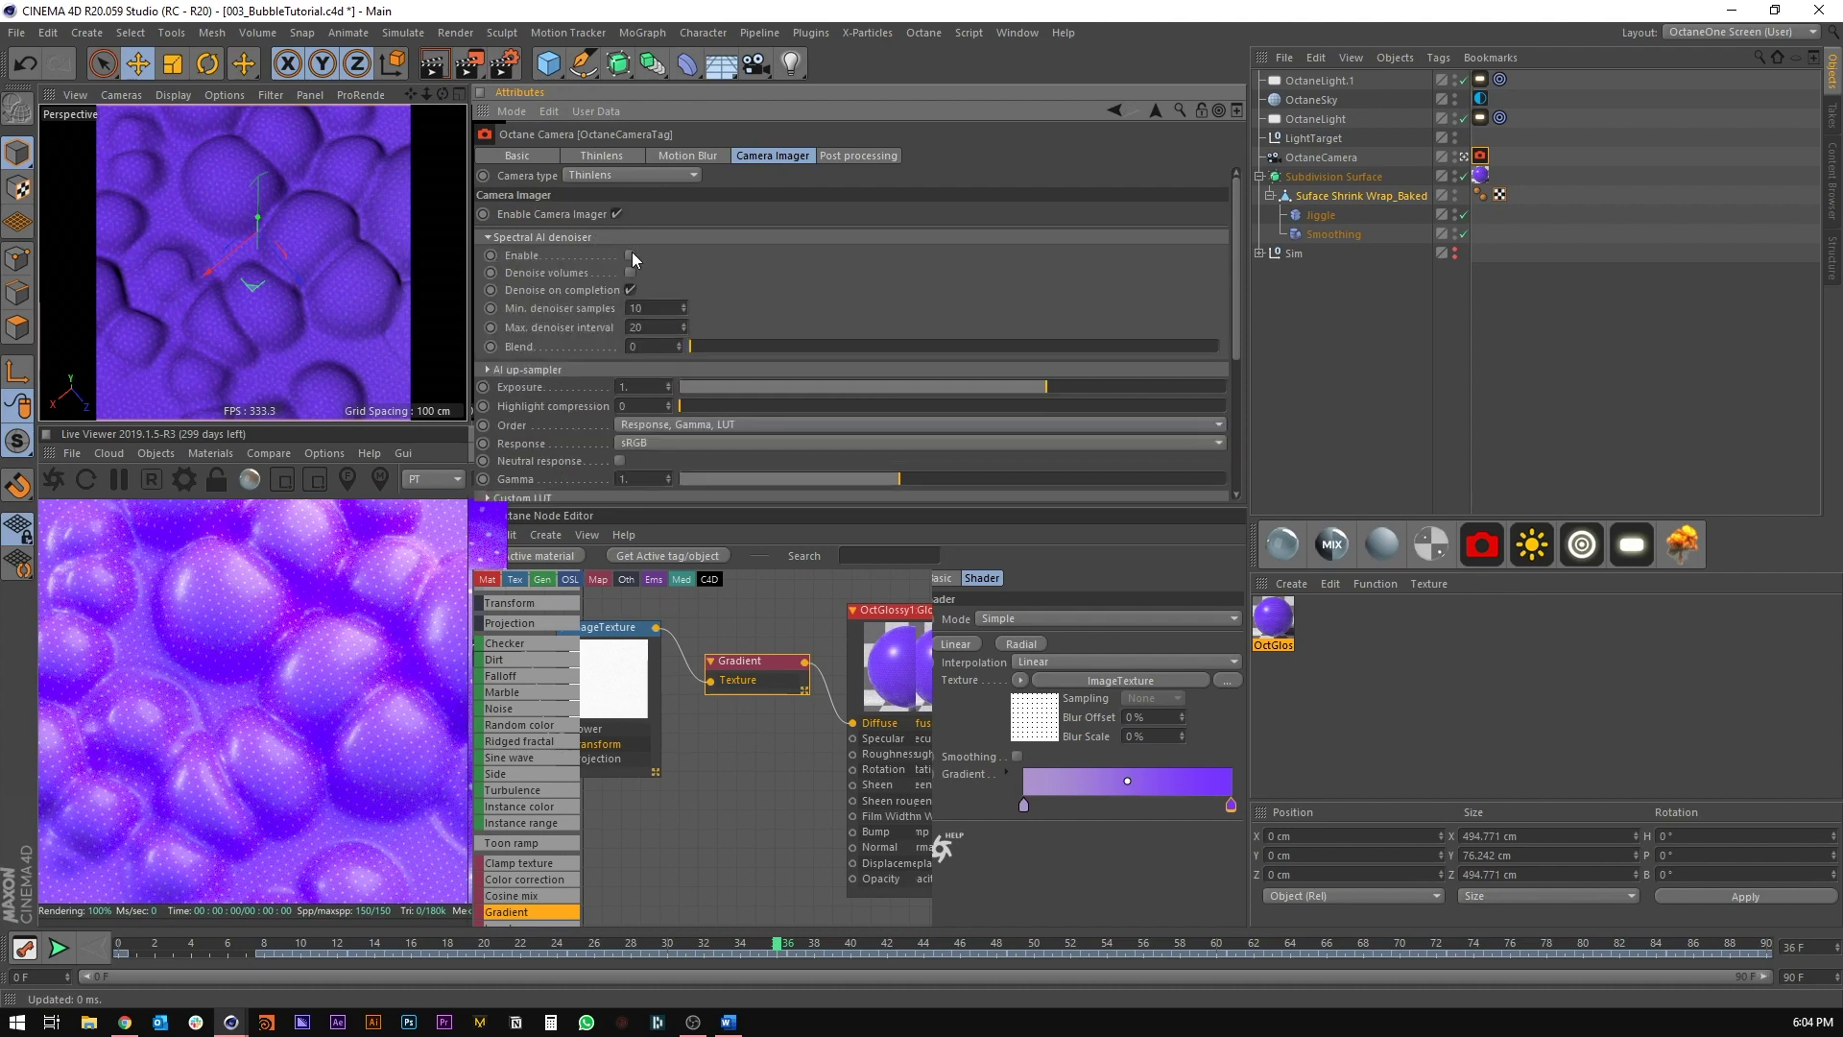
left_click(619, 240)
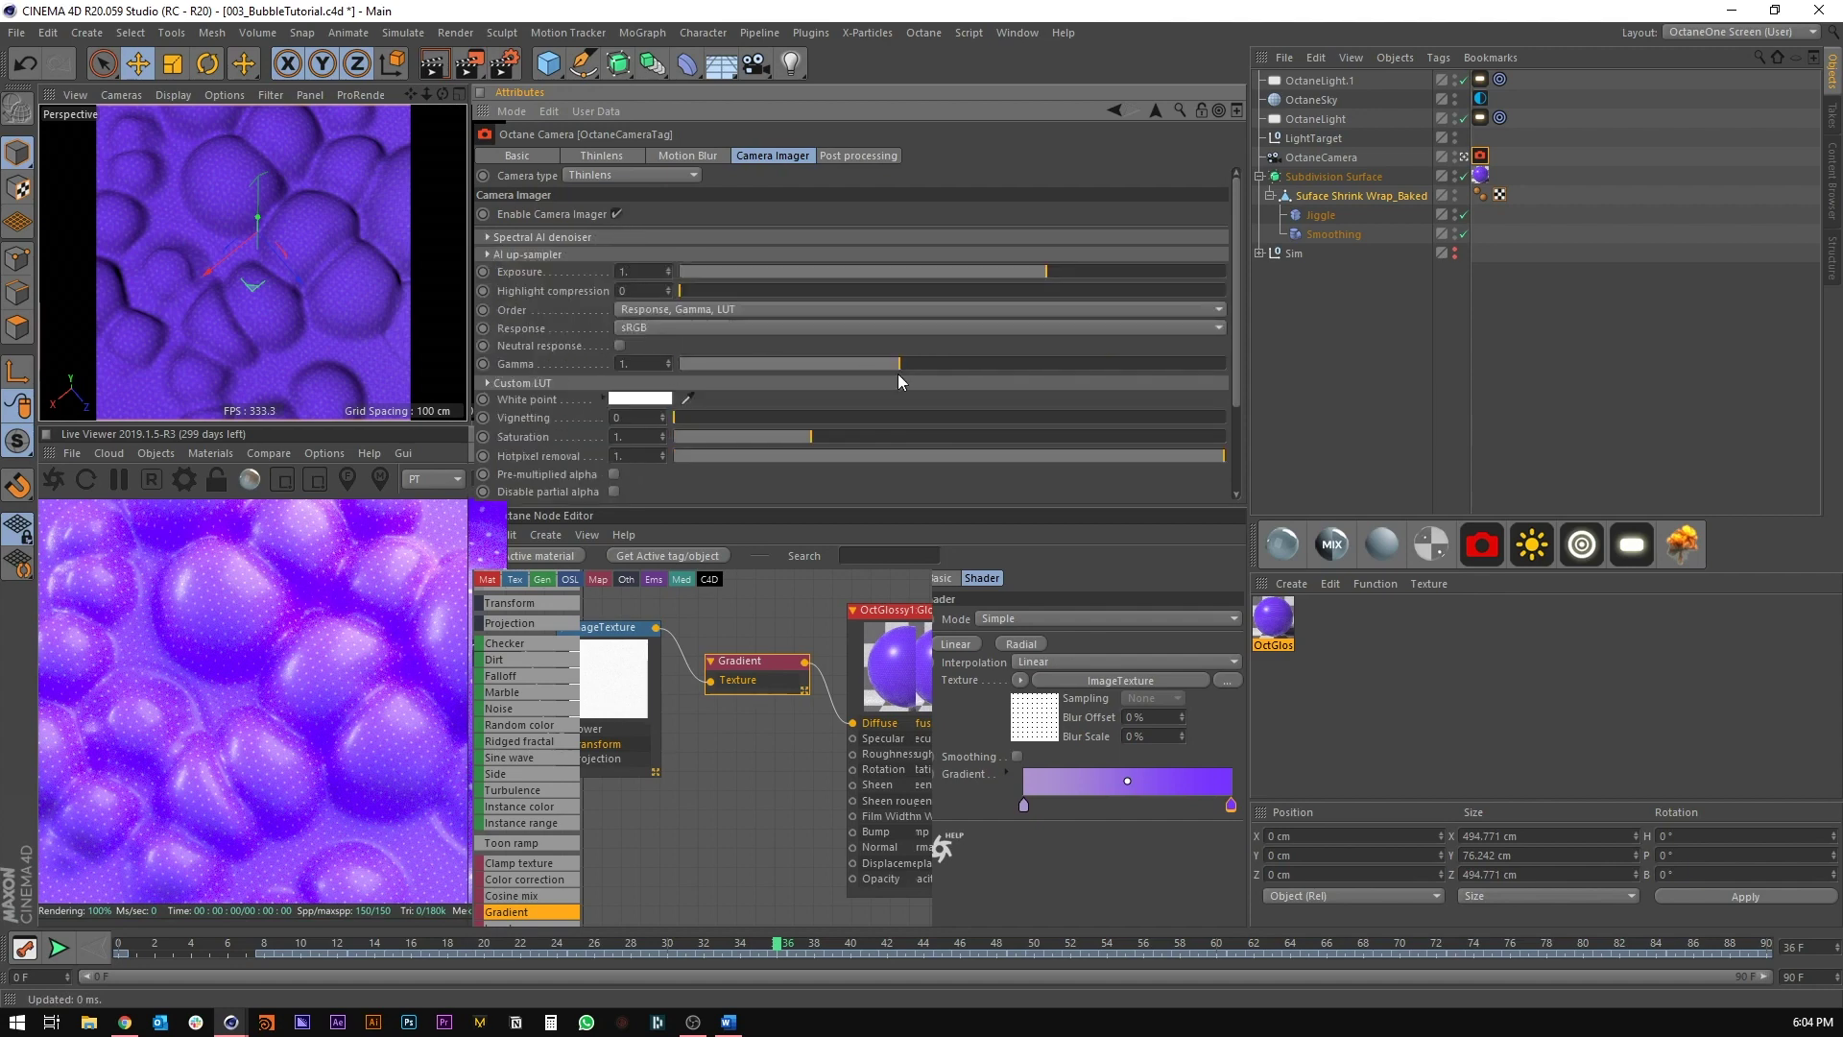
left_click_drag(898, 363, 880, 363)
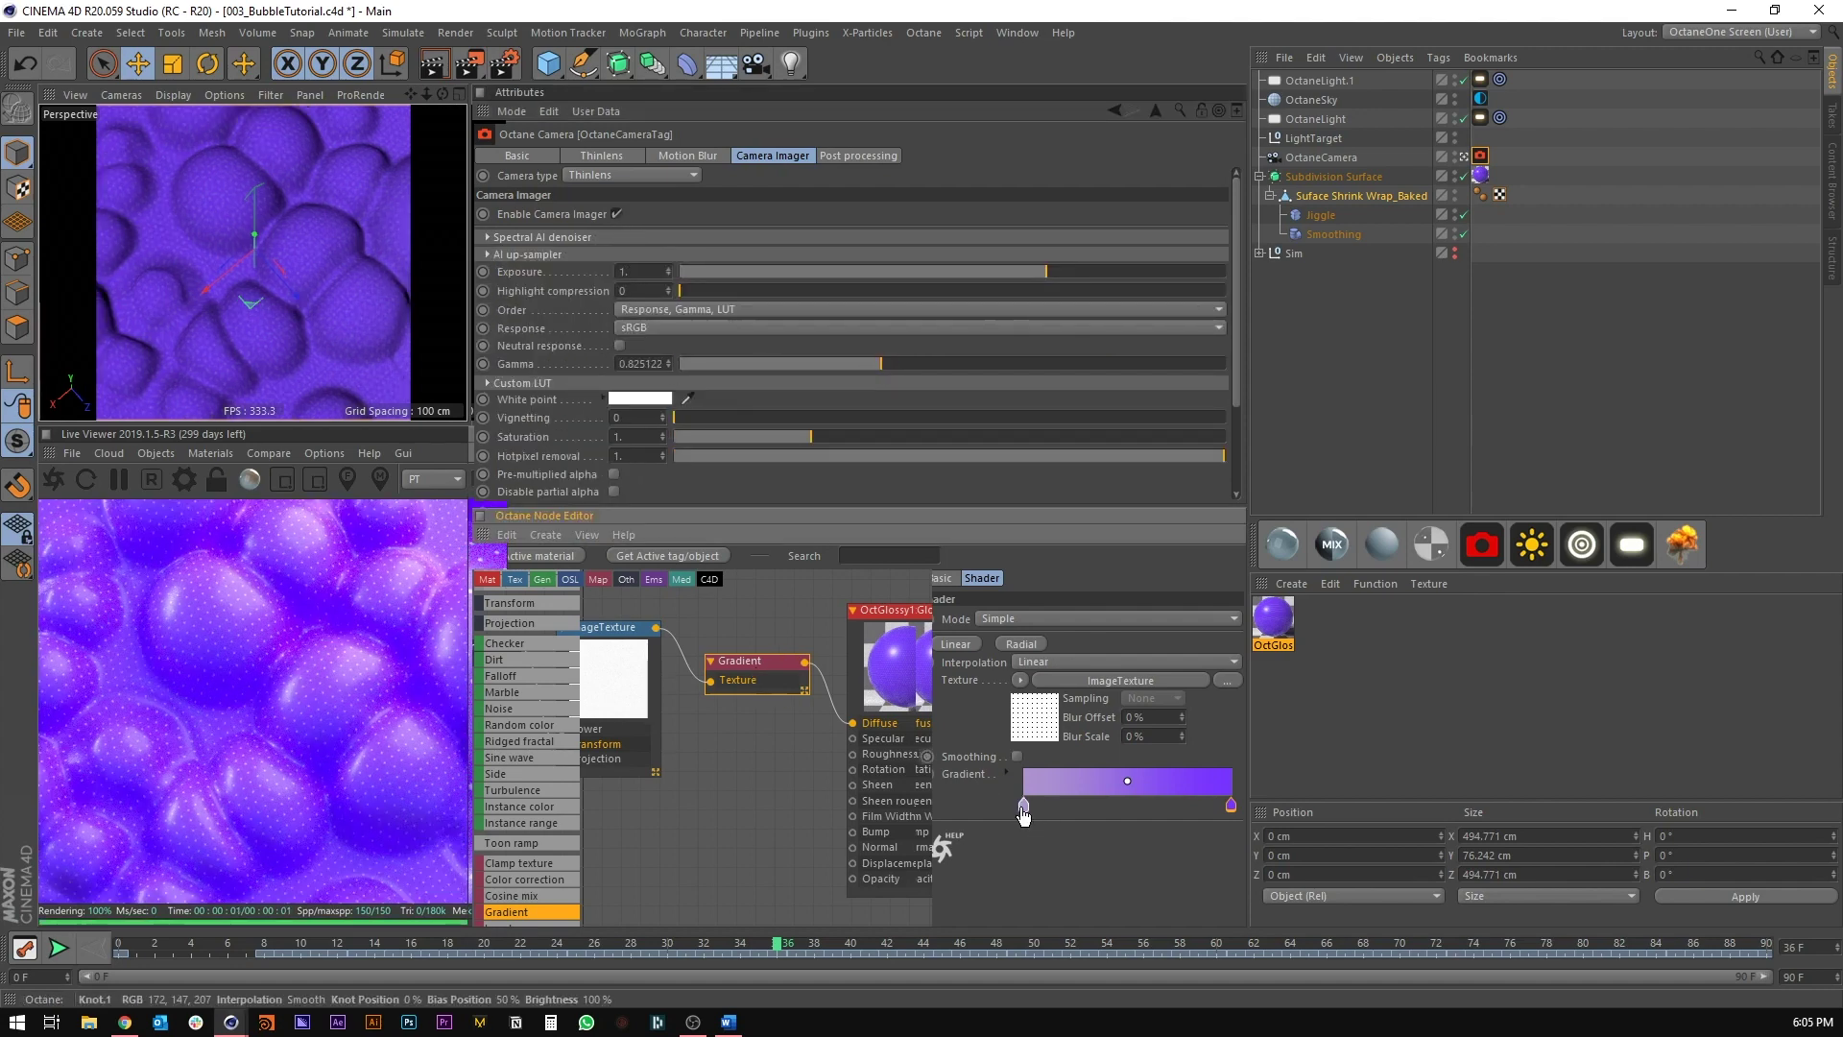
Step: Recolor the gradient's pale purple knot to a dark grey
double_click(1024, 806)
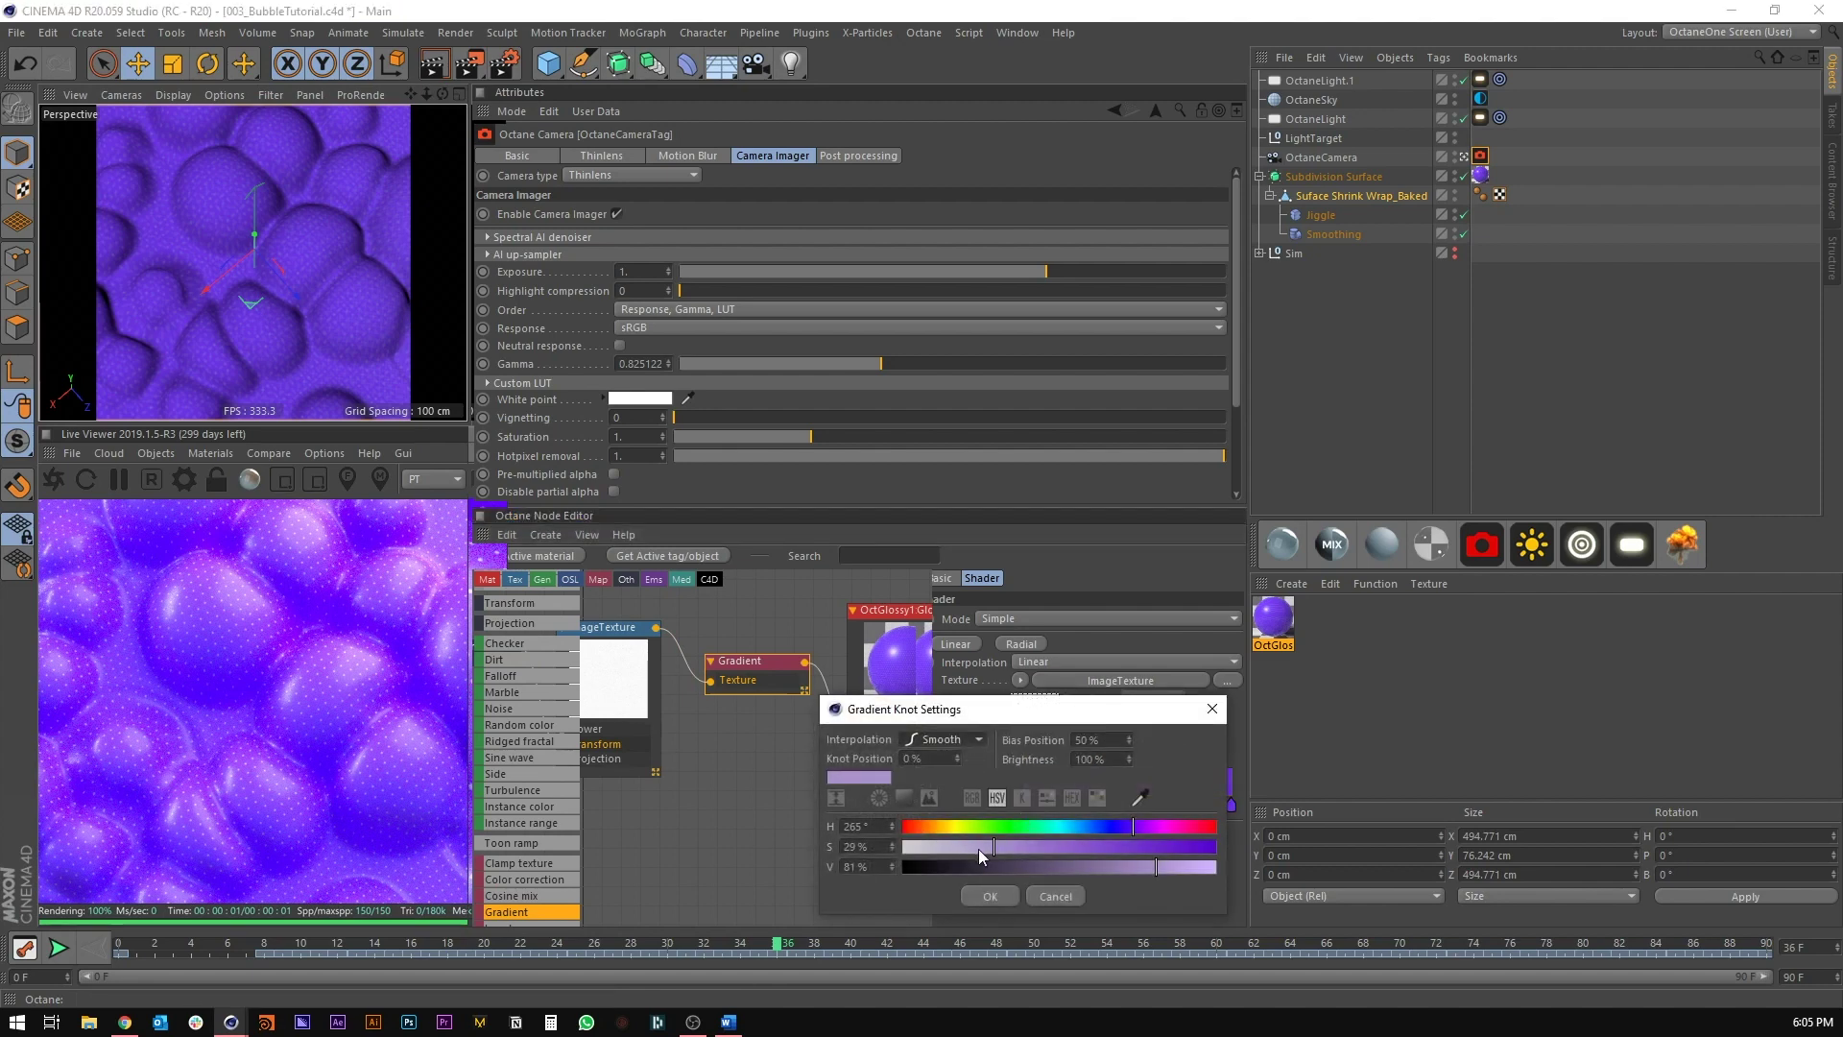
left_click(1025, 869)
left_click(990, 896)
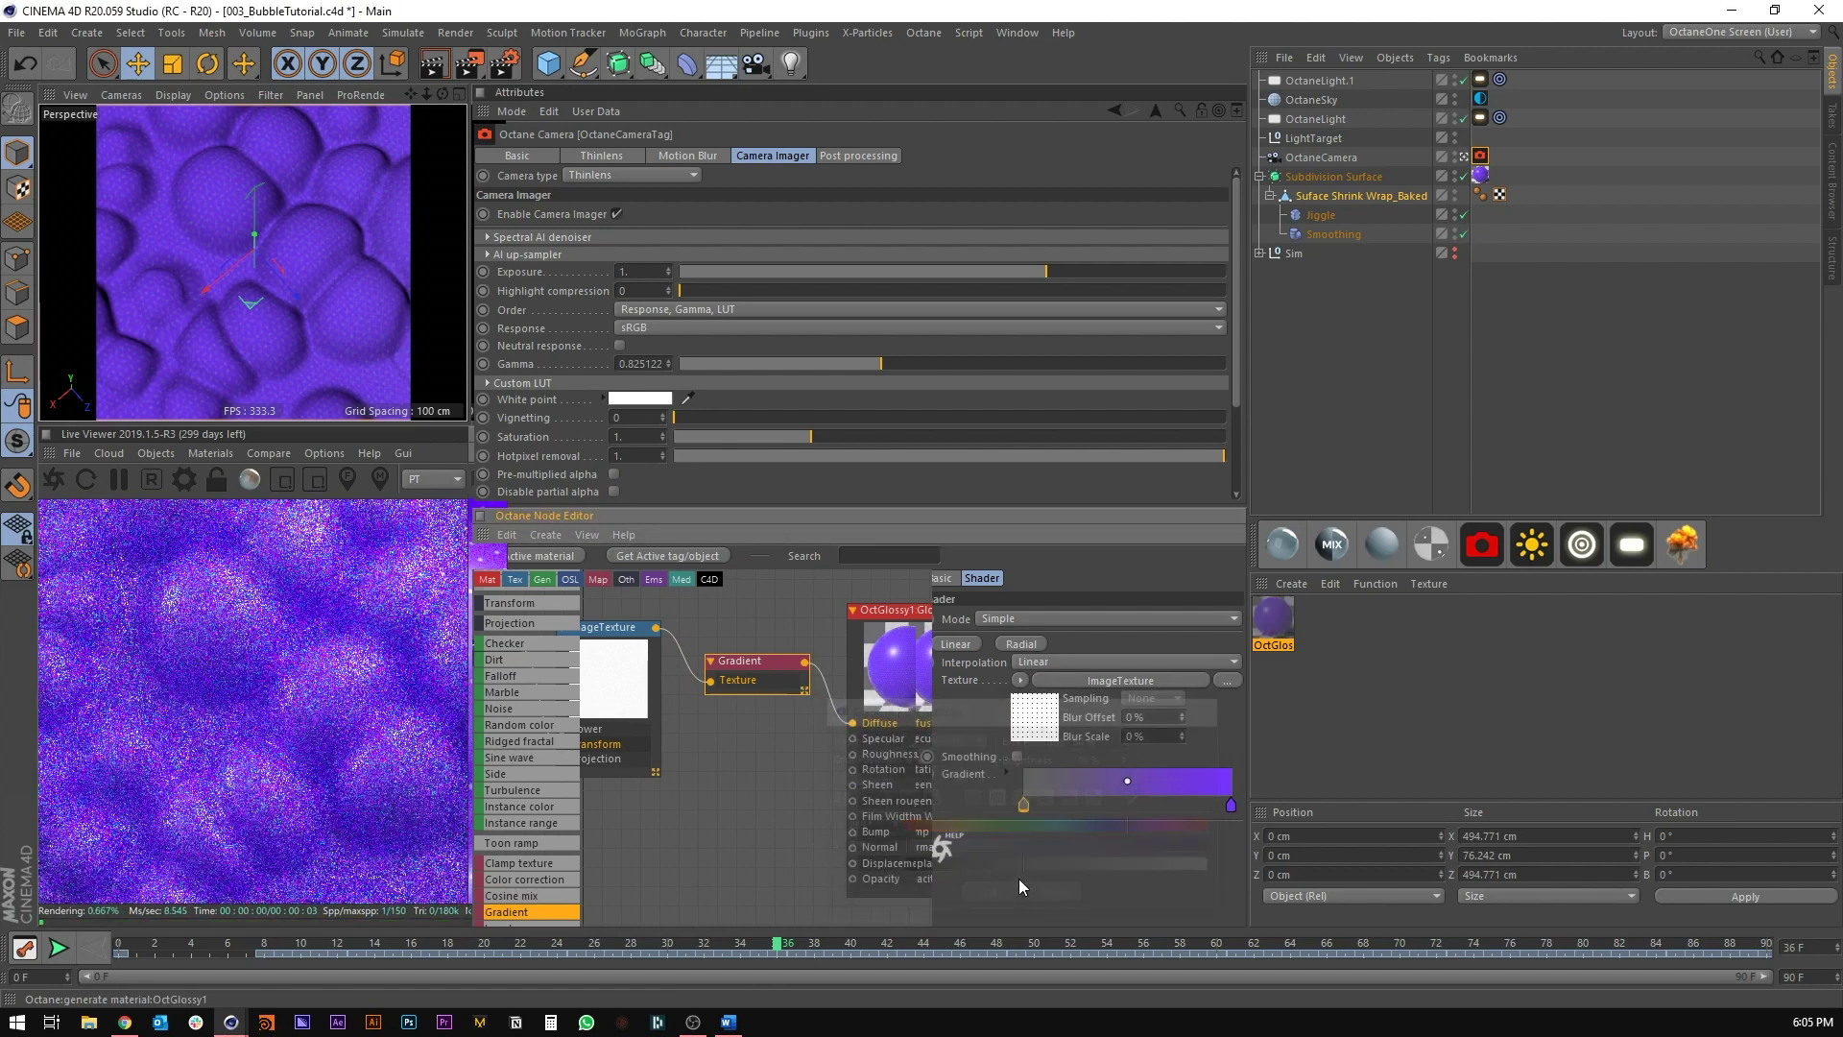
Step: Recolor the gradient's vivid purple knot to light grey with saturation 0% and value 75%
double_click(1231, 805)
left_click_drag(1201, 845, 1181, 845)
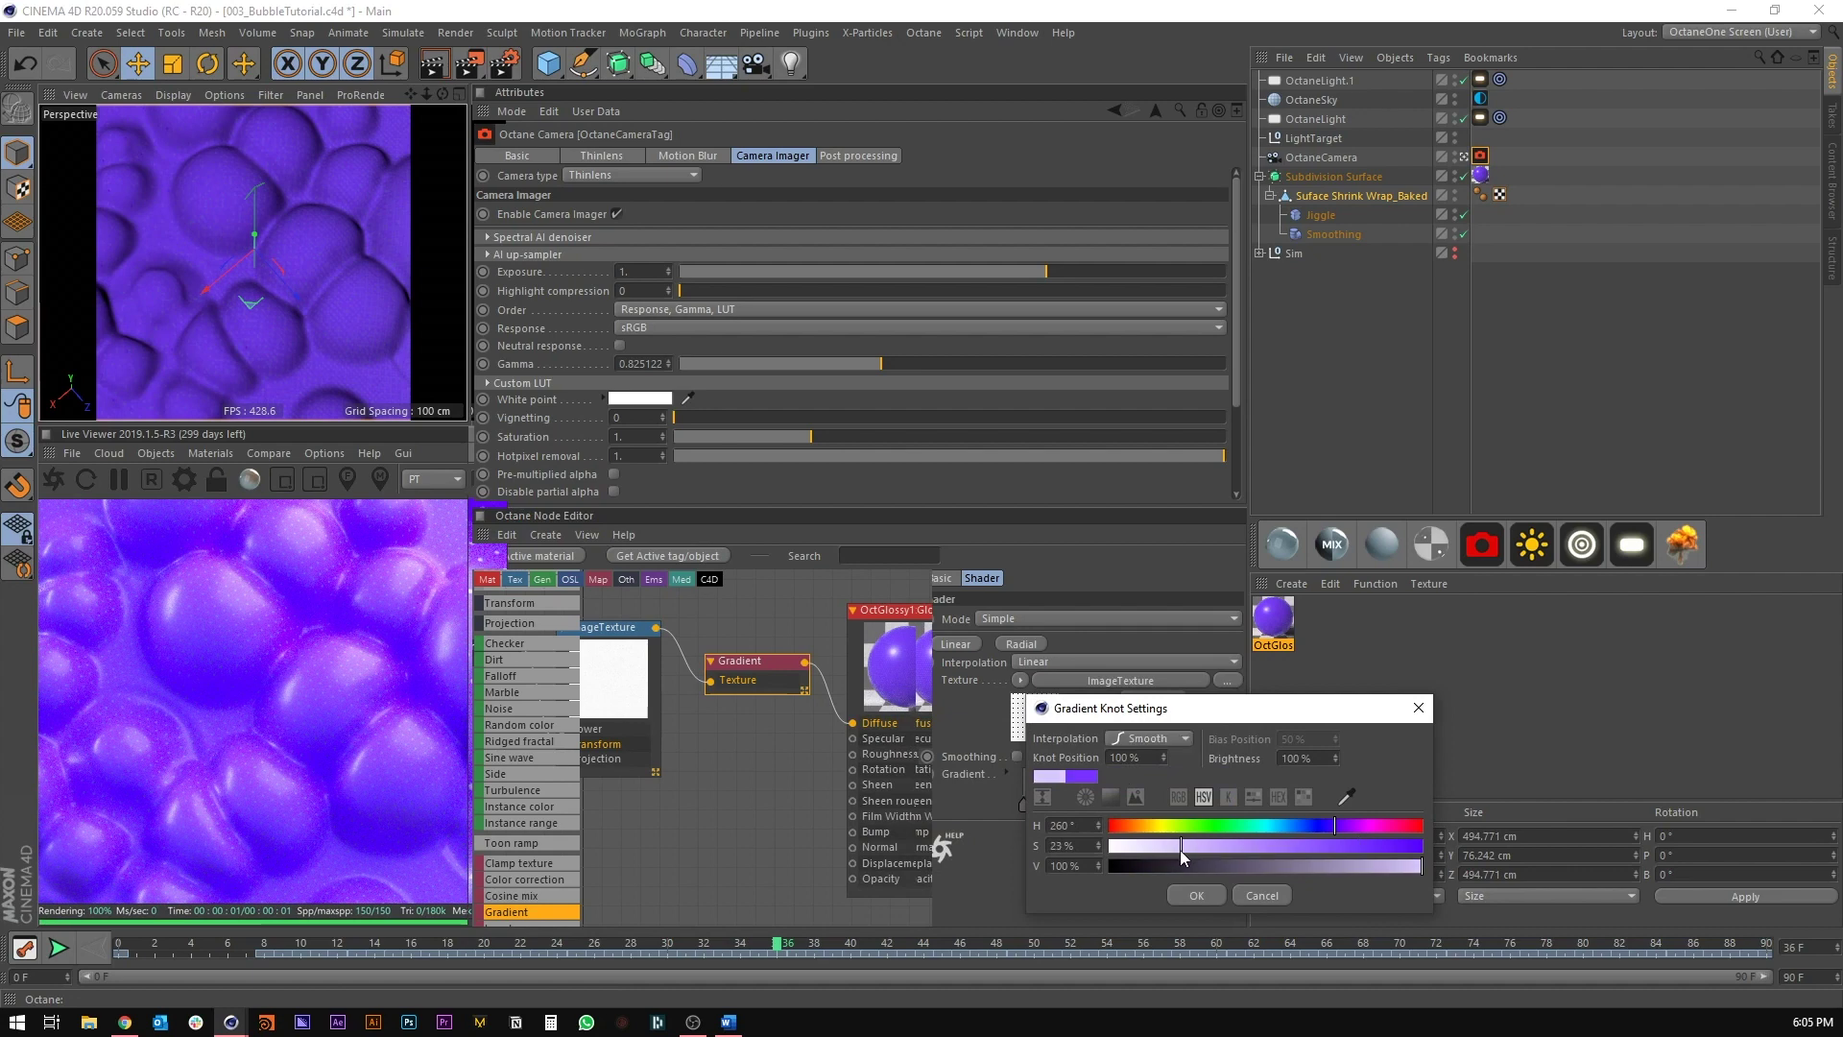
left_click(1287, 867)
left_click_drag(1292, 873, 1114, 846)
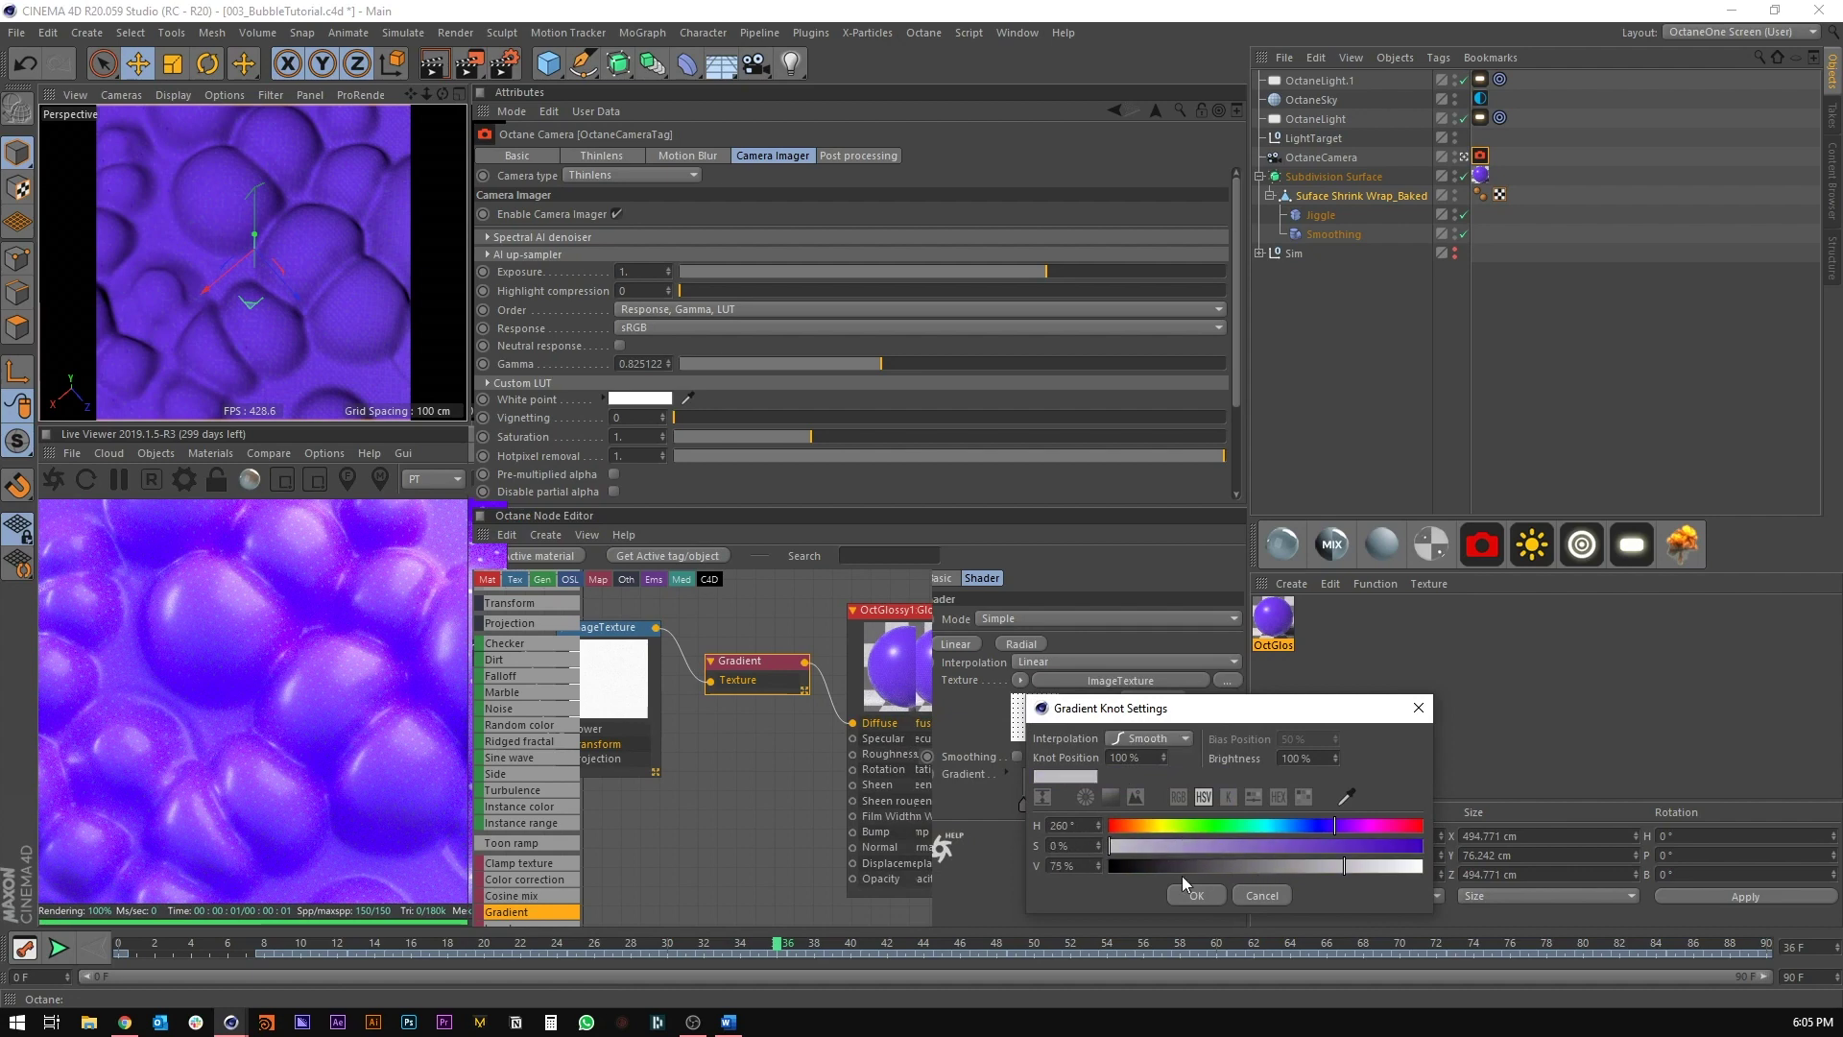
left_click(1197, 894)
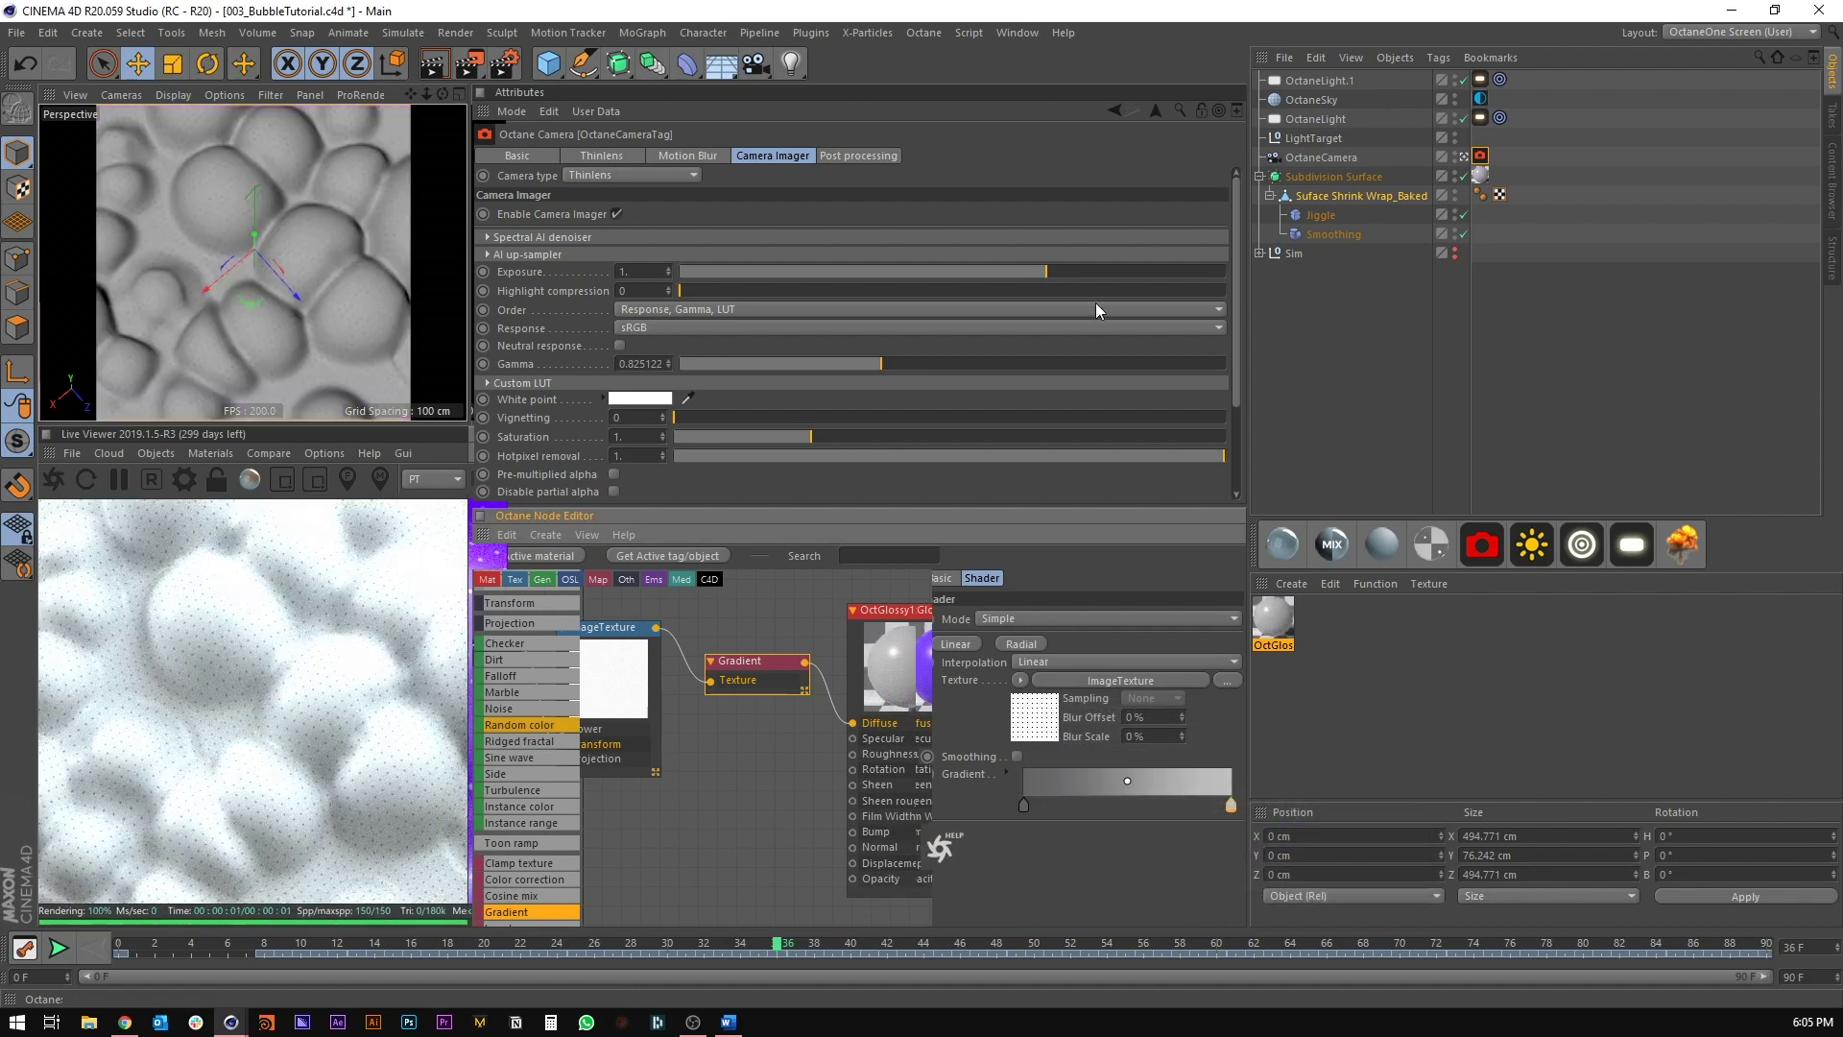
Step: Set the camera's highlight compression to about 0.635 and the glossy material's roughness float to about 0.897
left_click_drag(700, 296, 1025, 291)
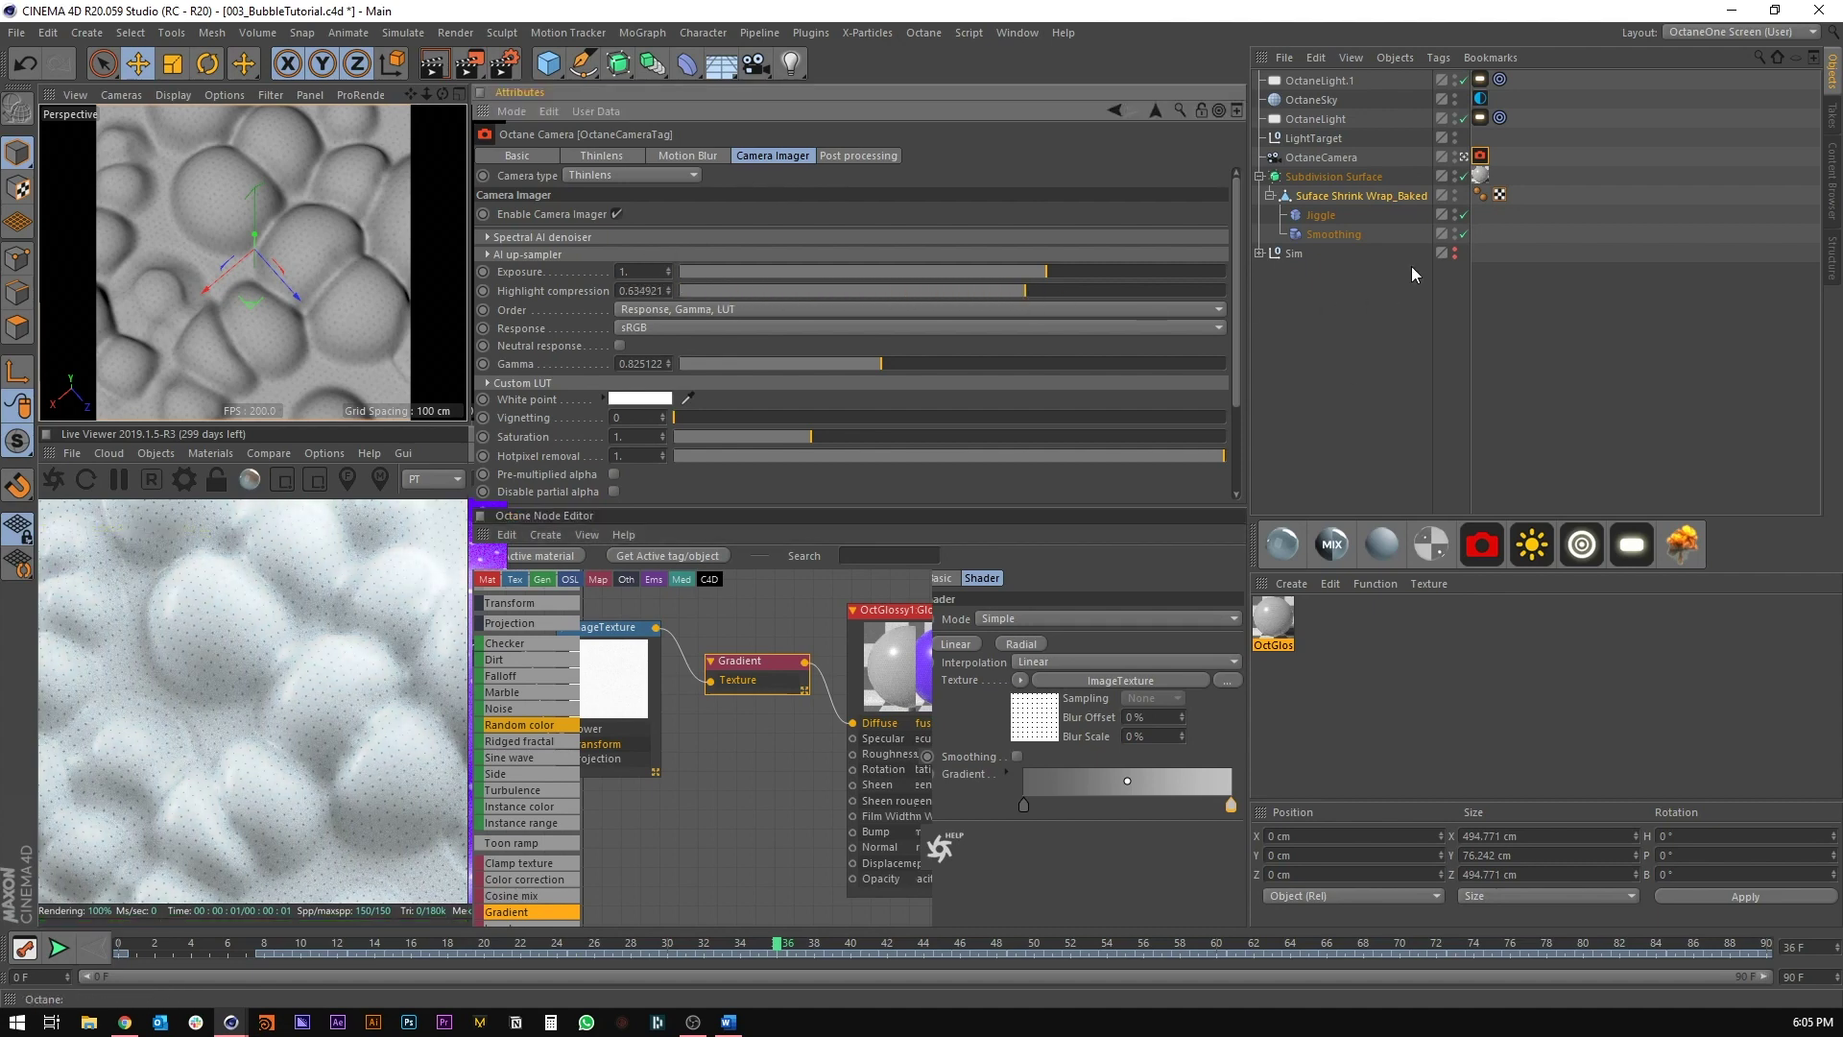
left_click(1479, 176)
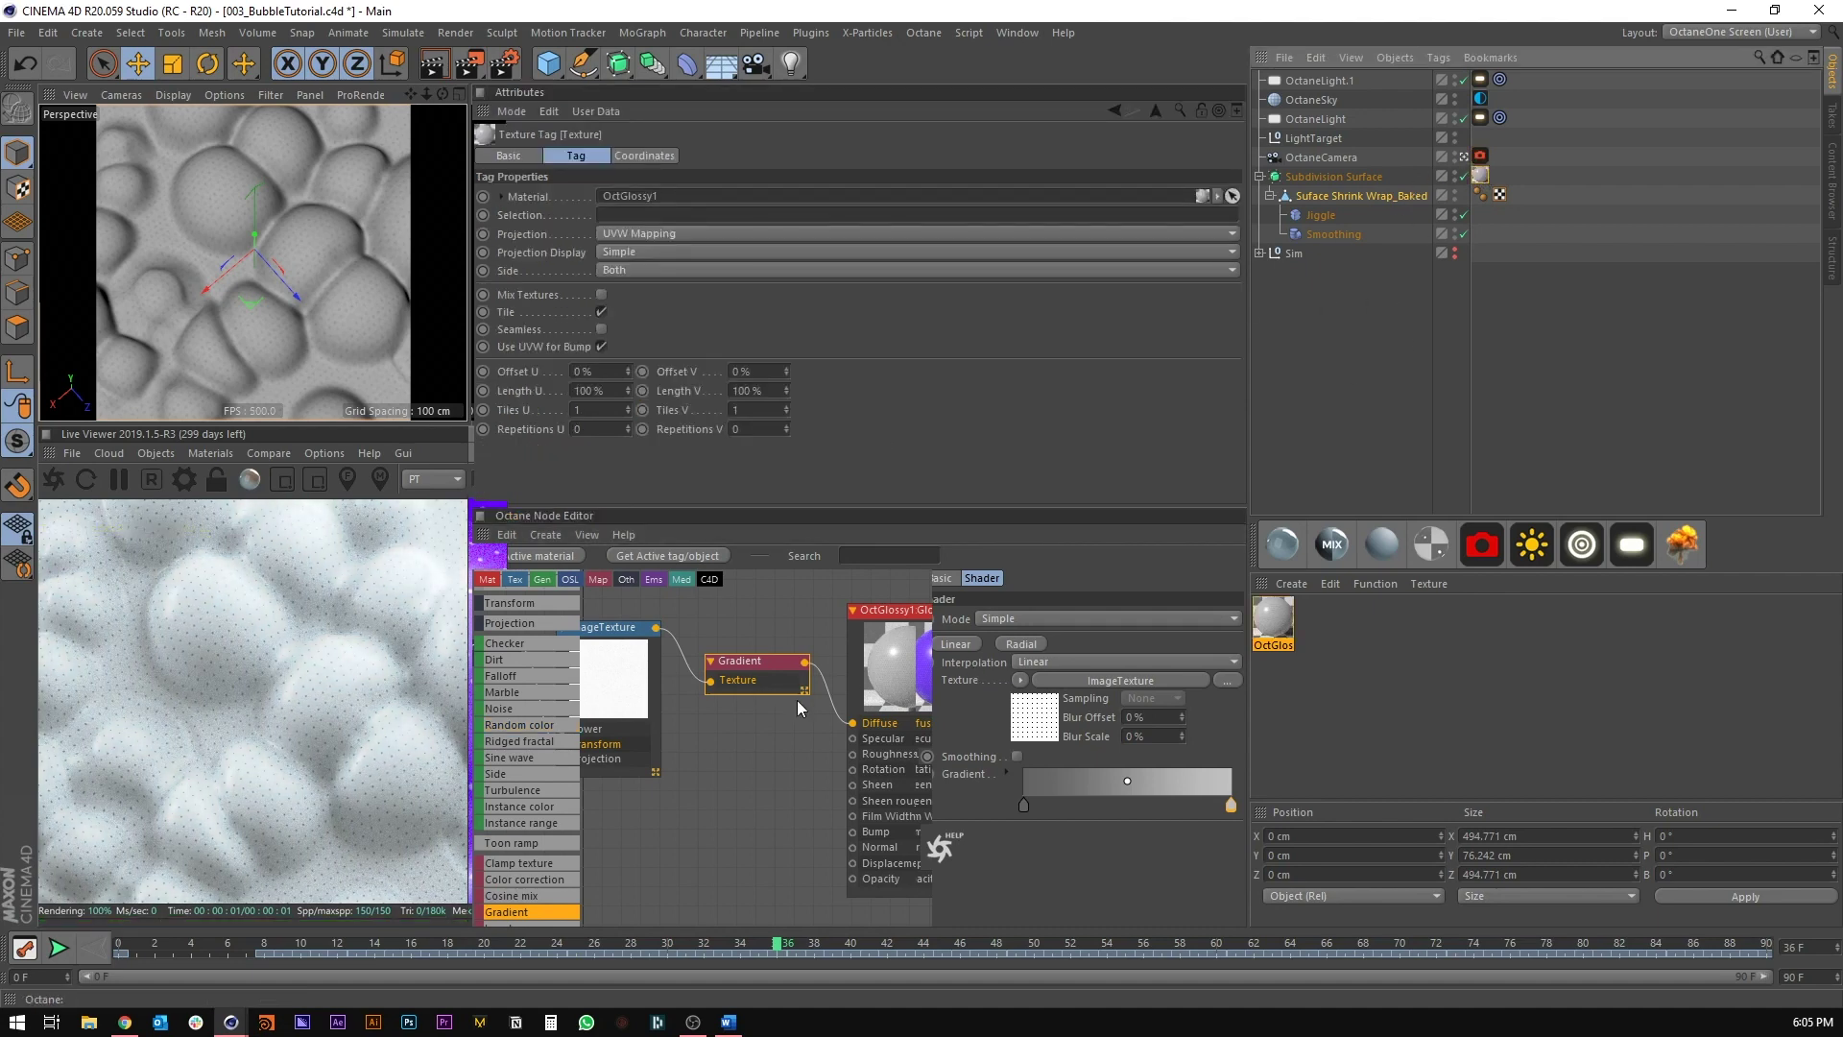
left_click(1277, 622)
left_click(730, 155)
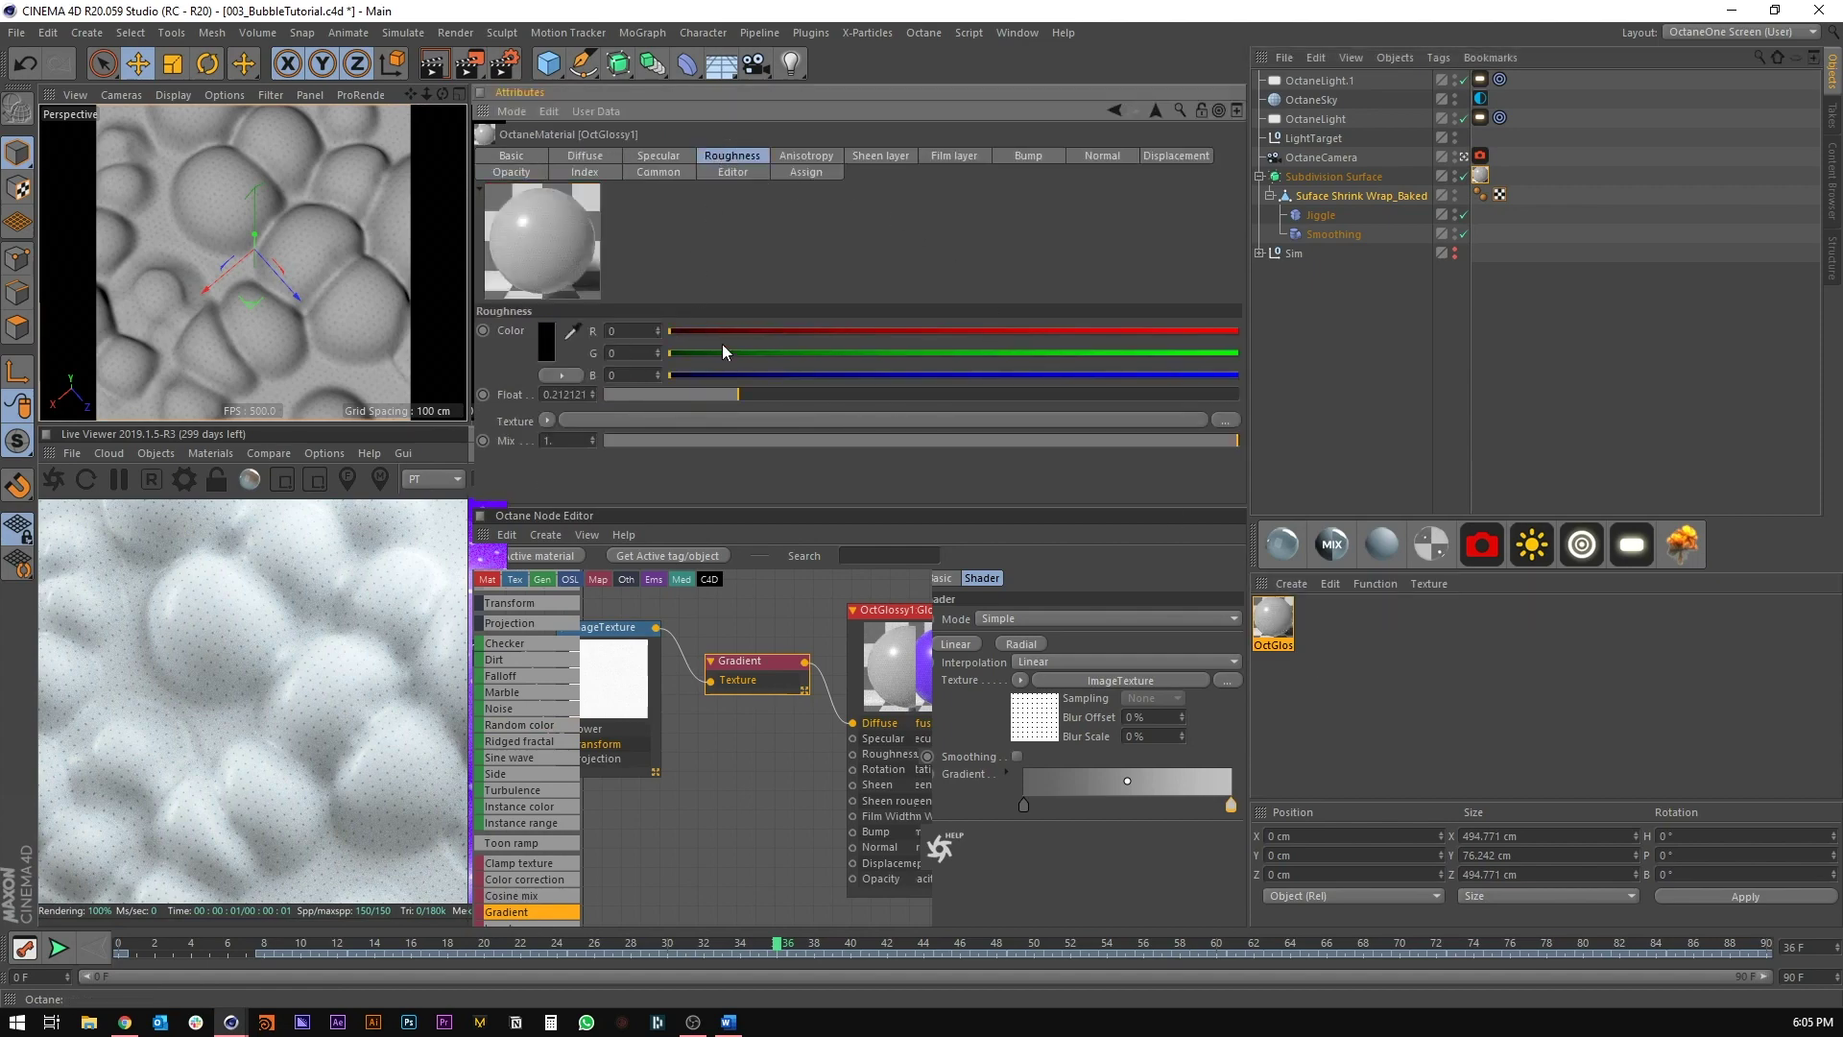
left_click_drag(811, 401, 1172, 394)
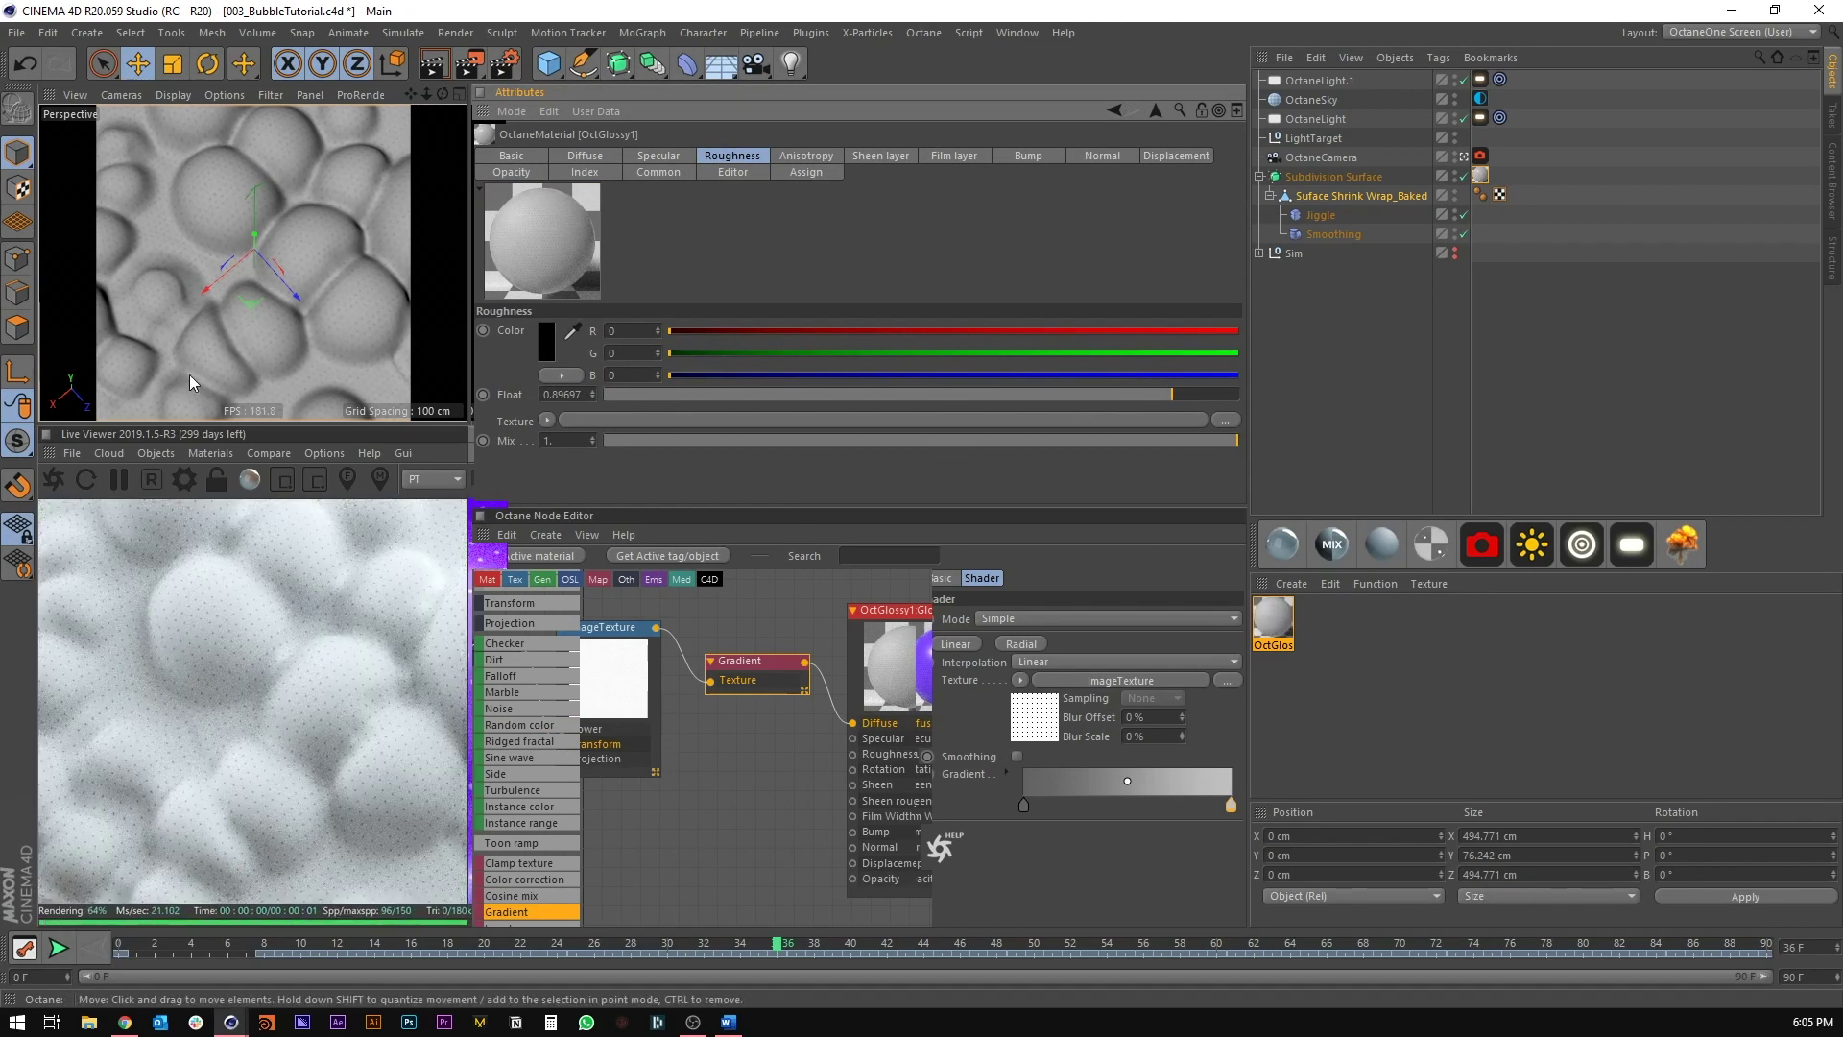
Step: Nudge the camera framing of the bubbles, slightly widen the viewport column and save the scene
left_click_drag(245, 265, 251, 262, "alt")
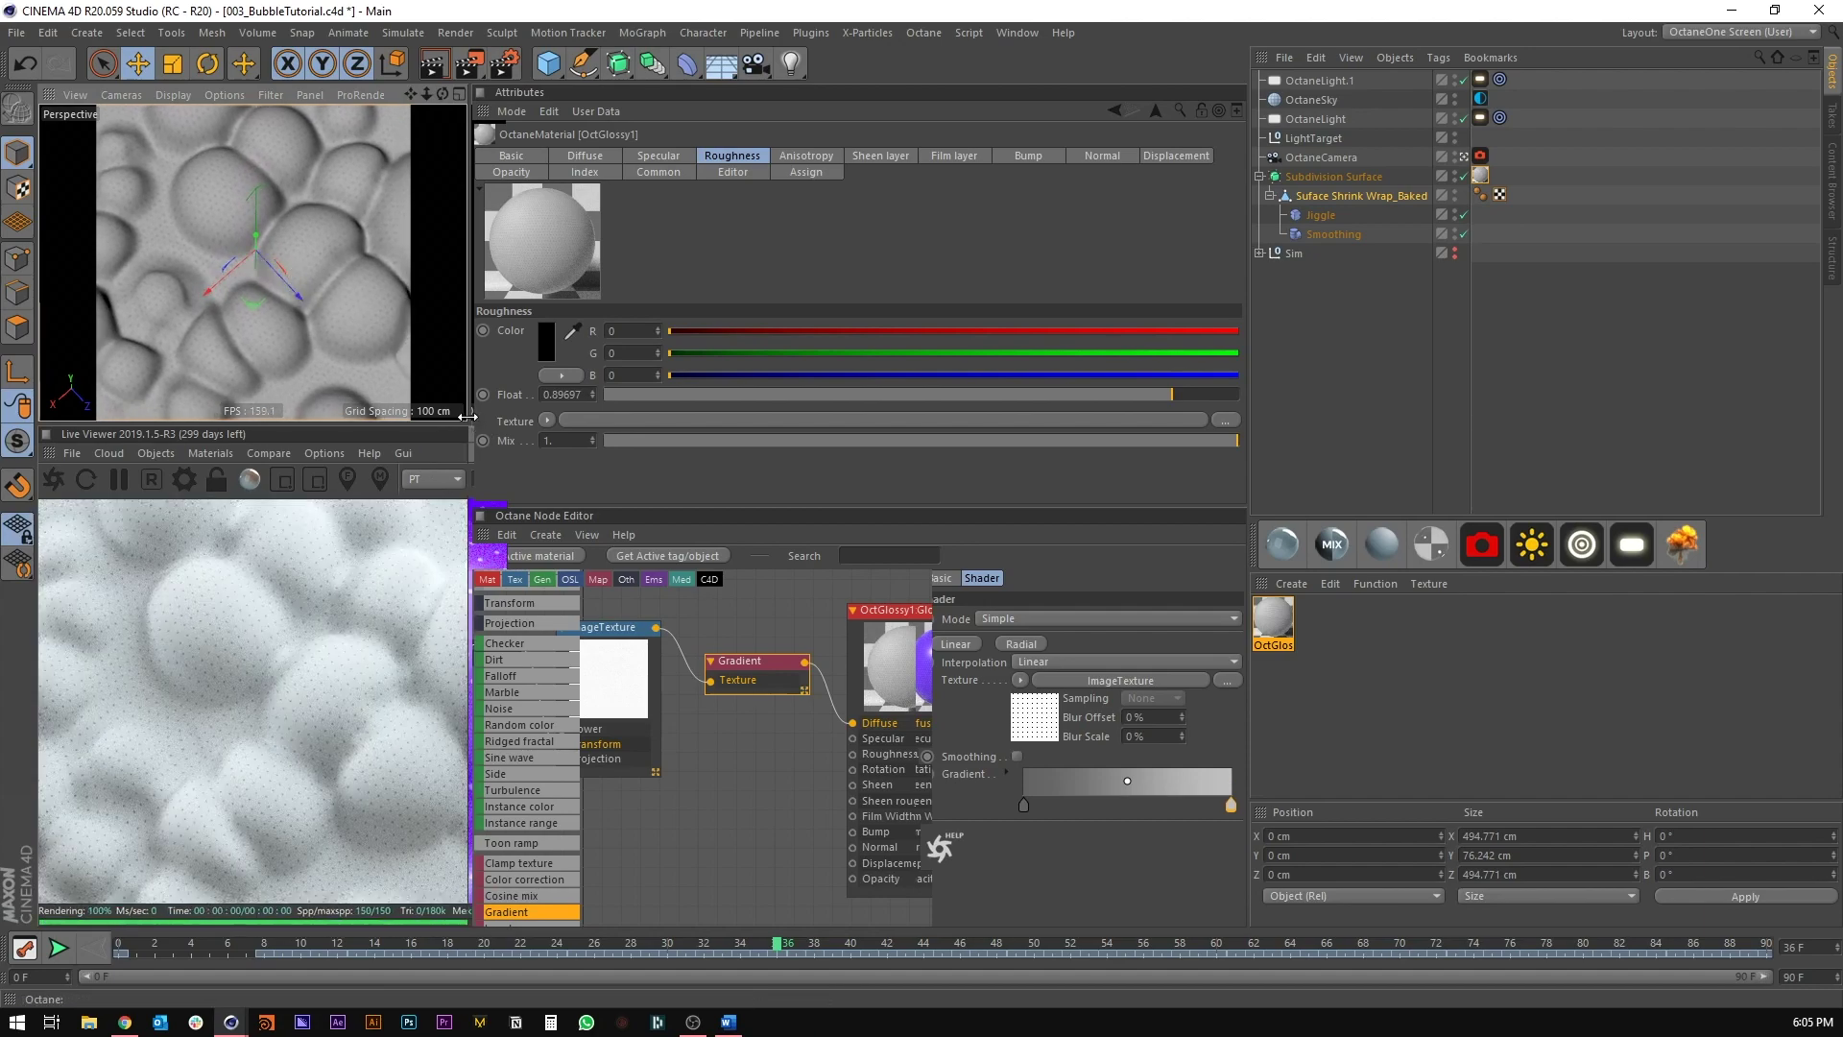
left_click_drag(476, 422, 500, 422)
key("ctrl+s")
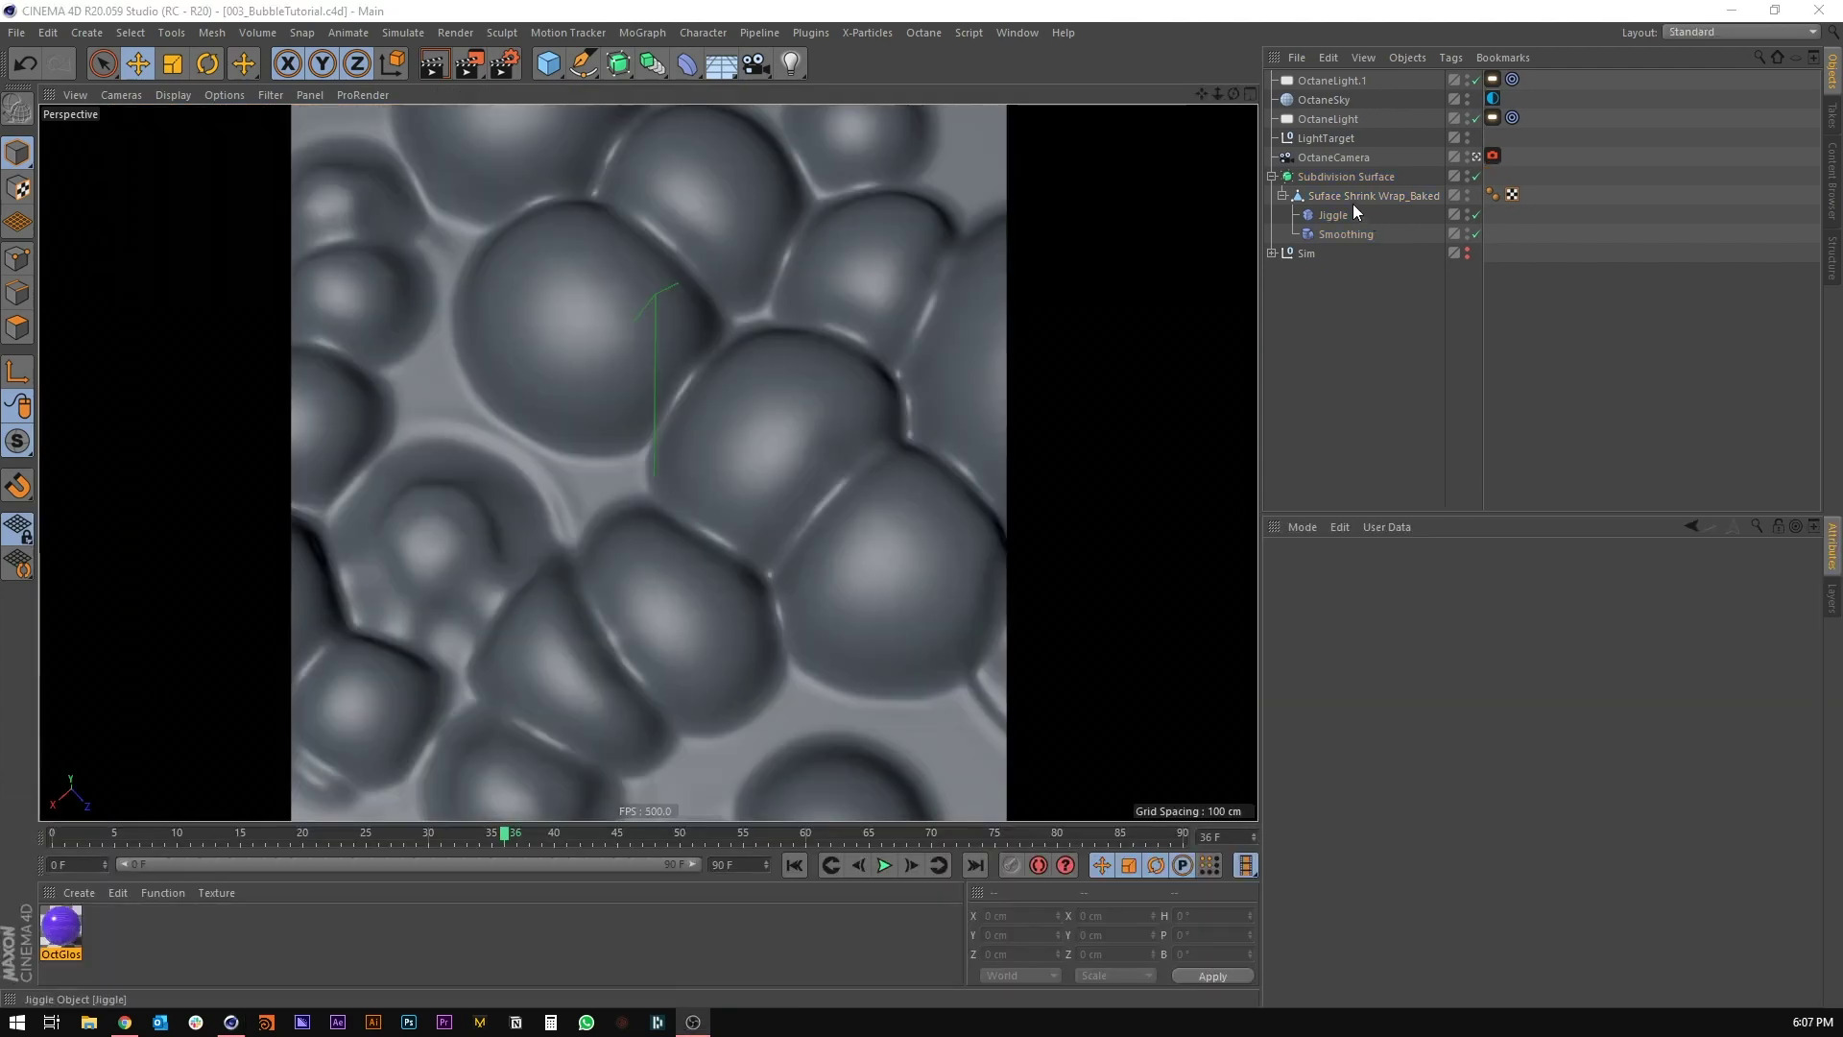
Step: Select the baked surface, switch to the free perspective view and hide the lights, sky, light target and camera in the editor
left_click(1334, 189)
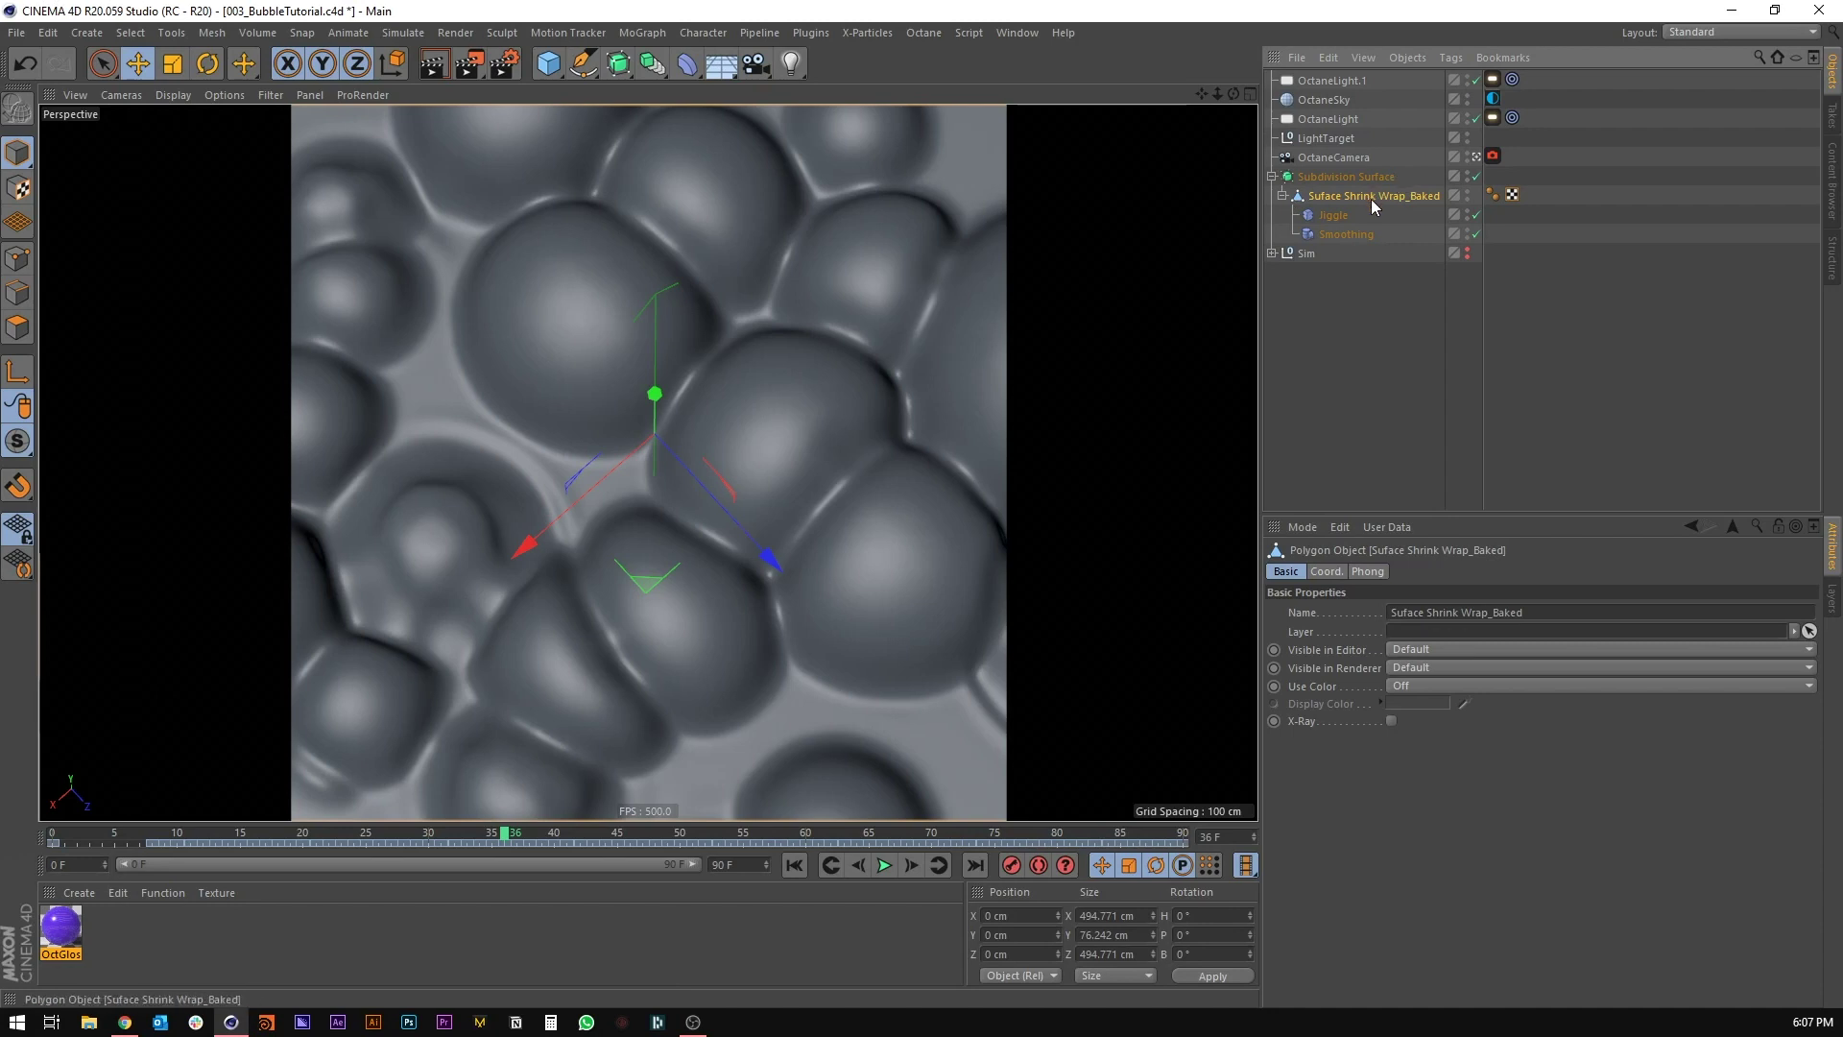
middle_click(656, 368)
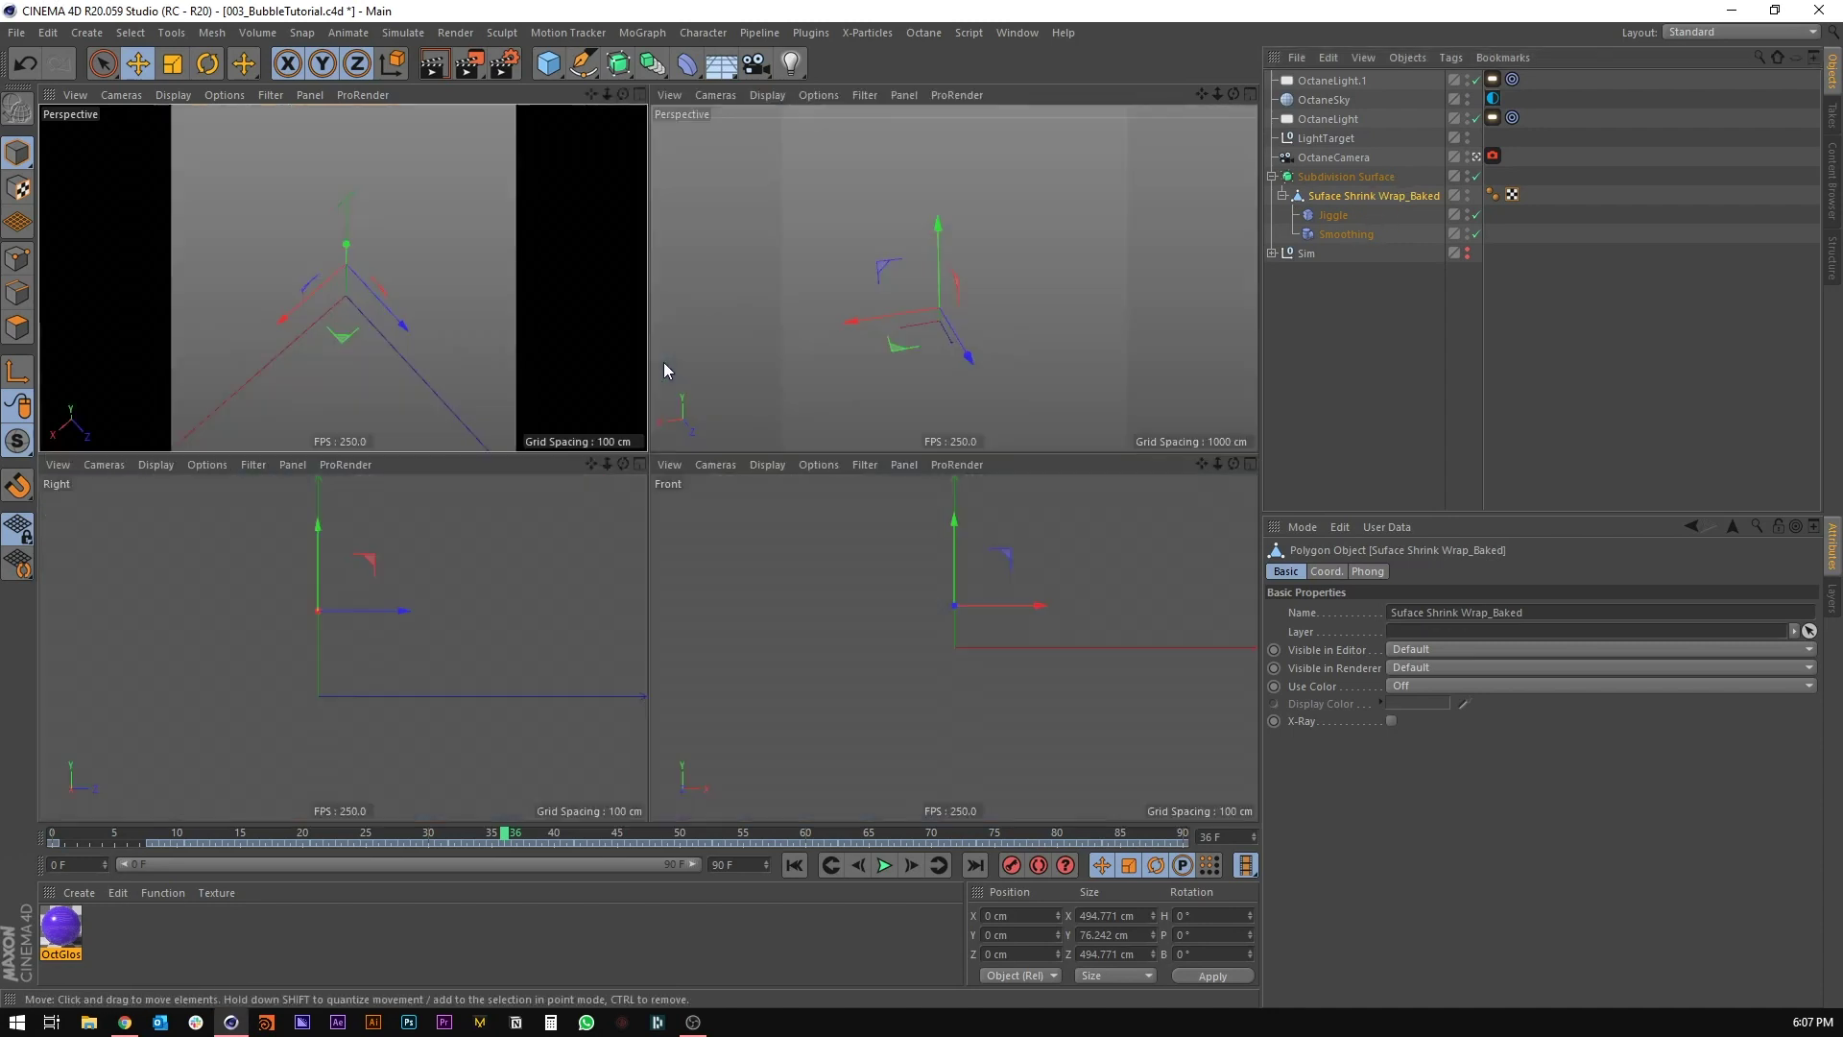
middle_click(665, 369)
scroll(622, 545, "up", 10)
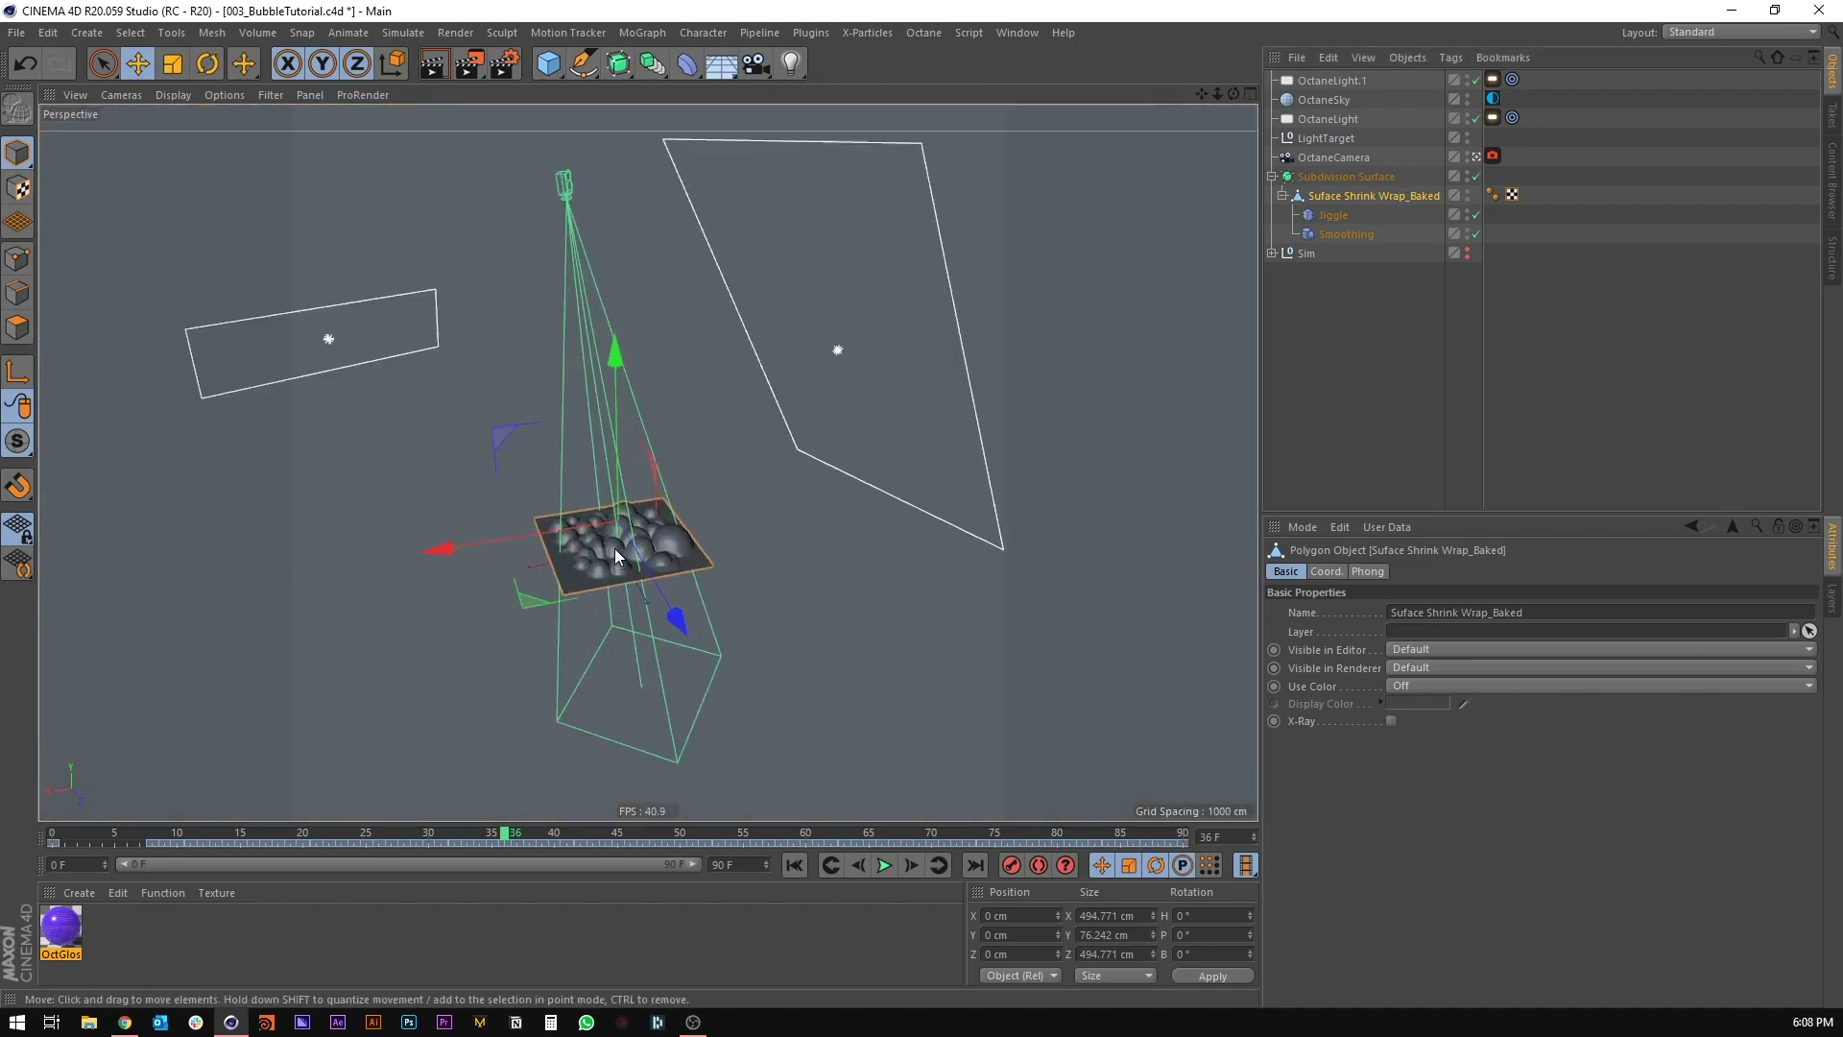
left_click(1467, 77)
scroll(626, 509, "up", 5)
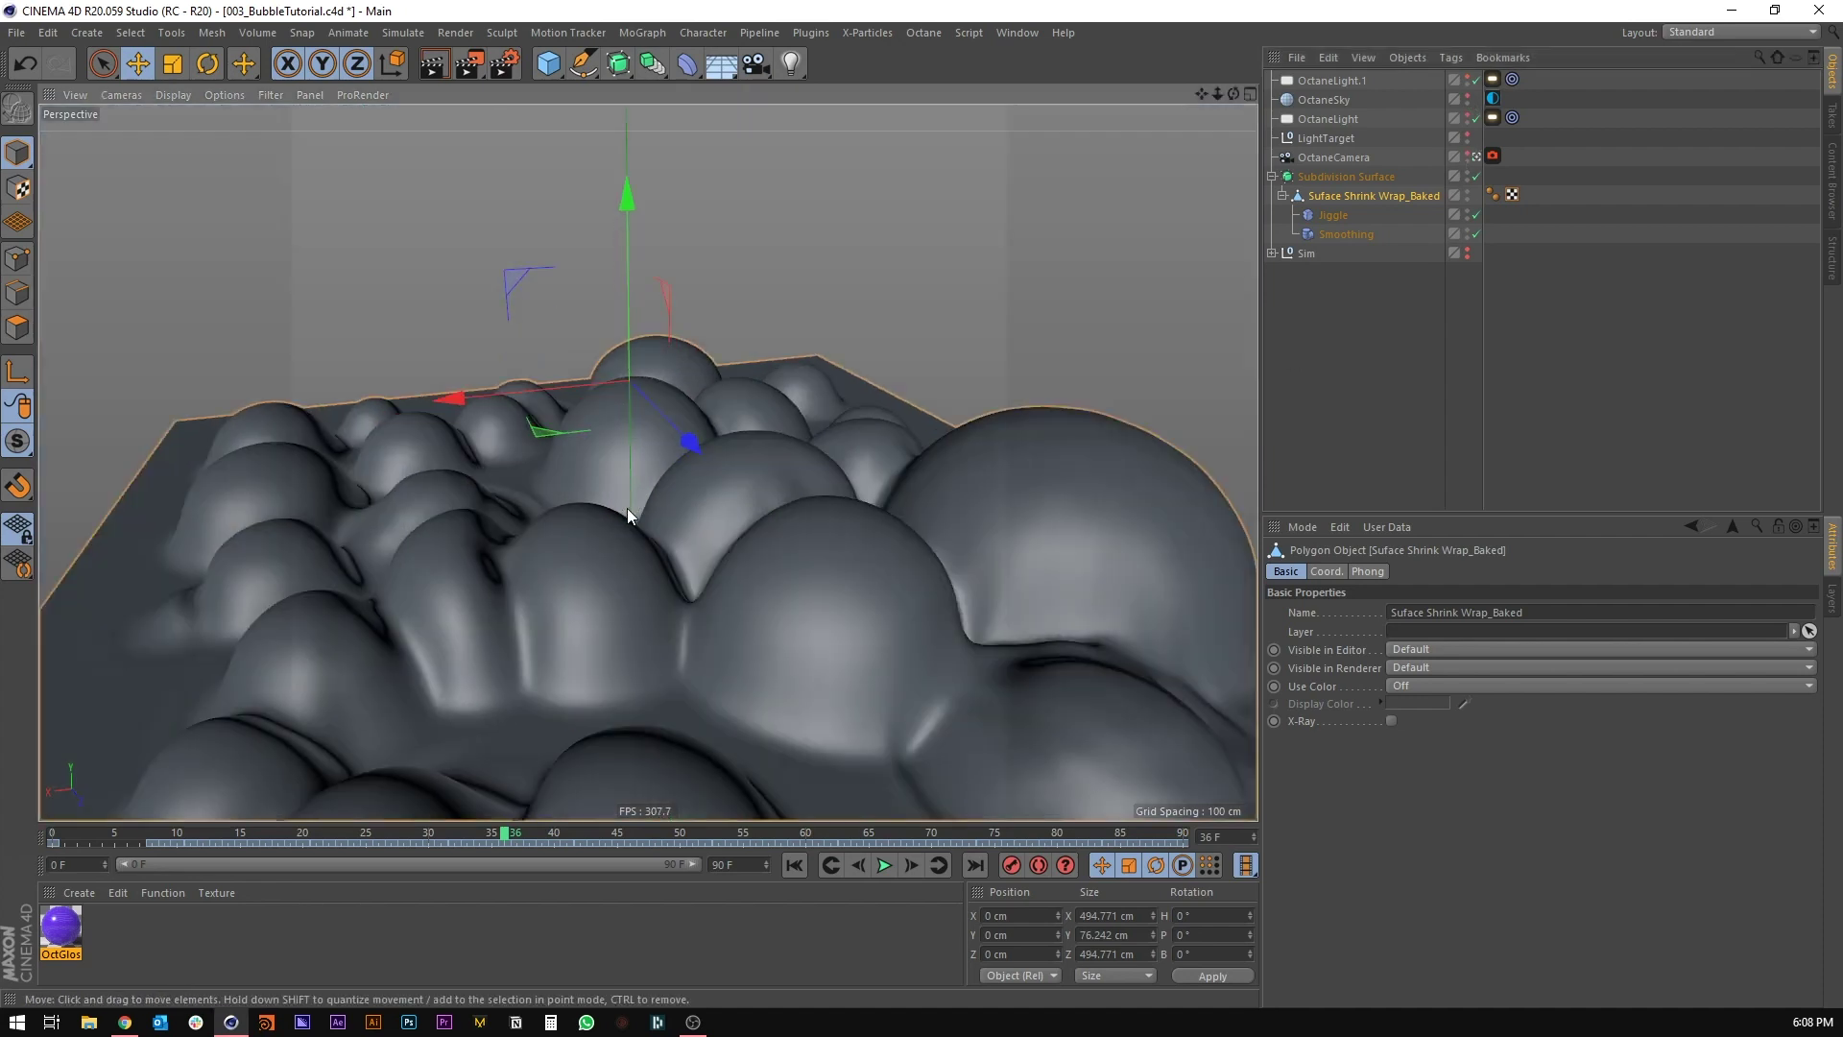
Step: Examine the bubble surface from several angles and move the timeline to frame 54
left_click_drag(626, 509, 674, 624, "alt")
middle_click_drag(714, 576, 683, 390, "alt")
mouse_move(685, 391)
left_mouse_down("alt")
mouse_move(729, 383)
mouse_move(686, 420)
left_mouse_up("alt")
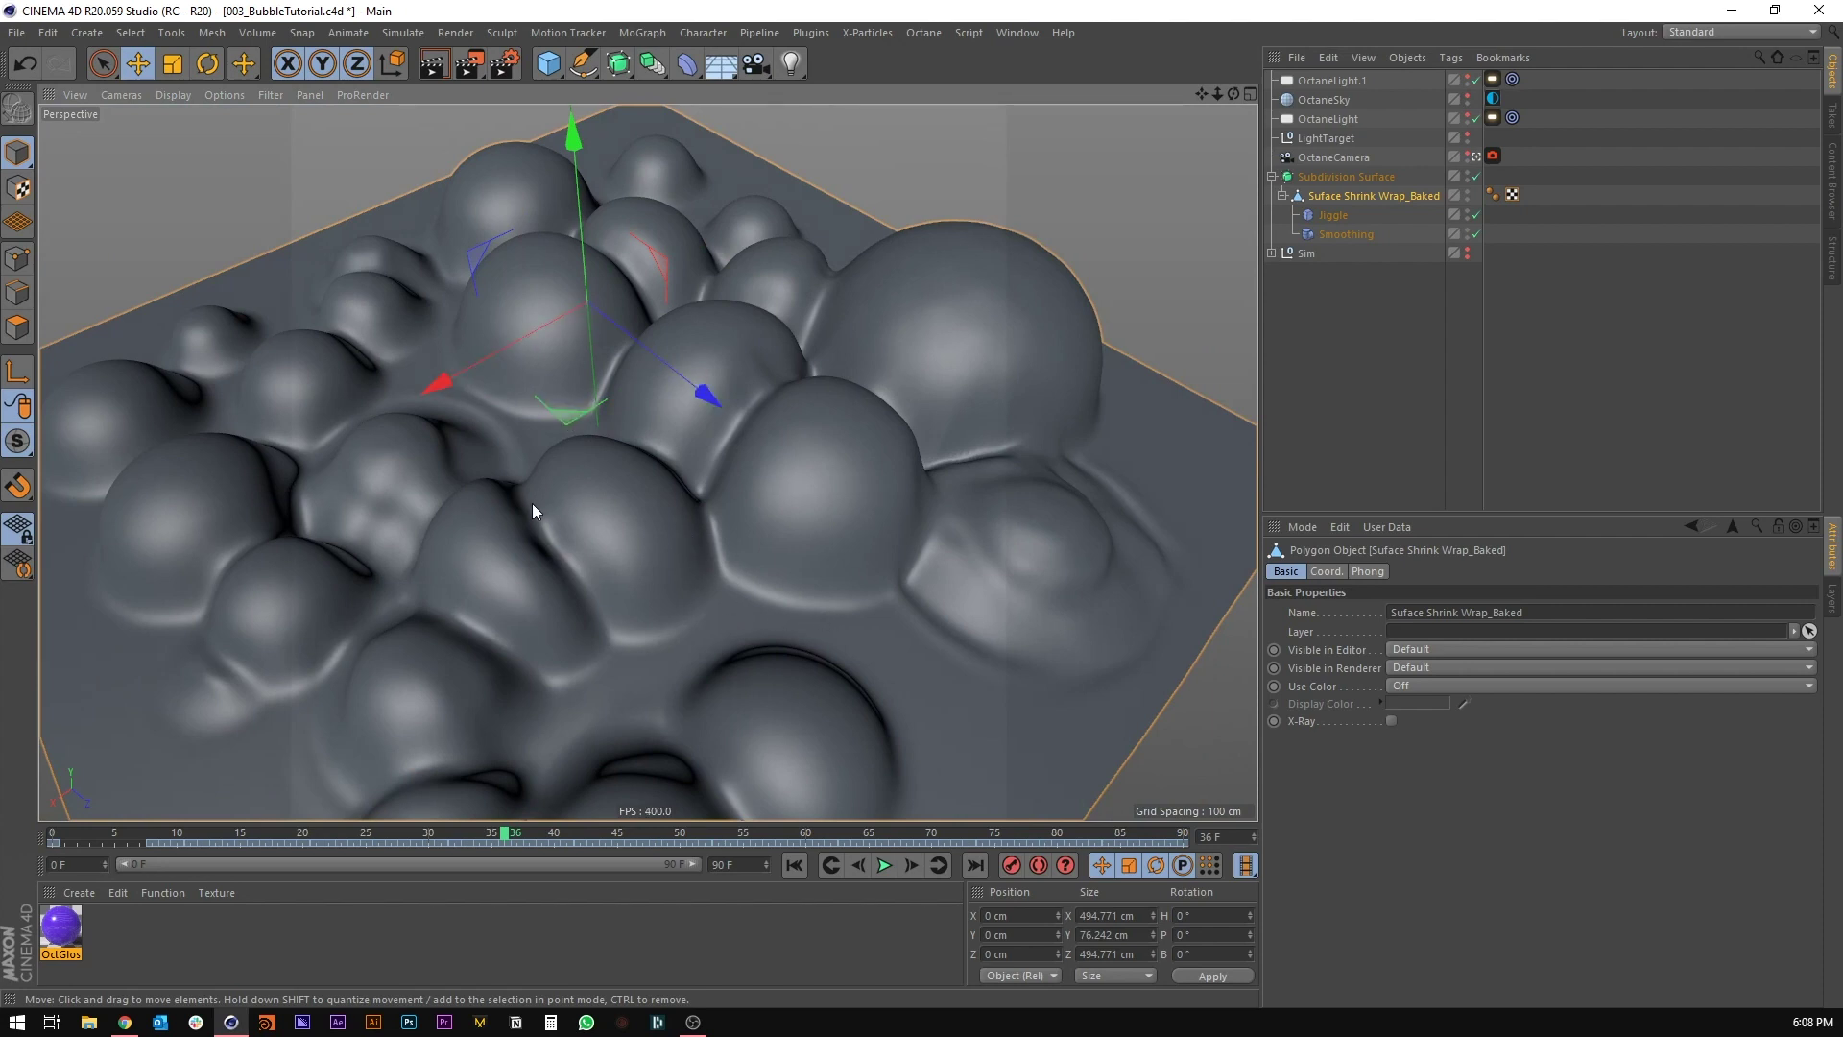
scroll(538, 522, "up", 3)
scroll(537, 522, "down", 4)
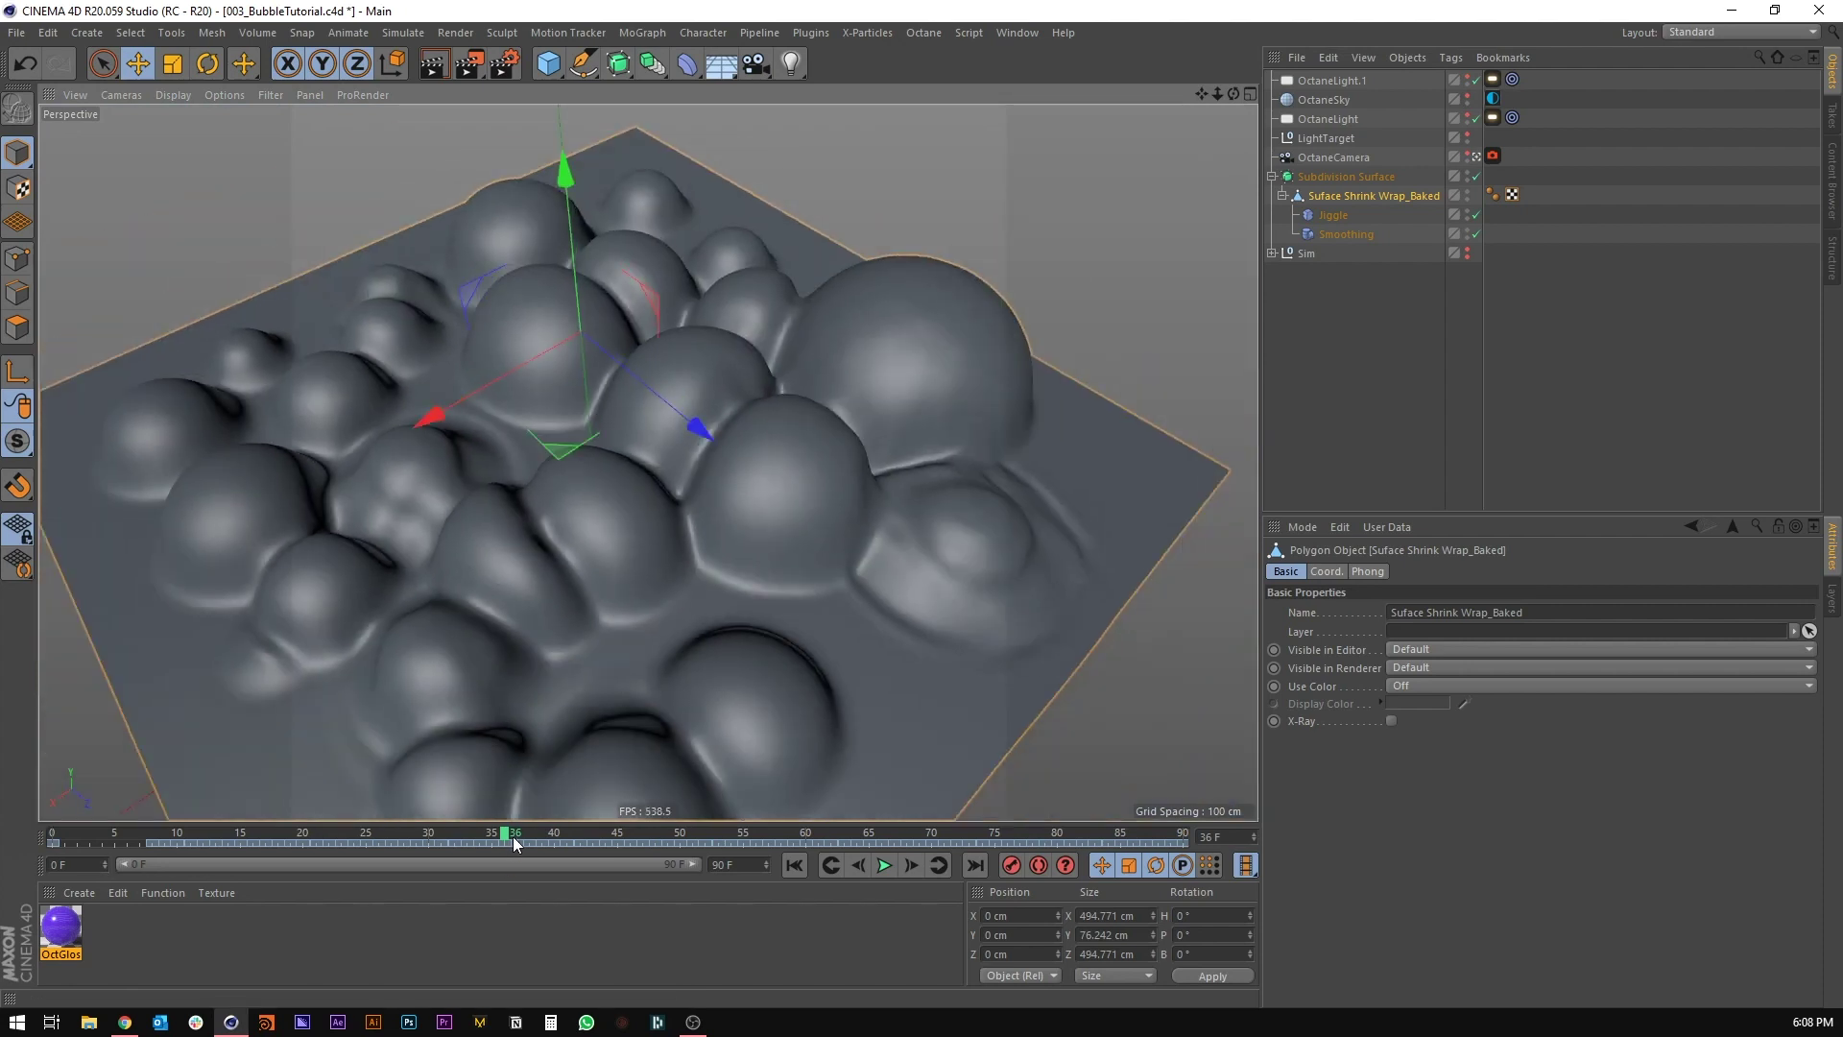
left_click_drag(513, 839, 732, 831)
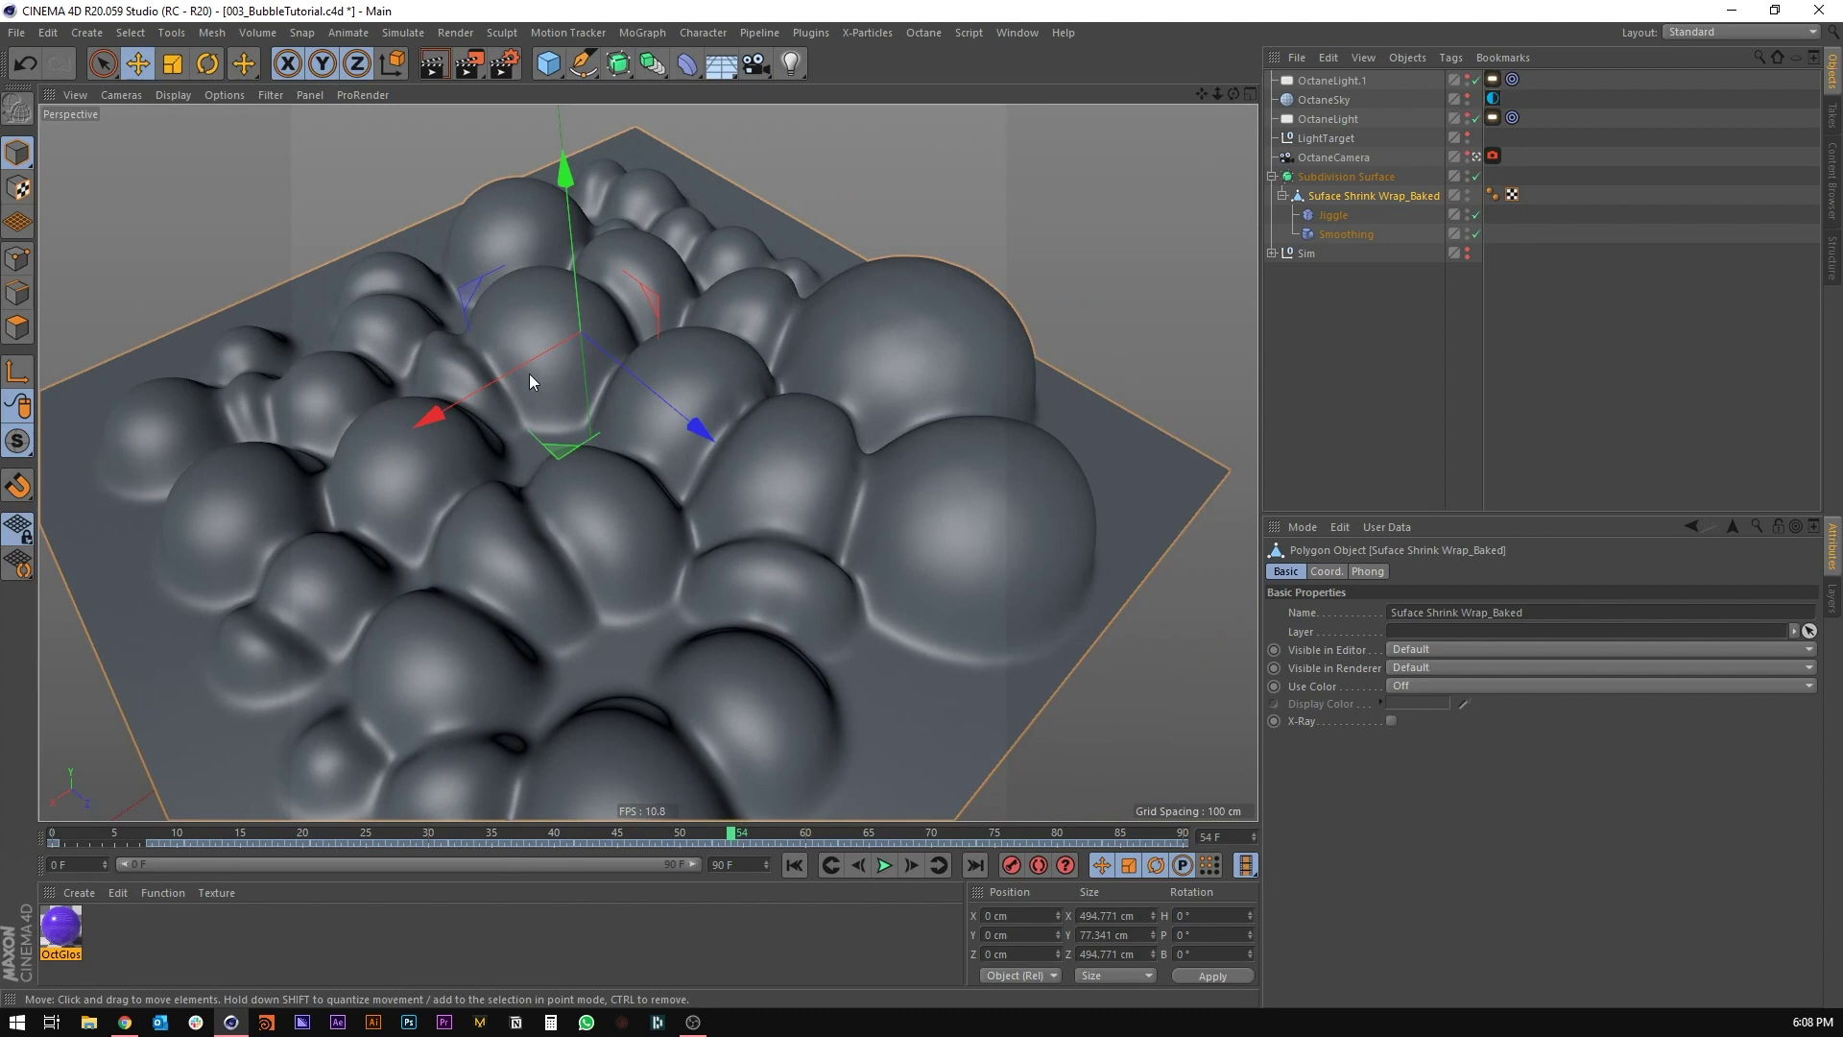
left_click_drag(606, 390, 627, 429, "alt")
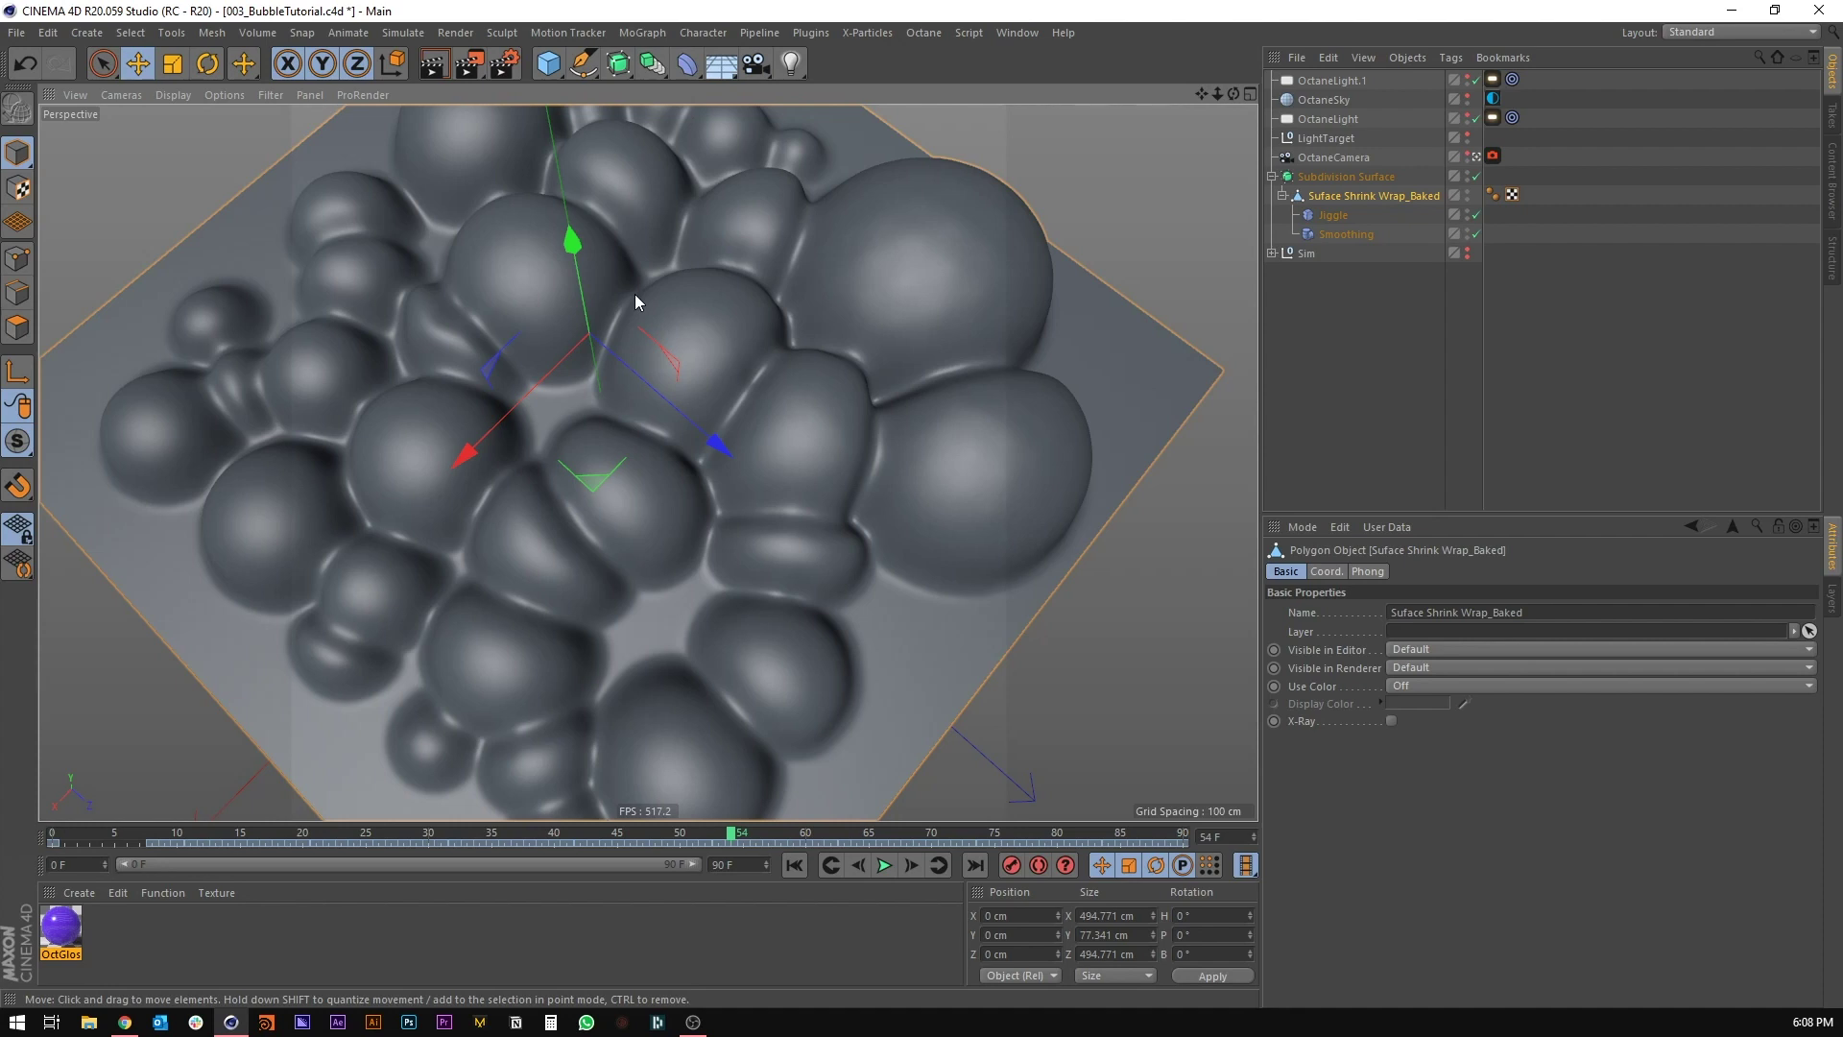
Step: Add a Displacer deformer and place it under the baked shrink-wrap surface, below the Smoothing deformer
left_click(699, 73)
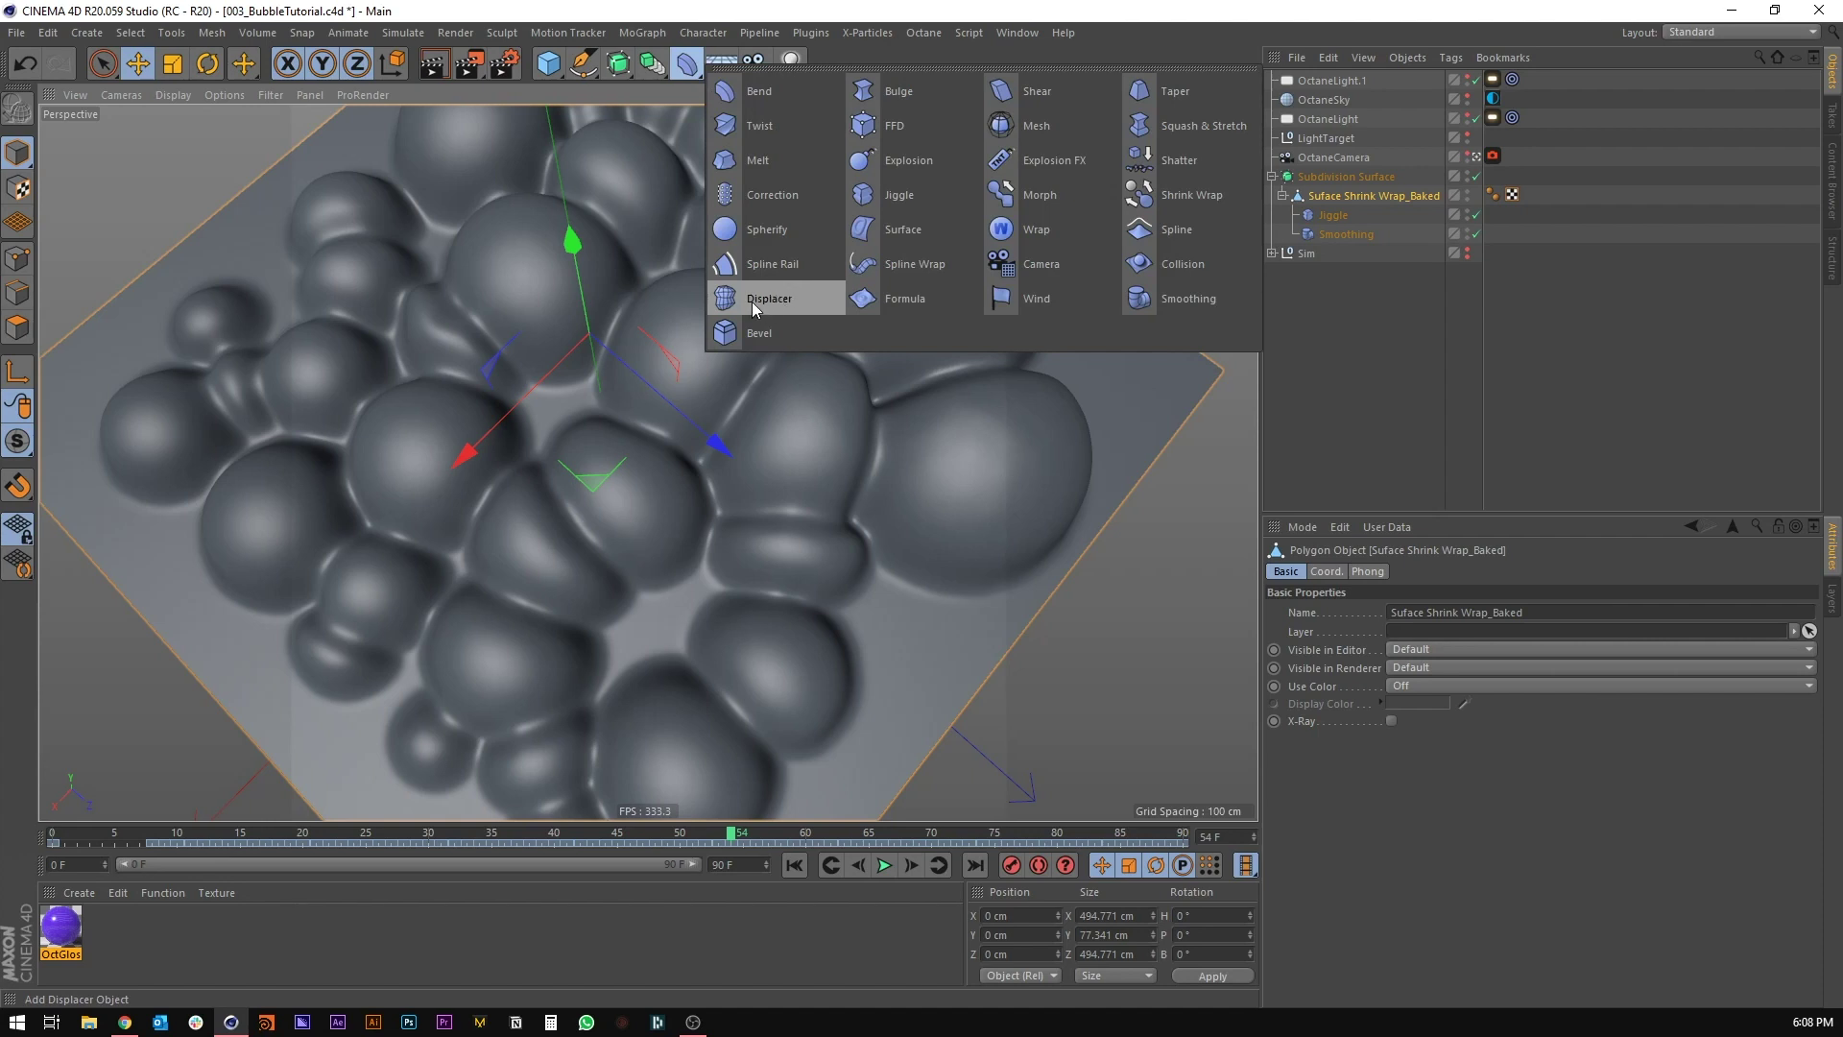
left_click(754, 307)
left_click_drag(1317, 82, 1339, 245)
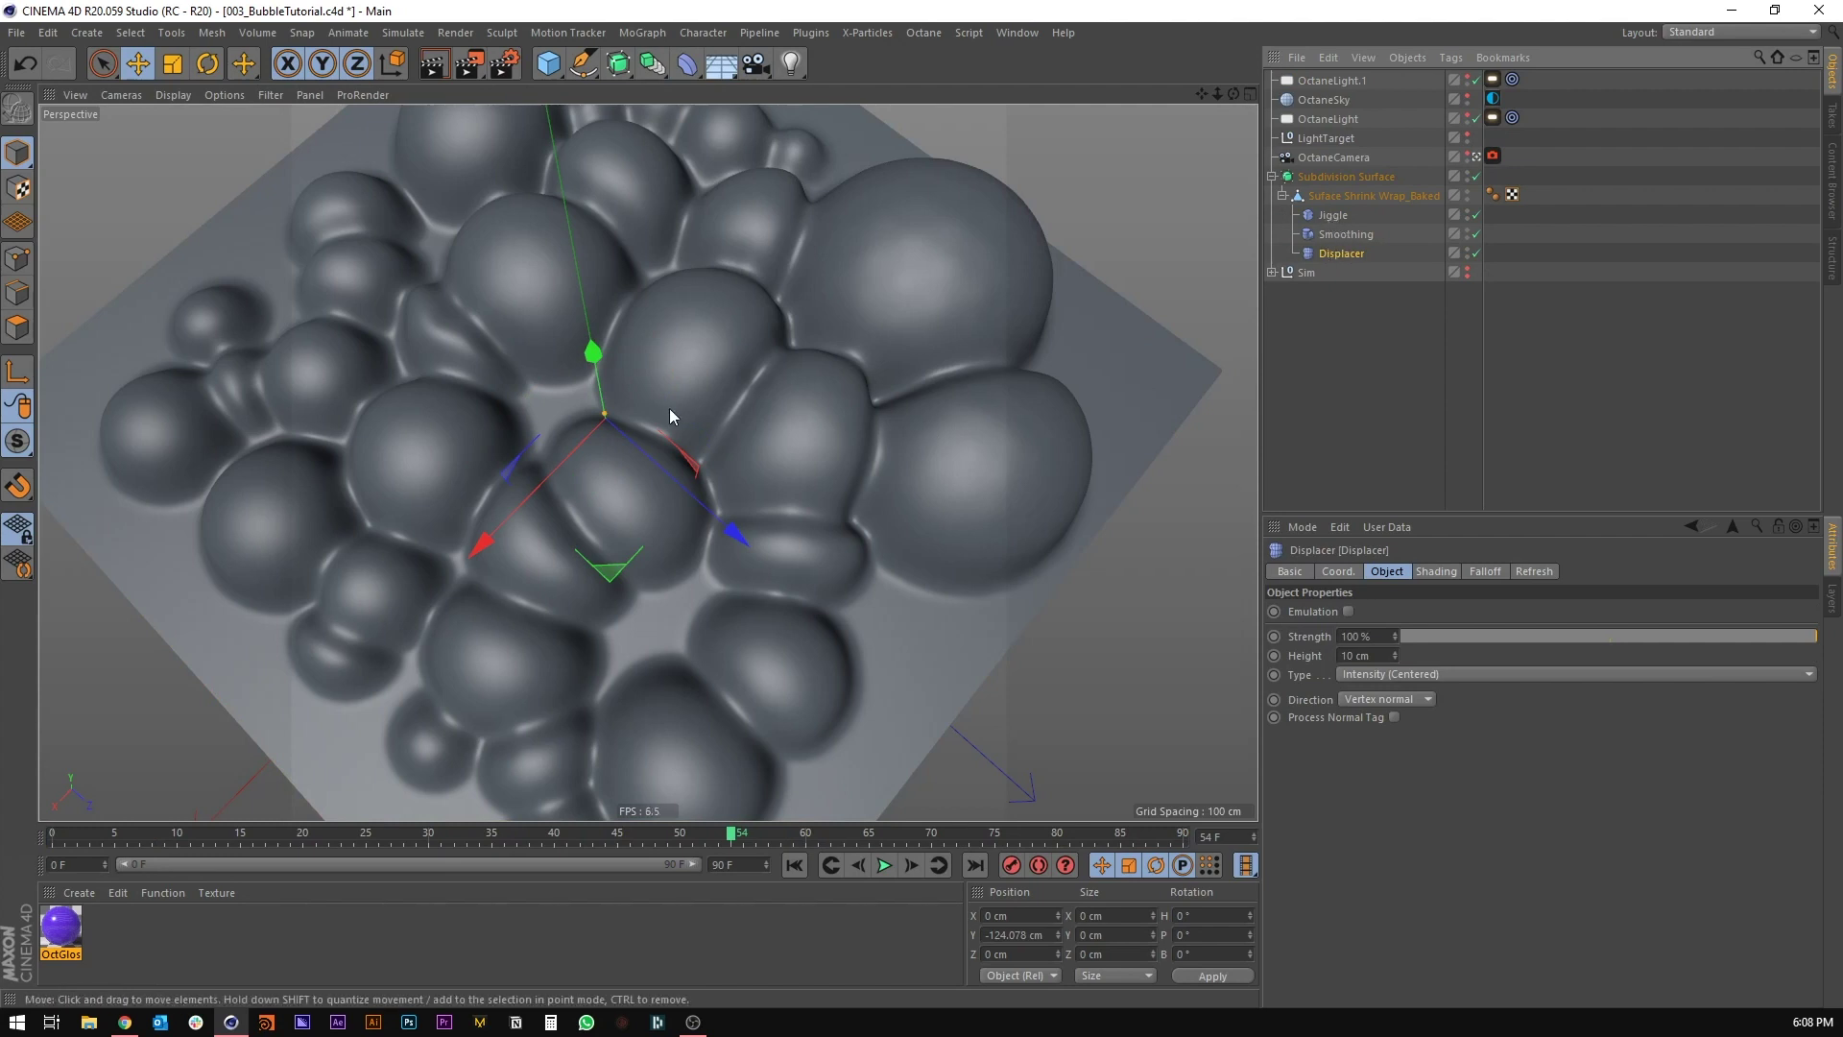
Step: Assign a Color shader to the Displacer's shading and check how it puffs up the bubbles
left_click(1433, 572)
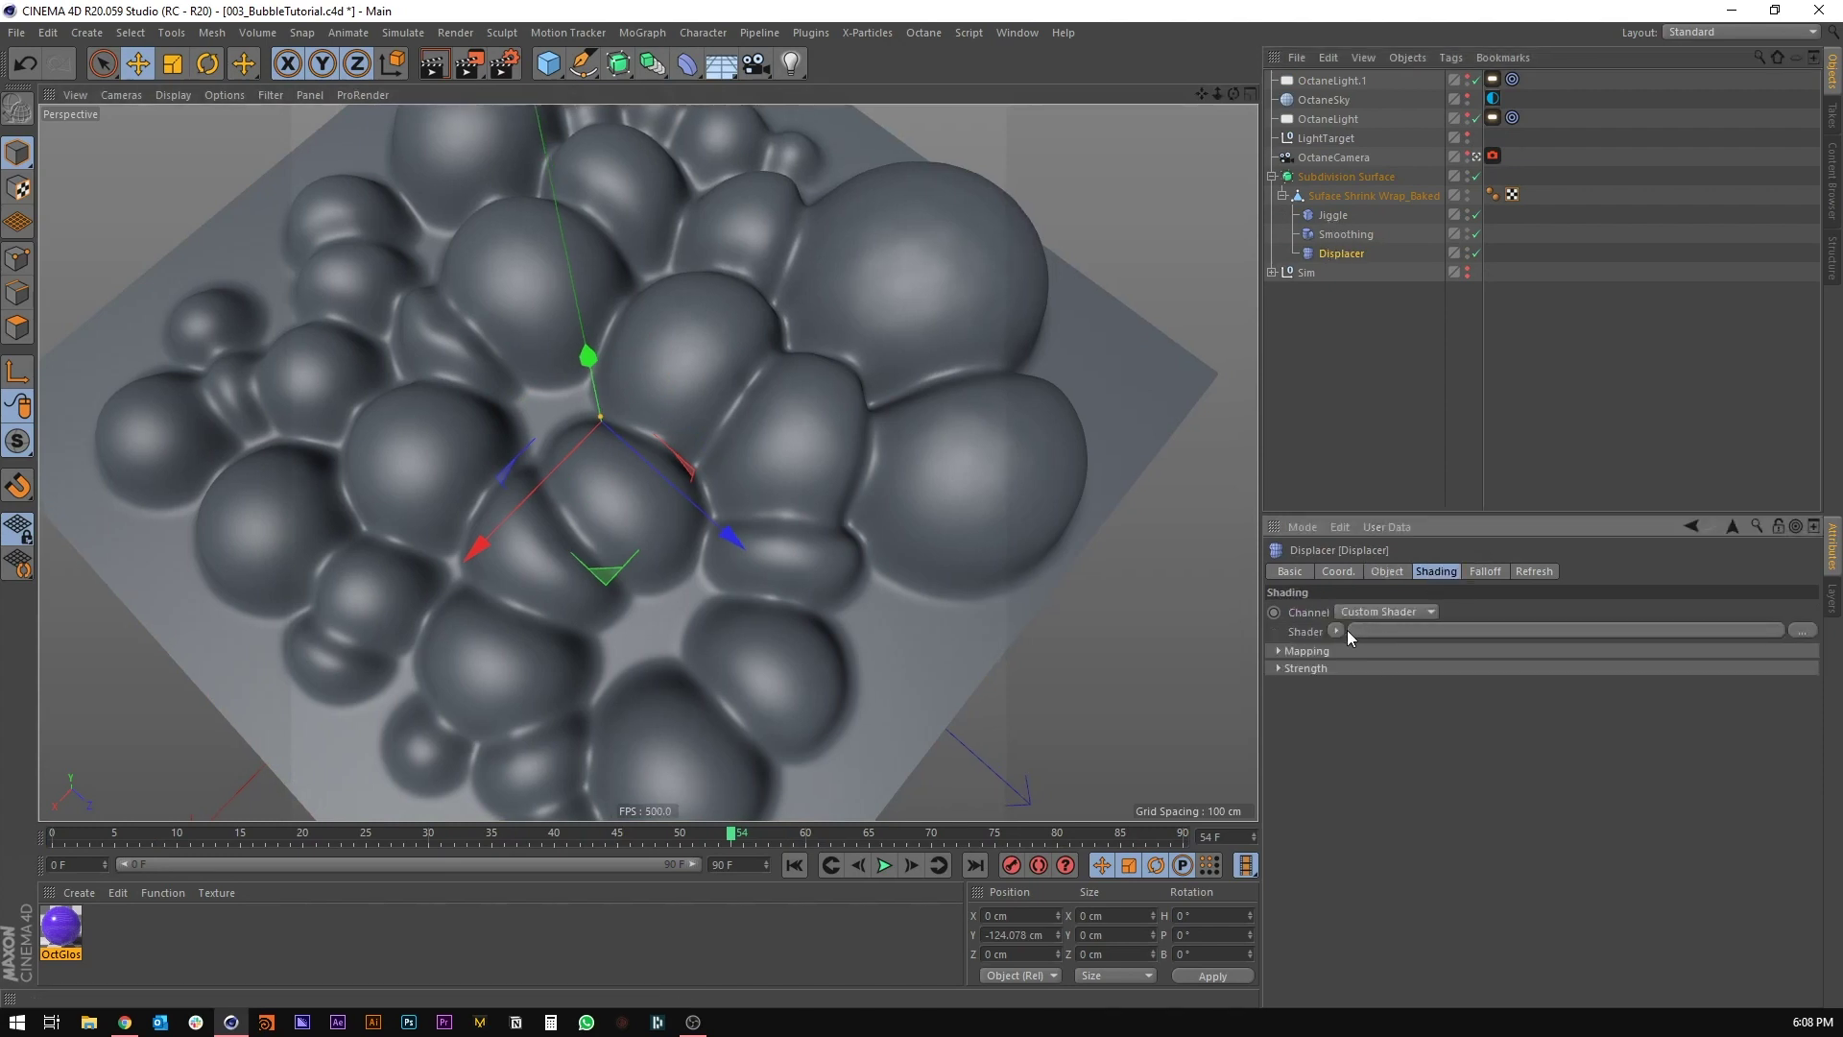
left_click(1344, 631)
left_click(1368, 315)
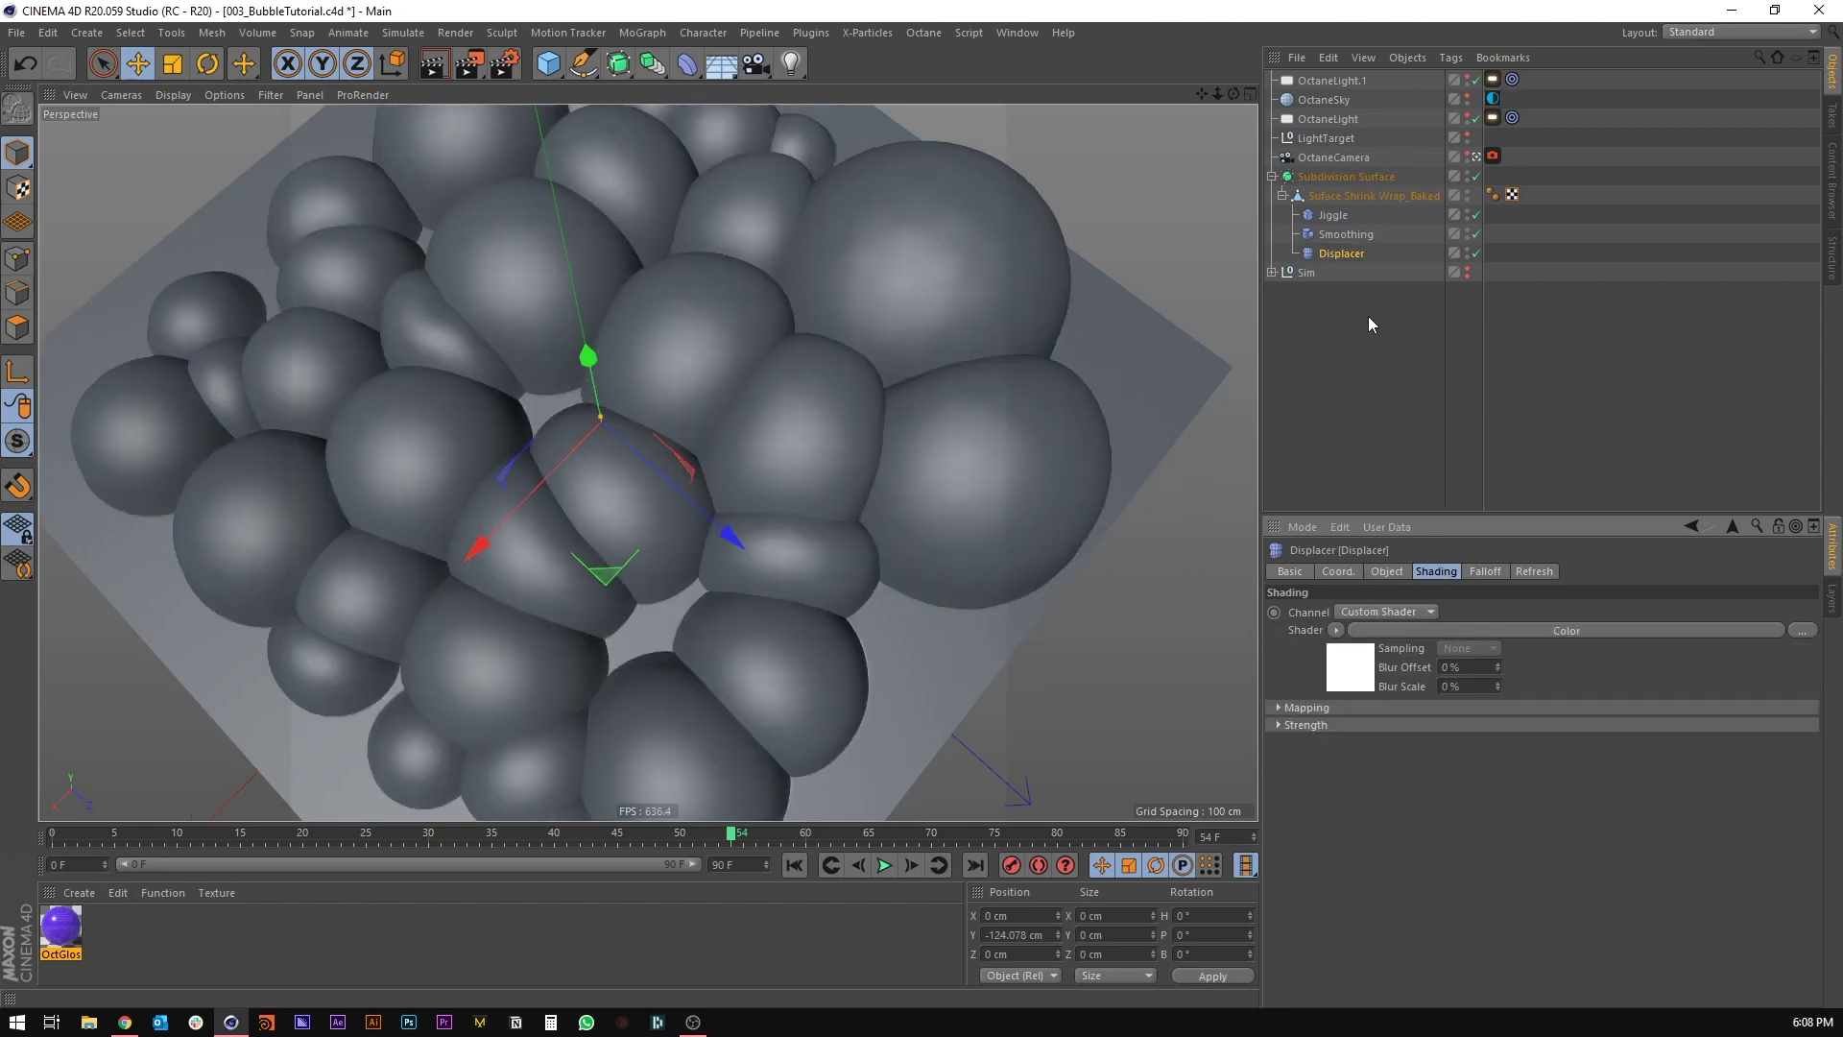
scroll(590, 342, "up", 5)
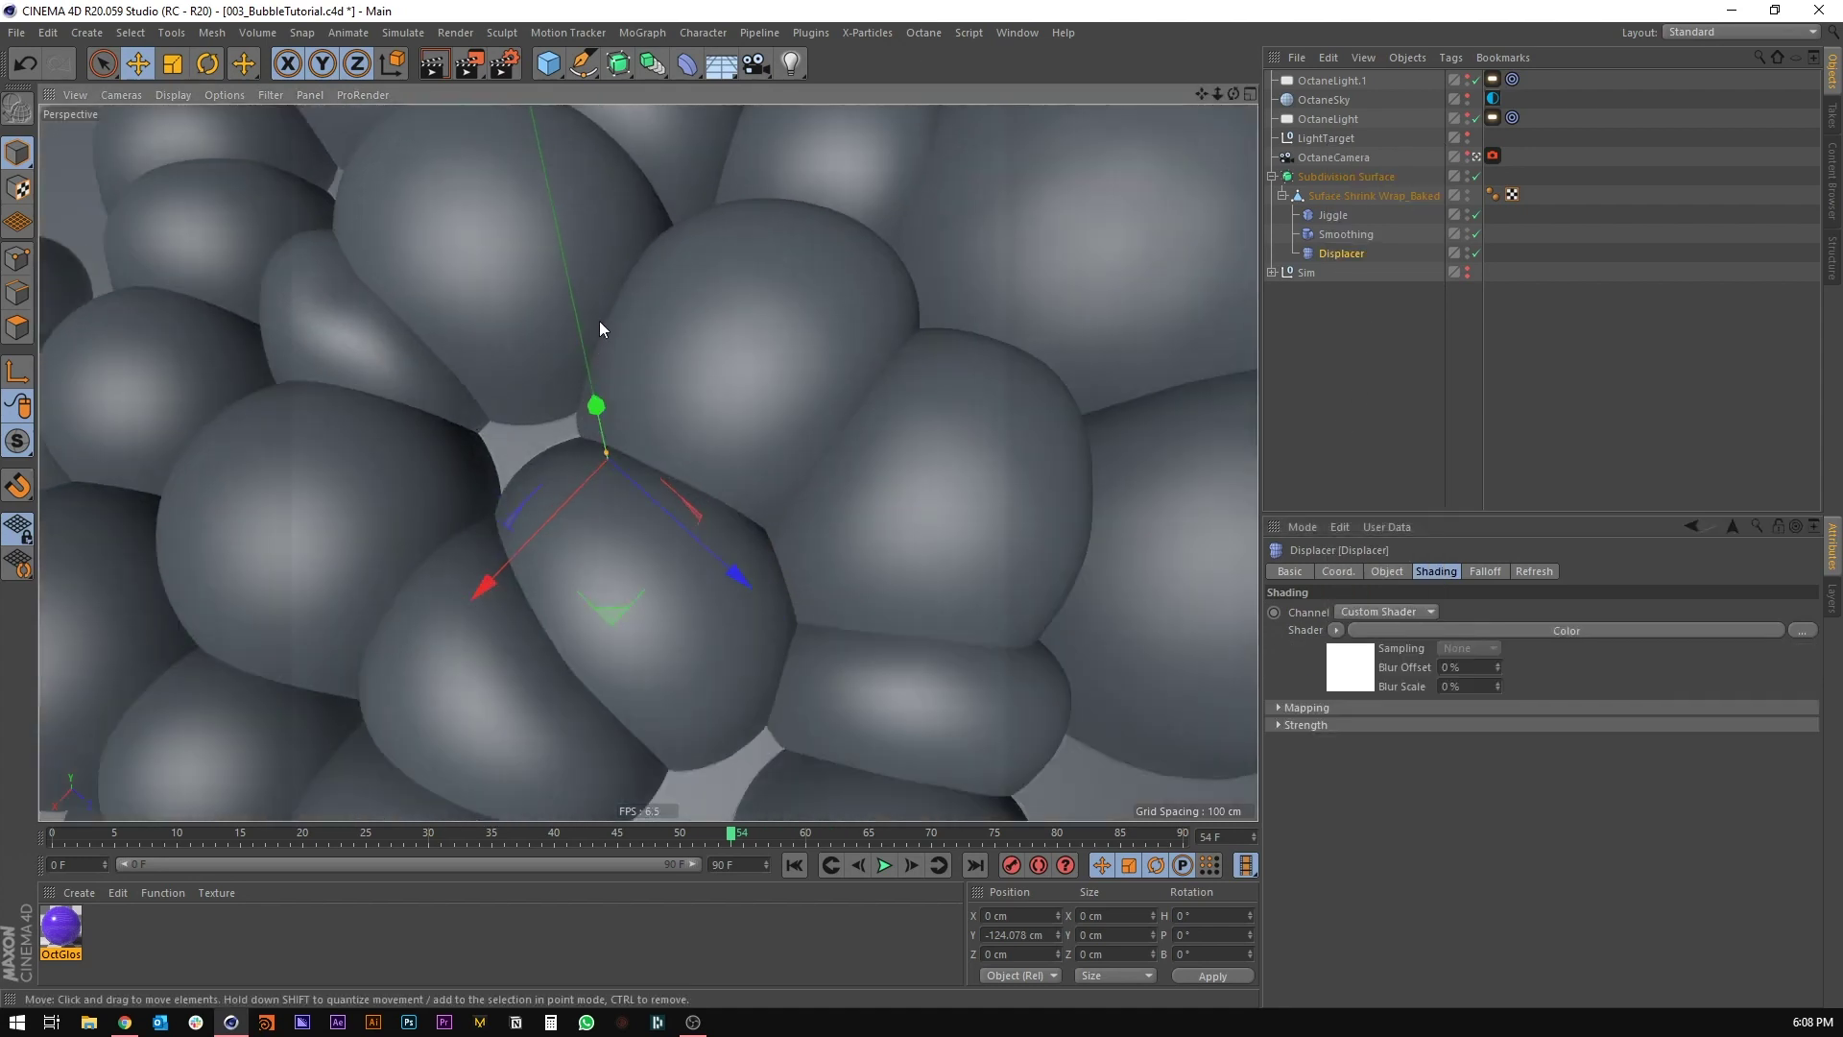
scroll(600, 323, "down", 7)
scroll(599, 325, "up", 2)
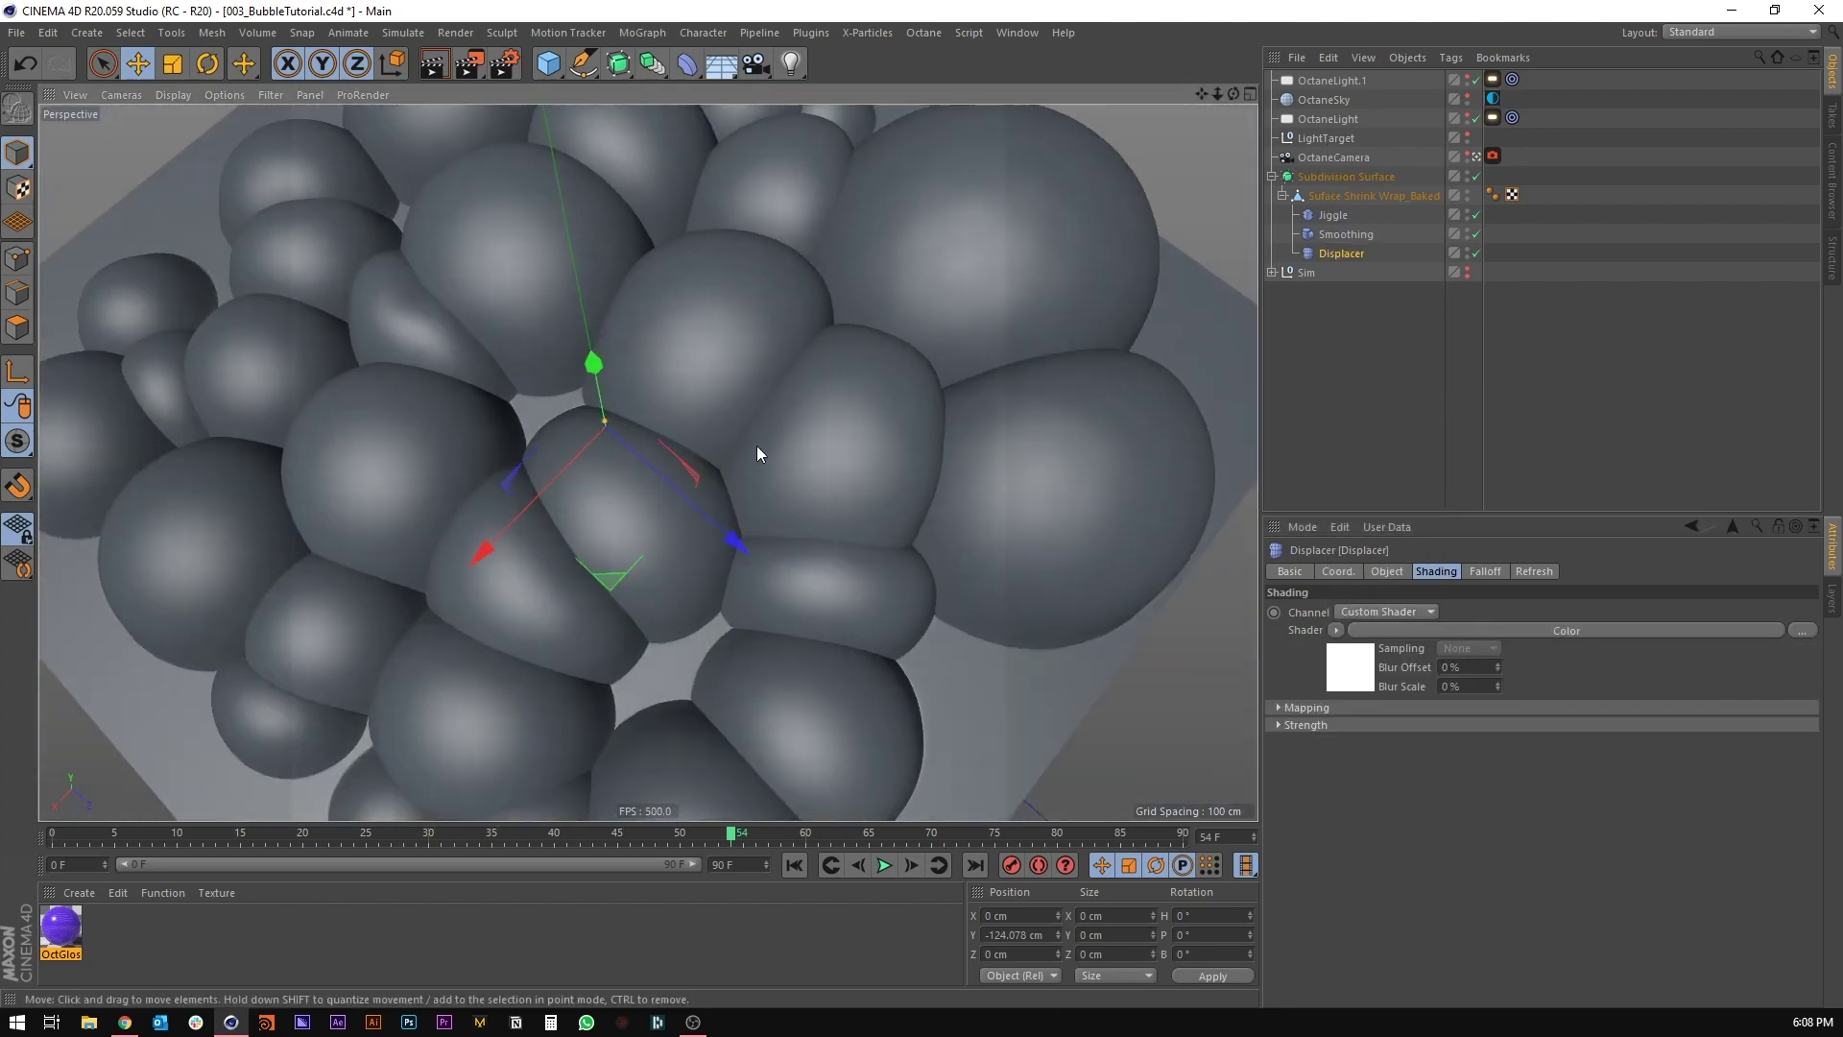
Step: Try Displacer heights of 0, 1, 2 and 3 cm on the bubble surface
left_click(1389, 571)
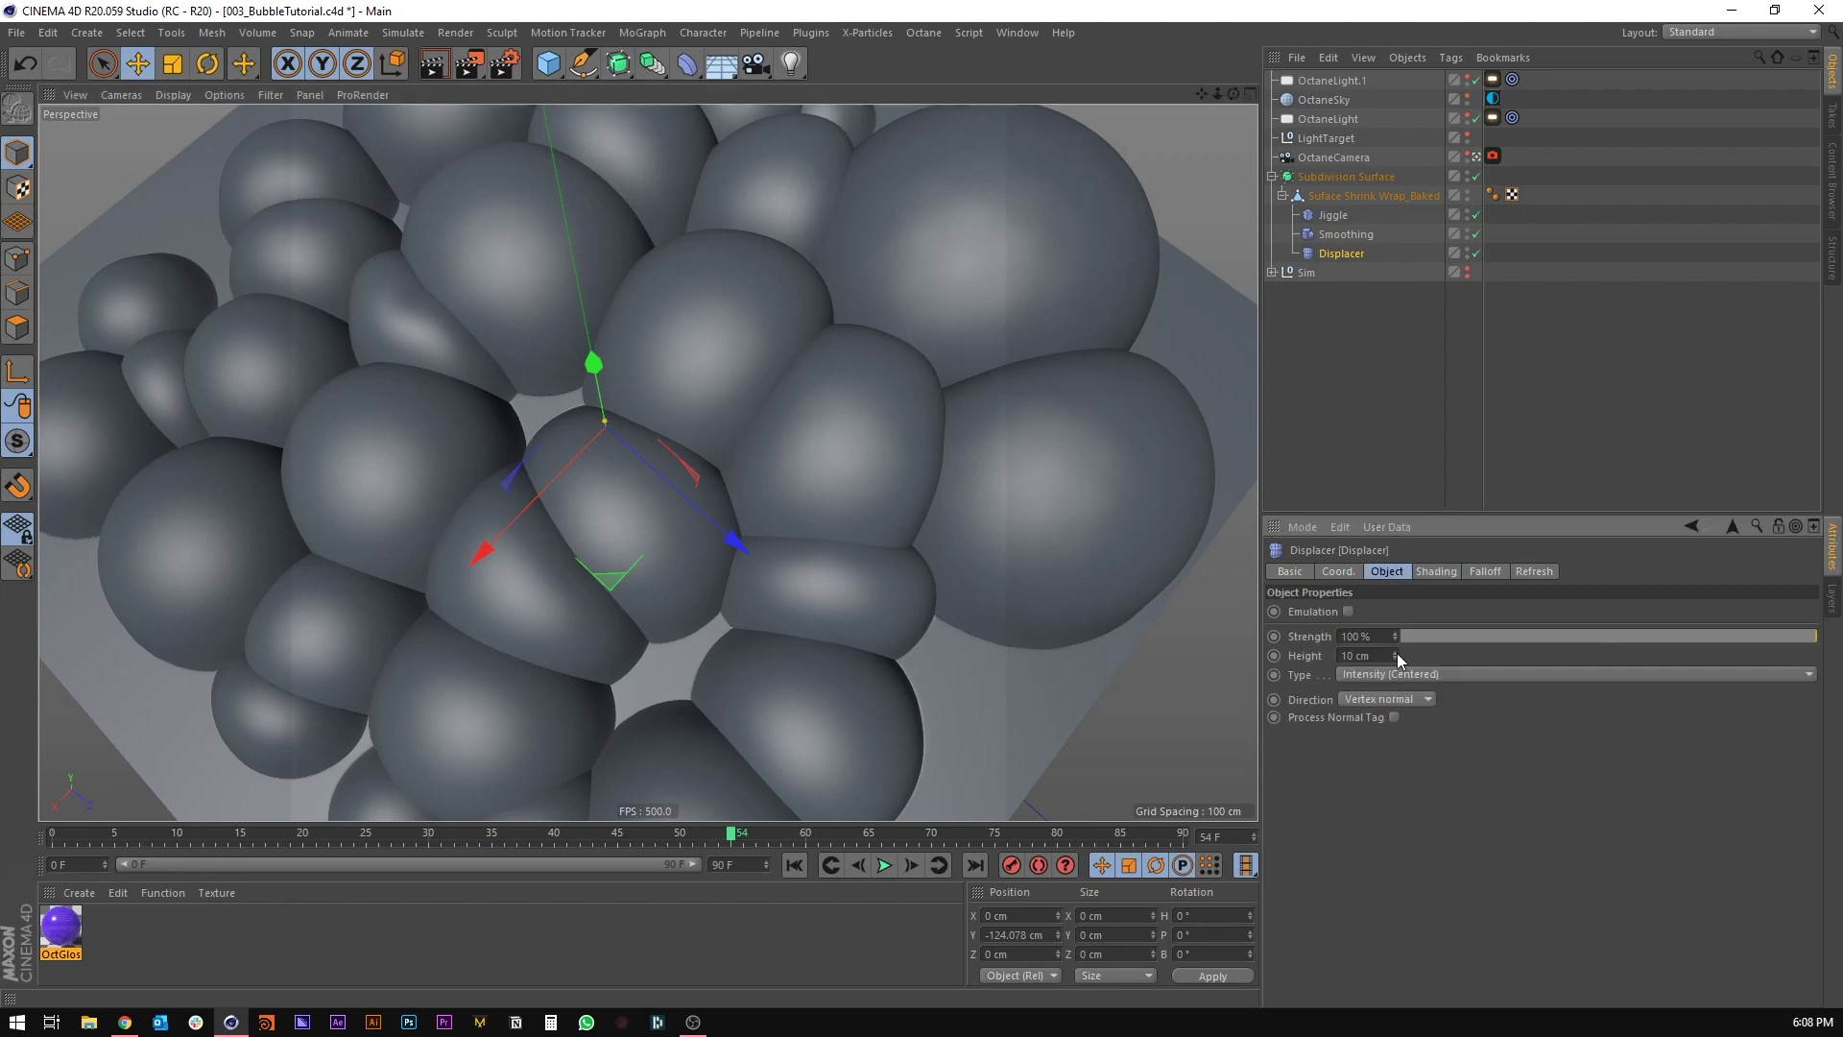
type("2")
key("Return")
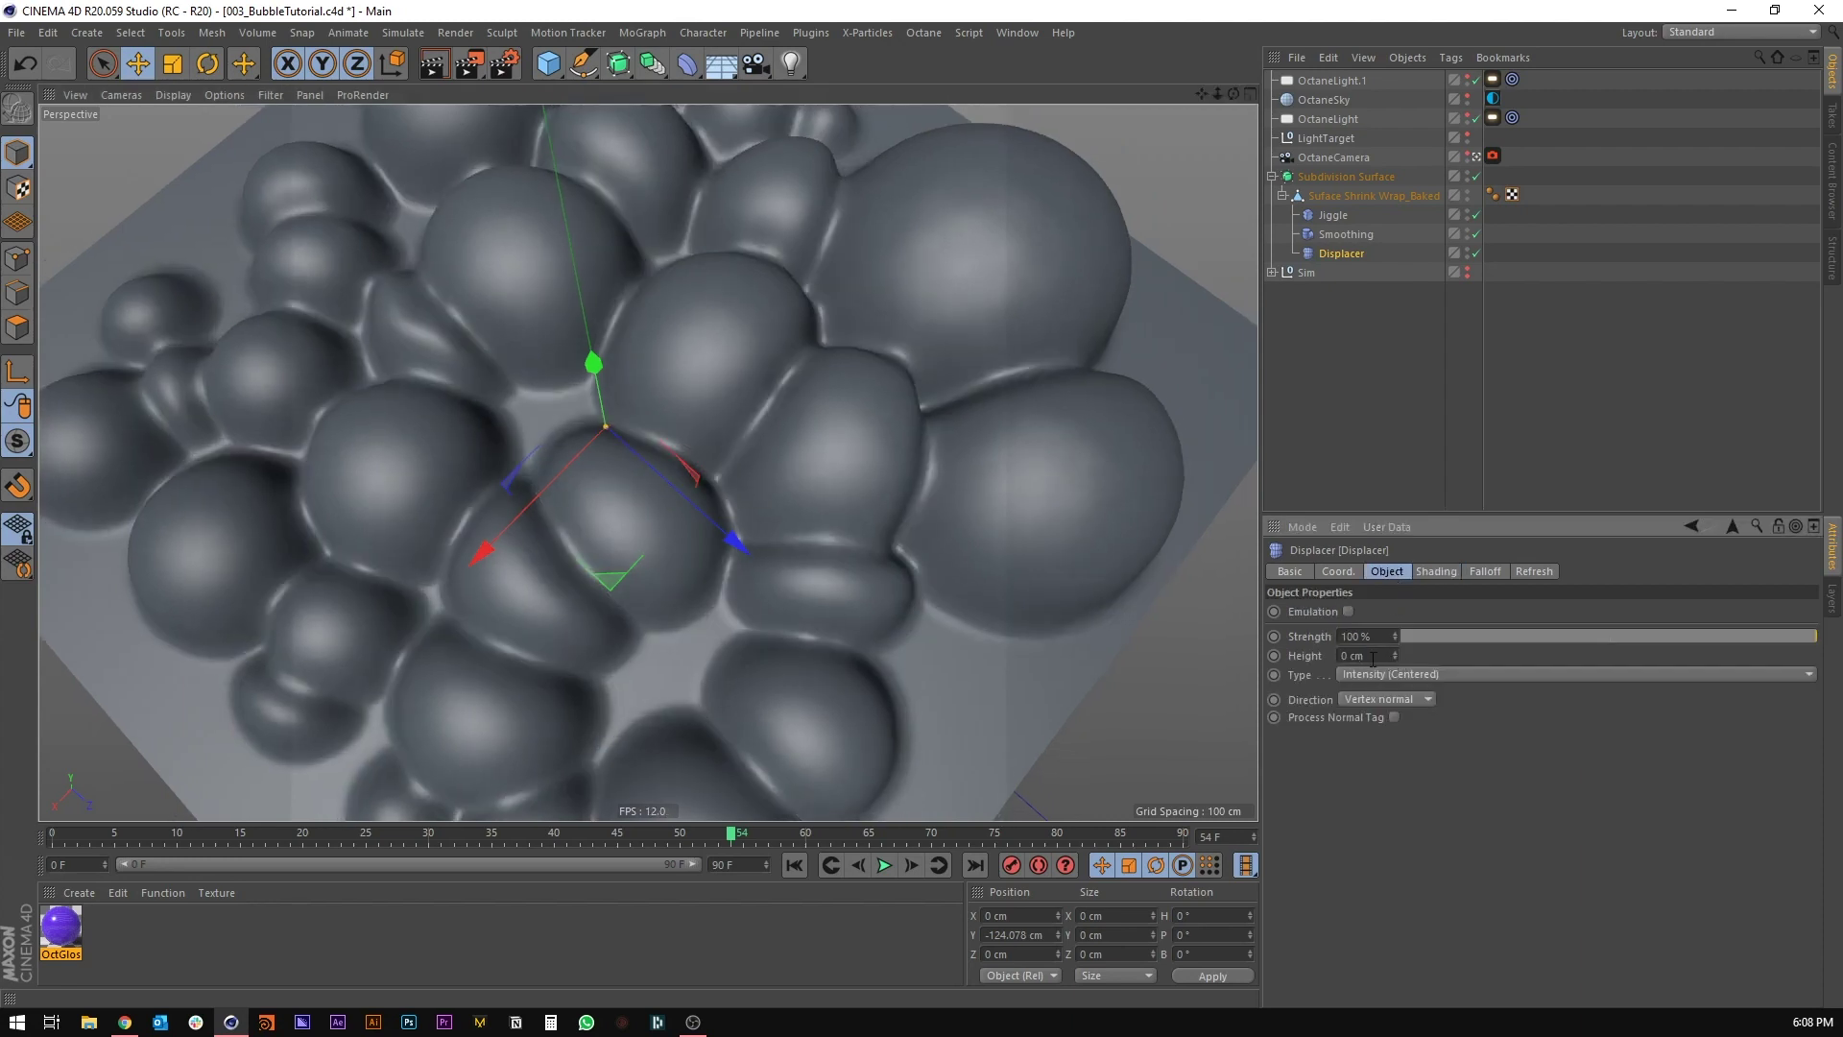
type("1")
key("Return")
type("2")
key("Return")
type("3")
key("Return")
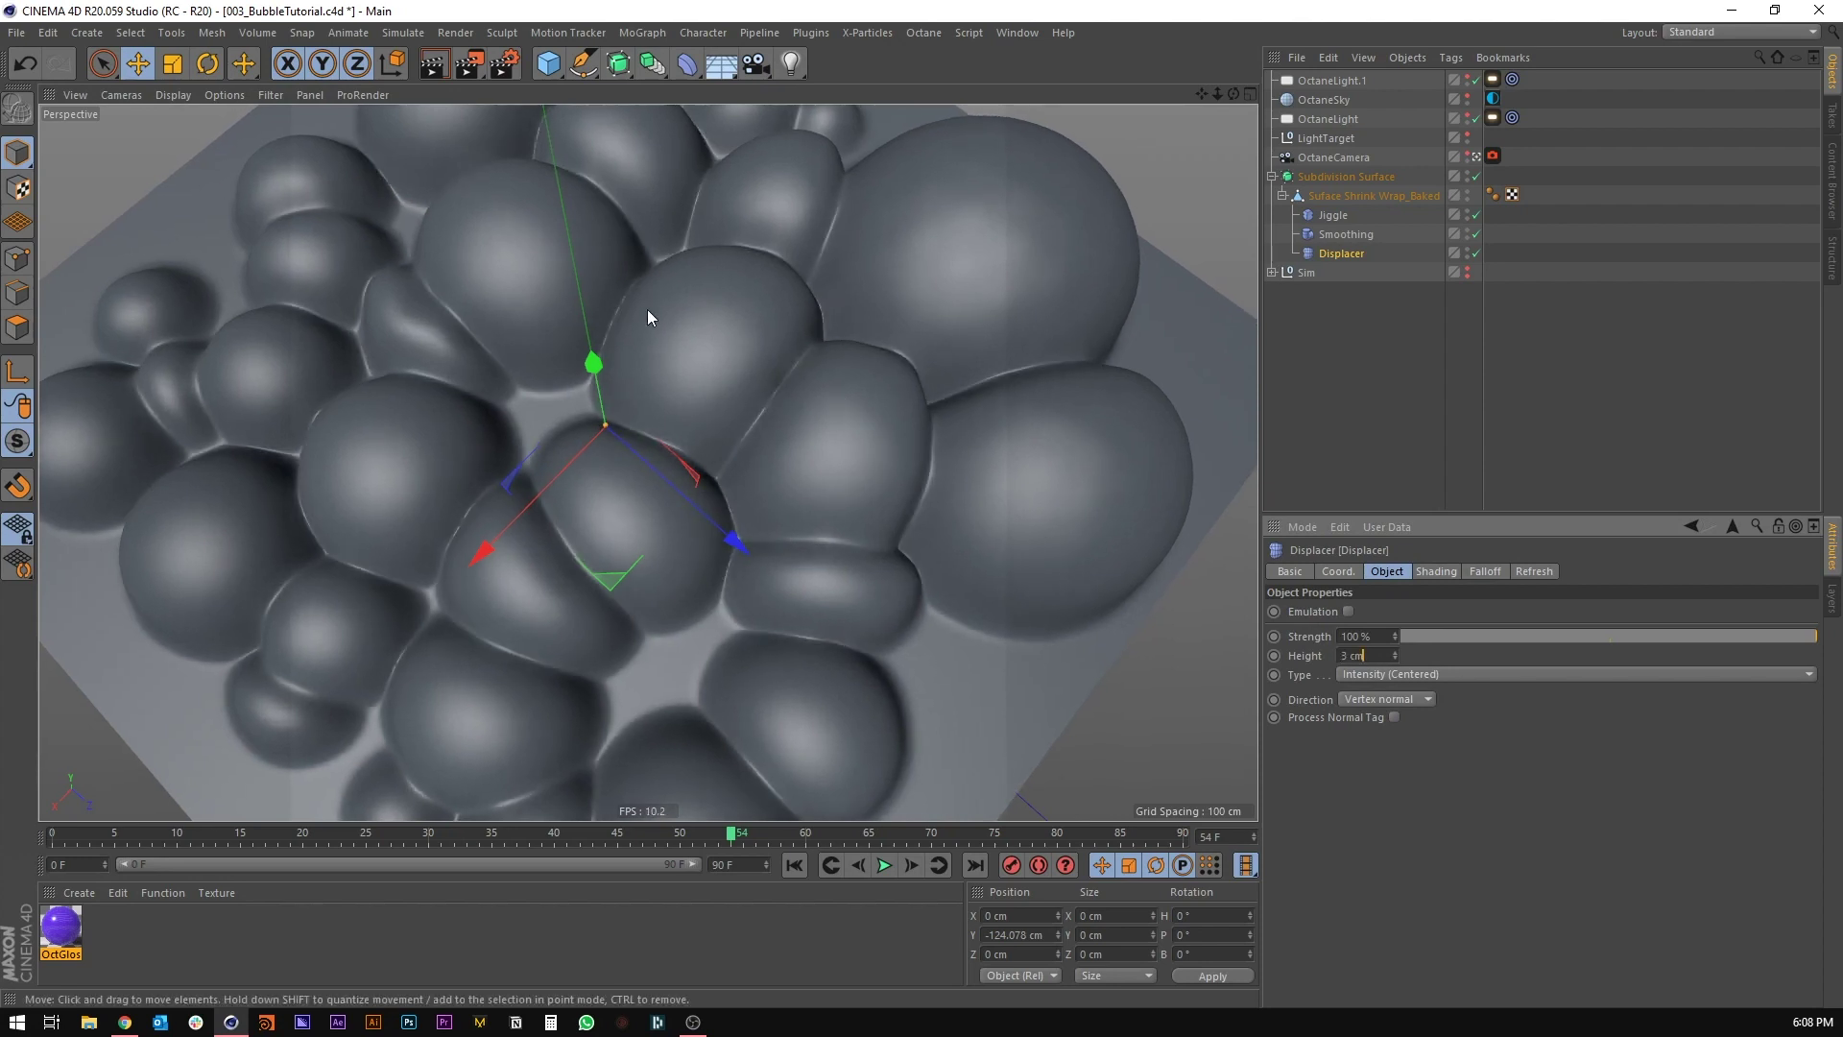
Step: Show the mesh lines over the shading and examine the creases between the bubbles from several angles
left_click_drag(909, 391, 944, 581, "alt")
key("n")
key("b")
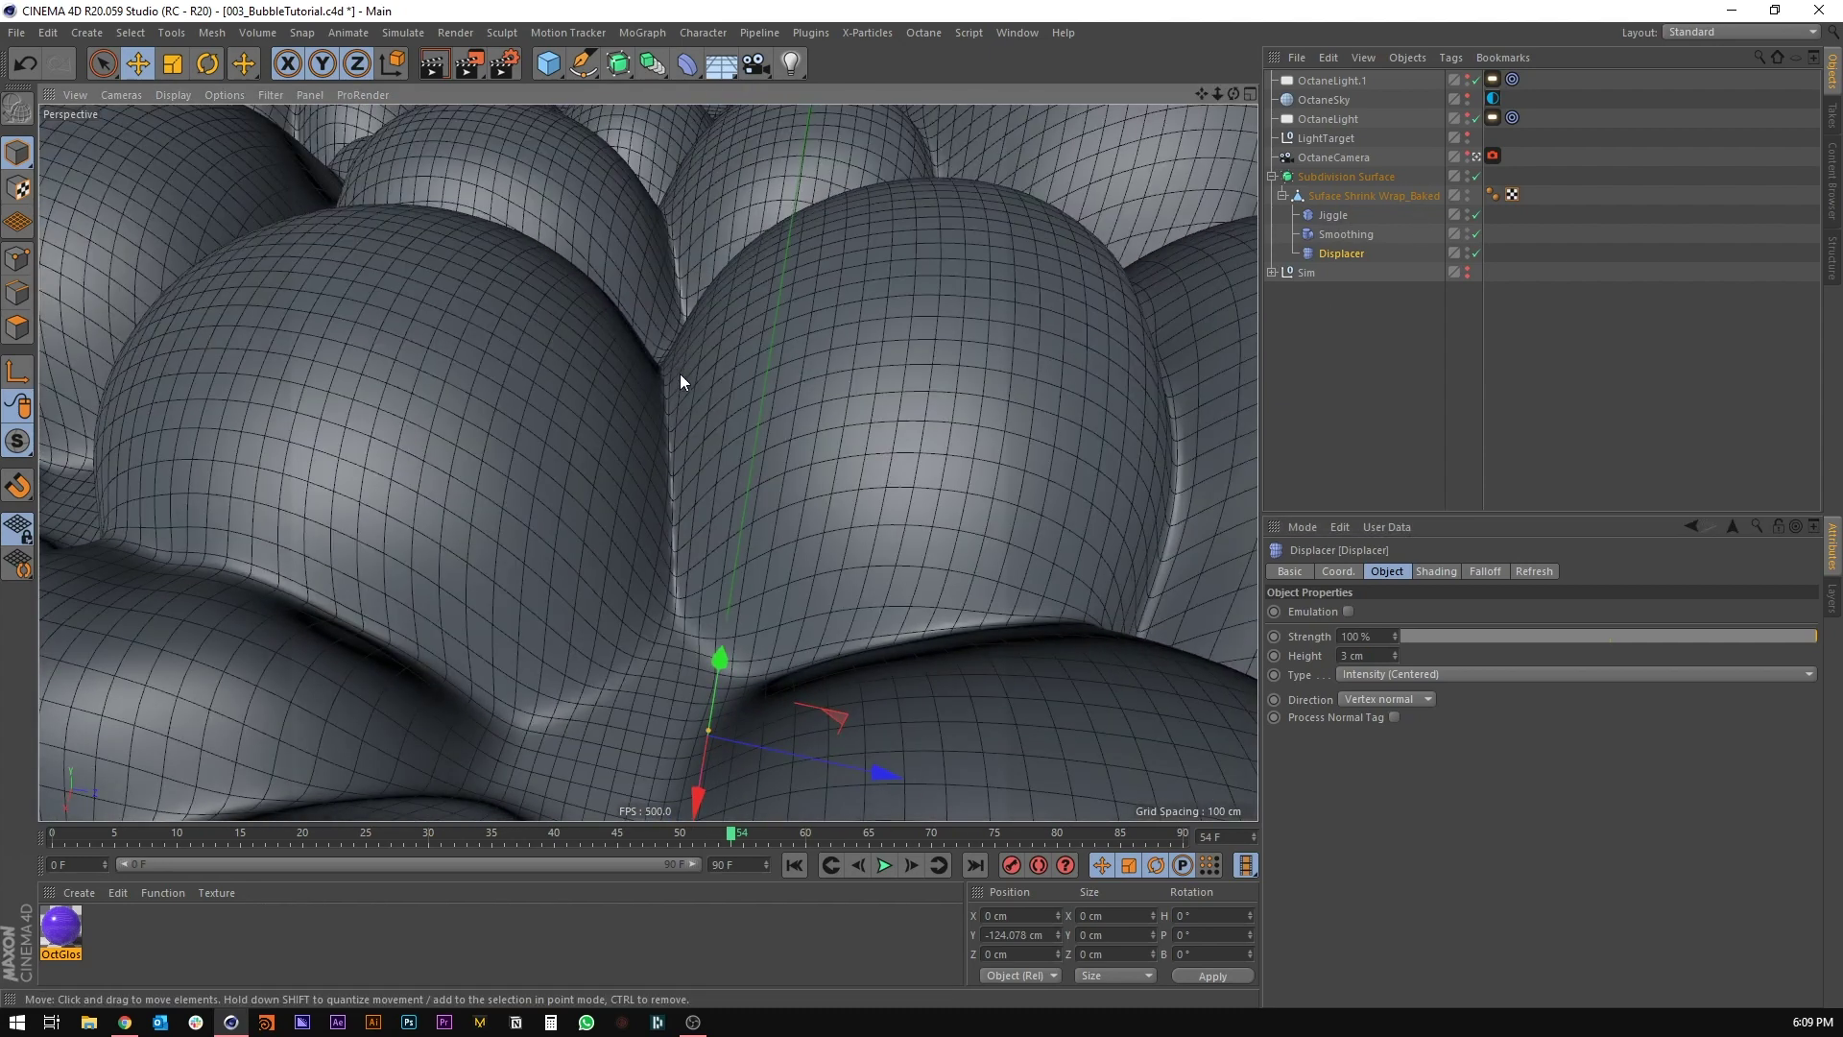
left_click_drag(690, 412, 718, 309, "alt")
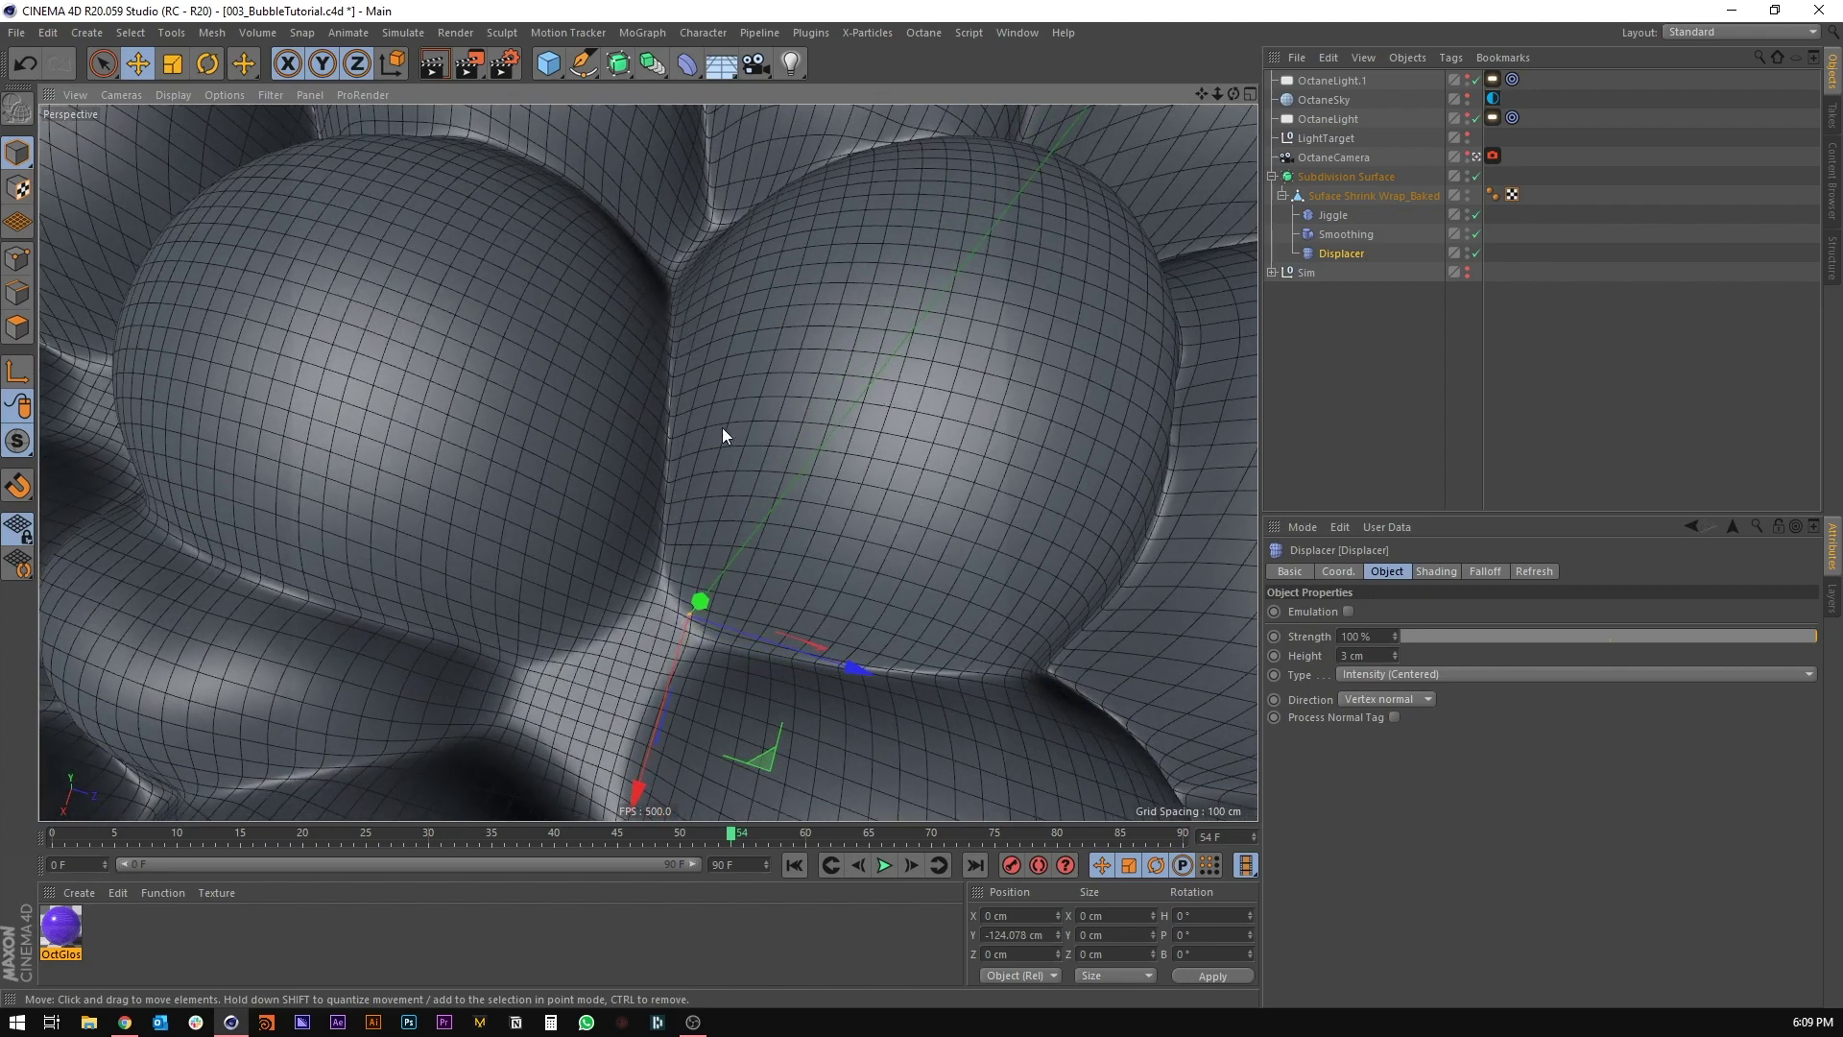
left_click_drag(722, 428, 564, 418, "alt")
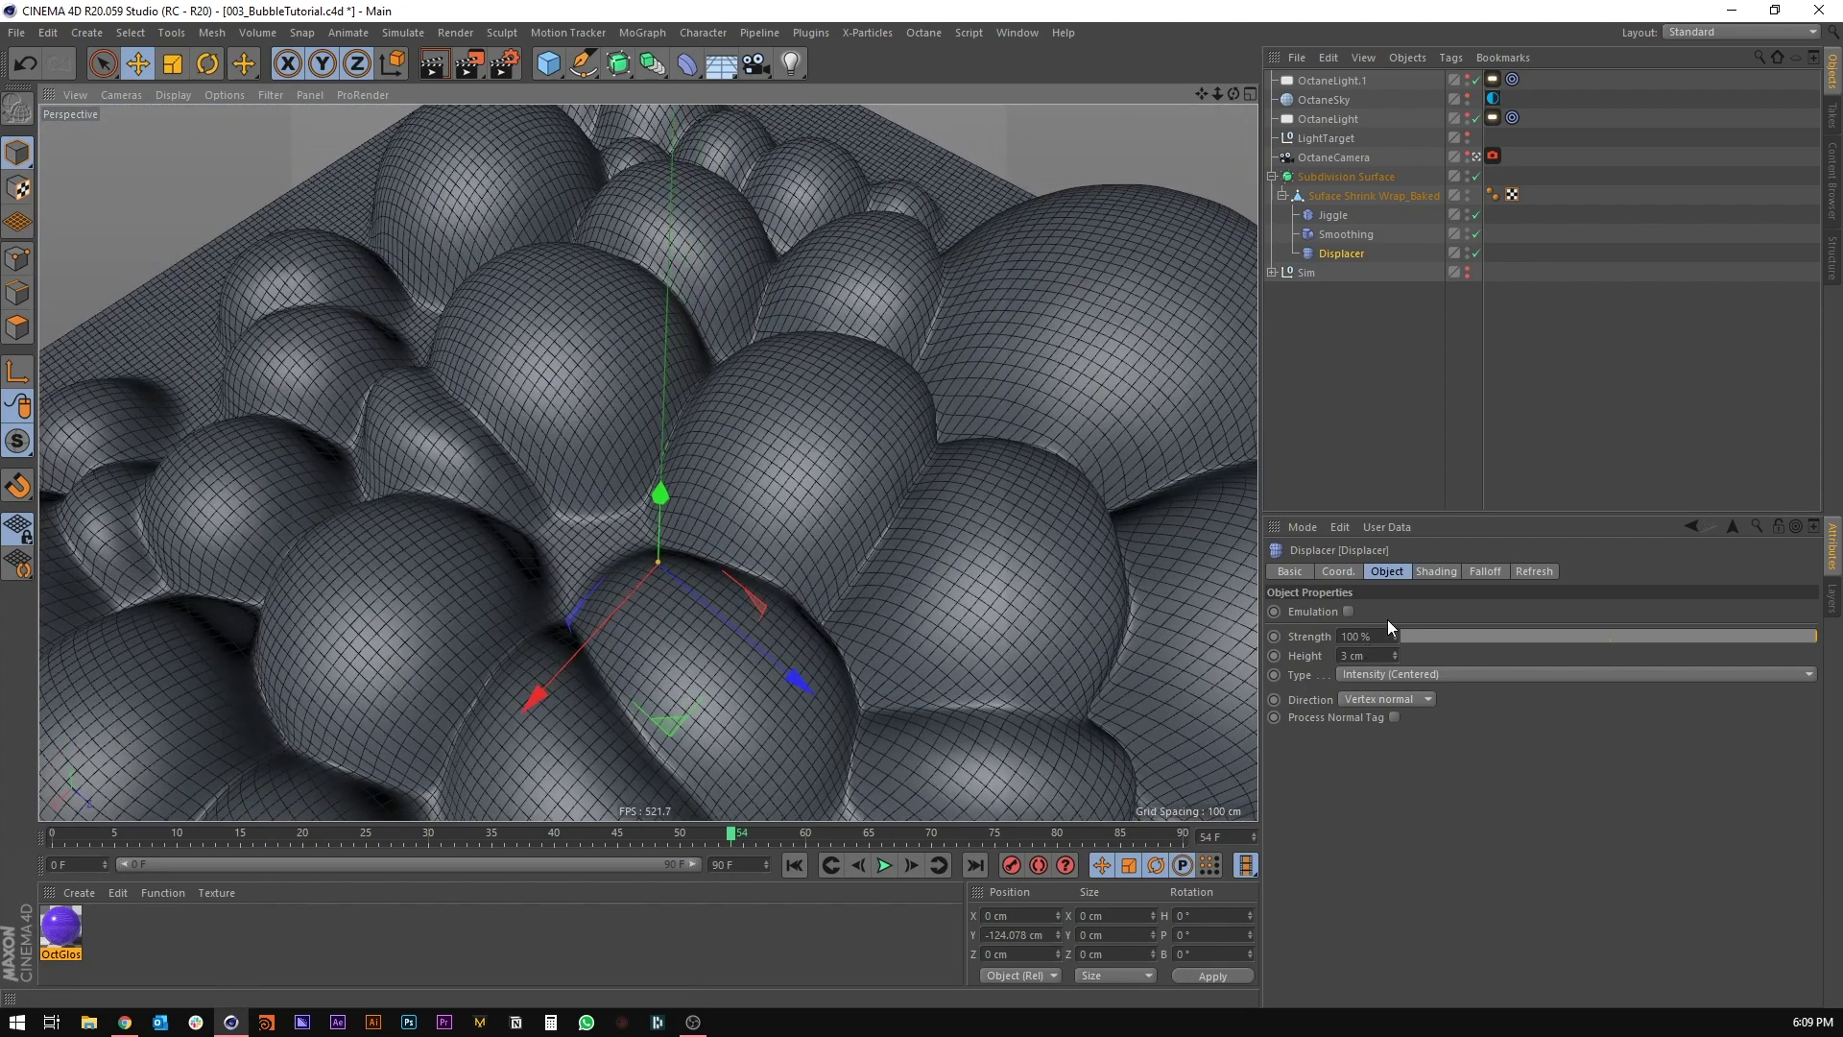
Step: Set the Displacer's height to 4 cm and return to the camera view with plain shading without mesh lines
double_click(1374, 656)
type("4")
key("Return")
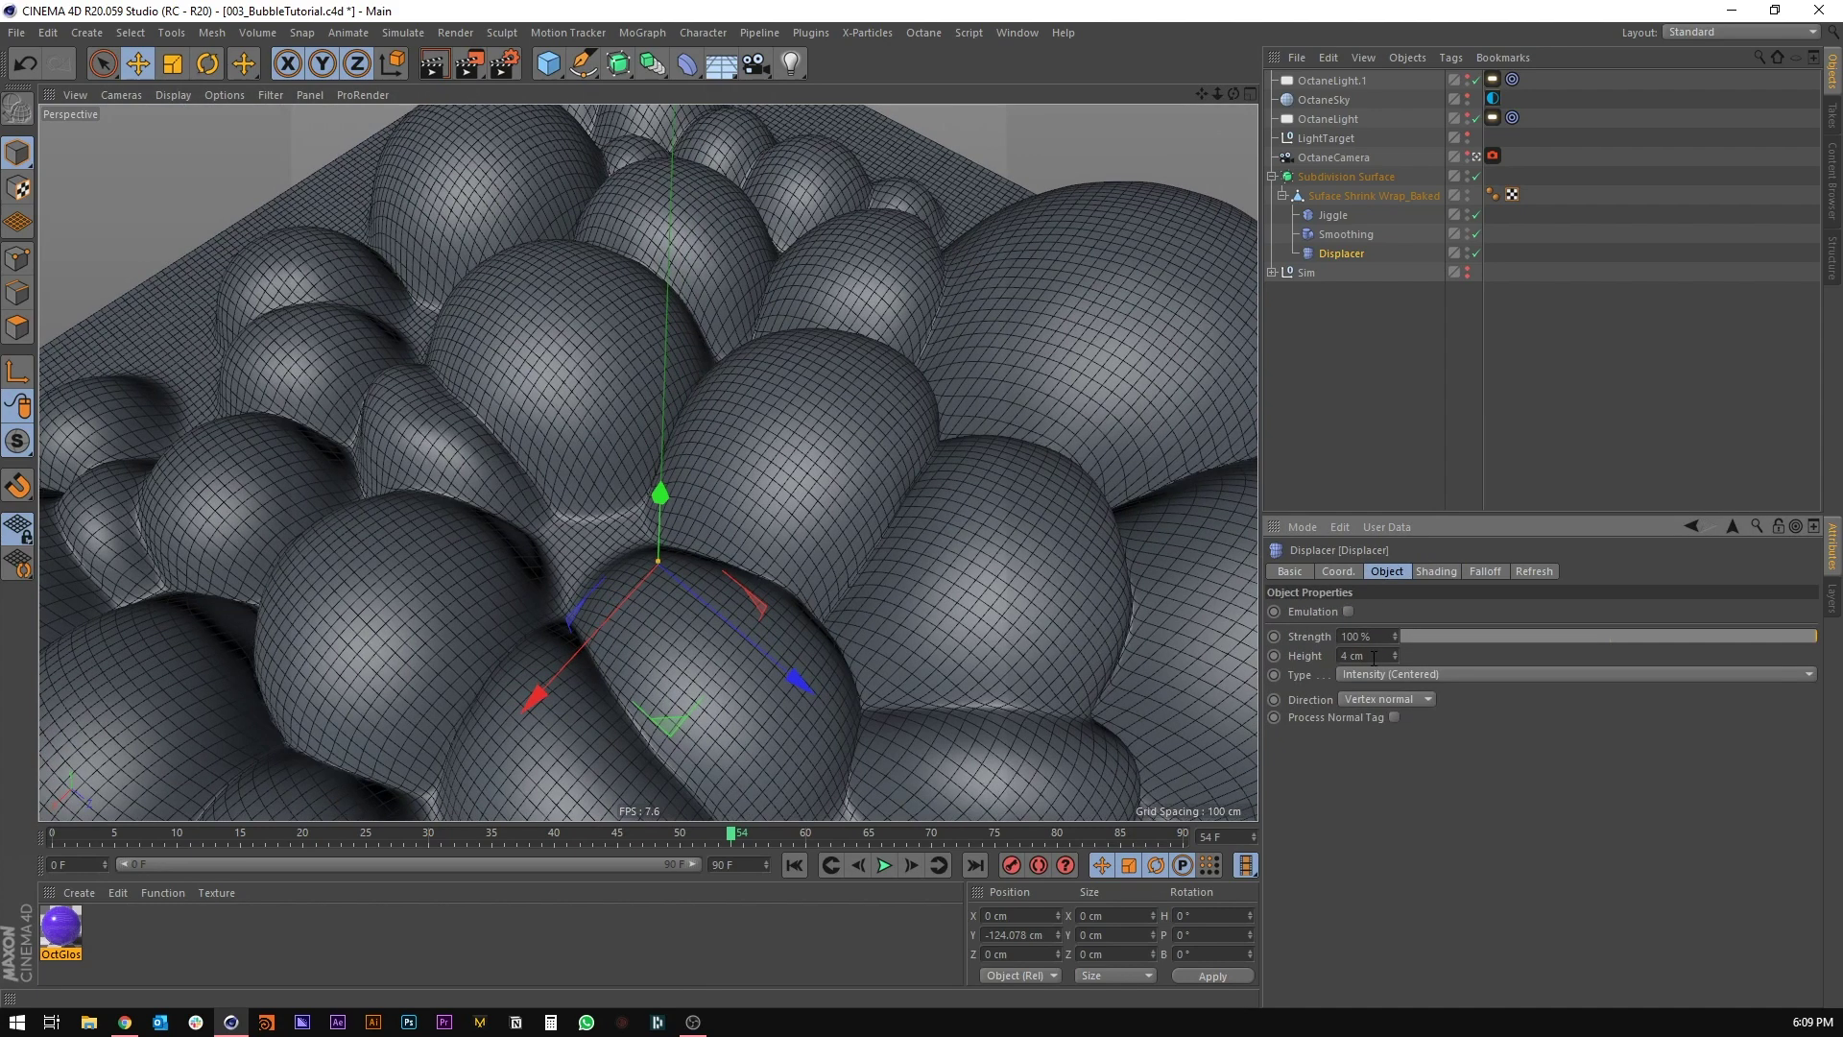
left_click(1319, 403)
left_click_drag(472, 413, 637, 415, "alt")
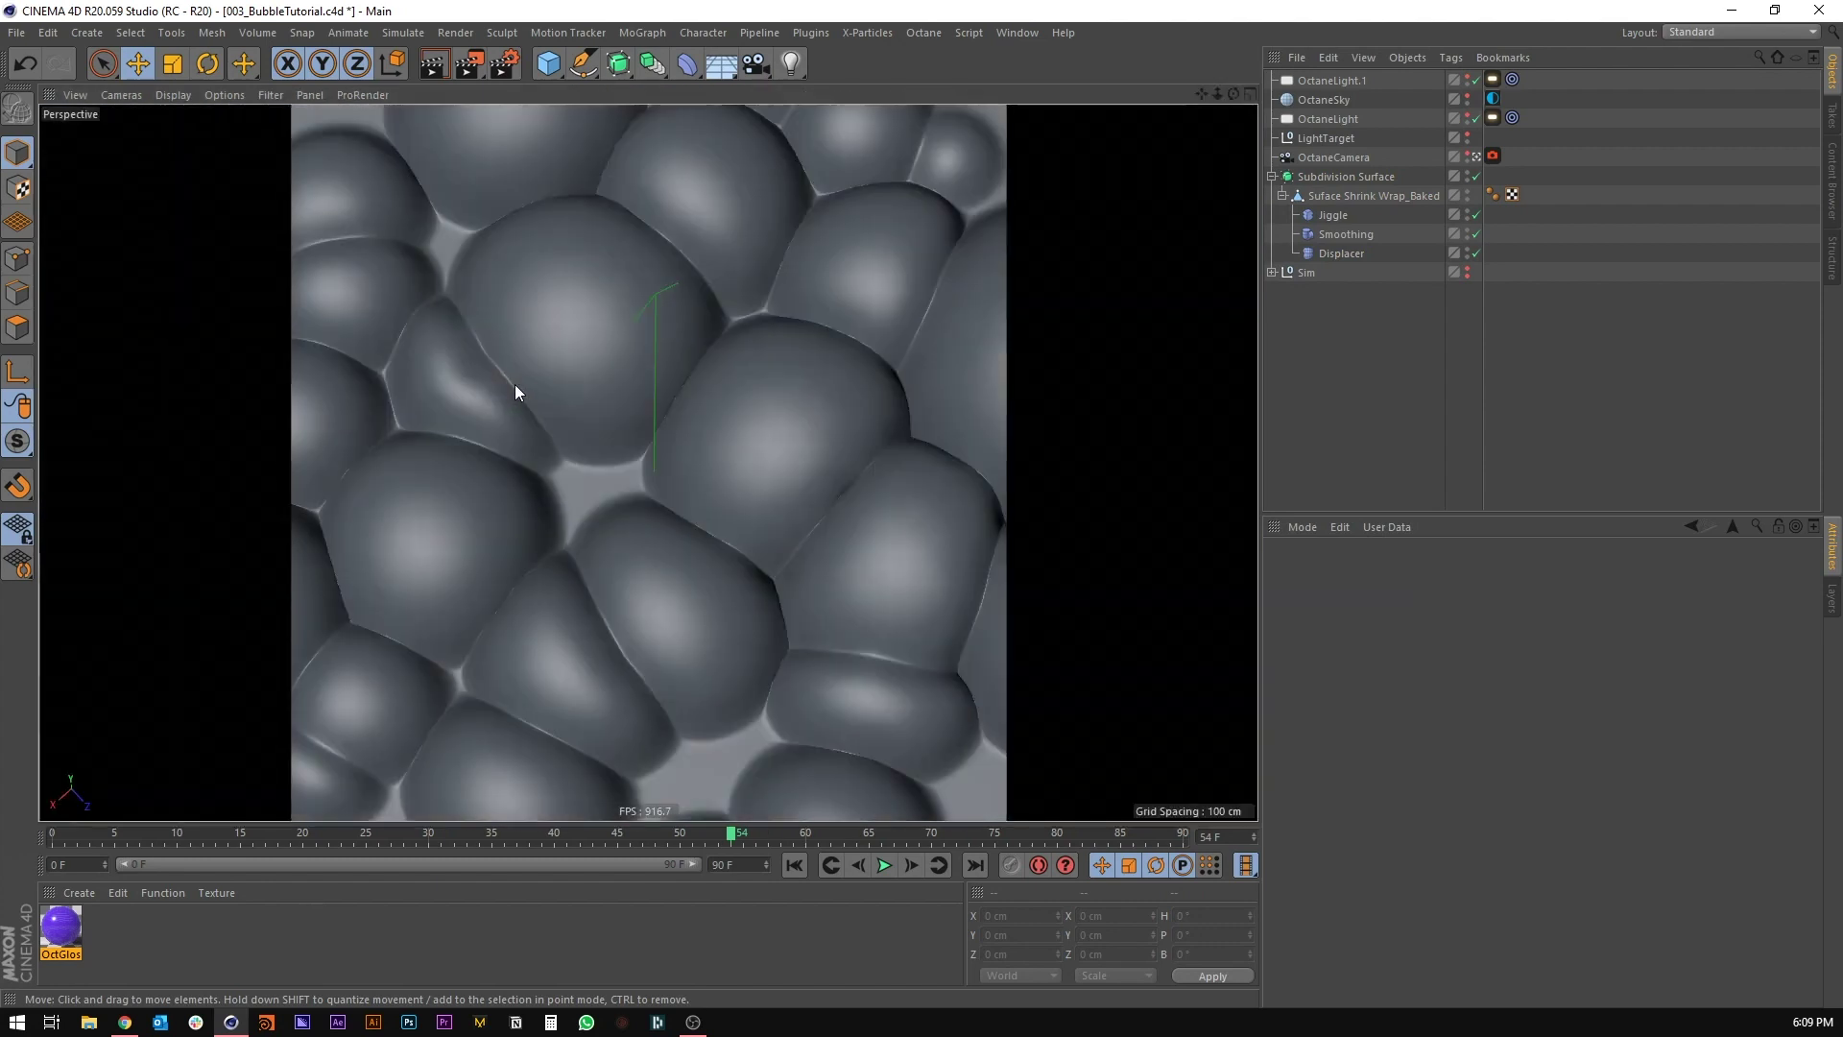
Step: Play the animation from the start, stop it at frame 75 and examine the displaced bubbles up close
left_click(793, 867)
left_click(884, 865)
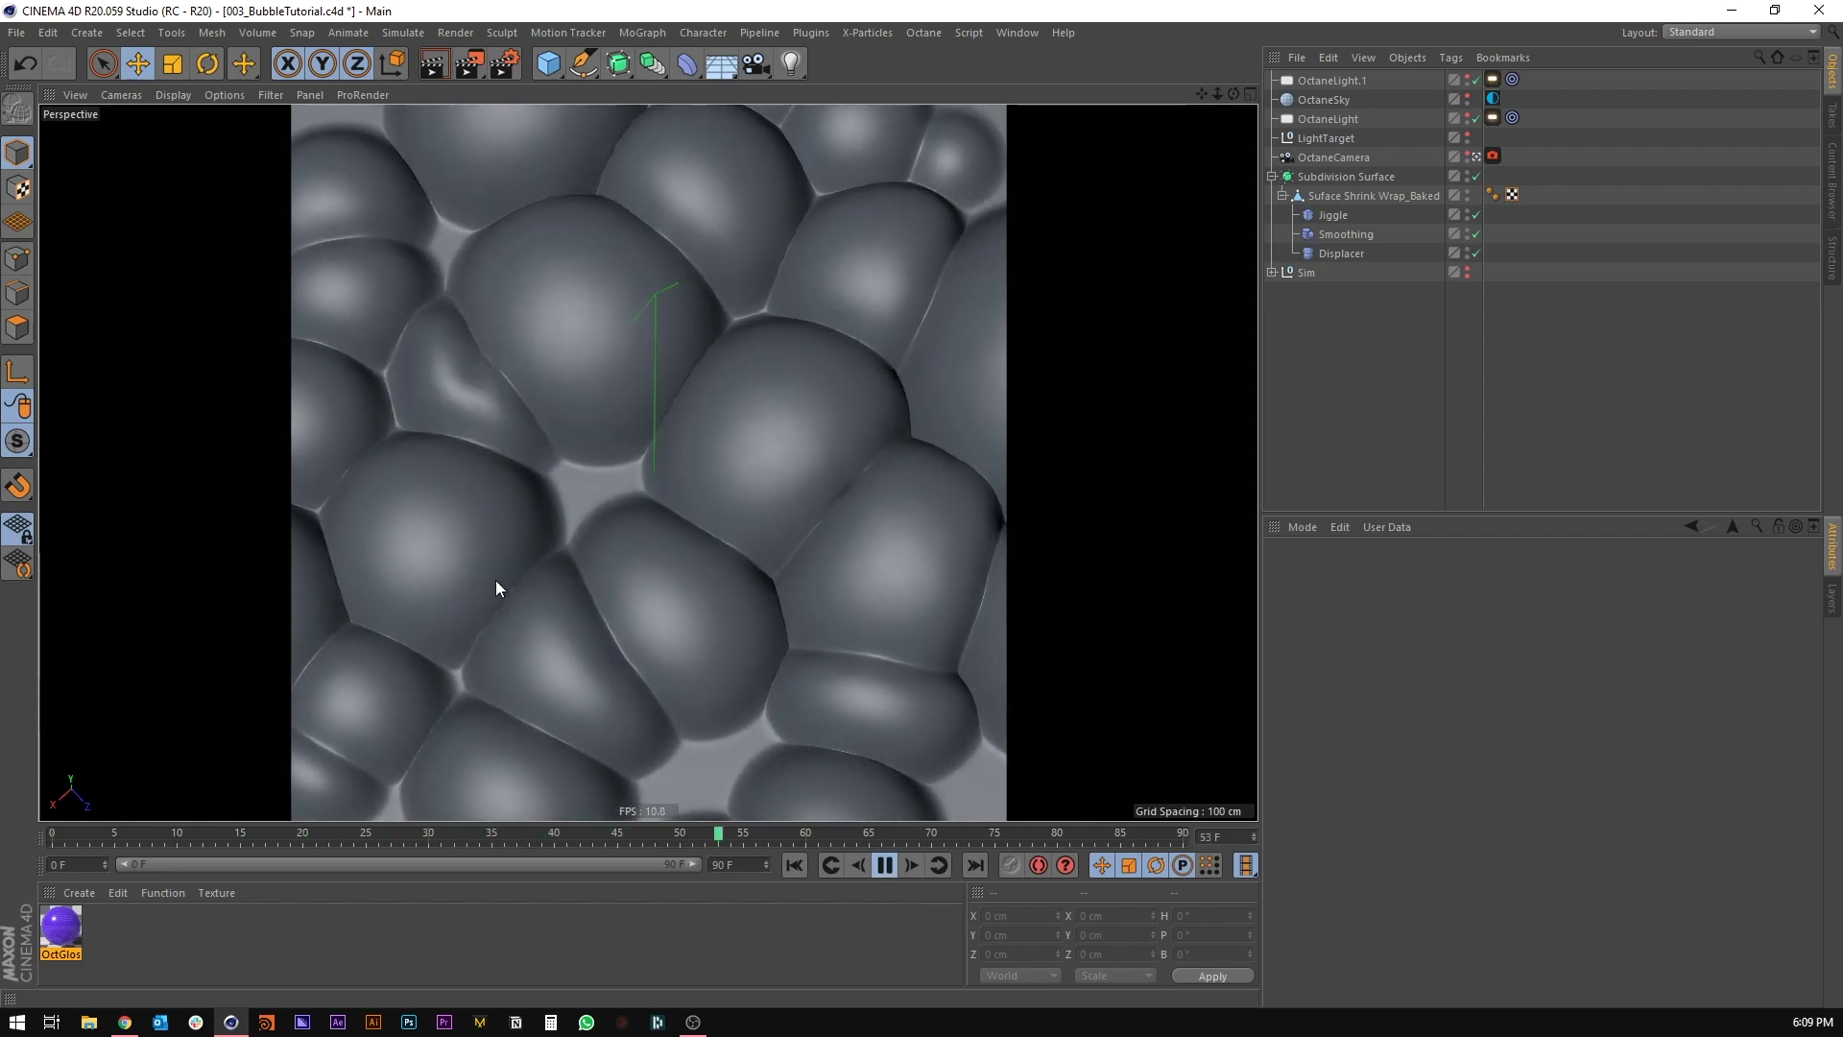
left_click(884, 865)
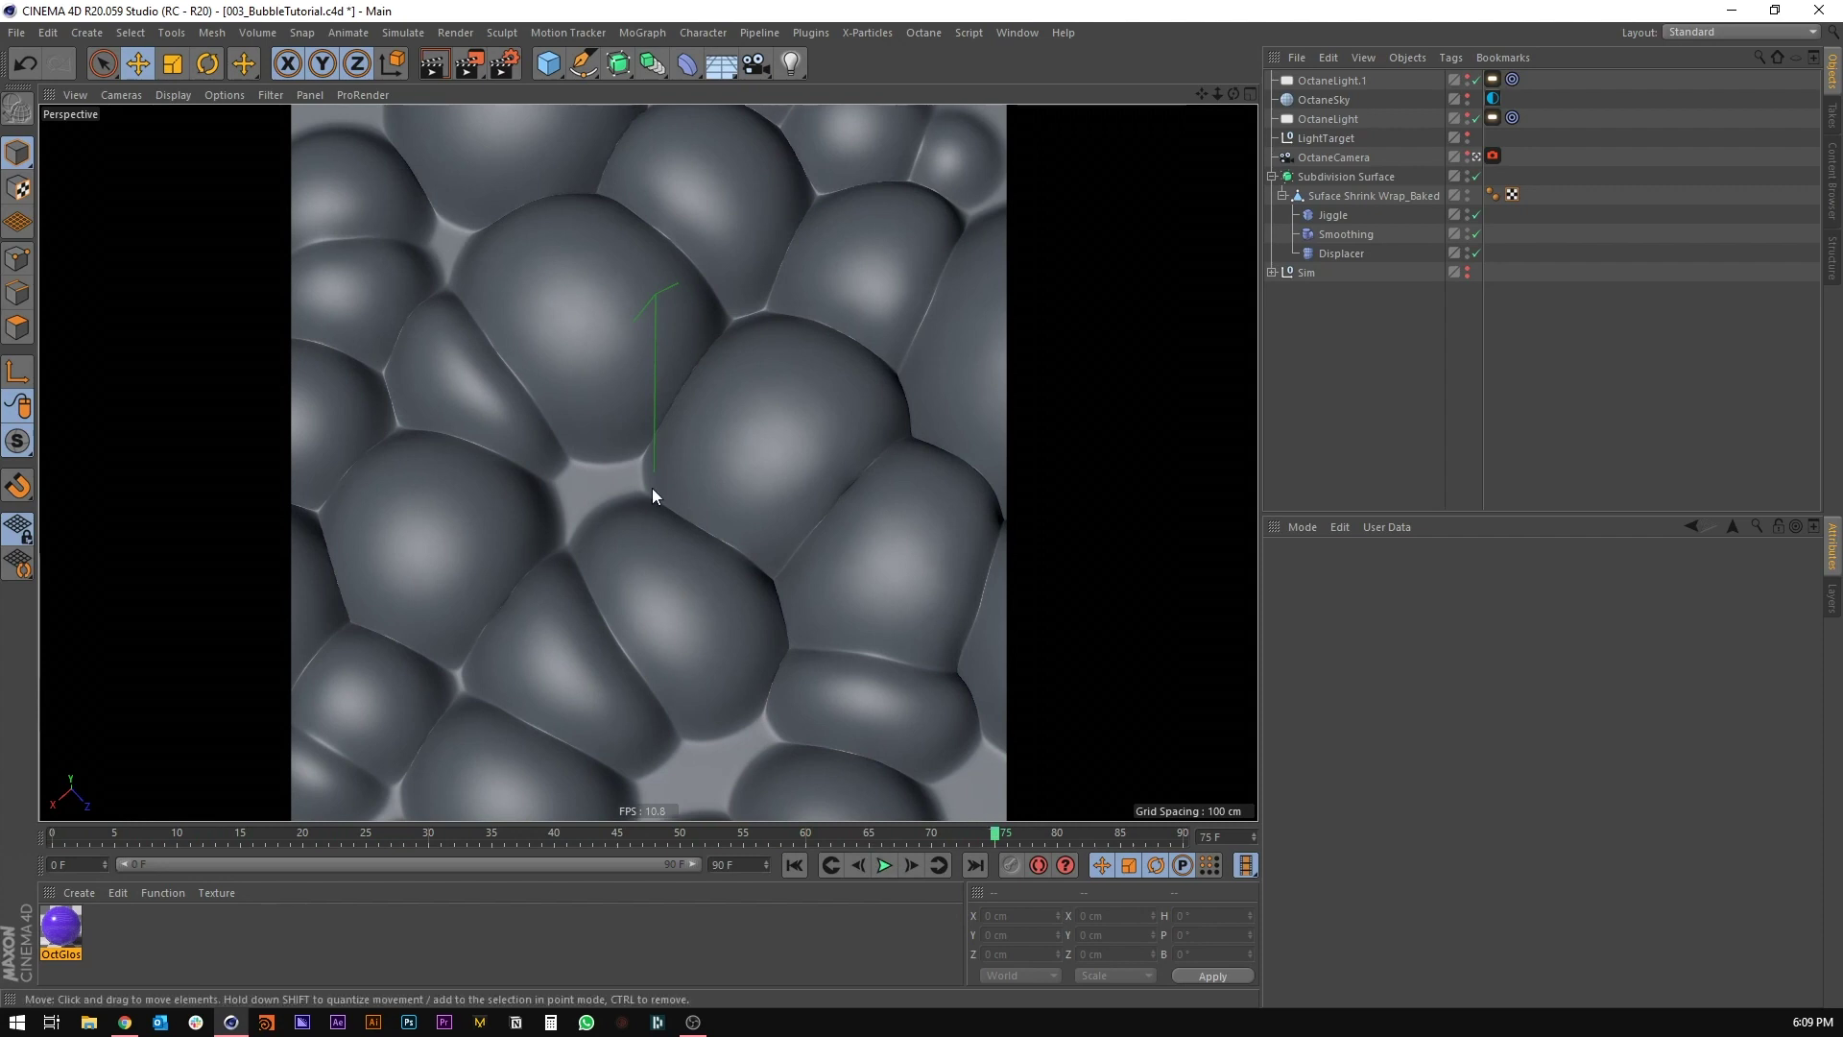
left_click_drag(698, 391, 636, 449, "alt")
scroll(658, 326, "up", 4)
left_click_drag(658, 327, 672, 461, "alt")
scroll(672, 357, "down", 3)
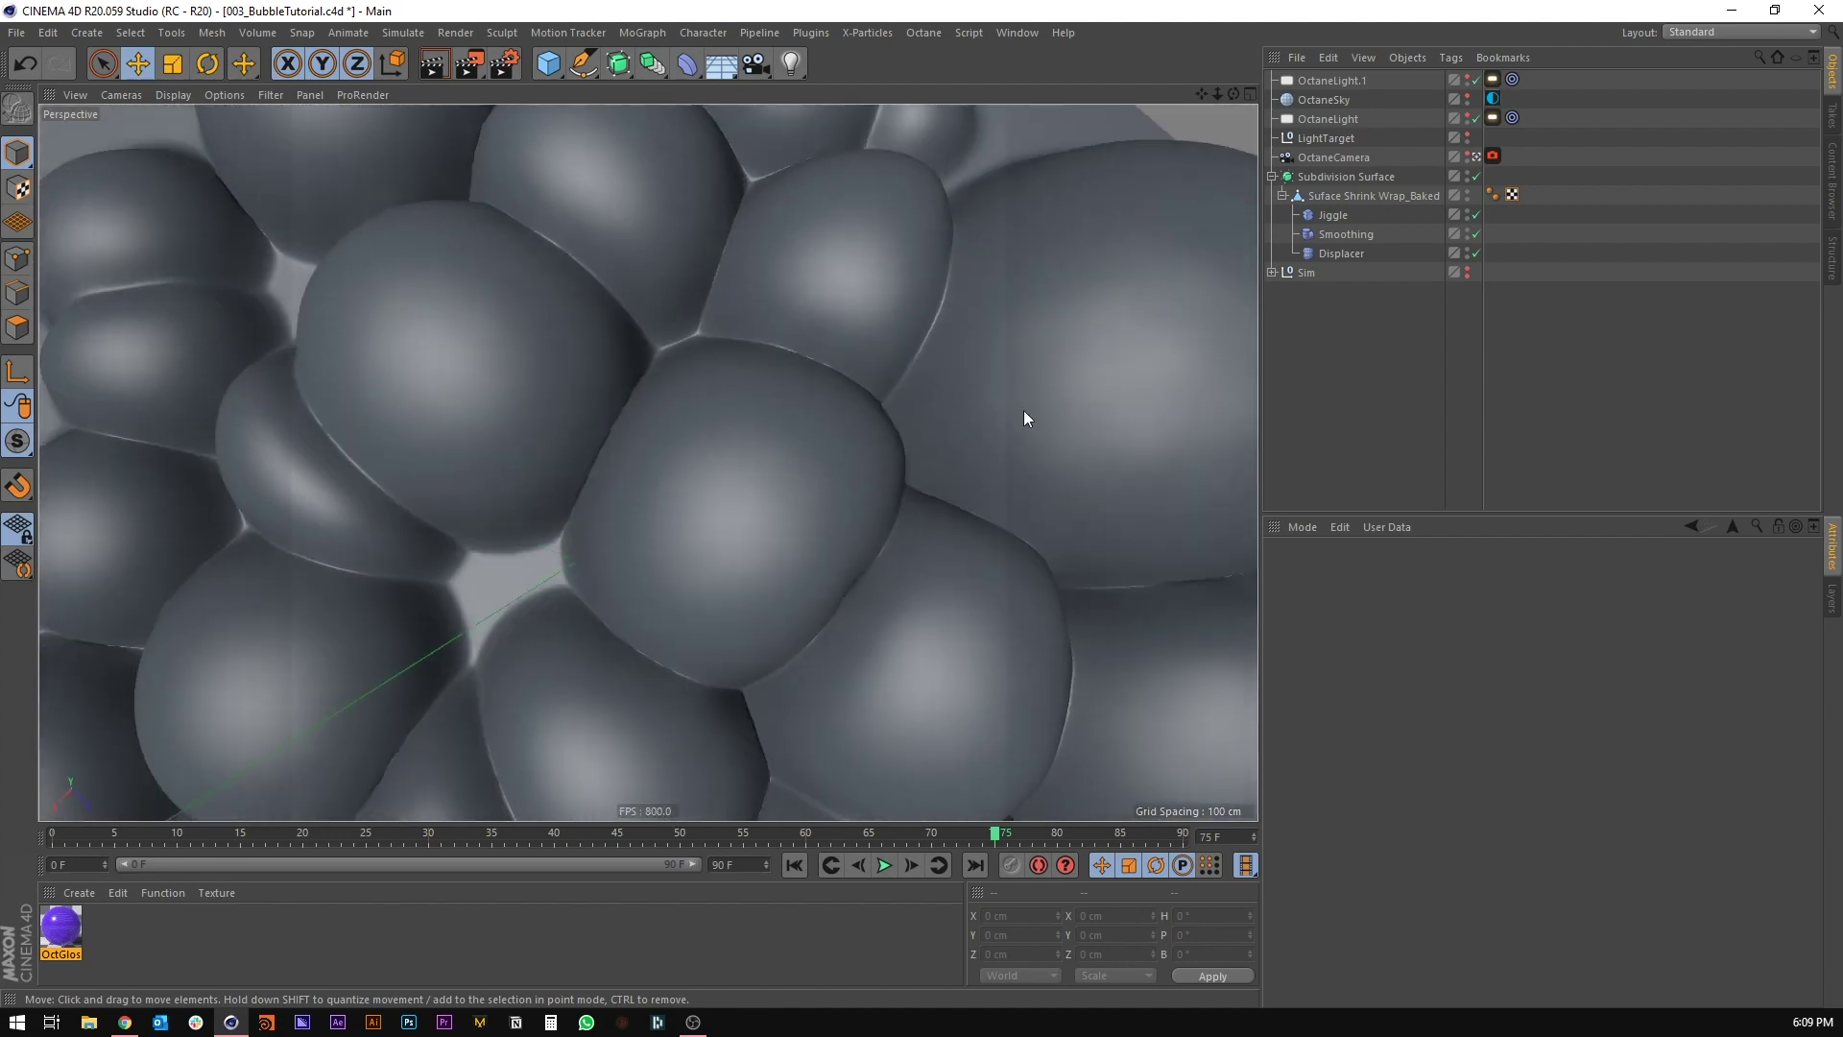
Step: Move the Displacer above the Smoothing deformer and raise its height to 6 cm
left_click(1332, 253)
left_click_drag(1333, 253, 1345, 234)
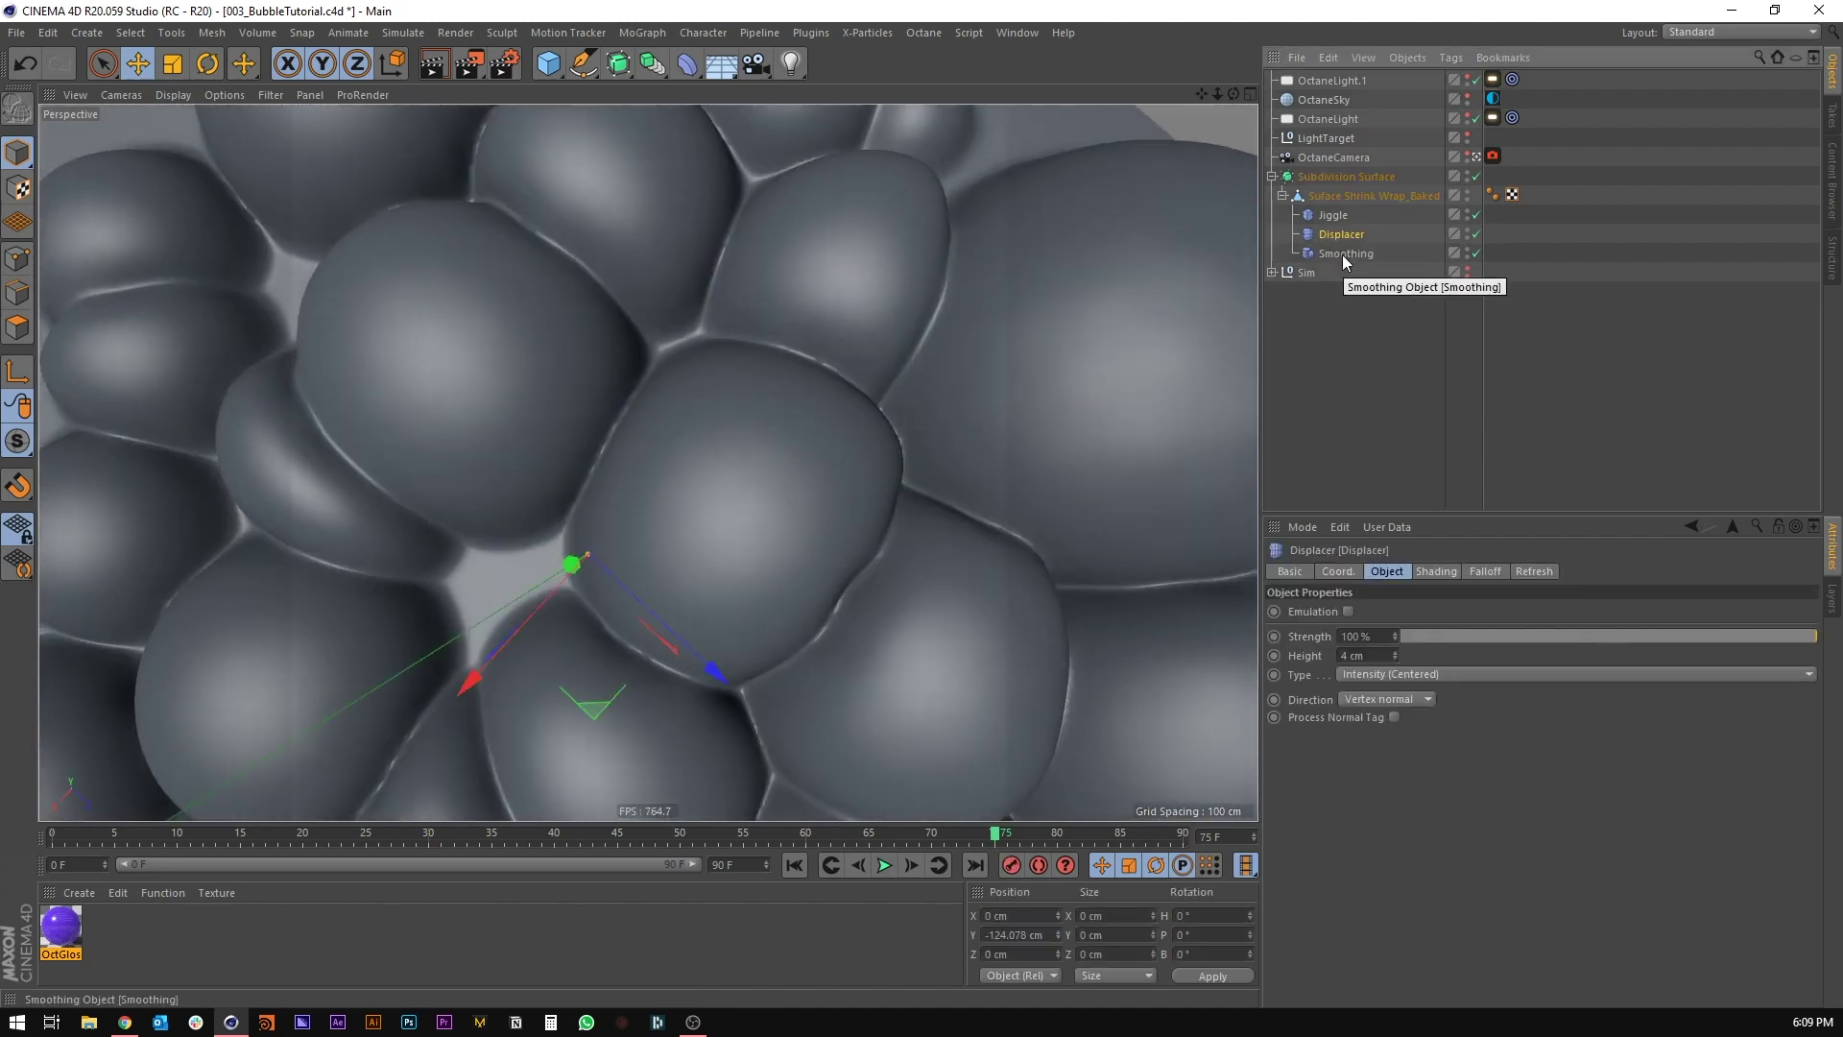
scroll(1377, 654, "up", 2)
Step: Set the Smoothing deformer's iterations to 8 and check the softened creases between the bubbles
left_click(1361, 252)
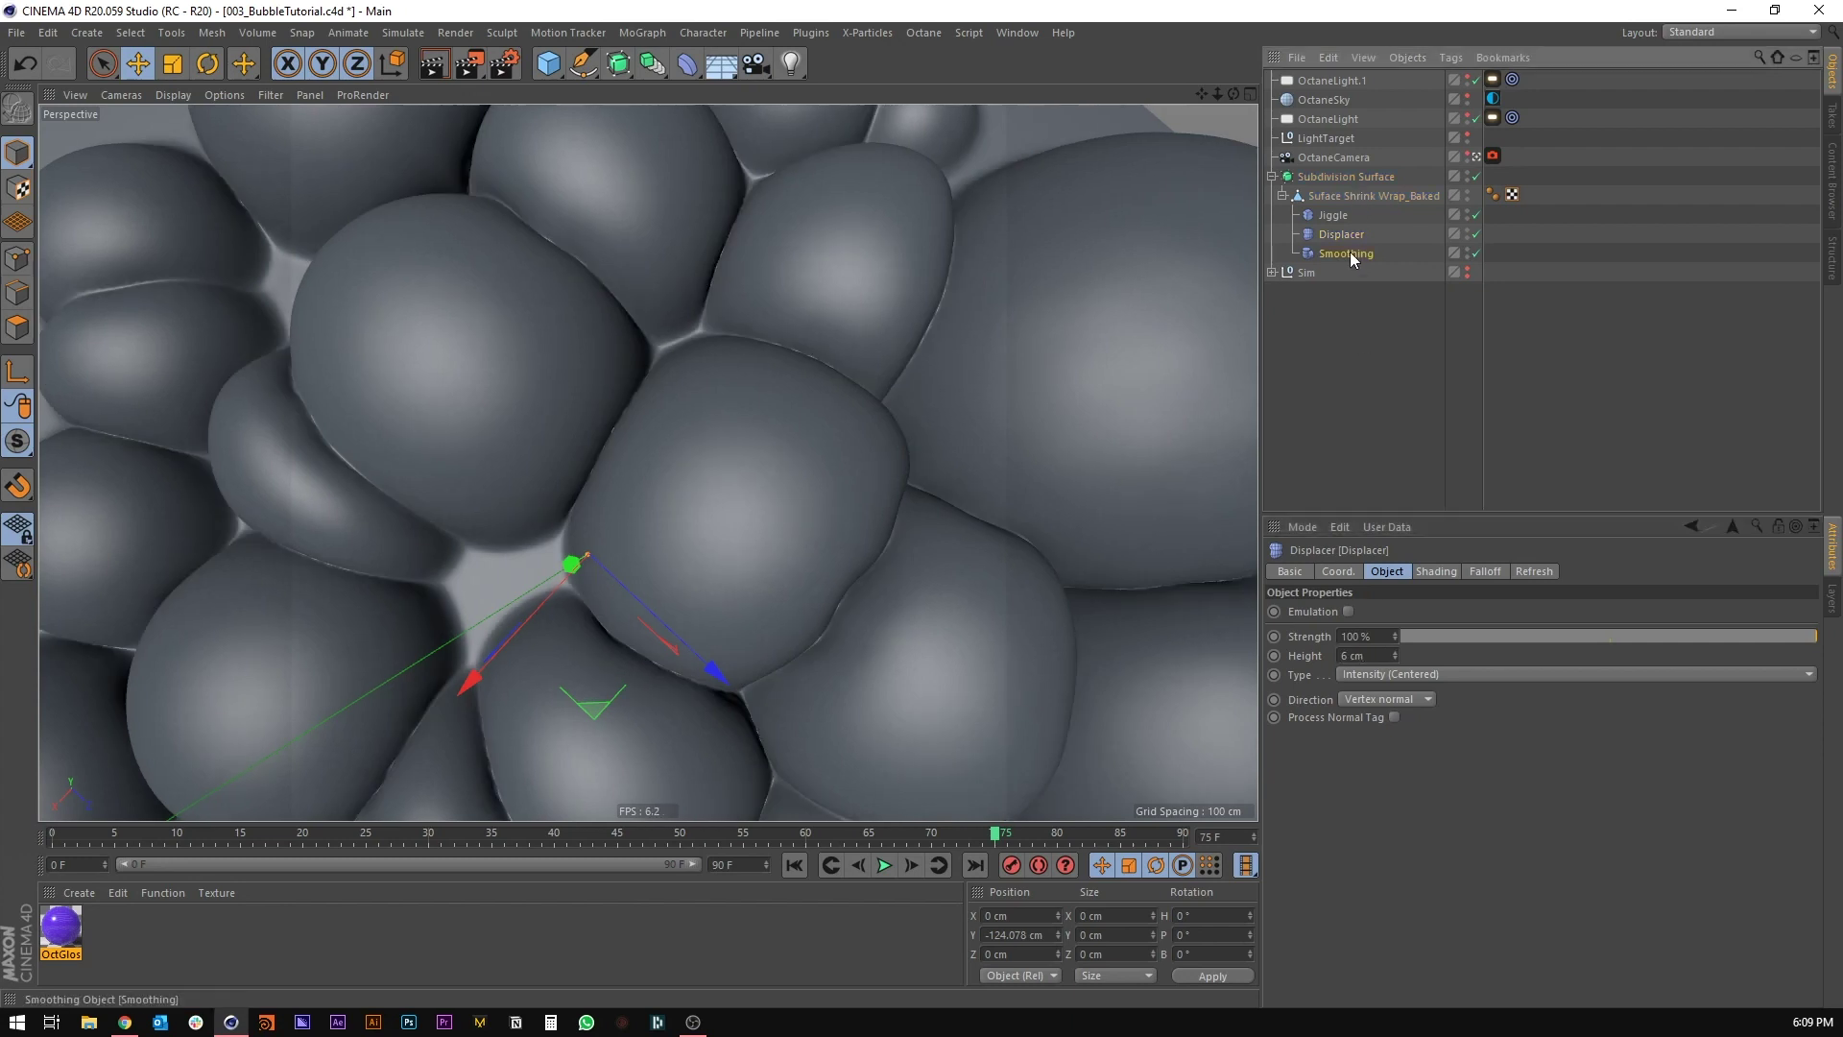
scroll(1411, 688, "up", 2)
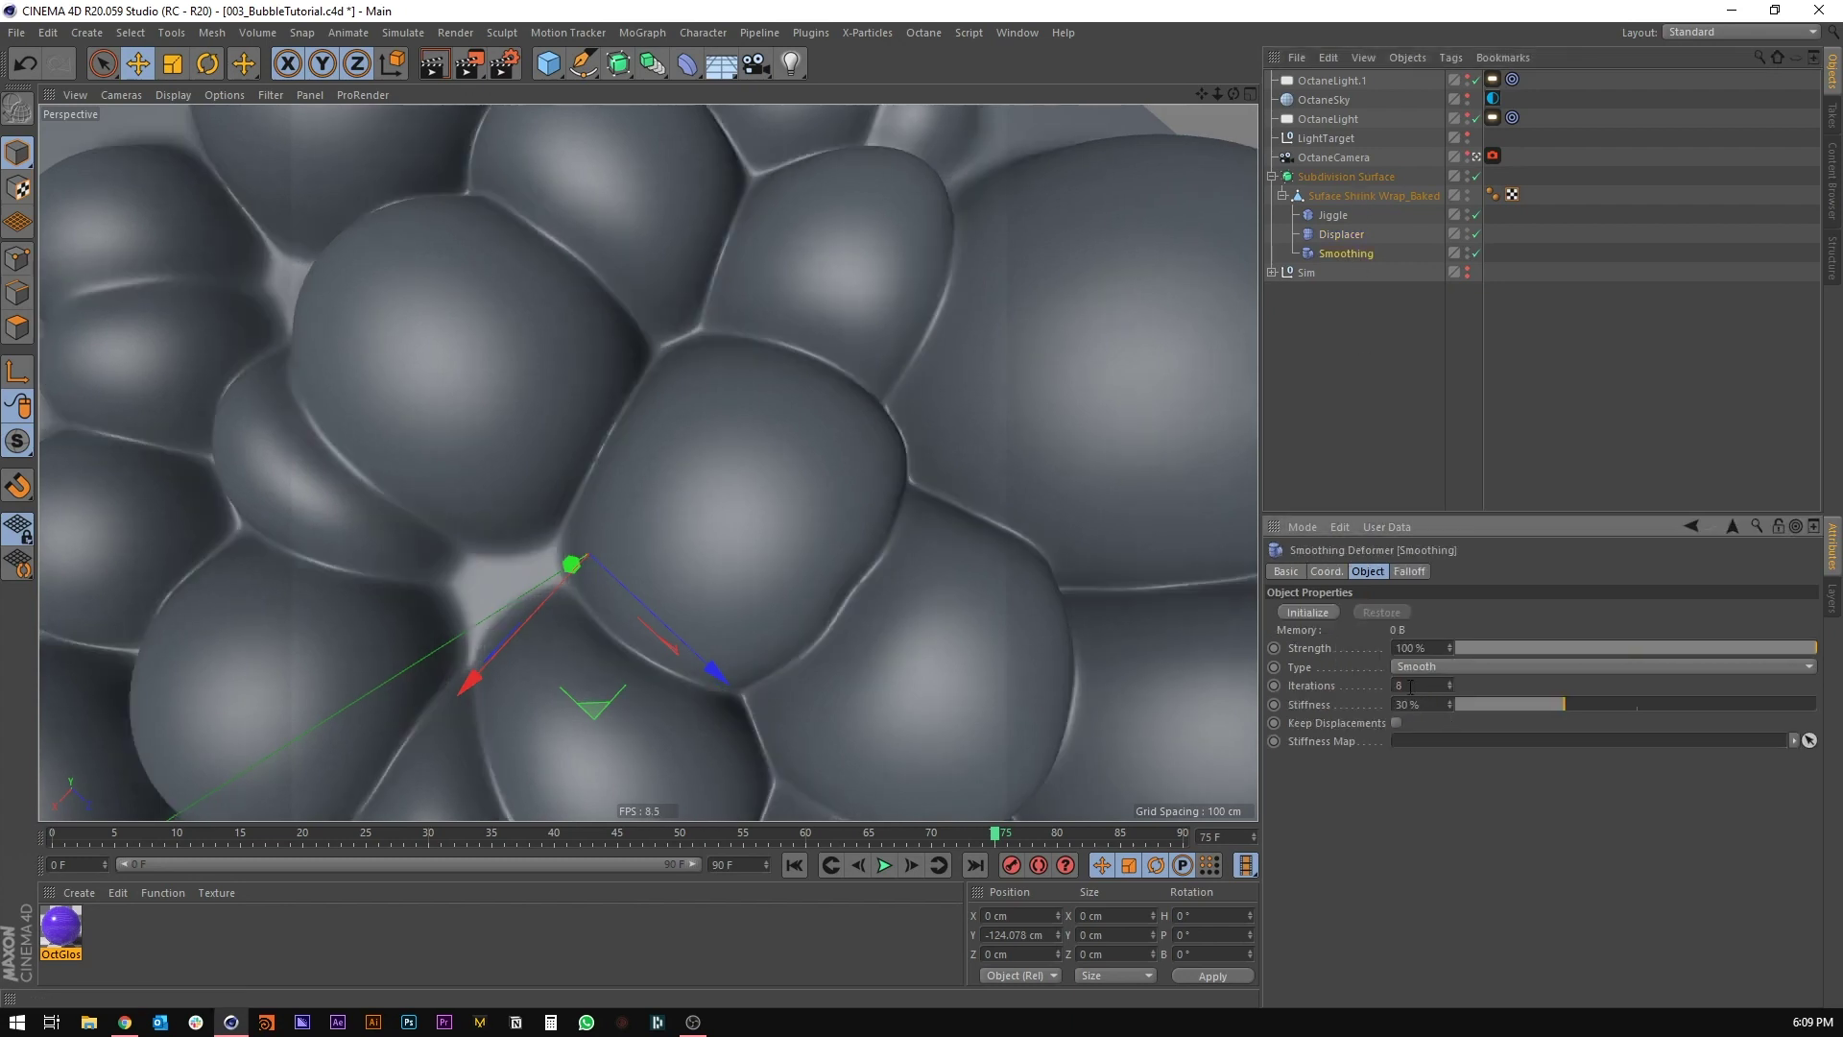
left_click_drag(600, 360, 621, 453, "alt")
scroll(591, 279, "down", 5)
scroll(546, 342, "up", 4)
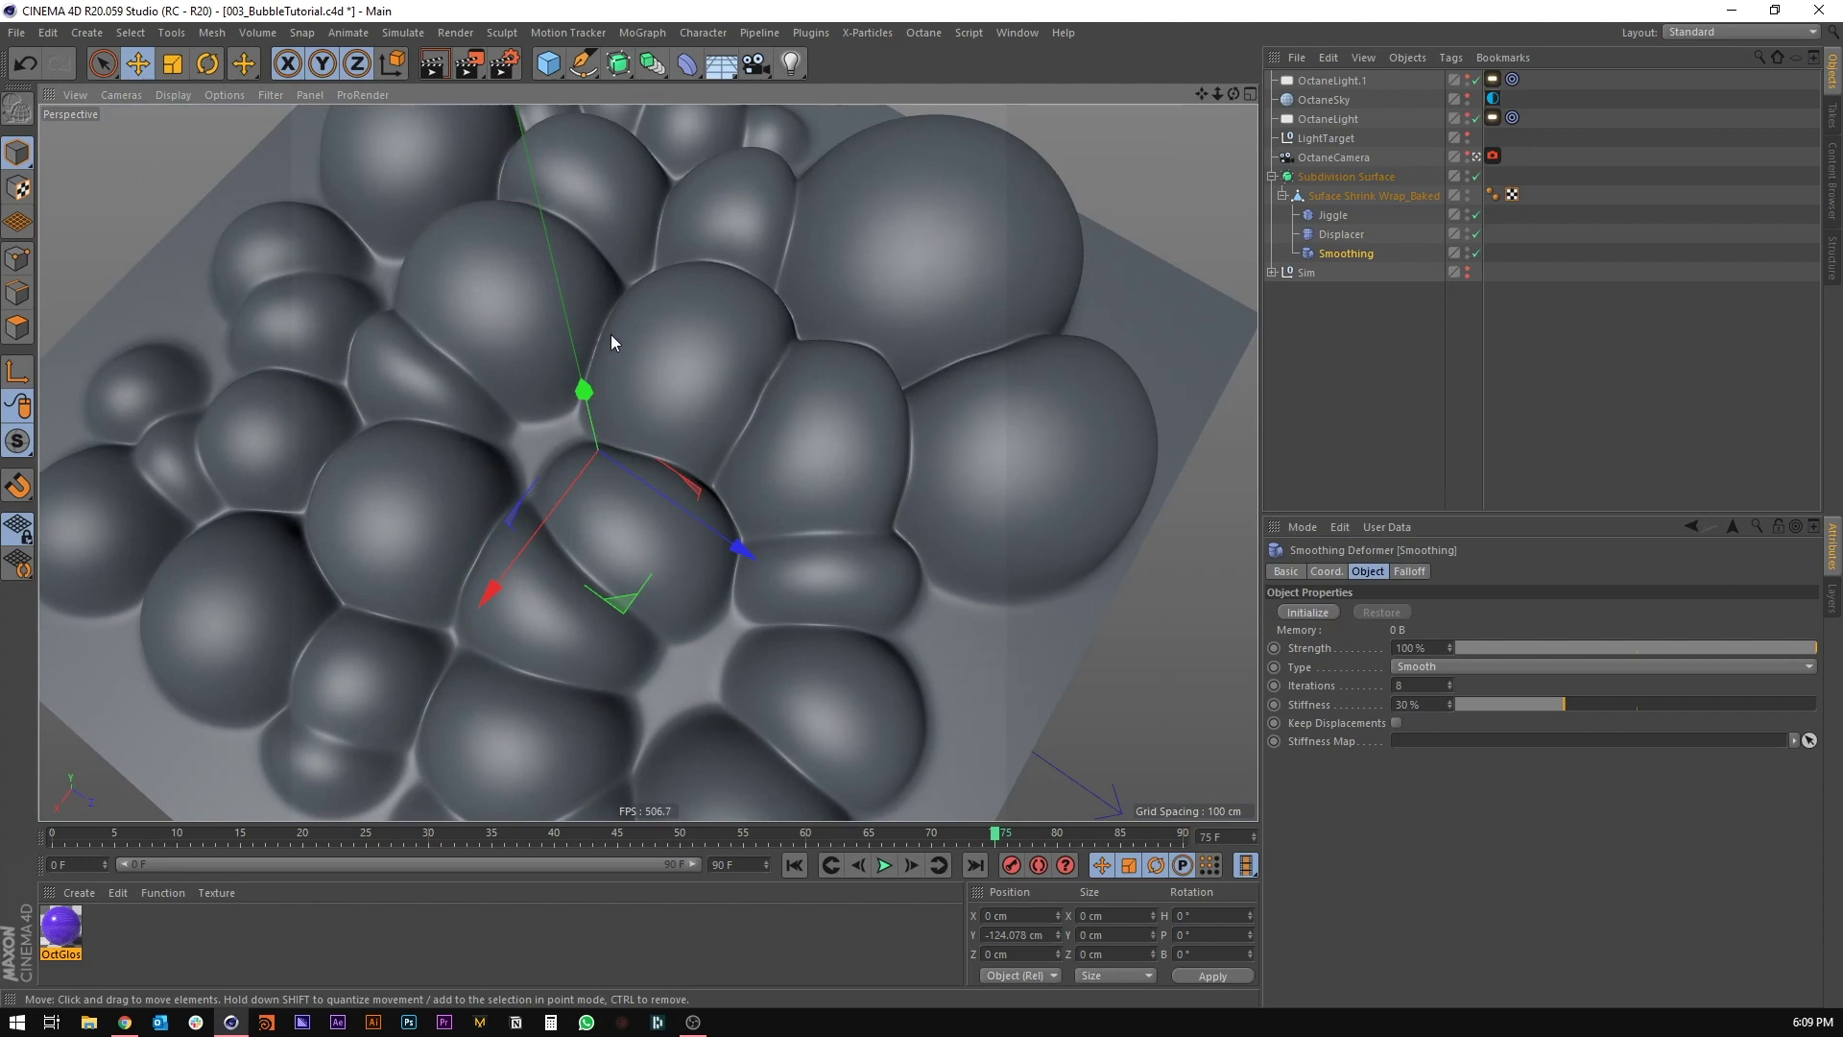
Step: Select the Displacer and examine the puffed-up bubbles up close and from lower angles
left_click(1506, 366)
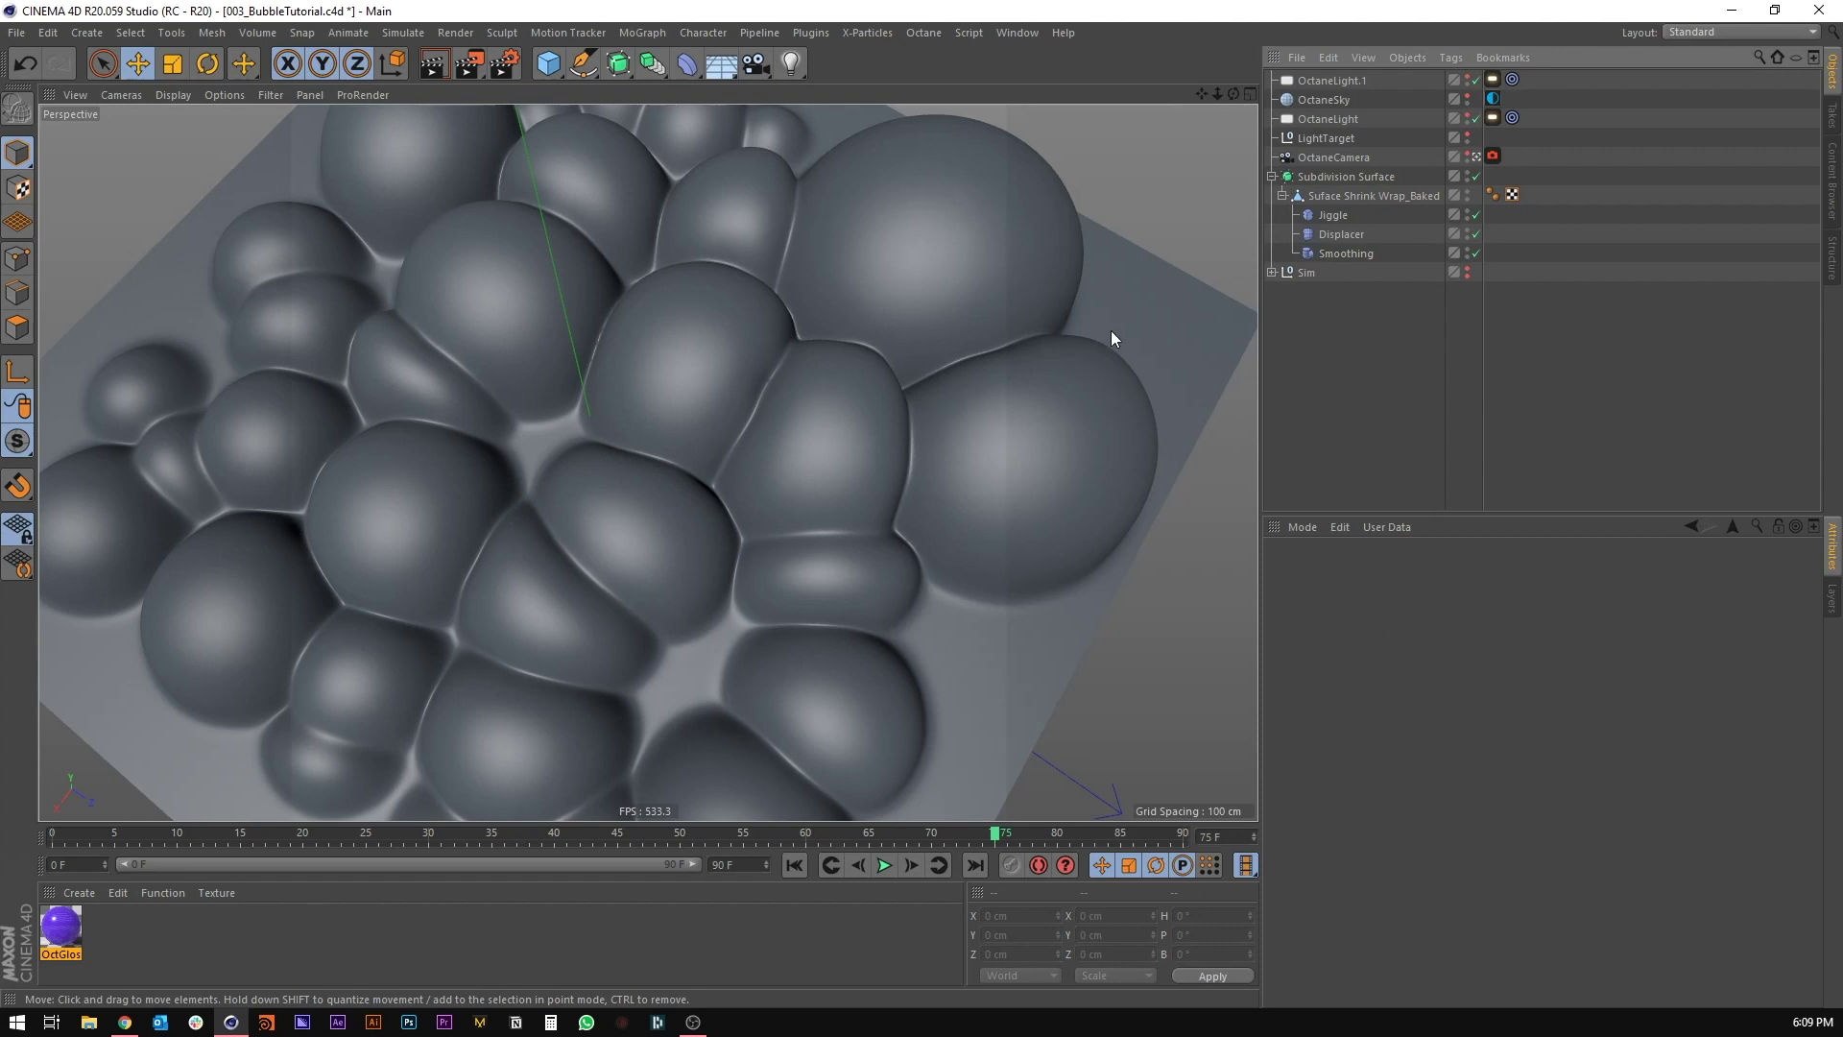
left_click(1344, 234)
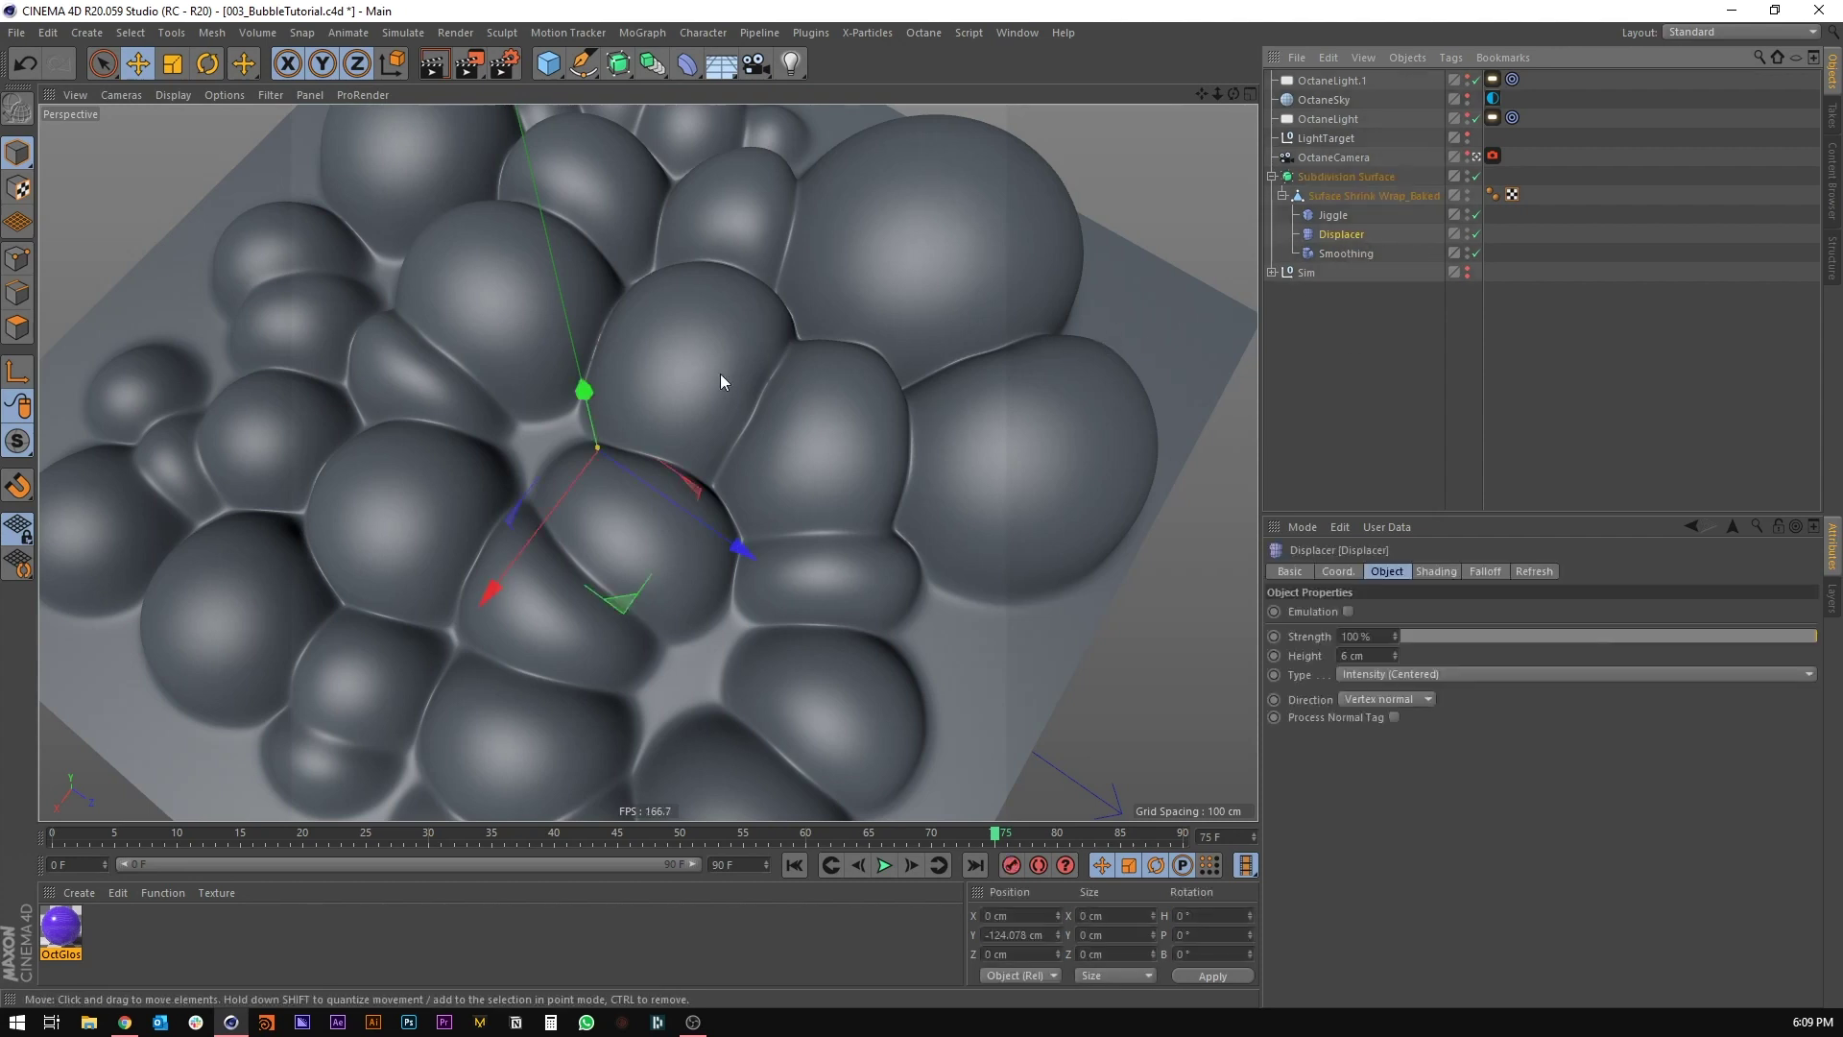
scroll(700, 360, "up", 2)
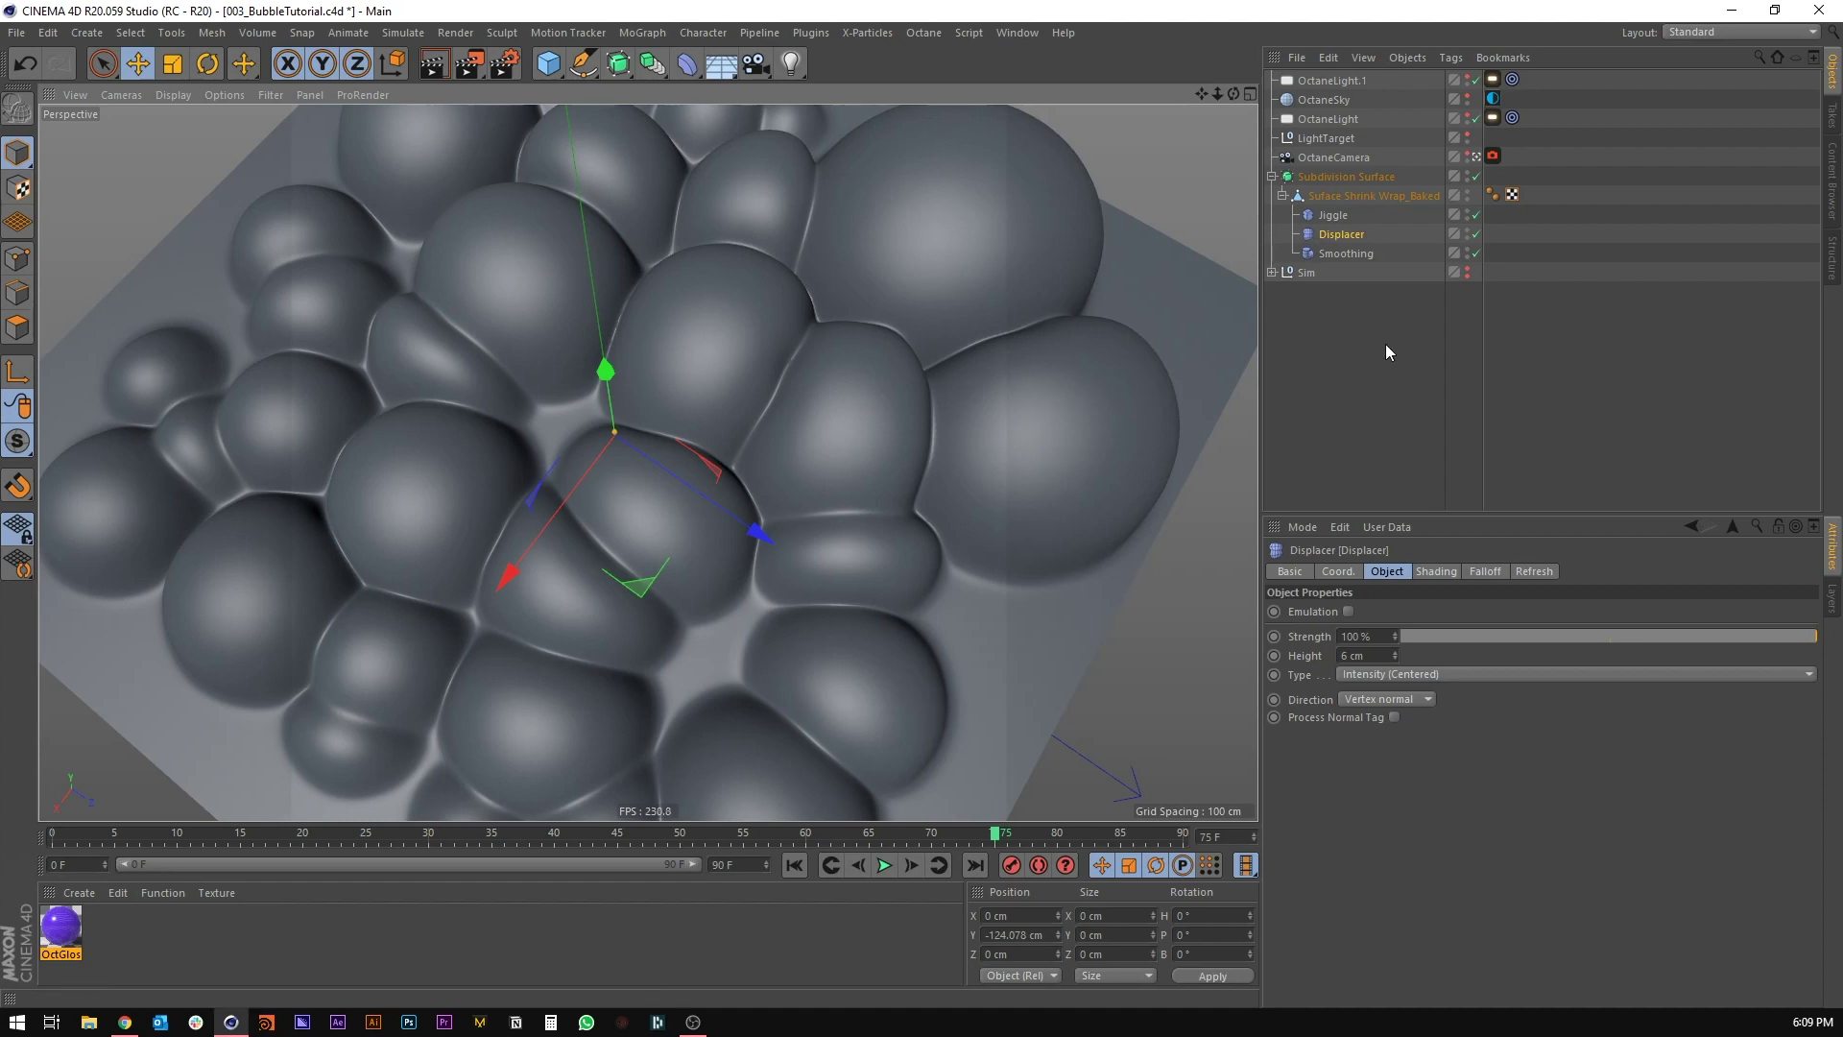
scroll(624, 278, "up", 5)
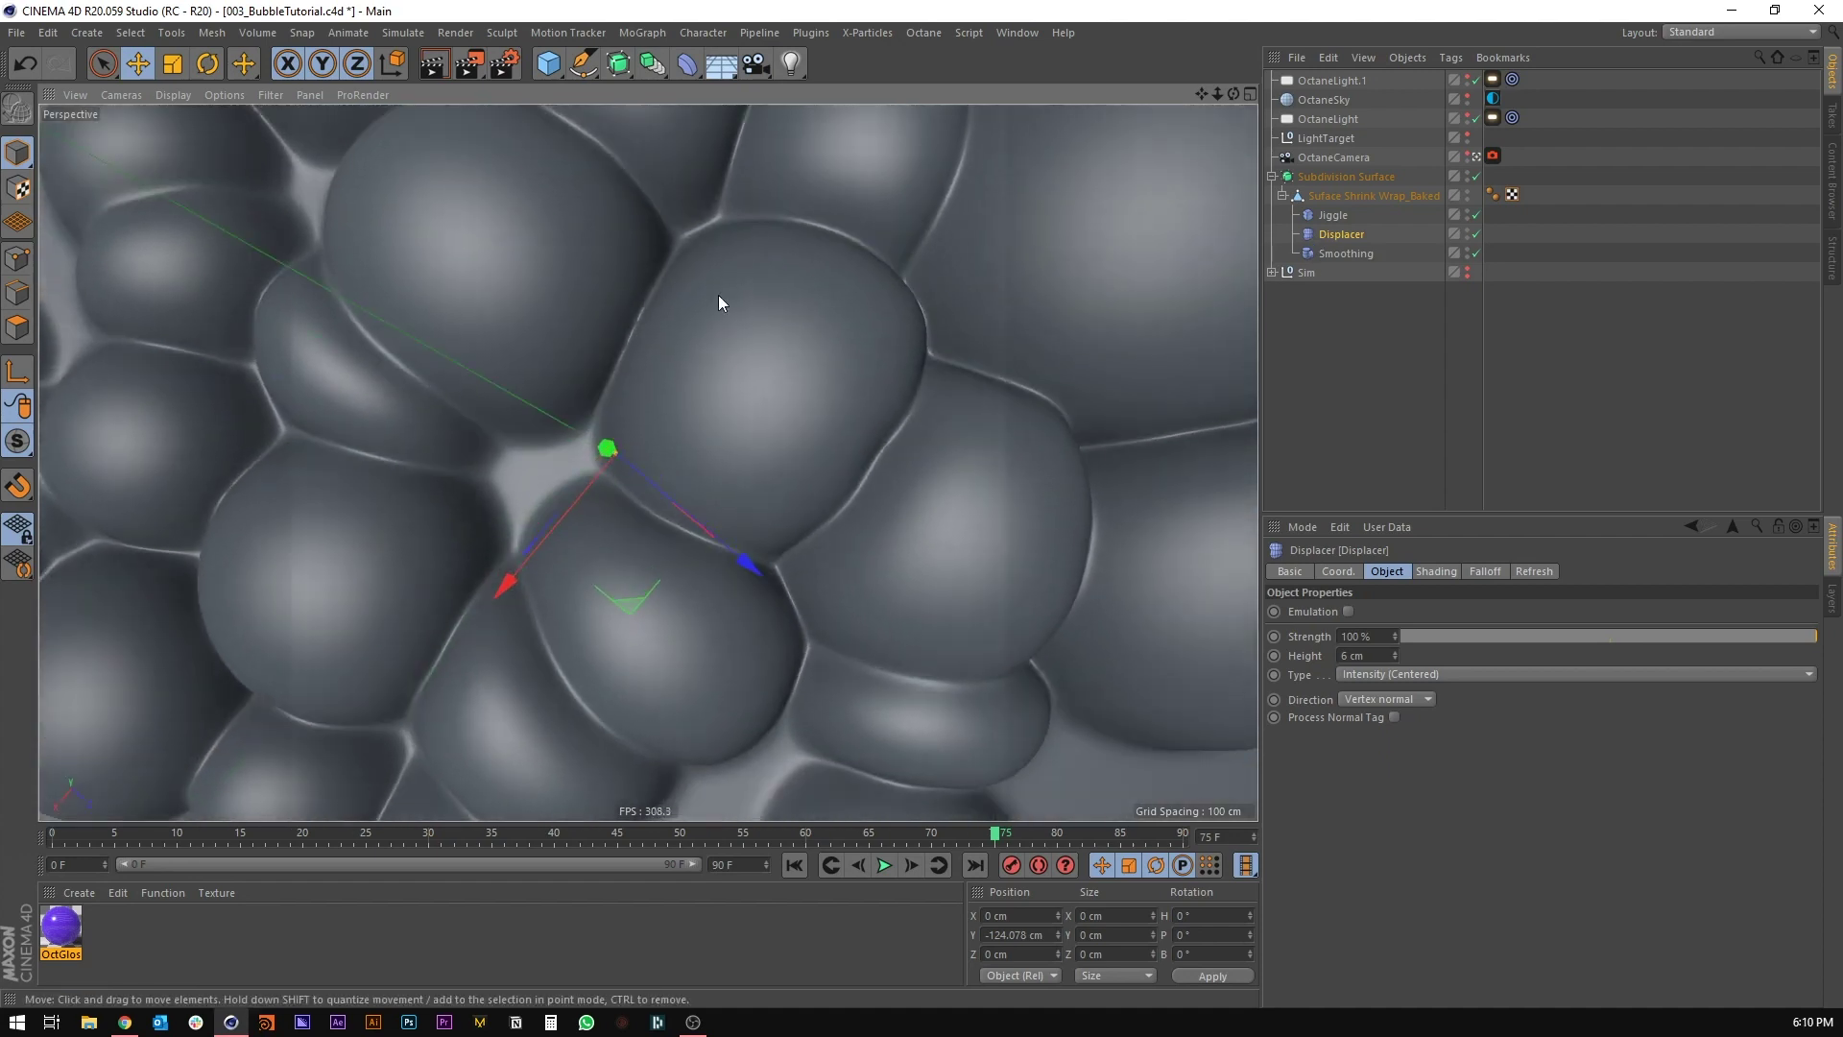
middle_click_drag(848, 459, 736, 413, "alt")
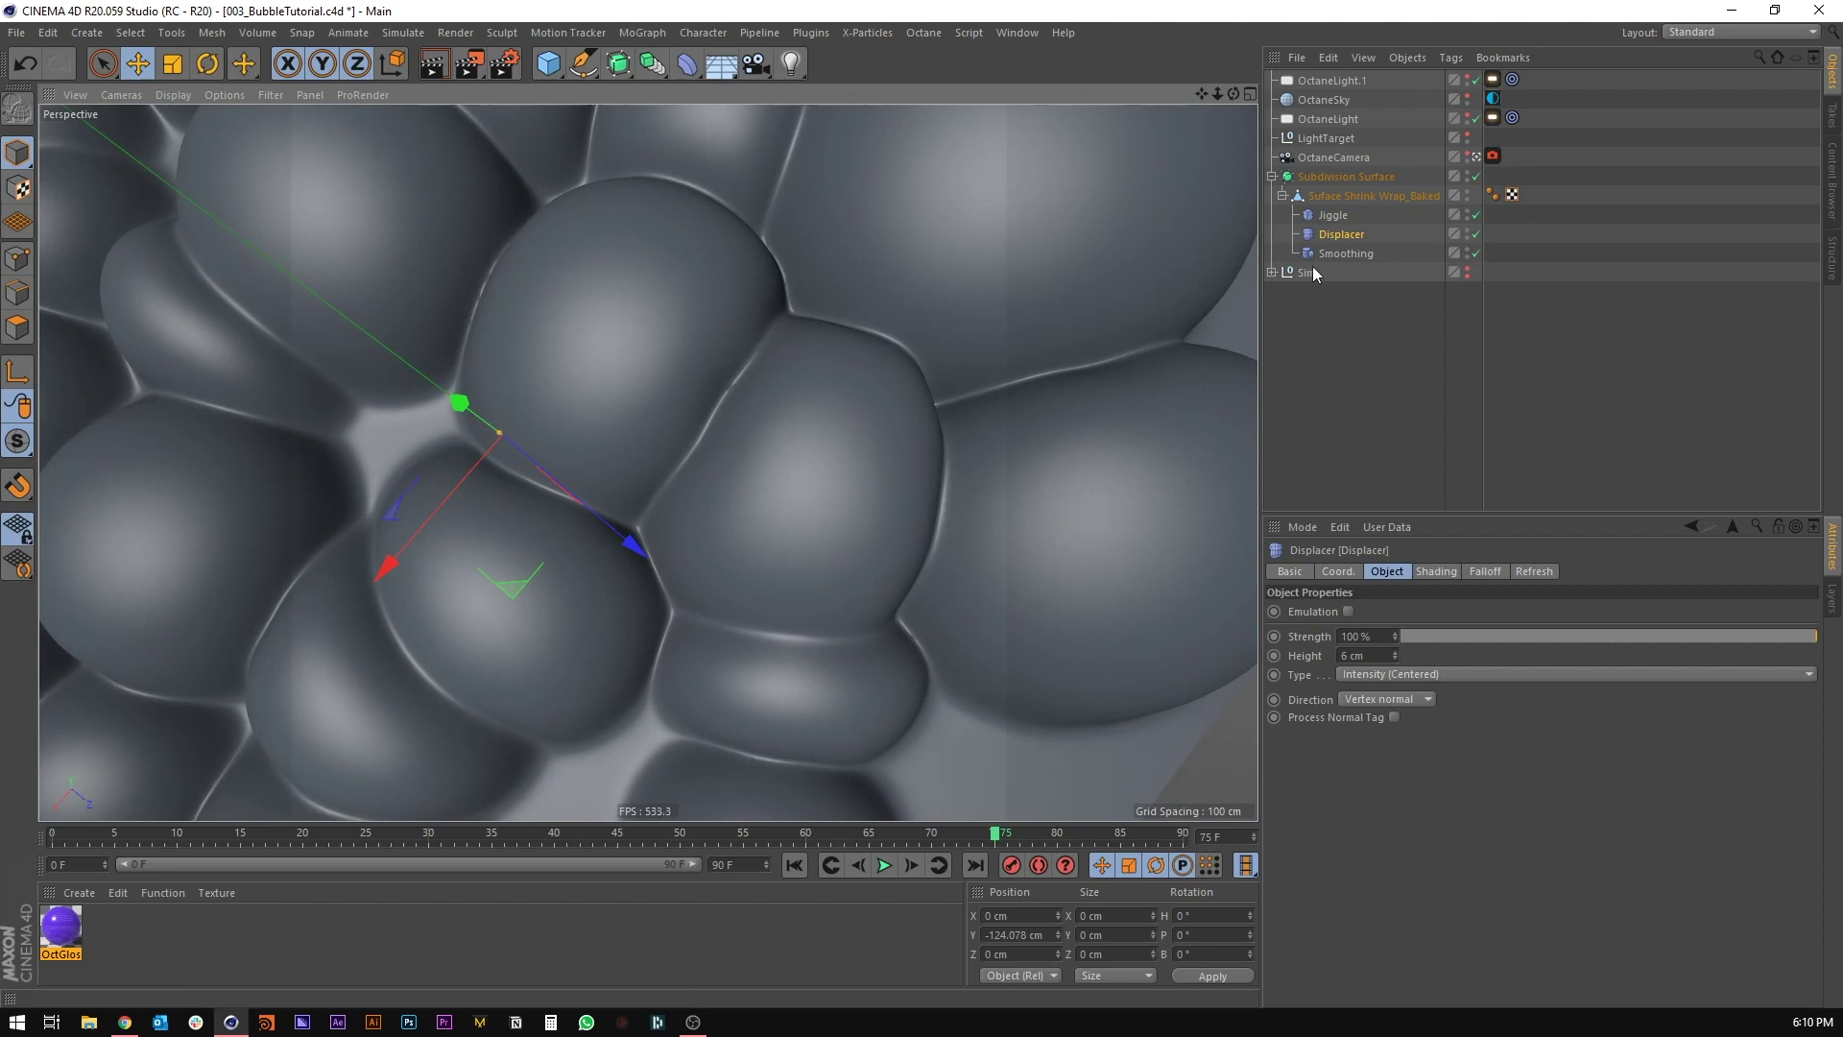
left_click_drag(580, 401, 621, 316, "alt")
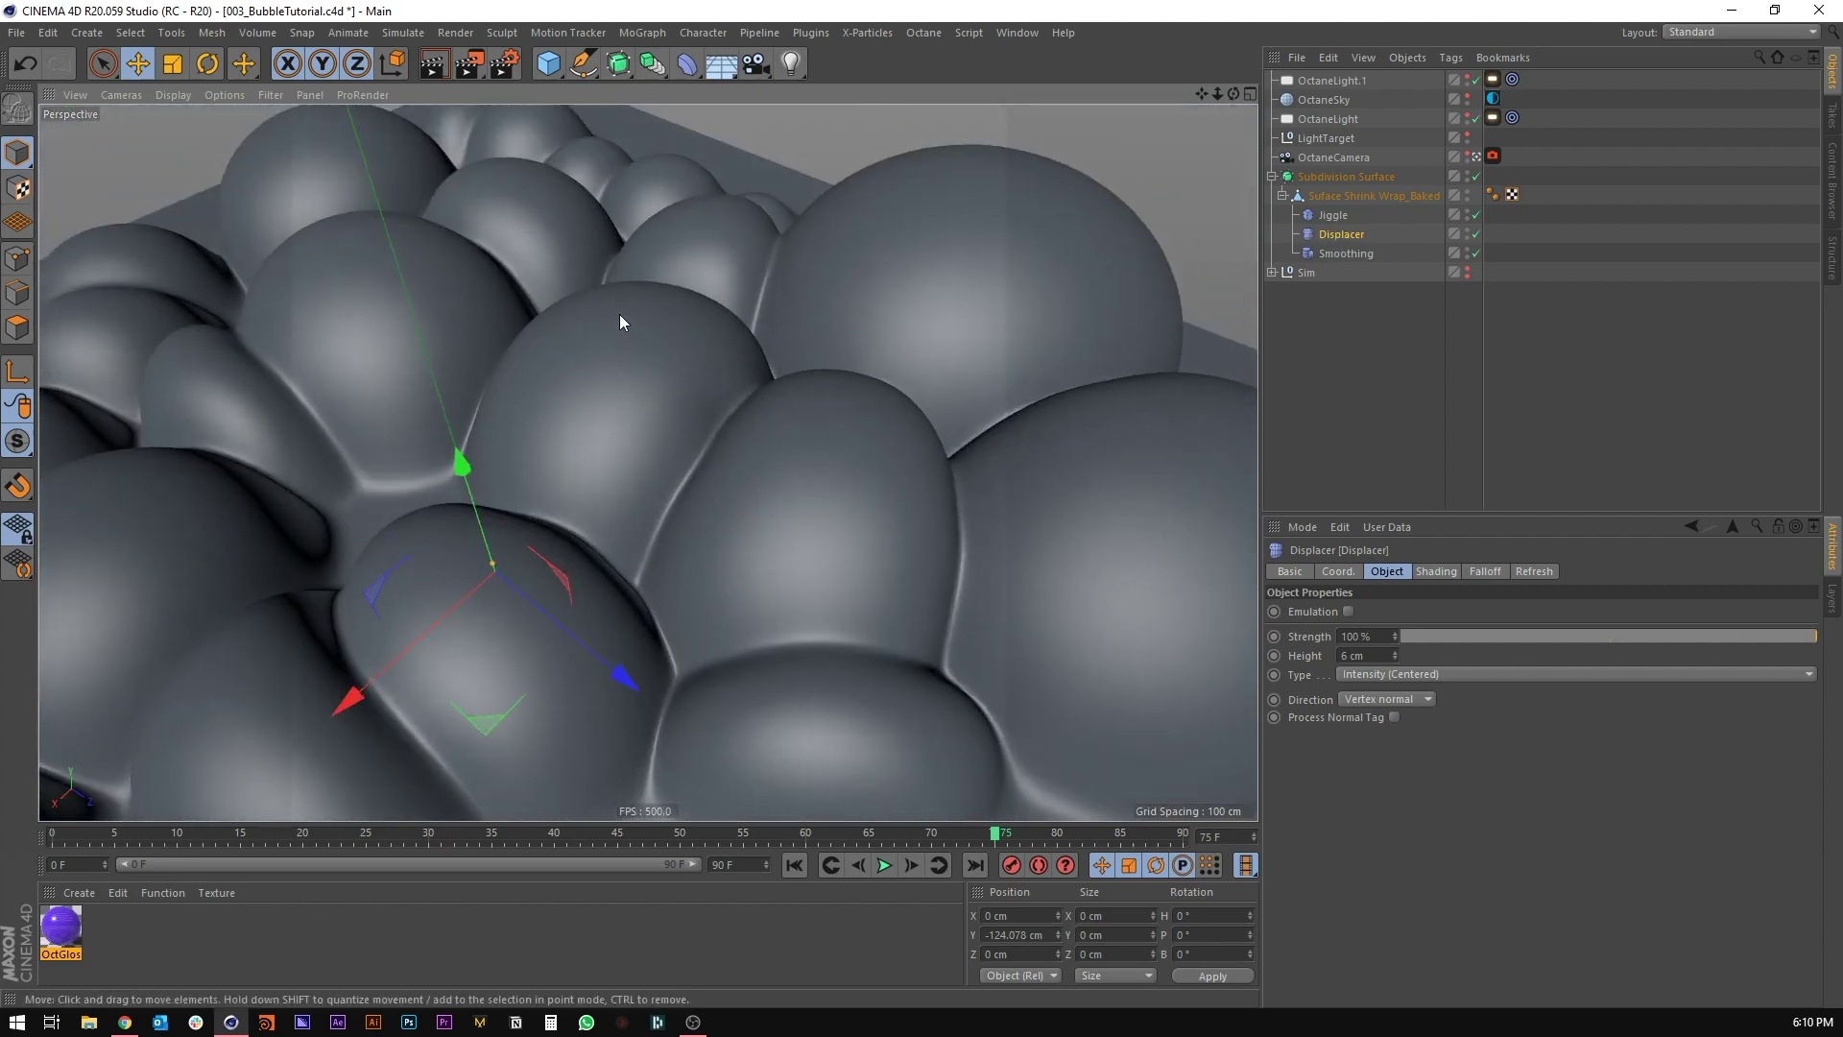
left_click_drag(527, 474, 625, 329, "alt")
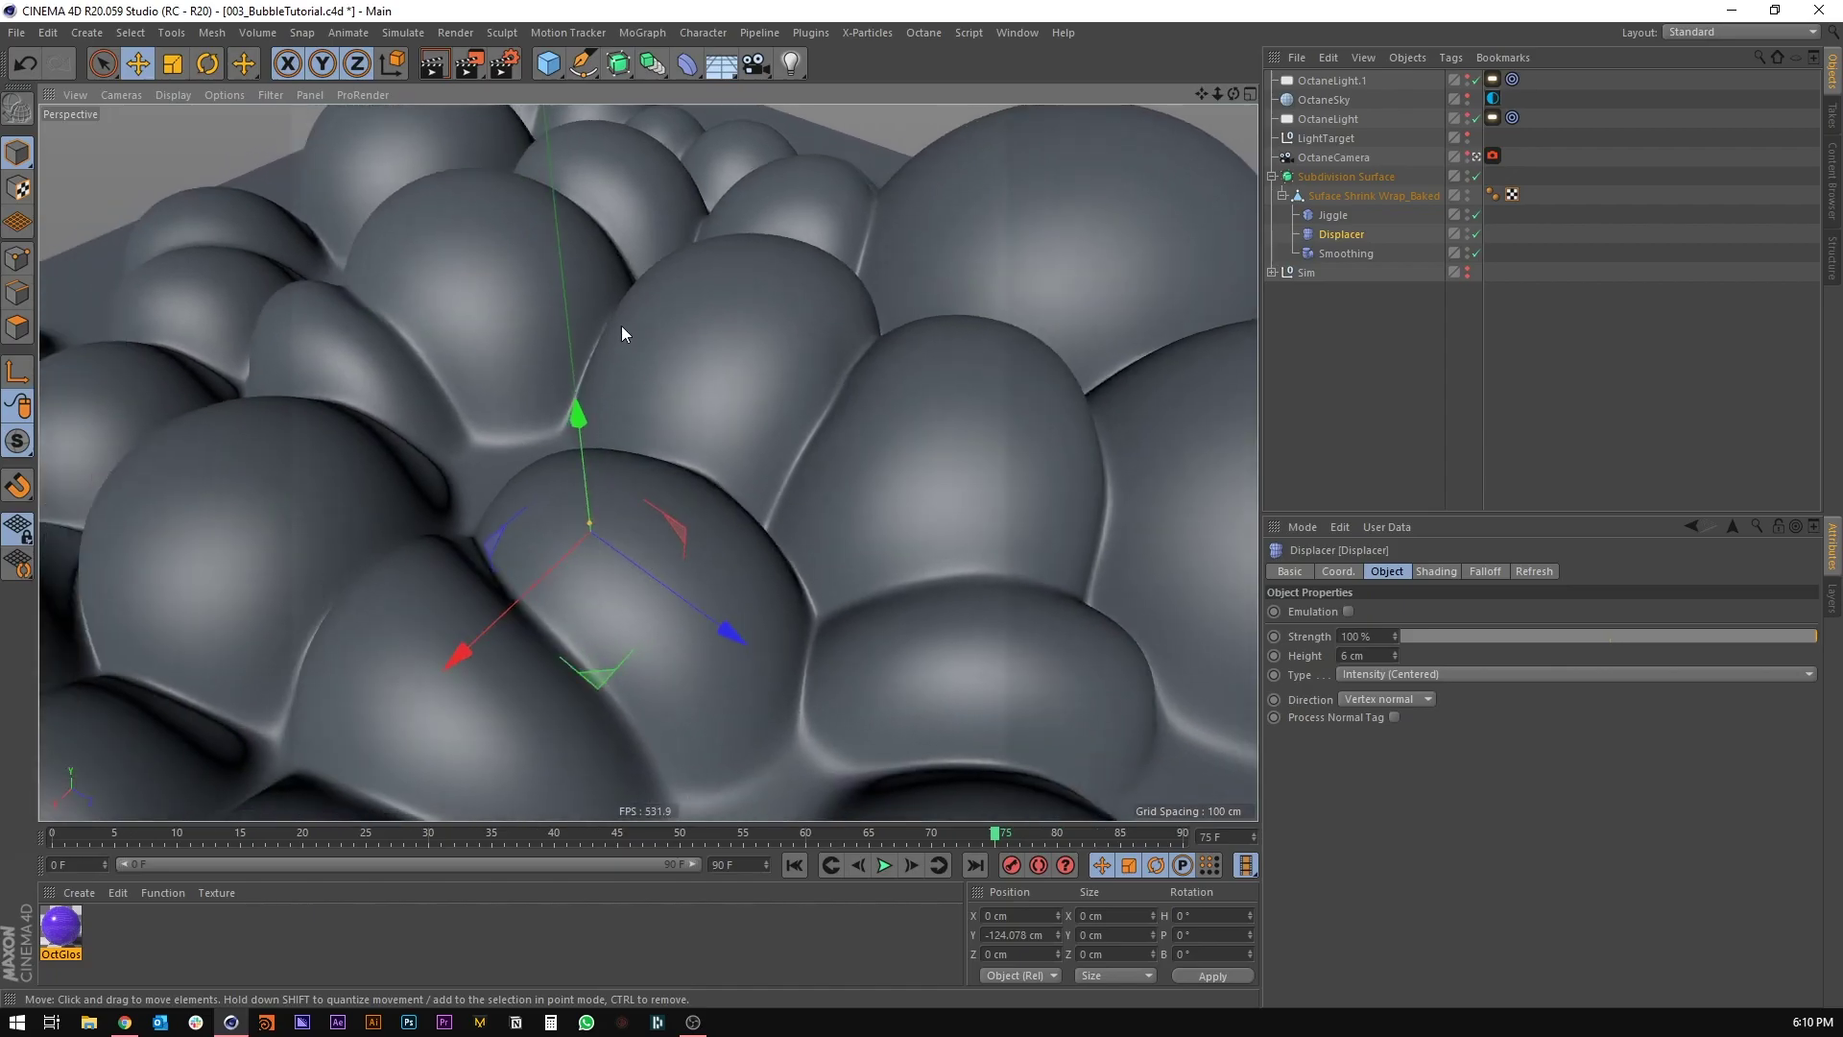